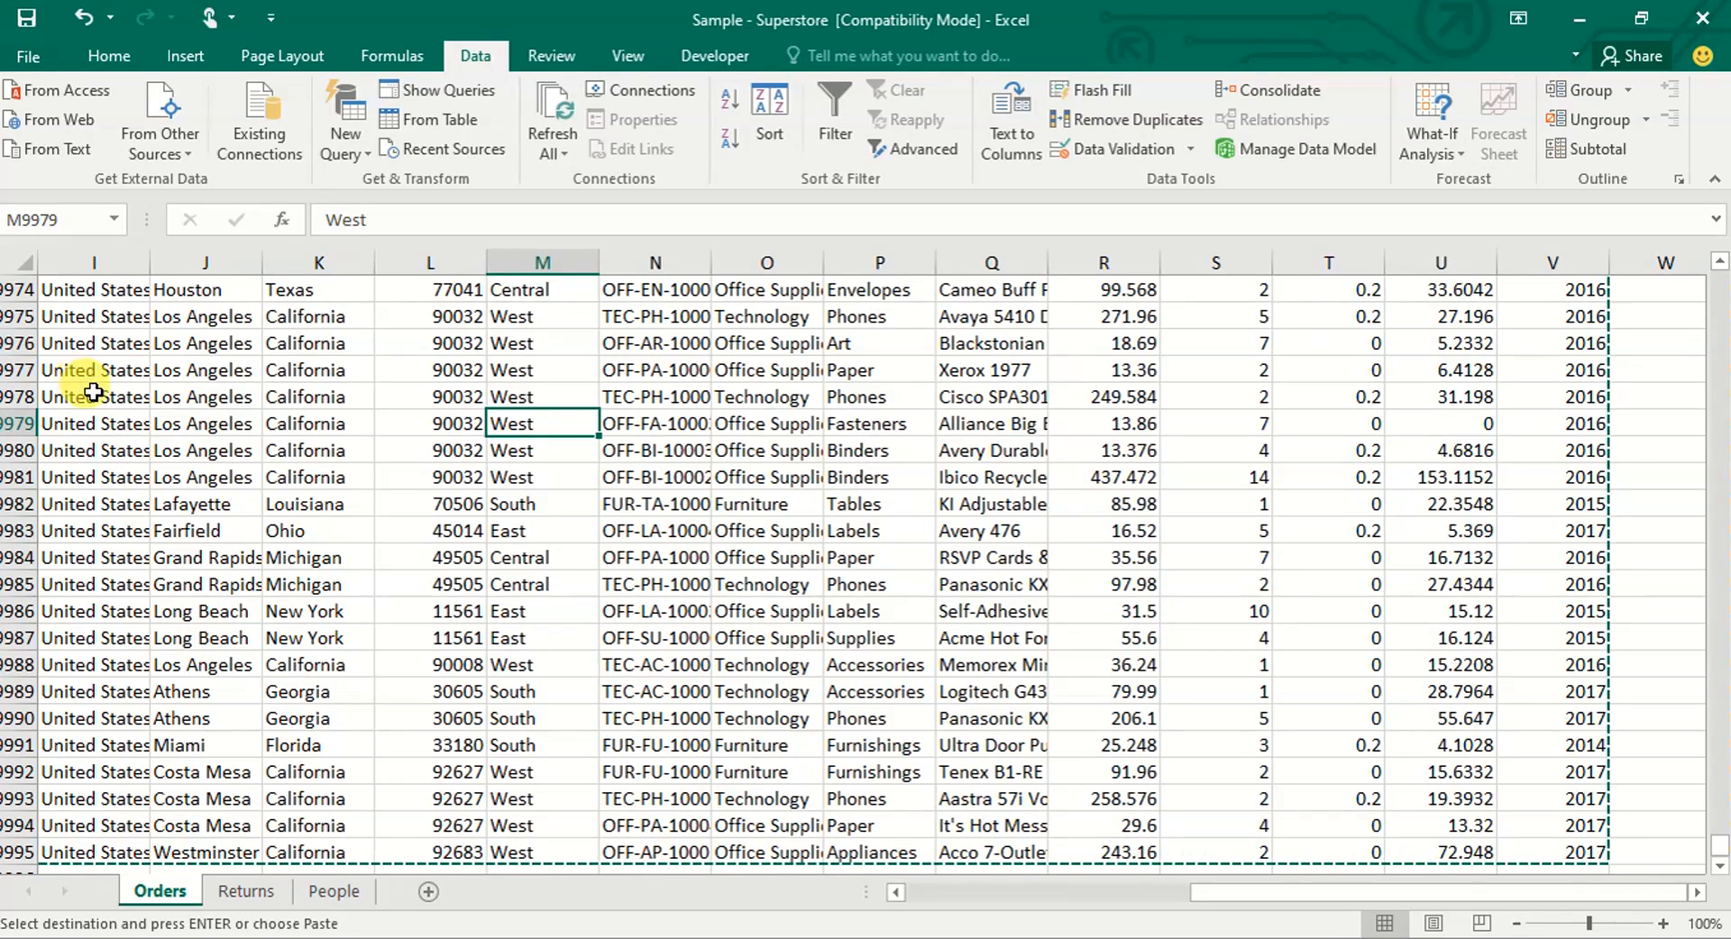
Copy the whole header row of the Orders sheet, from Row ID to year.
click(93, 393)
key(ctrl+Up)
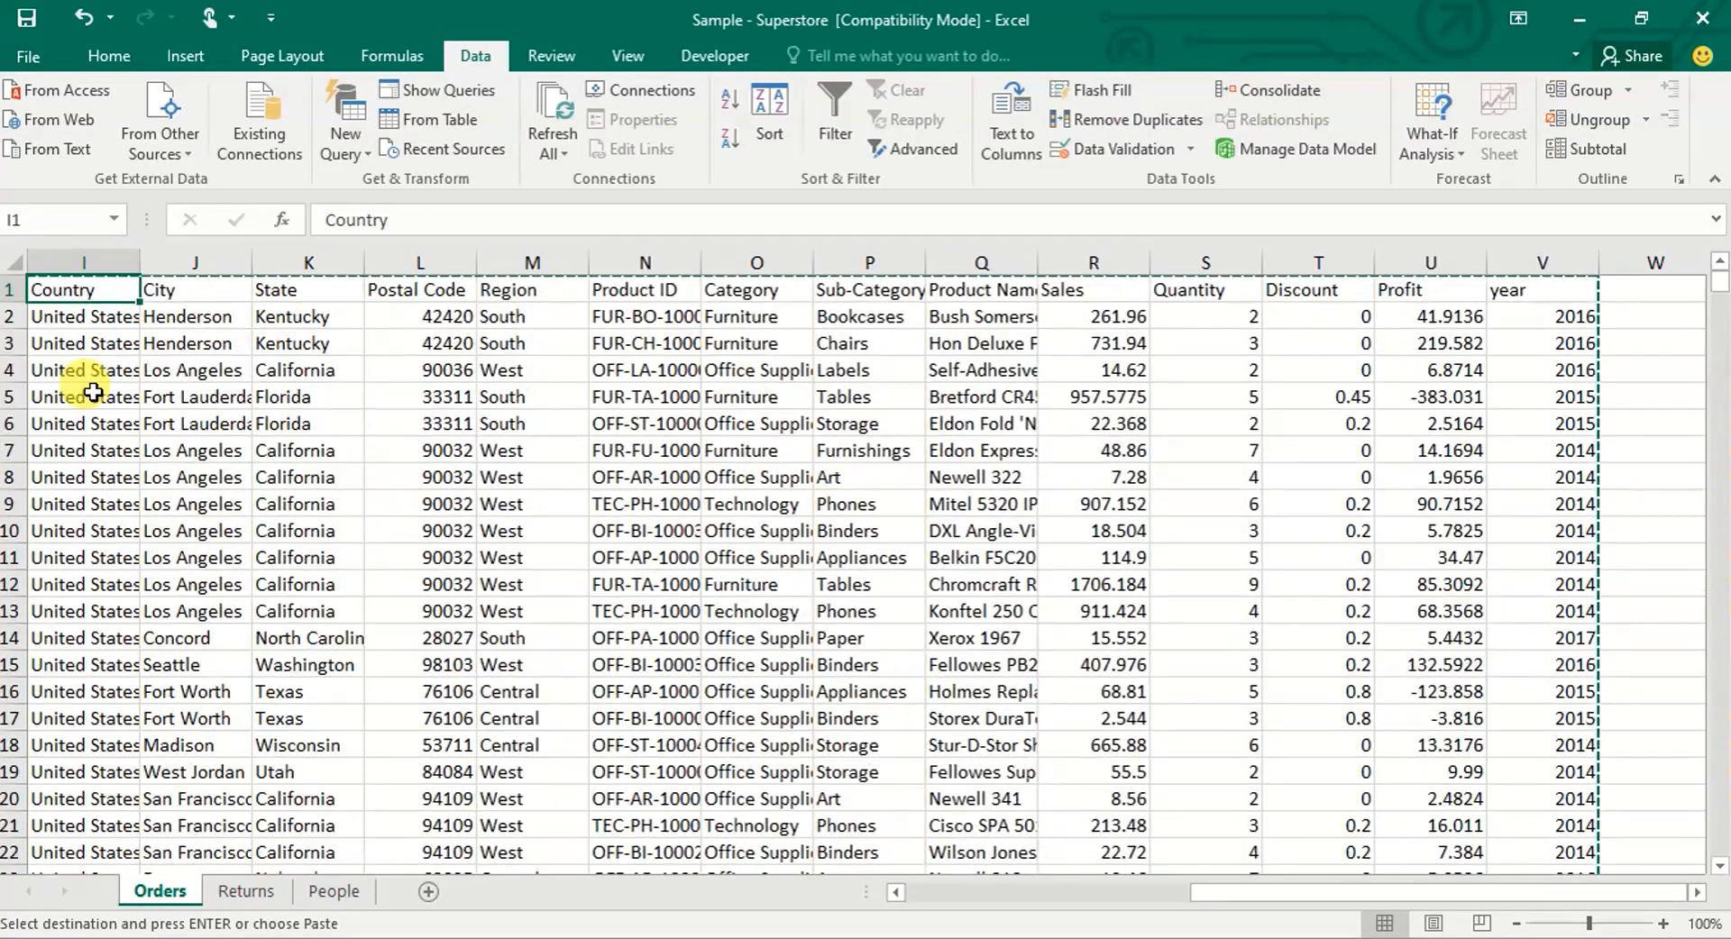
key(Left)
key(Left)
key(Left)
key(Left)
key(Left)
key(Left)
key(Left)
key(Left)
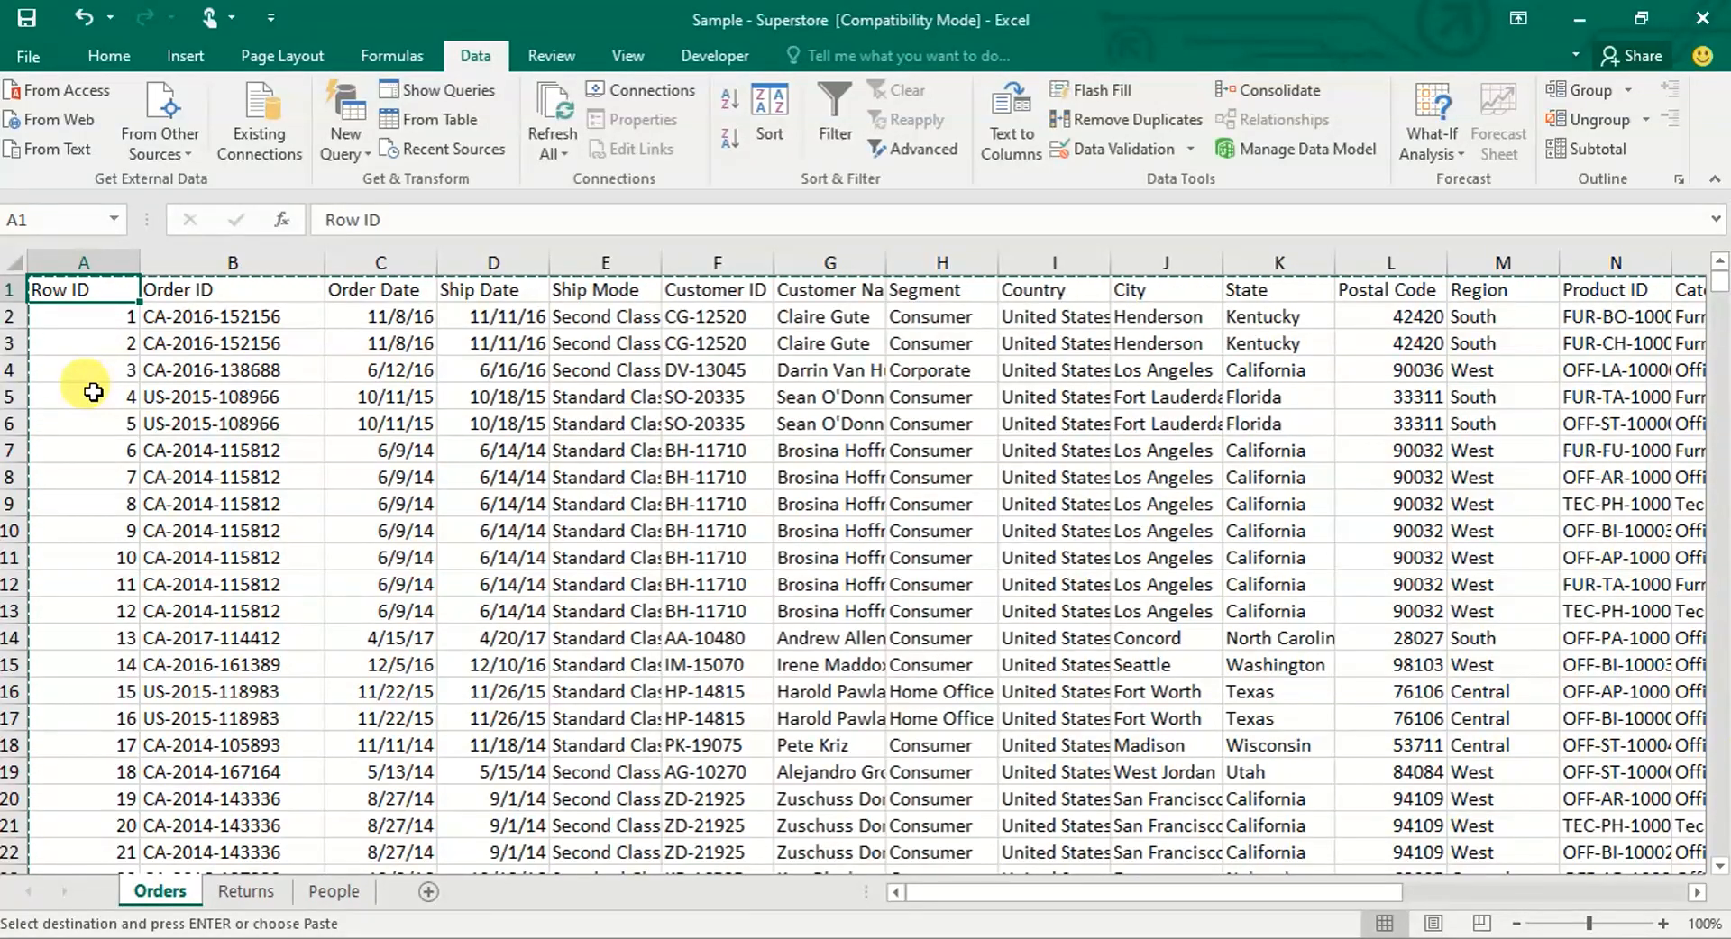
text(Row ID	Order ID	Order Date	Ship Date	Ship Mode	Customer ID	Customer Name	Segment	Country	City	State	Postal Code	Region	Product ID	Category	Sub-Category	Product Name	Sales	Quantity	Discount	Profit	year)
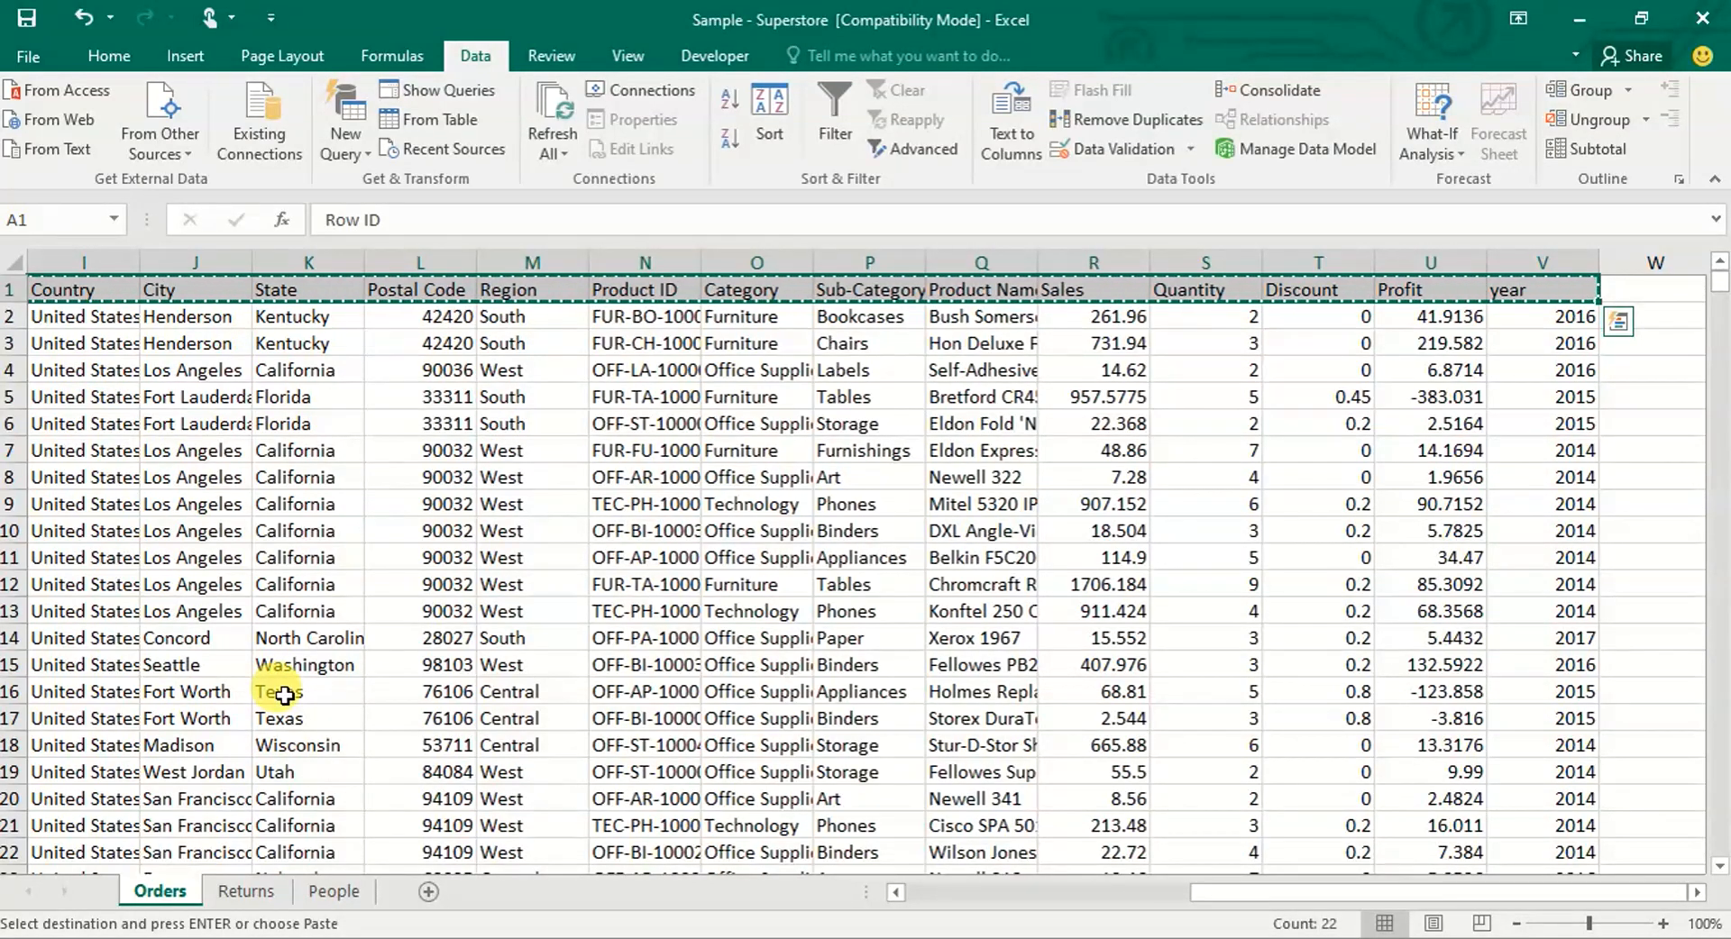
Examine the last records at the bottom of the Orders sheet.
click(57, 289)
key(ctrl+Down)
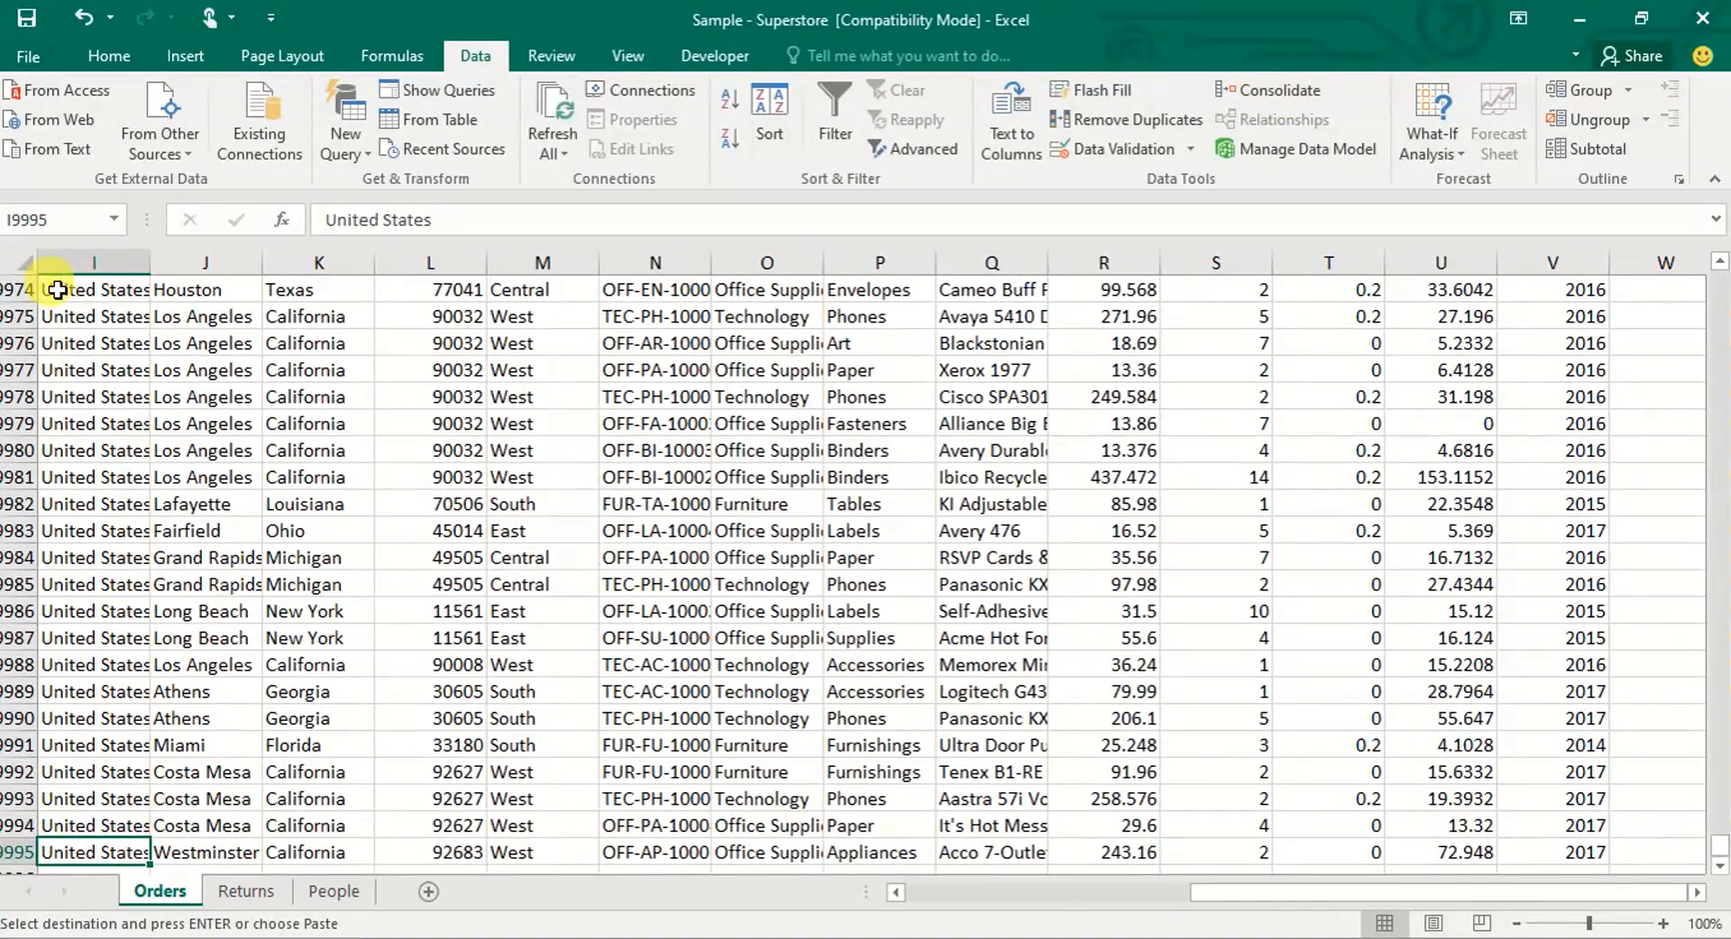
scroll(57, 290, down, 2)
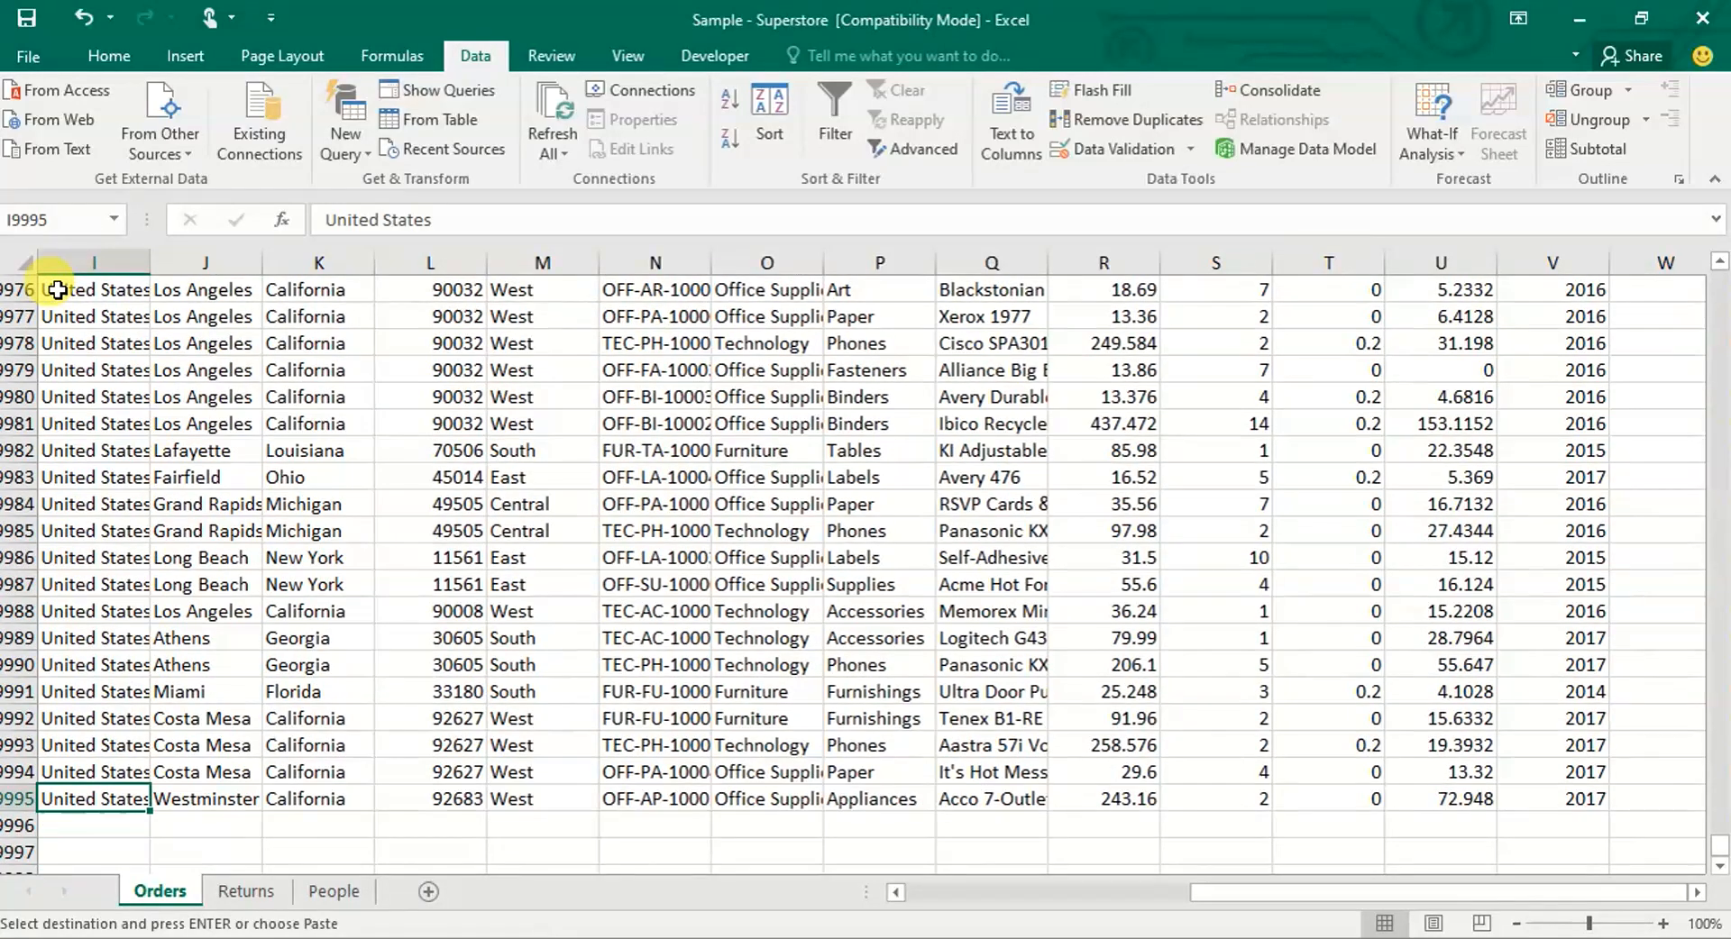
key(Left)
key(Left)
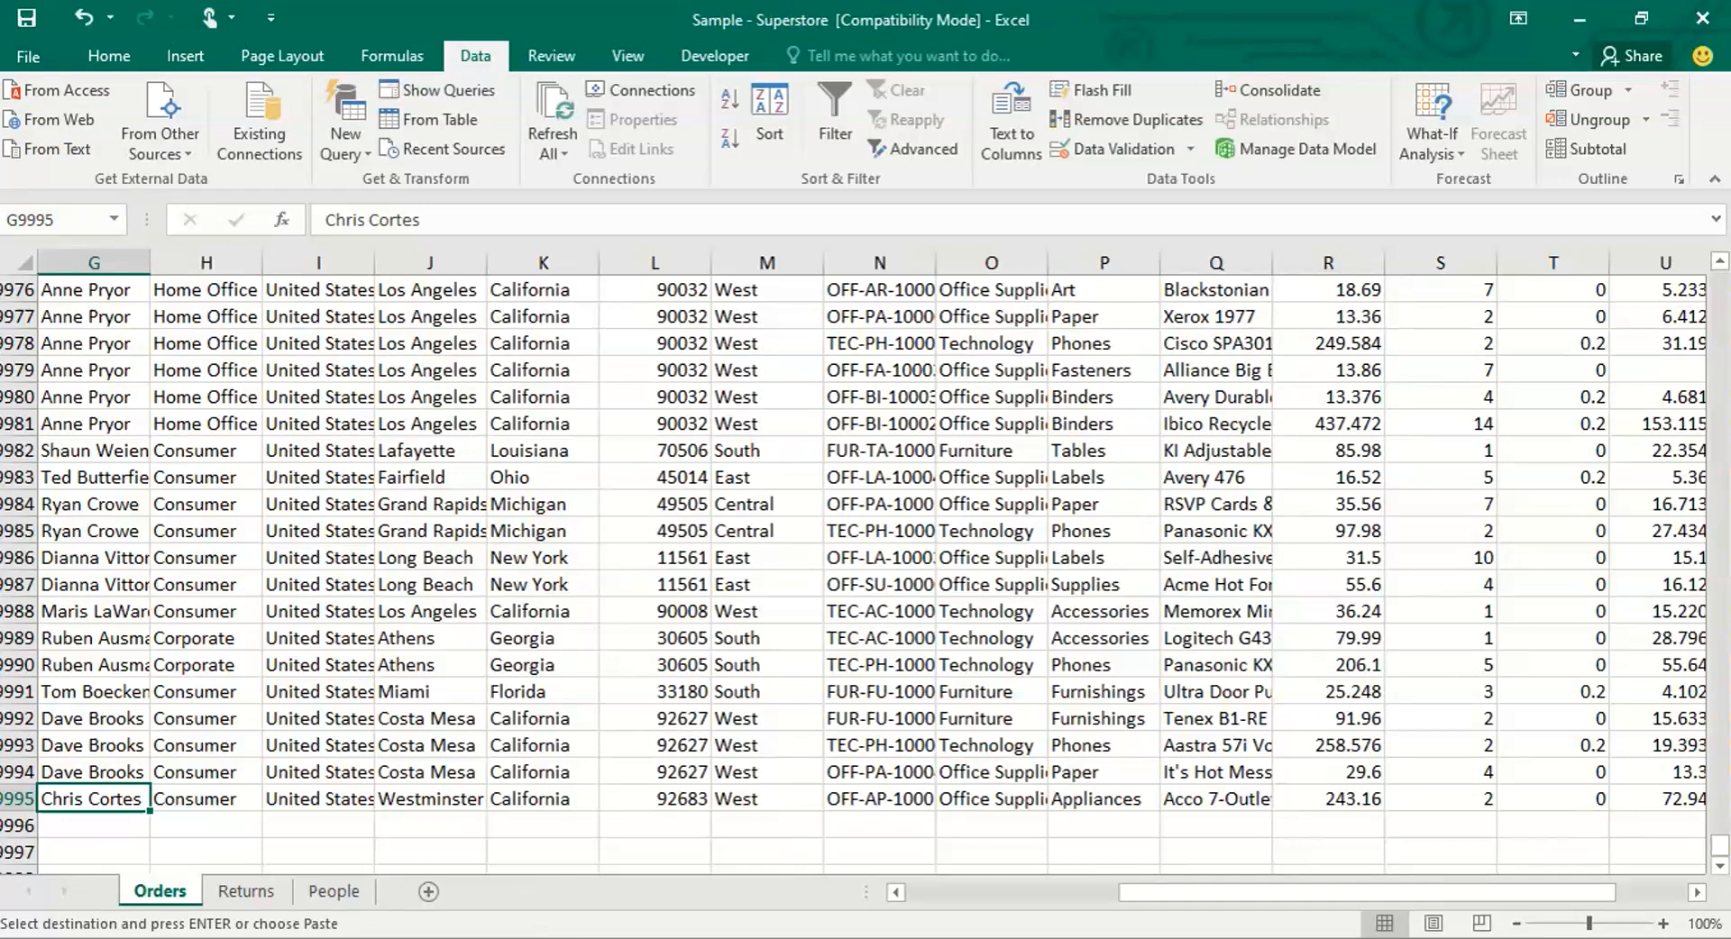
Switch to the blank Google Sheets spreadsheet and paste the copied headers as values only, starting at cell A1.
mouse_move(1380, 2)
click(1380, 76)
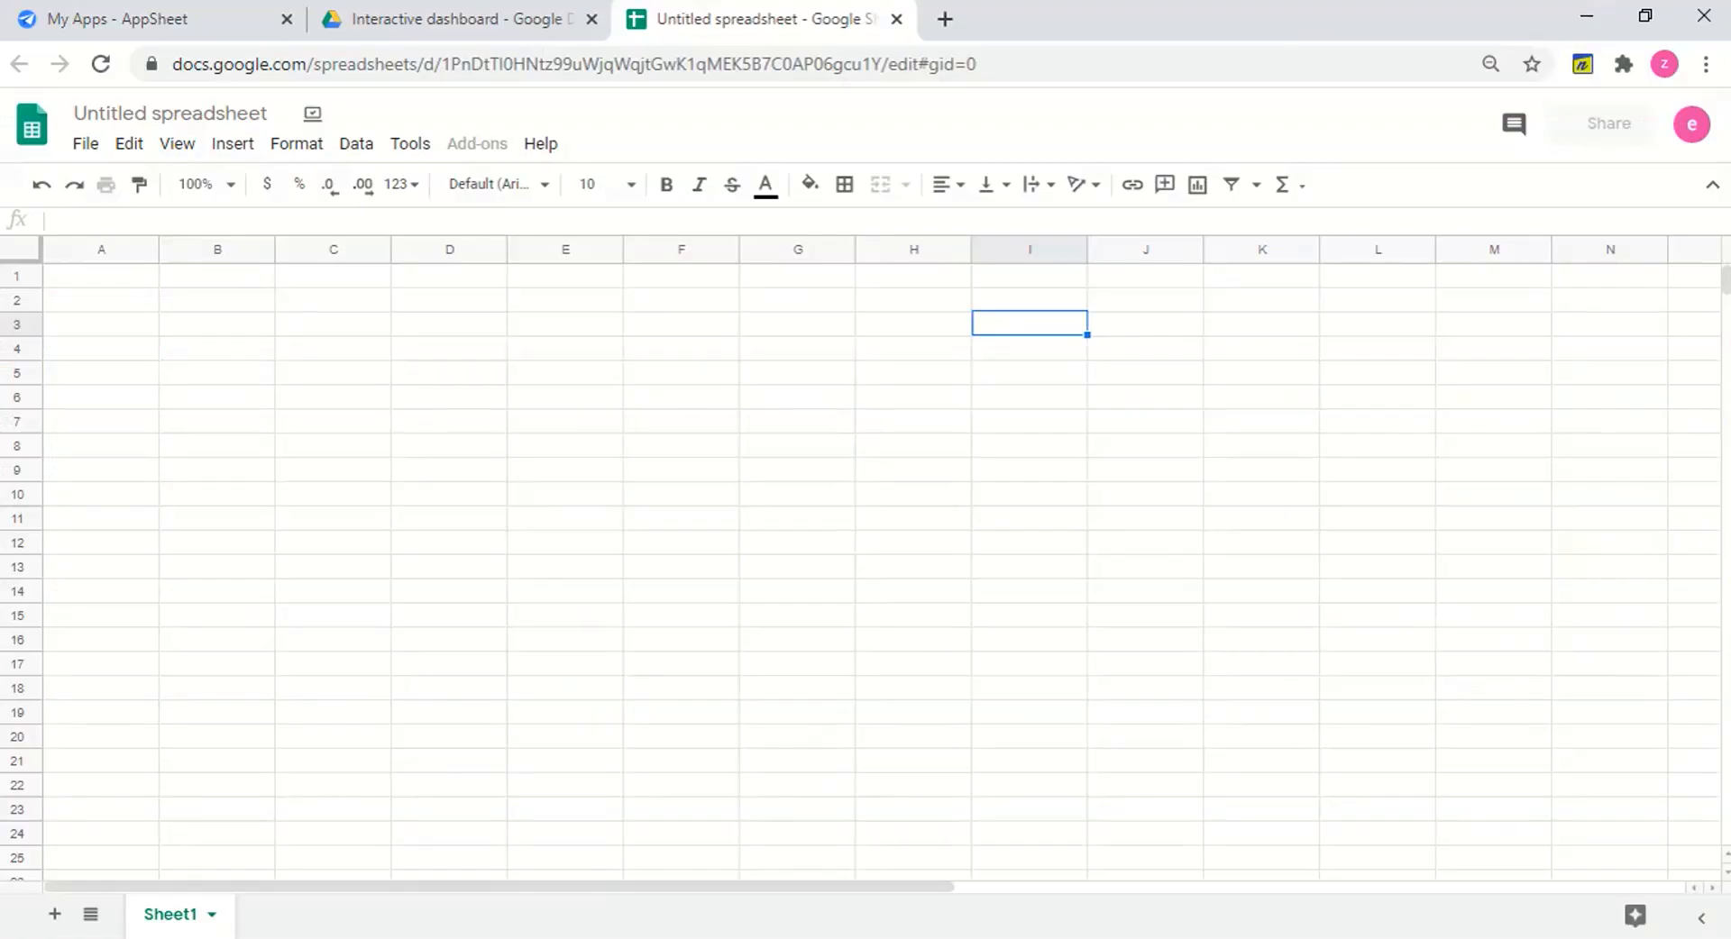
click(128, 277)
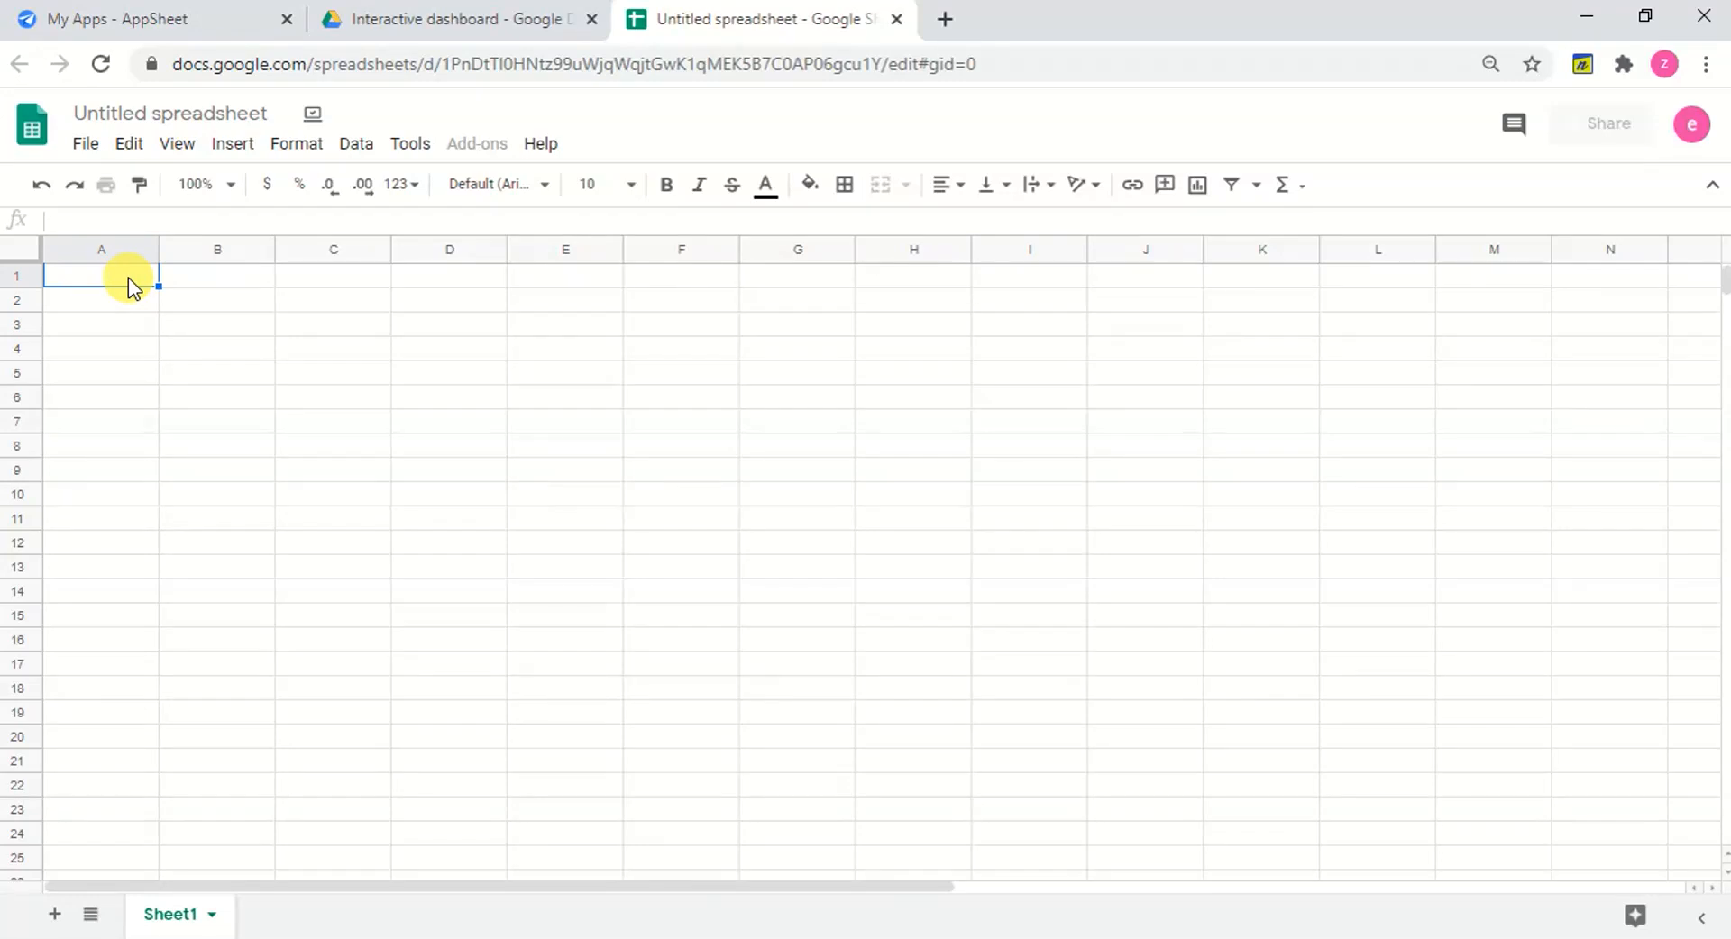
right_click(128, 287)
mouse_move(127, 287)
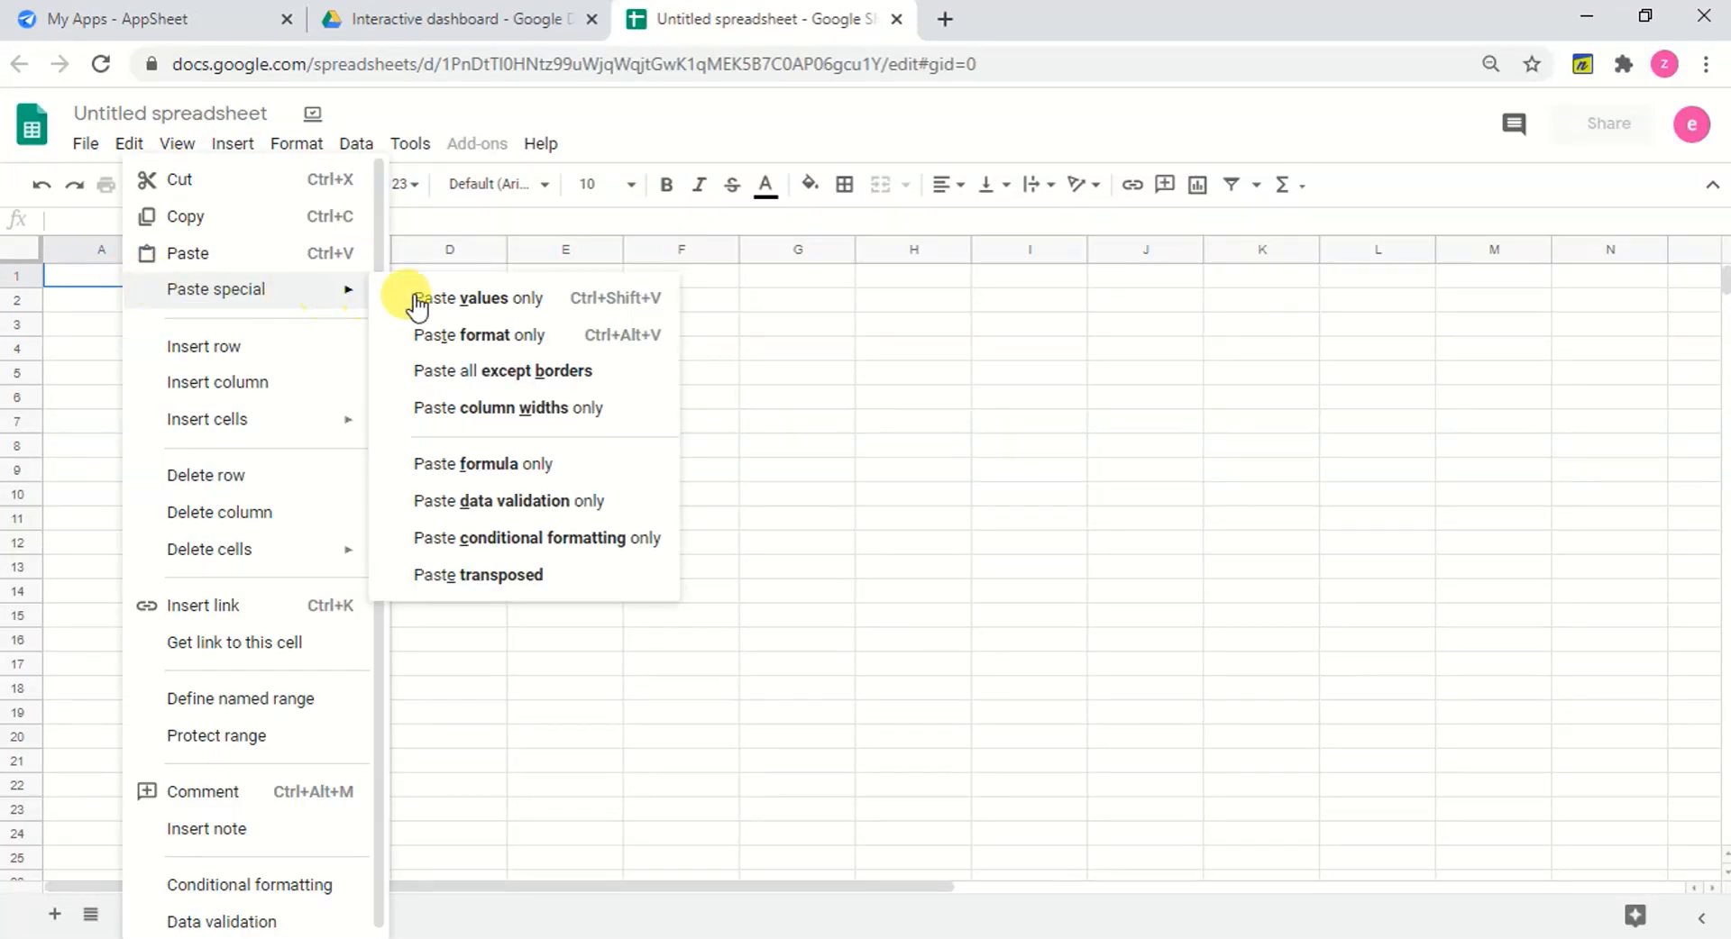
click(510, 311)
click(717, 461)
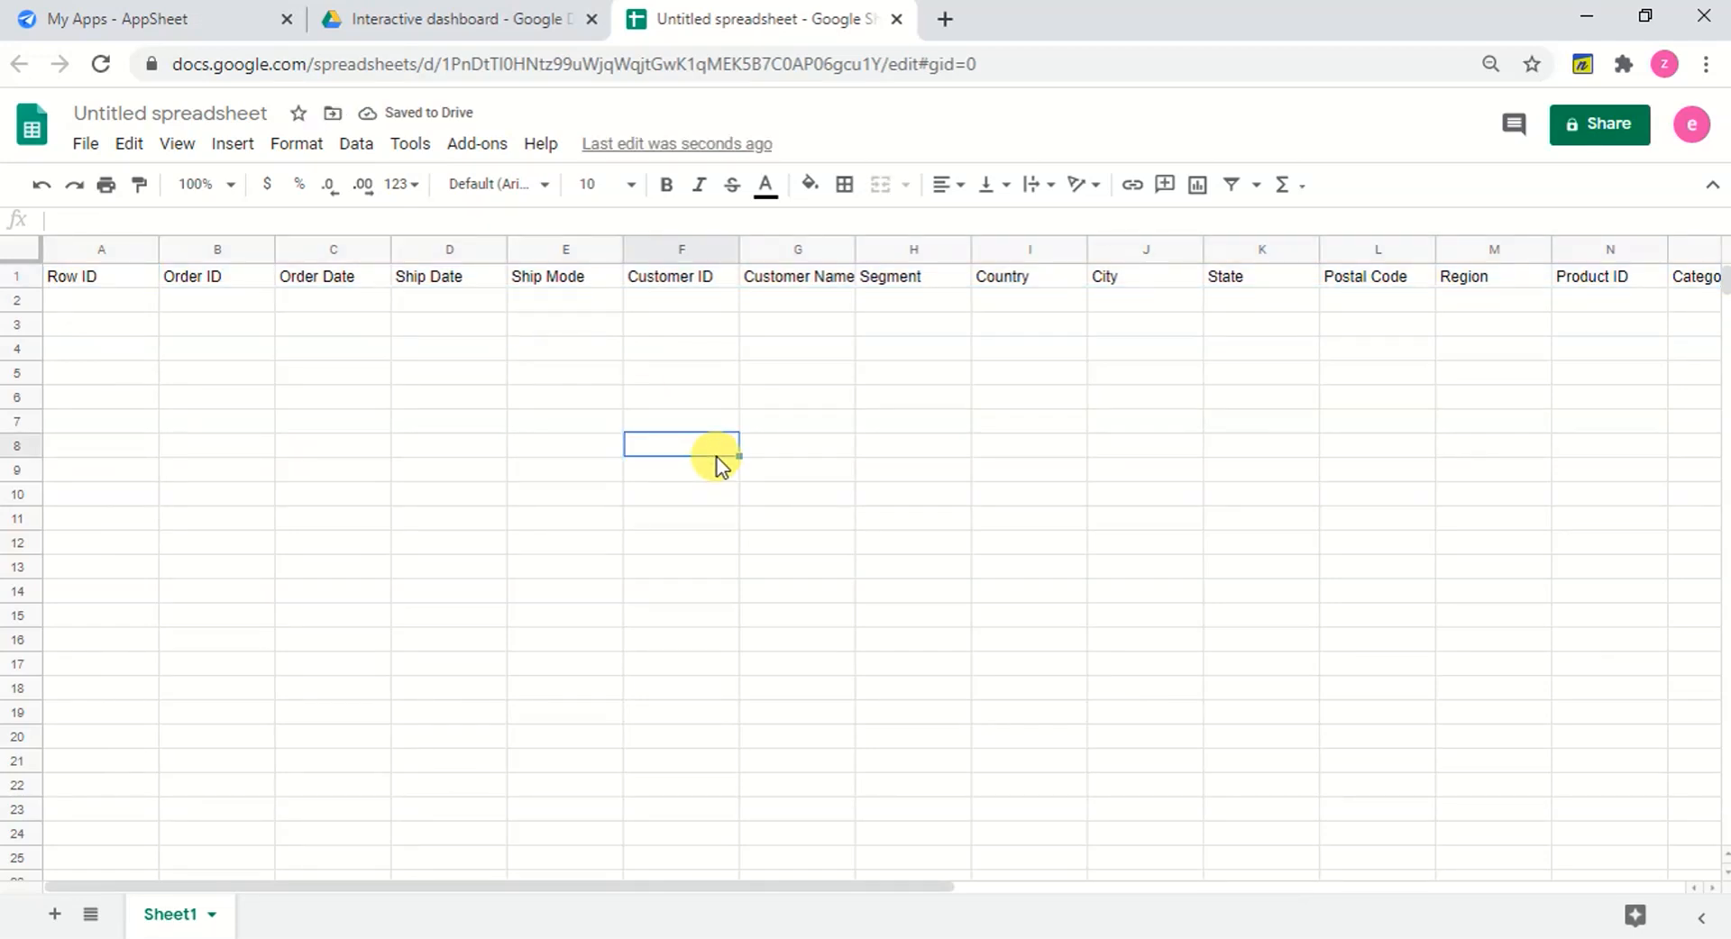
Rename the sheet holding the headers as Data and add a new blank sheet.
double_click(173, 916)
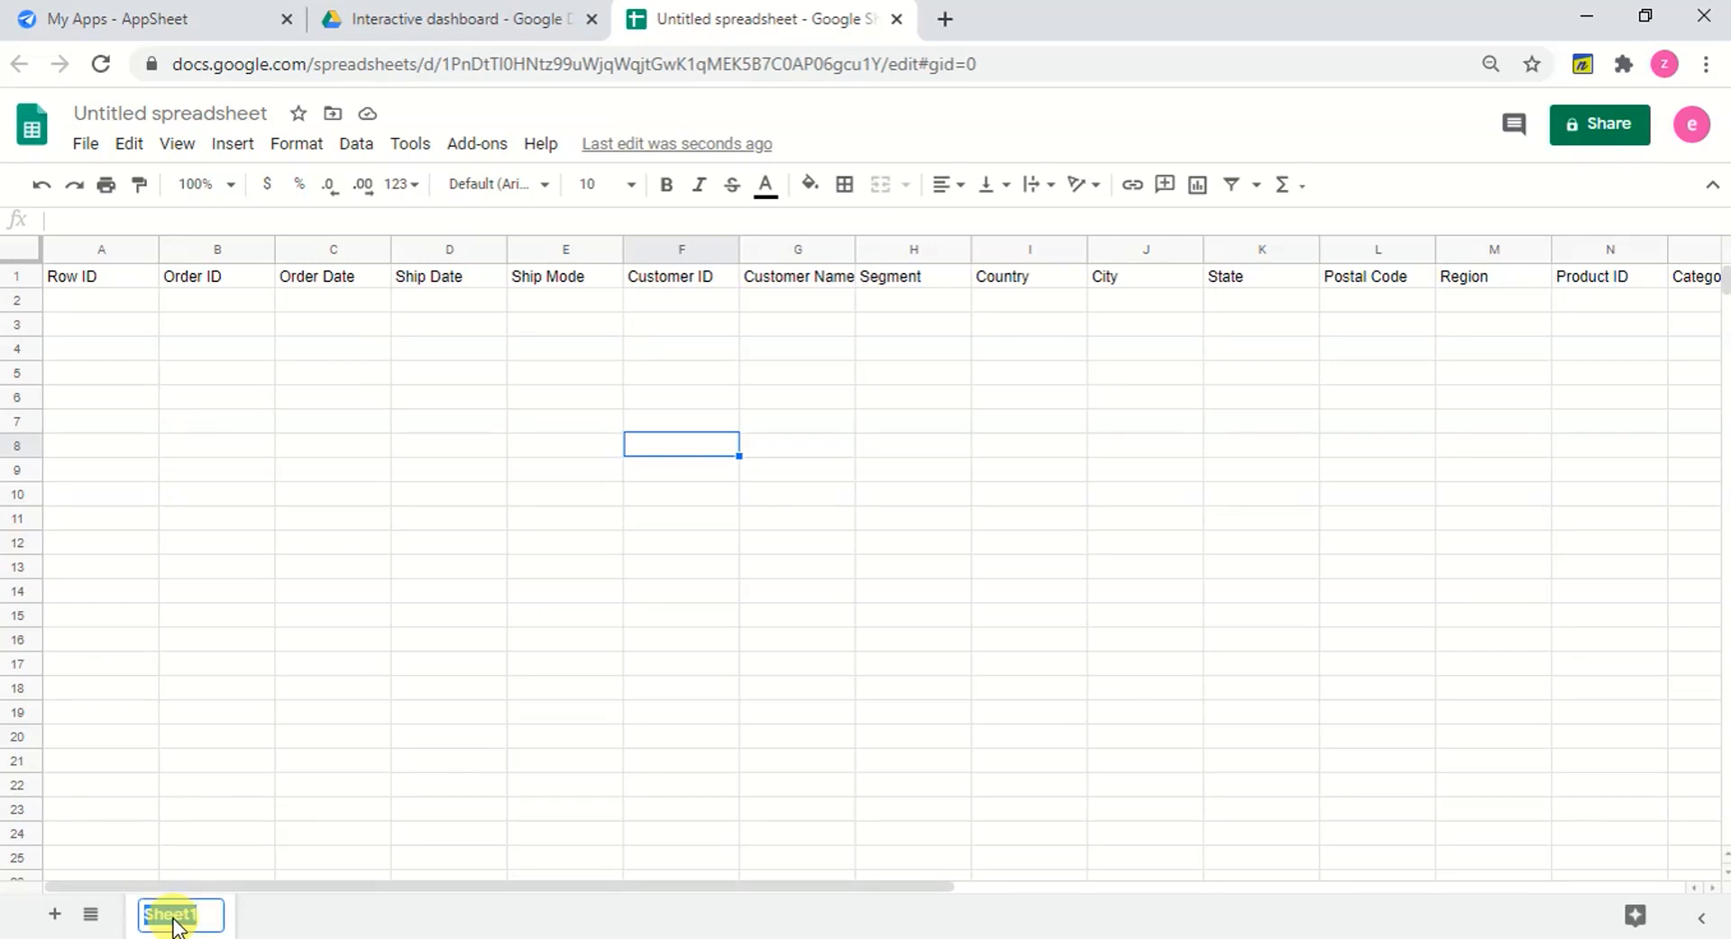
text(Data)
key(Return)
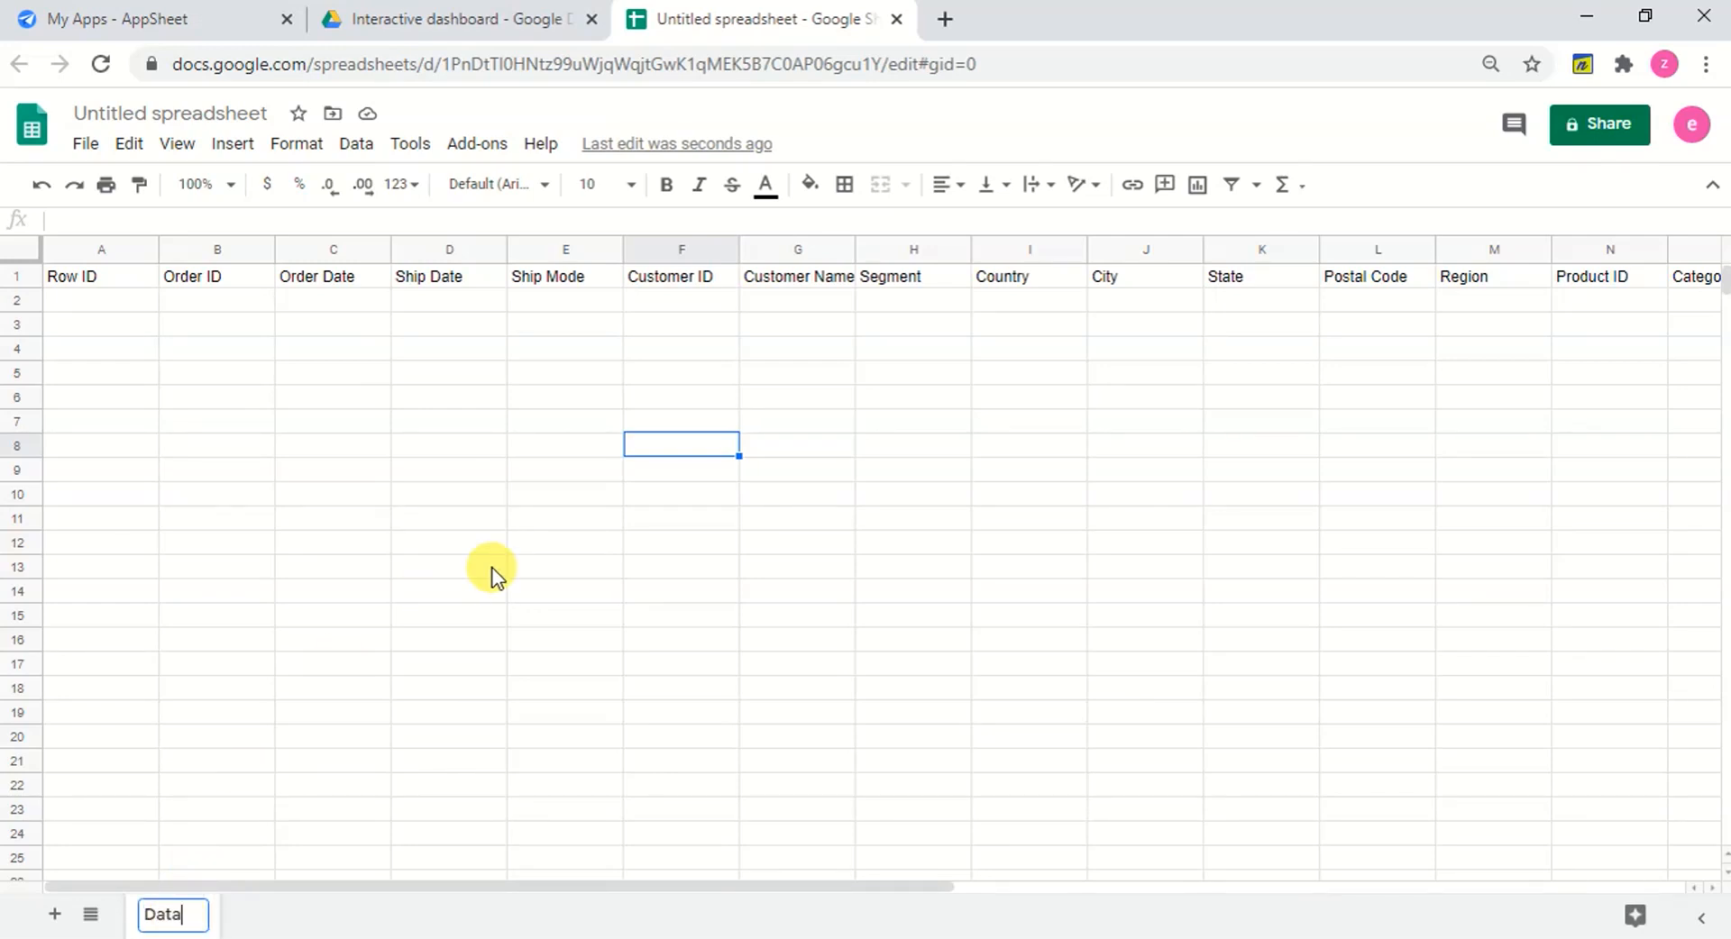
click(608, 428)
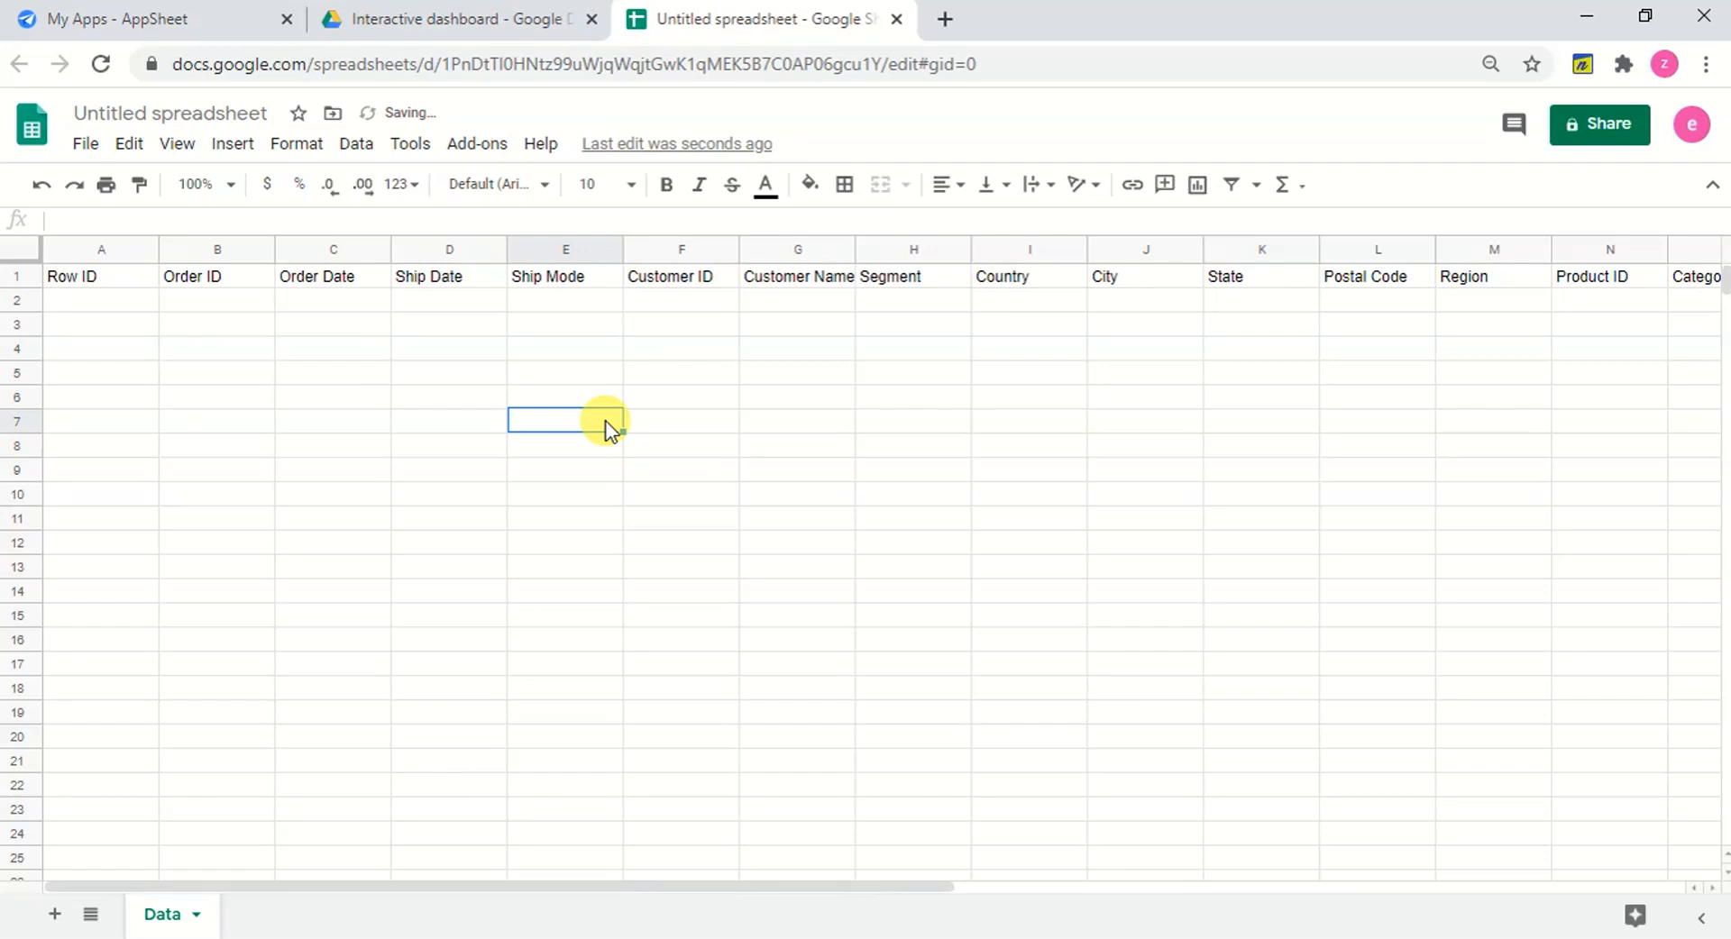
click(55, 915)
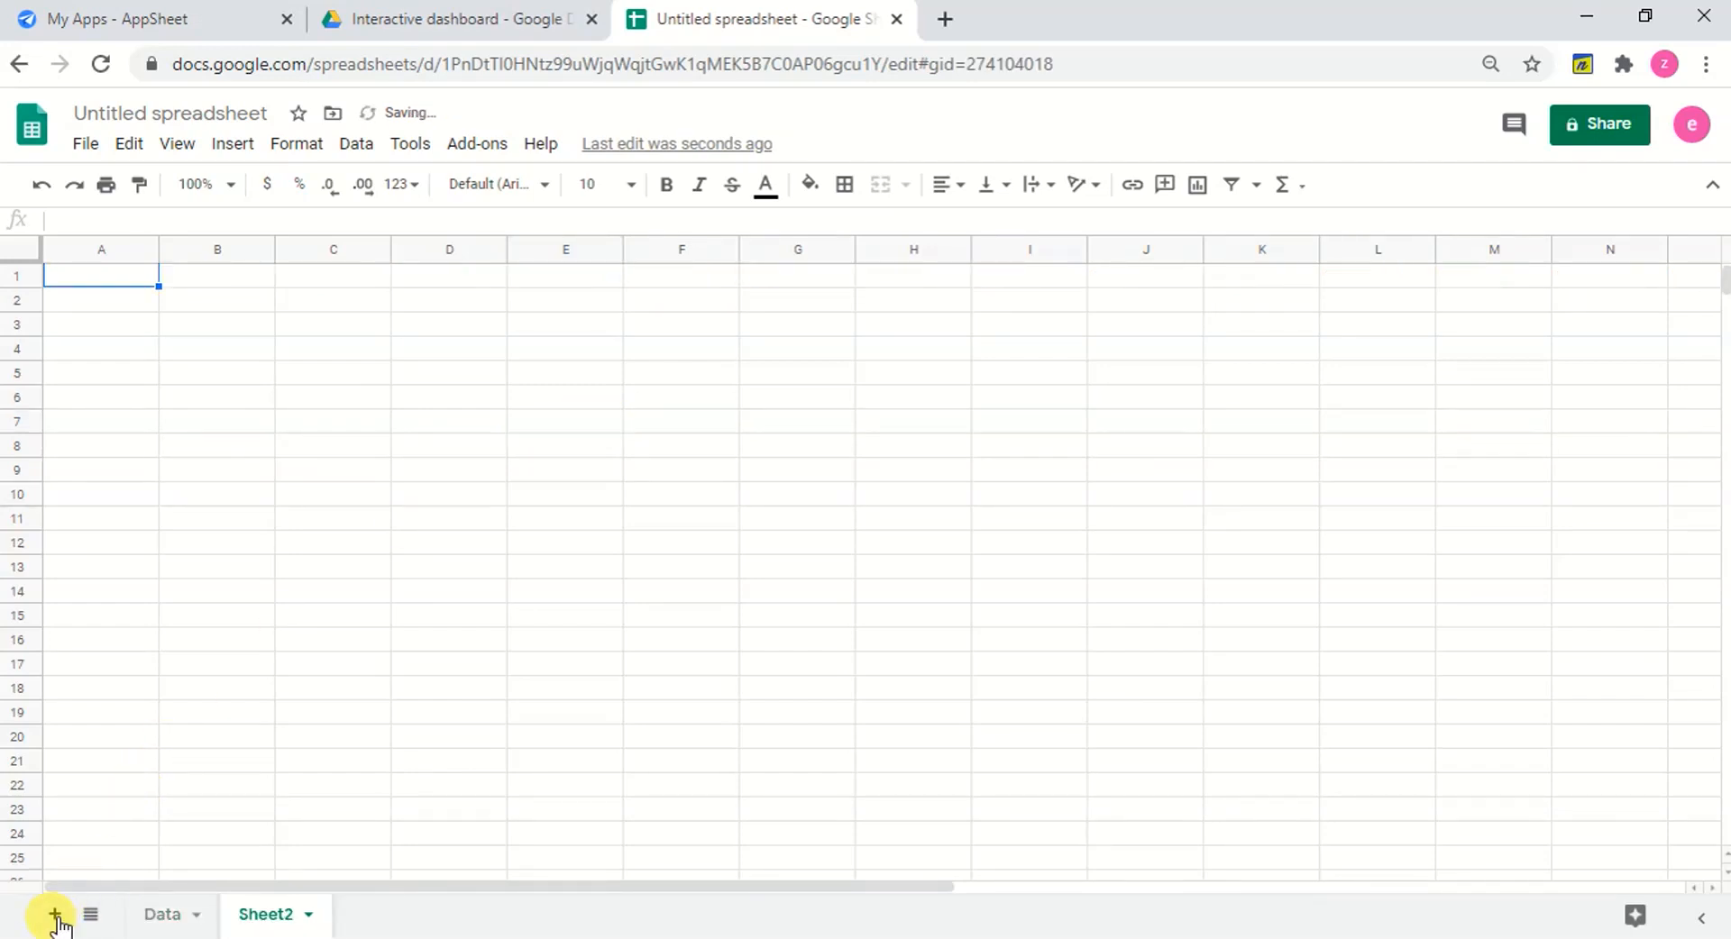
double_click(272, 922)
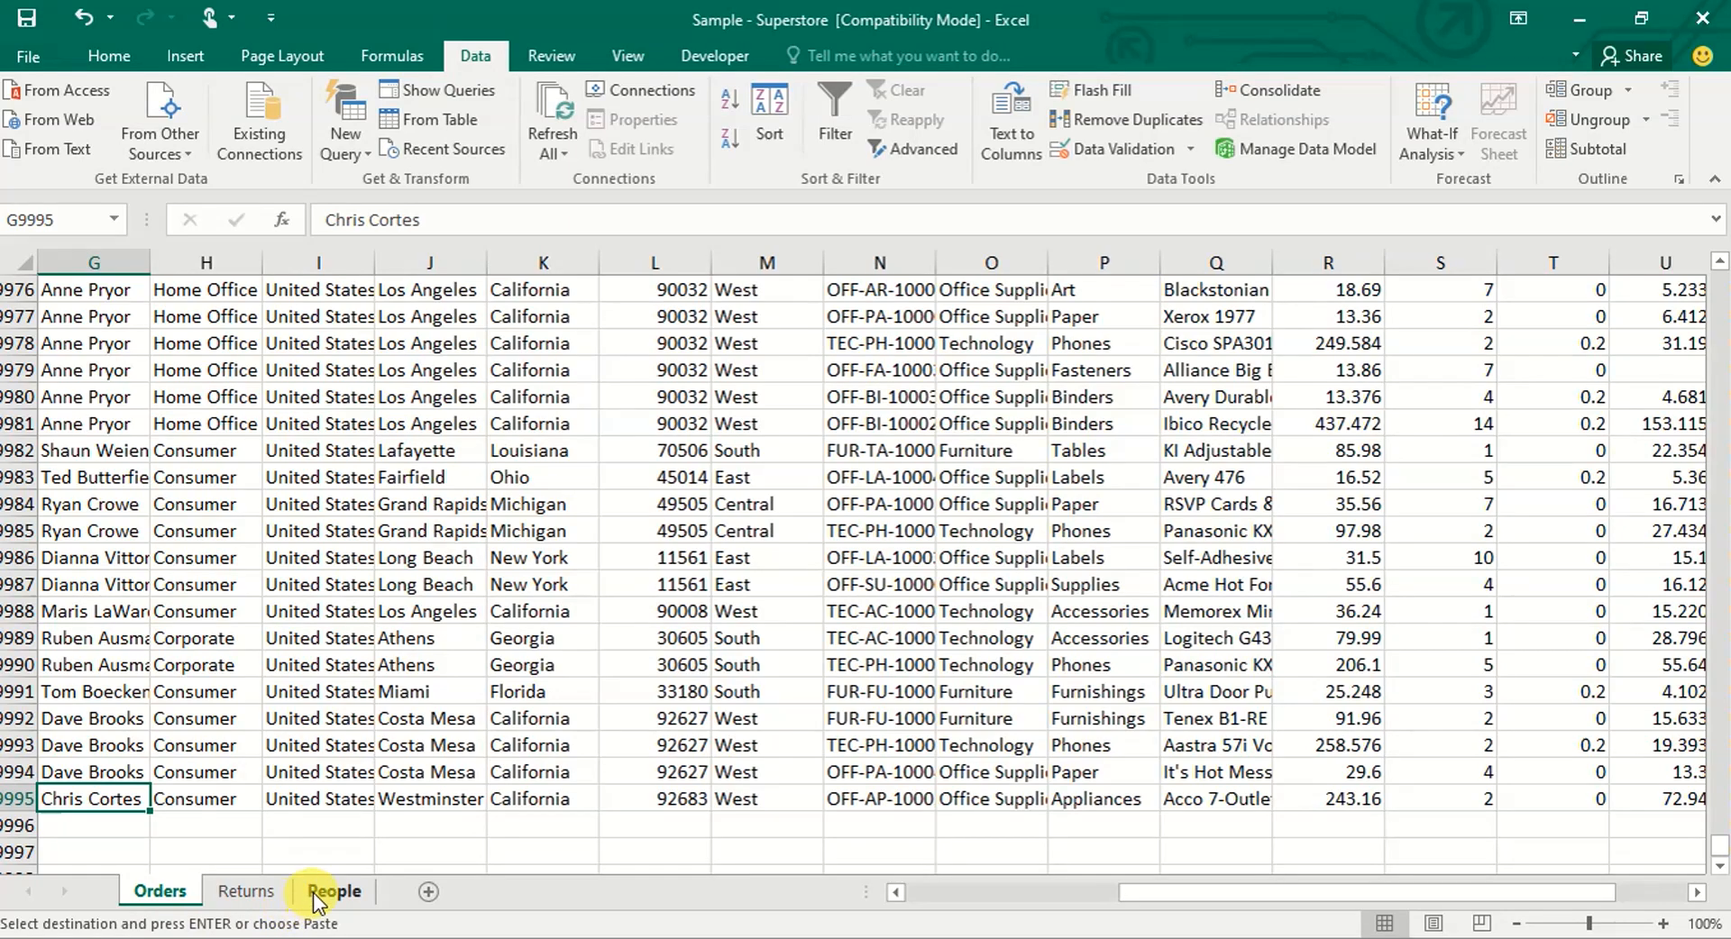
In the Excel workbook's People sheet, copy the Region column with its header, cells B1 to B5.
click(312, 892)
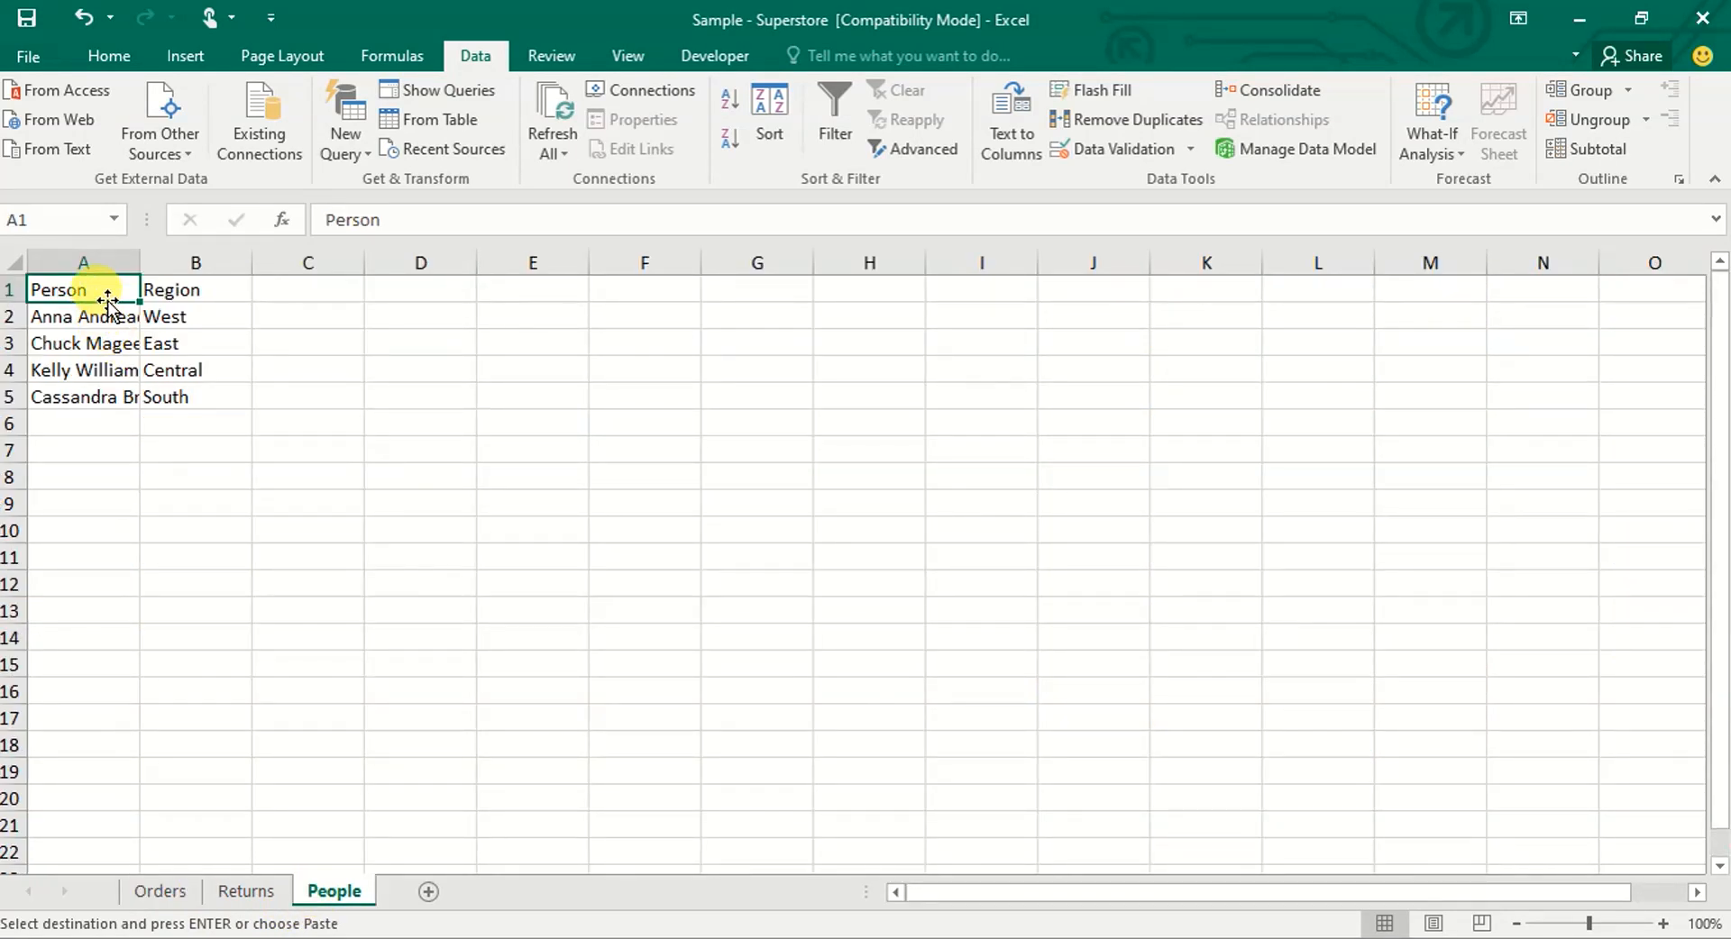
click(189, 288)
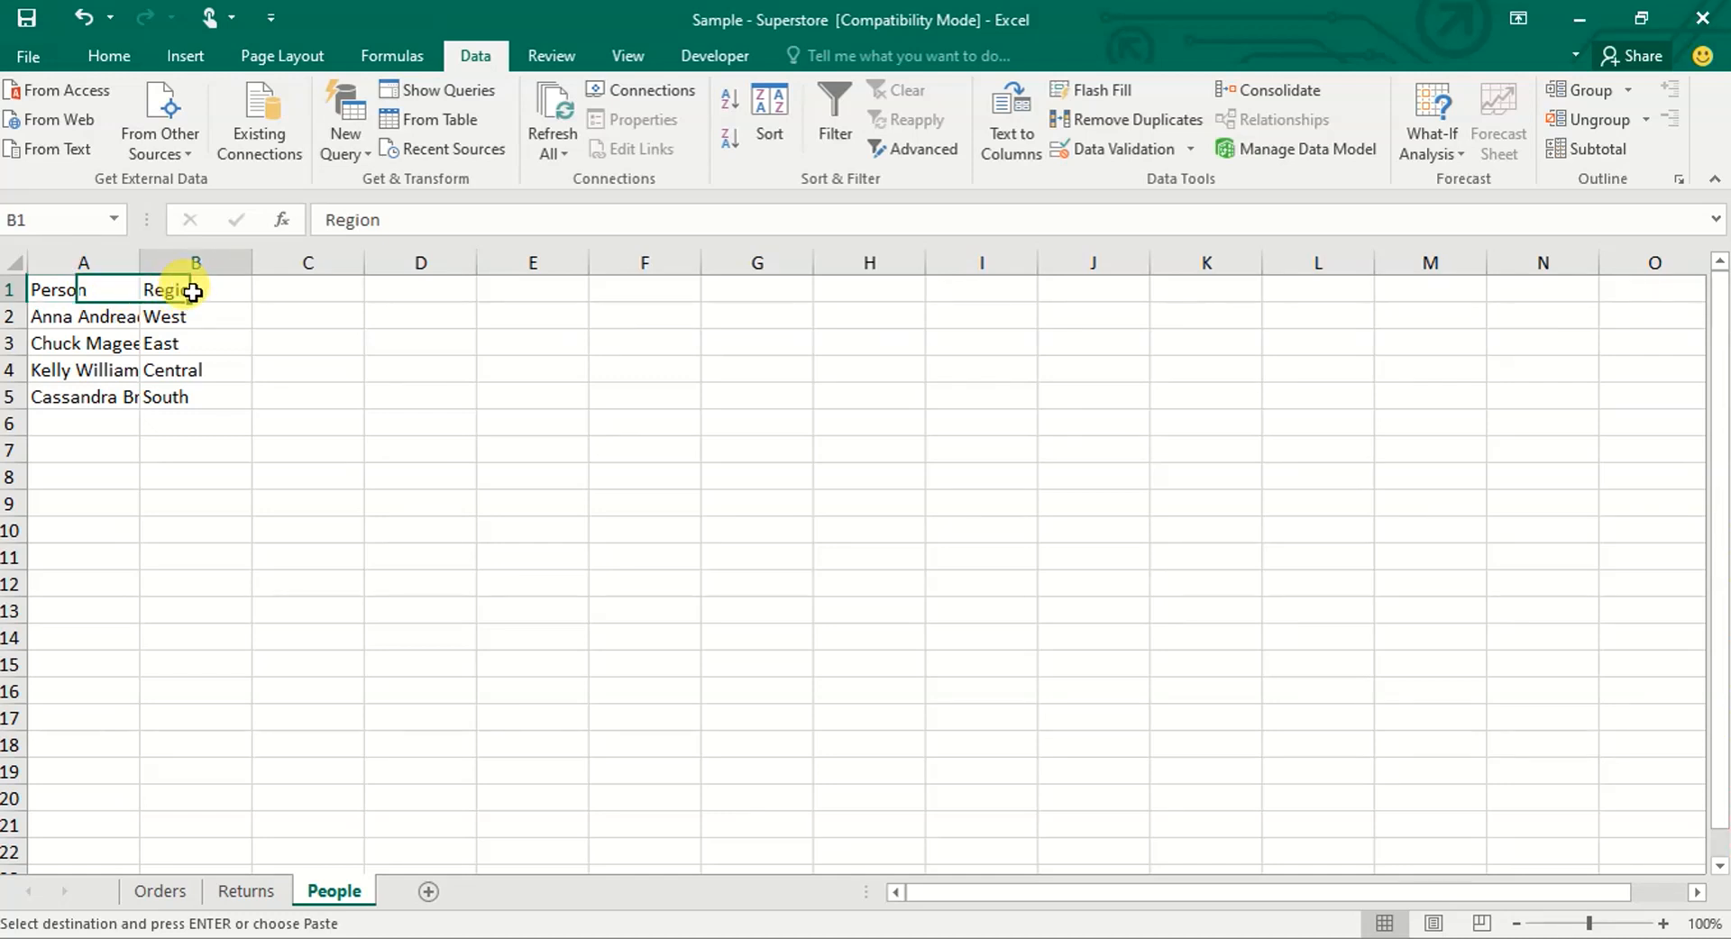
key(shift+Down)
key(shift+Down)
key(shift+Down)
key(shift+Down)
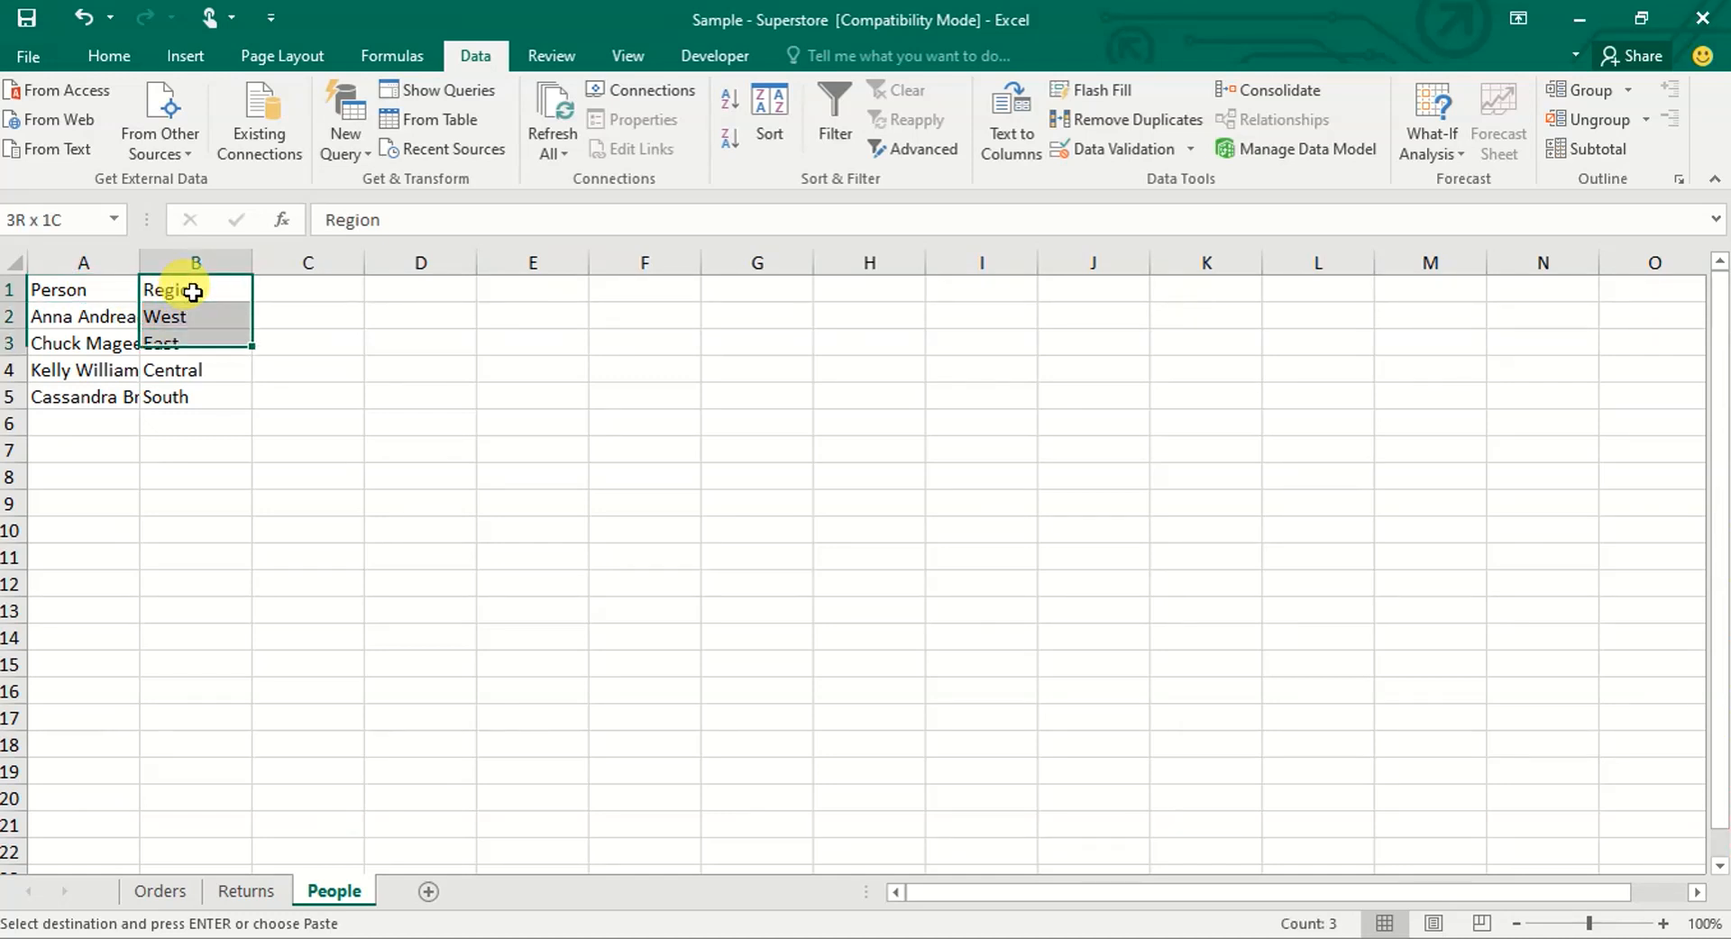
key(ctrl+c)
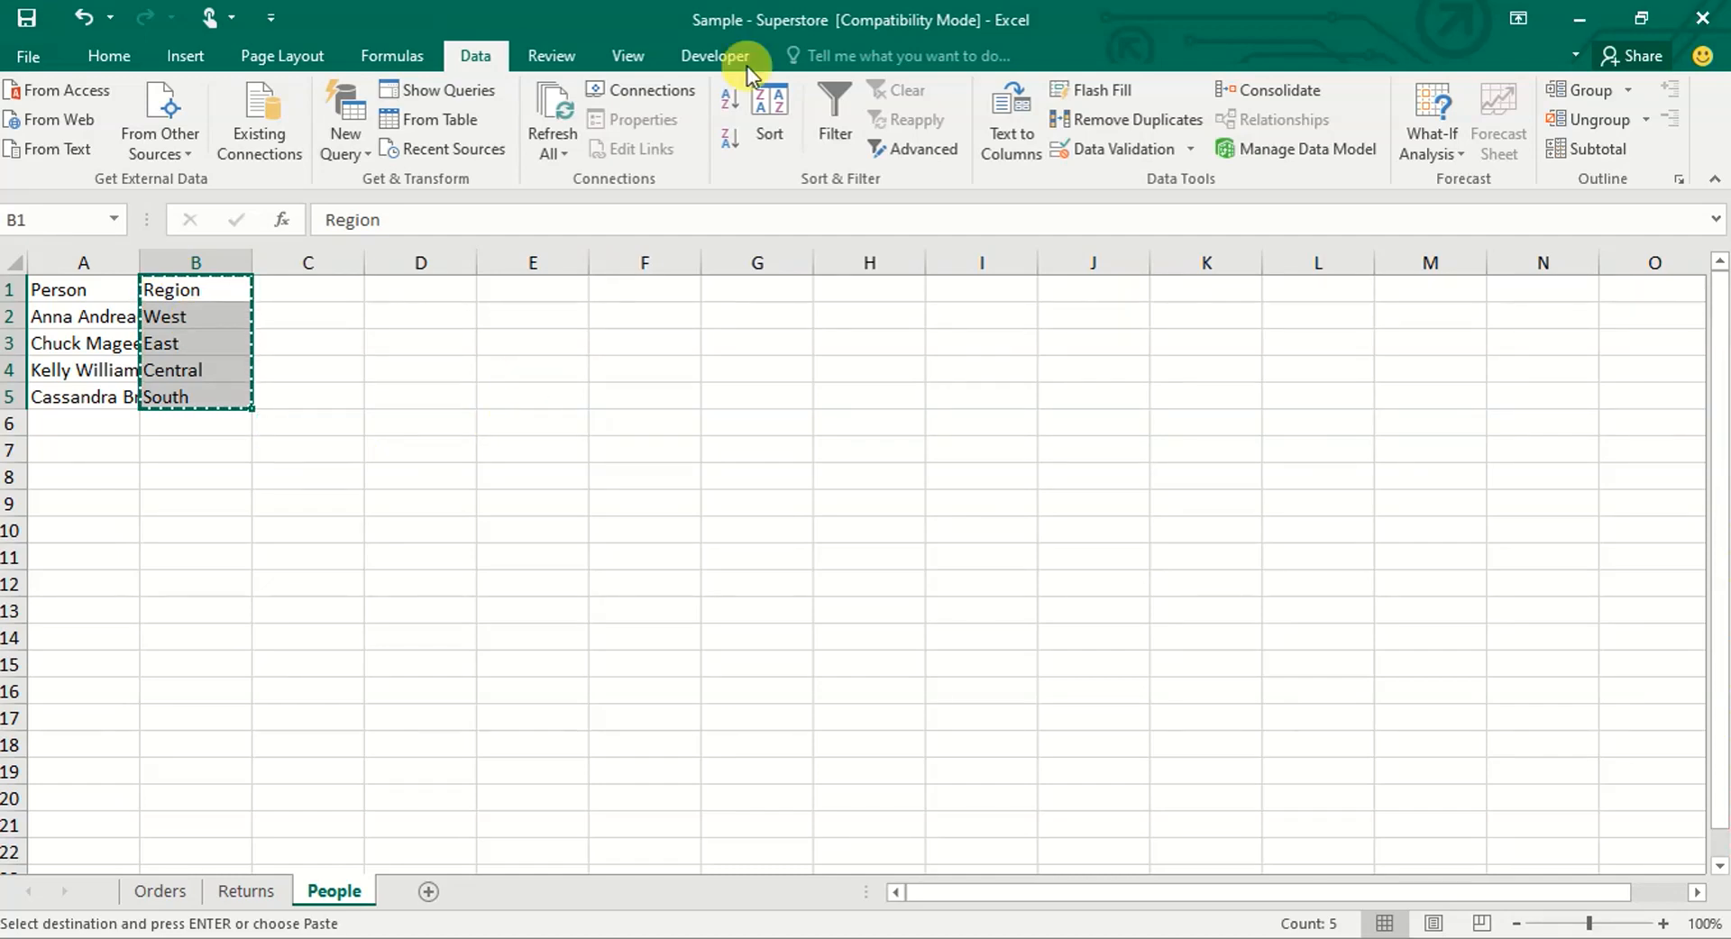
Switch back to Google Sheets and paste the region list as values only at cell A1 of Sheet2.
click(1470, 1)
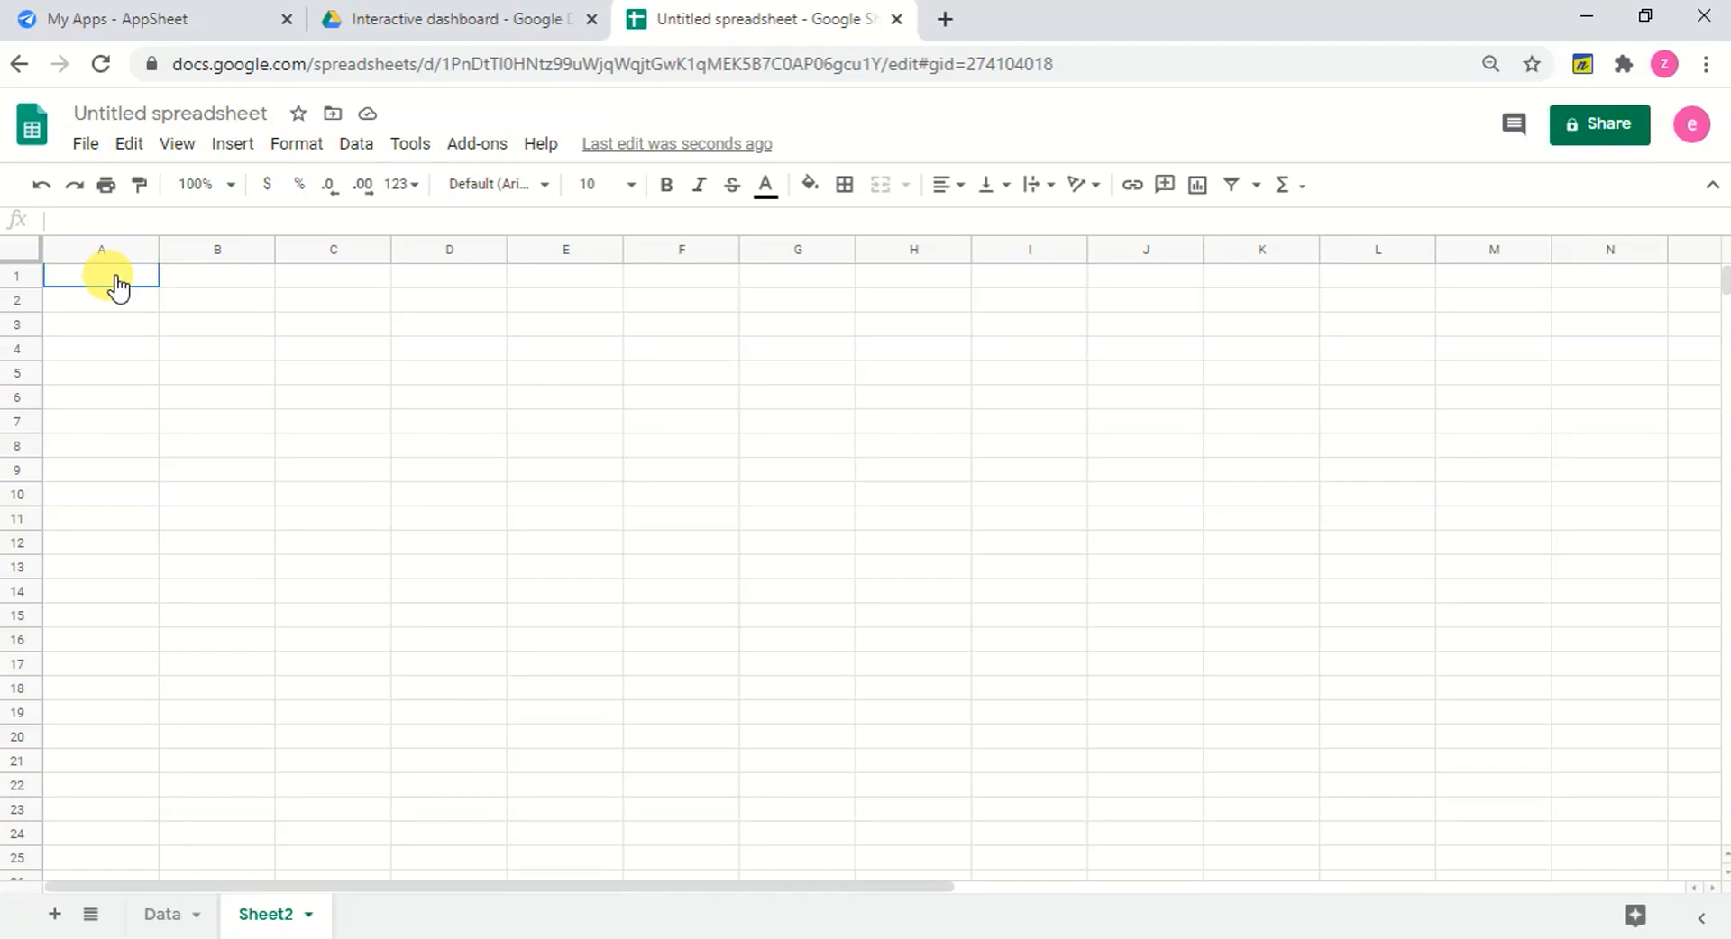
right_click(115, 277)
mouse_move(118, 285)
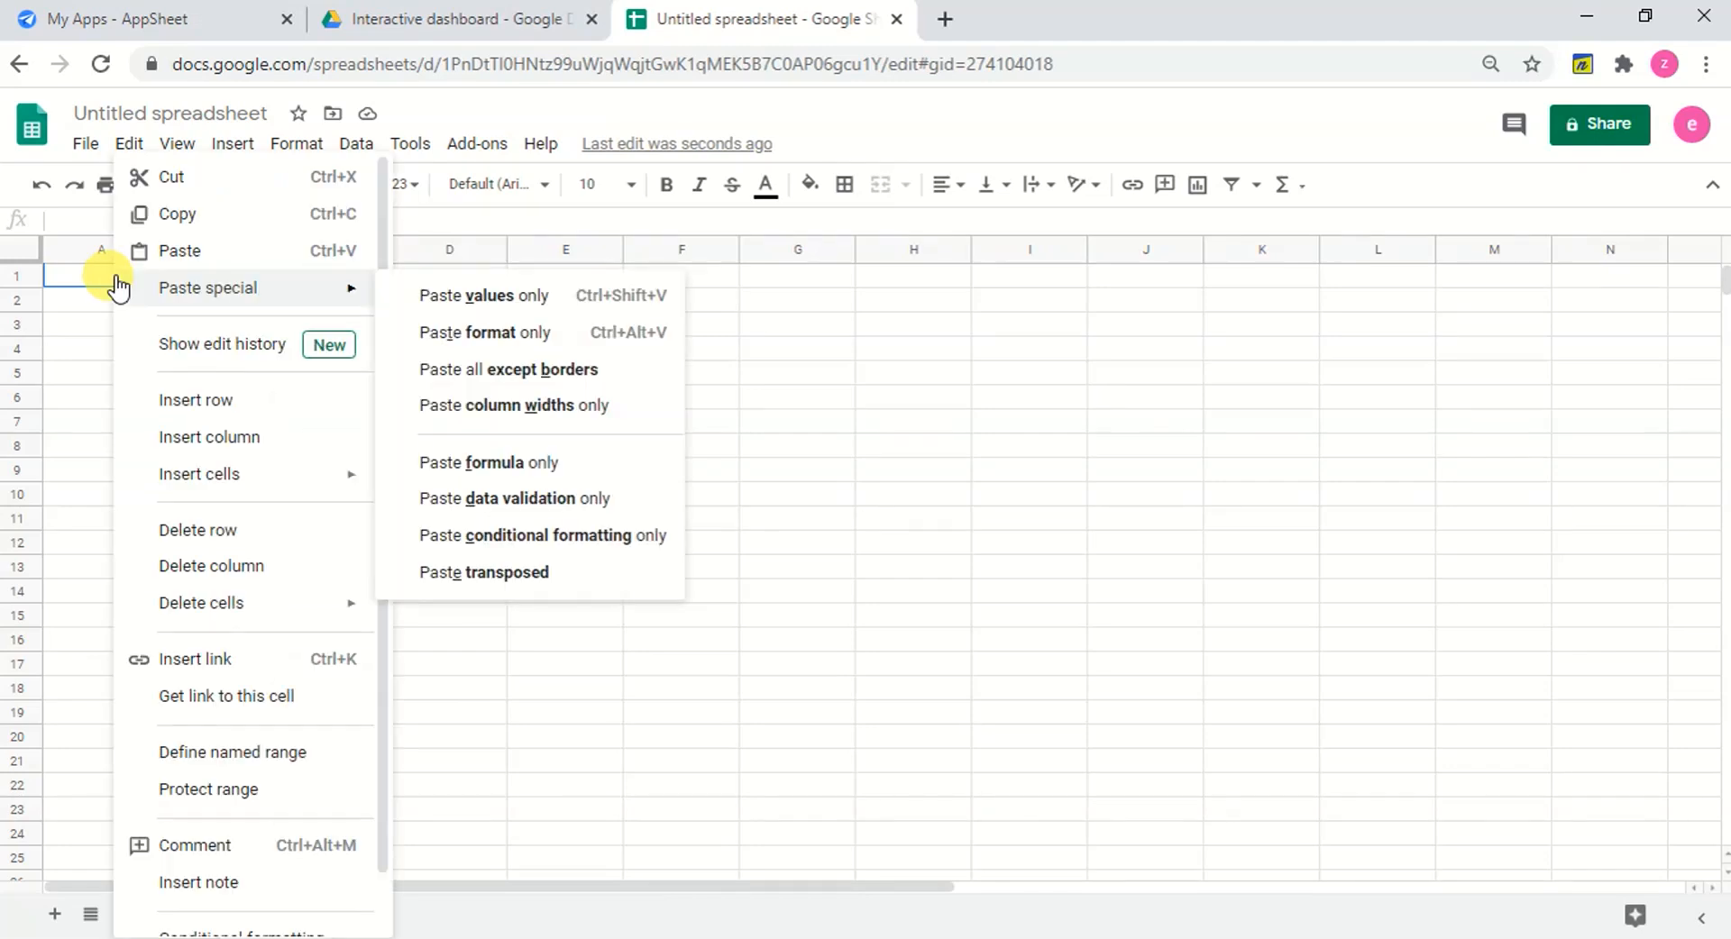
click(437, 296)
click(289, 329)
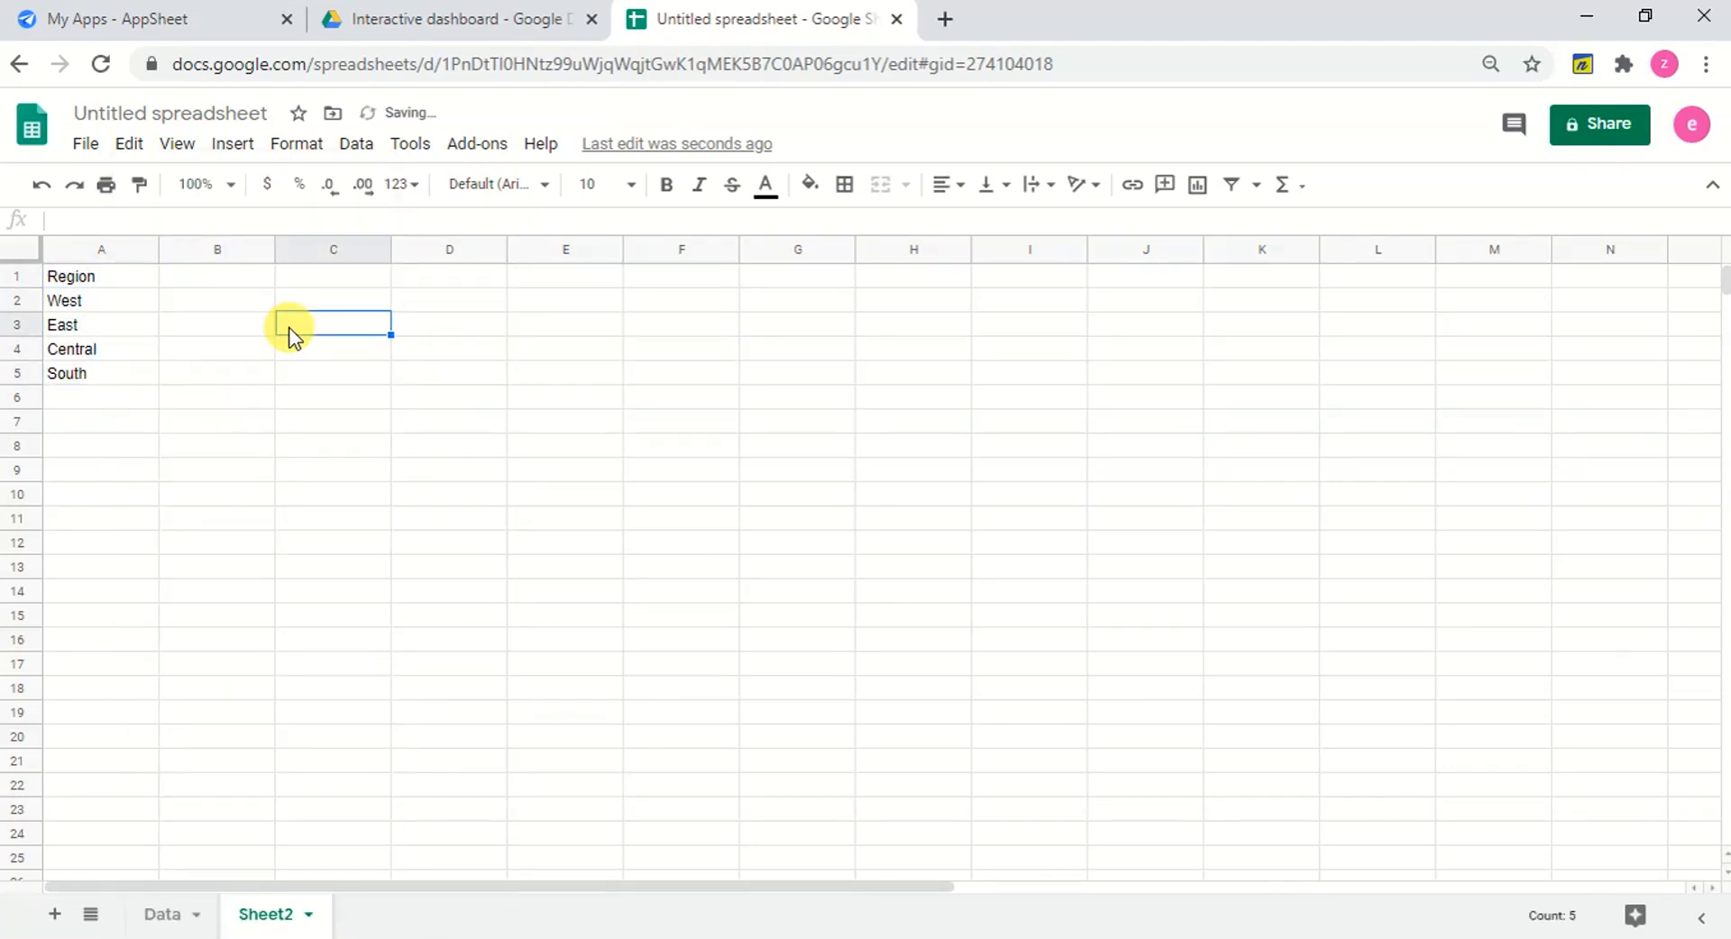
Rename Sheet2 as Region and add a third sheet to the spreadsheet.
double_click(271, 928)
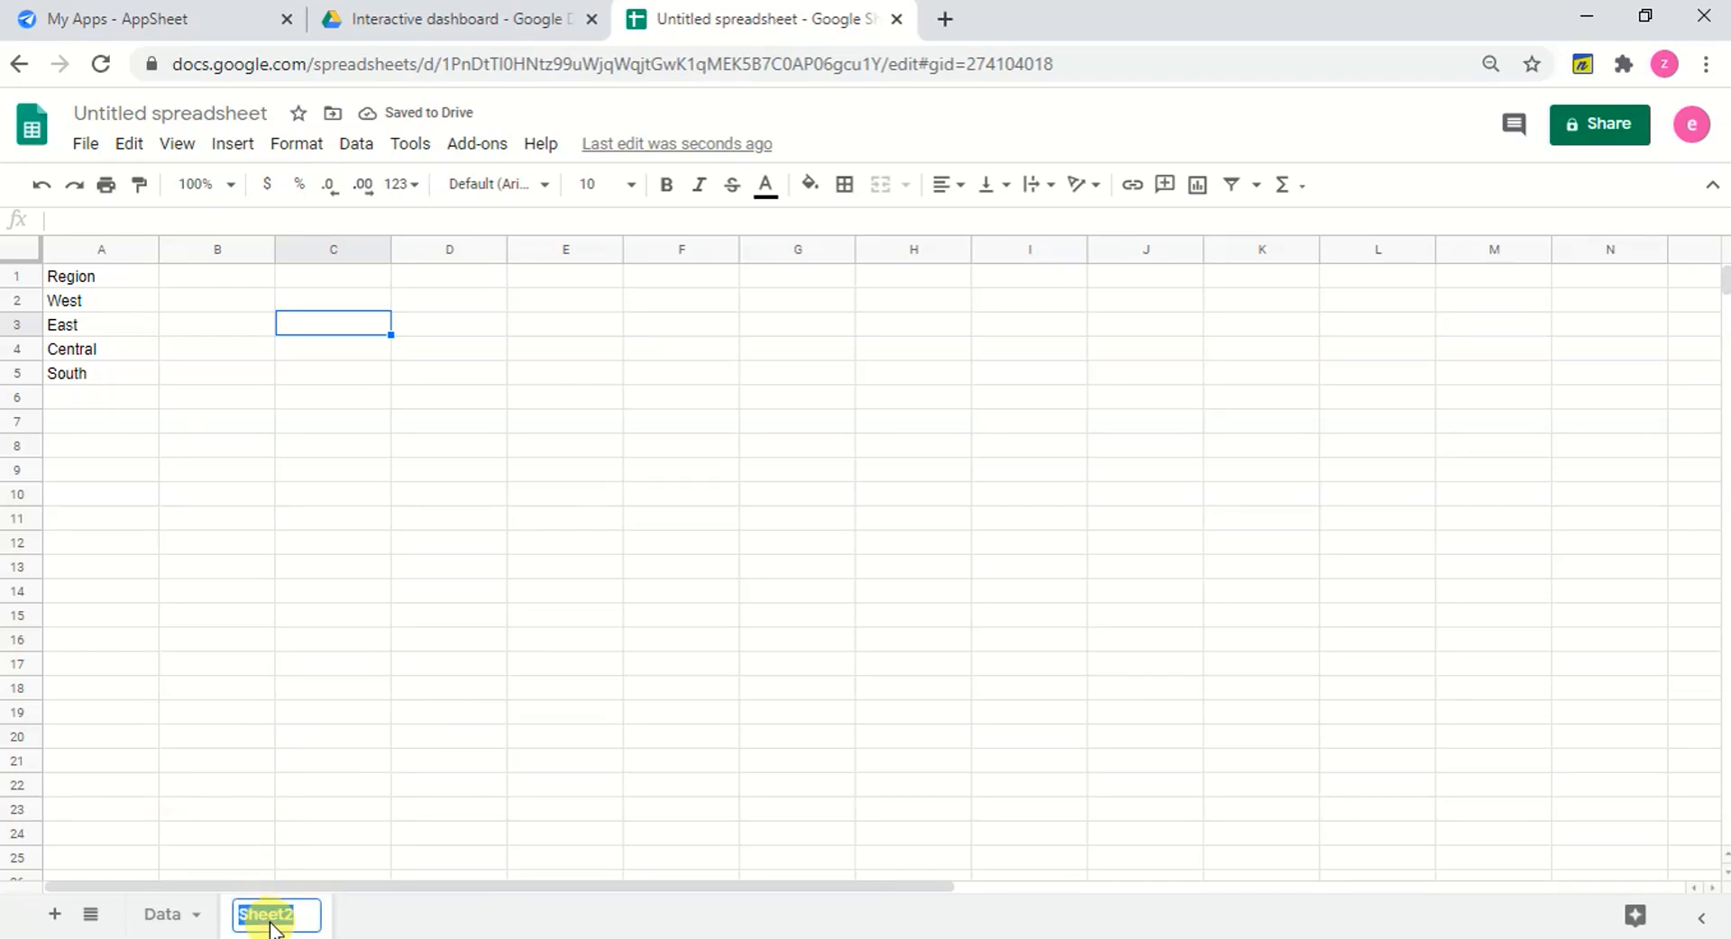
text(Region)
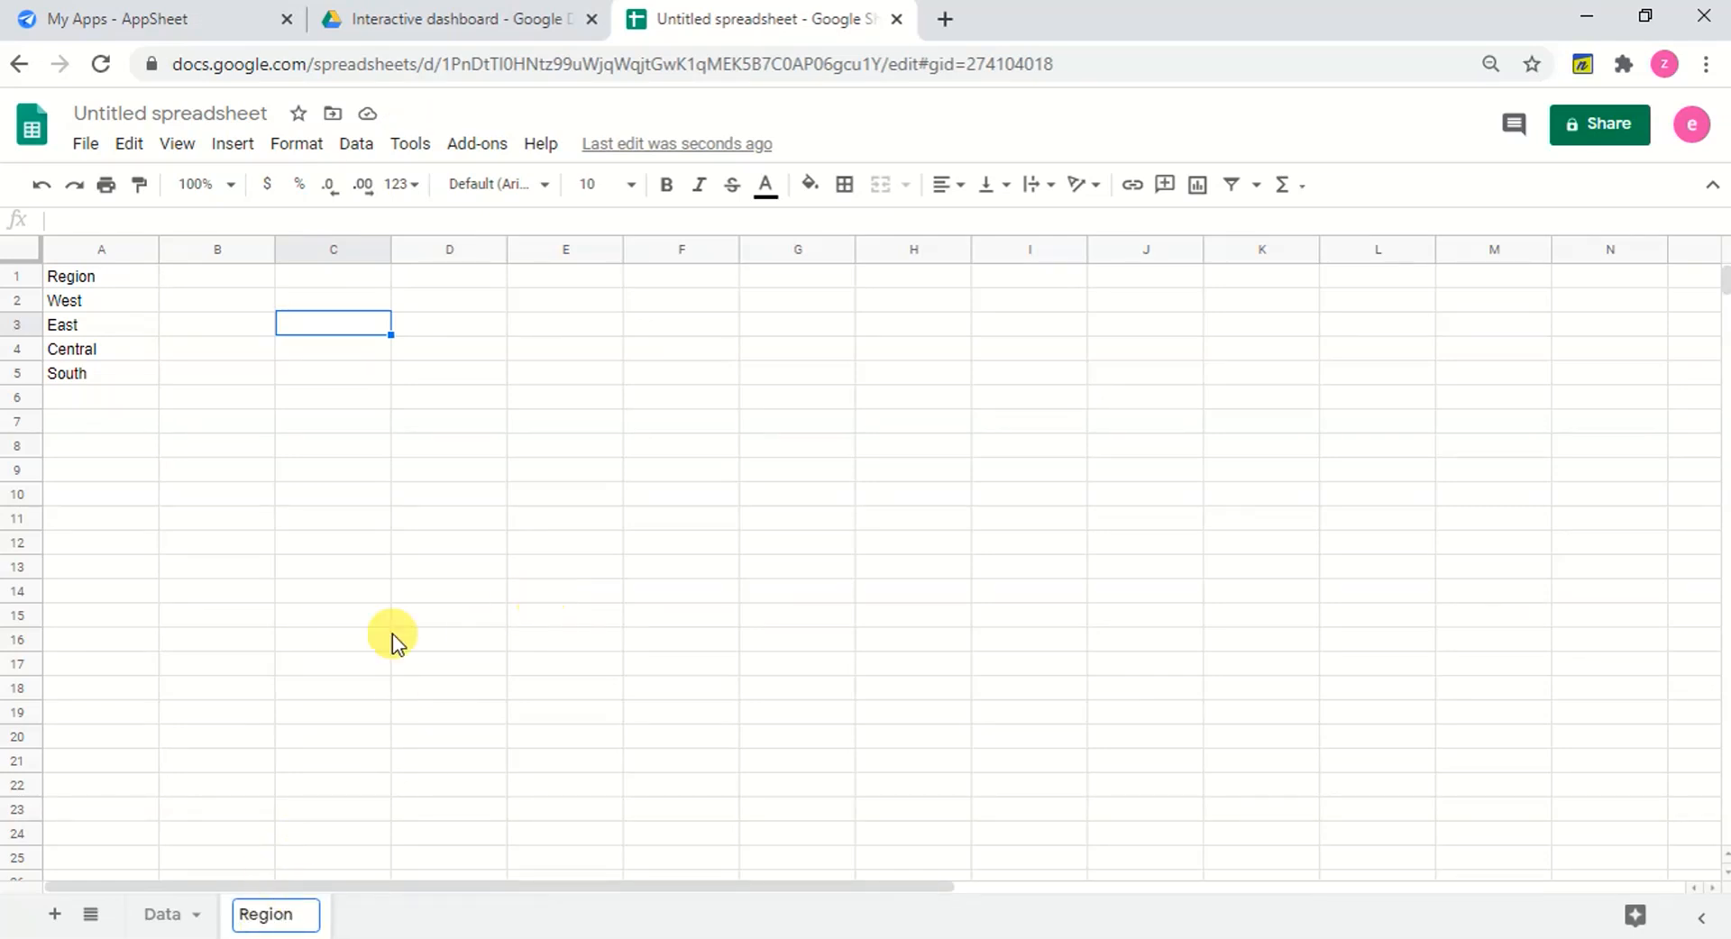
key(Return)
click(54, 915)
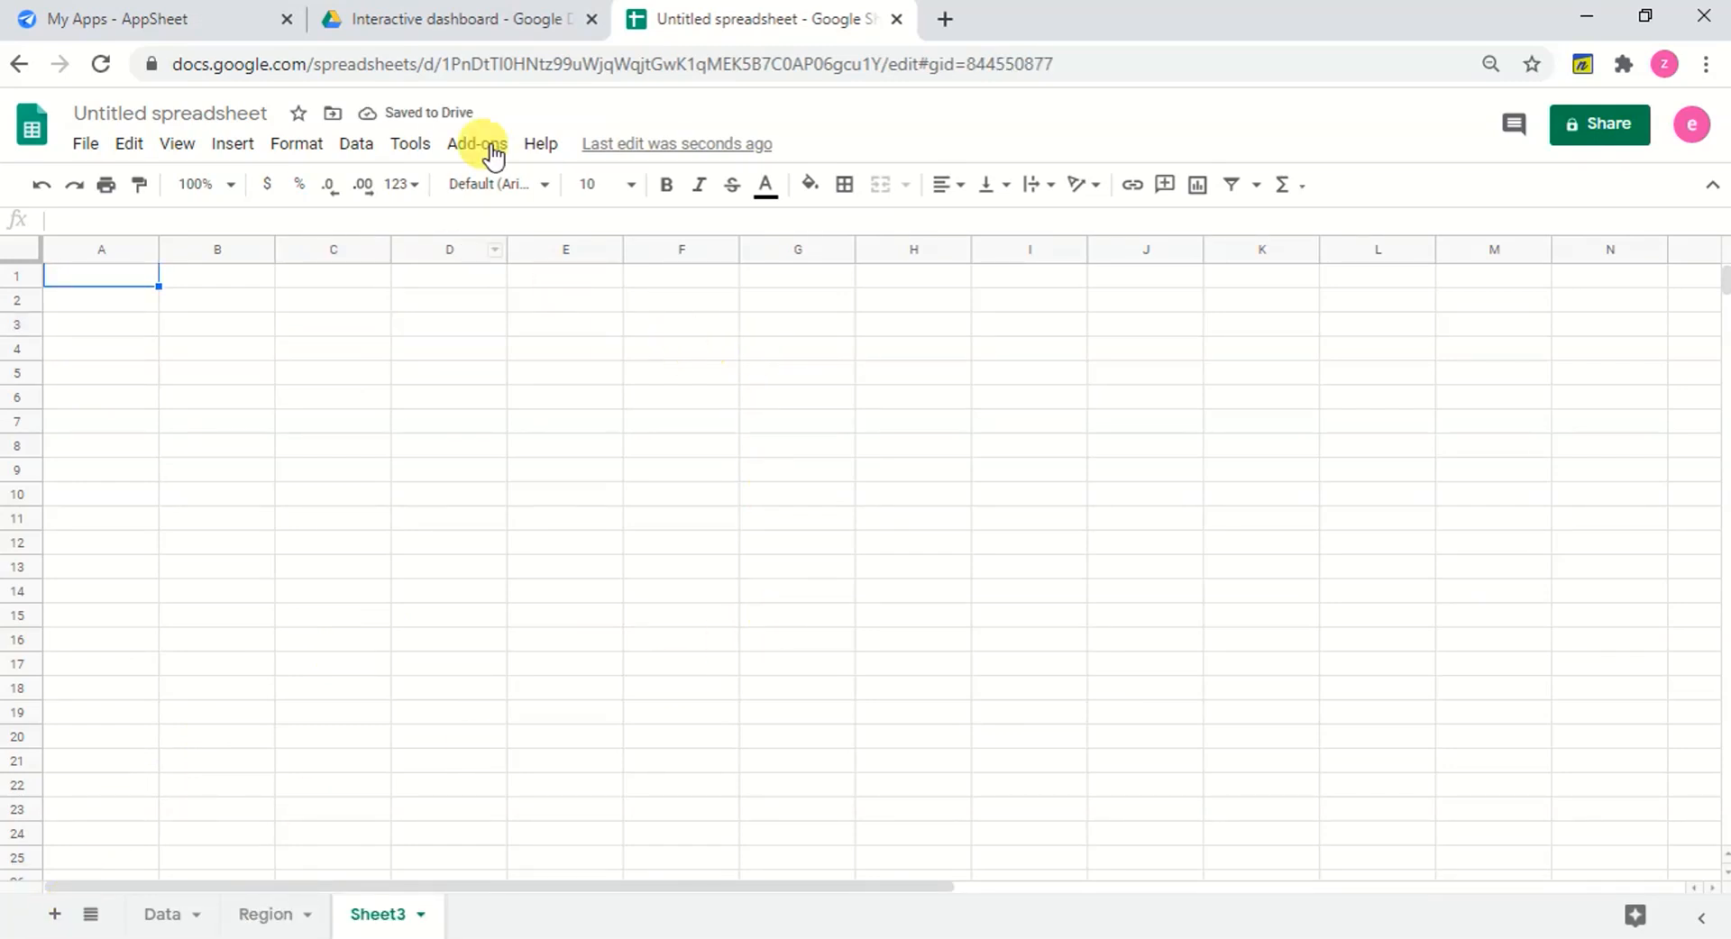
Switch to Excel and copy the Person column with its header, cells A1 to A5 of the People sheet.
click(548, 0)
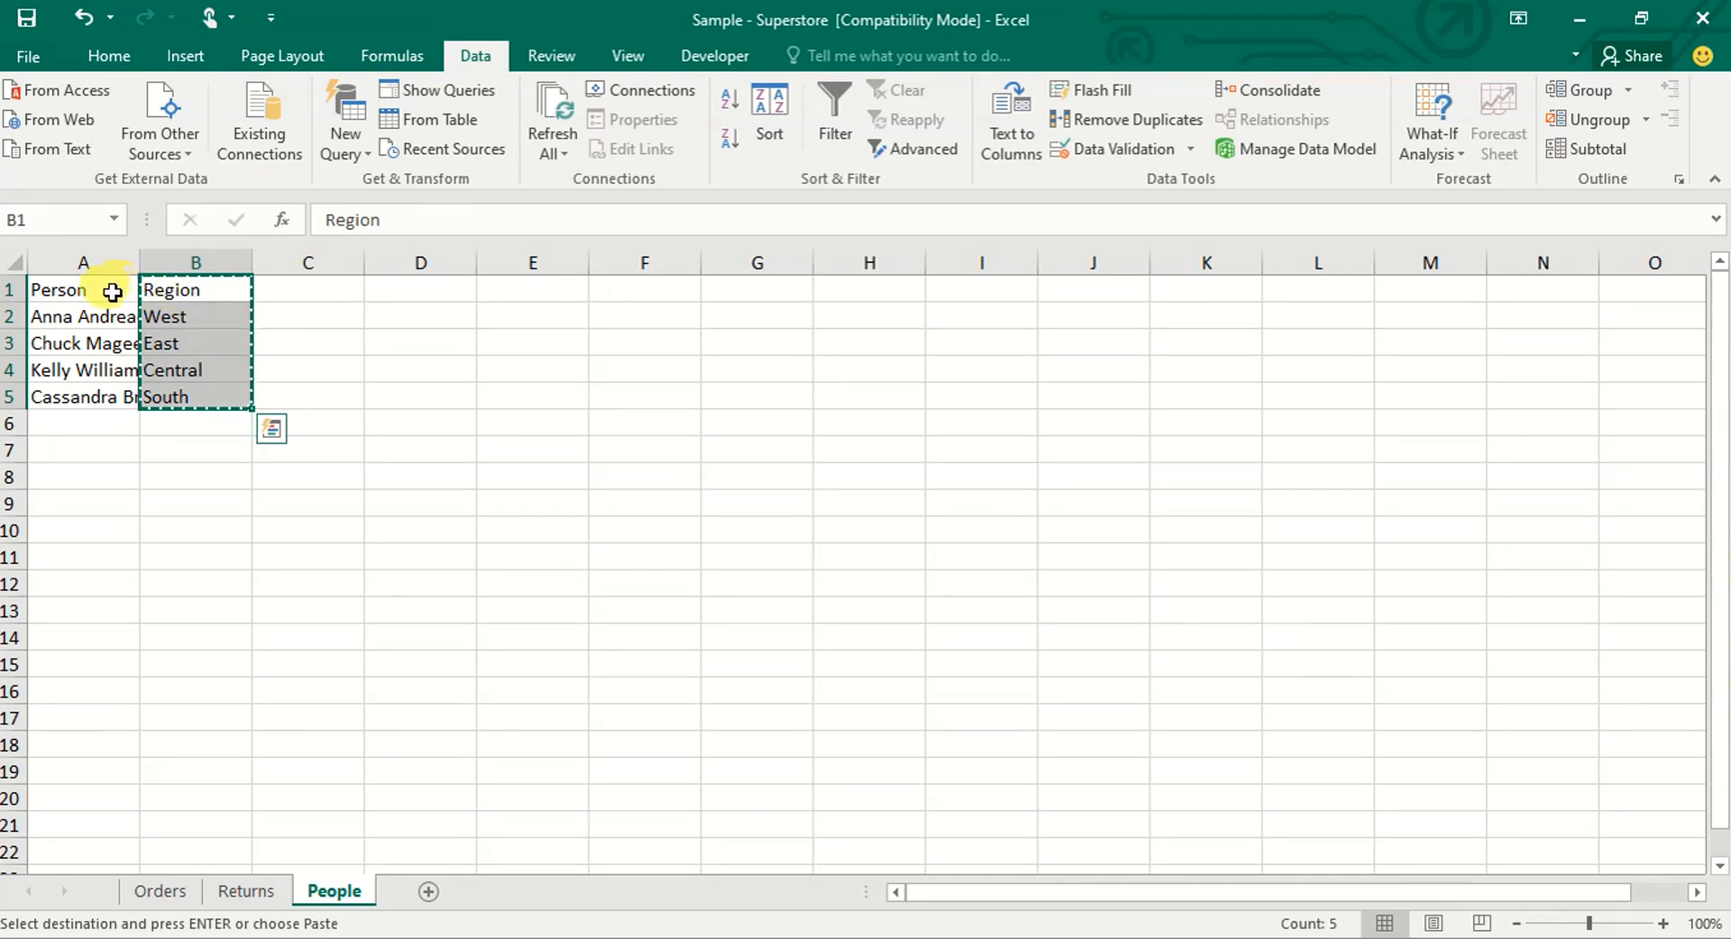
drag(112, 289, 112, 397)
key(ctrl+c)
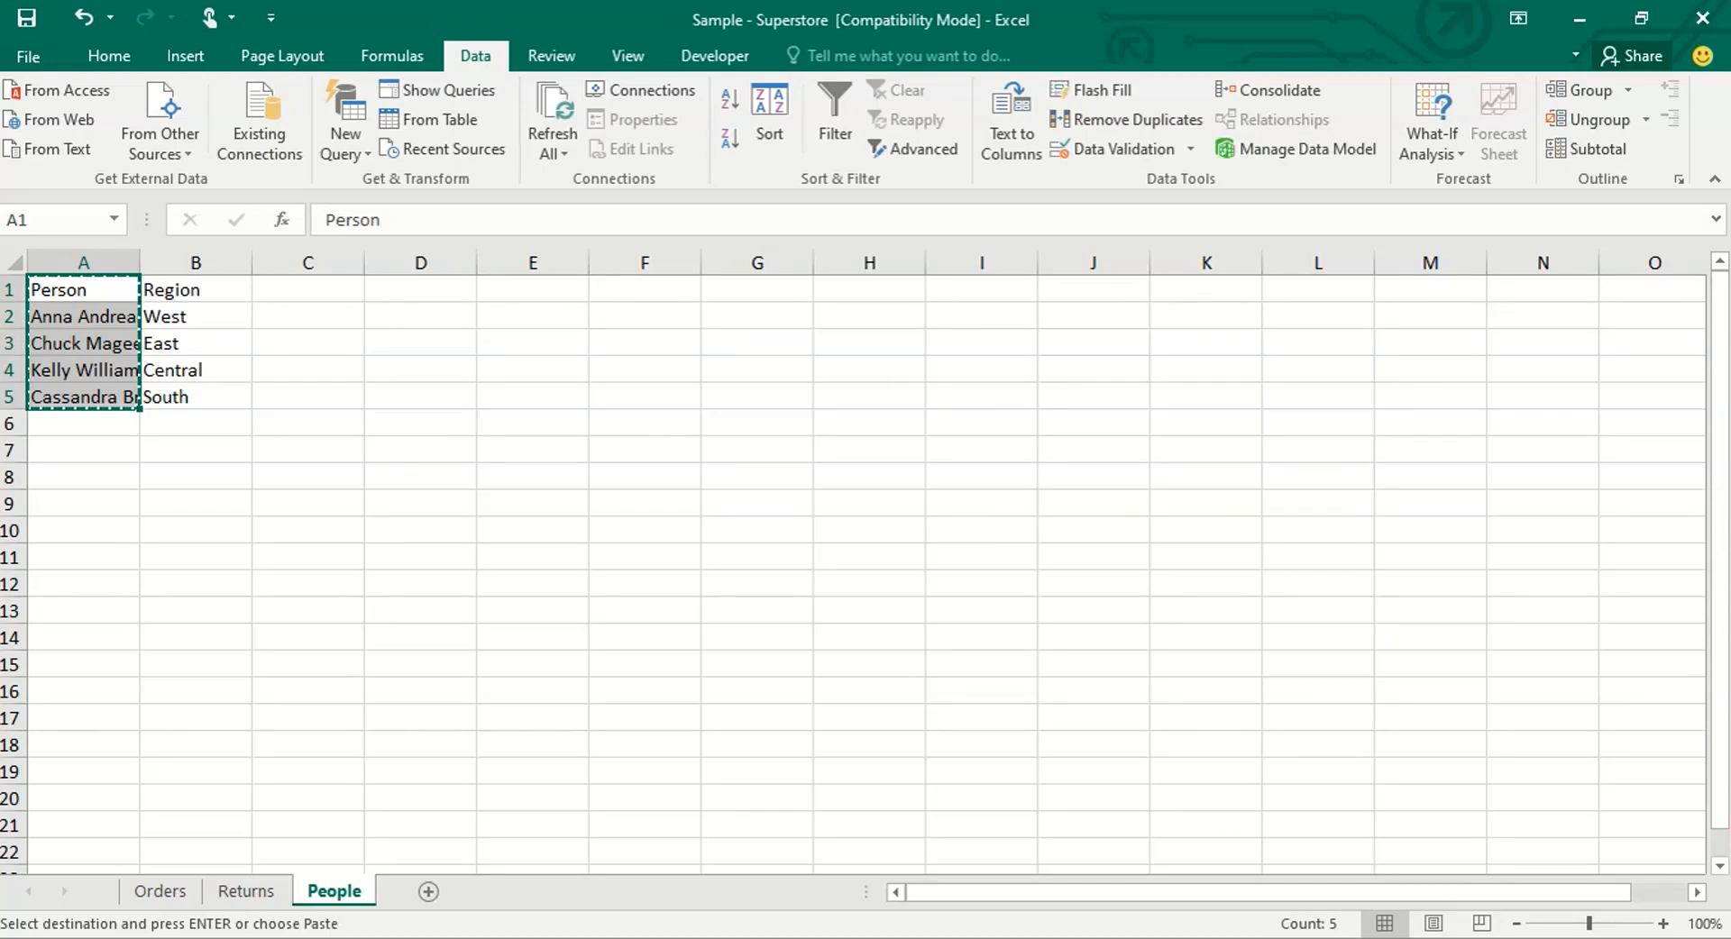
Return to Google Sheets and paste the person list as values only at cell A1 of Sheet3.
key(alt+Tab)
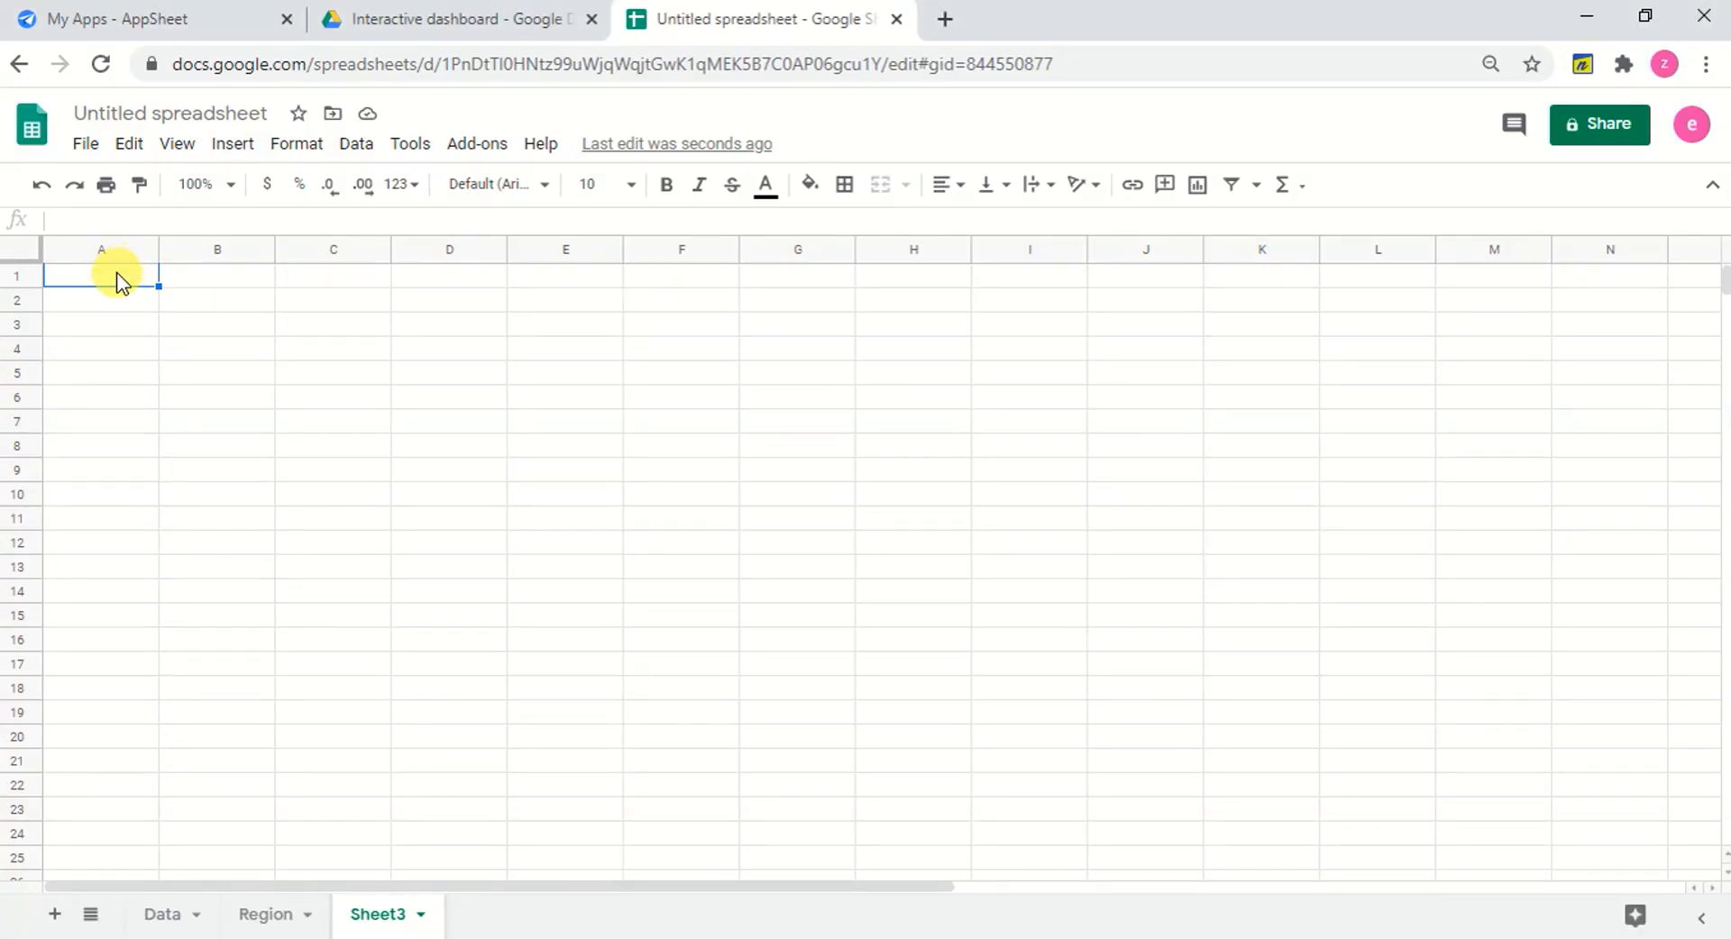
click(112, 276)
right_click(112, 276)
mouse_move(116, 285)
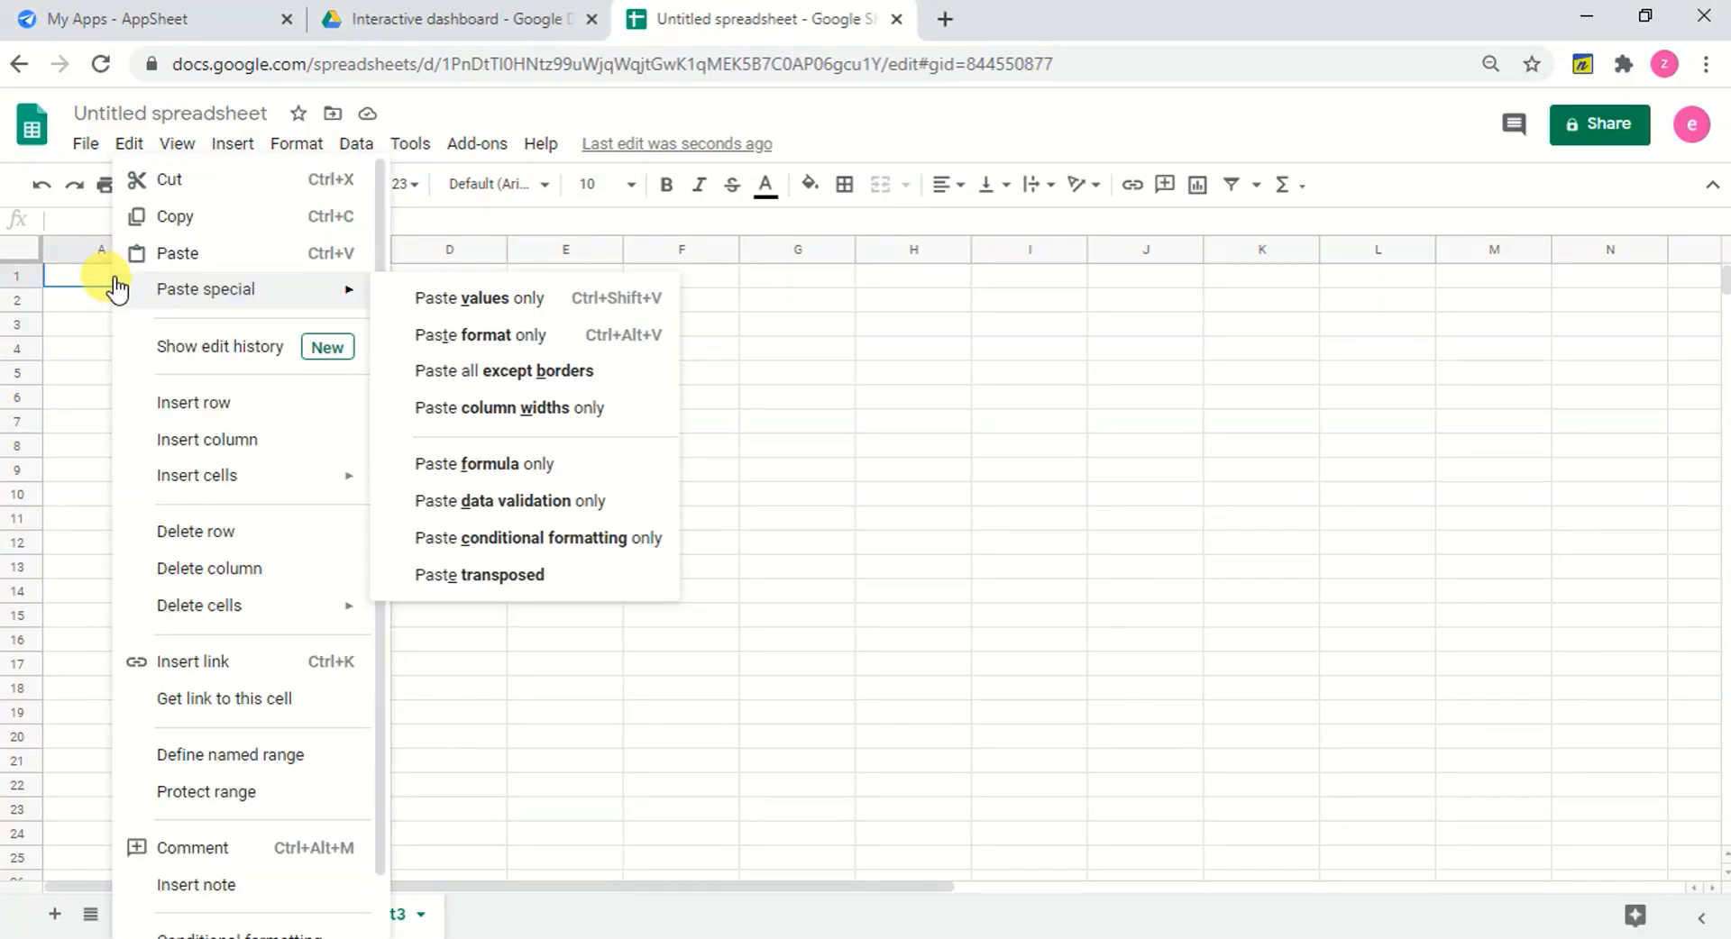
click(484, 306)
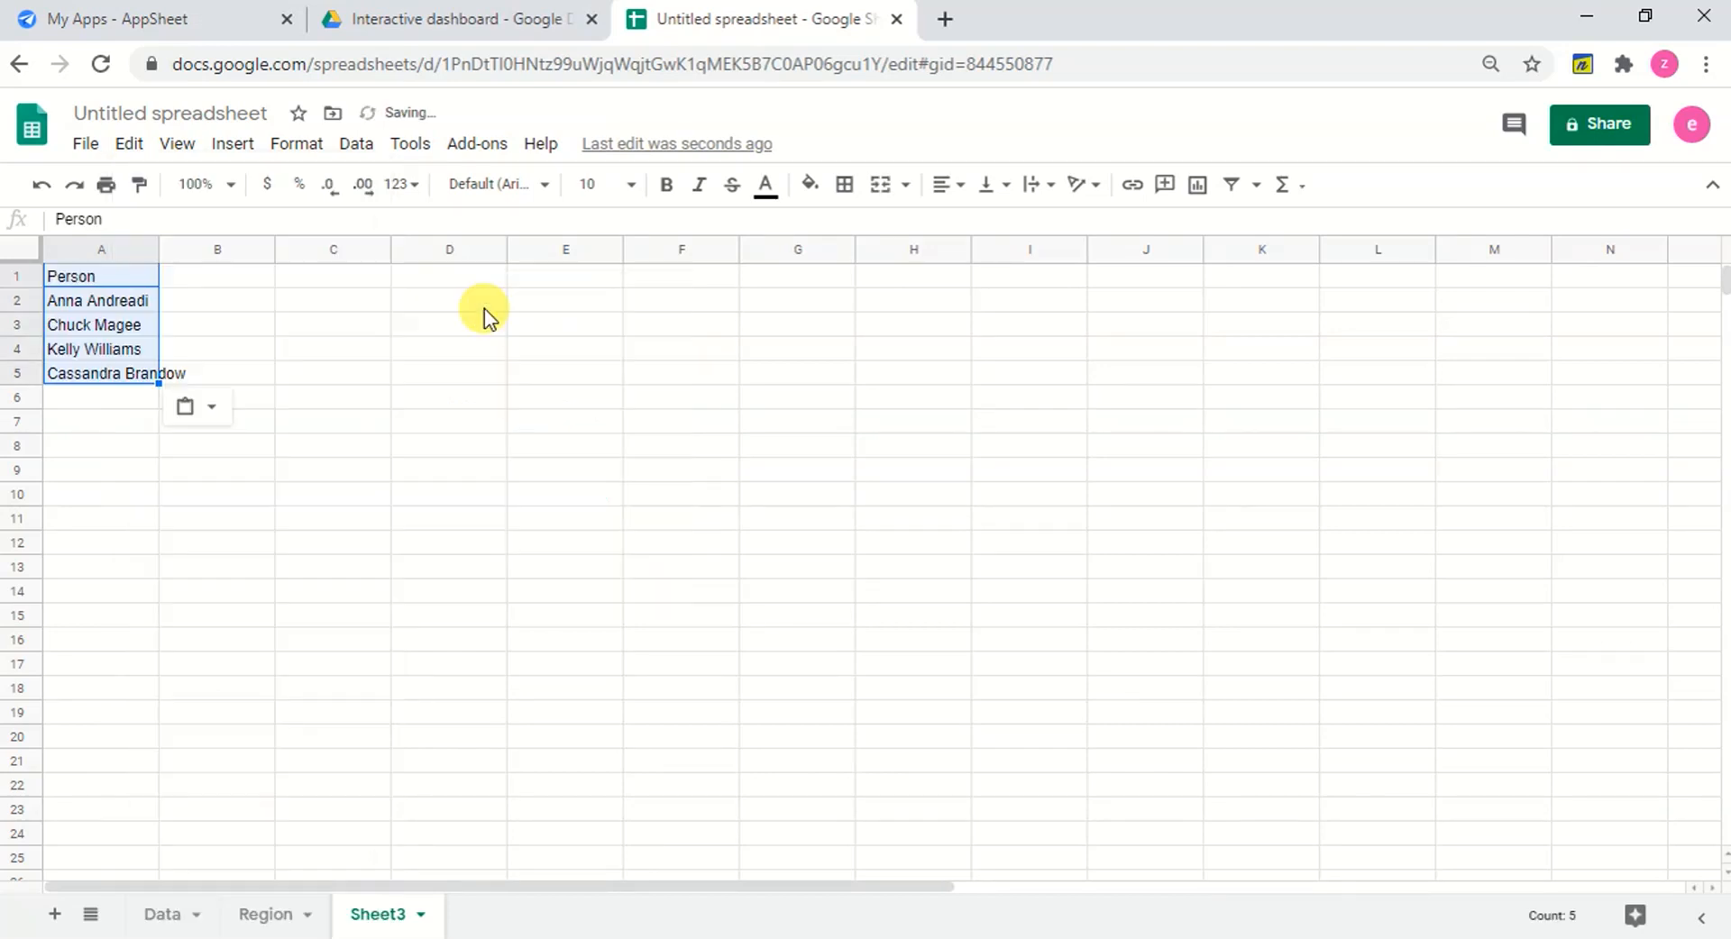
Rename the untitled spreadsheet as Orders.
click(180, 116)
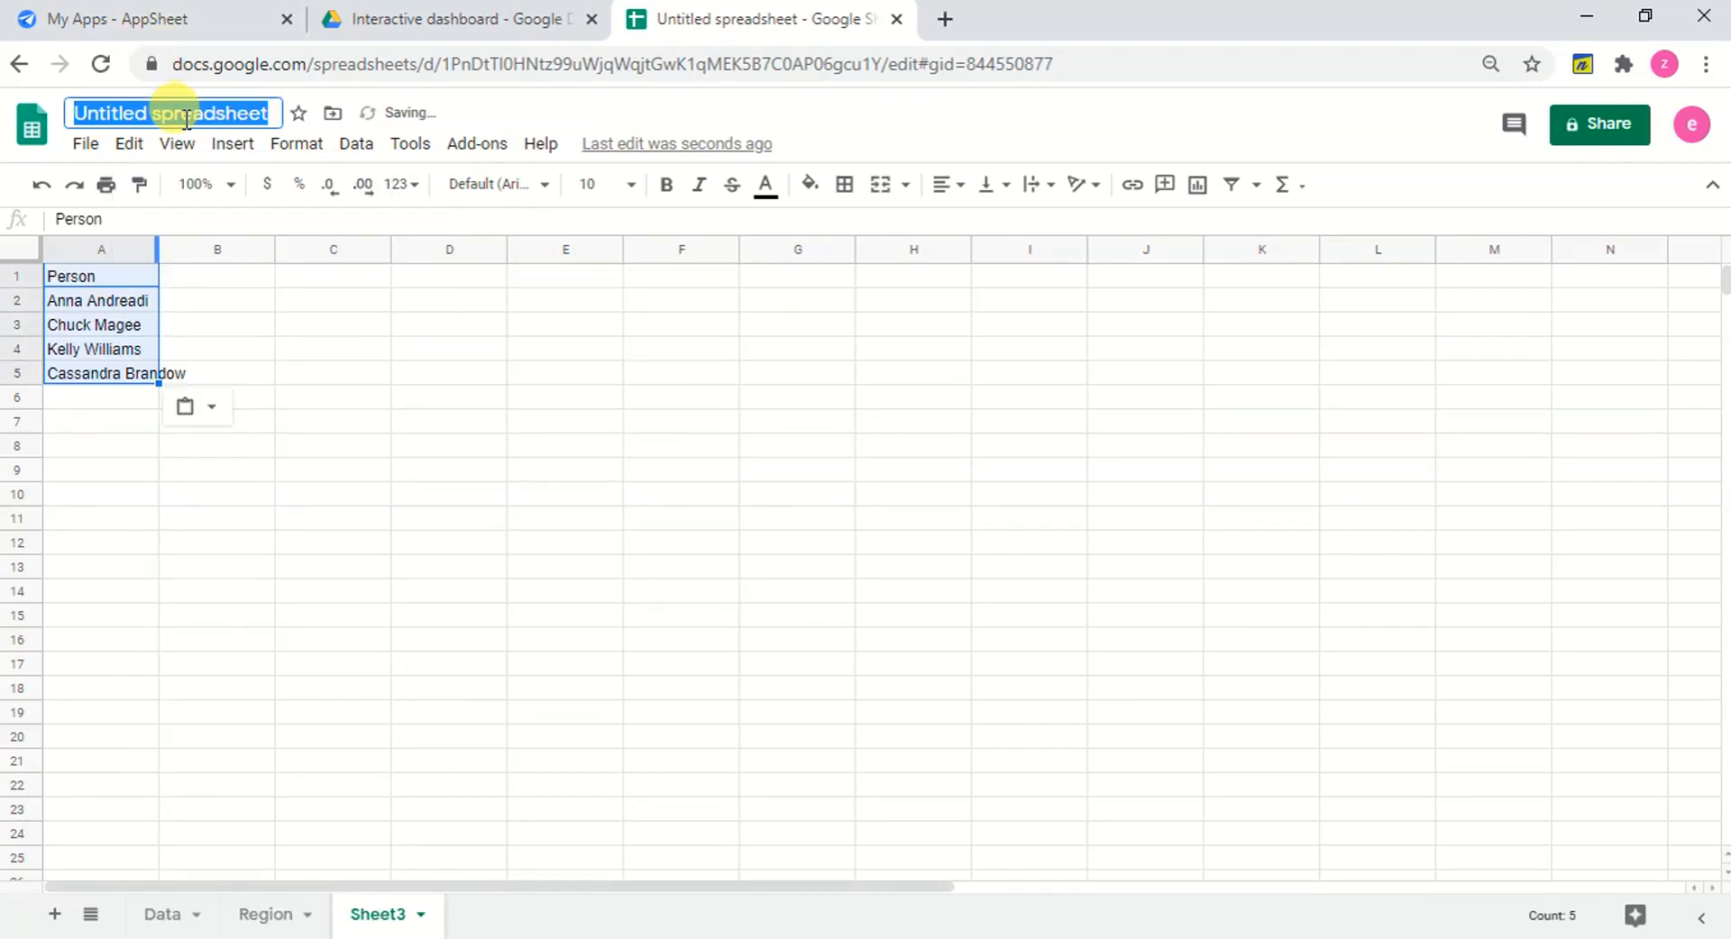
key(BackSpace)
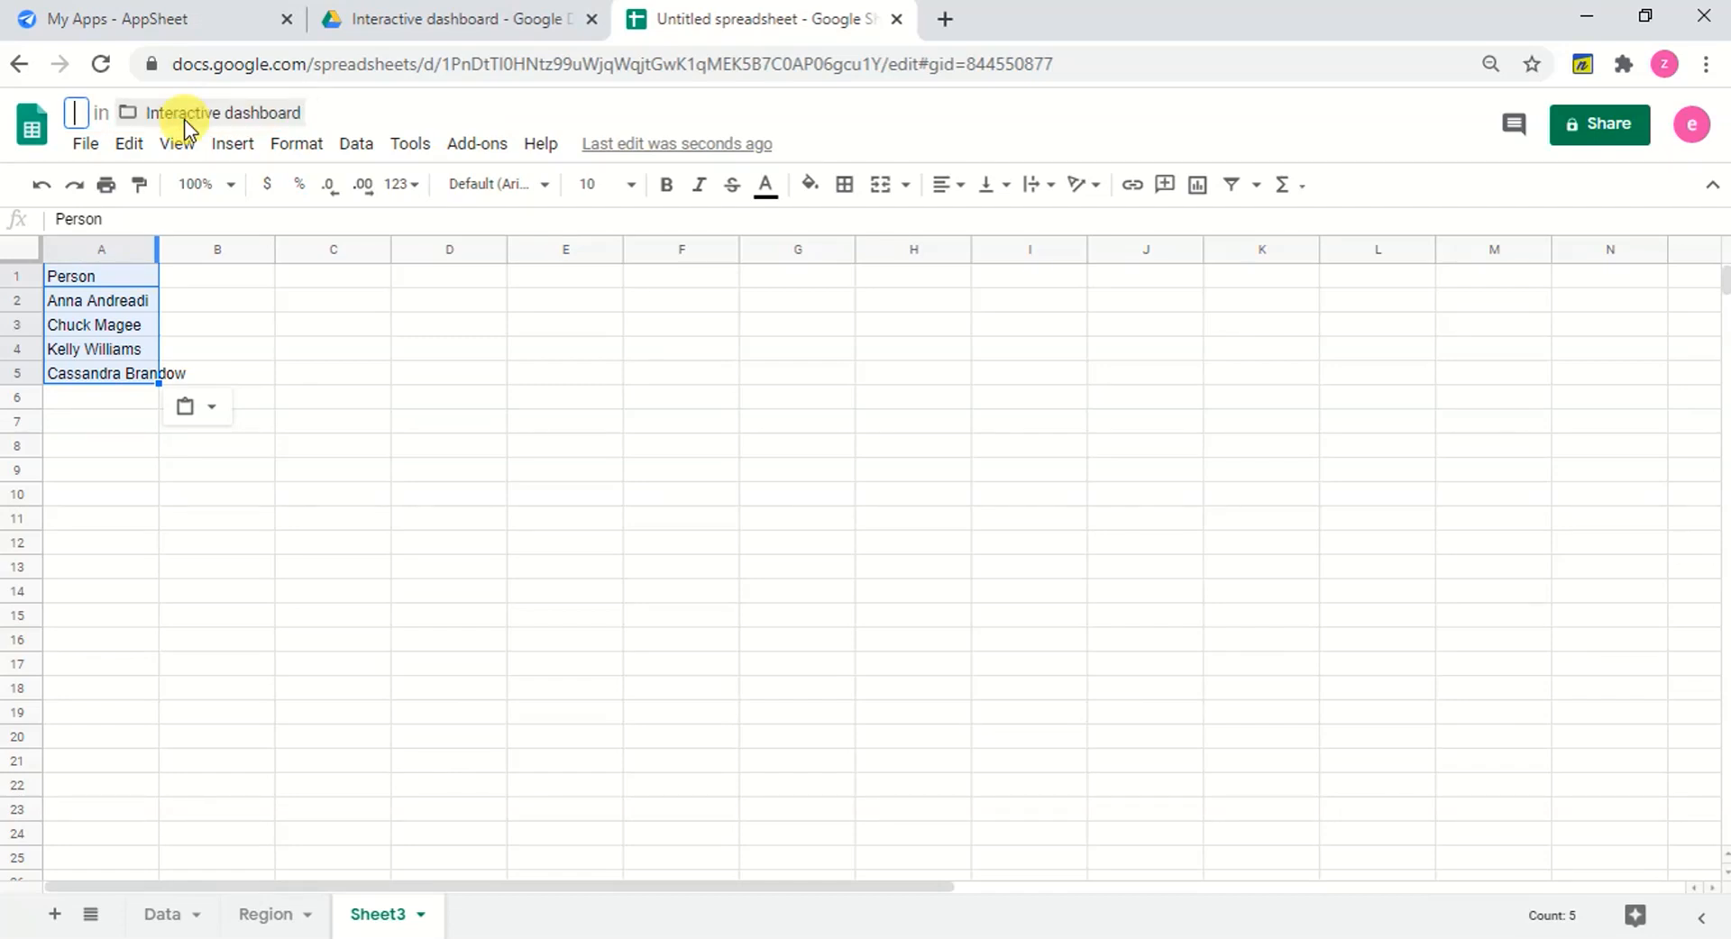
text(Data)
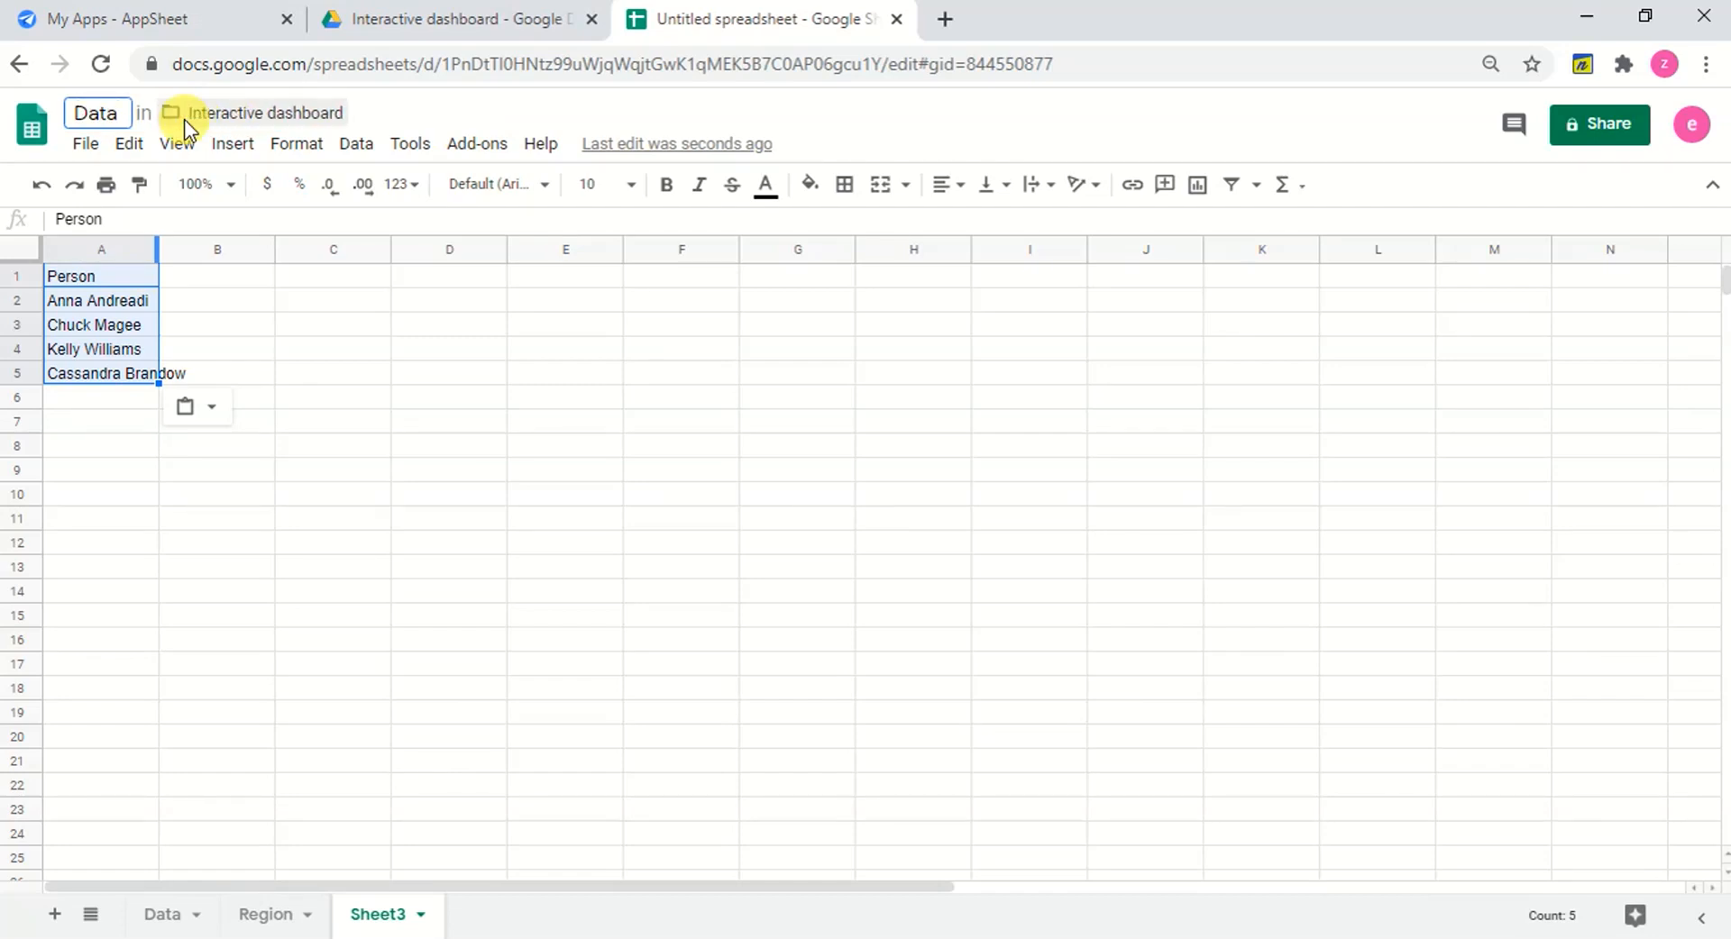
key(BackSpace)
key(BackSpace)
key(BackSpace)
key(BackSpace)
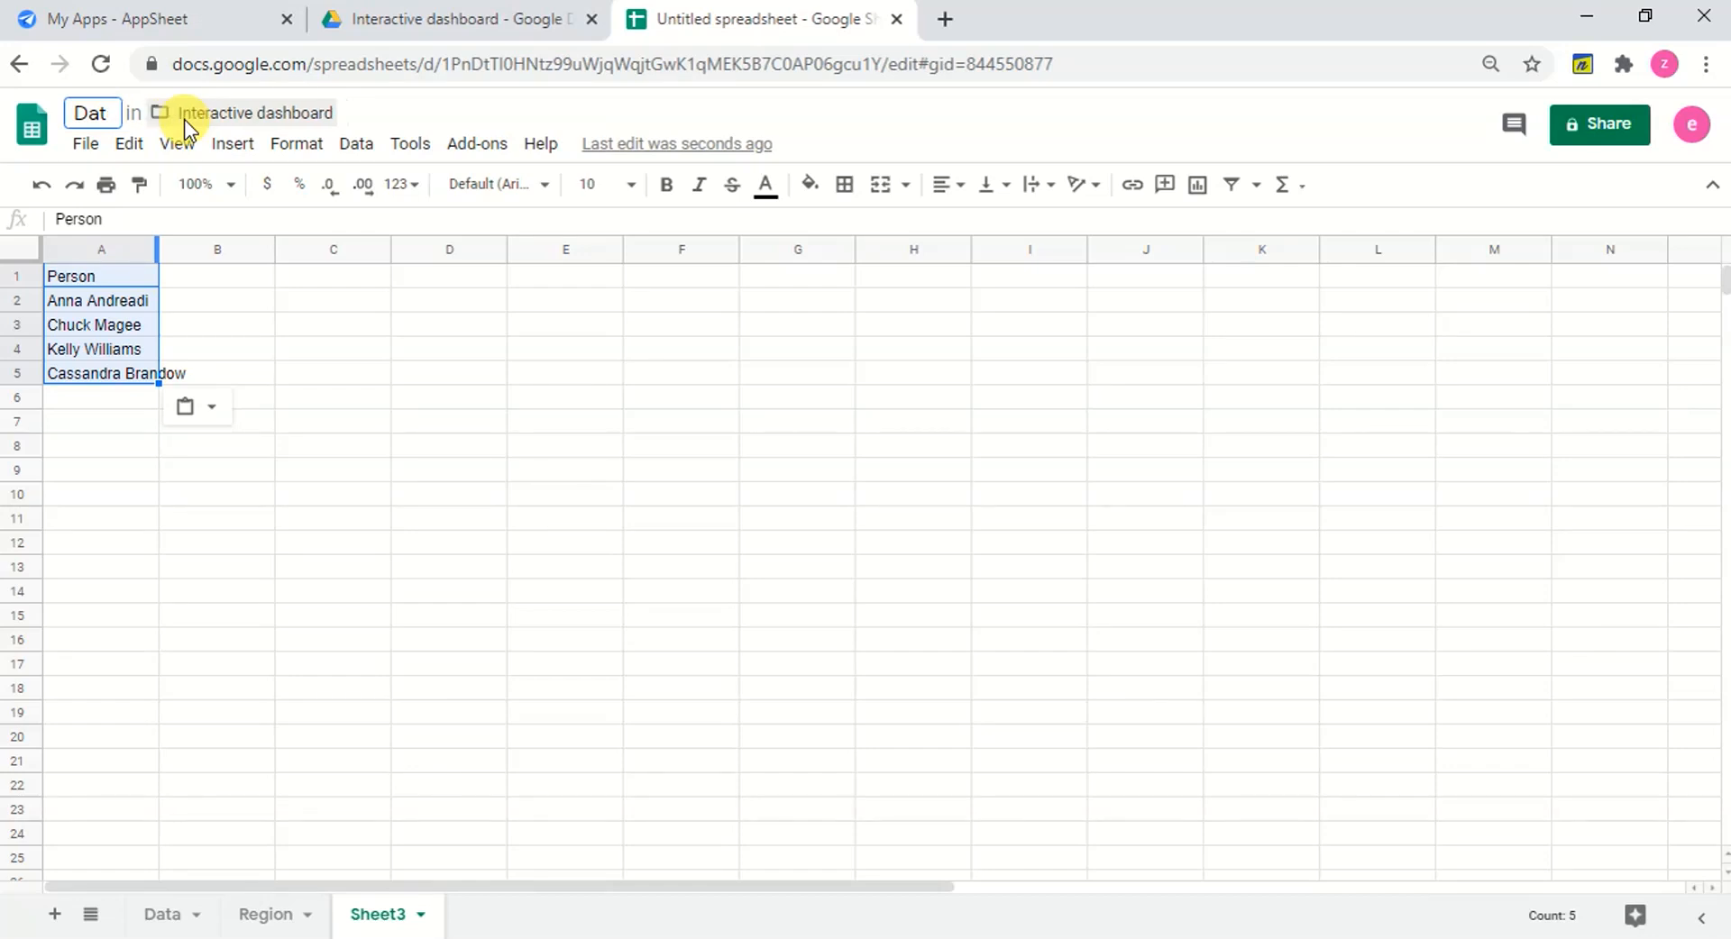
text(Orders)
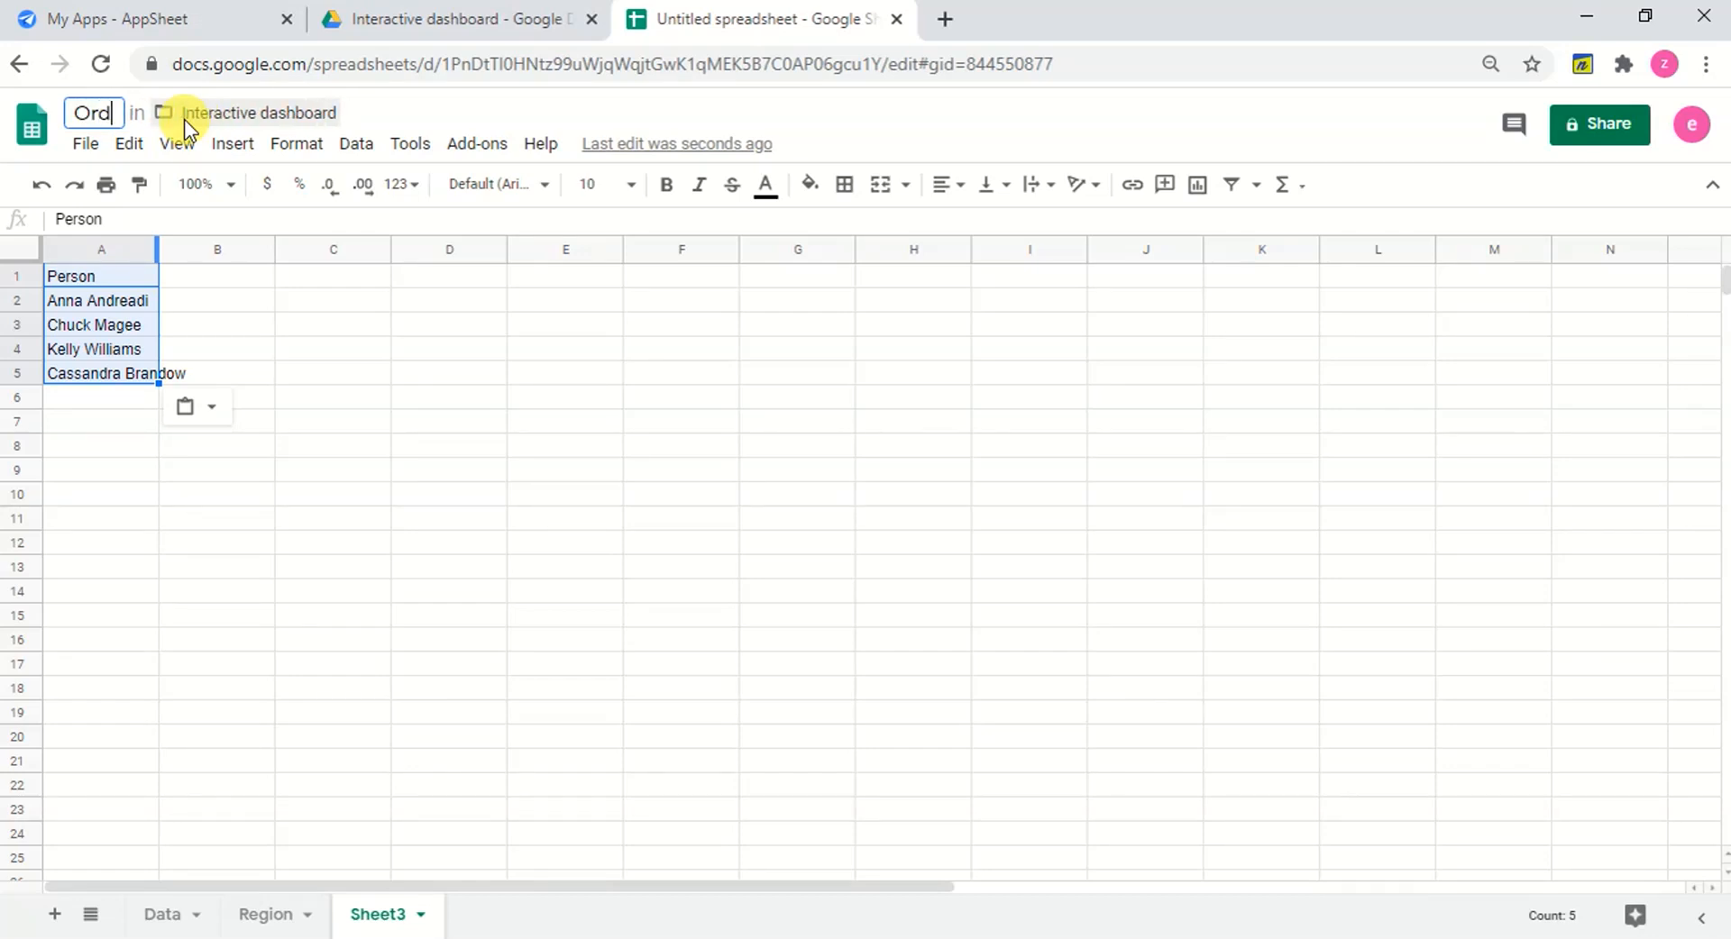
click(352, 299)
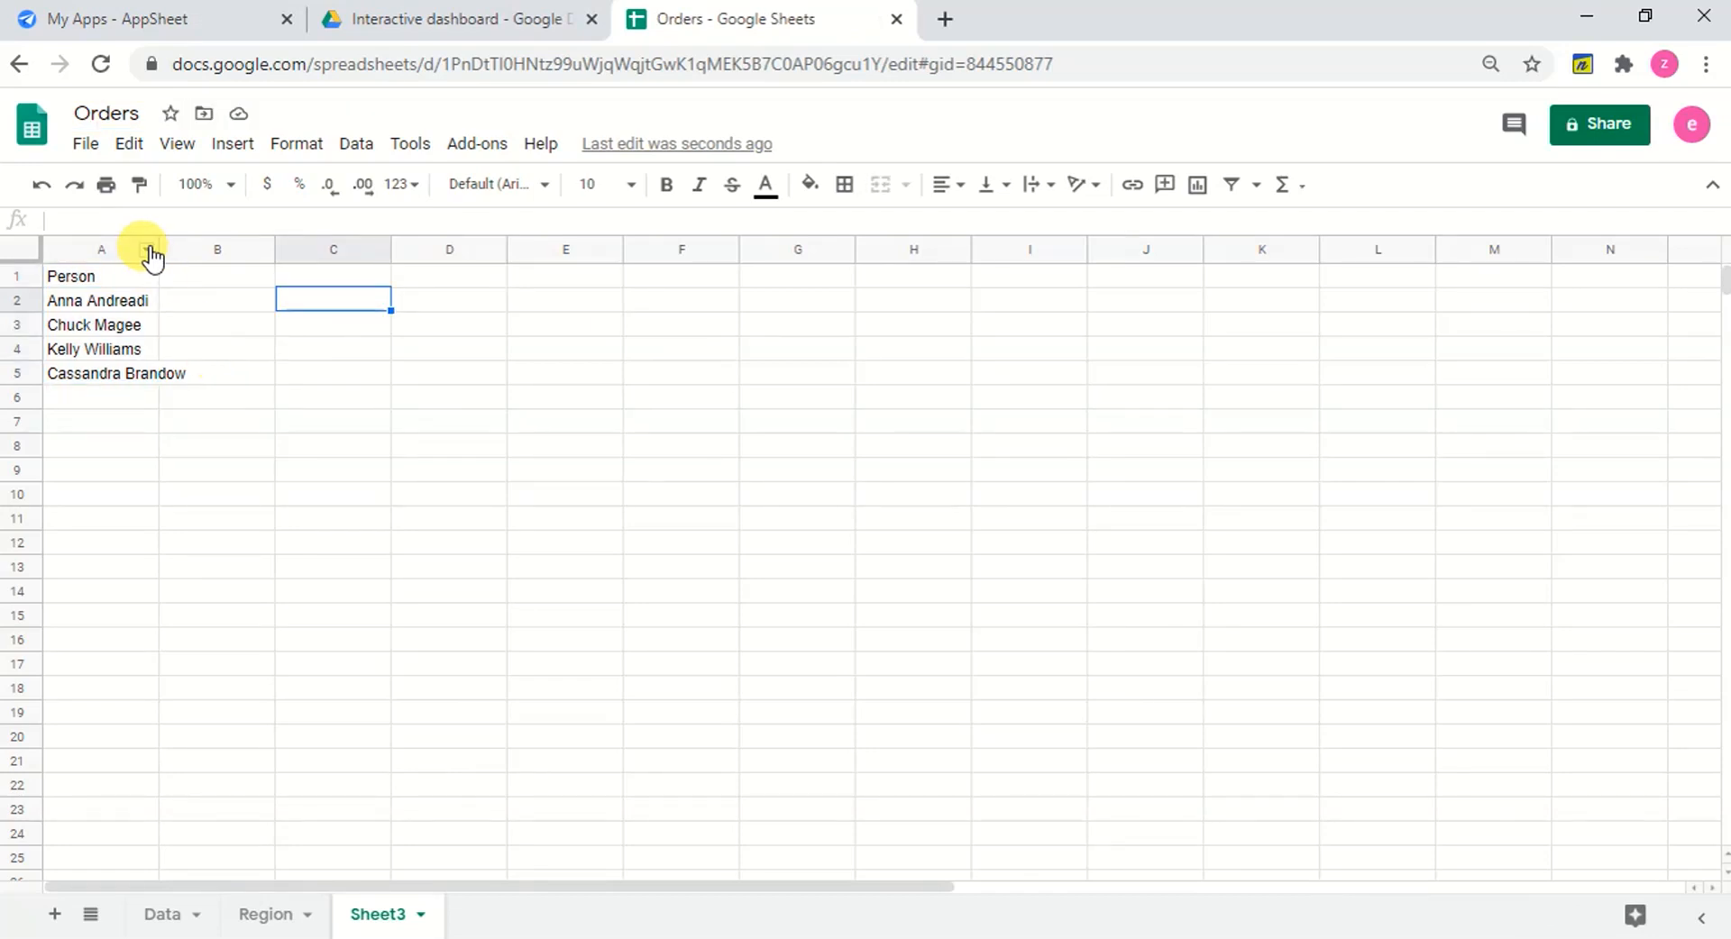
Fit column A's width to the person list and rename Sheet3 as Person.
drag(156, 242, 156, 241)
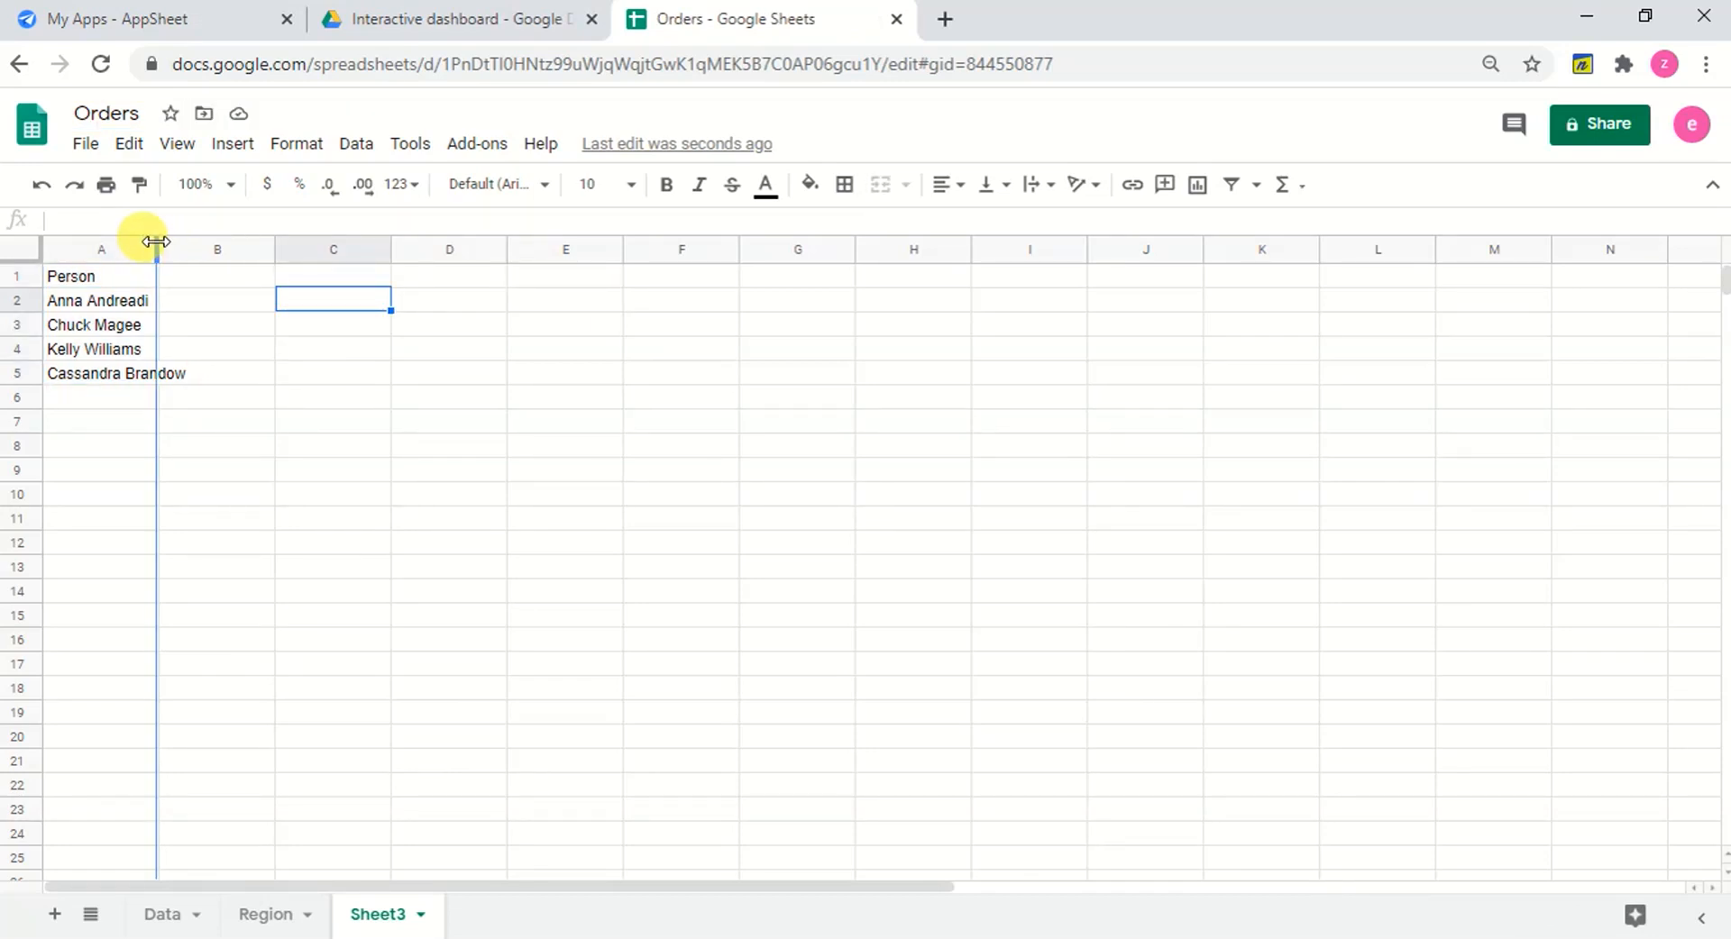
double_click(156, 241)
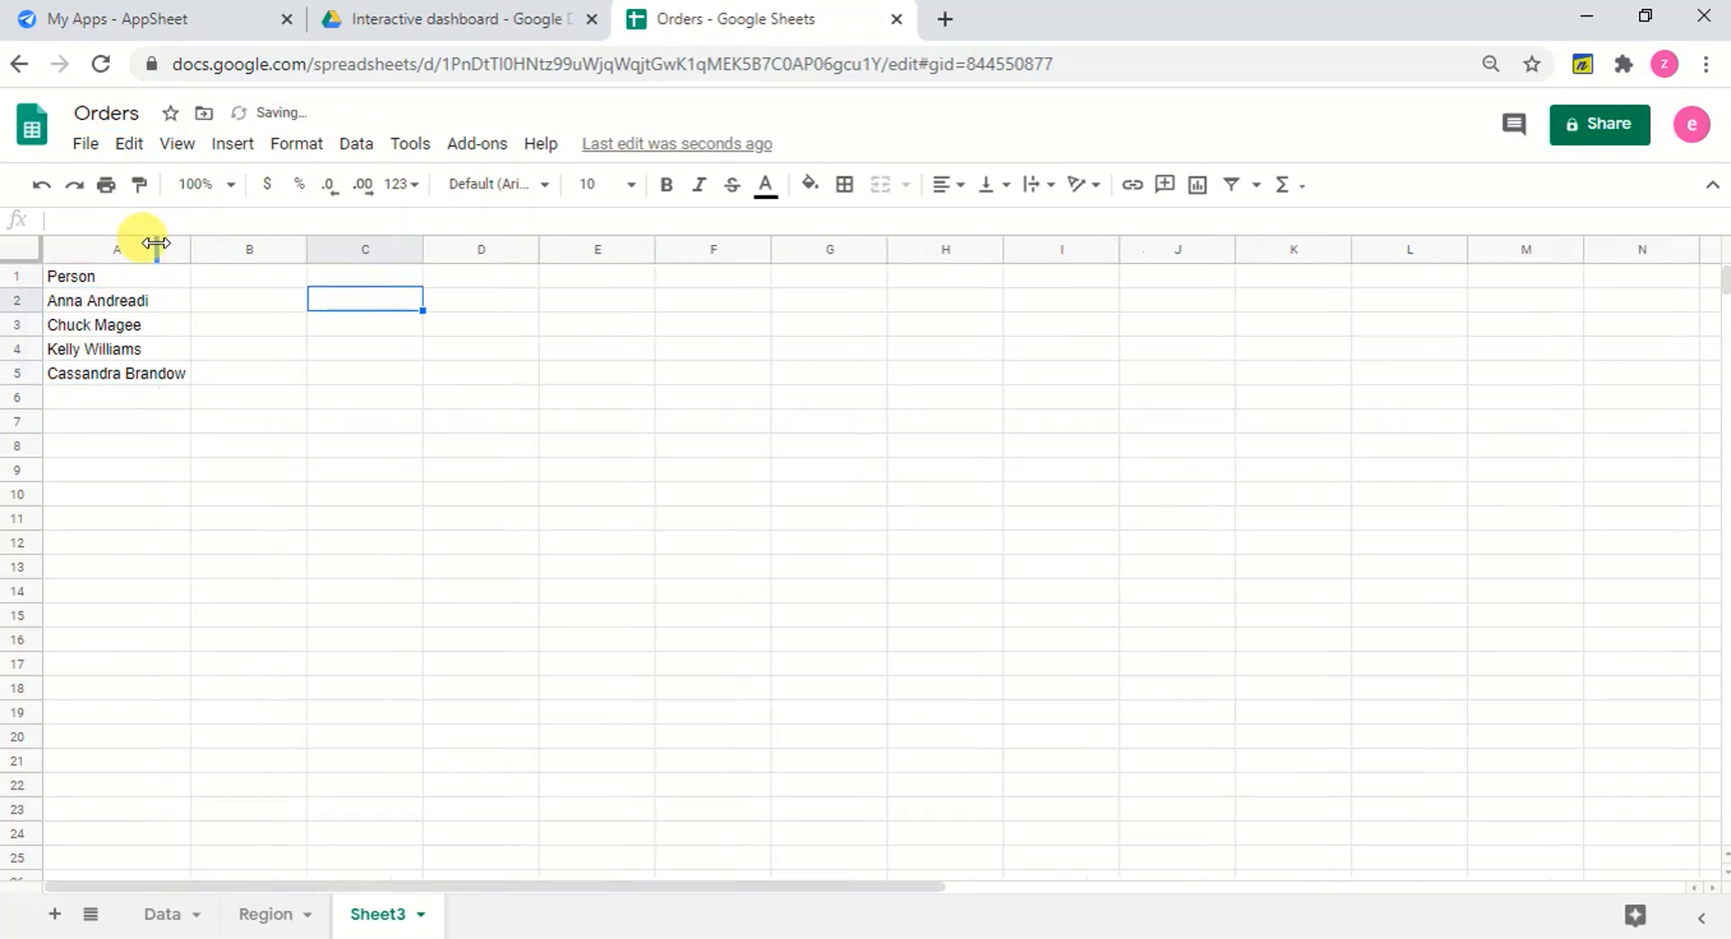
double_click(386, 915)
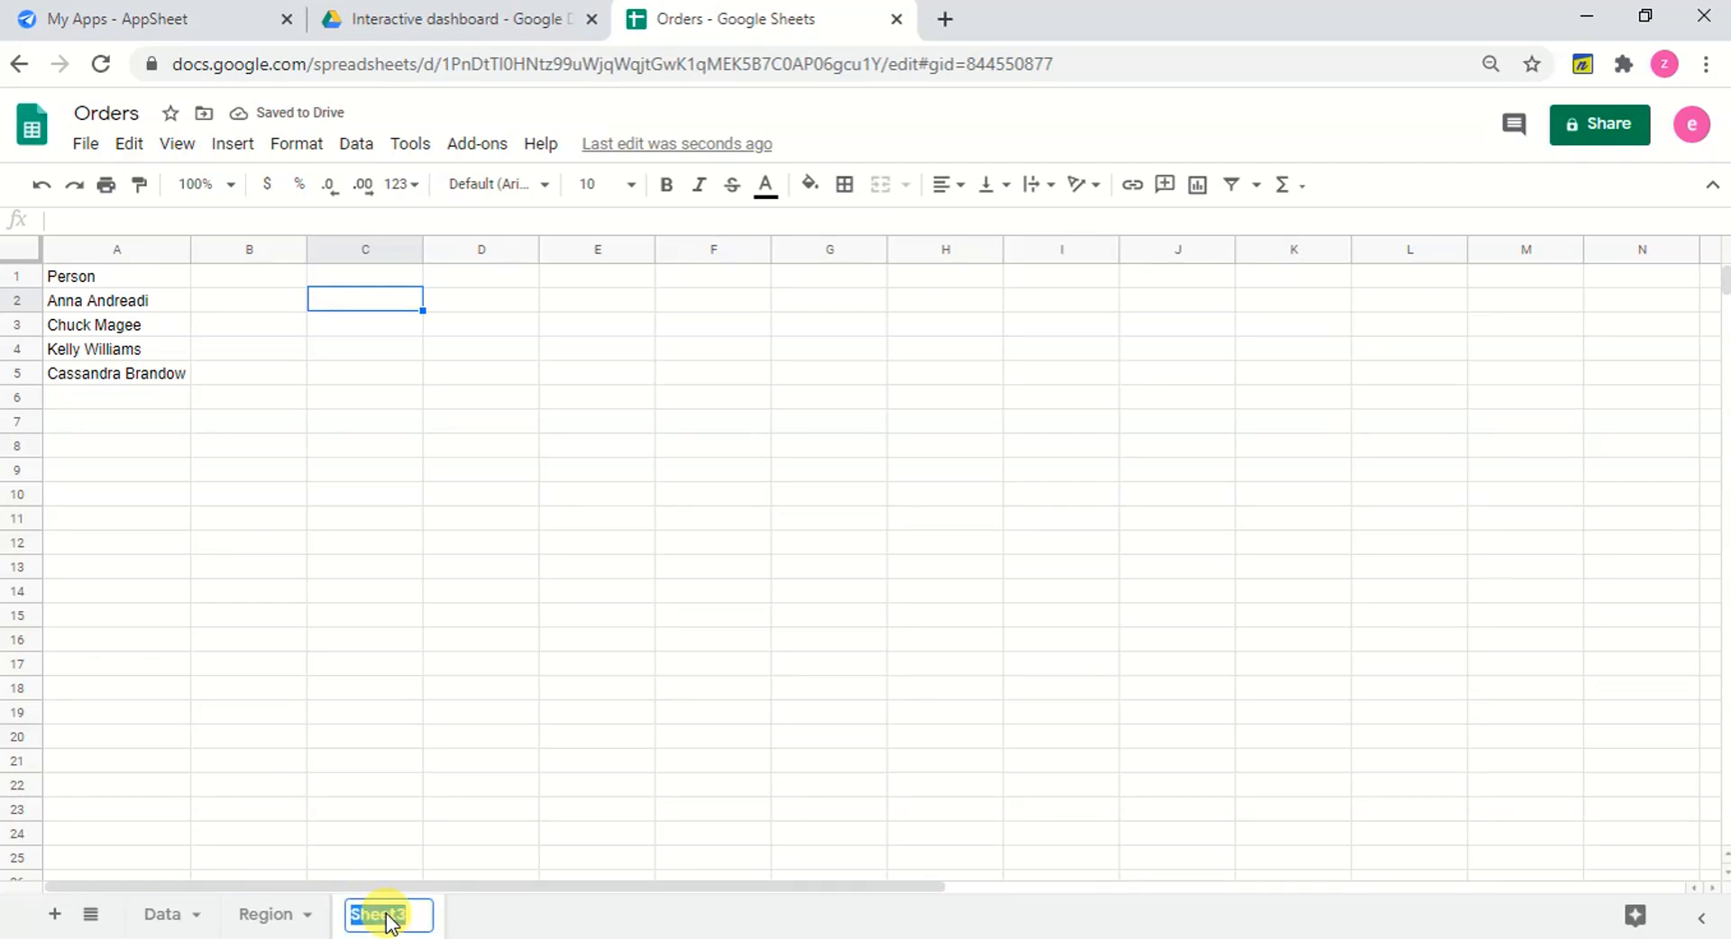
key(BackSpace)
text(Person)
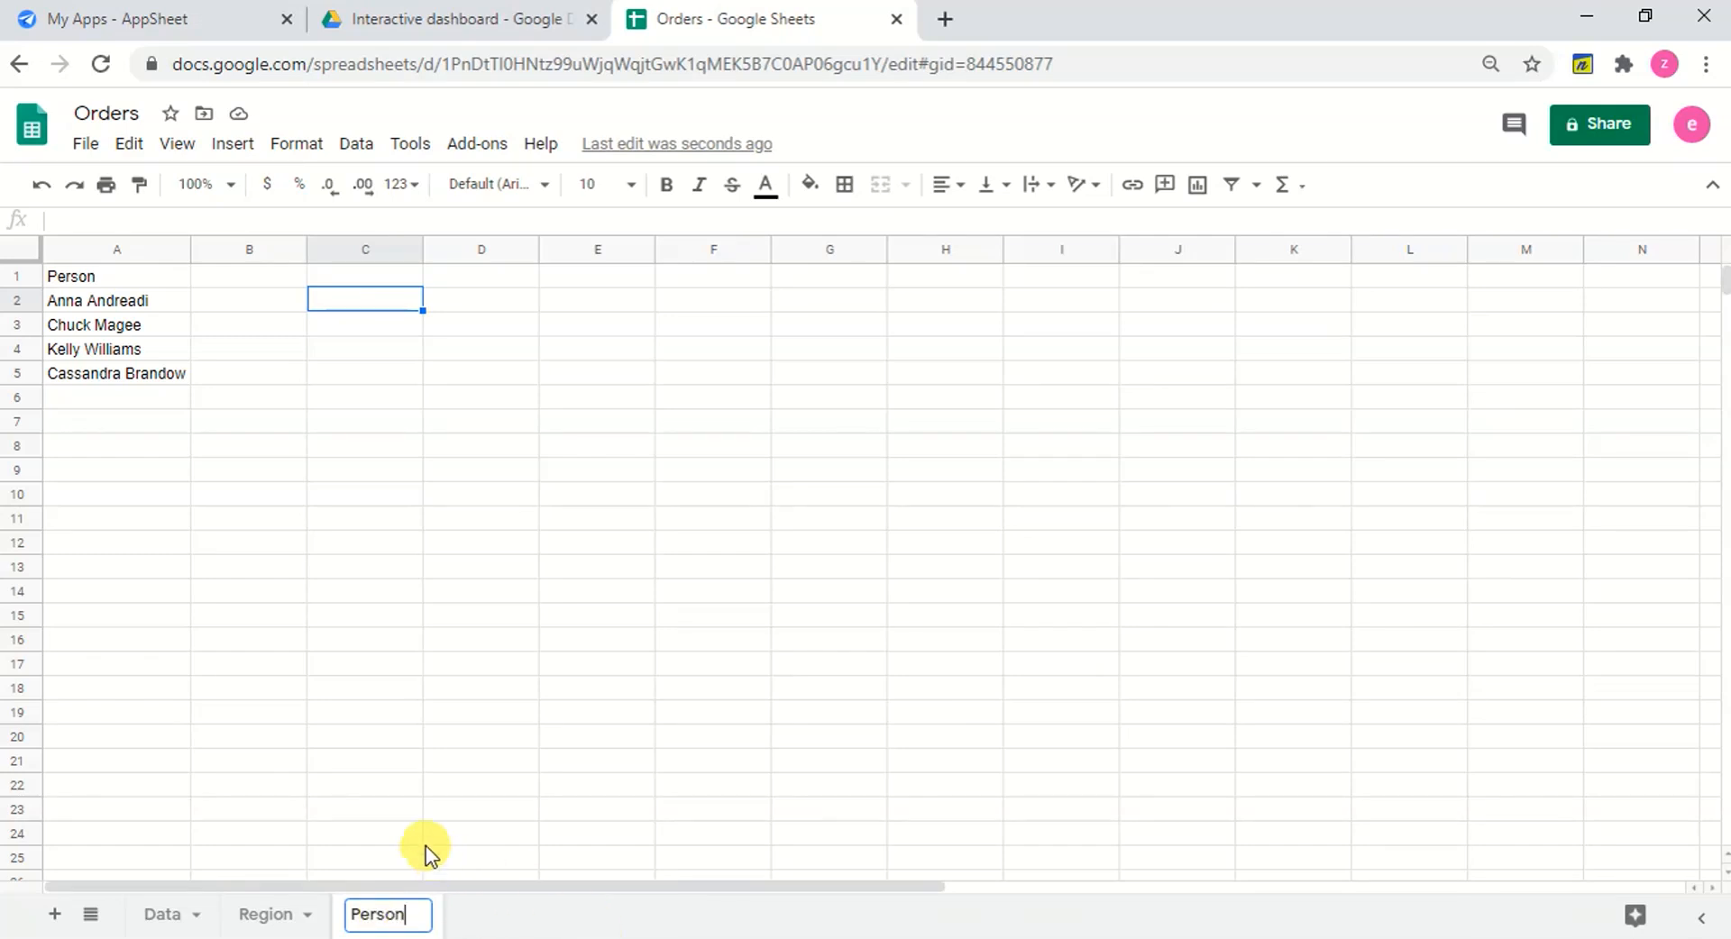
click(592, 585)
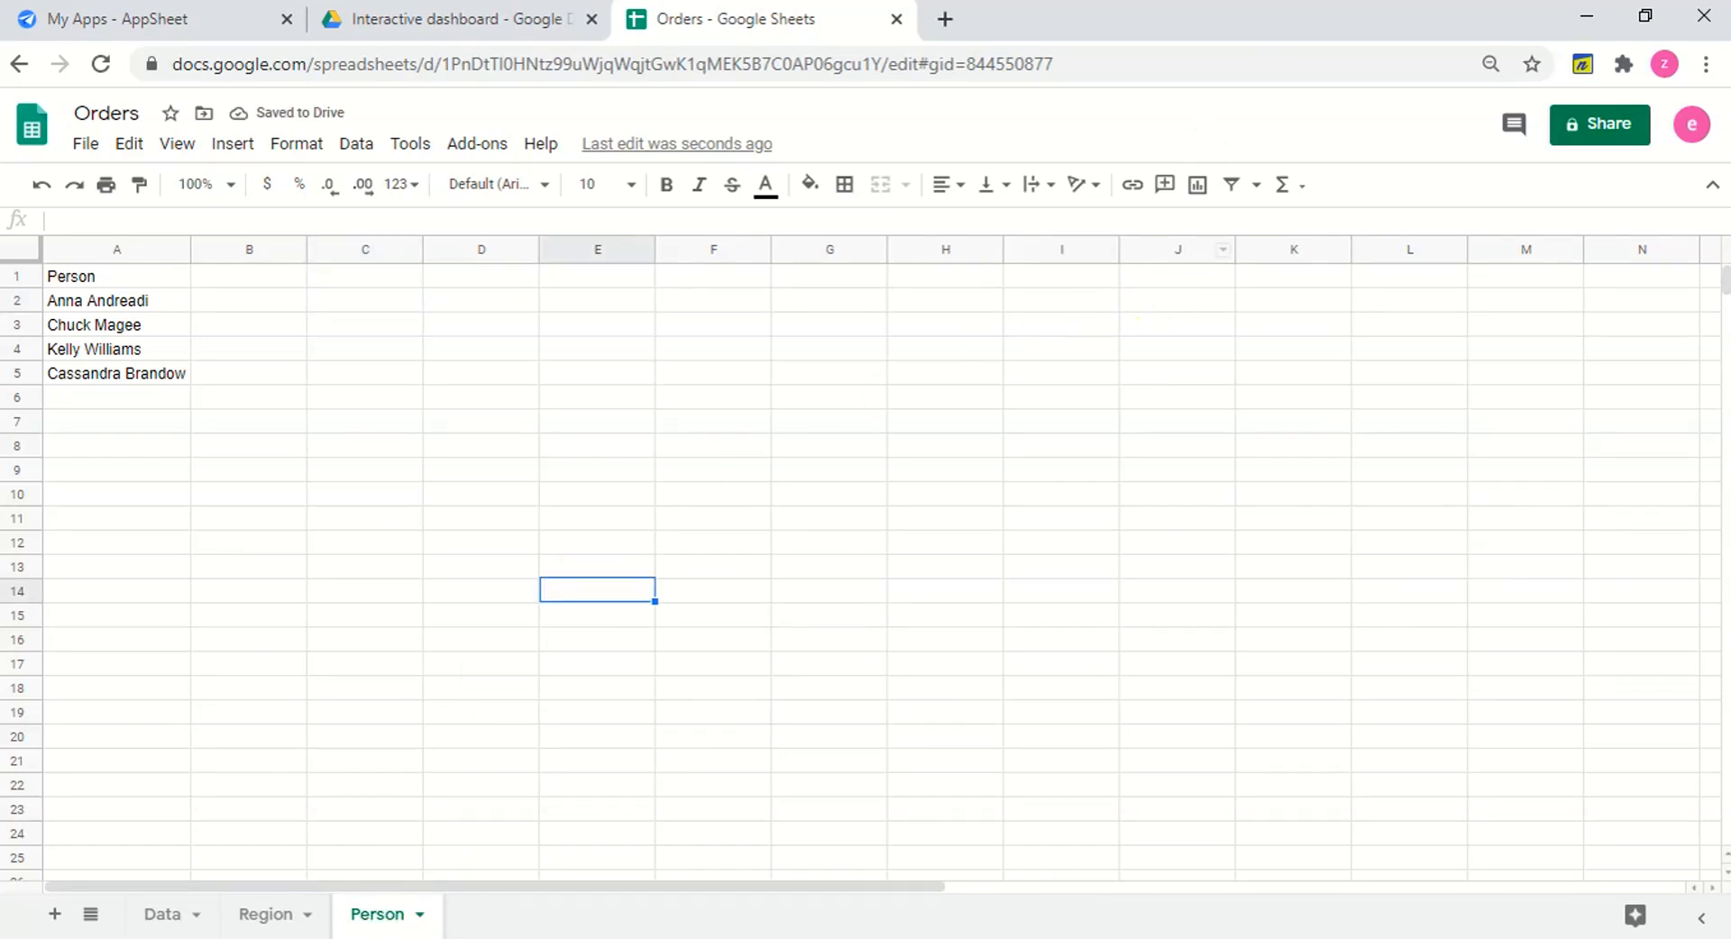
mouse_move(1323, 1)
click(1323, 90)
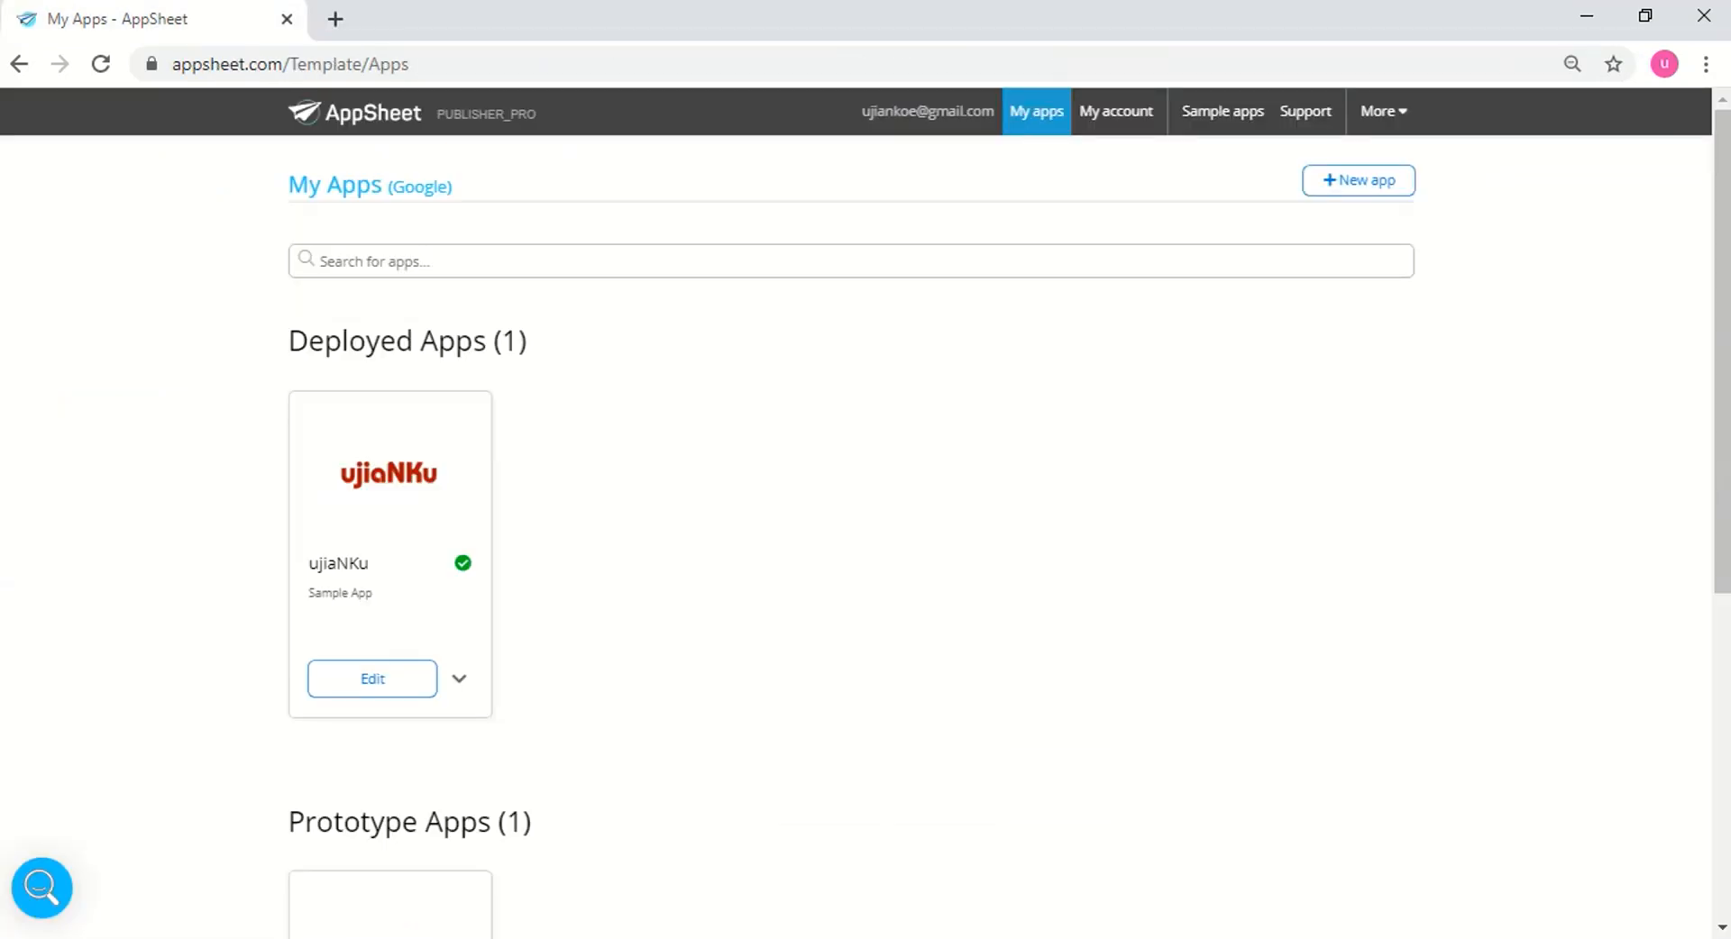
click(1185, 0)
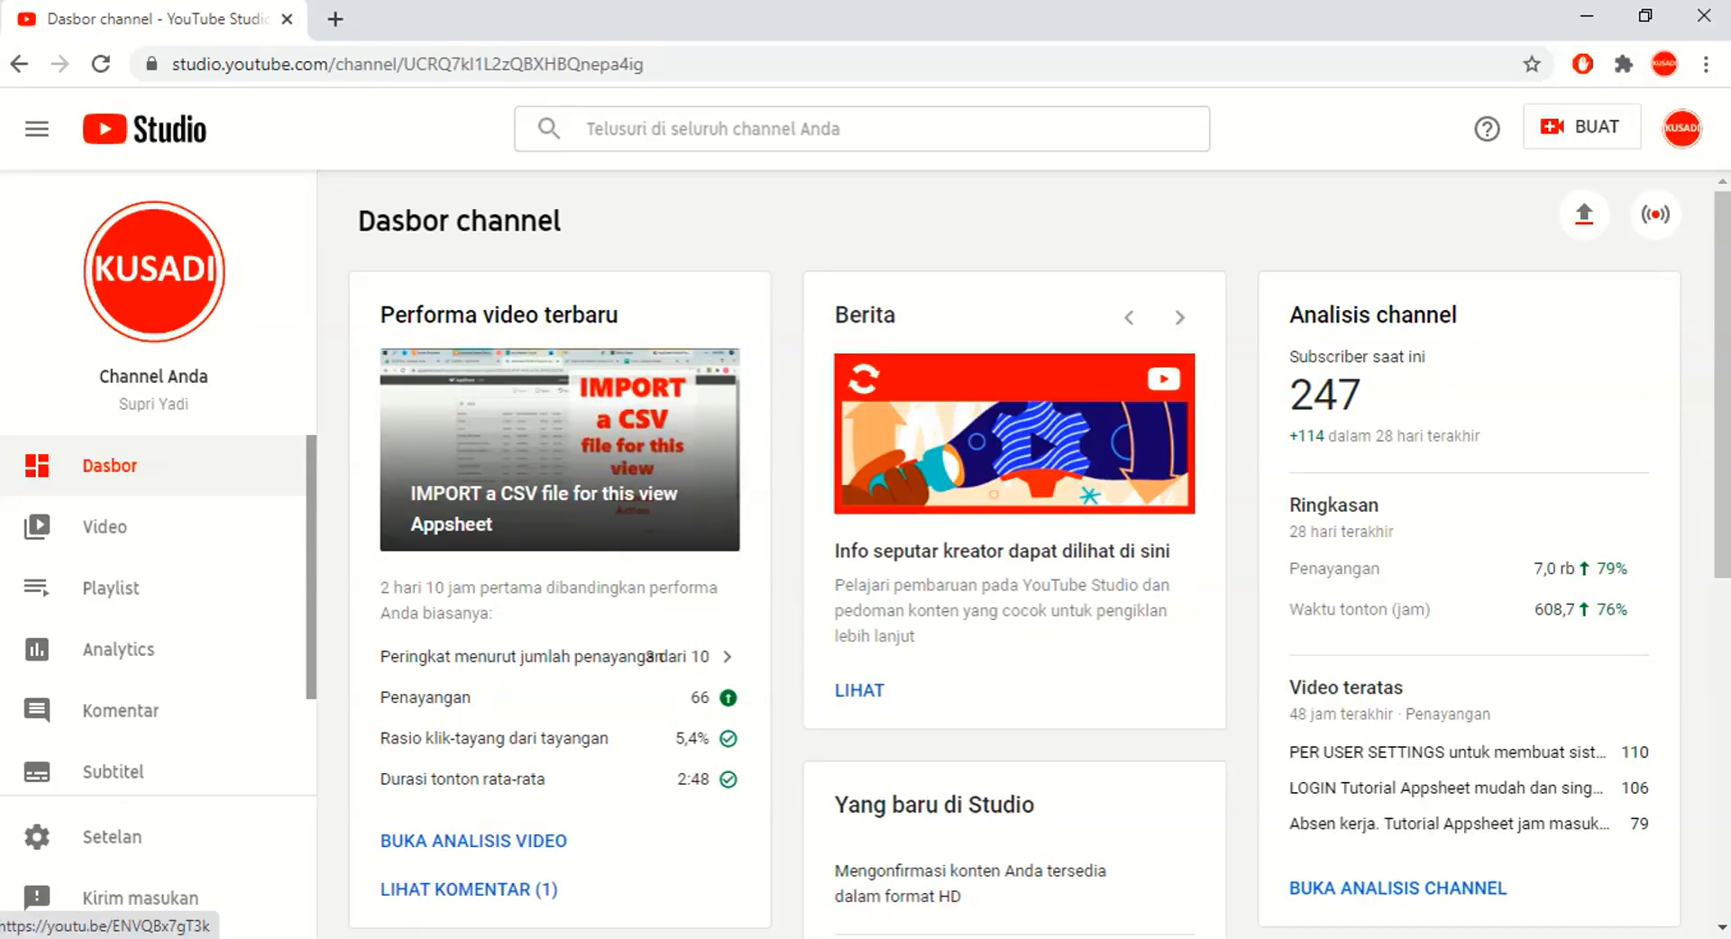
click(1324, 1)
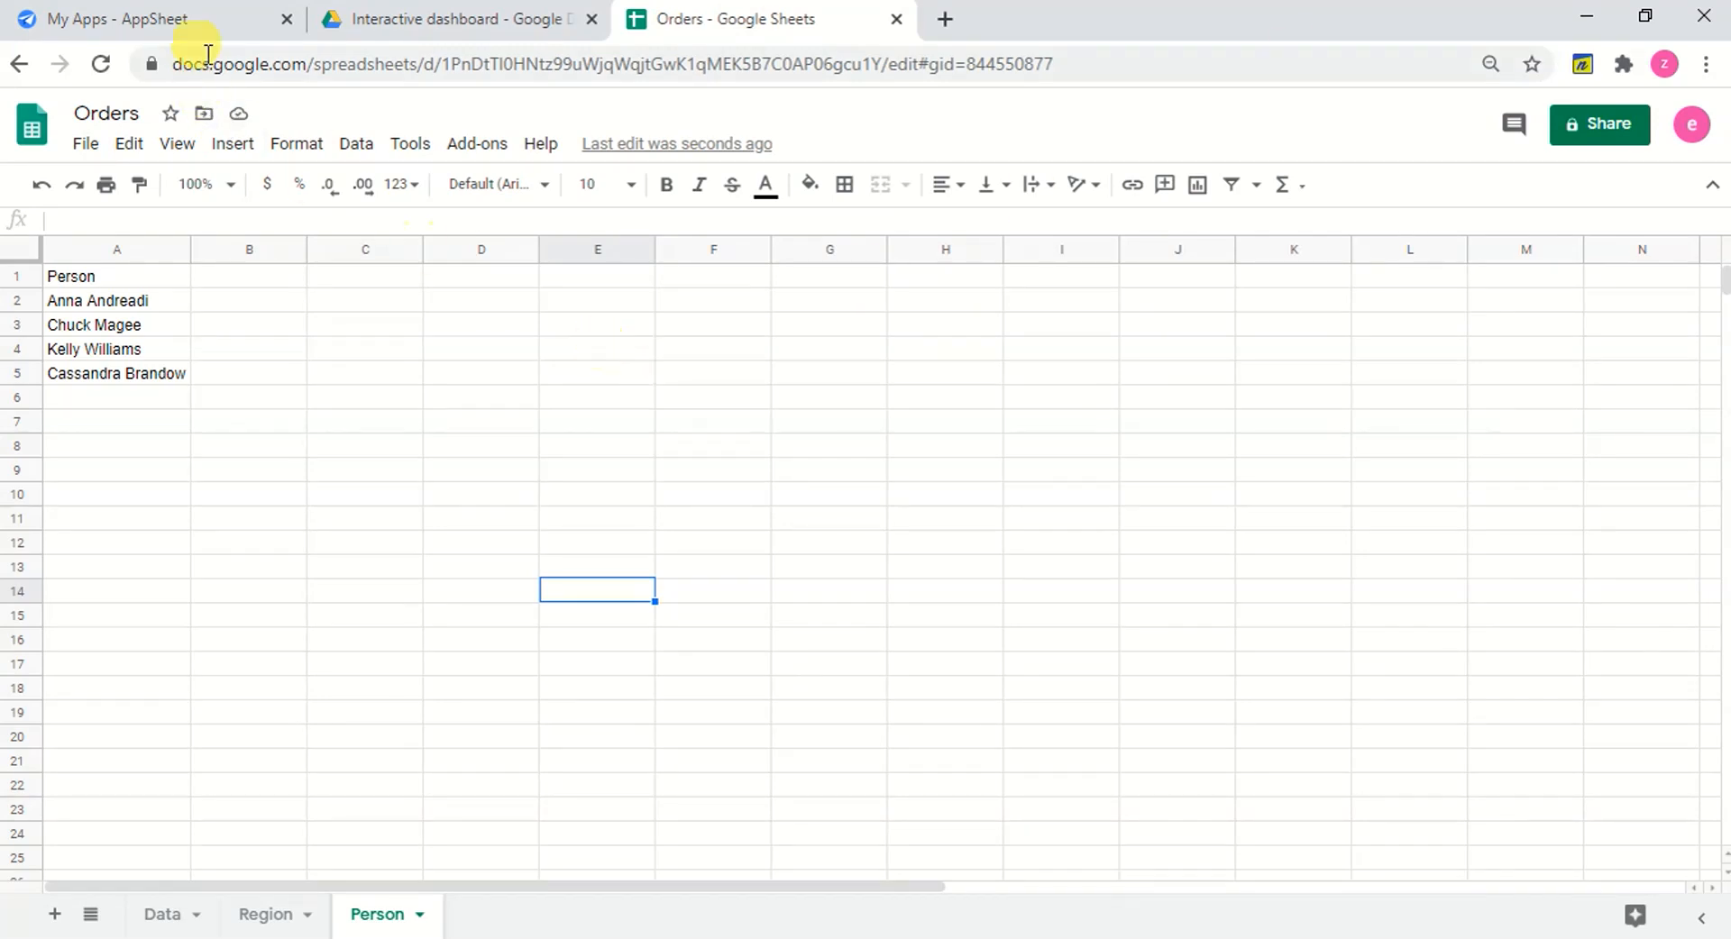
Switch to AppSheet and start a new app from your own data, named Interactive dashboard.
click(216, 25)
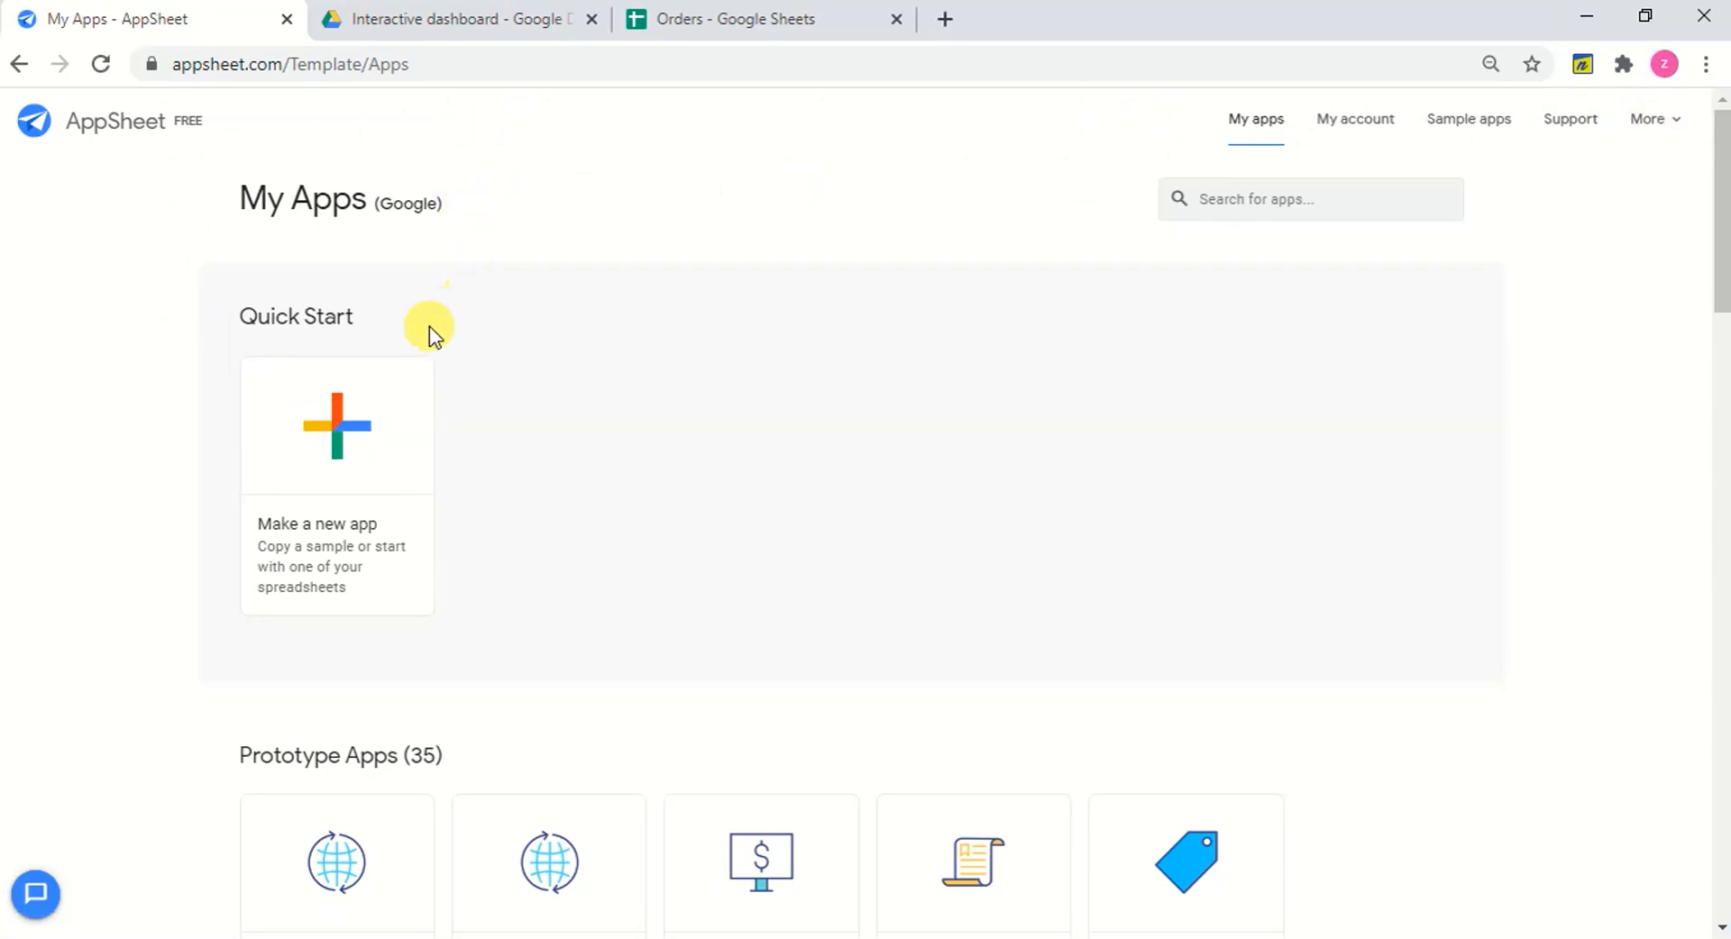
click(339, 455)
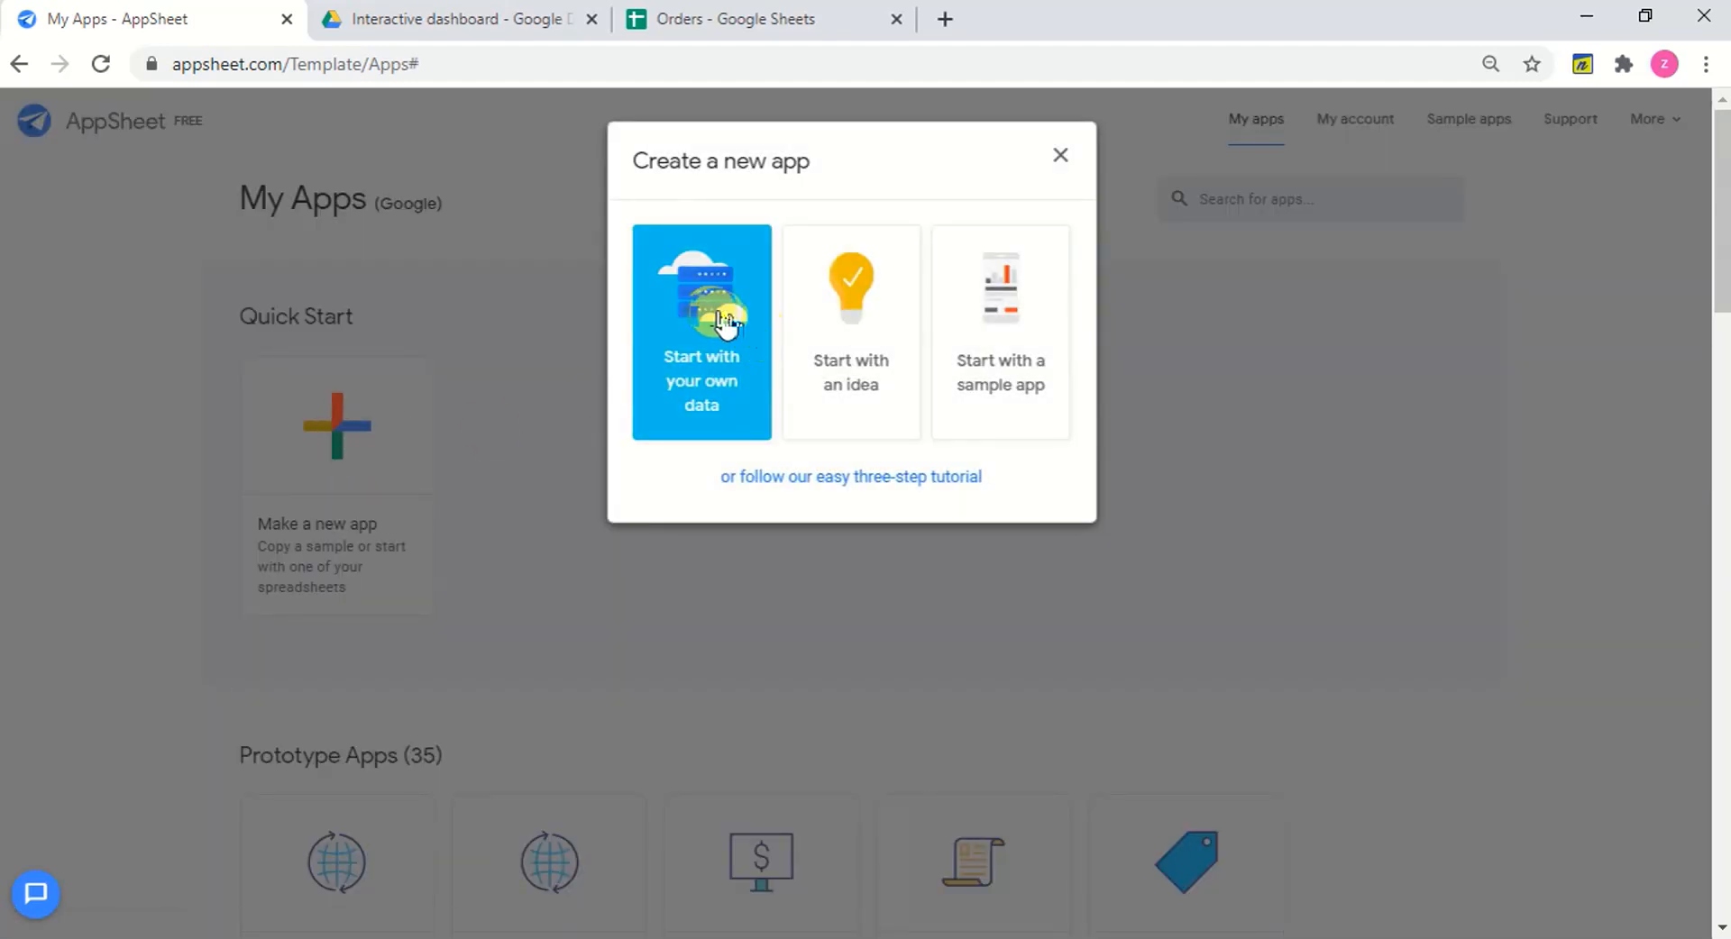
click(726, 320)
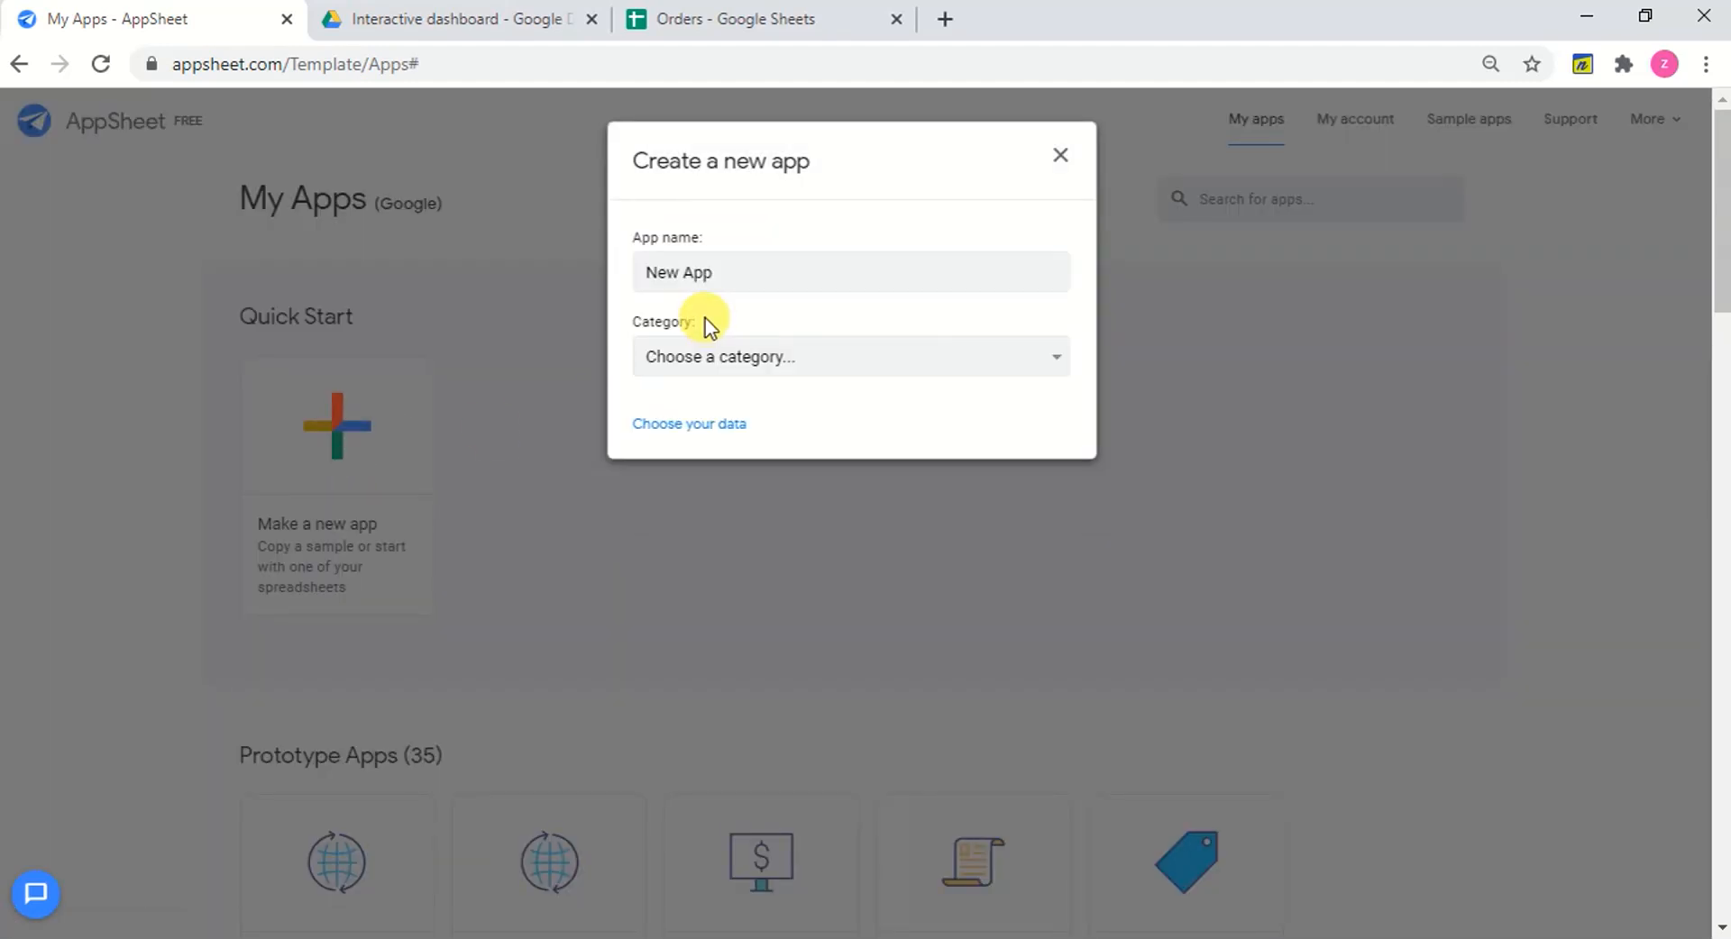
drag(739, 270, 483, 278)
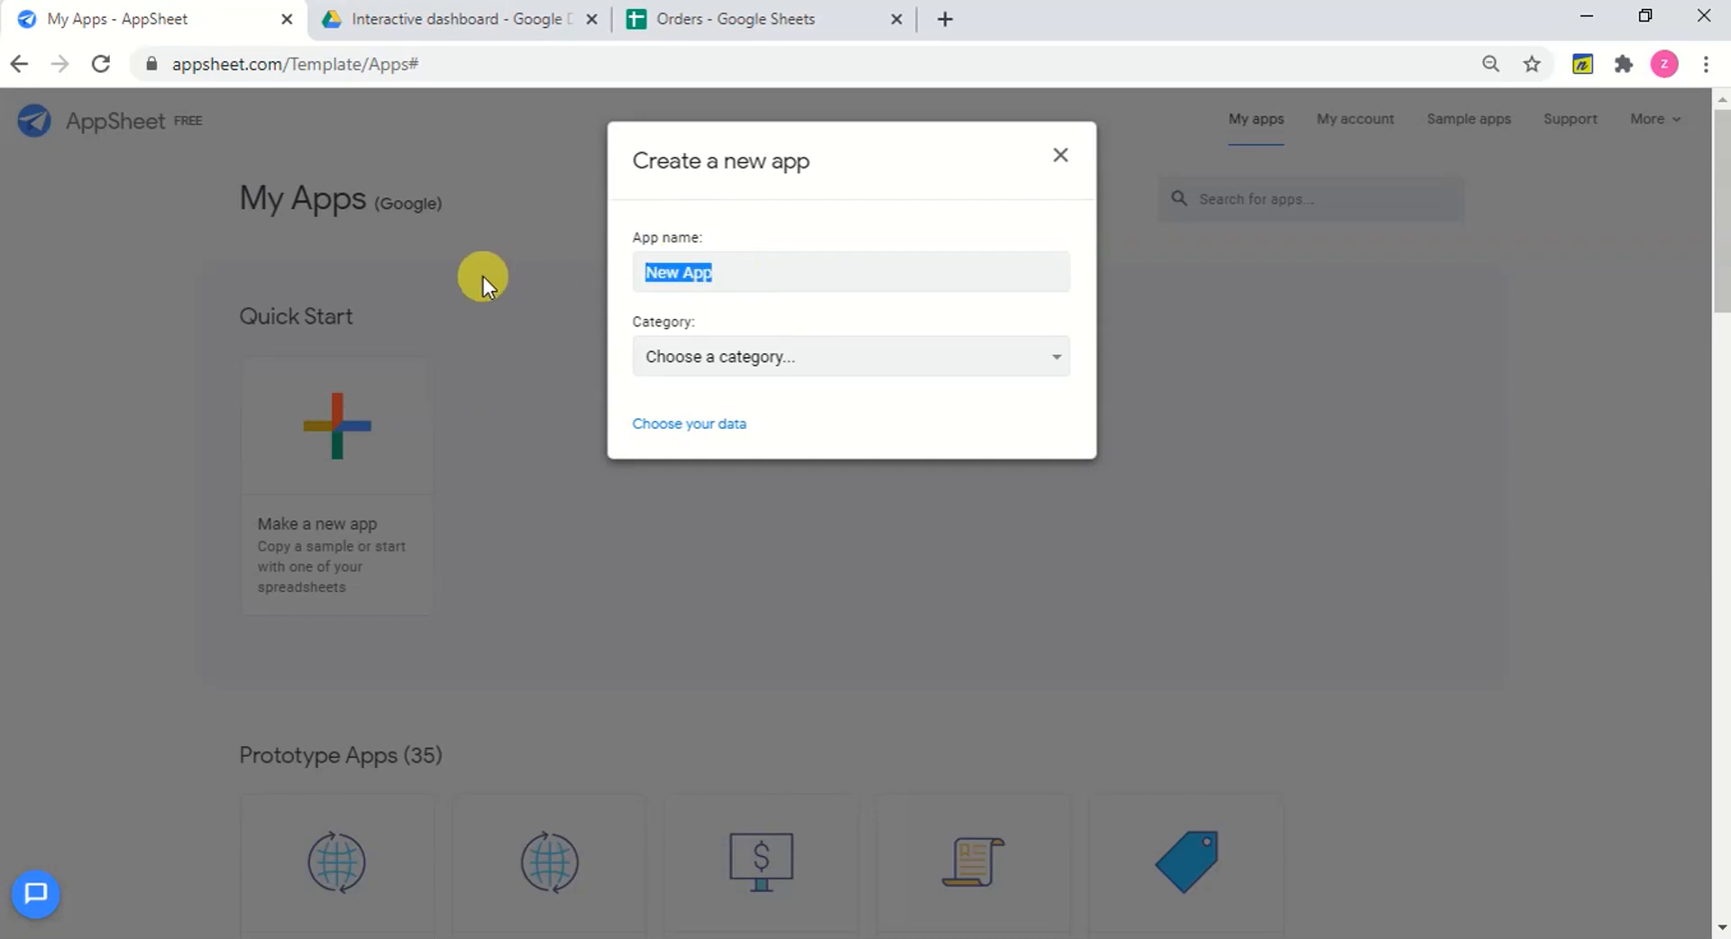
text(Interactive dashboard)
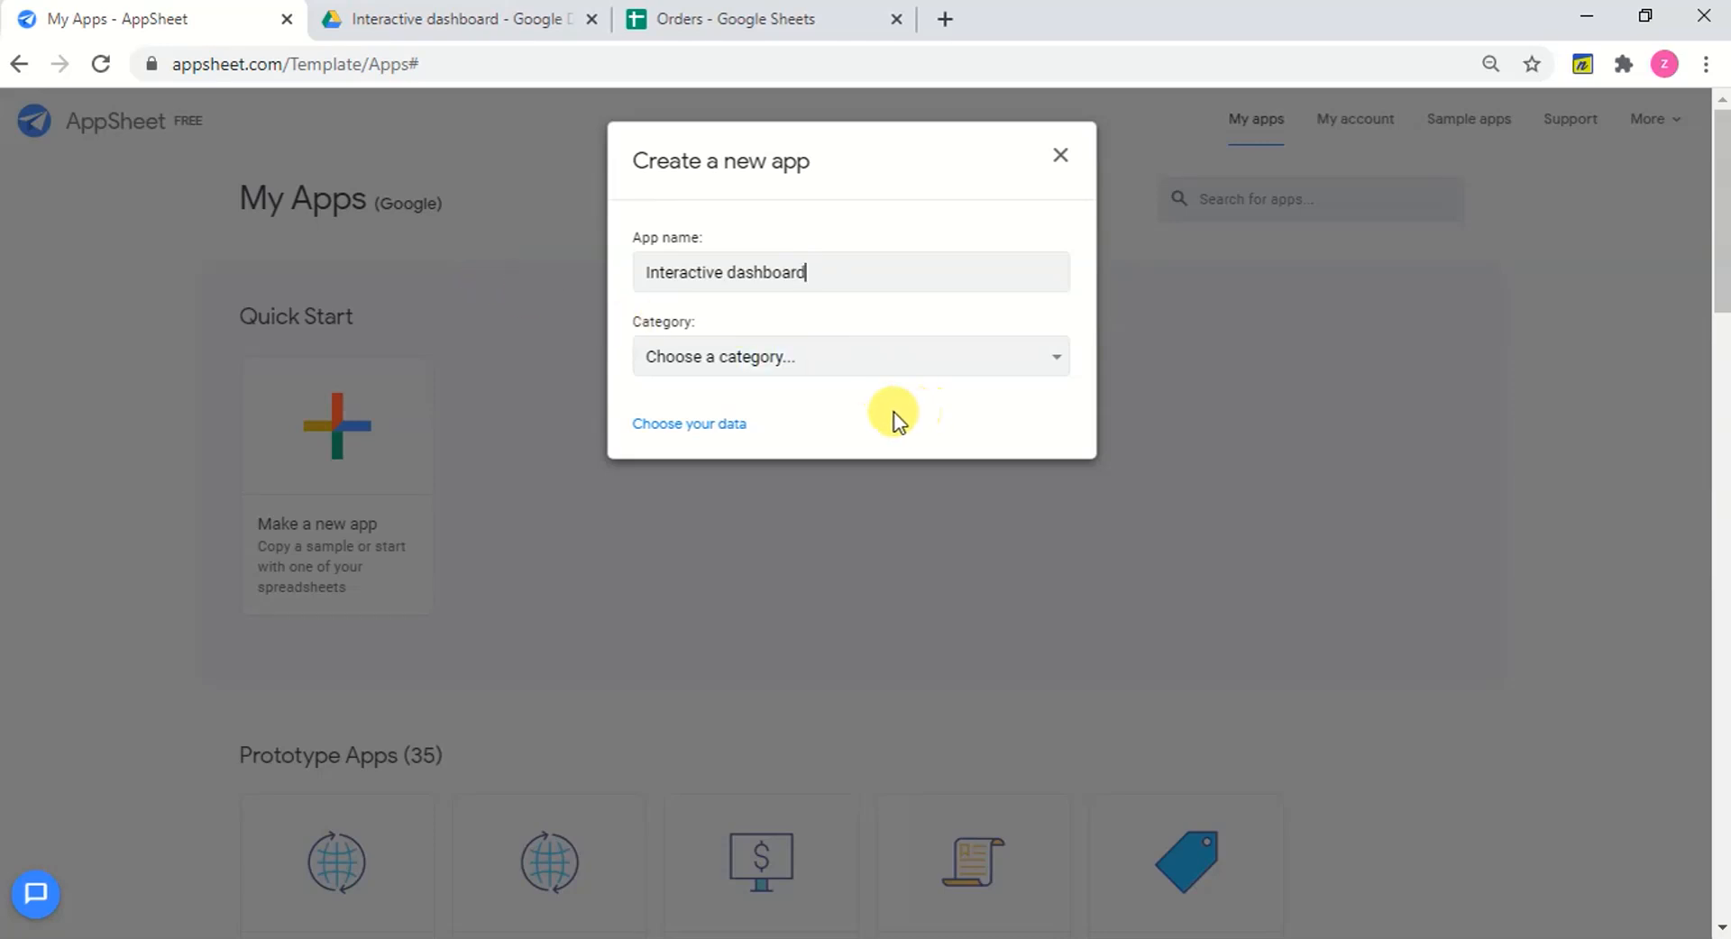
Choose the Orders spreadsheet in the Tutorial > Interactive dashboard folder of My Drive as the app's data source.
click(708, 431)
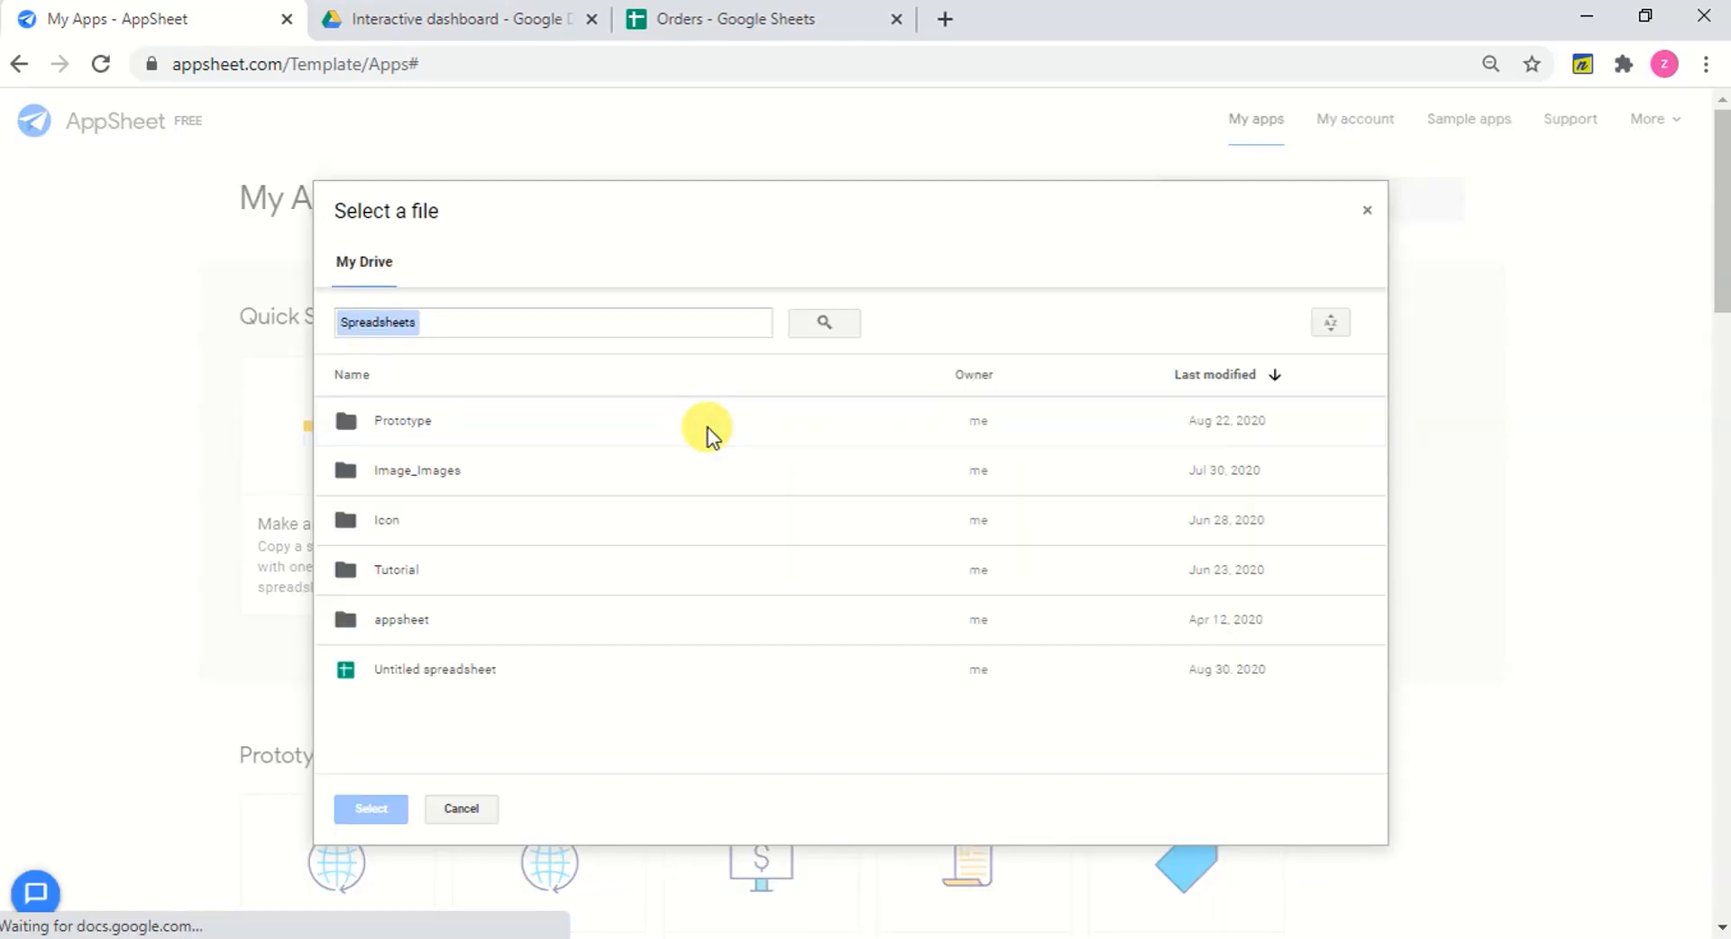
double_click(463, 578)
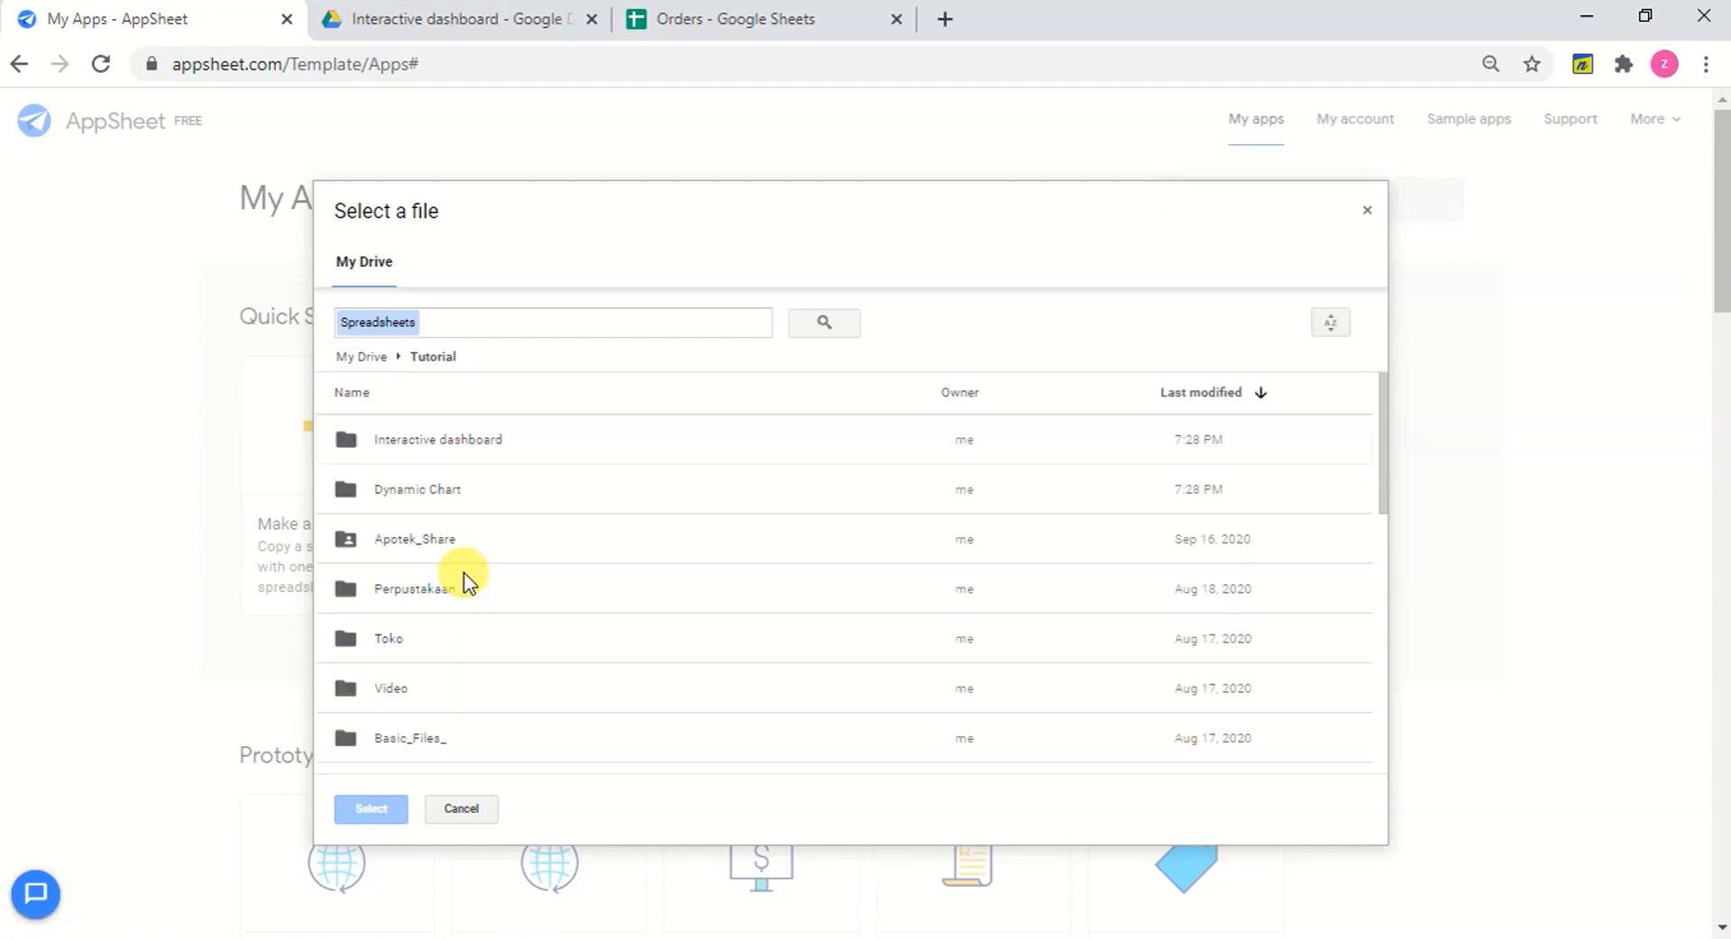
double_click(573, 440)
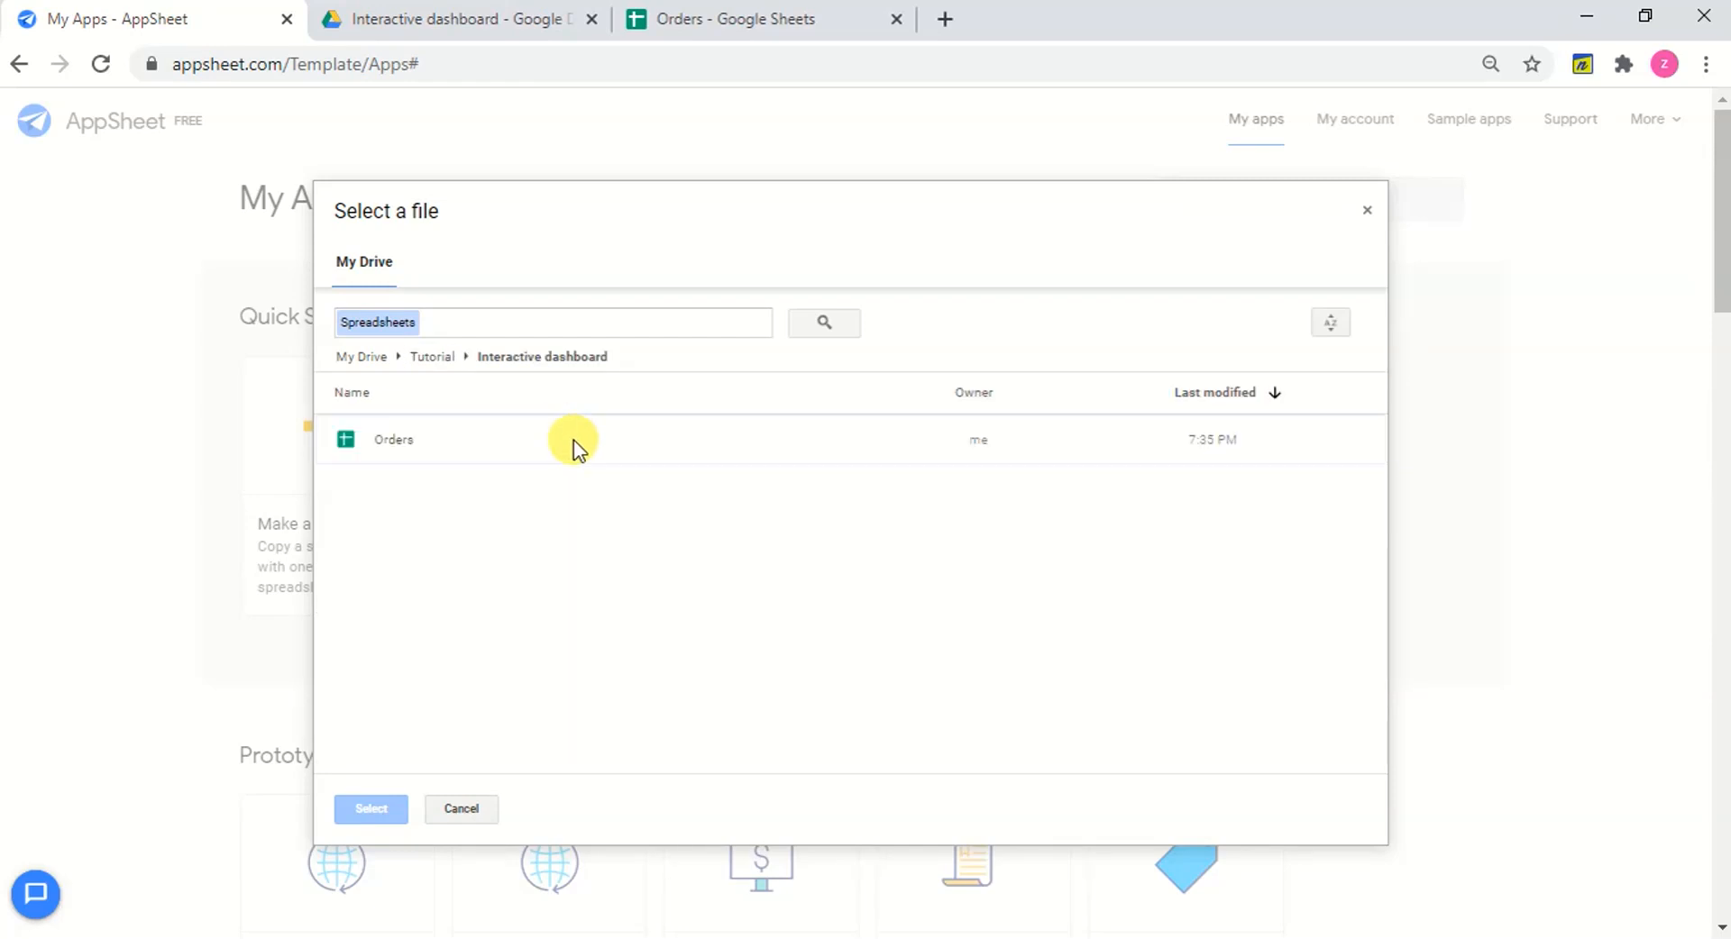
double_click(554, 446)
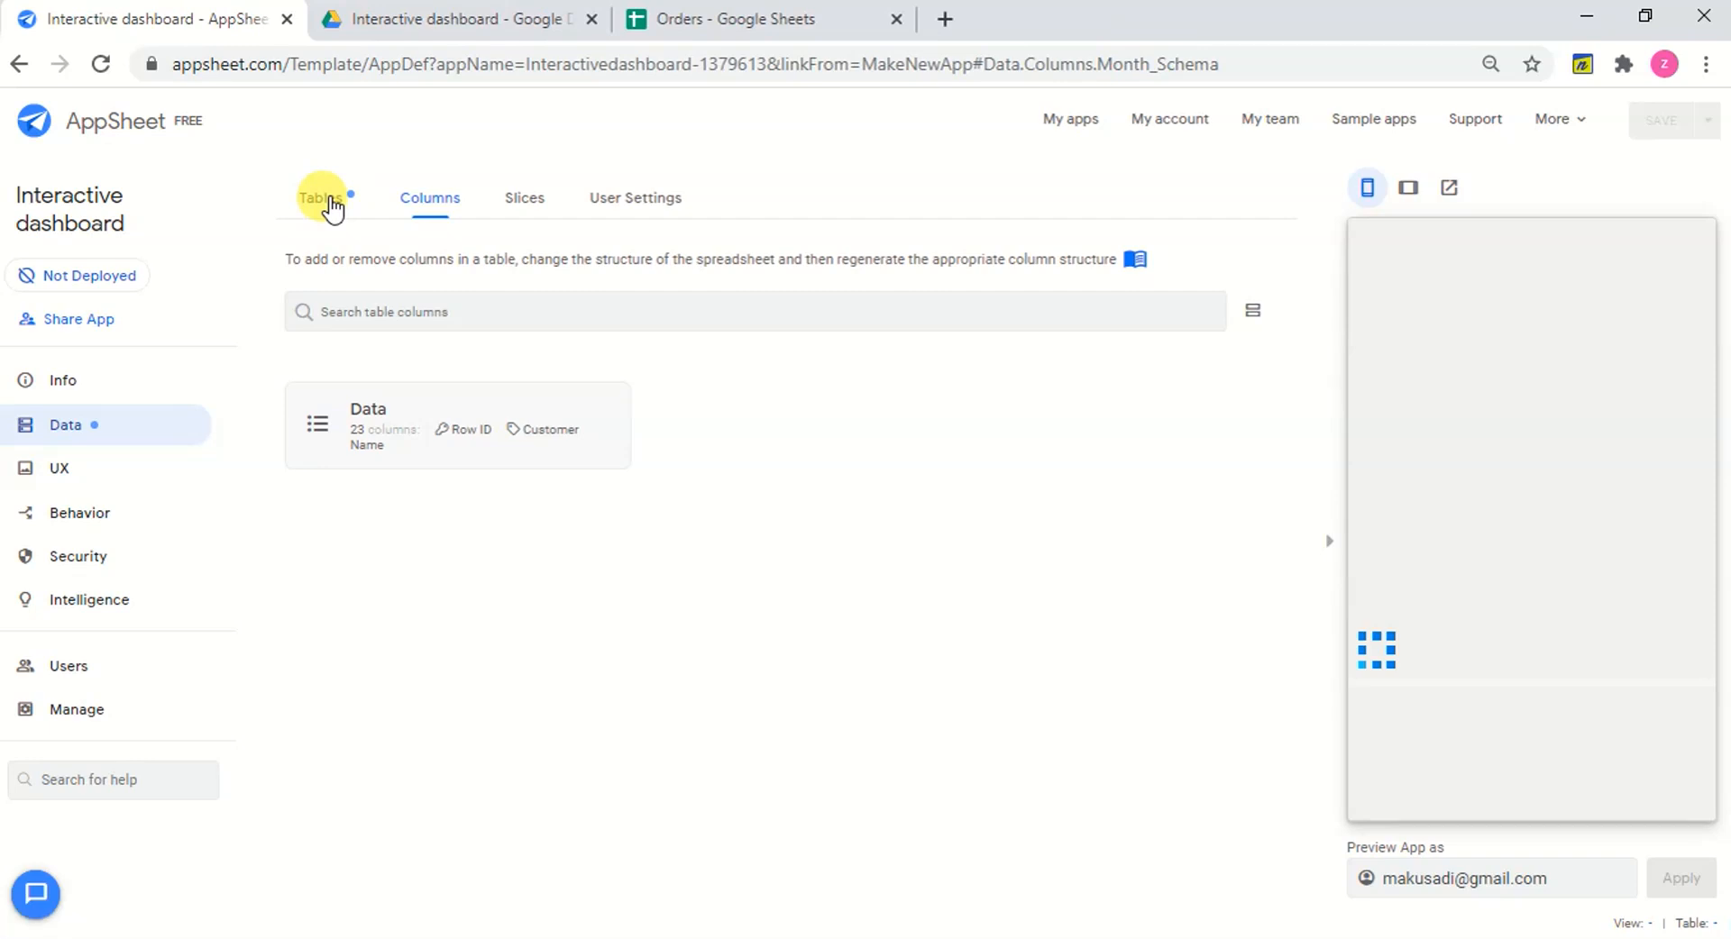
Make the app's Data table read-only and collapse its settings.
click(327, 200)
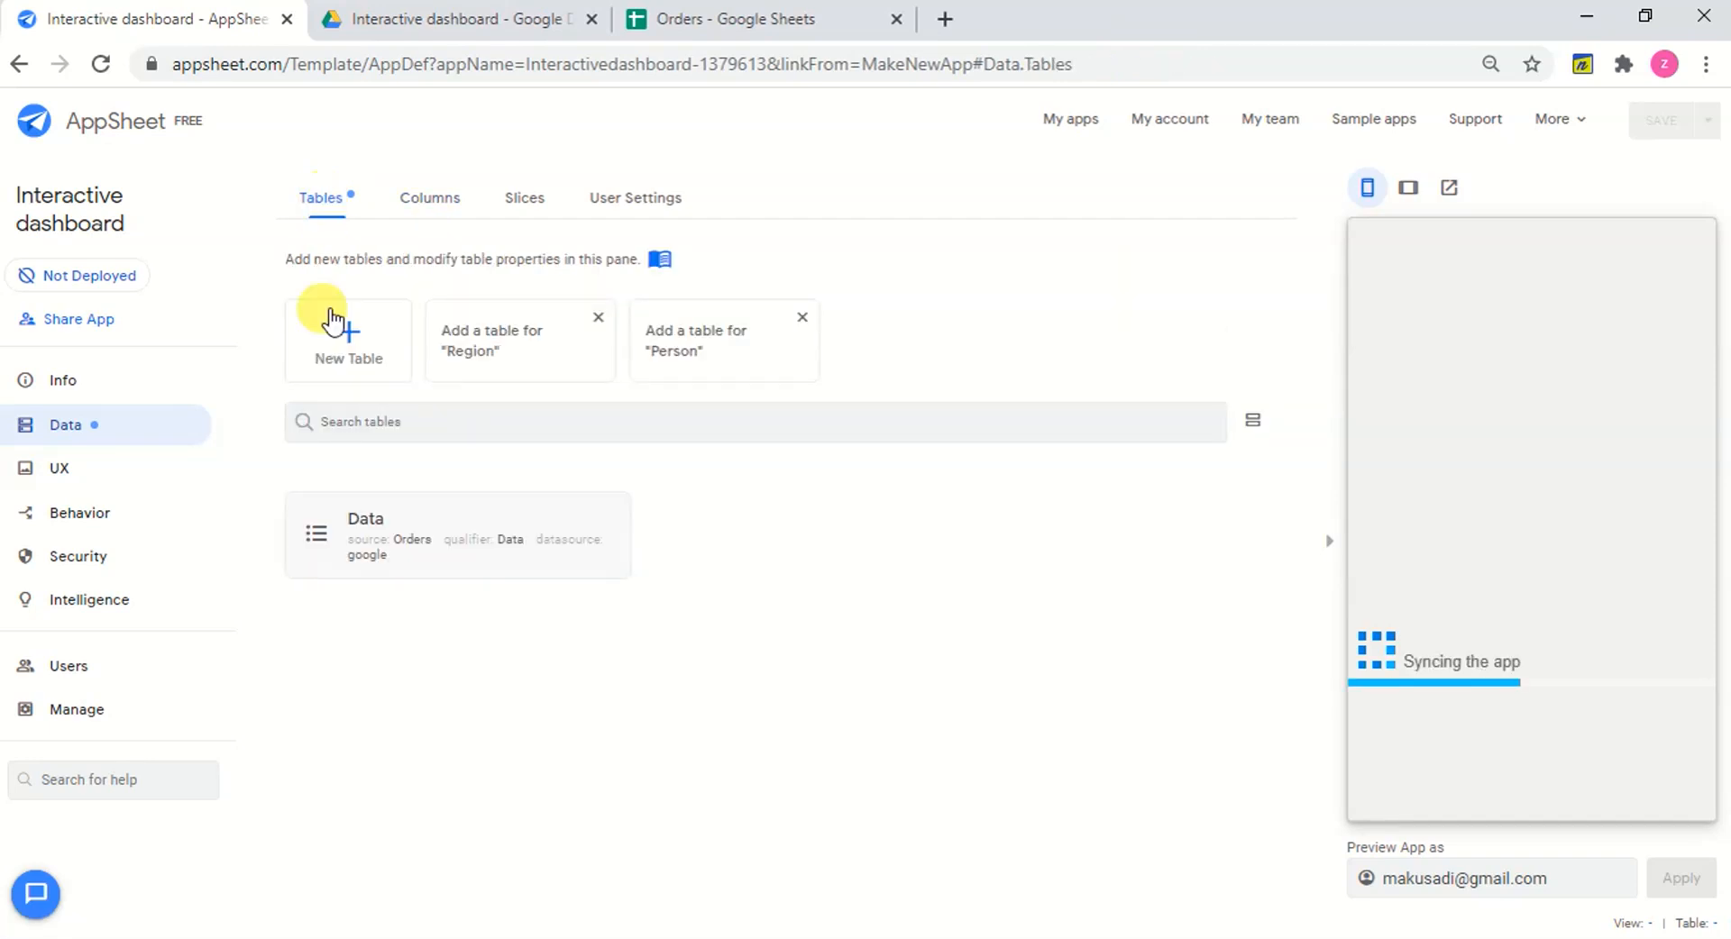
click(514, 541)
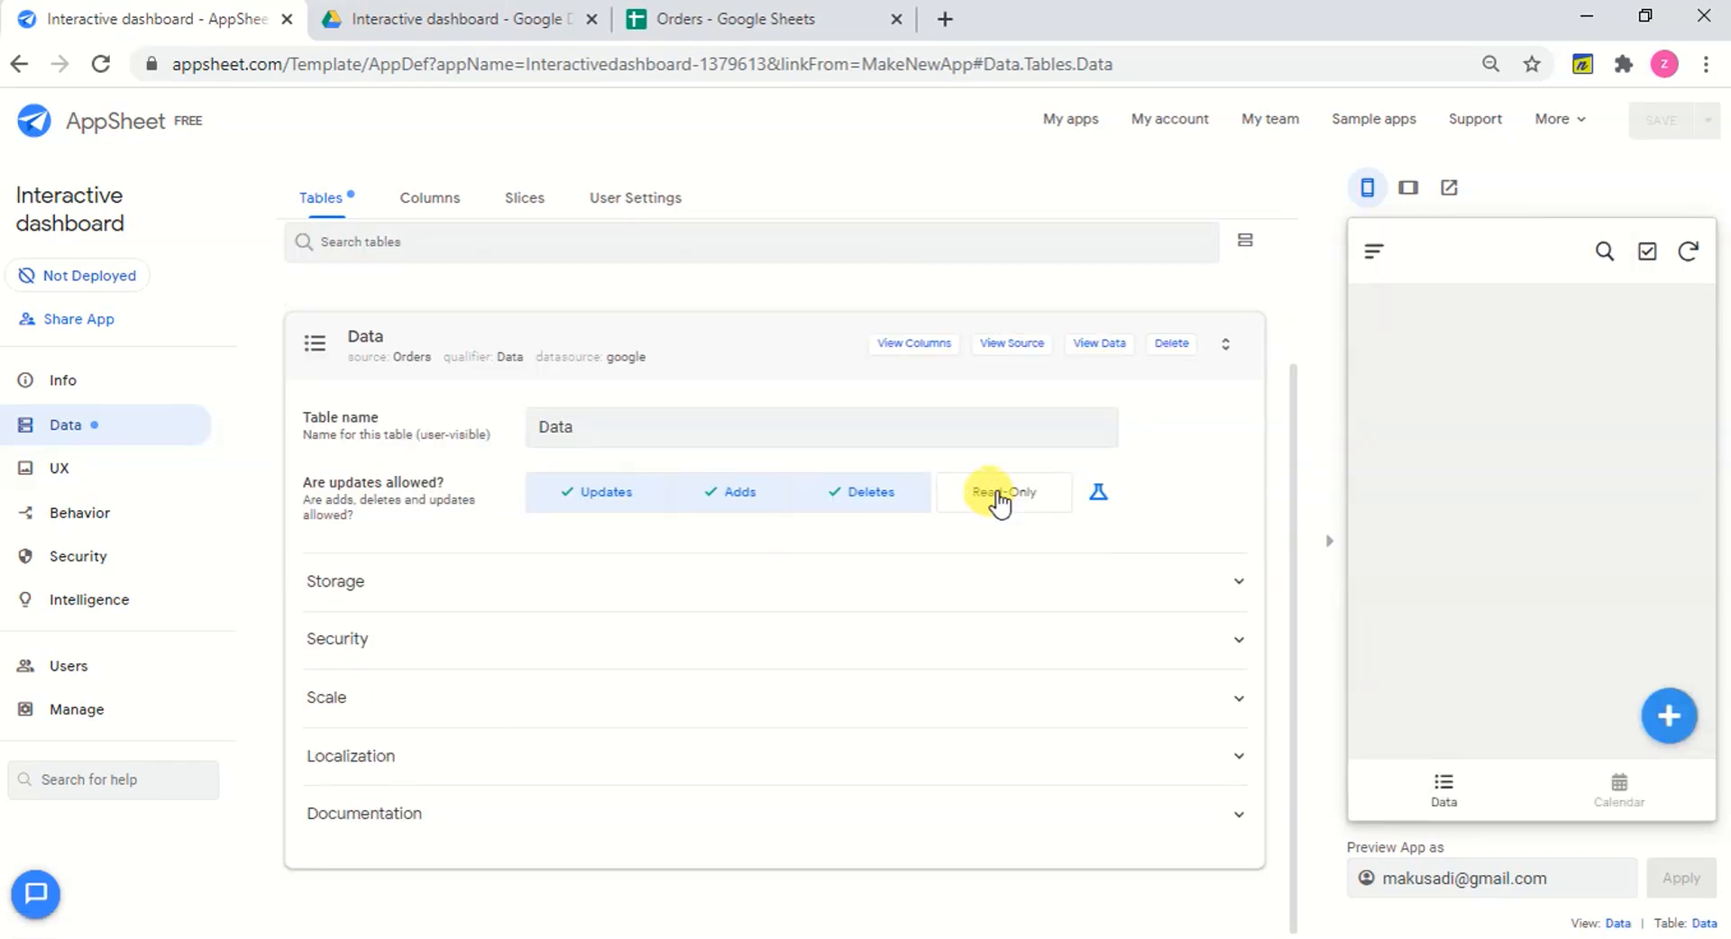
click(999, 501)
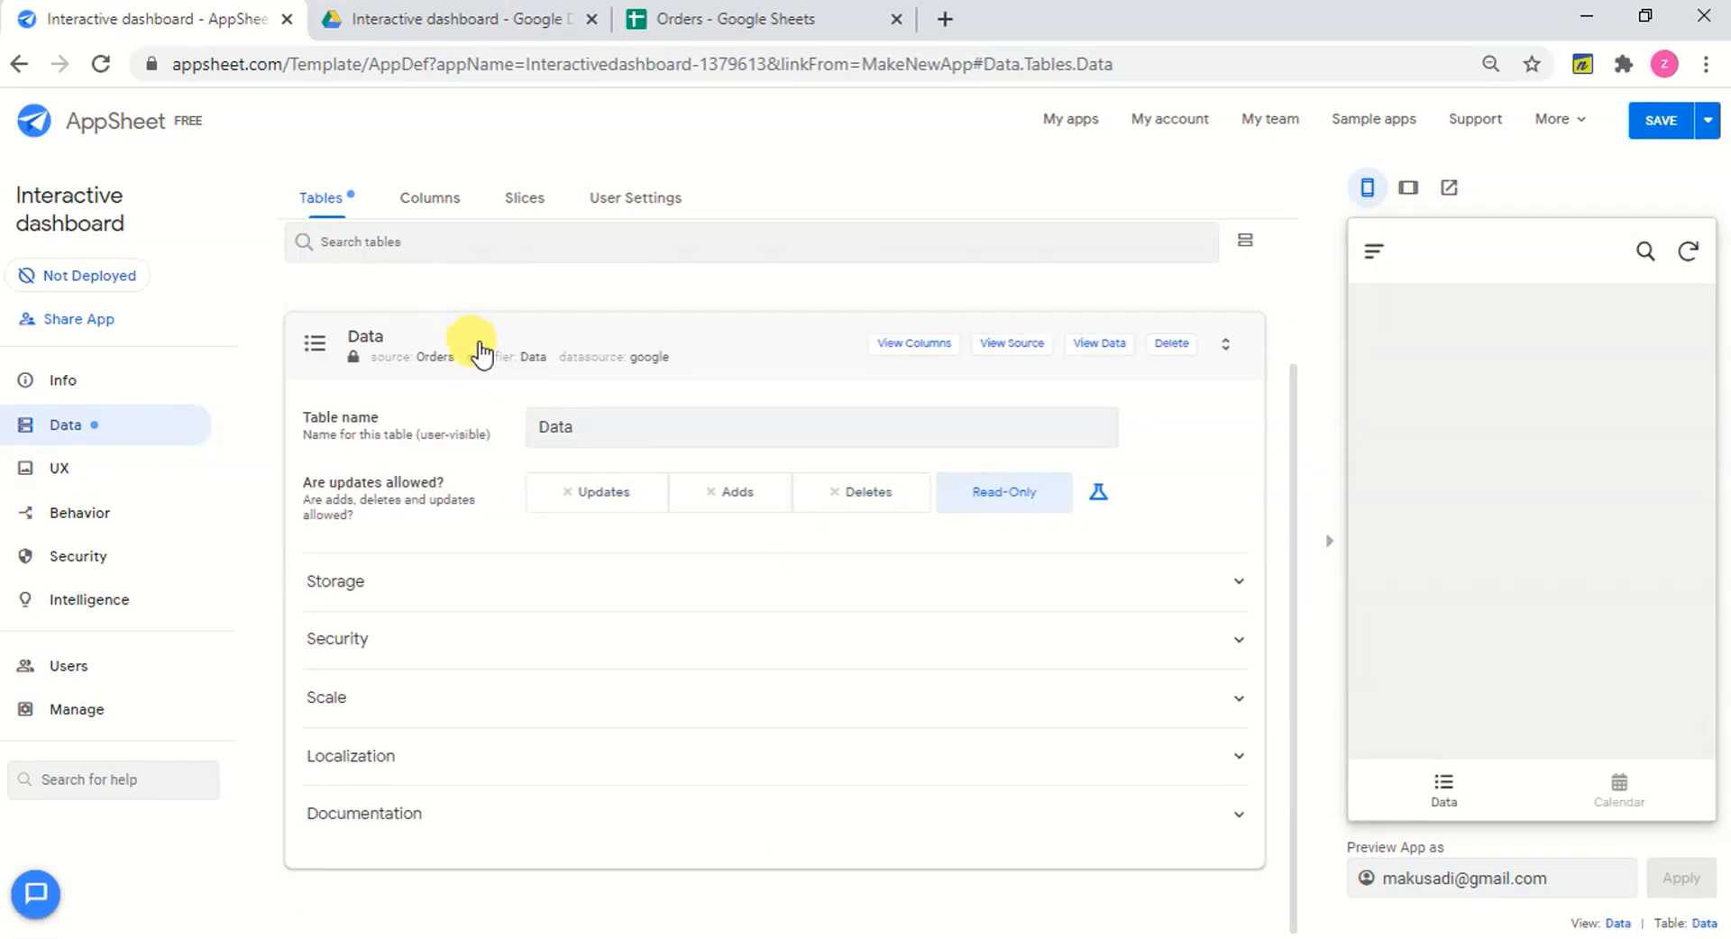
click(480, 351)
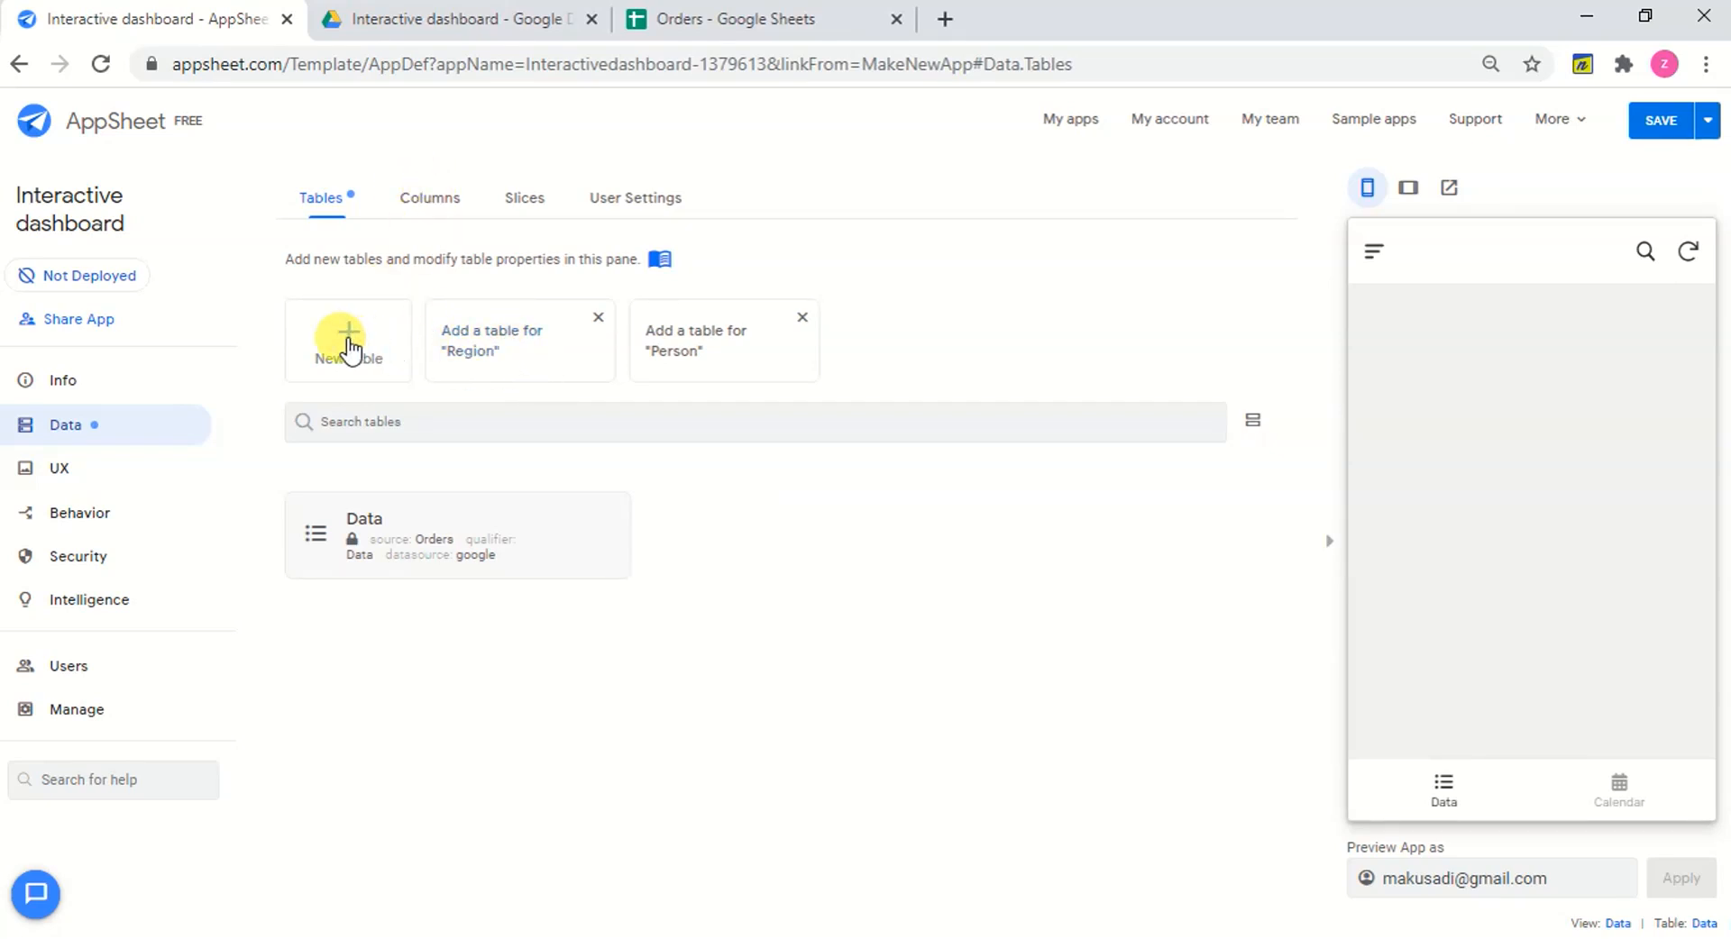
Add a table from the Region worksheet of Orders, allowing updates but neither adds nor deletes.
click(350, 347)
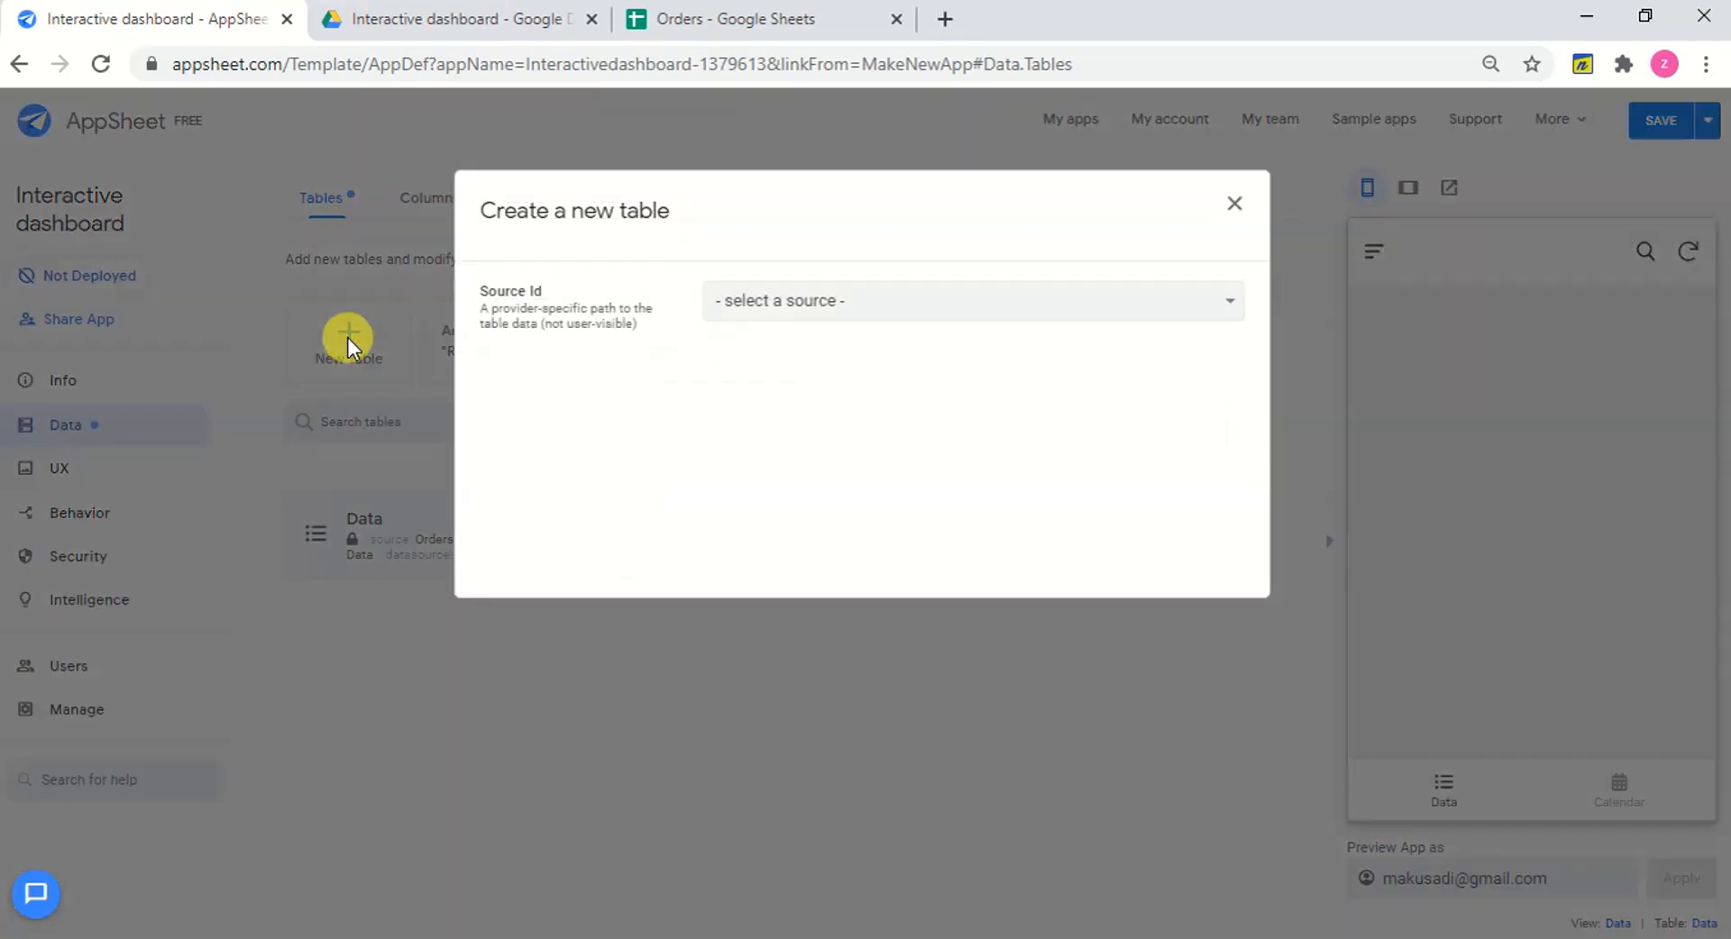
click(898, 313)
click(858, 382)
click(858, 381)
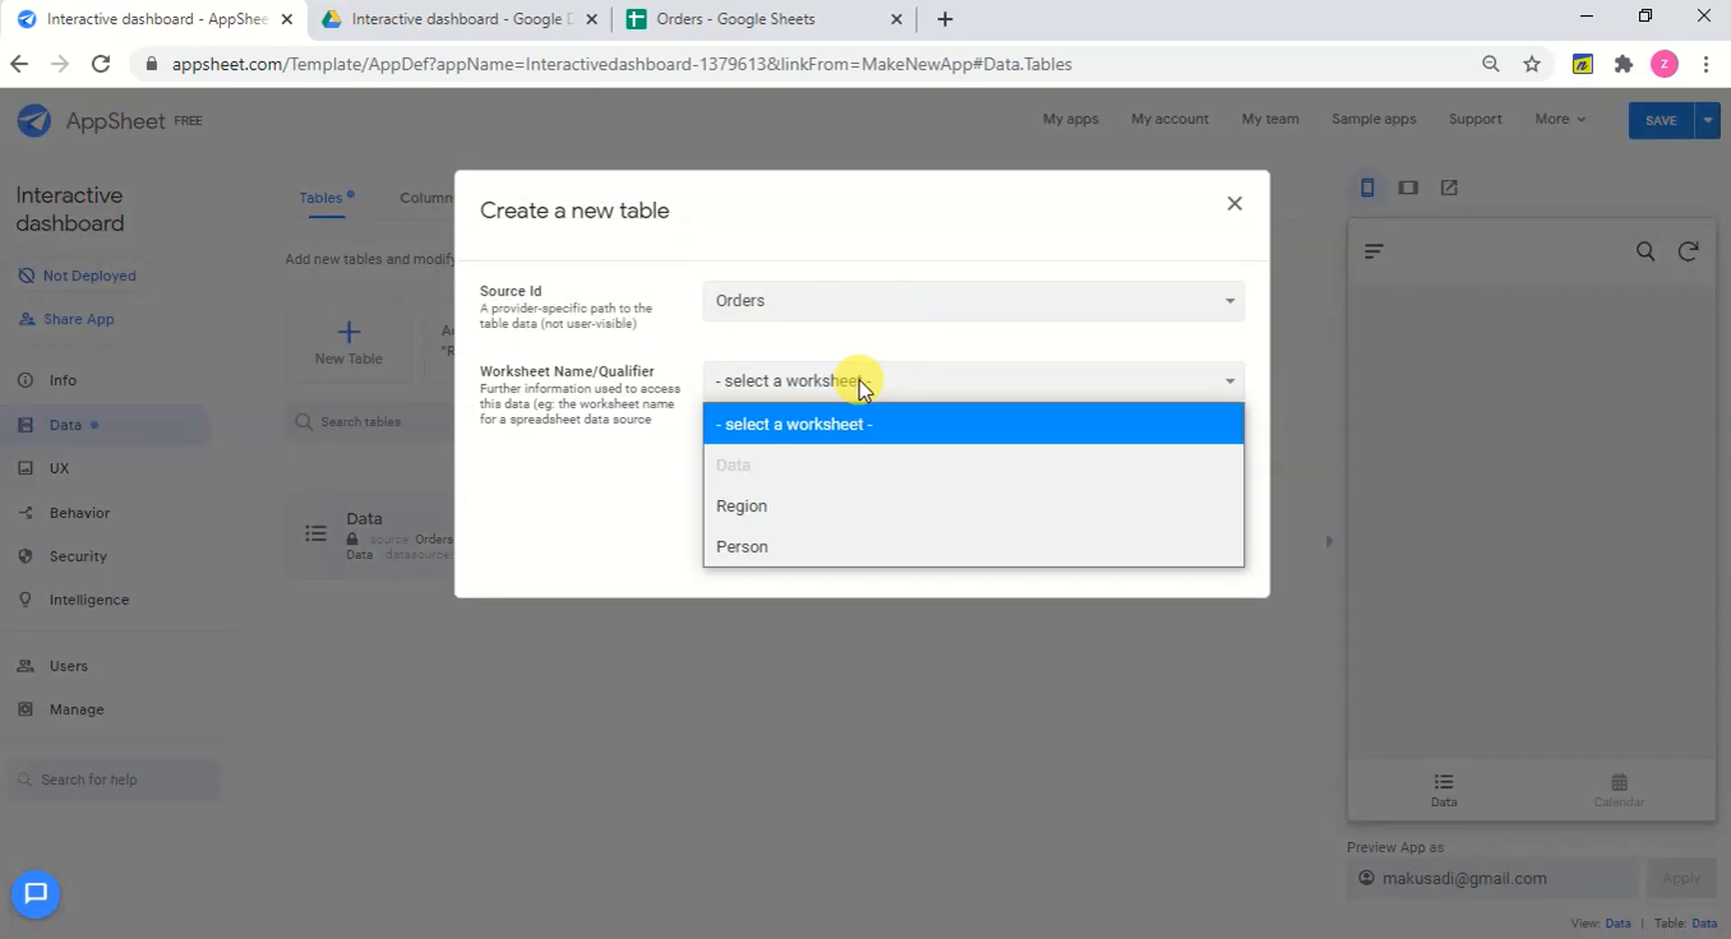
click(805, 504)
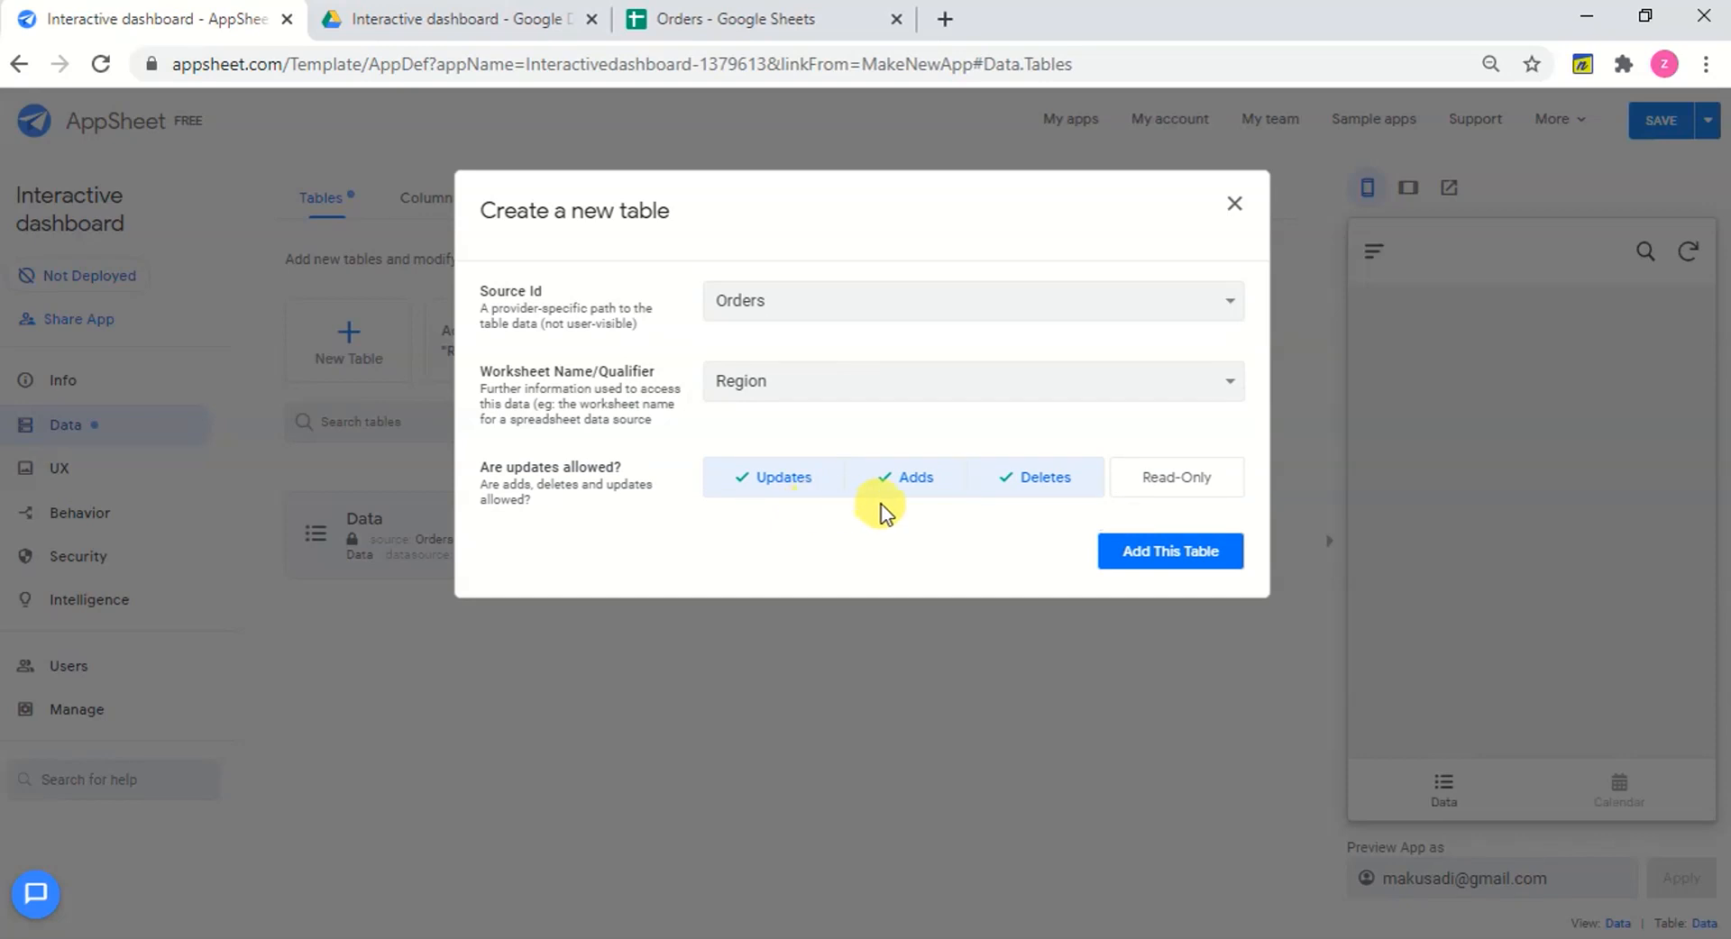
click(906, 487)
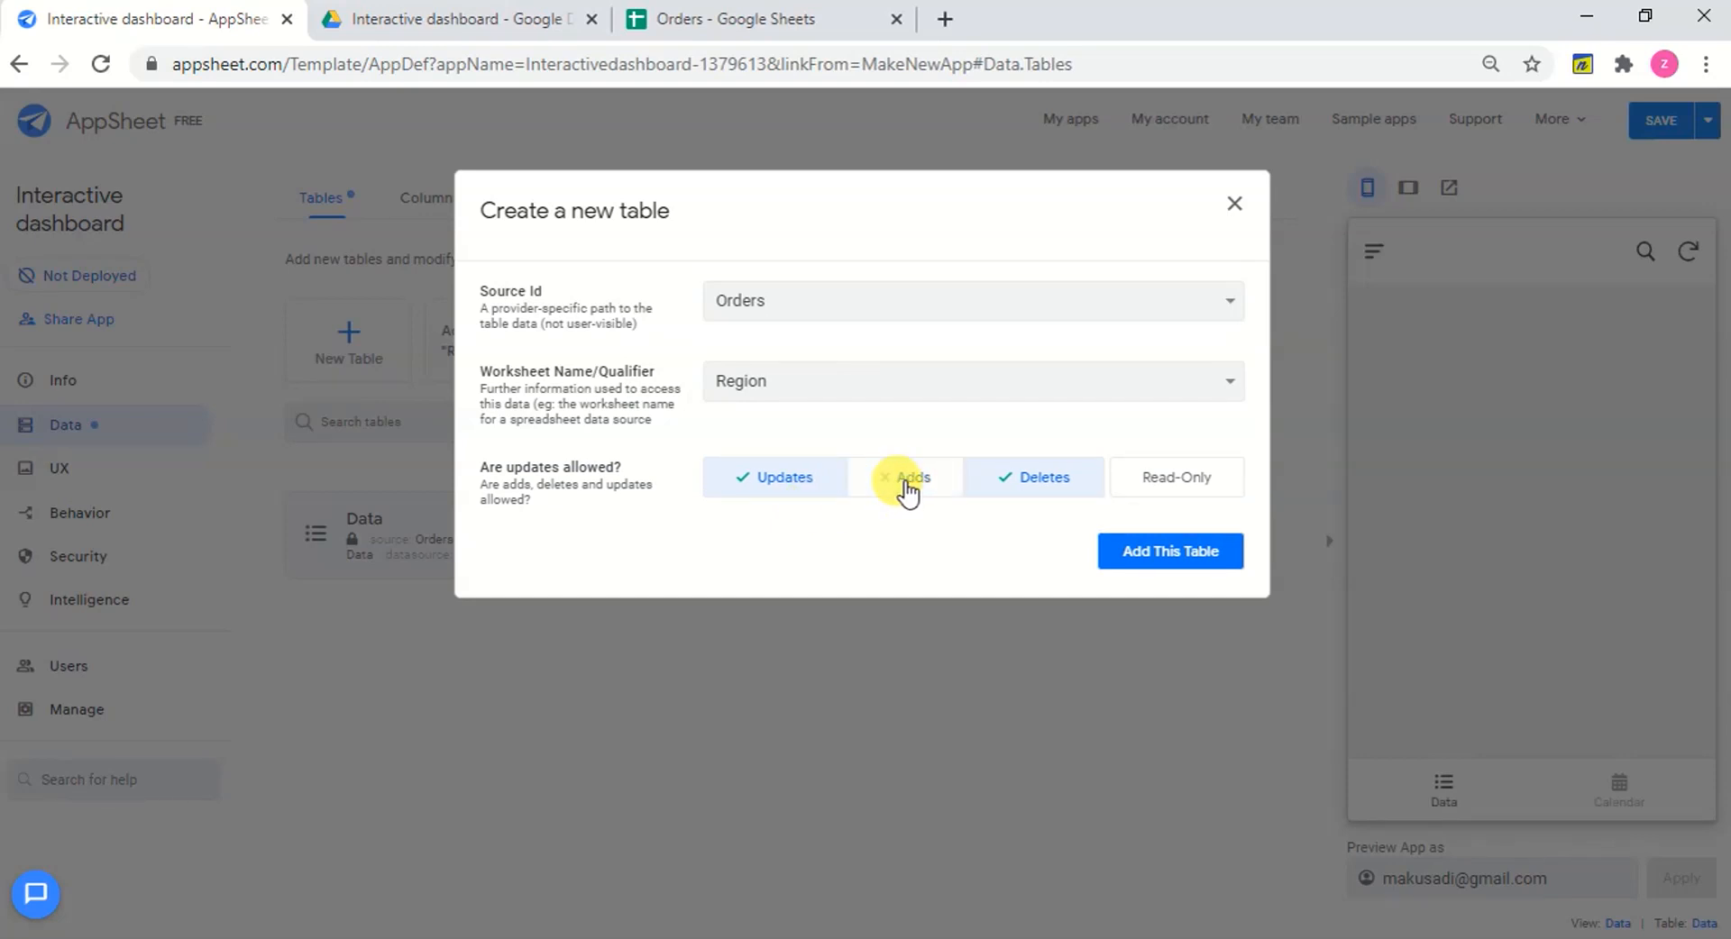
click(1067, 487)
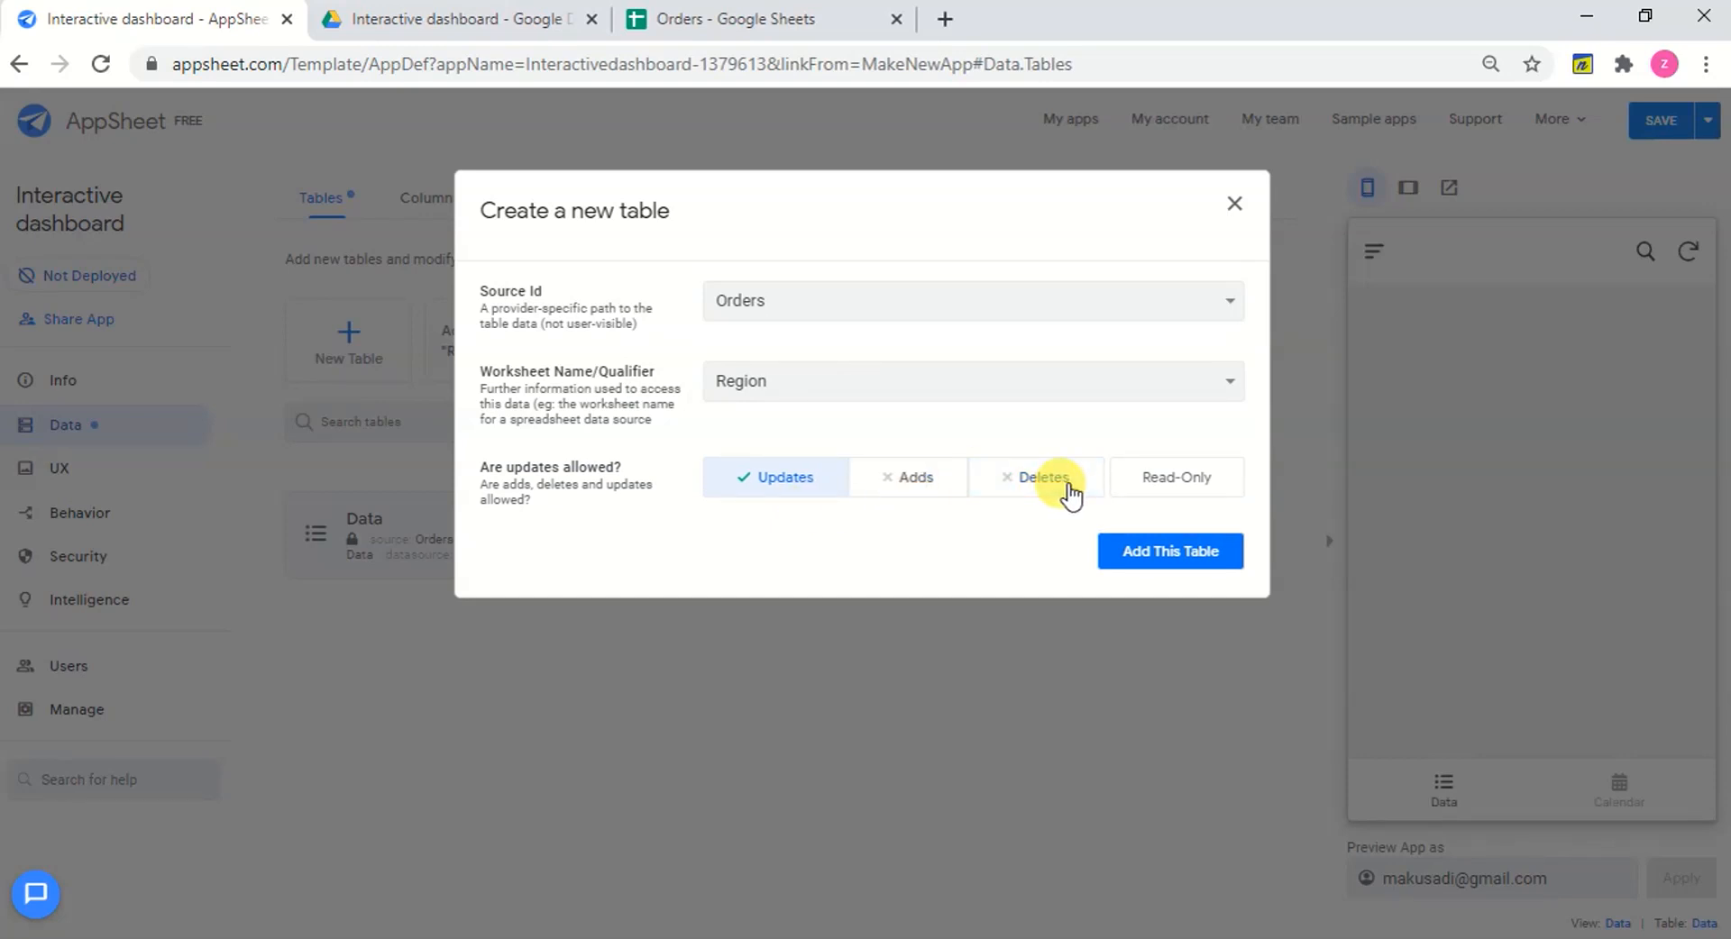
click(1192, 551)
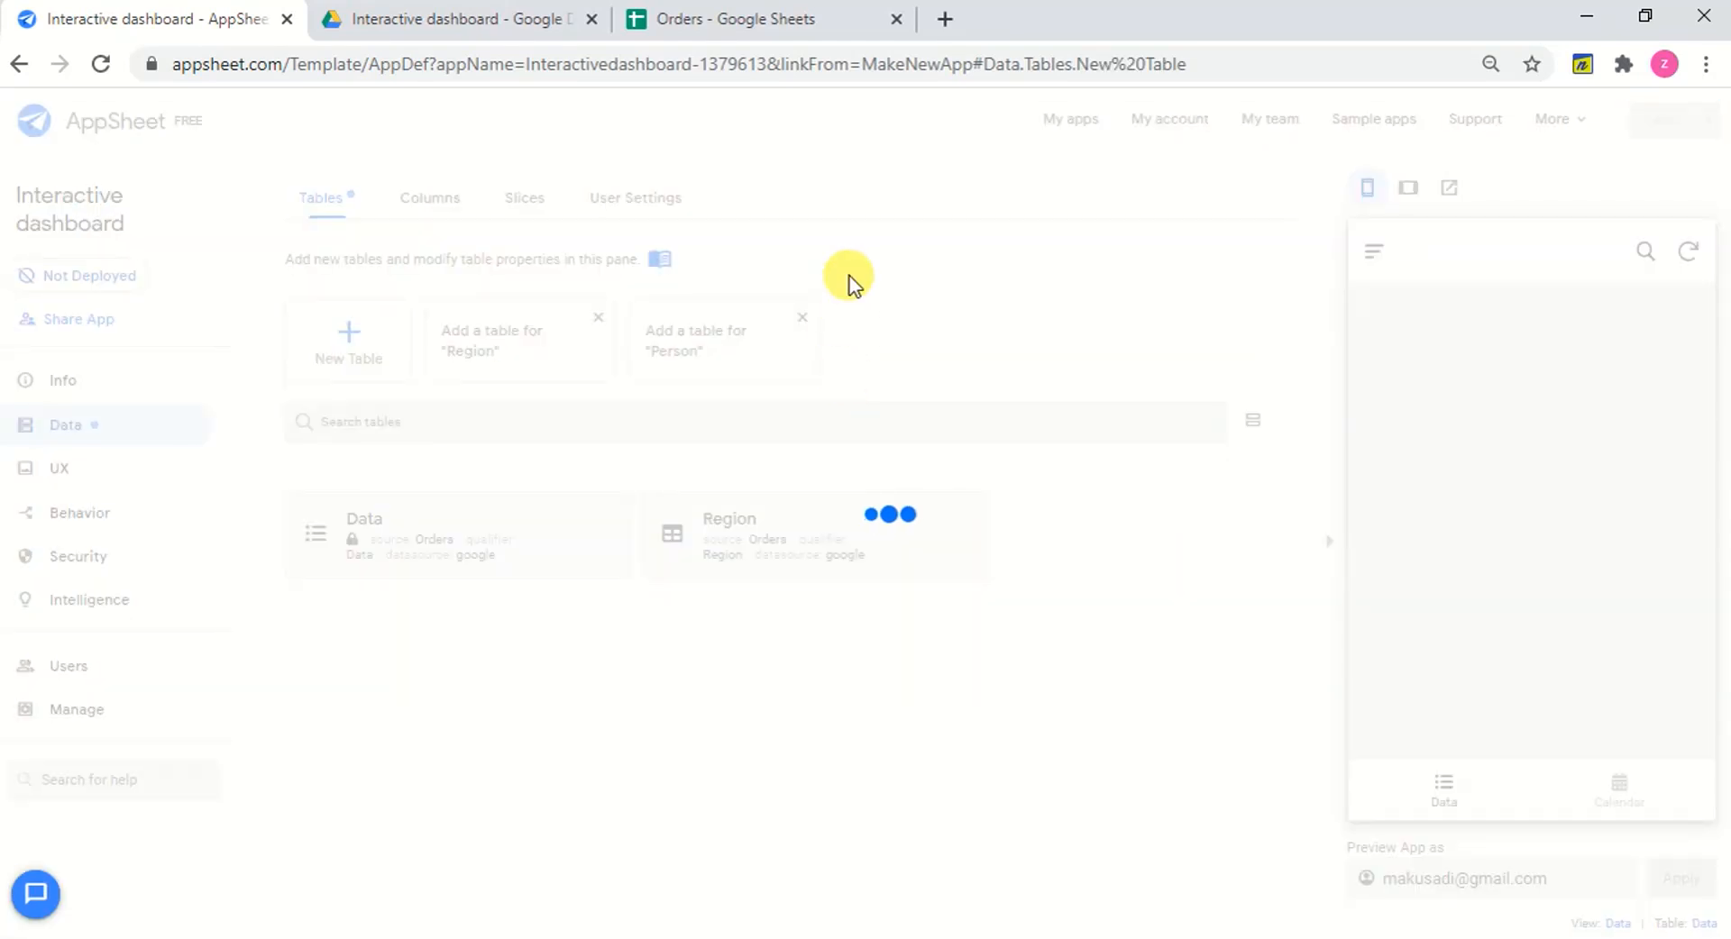
Add a table from the Person worksheet of Orders, allowing updates but neither adds nor deletes.
click(359, 342)
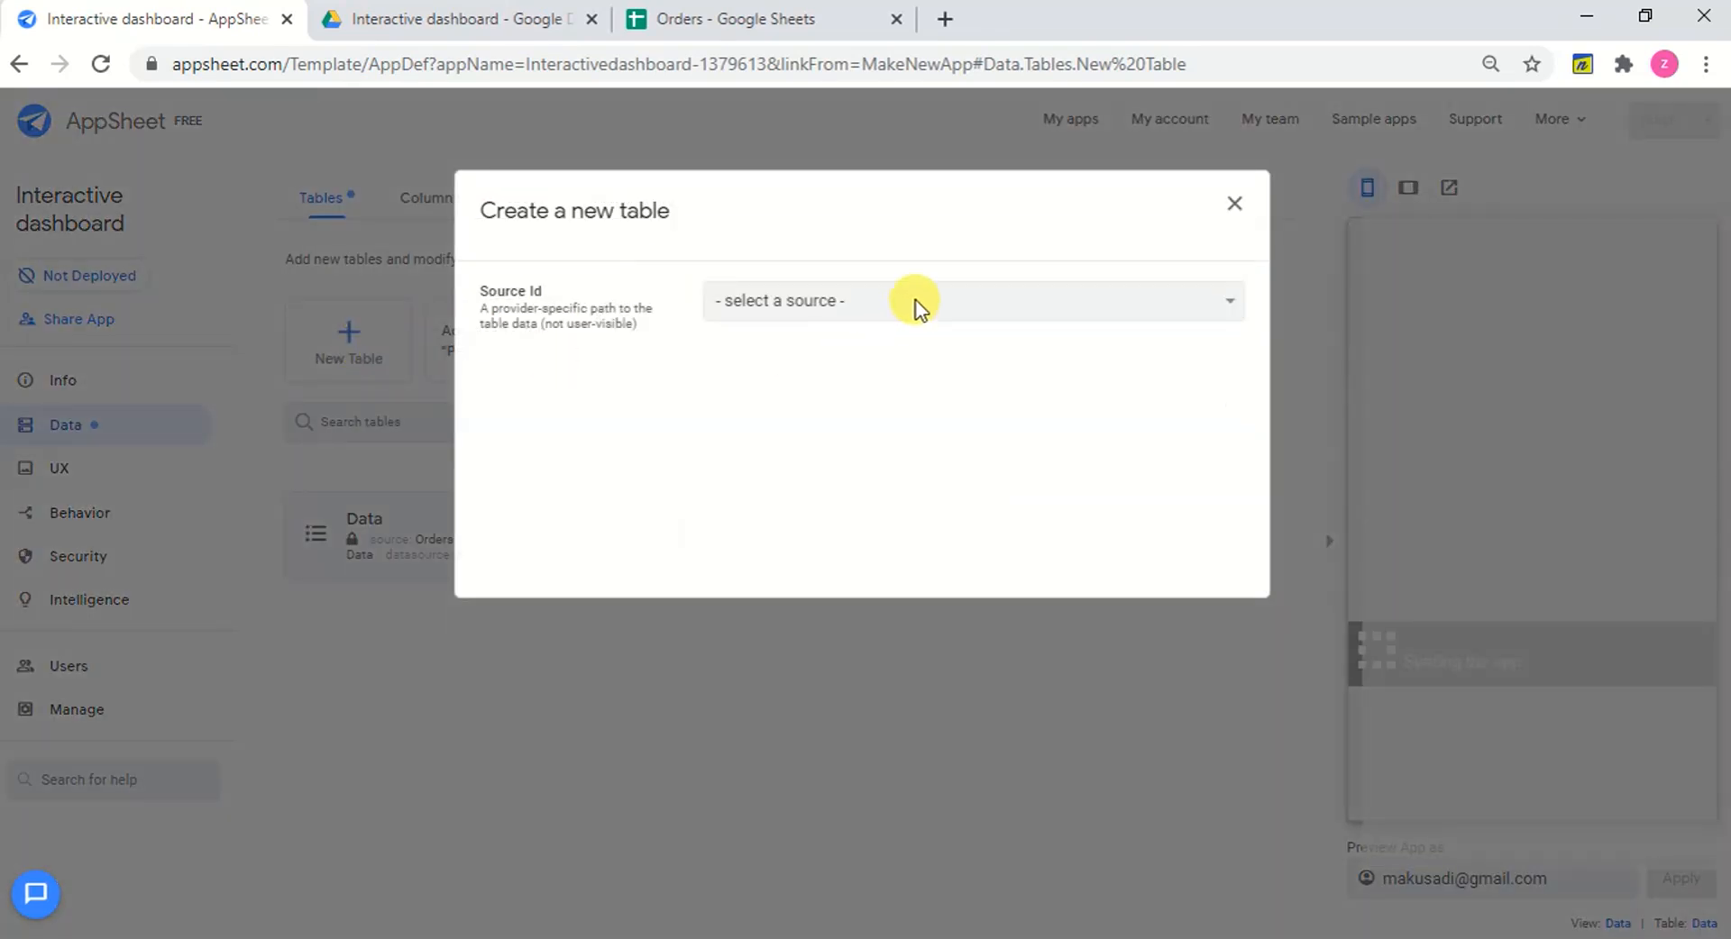
click(916, 300)
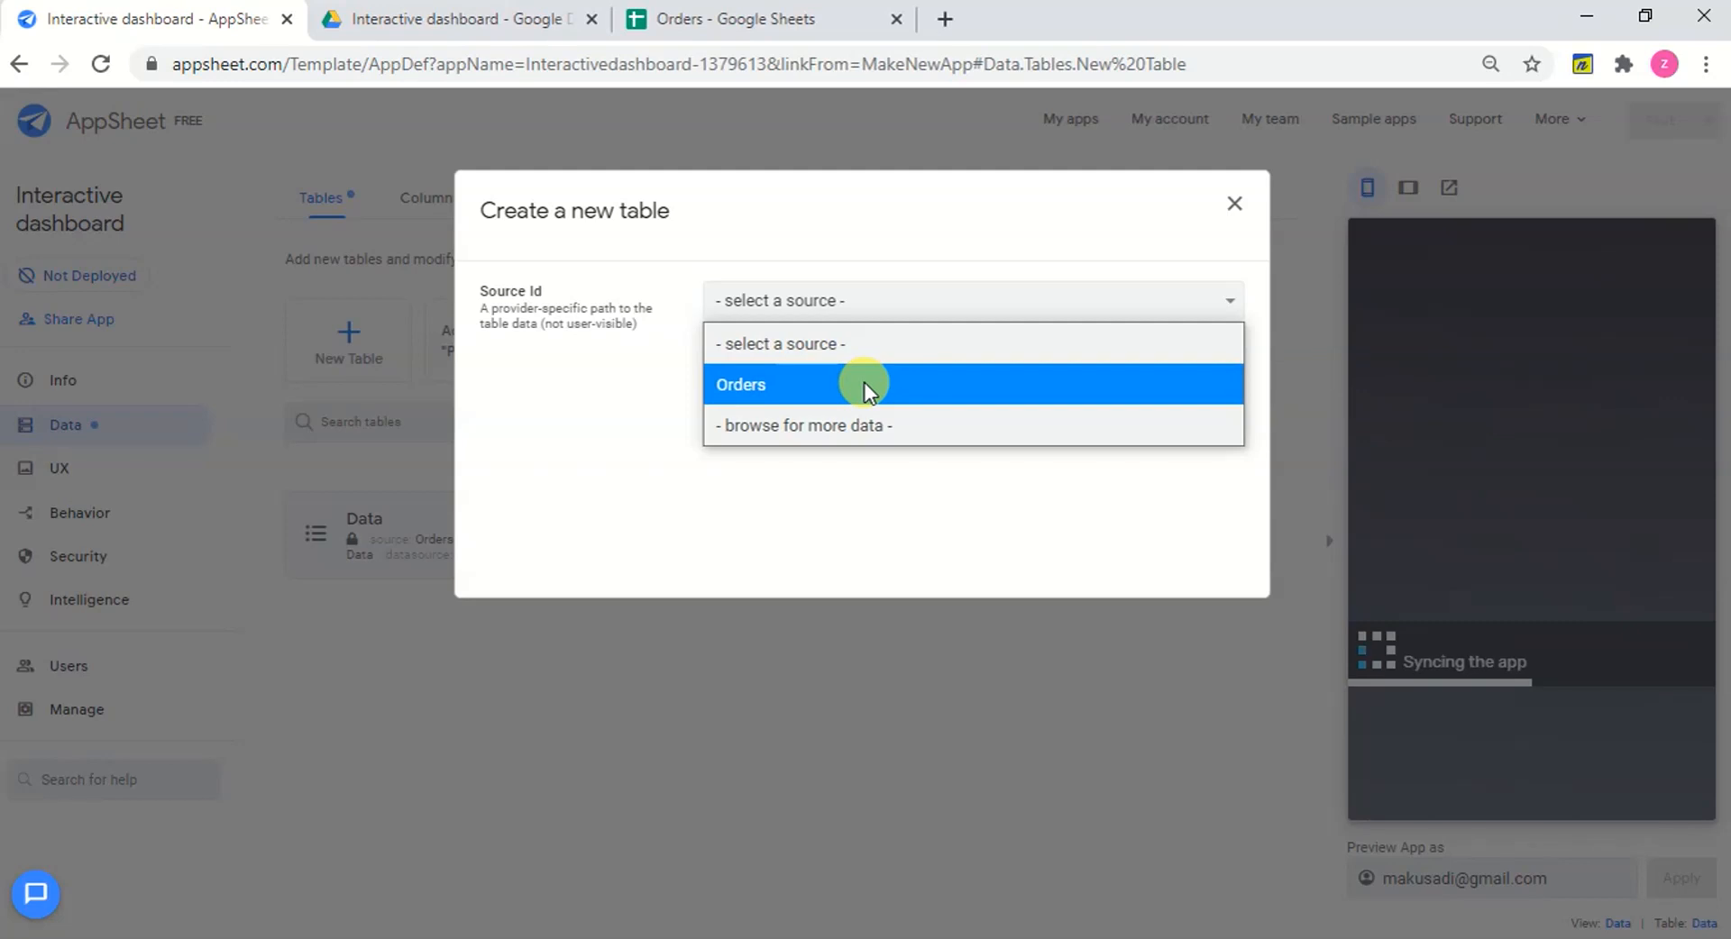
click(863, 382)
click(901, 386)
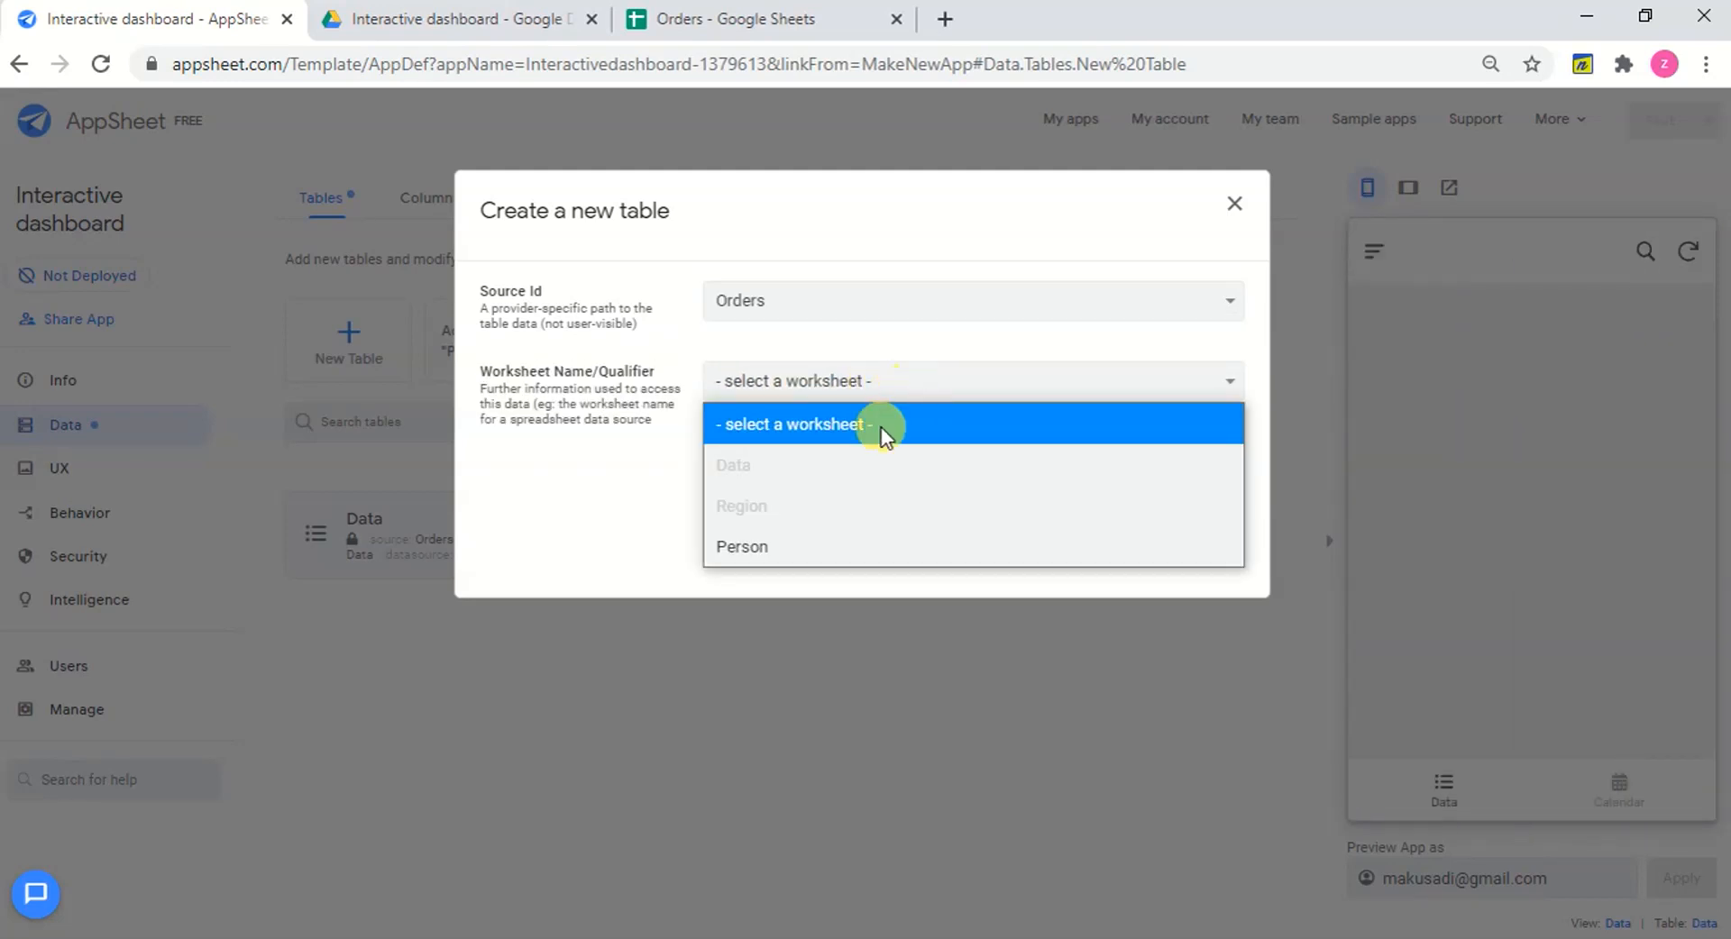
click(825, 546)
click(913, 492)
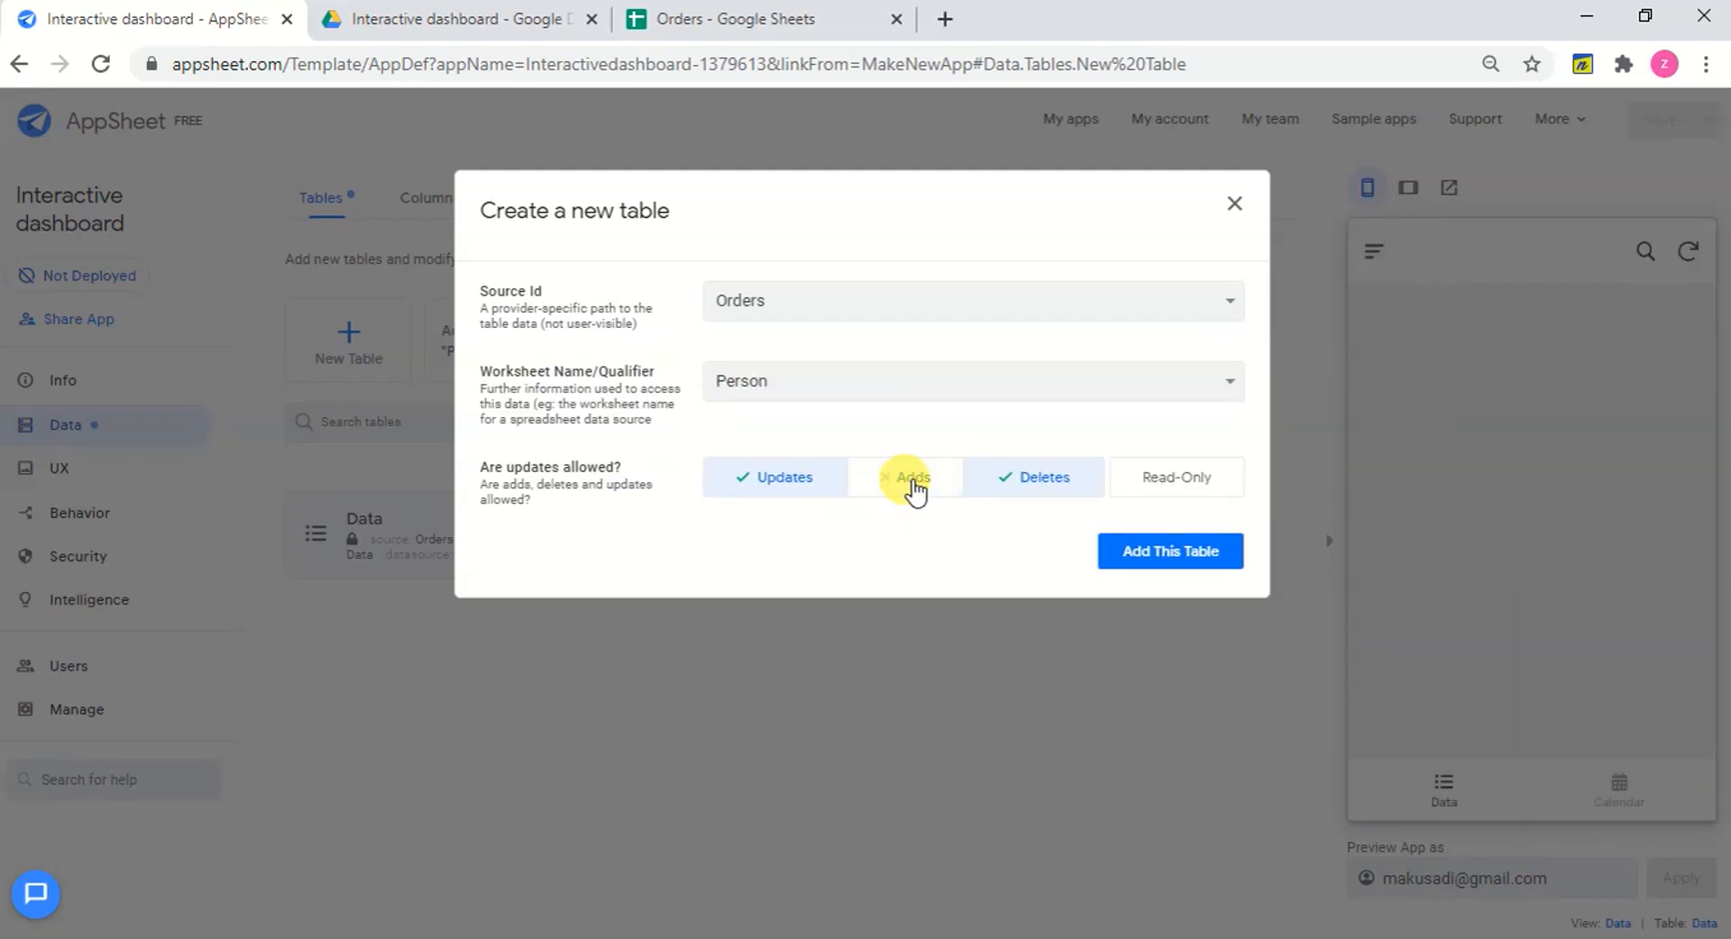
click(1035, 485)
click(1165, 552)
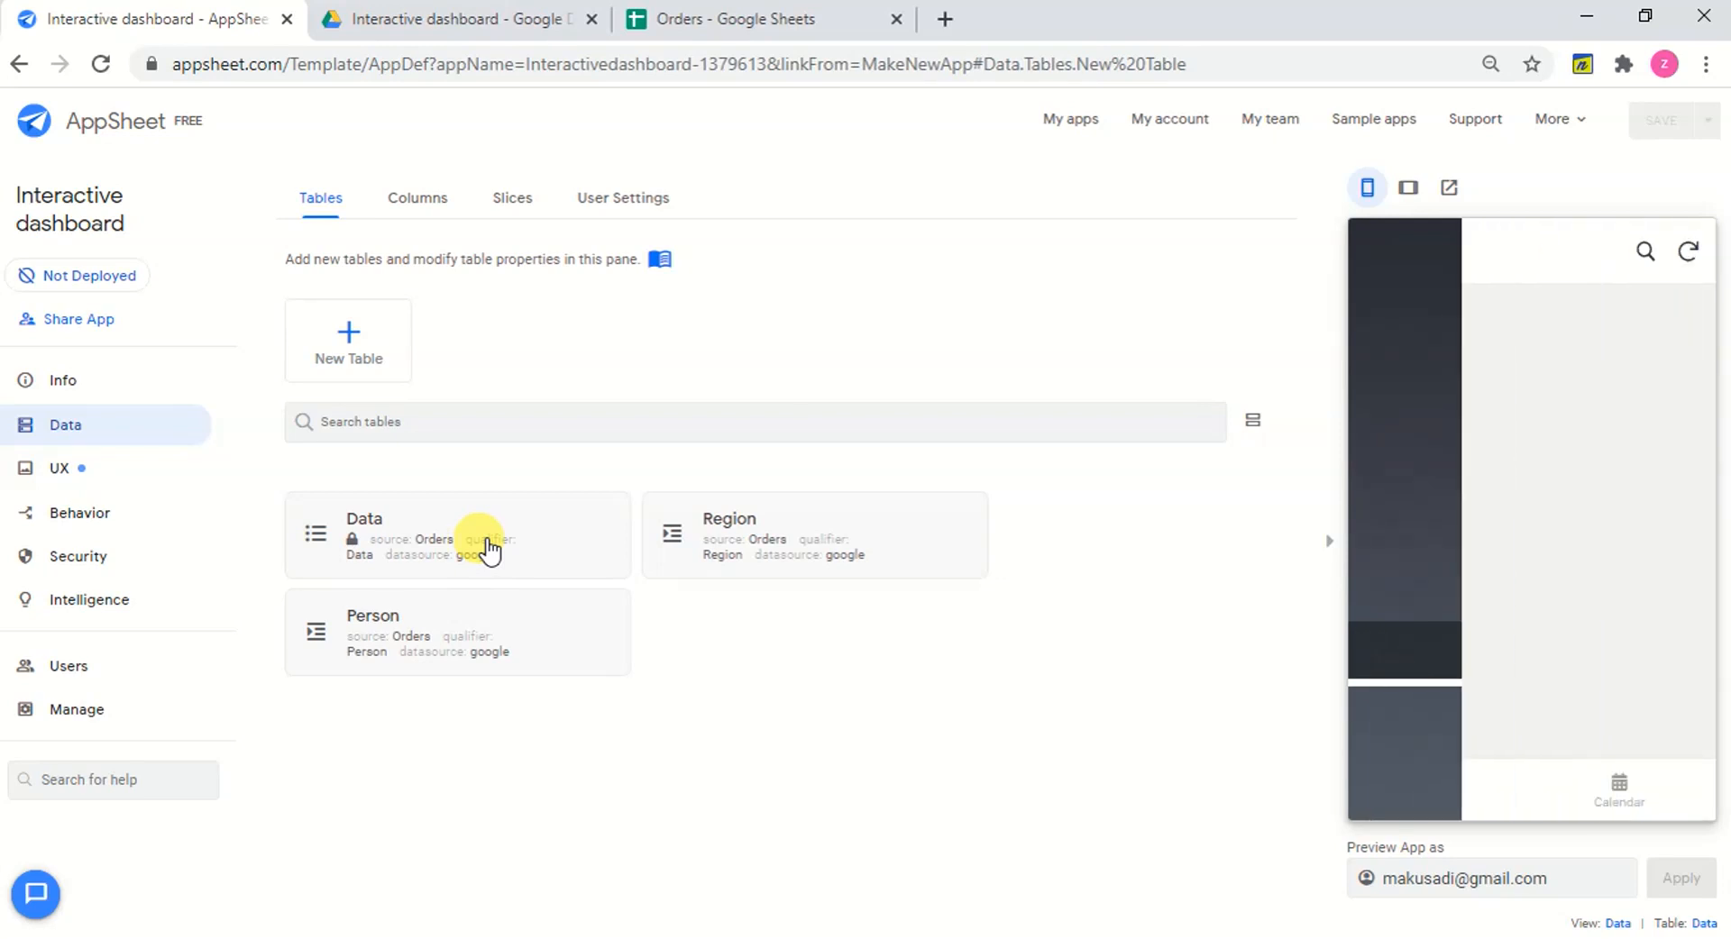
Create a new action for the Data table and name it Import data.
click(86, 516)
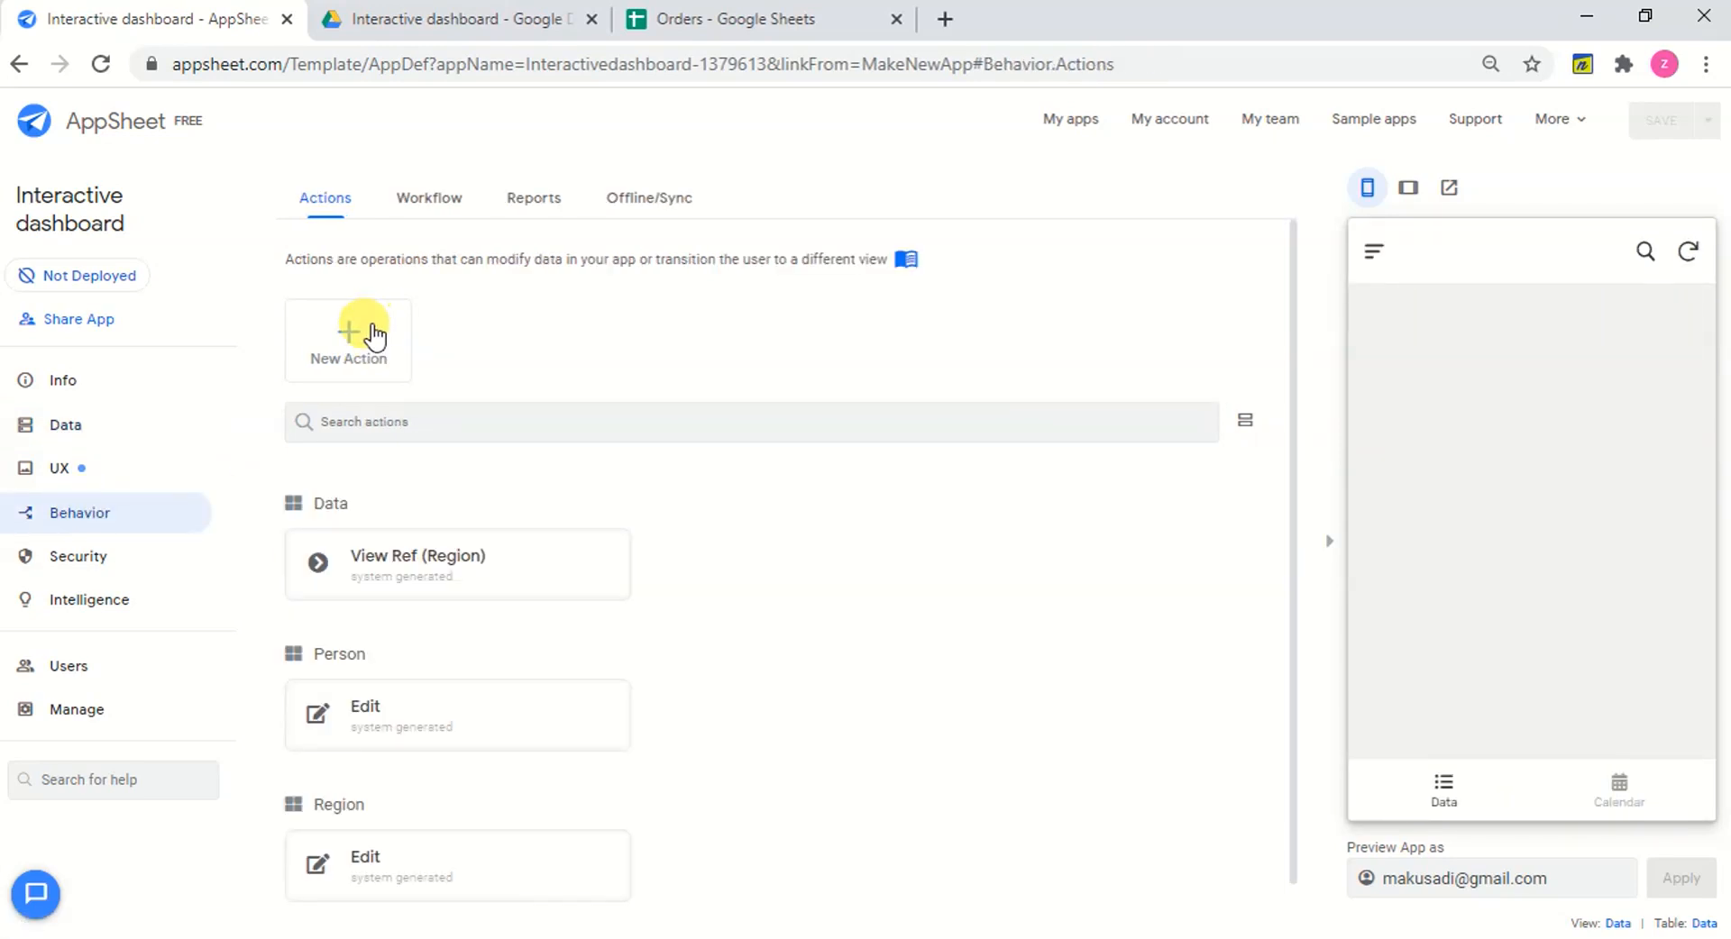
click(374, 335)
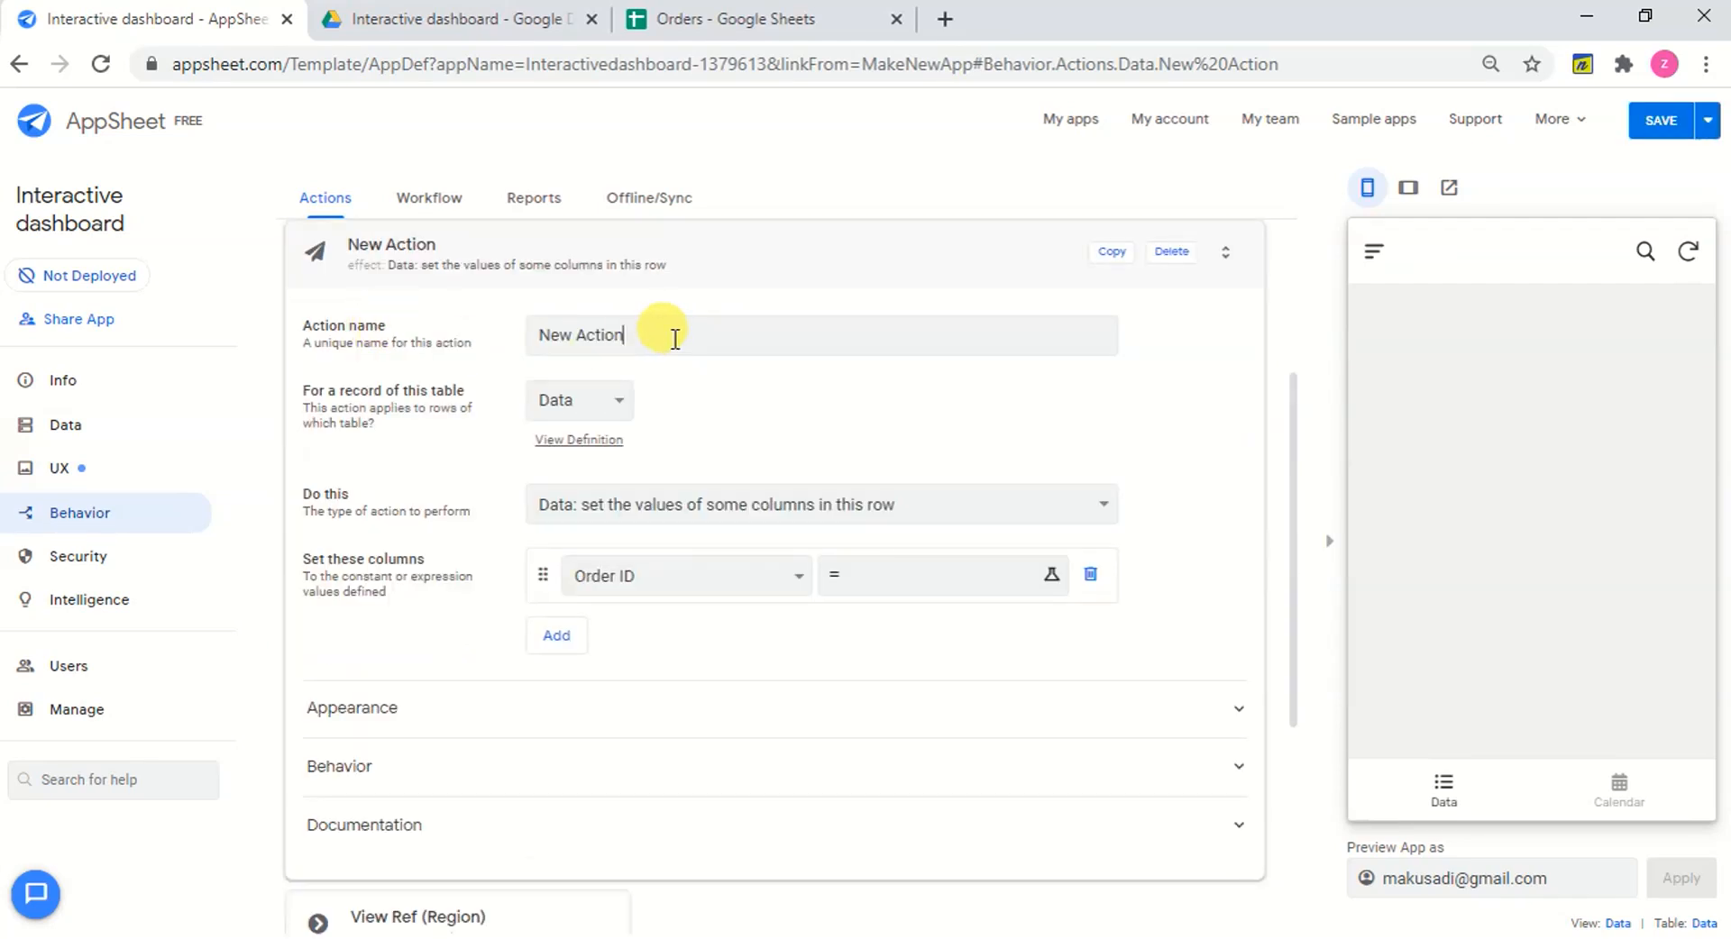
drag(674, 339, 470, 340)
text(I)
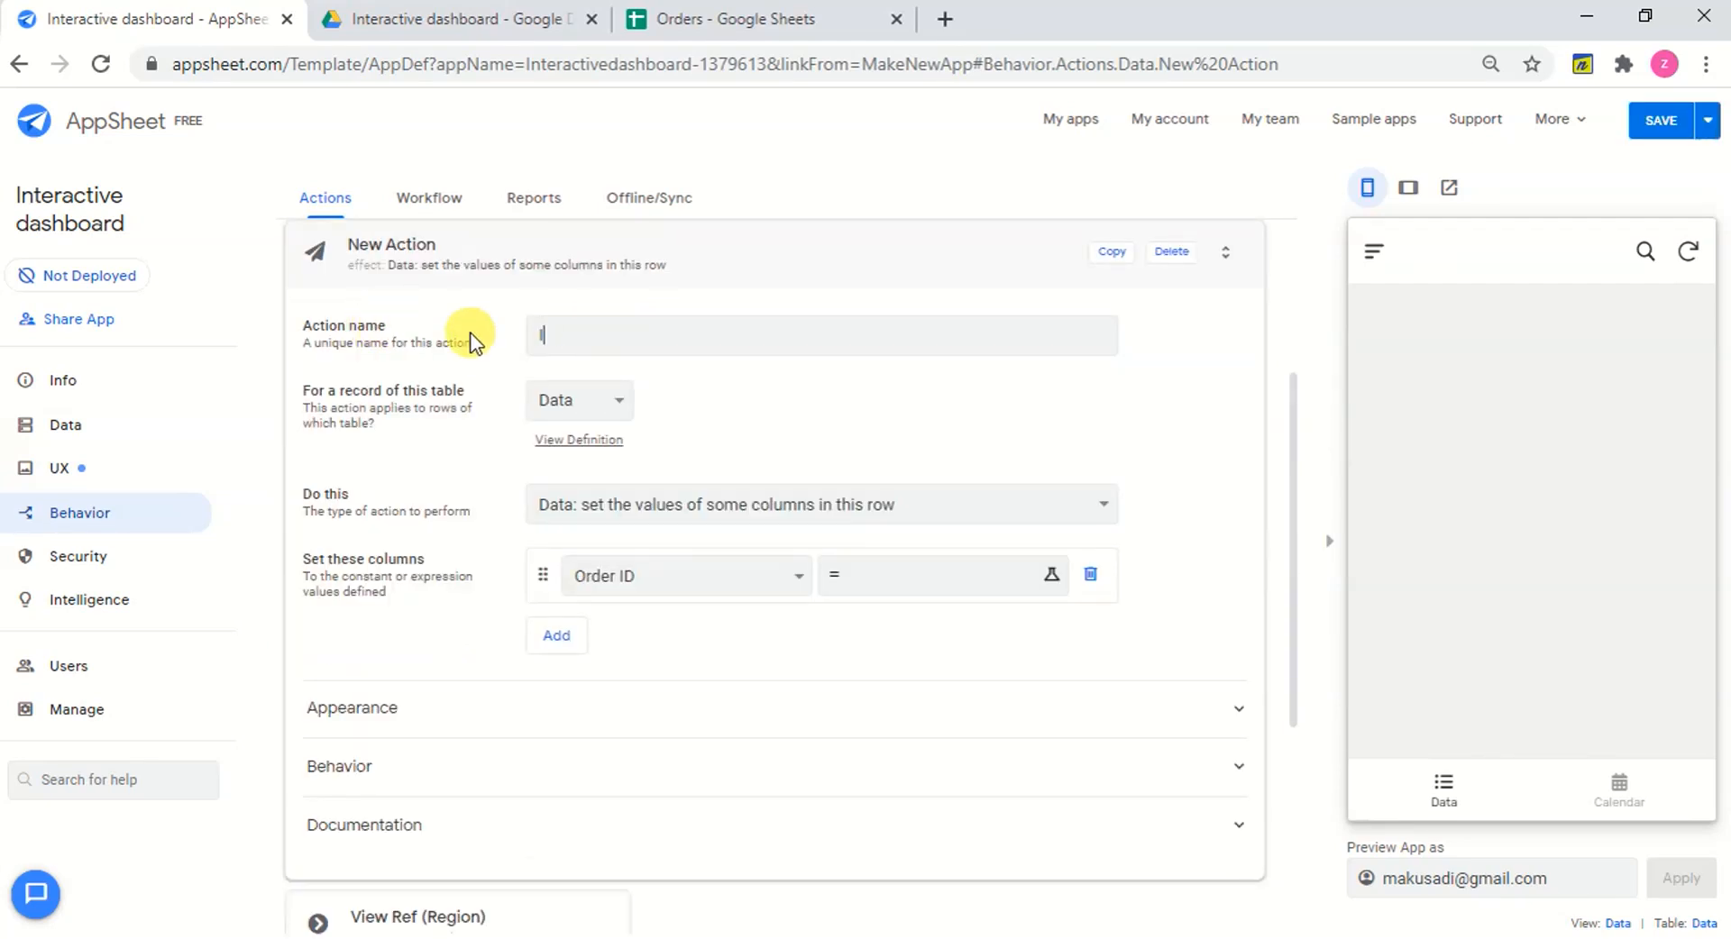
text(mport)
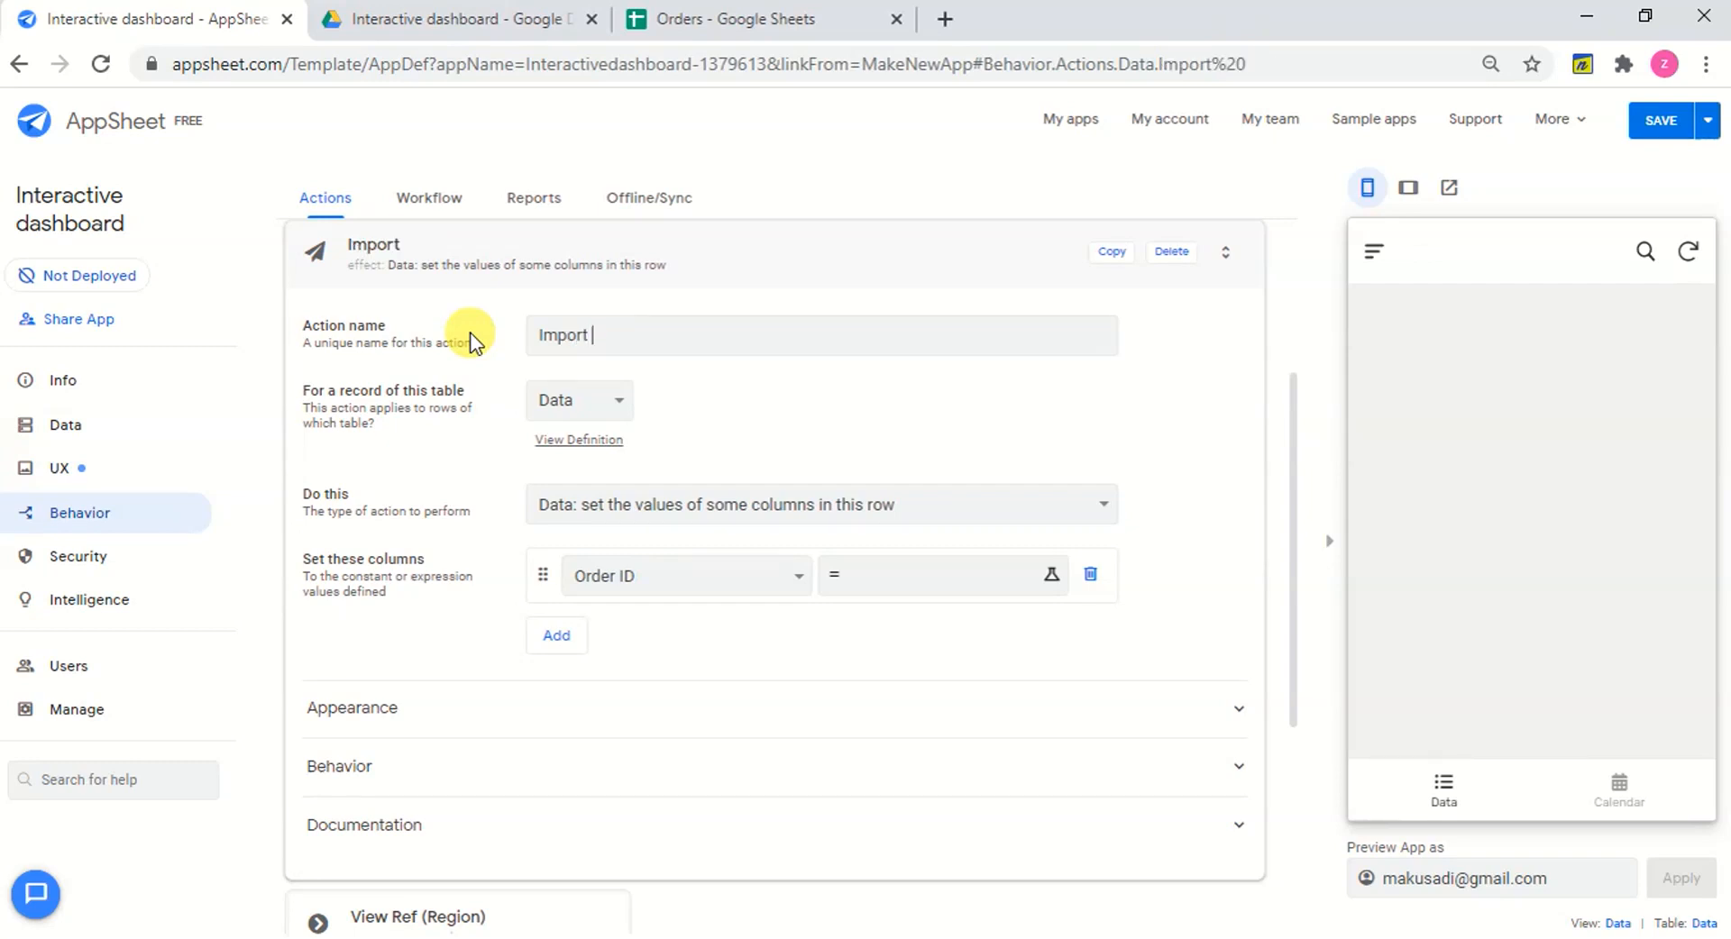
text( dtaa)
key(BackSpace)
key(BackSpace)
key(BackSpace)
text(ata)
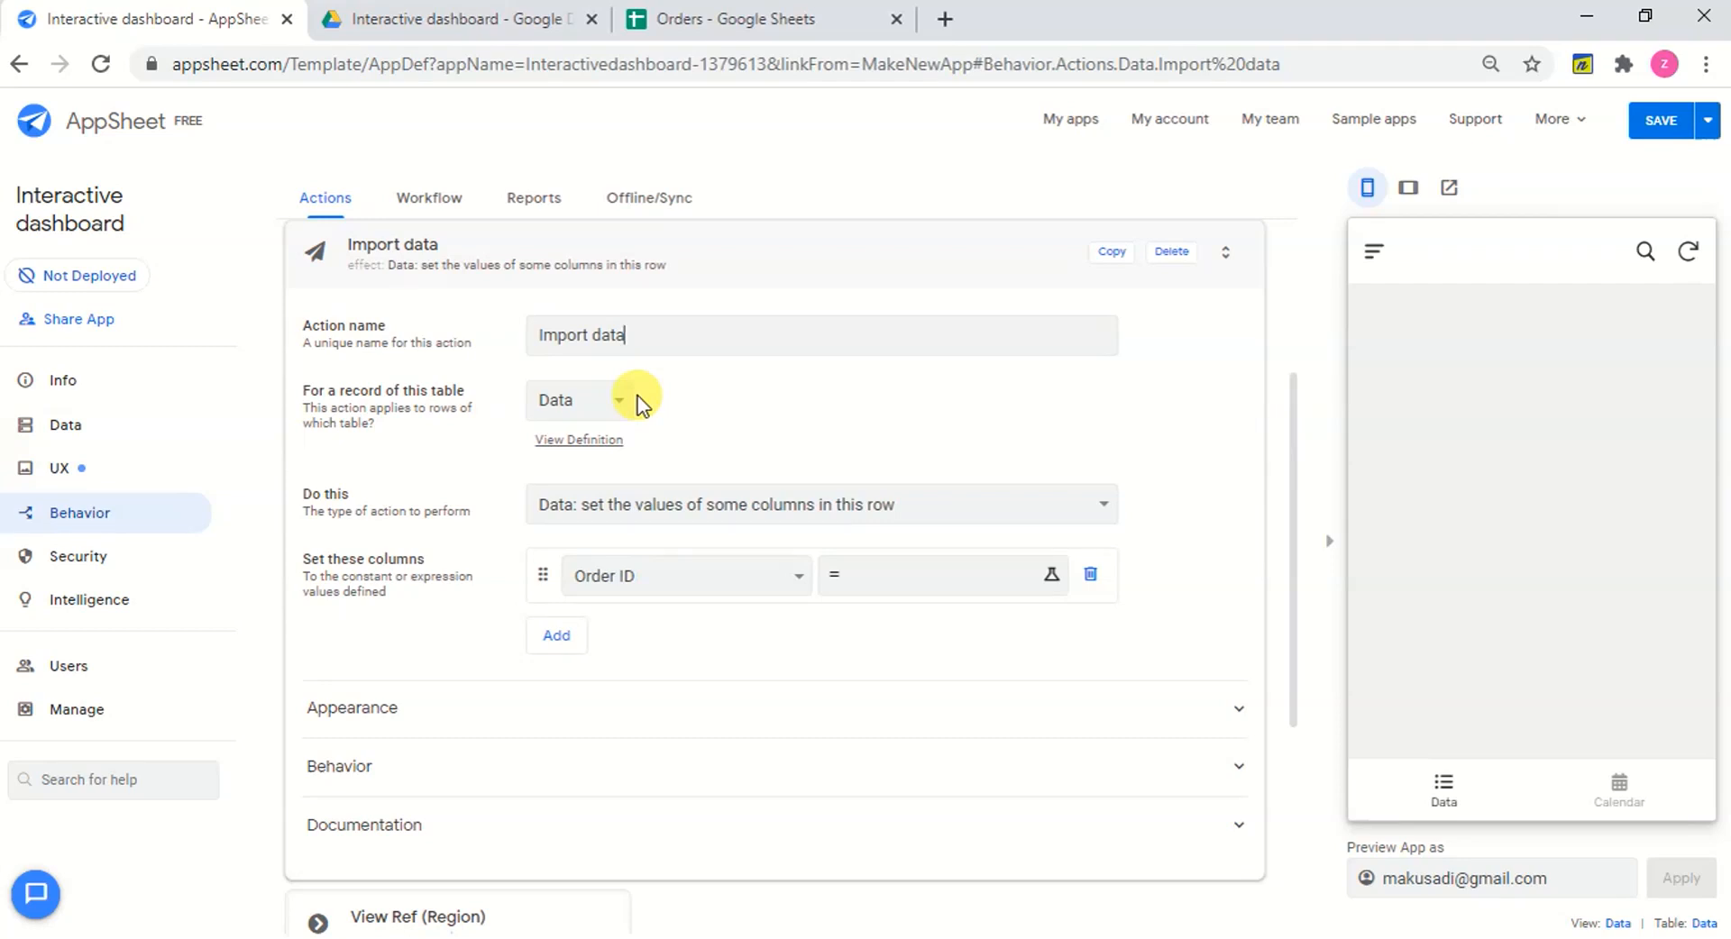
Make the Import data action import a CSV file for this view, with its prominence set to Display overlay.
click(653, 502)
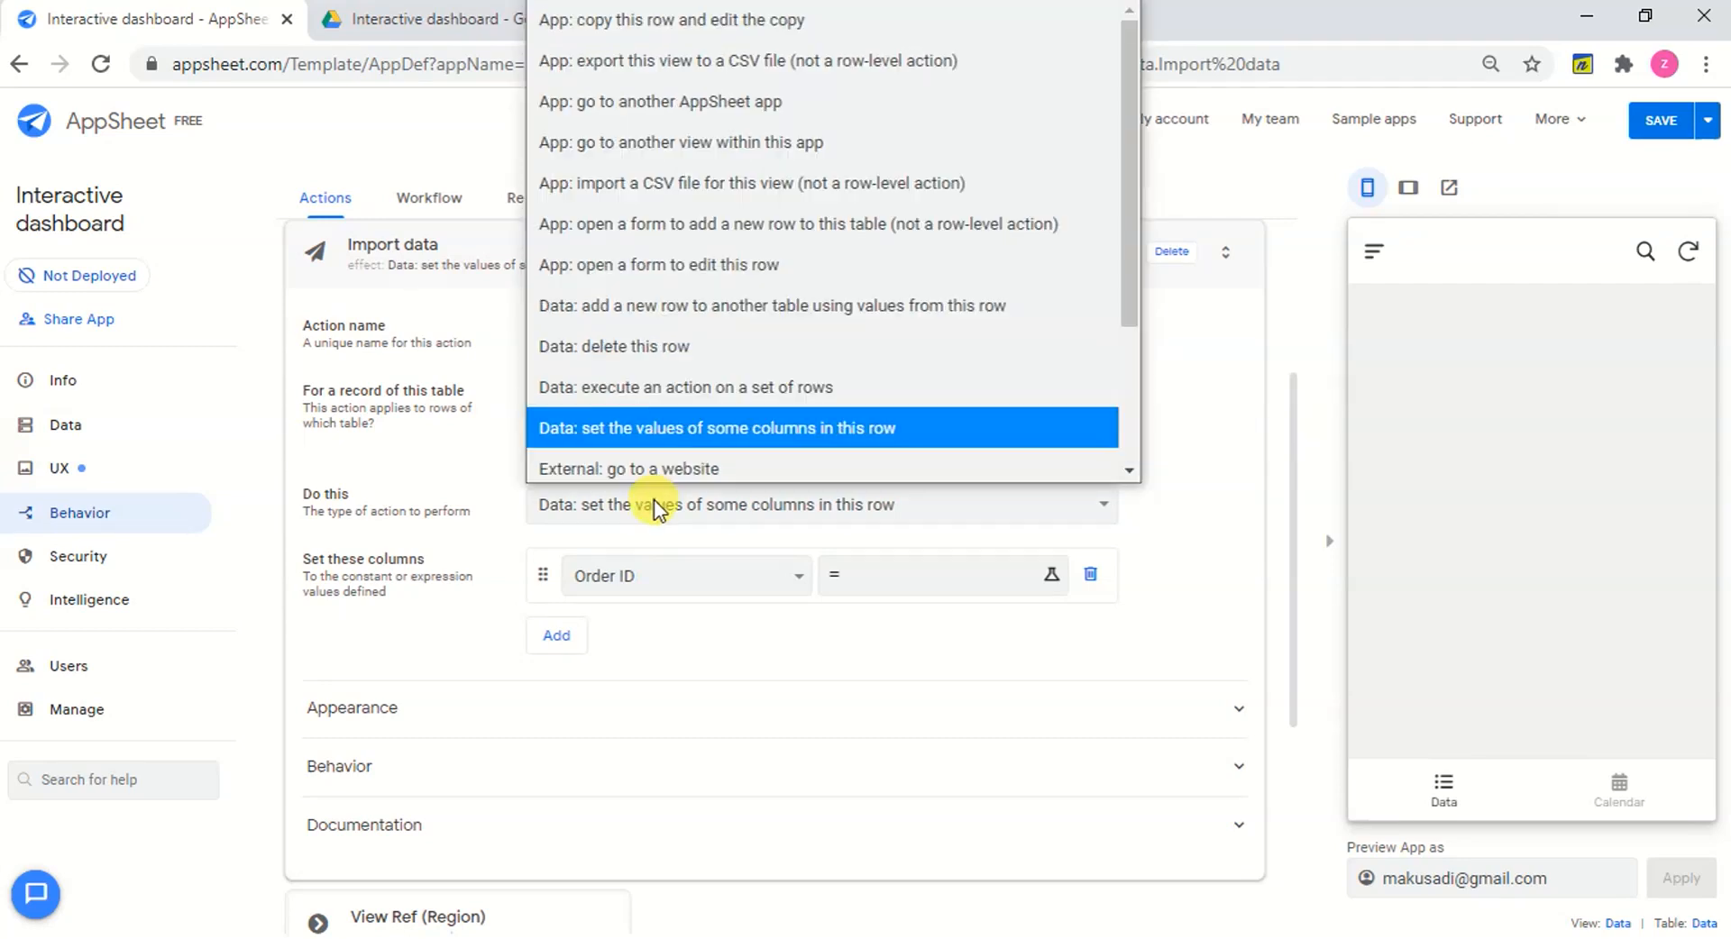
click(786, 180)
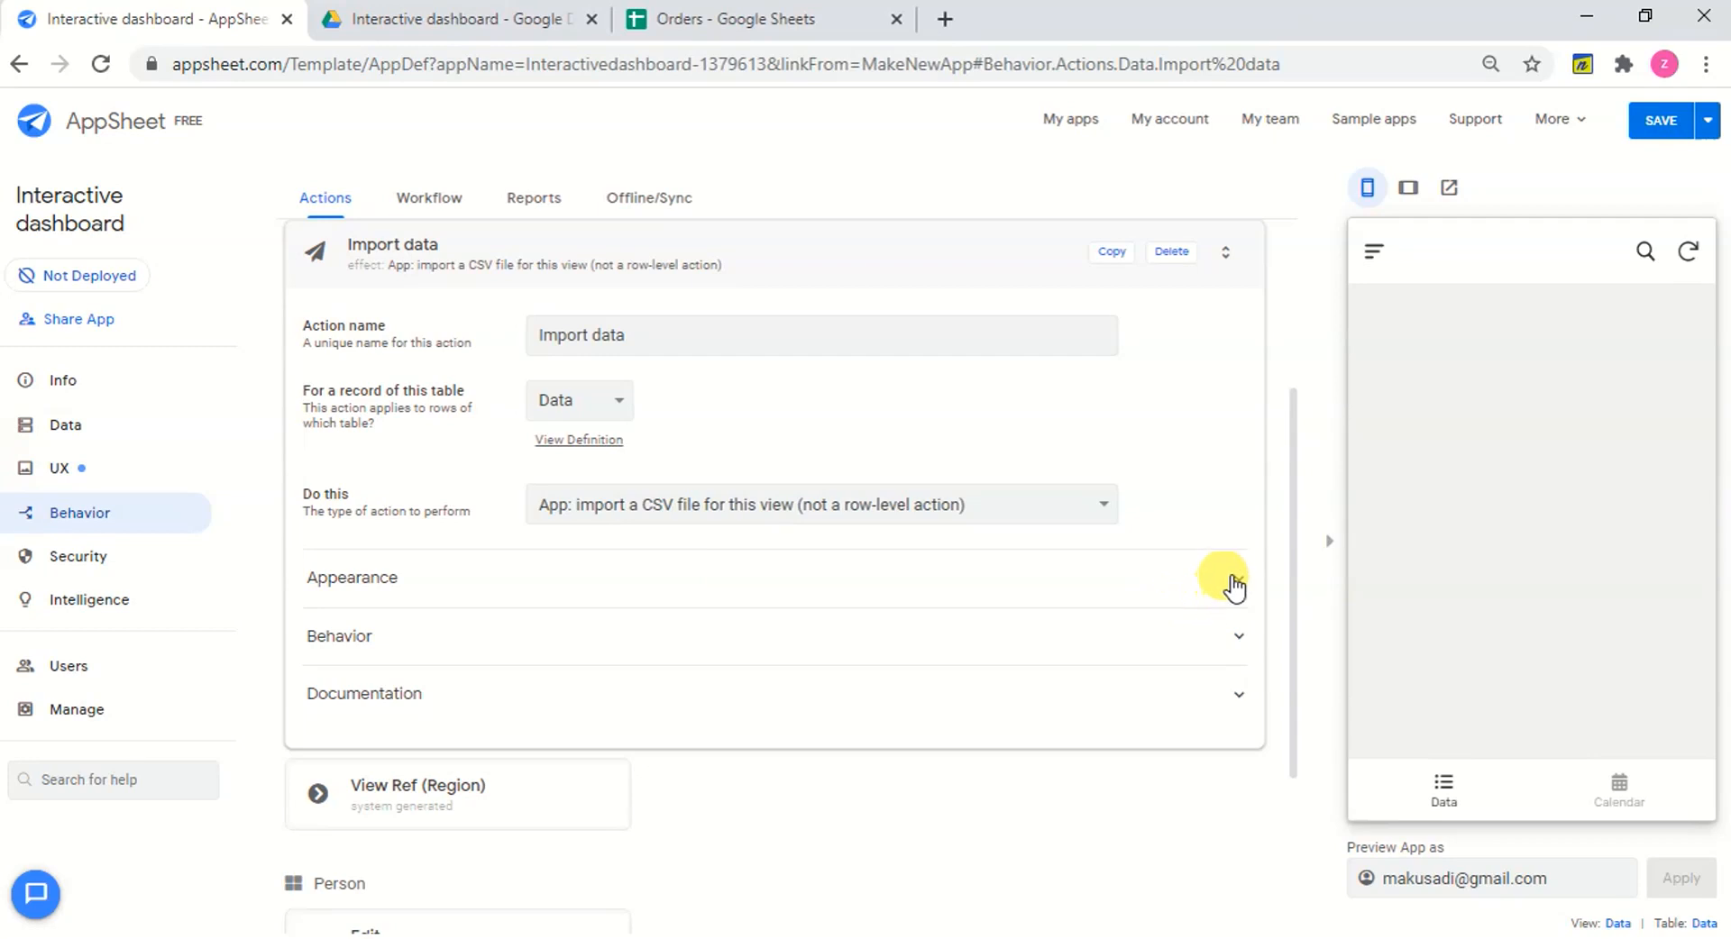
click(1234, 584)
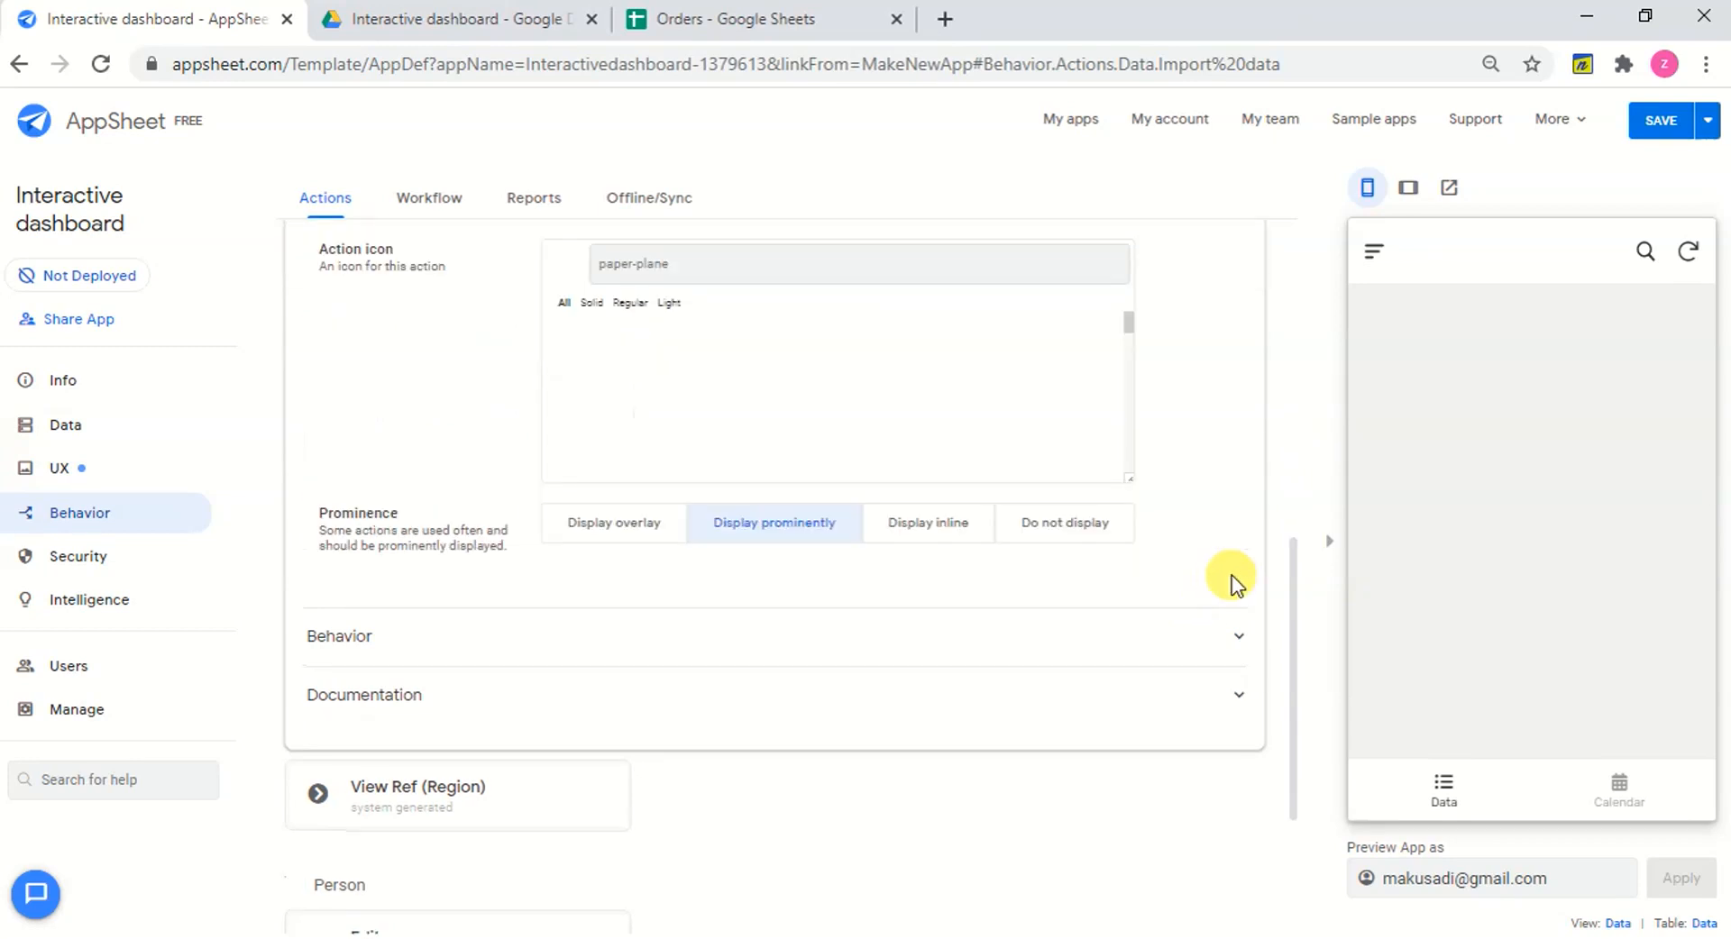
click(617, 531)
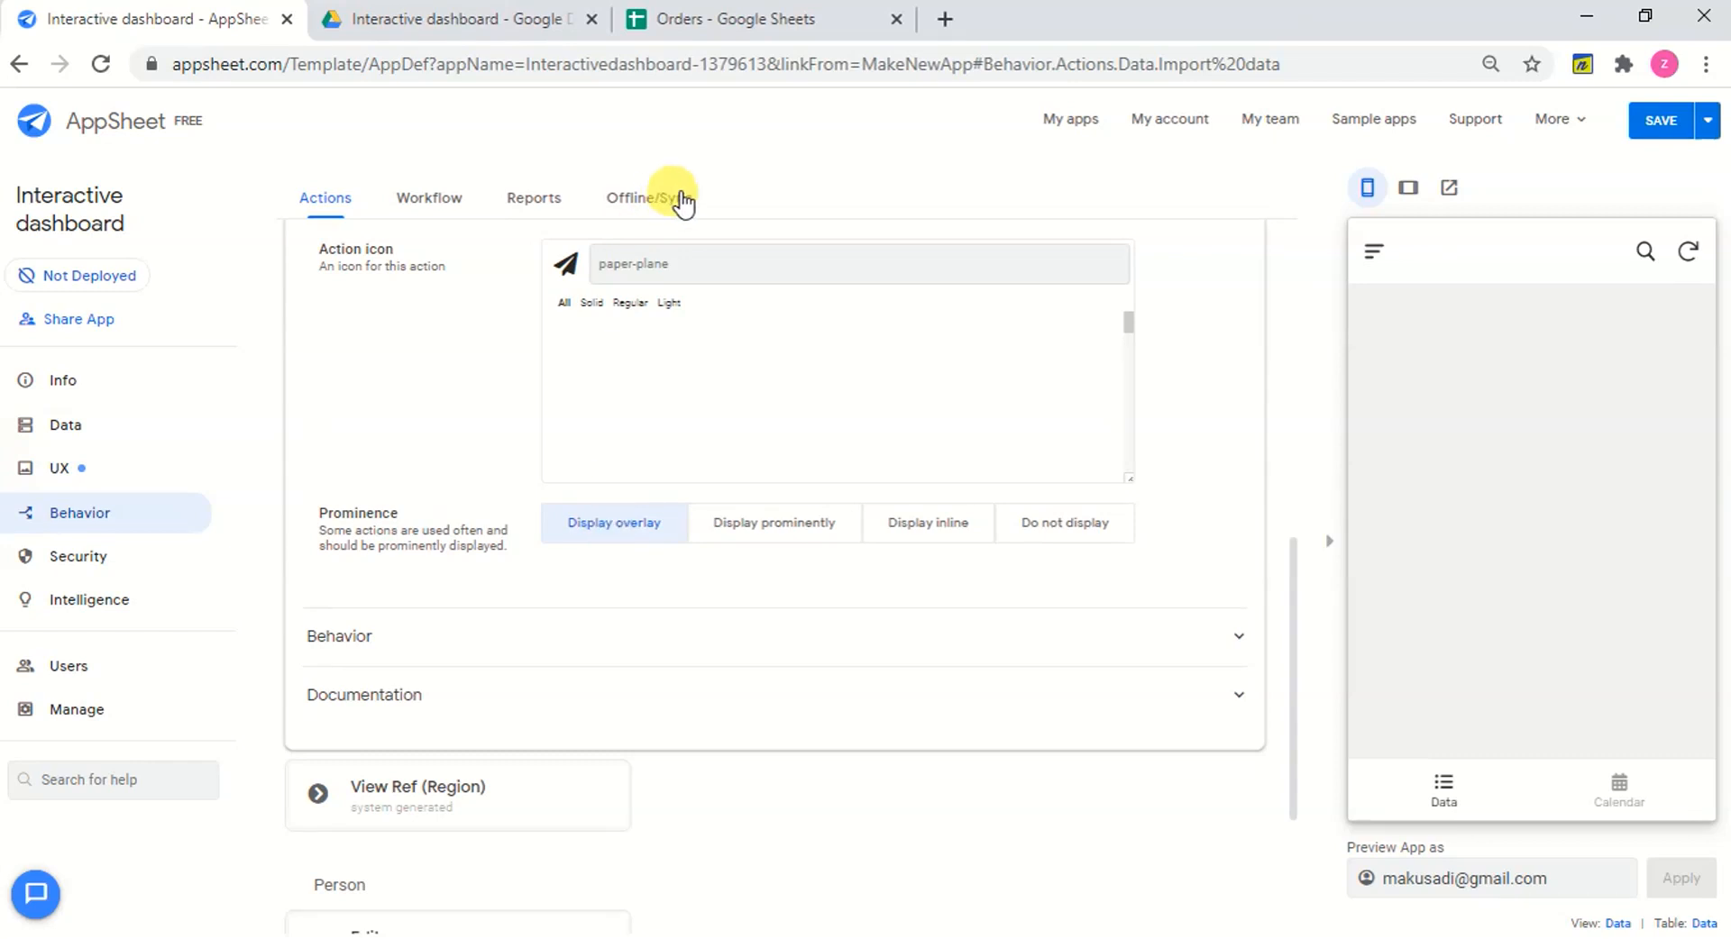
Find upload icons for the Import data action, choose the plain upward arrow, and collapse the action's settings.
click(649, 267)
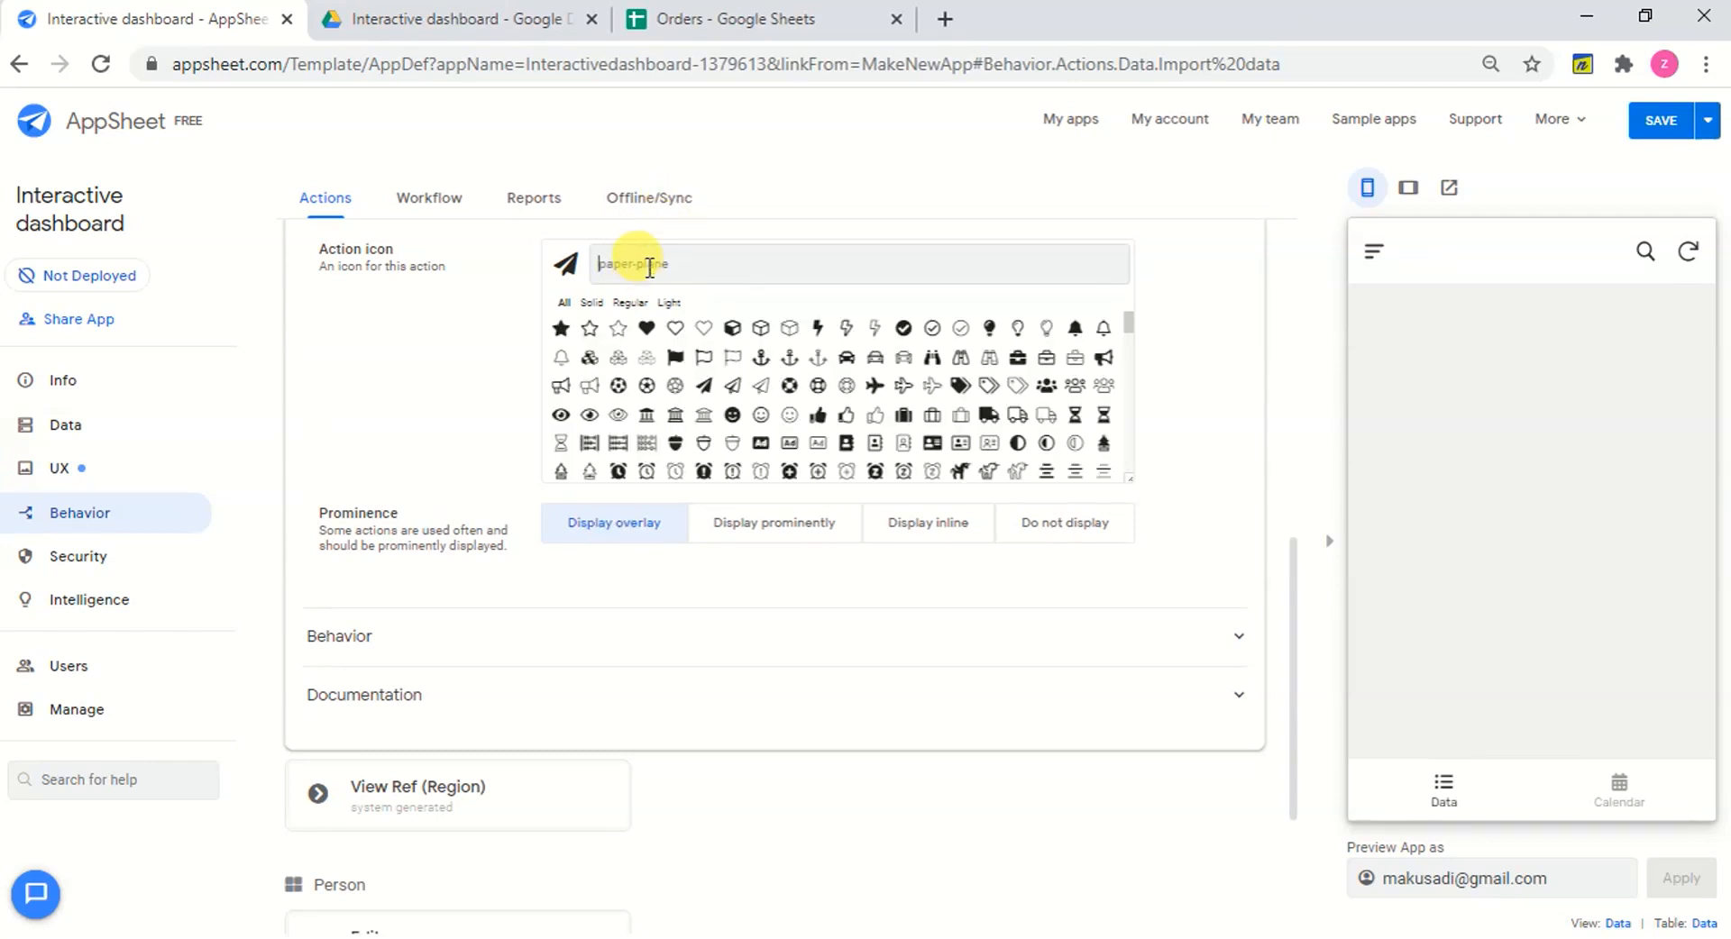
text(upload)
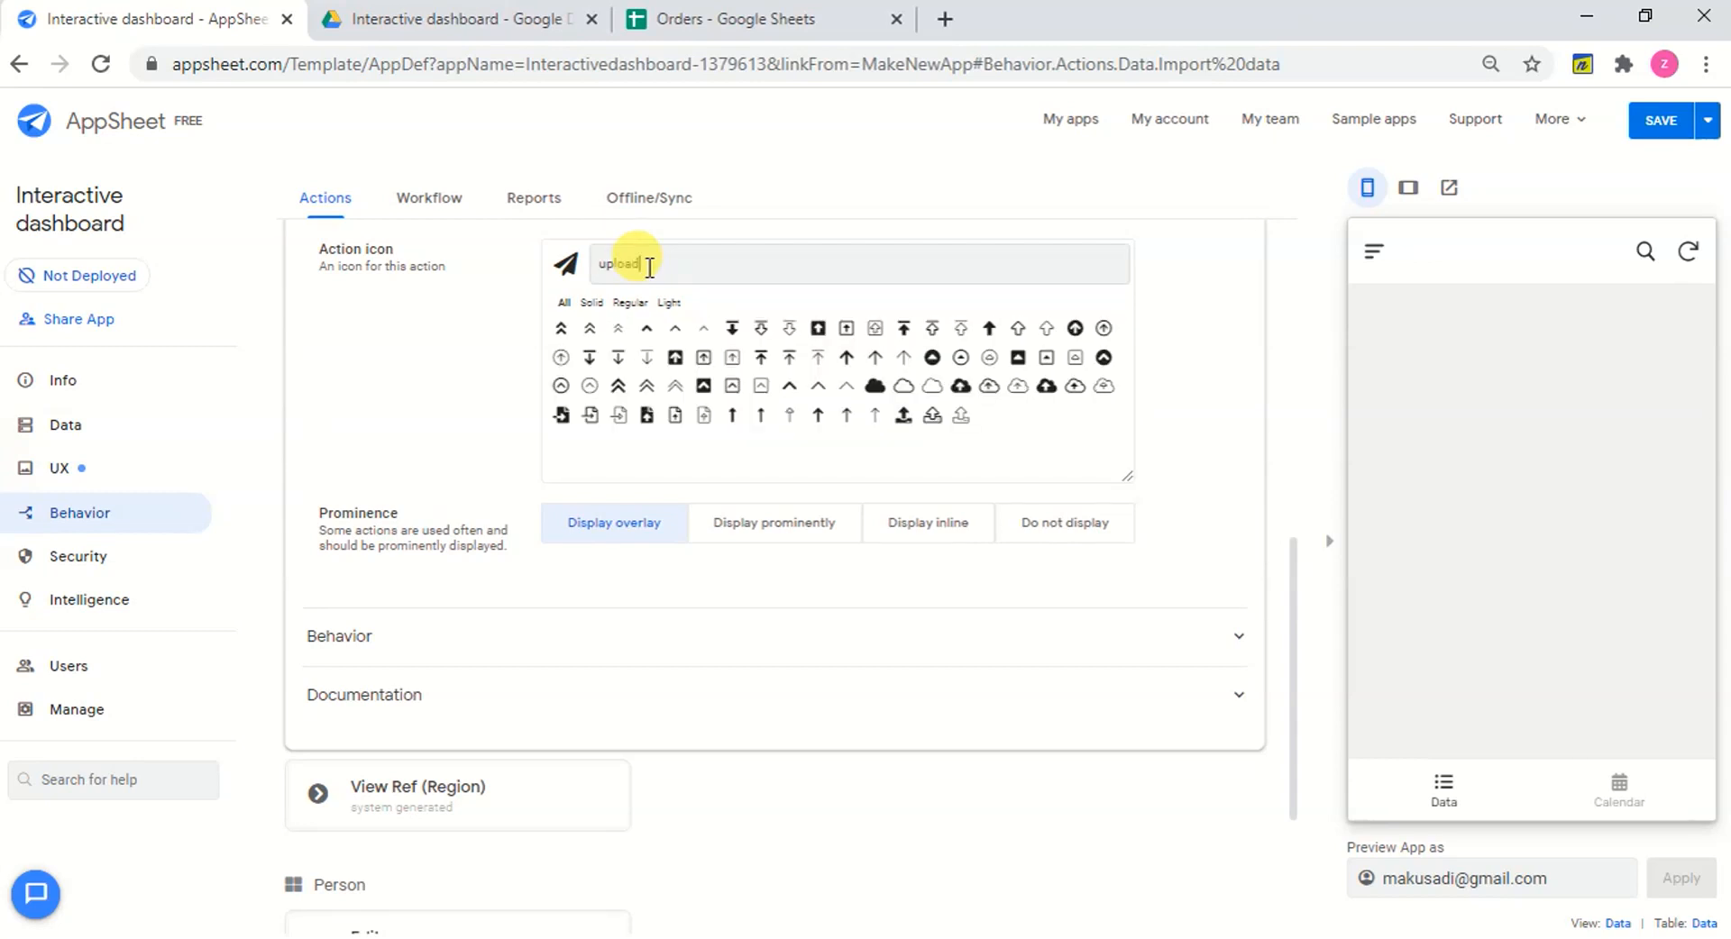
click(847, 359)
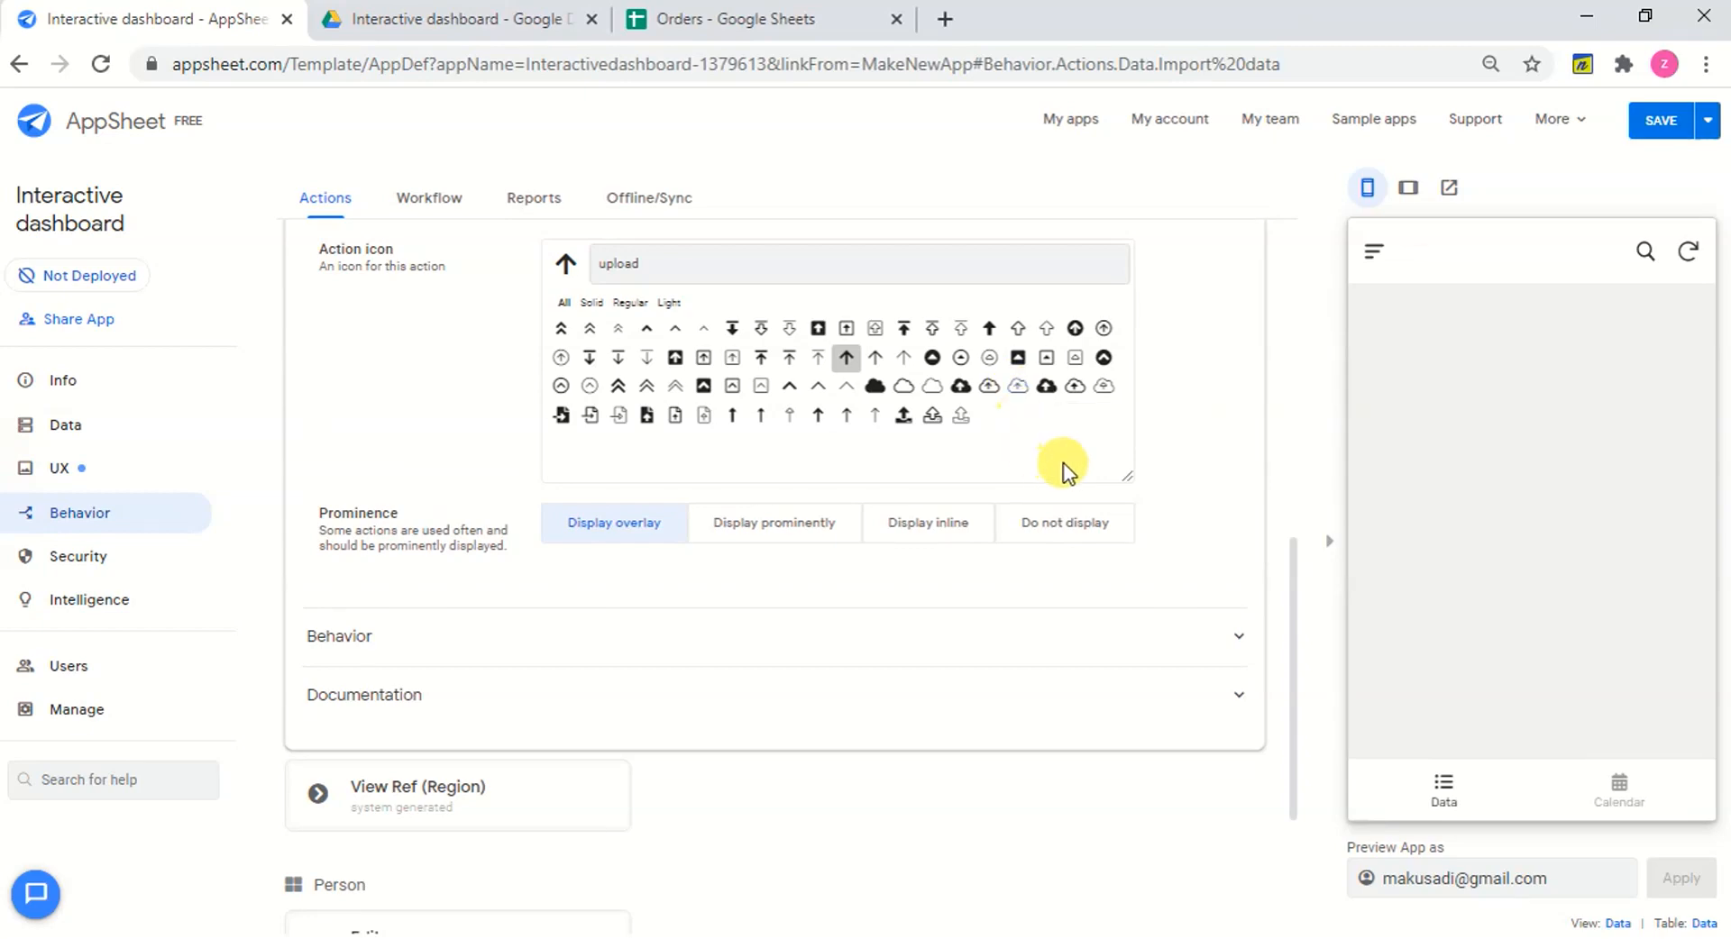
scroll(1063, 463, up, 3)
scroll(1063, 463, up, 5)
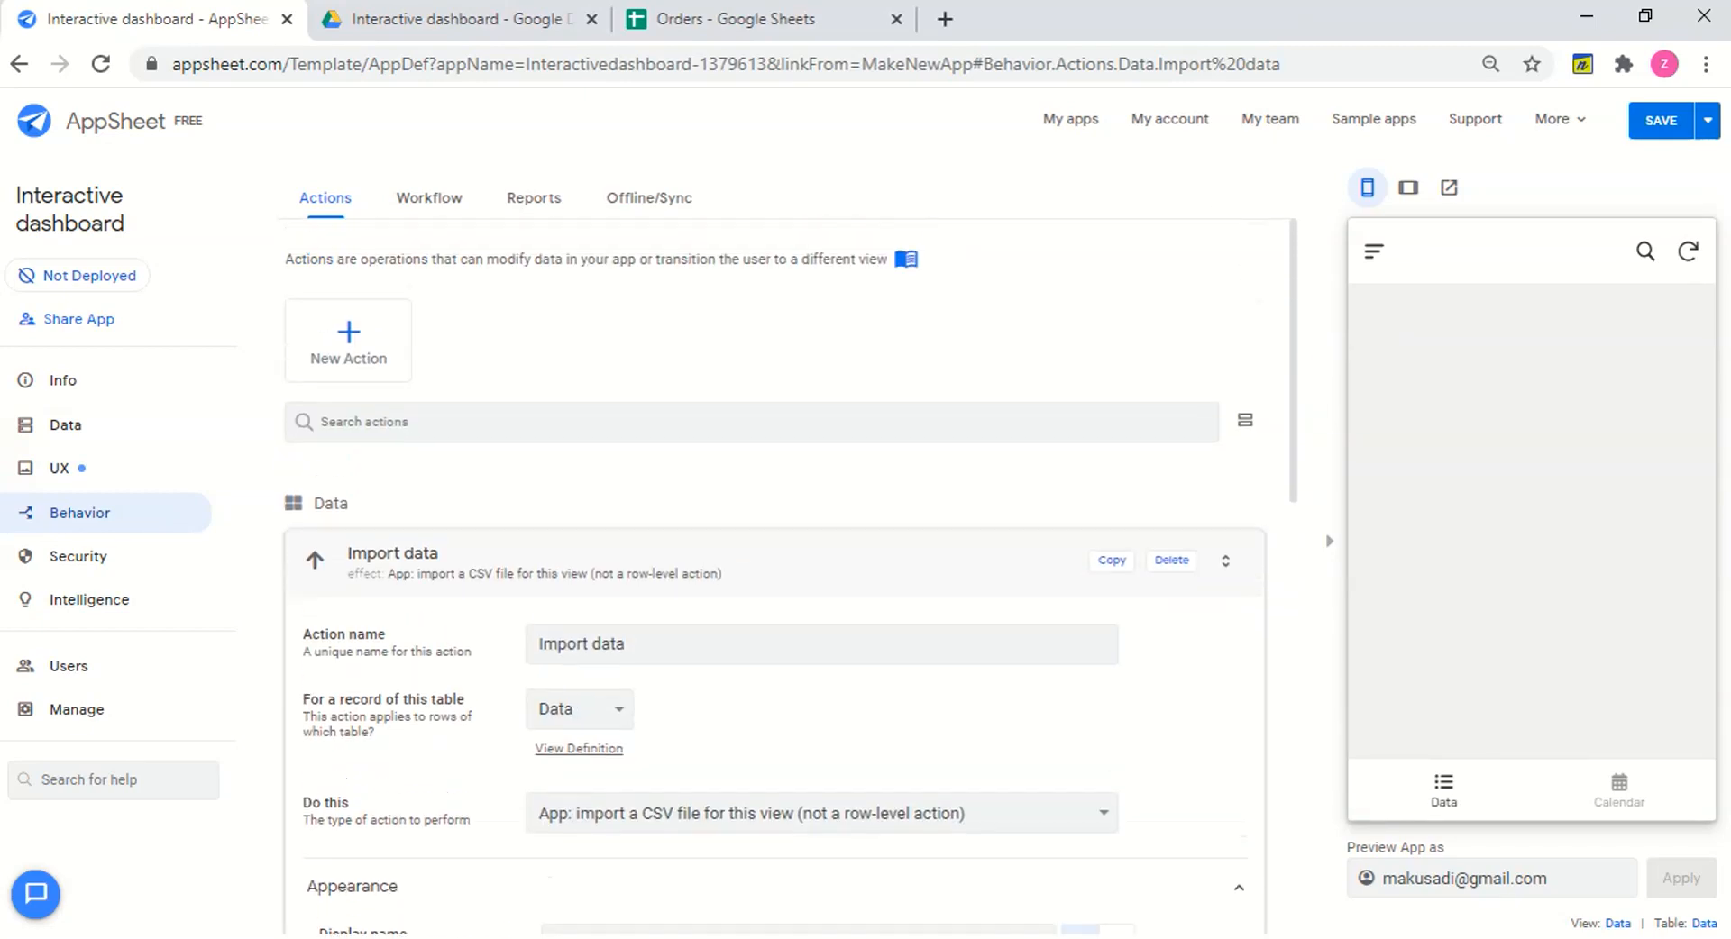
click(534, 568)
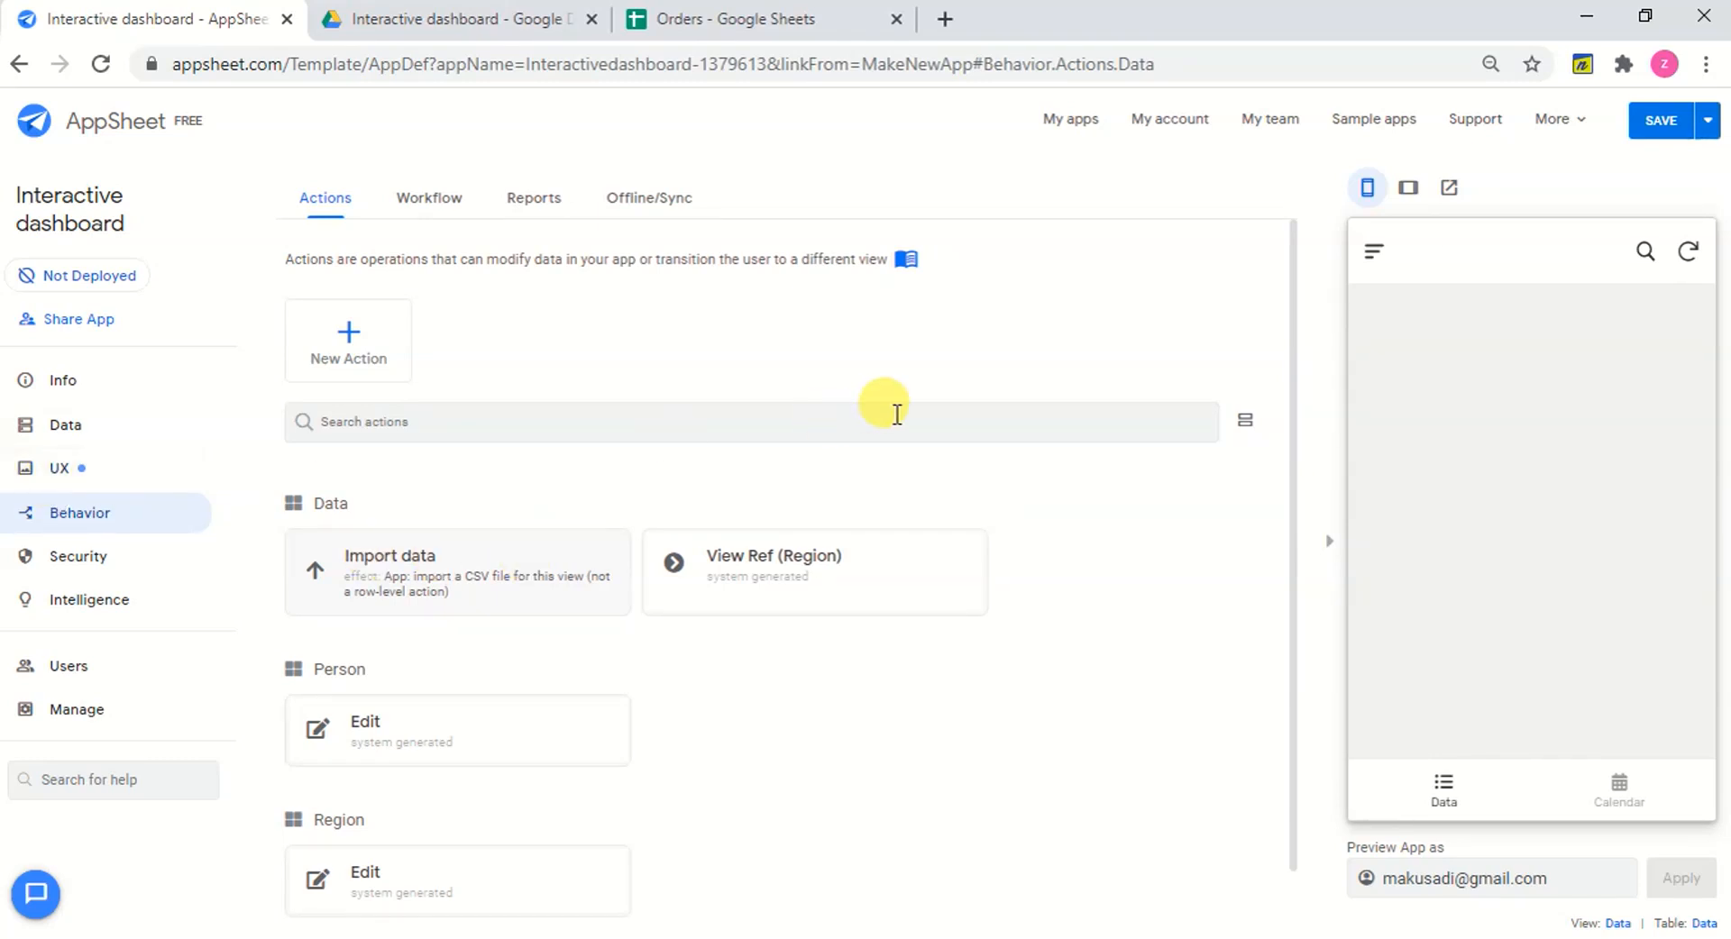
Review the Data table's full column list, including the reference settings of its Region column.
click(98, 435)
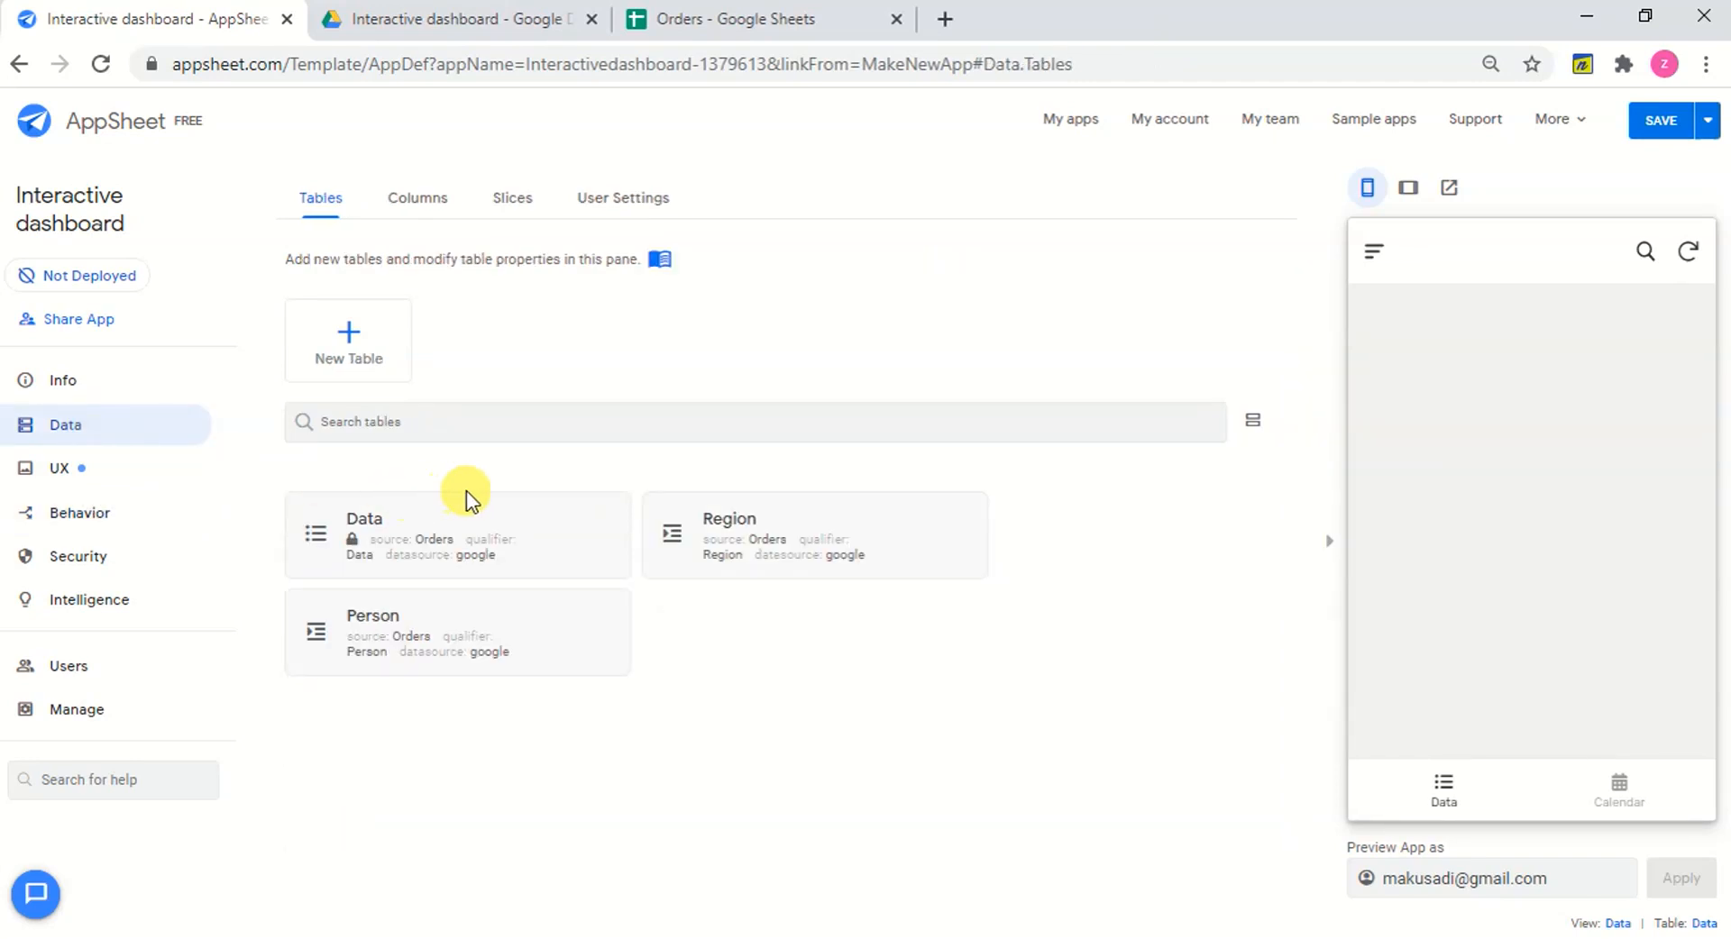
click(472, 537)
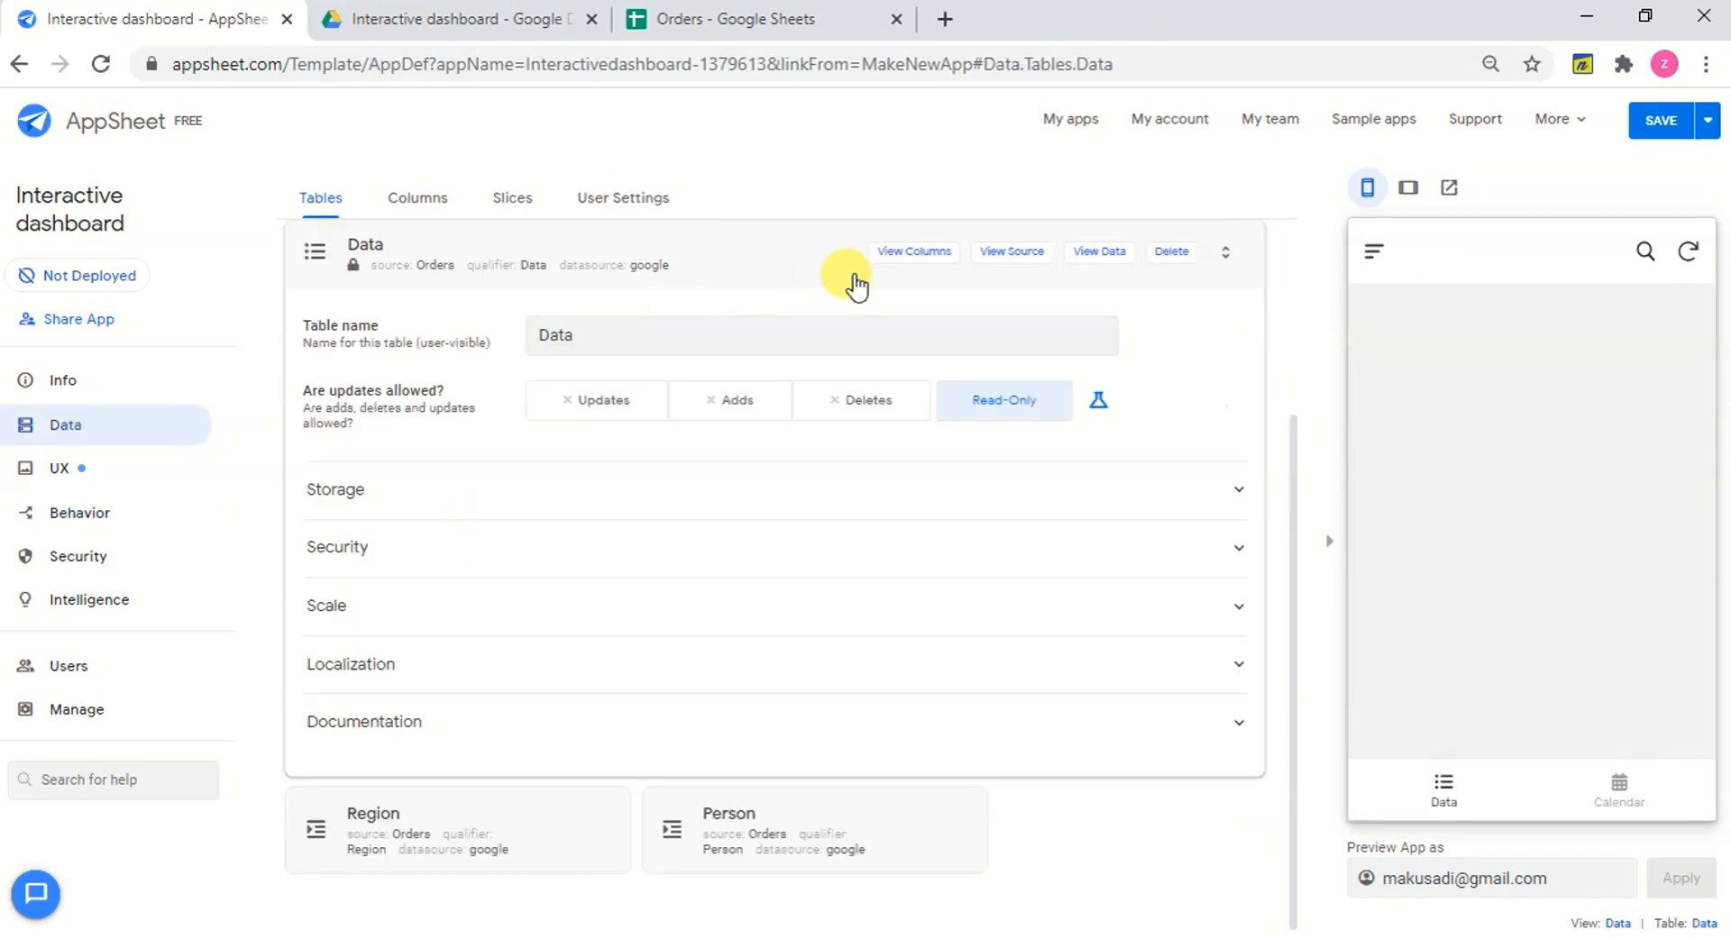
click(906, 253)
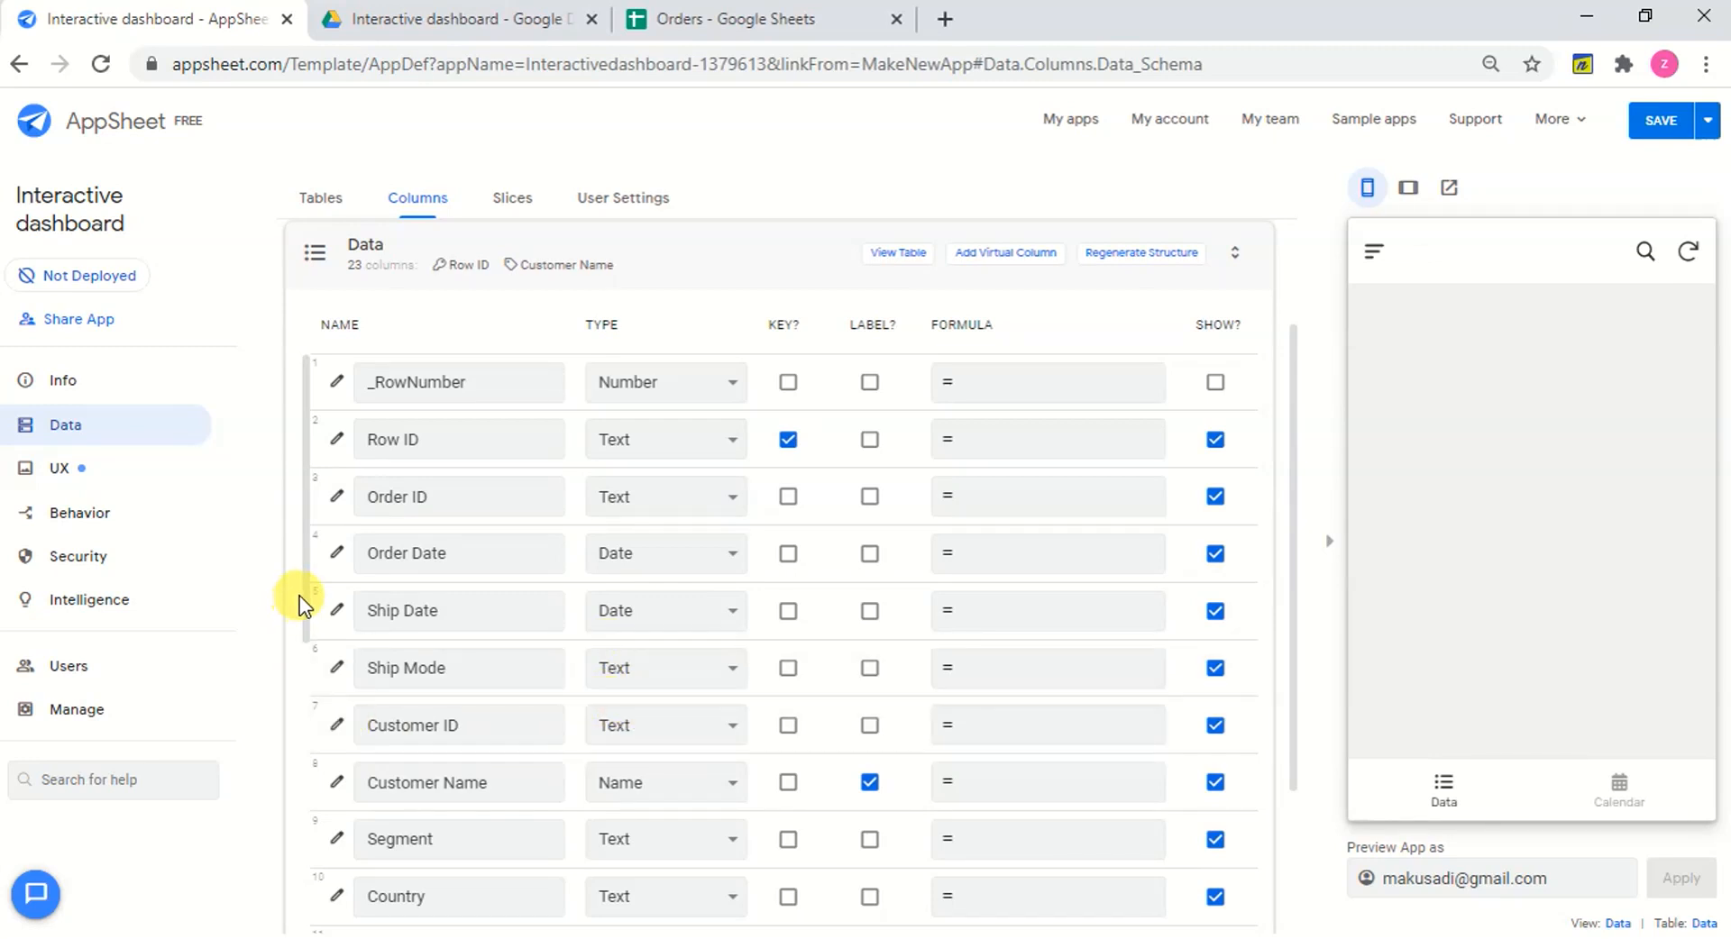
drag(306, 608, 309, 772)
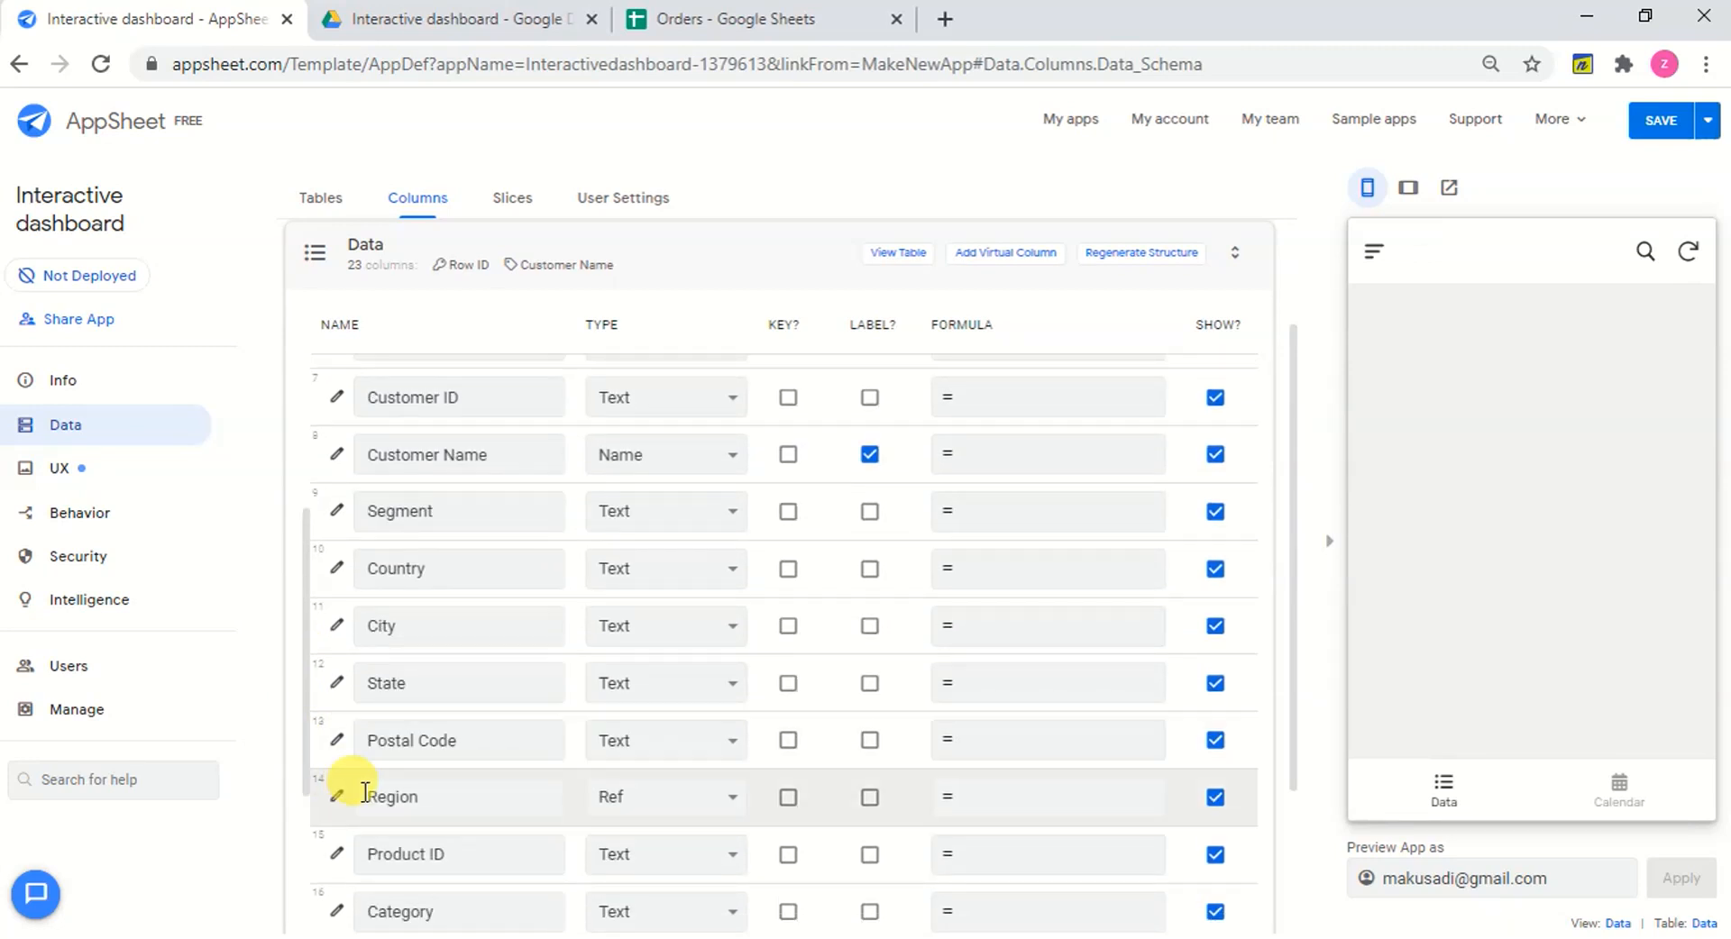
click(337, 799)
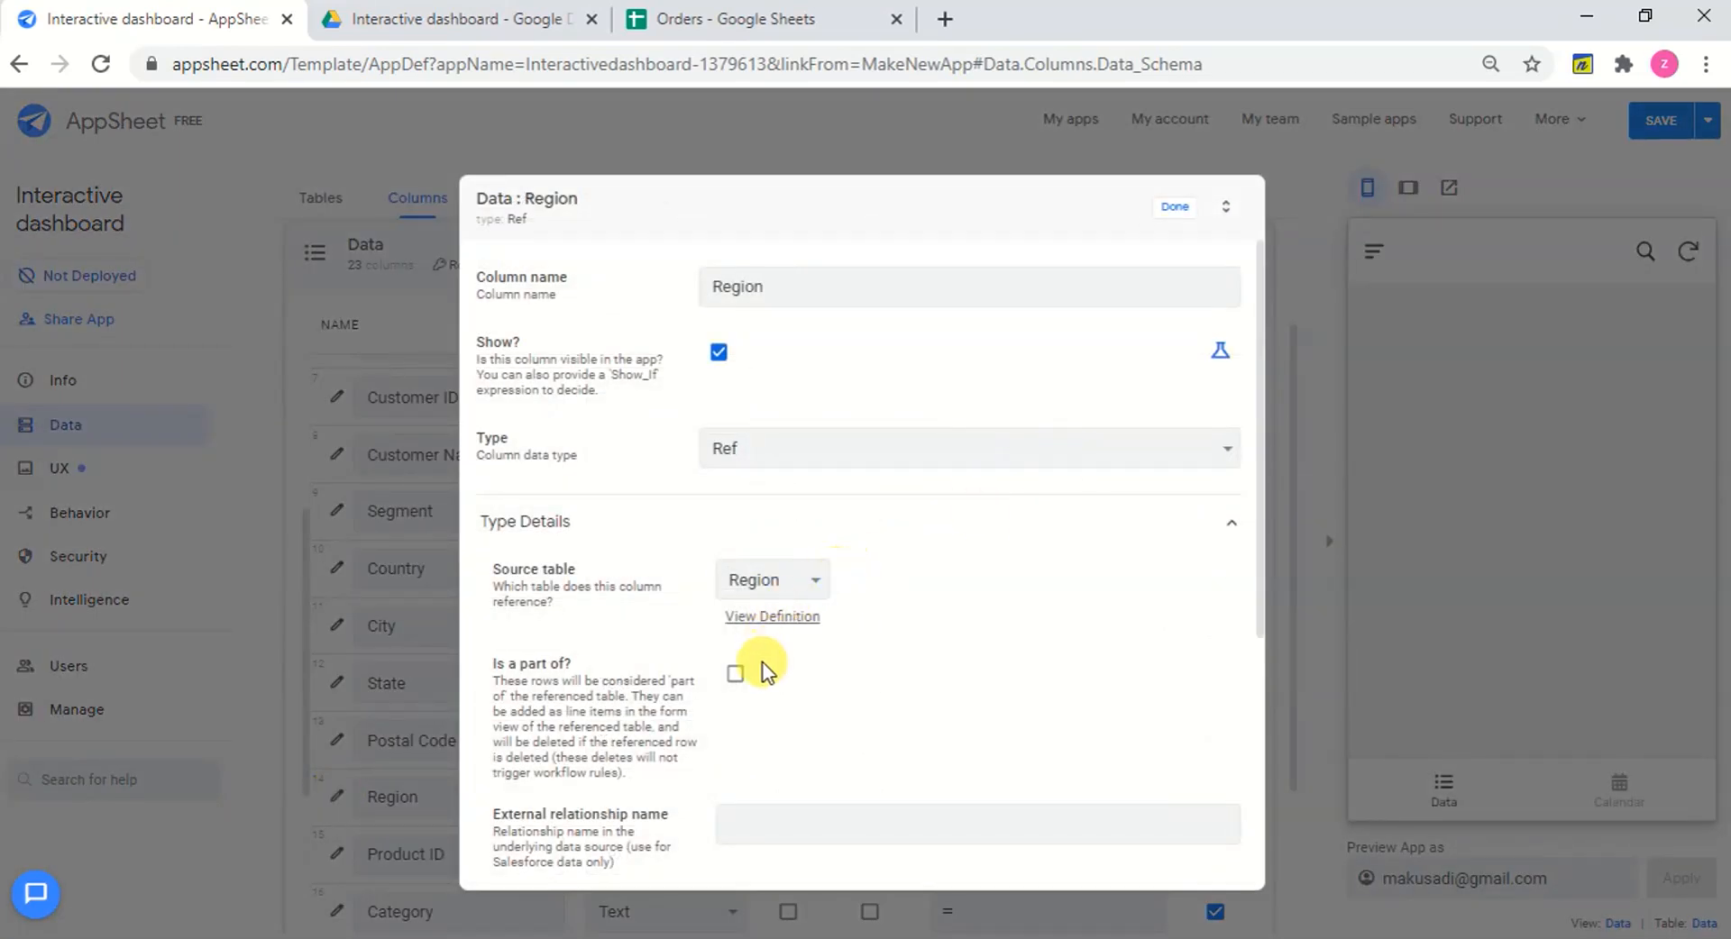
click(1174, 207)
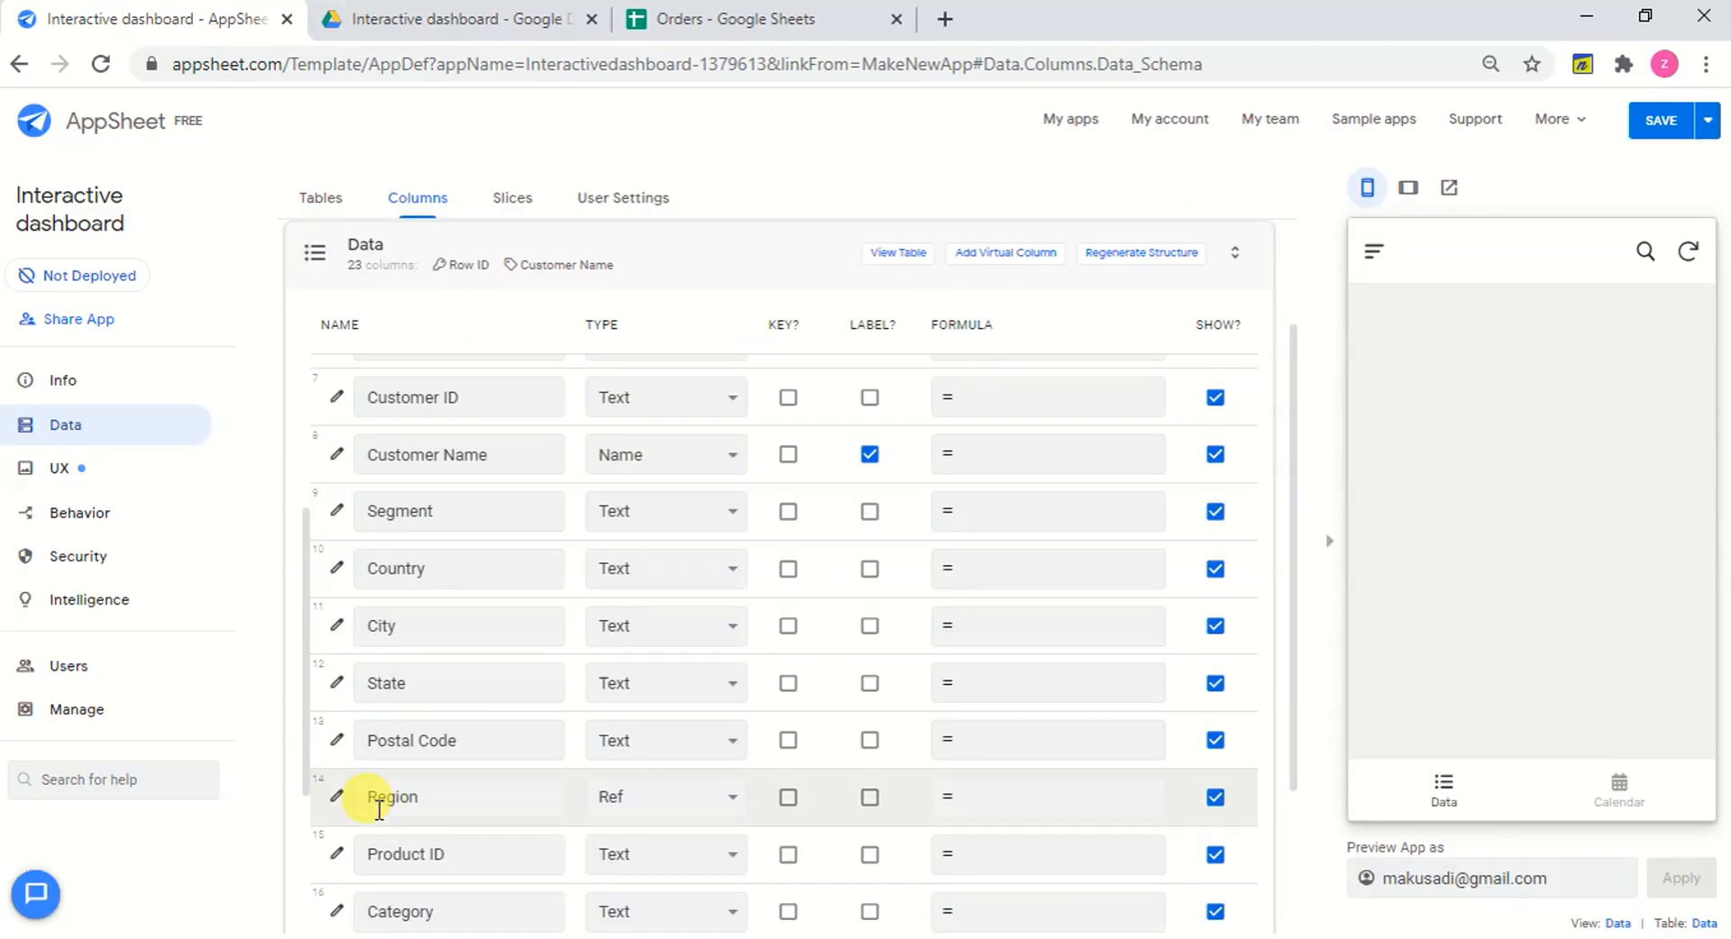
scroll(306, 848, down, 2)
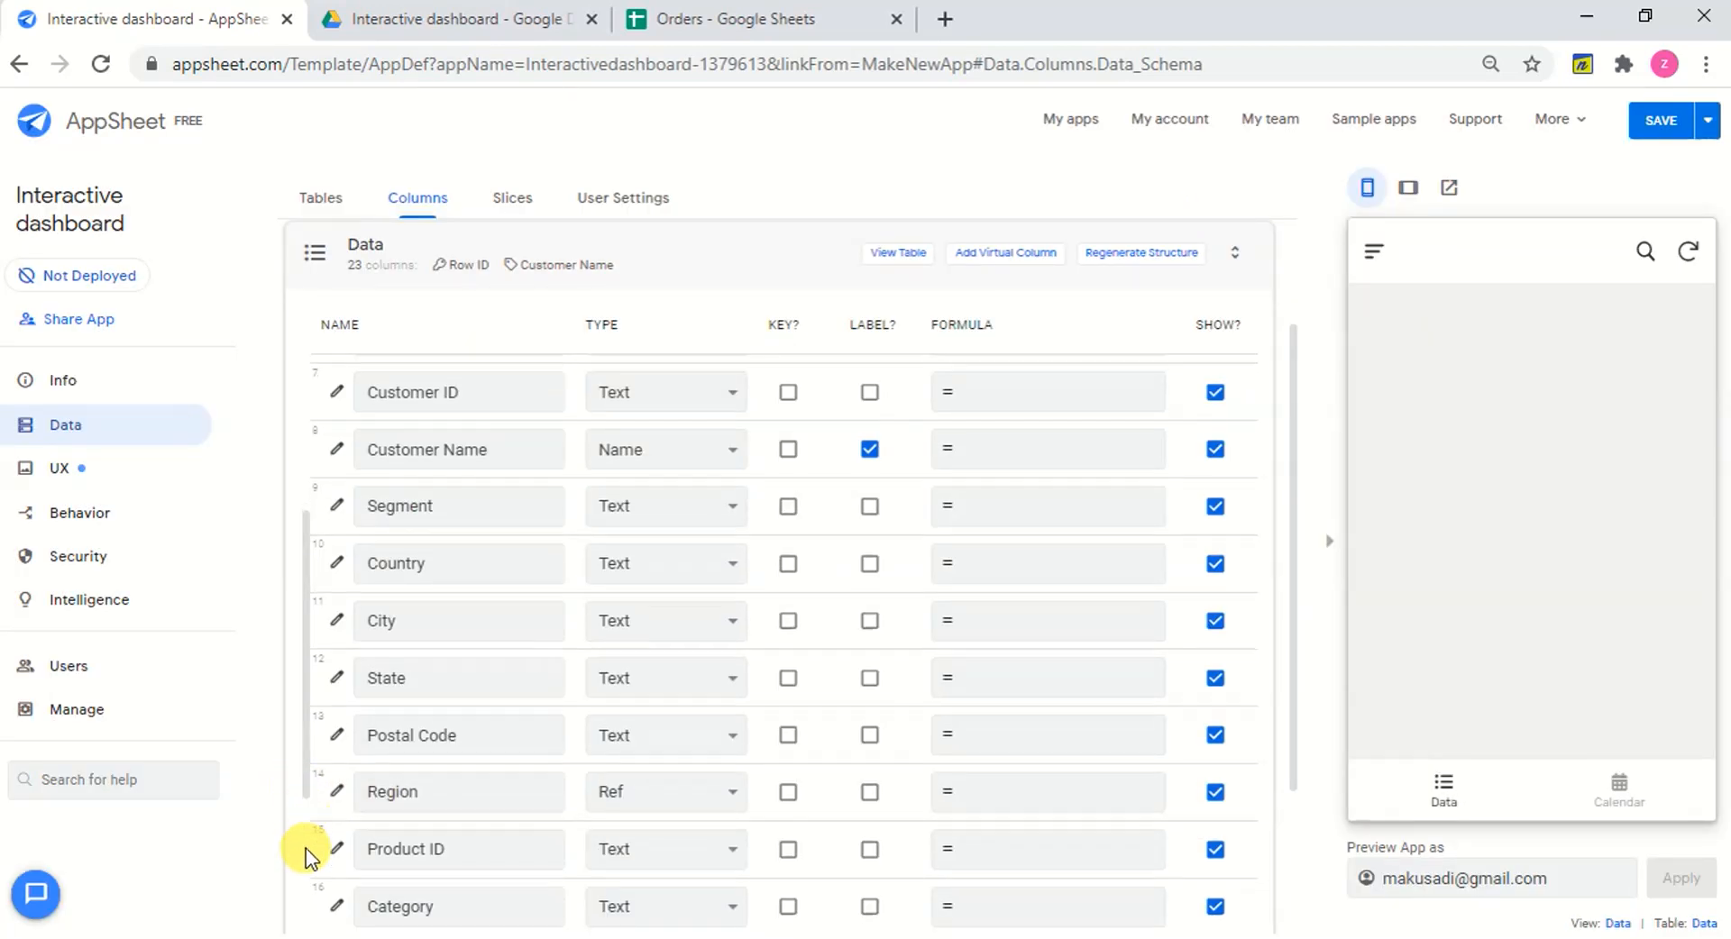
scroll(310, 912, down, 3)
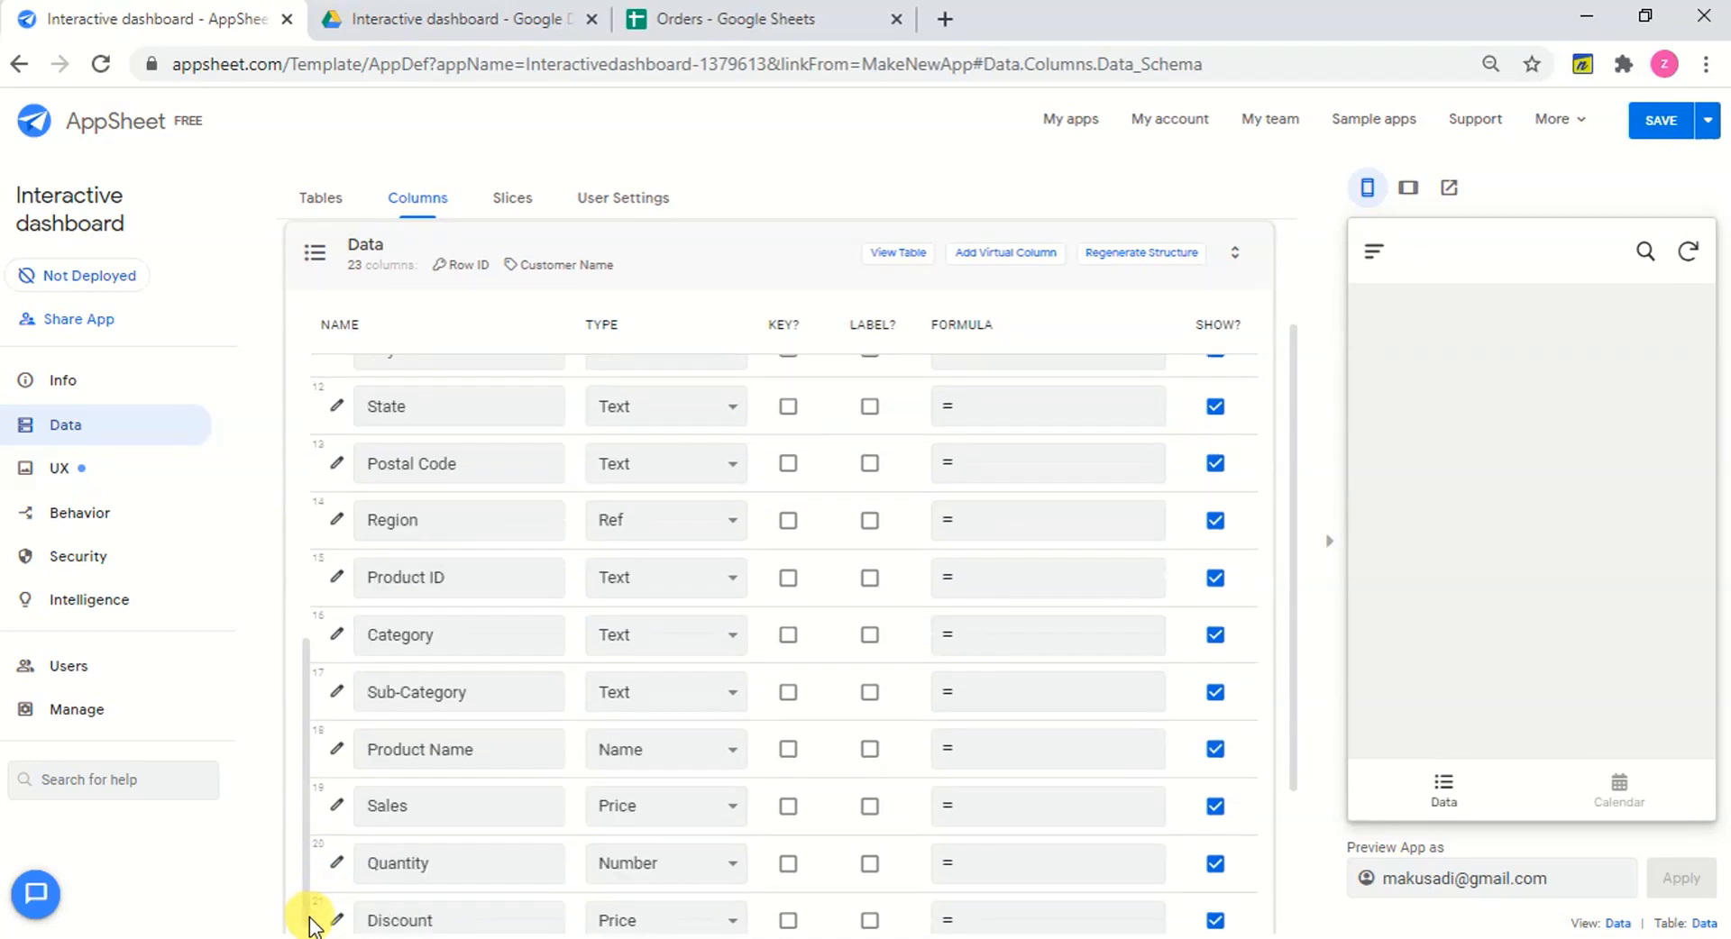
scroll(311, 929, down, 1)
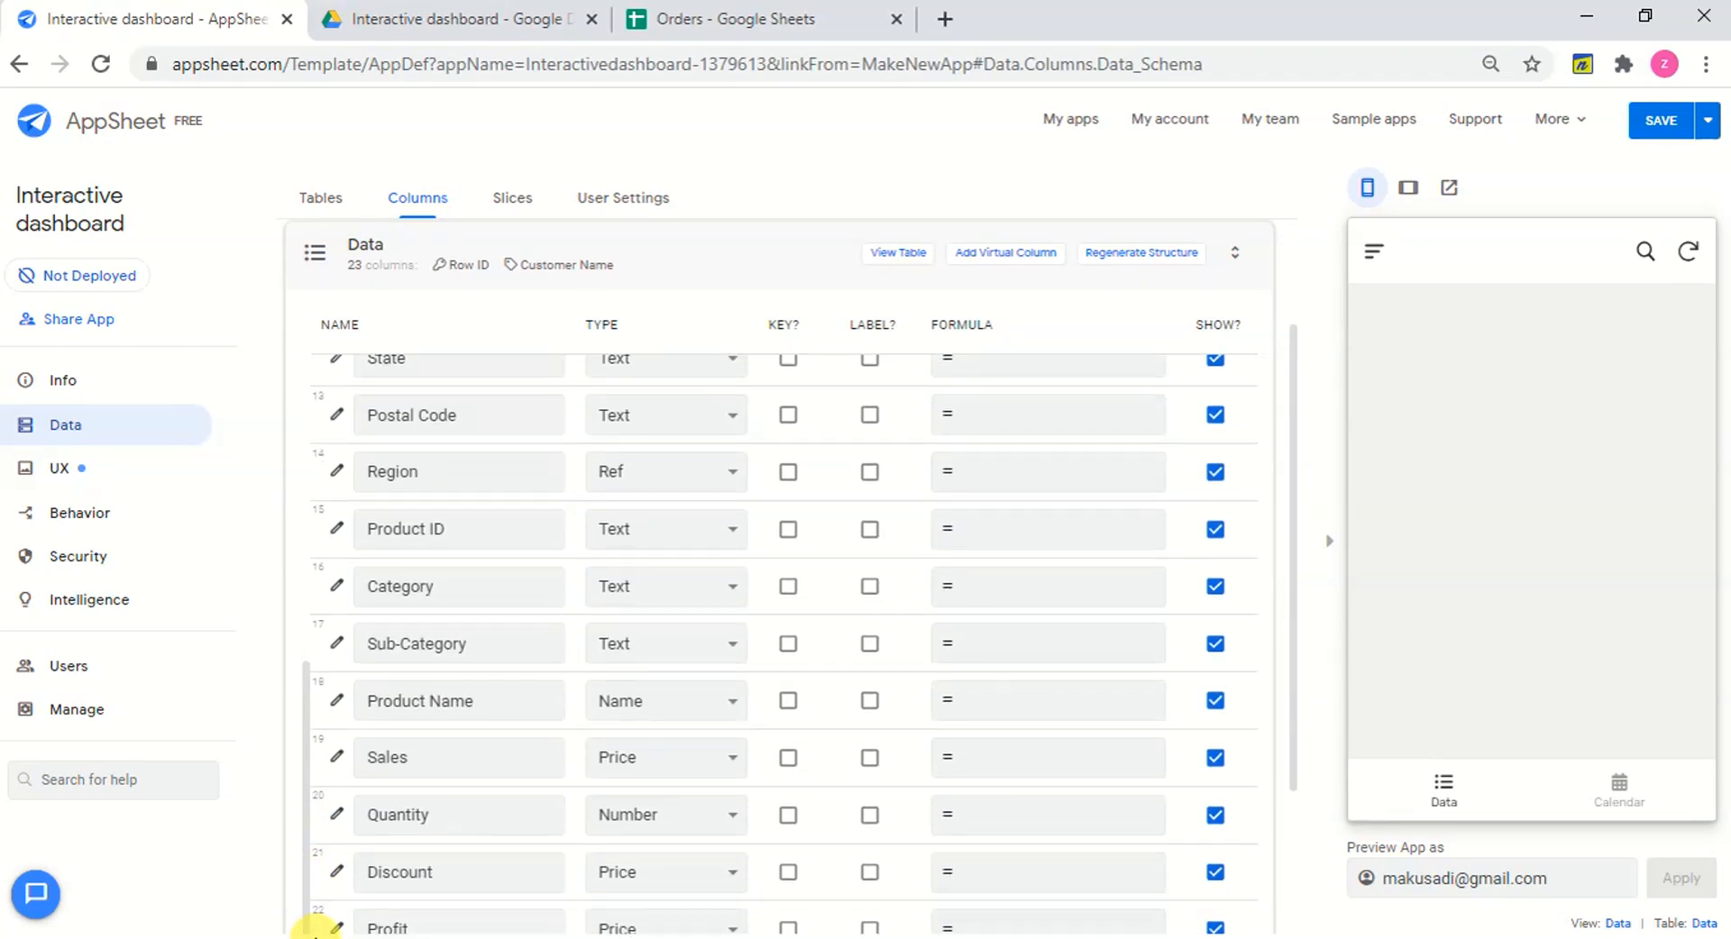
scroll(321, 600, up, 1)
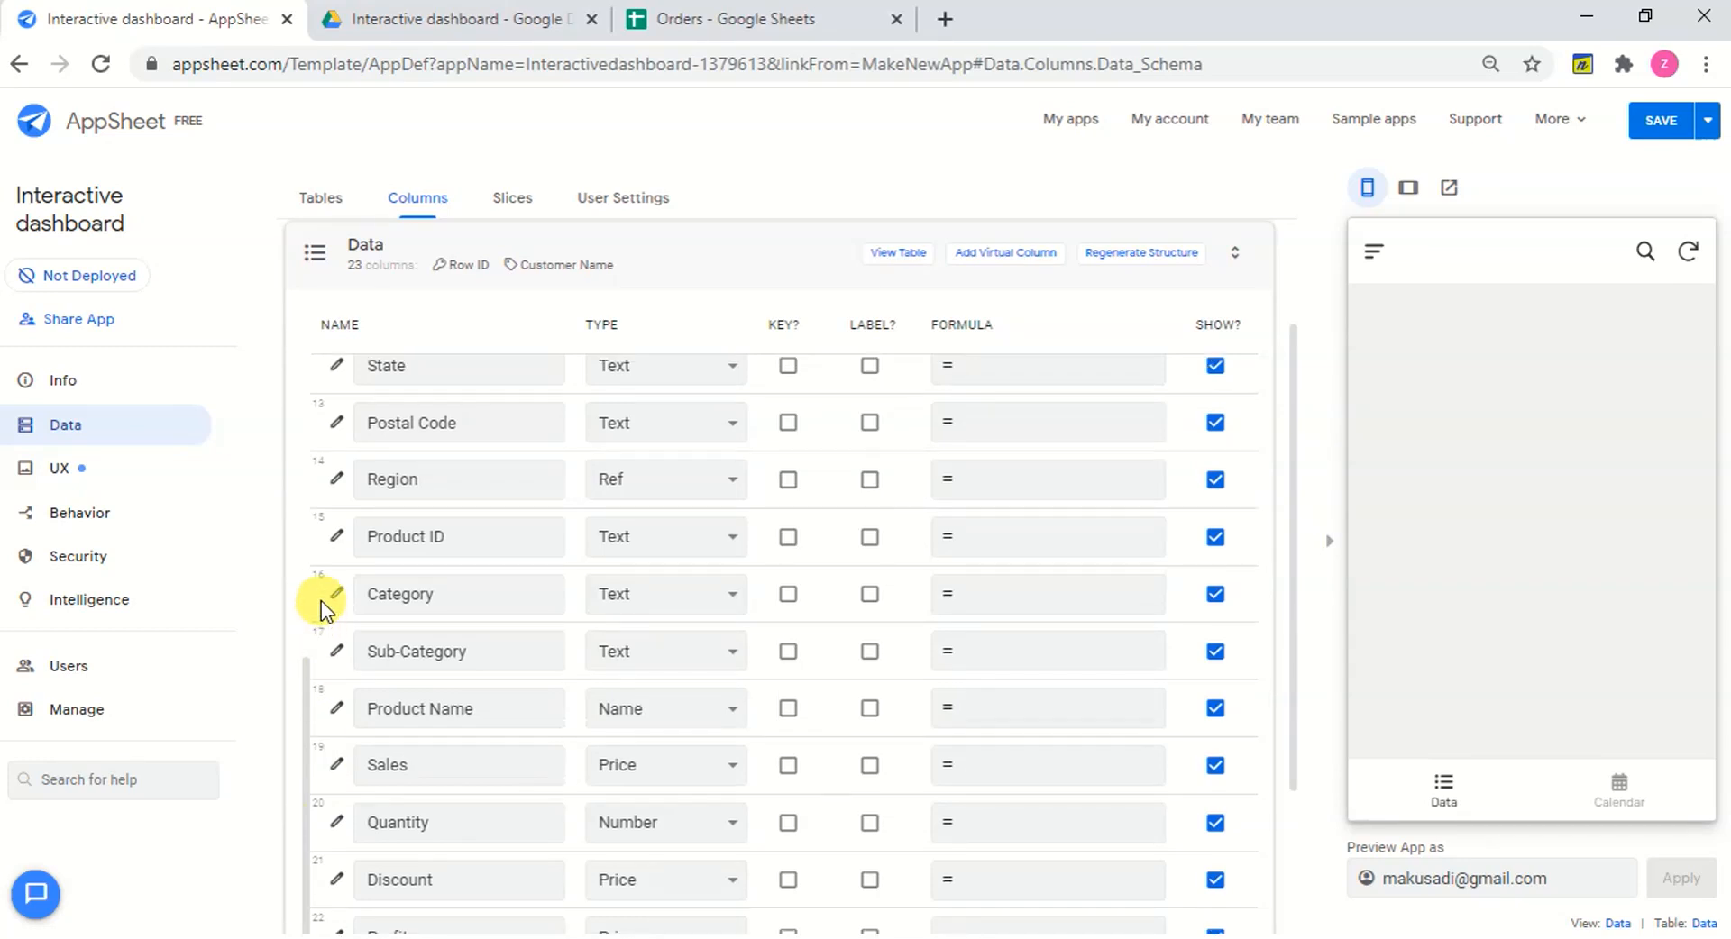
scroll(316, 487, up, 10)
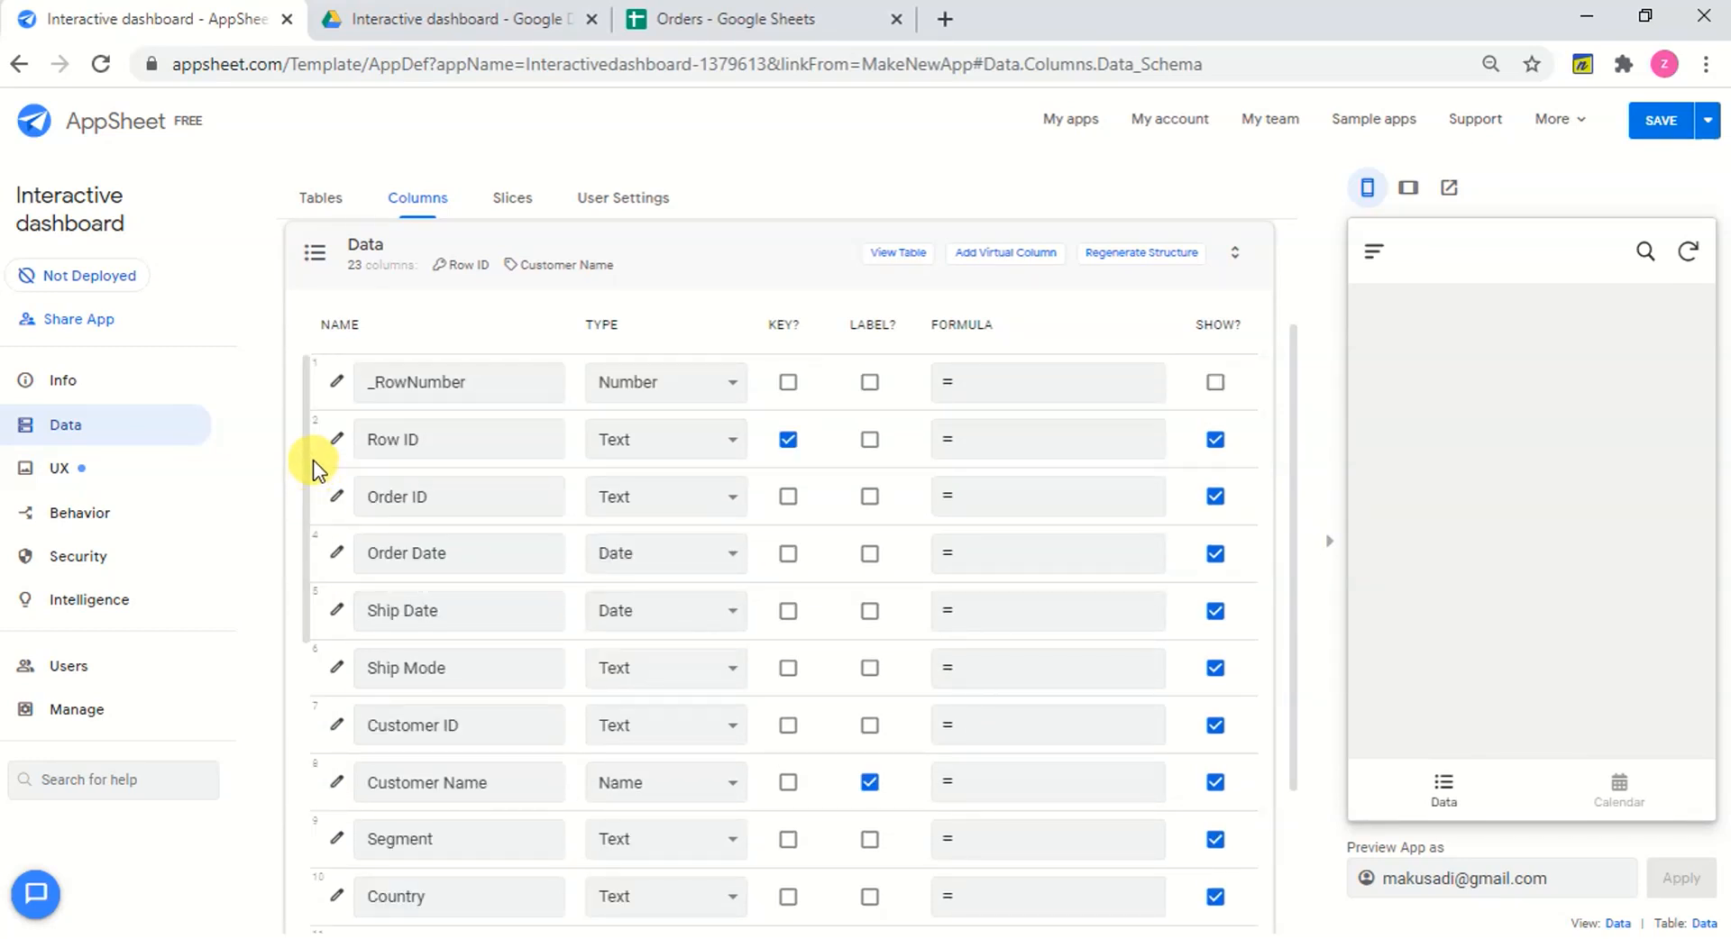
Switch to the Orders spreadsheet in Google Sheets and go through all column headers of the Data worksheet.
click(700, 30)
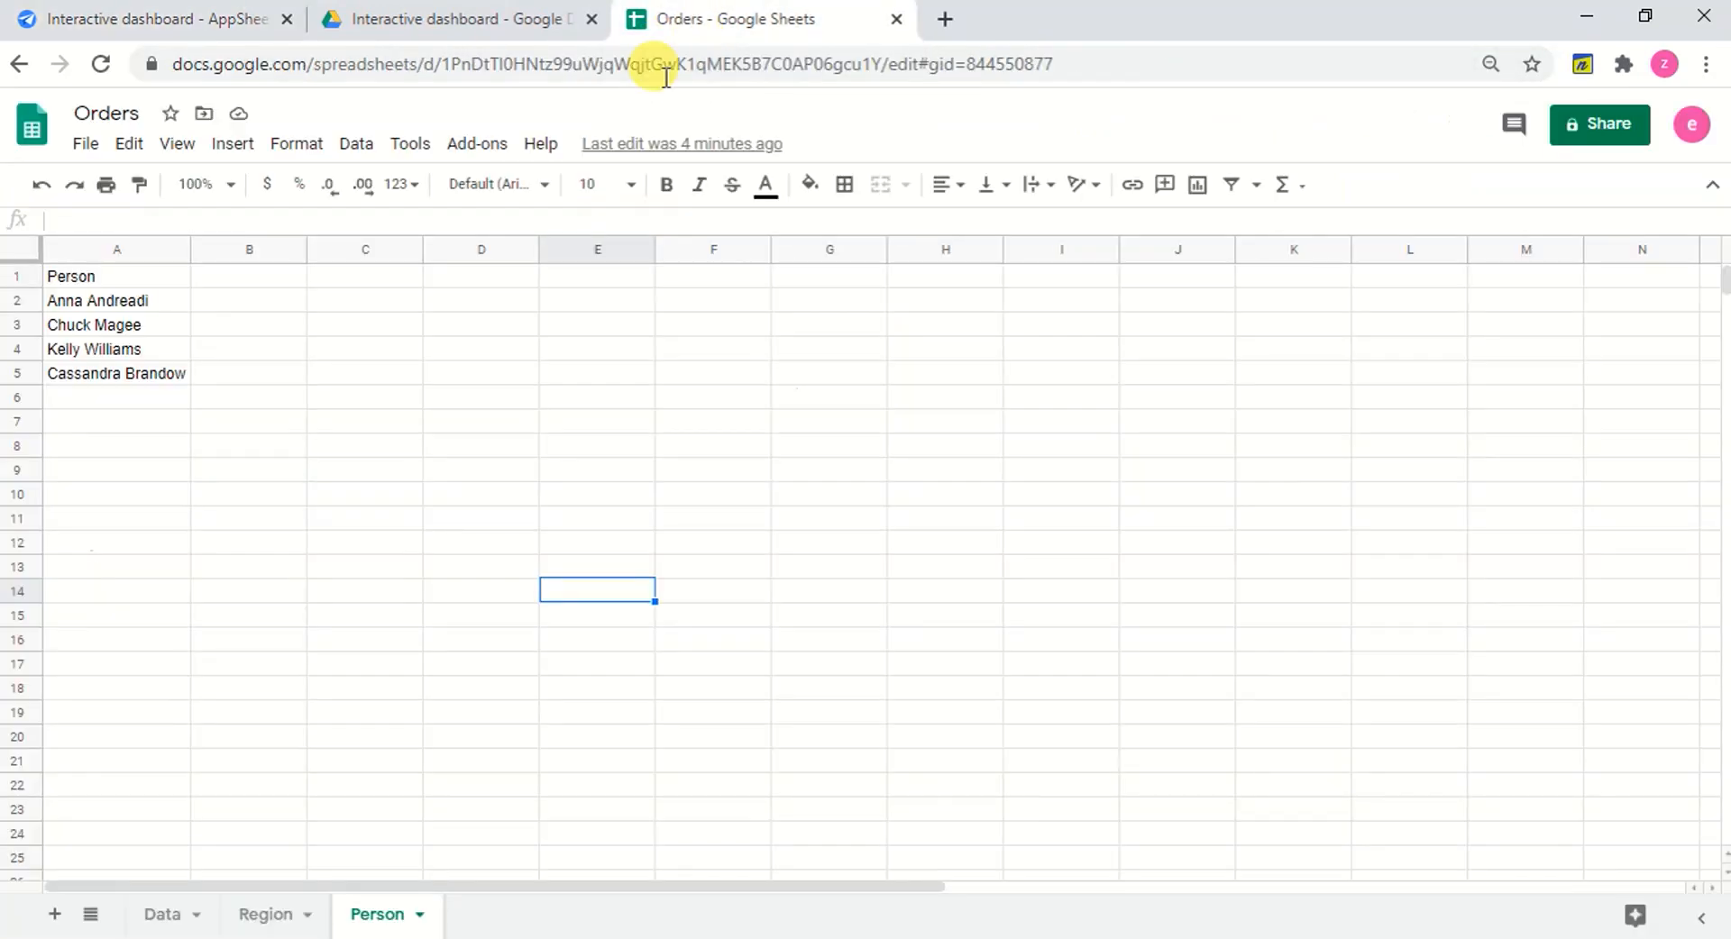
click(162, 916)
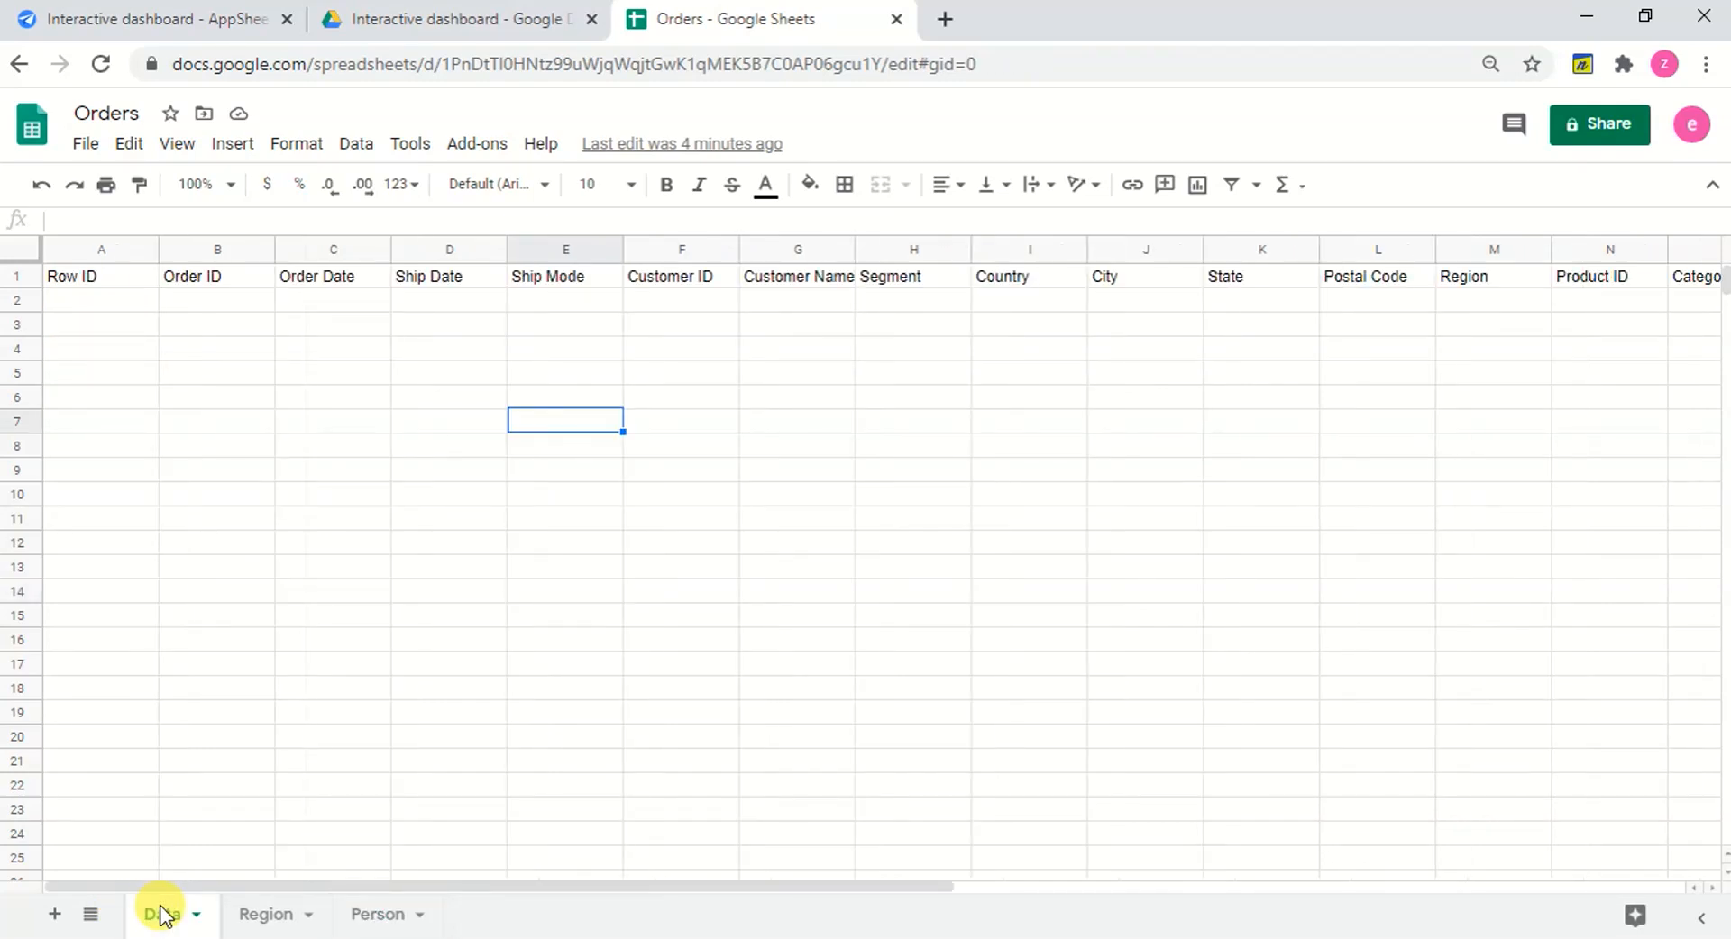
click(580, 290)
key(Right)
key(Right)
key(Right)
key(Right)
key(Right)
key(Right)
key(Right)
key(Right)
key(Right)
key(Right)
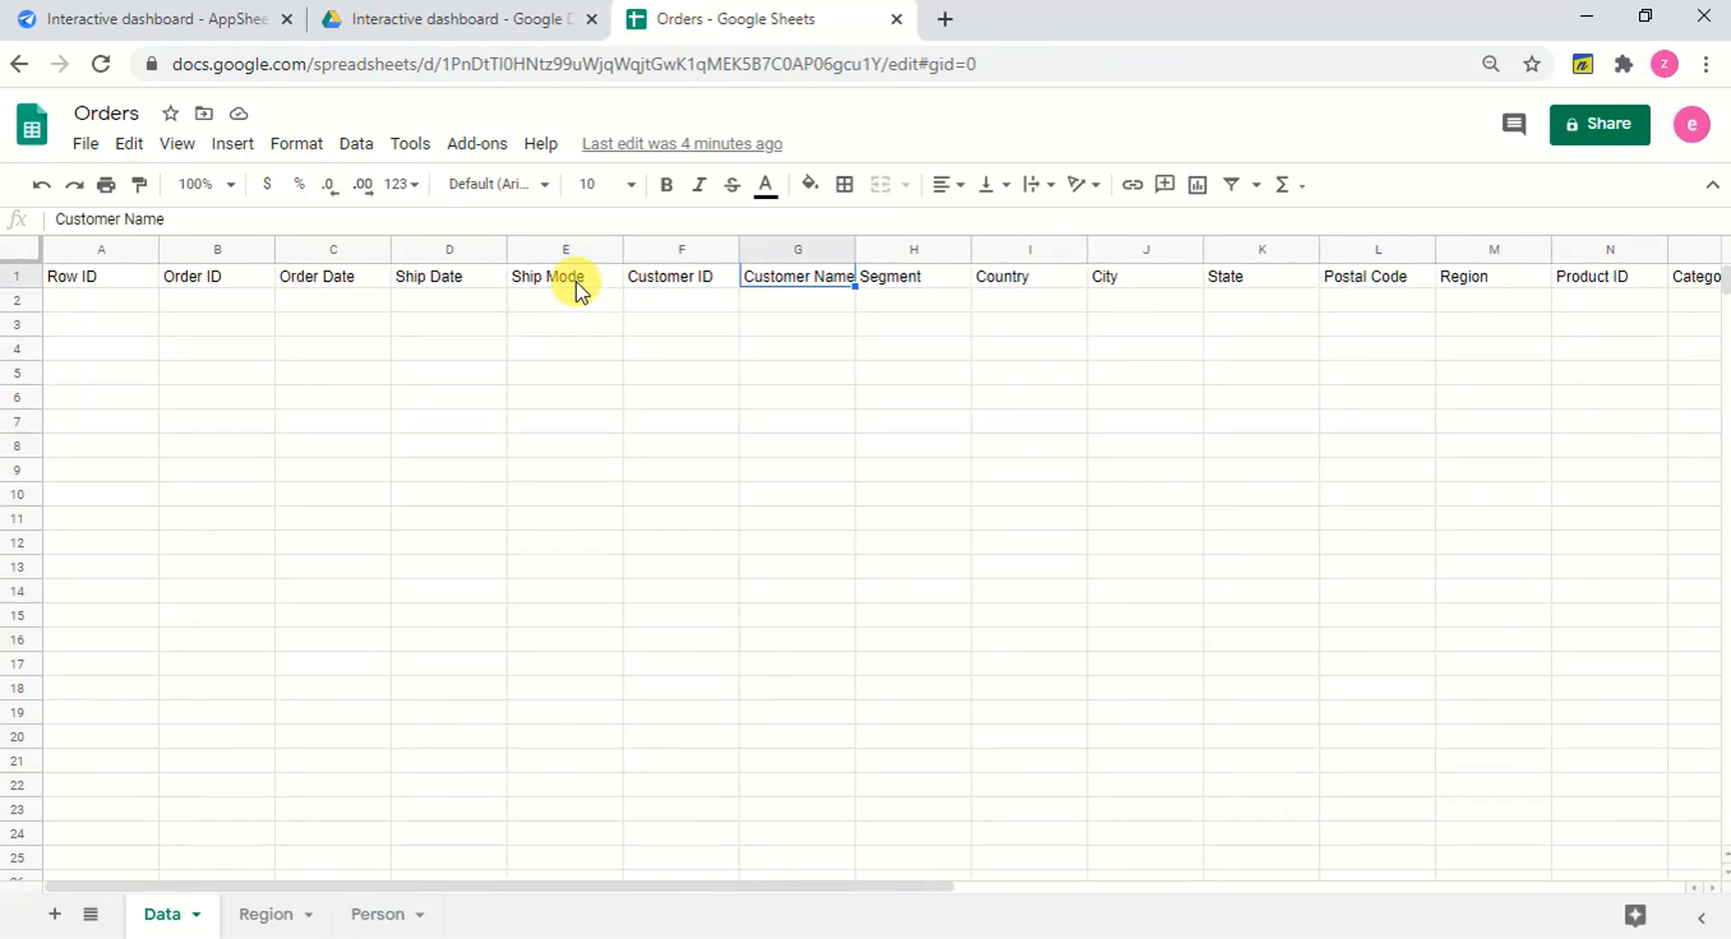
key(Right)
key(Right)
key(Right)
key(Right)
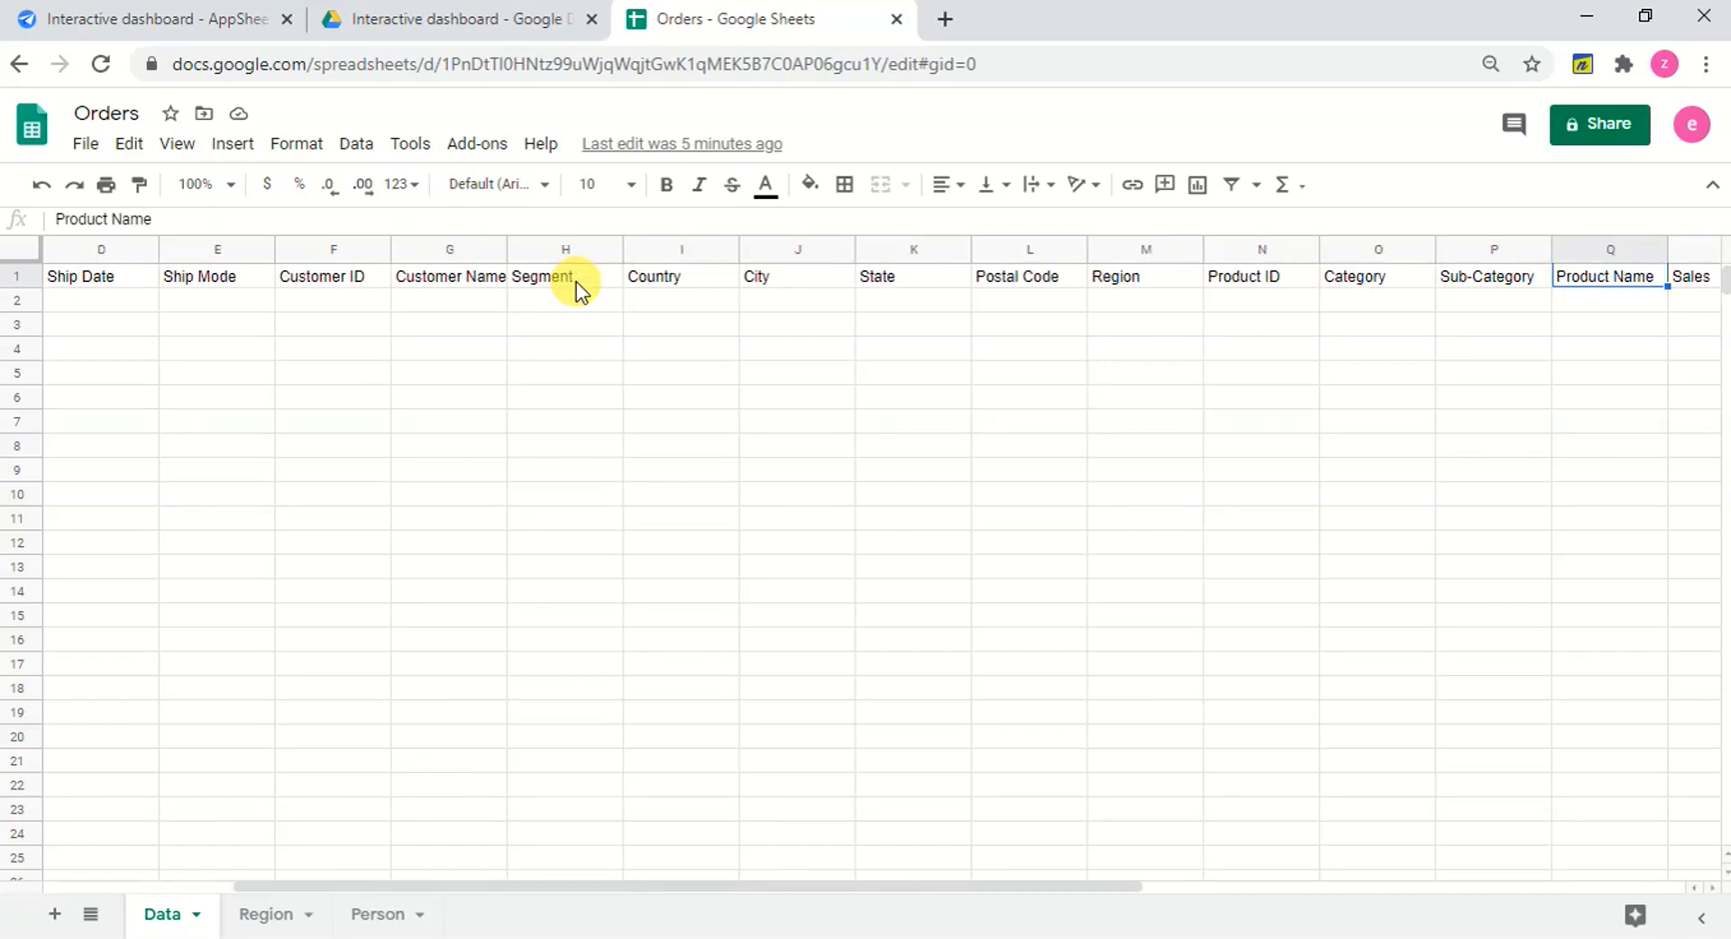
key(Right)
key(Right)
key(Right)
key(Right)
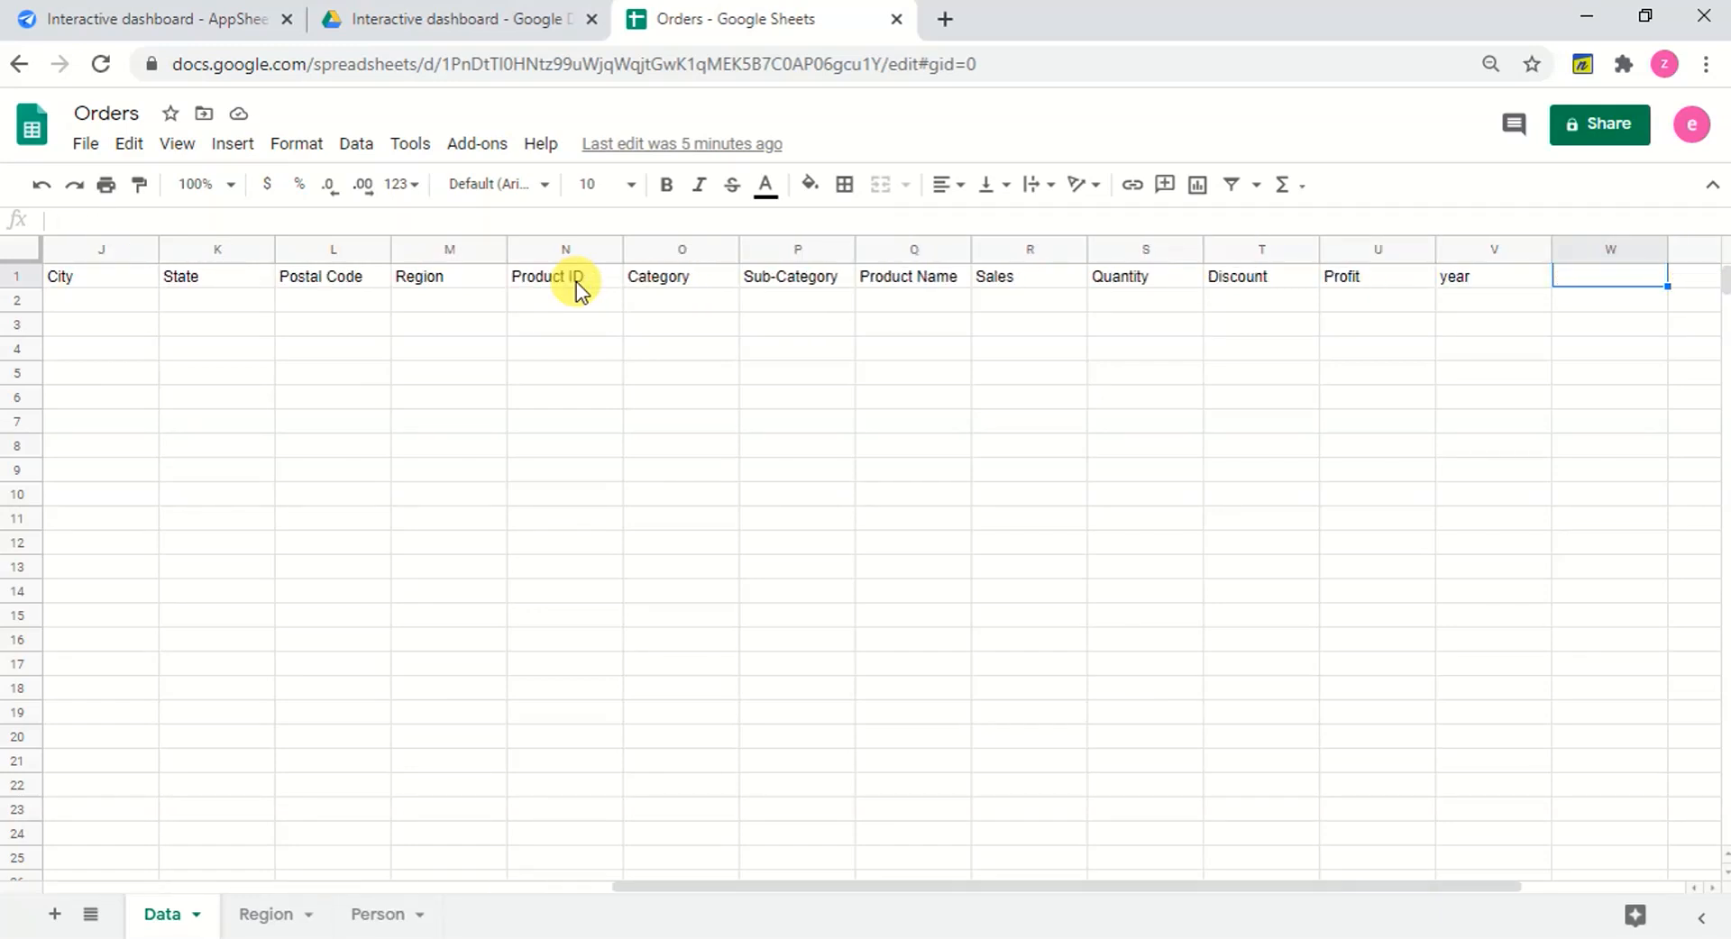
Go back through the Data worksheet's column headers to Row ID and select the Customer Name header.
key(Left)
key(Left)
key(Left)
key(Left)
key(Left)
key(Left)
key(Left)
key(Left)
key(Left)
key(Left)
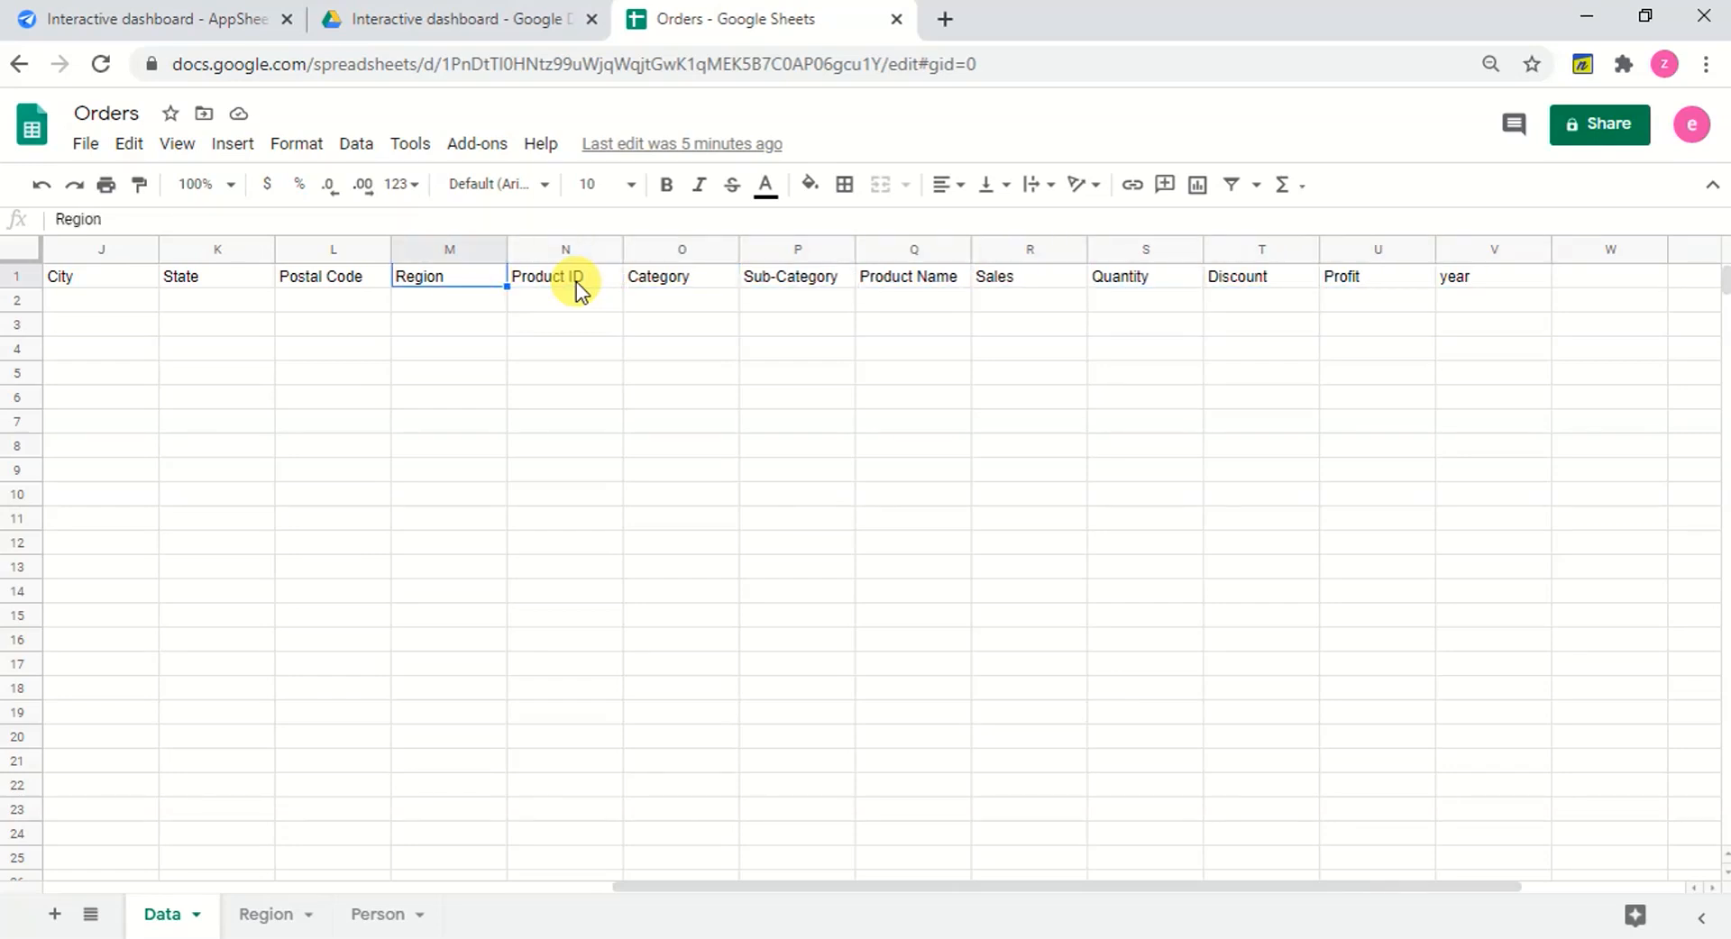
key(Left)
key(Left)
key(Left)
key(Left)
key(Left)
key(Left)
key(Left)
key(Left)
key(Left)
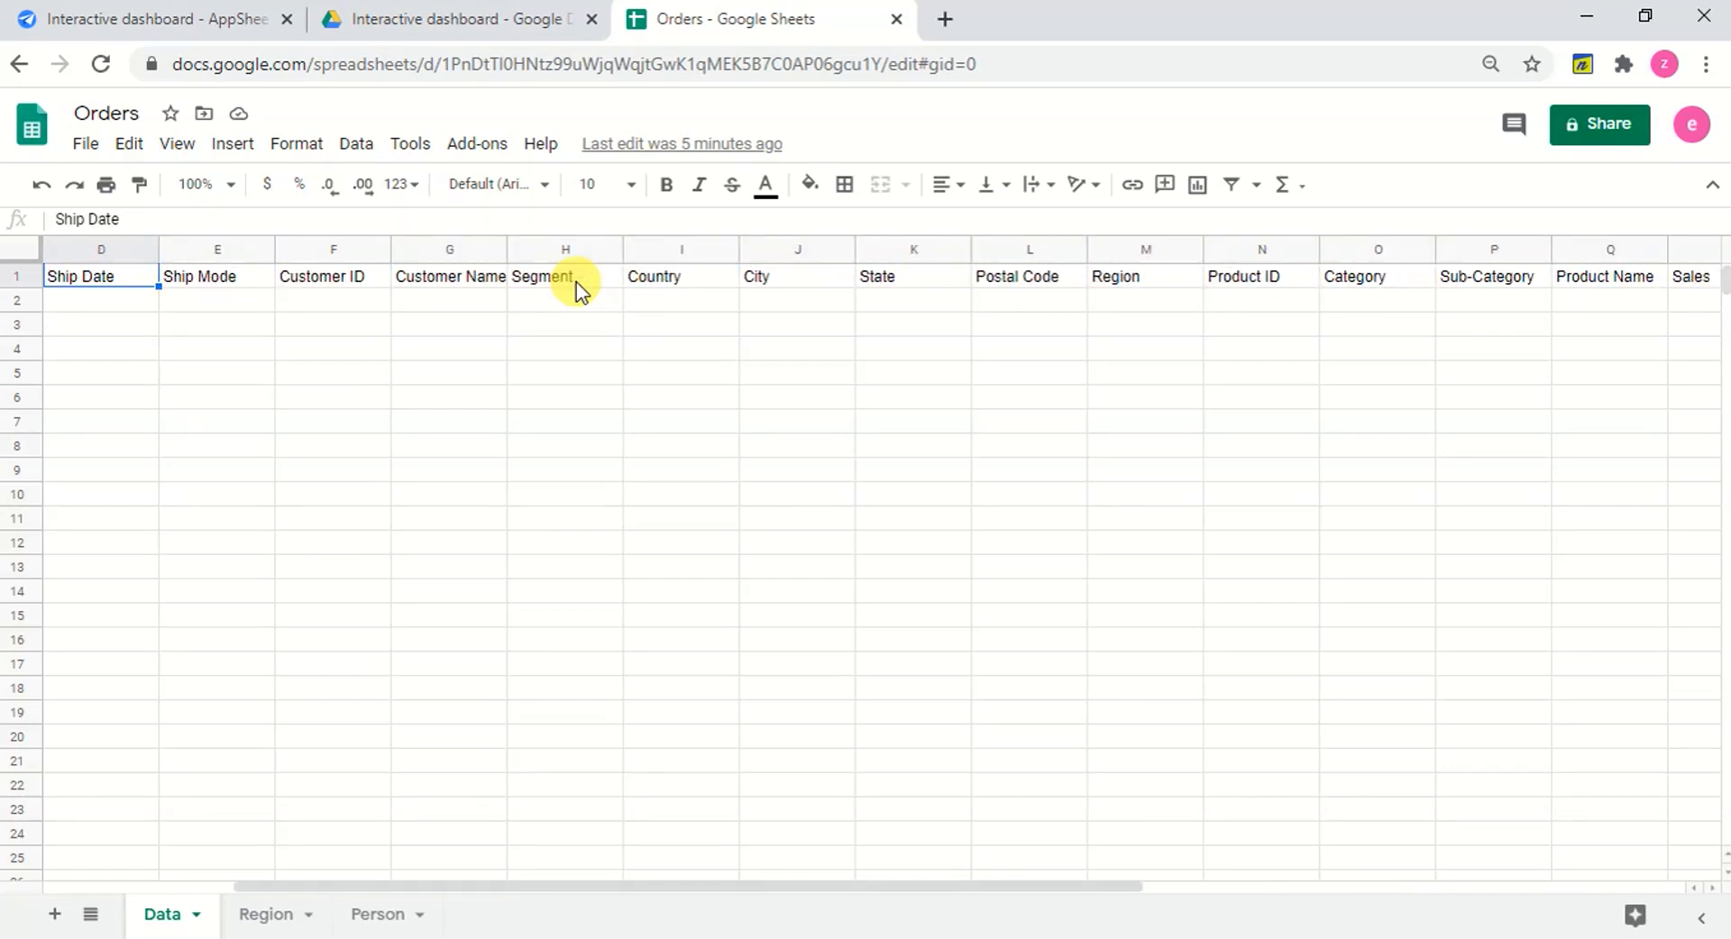
key(Left)
key(Left)
key(Left)
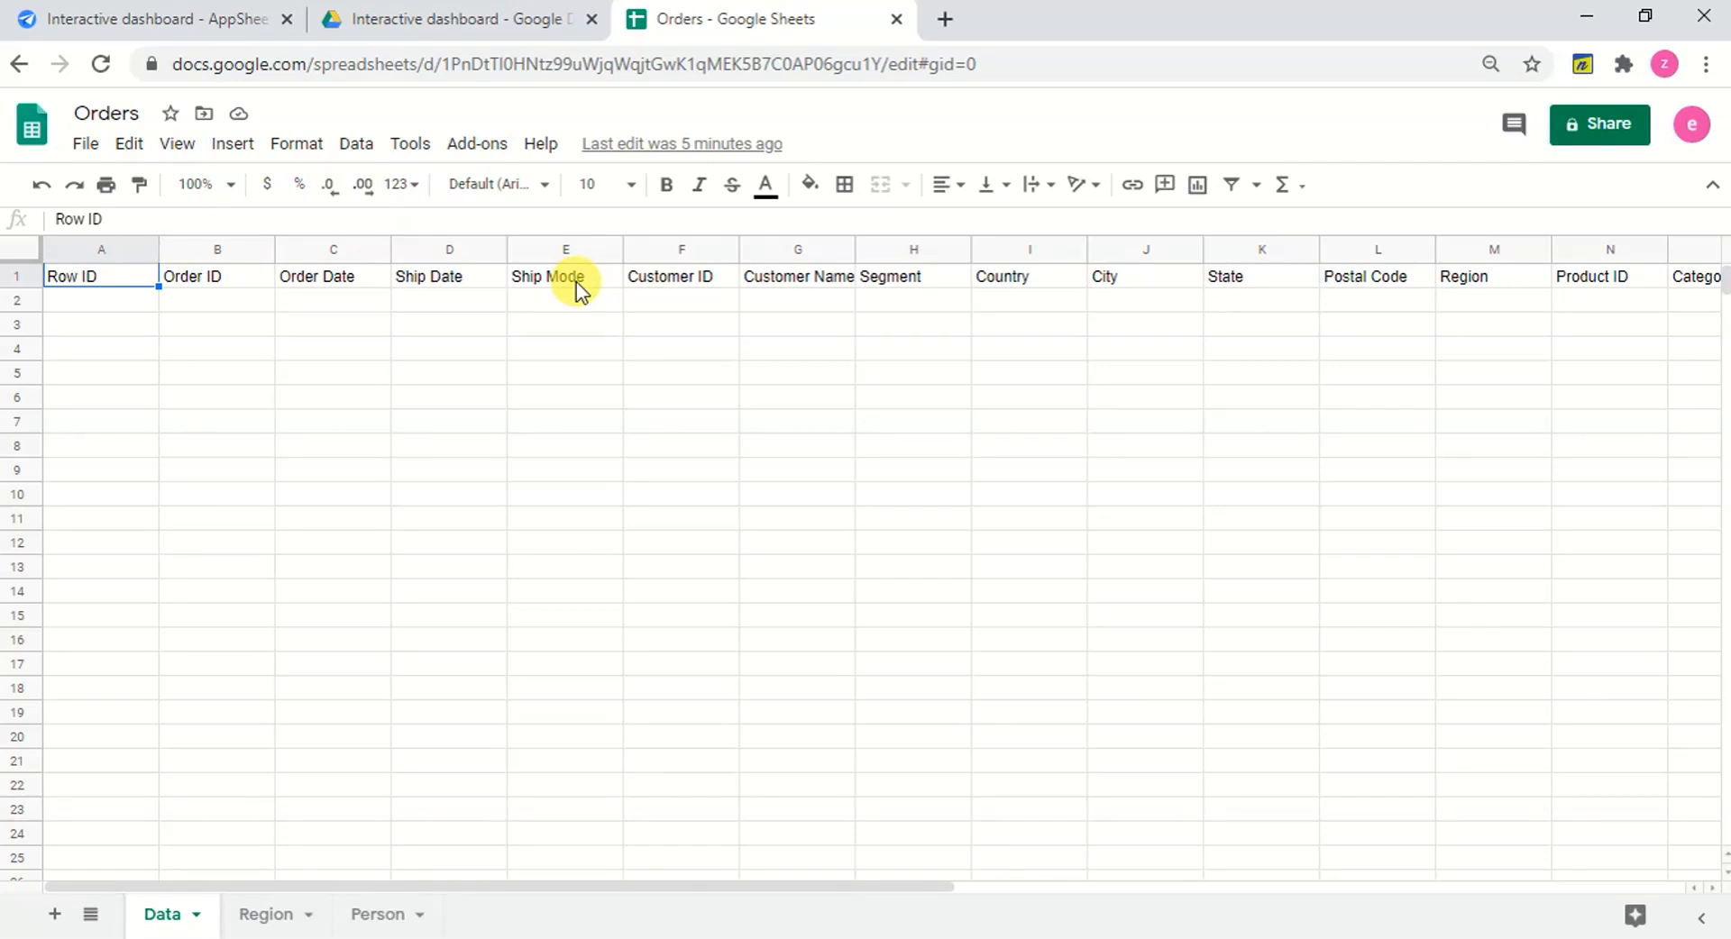
click(835, 281)
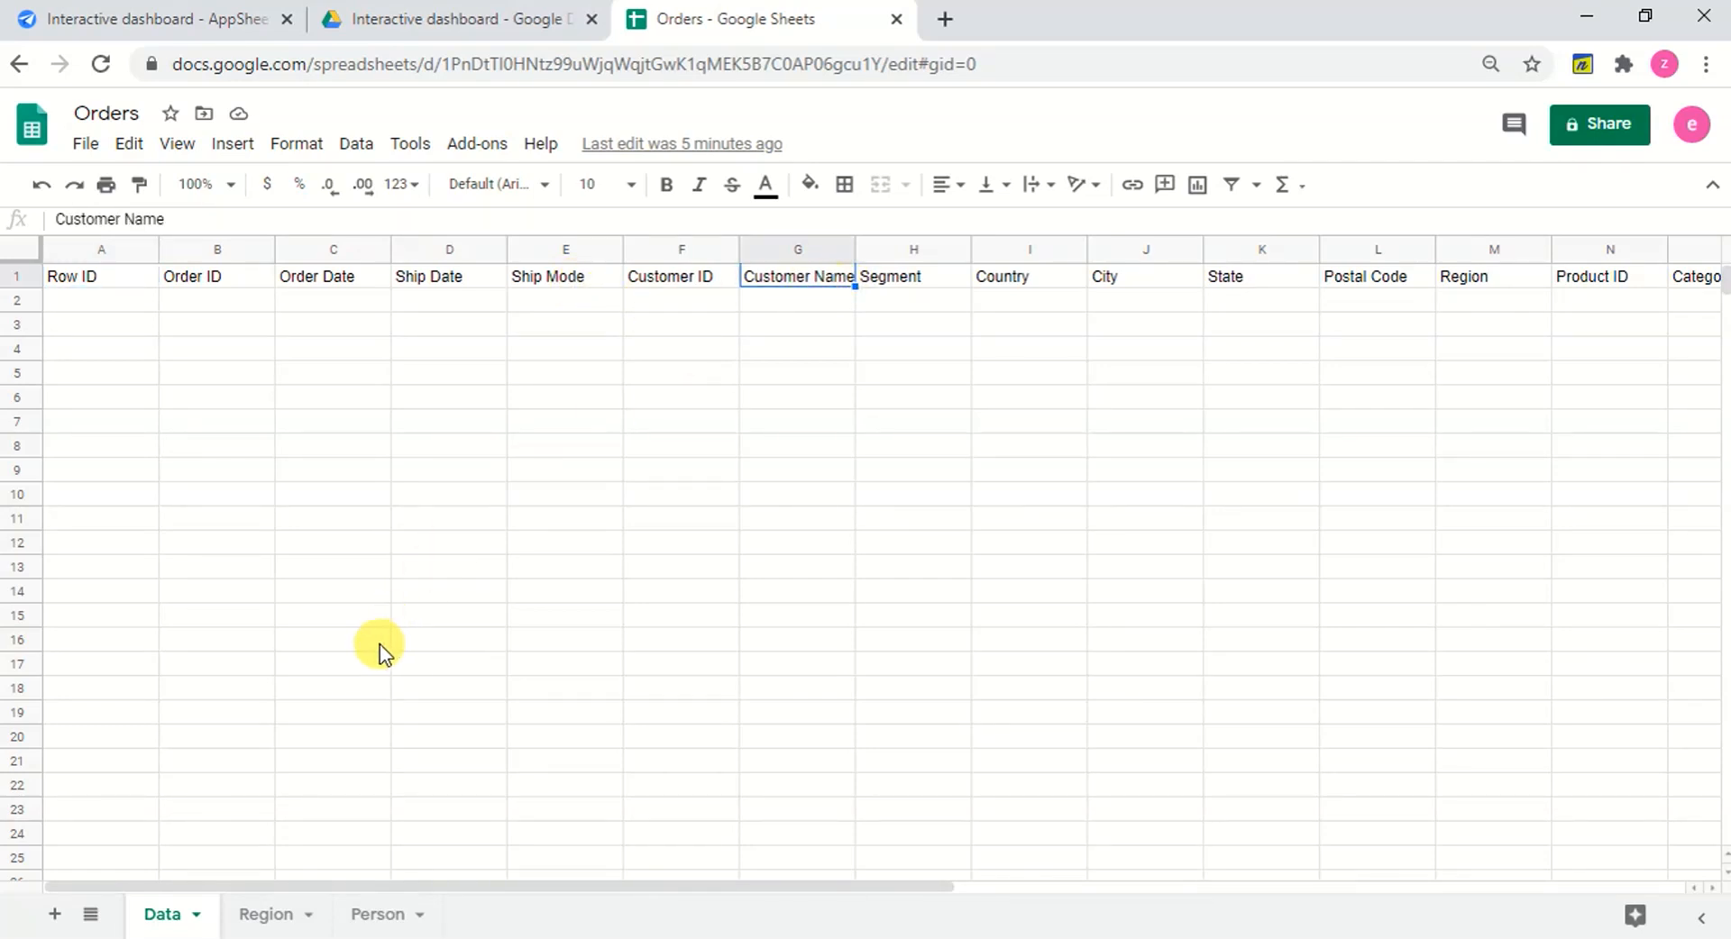
Switch to AppSheet and make the Data table's Customer Name column a Ref with Person as its source table.
click(181, 18)
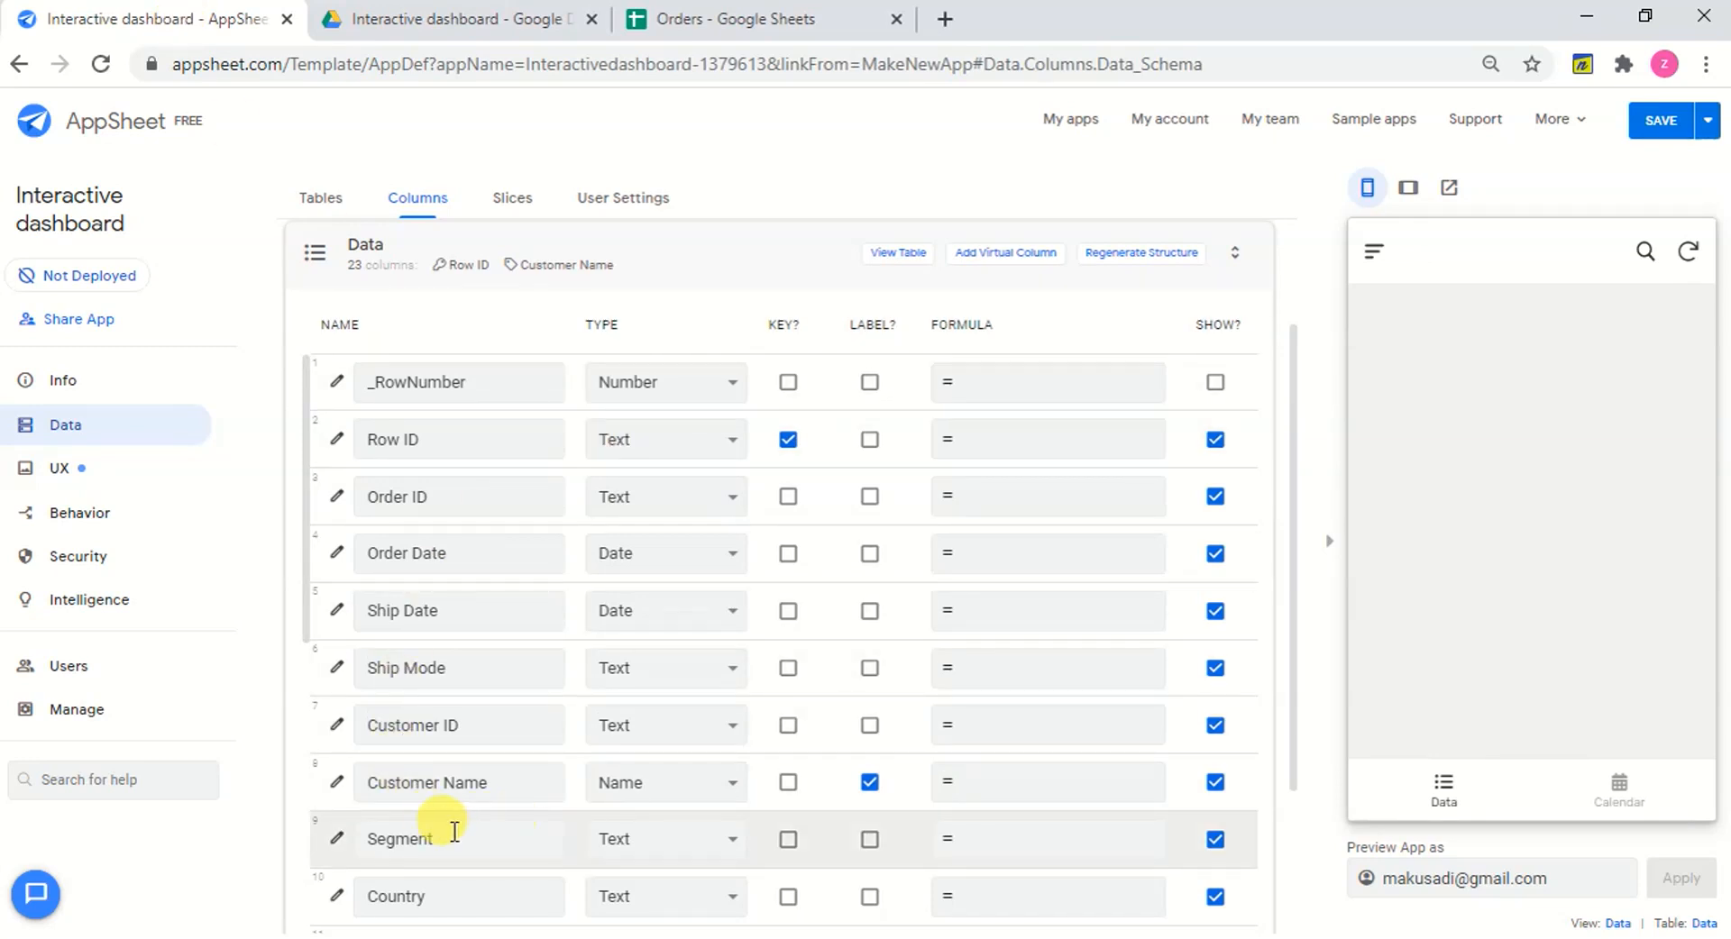
click(335, 785)
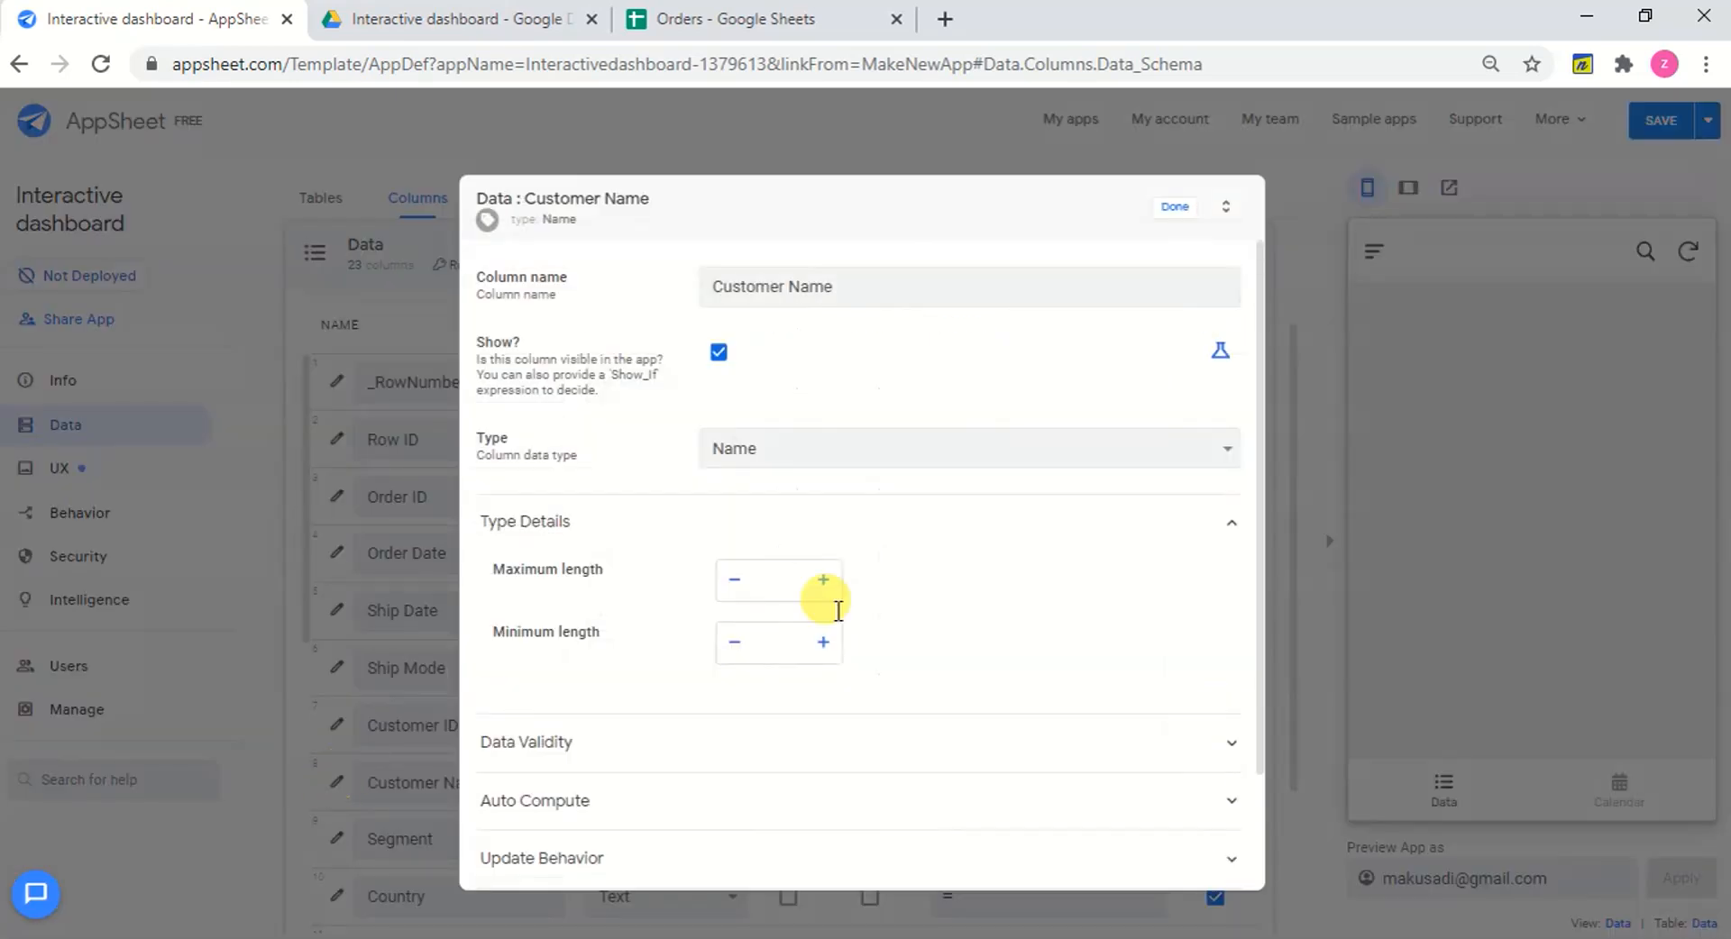
click(874, 448)
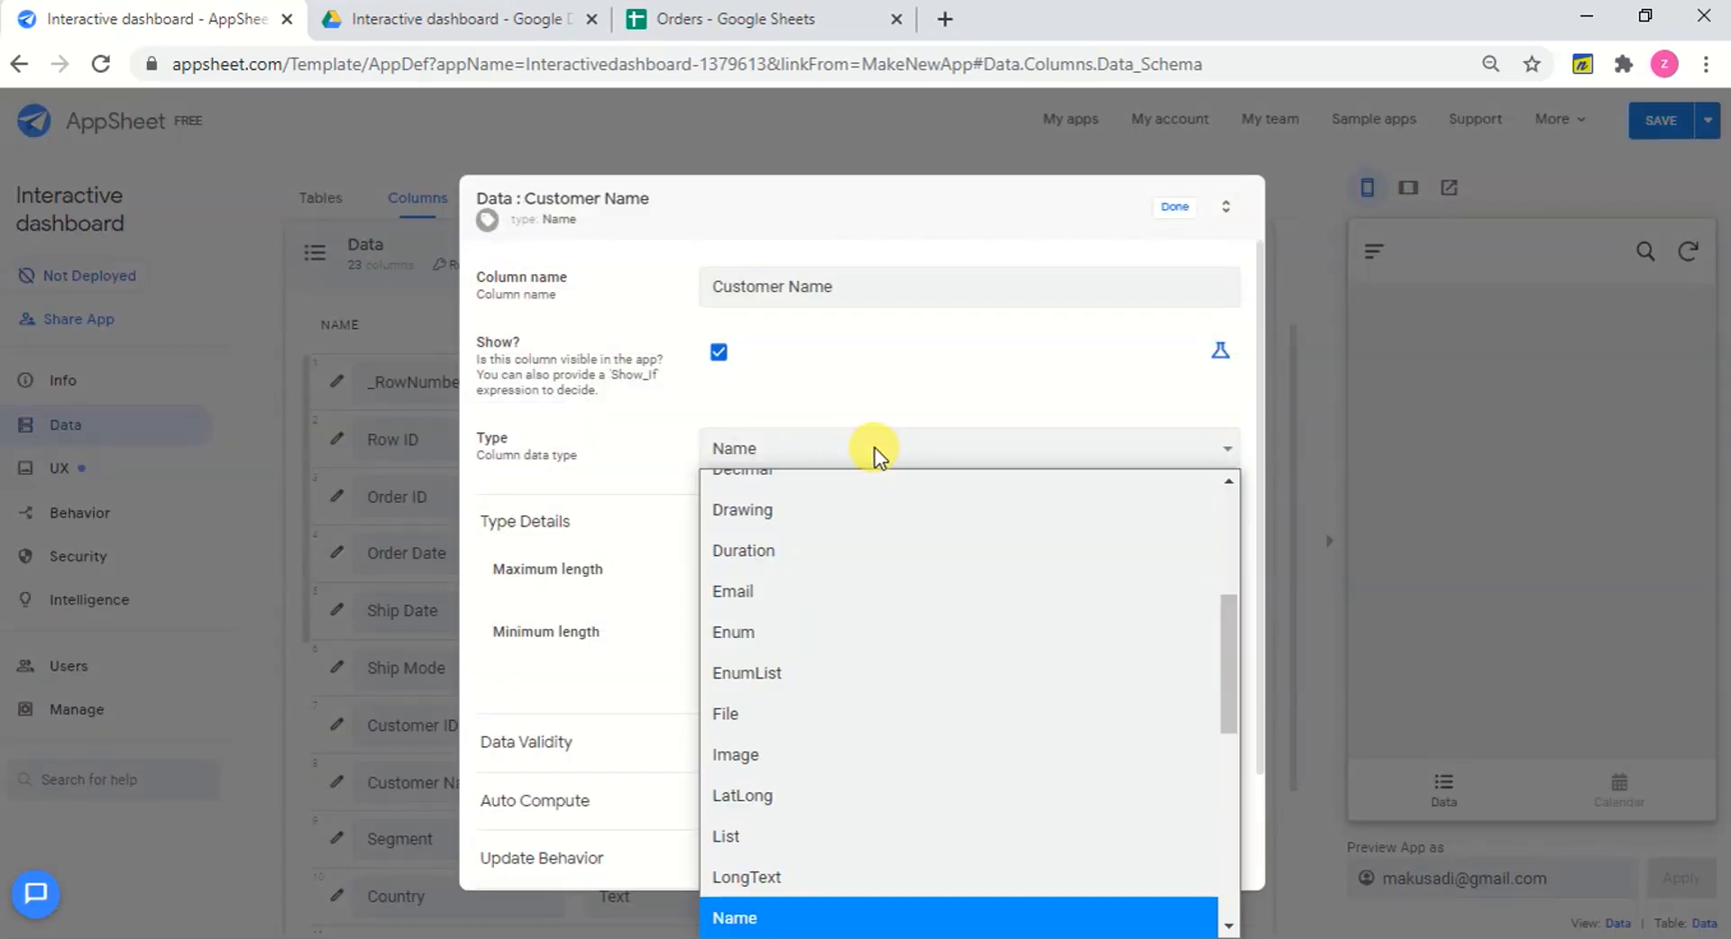
scroll(1172, 678, up, 1)
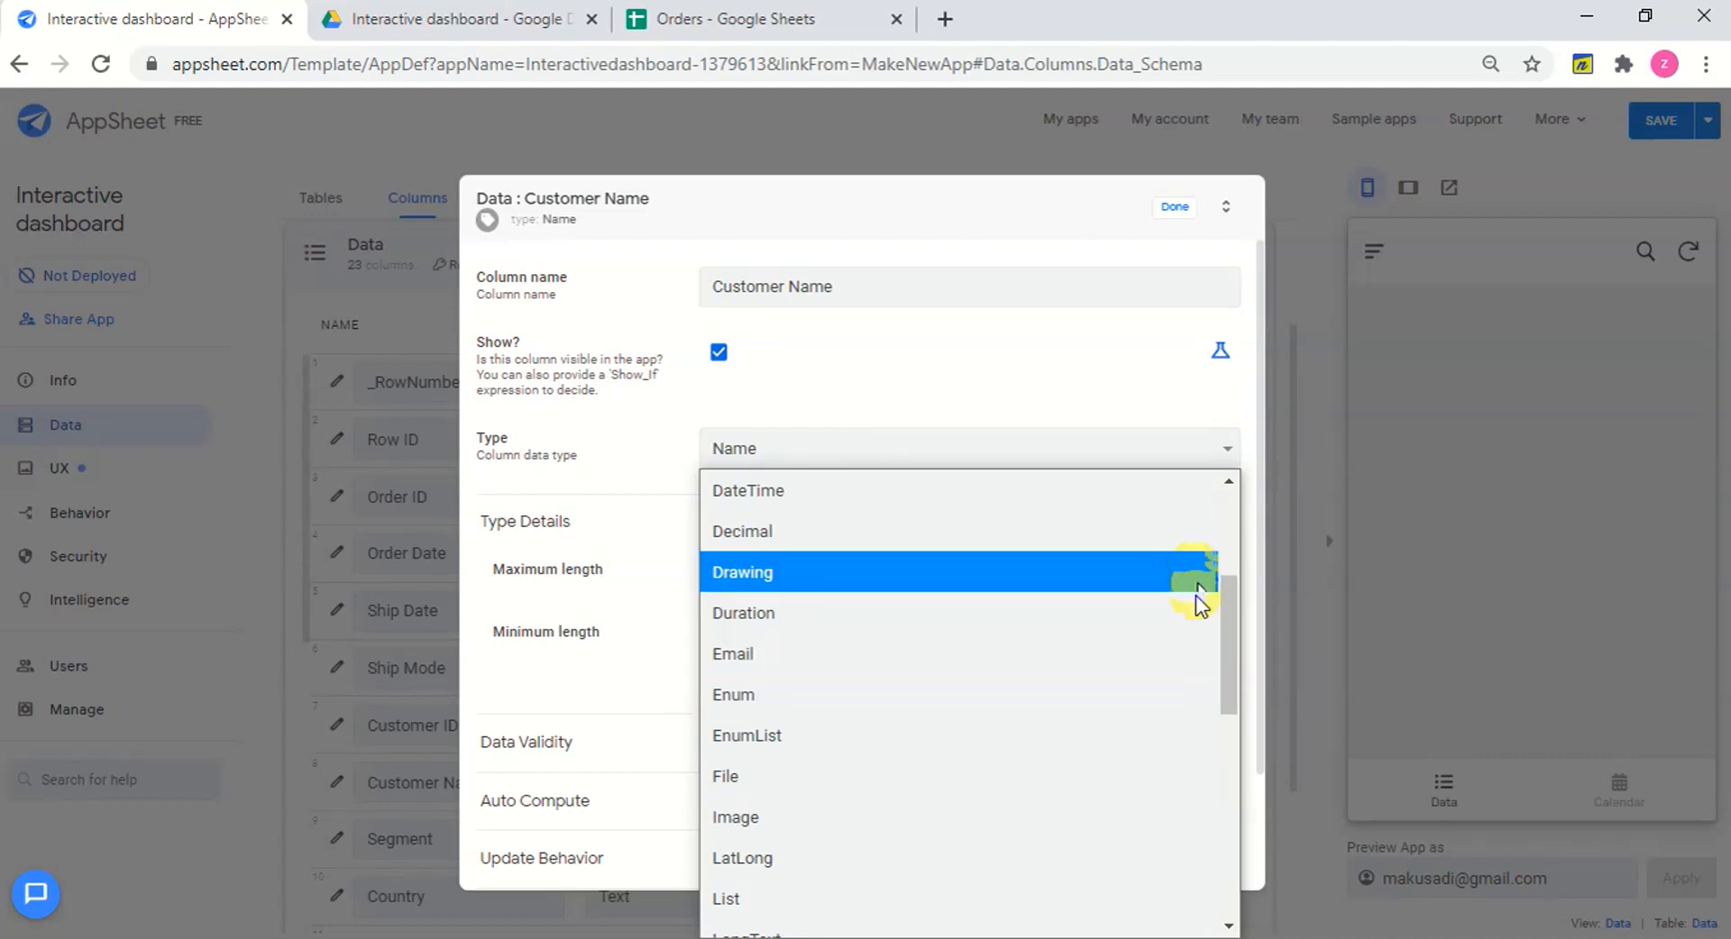
drag(1230, 645, 1229, 775)
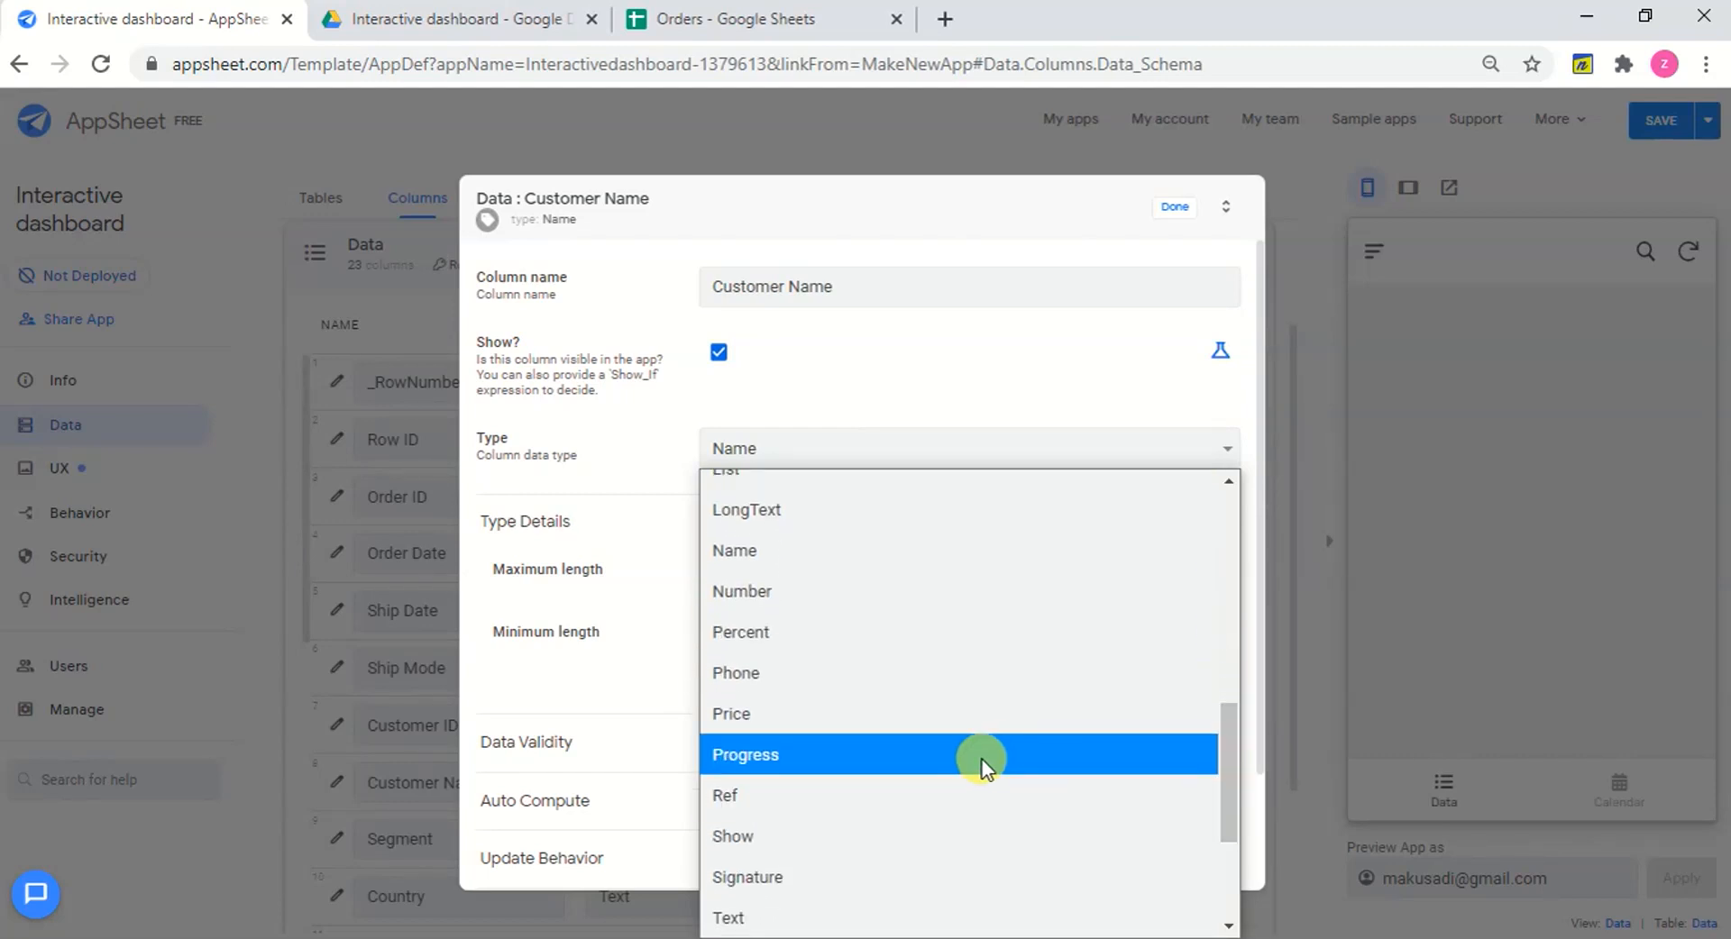
click(961, 786)
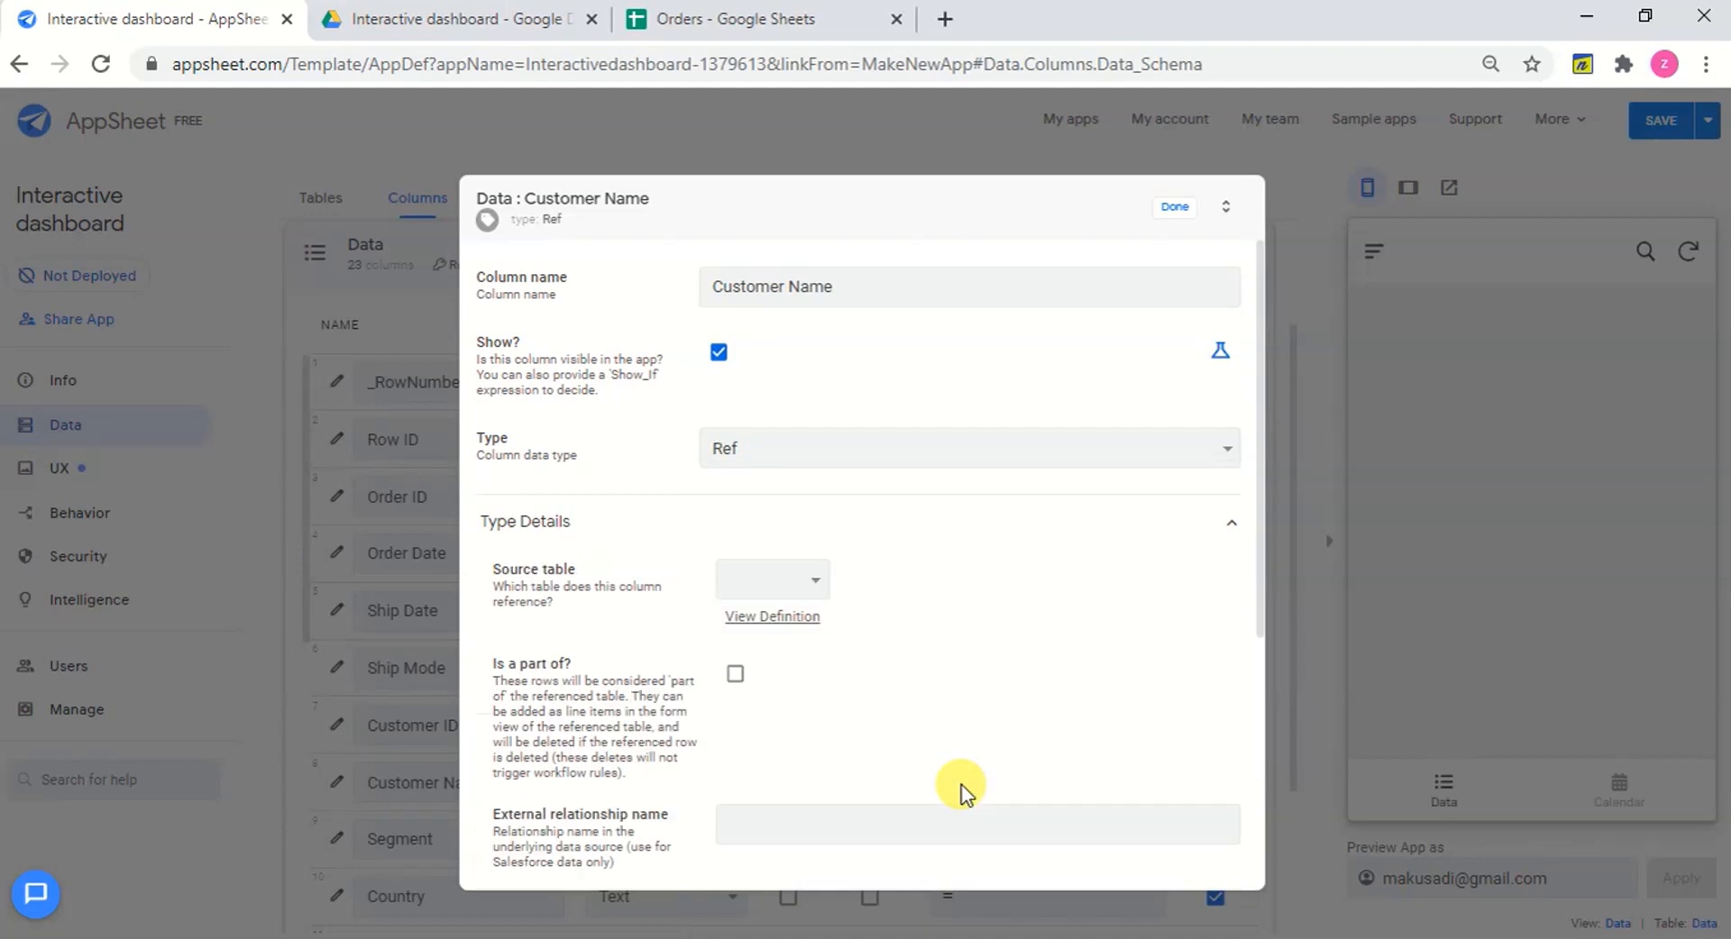
click(825, 588)
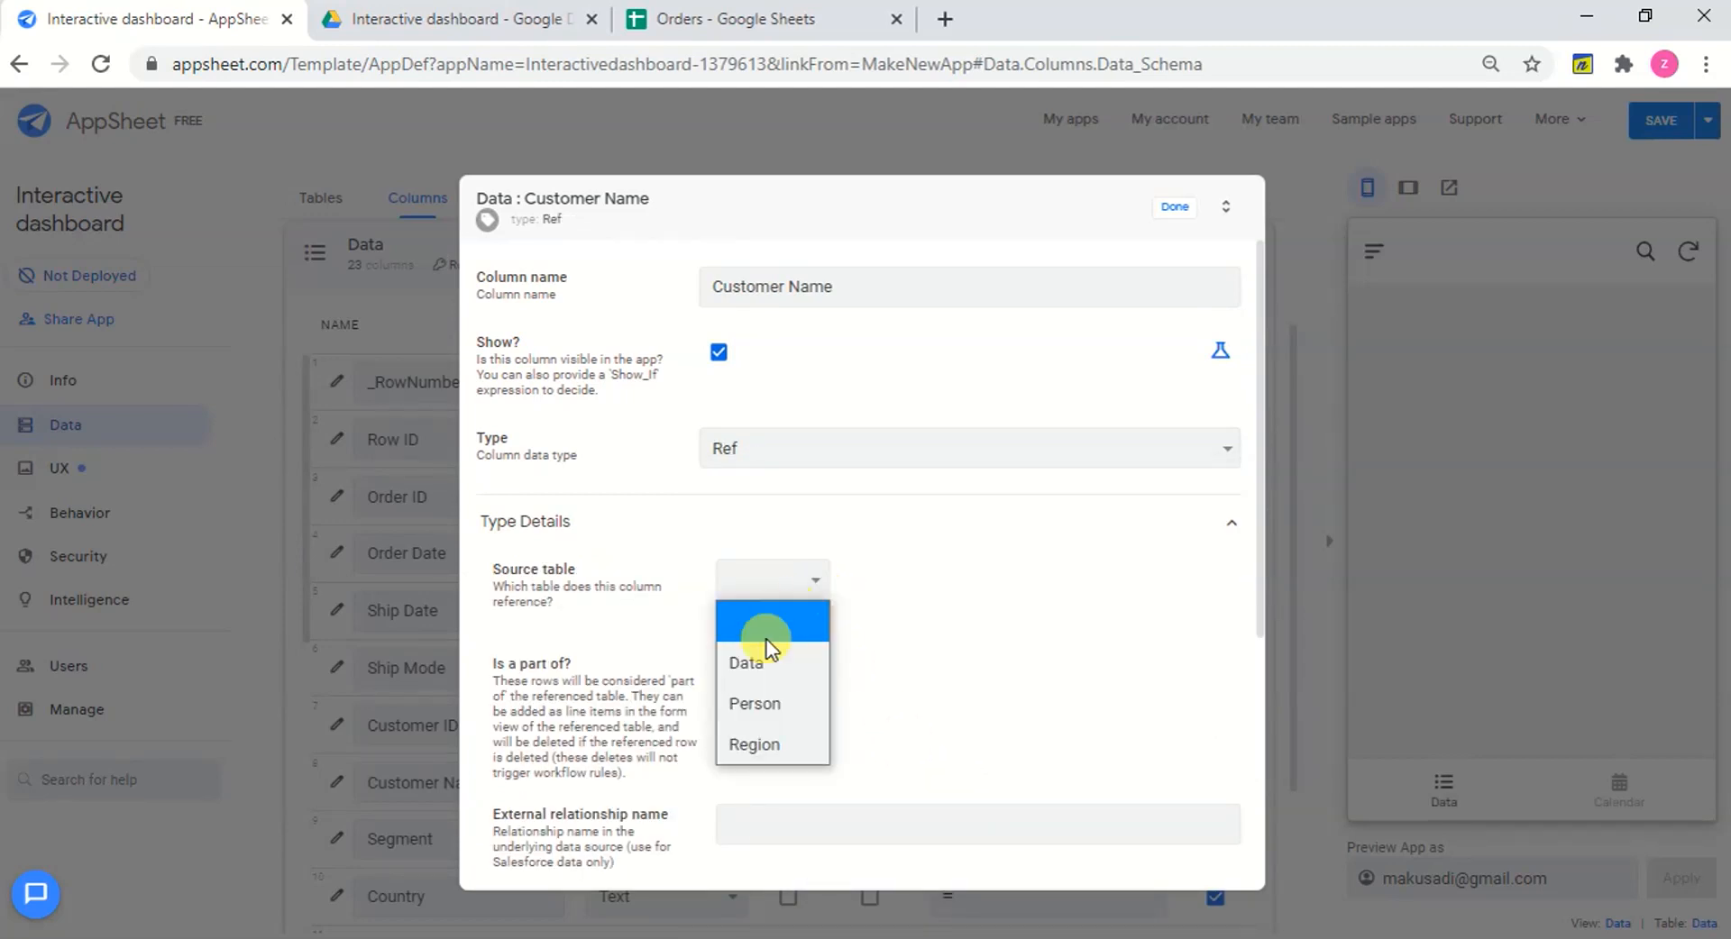
click(754, 706)
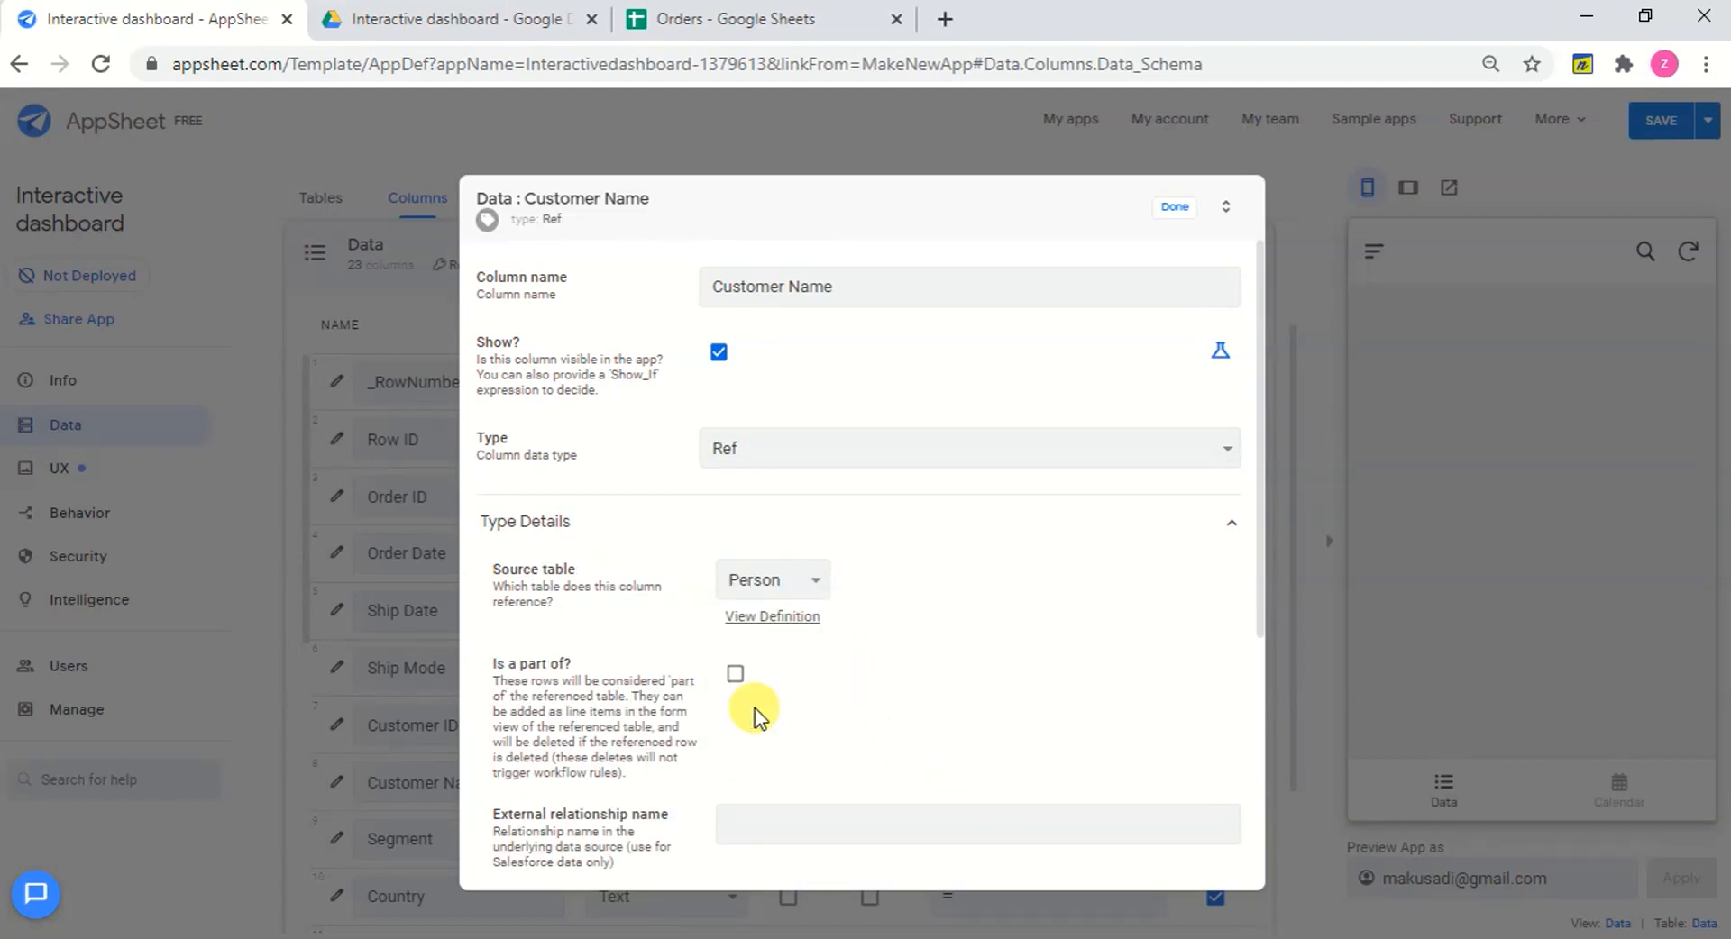
click(1174, 209)
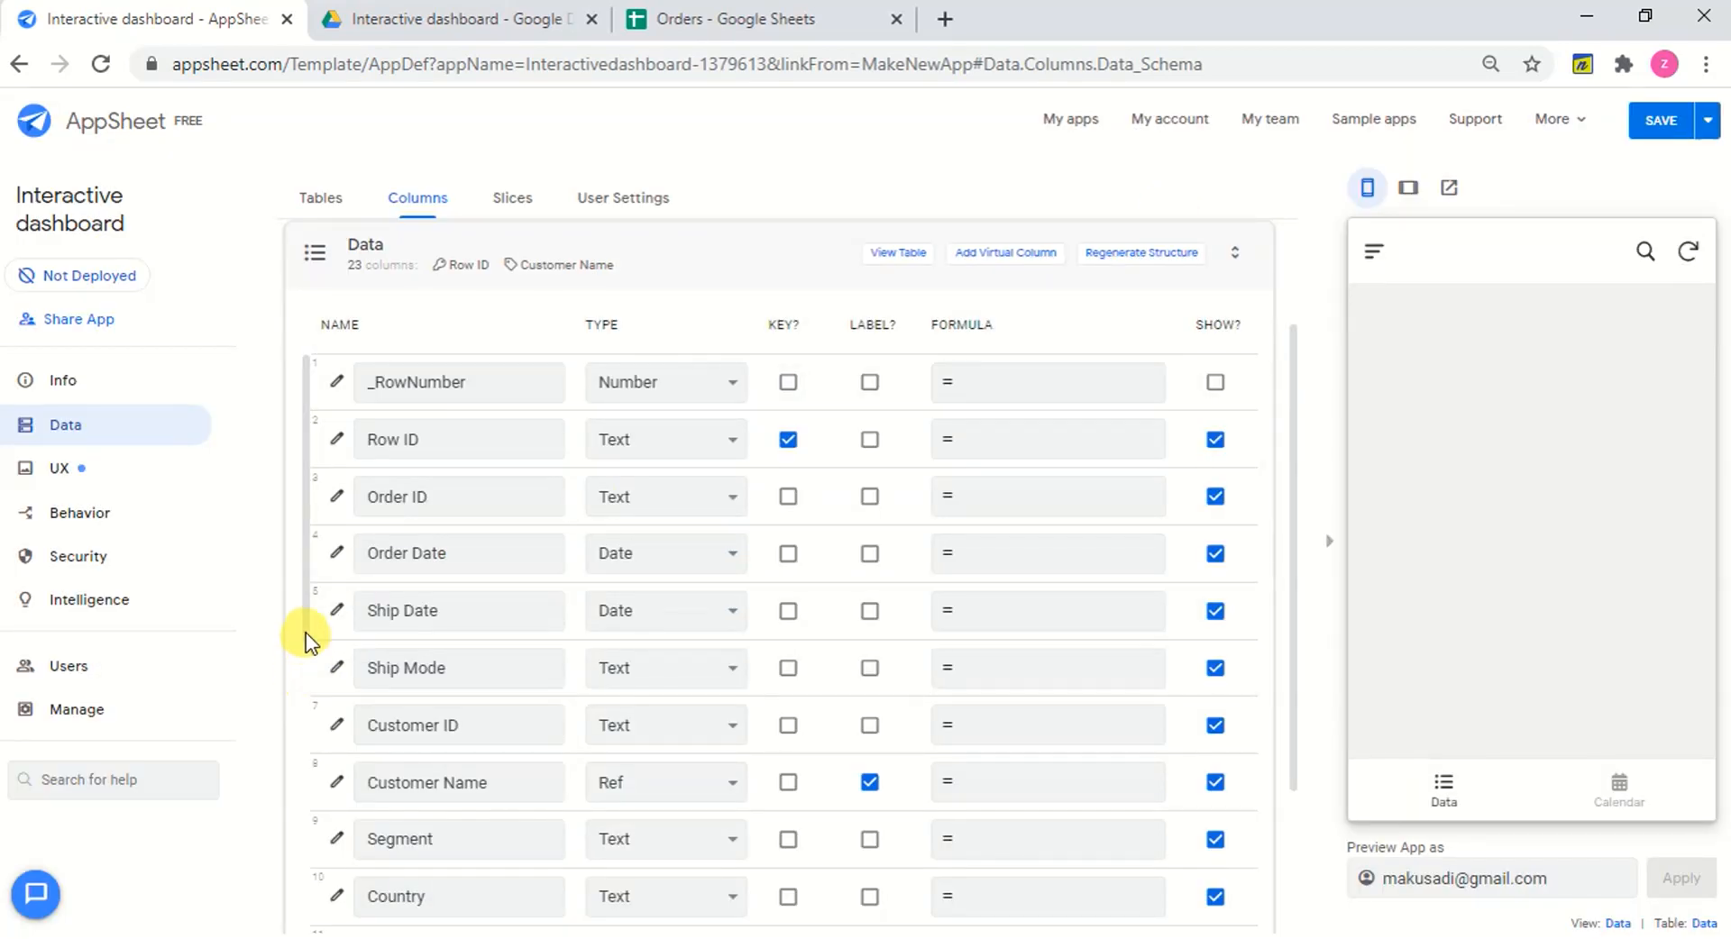
Review the Data table's remaining columns and the column definitions of the Region and Person tables.
scroll(306, 740, down, 3)
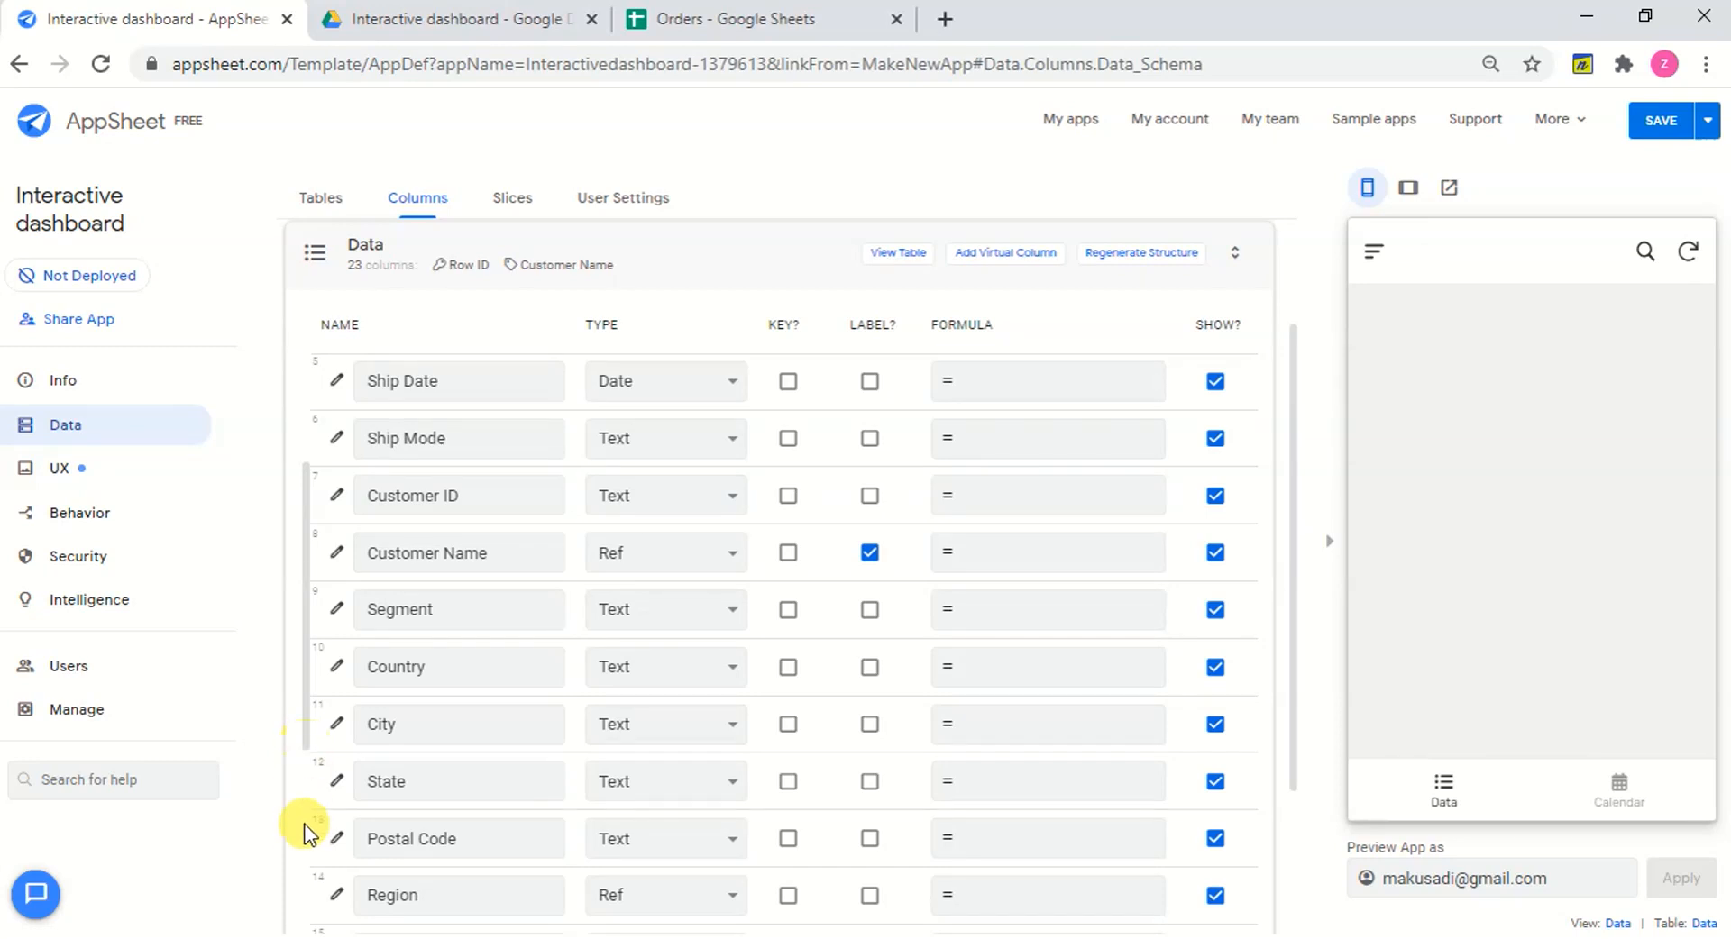
scroll(306, 852, down, 3)
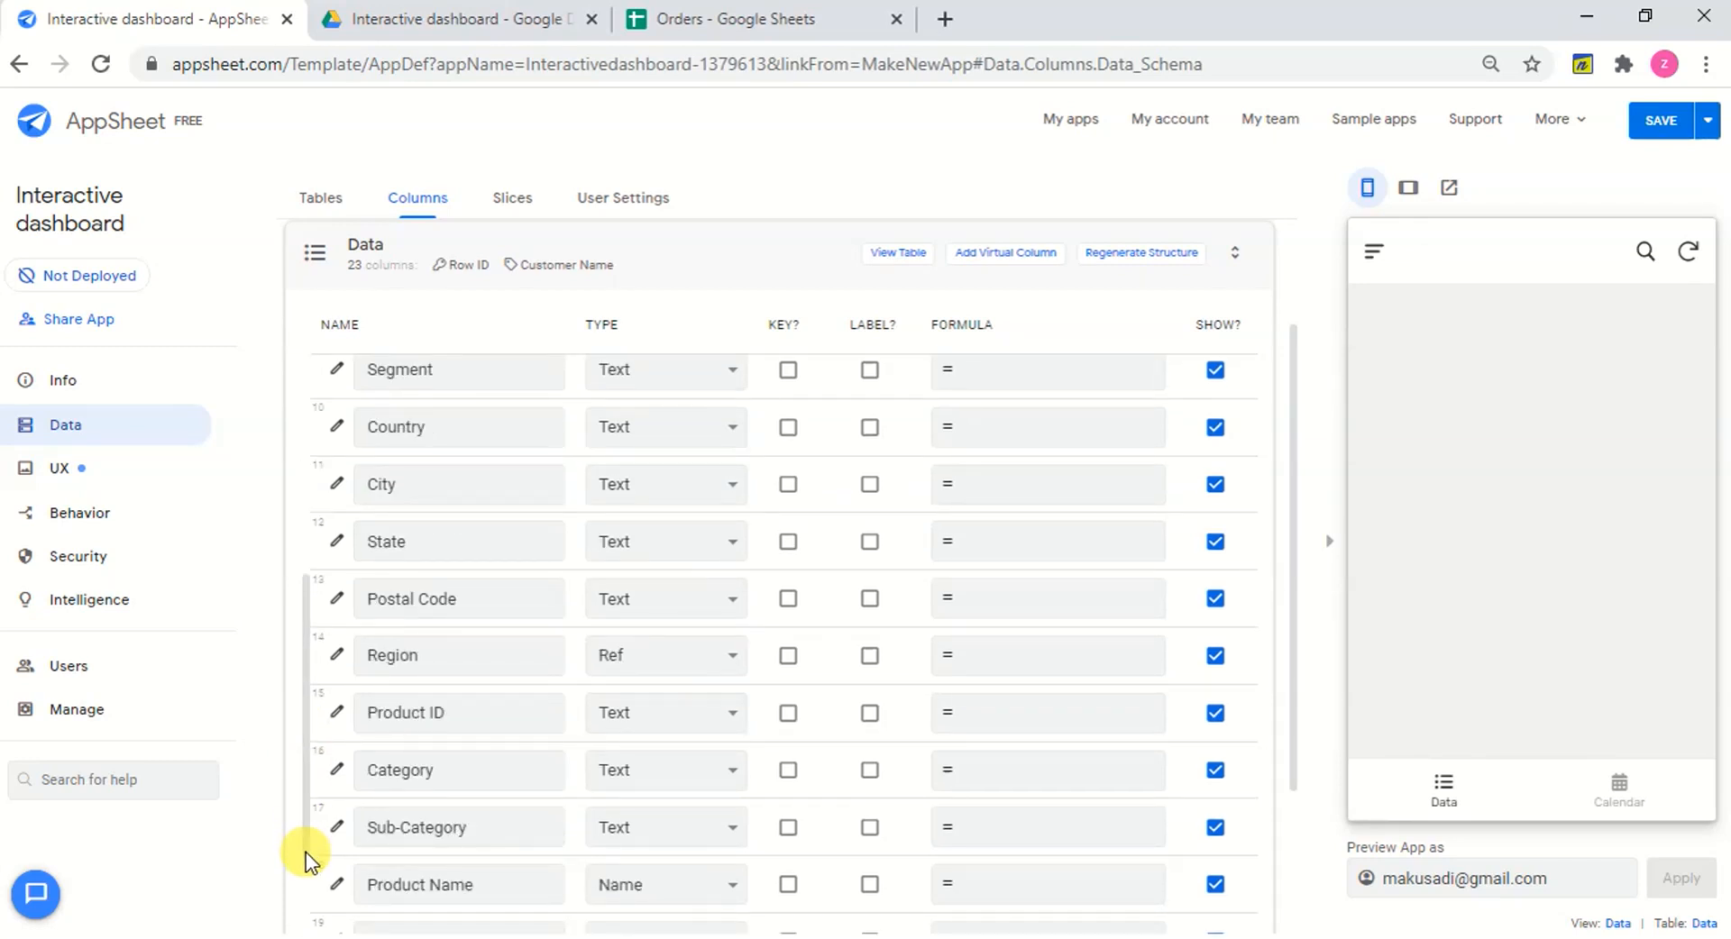
scroll(307, 911, down, 3)
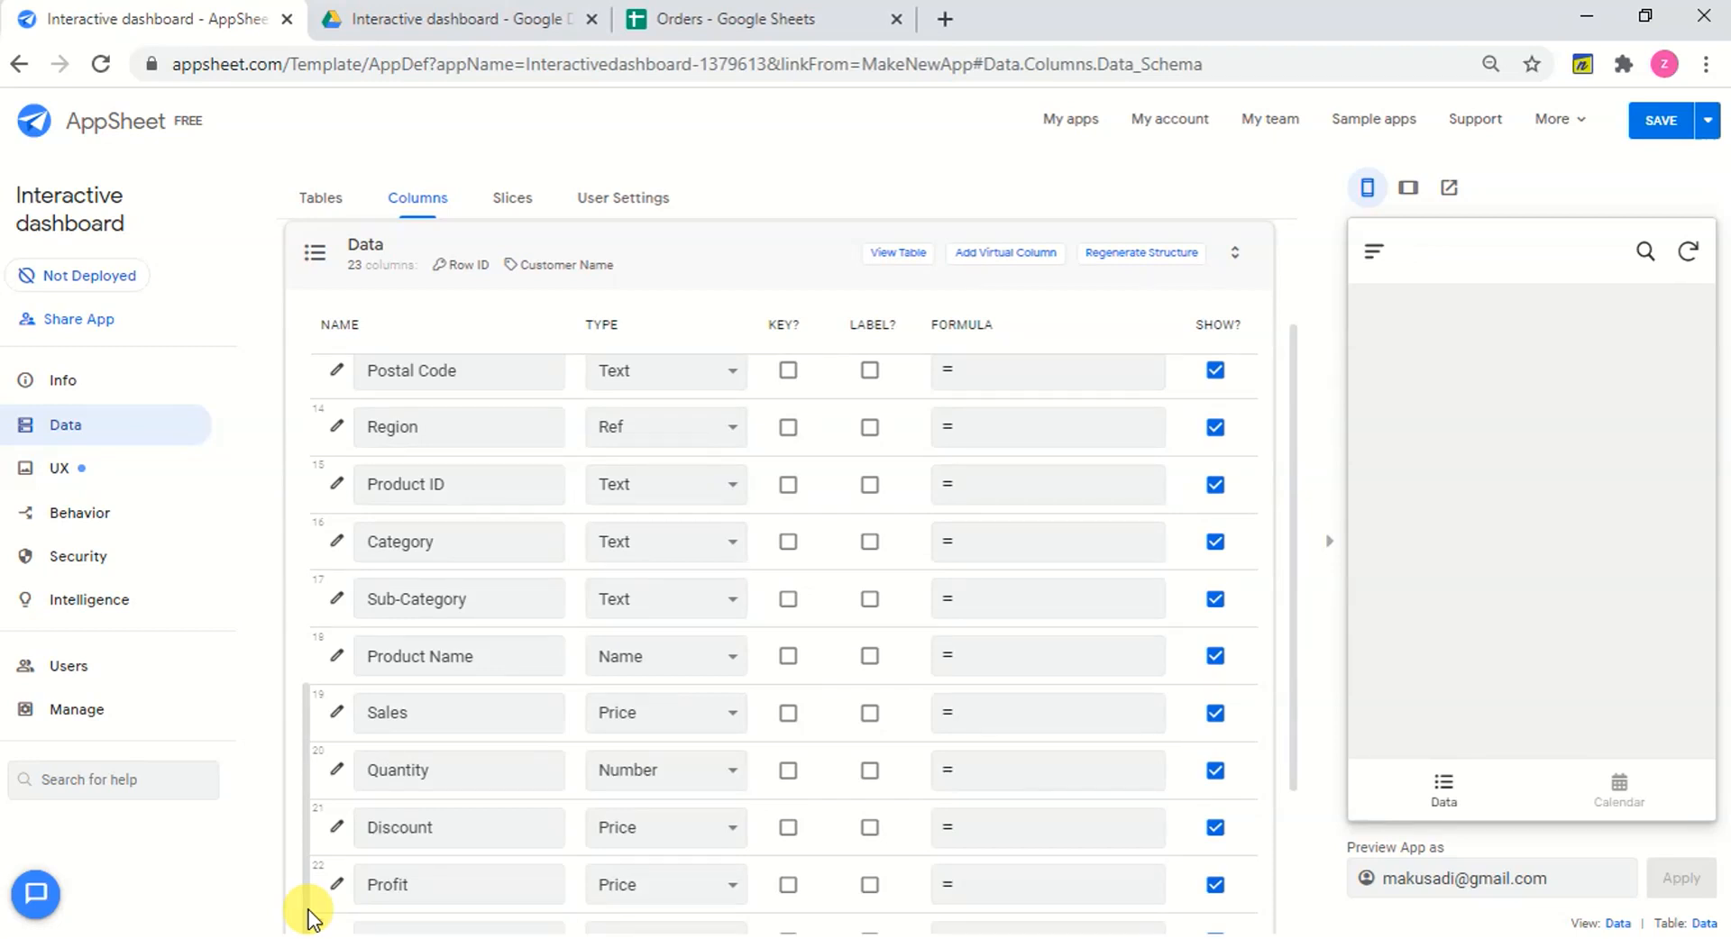
click(405, 266)
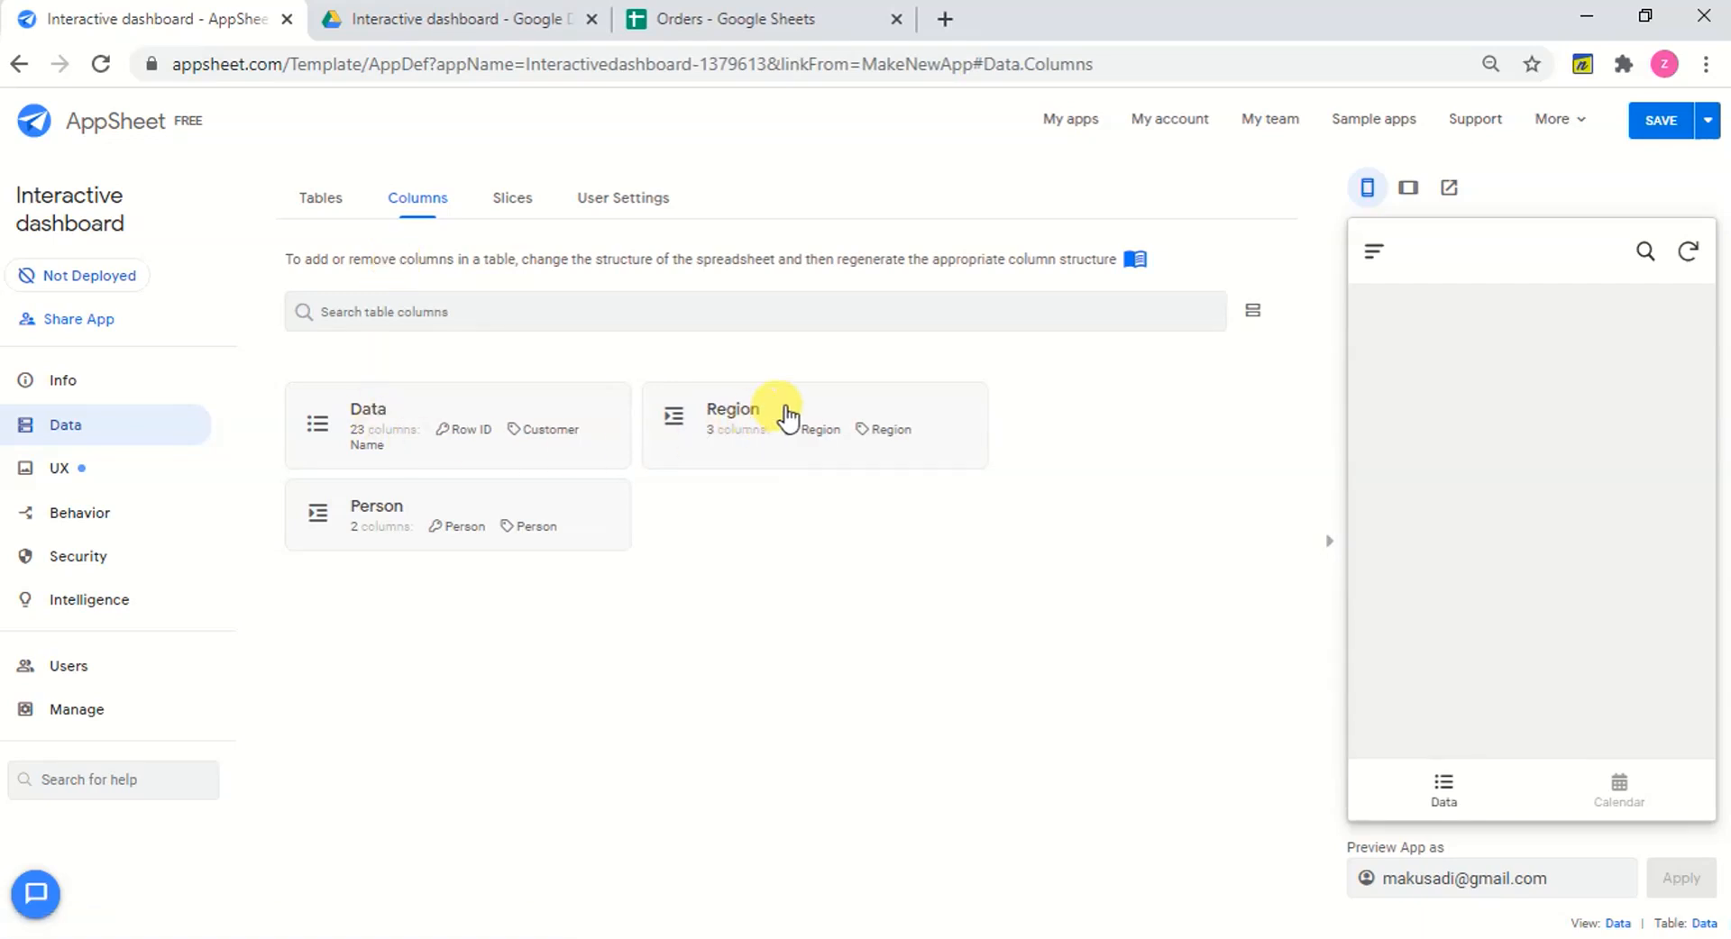
click(784, 415)
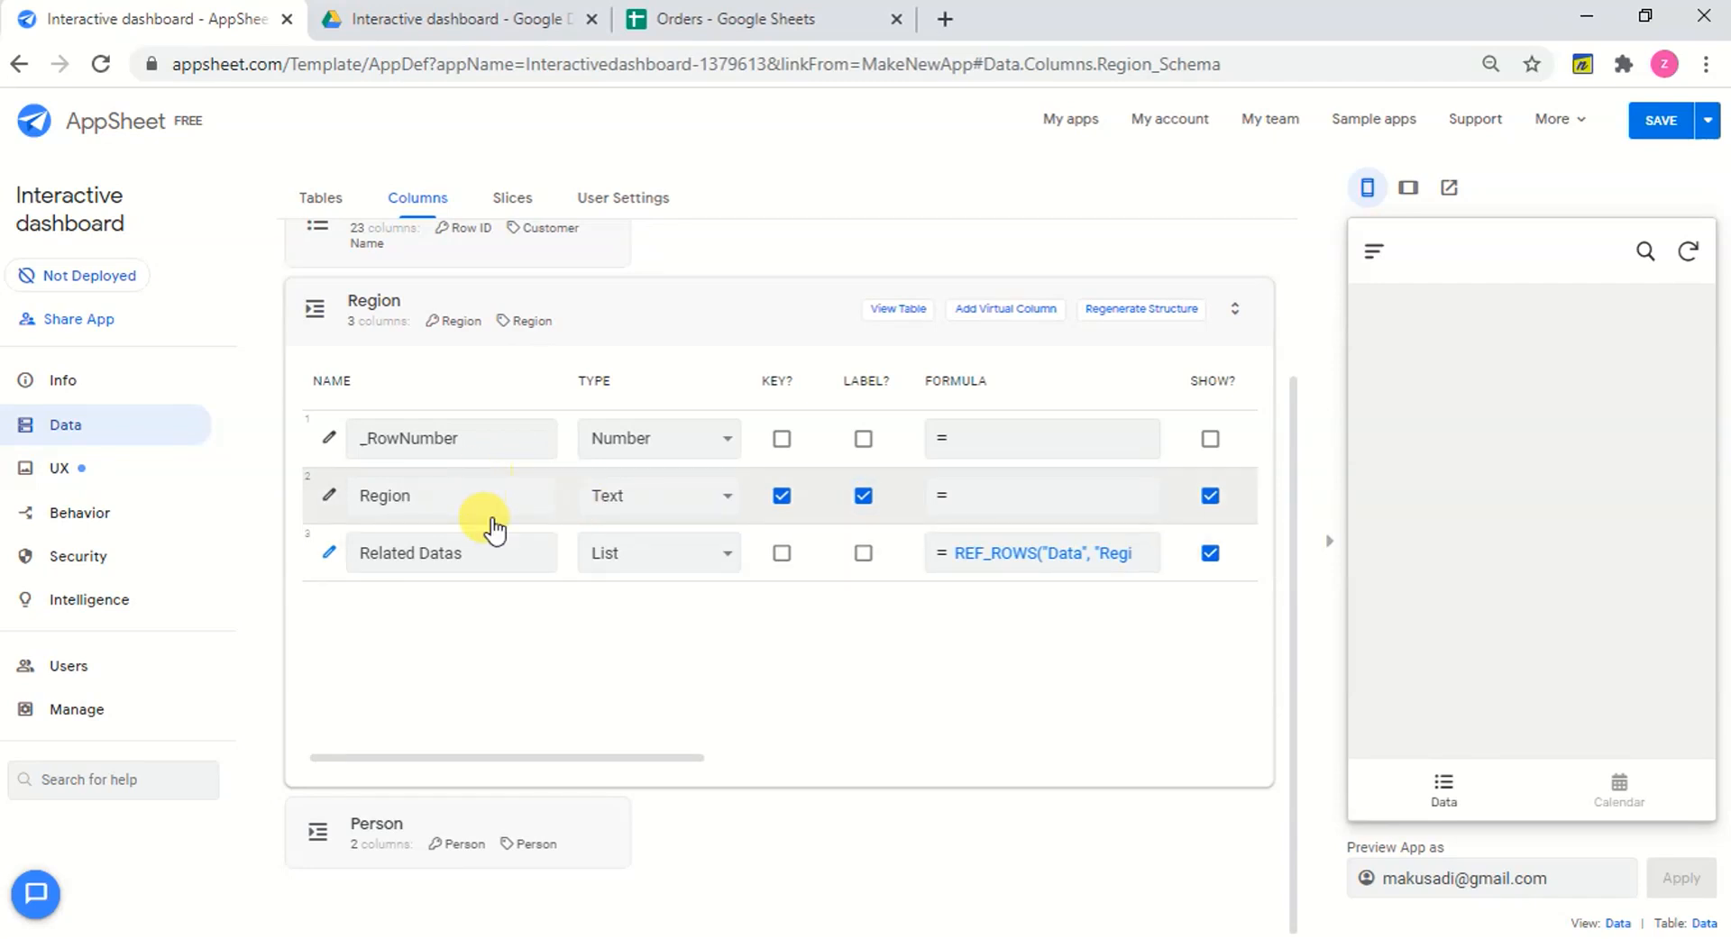
click(406, 321)
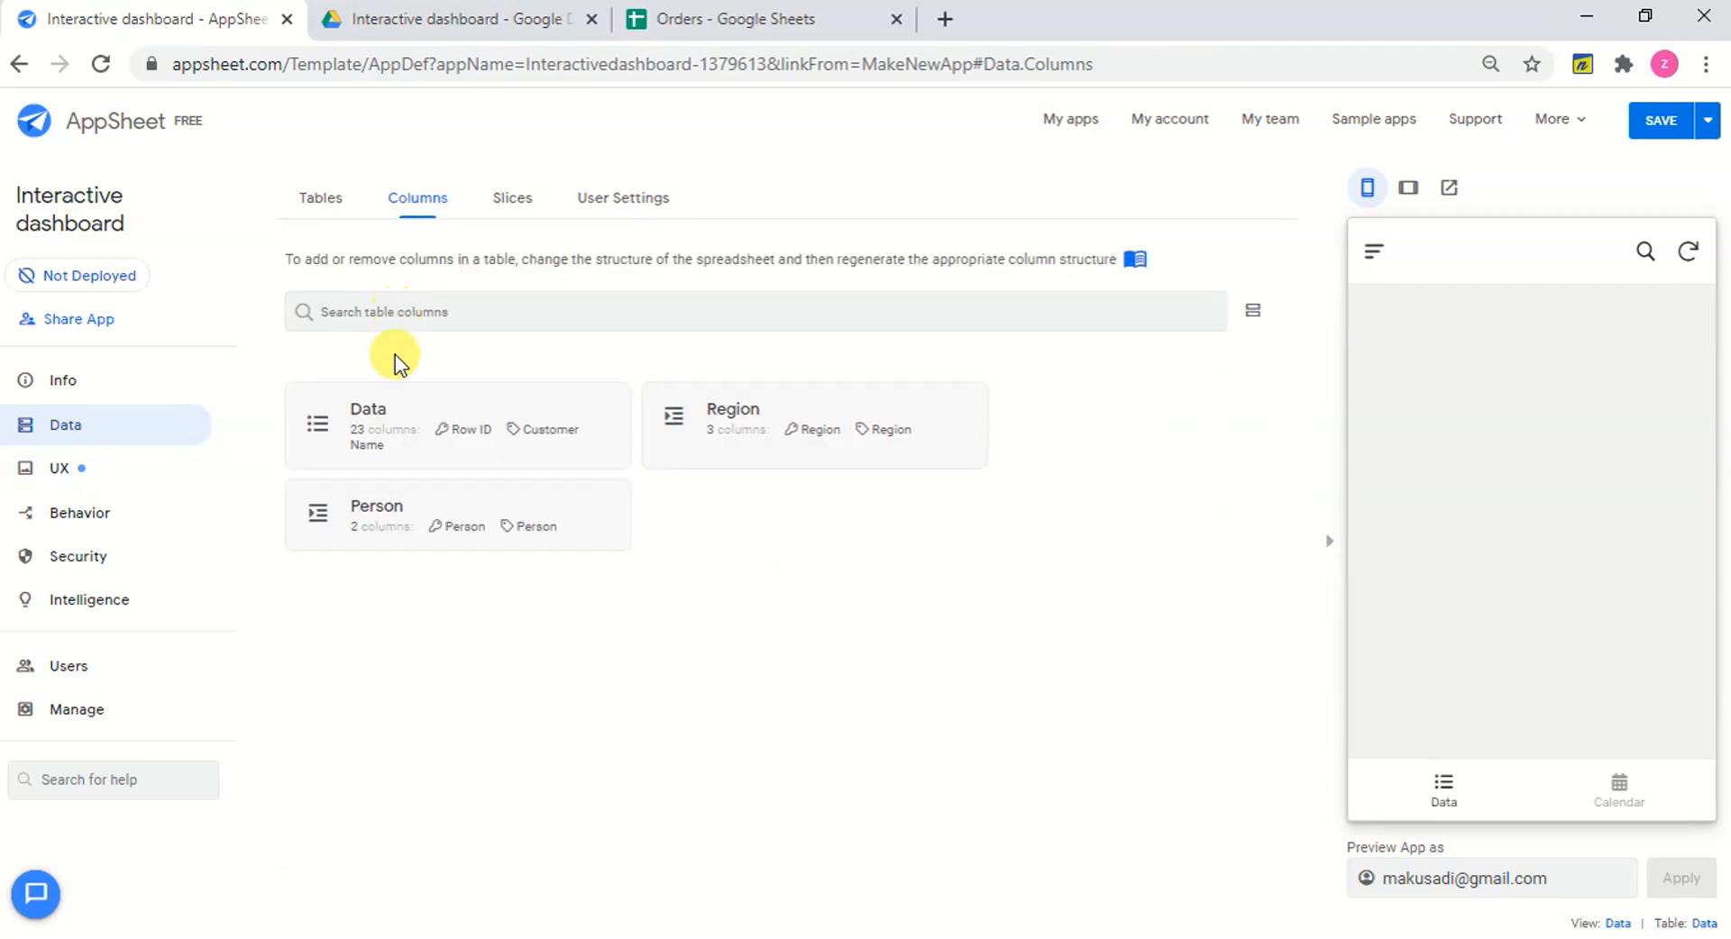
click(460, 528)
scroll(465, 536, down, 1)
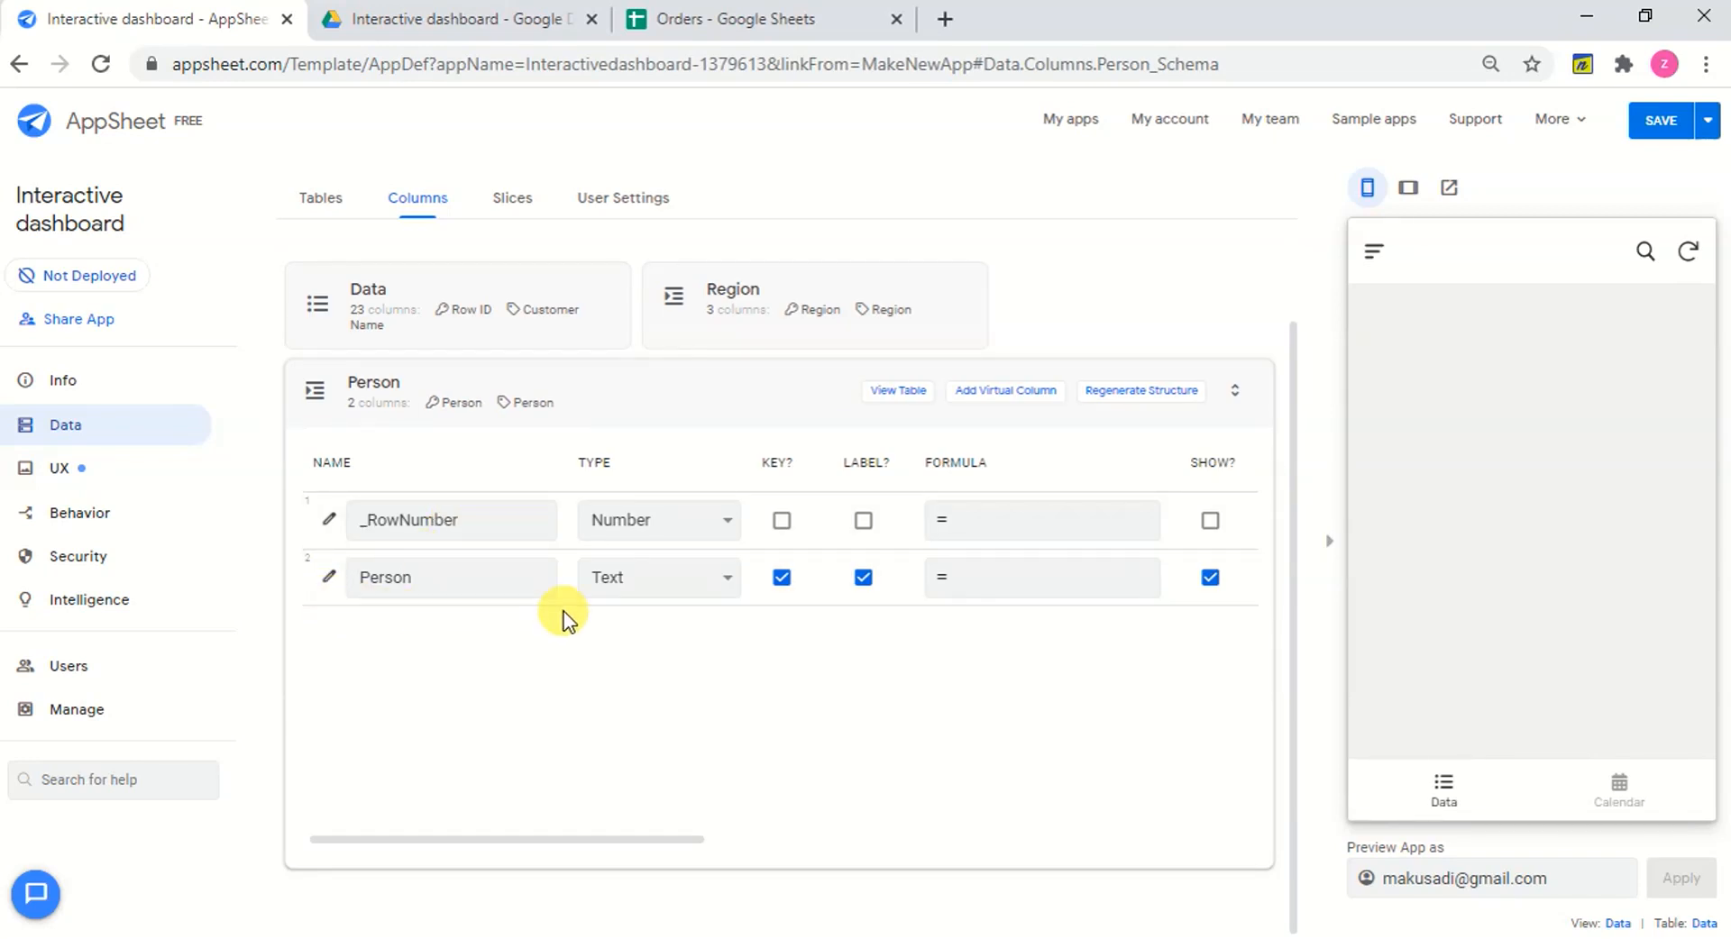
click(448, 396)
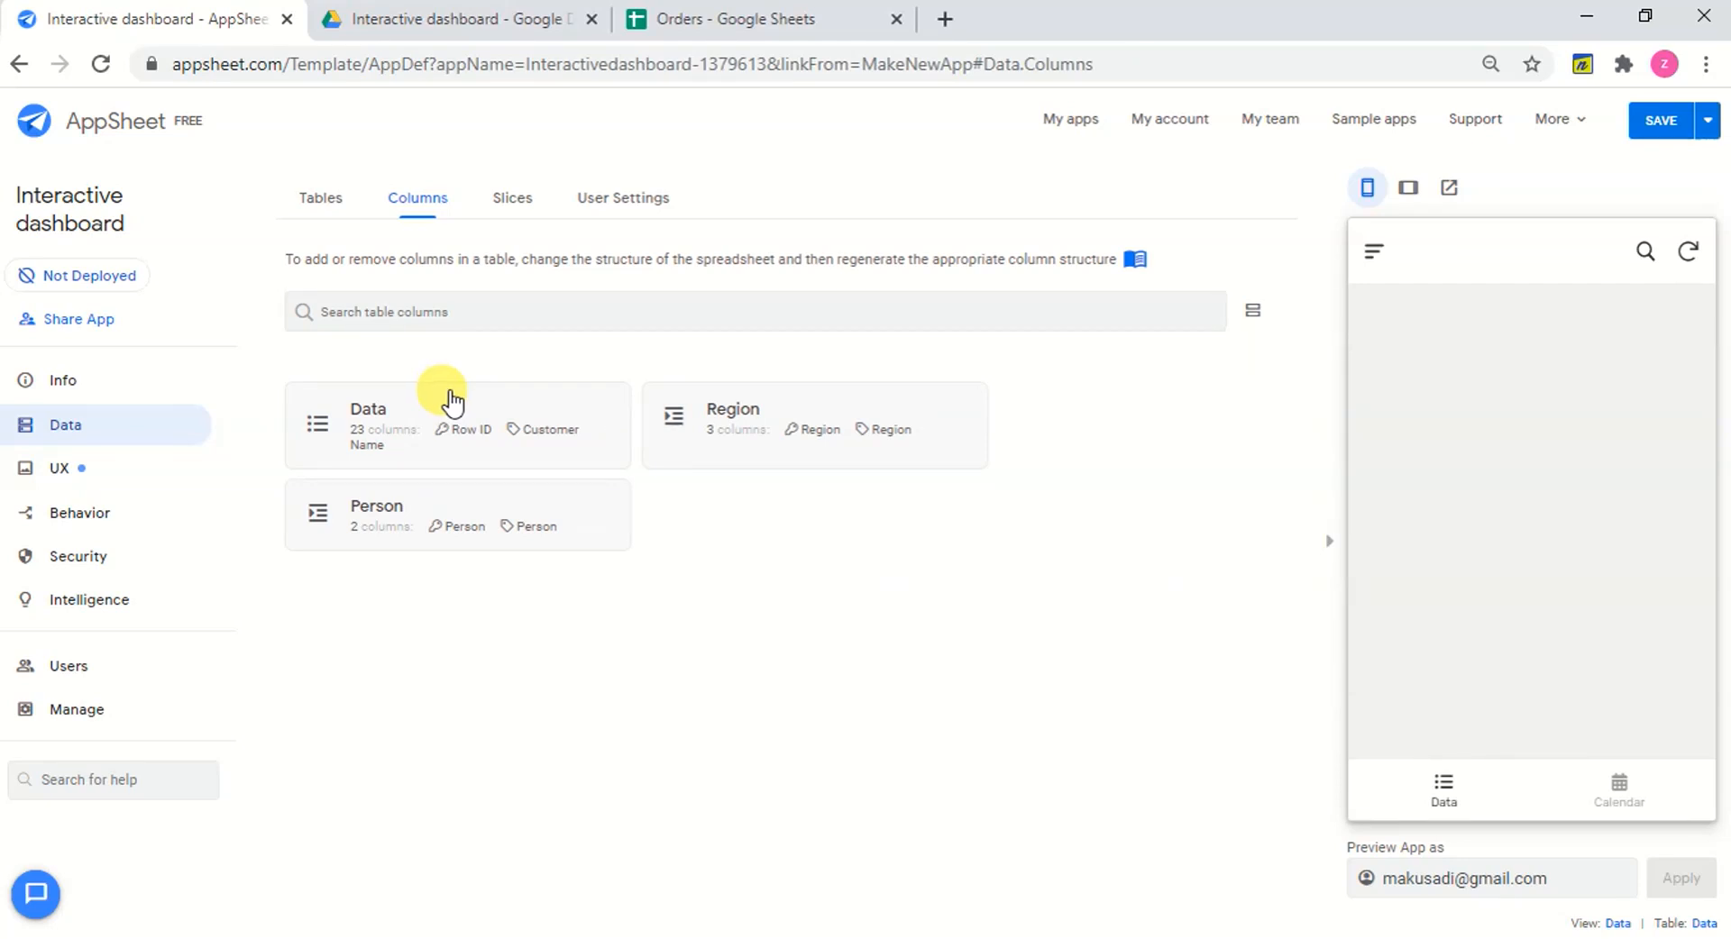
Save the app with data verification and open the Data view in the app preview.
click(1707, 129)
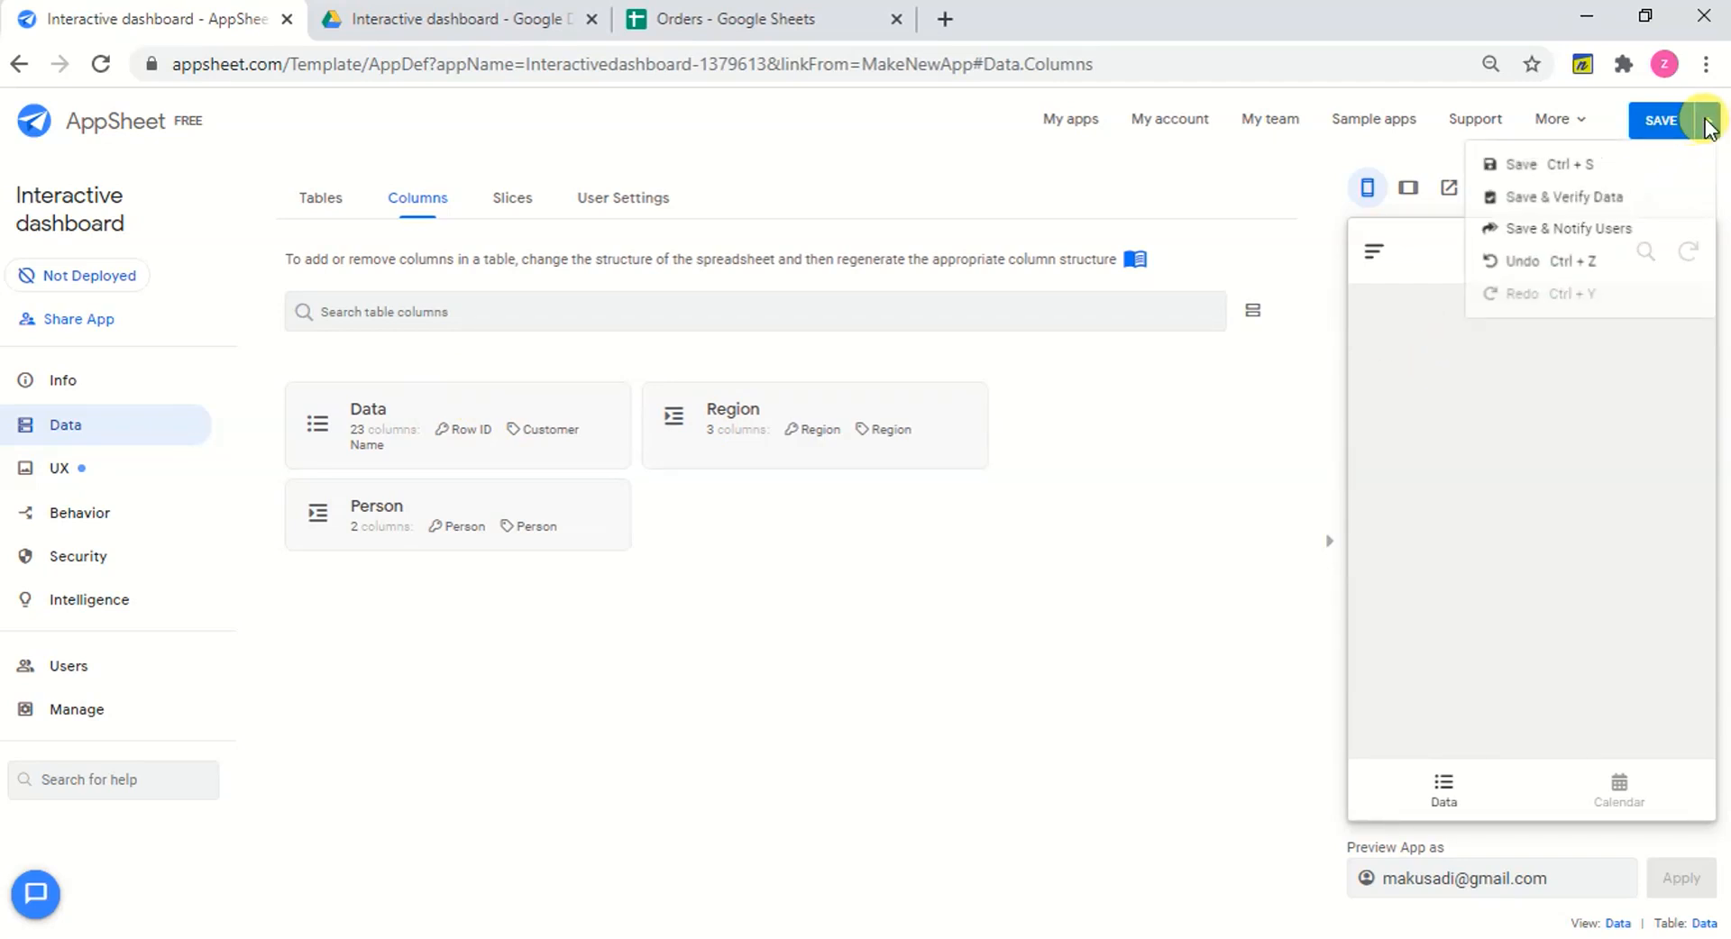
click(1621, 198)
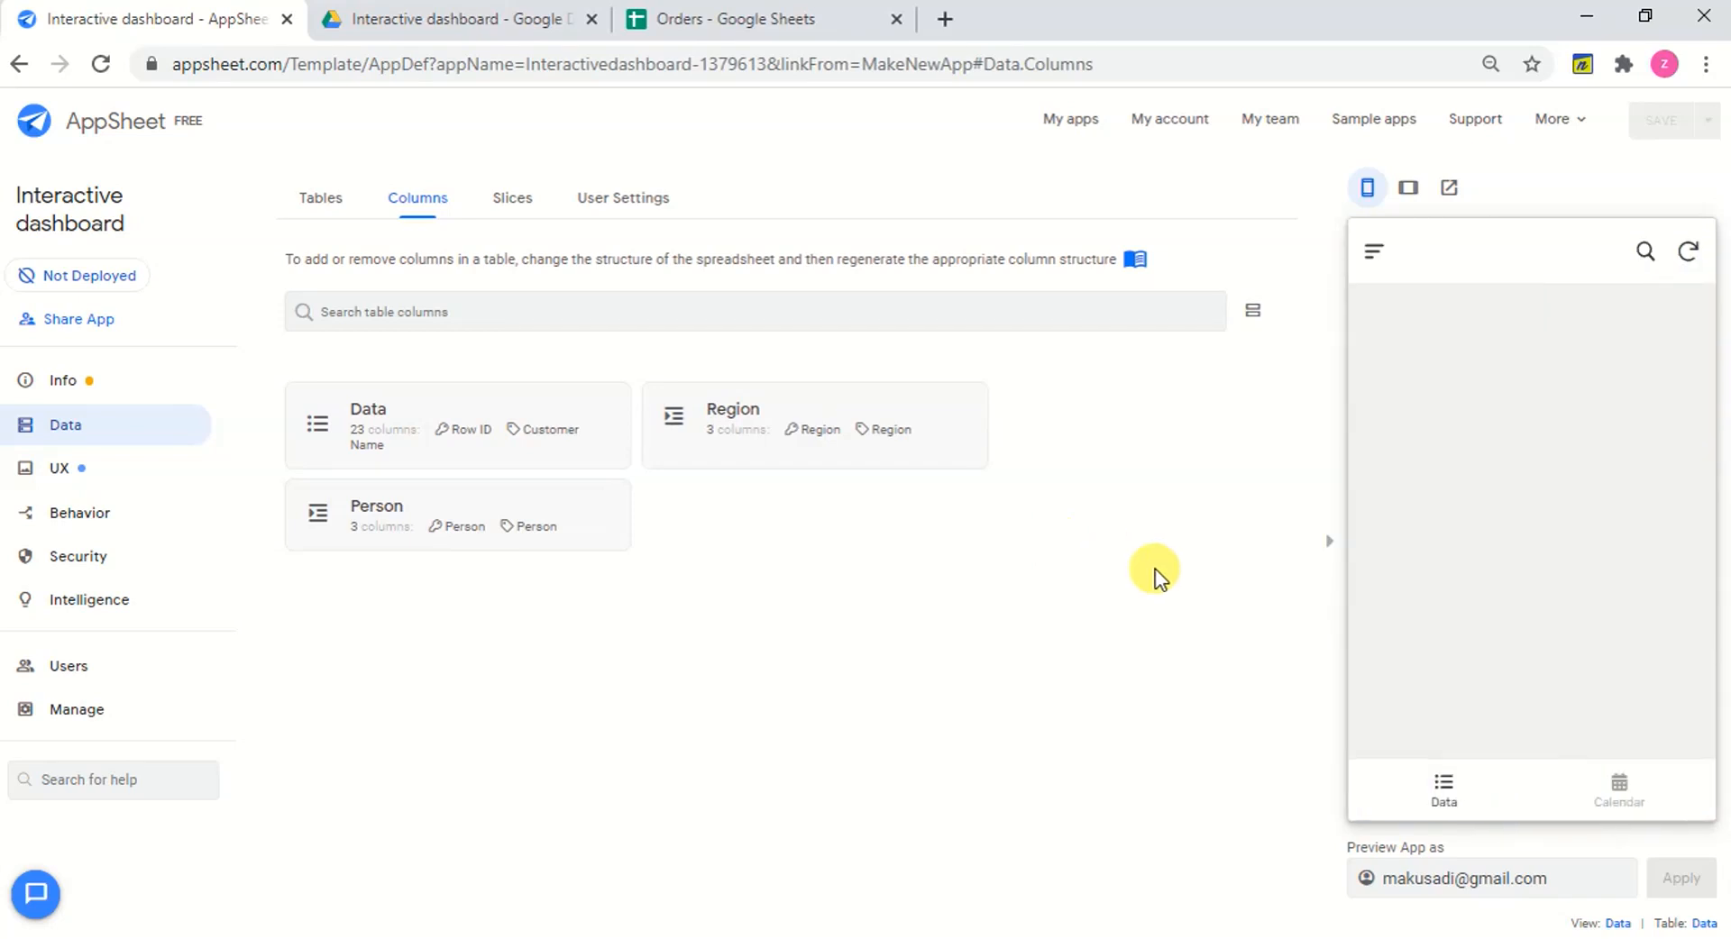
click(1438, 783)
click(1442, 792)
Change the Data table's update permission from read-only to allow only adds.
click(330, 202)
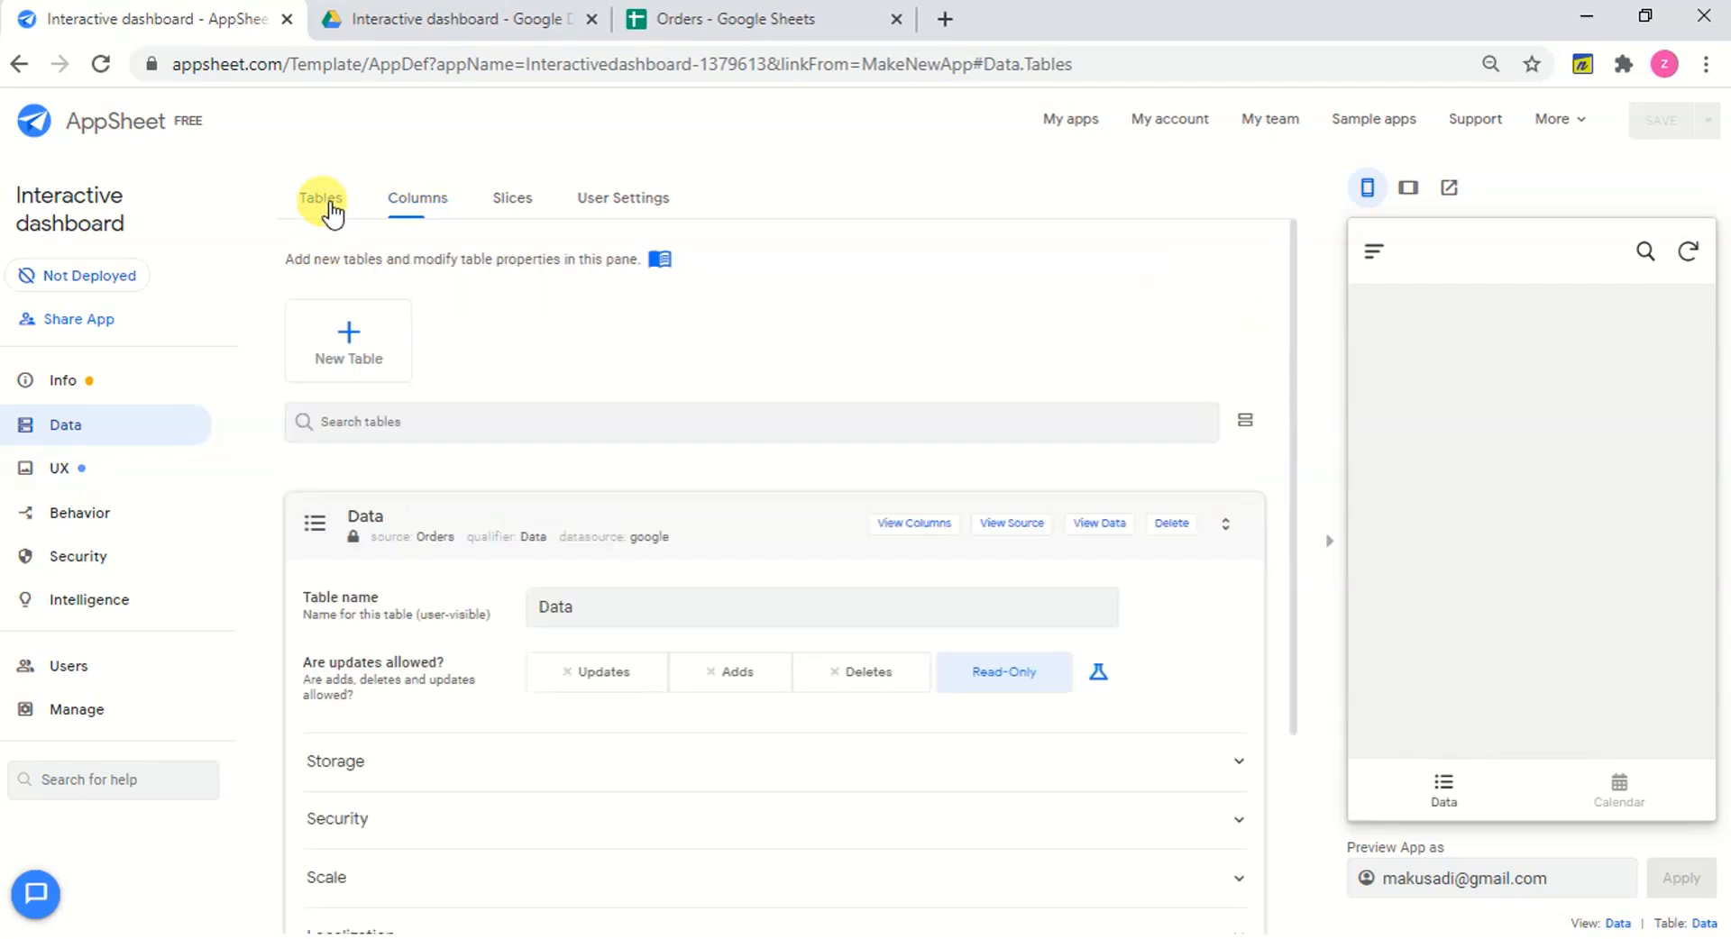
click(746, 681)
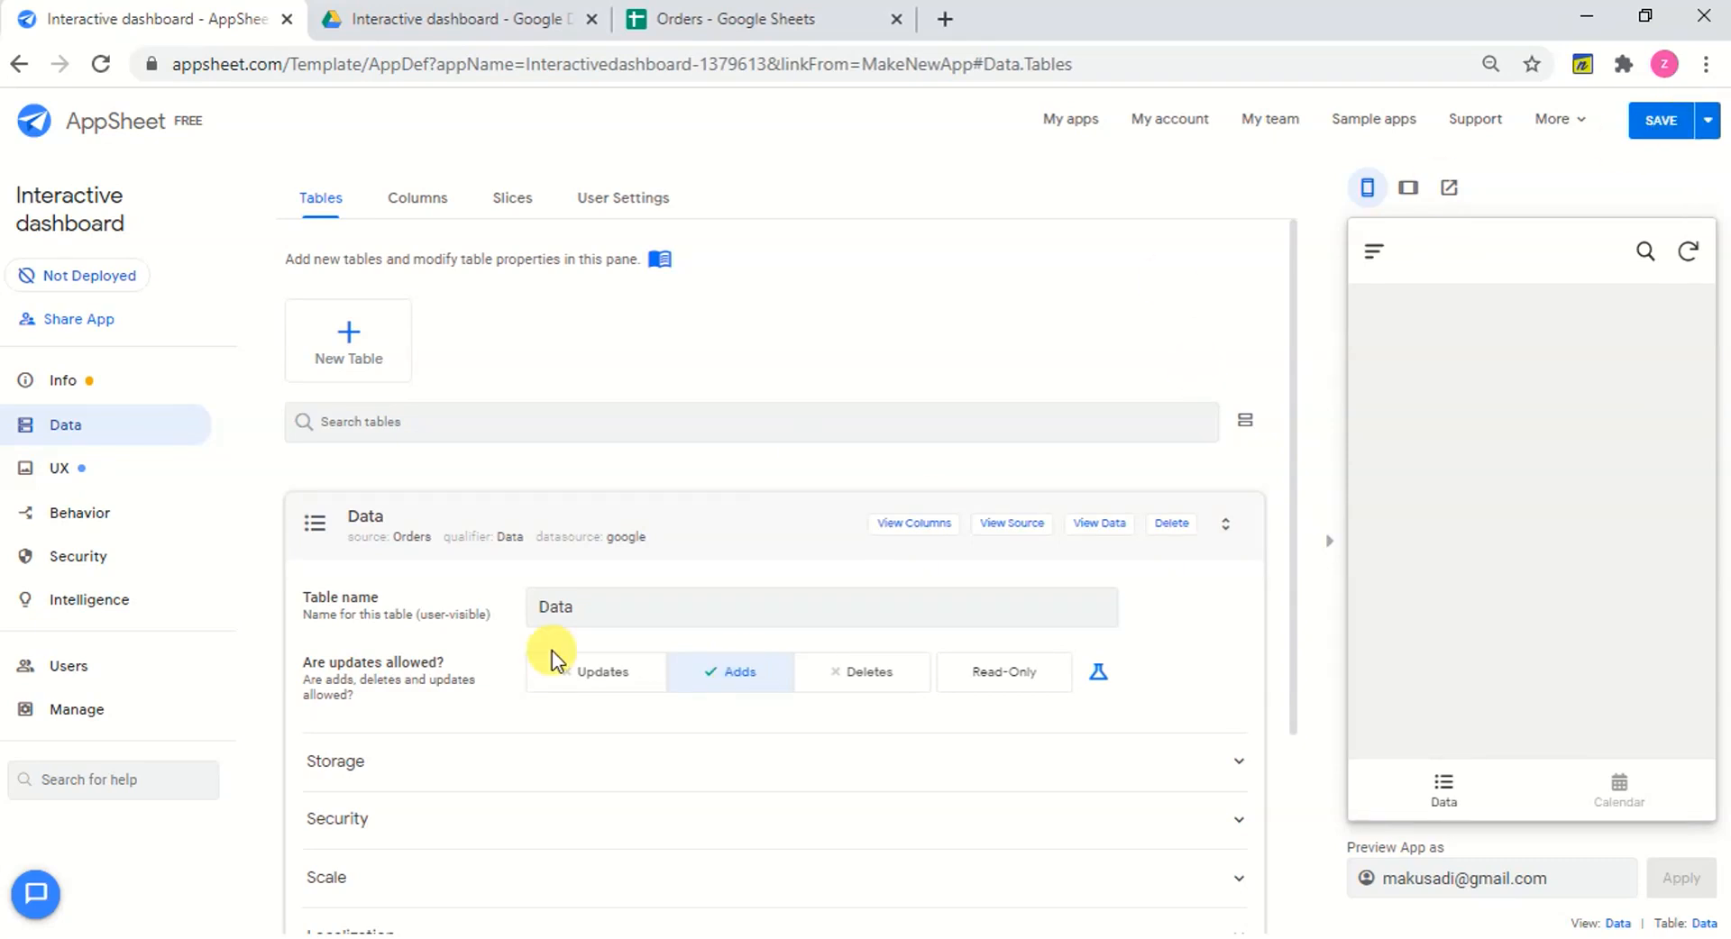
Create a behavior action named Import Data for the Data table that imports a CSV file for this view.
click(109, 514)
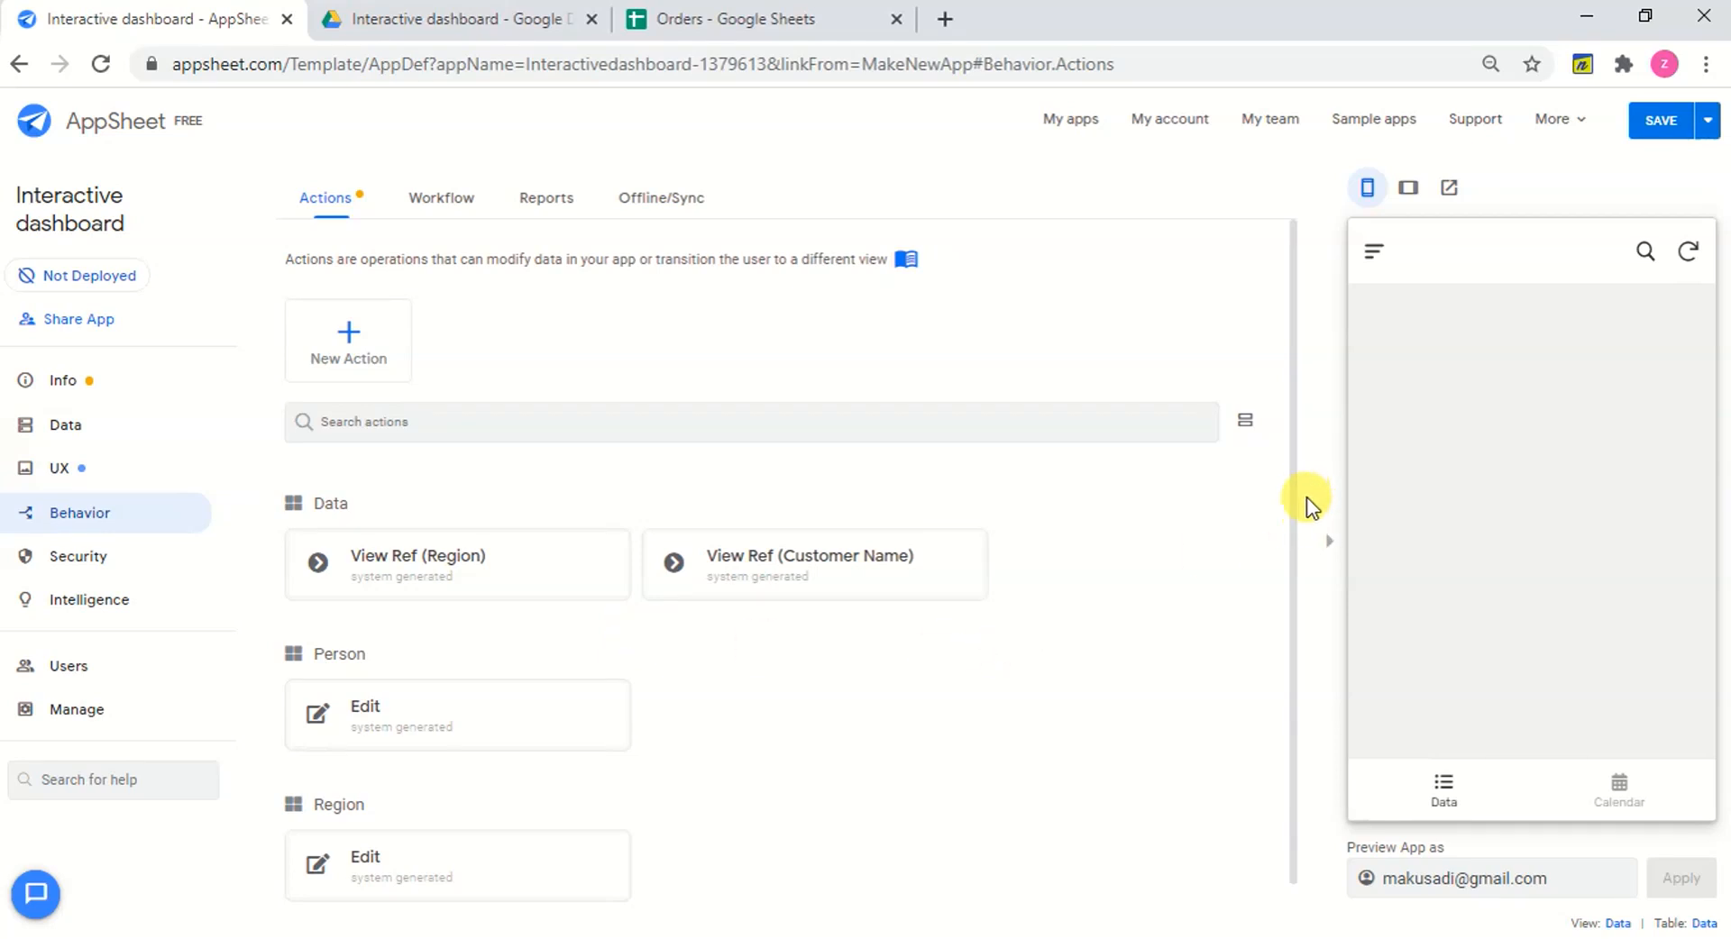
drag(1295, 568, 1300, 512)
click(370, 347)
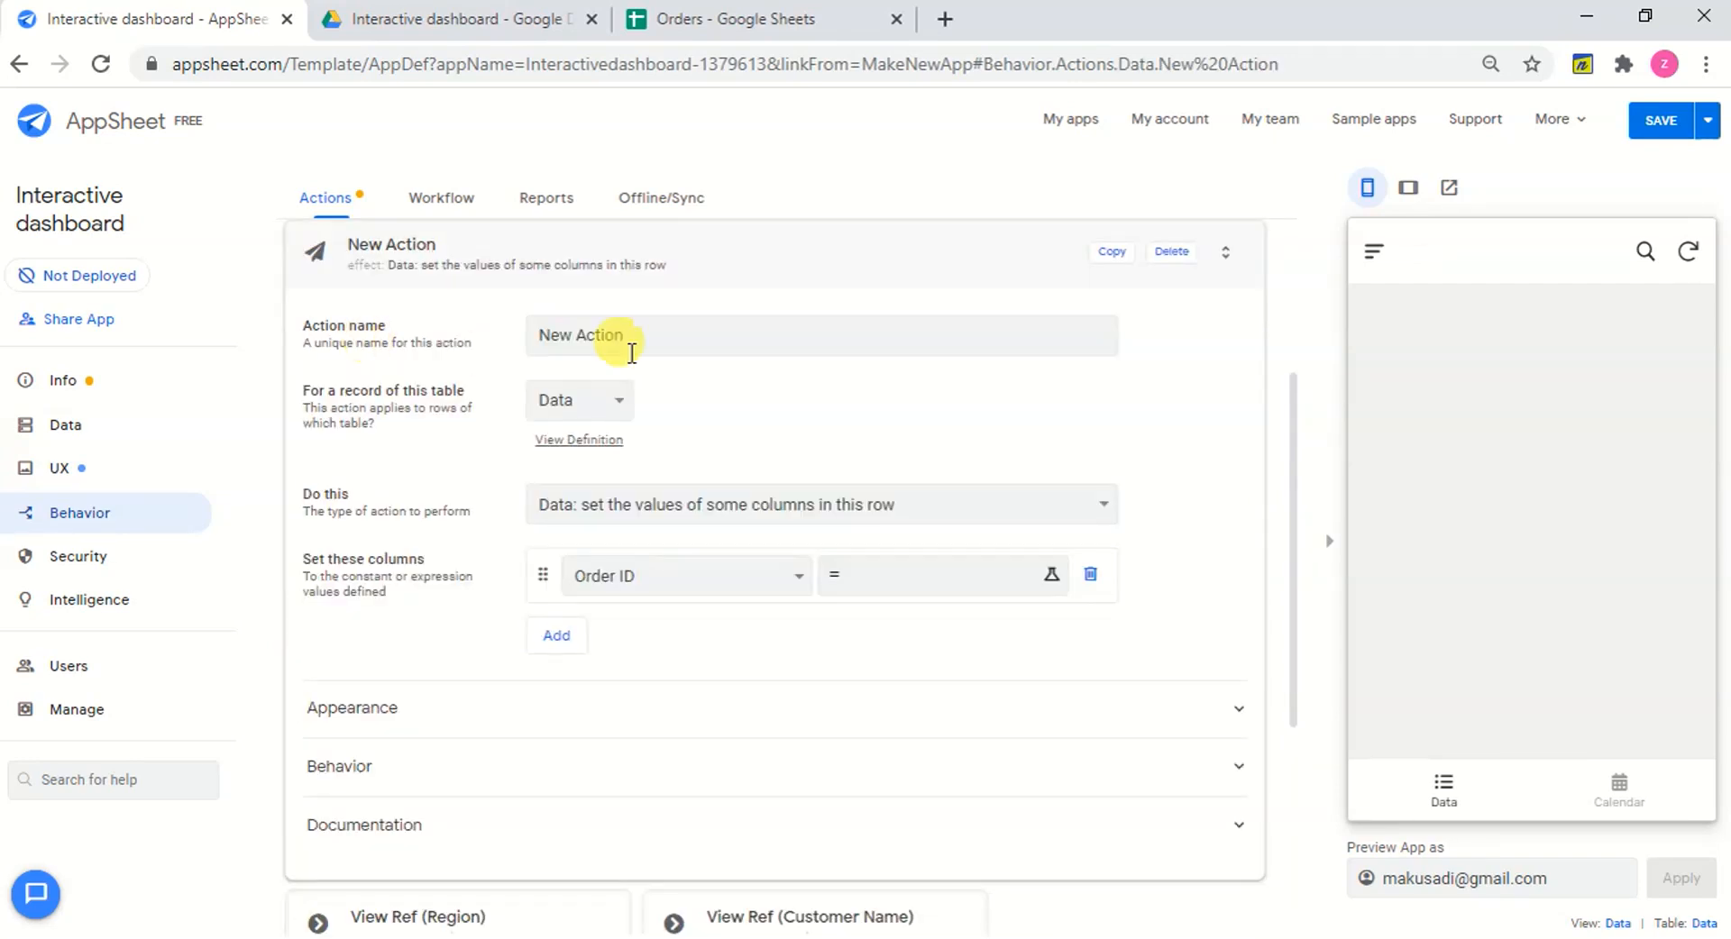
drag(658, 333, 421, 345)
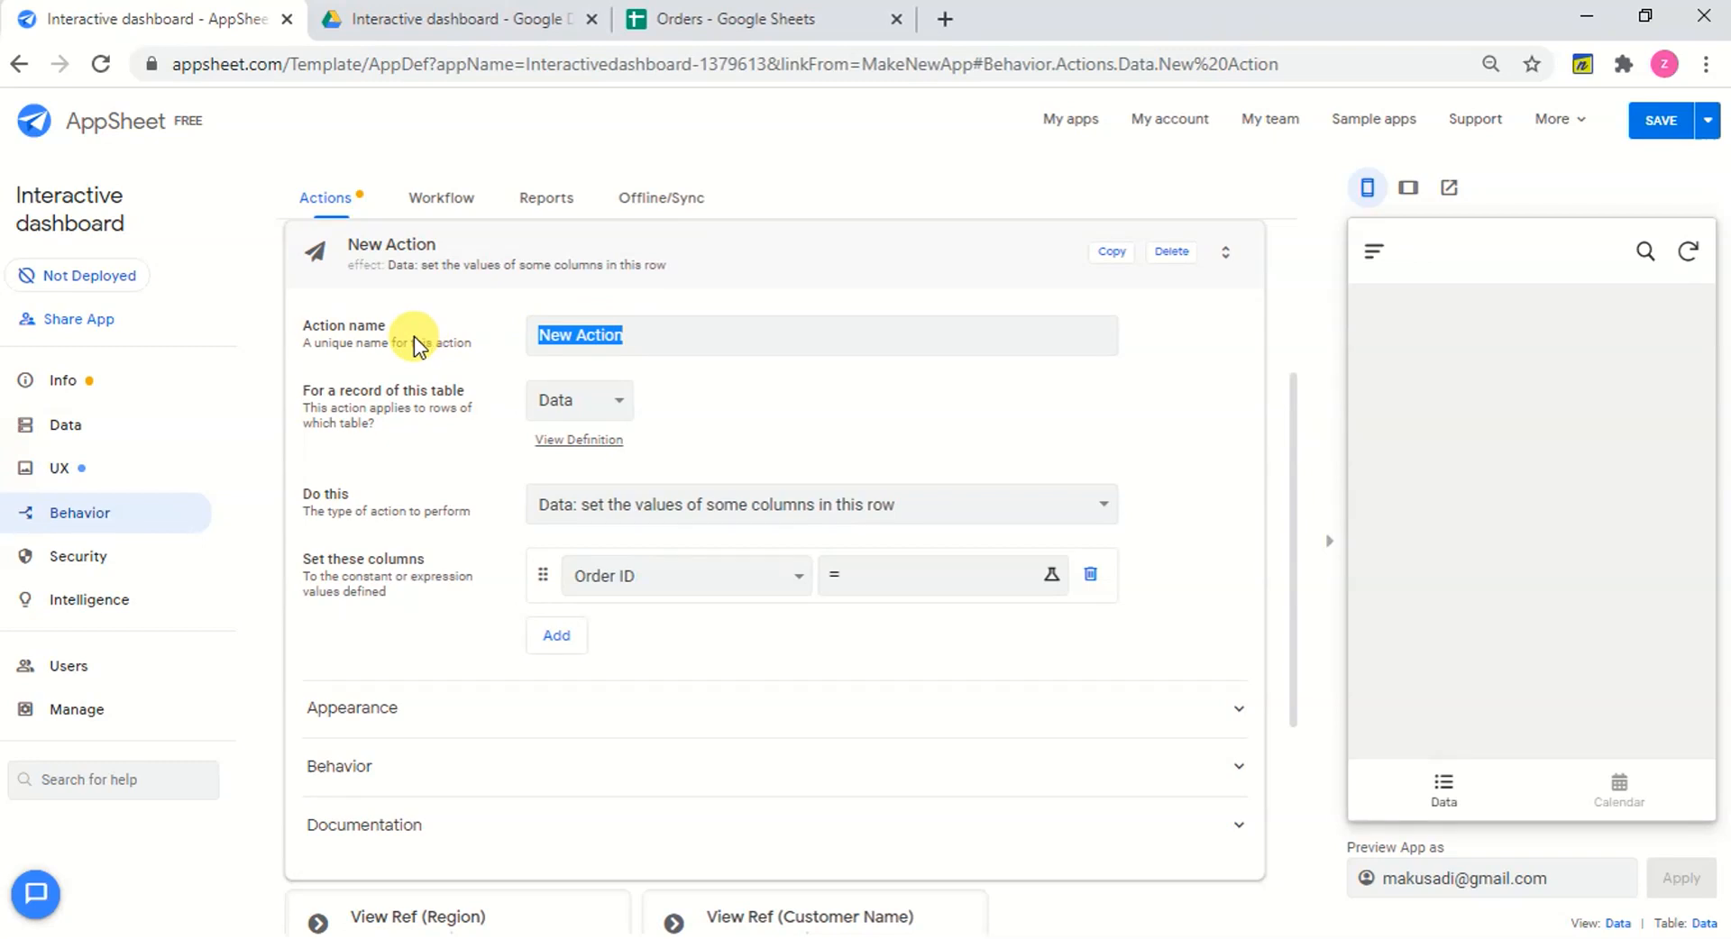
key(BackSpace)
text(Import )
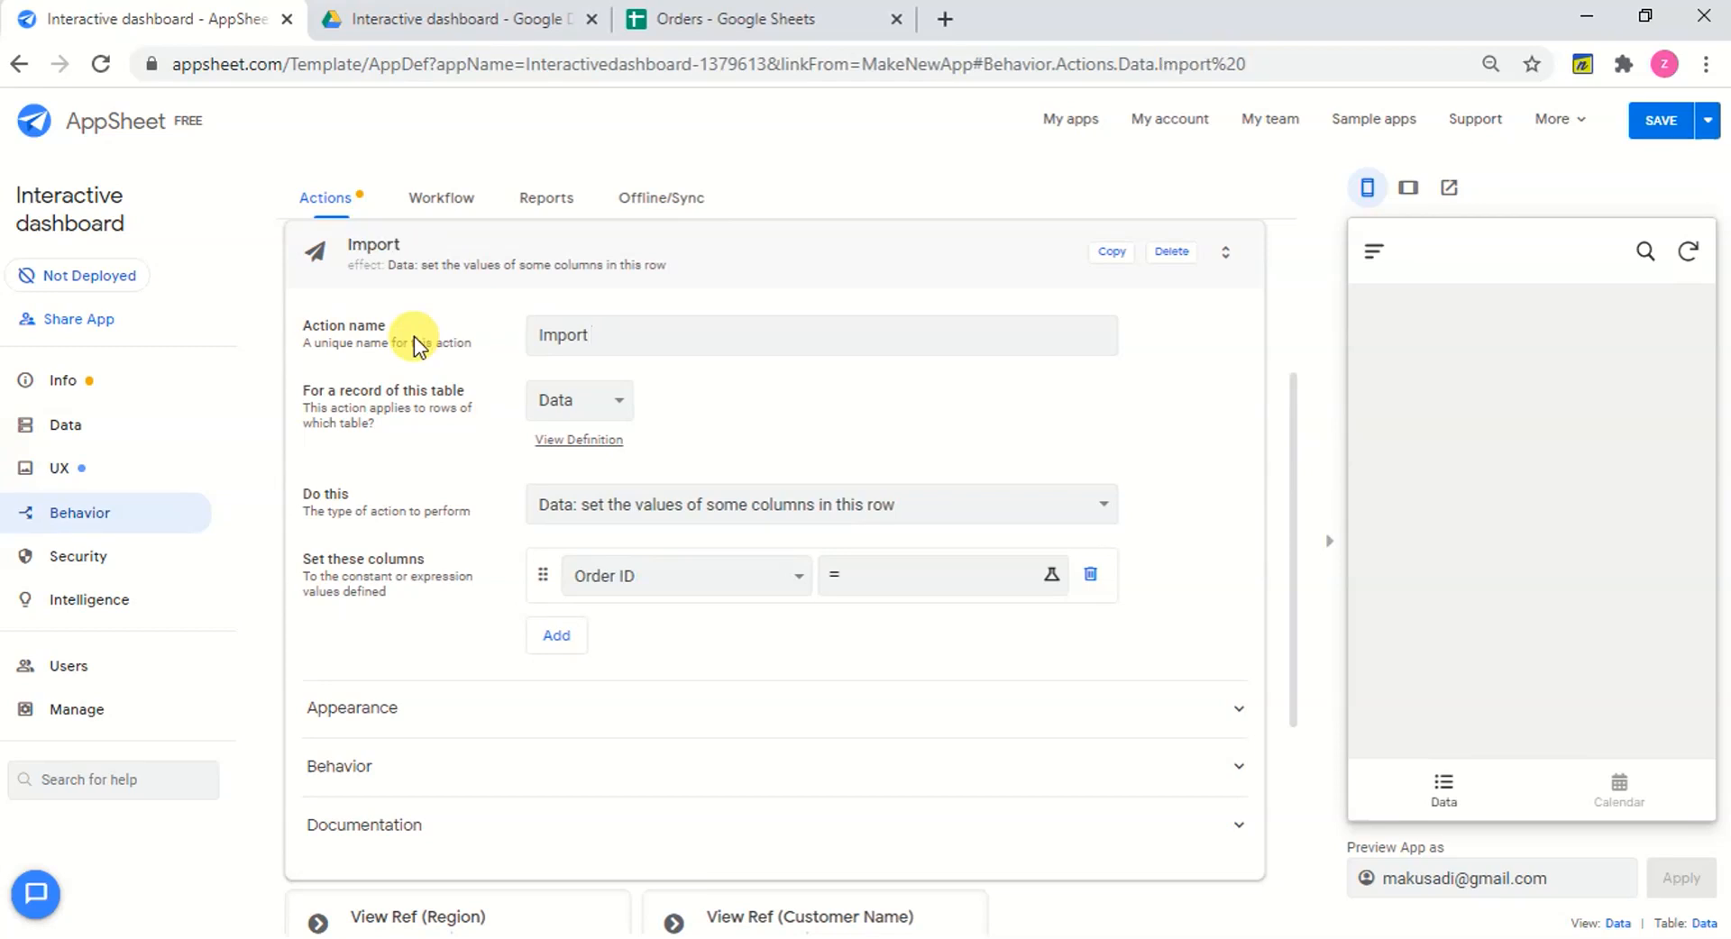
text(Data)
click(743, 524)
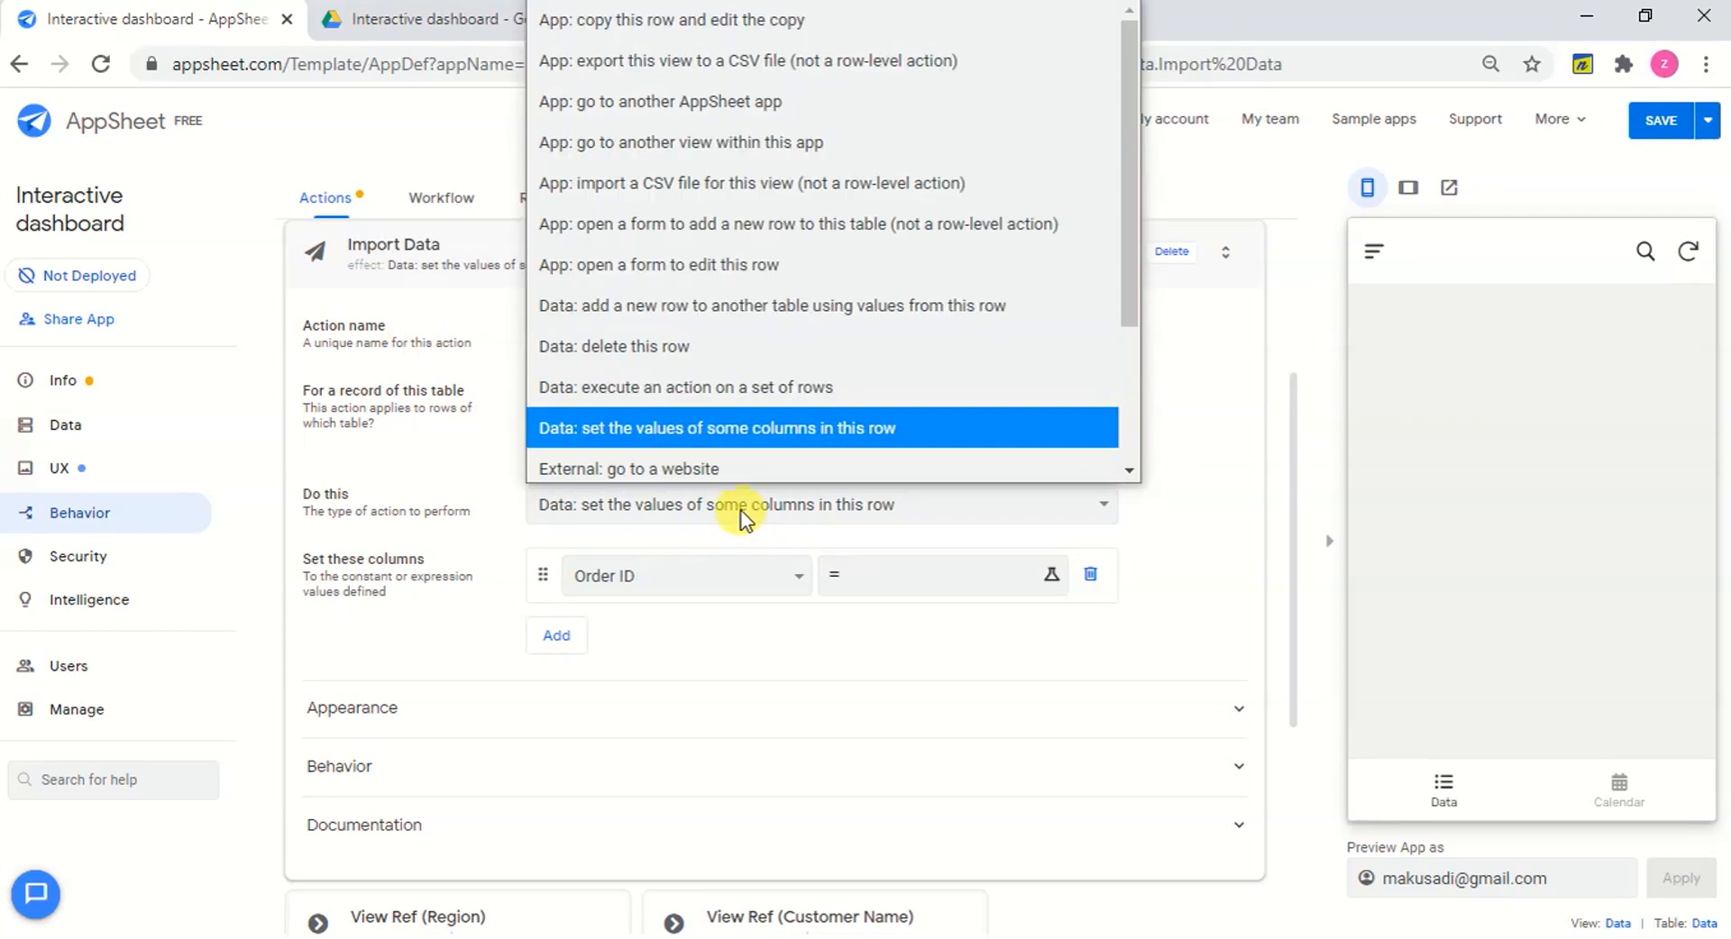
click(831, 180)
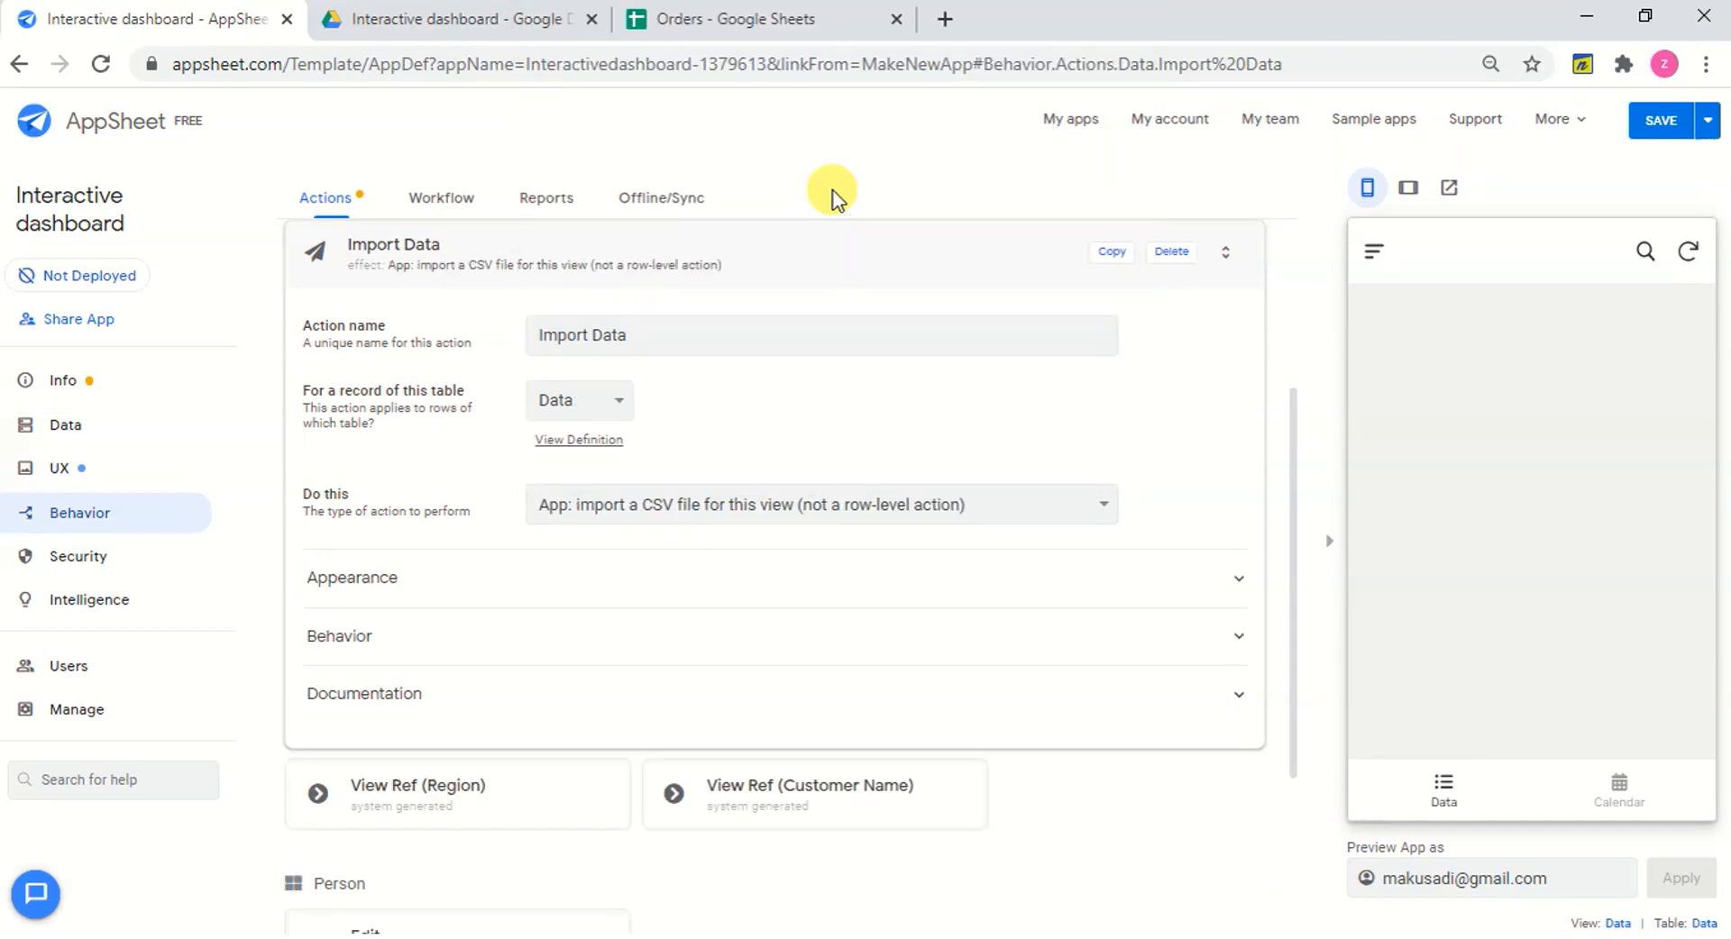
Set the Import Data action's prominence to Display overlay and pick the light outlined upward arrow from the upload icons.
click(781, 591)
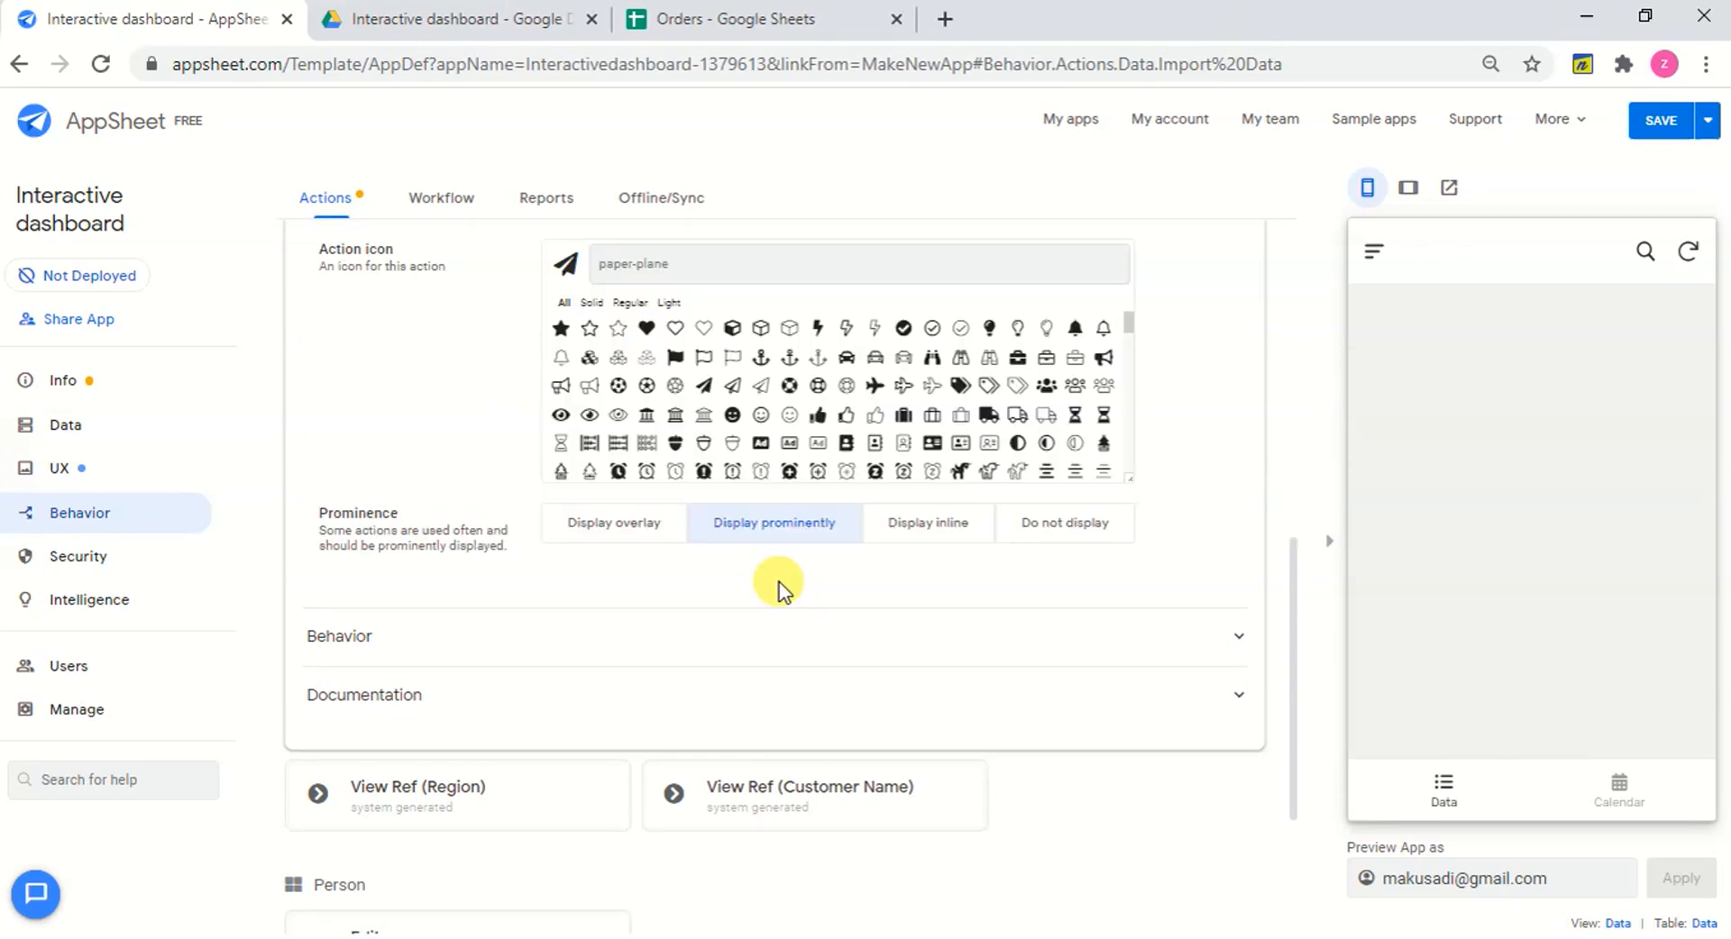
click(613, 531)
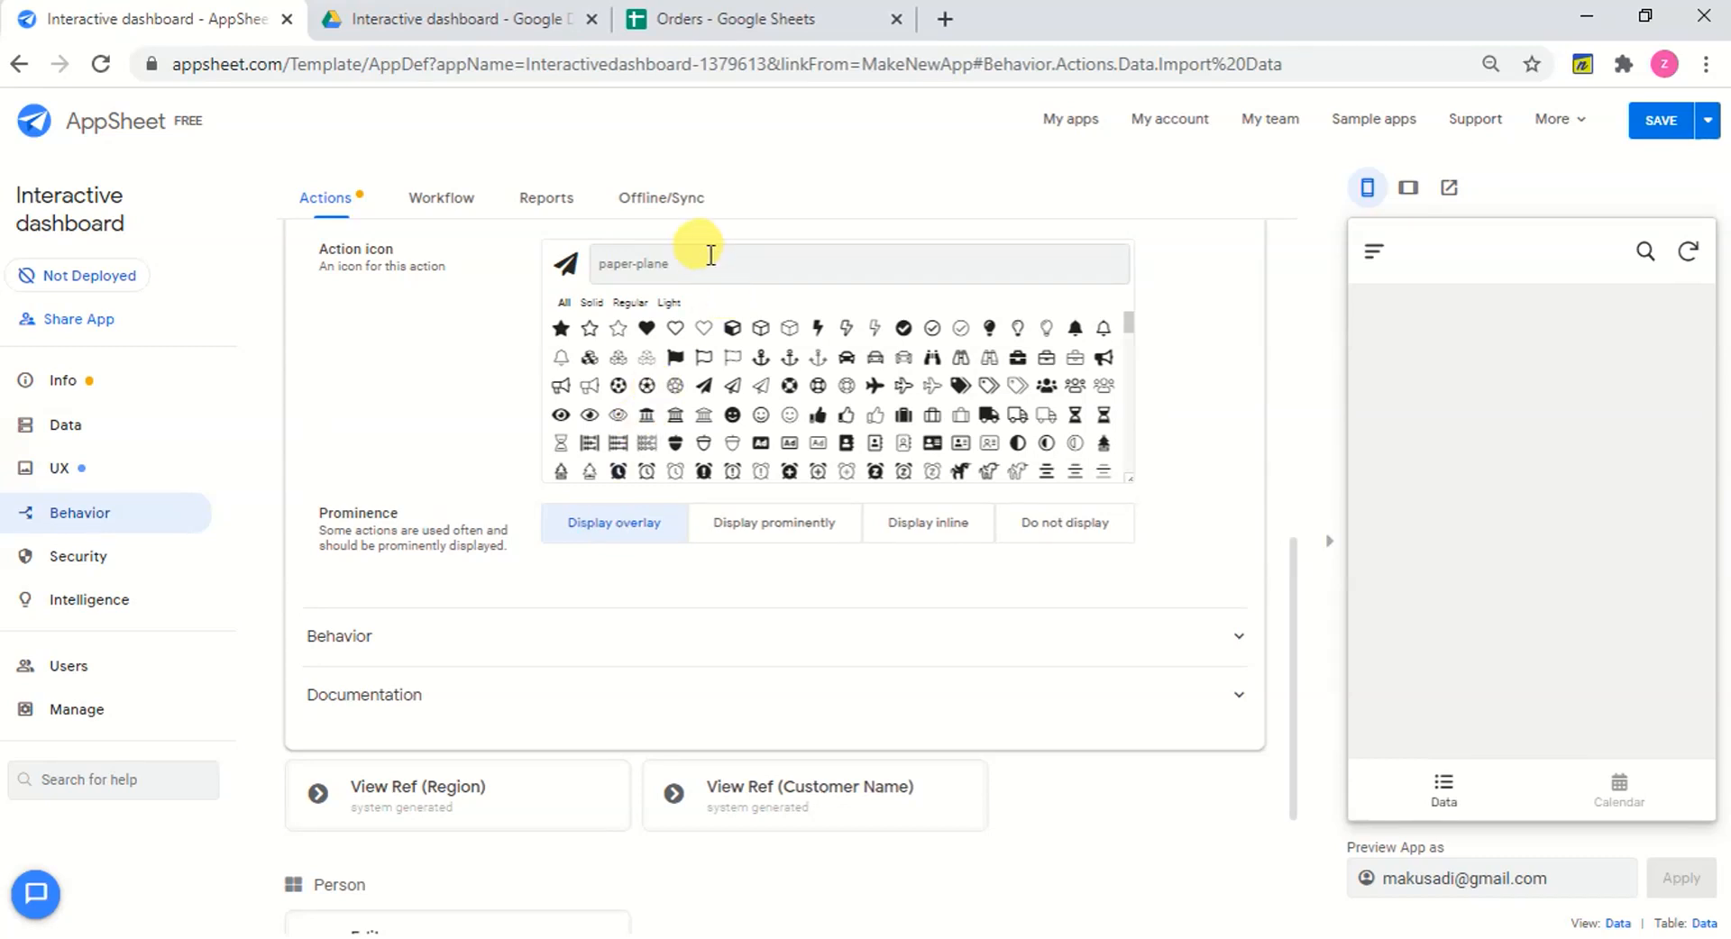
text(upload)
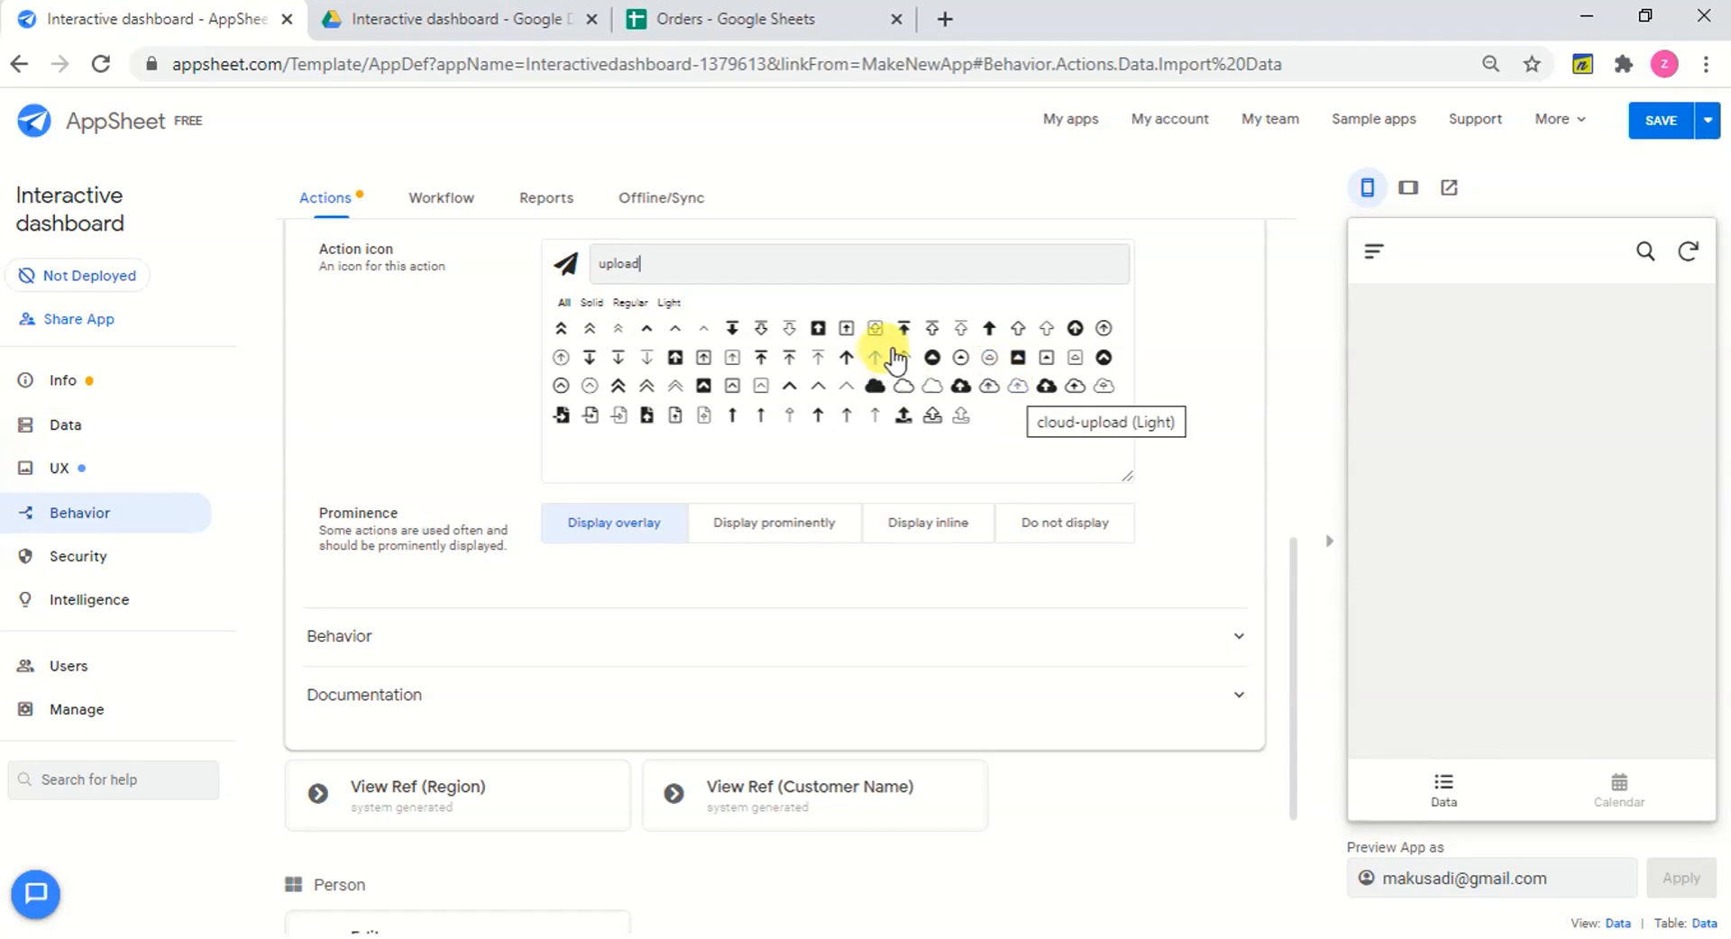
click(1049, 329)
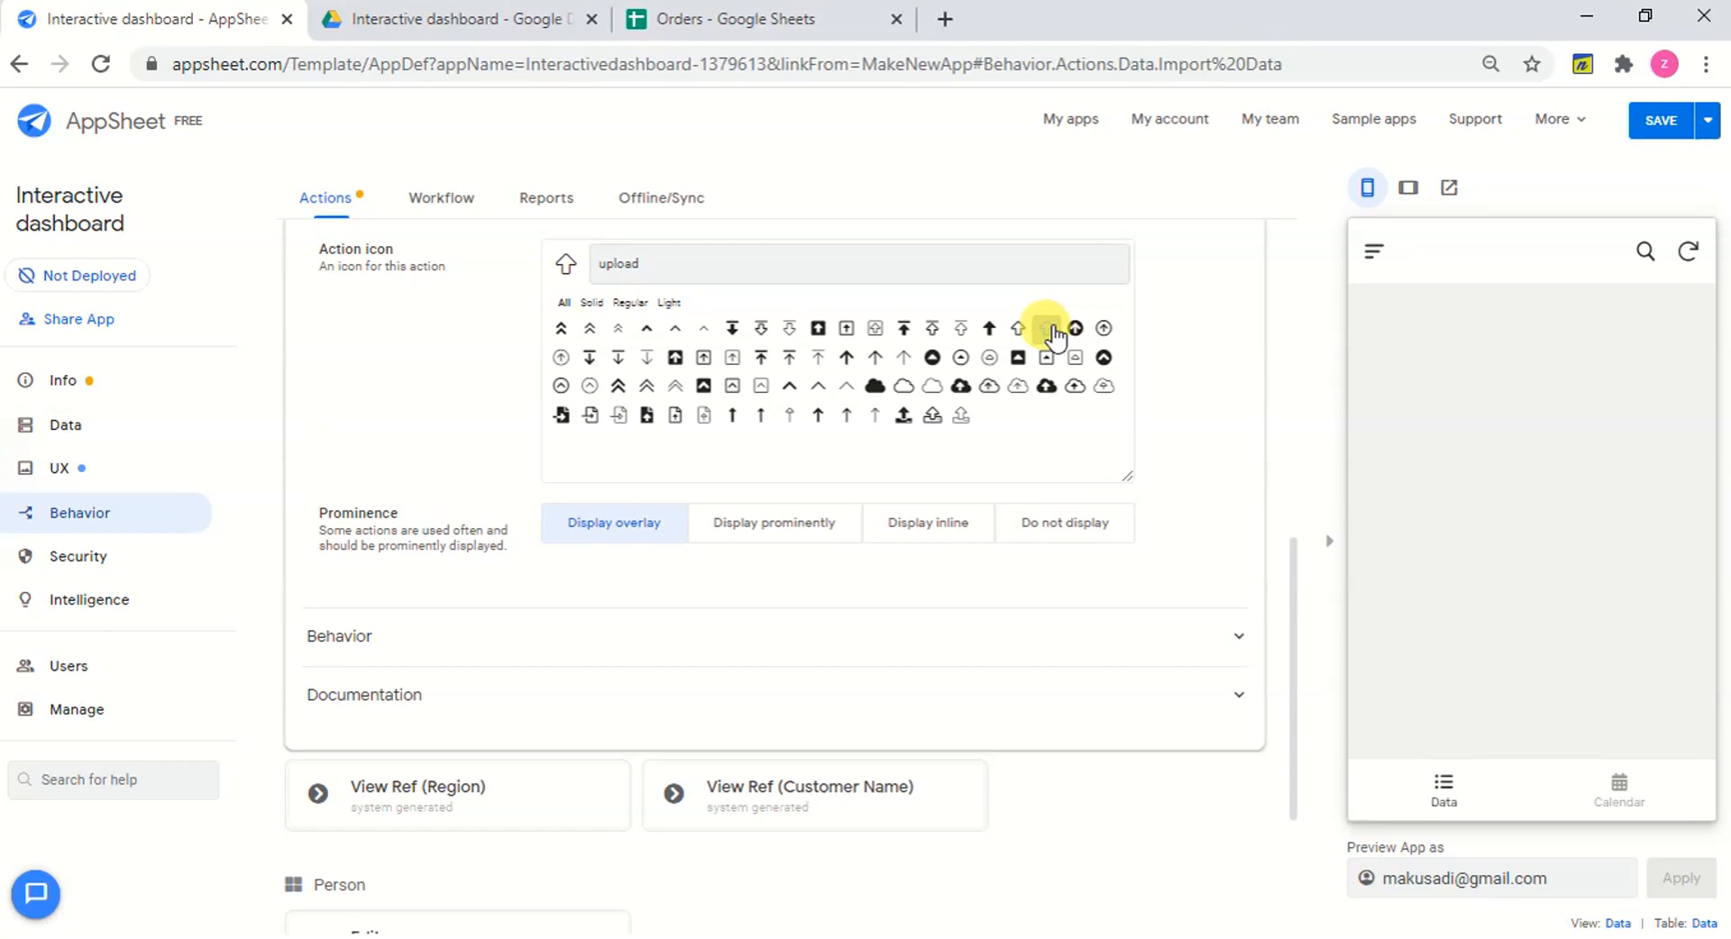
Set the Import Data action's display name to the expression Import Data and save the app.
scroll(1052, 335, up, 4)
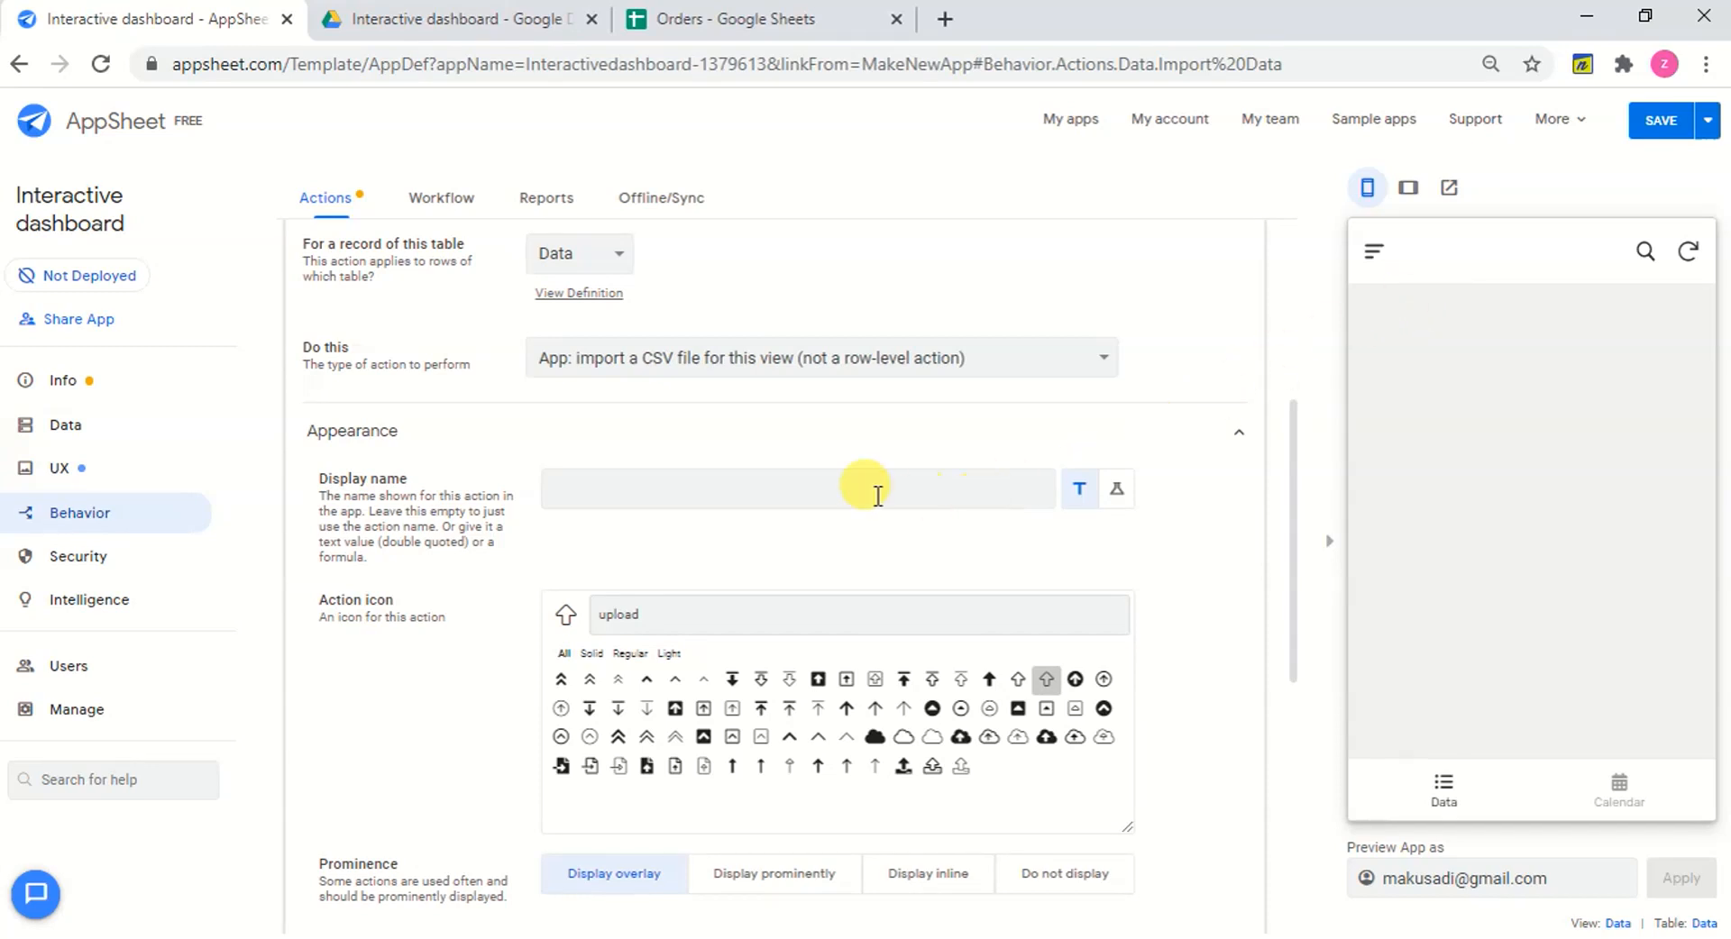
click(1116, 492)
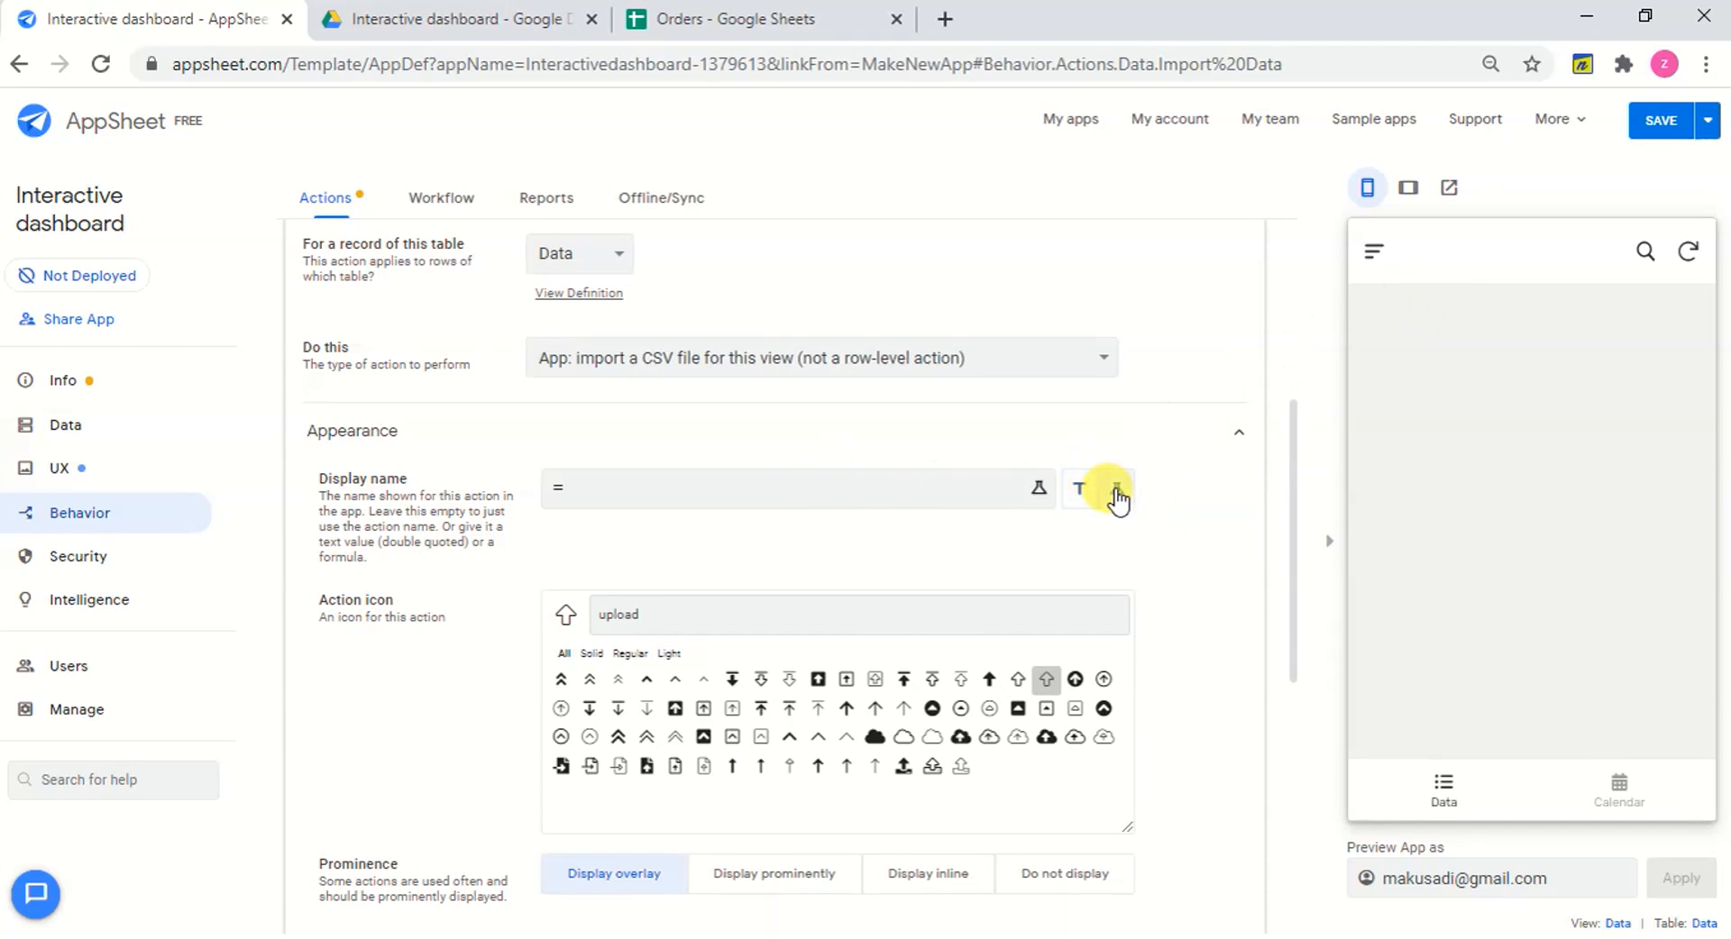
click(782, 494)
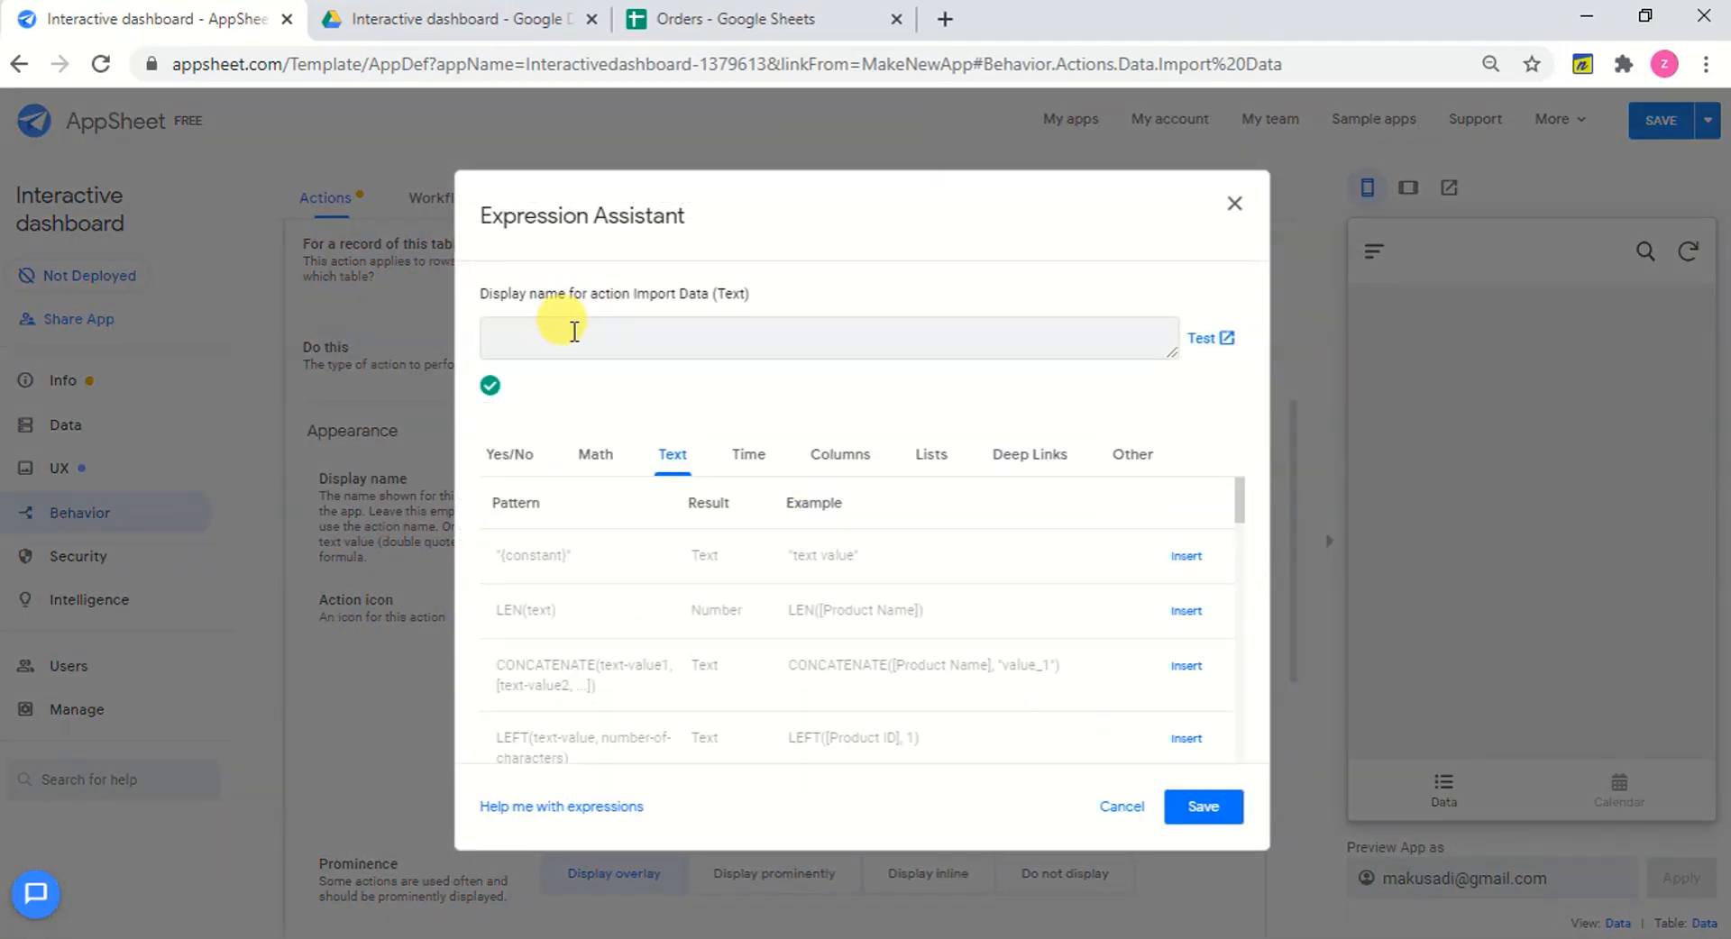
text(Import Data)
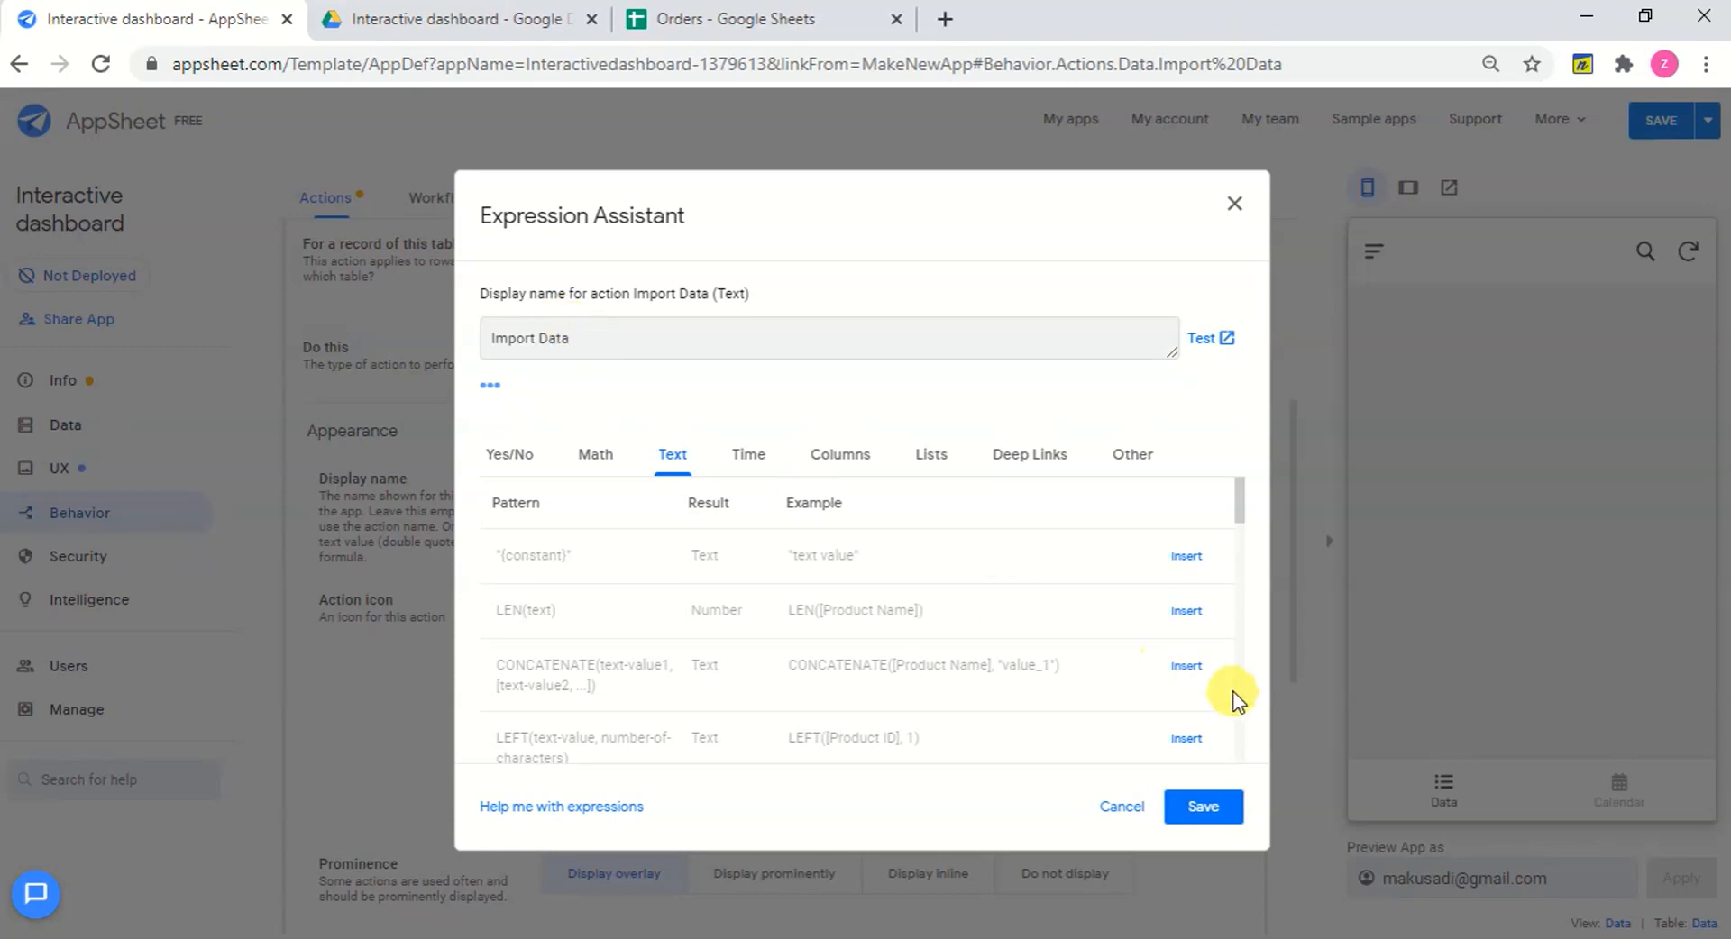
click(1203, 805)
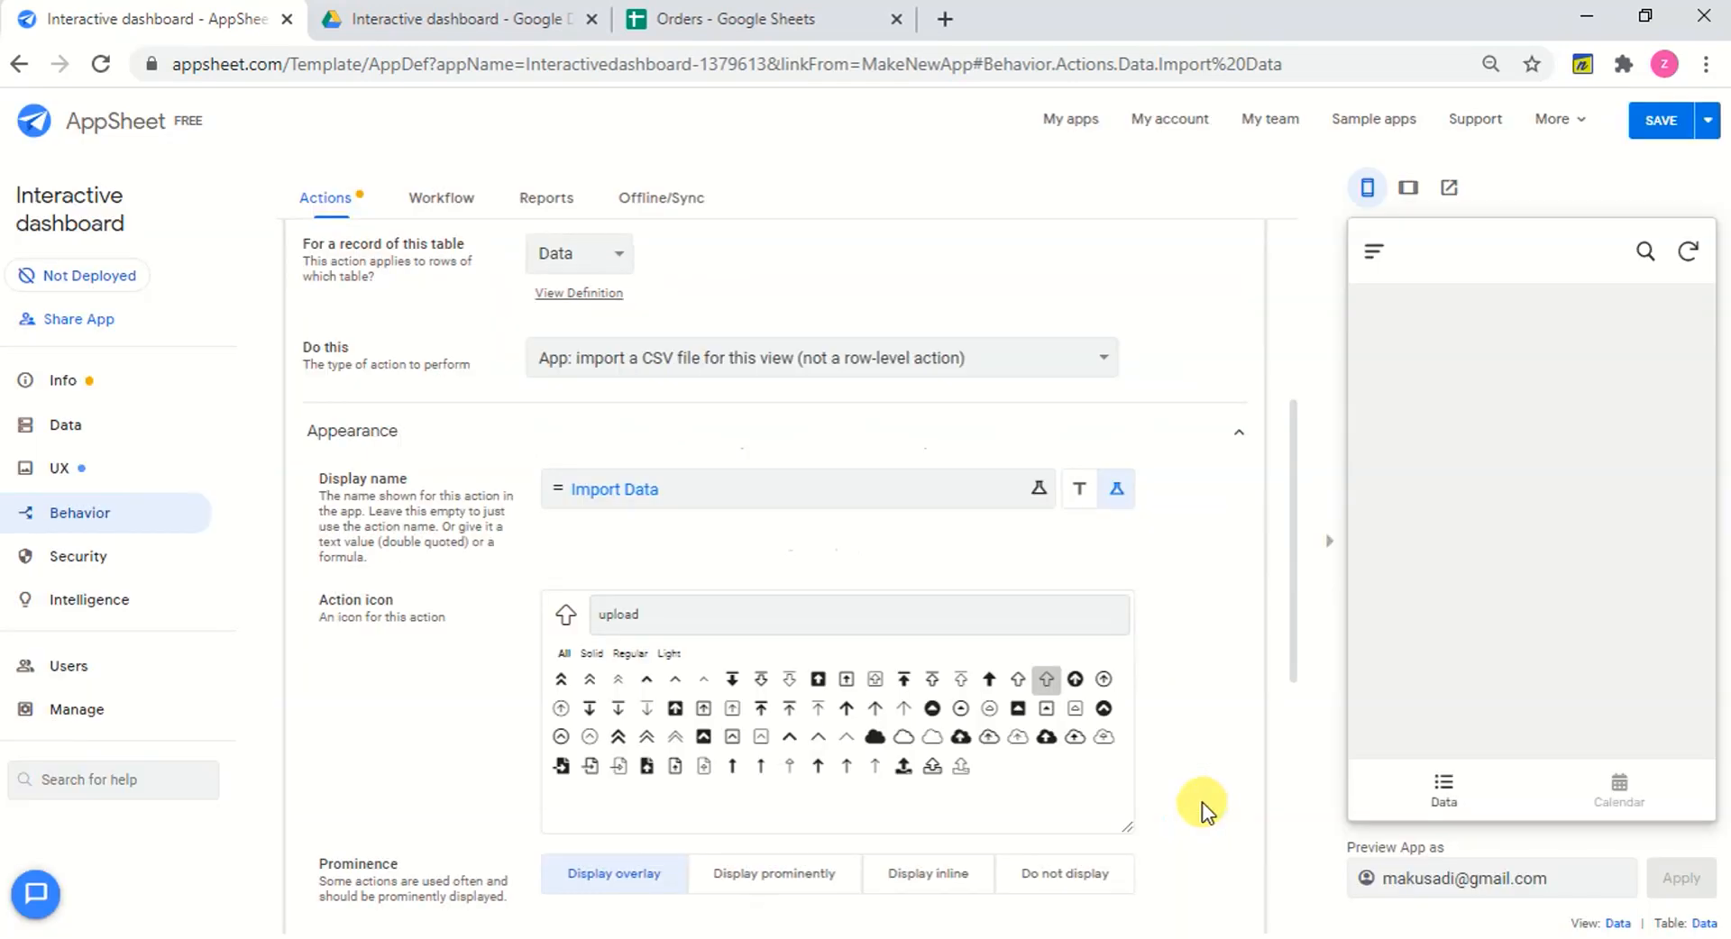
click(1659, 119)
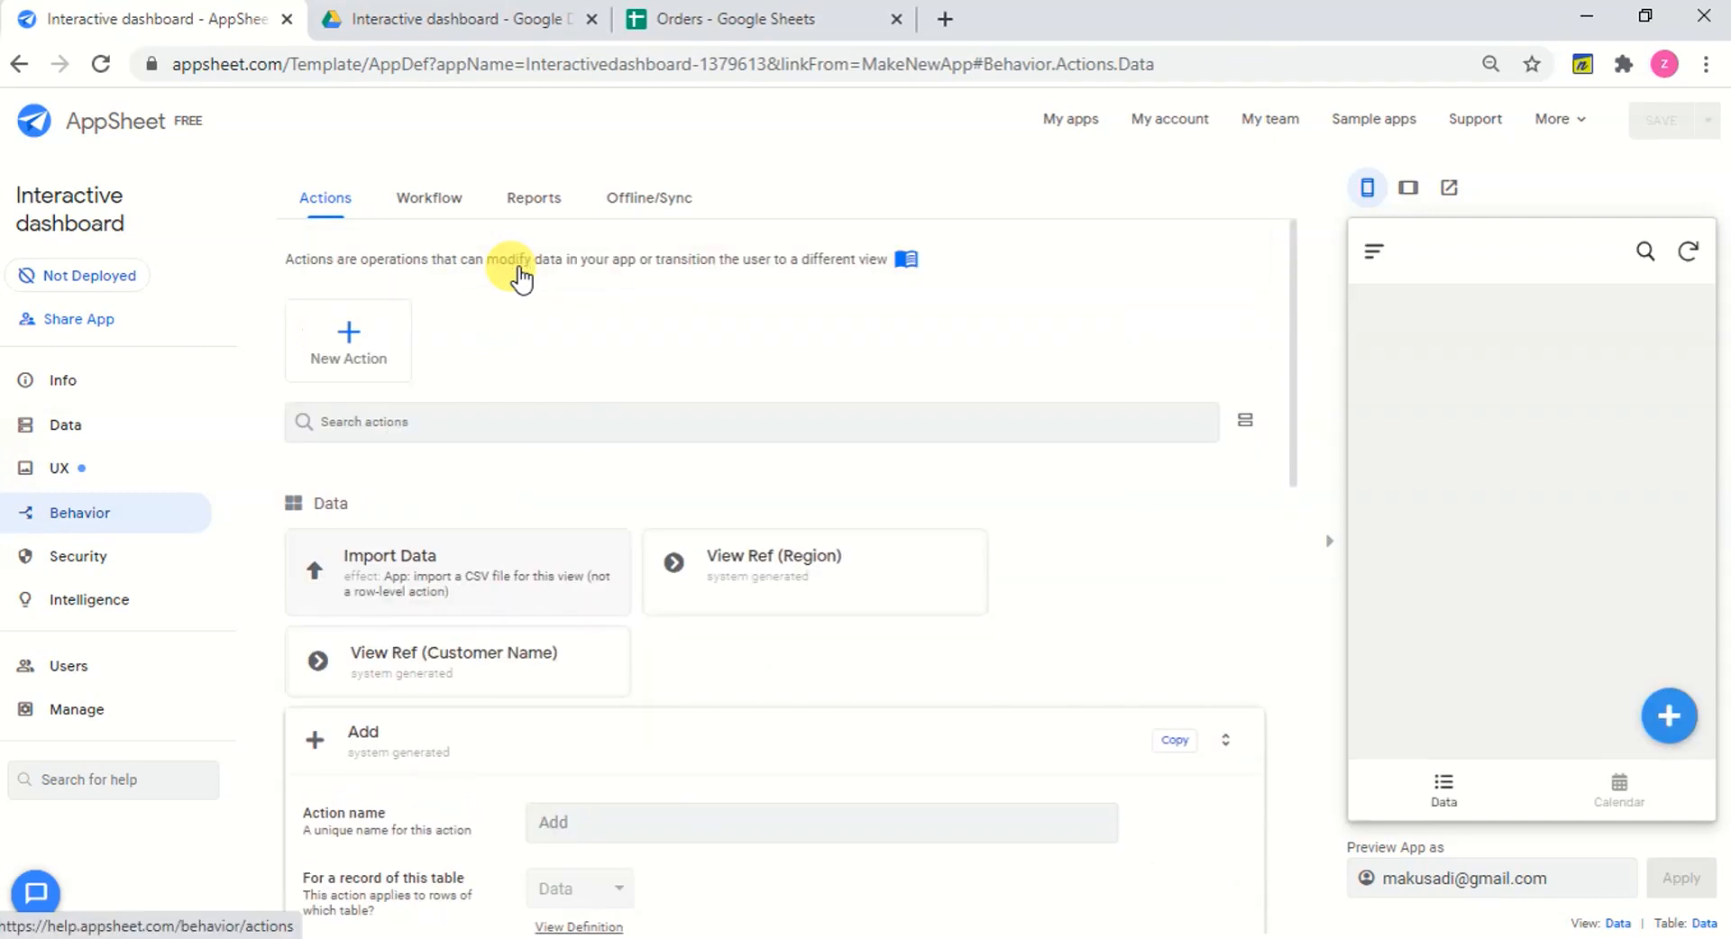
click(1441, 798)
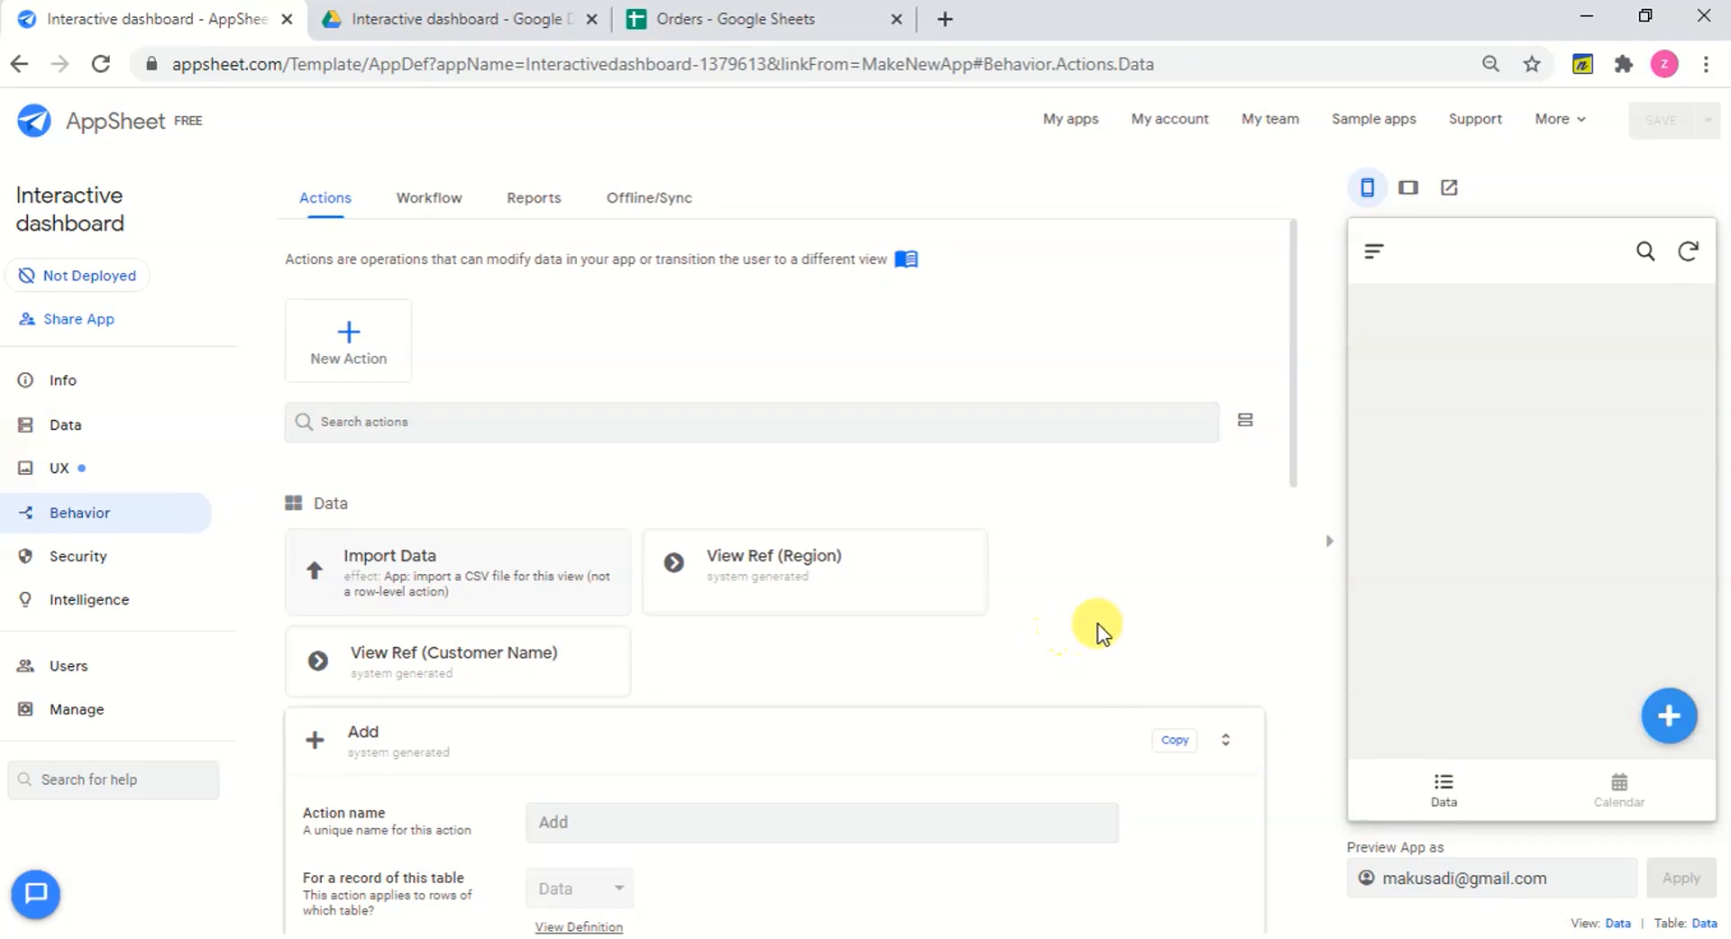
Try the Display prominently setting for the Import Data action, restore Display overlay, and save with data verification.
click(803, 755)
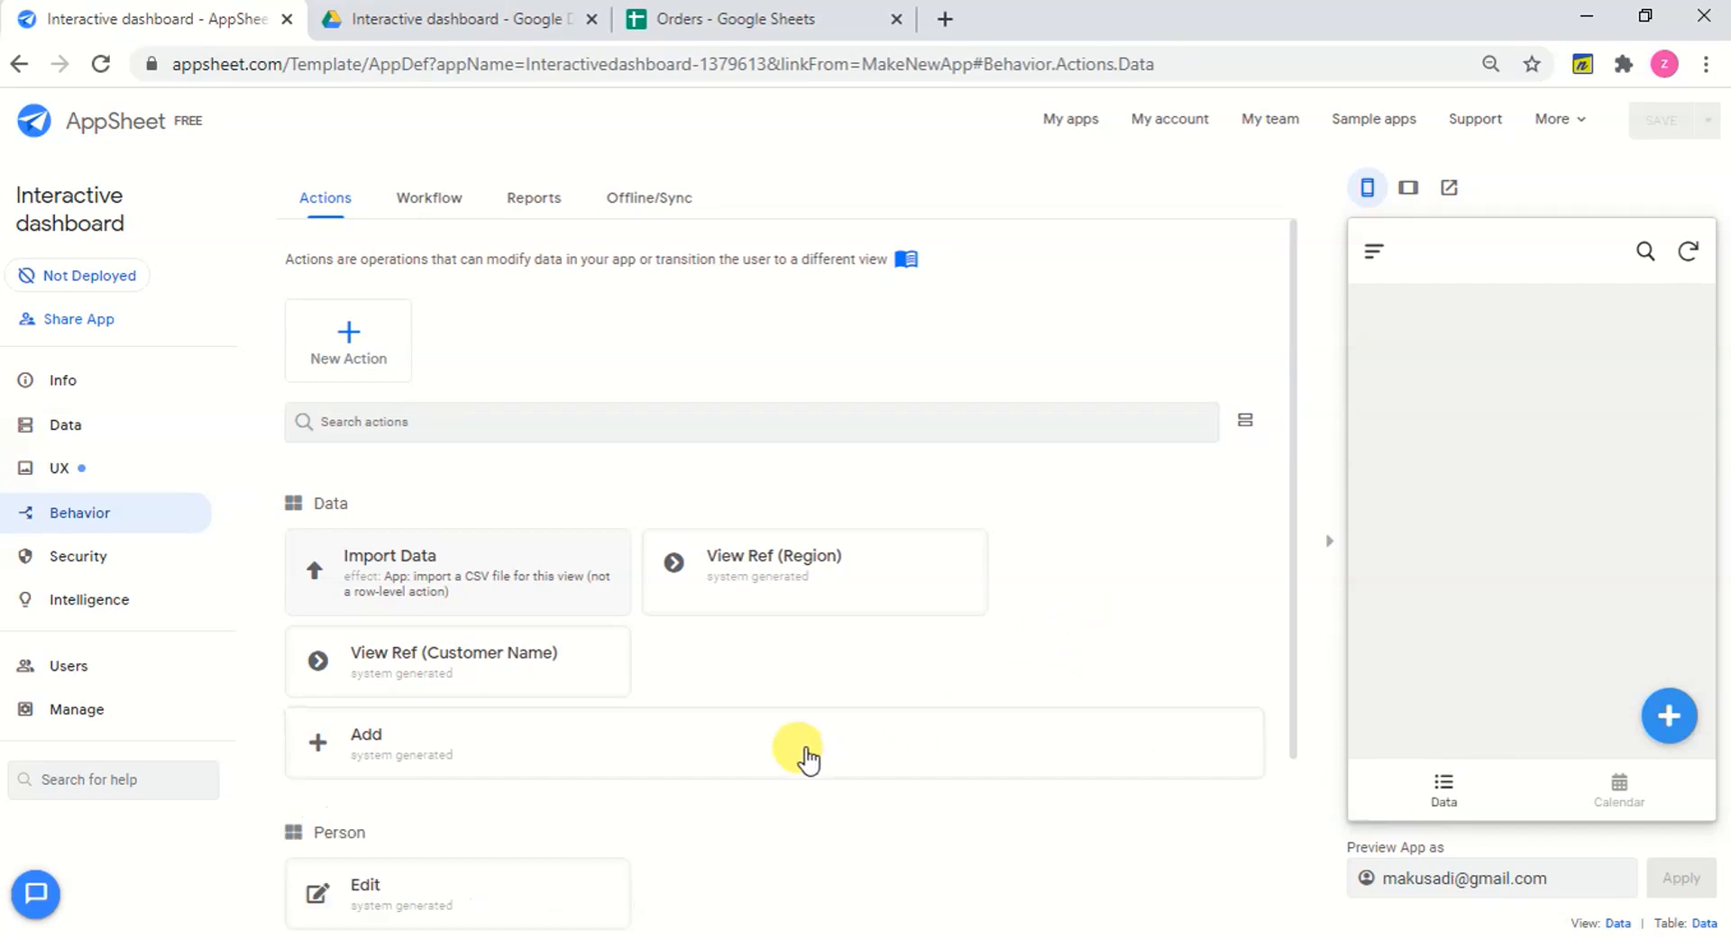
click(464, 593)
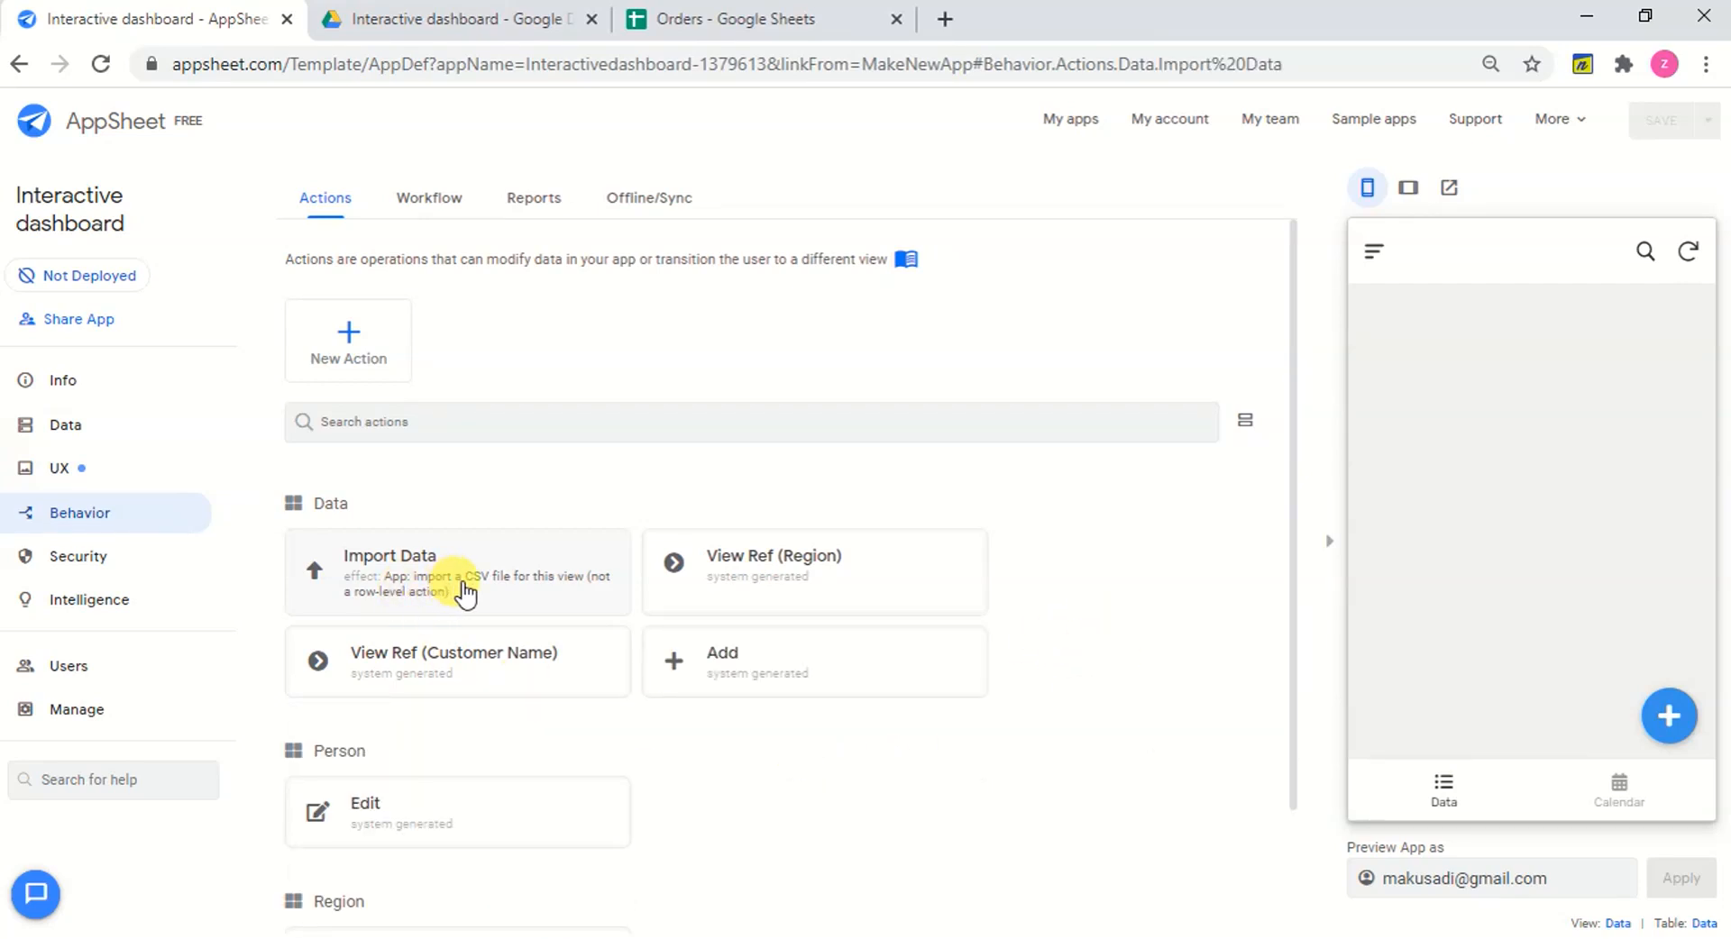
scroll(464, 580, down, 8)
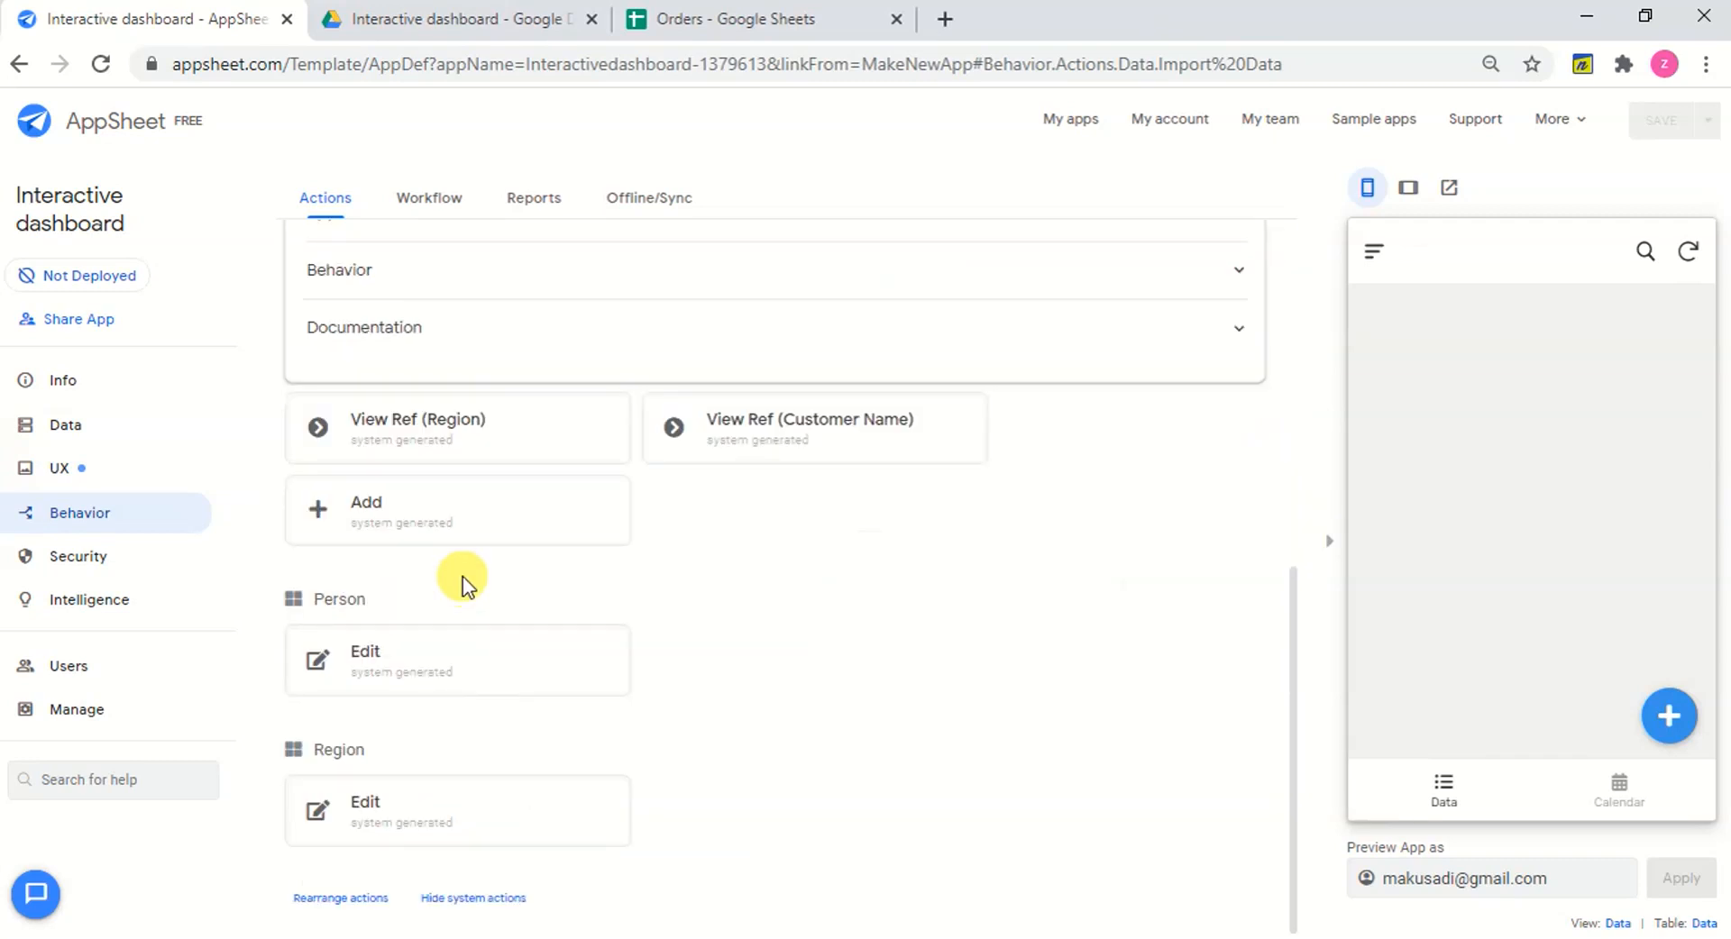
scroll(907, 649, up, 4)
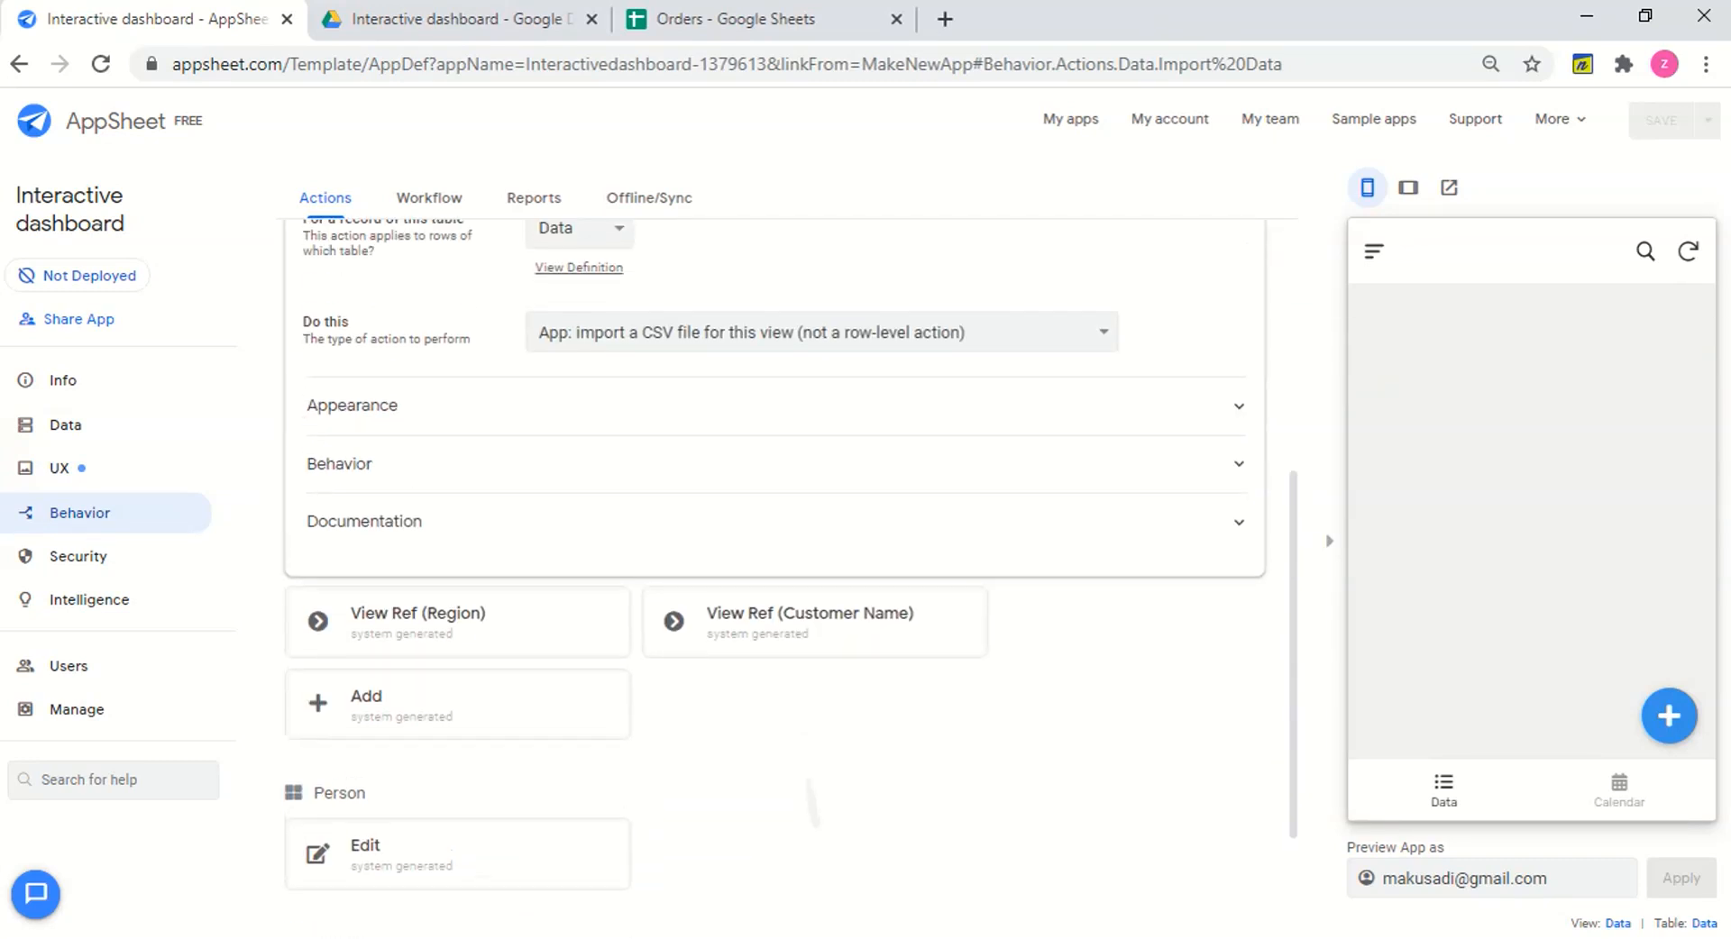
click(576, 543)
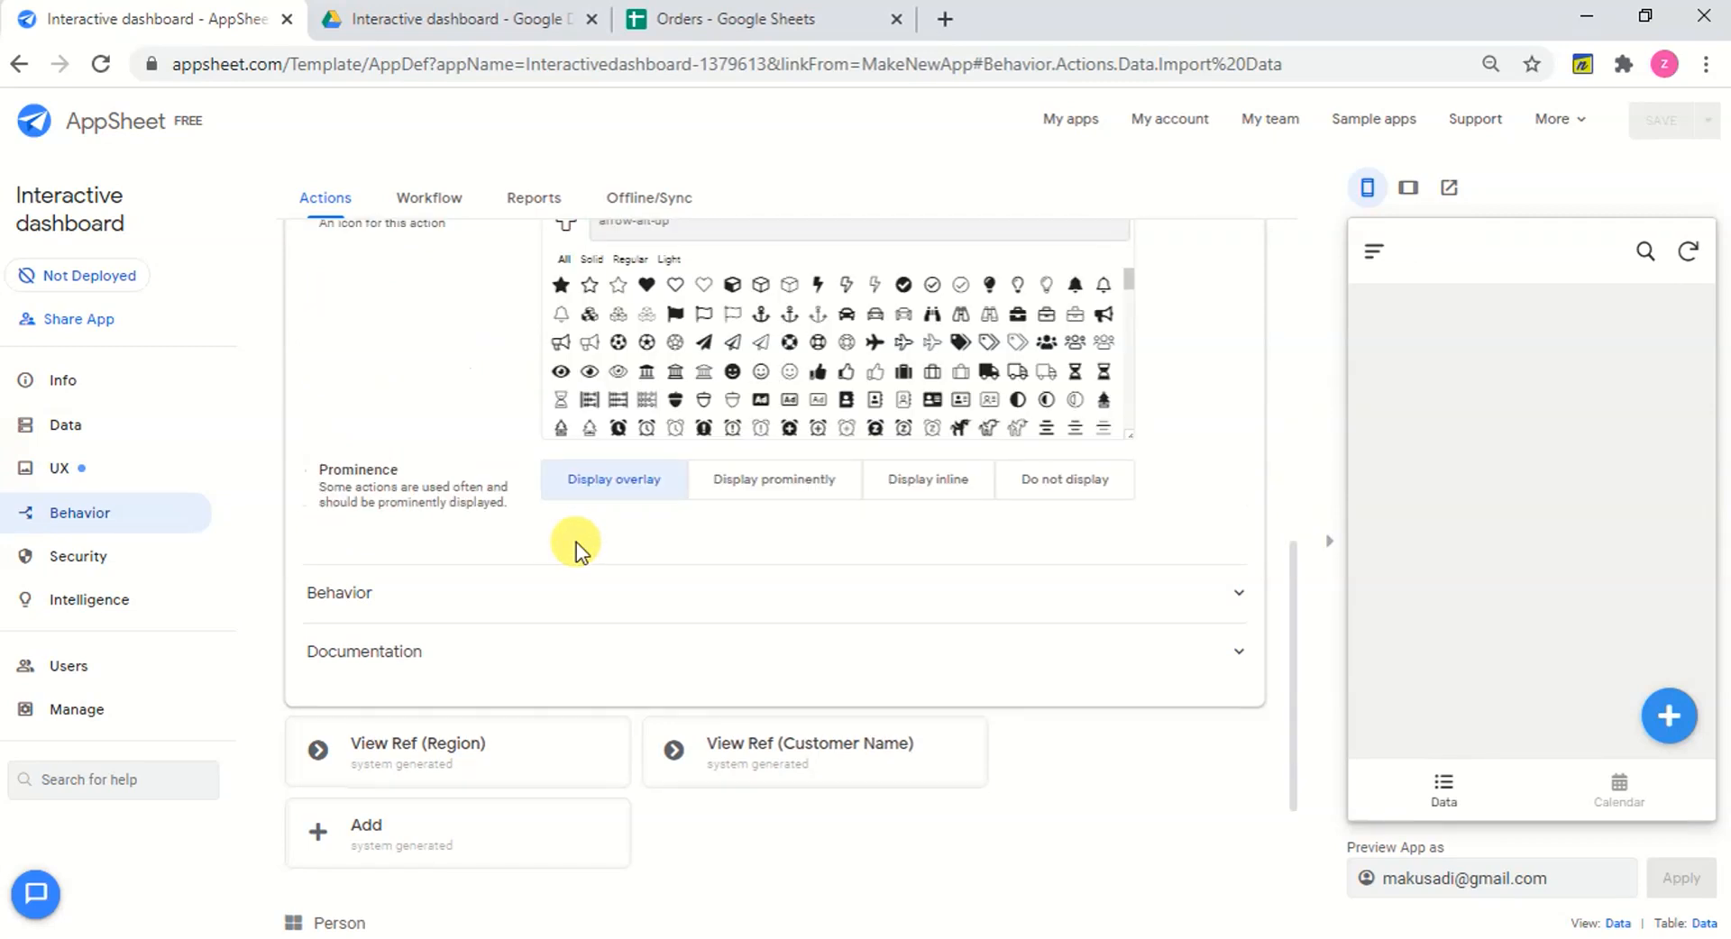
click(772, 495)
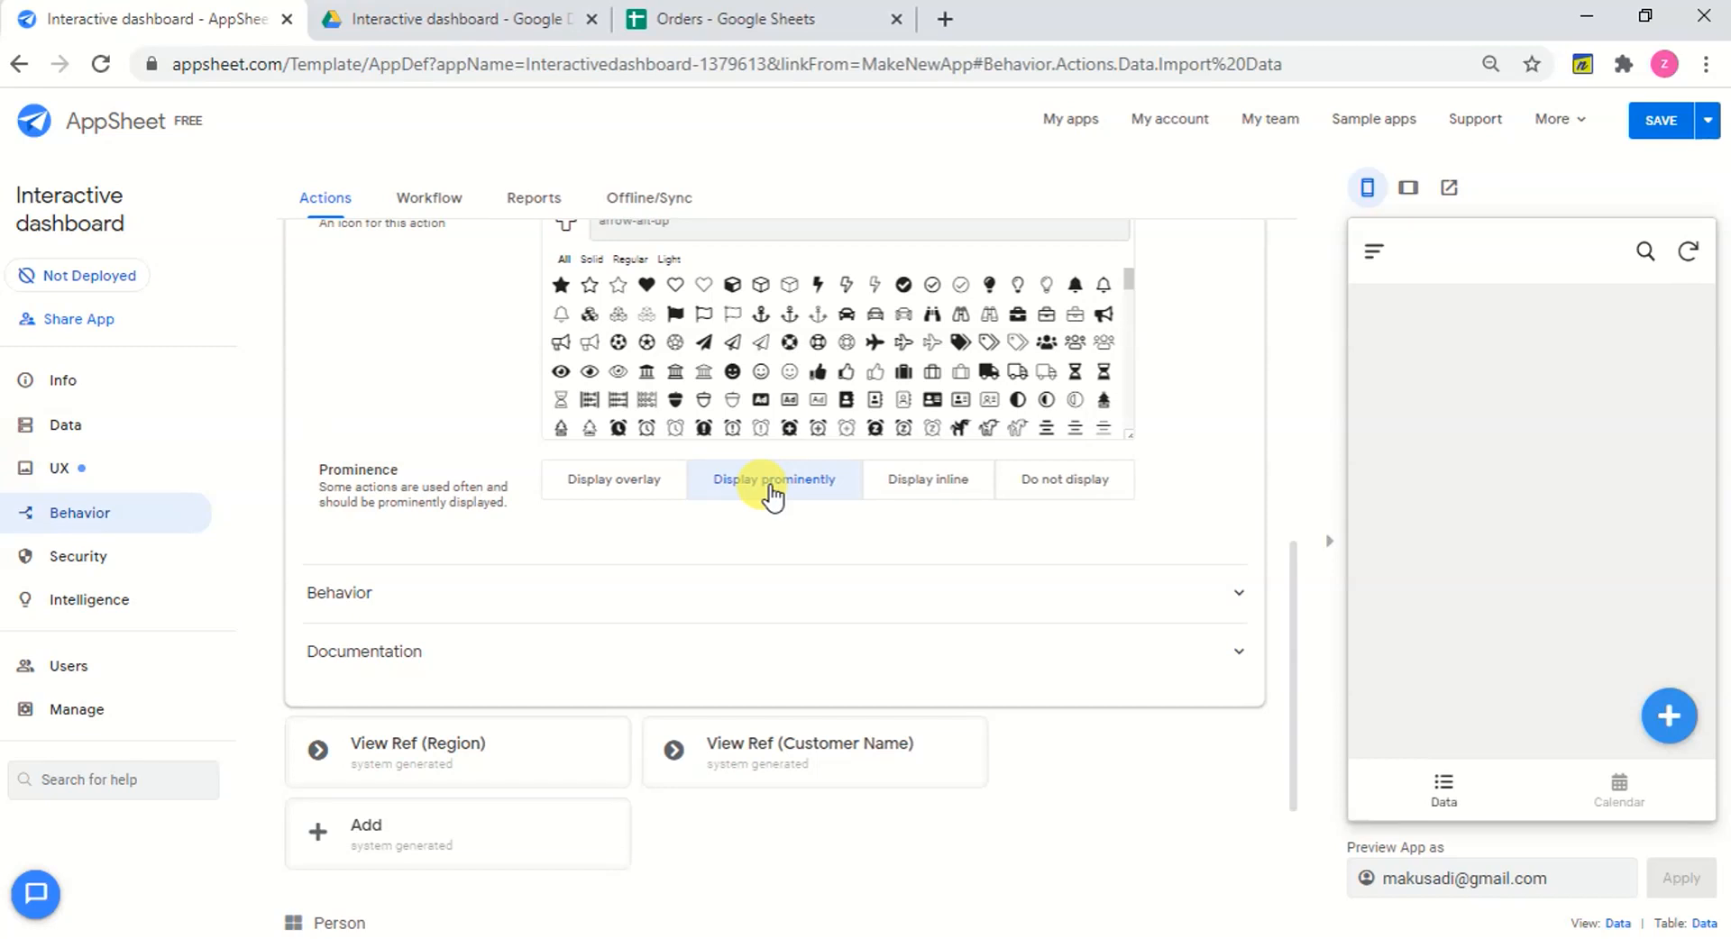
click(638, 484)
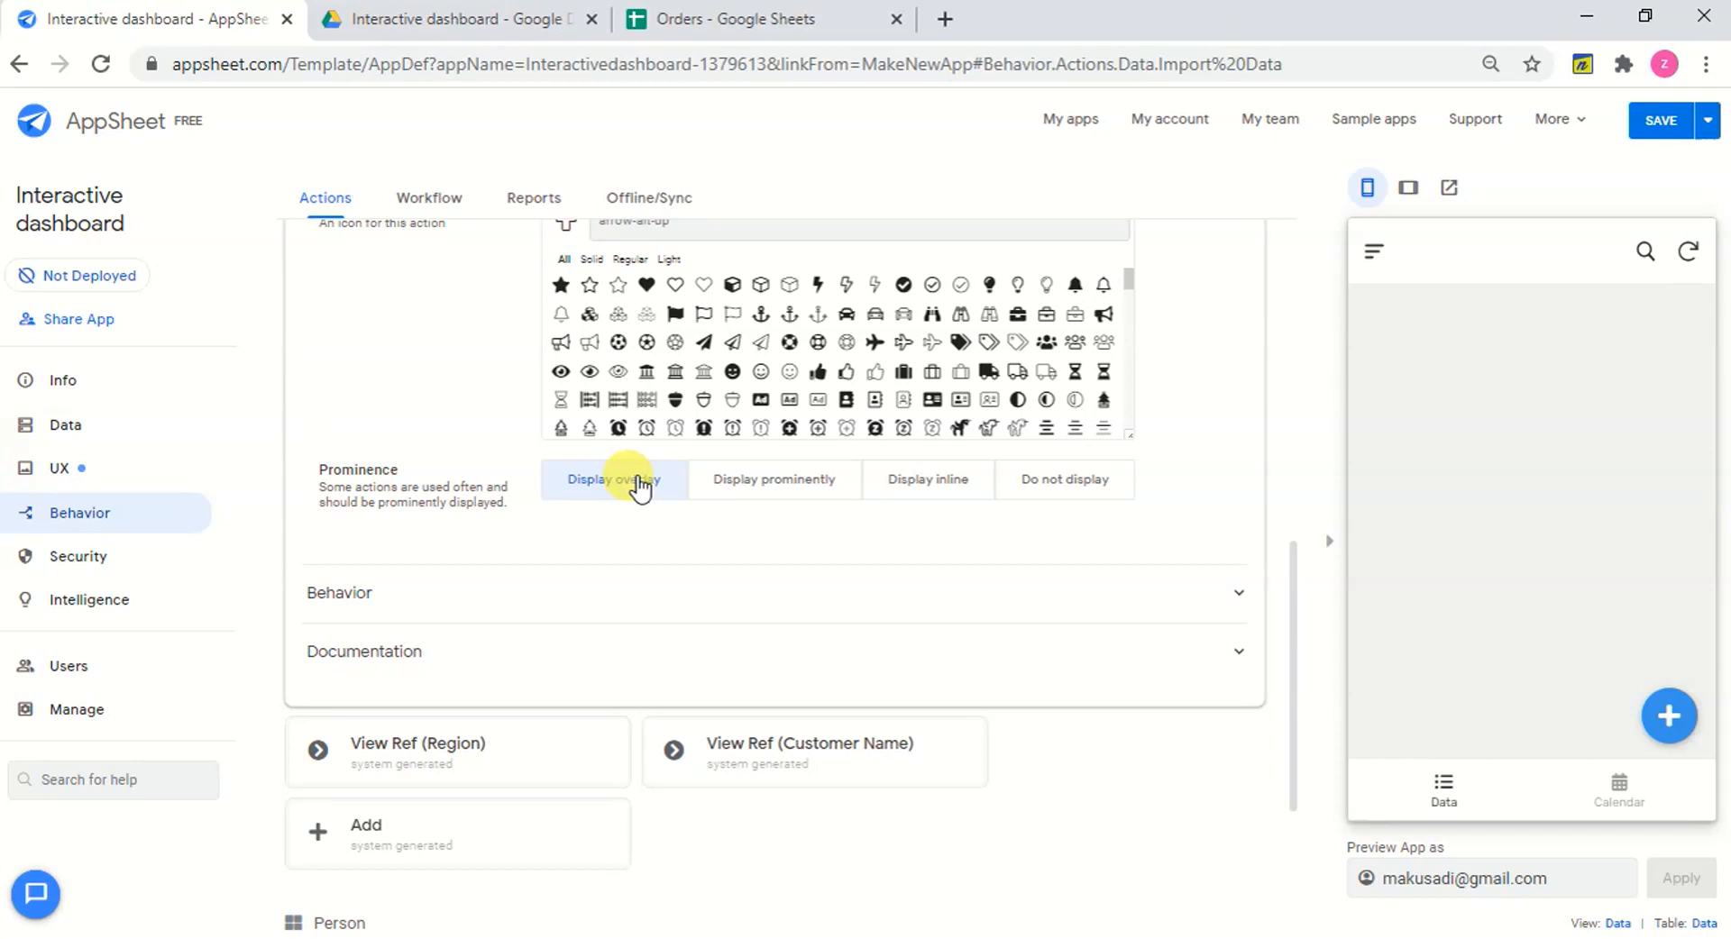
click(1704, 124)
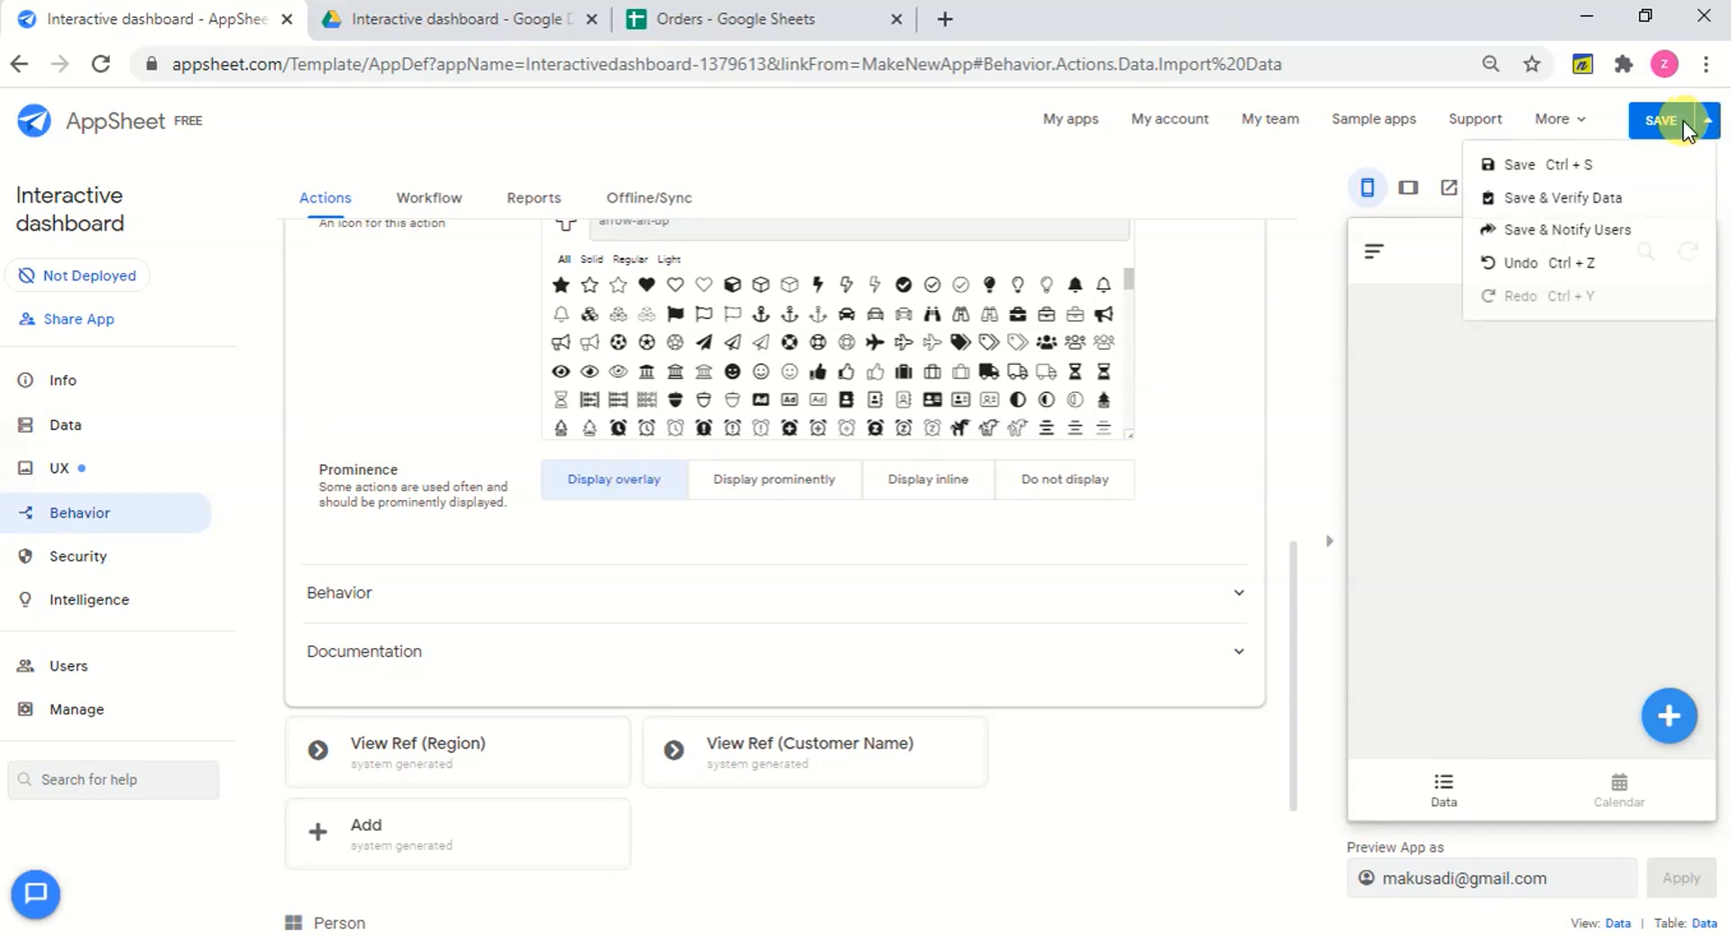
click(1569, 200)
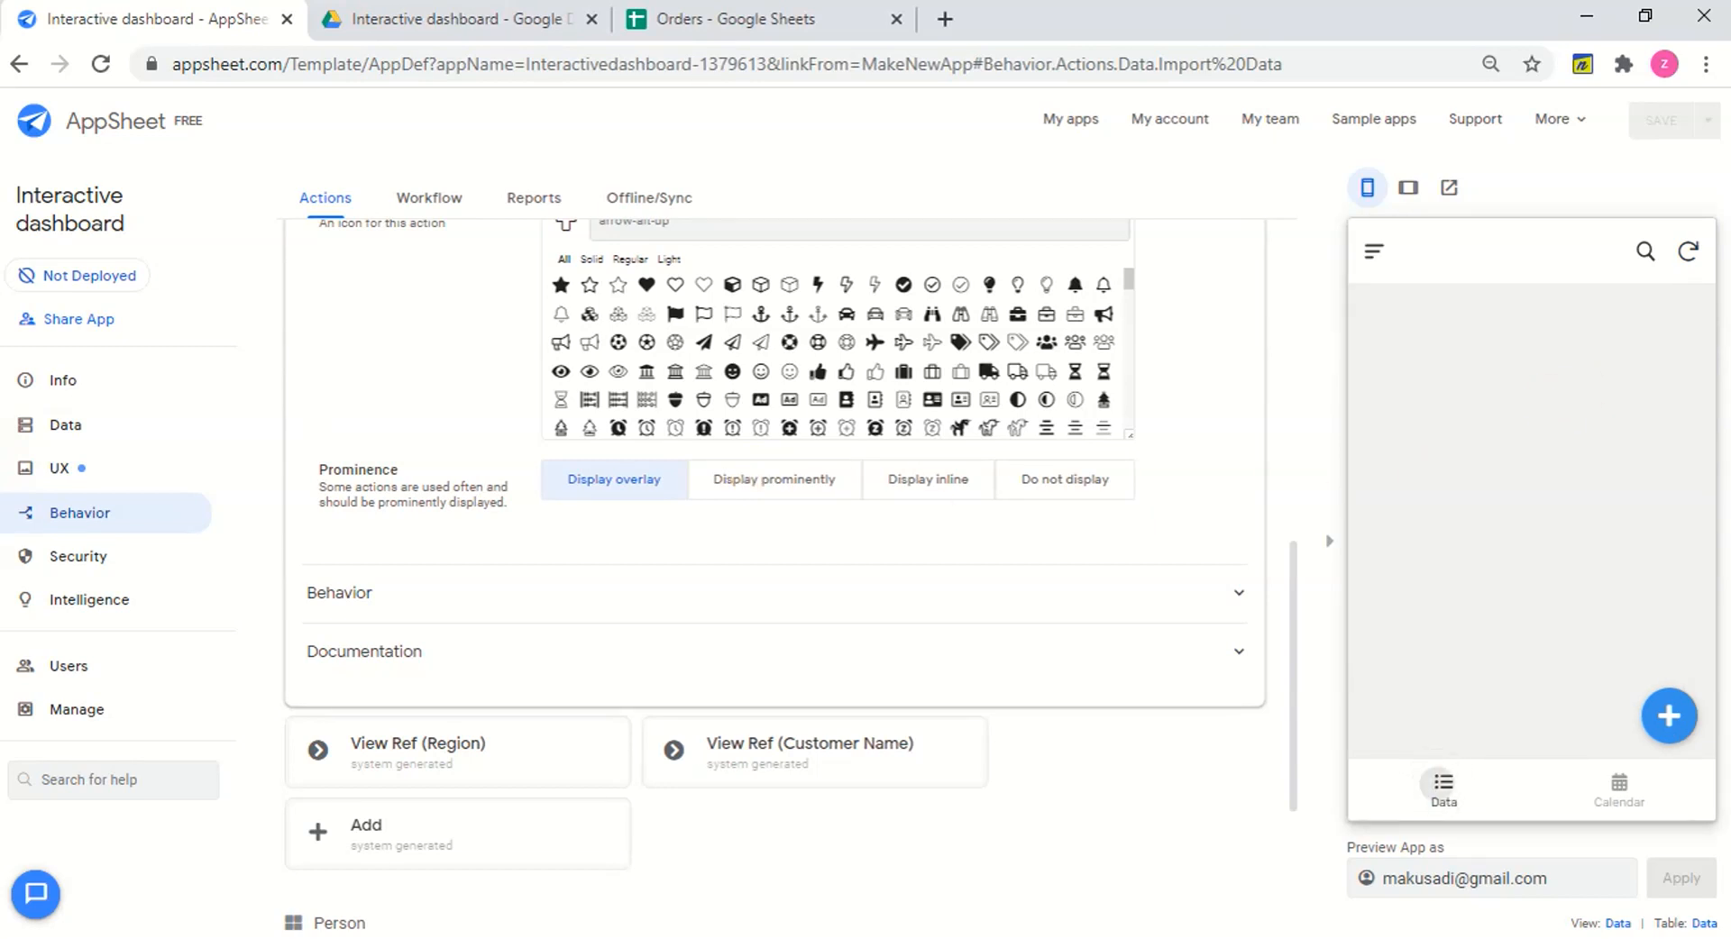
Check the Calendar and Data views, the new-record form and the navigation menu in the app preview.
click(1619, 784)
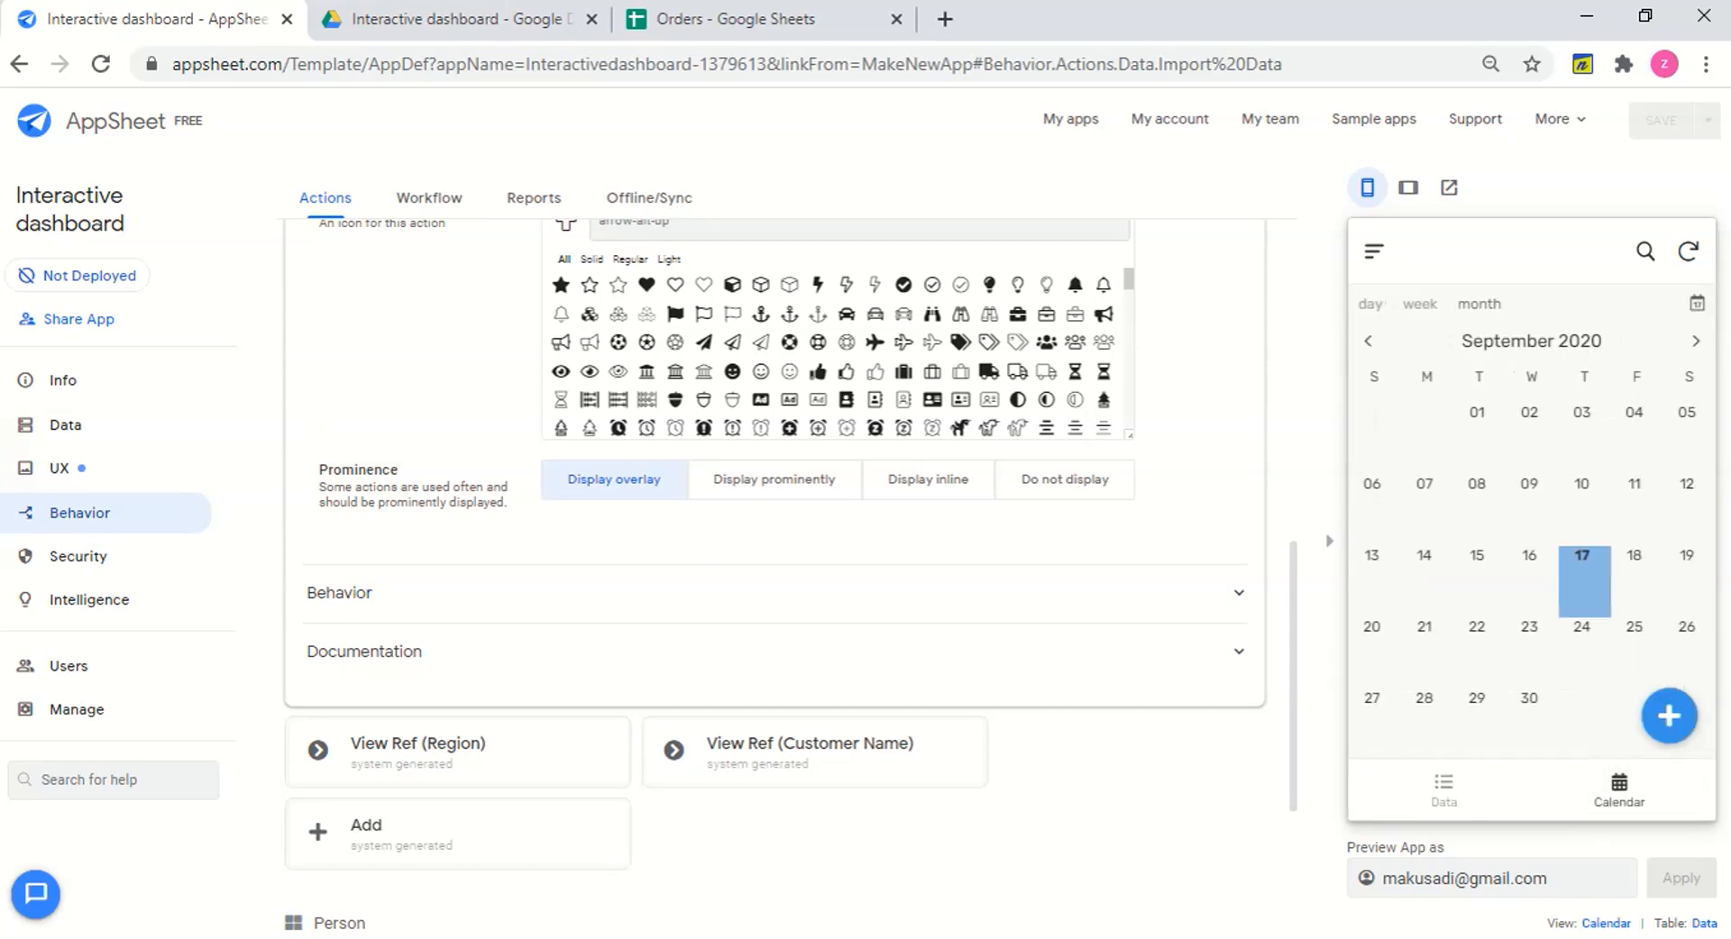
click(1443, 784)
click(1669, 716)
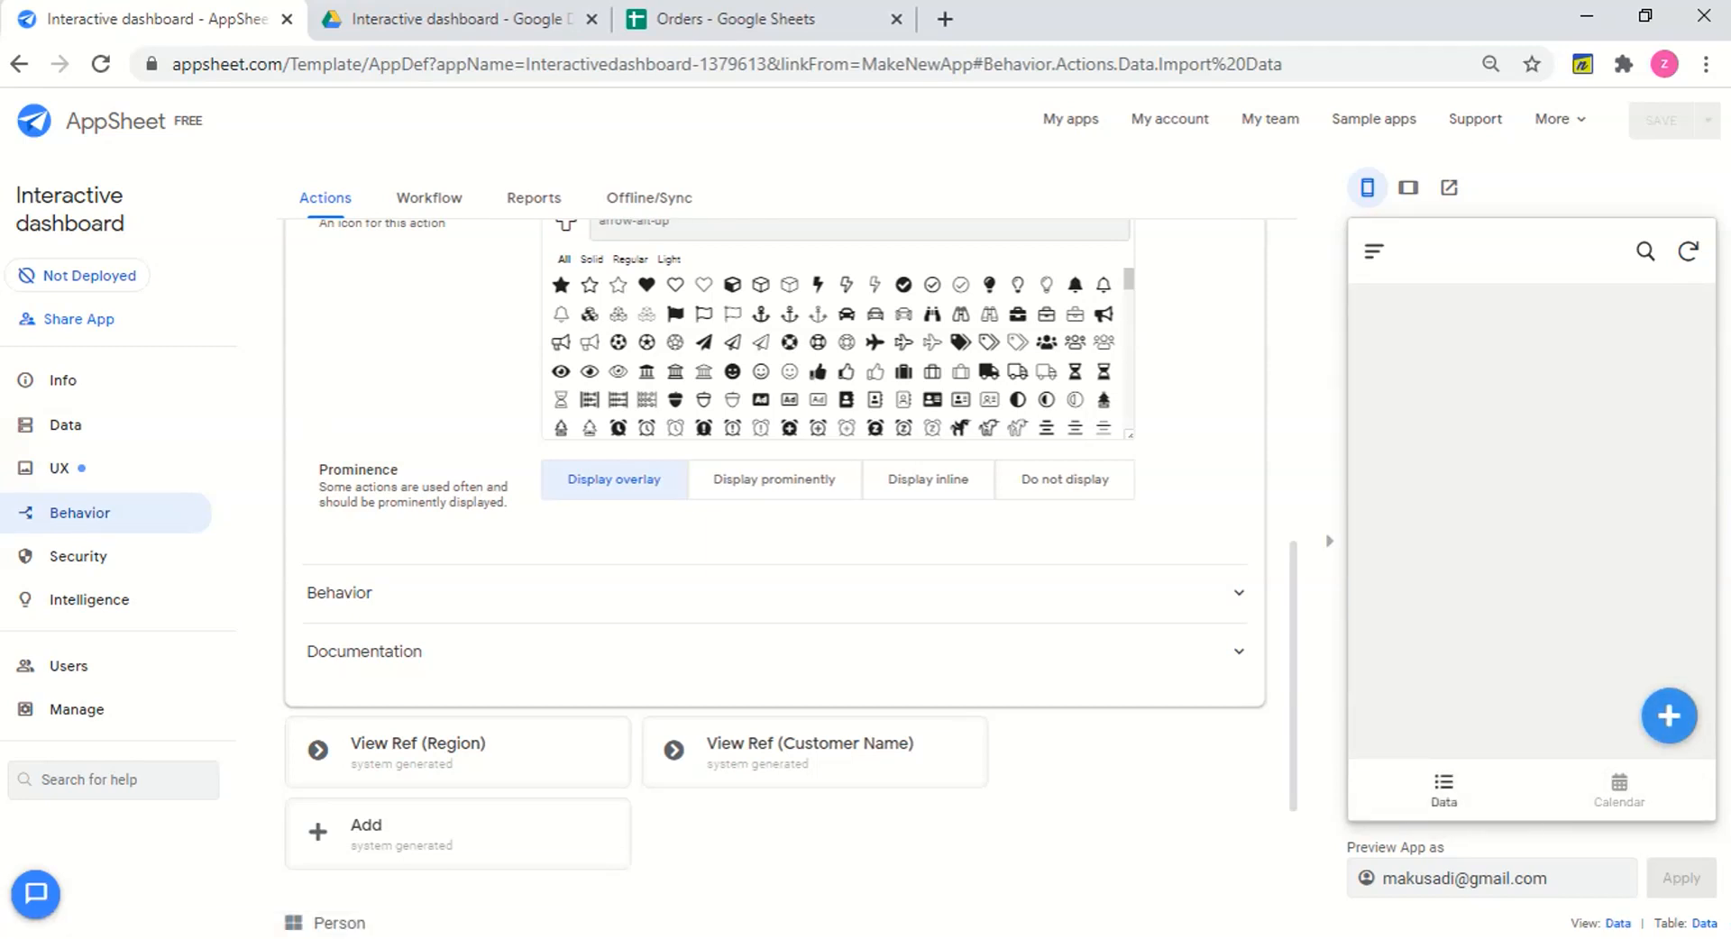
scroll(1589, 512, down, 3)
scroll(1588, 511, down, 15)
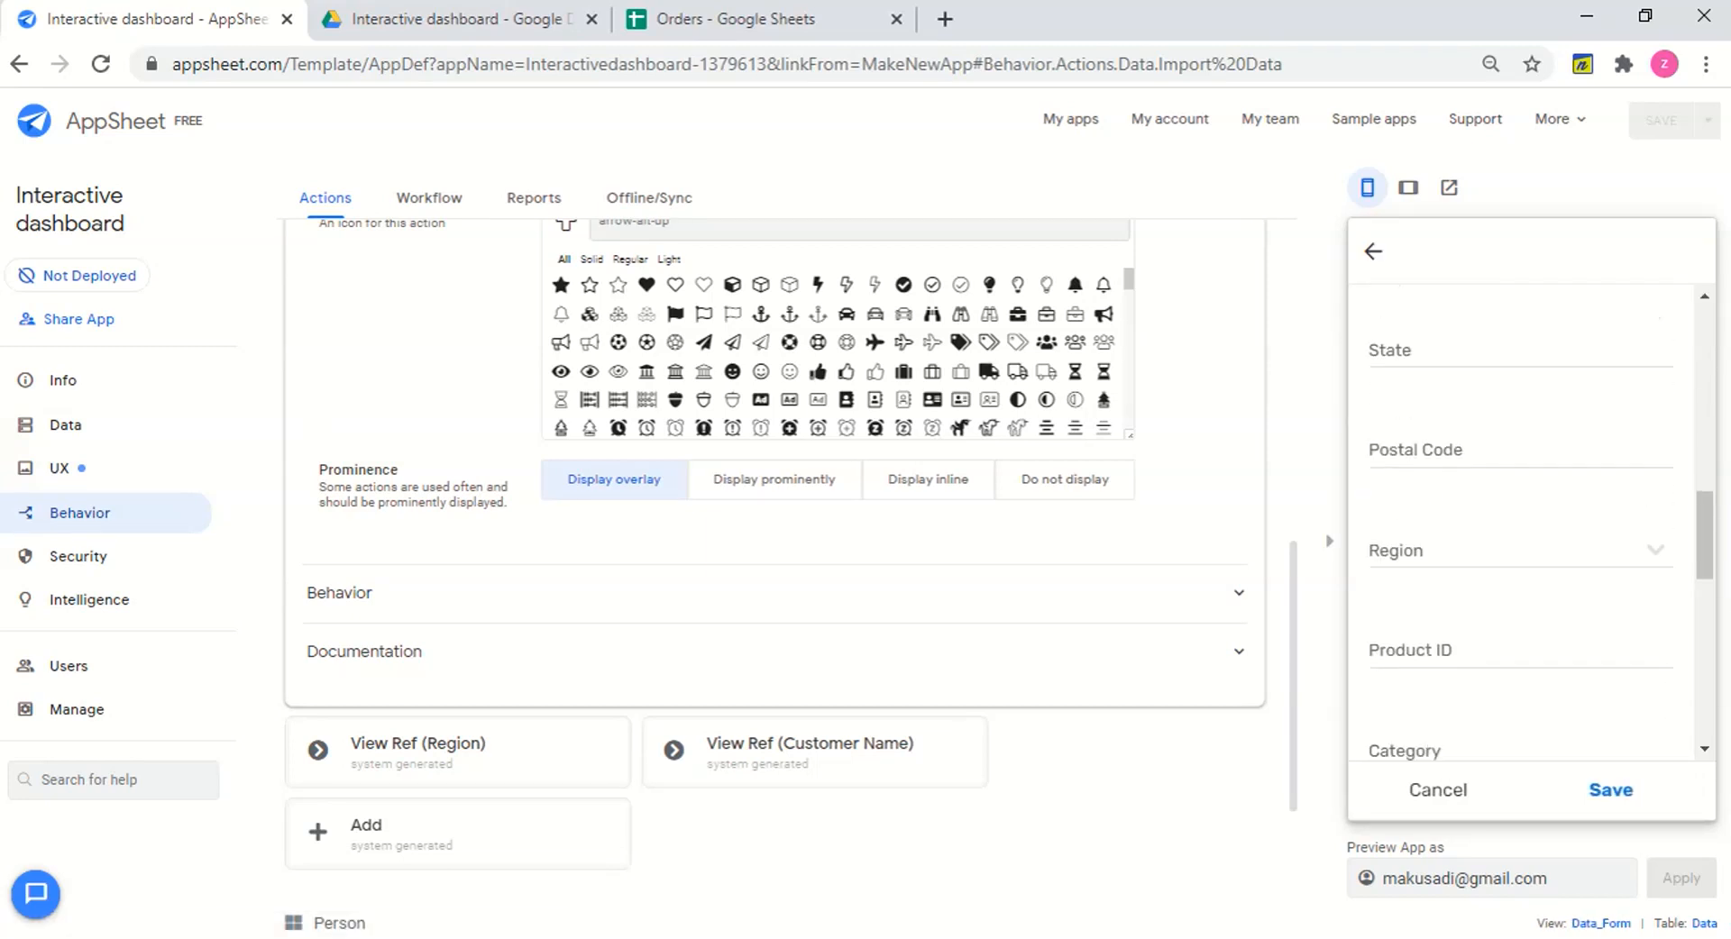
click(1438, 791)
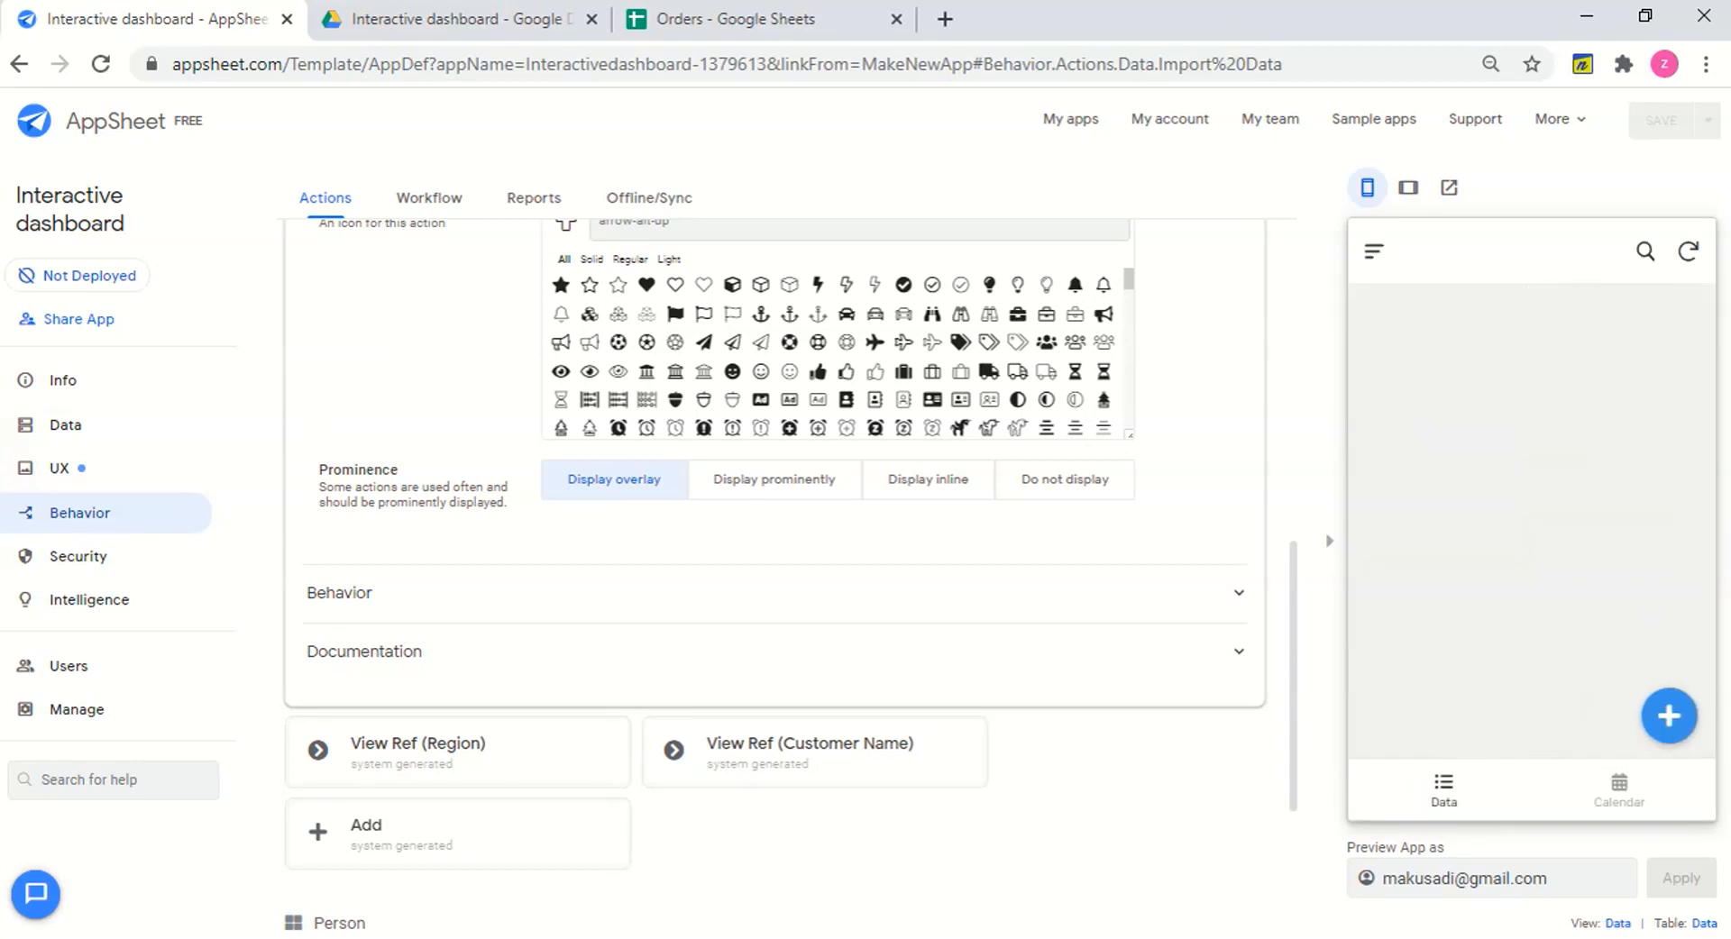
click(1373, 251)
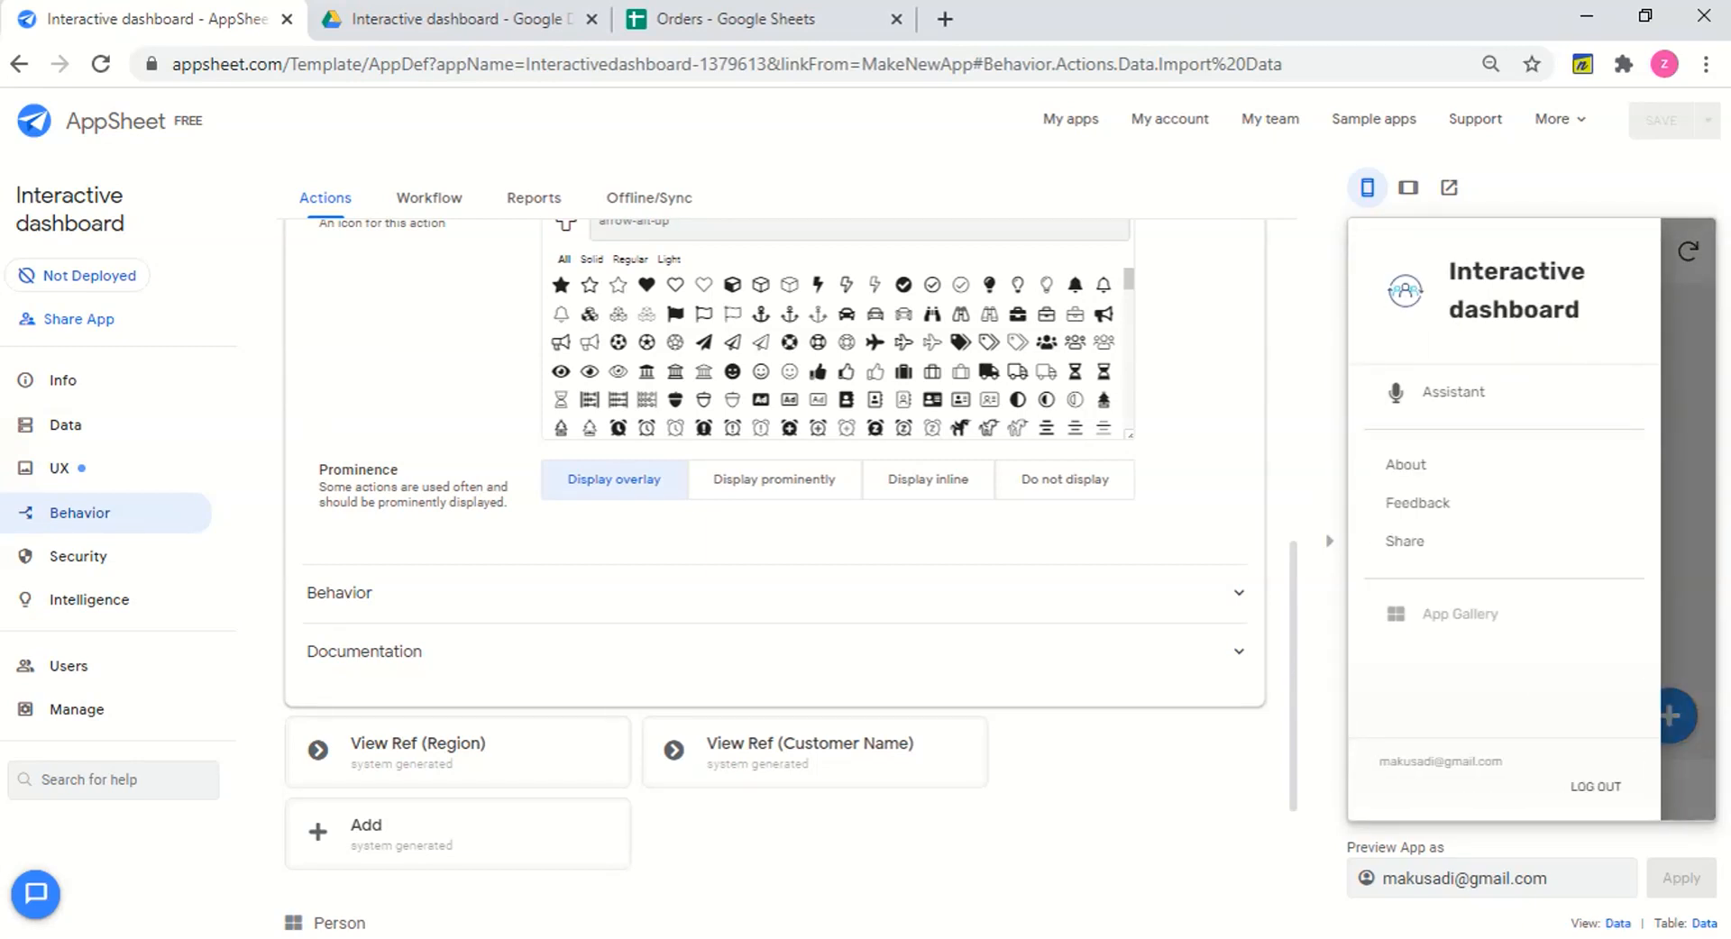
click(1687, 469)
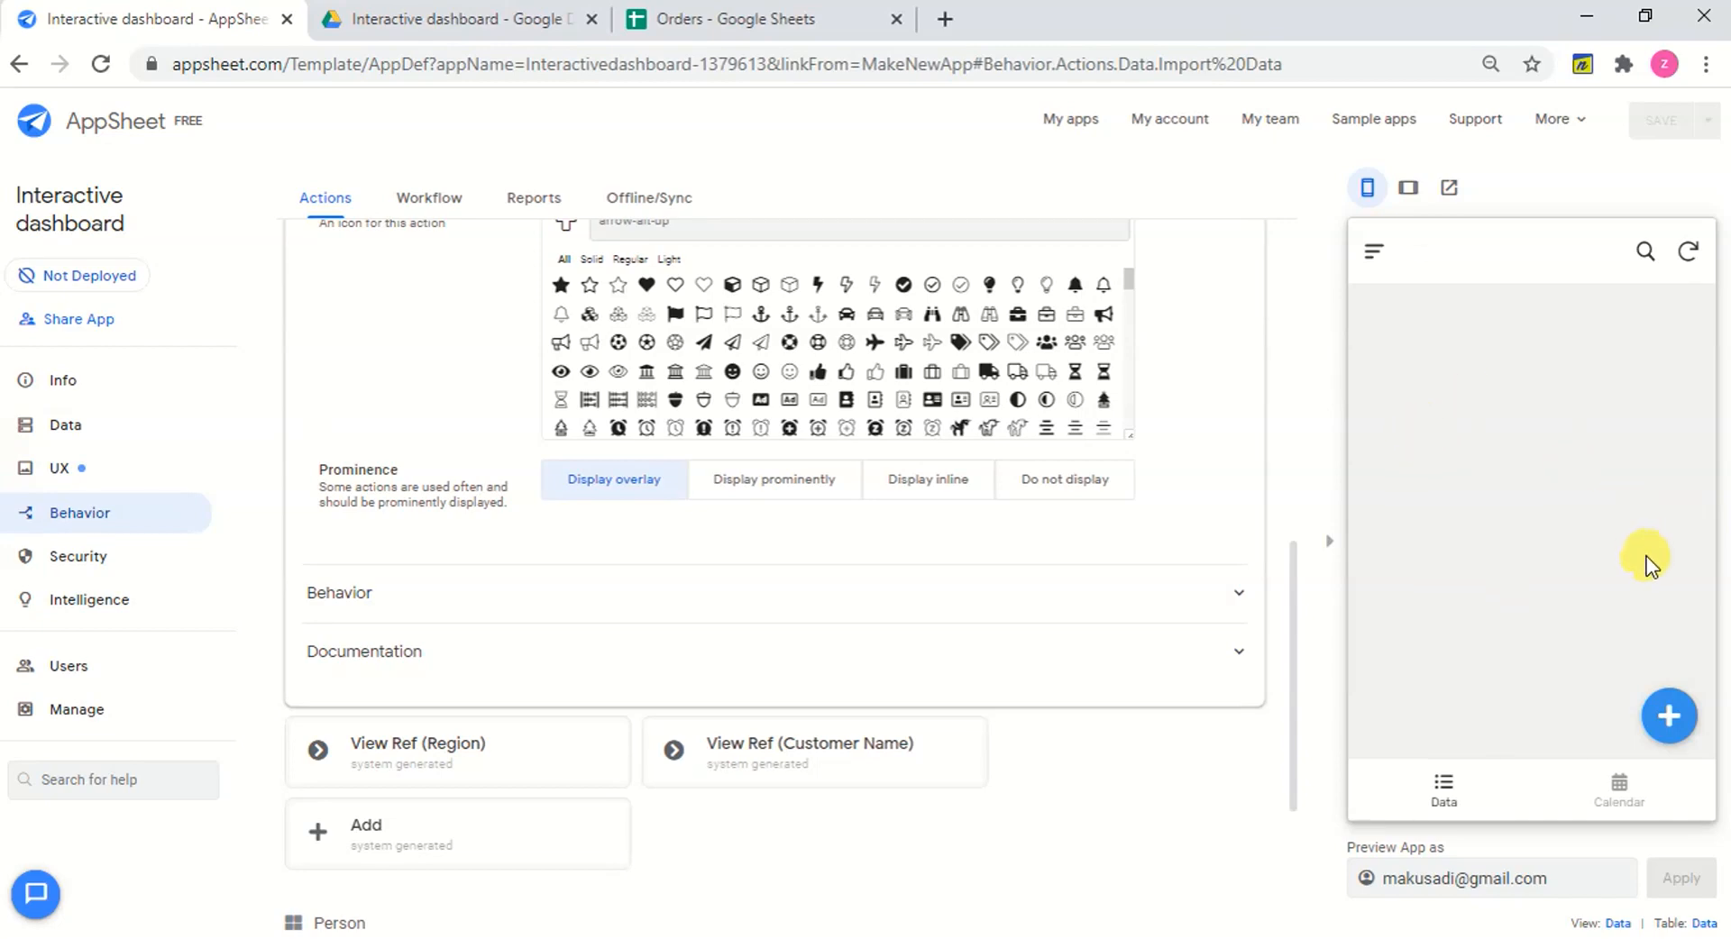
Change the Data table's update permission to allow only updates, and save the app to check its Data view.
drag(1295, 588, 1294, 367)
click(110, 430)
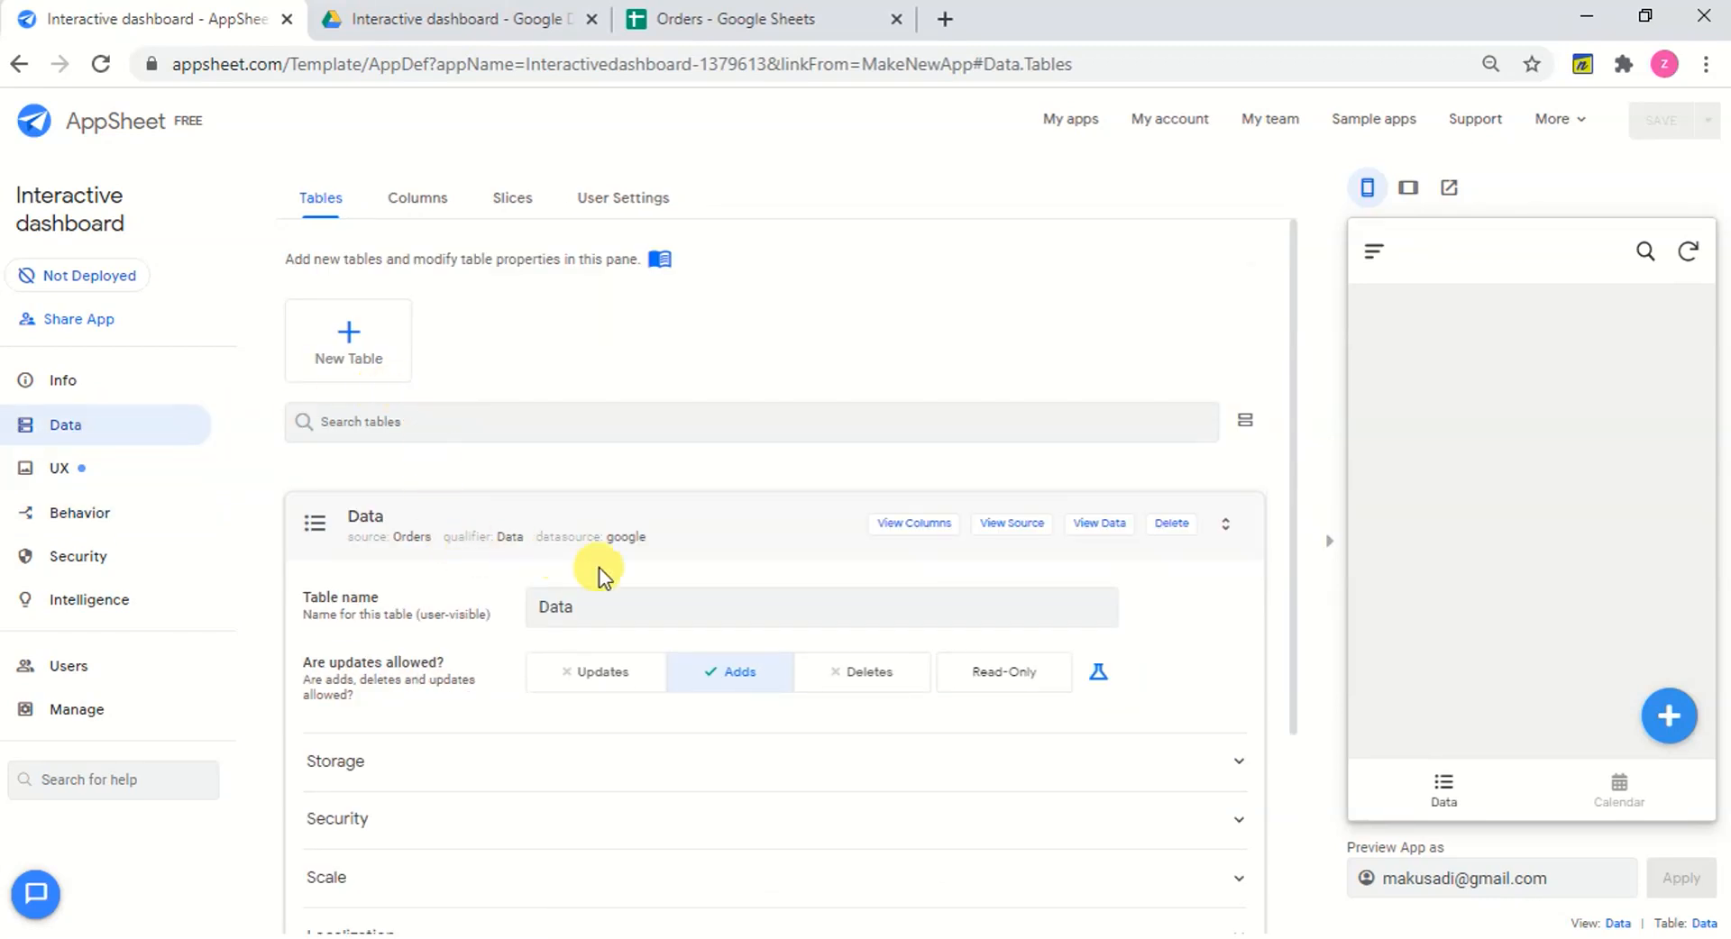
click(620, 673)
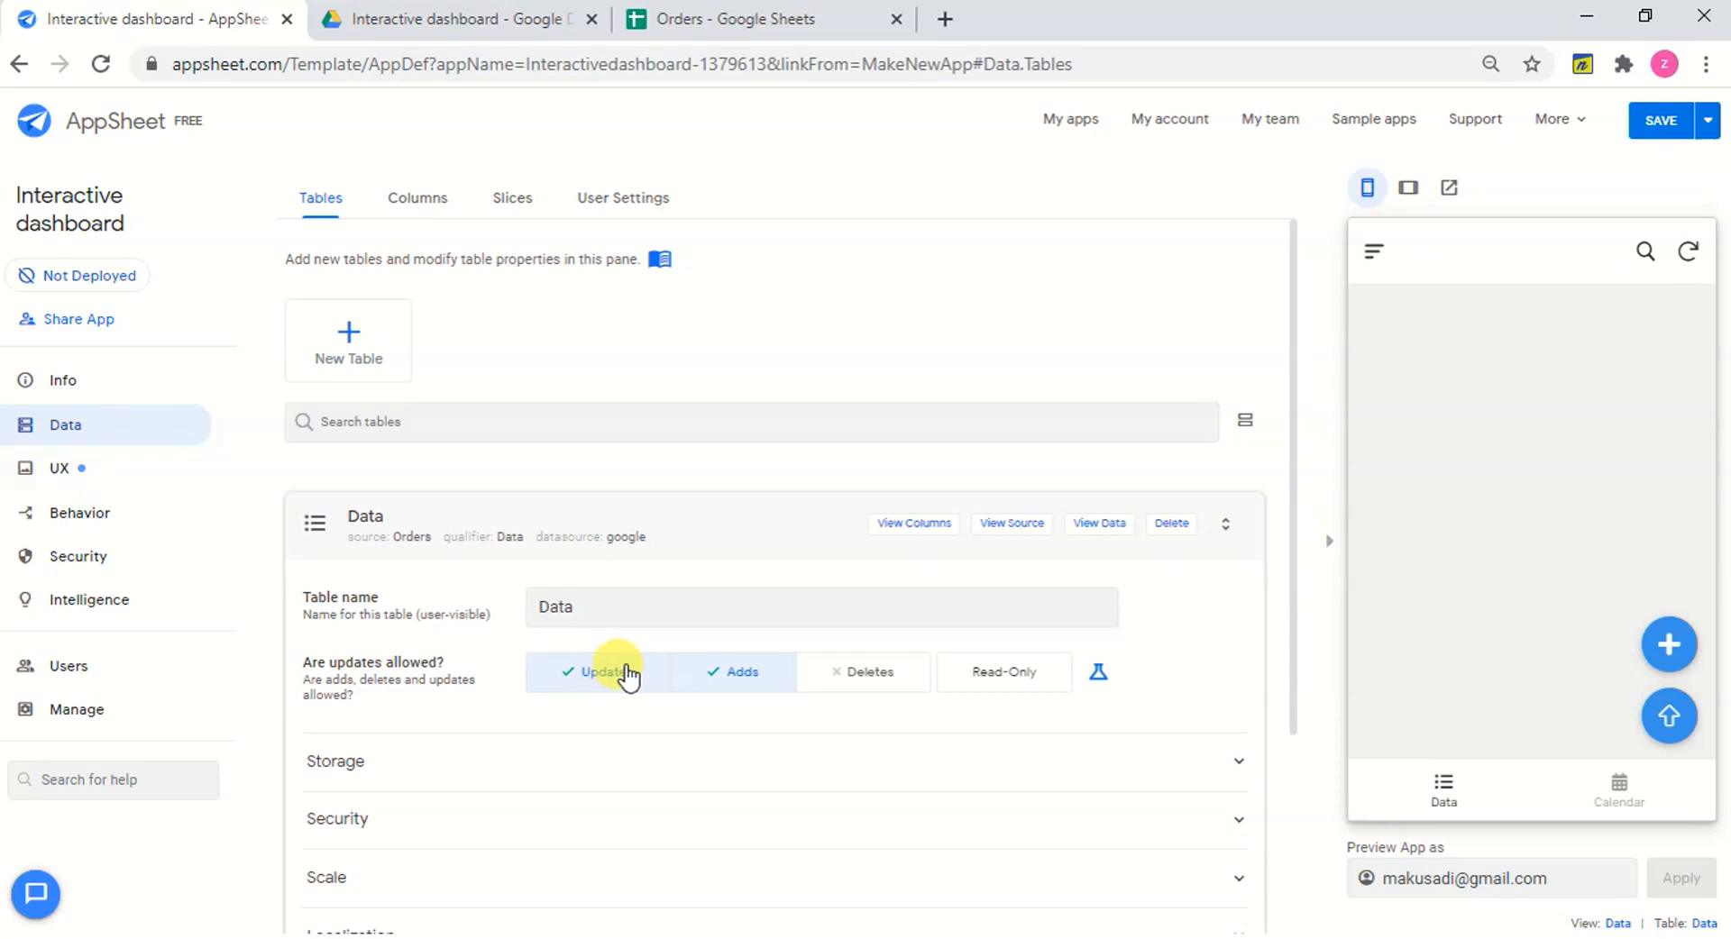
click(757, 676)
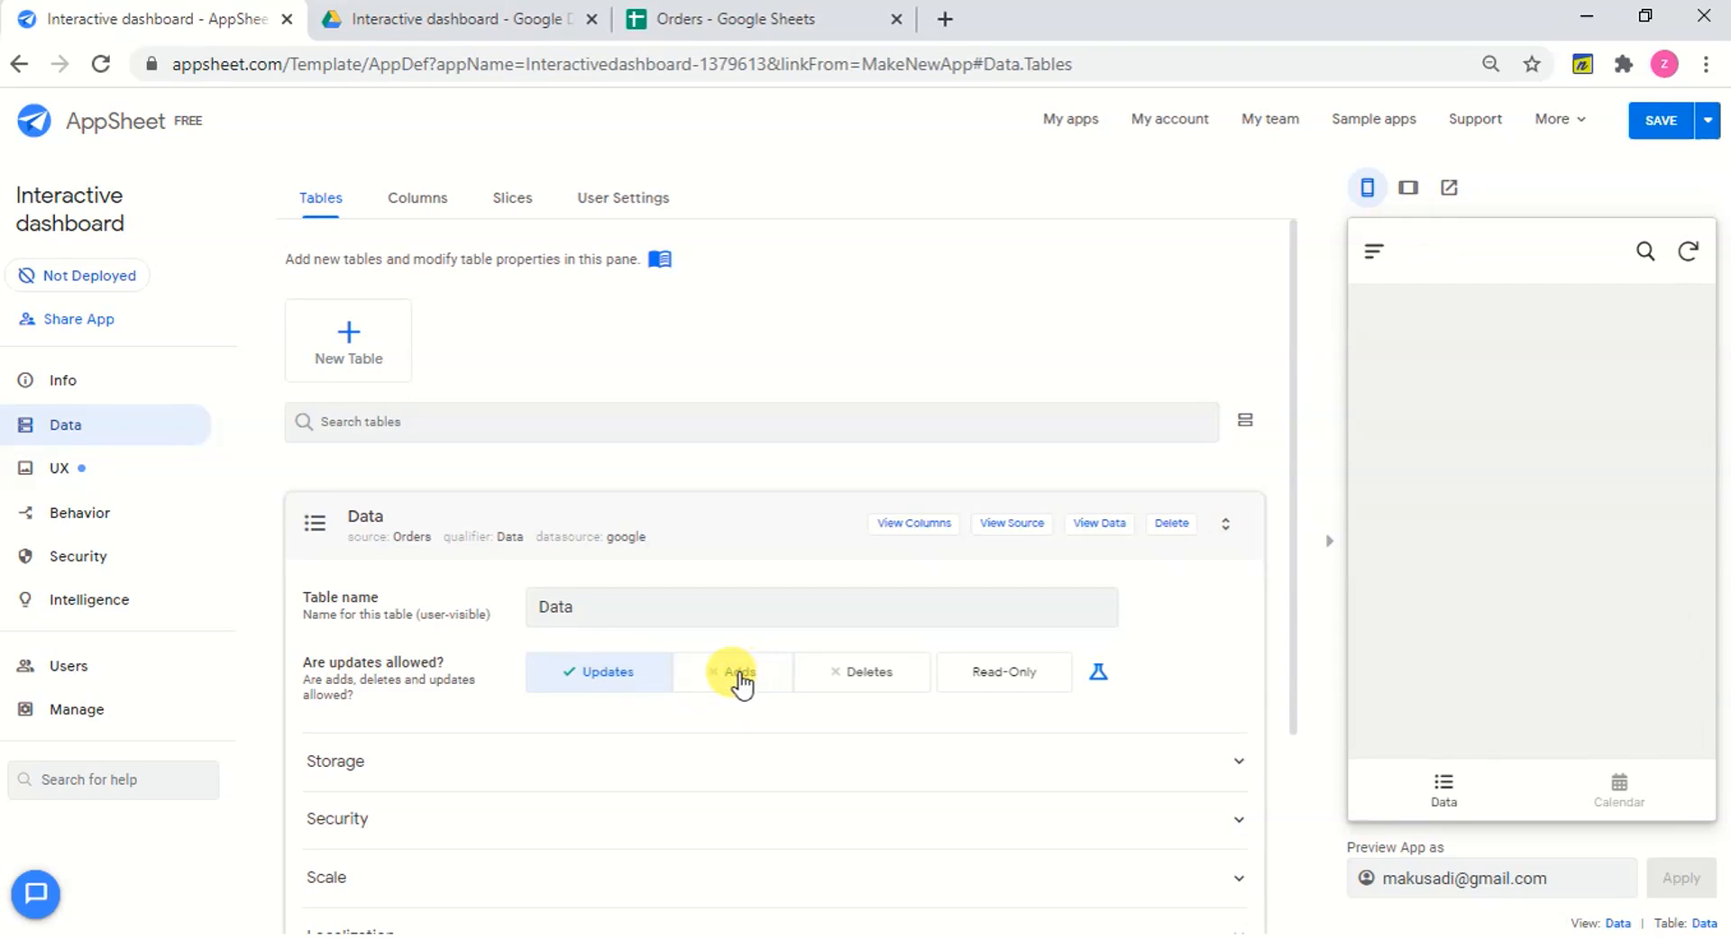
click(741, 681)
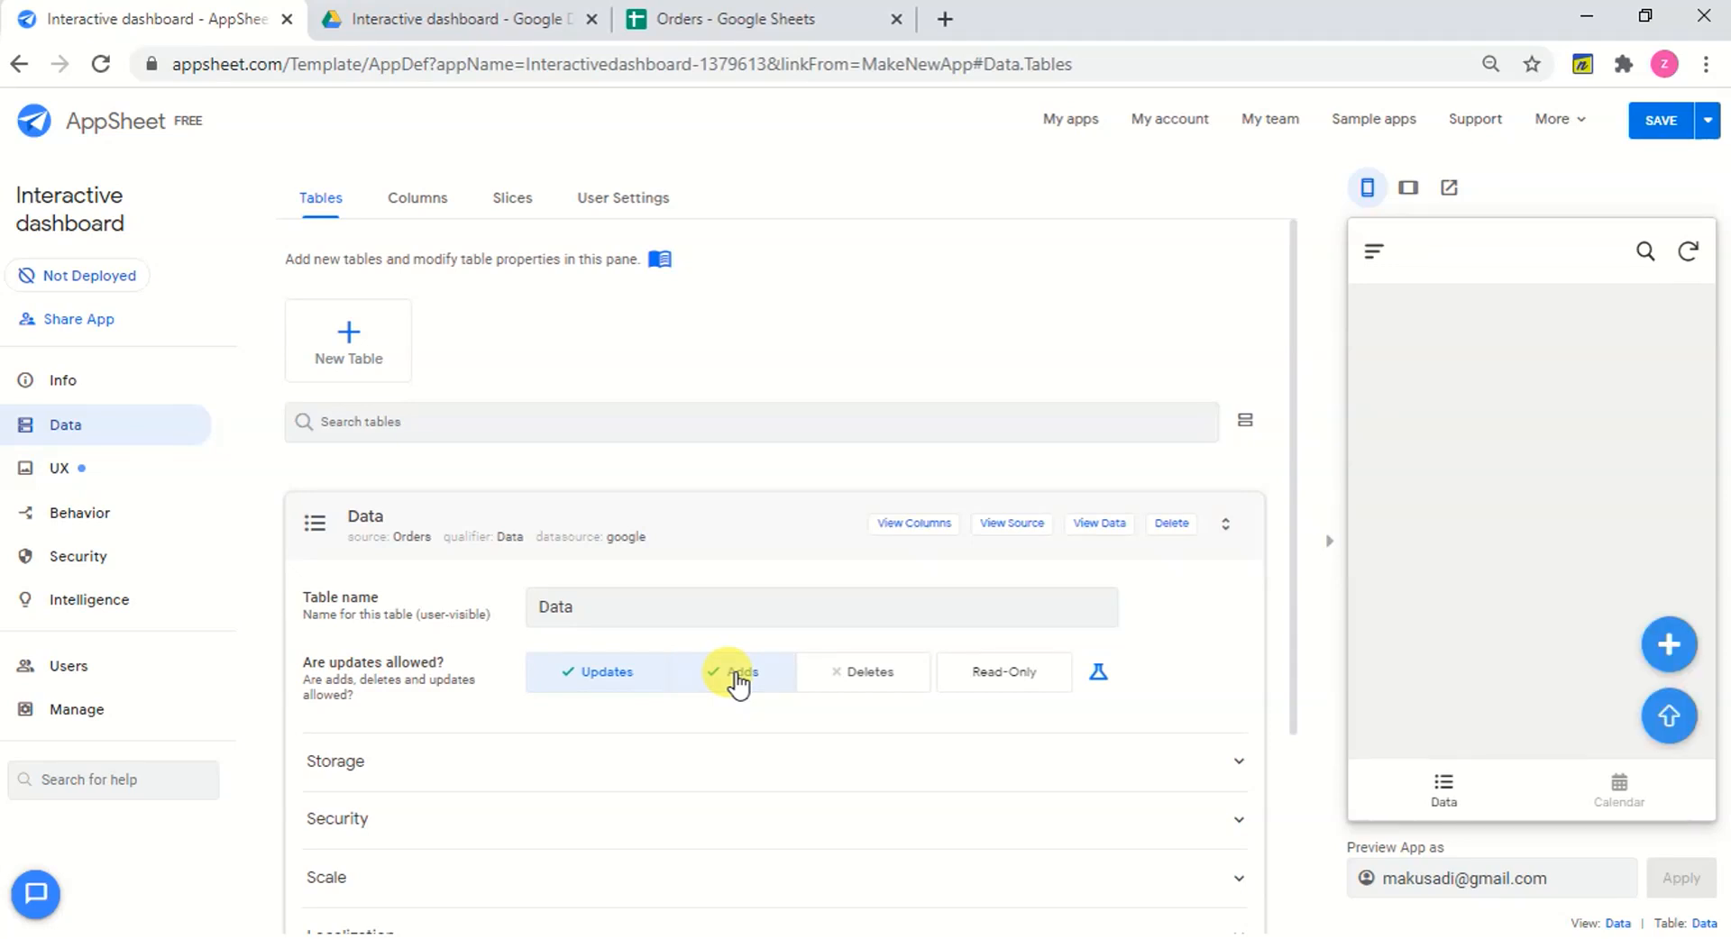
click(737, 685)
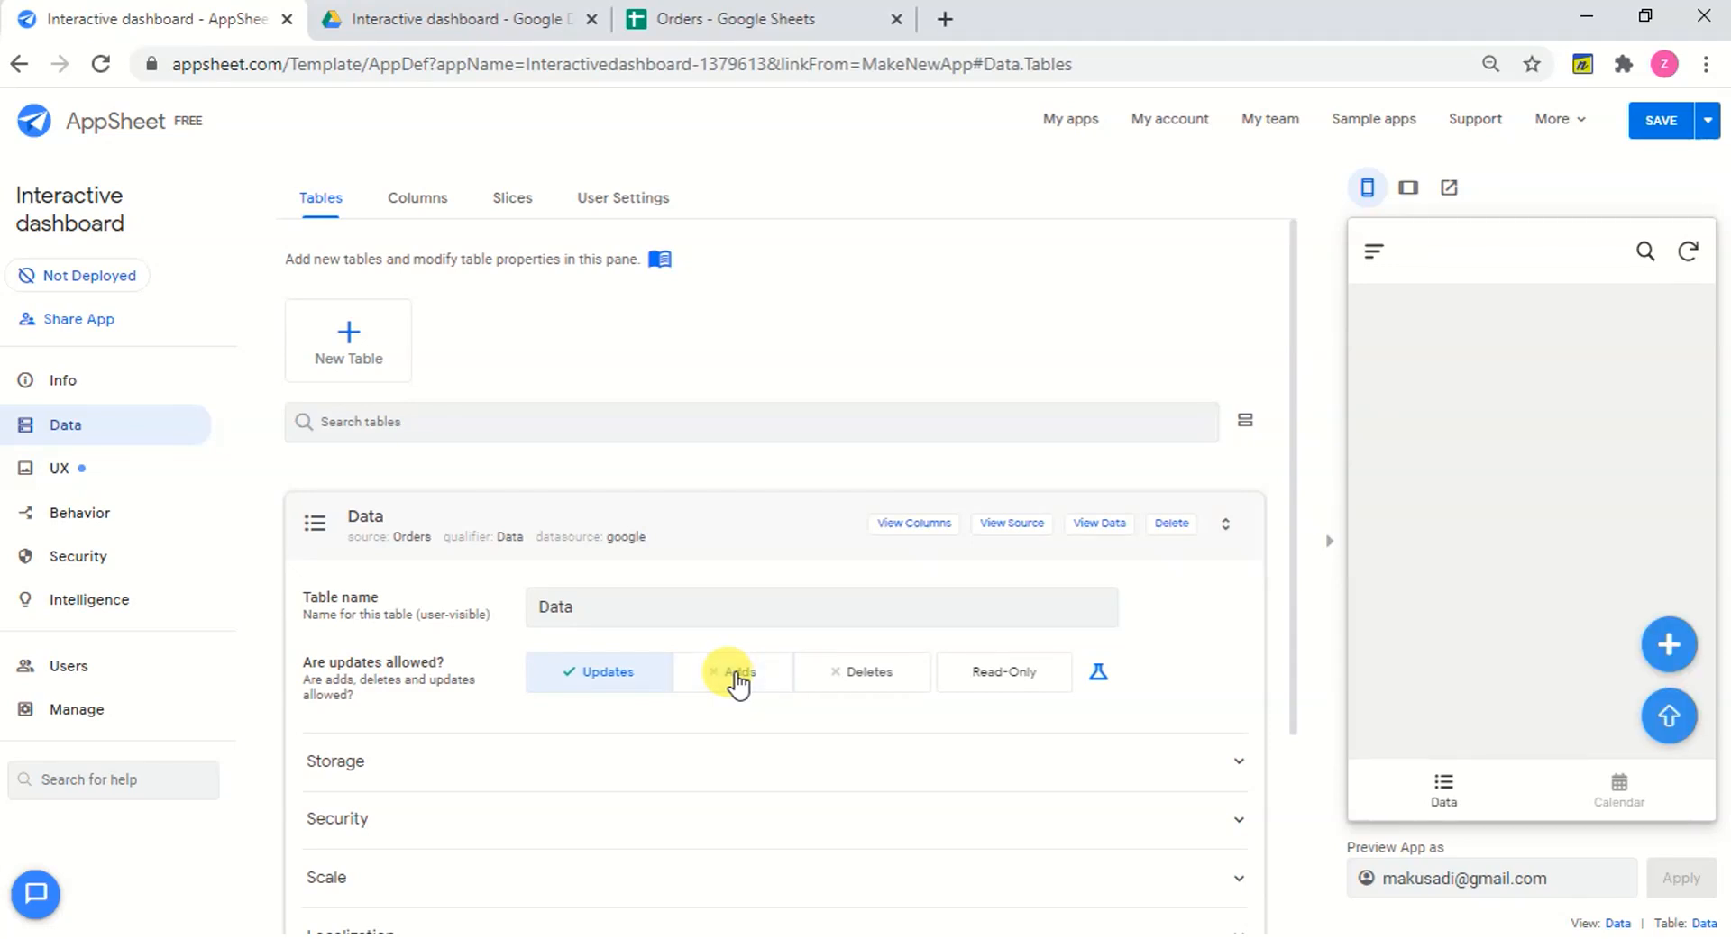
click(1682, 129)
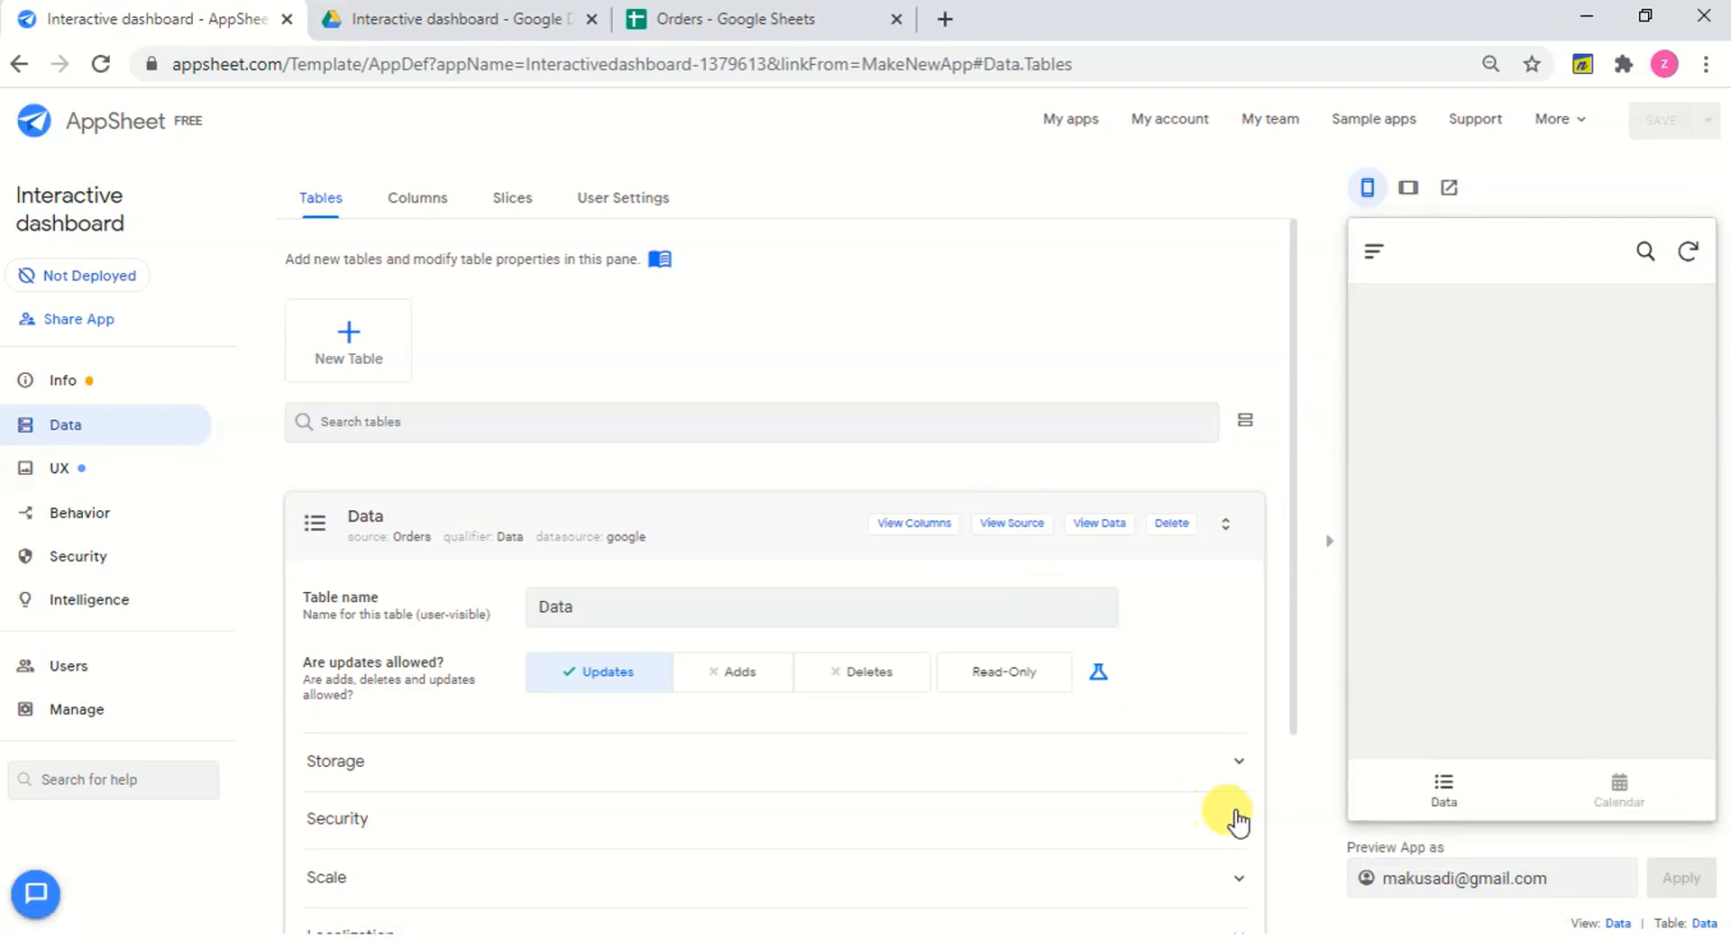
click(1438, 781)
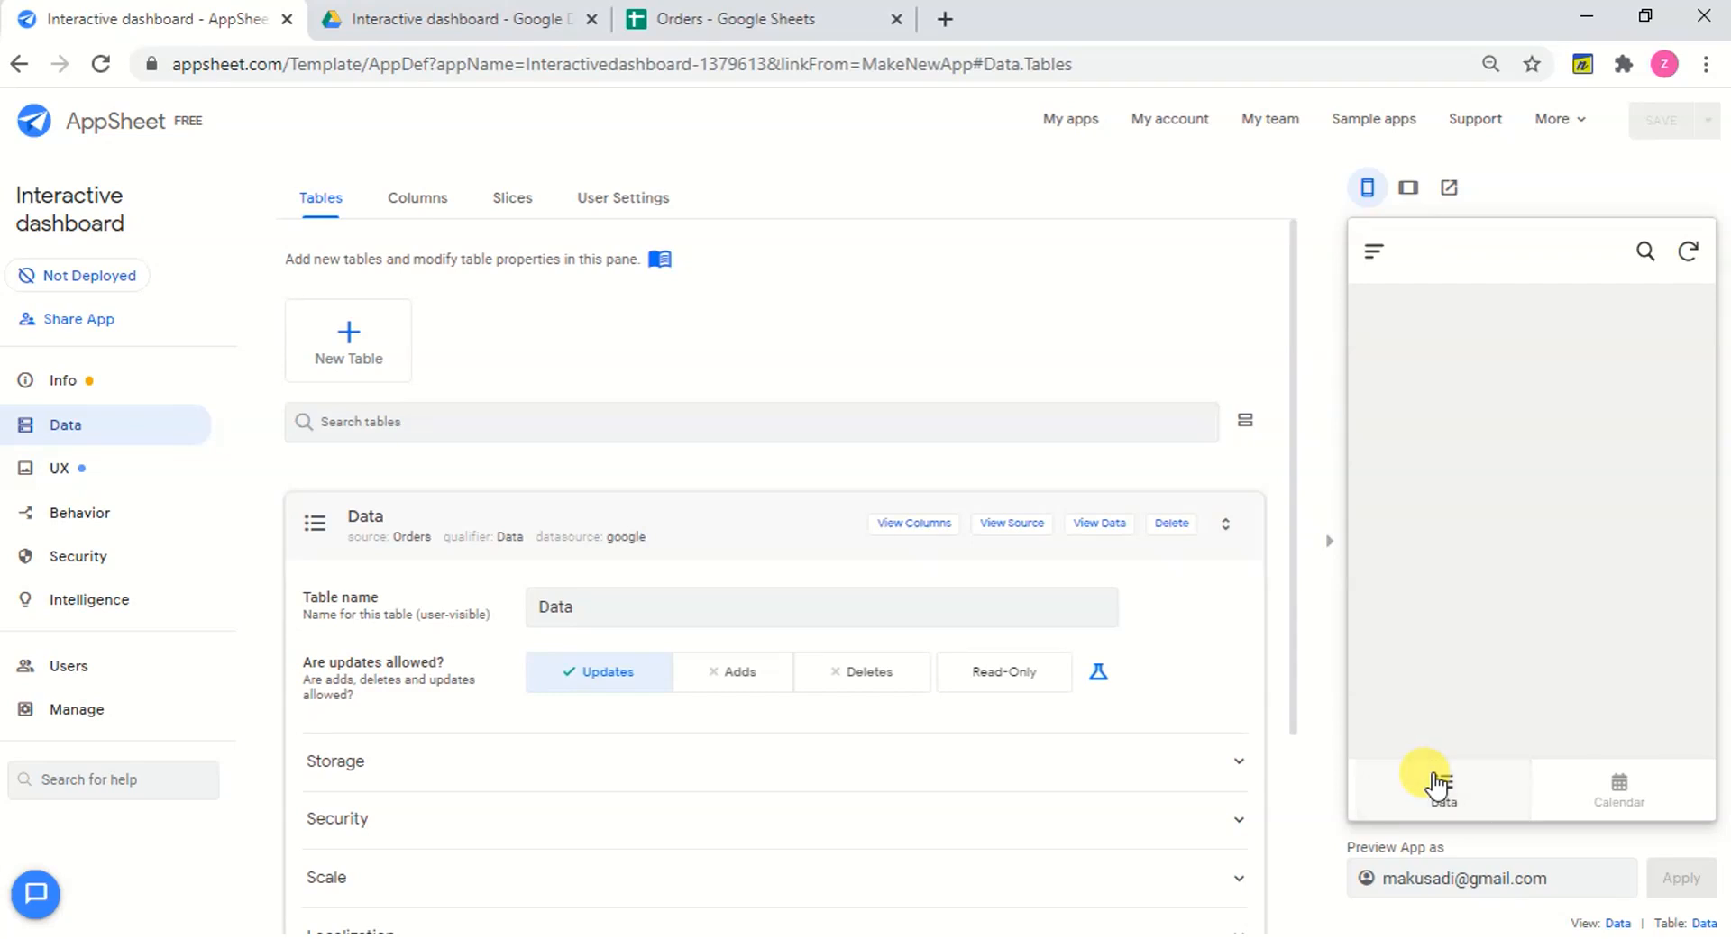
Allow adds as well as updates for the Data table and save the app.
click(731, 687)
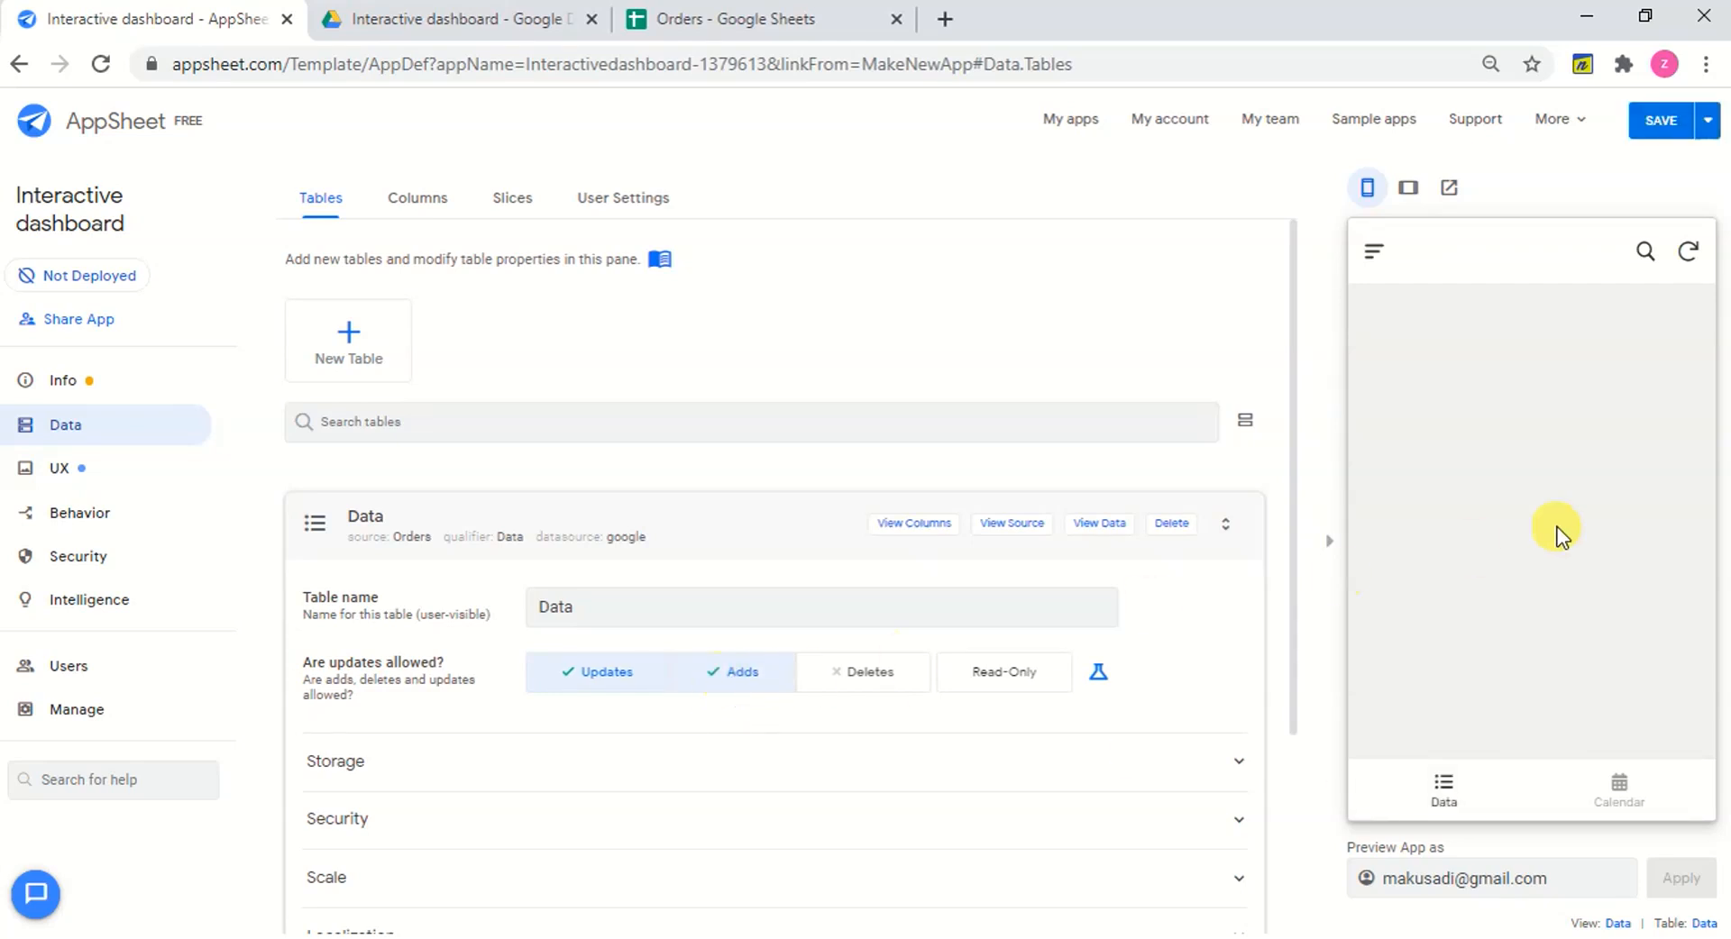
click(1668, 122)
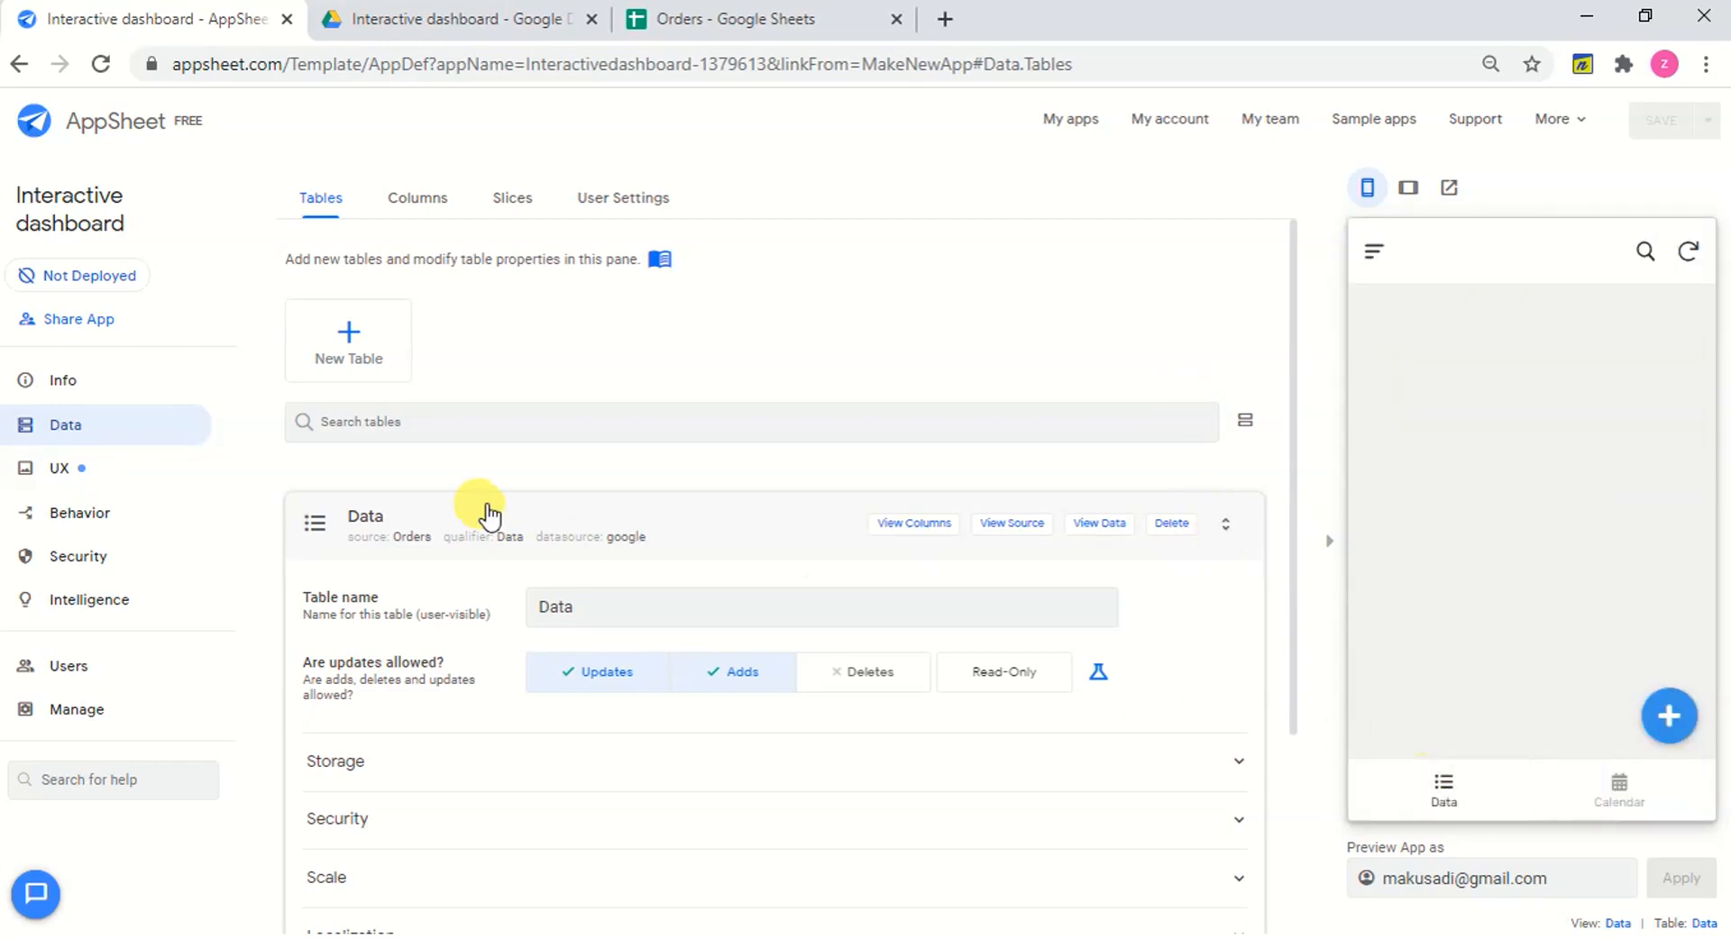
Add a new action for the Data table in the app's behavior settings.
click(123, 521)
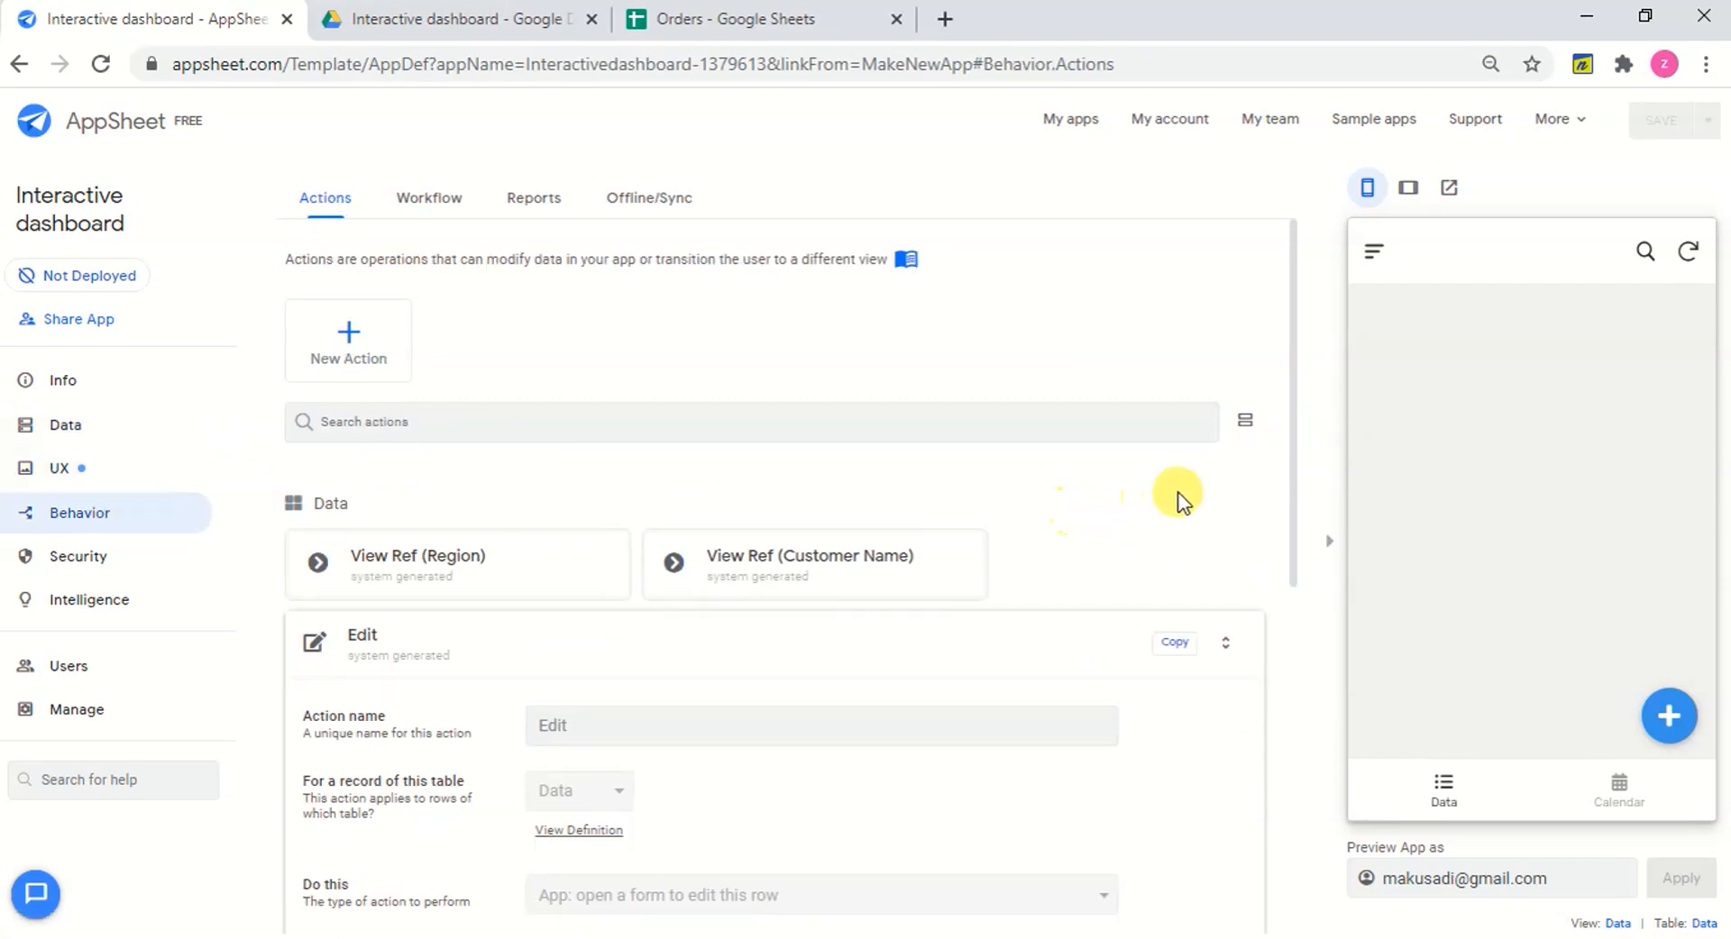
drag(1290, 456, 1325, 502)
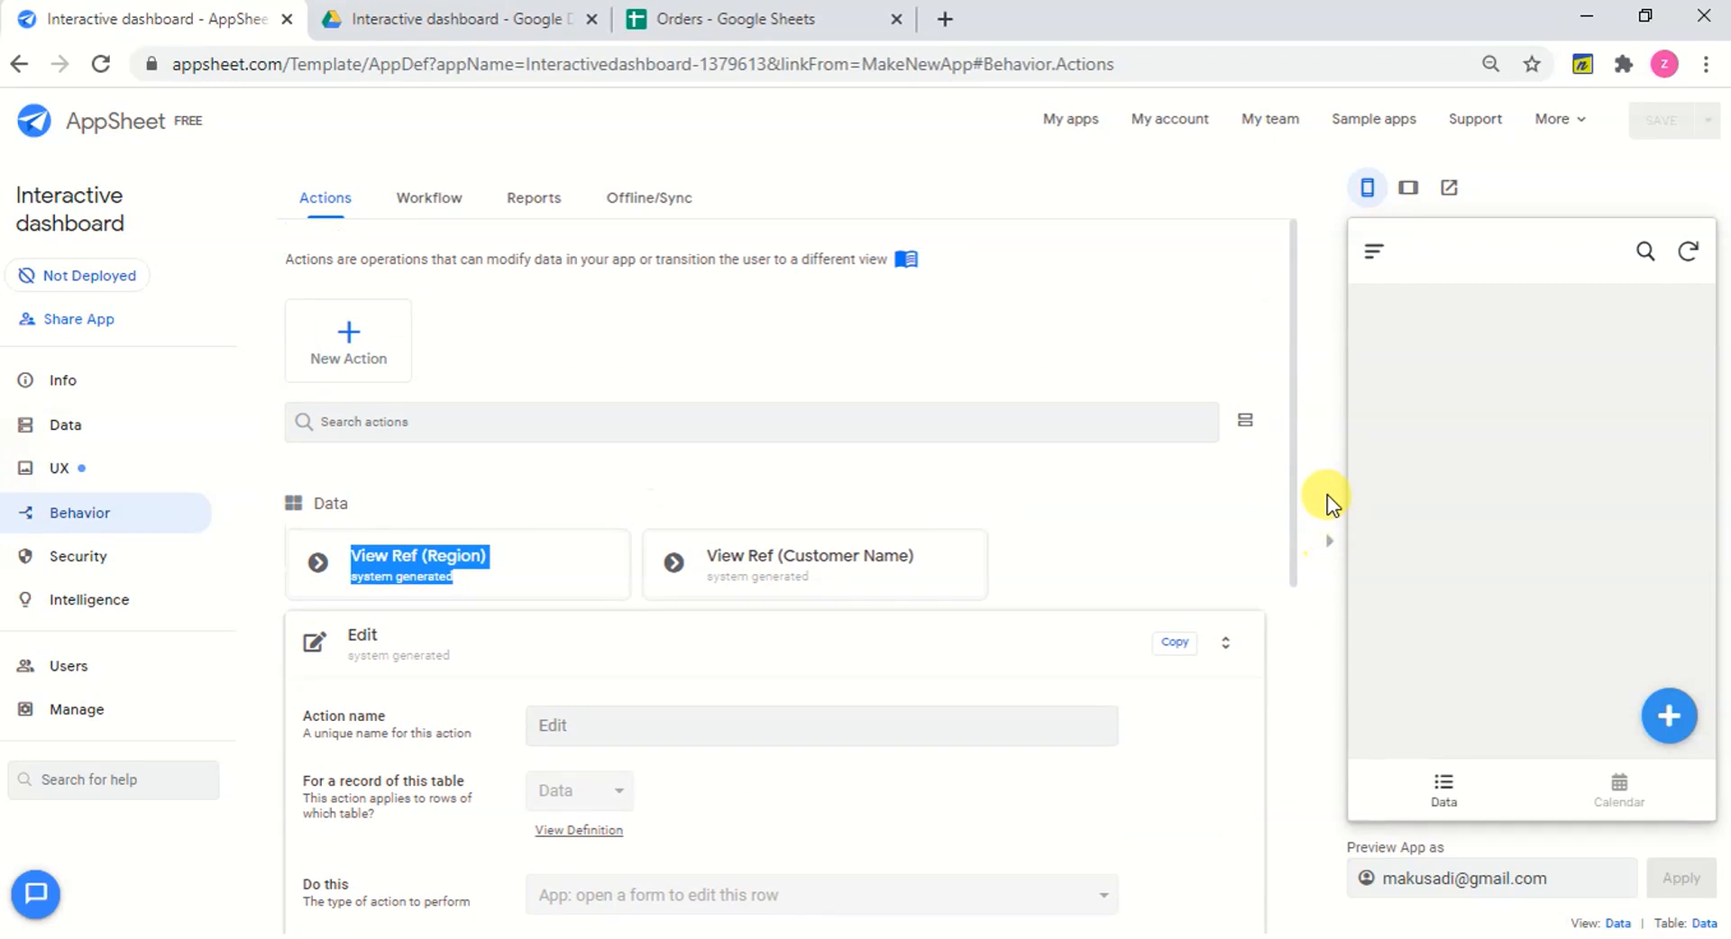
click(358, 355)
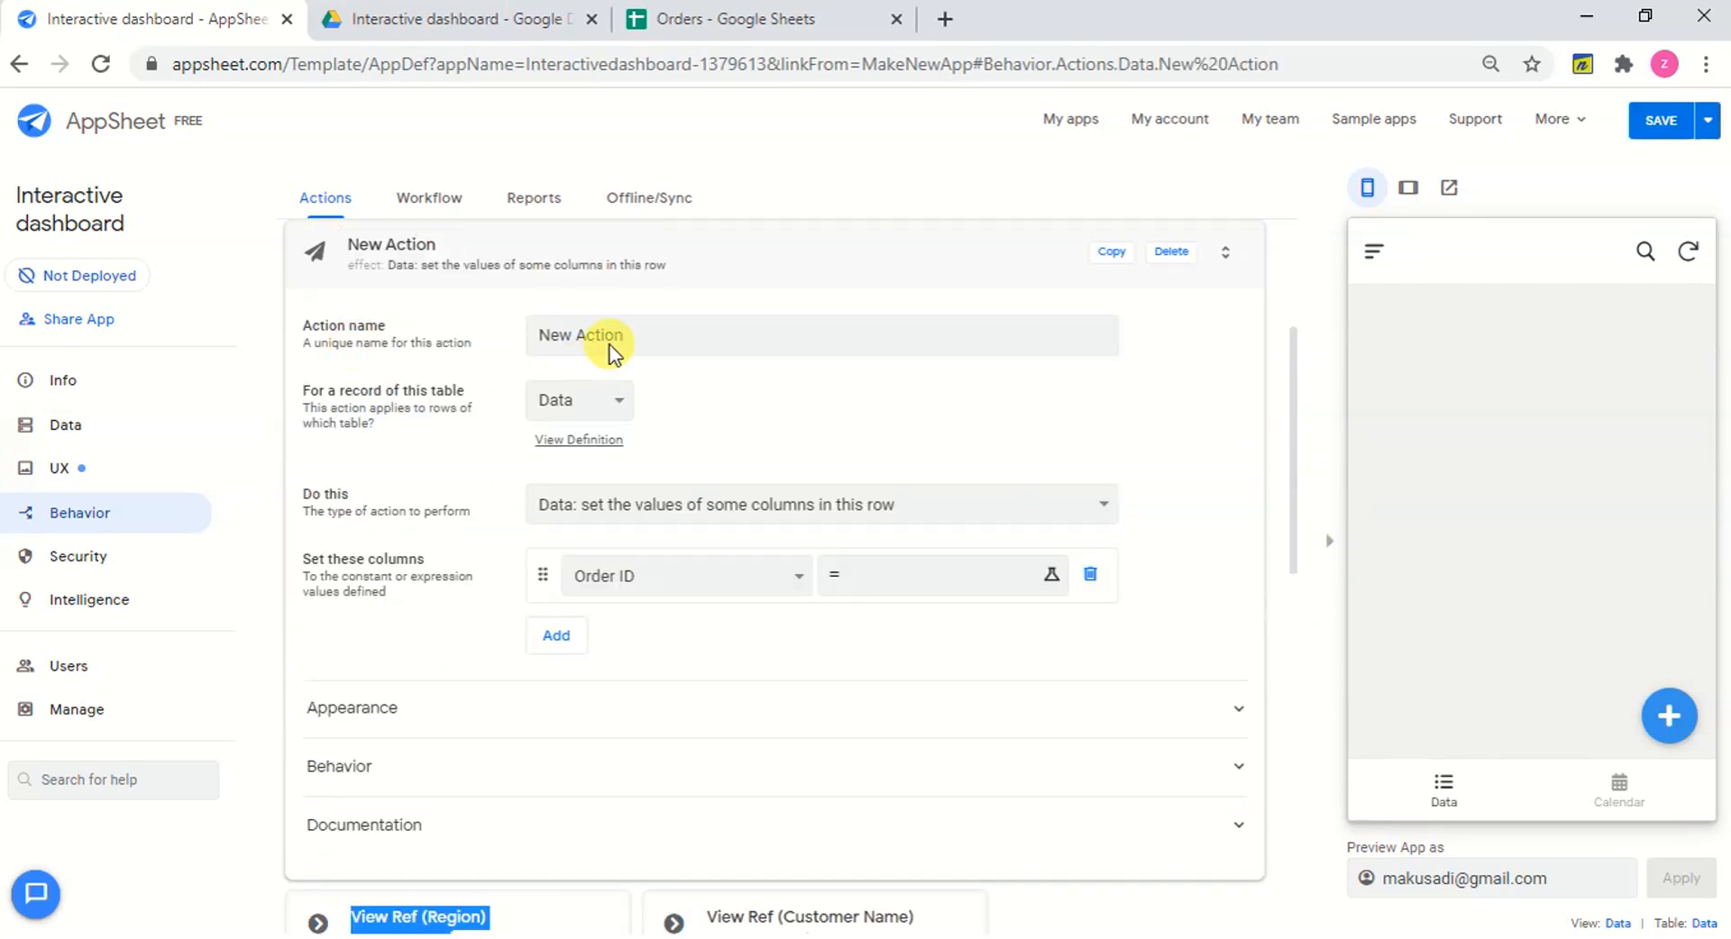
drag(655, 335, 440, 318)
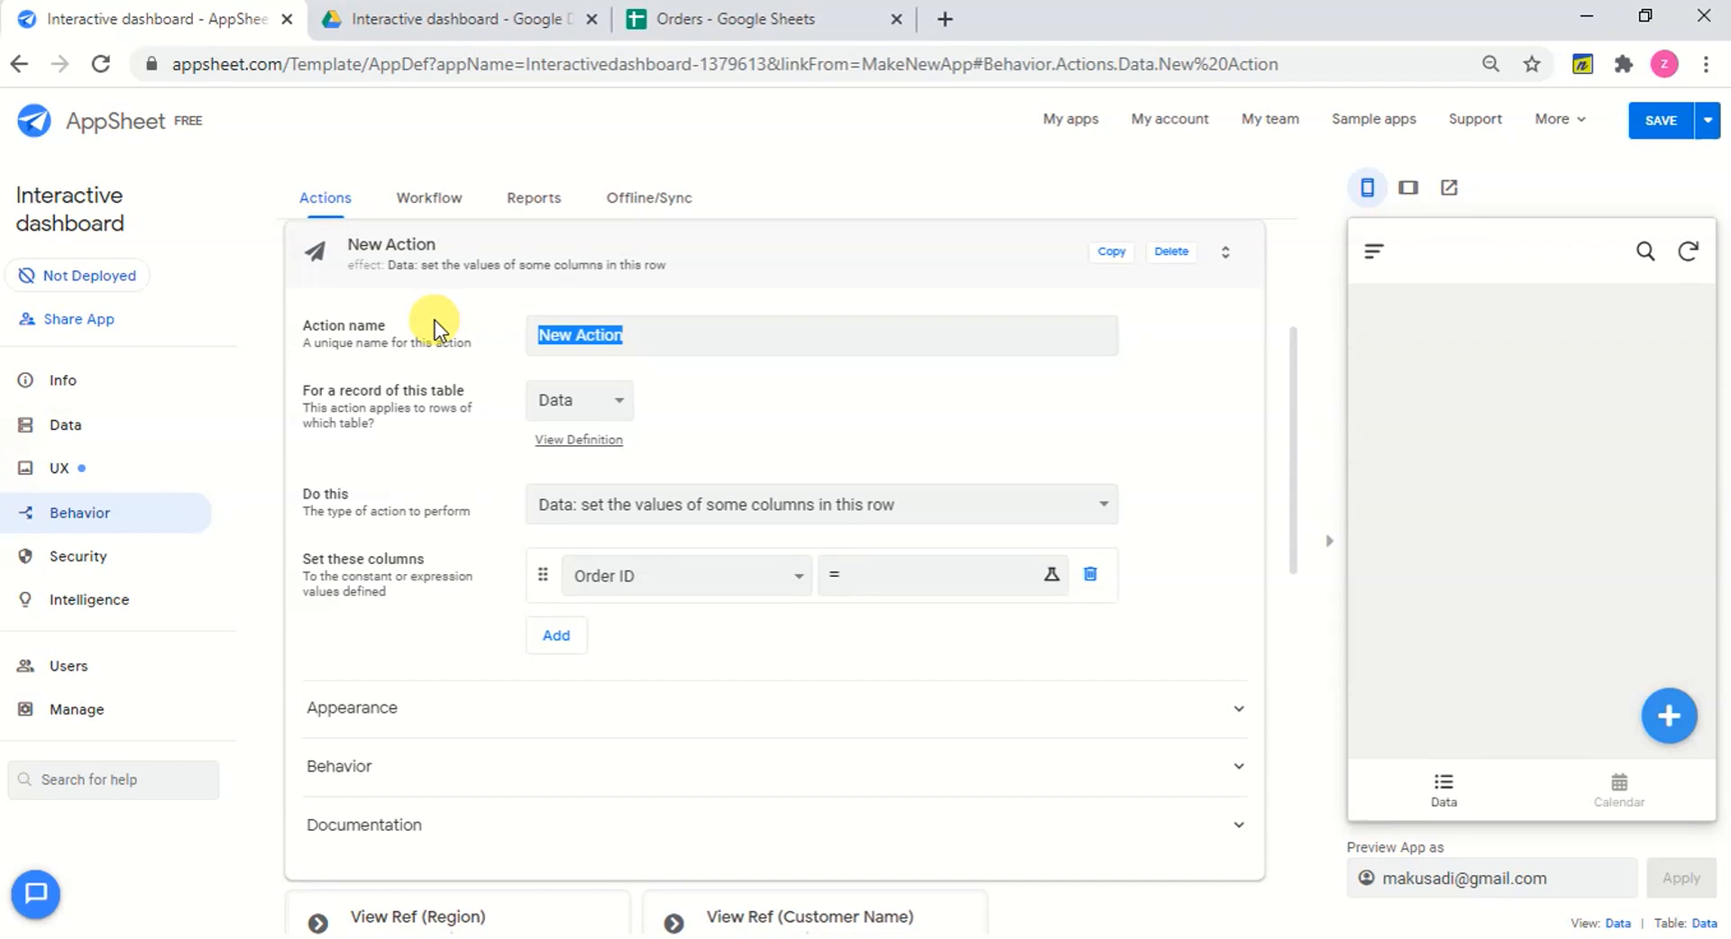
Disallow adds for the Data table so that only updates are permitted.
click(120, 424)
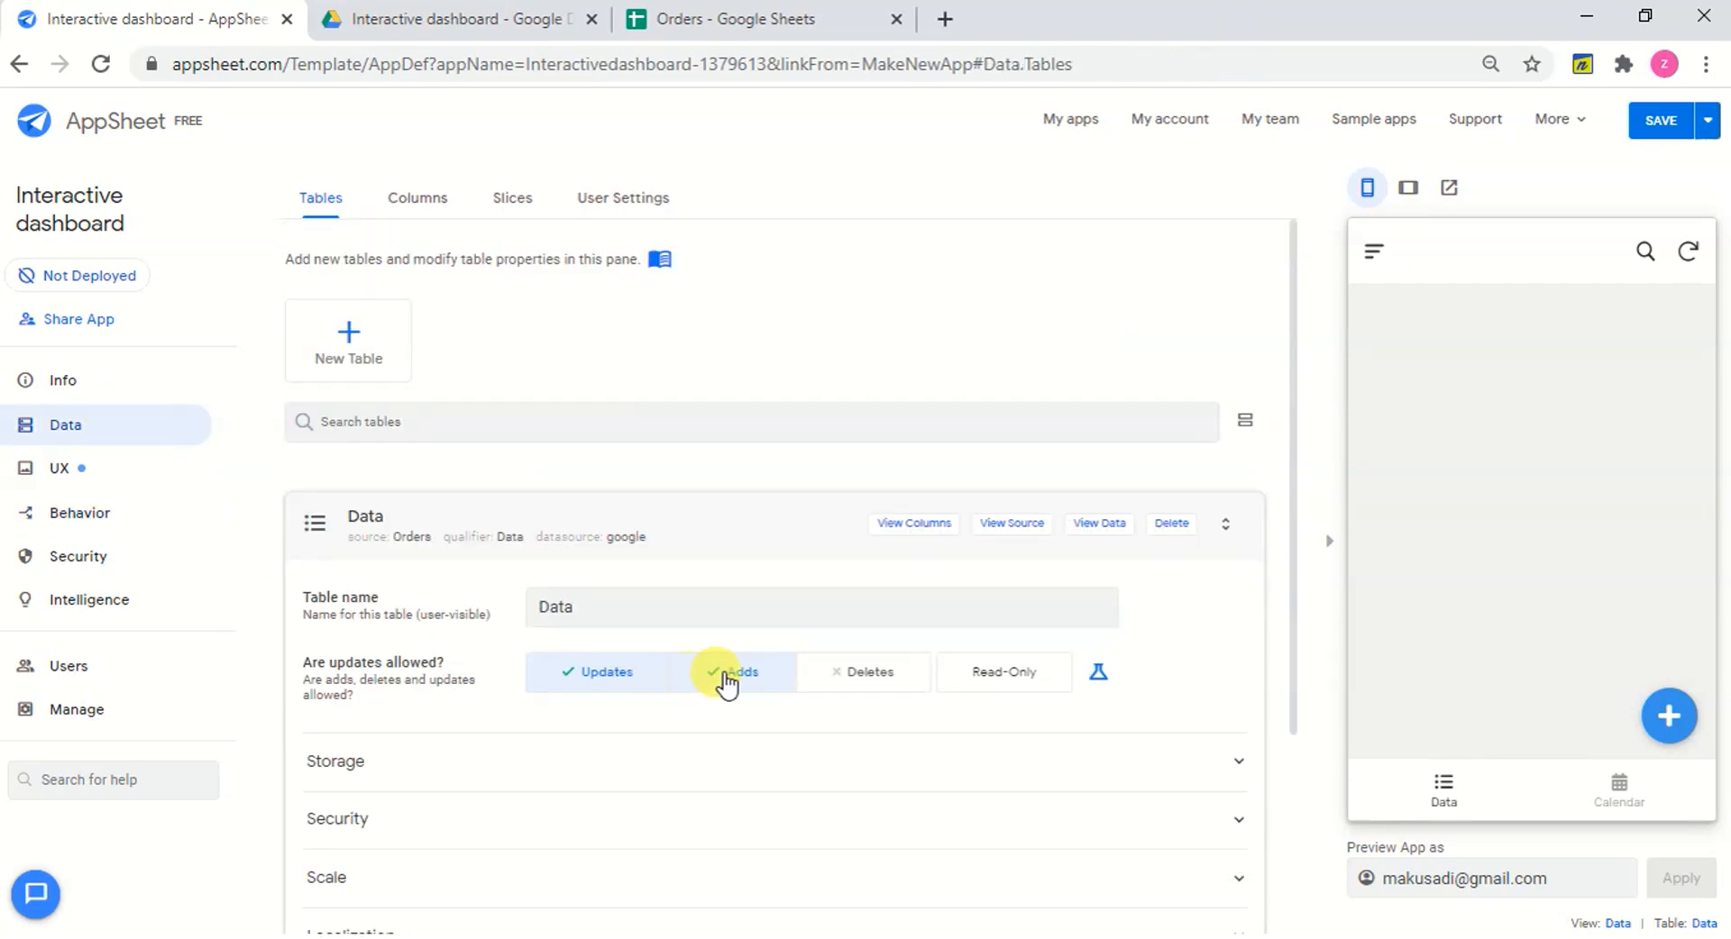
click(726, 678)
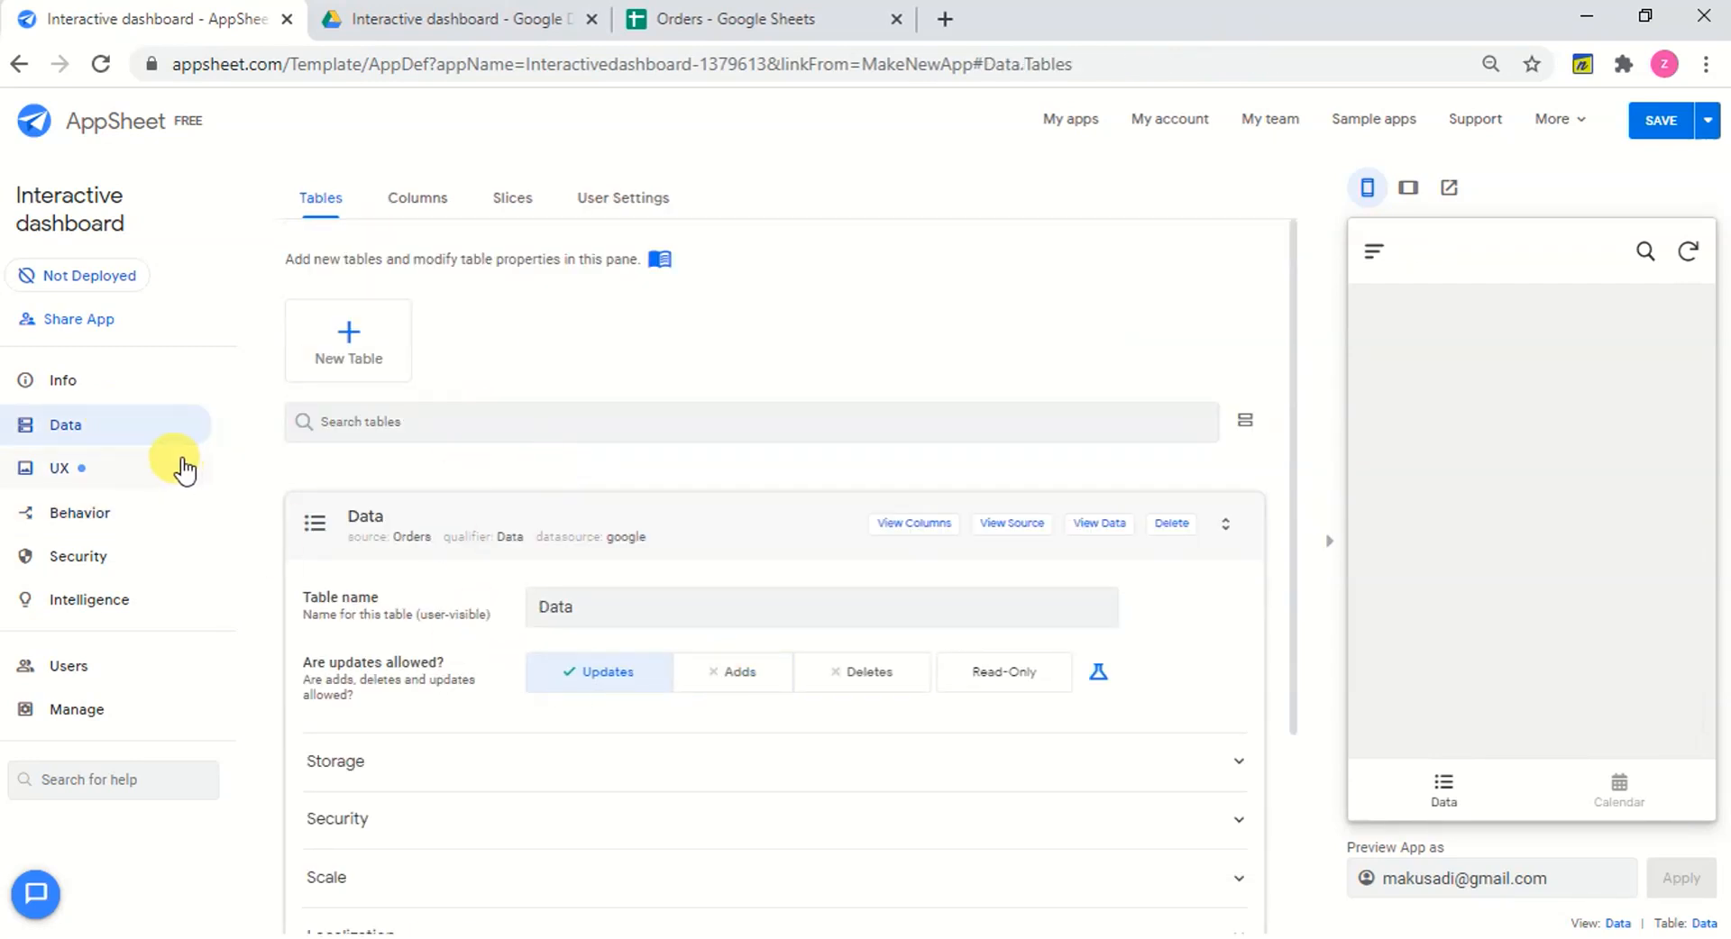
Set the new action to import a CSV file for this view, with its prominence as Display overlay.
click(159, 519)
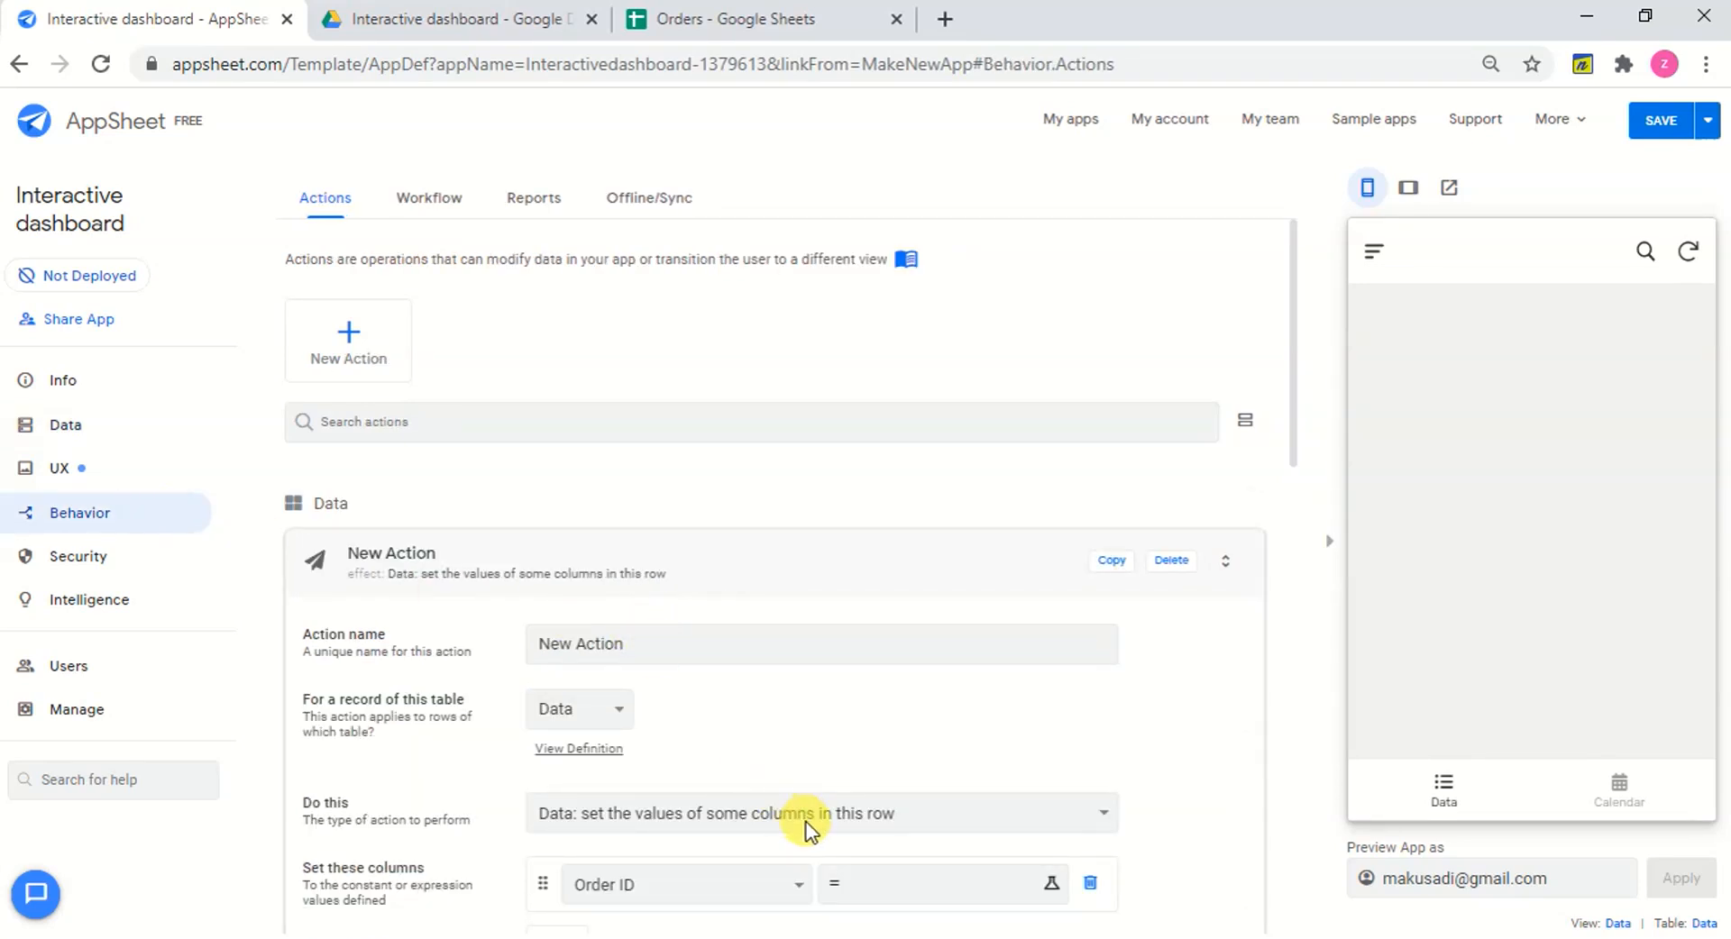
click(806, 822)
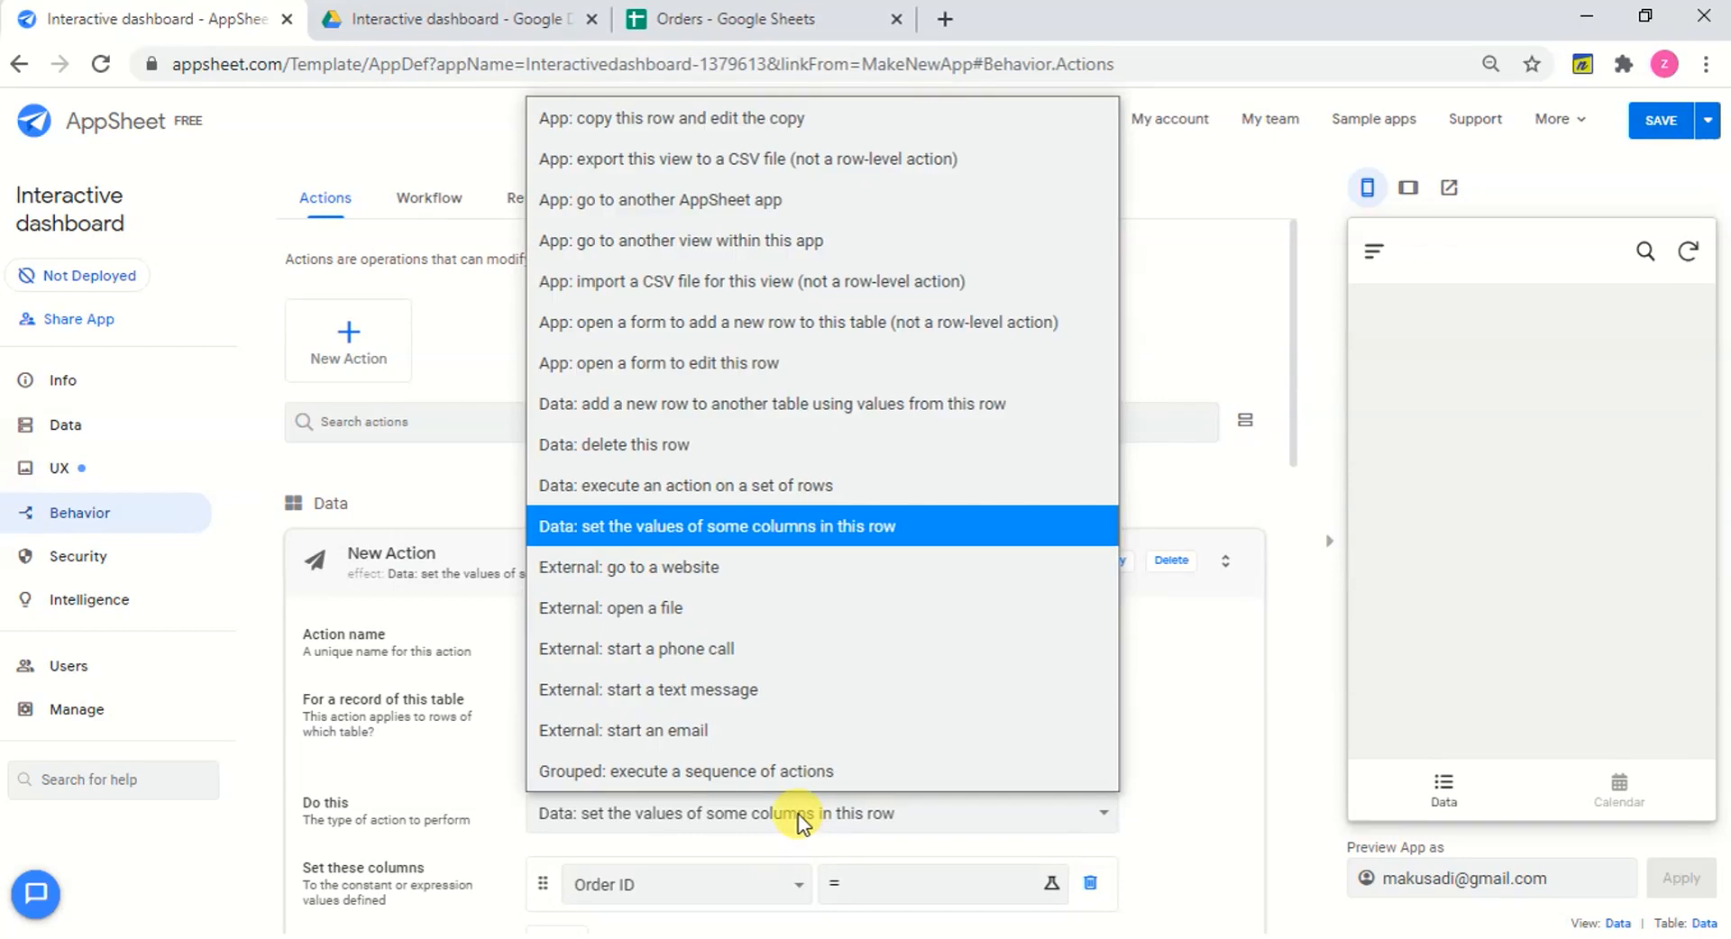
click(811, 287)
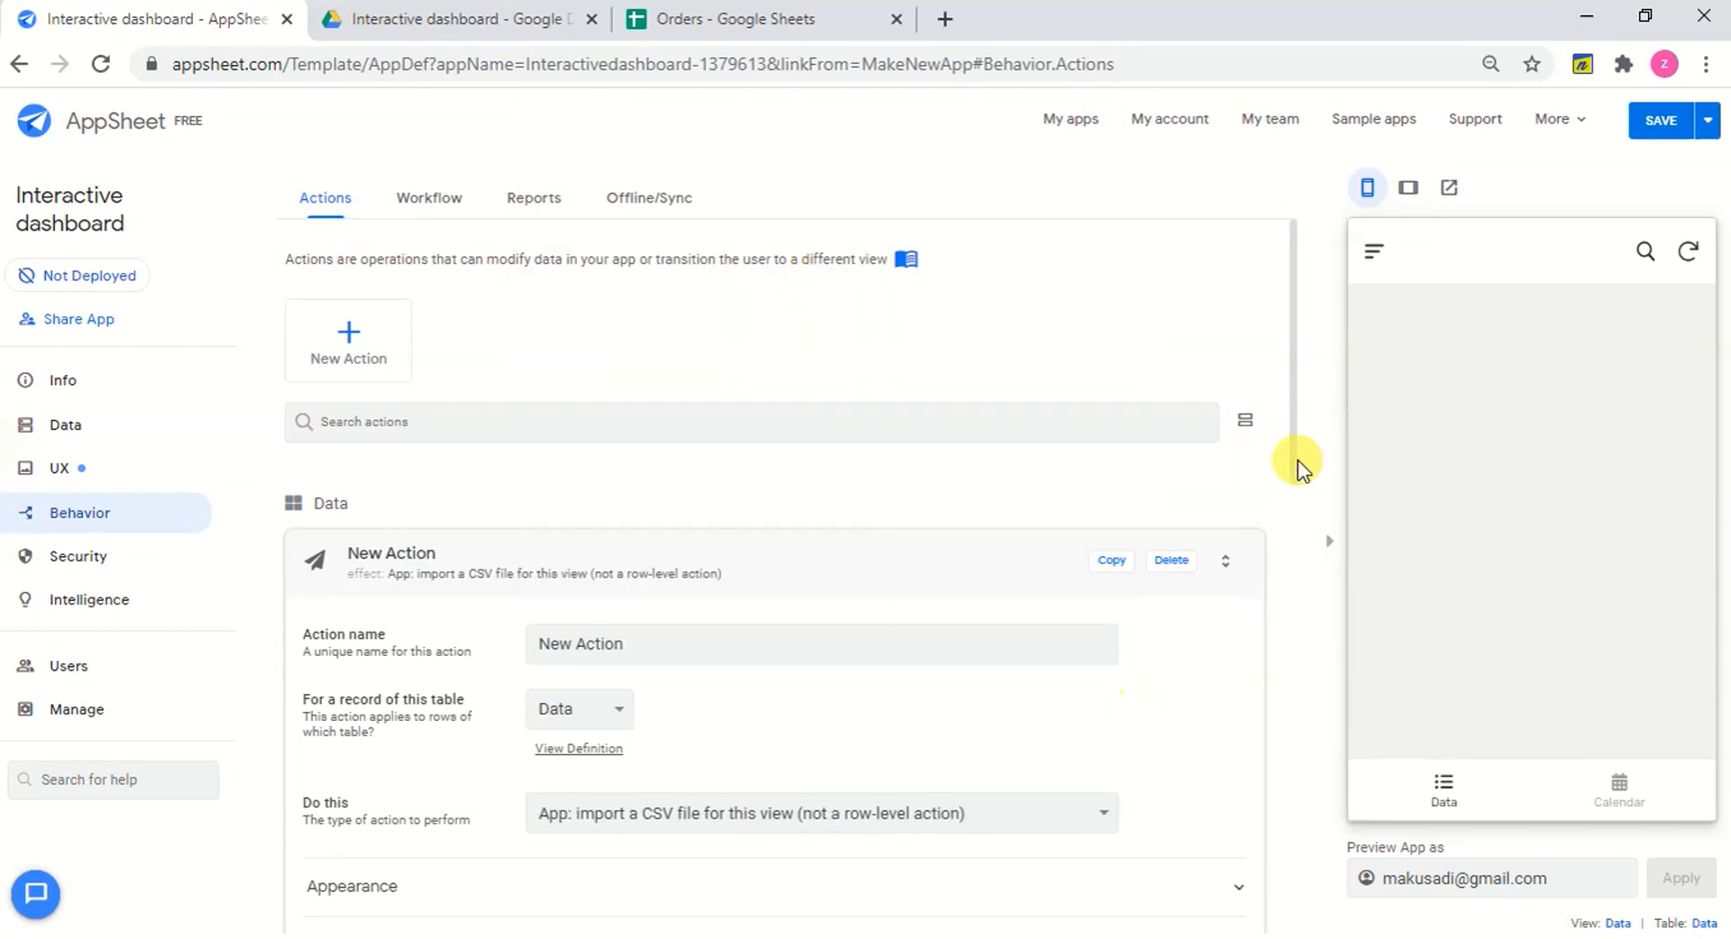
drag(1294, 462, 1297, 552)
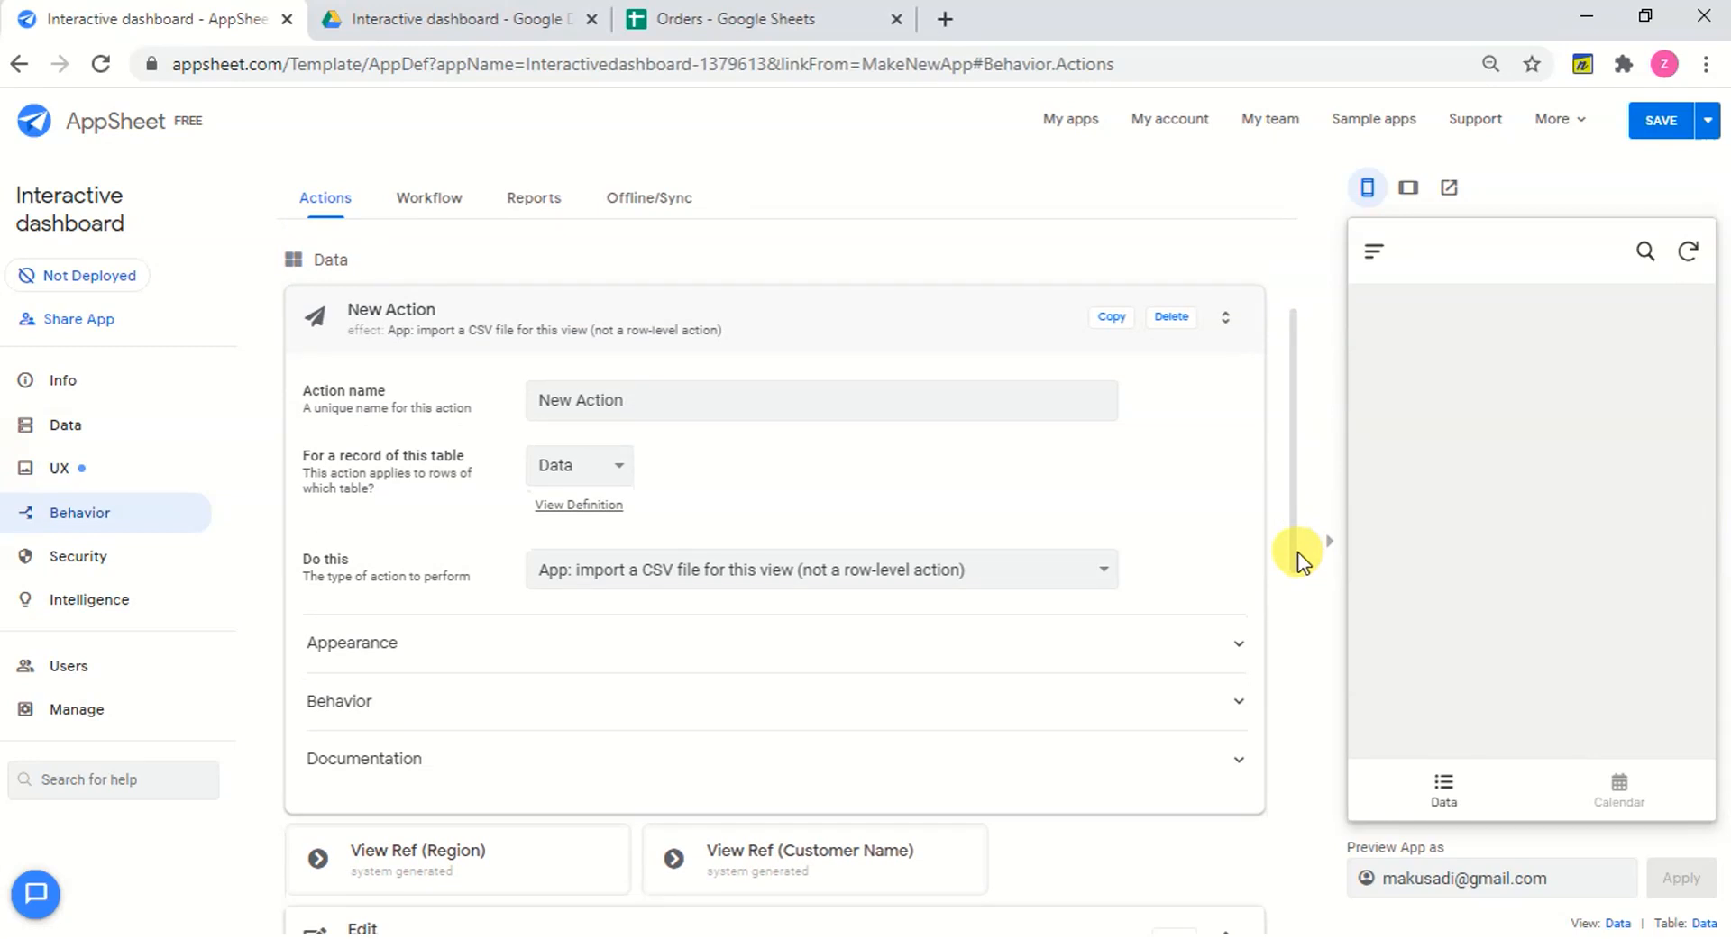
click(928, 647)
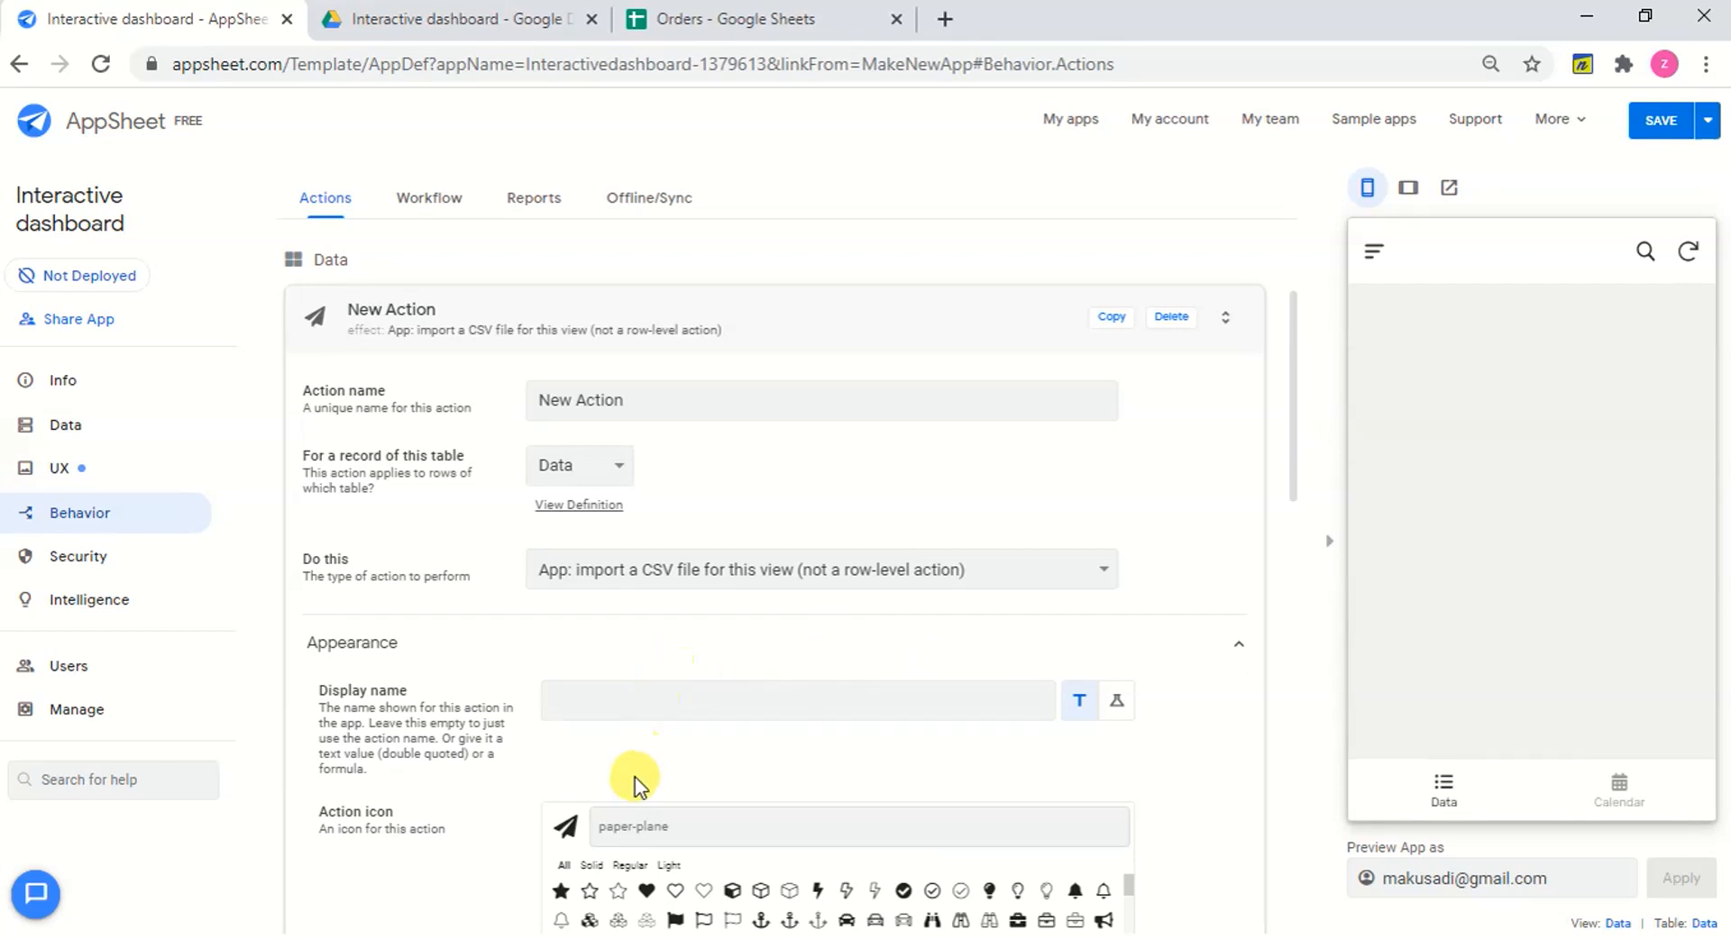
scroll(902, 727, down, 4)
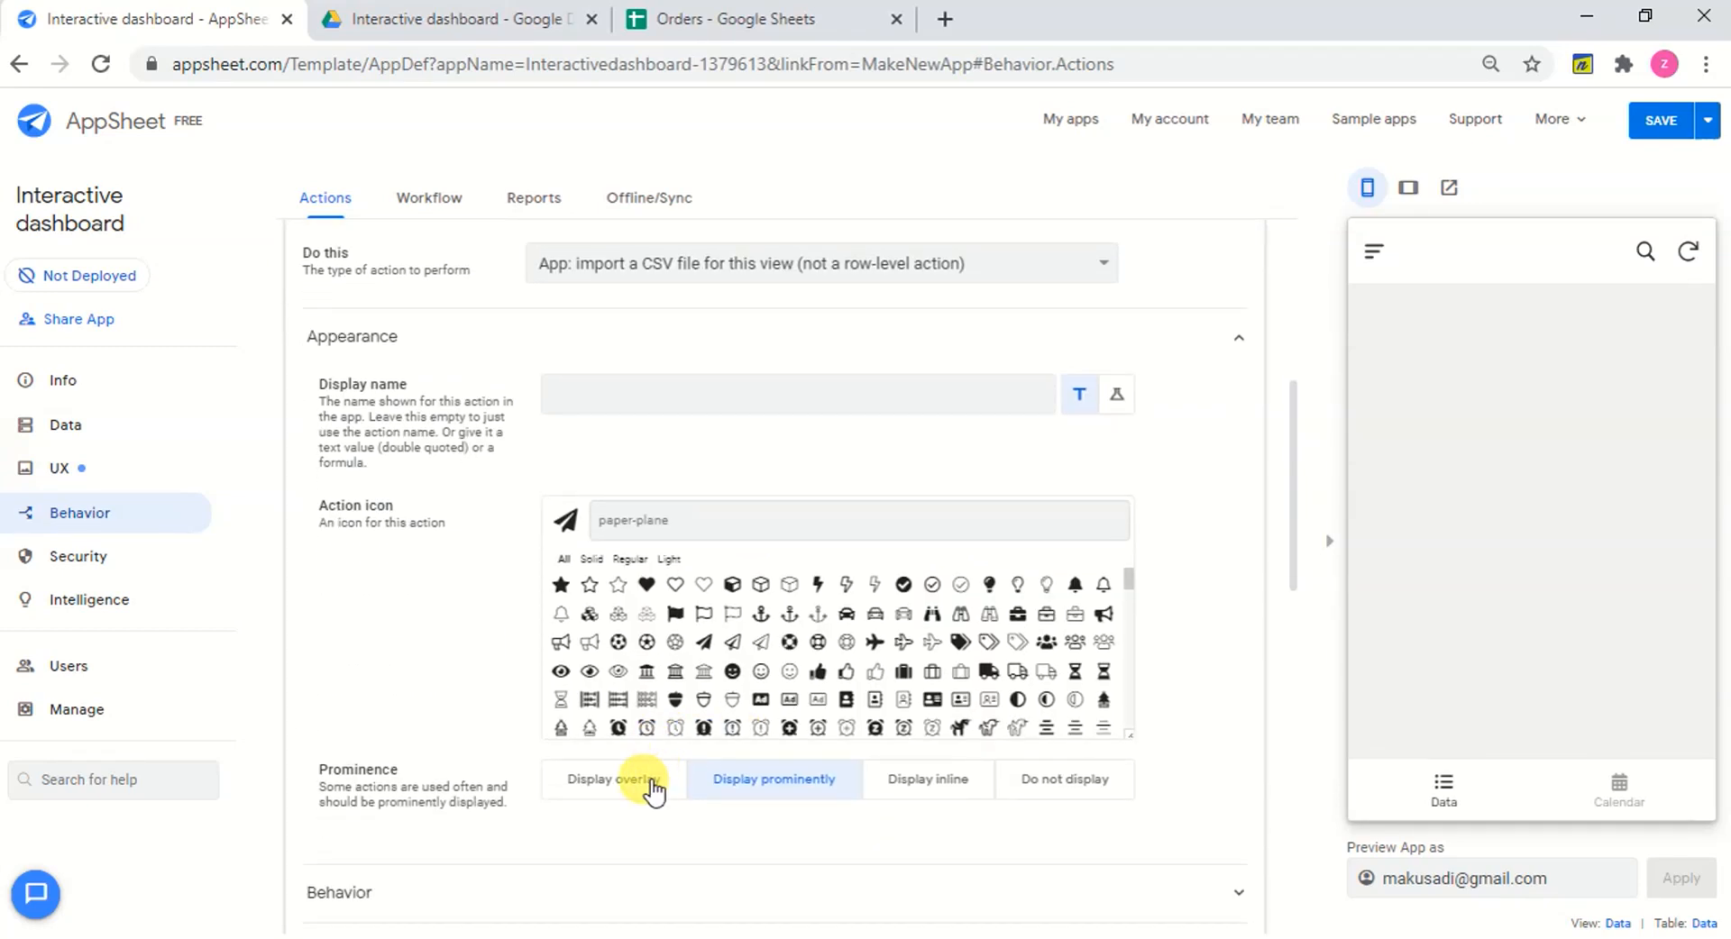
click(654, 792)
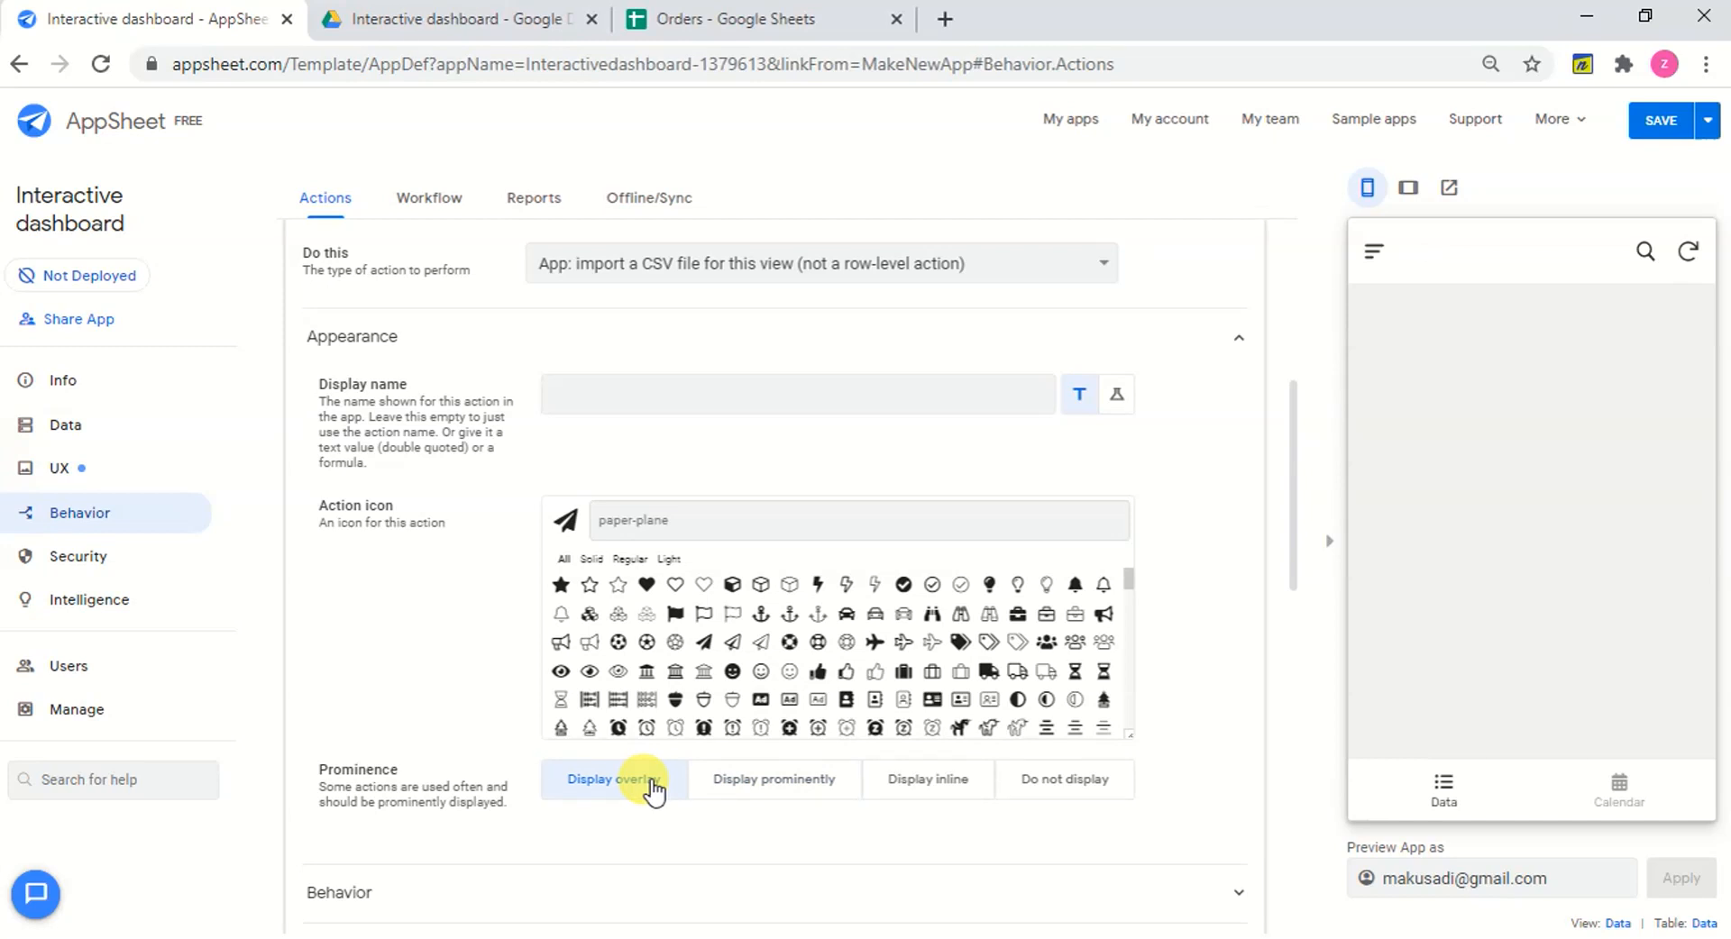
Set the Data table's permissions to allow both updates and adds.
click(88, 435)
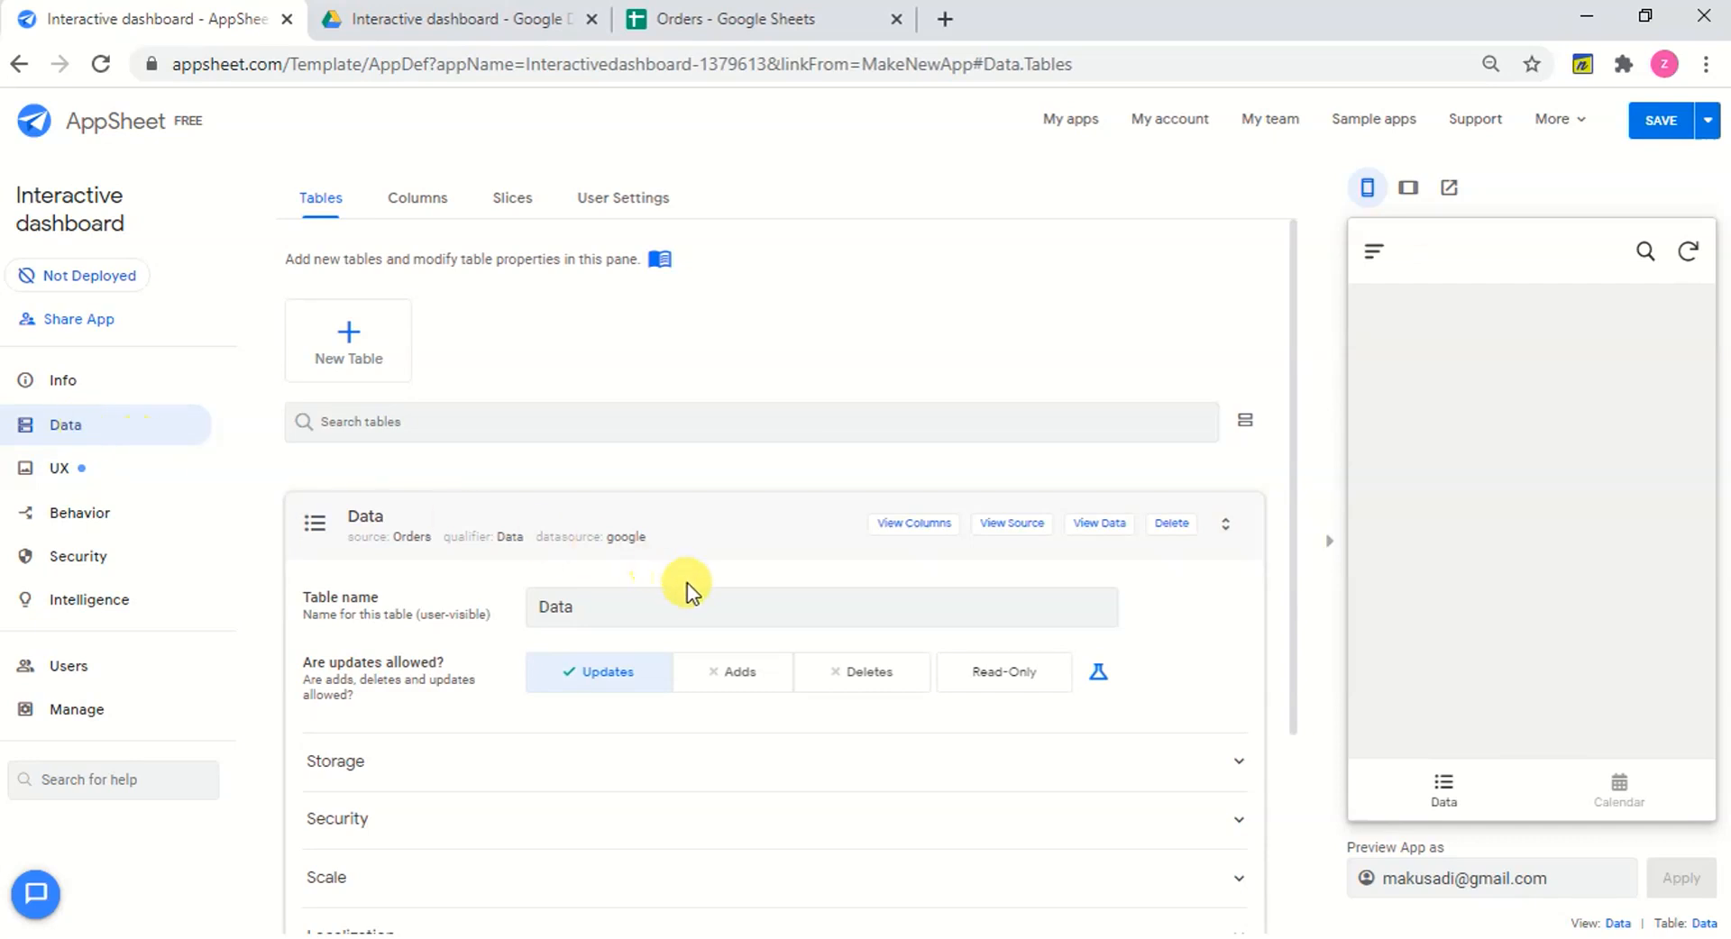
click(706, 689)
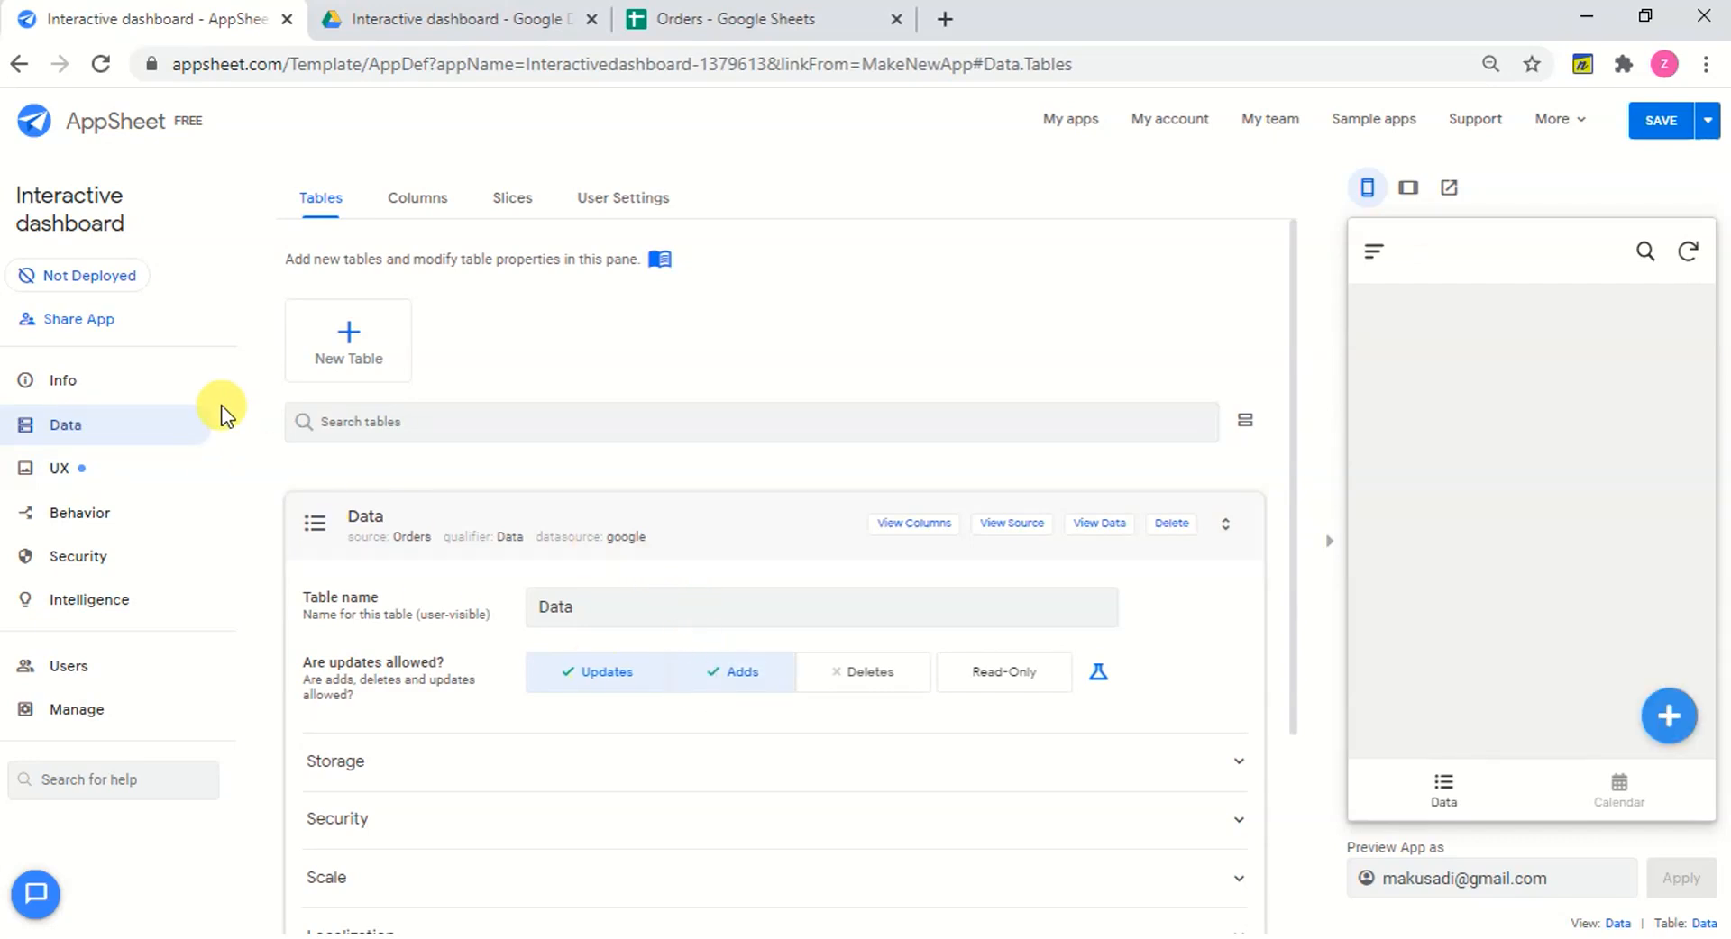
click(601, 688)
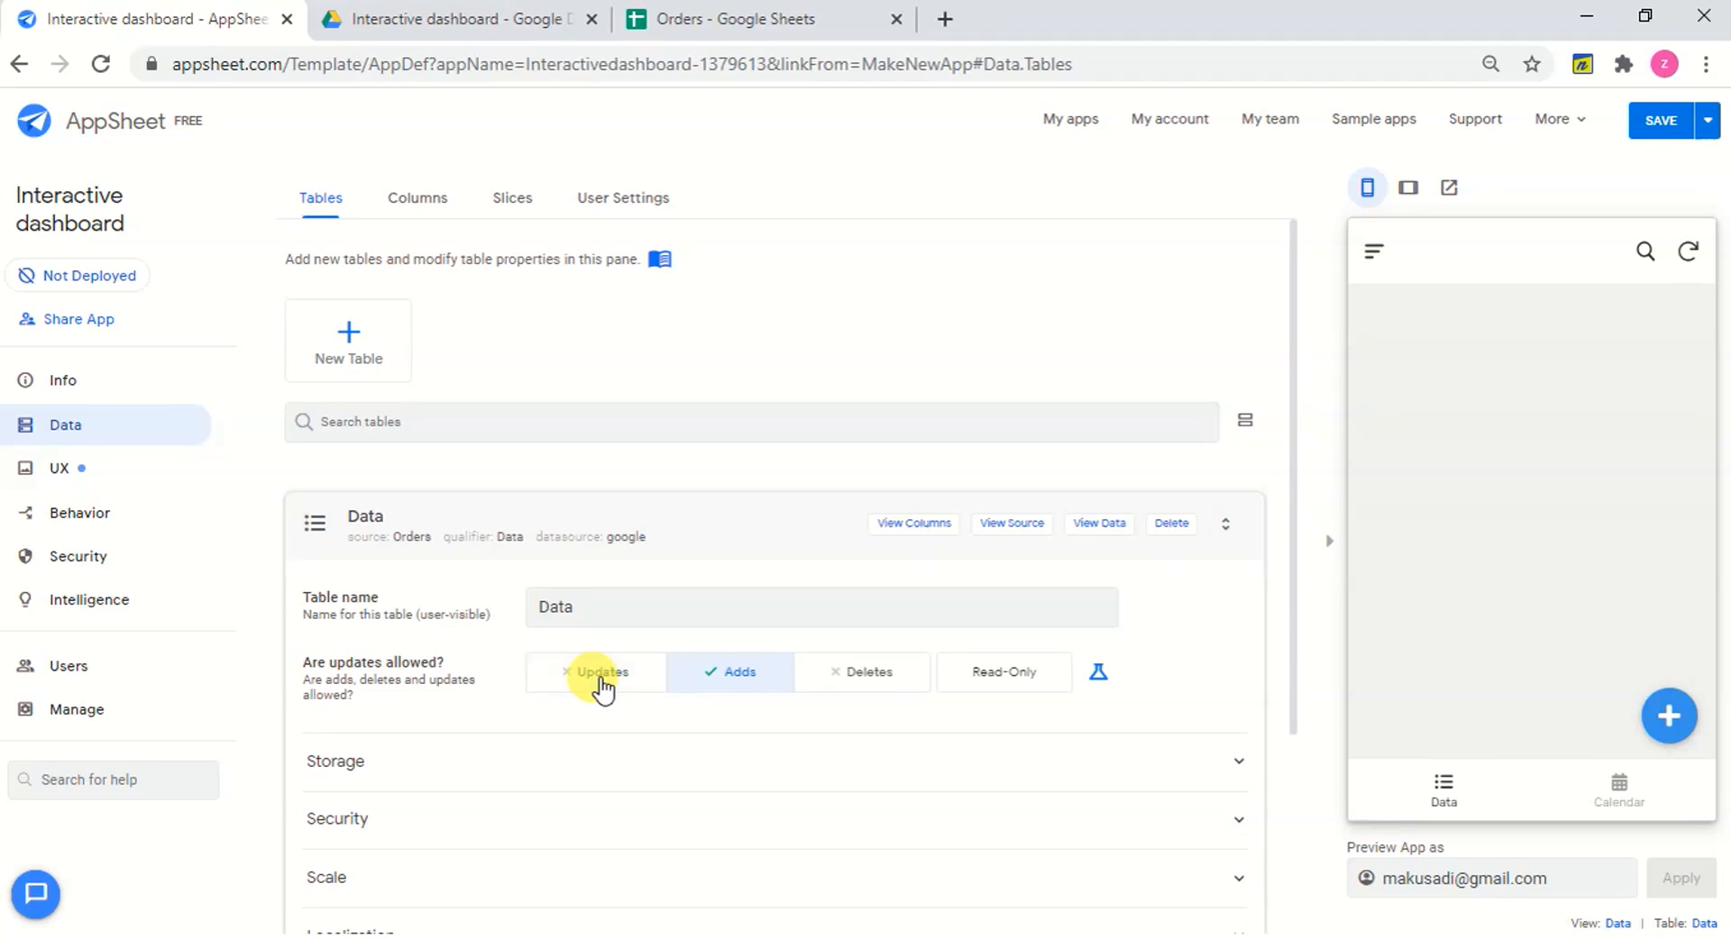
click(601, 689)
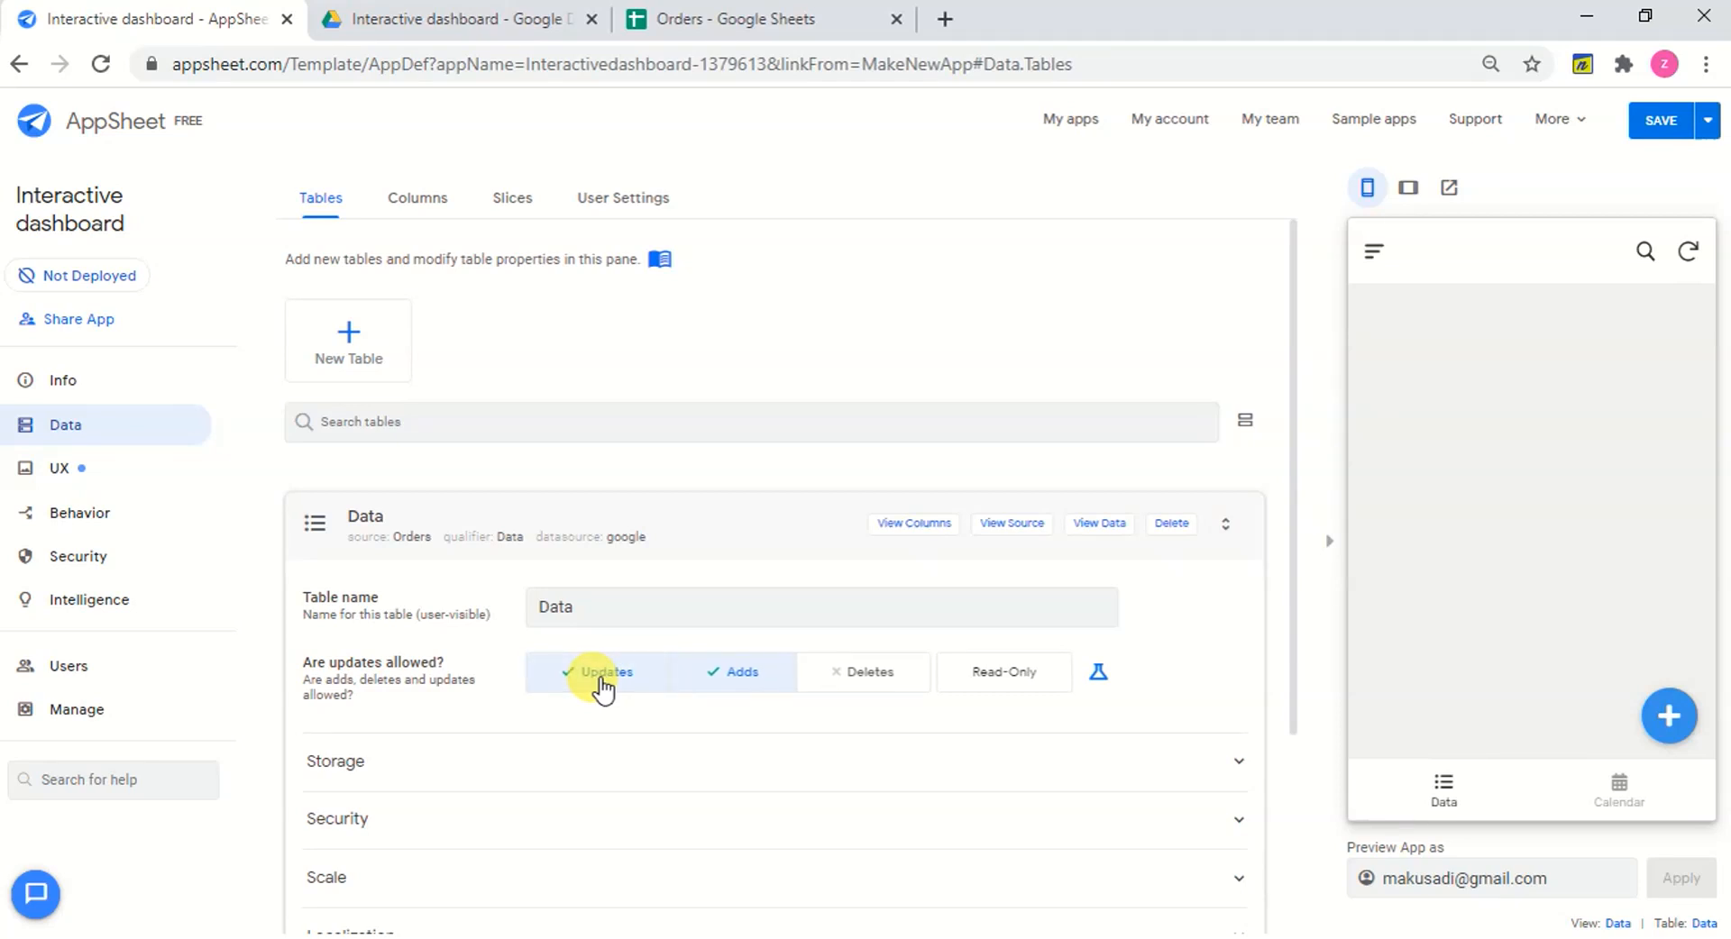
Rename the new CSV import action as Import data and save the app.
click(116, 531)
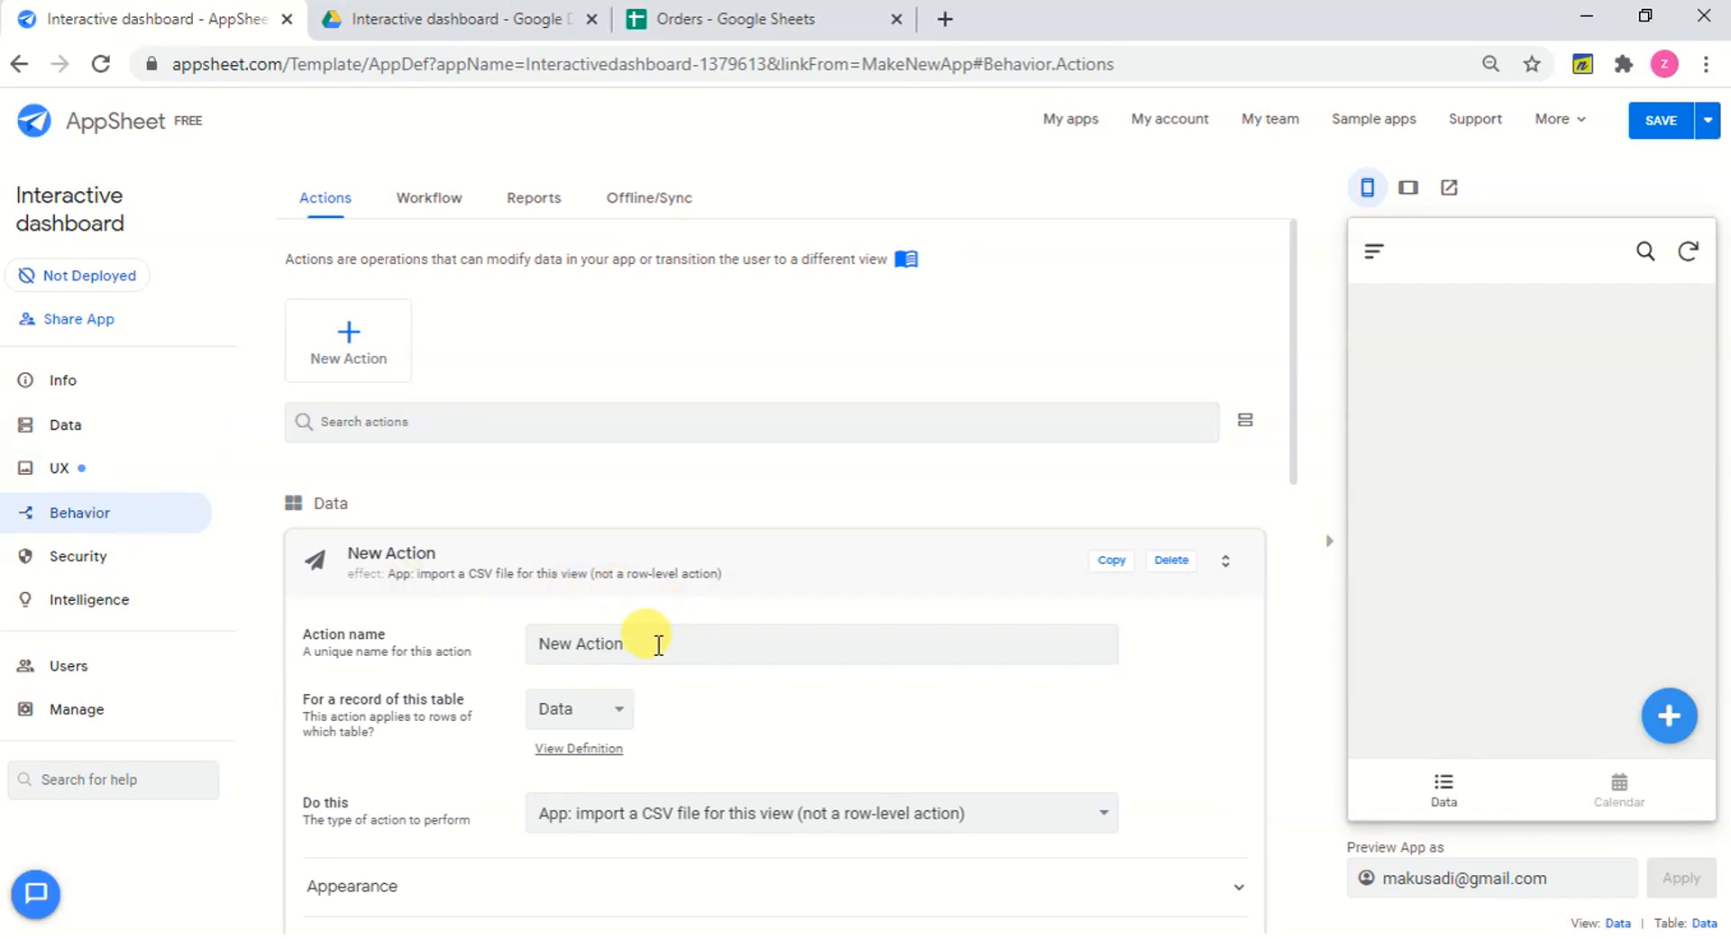
drag(658, 645, 433, 630)
text(U)
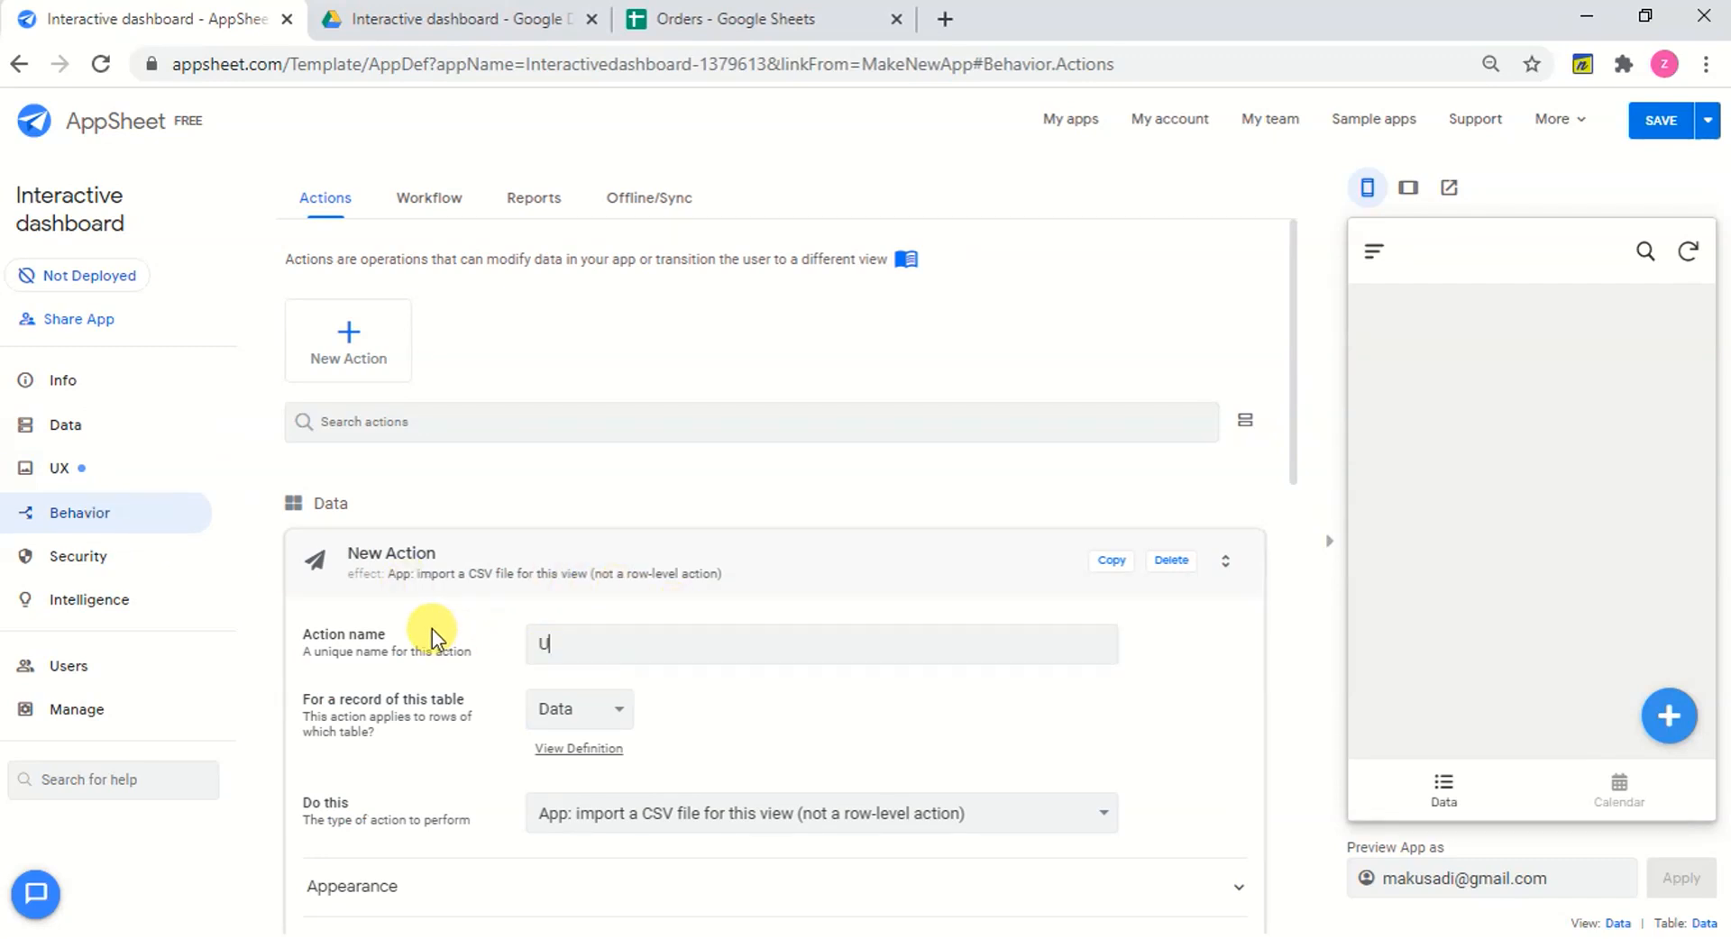
key(BackSpace)
text(Import data)
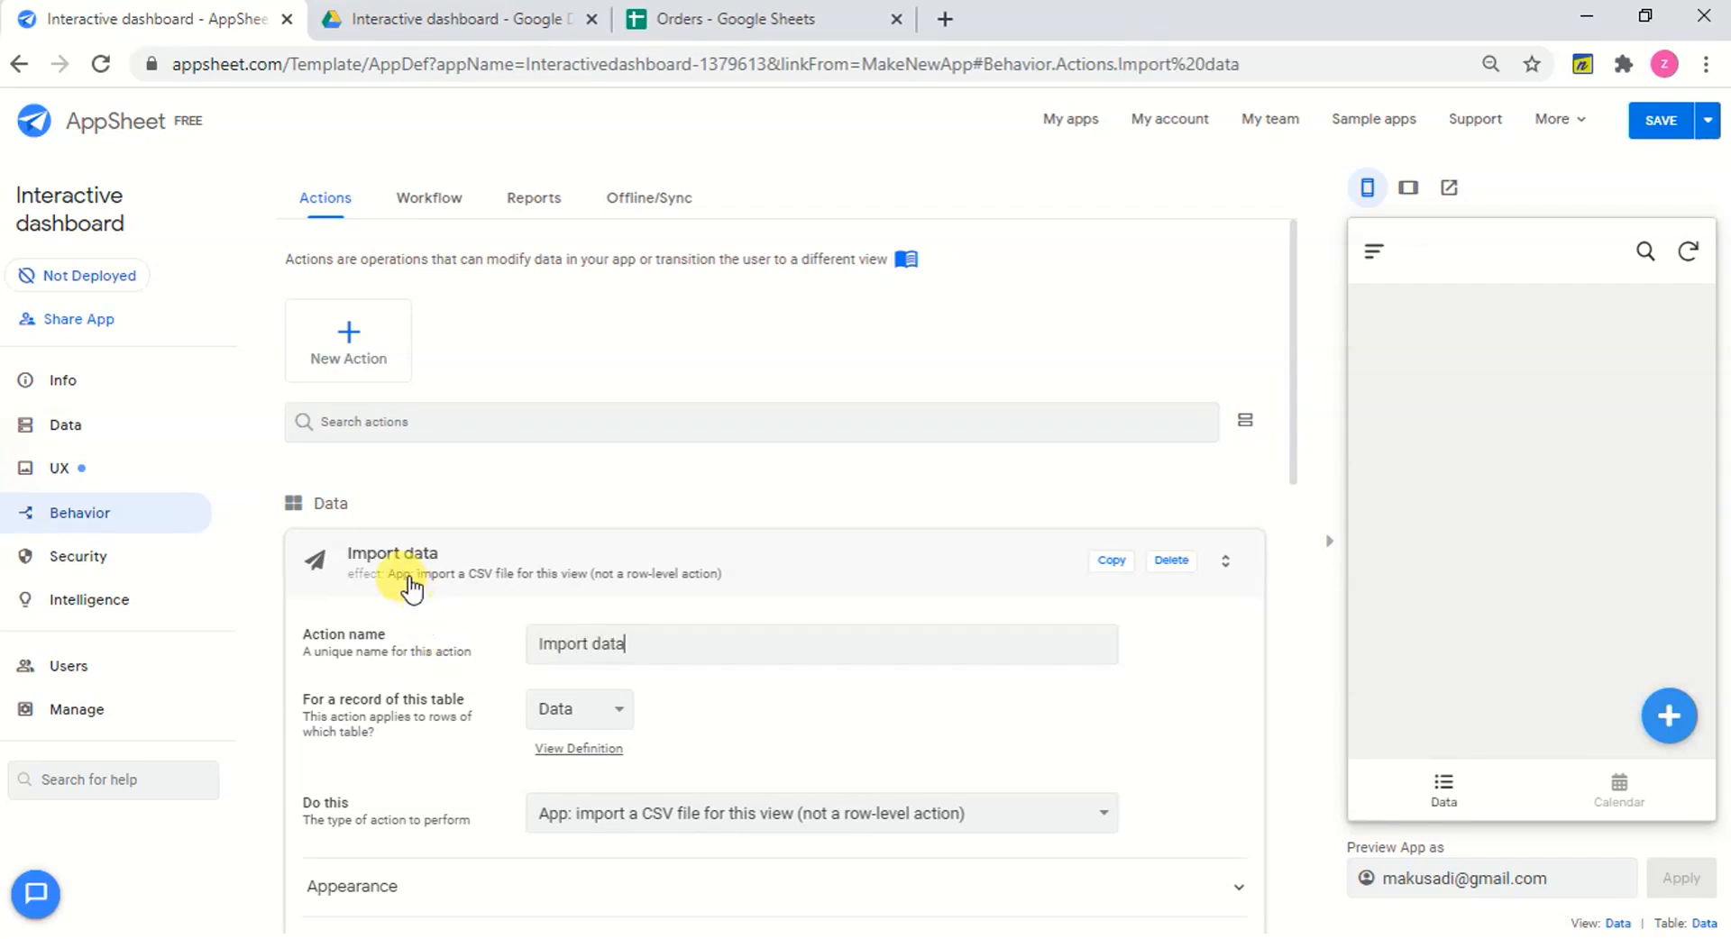
click(457, 581)
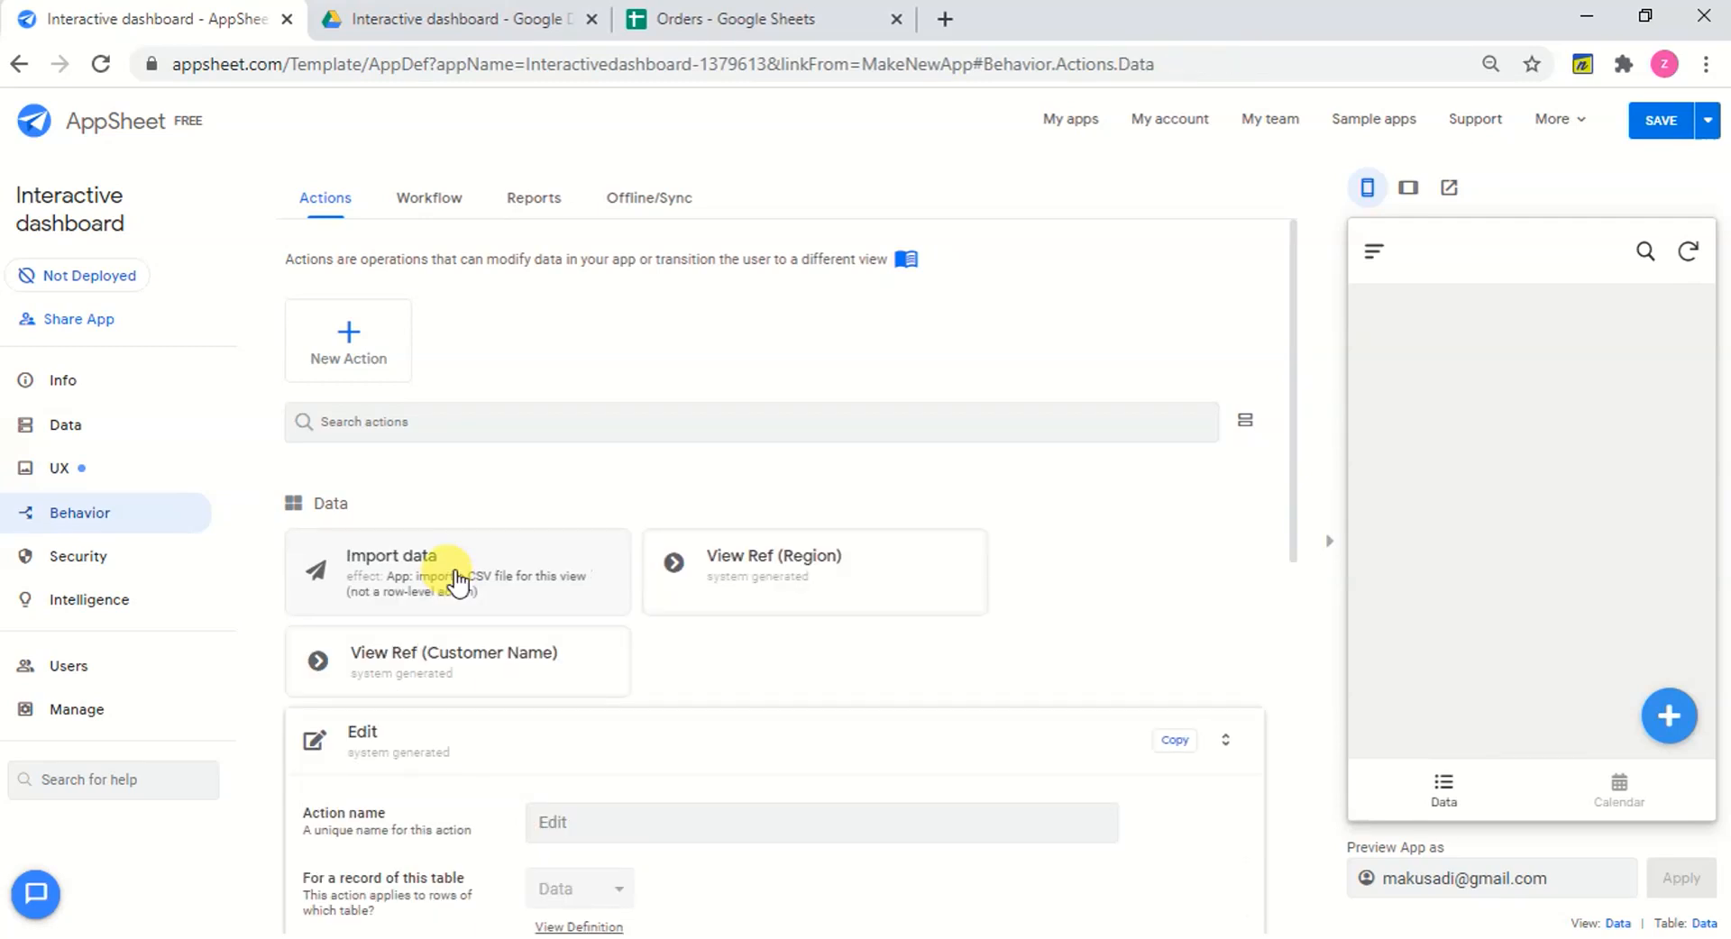
click(1682, 122)
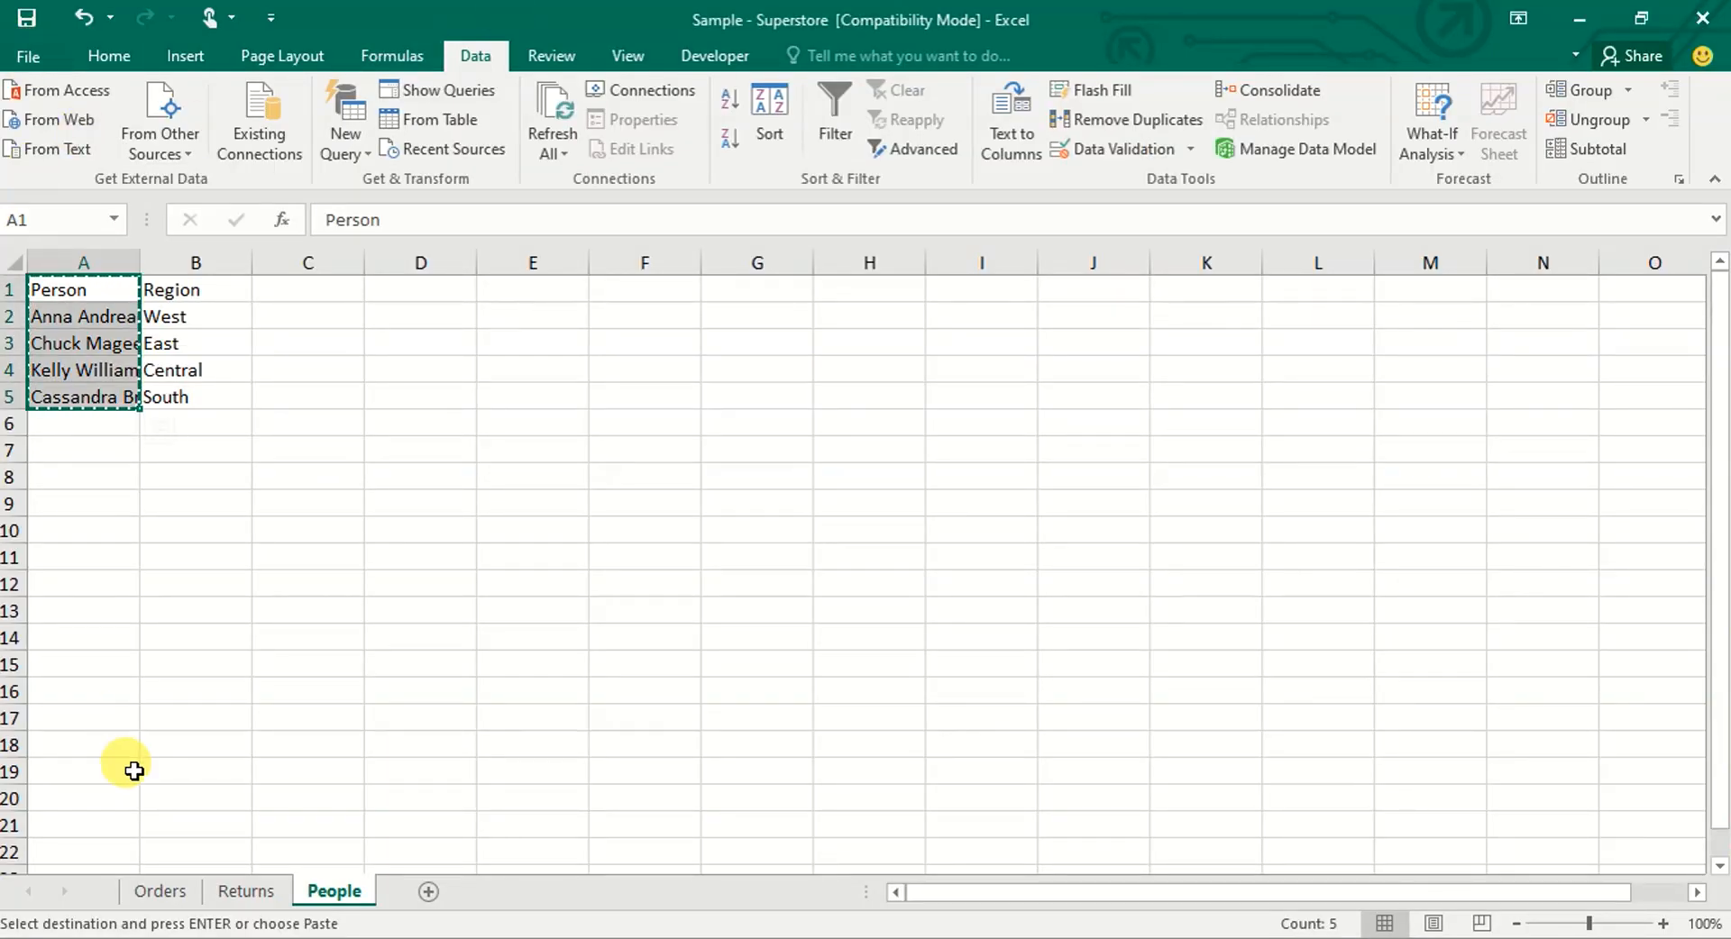
Switch to the Sample - Superstore workbook in Excel and copy all data on the Orders sheet, starting from A1.
click(171, 899)
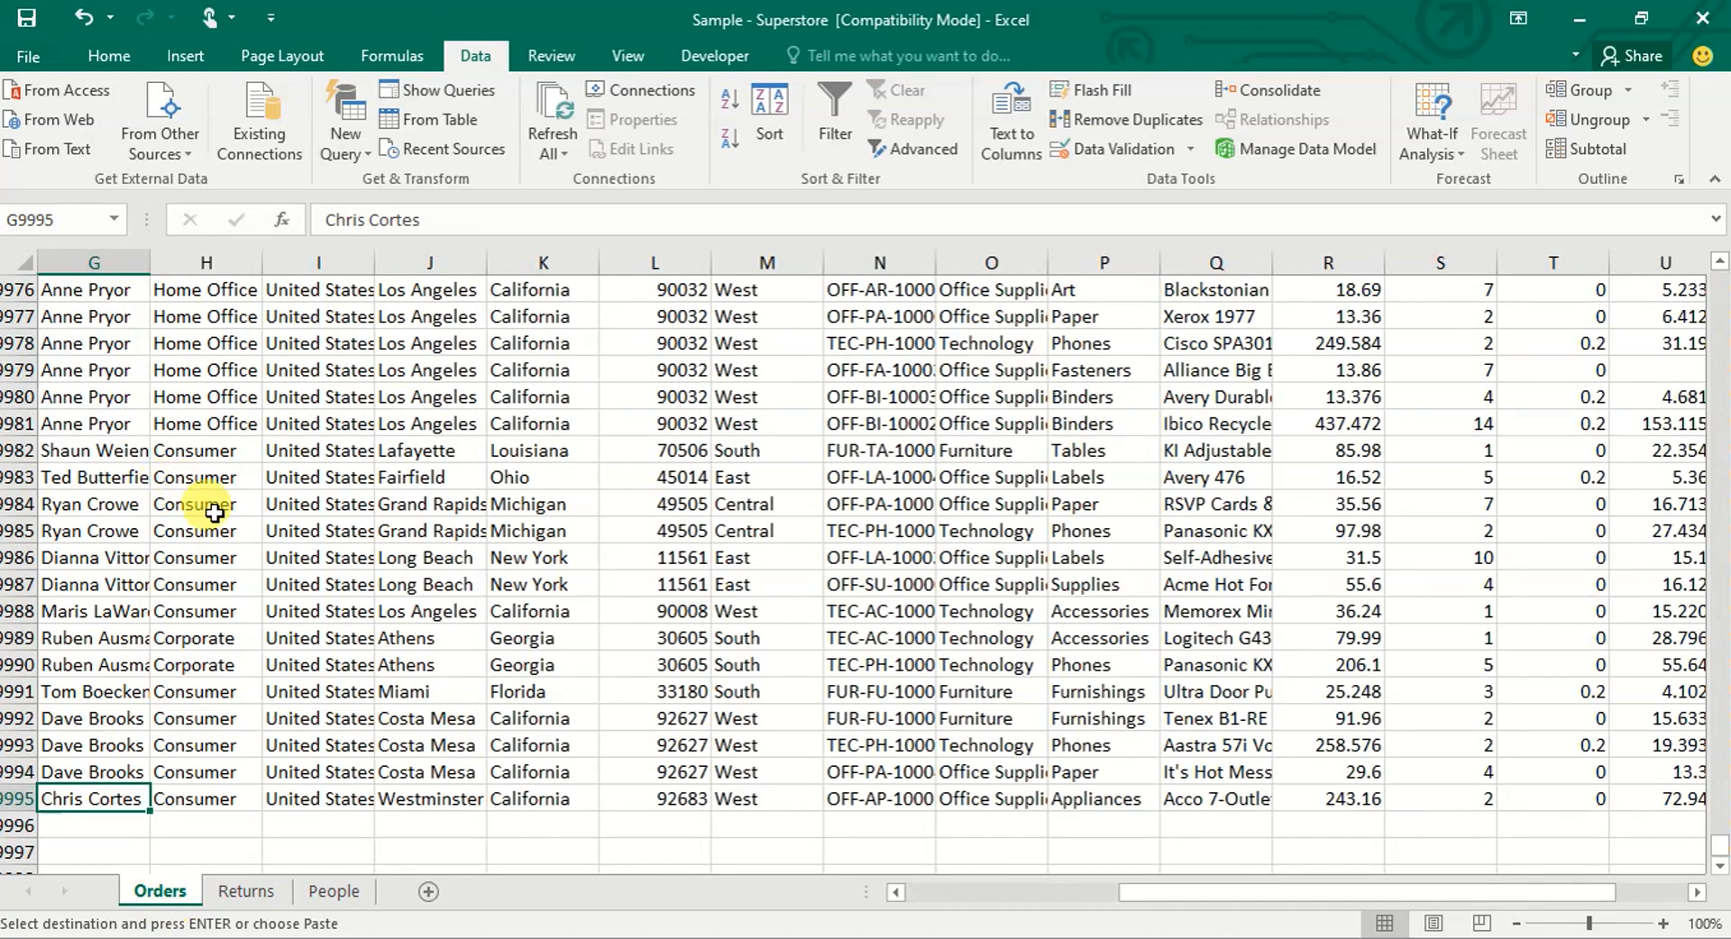
click(240, 548)
key(ctrl+Up)
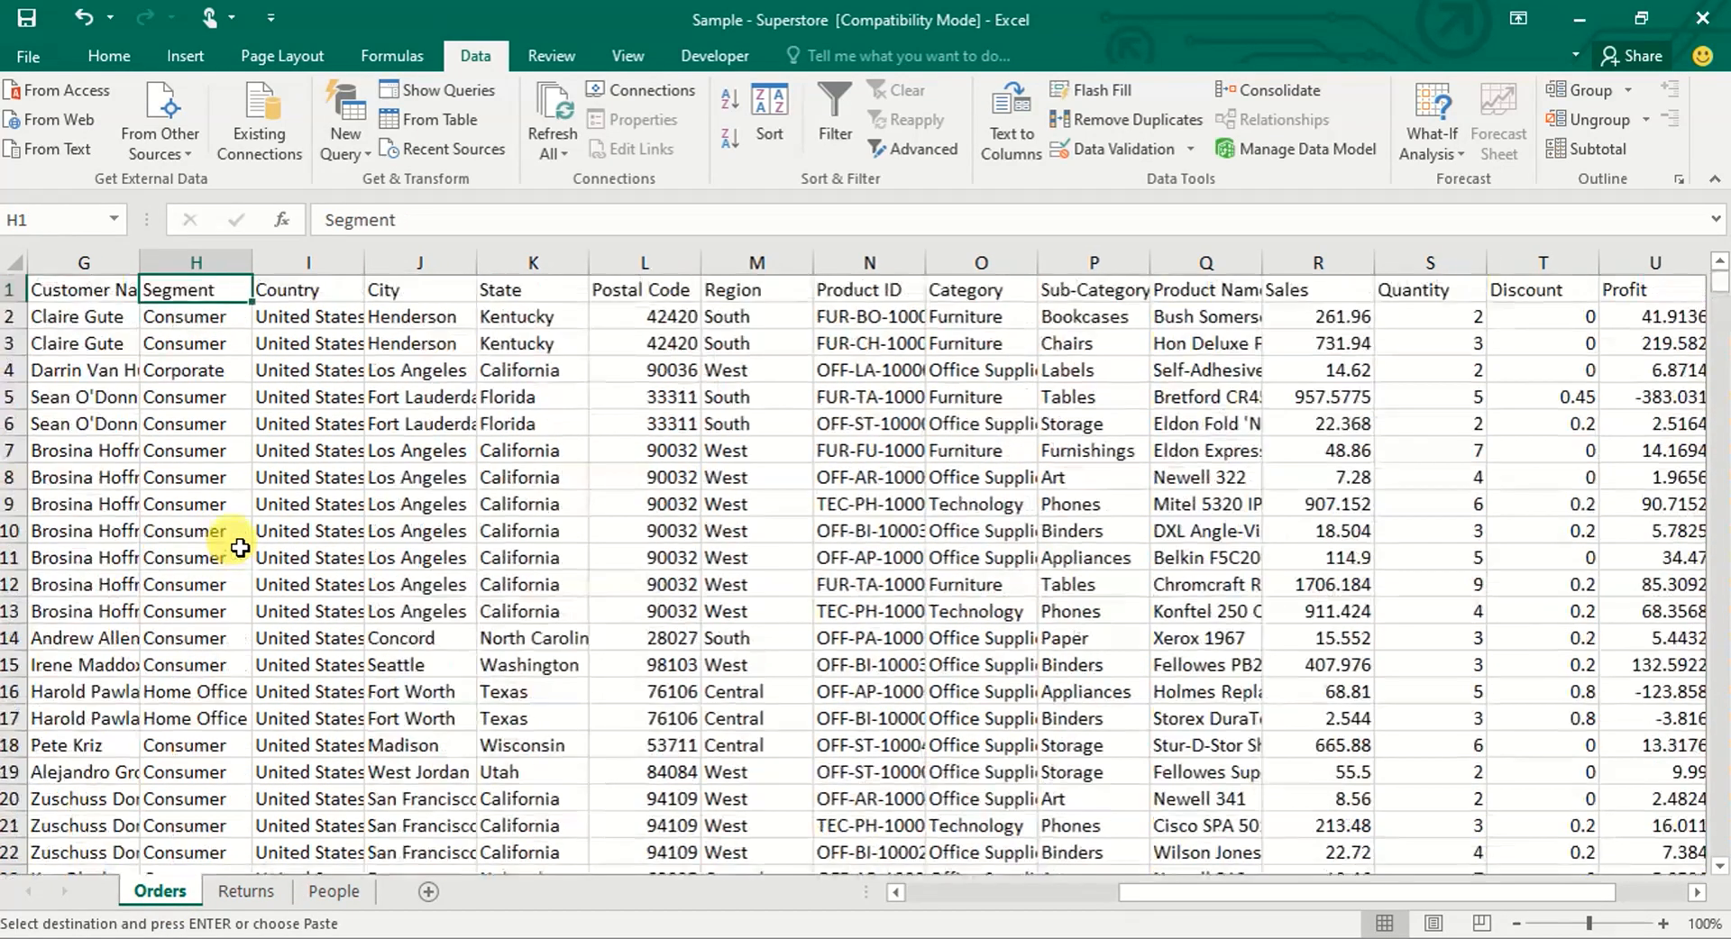
key(Left)
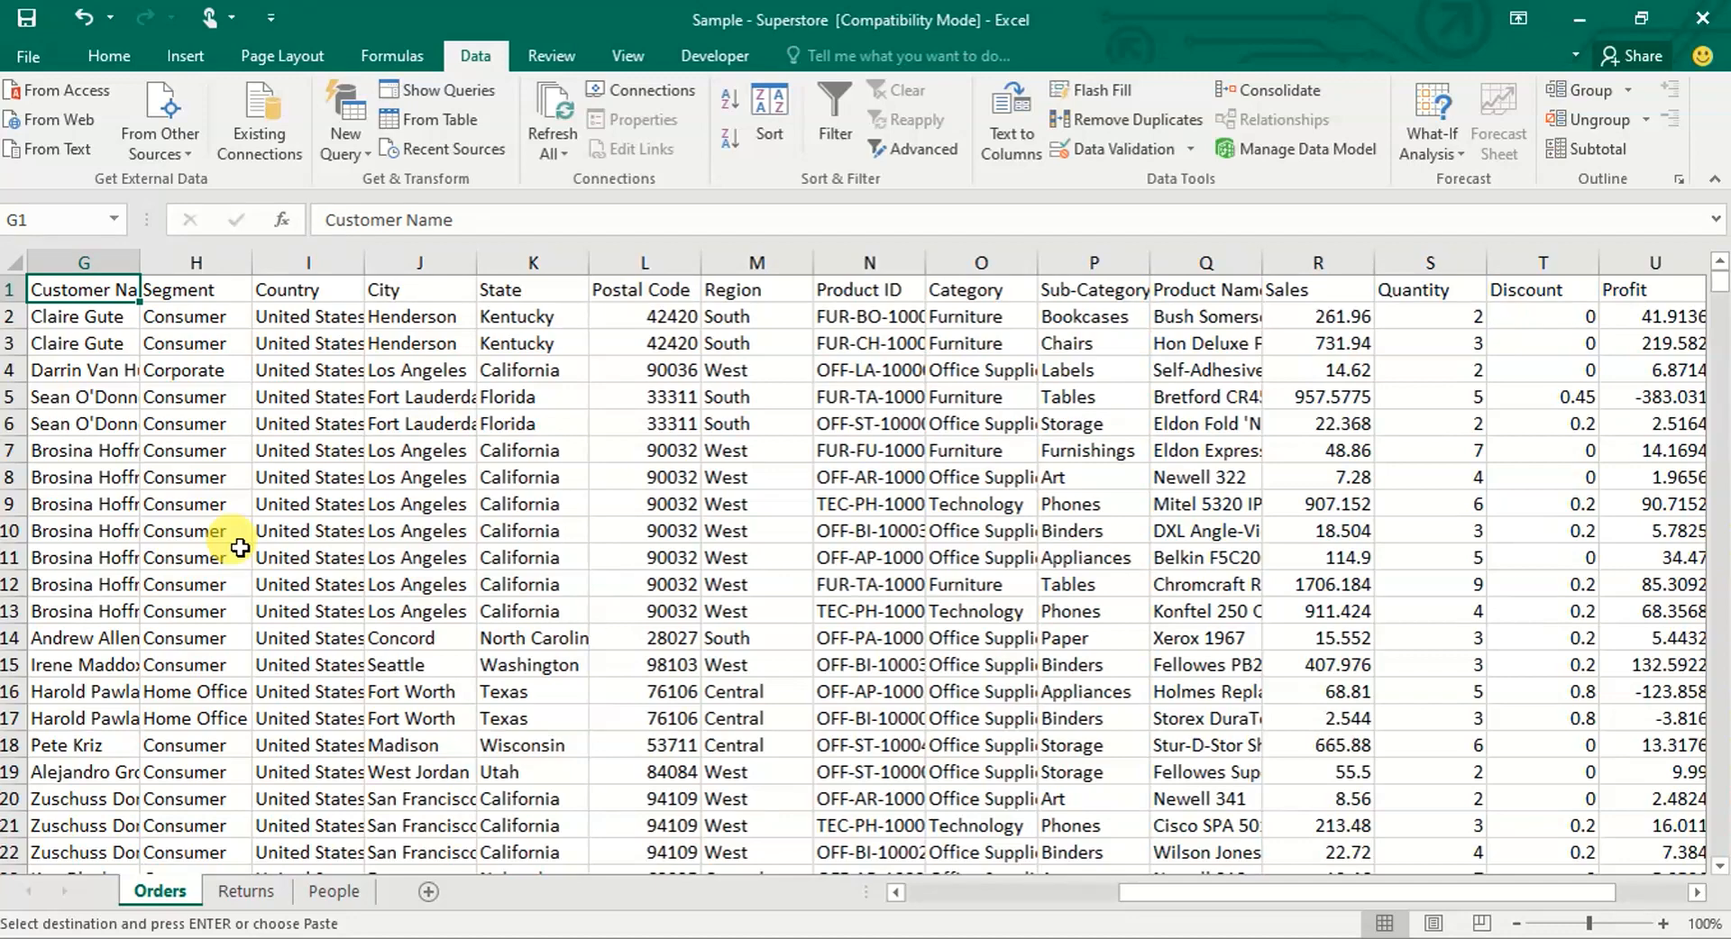
key(ctrl+Left)
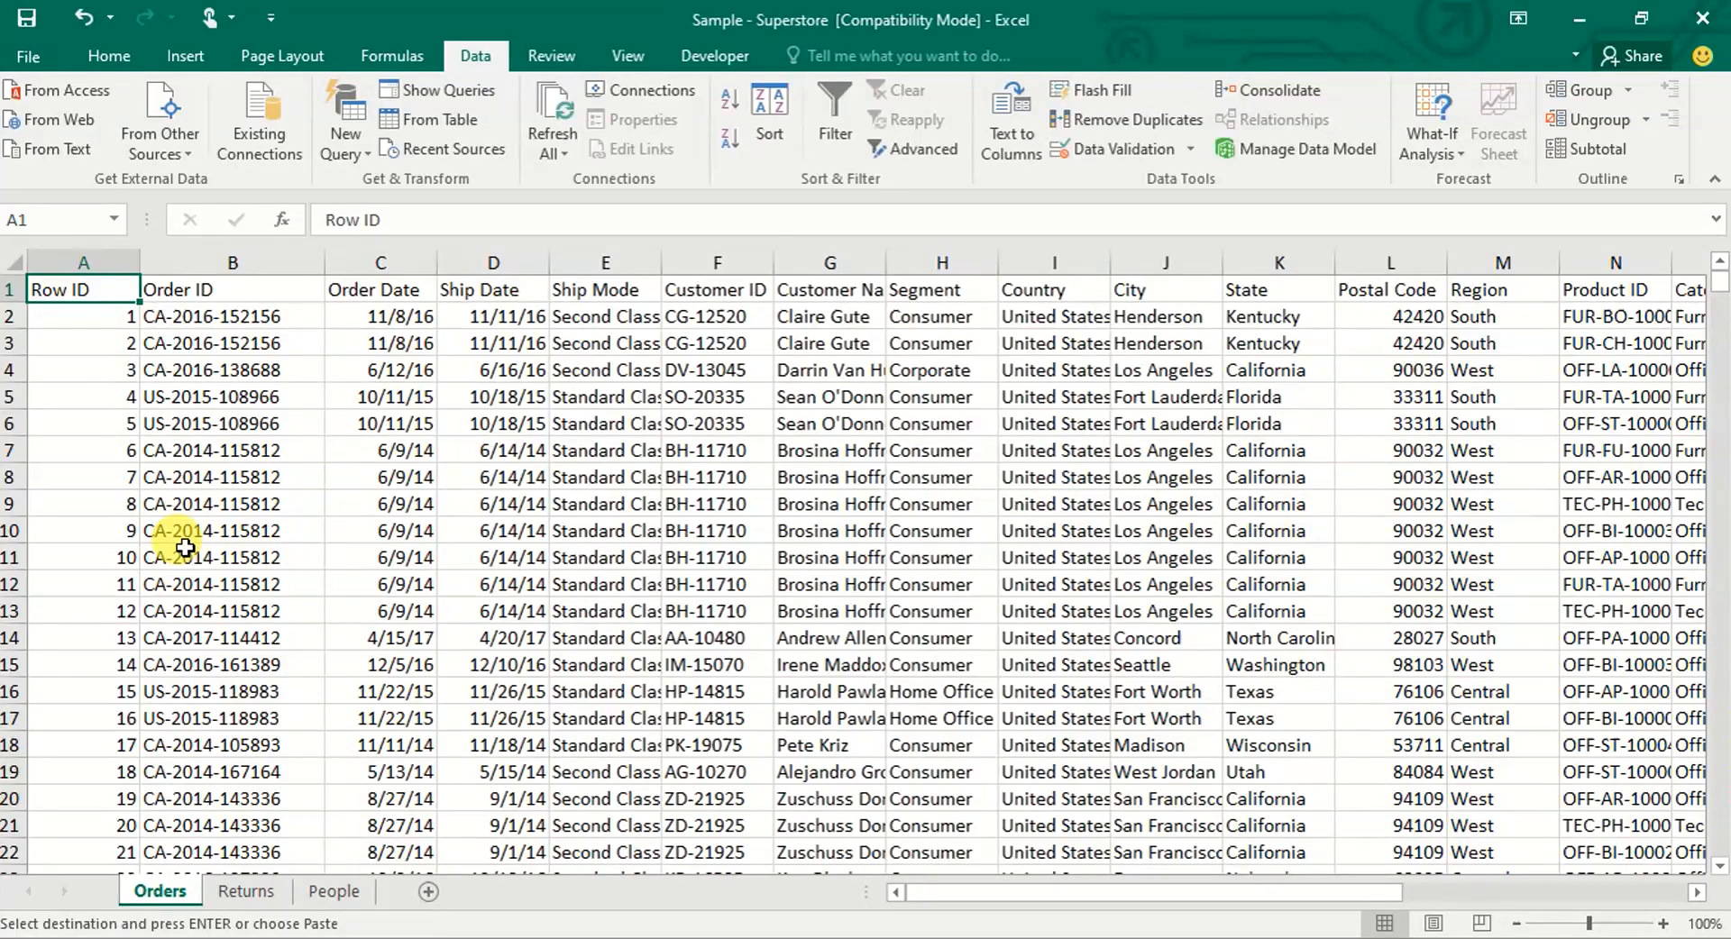
key(ctrl+shift+End)
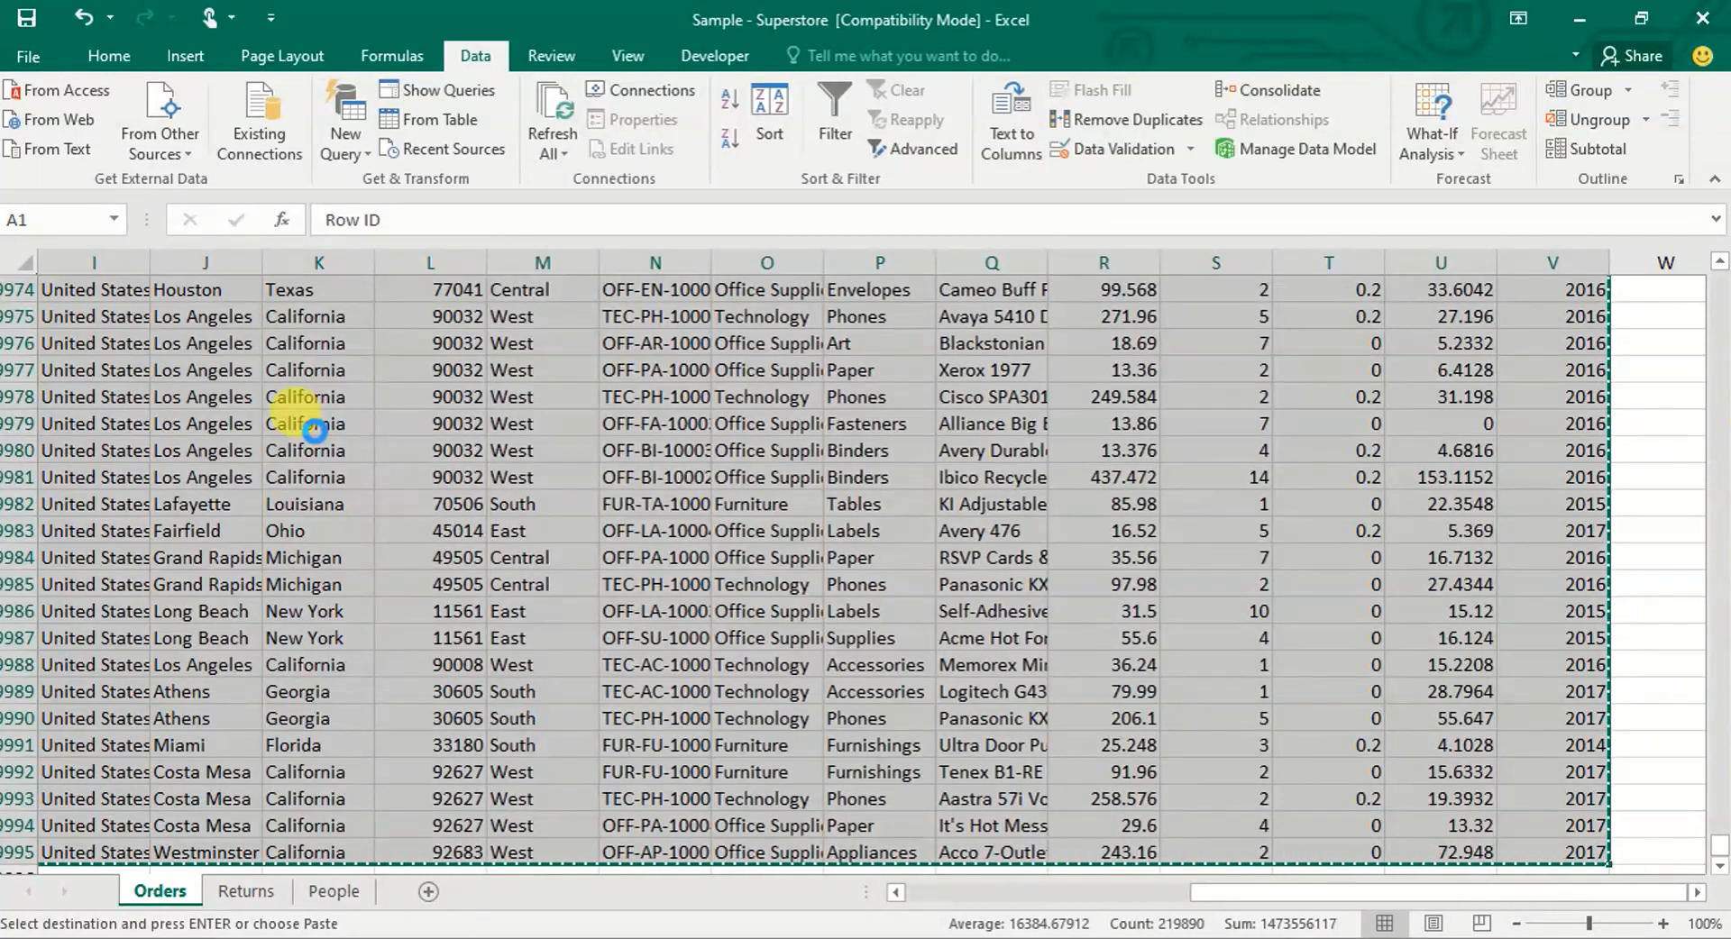
Create a blank workbook and paste the copied Orders data as values starting at A1.
key(ctrl+n)
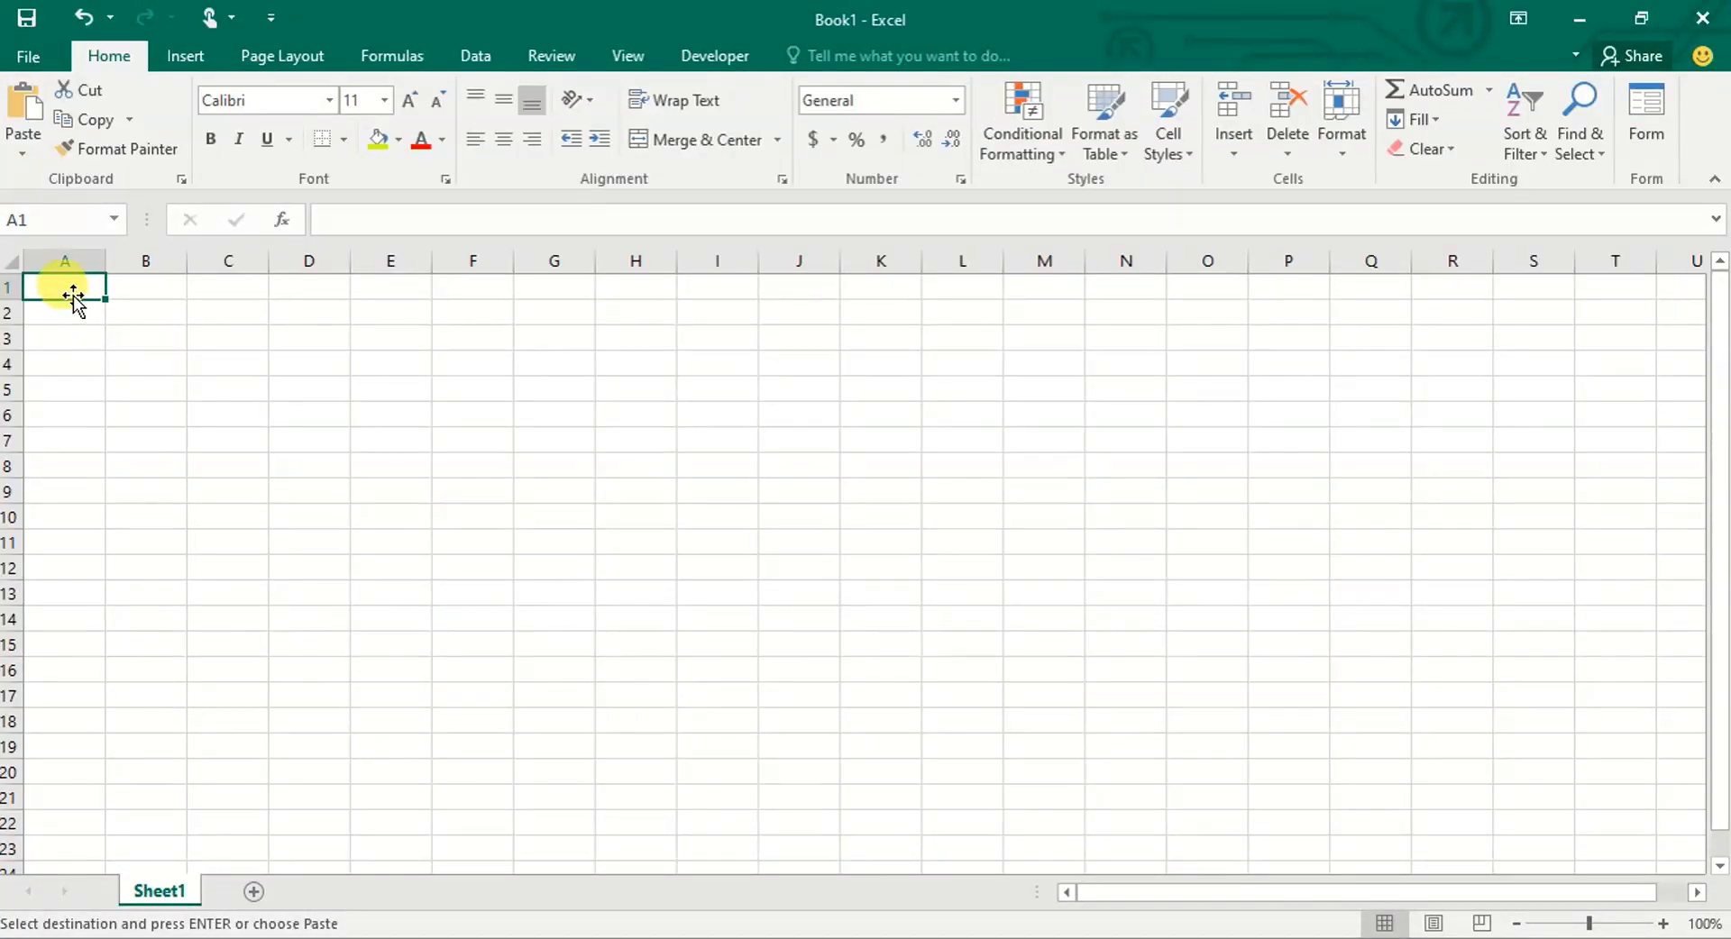
right_click(73, 286)
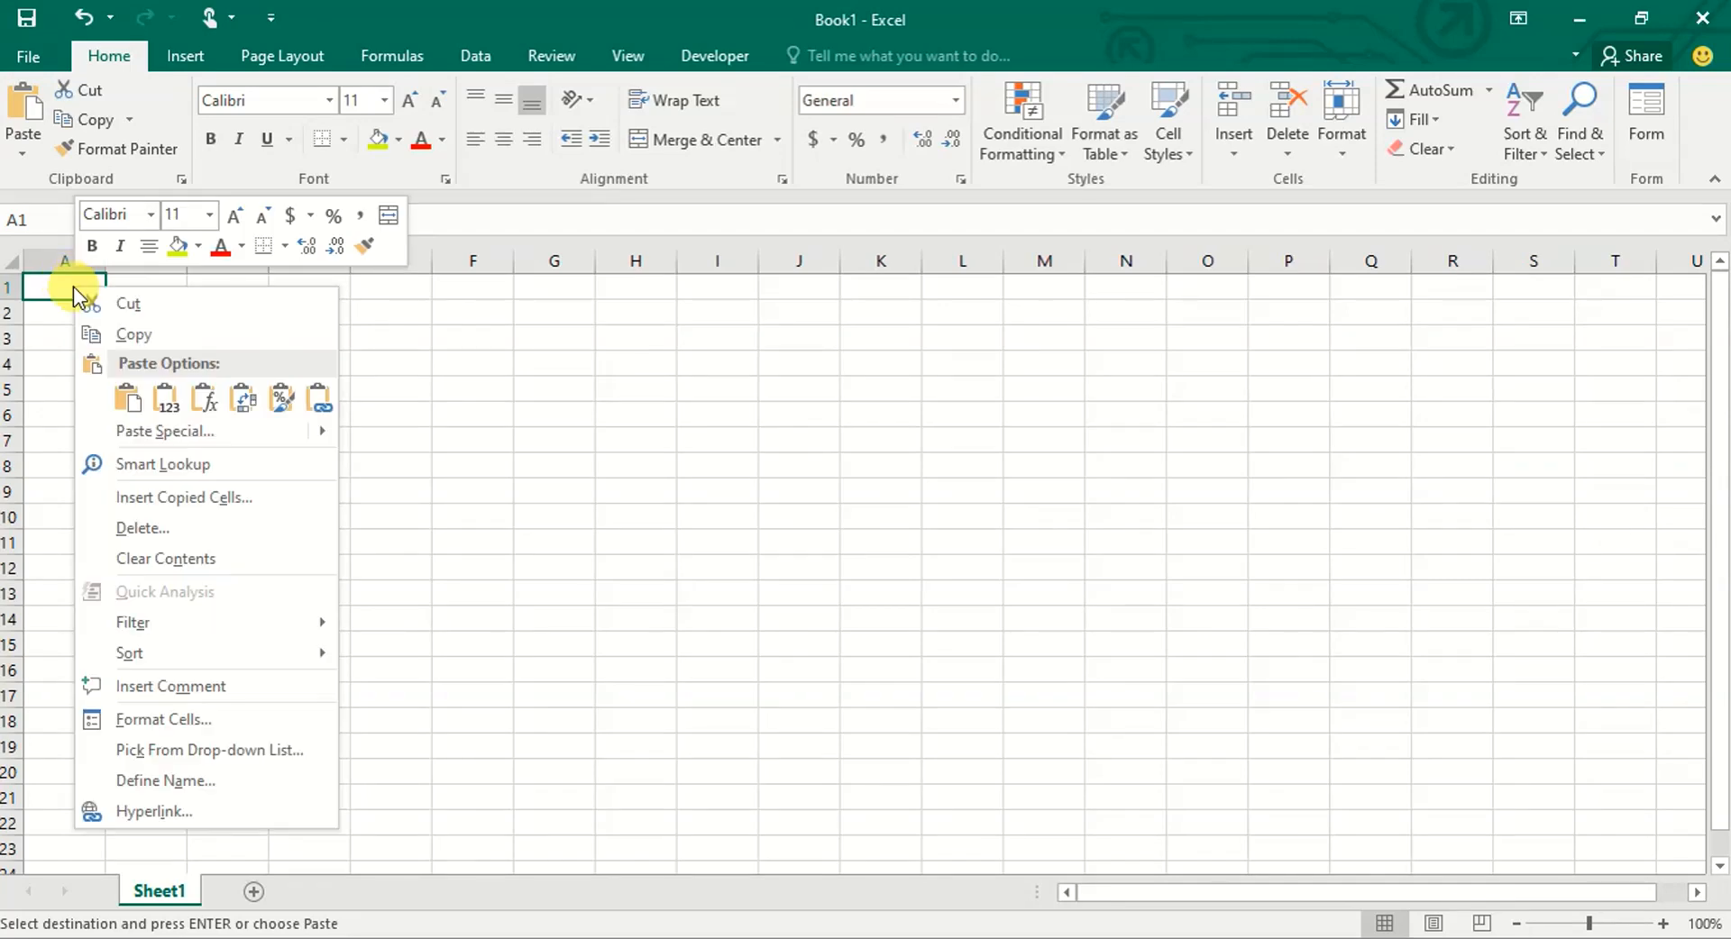
click(162, 398)
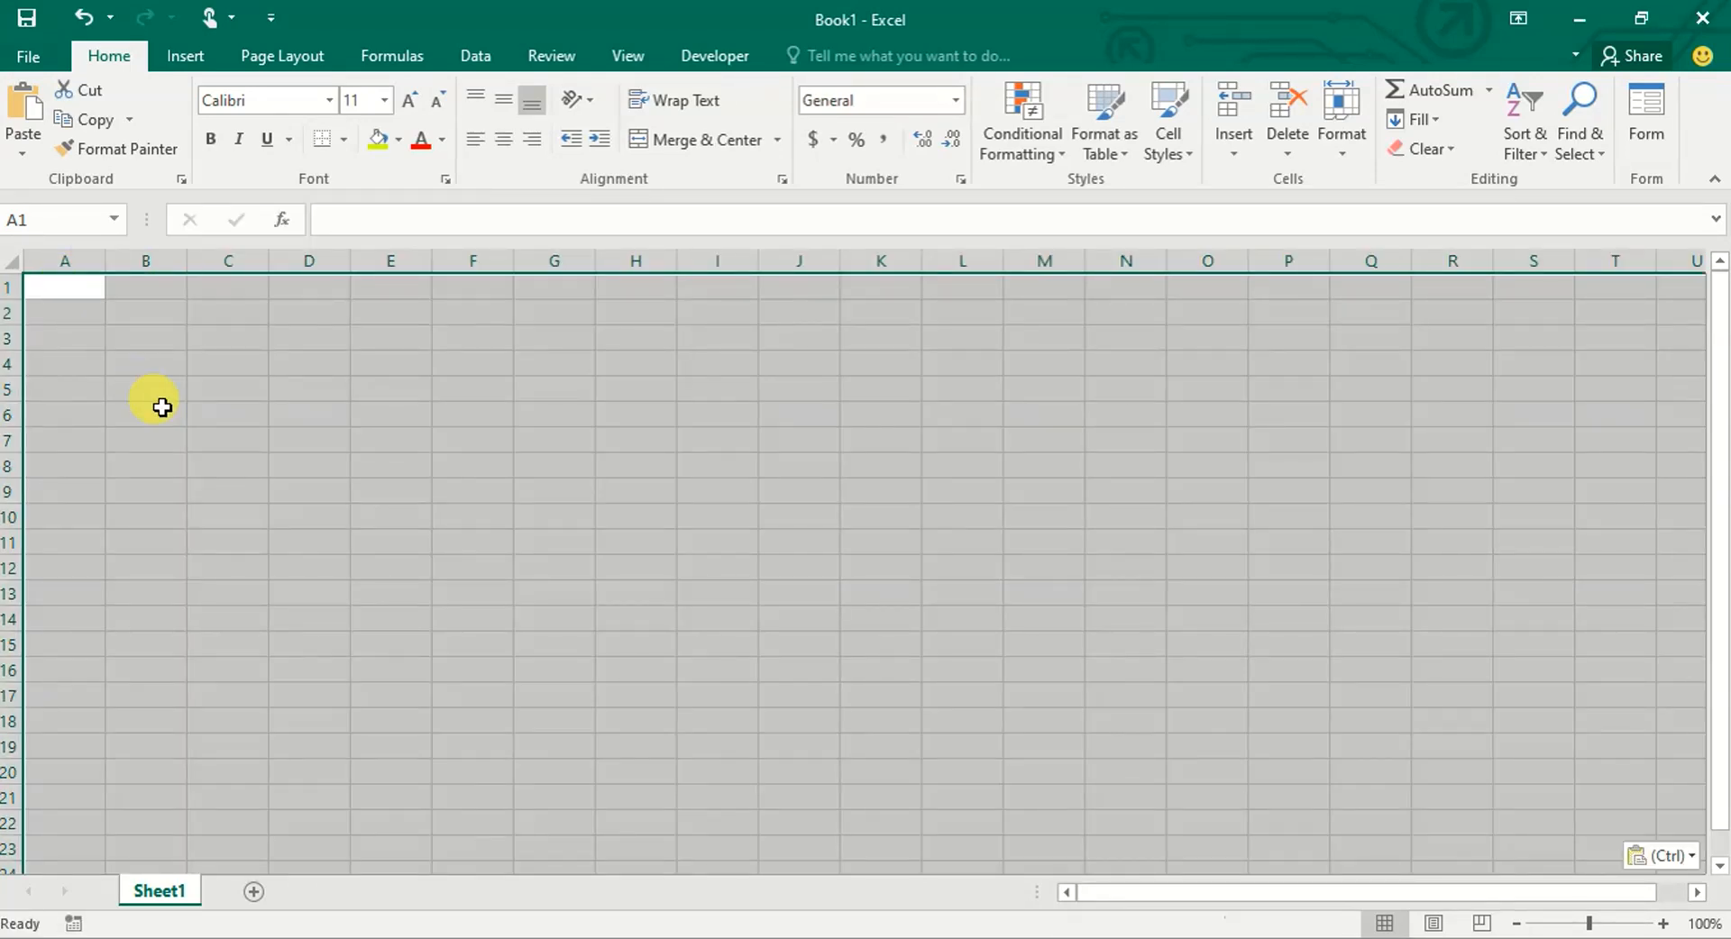
Save the workbook as Book1 in the Documents > DD folder in CSV (MS-DOS) format, keeping that format.
click(30, 60)
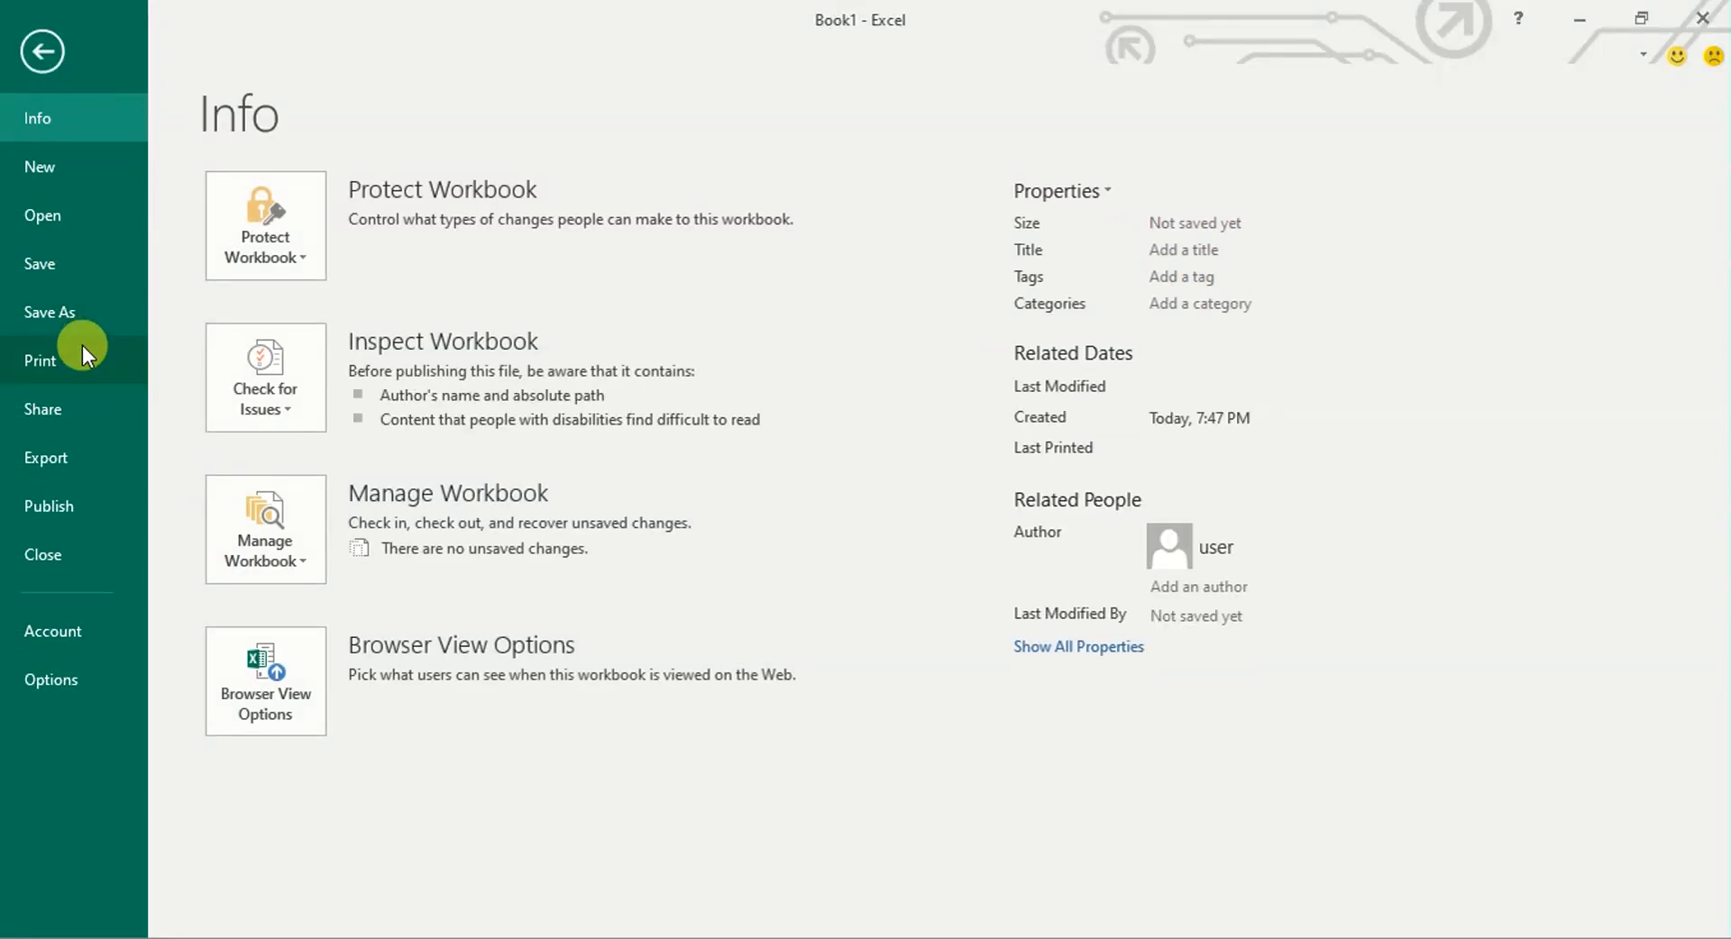
click(90, 313)
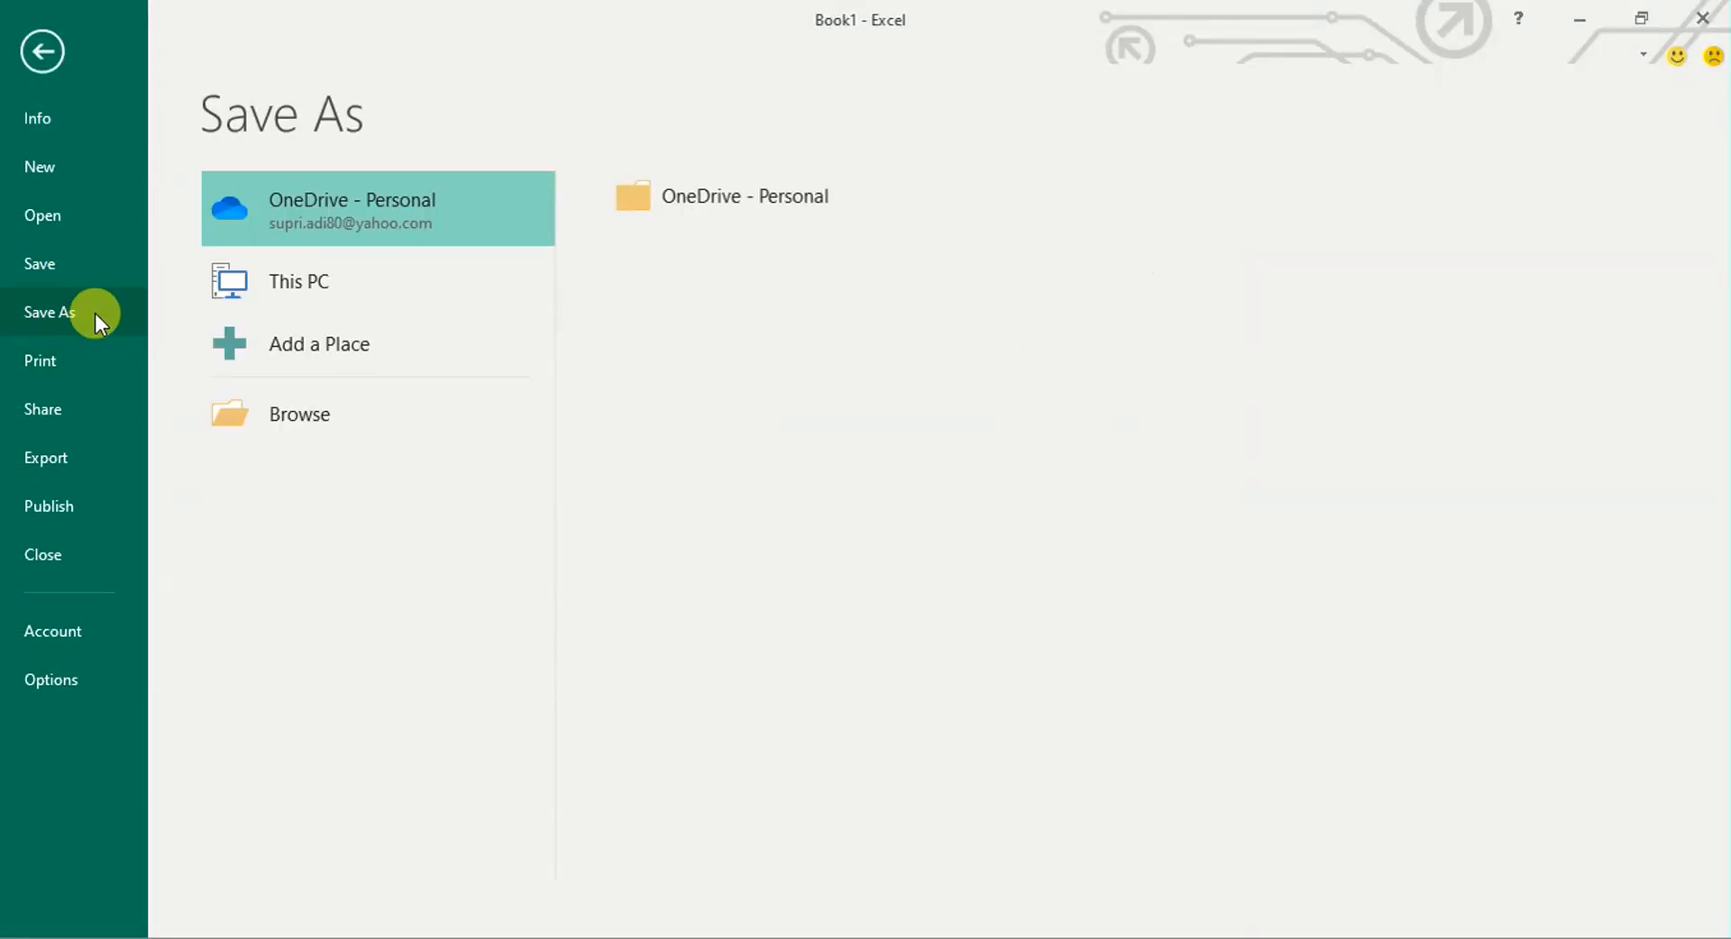
click(332, 416)
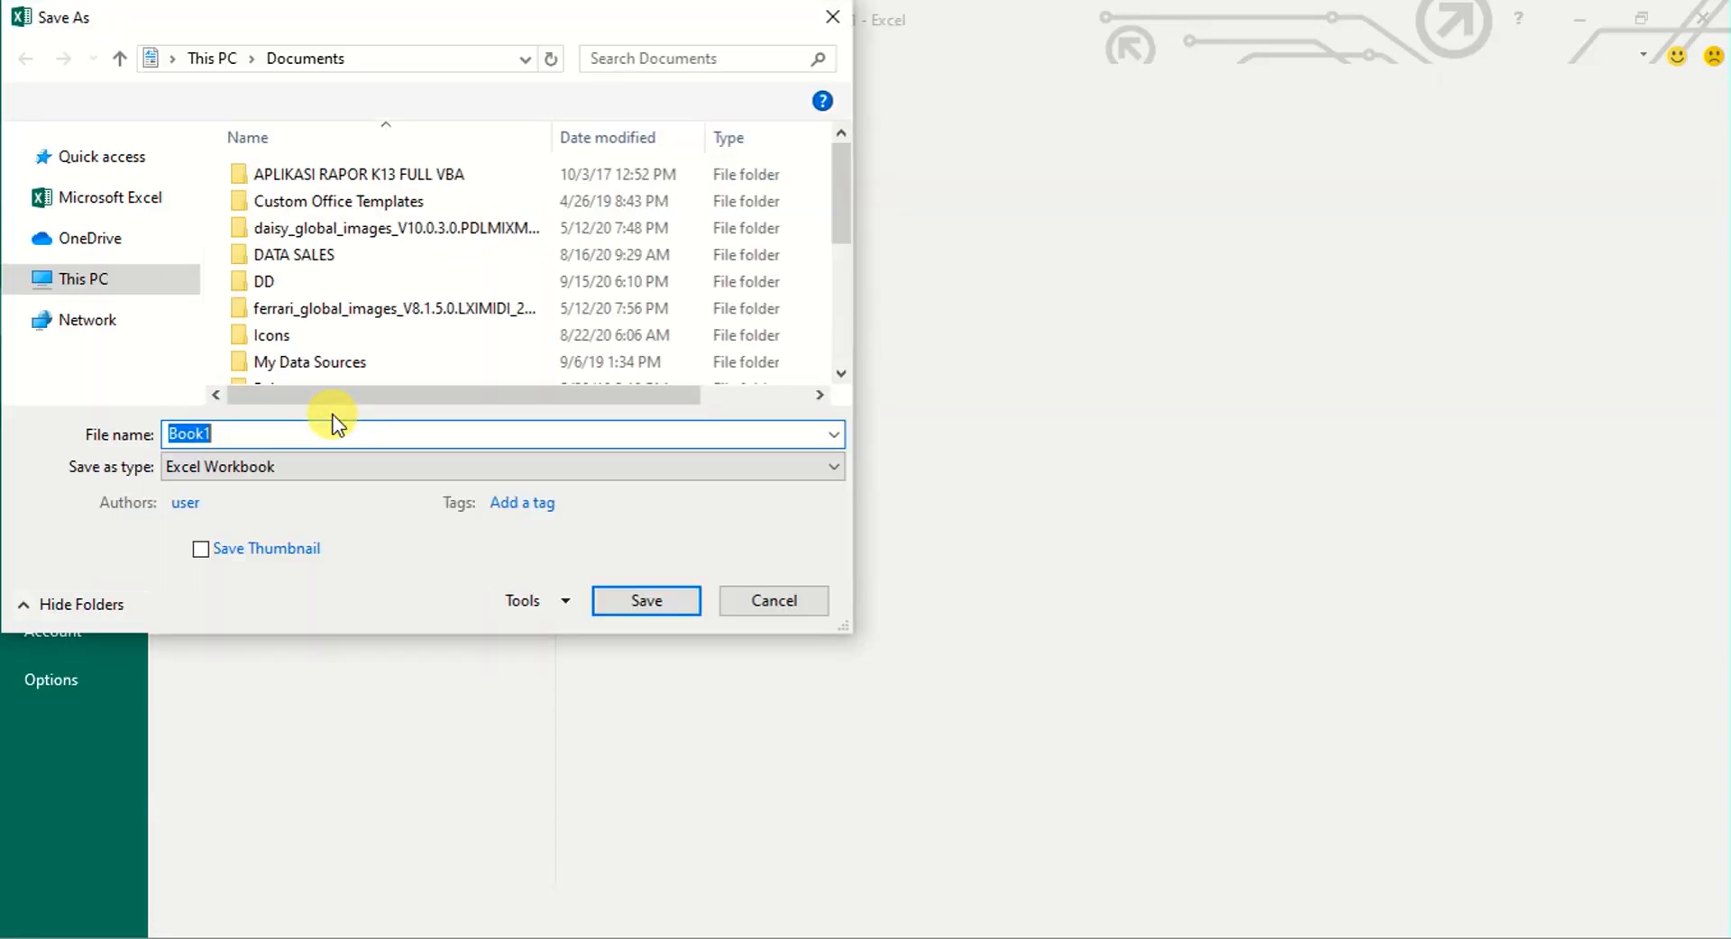
double_click(311, 284)
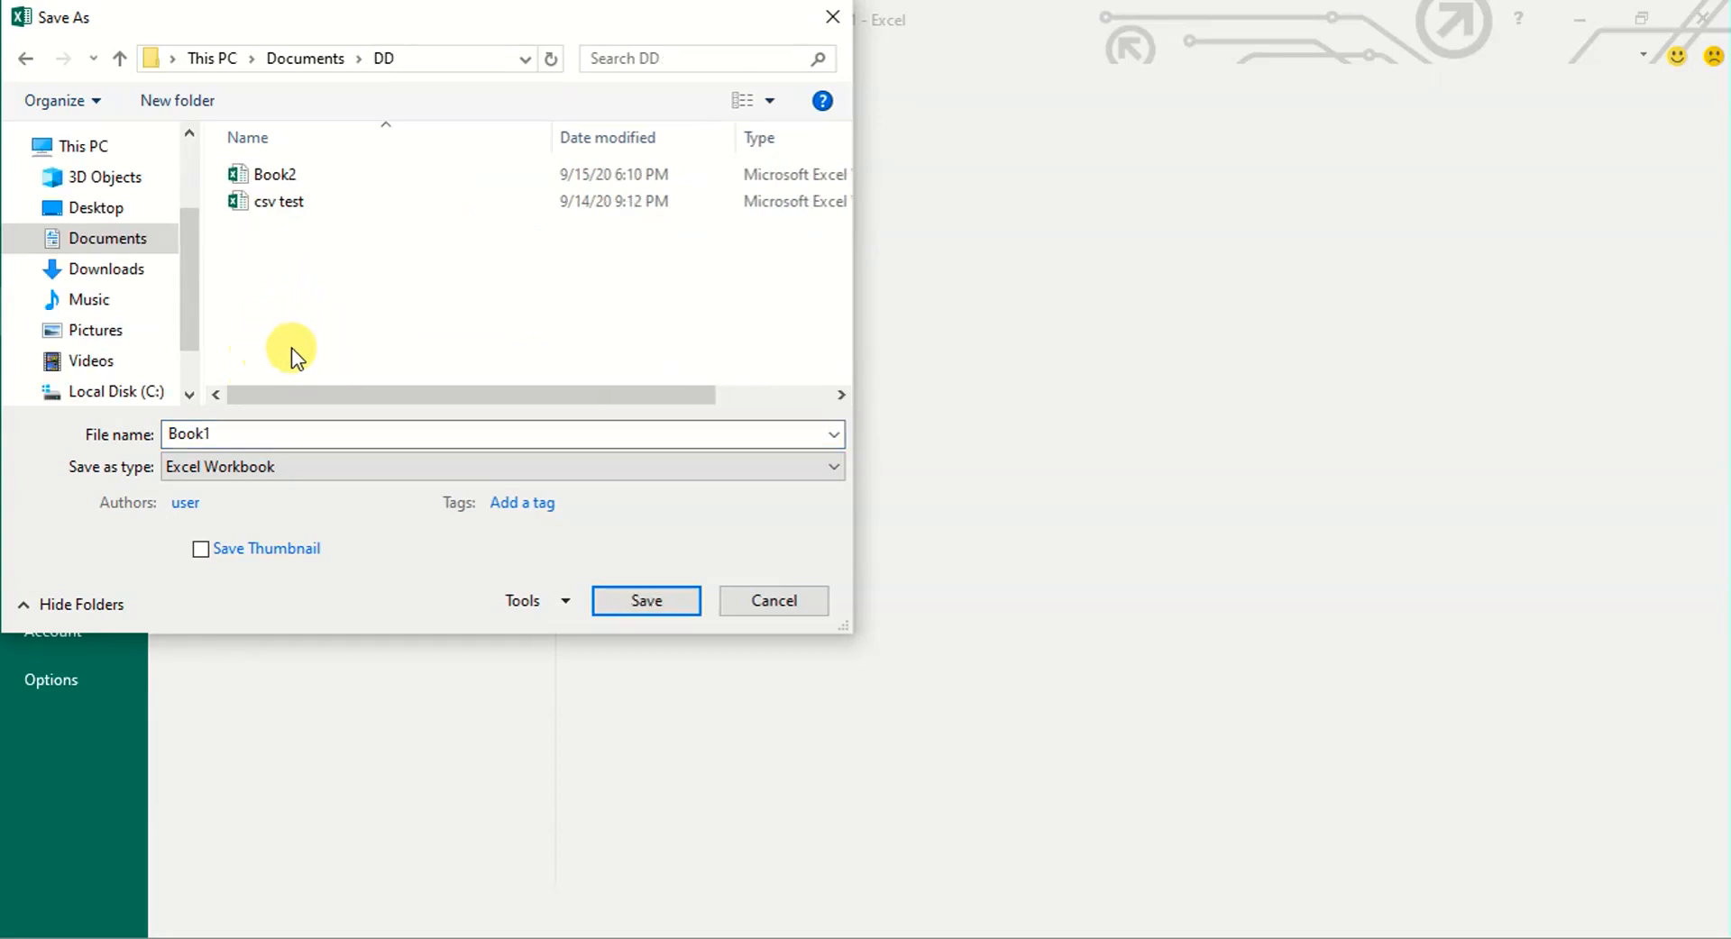
click(546, 467)
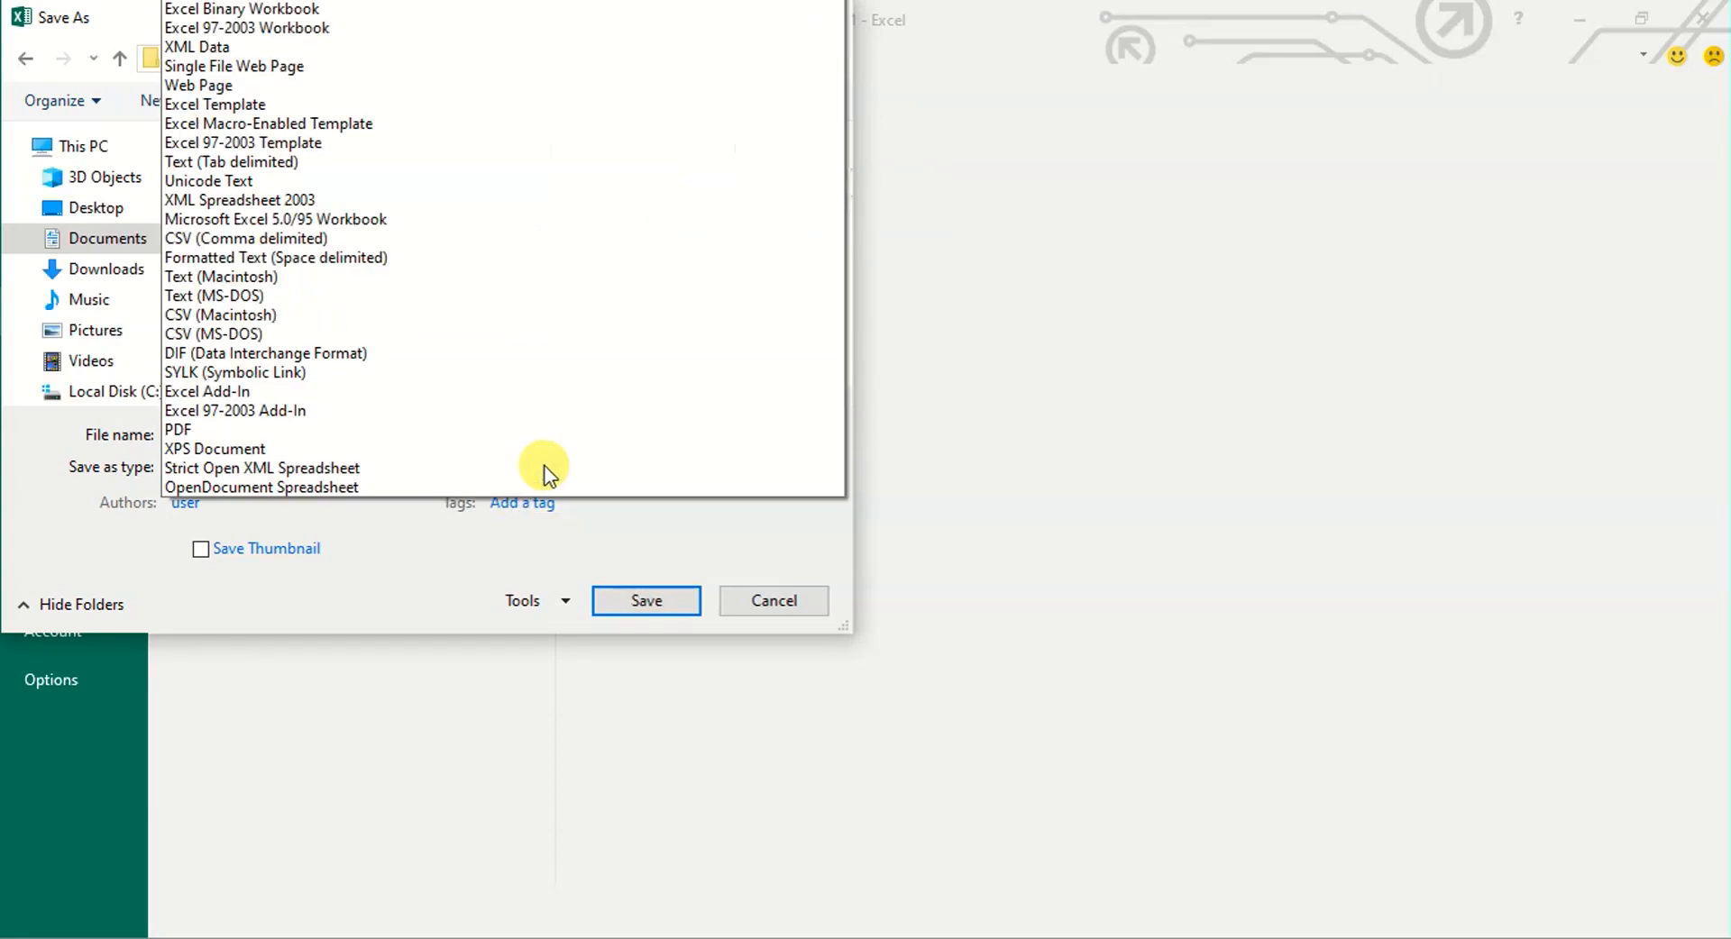
click(399, 335)
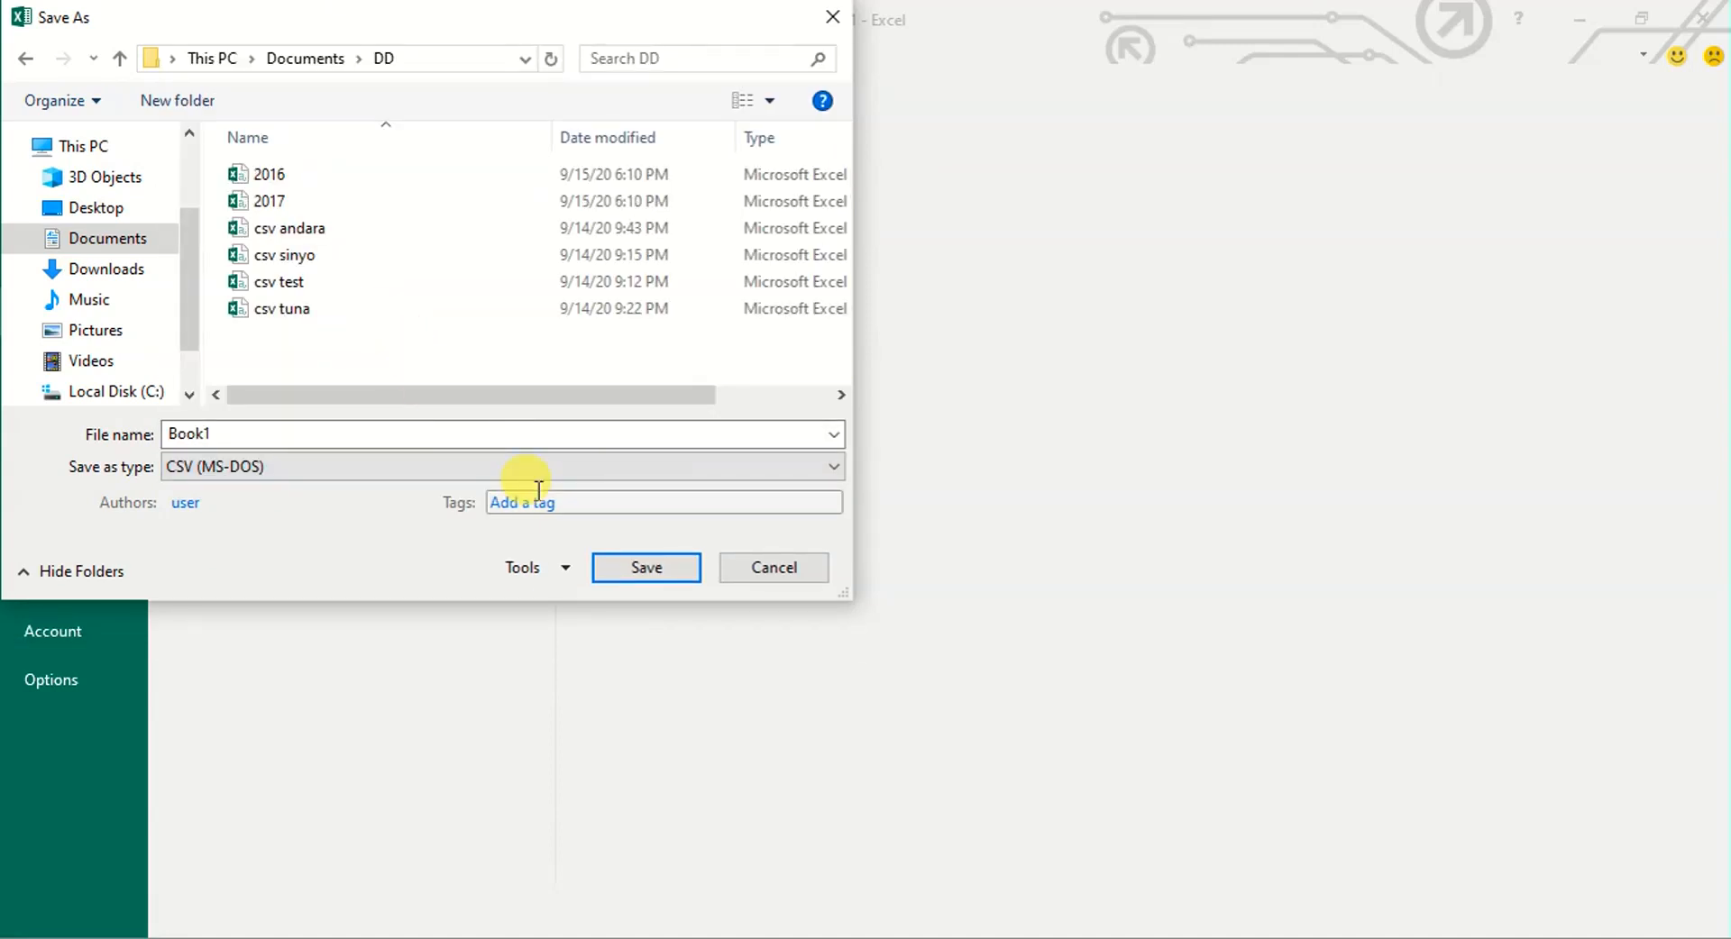
click(651, 566)
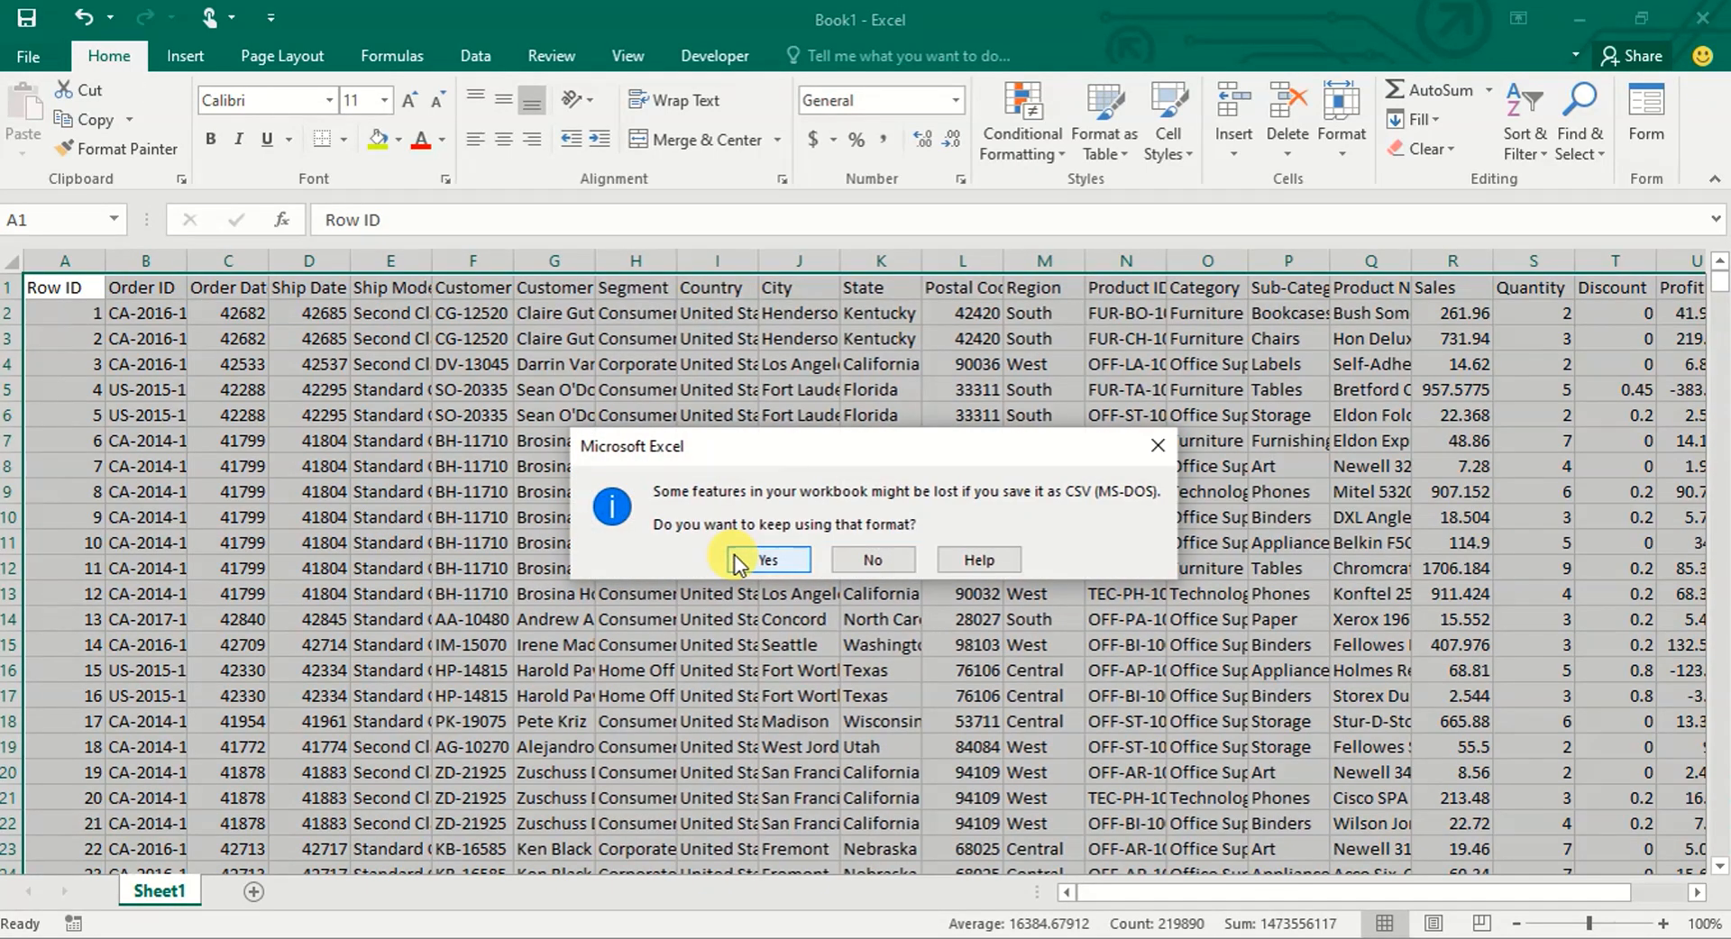
click(760, 561)
click(1126, 413)
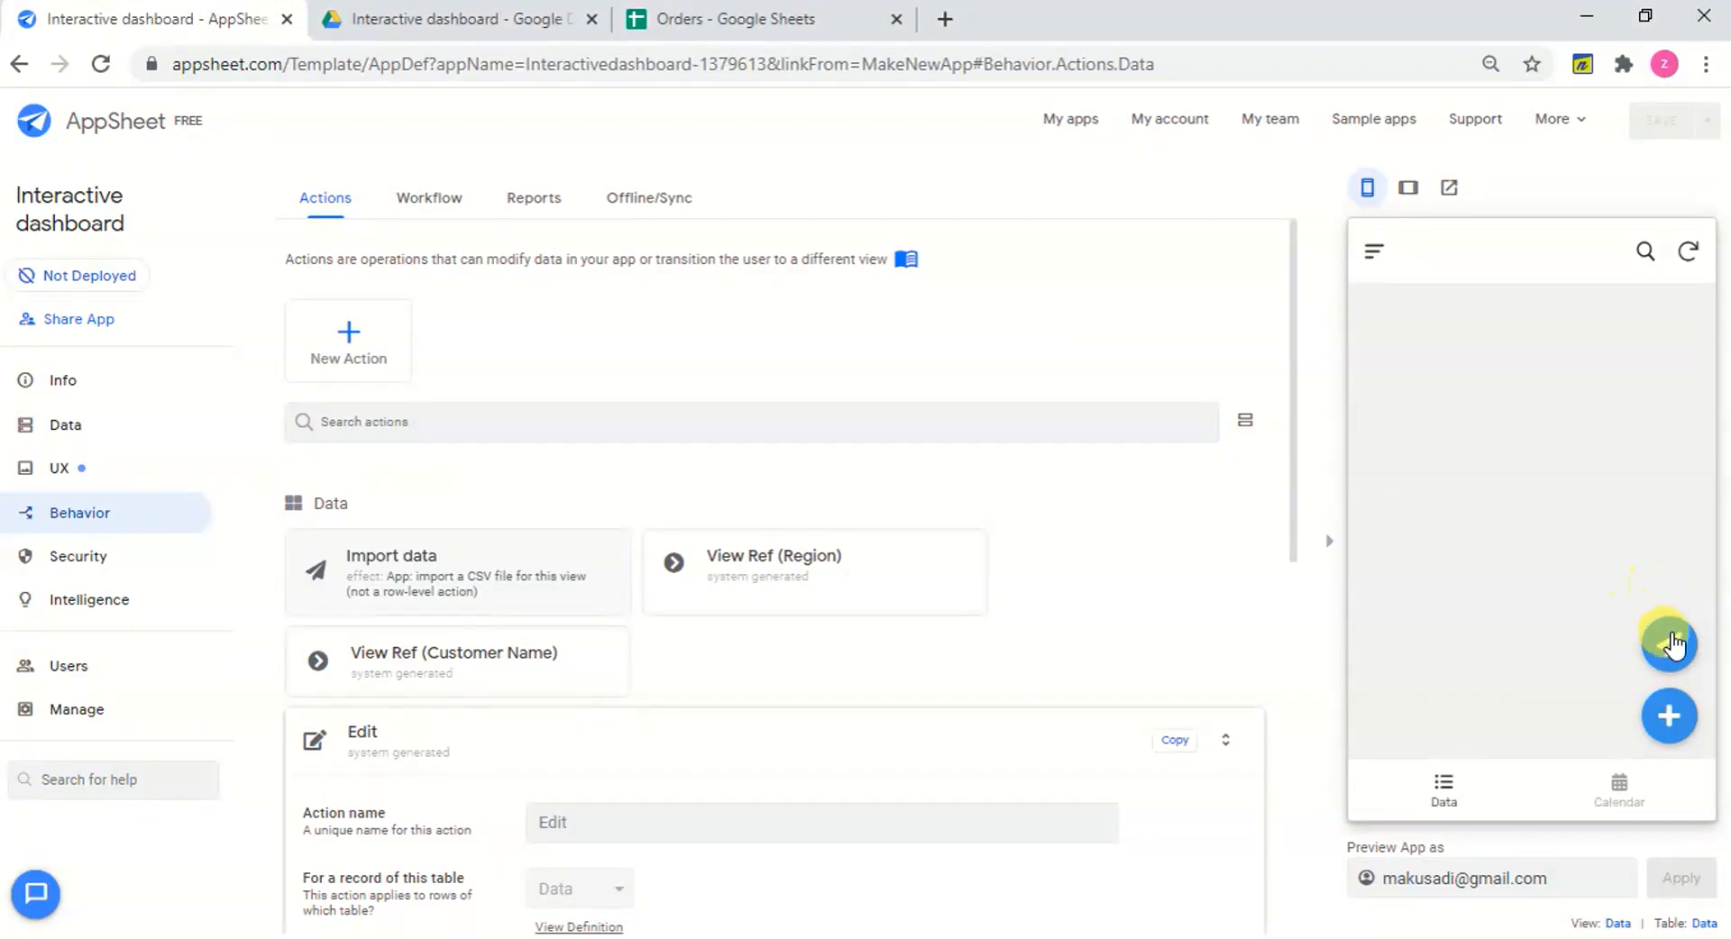
Switch to AppSheet and try to import Book1 from Documents > DD with the app preview's Import data action.
click(1671, 643)
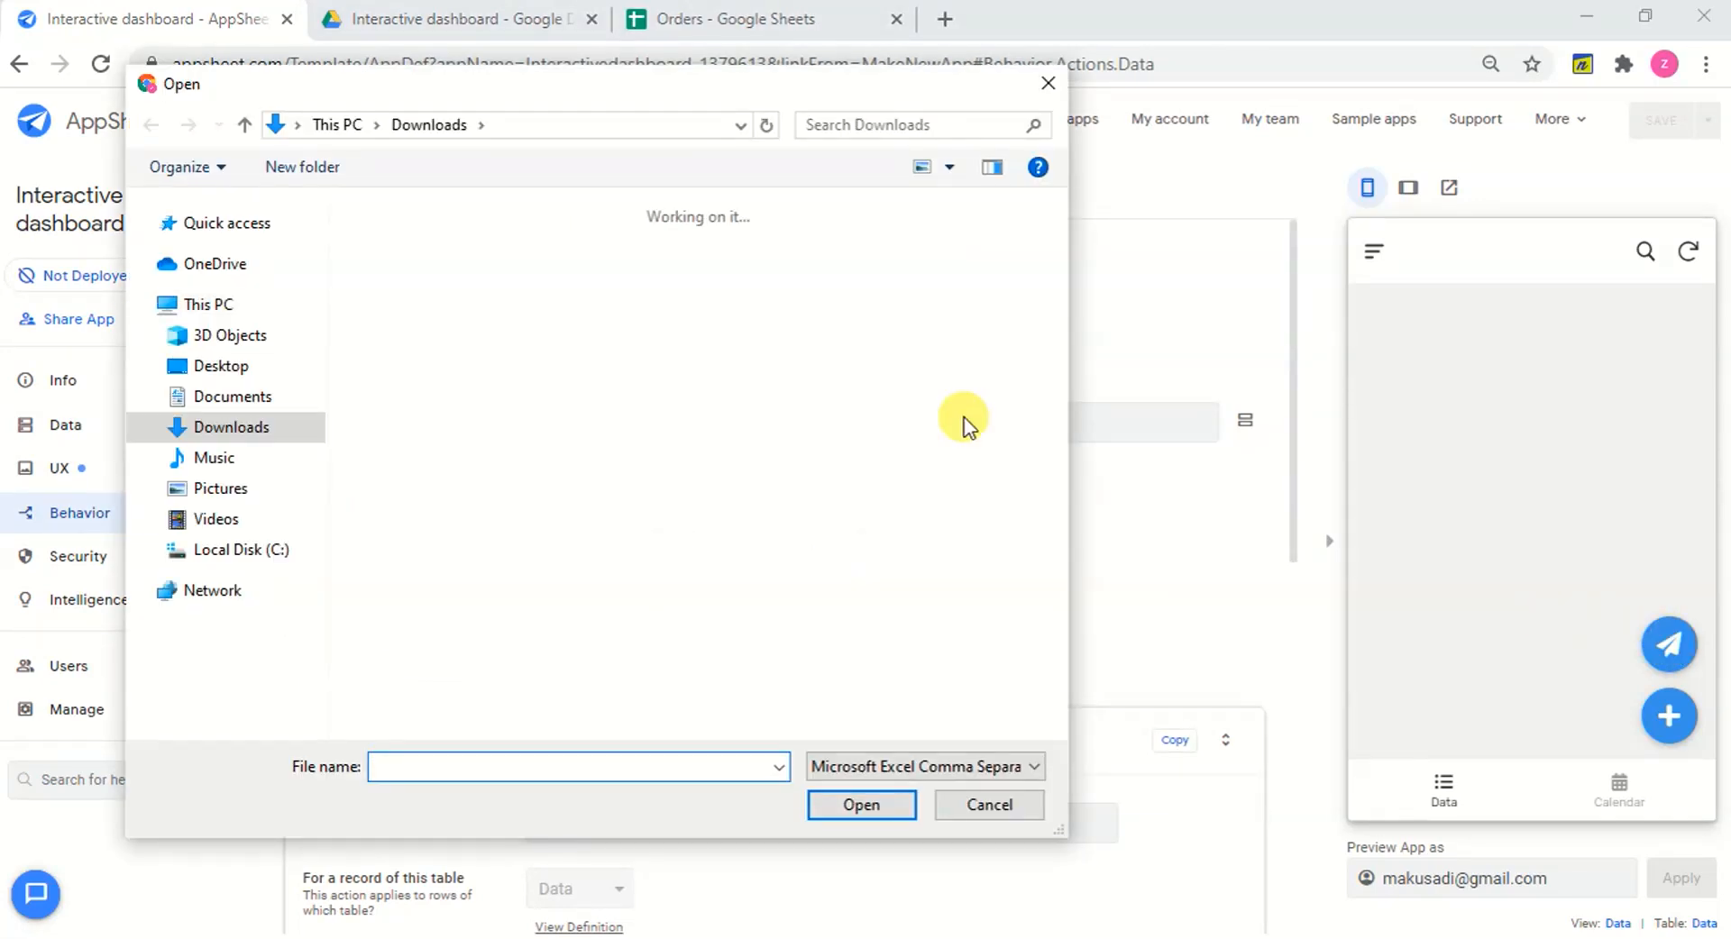
click(268, 401)
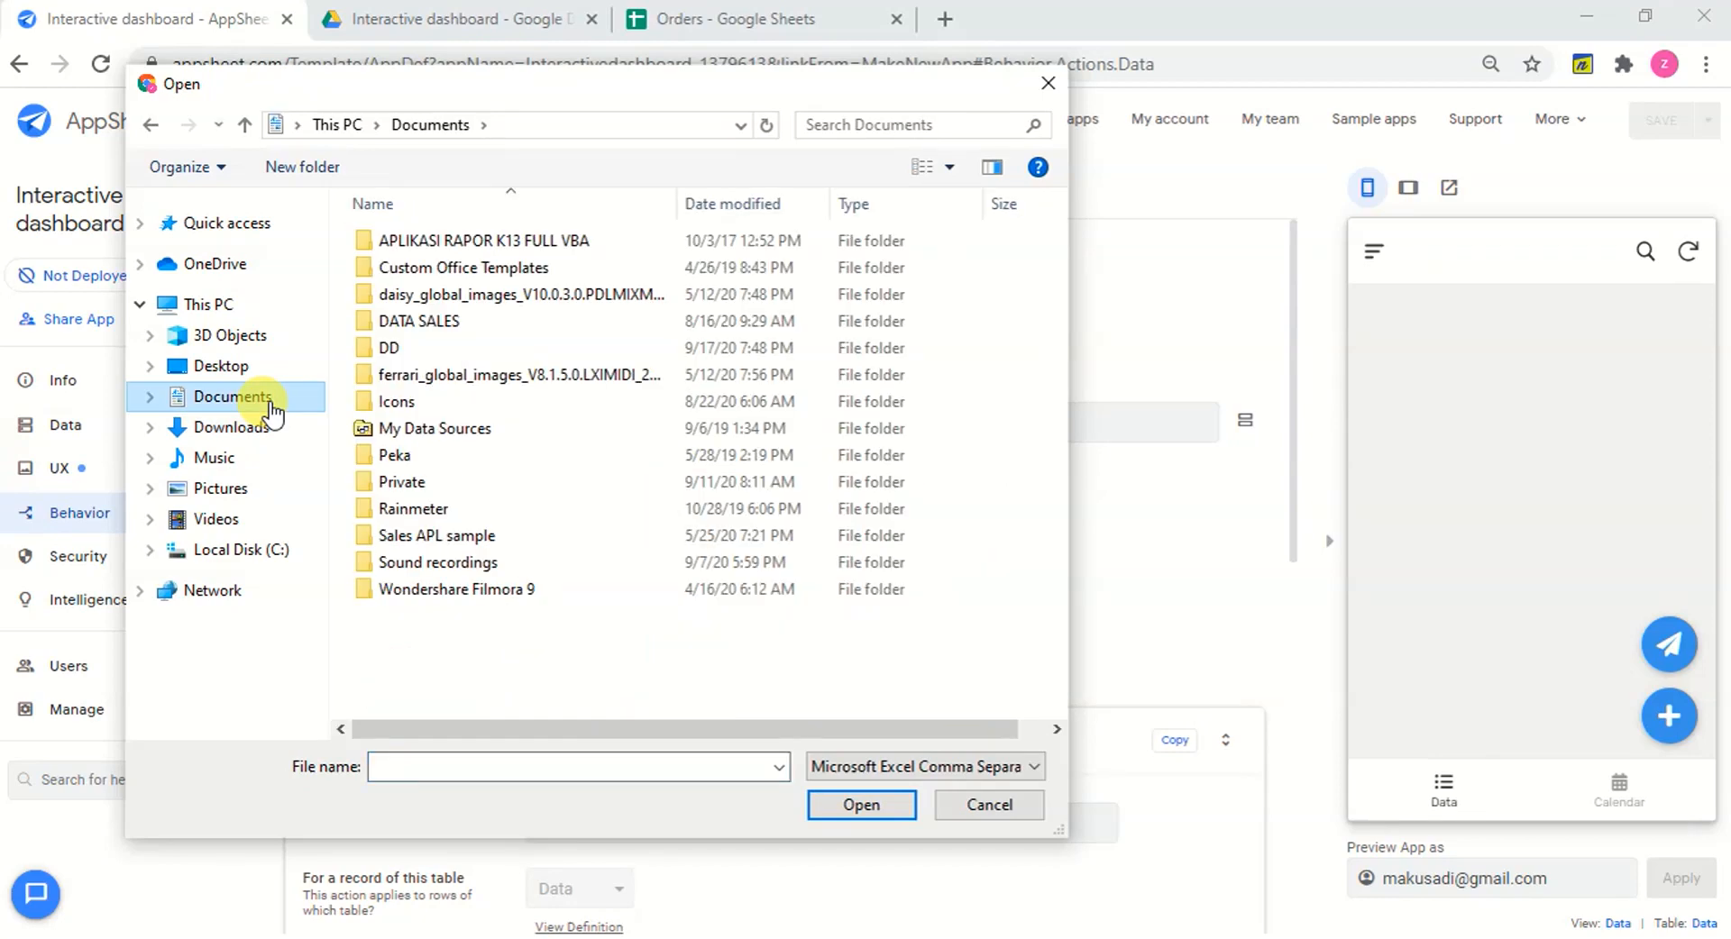
double_click(438, 349)
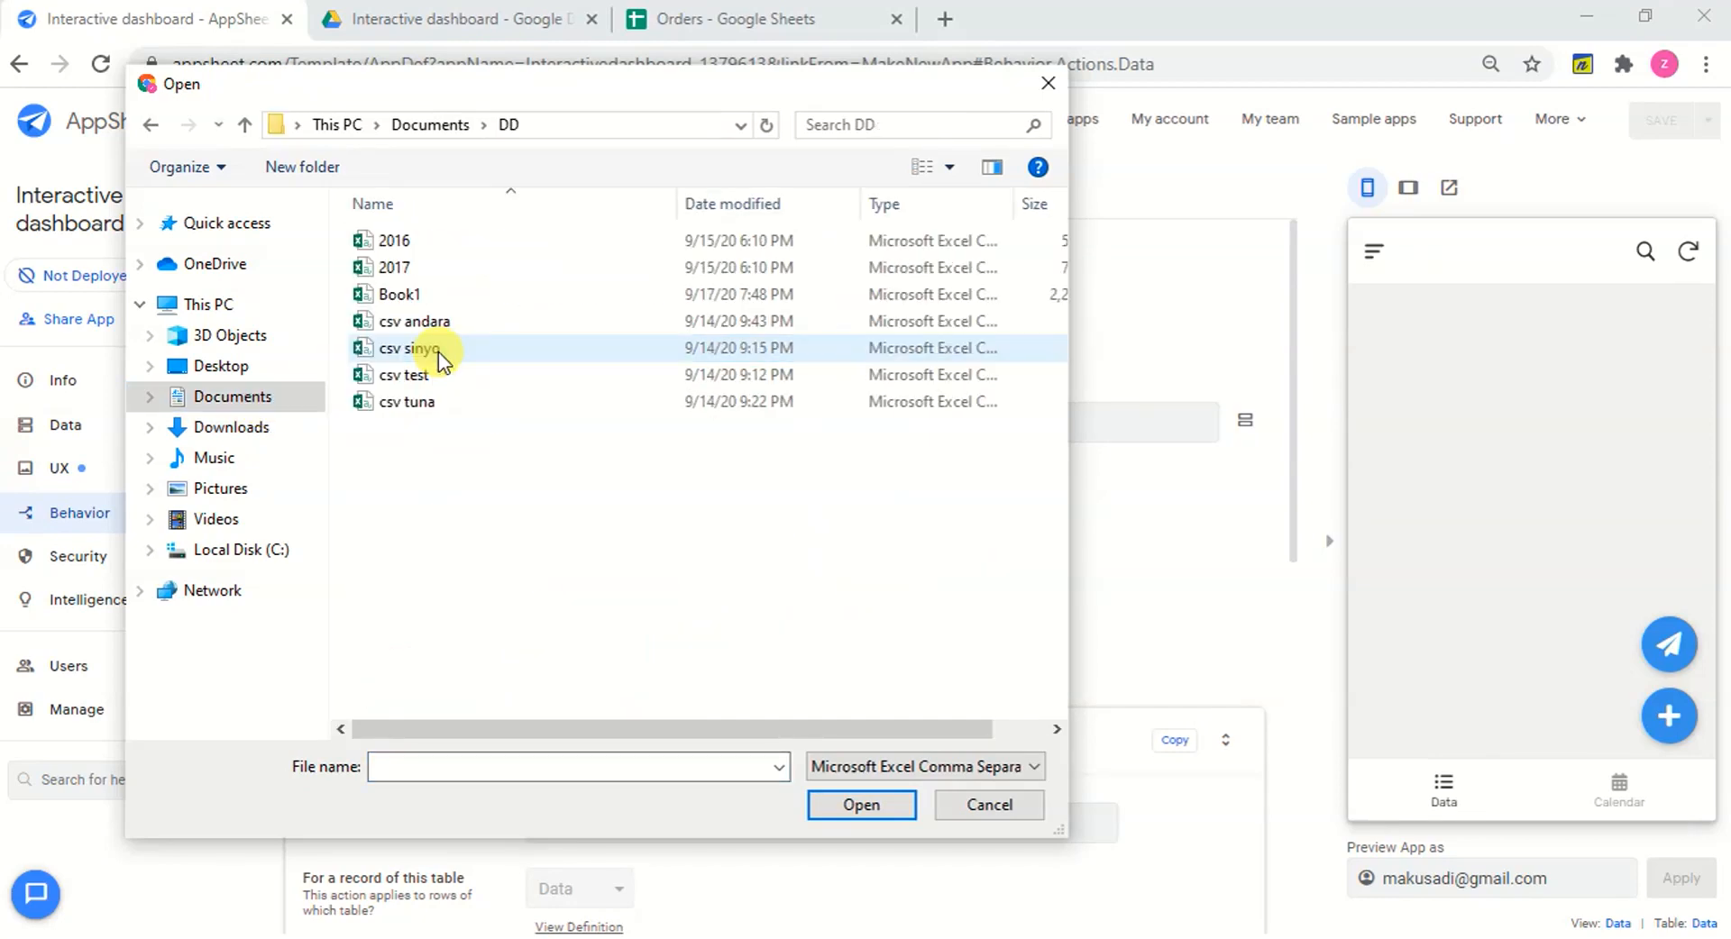
double_click(420, 295)
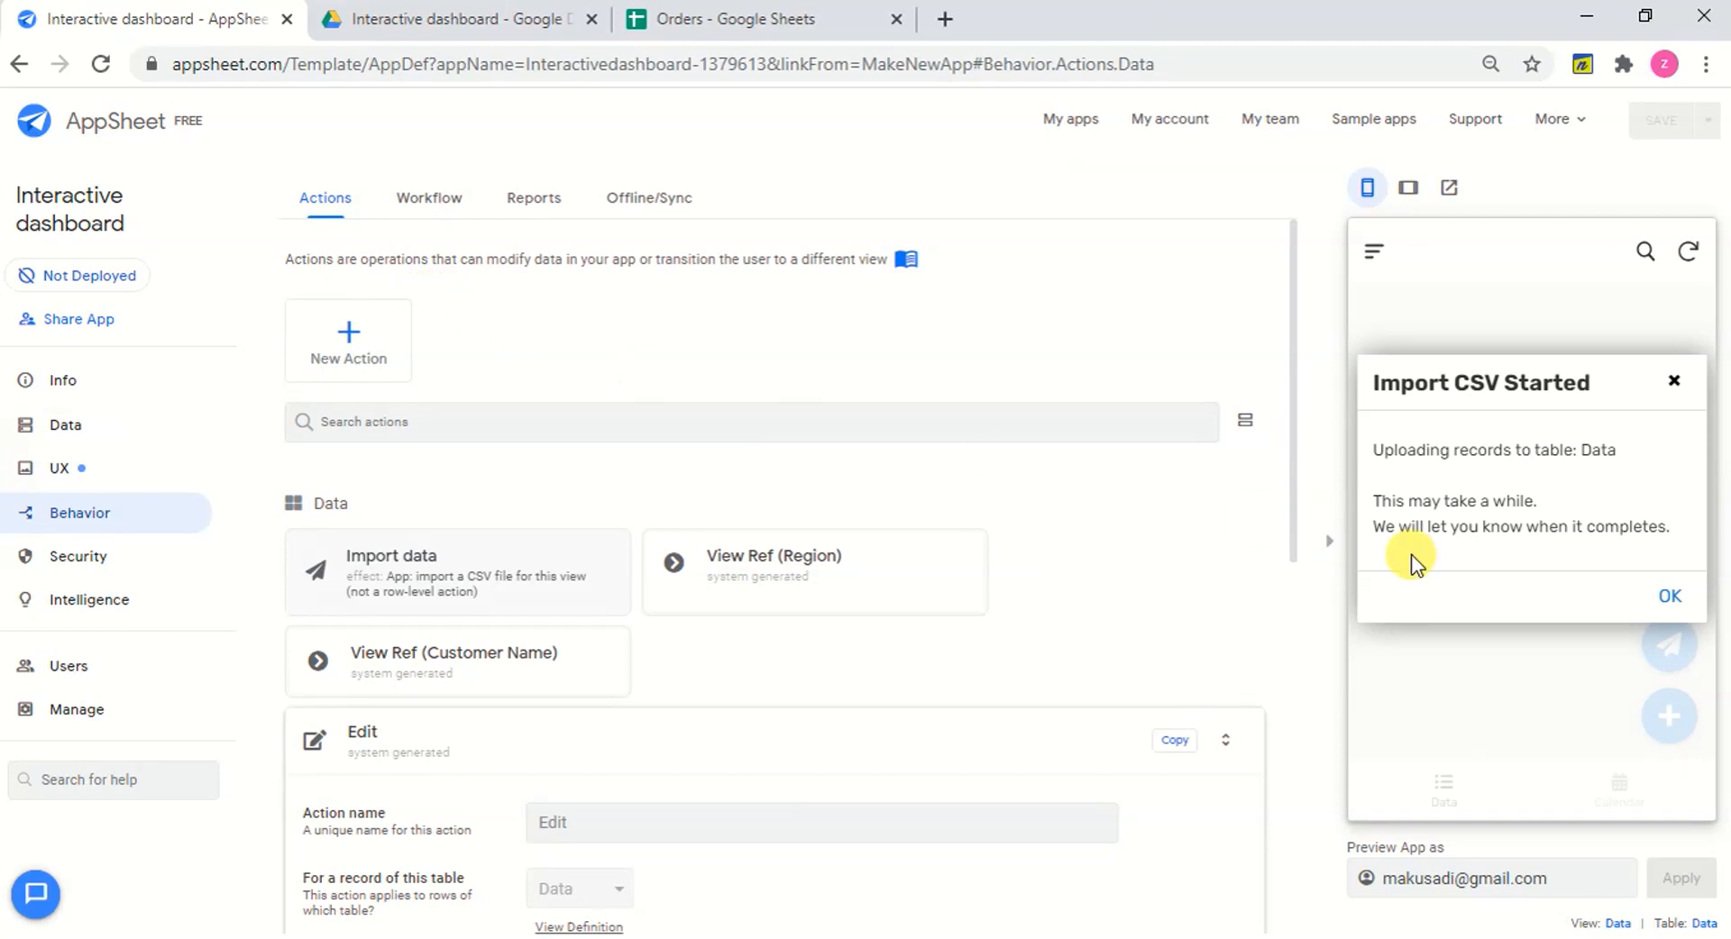
click(1672, 596)
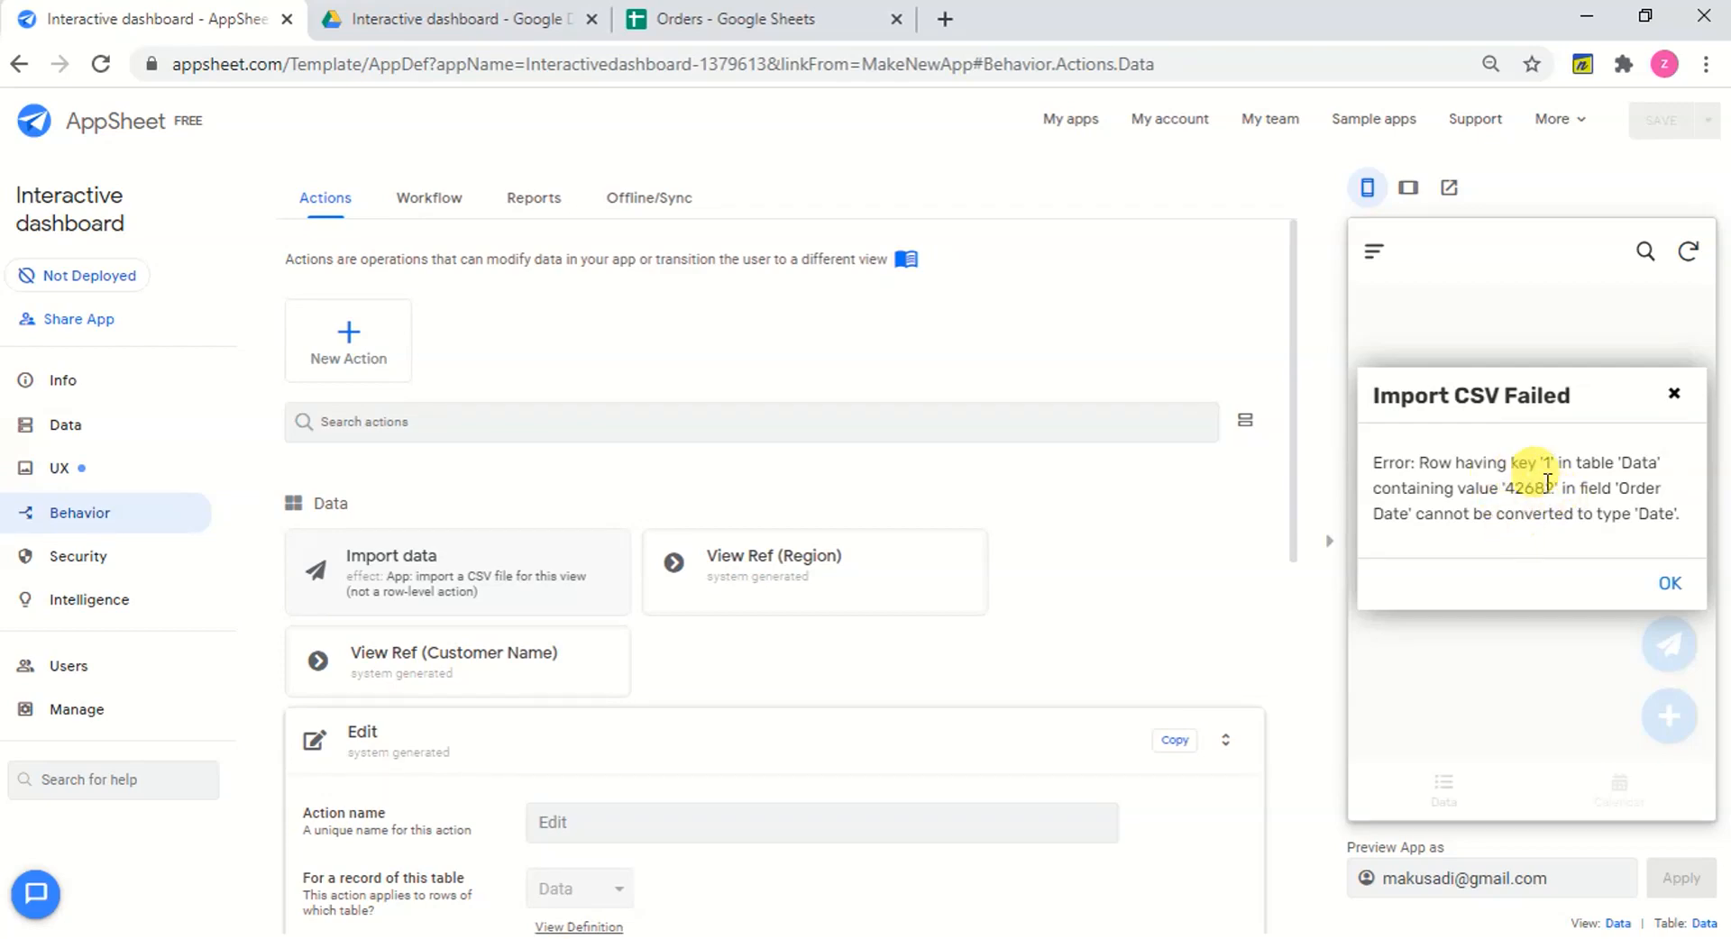
click(1685, 584)
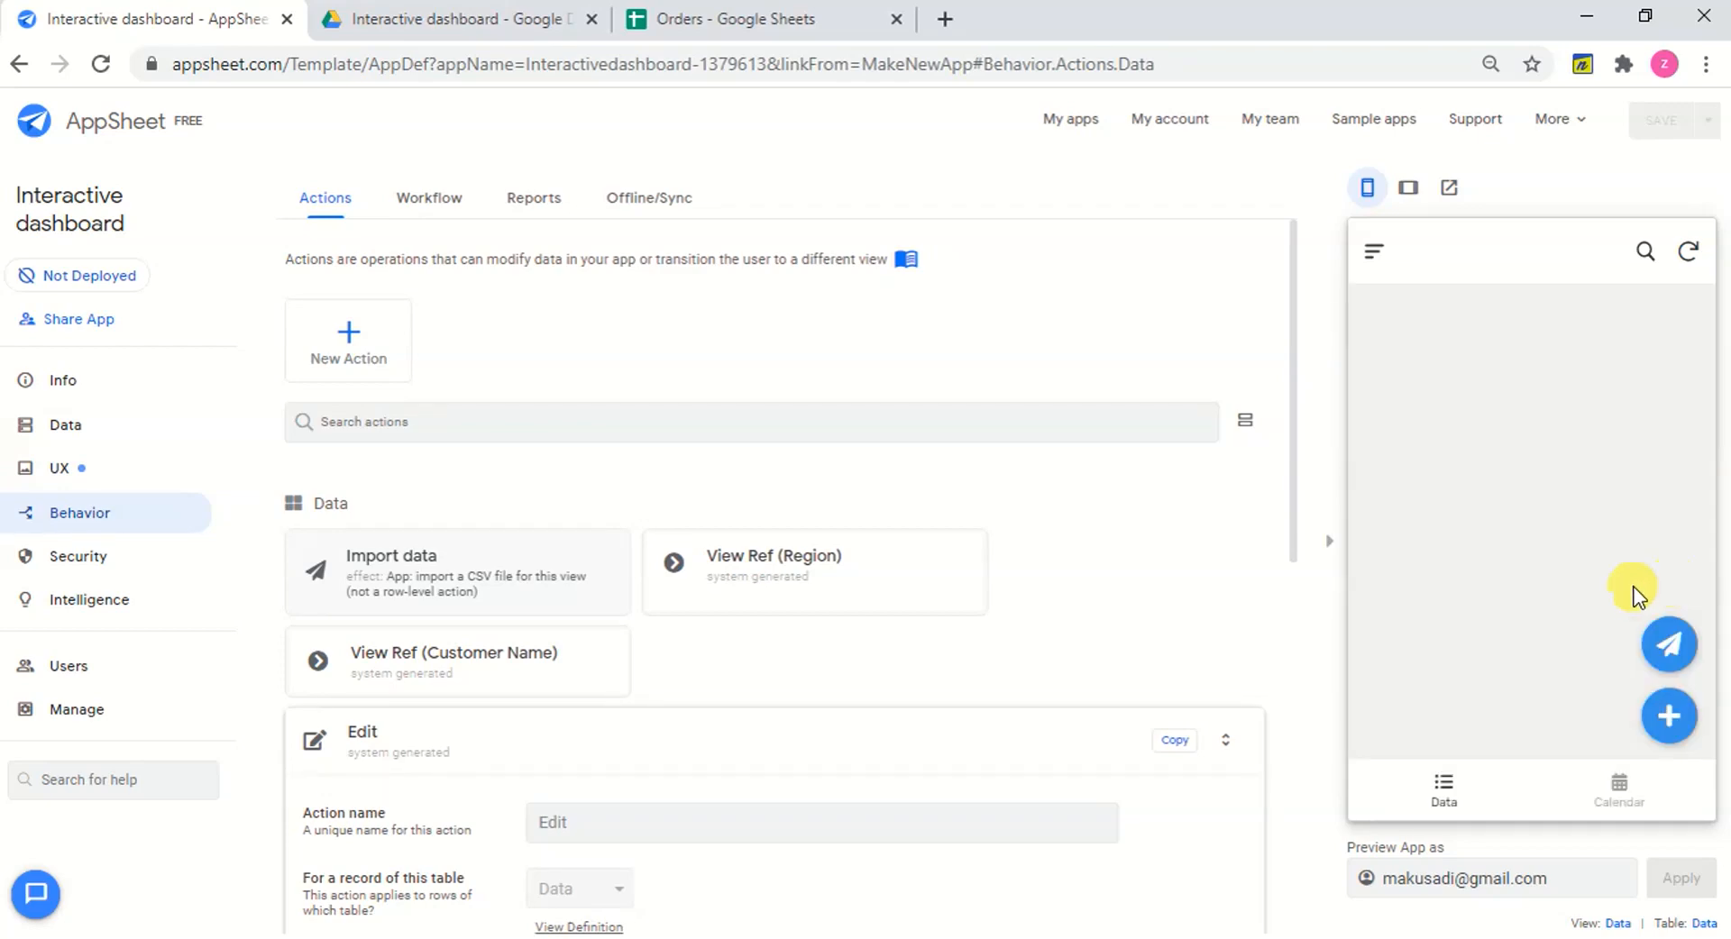
Switch to the Book1 workbook in Excel and format the Order Date and Ship Date columns as Short Date.
click(757, 20)
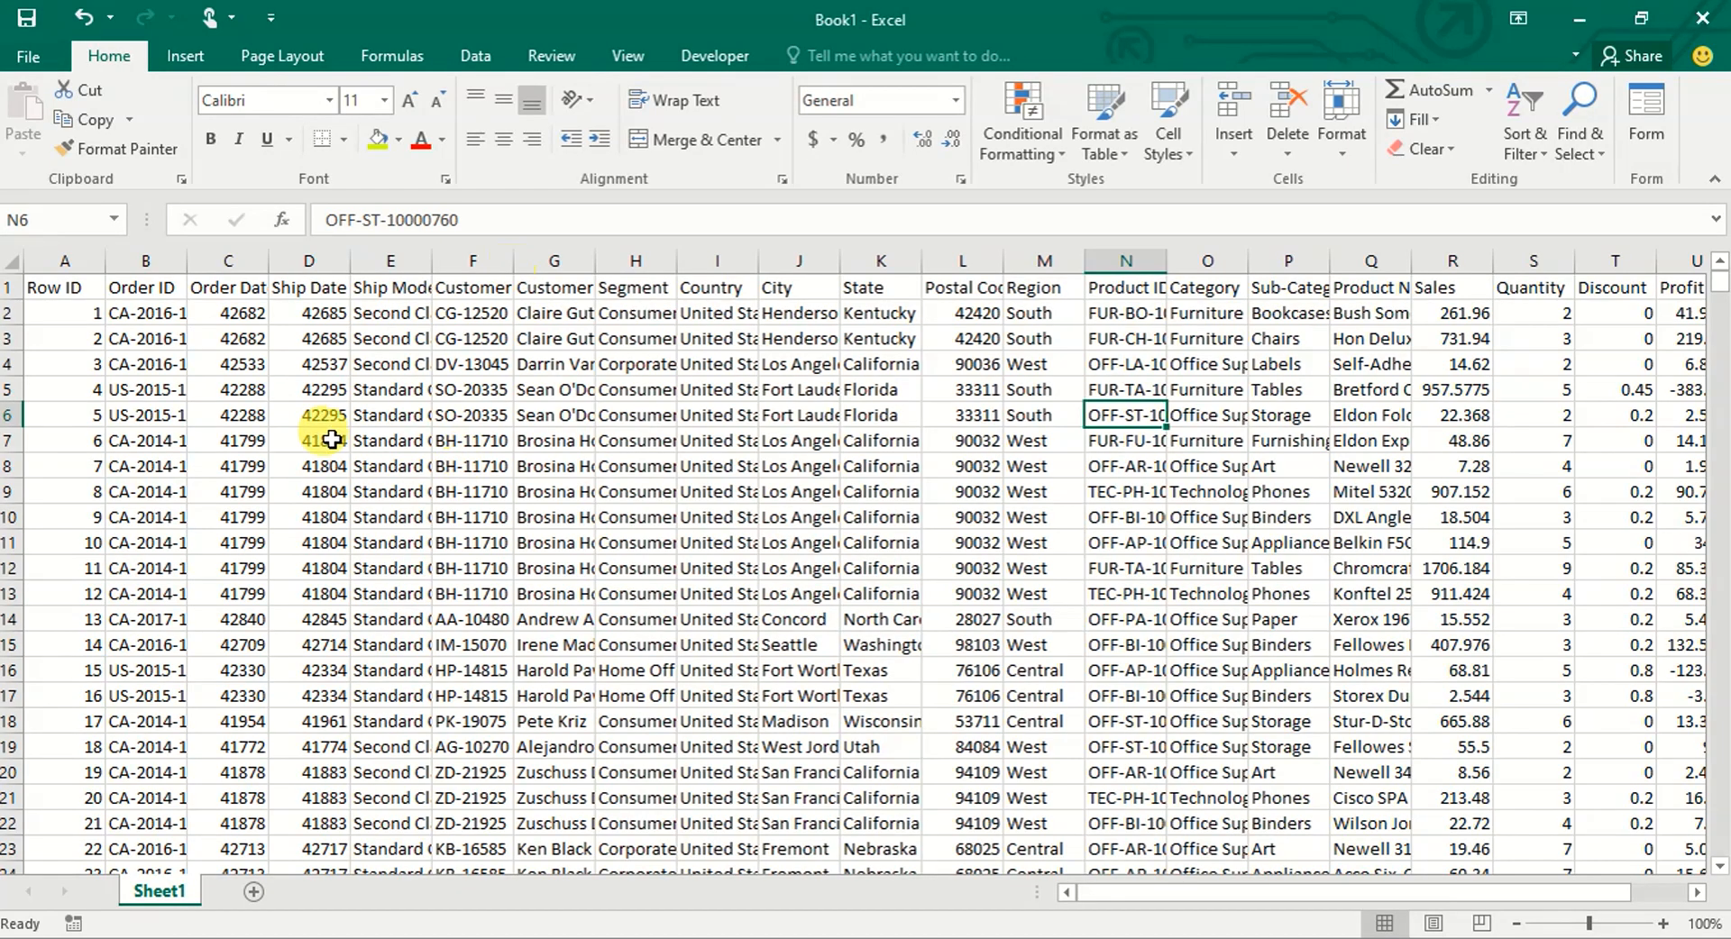
click(242, 341)
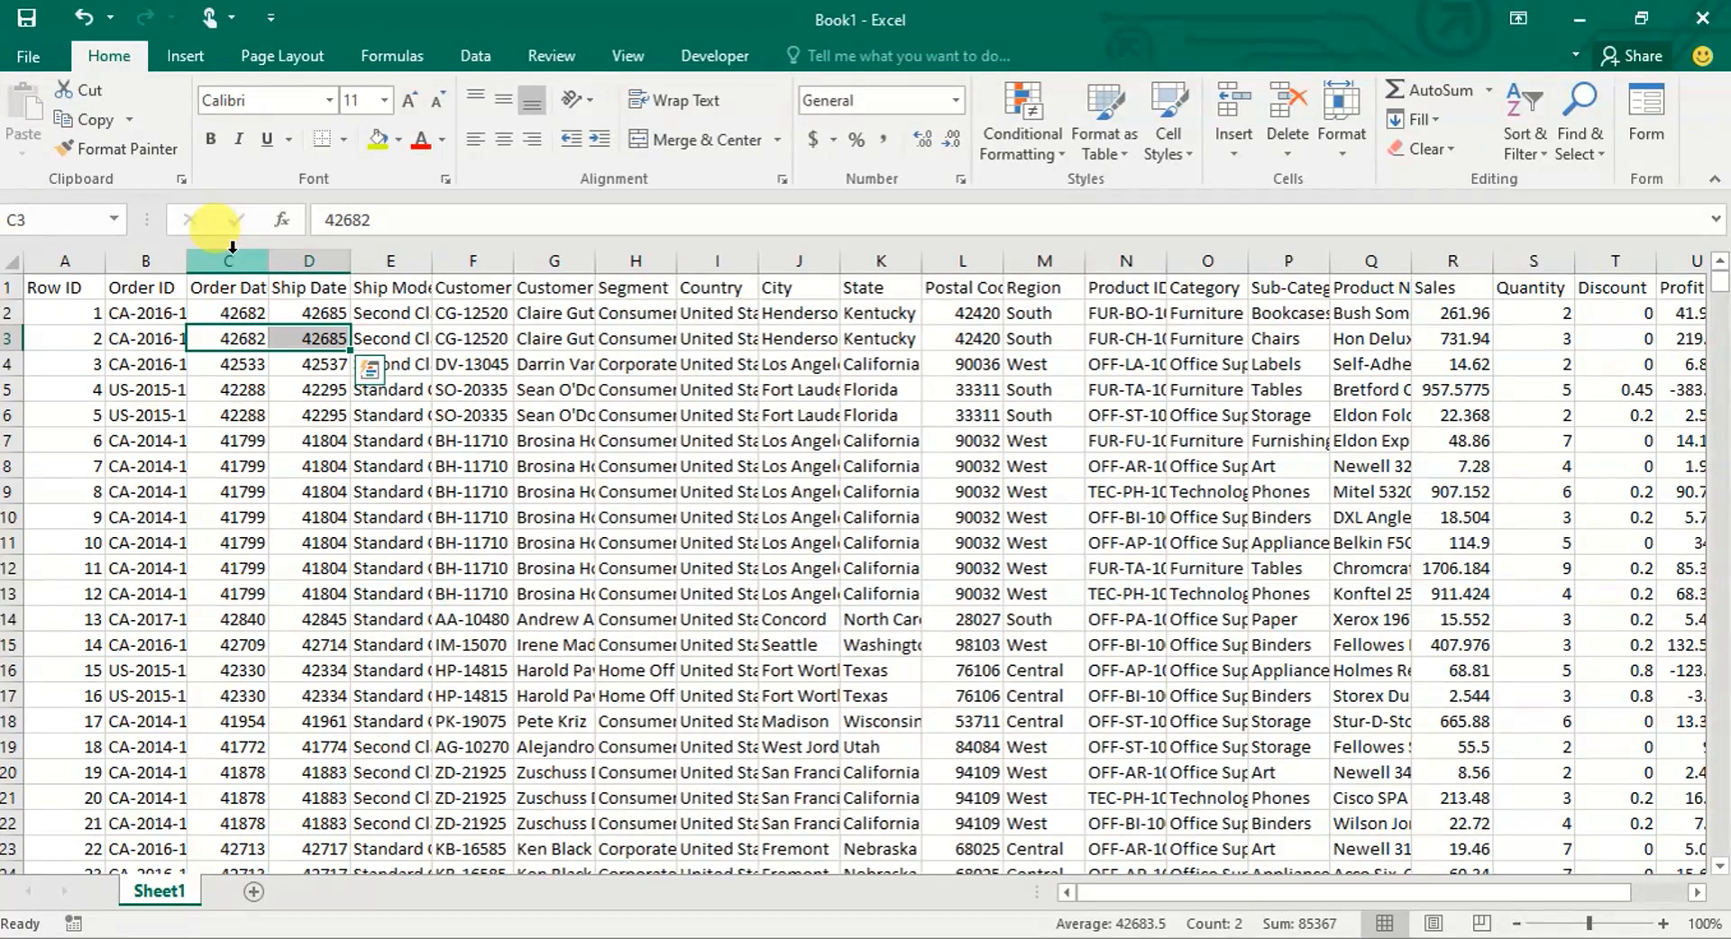
click(232, 245)
key(shift+Right)
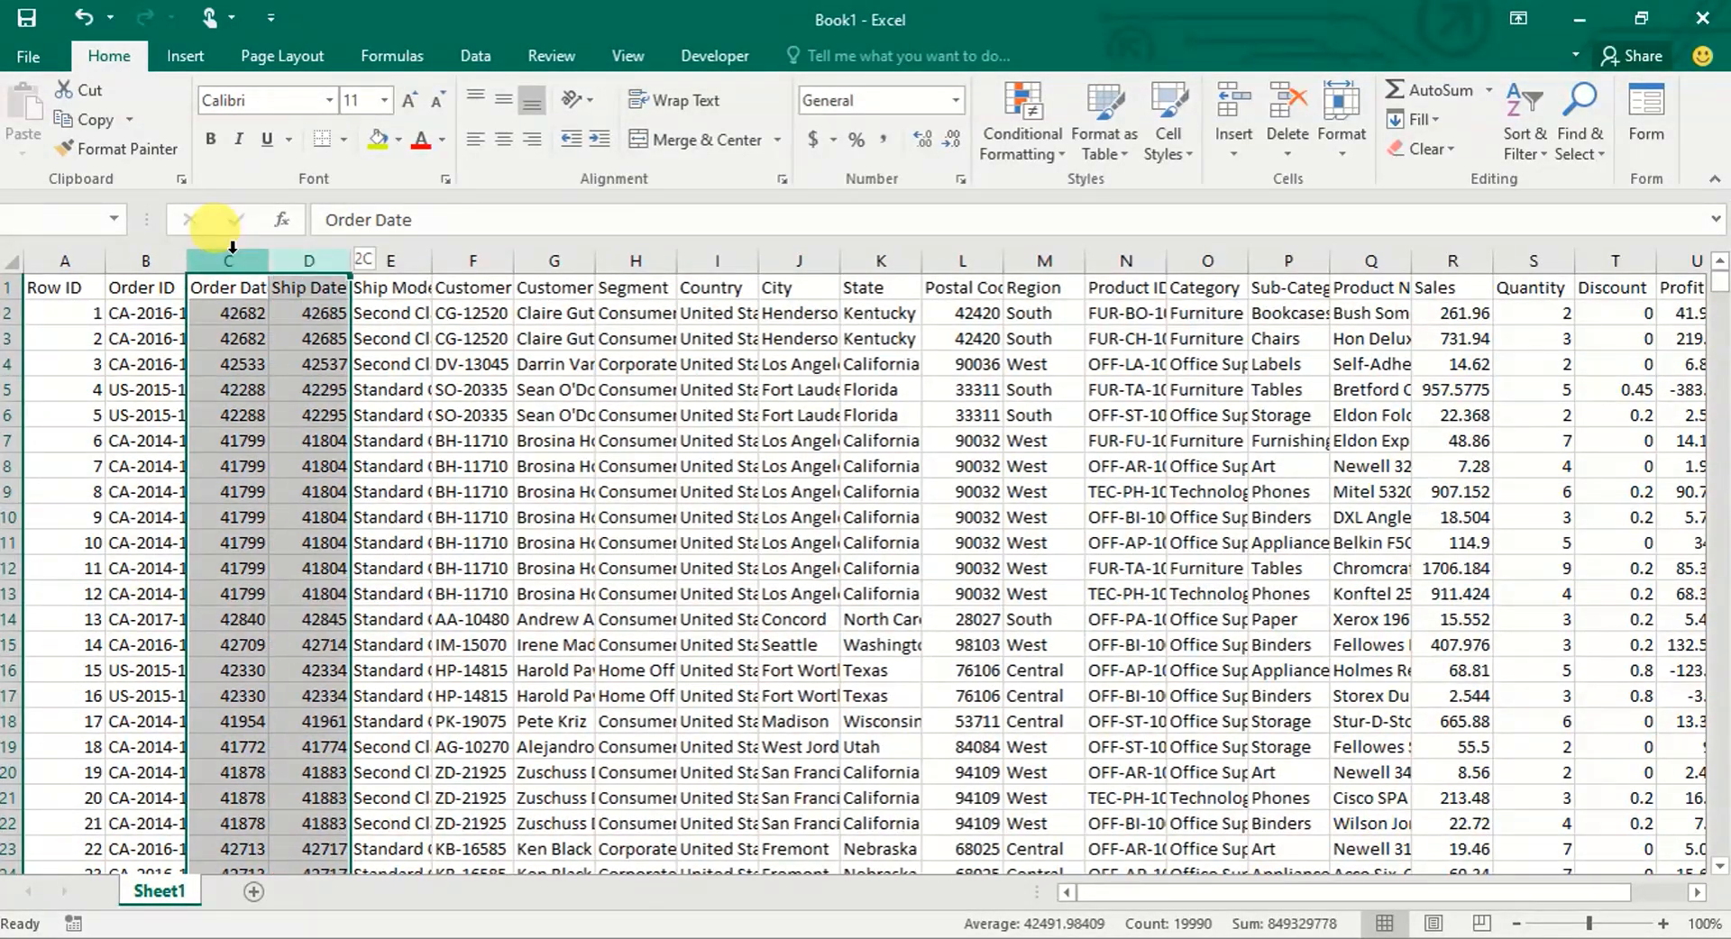
click(953, 101)
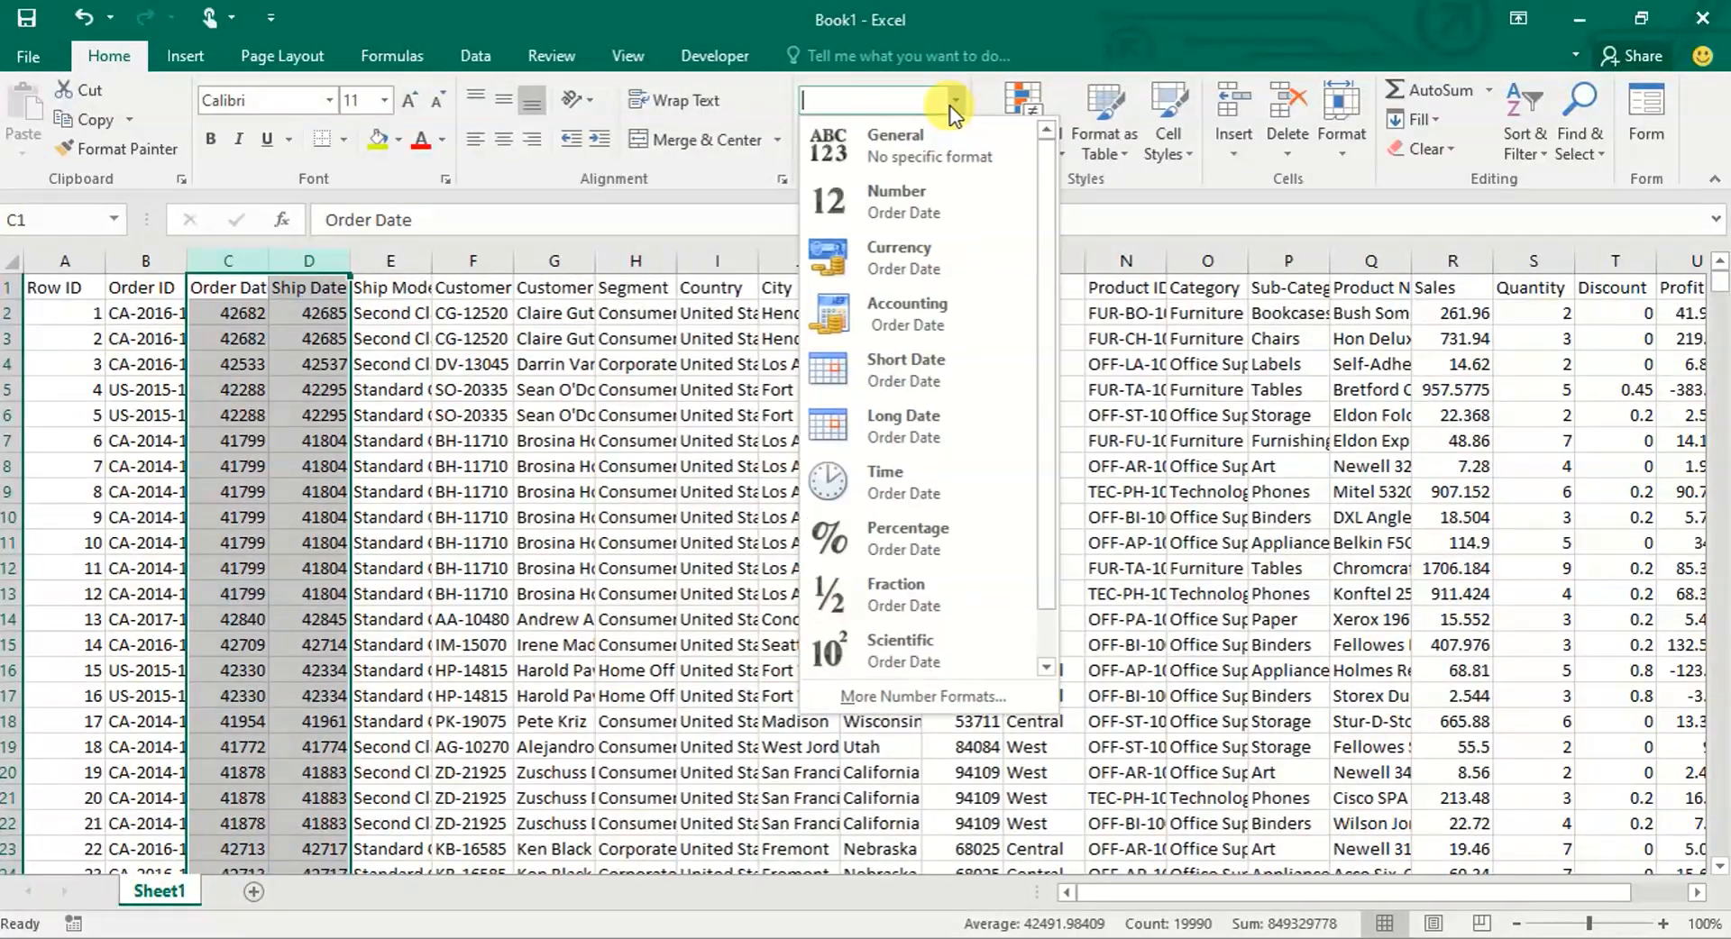
click(923, 358)
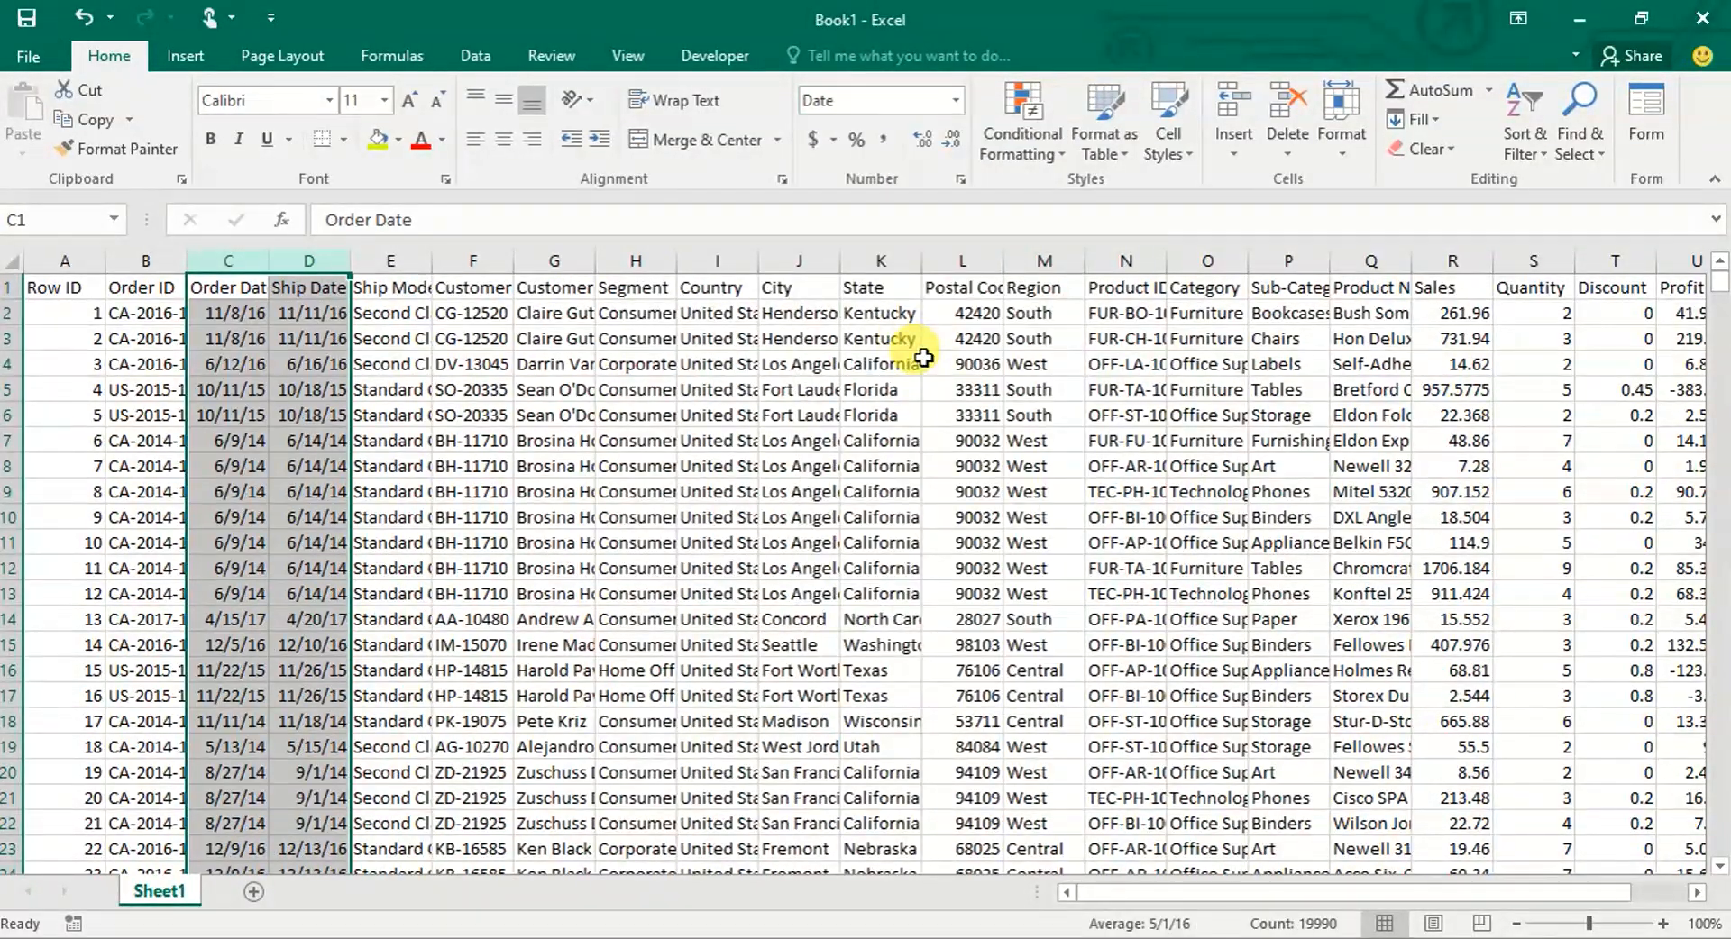
click(246, 494)
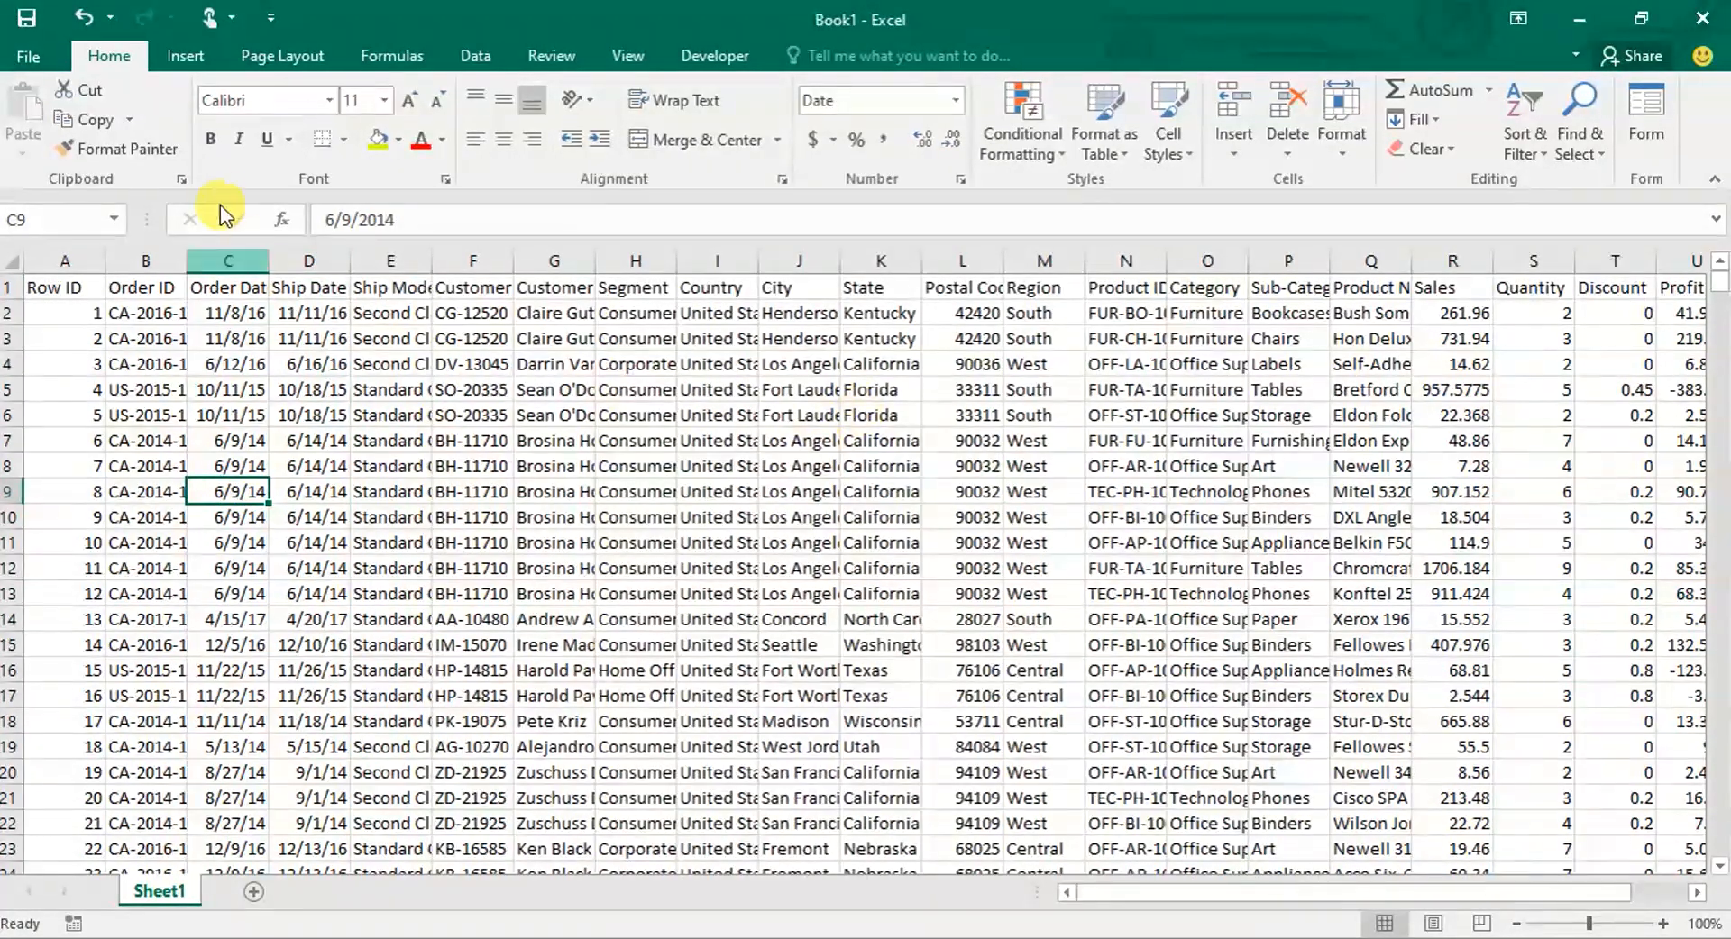
Save the workbook again as CSV (MS-DOS) in the DD folder, replacing the existing Book1 file.
click(29, 57)
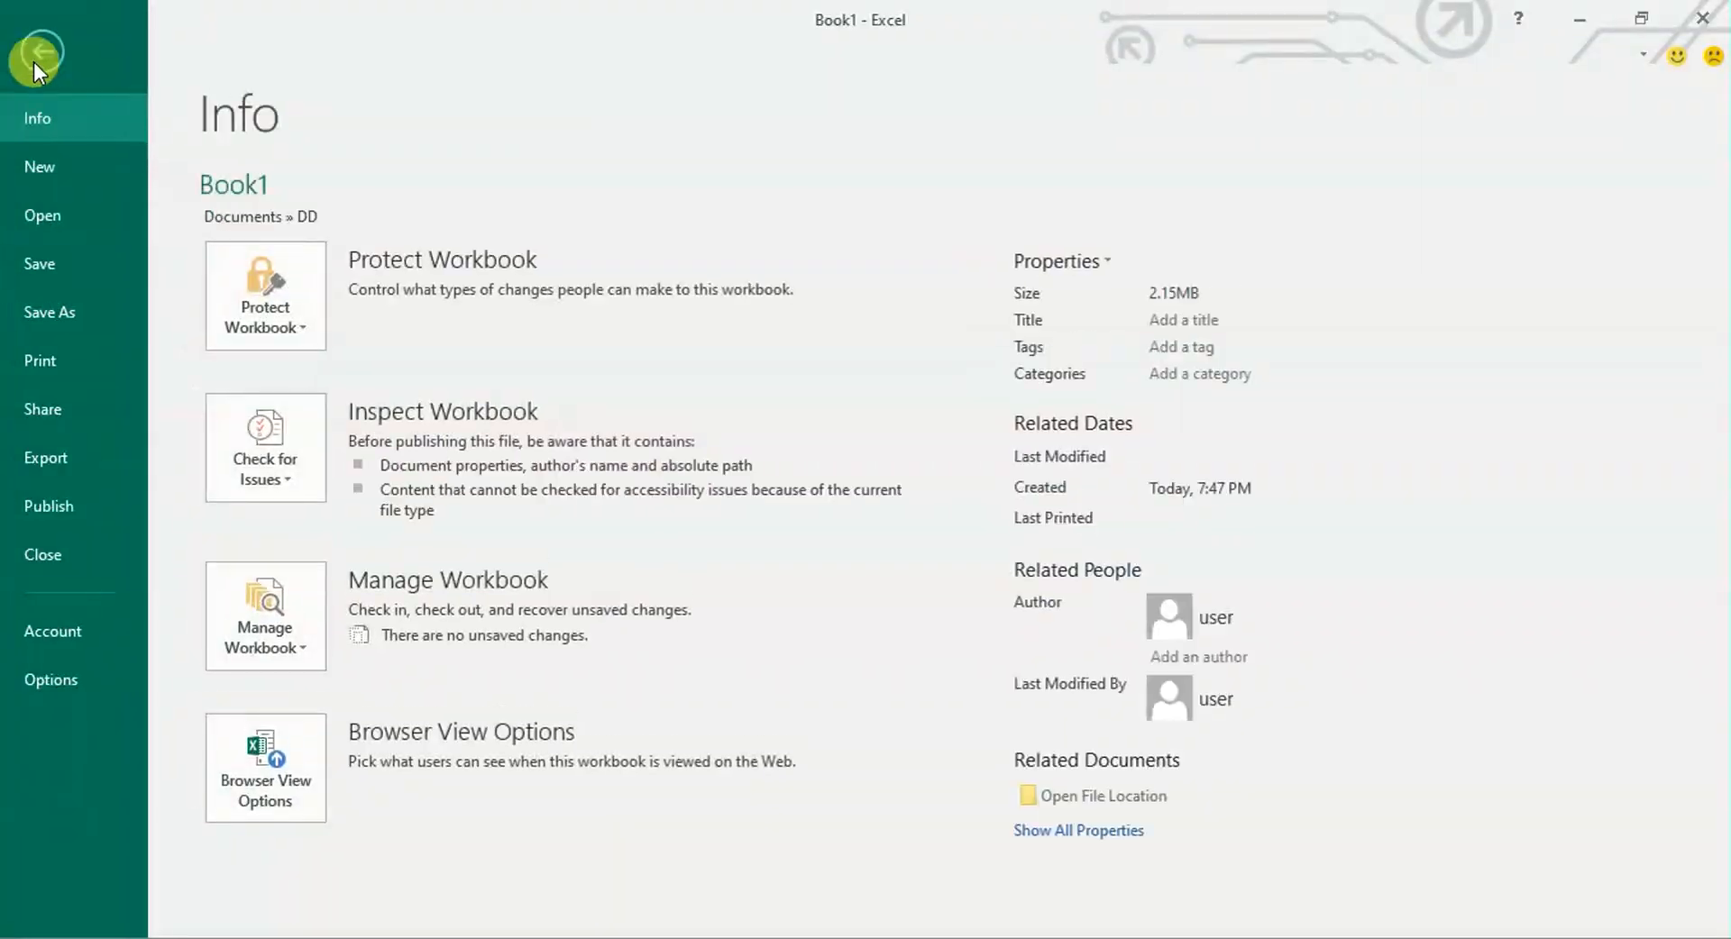
click(63, 312)
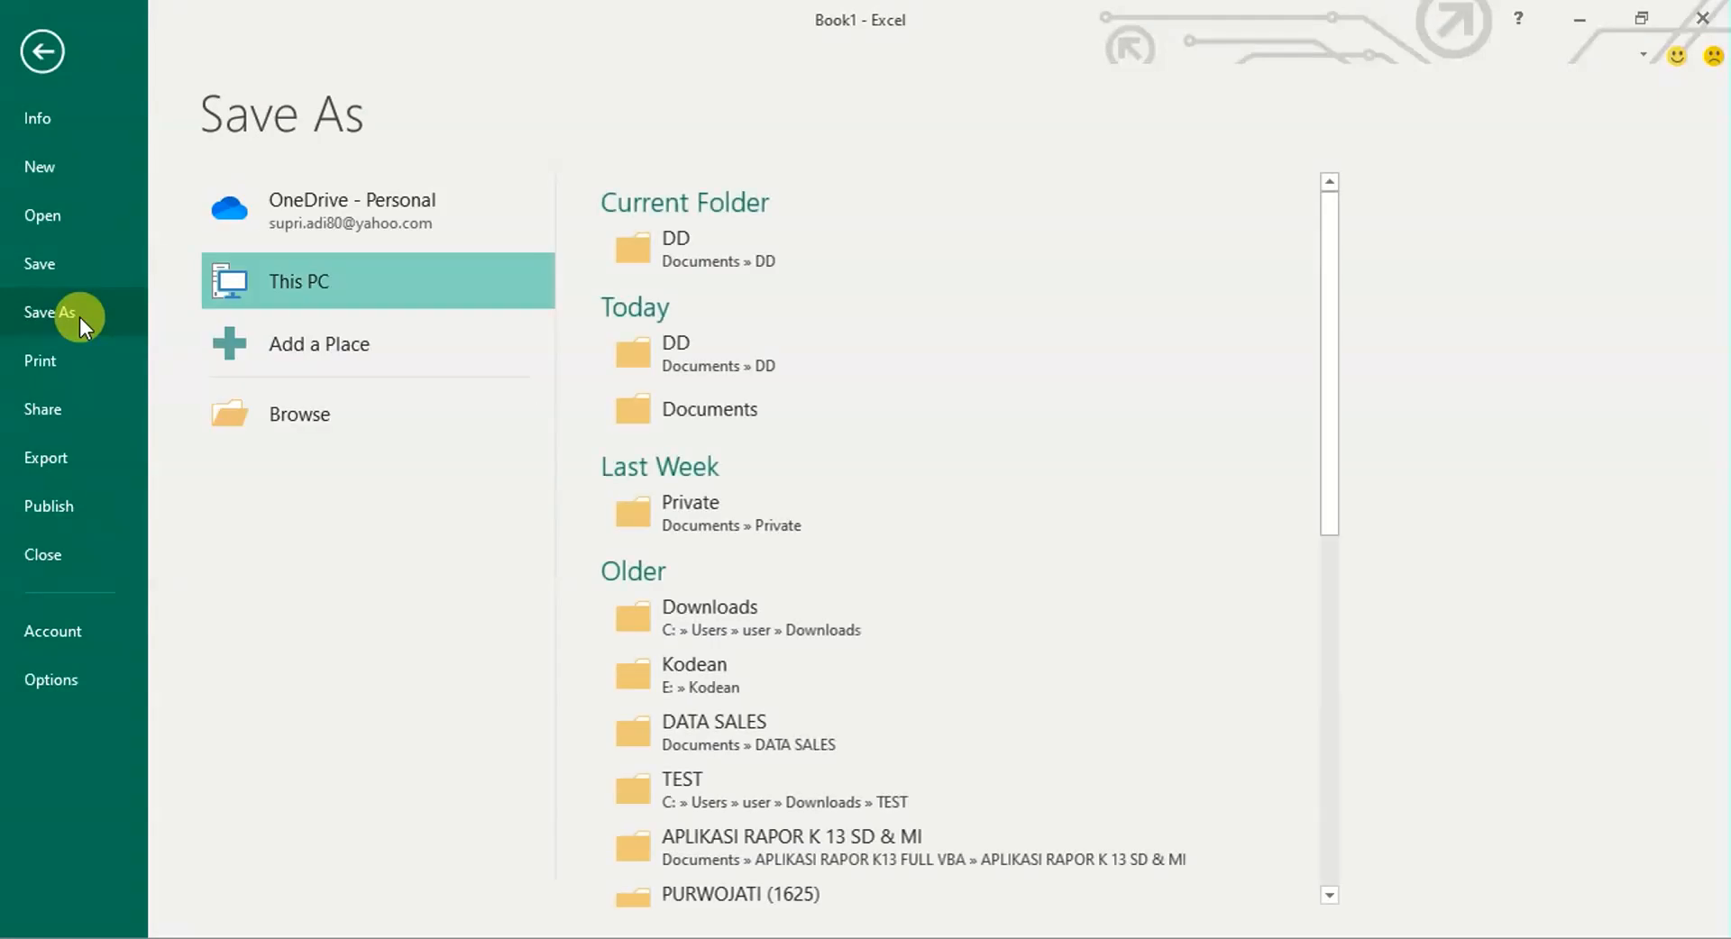
click(732, 235)
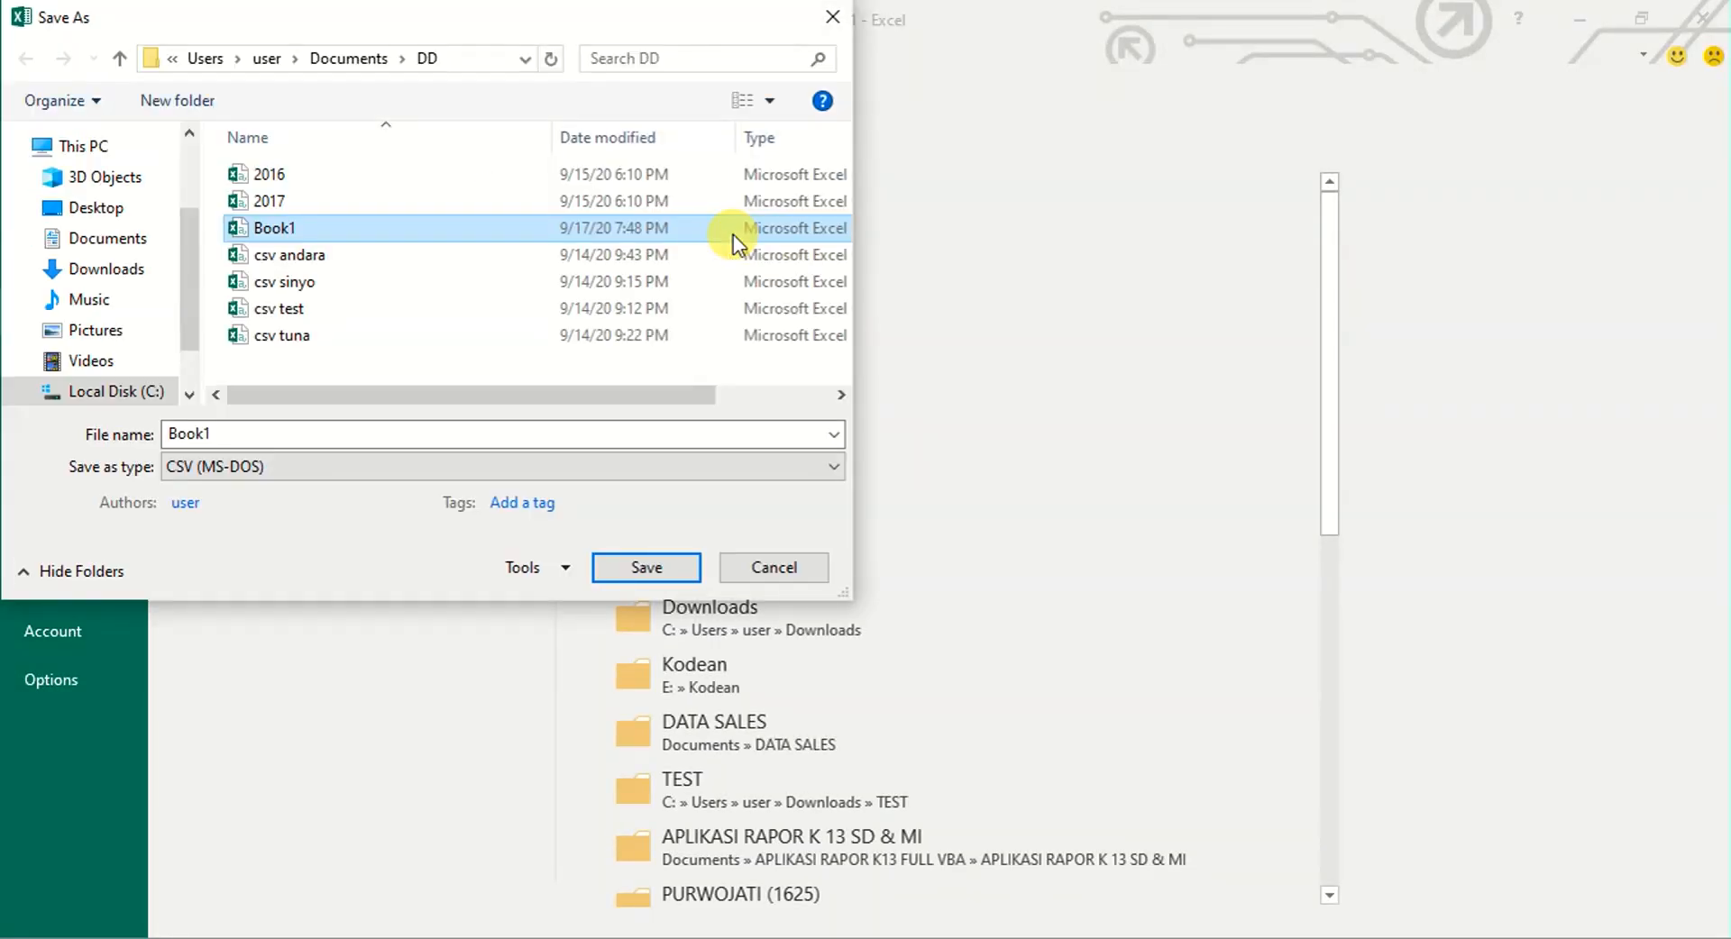
click(667, 570)
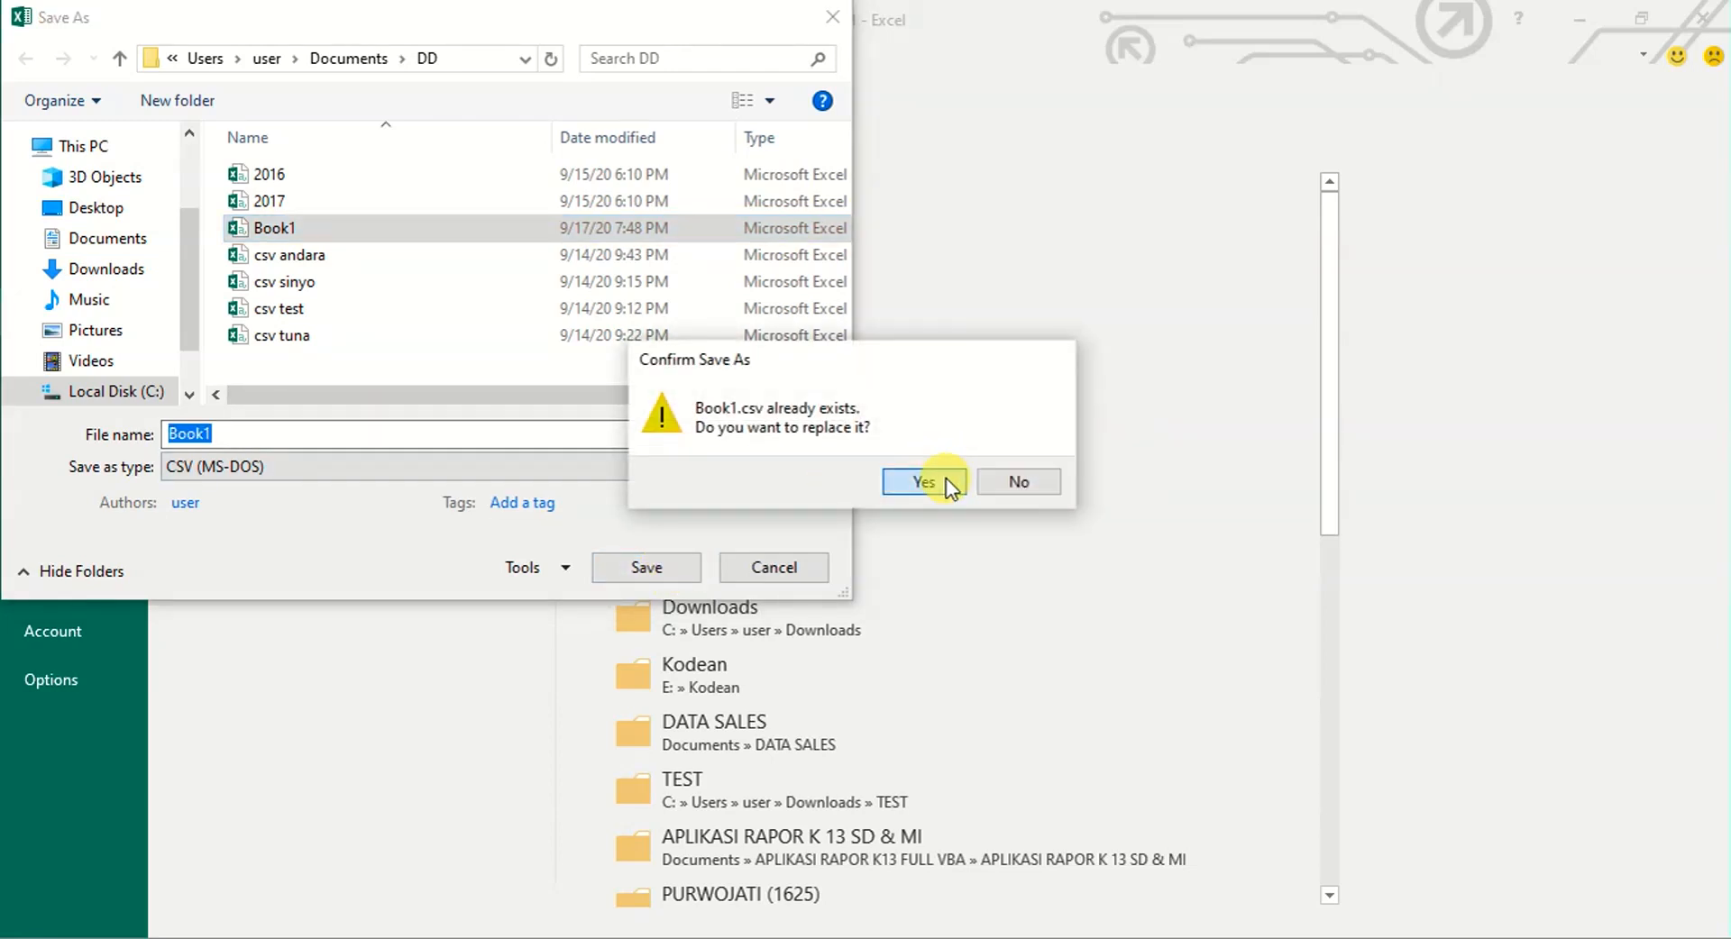
click(945, 478)
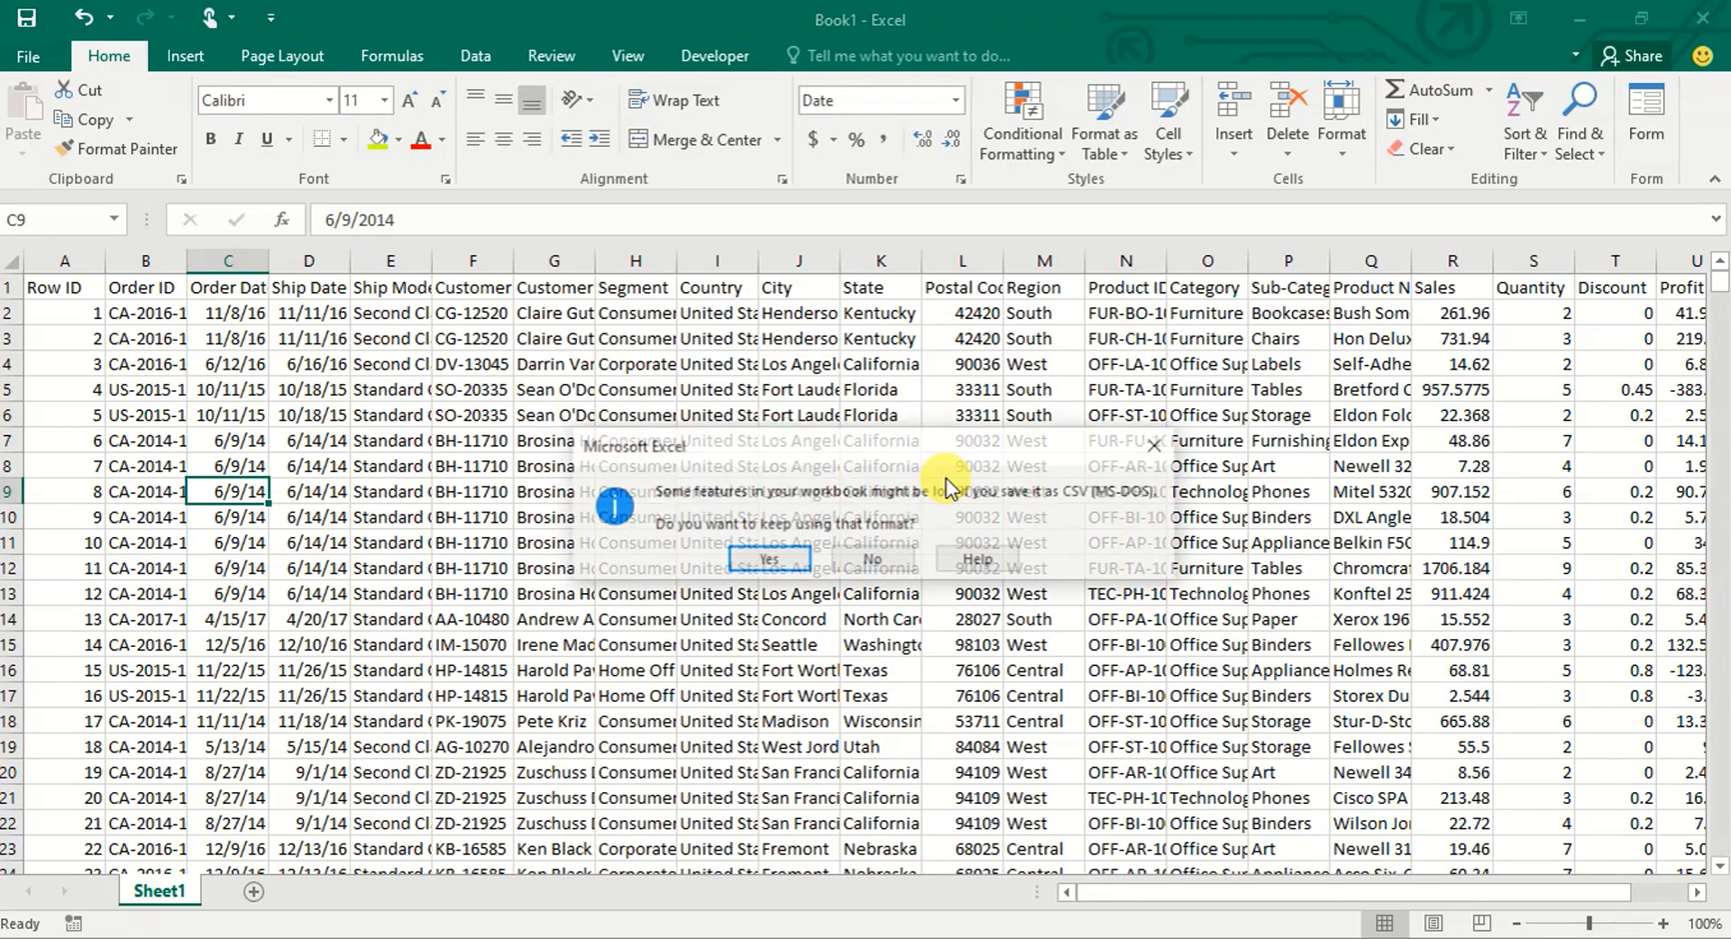
click(771, 561)
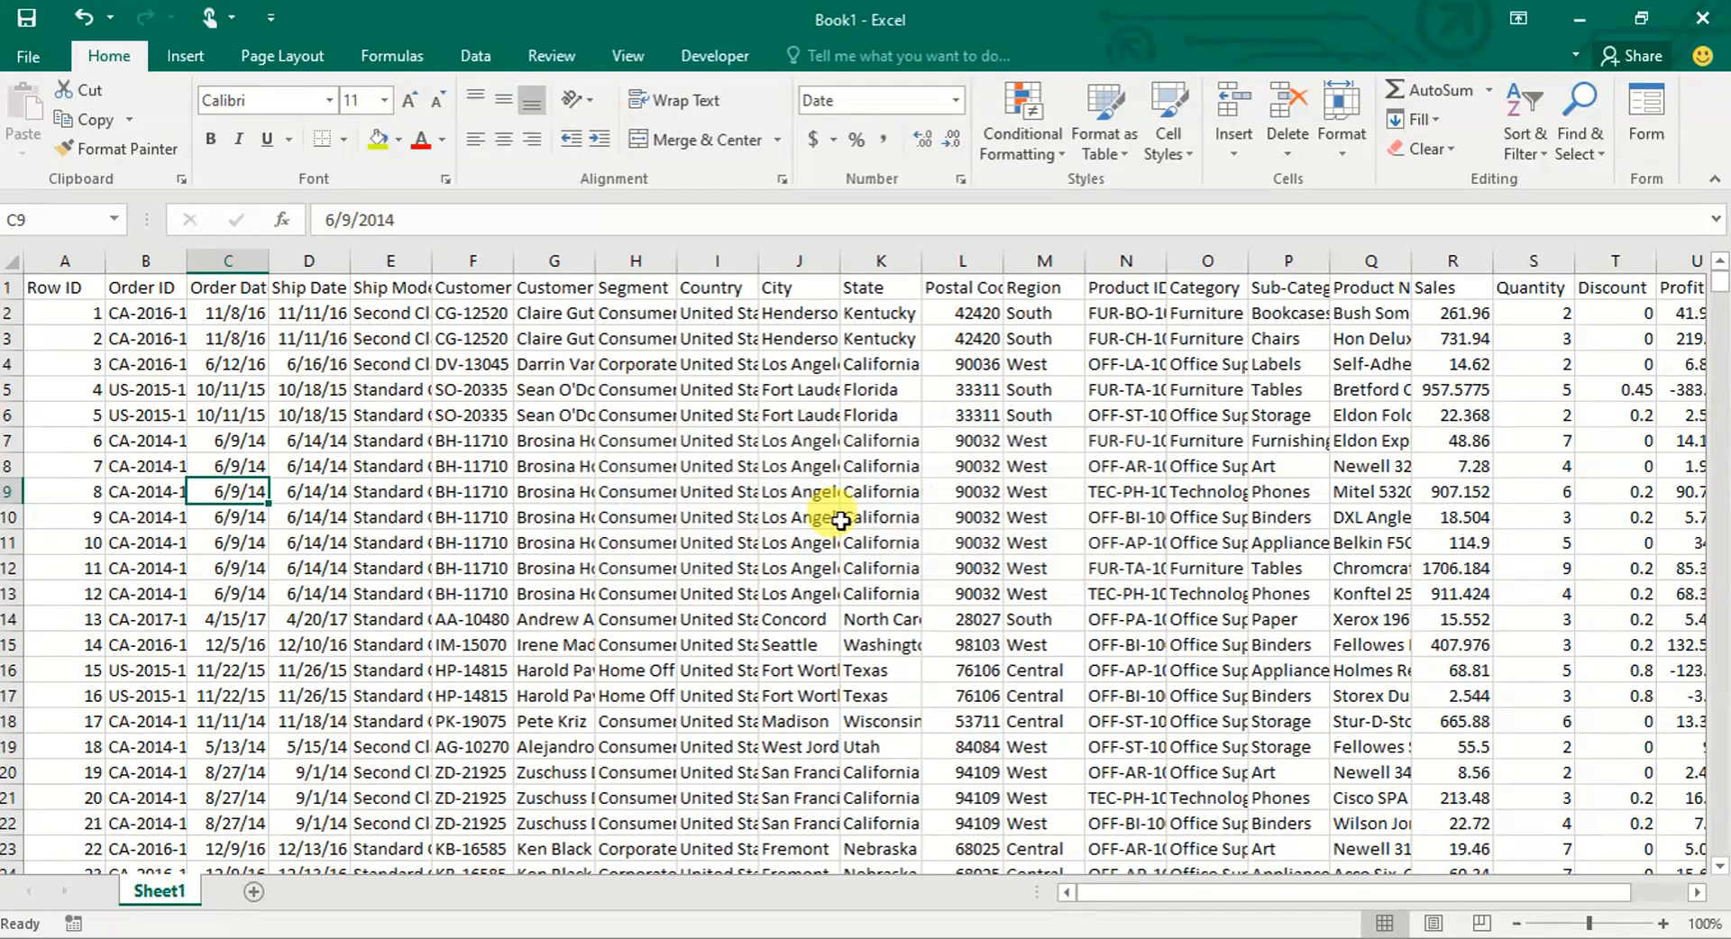
Switch back to AppSheet and try to import the re-saved Book1 file into the Data table.
click(1579, 19)
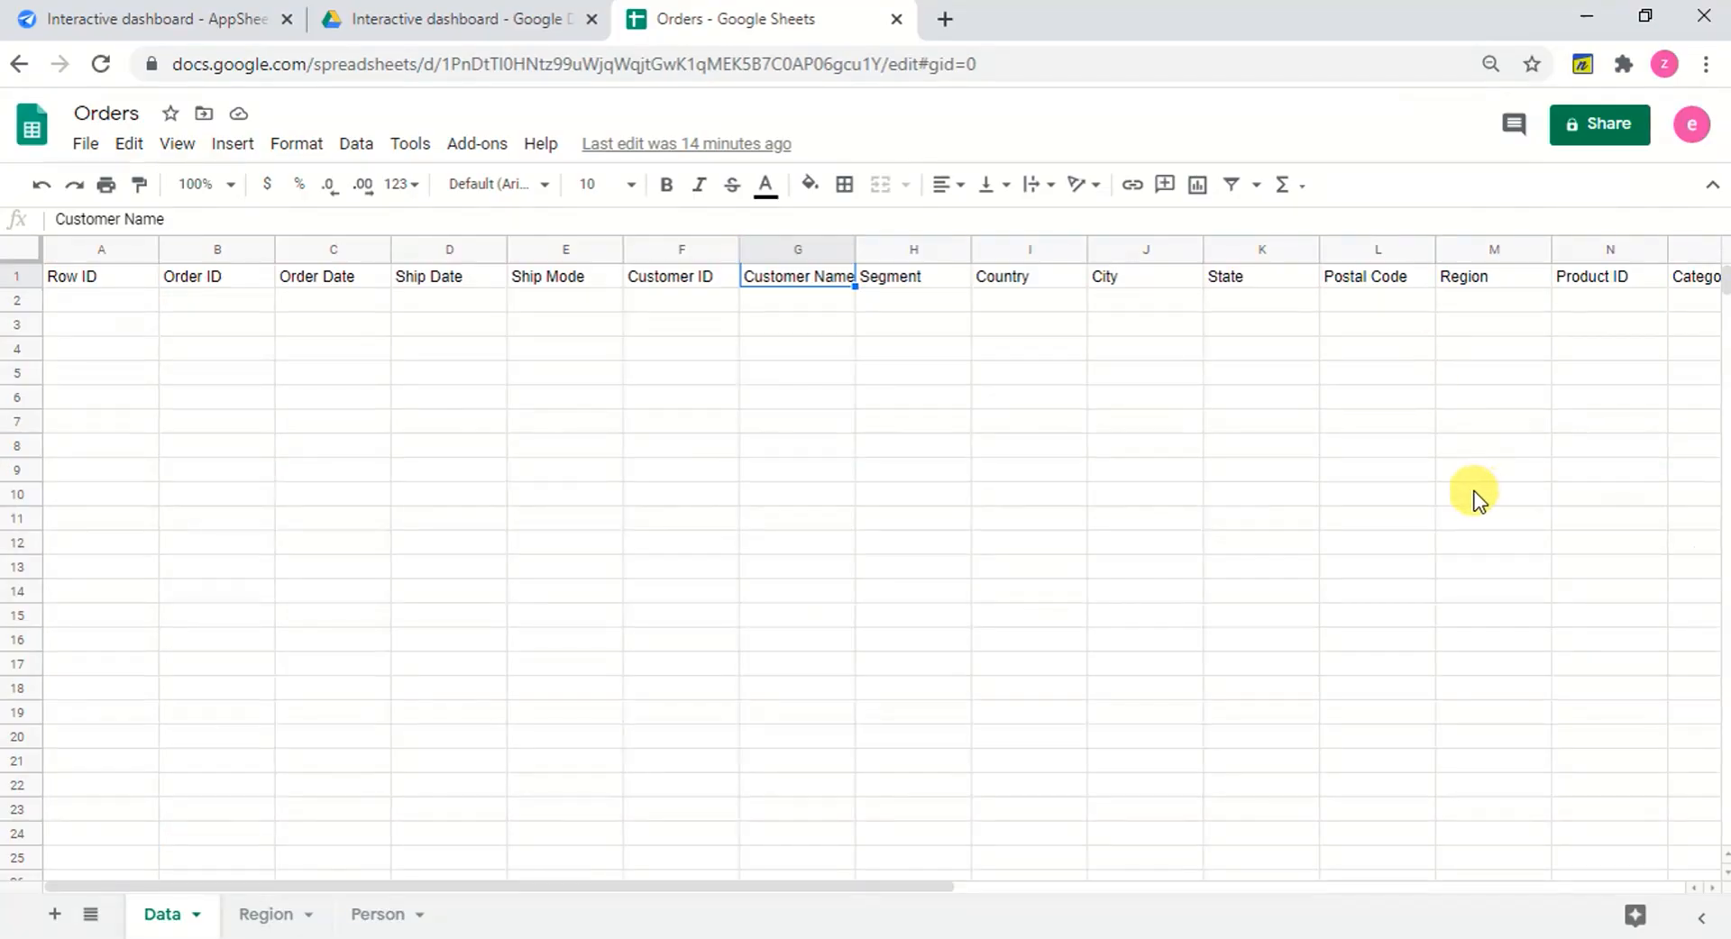
click(223, 19)
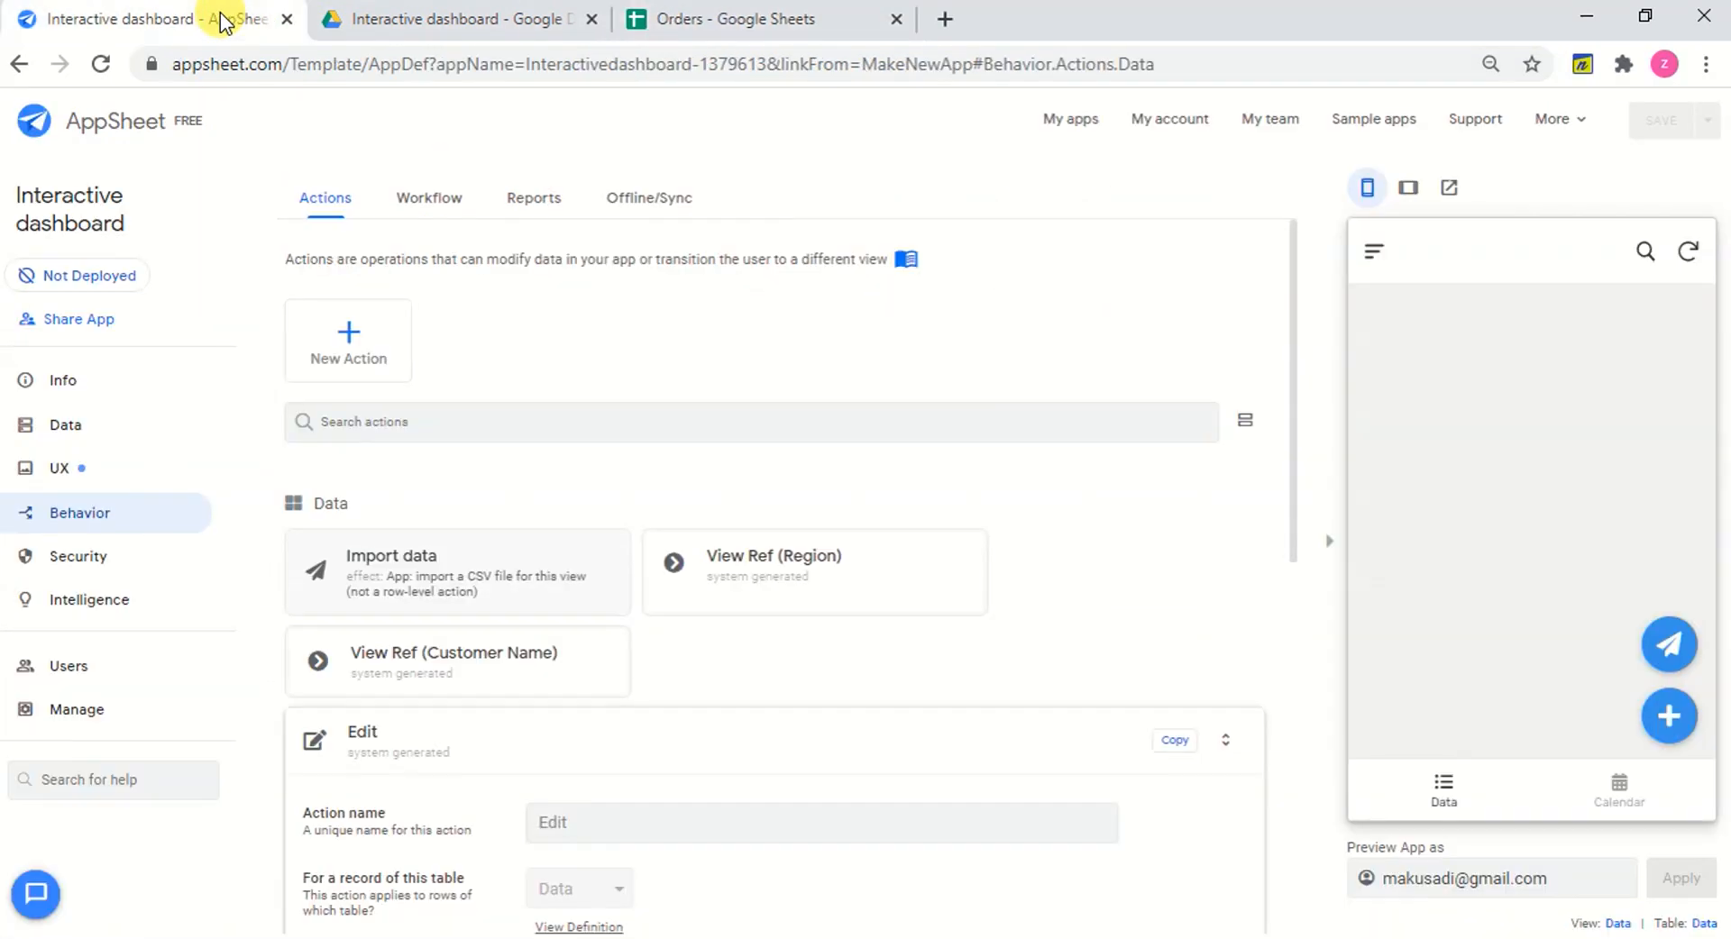
click(1668, 641)
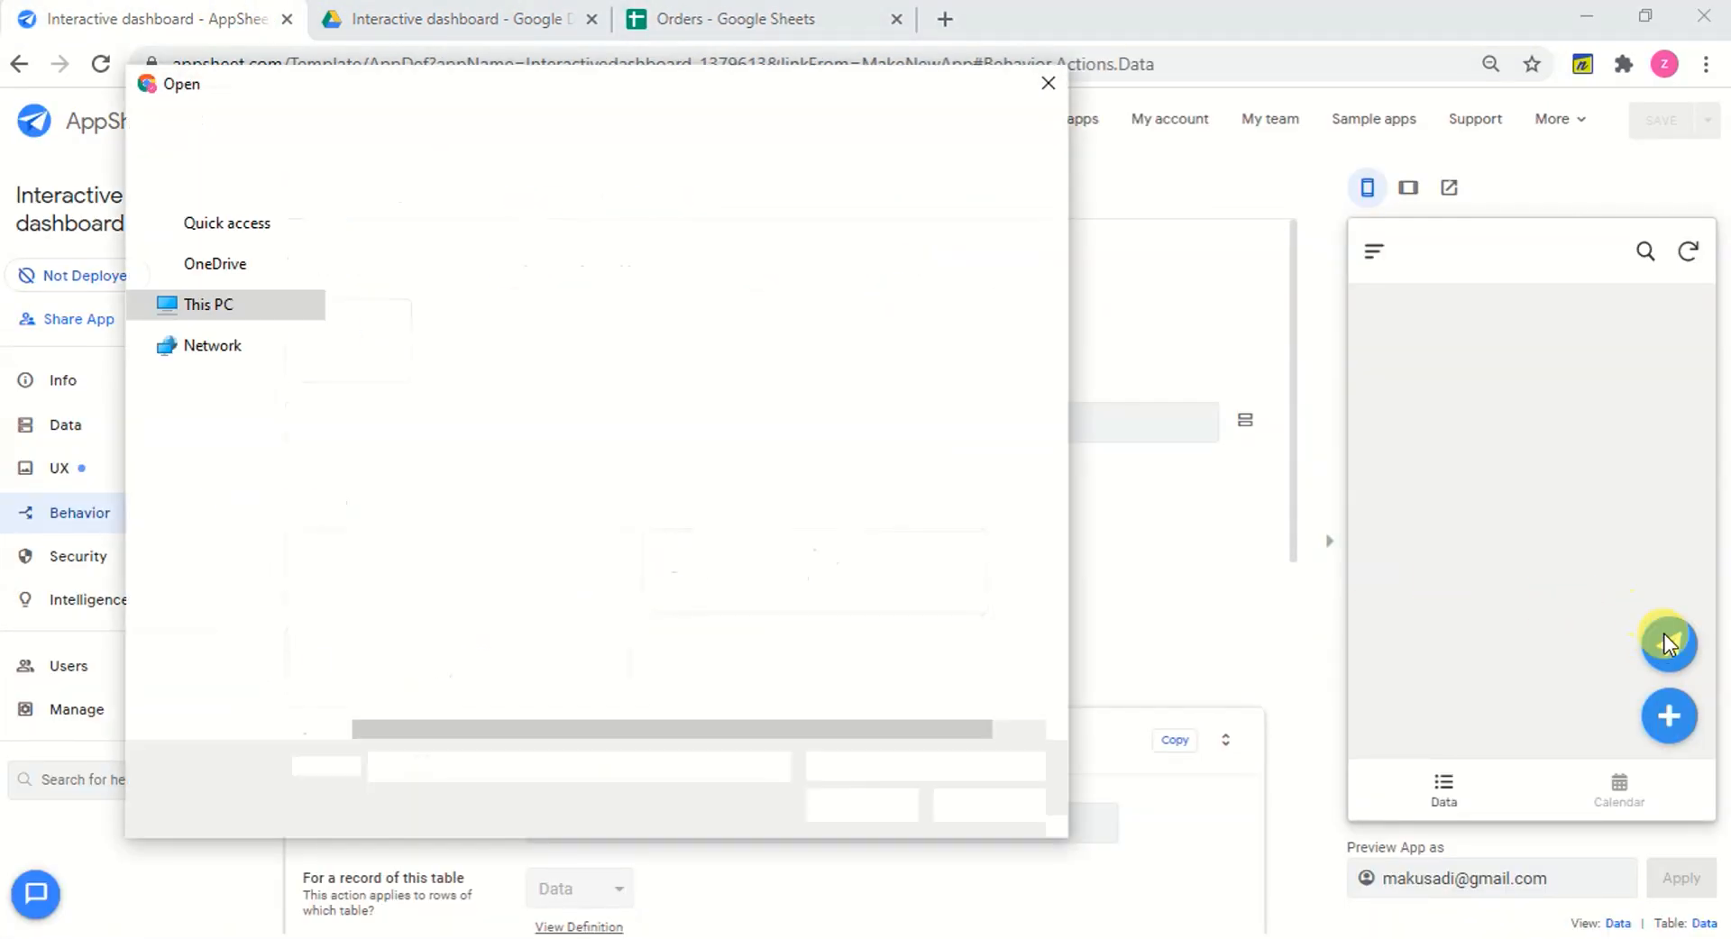
double_click(430, 294)
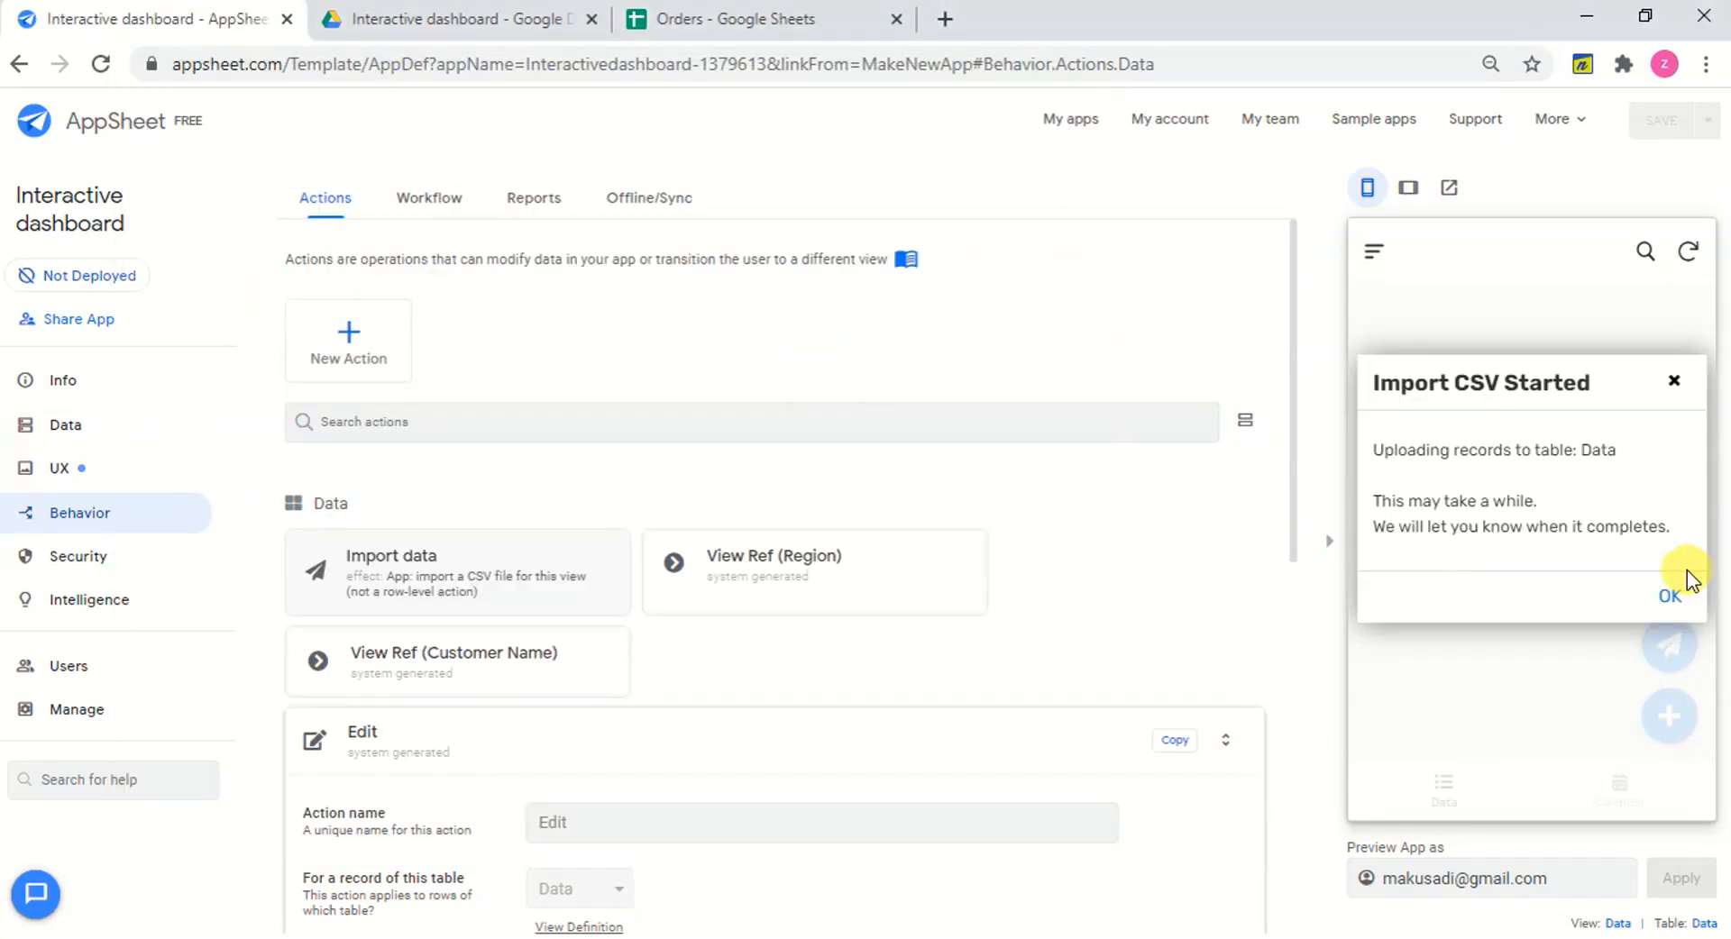
click(1666, 596)
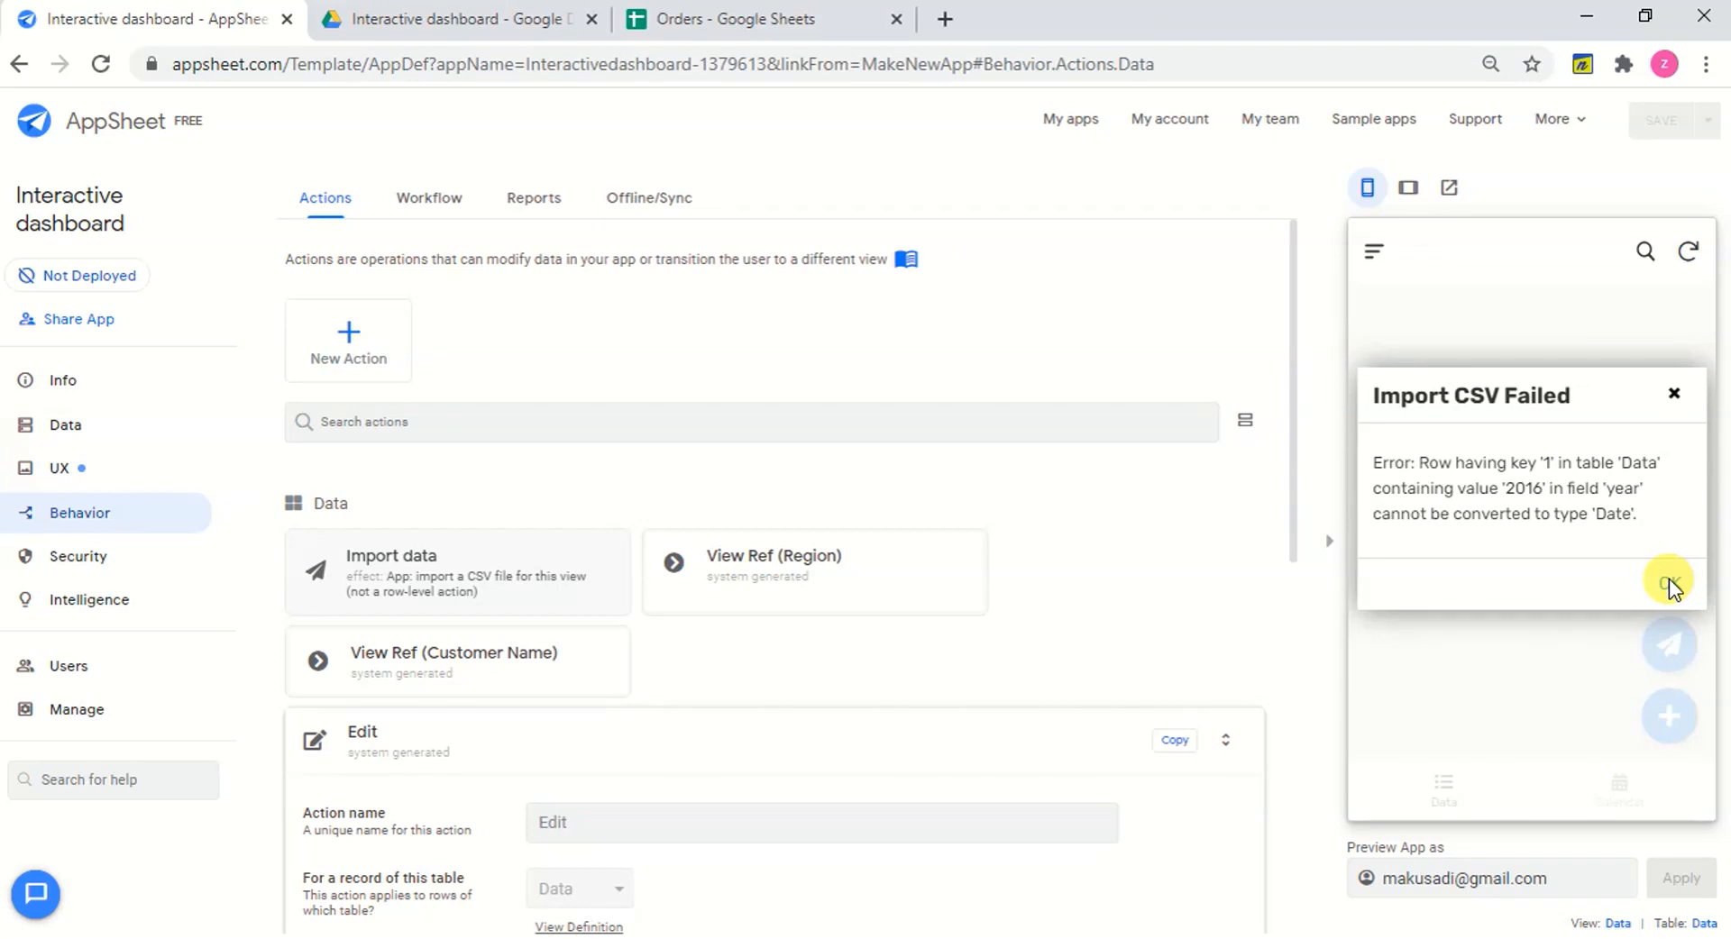
click(1669, 586)
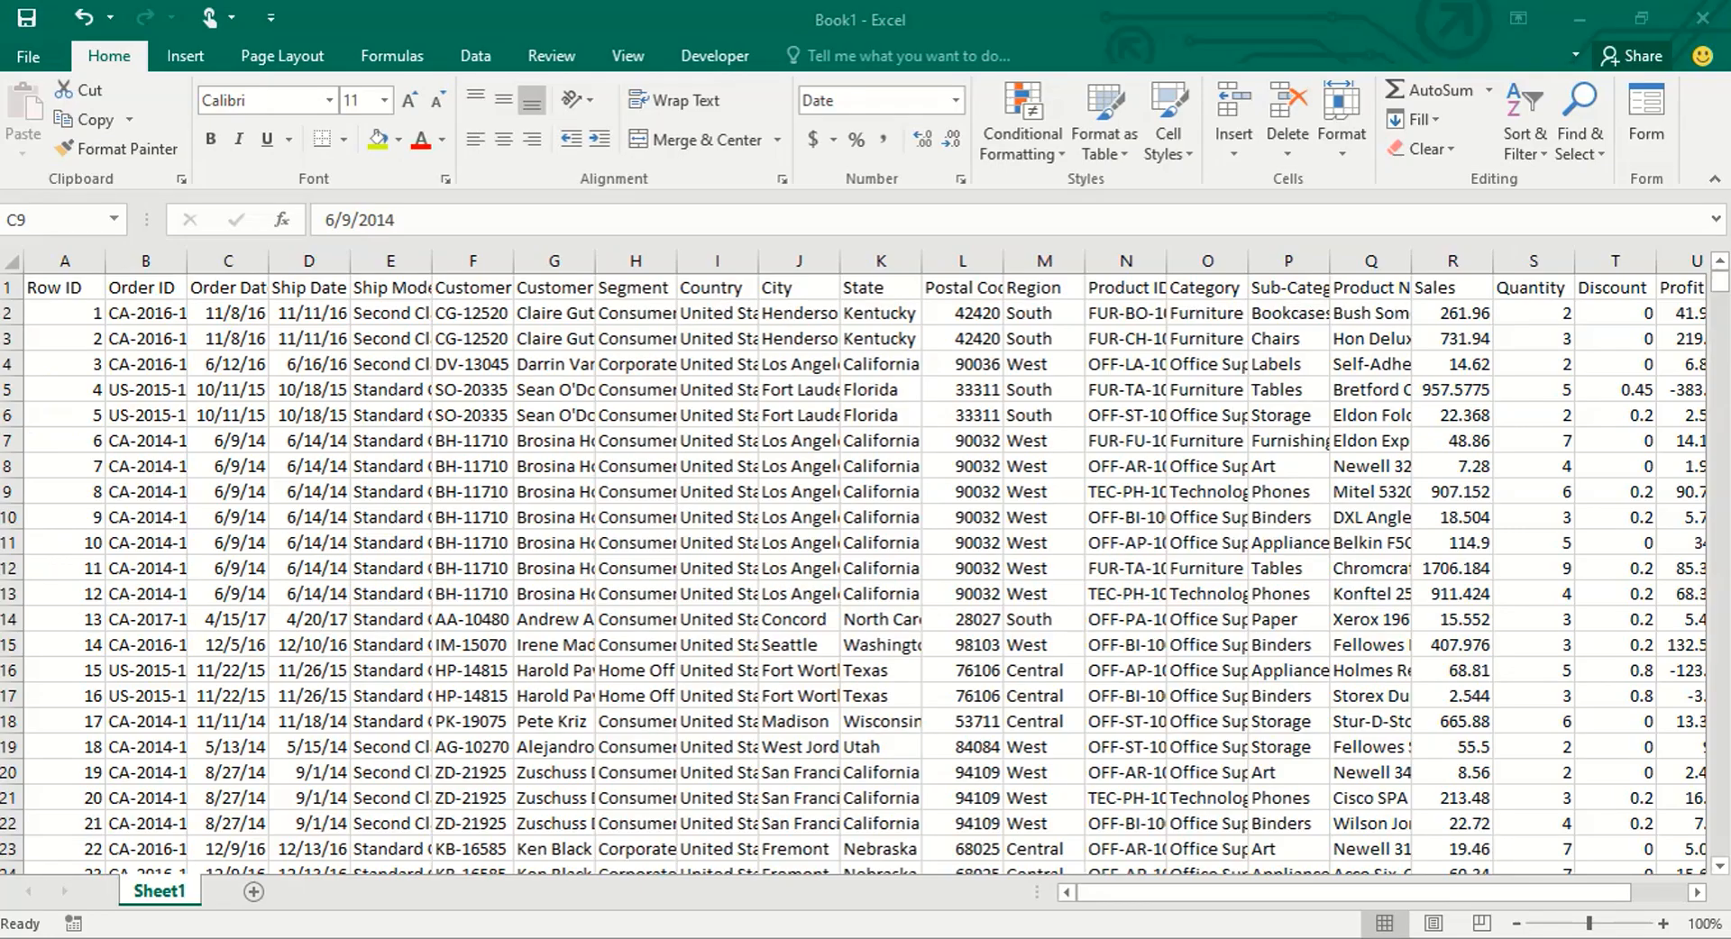
Switch to the Book1 workbook in Excel and examine the values in the year column beside Profit.
click(882, 309)
key(Right)
key(Right)
key(Right)
key(Right)
key(Right)
key(Right)
key(Right)
key(Right)
key(Right)
key(Right)
key(Right)
key(Right)
key(Right)
key(Right)
key(Right)
key(Right)
key(Right)
key(Right)
key(Right)
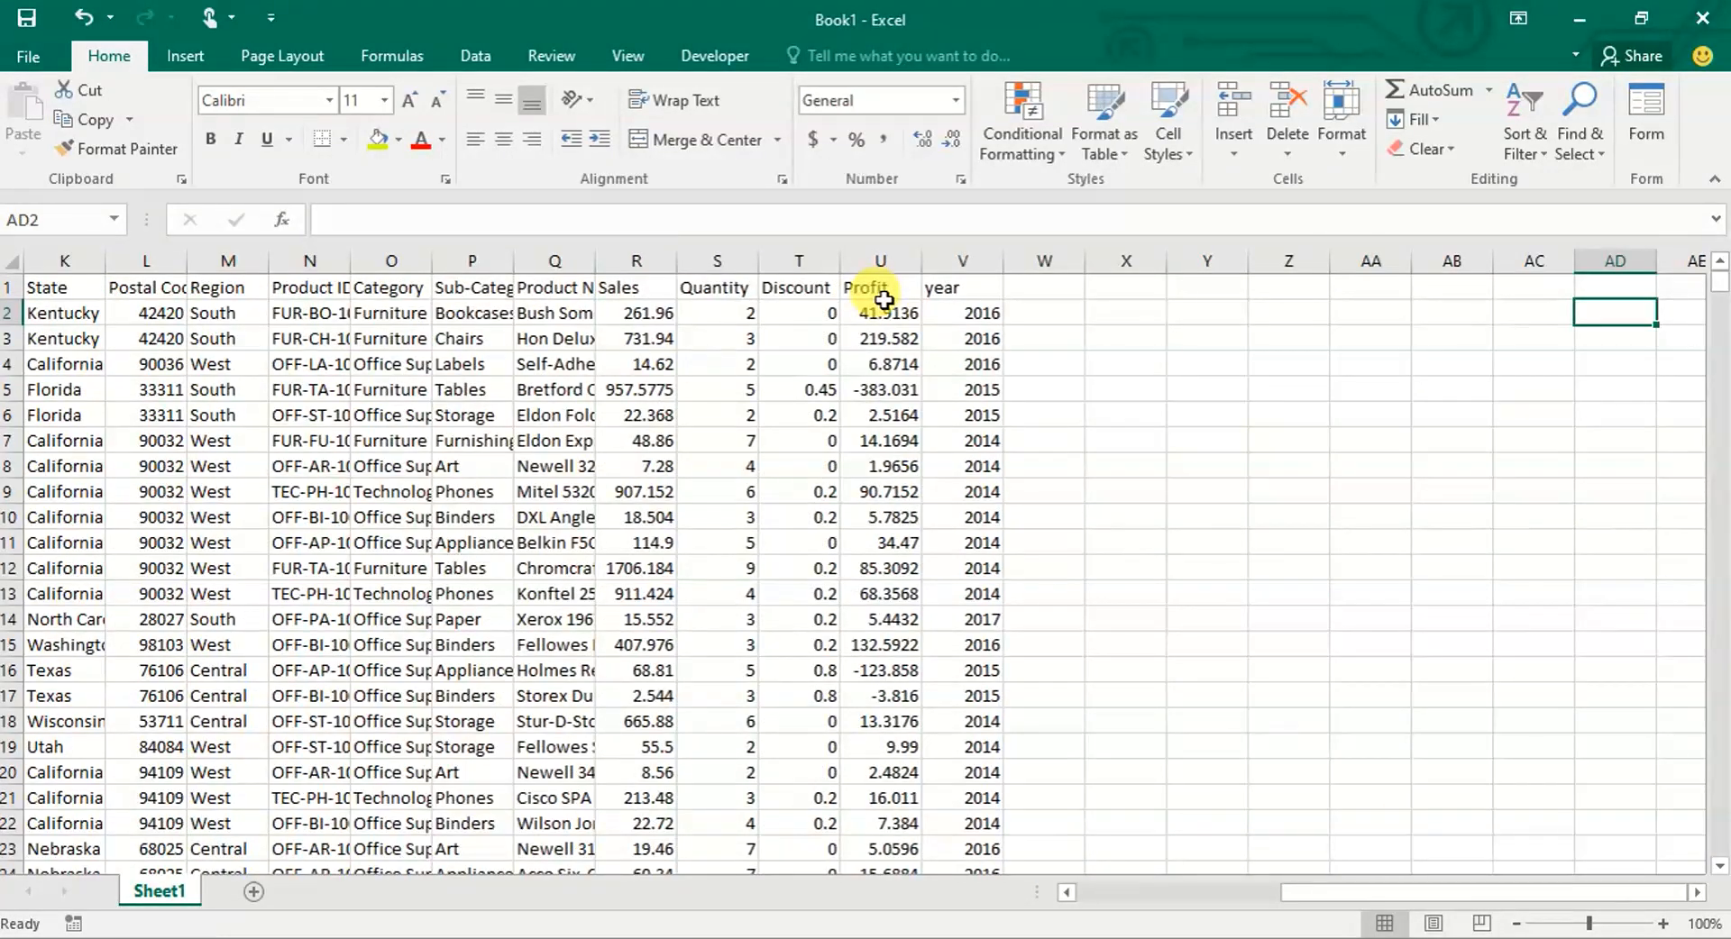
click(987, 415)
click(972, 311)
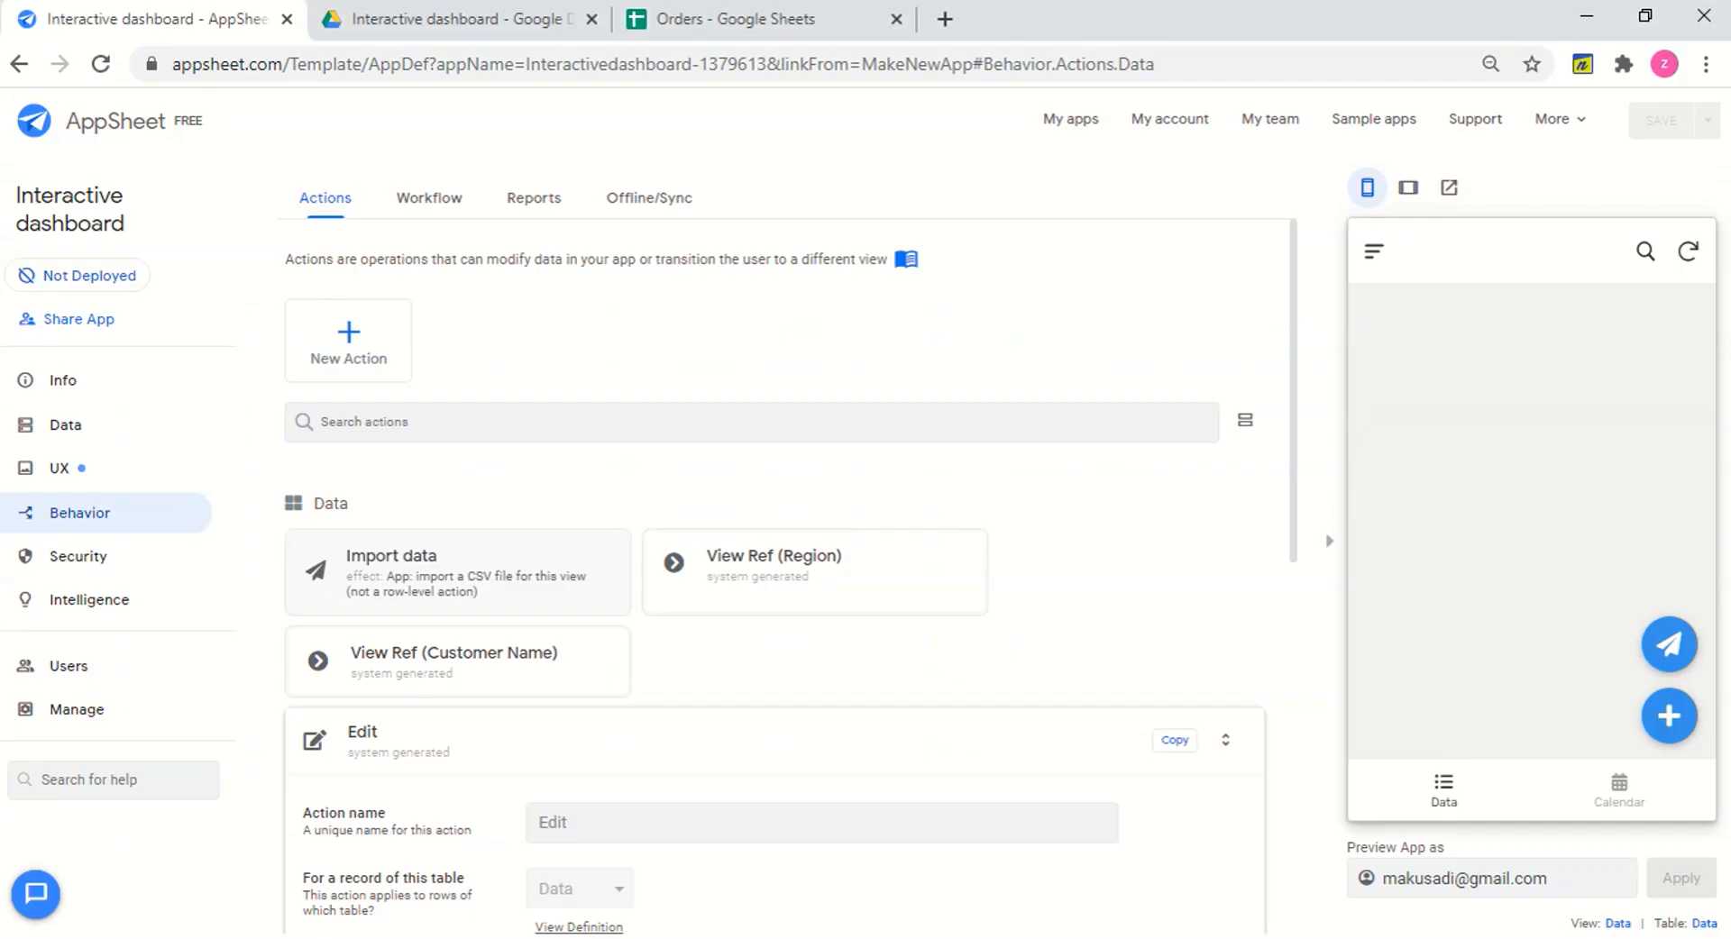
Set the type of the year column in the Data table to Number and save the app.
click(101, 438)
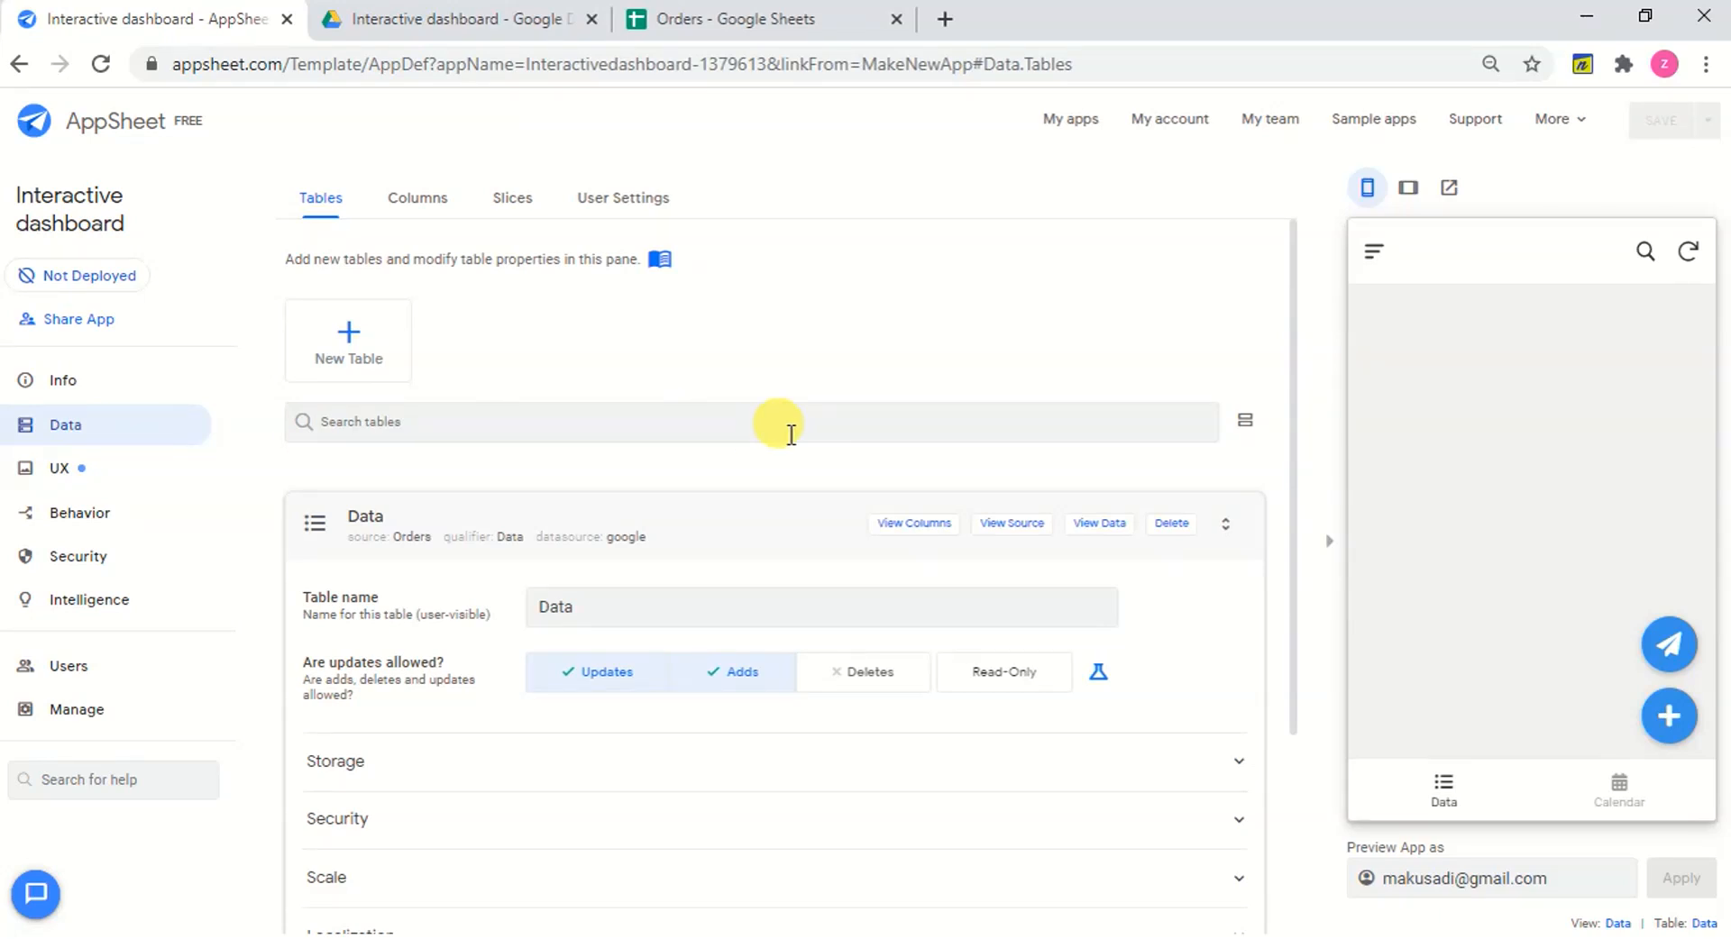
click(937, 525)
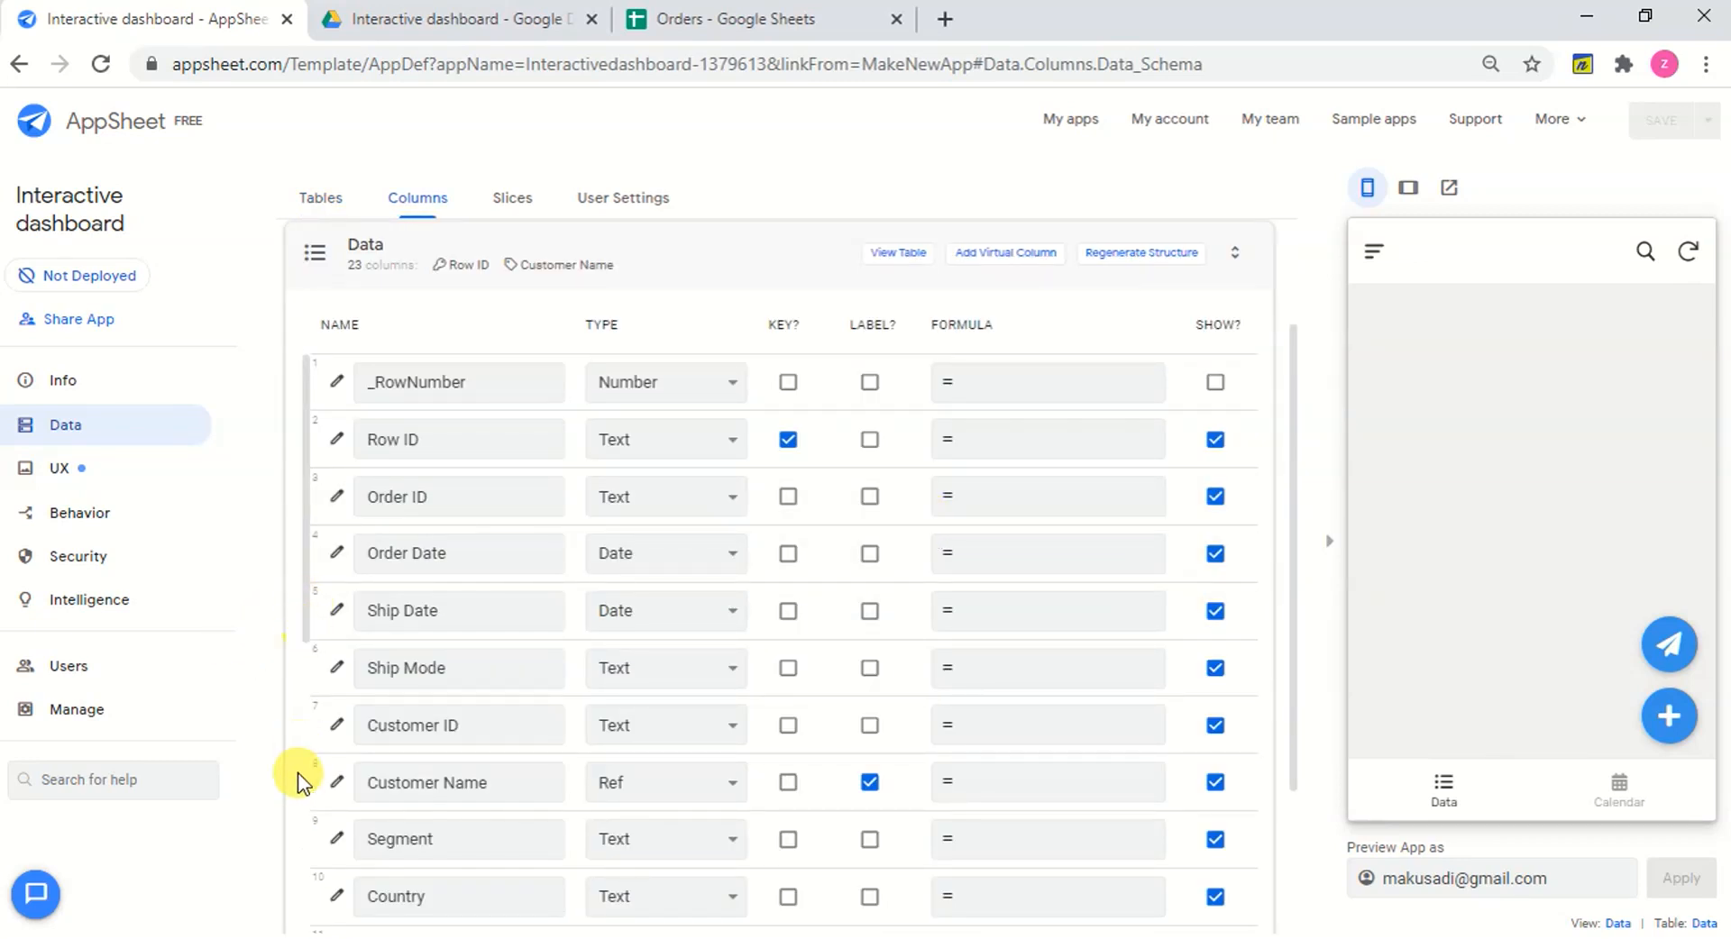
scroll(303, 802, down, 5)
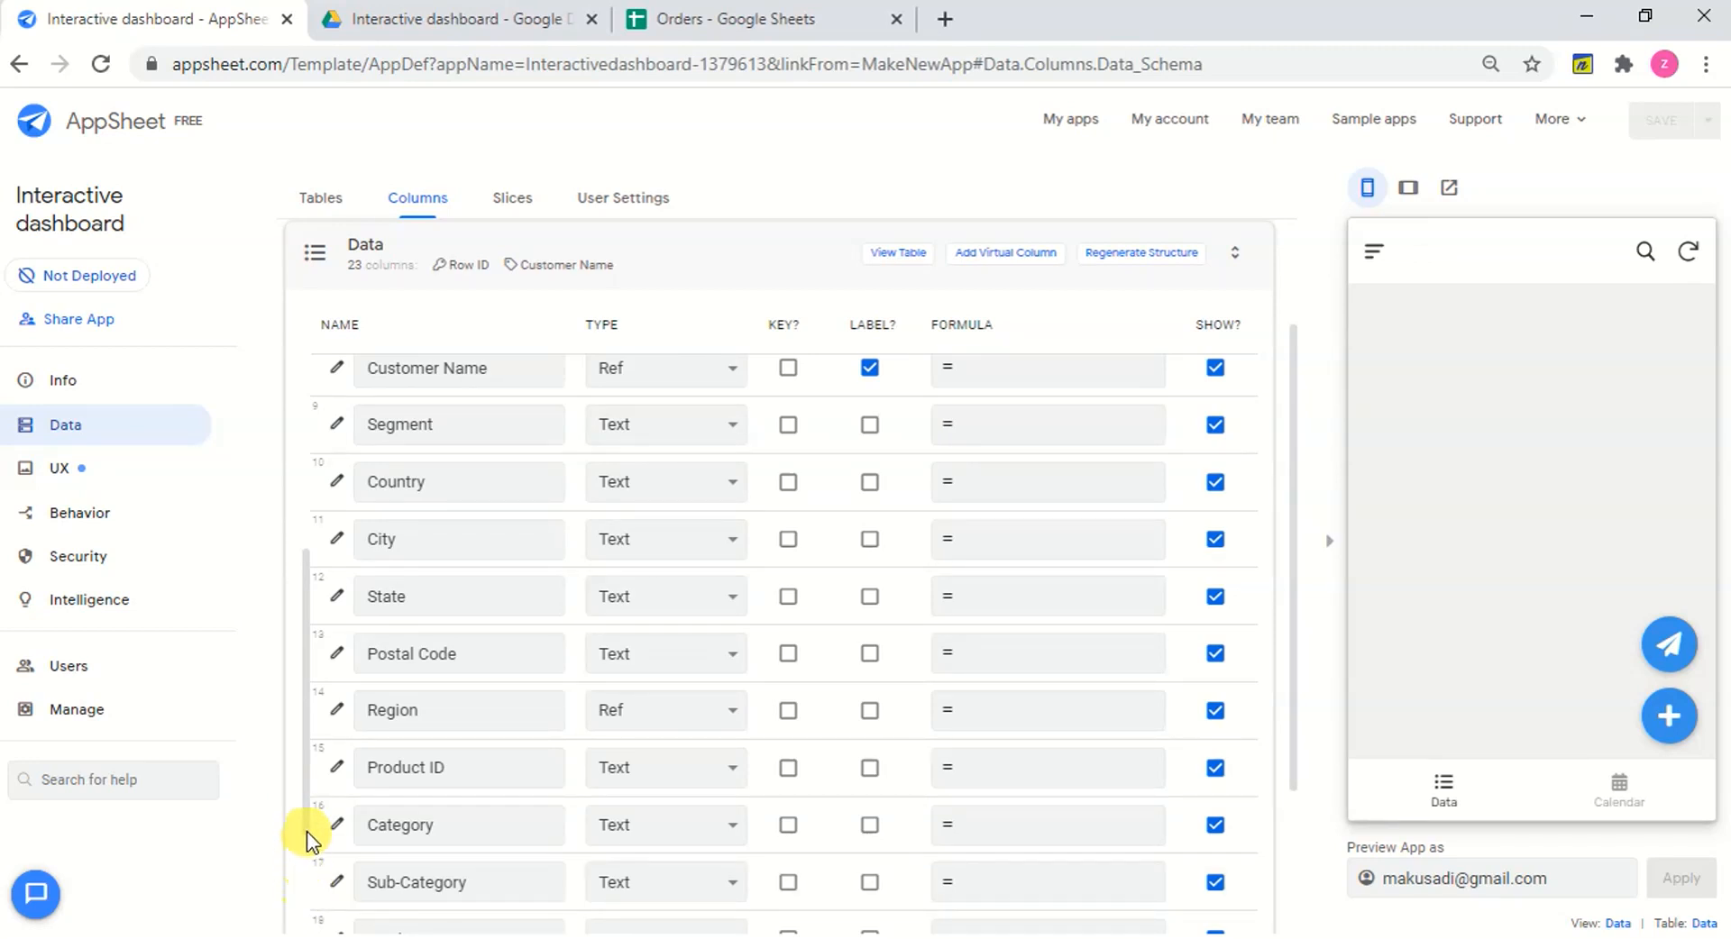
drag(306, 831, 307, 833)
scroll(309, 890, down, 2)
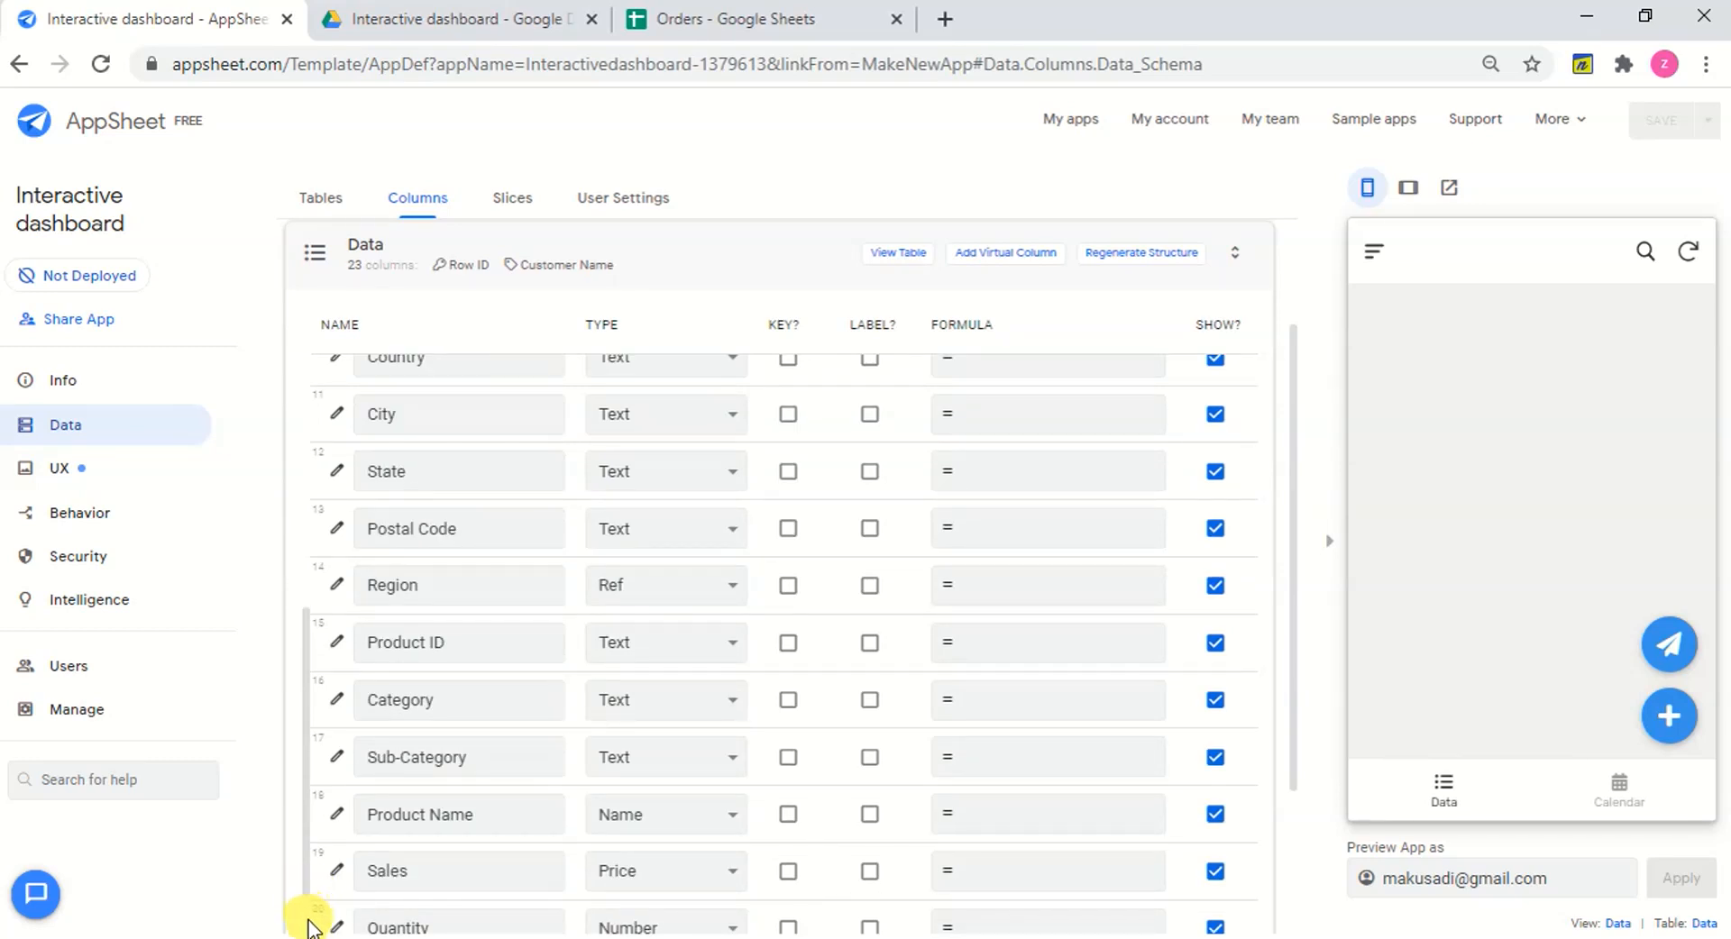
scroll(307, 915, down, 3)
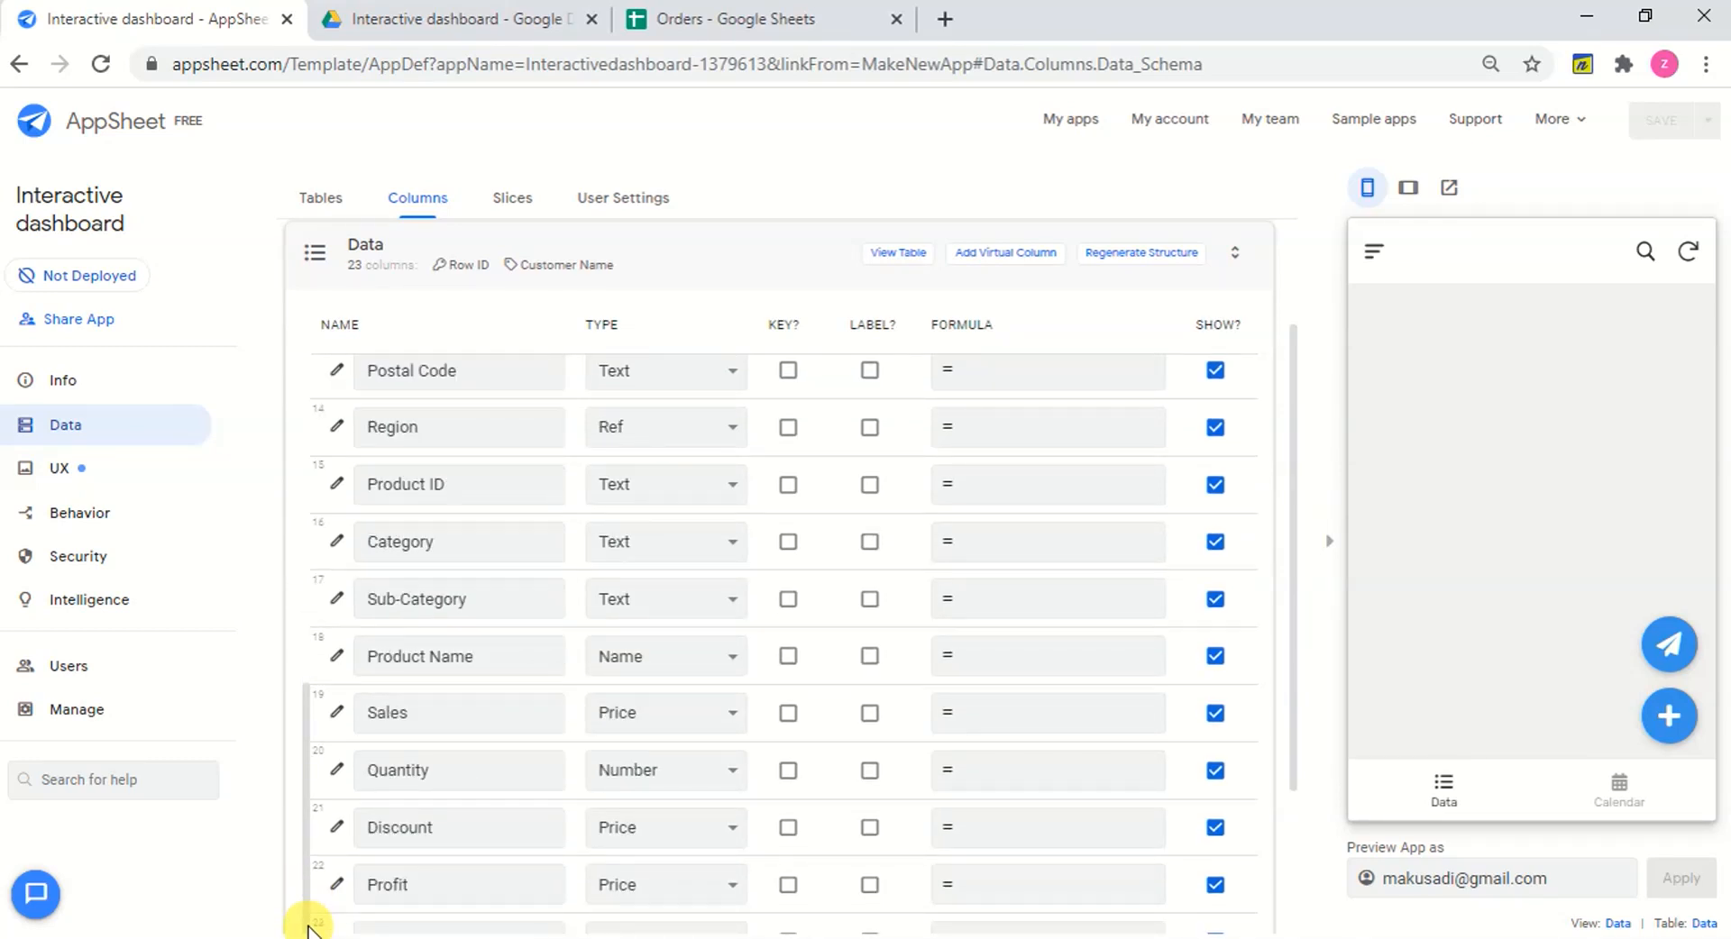
scroll(307, 929, down, 4)
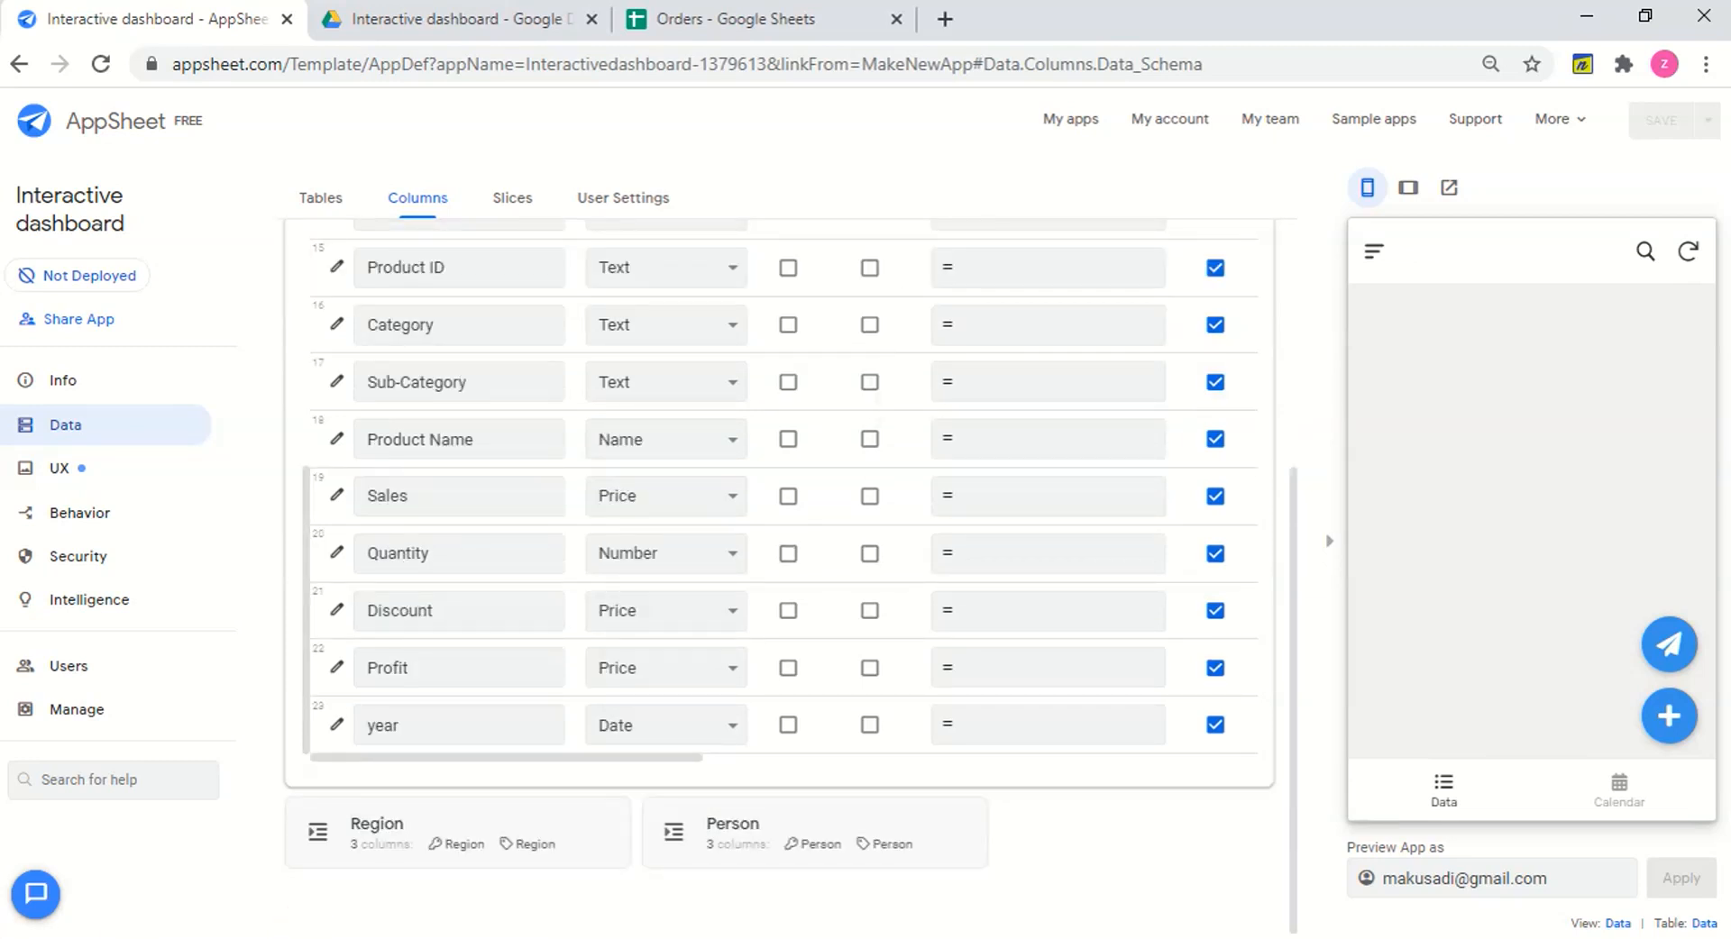
click(647, 727)
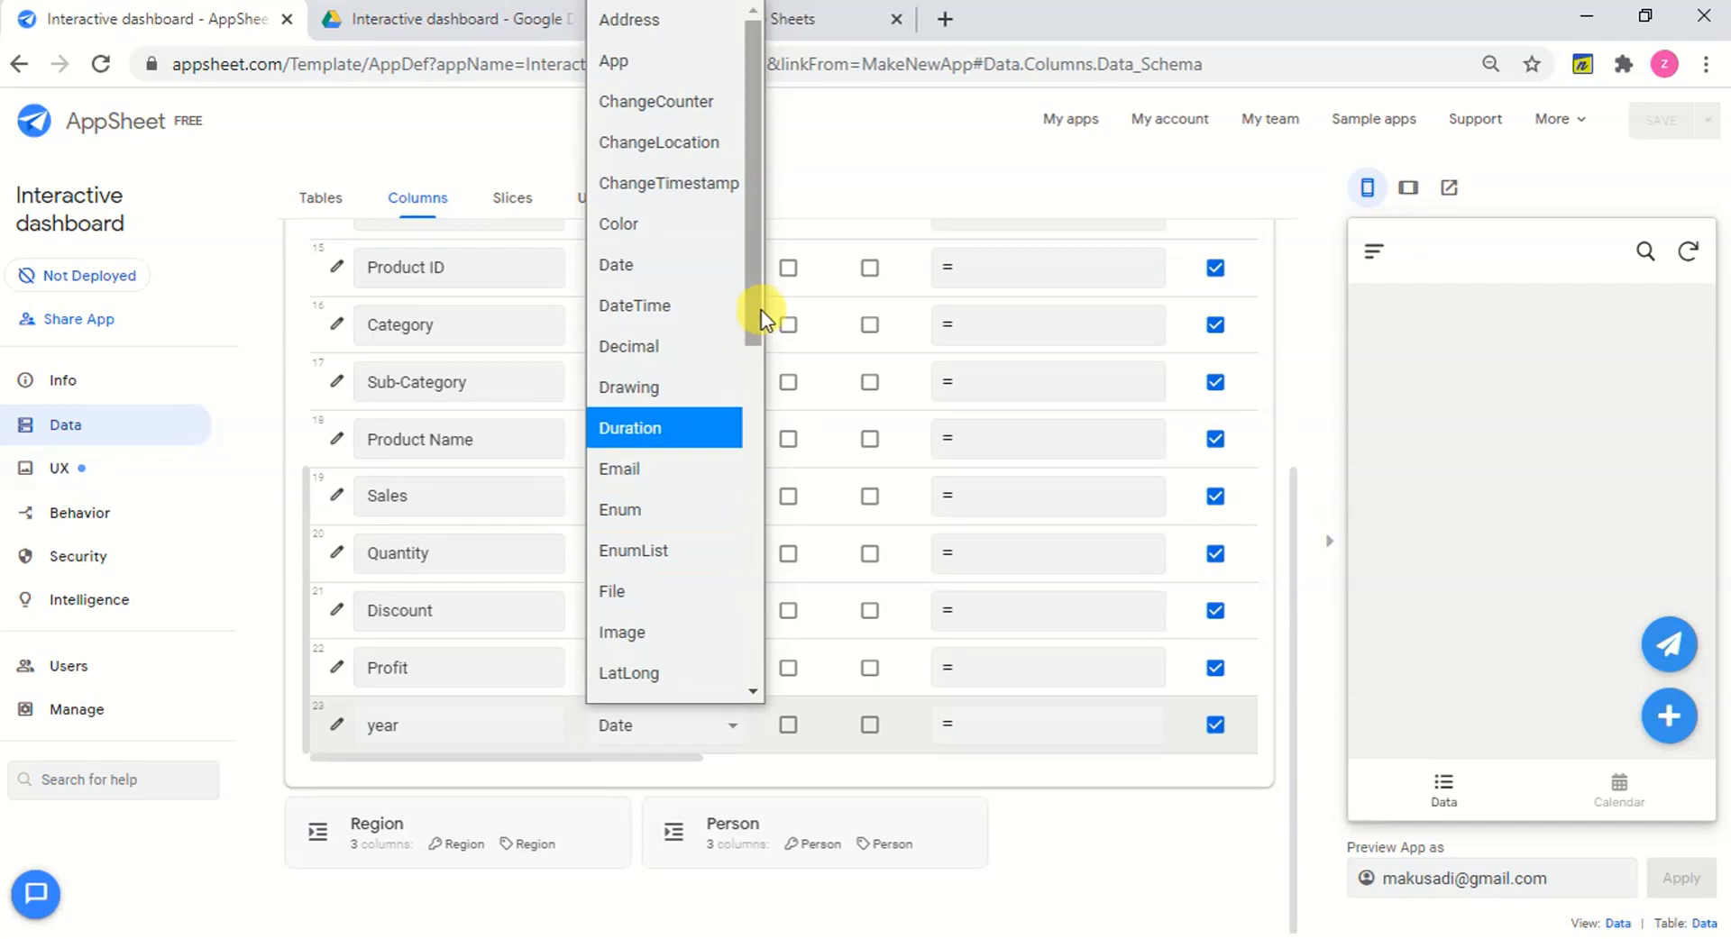
drag(761, 310, 754, 427)
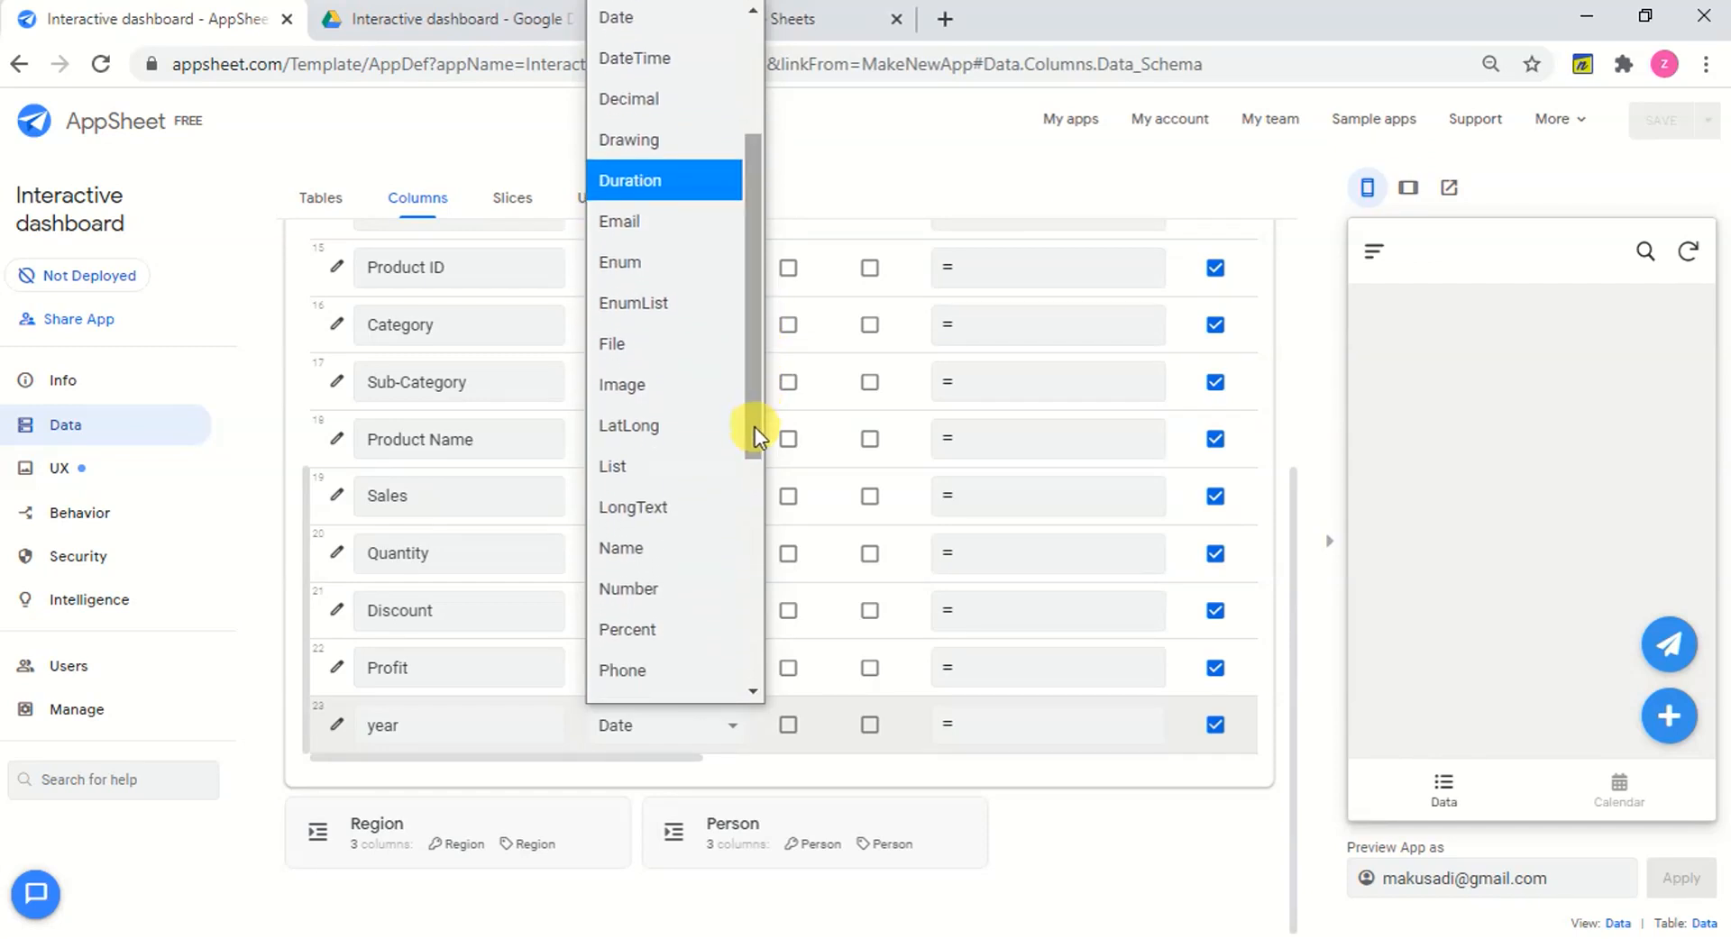
click(663, 591)
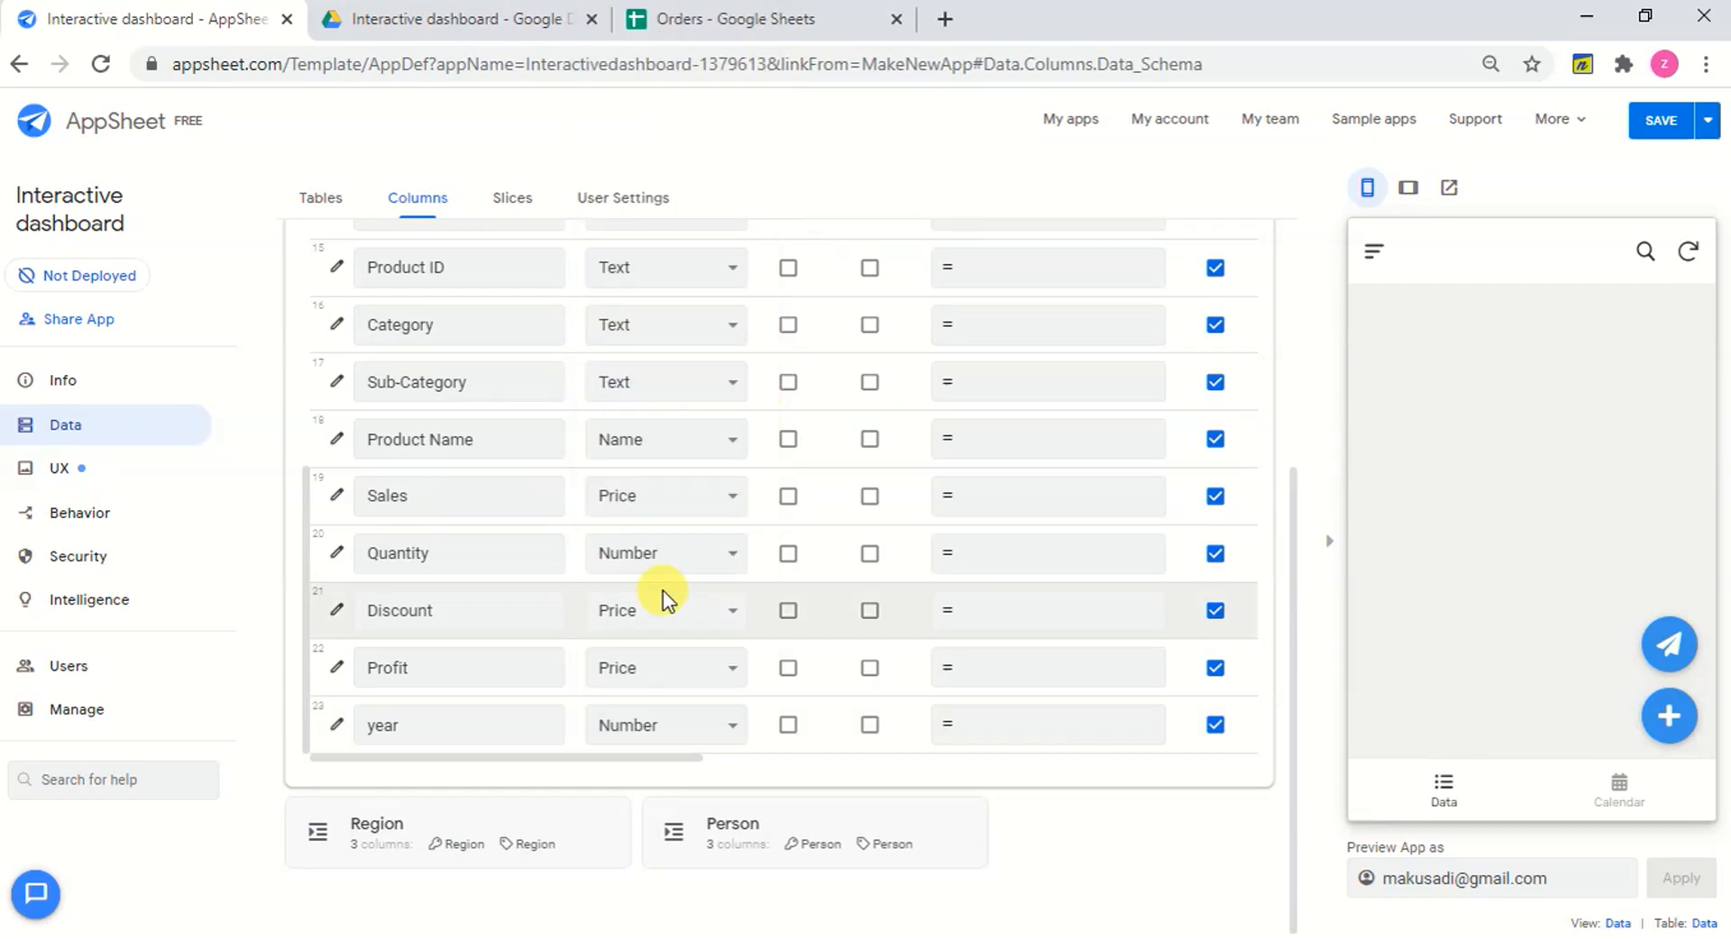
click(1673, 124)
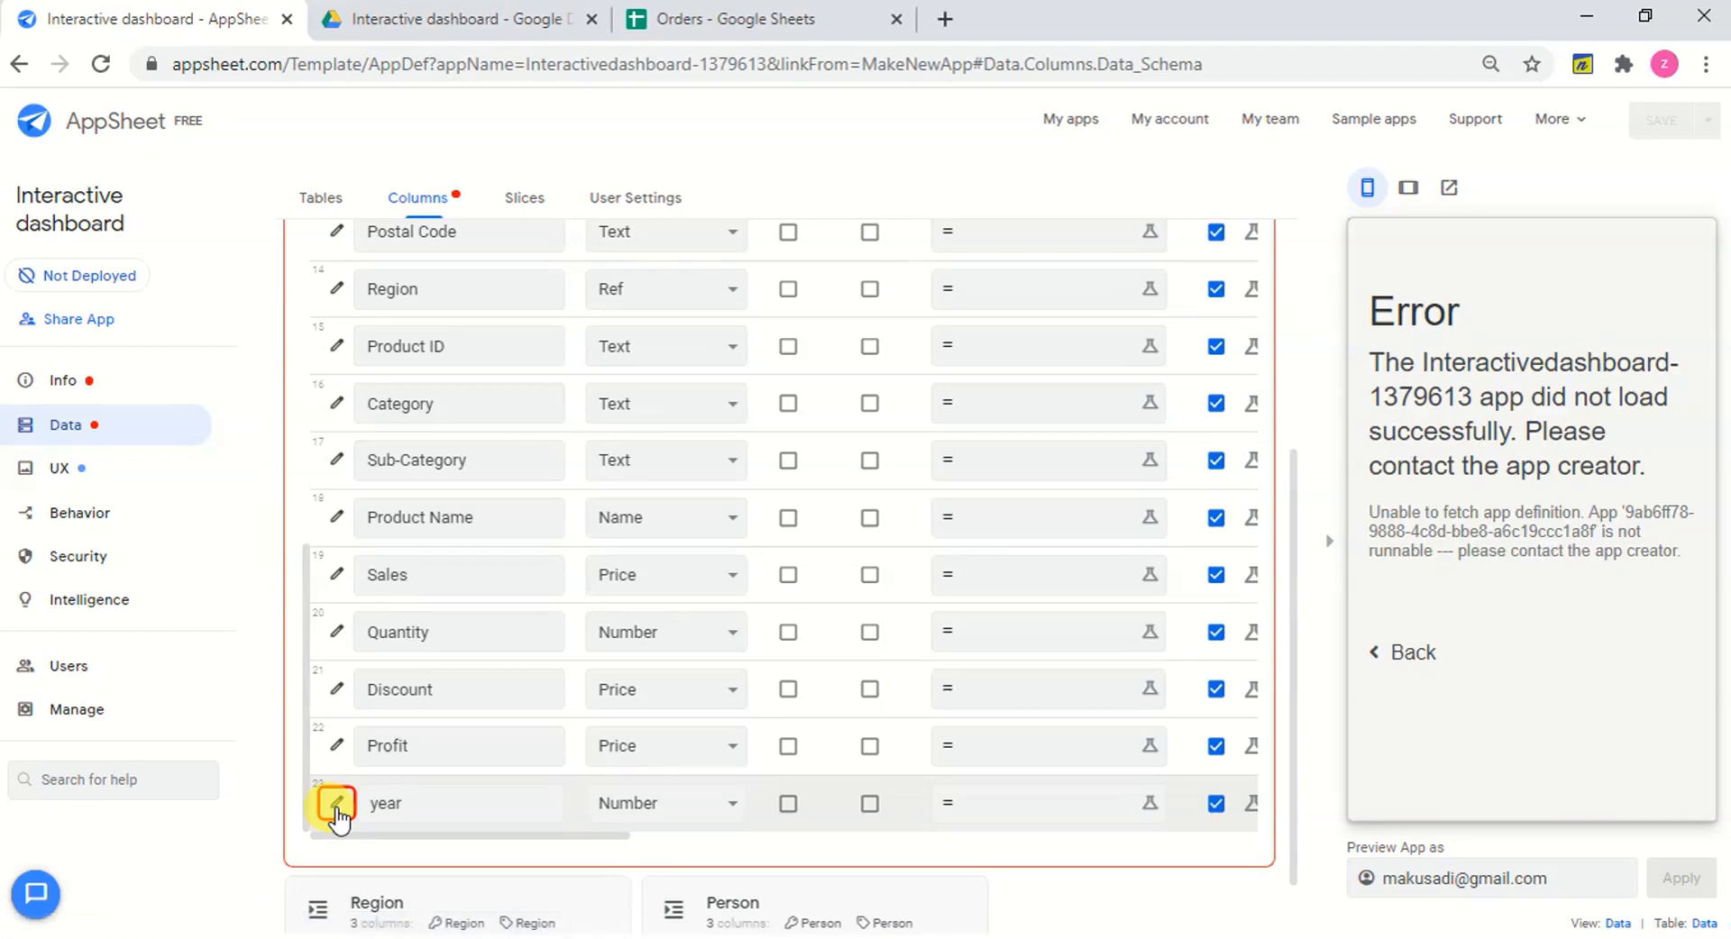
Clear the TODAY() initial value formula of the year column and save the app.
click(336, 803)
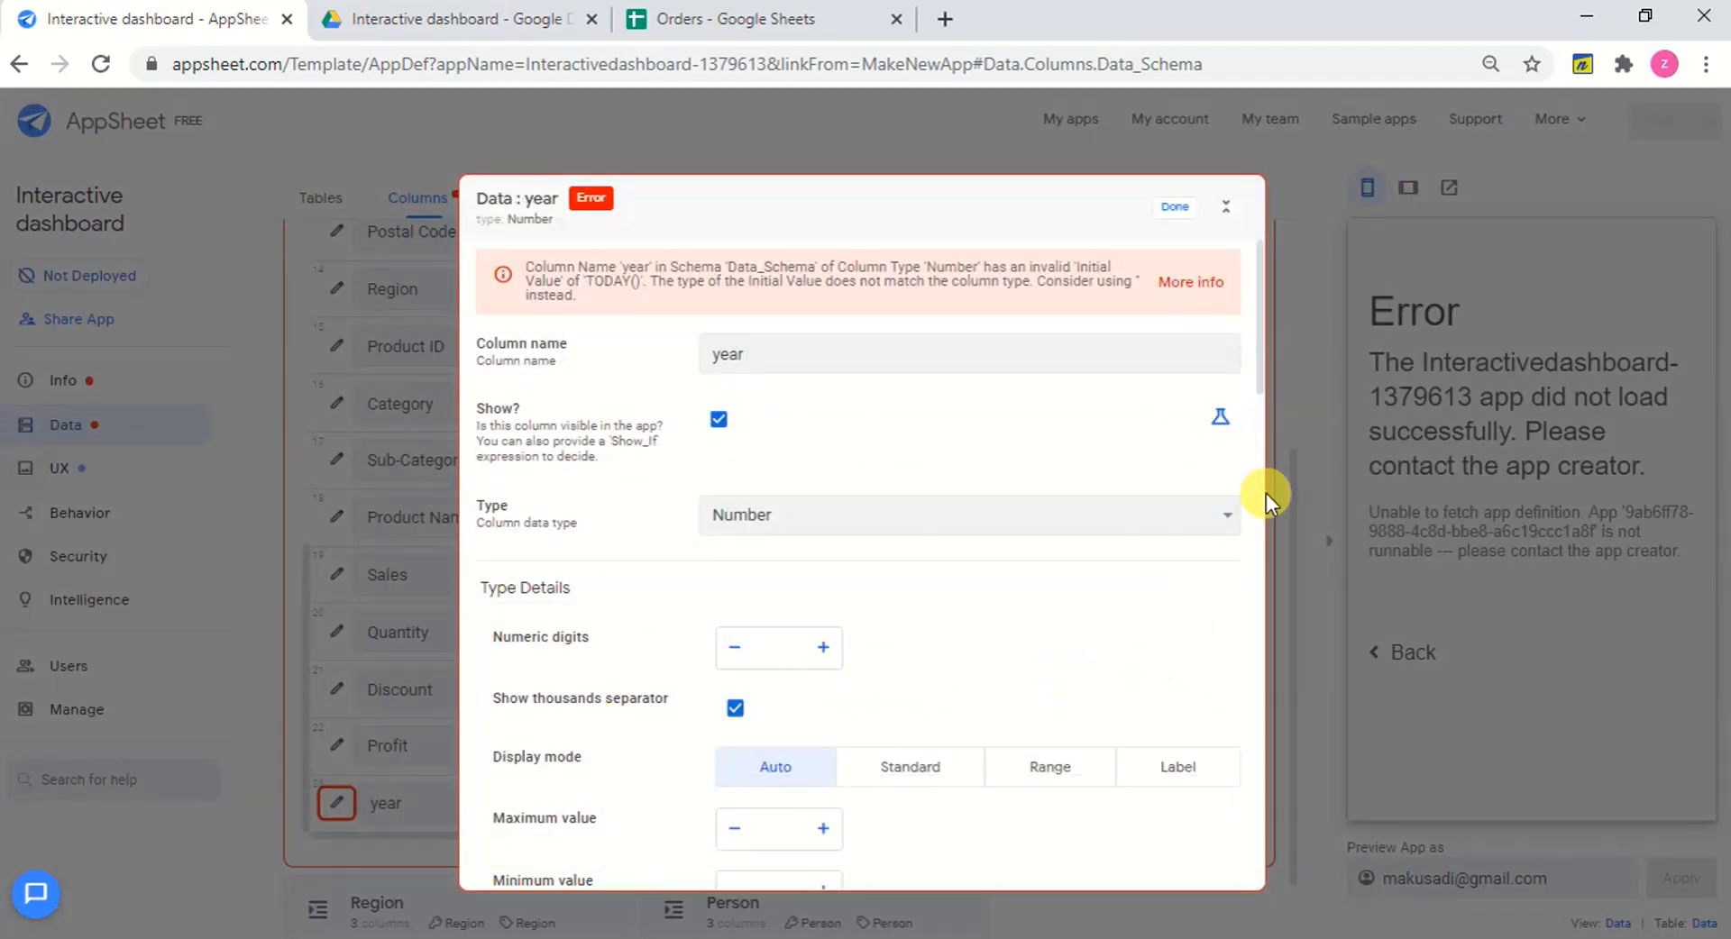
drag(1259, 382, 1266, 618)
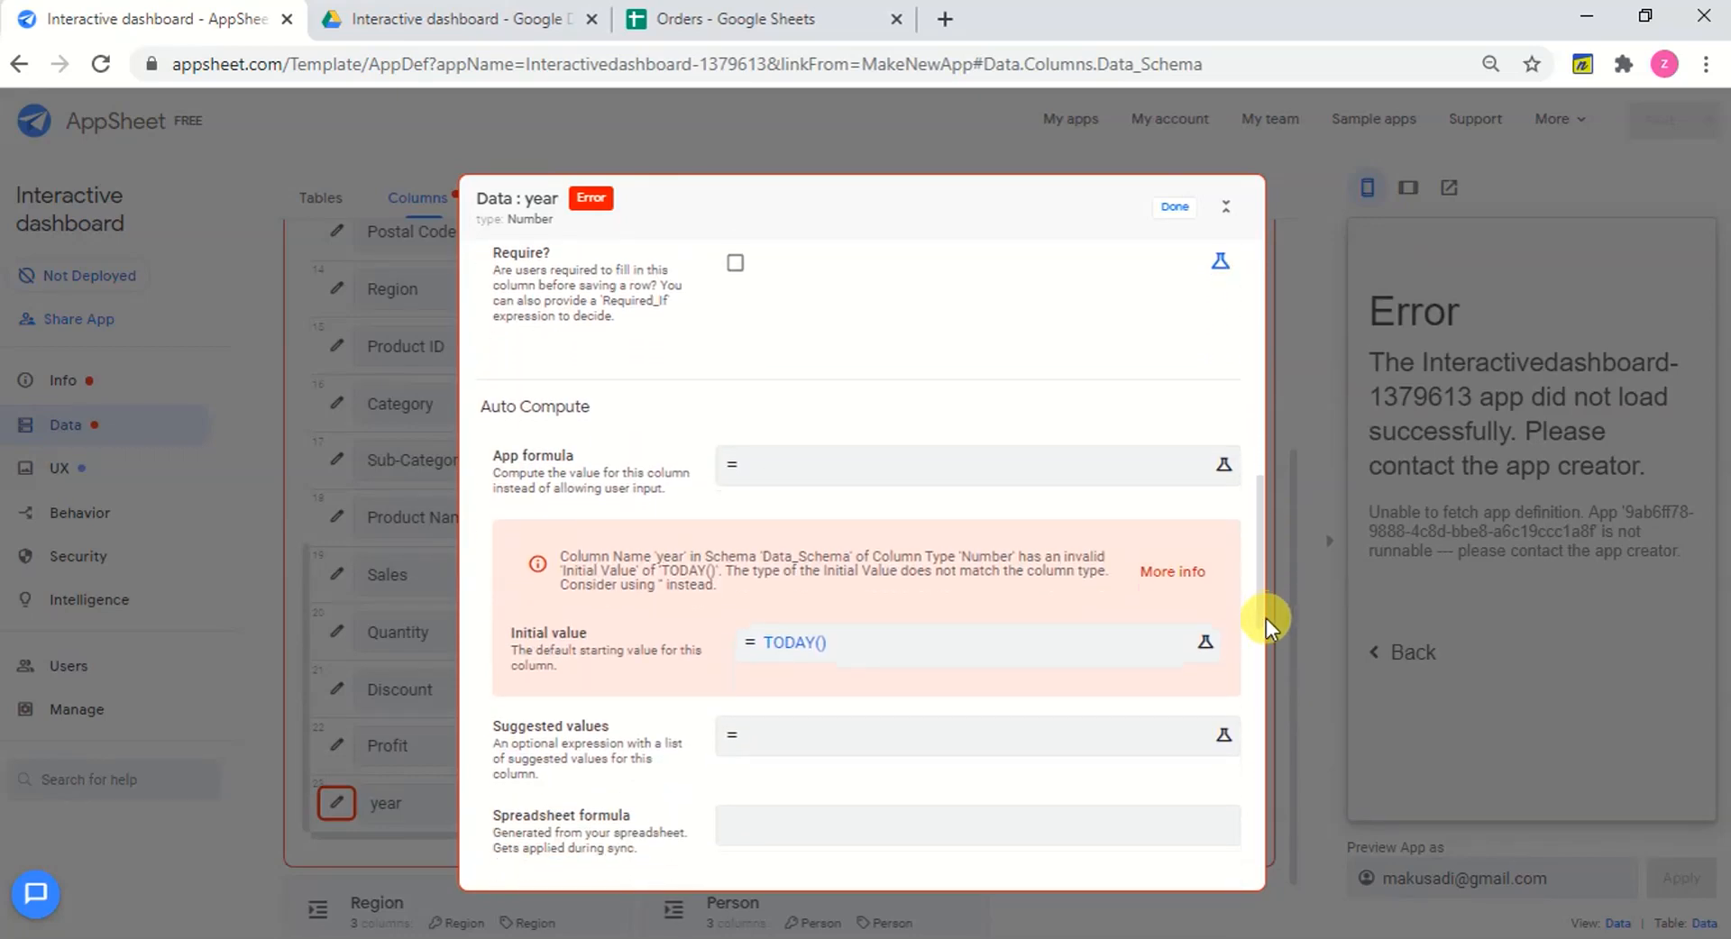
click(962, 640)
drag(618, 337, 381, 322)
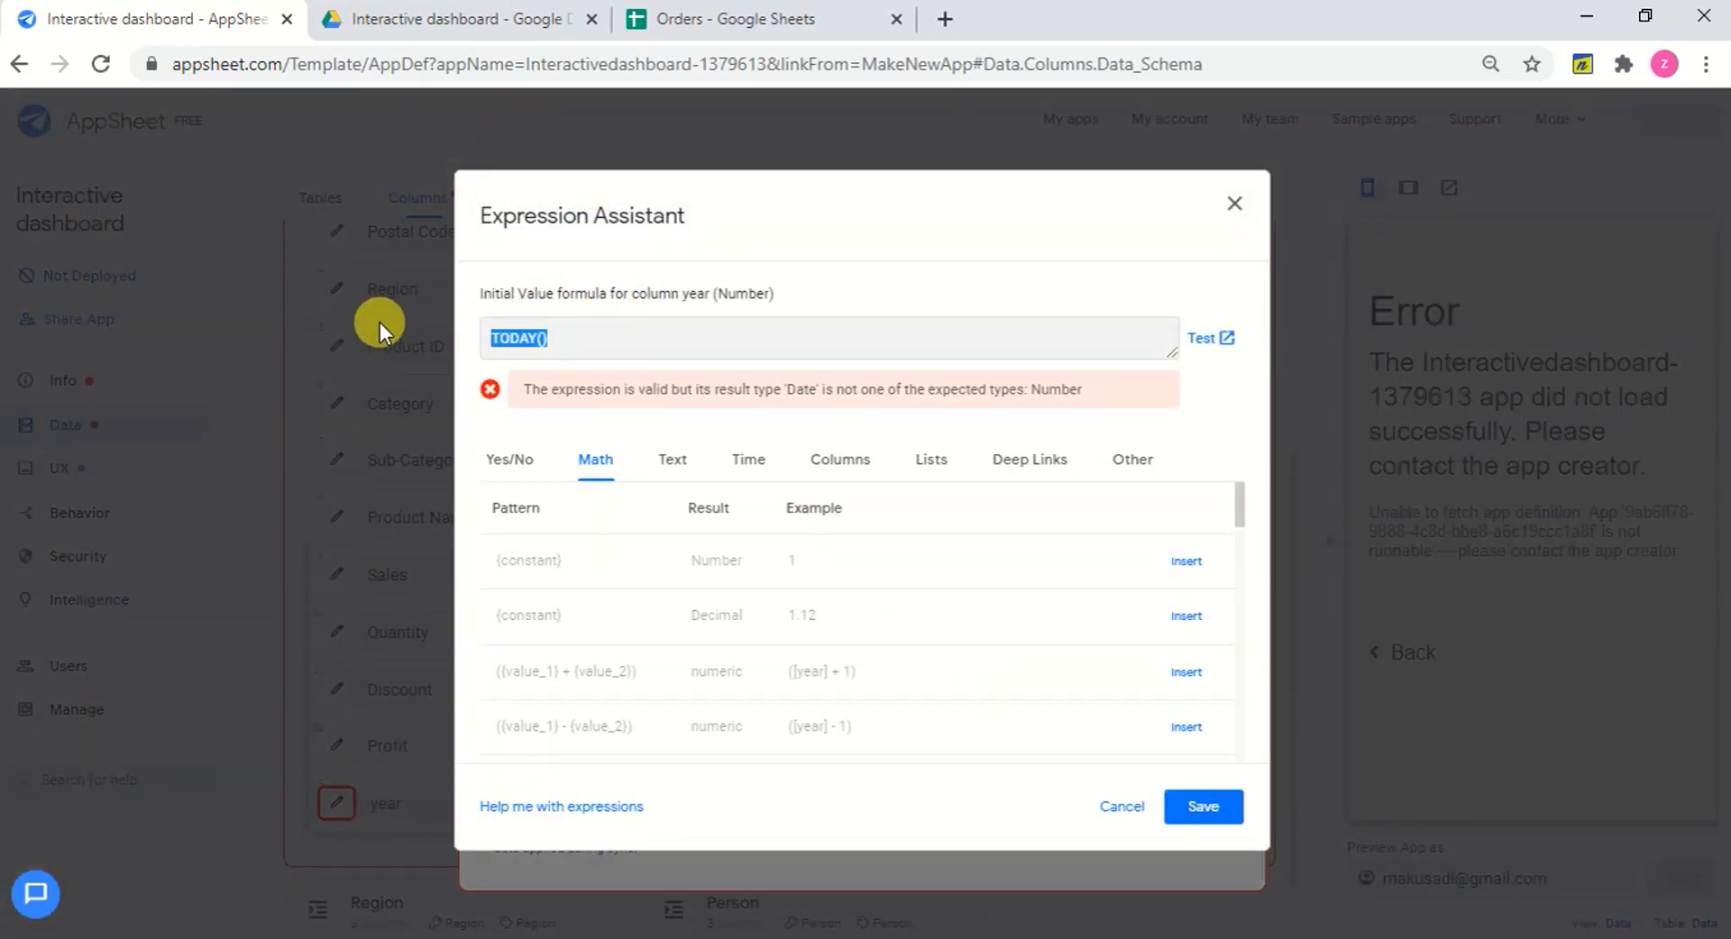
key(BackSpace)
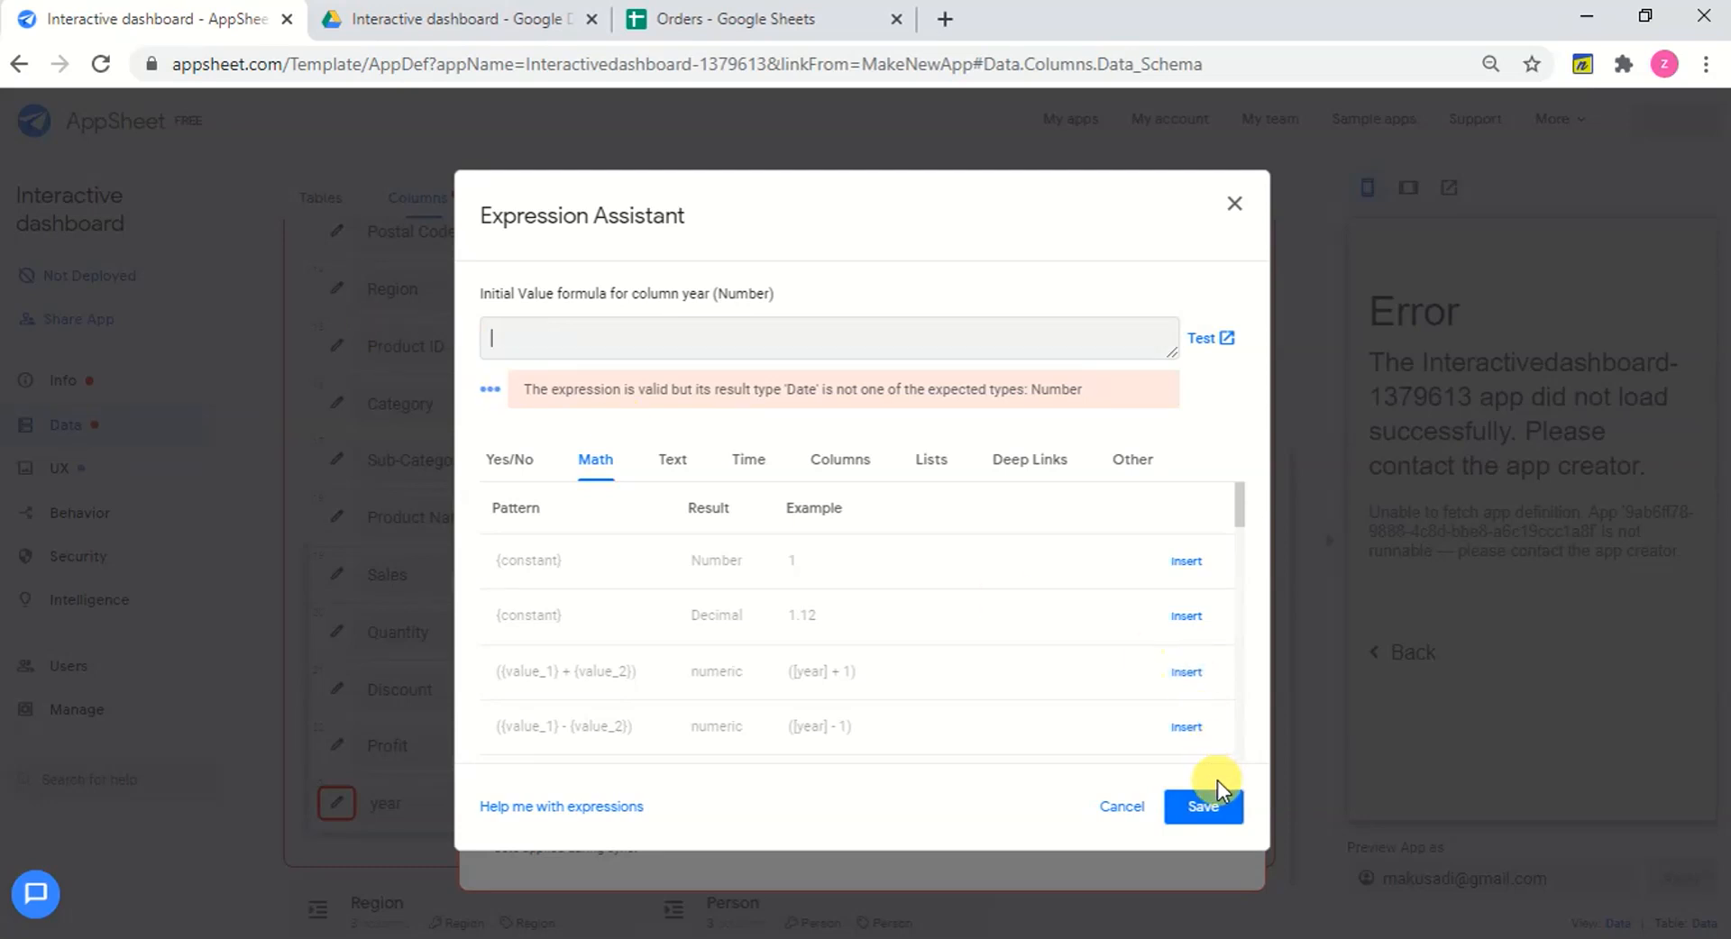
click(1210, 807)
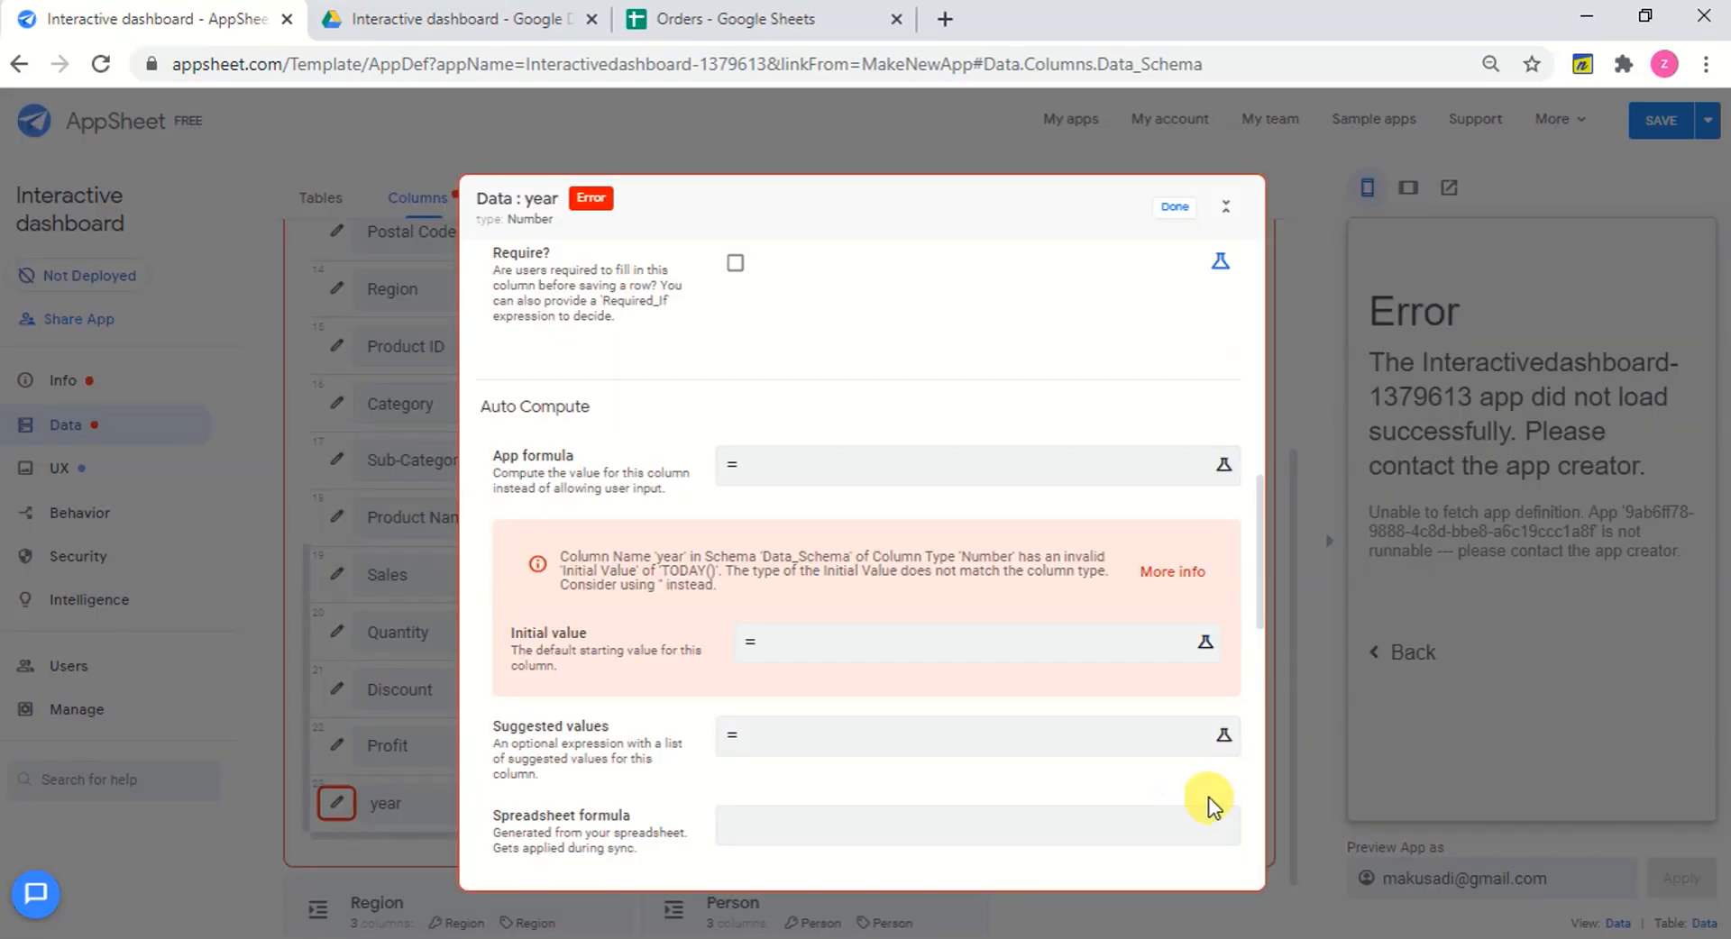
click(1173, 209)
click(1672, 122)
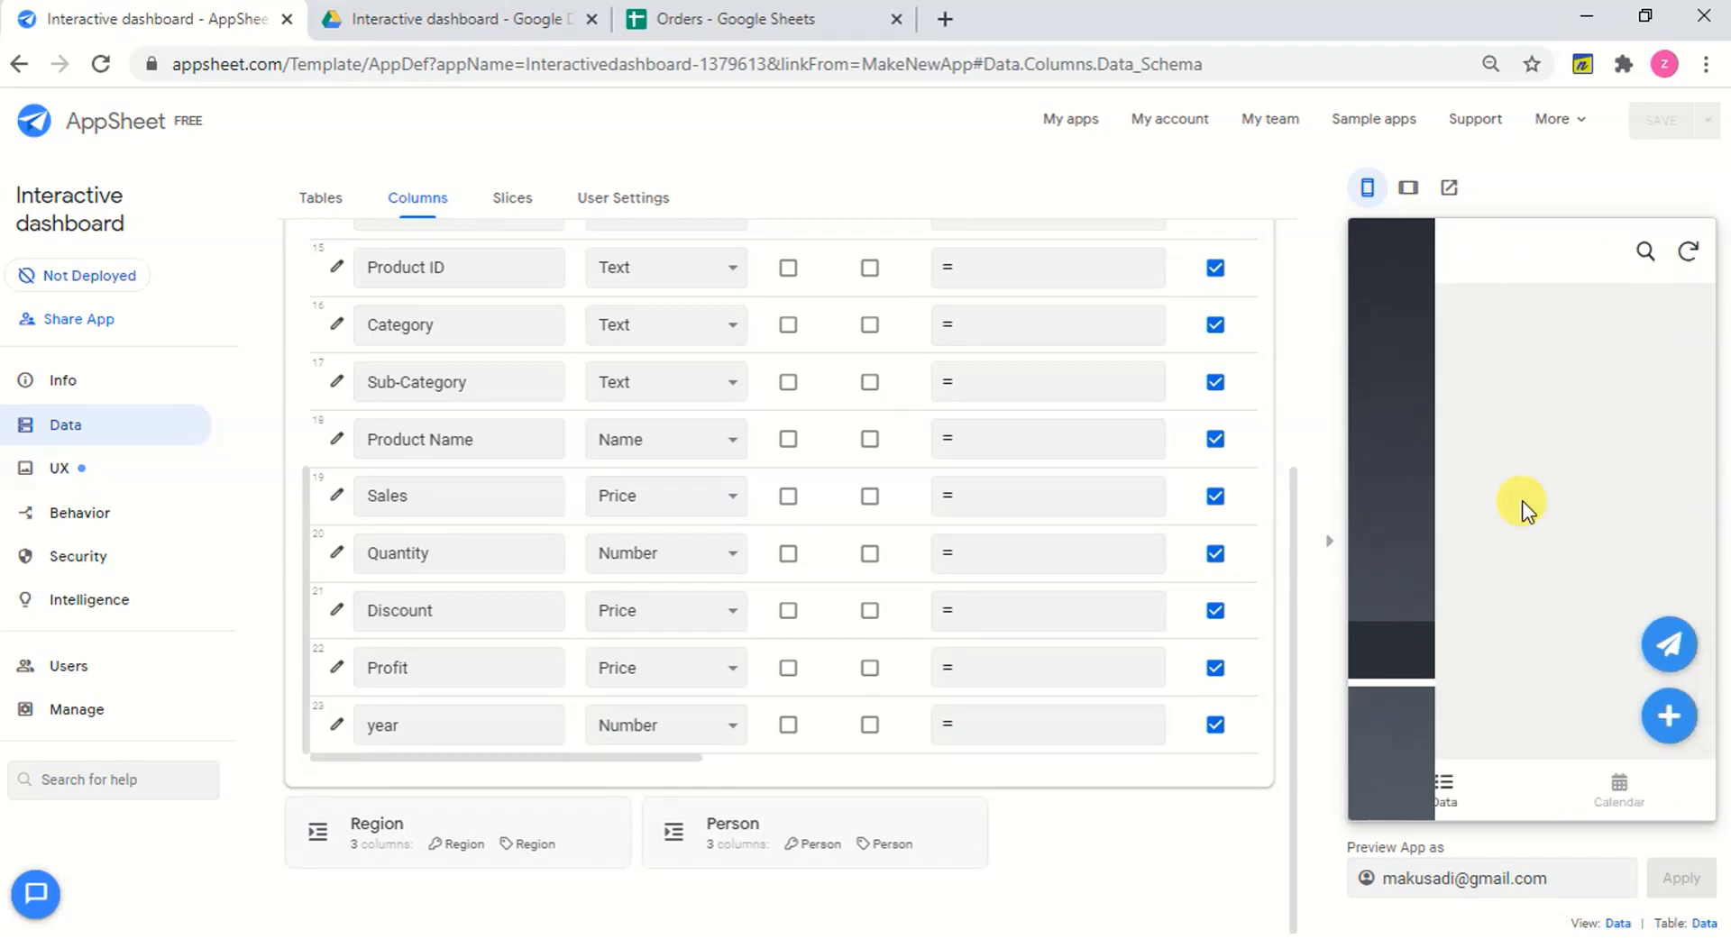
Import the Book1 CSV file from the DD folder into the Data table and look through the imported records.
click(1668, 644)
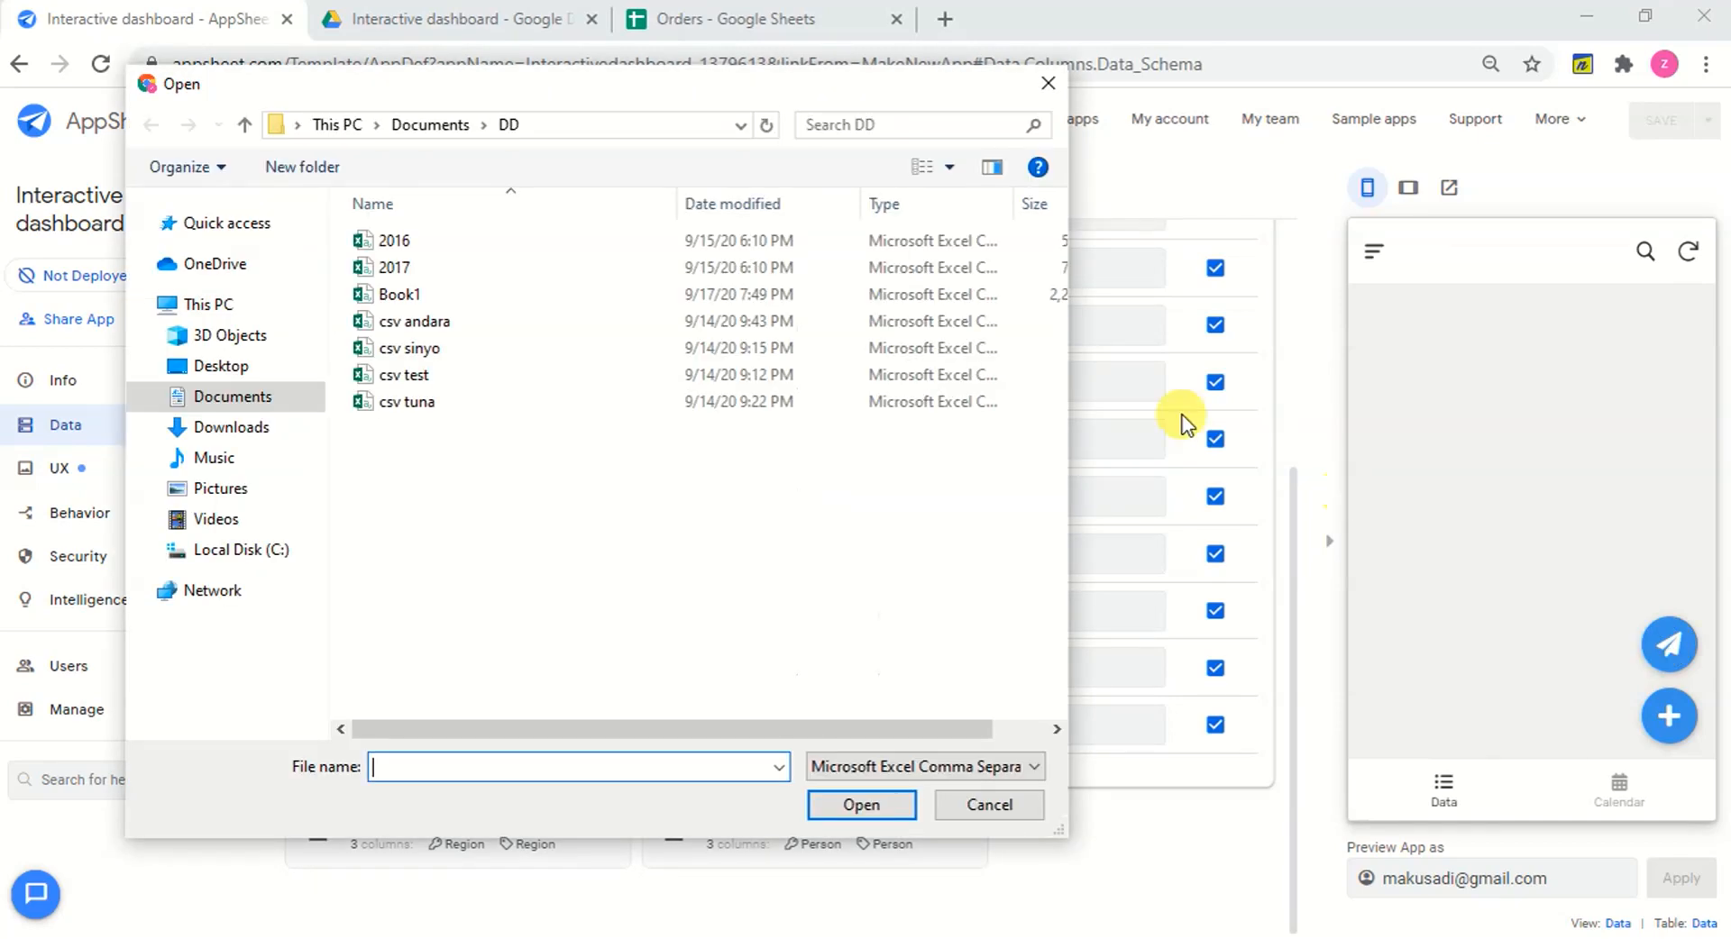
double_click(416, 294)
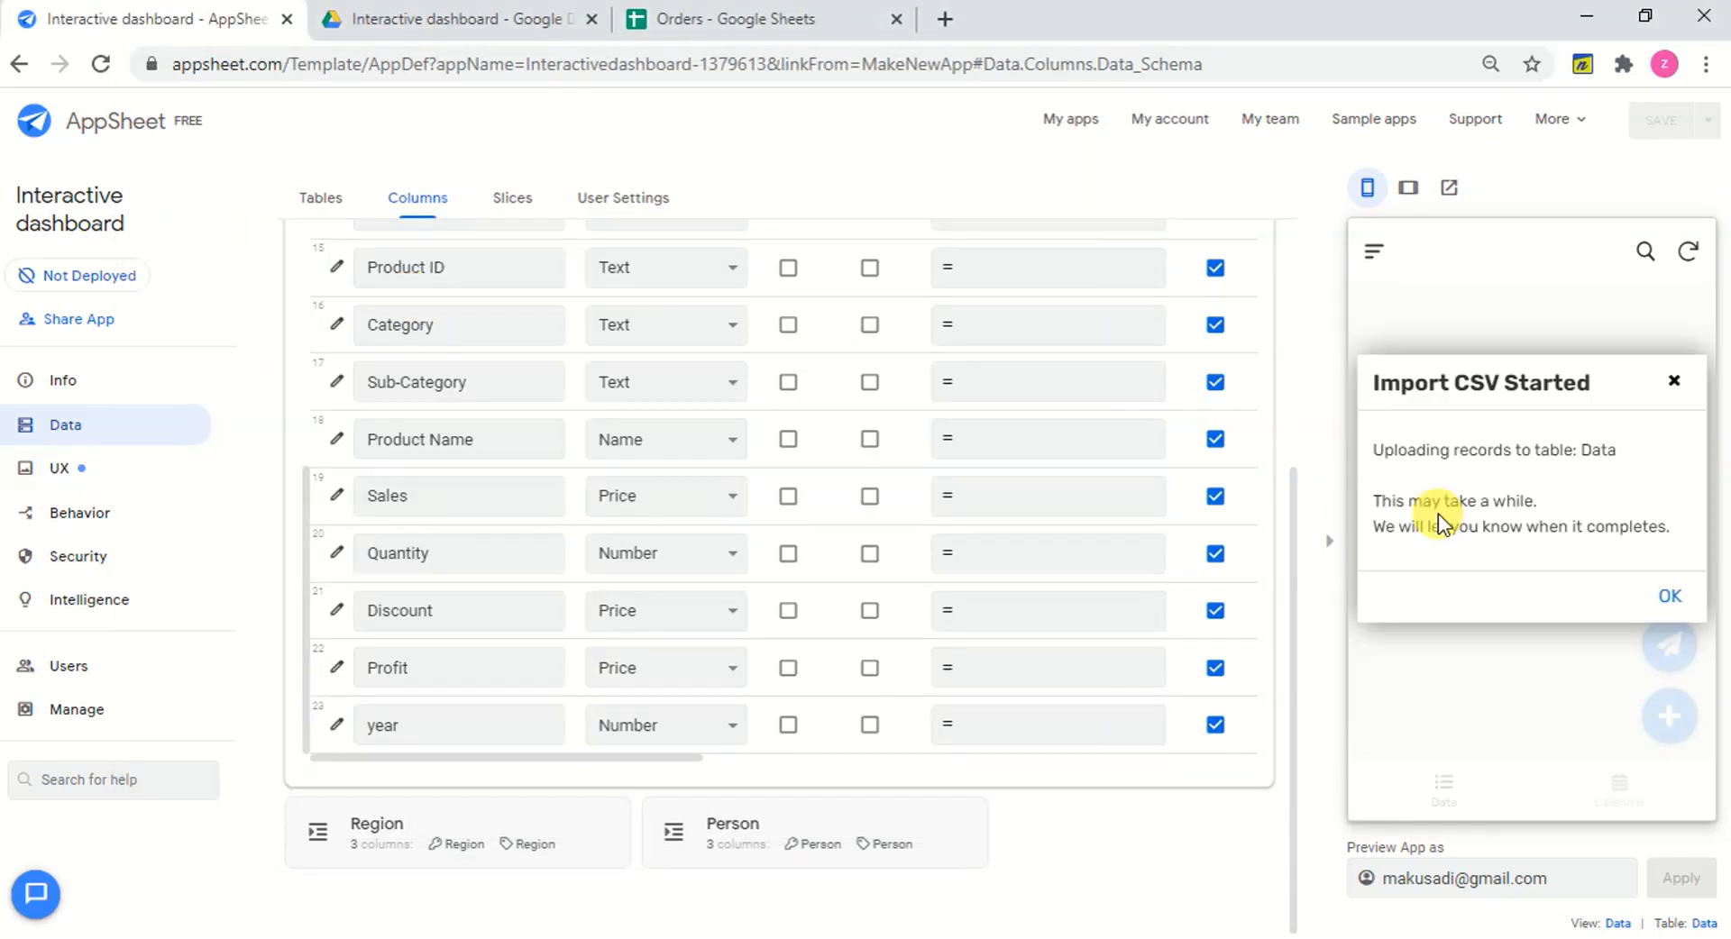
click(1666, 588)
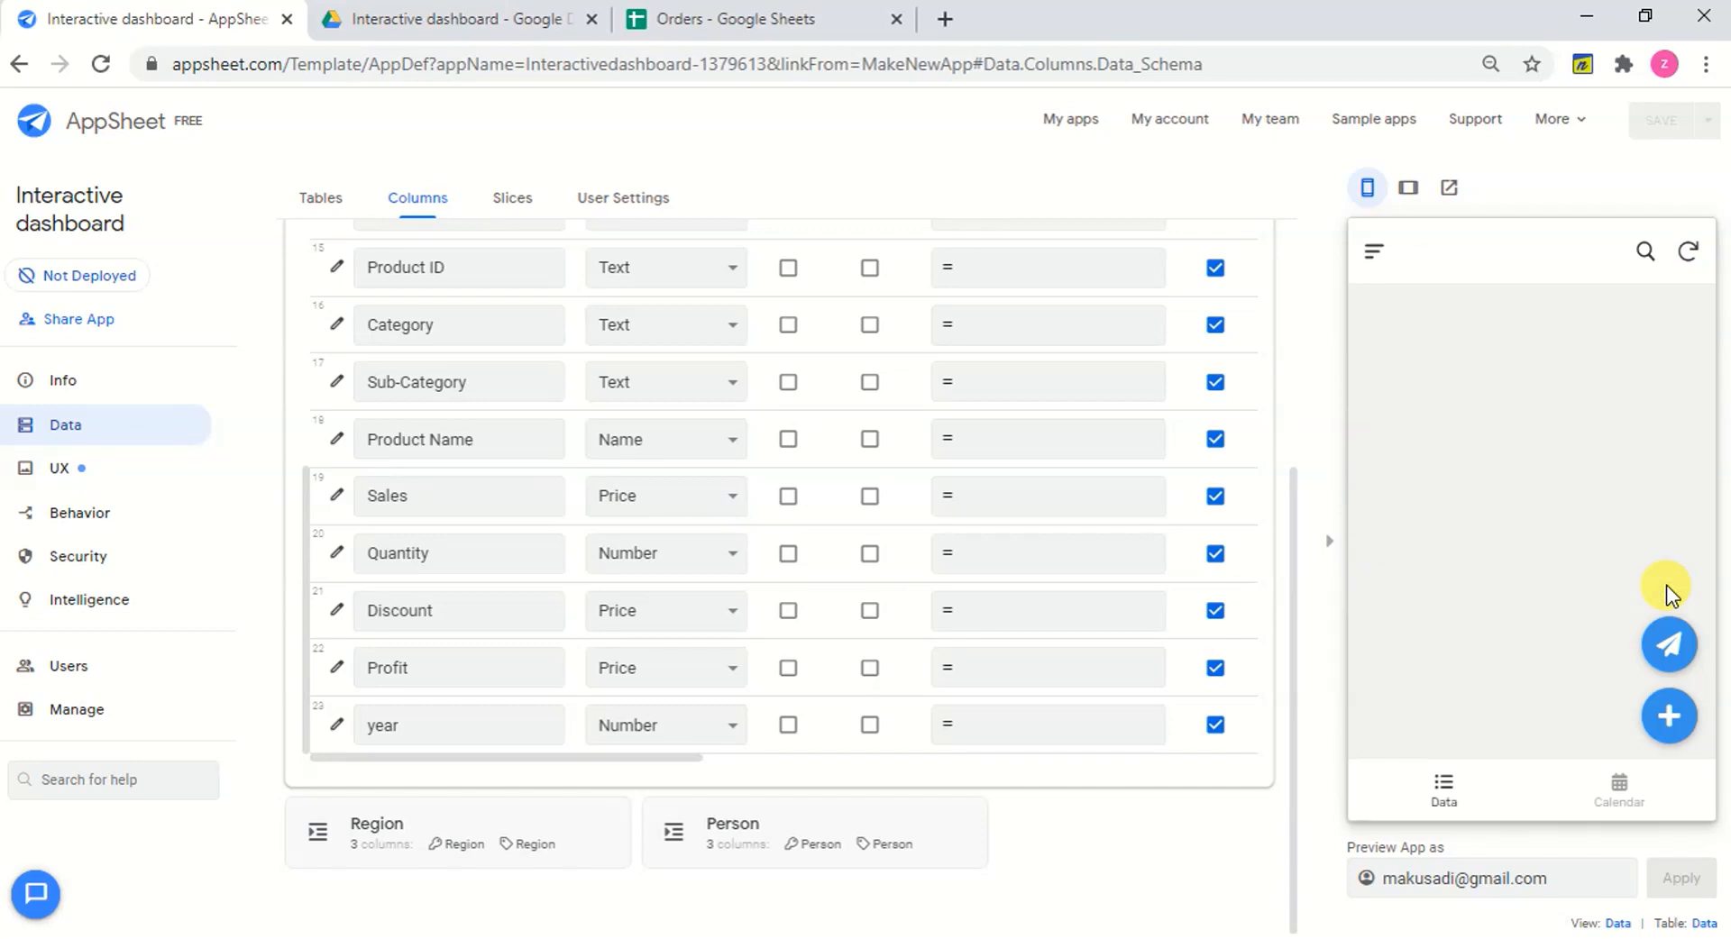
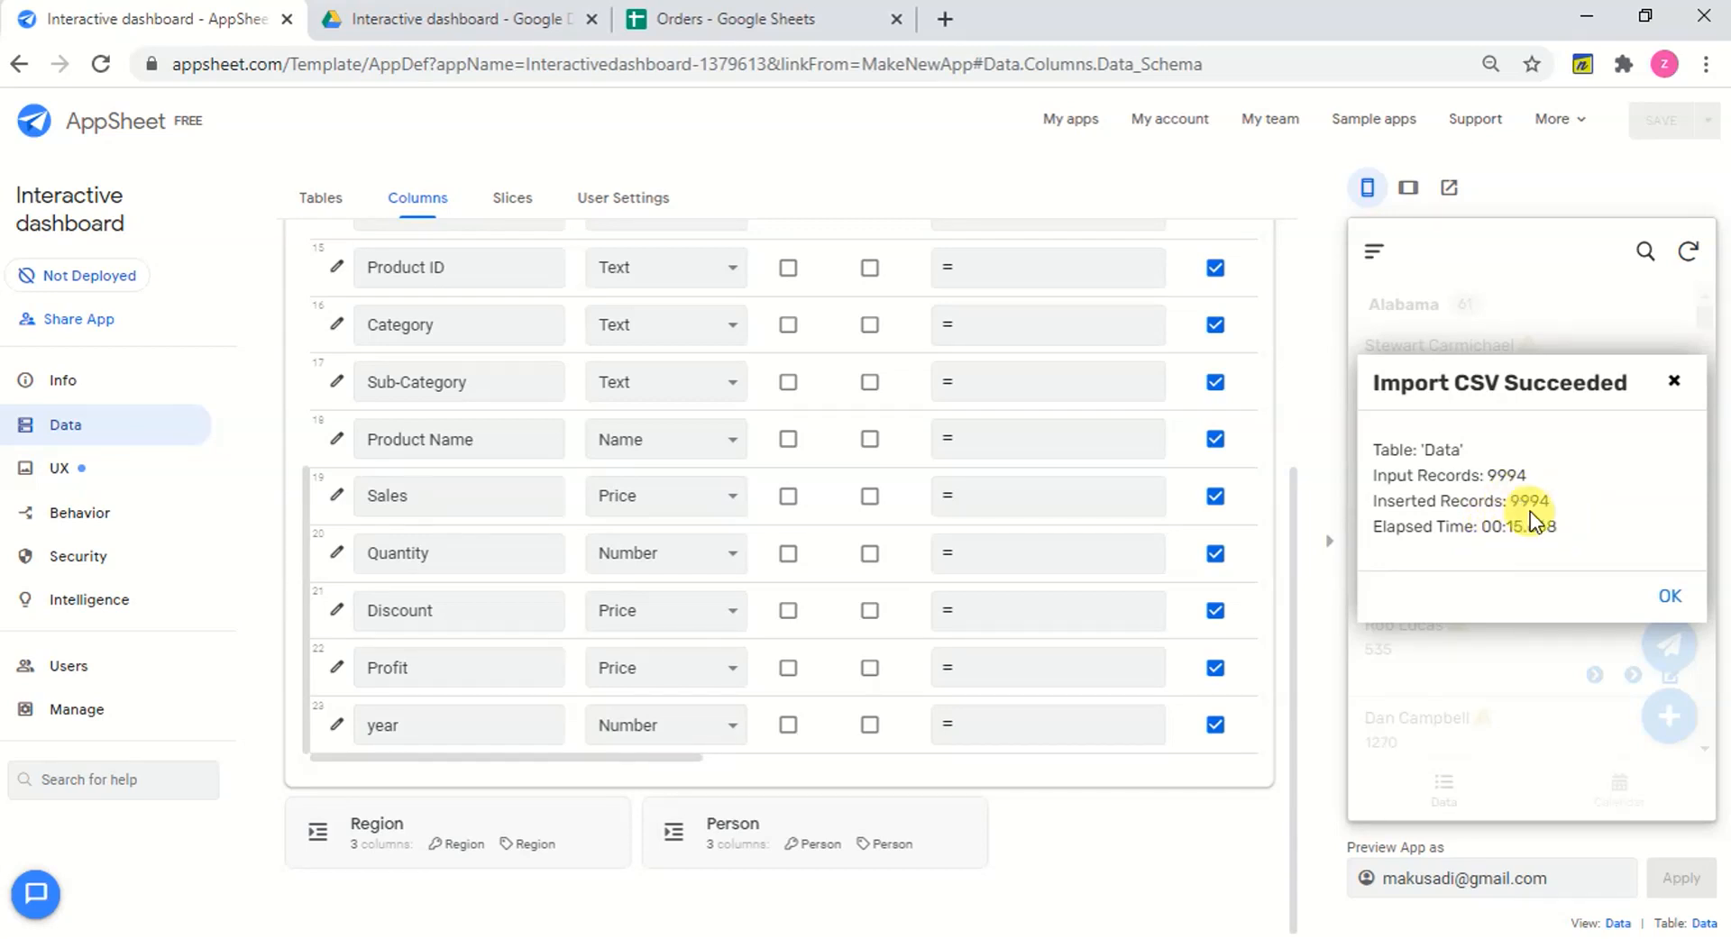
click(1668, 597)
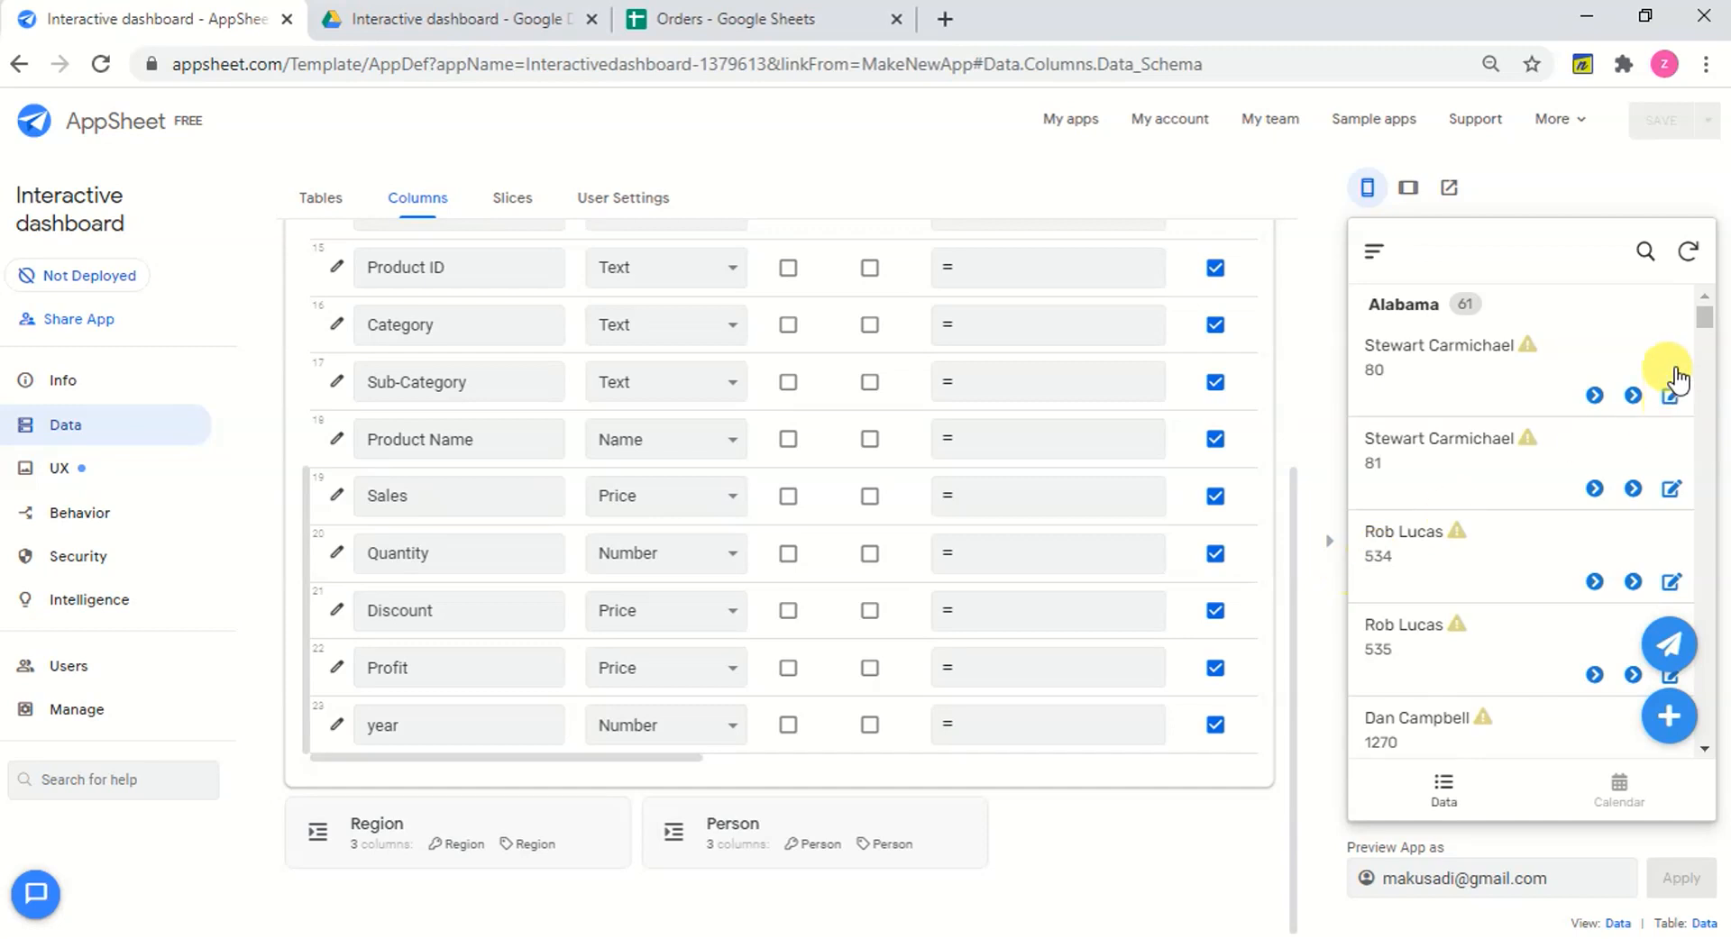
scroll(1713, 361, down, 5)
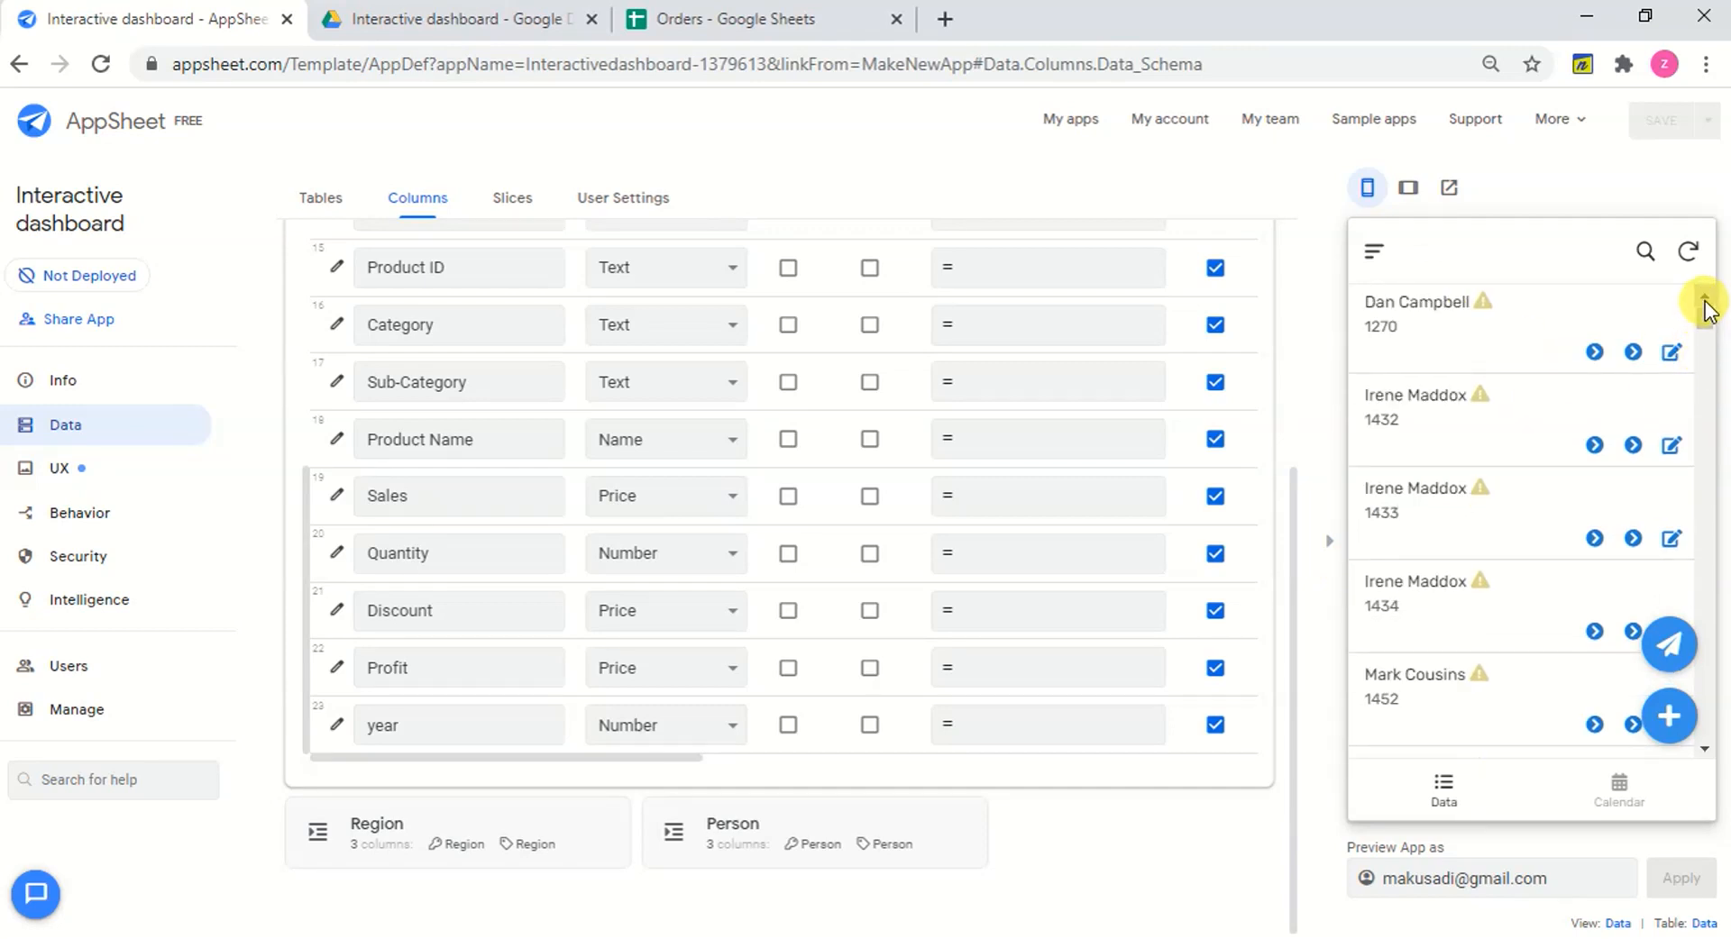
drag(1705, 313, 1709, 301)
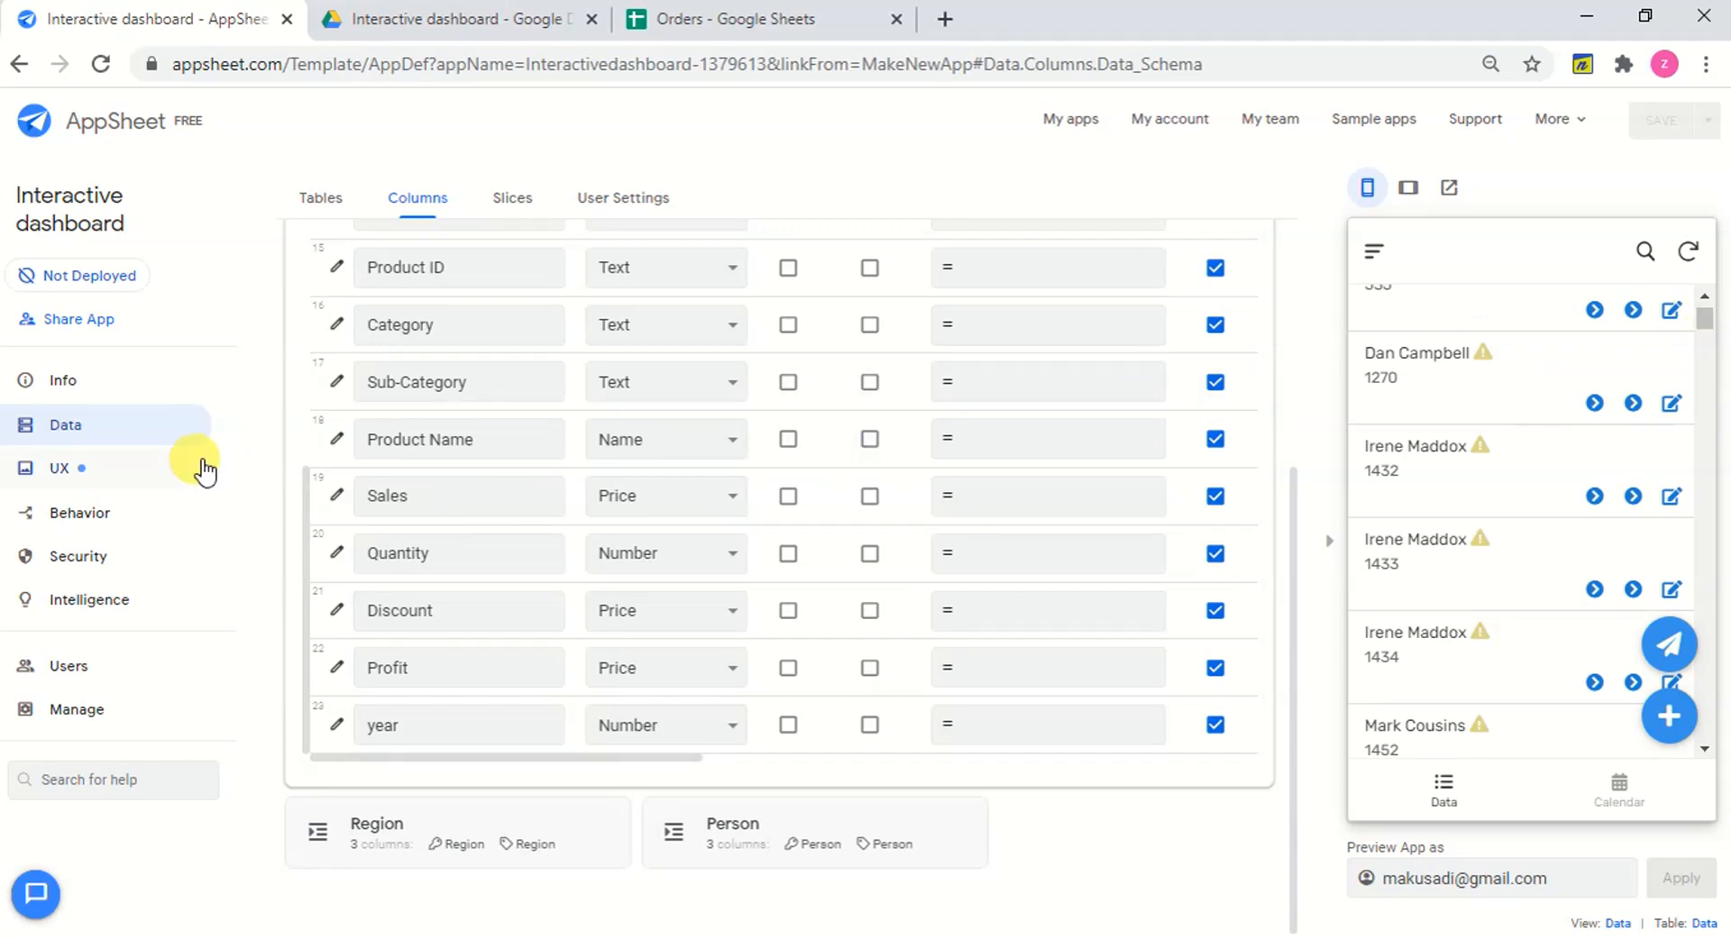
Delete the Calendar view from the app's primary views.
click(151, 478)
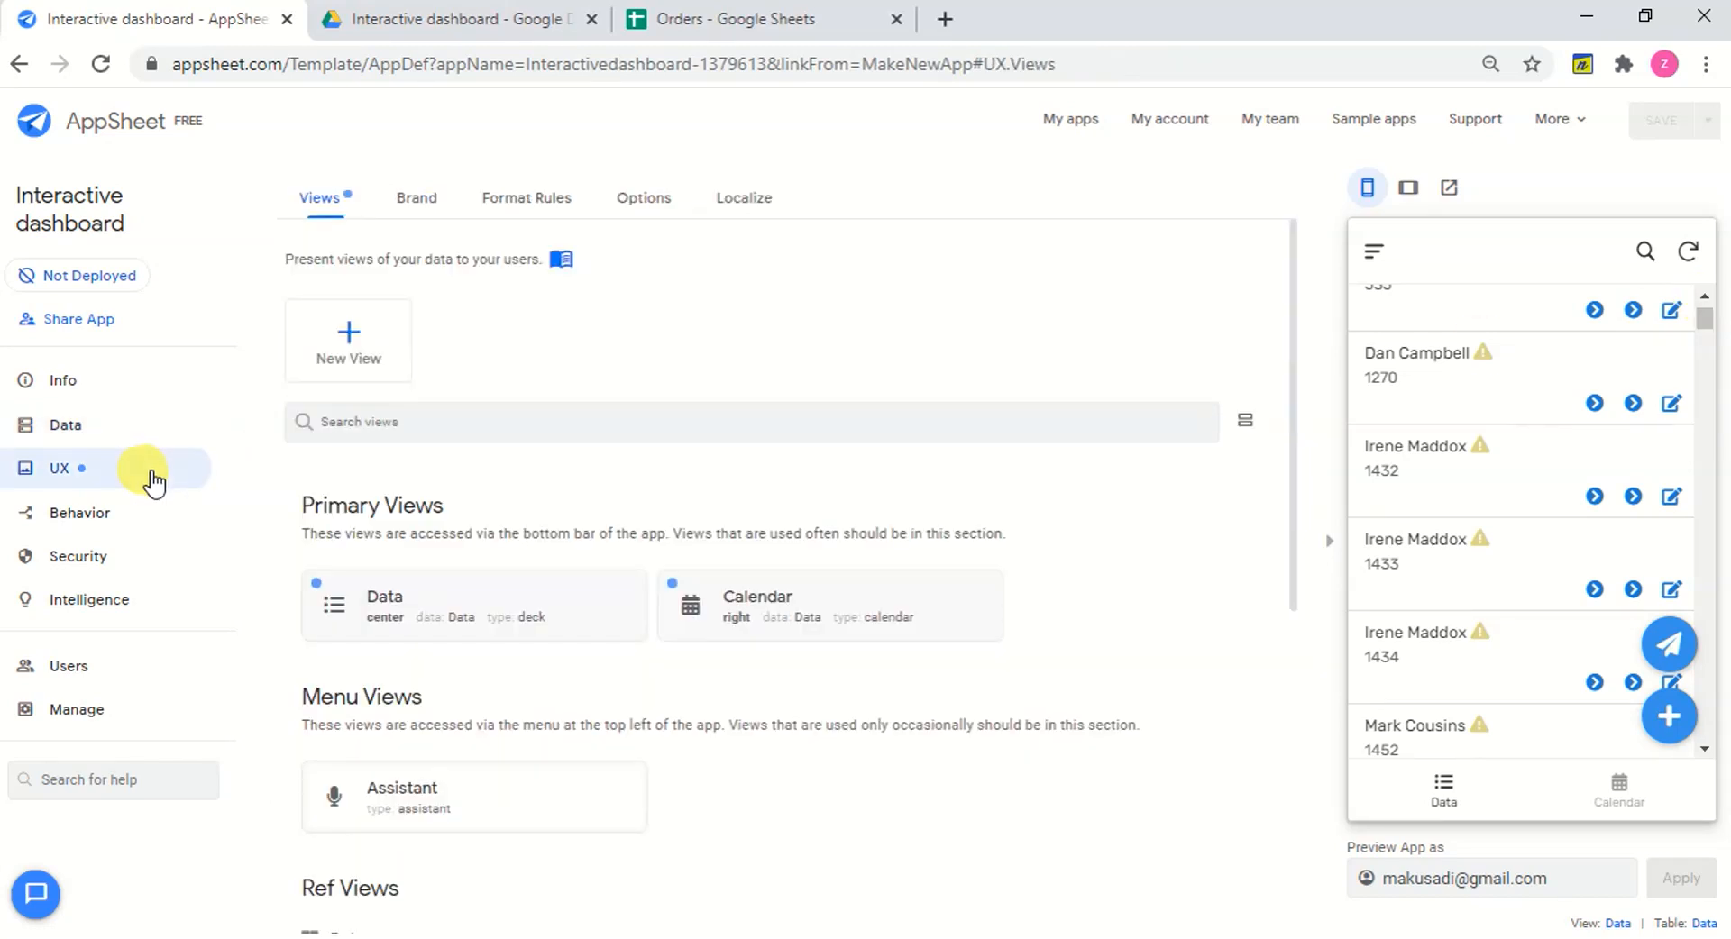
click(741, 602)
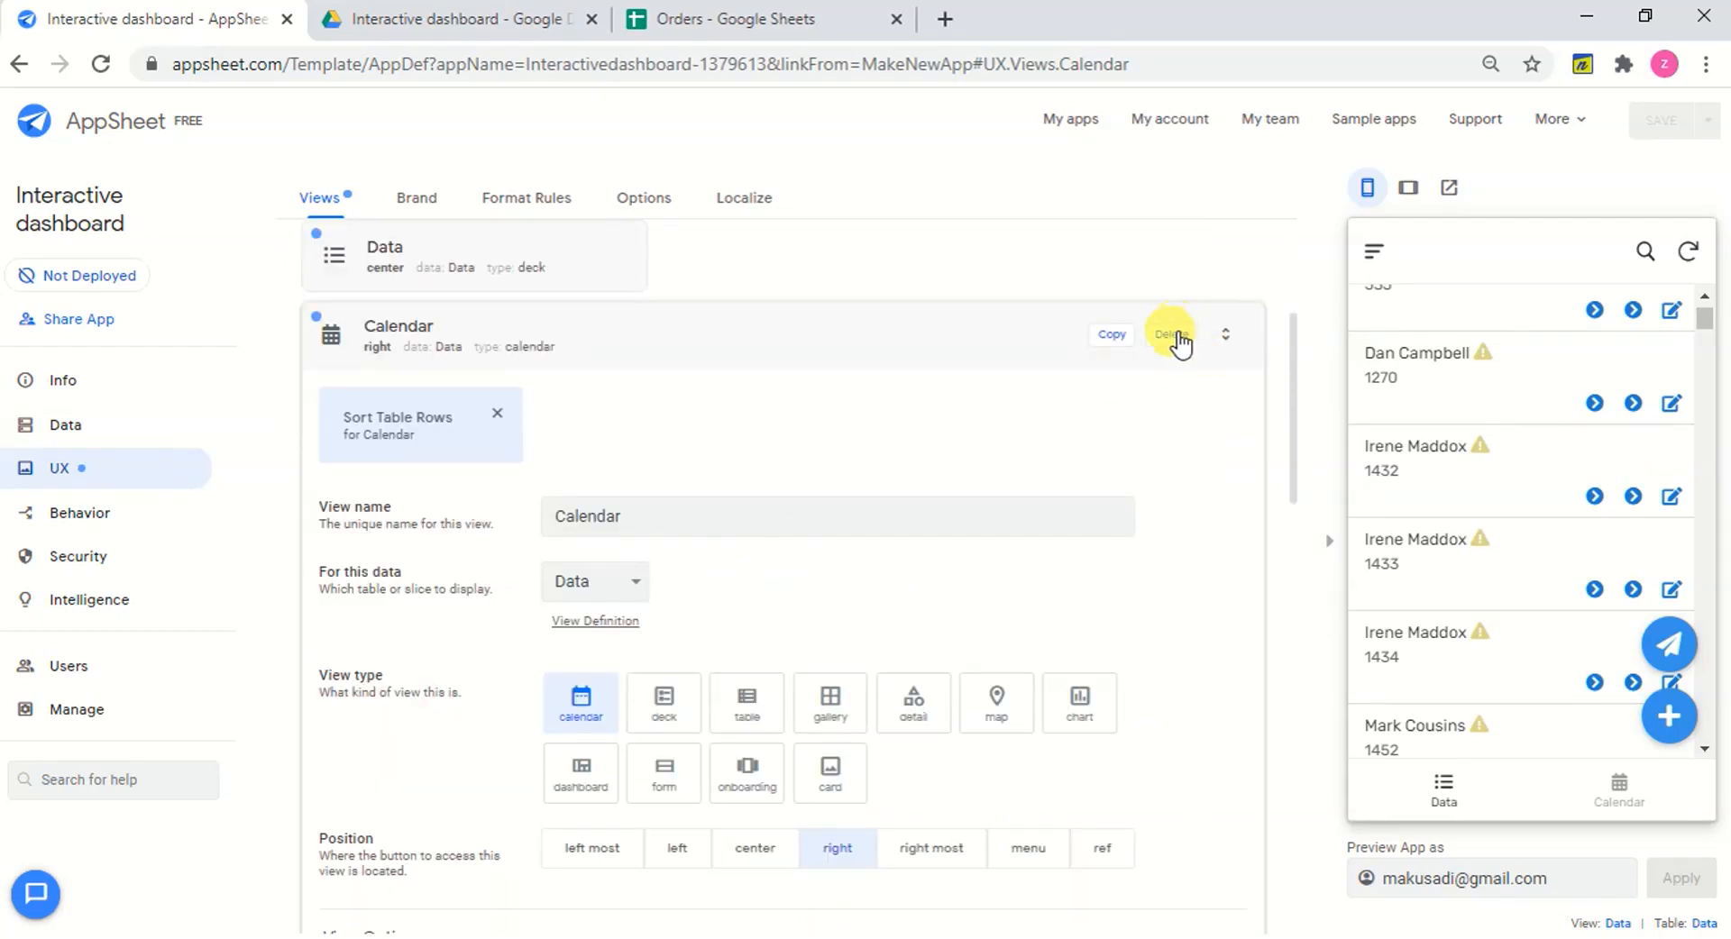
click(1175, 337)
click(1179, 338)
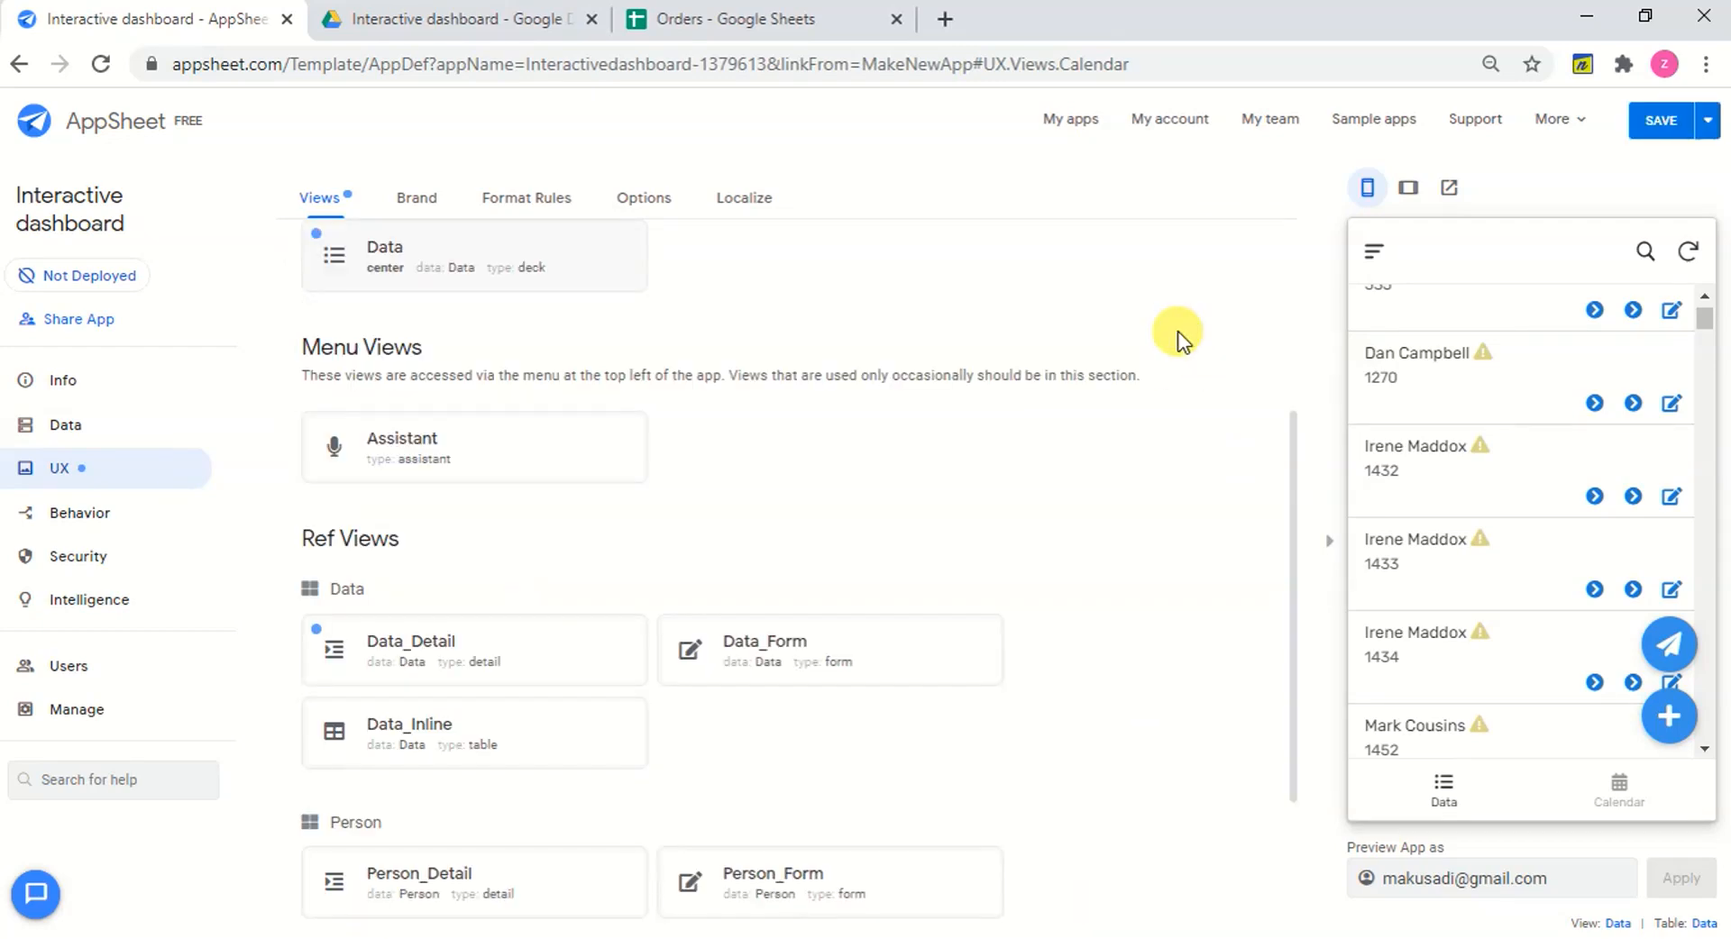
Change the Data view's type from deck to table and remove its grouping by State.
click(545, 268)
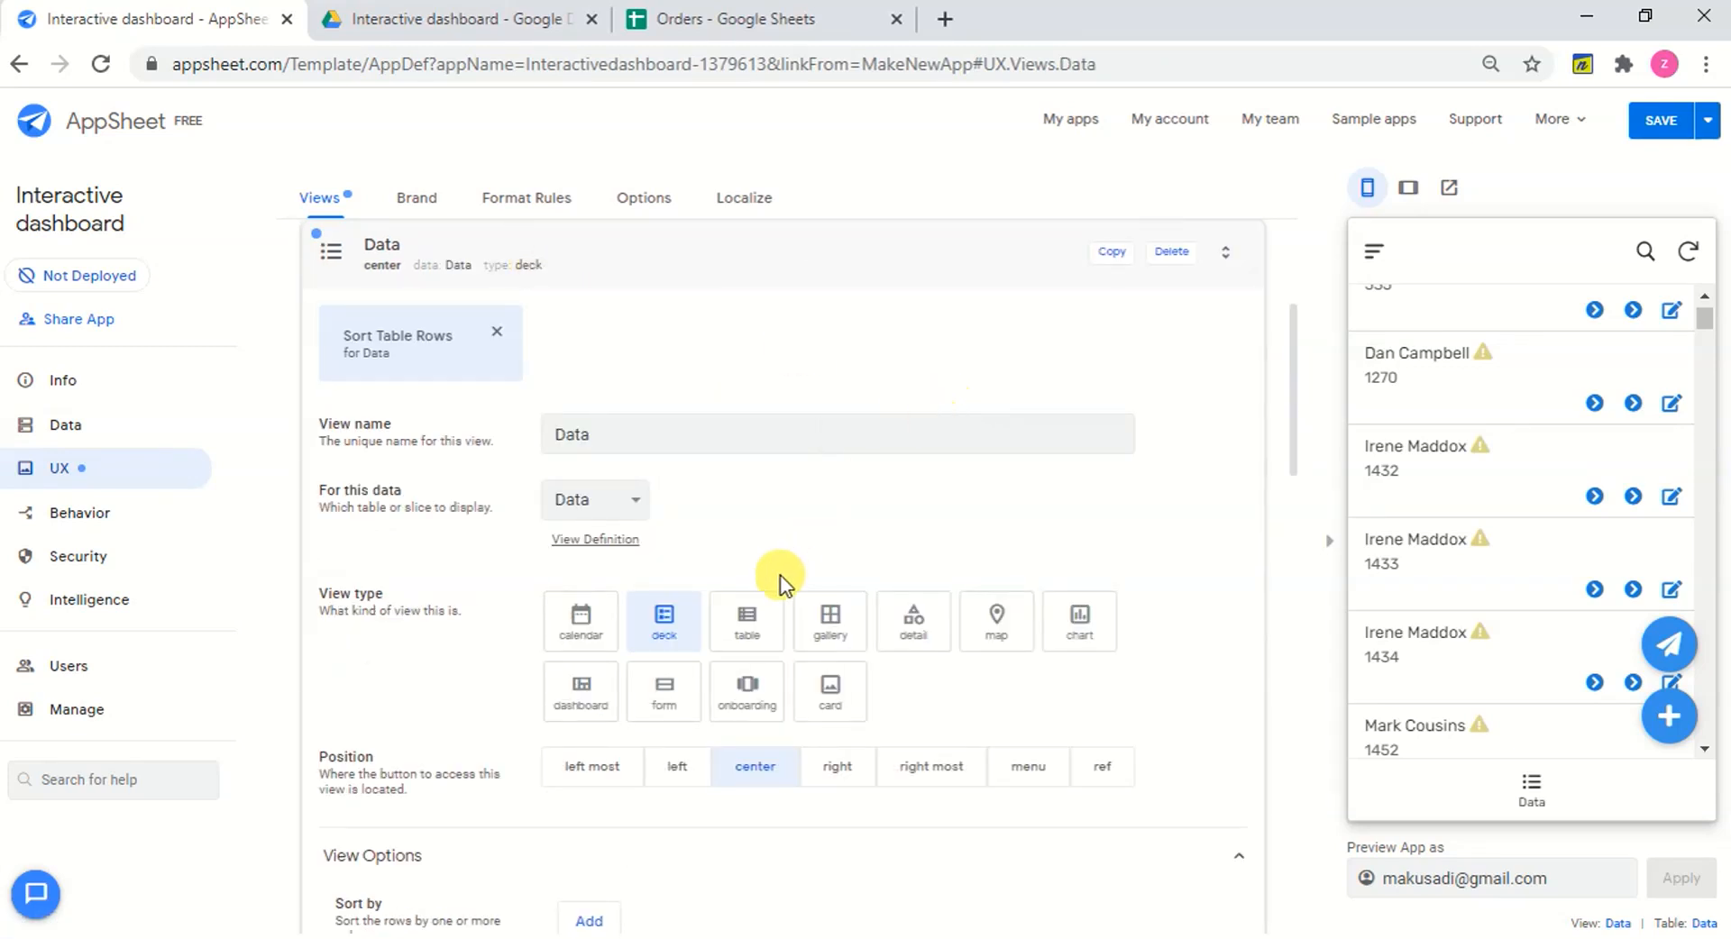
click(751, 631)
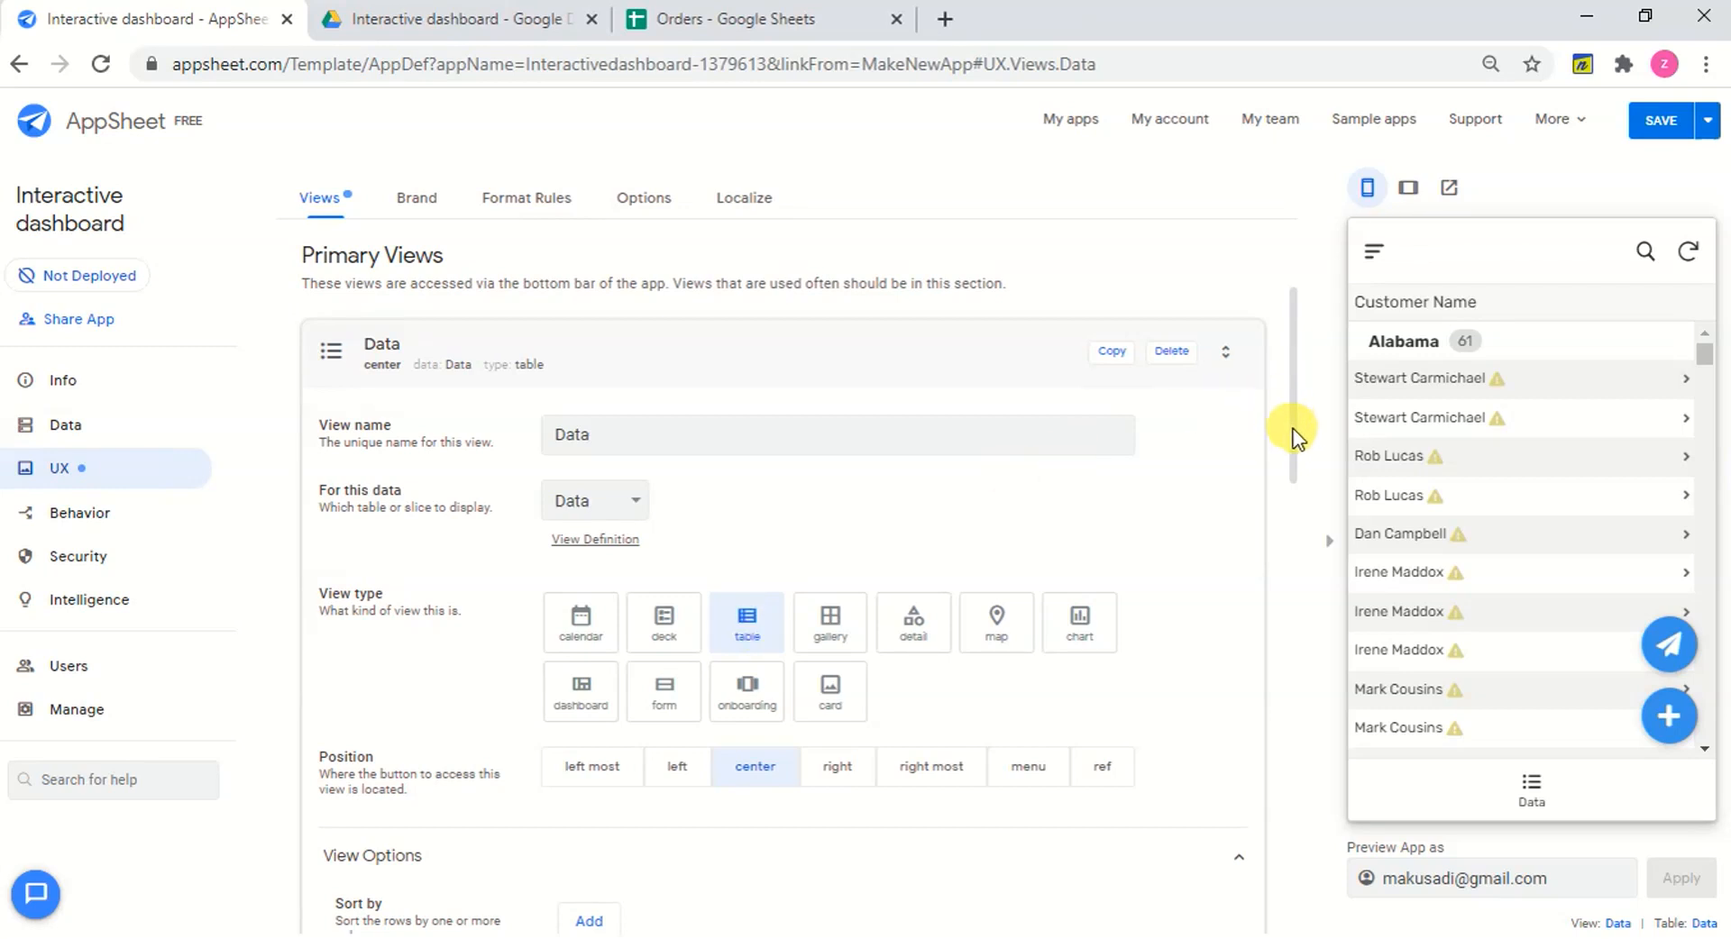
drag(1296, 436, 1298, 545)
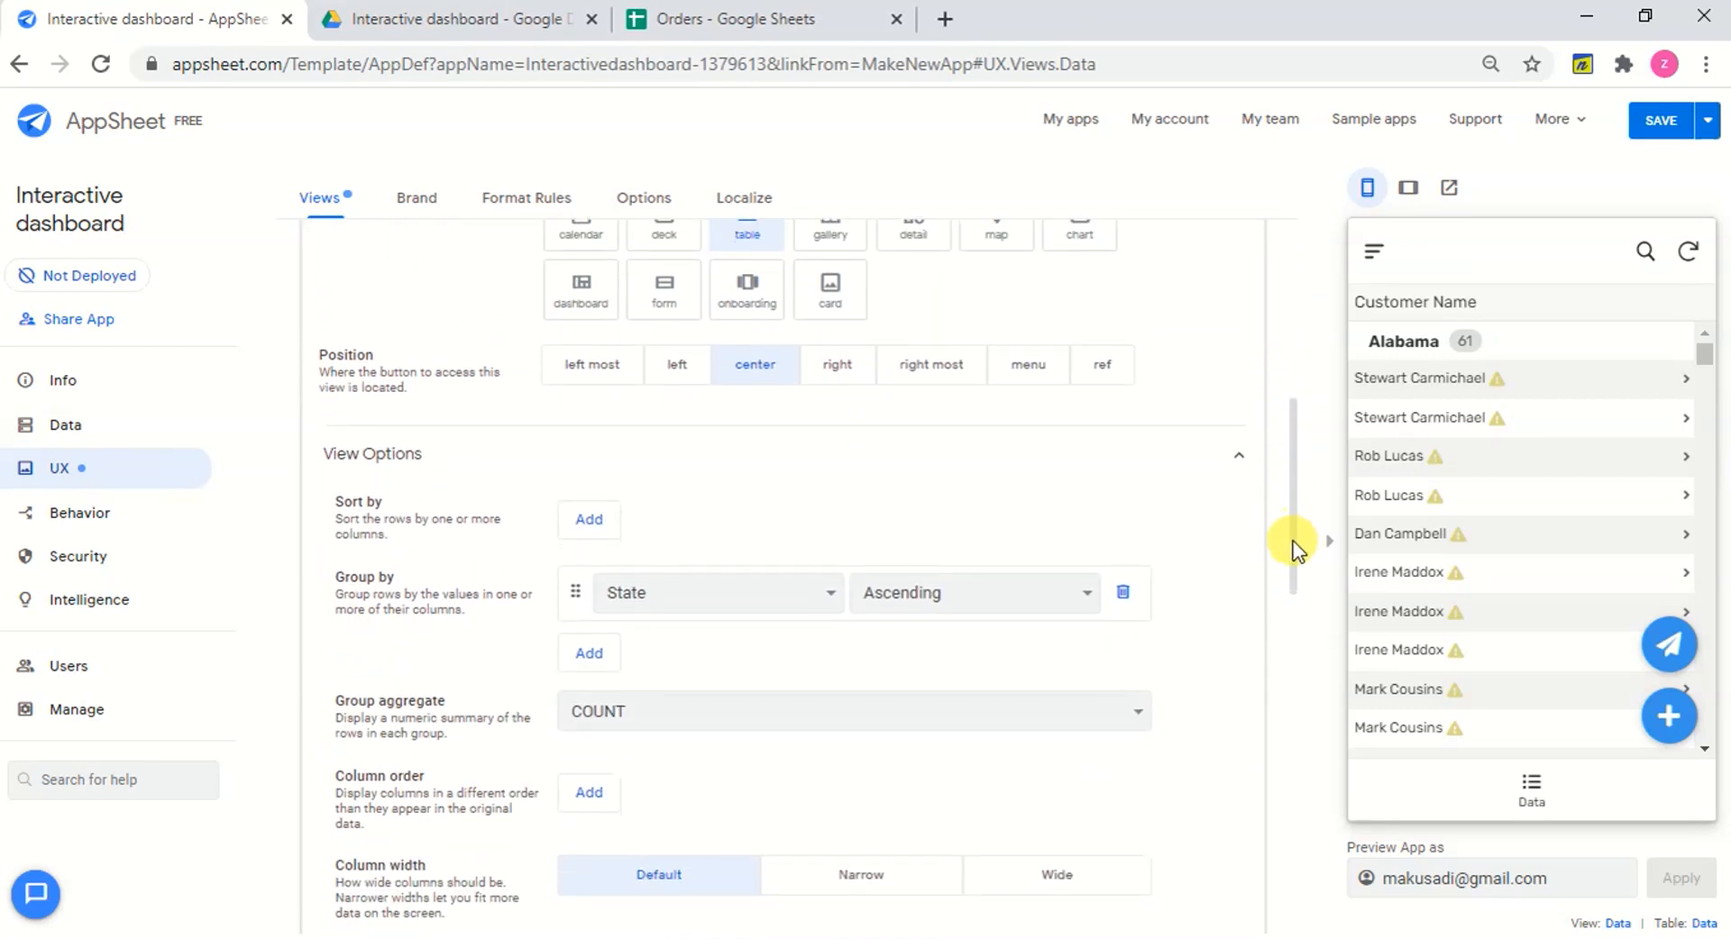
click(1134, 593)
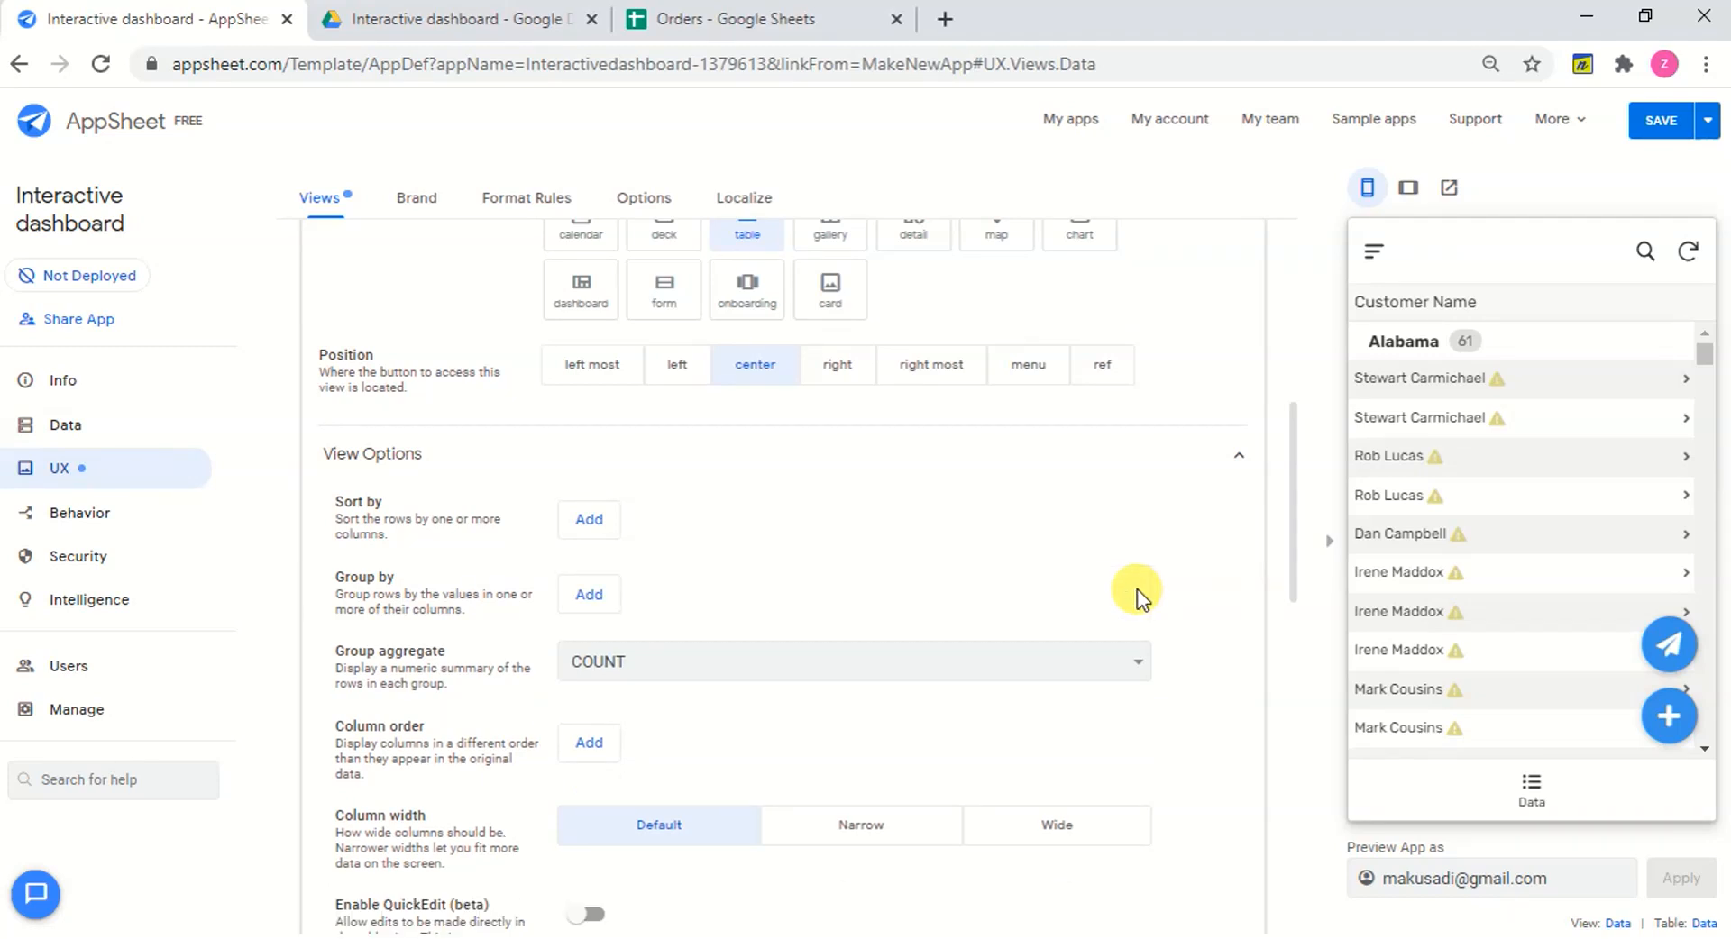
Set the Data view's group aggregate to NONE and its column width to Narrow.
click(1123, 664)
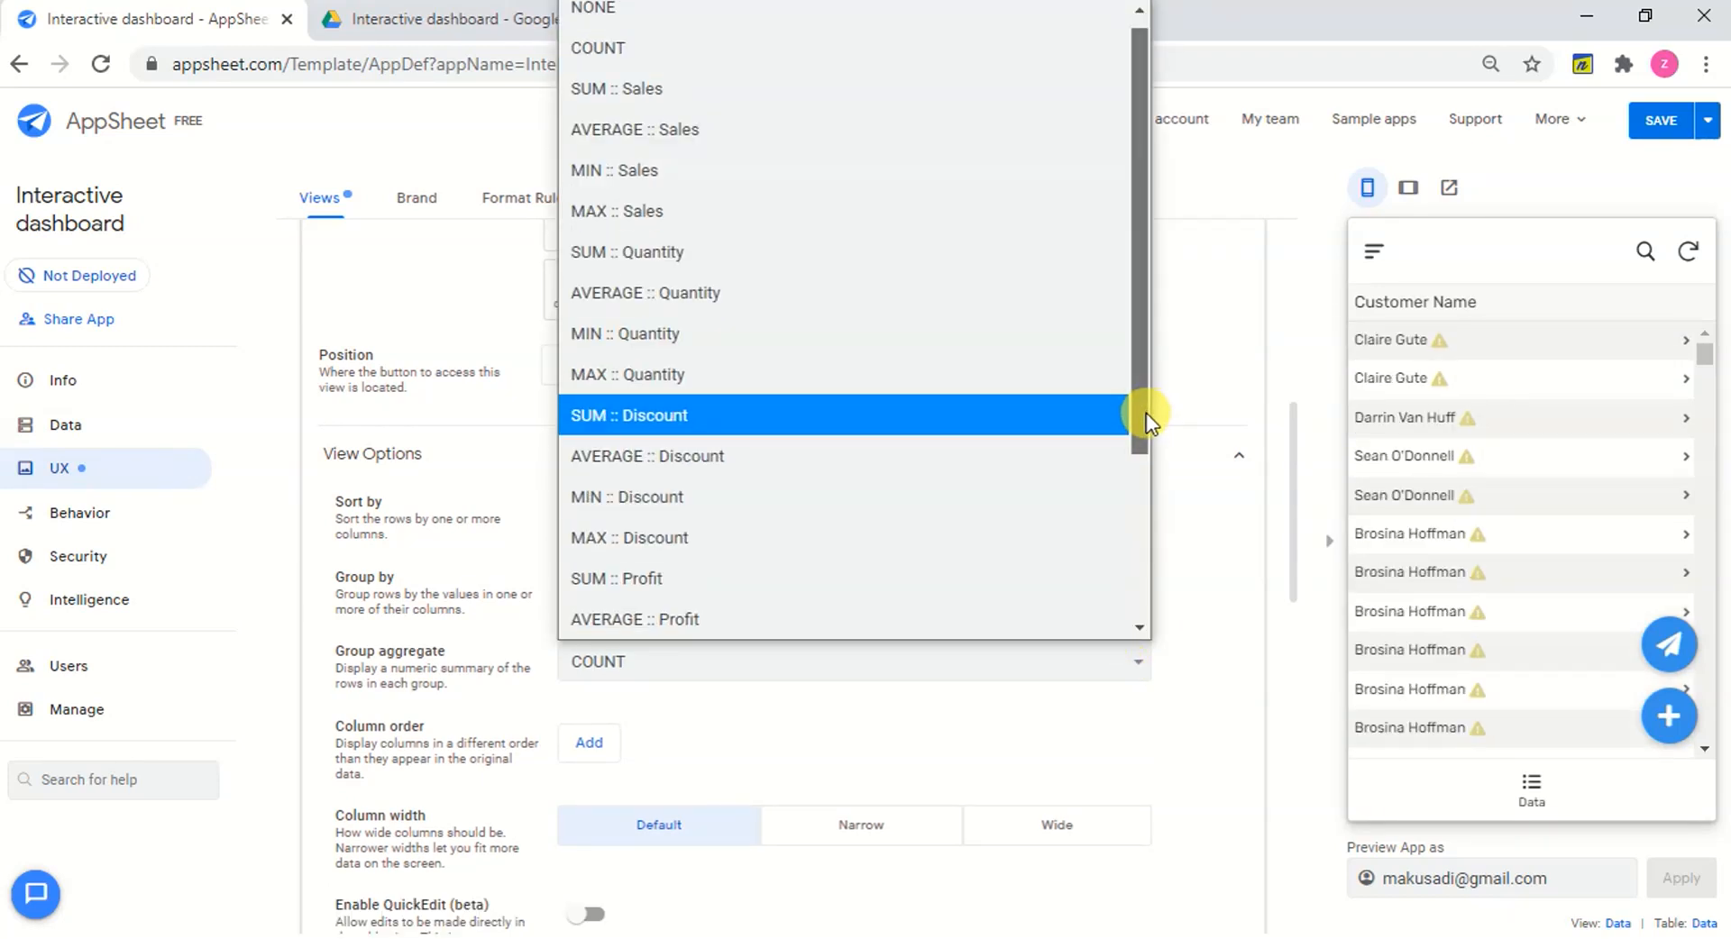
scroll(867, 147, up, 1)
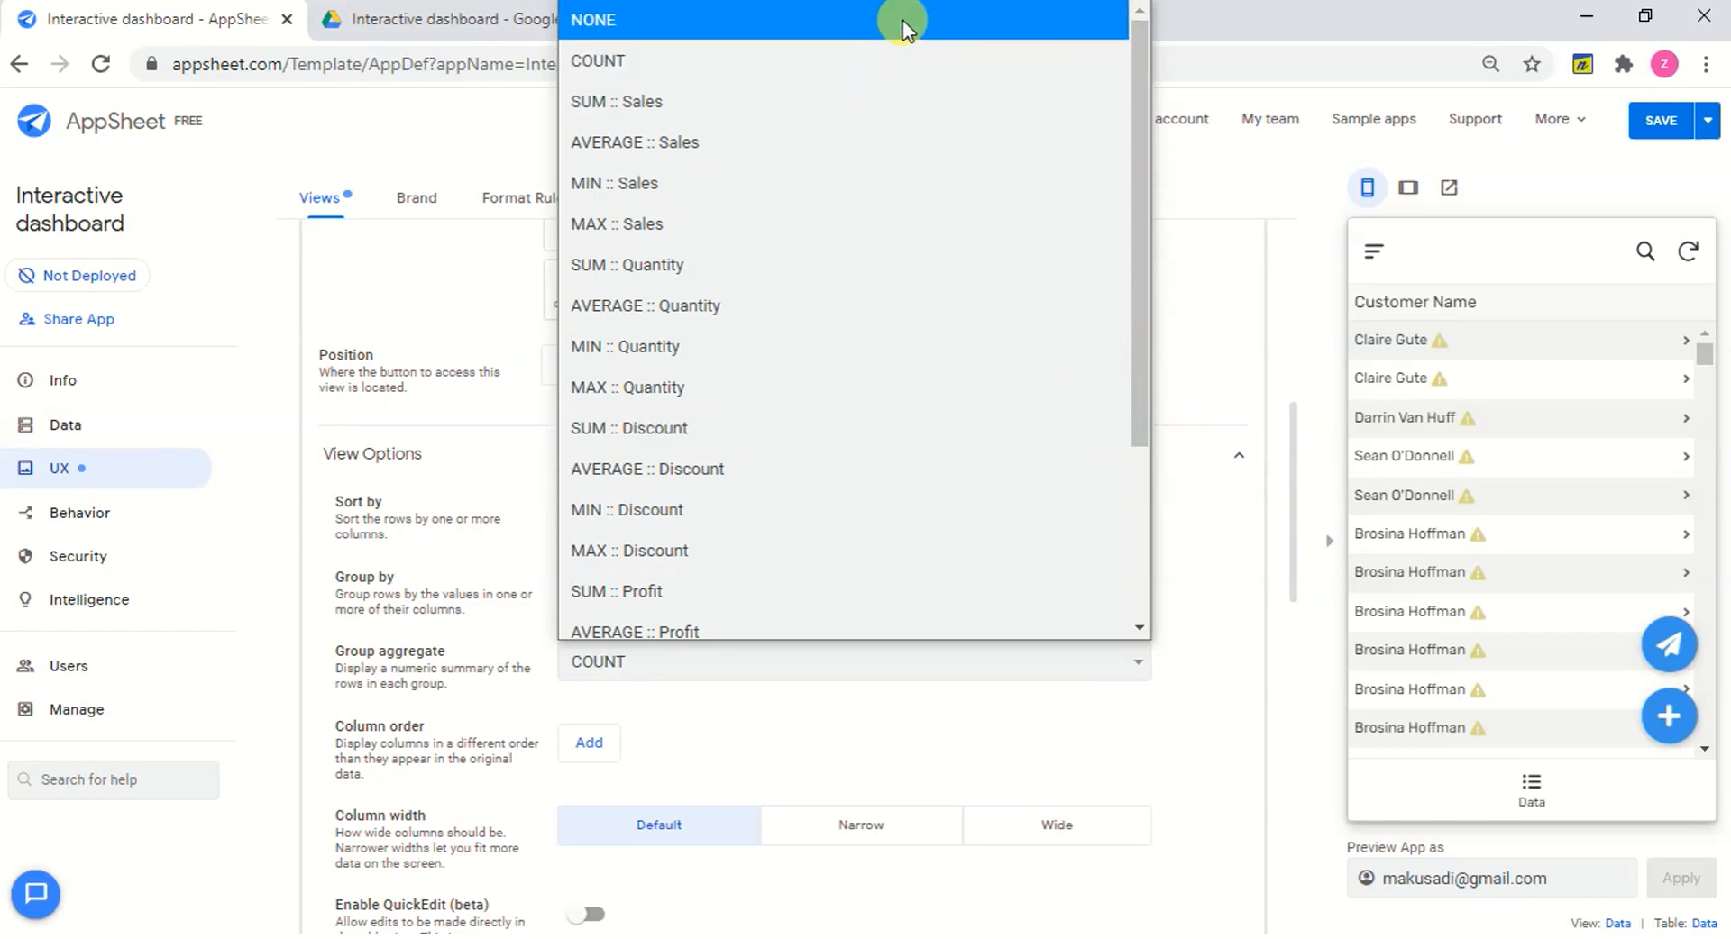
click(902, 20)
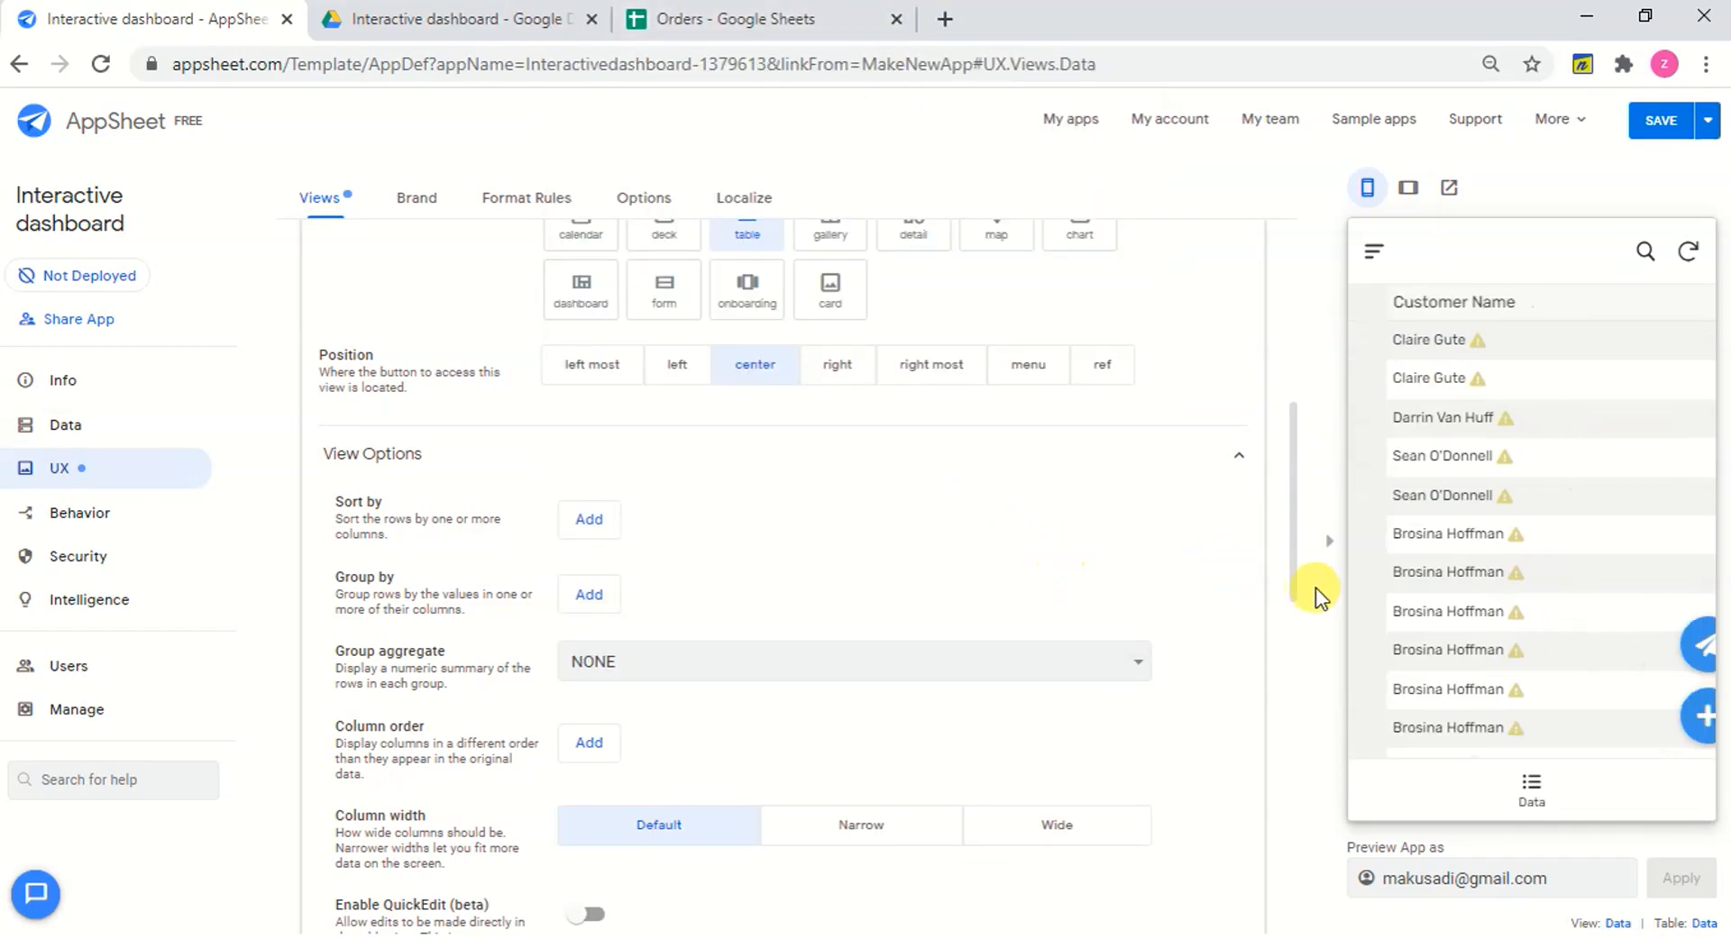
mouse_move(1295, 636)
mouse_down()
mouse_move(1294, 696)
mouse_move(1322, 460)
mouse_move(1332, 587)
mouse_move(1317, 633)
mouse_up()
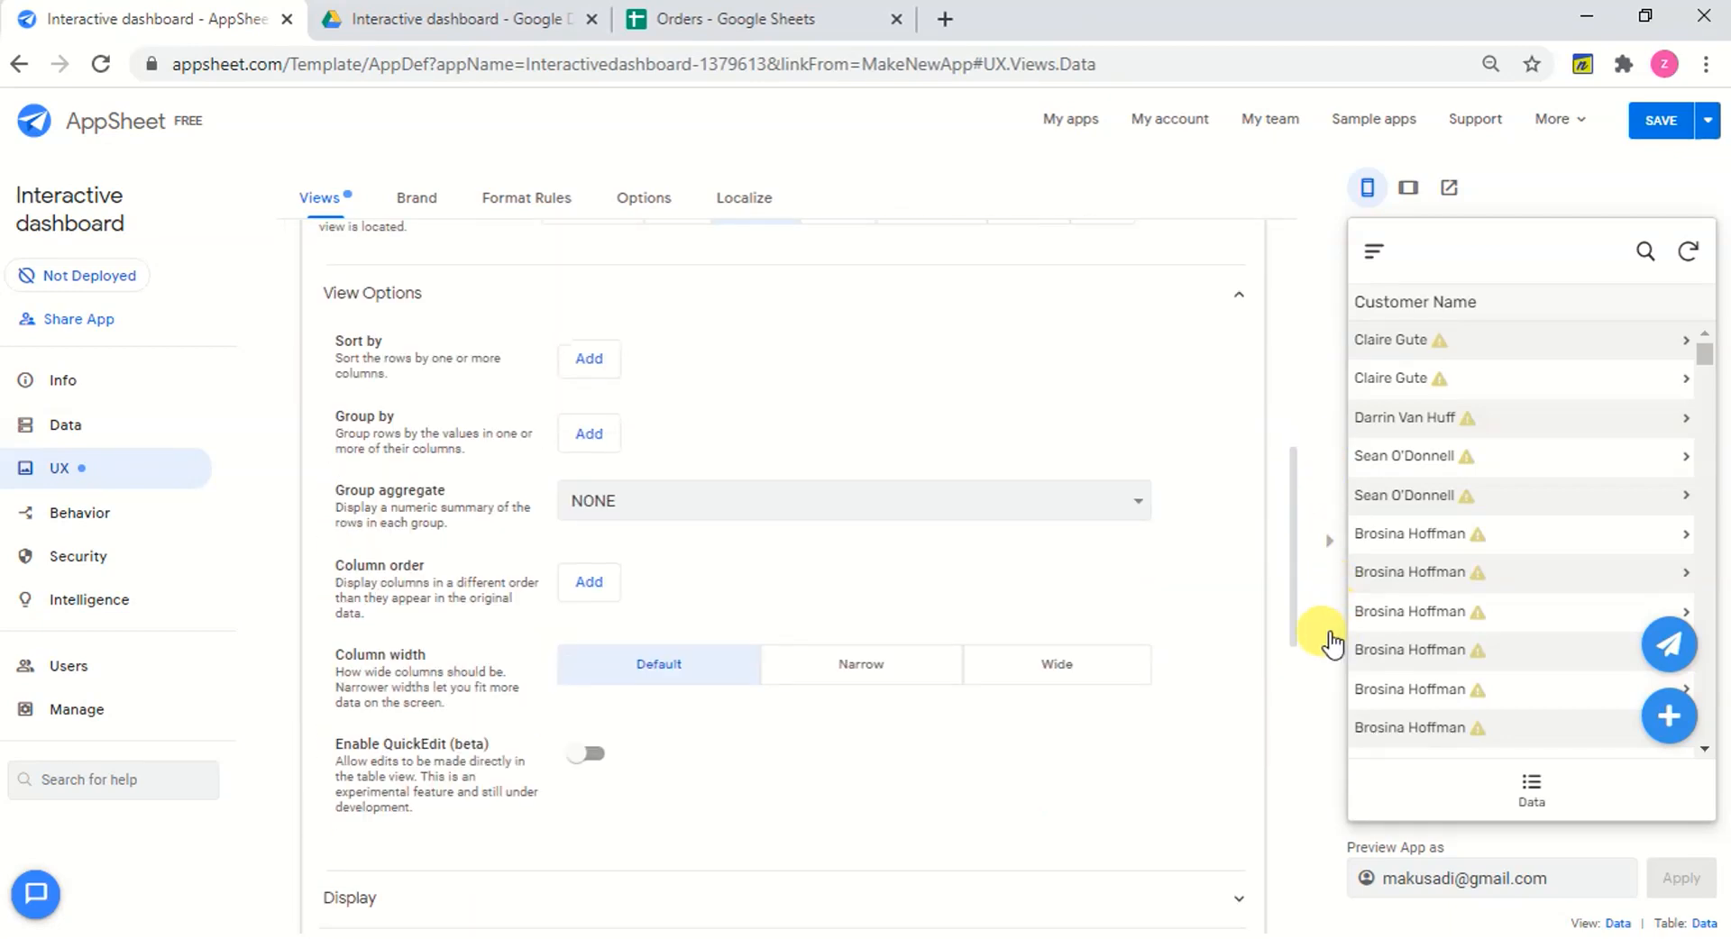
click(889, 666)
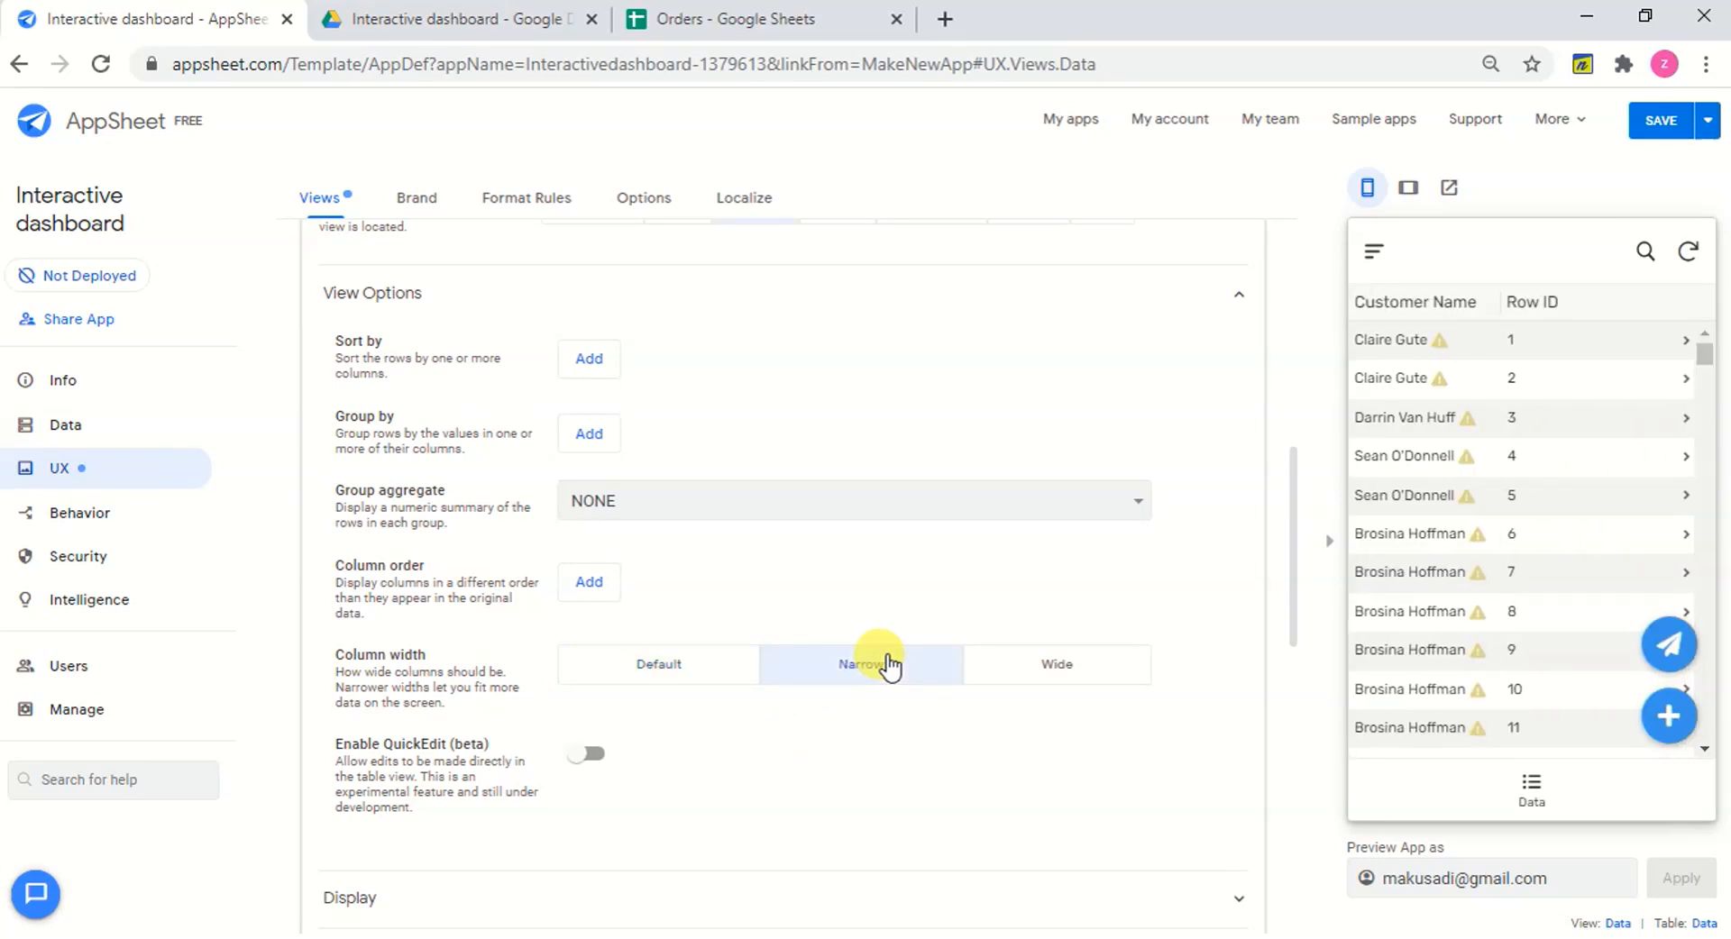
Set Customer Name and Region as the first two columns in the Data view's column order.
click(592, 584)
click(819, 528)
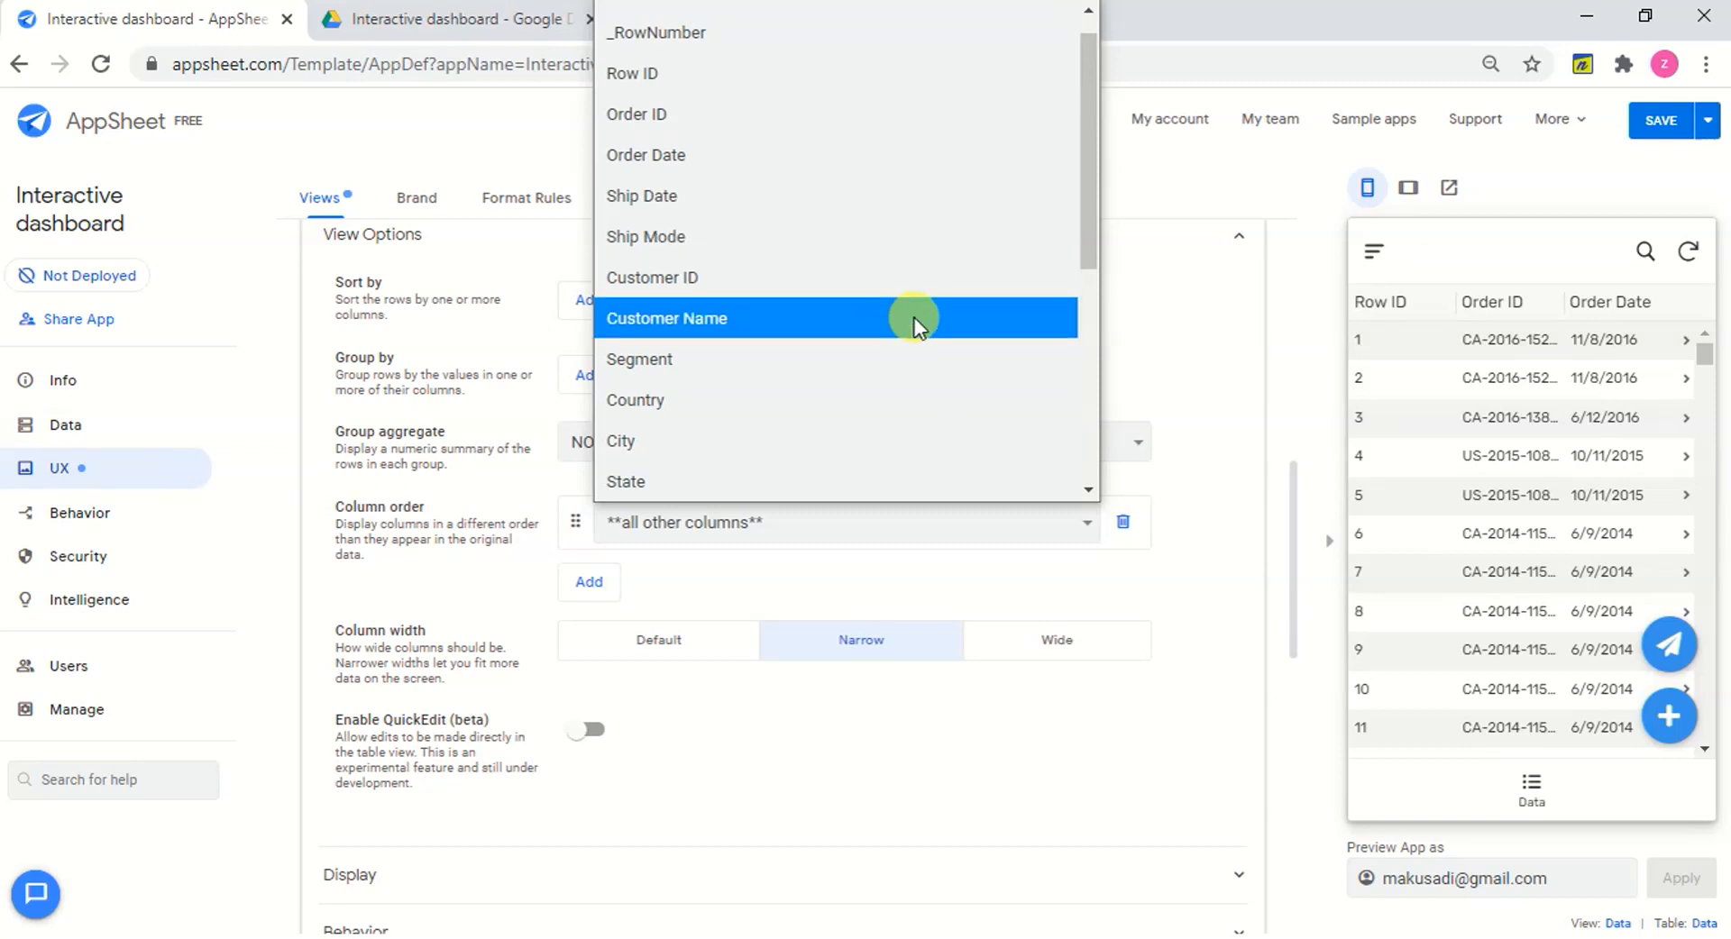
click(914, 317)
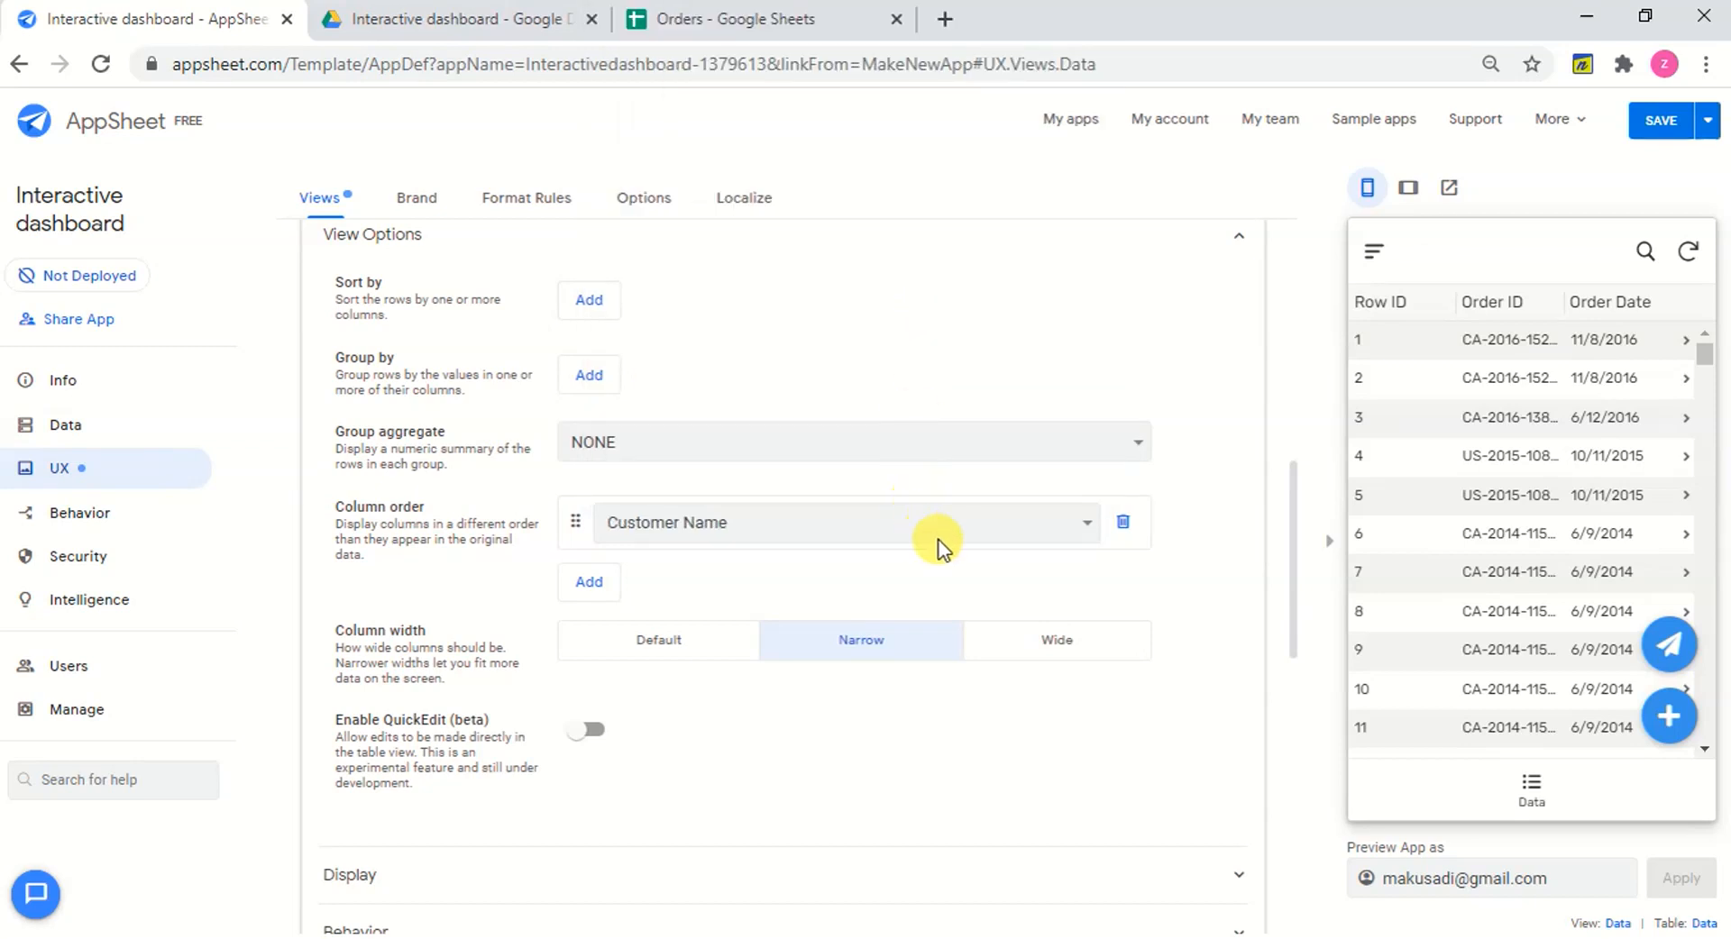
click(589, 584)
click(721, 530)
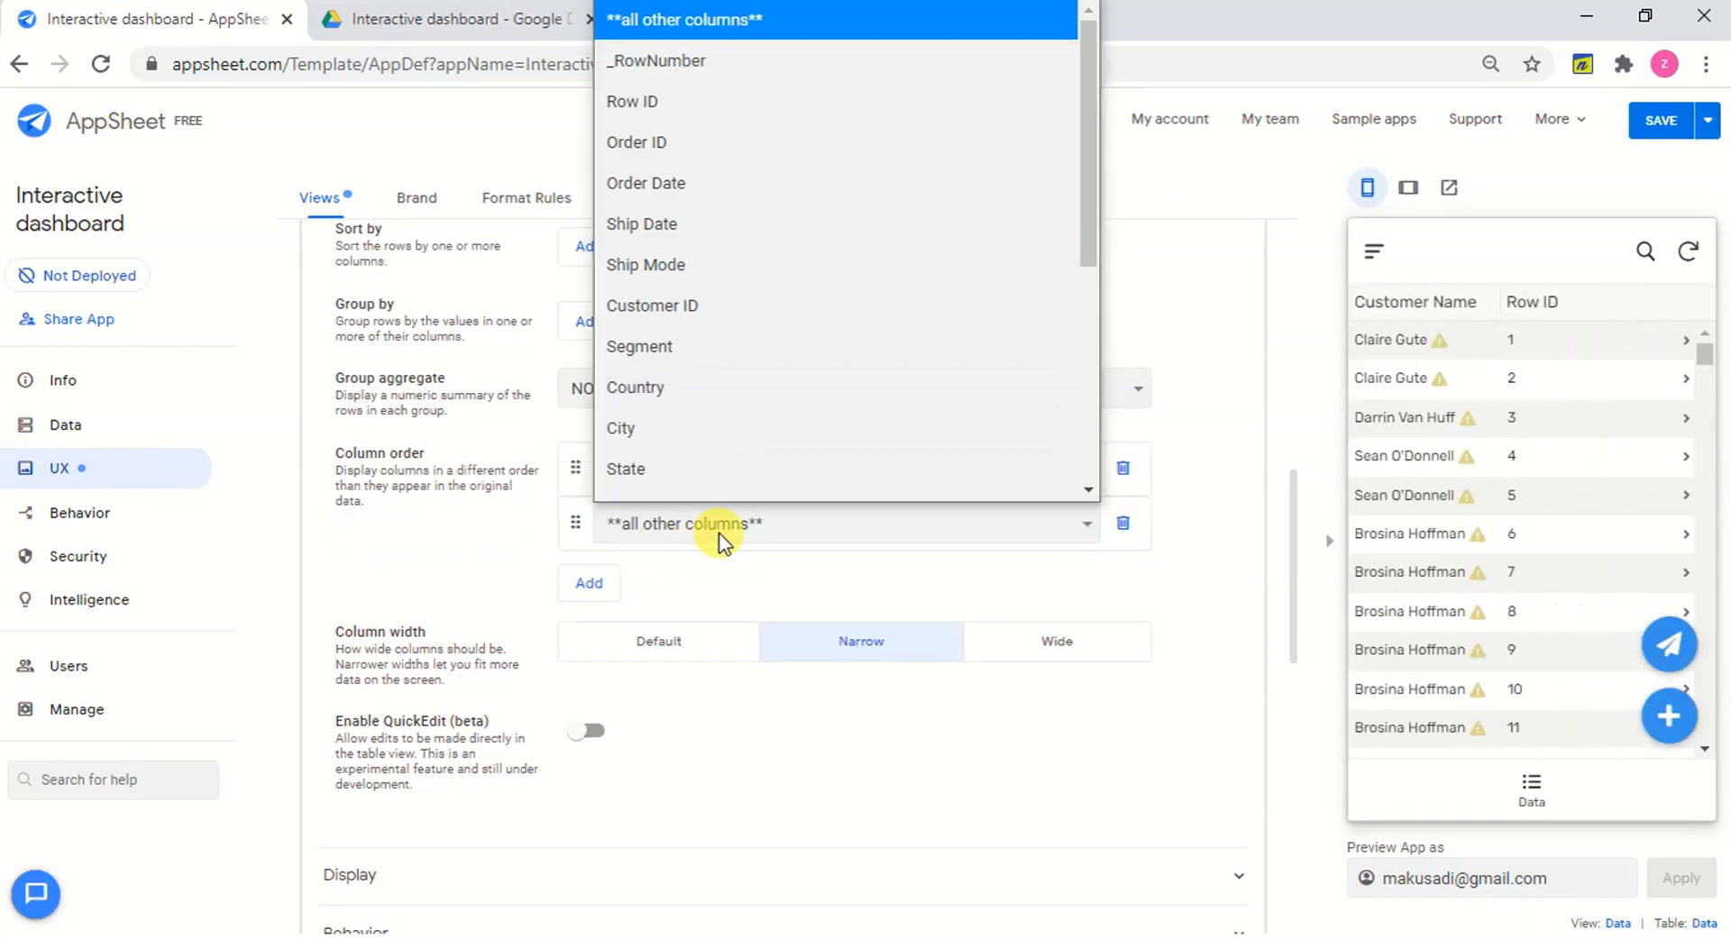
scroll(766, 440, down, 1)
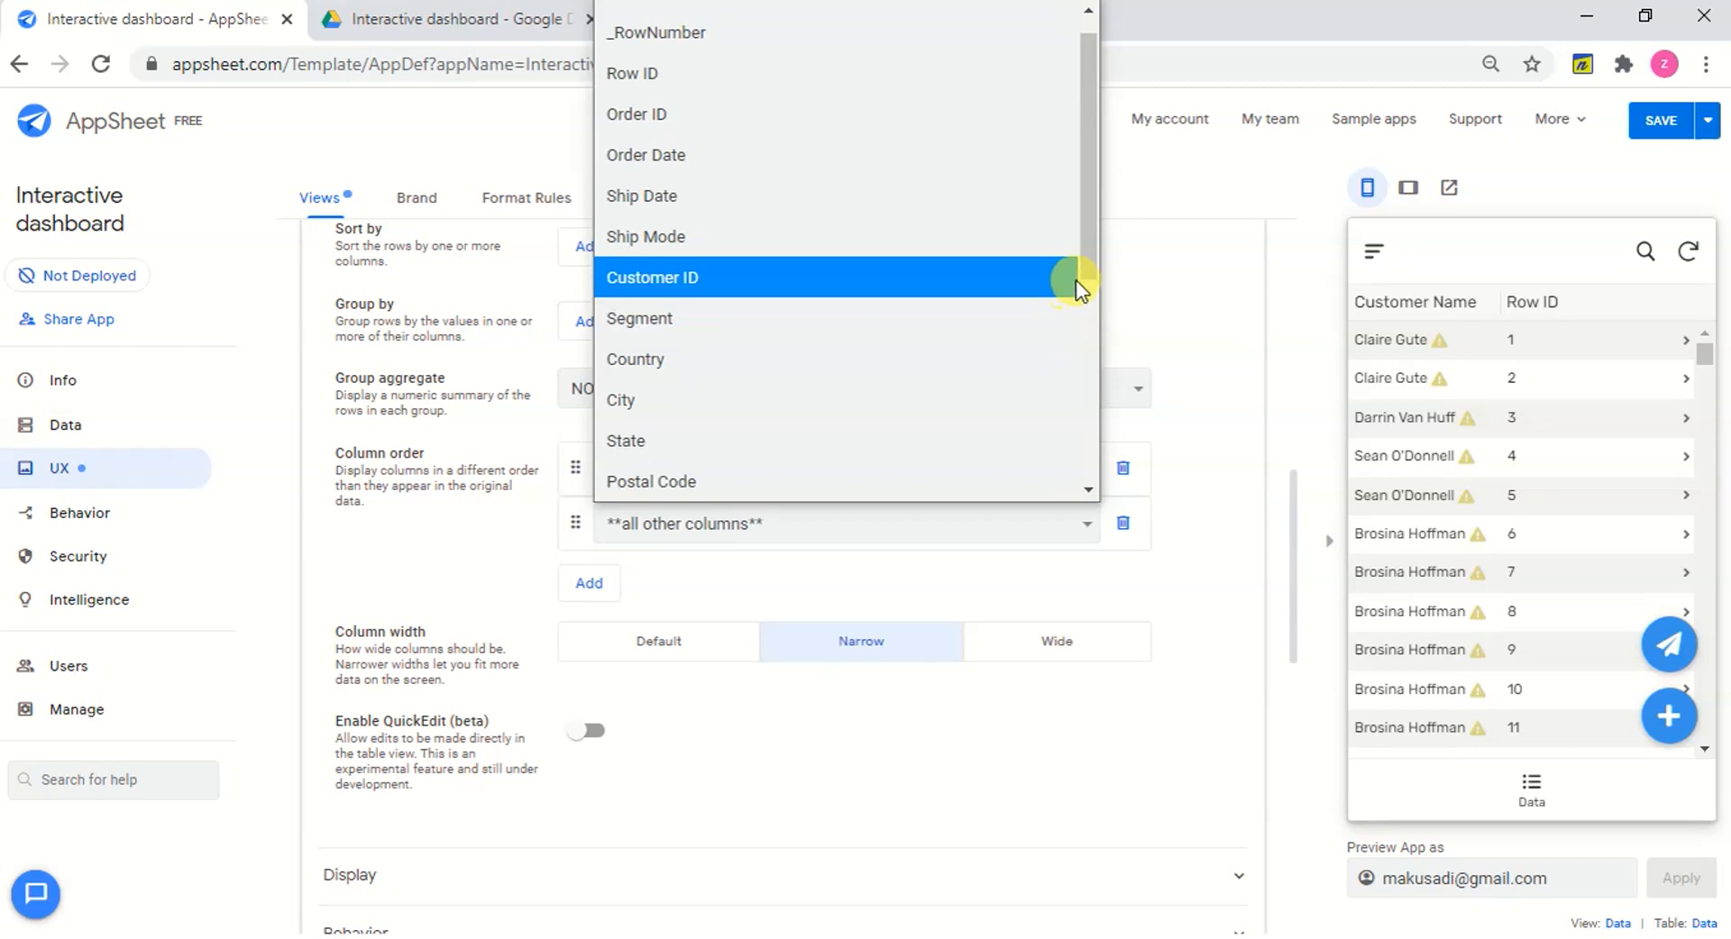
drag(1084, 272, 1089, 340)
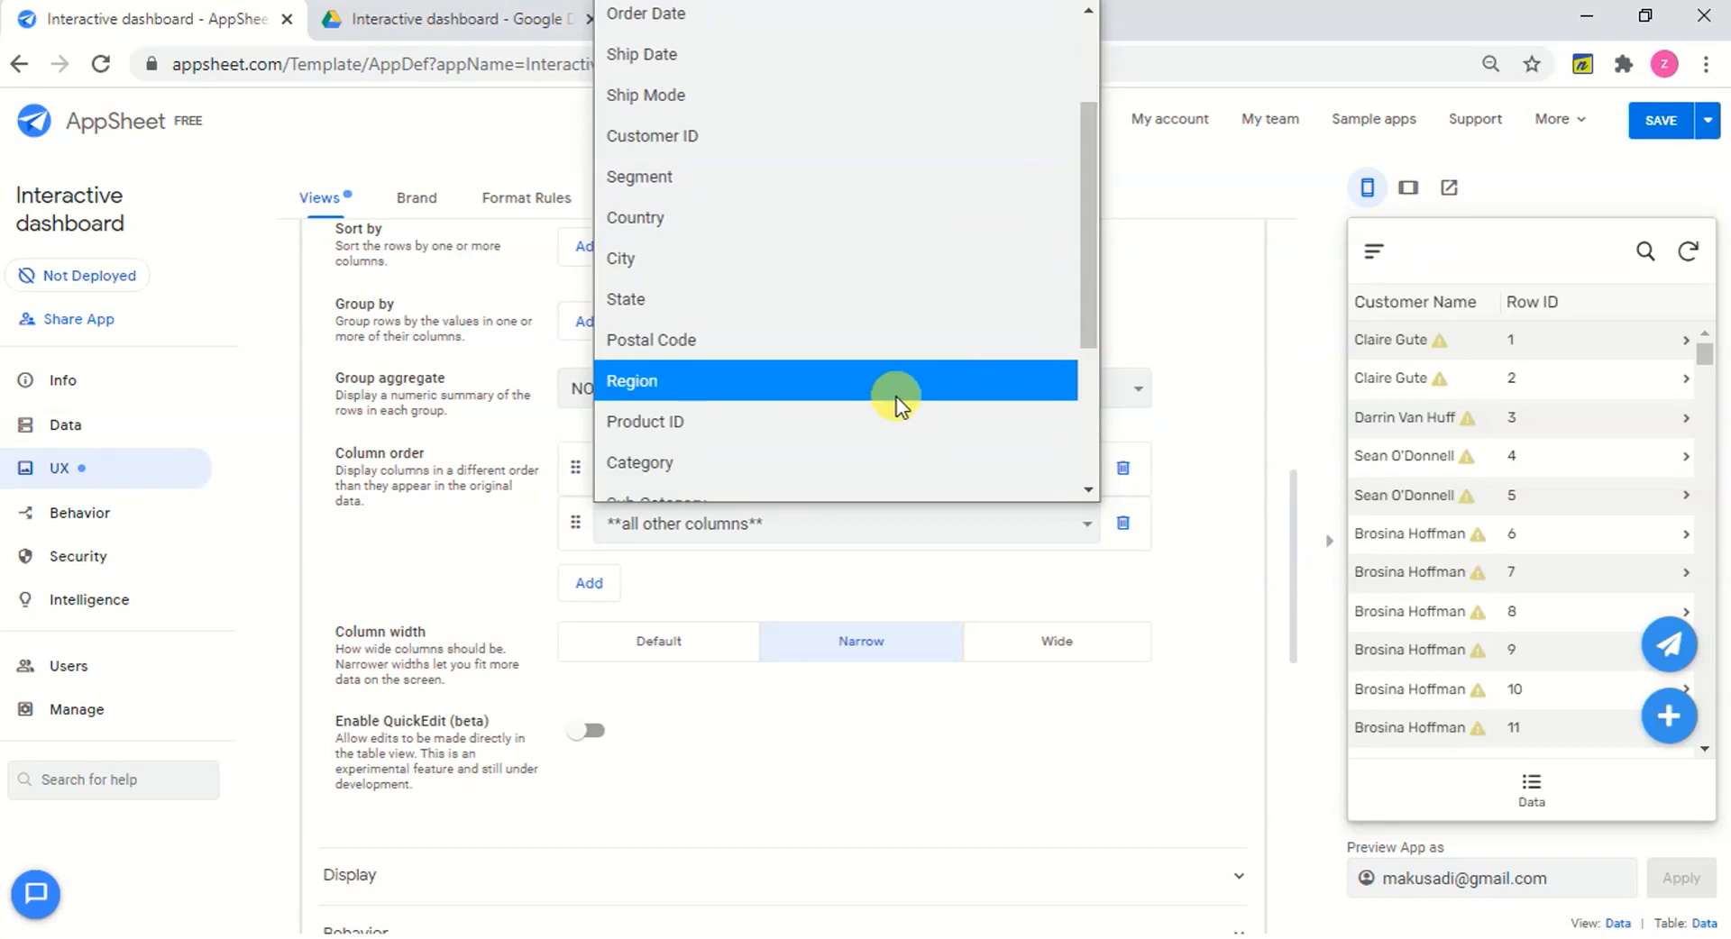
click(897, 395)
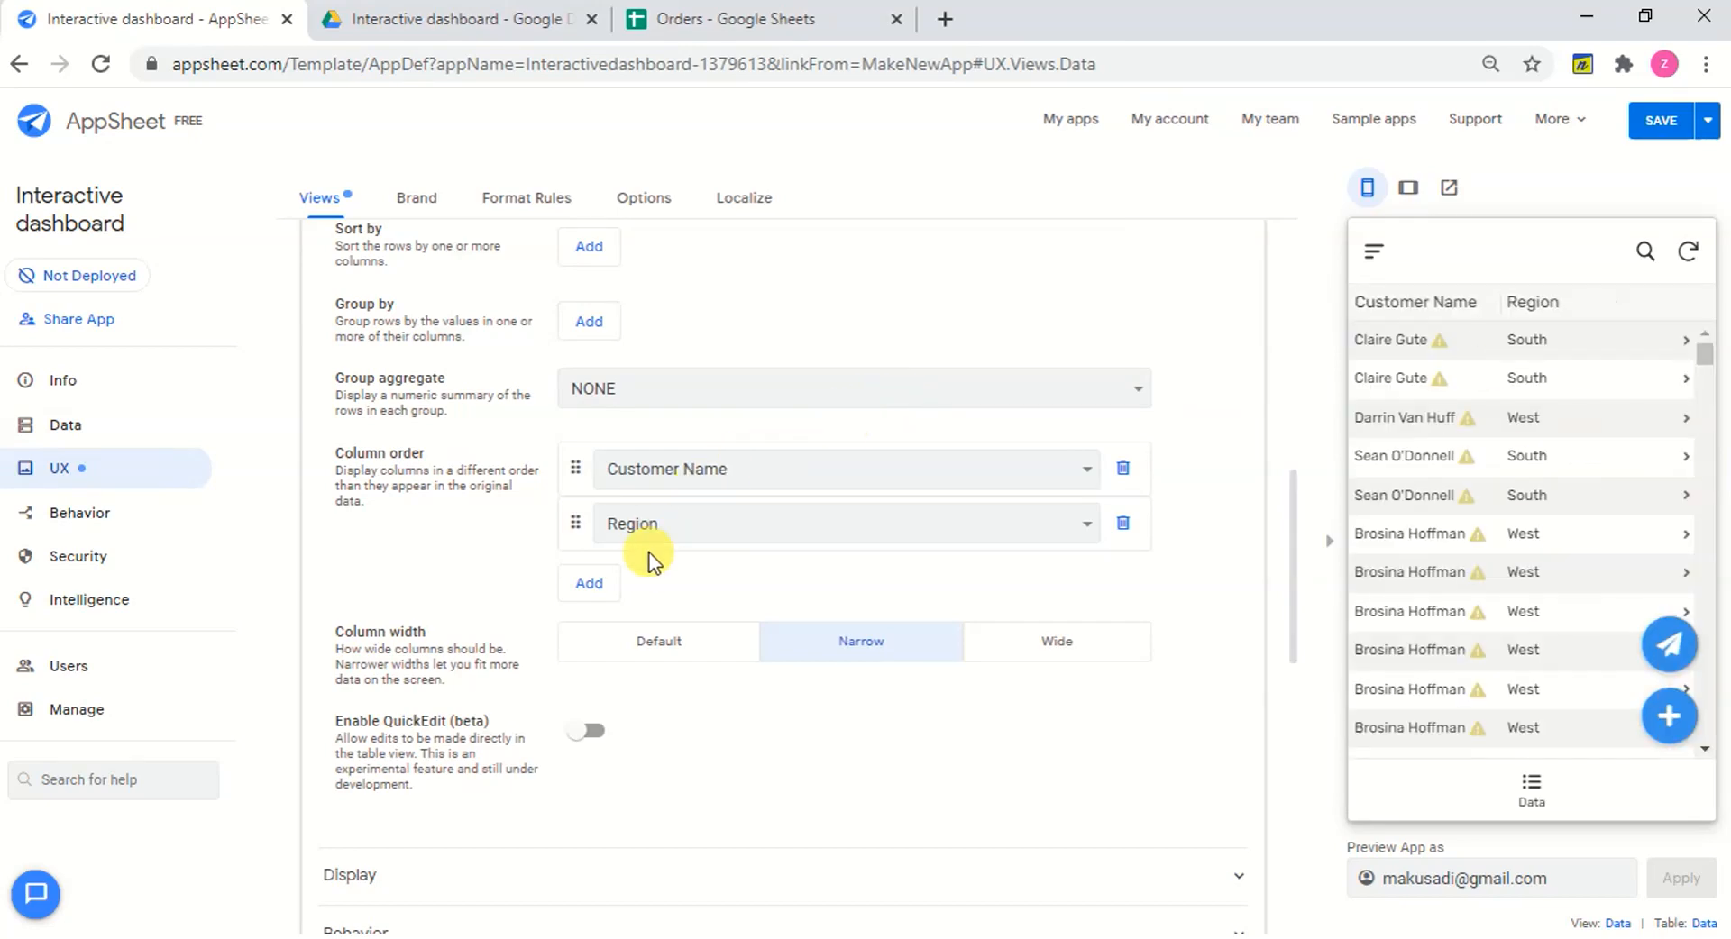
Add Order Date and Sales after Region in the Data view's column order.
click(602, 583)
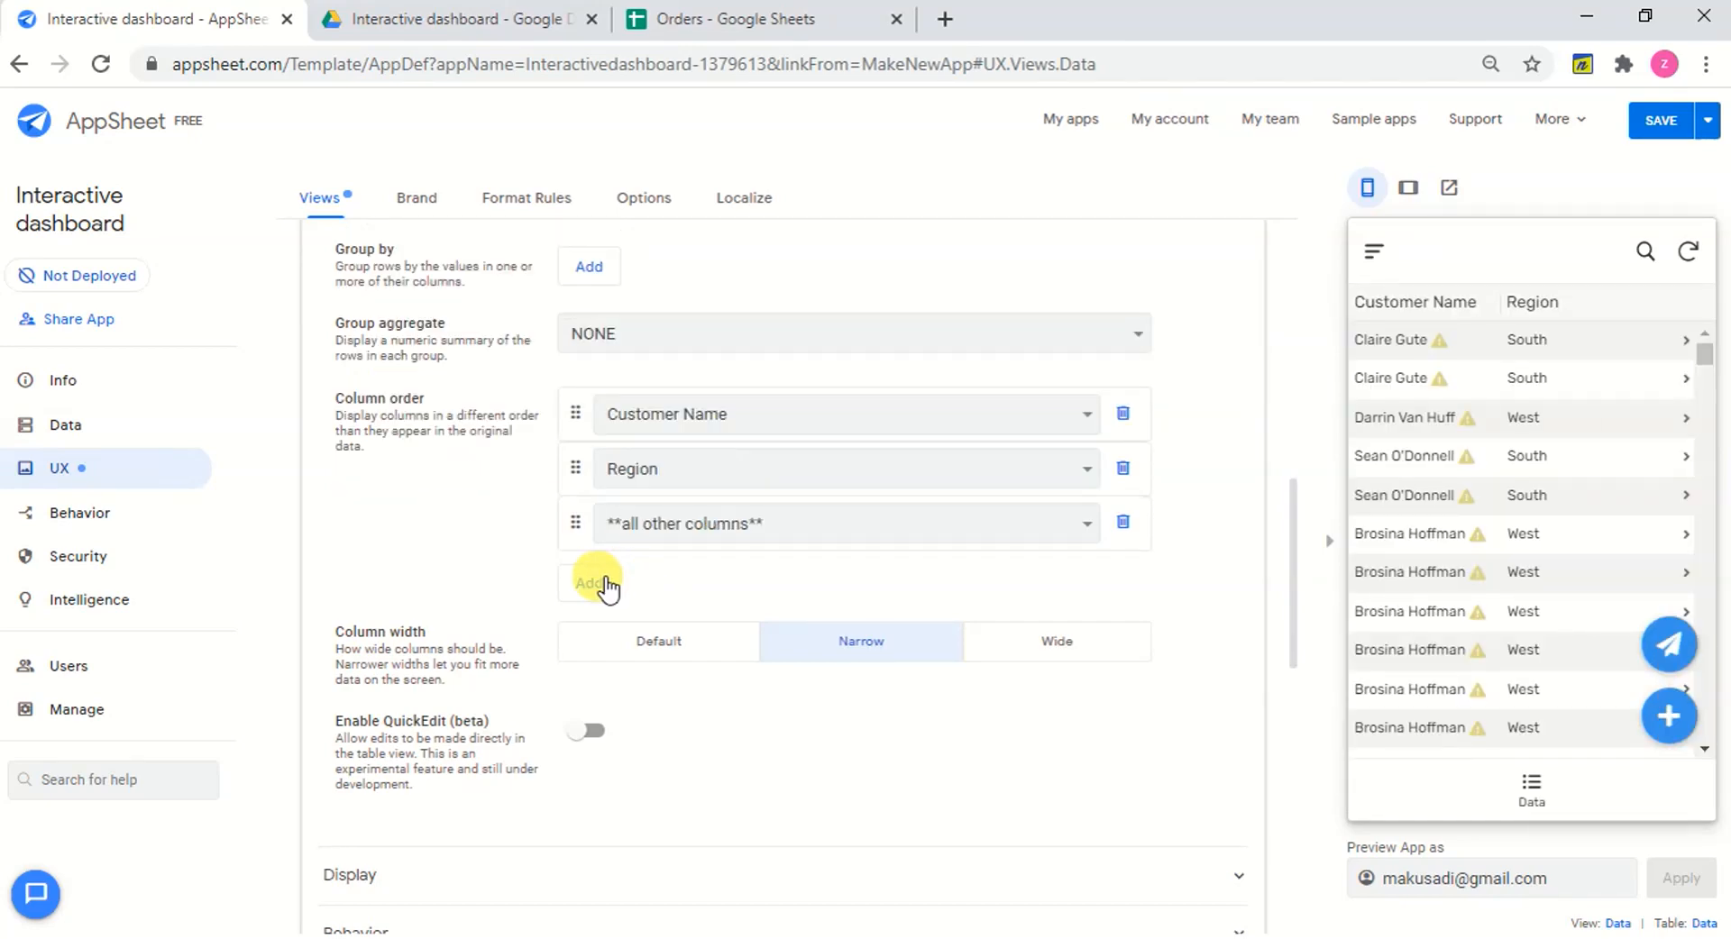
click(748, 522)
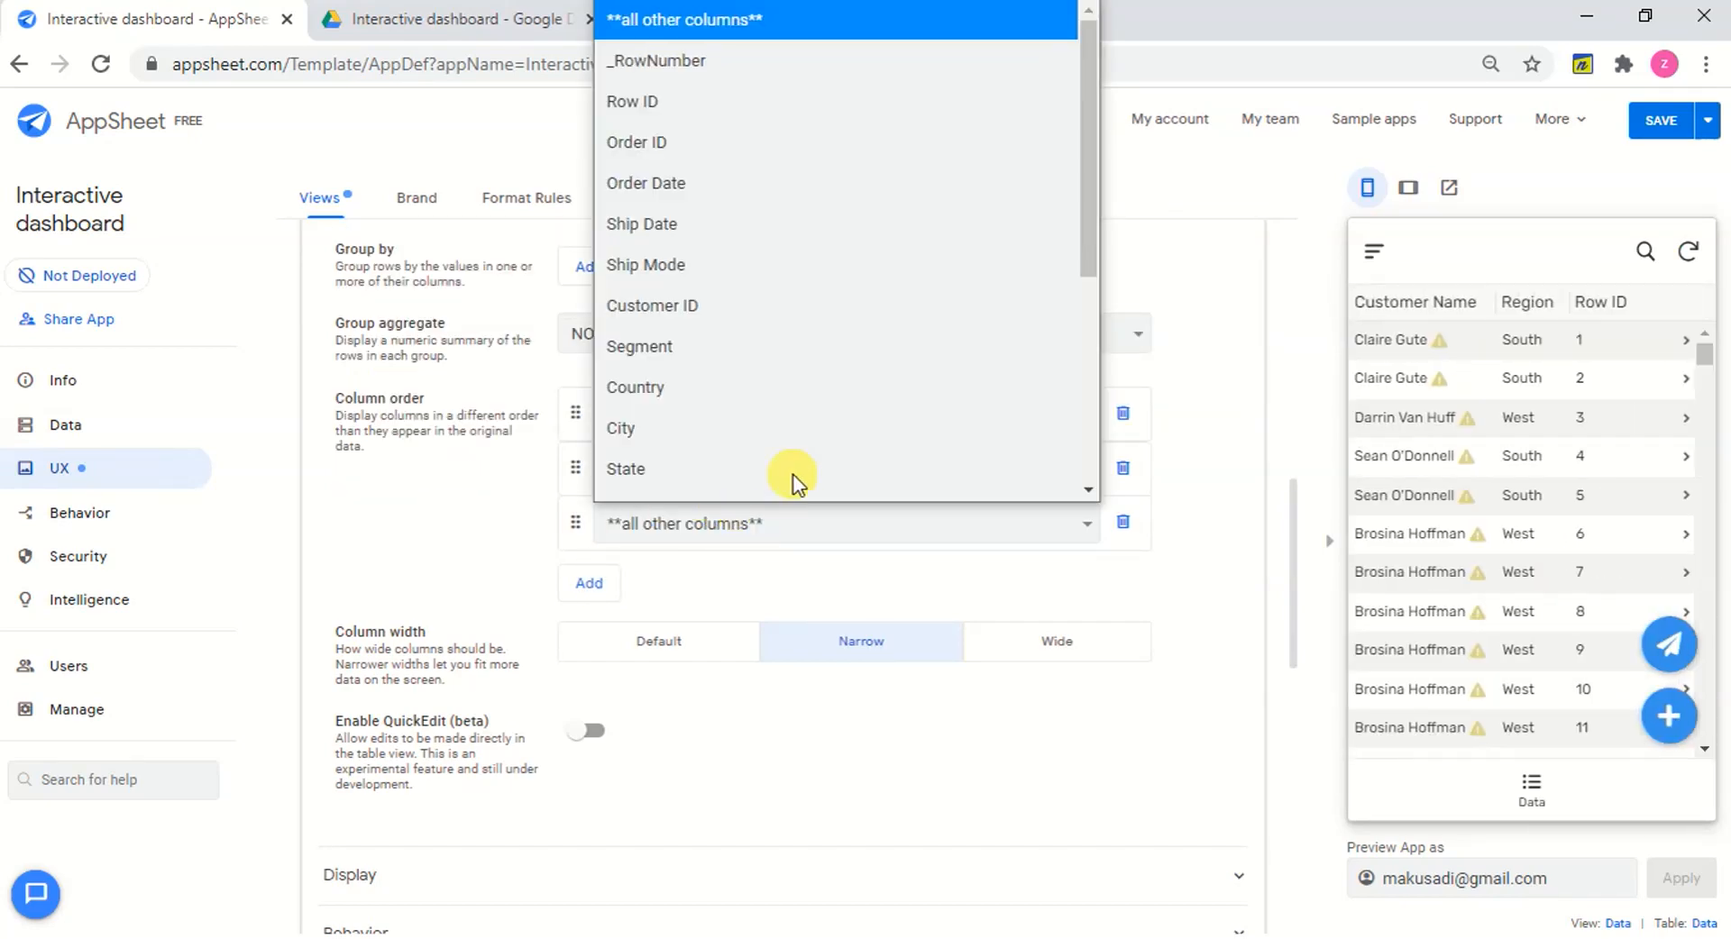
scroll(910, 388, down, 1)
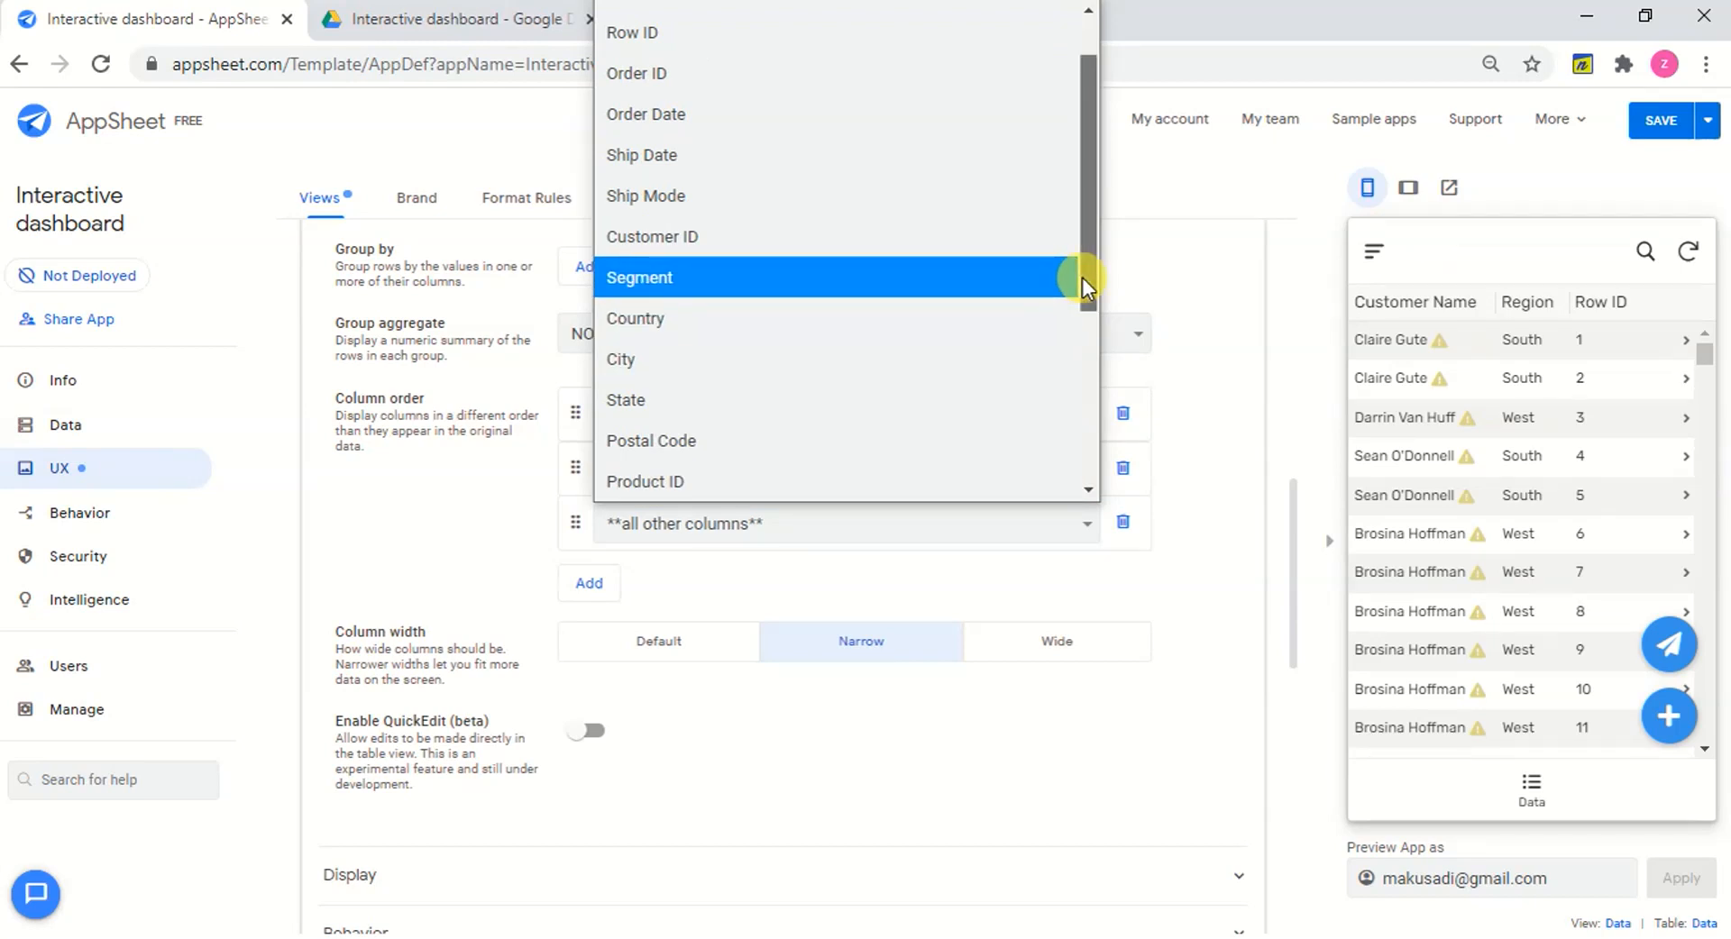
drag(1082, 278, 1083, 265)
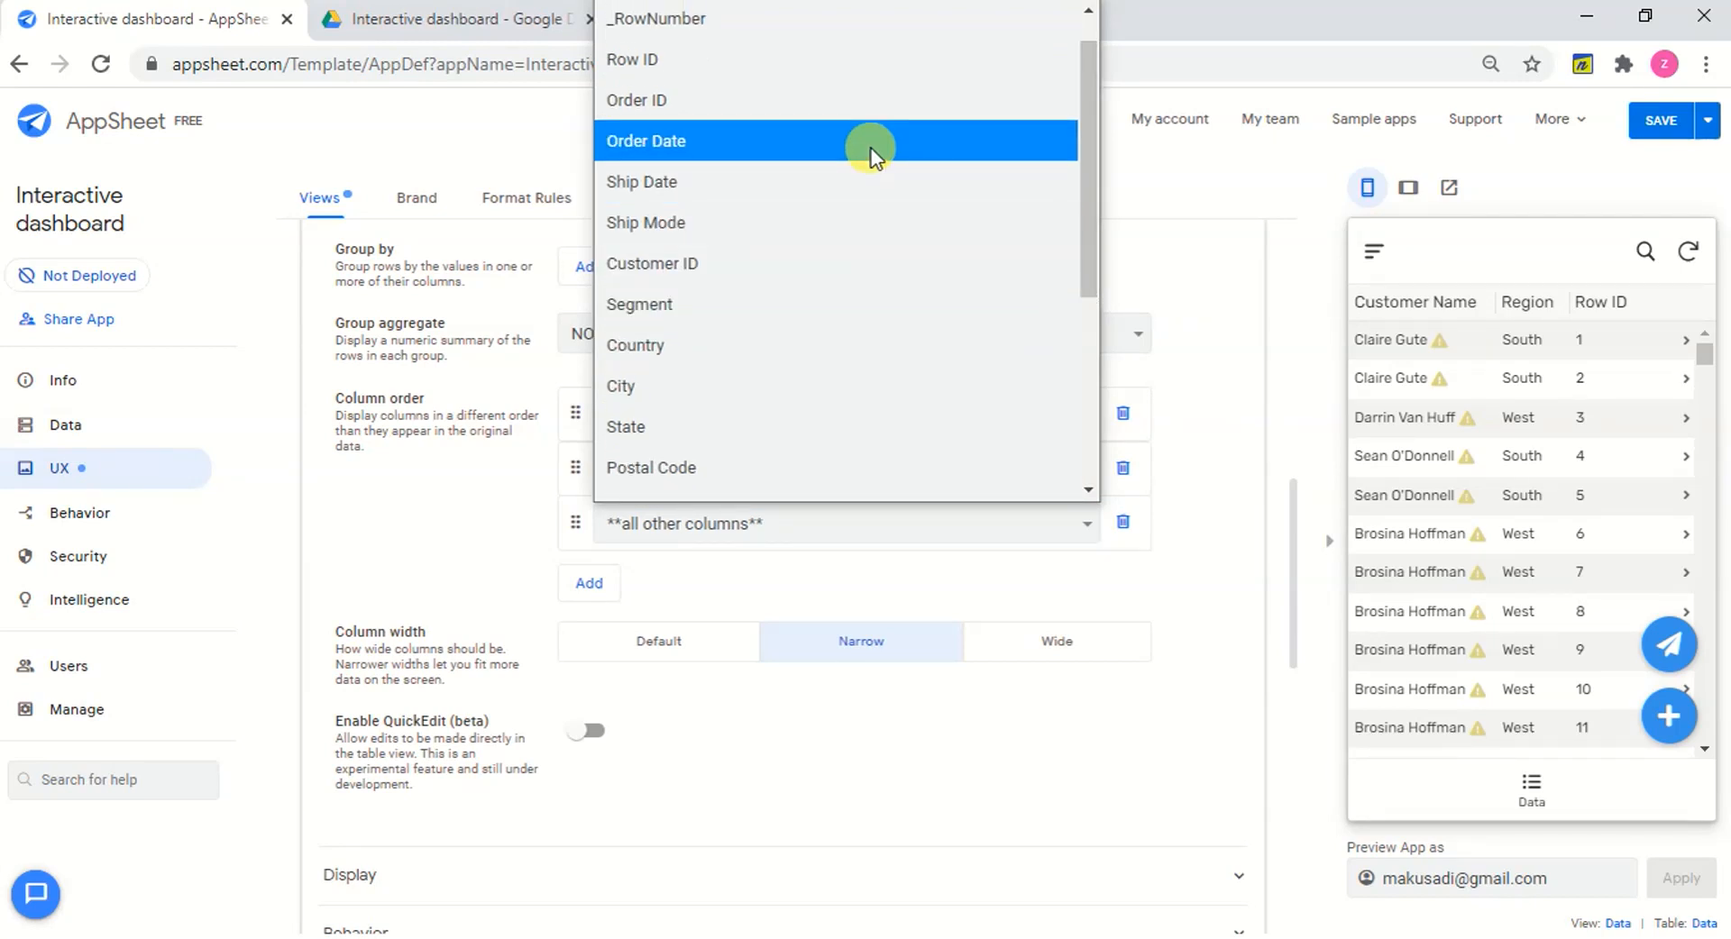
click(871, 157)
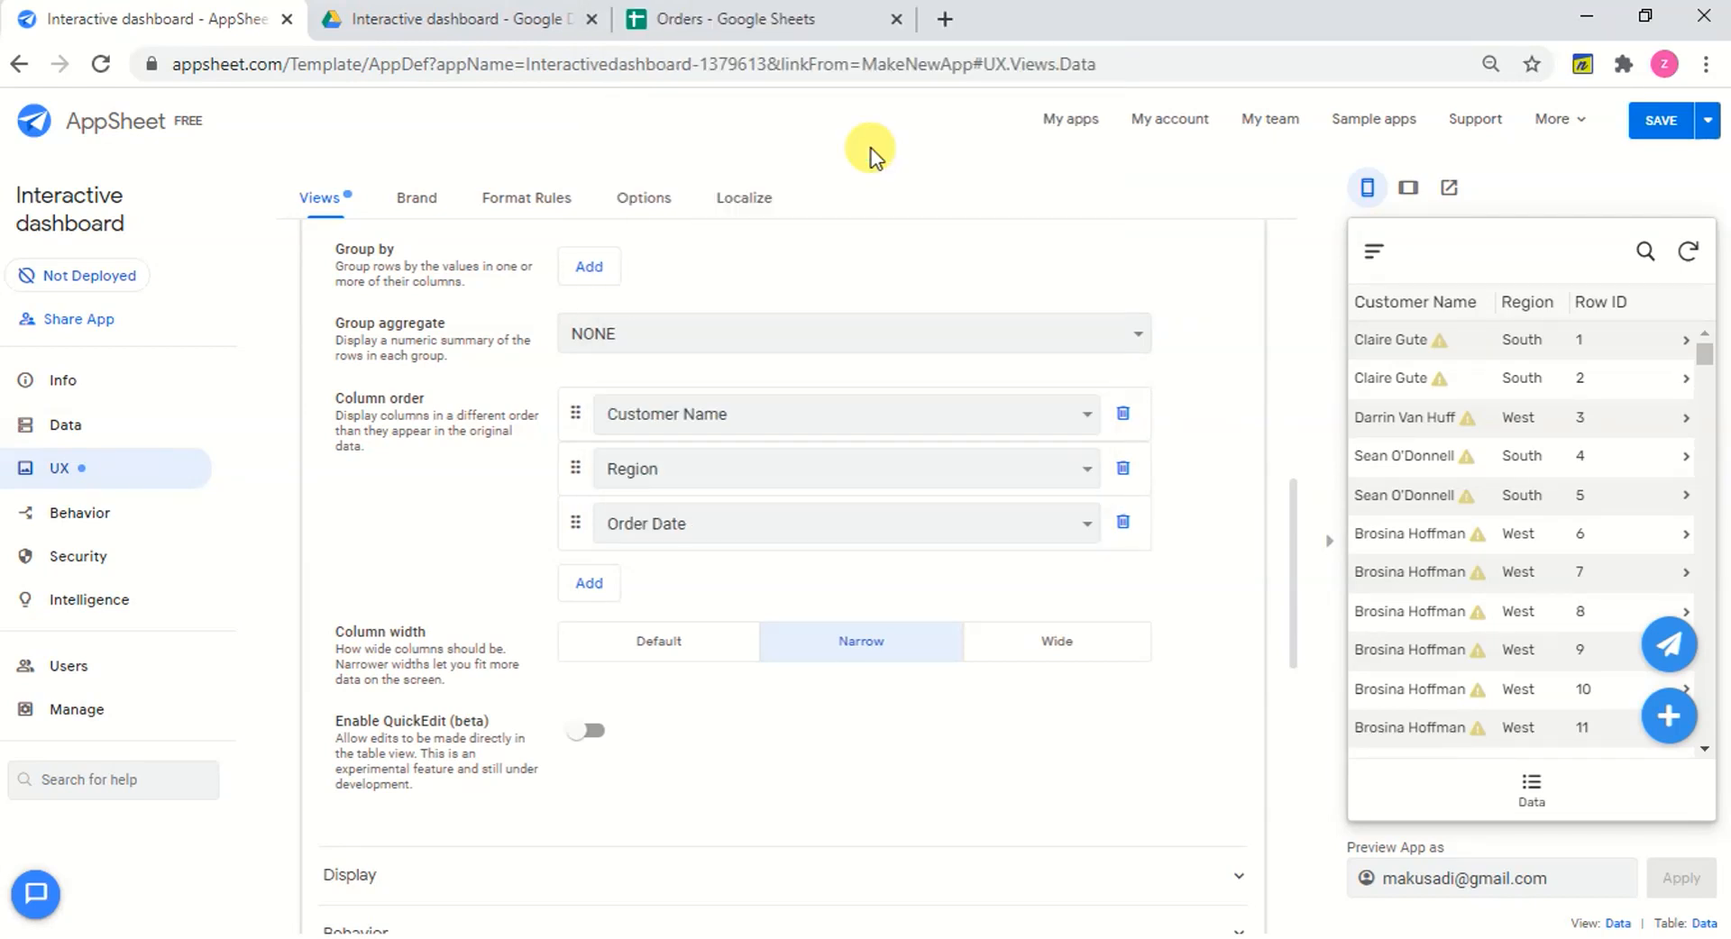
click(590, 586)
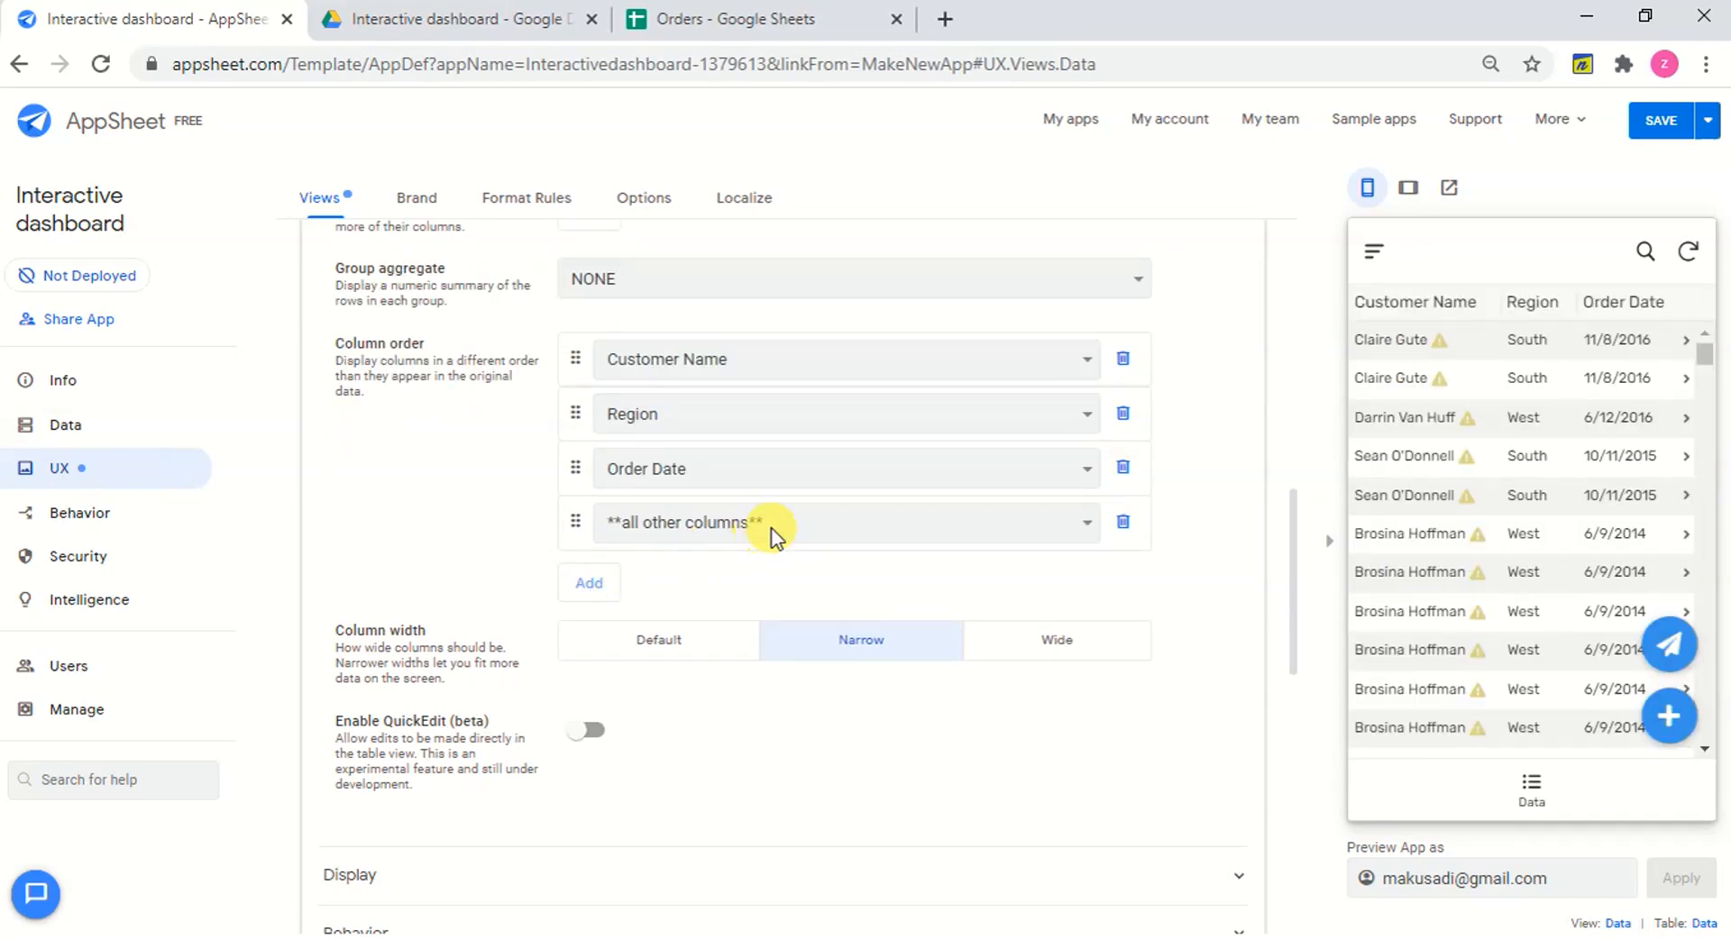
click(773, 536)
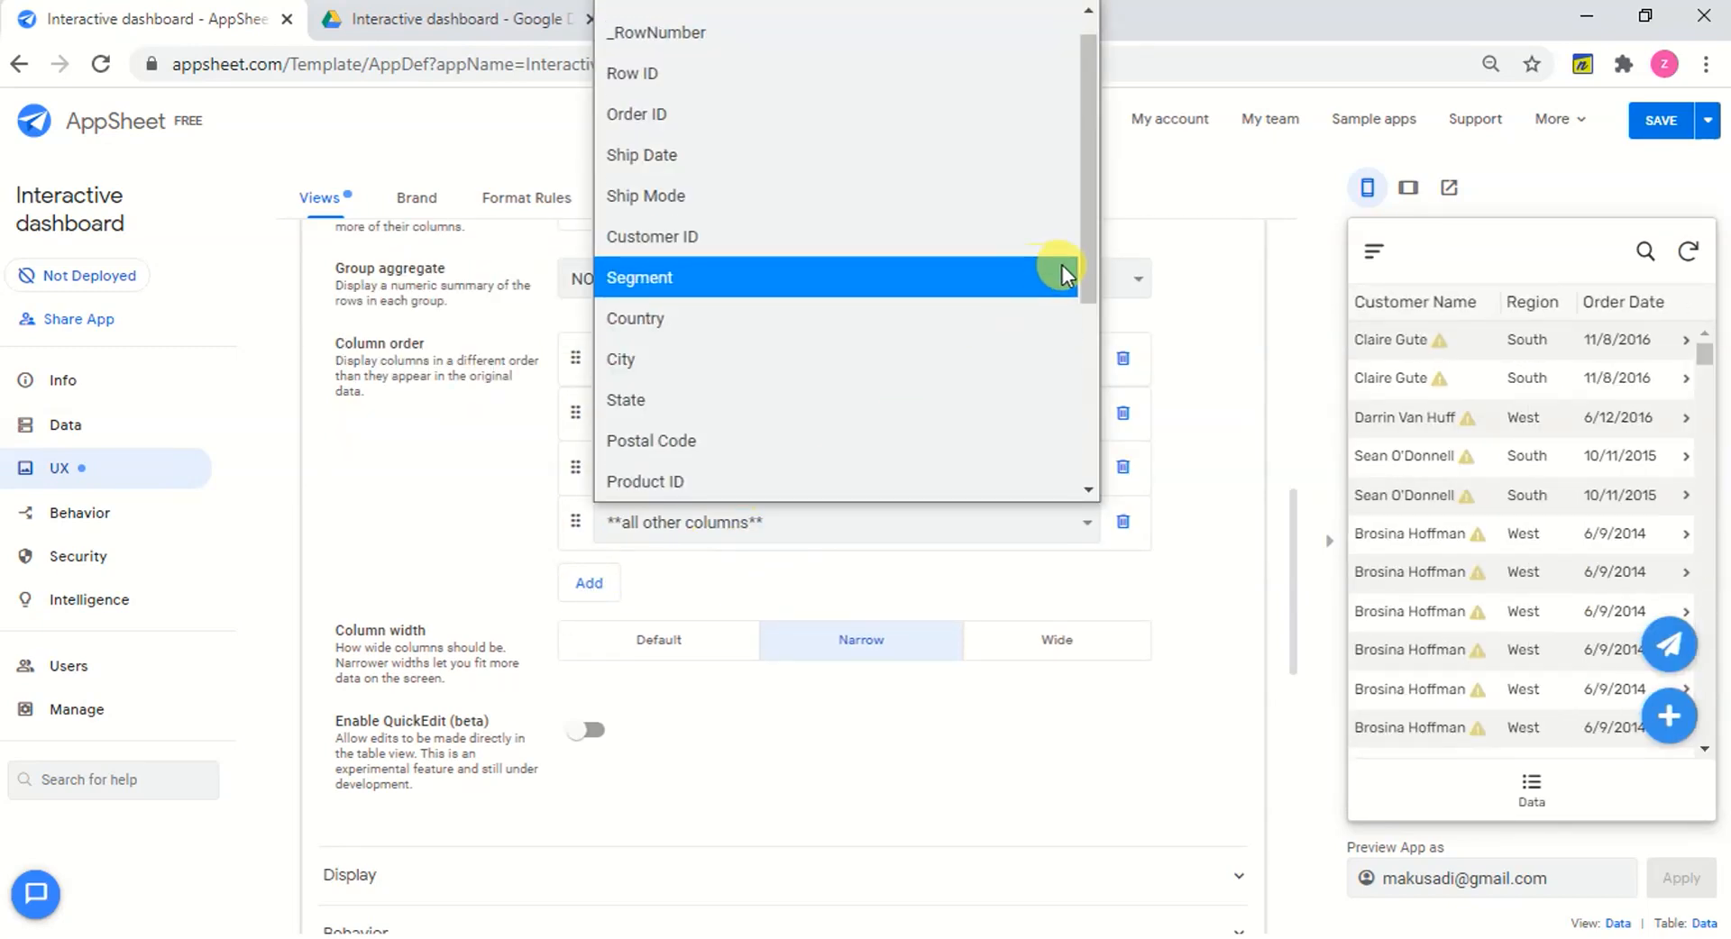
drag(1085, 270, 1080, 441)
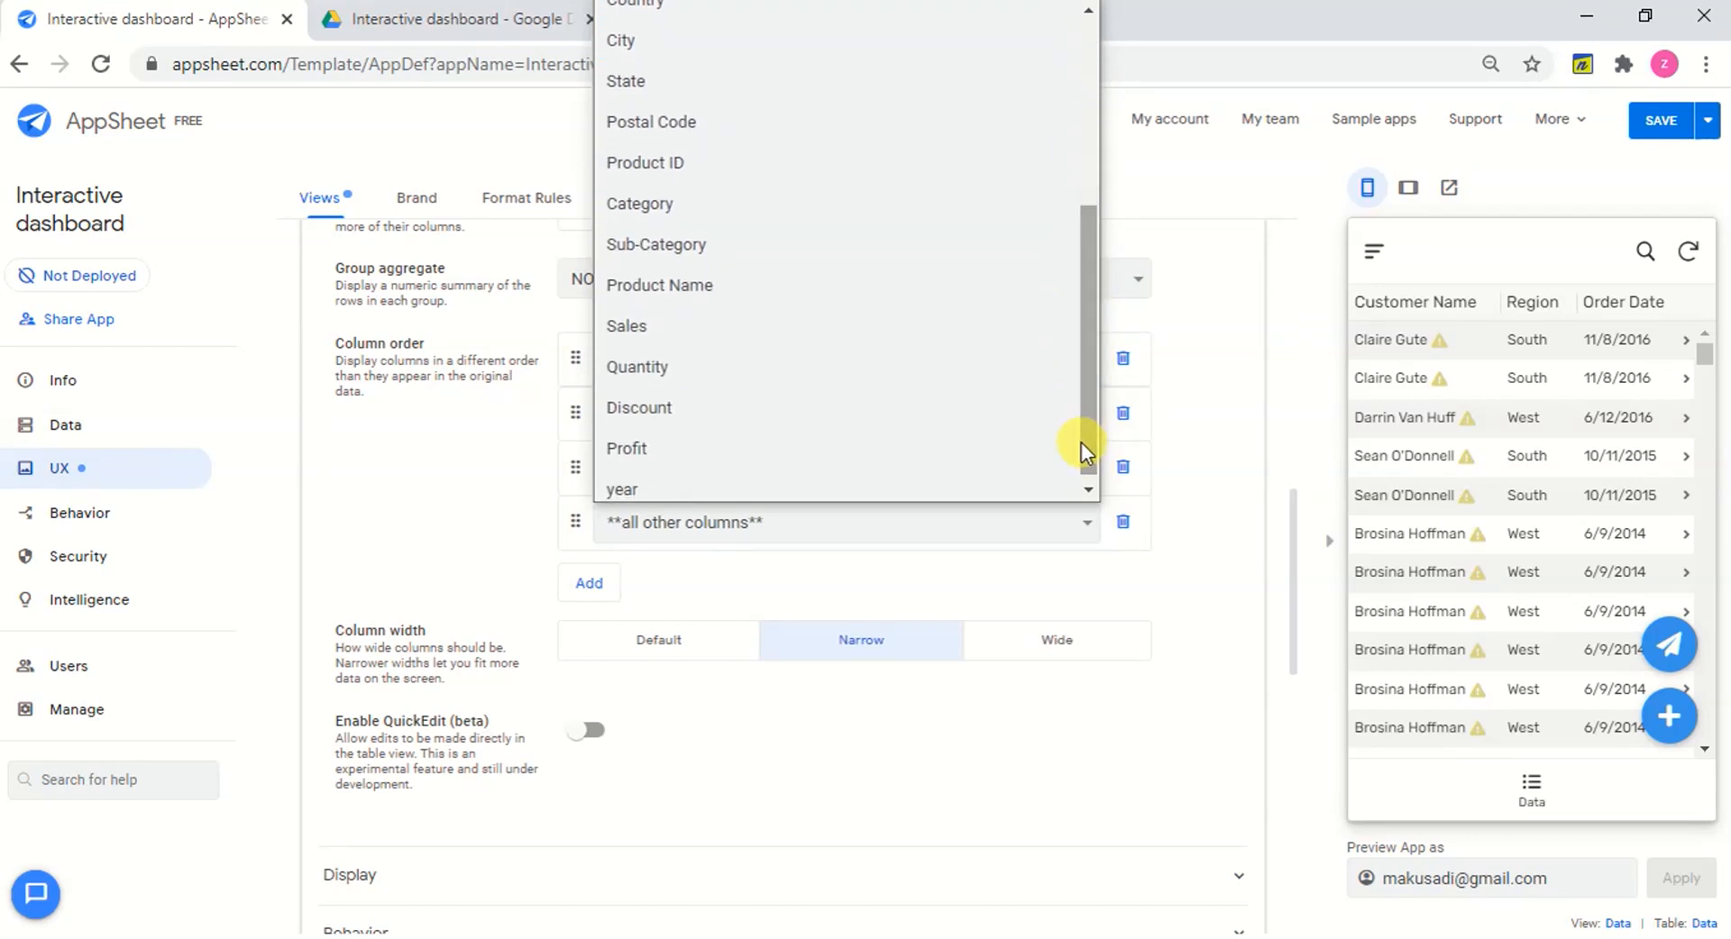
click(793, 338)
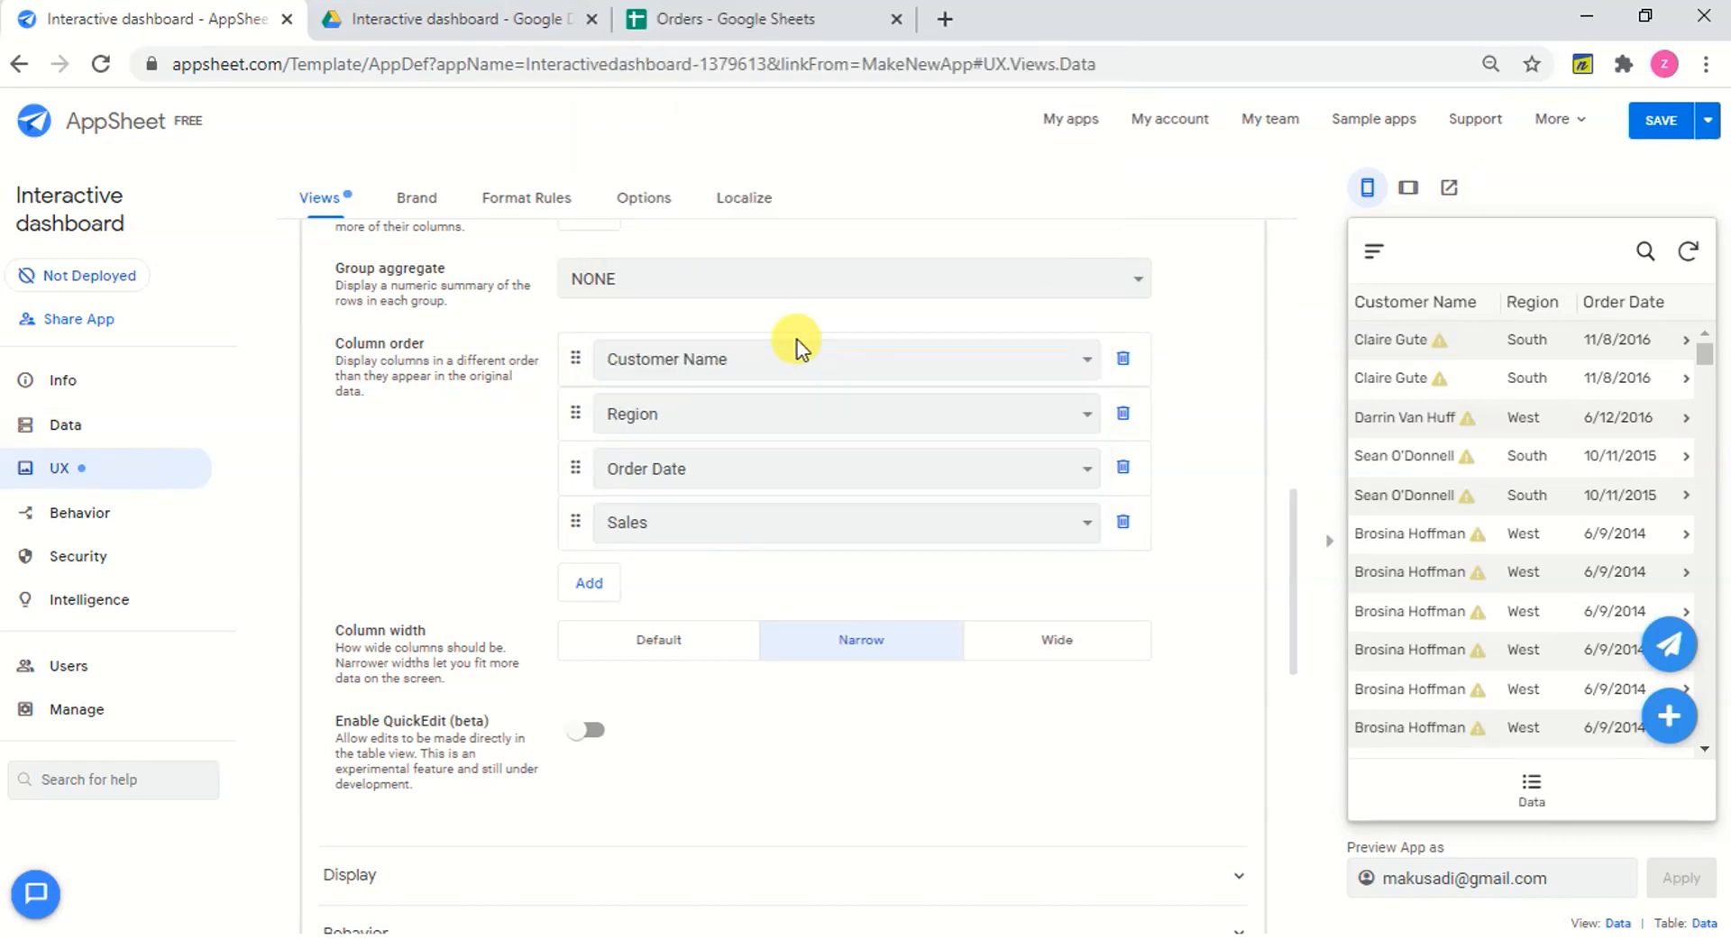
Add the year column after Sales in the Data view's column order.
click(604, 584)
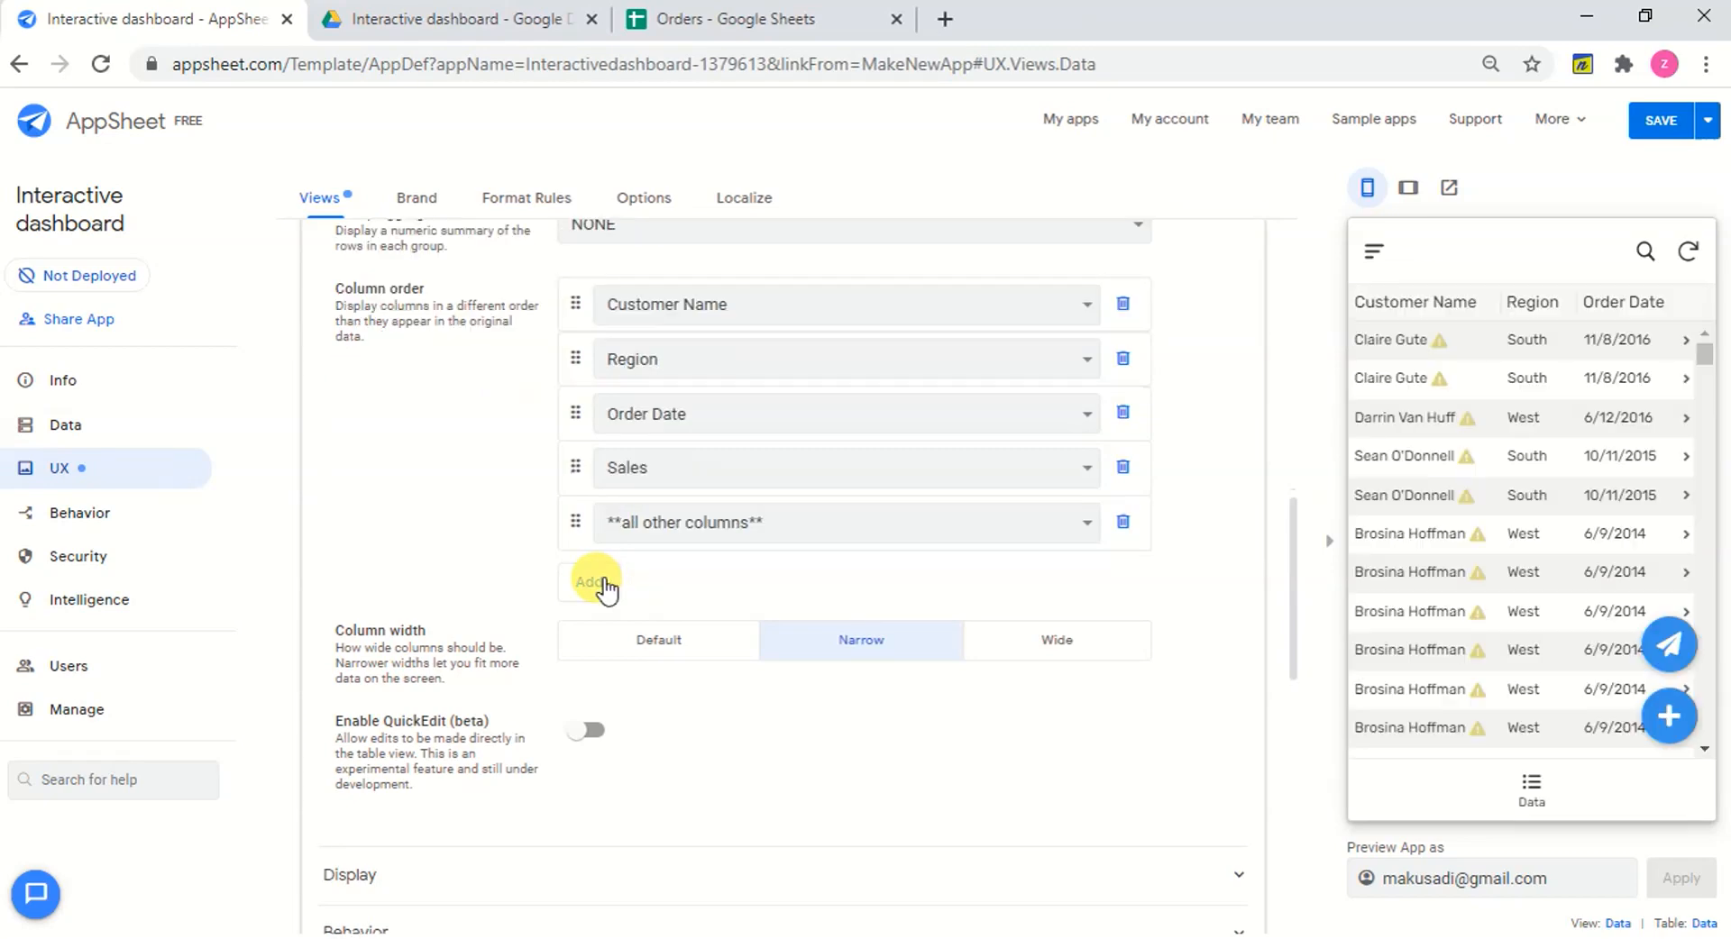
click(761, 528)
scroll(1094, 407, down, 4)
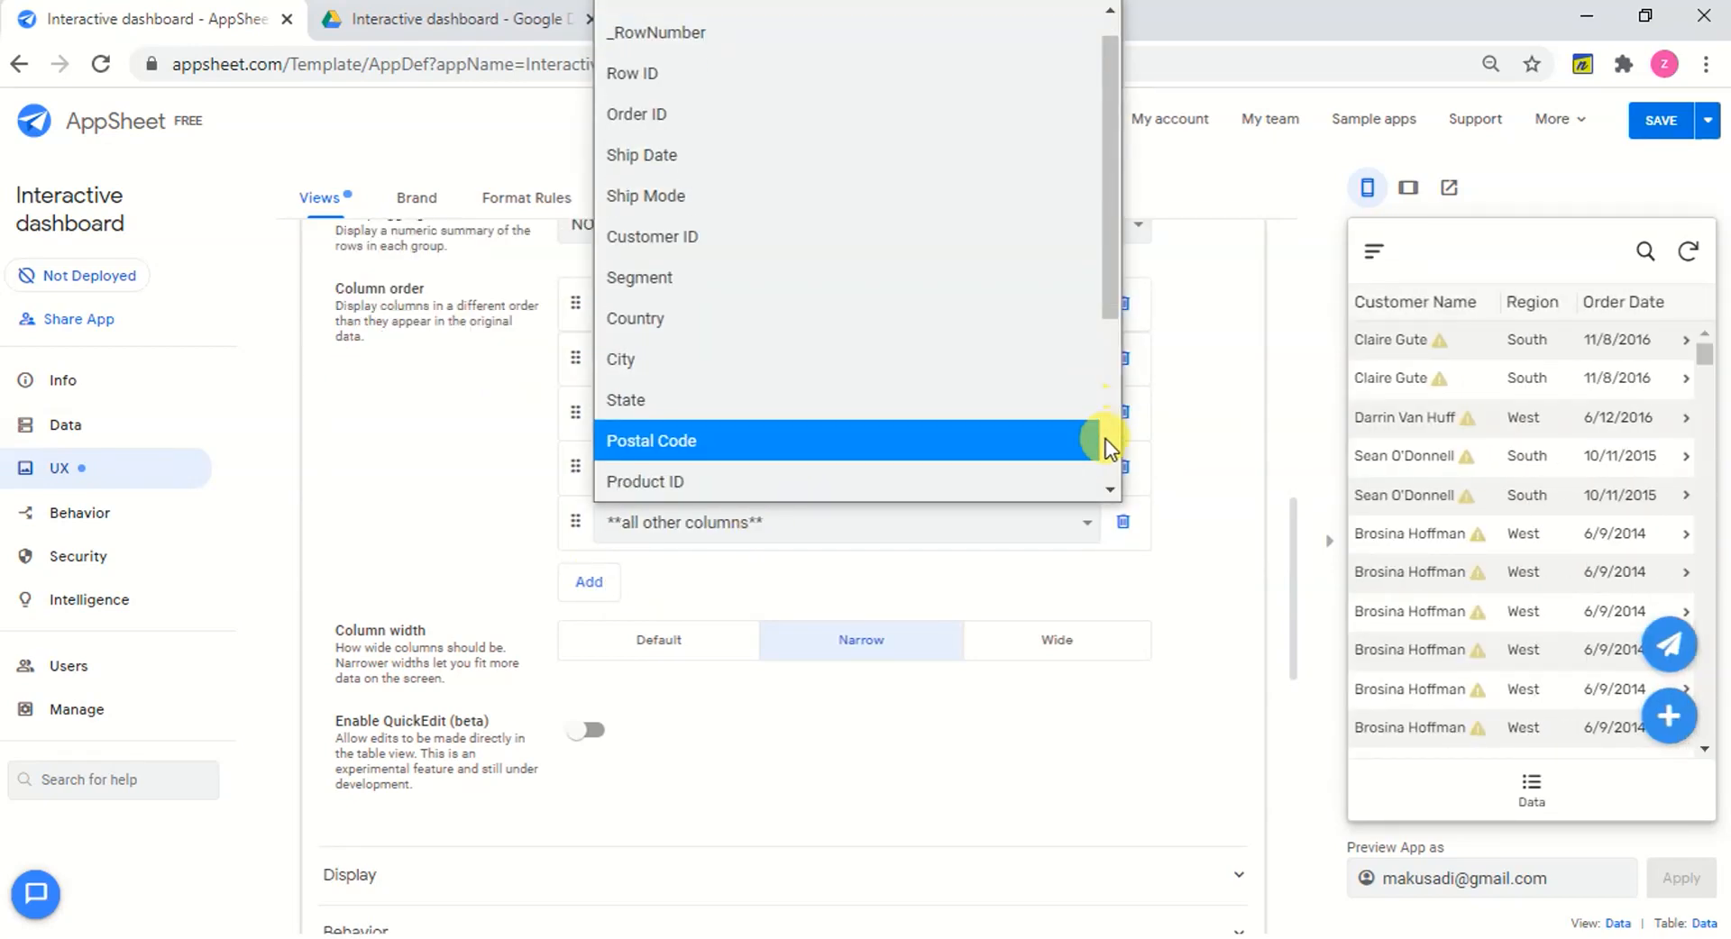
click(895, 481)
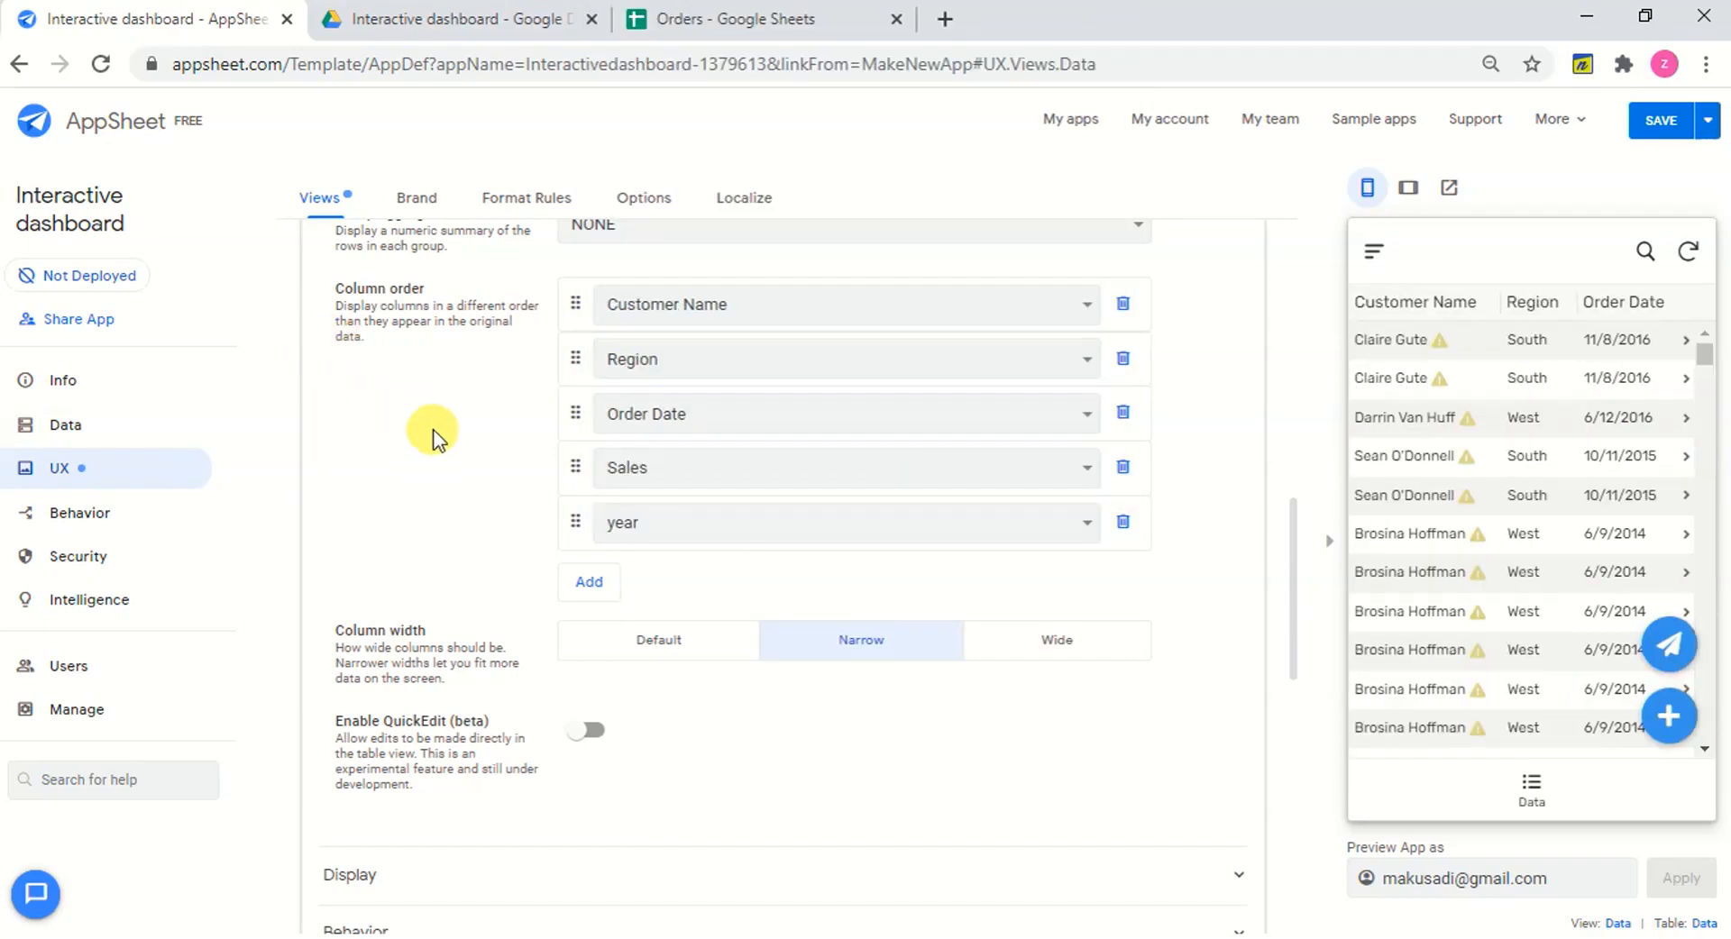
Collapse the Data view's settings, and save the app and verify its data.
scroll(432, 438, up, 12)
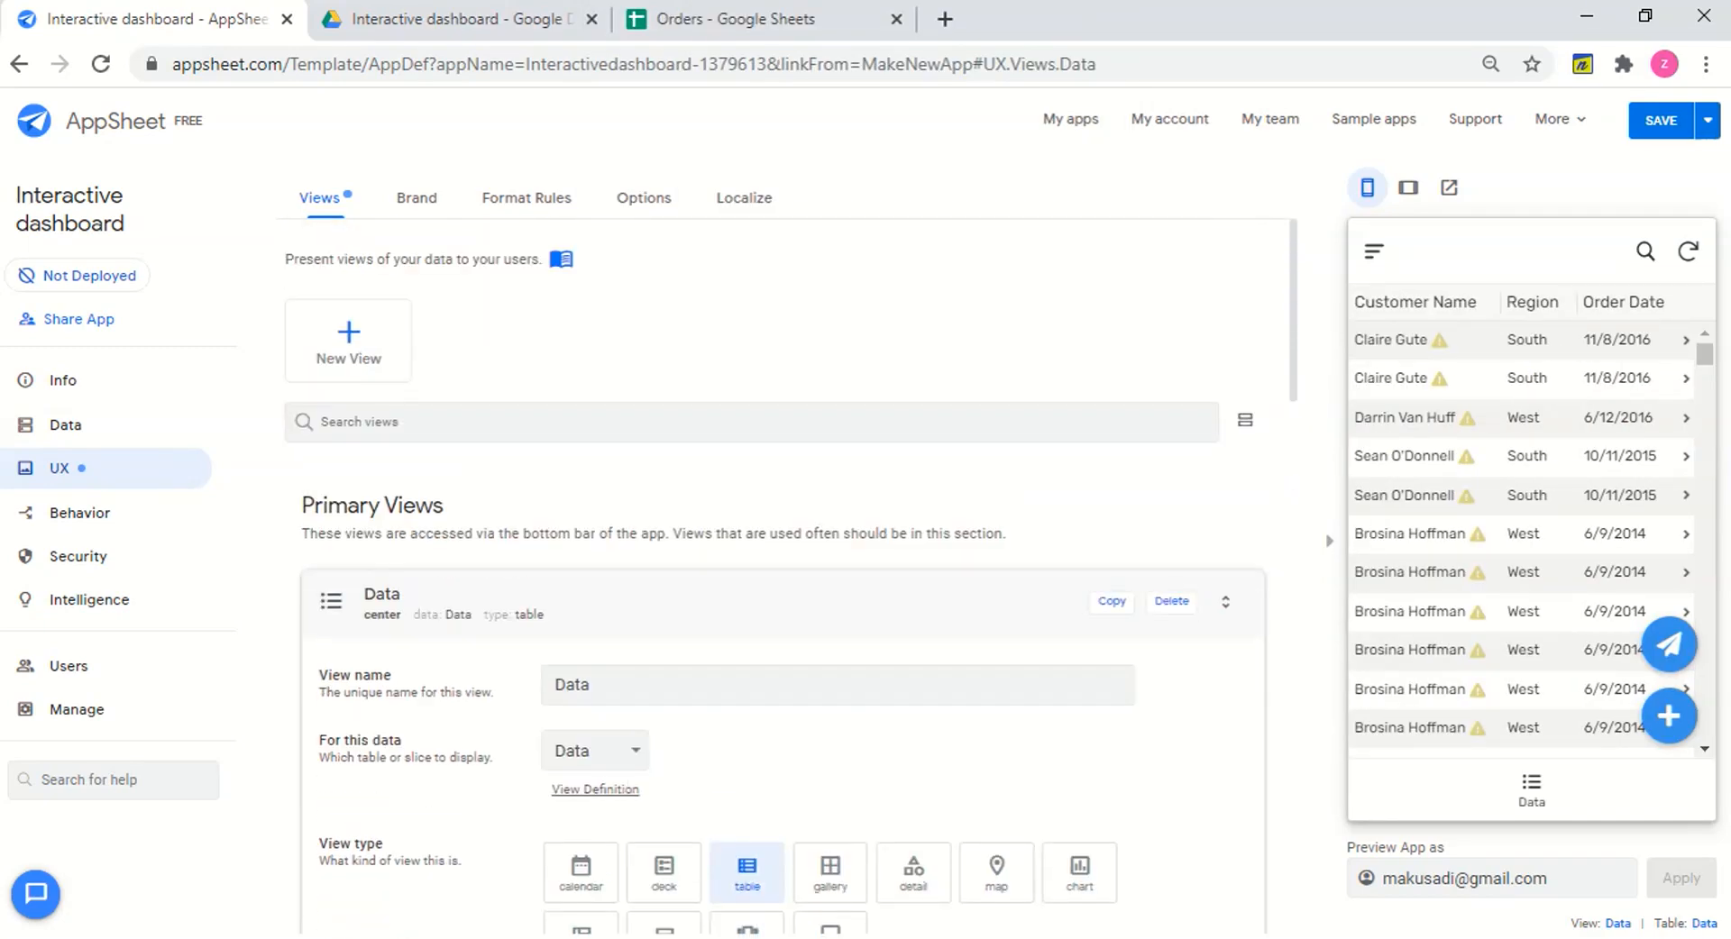
click(396, 595)
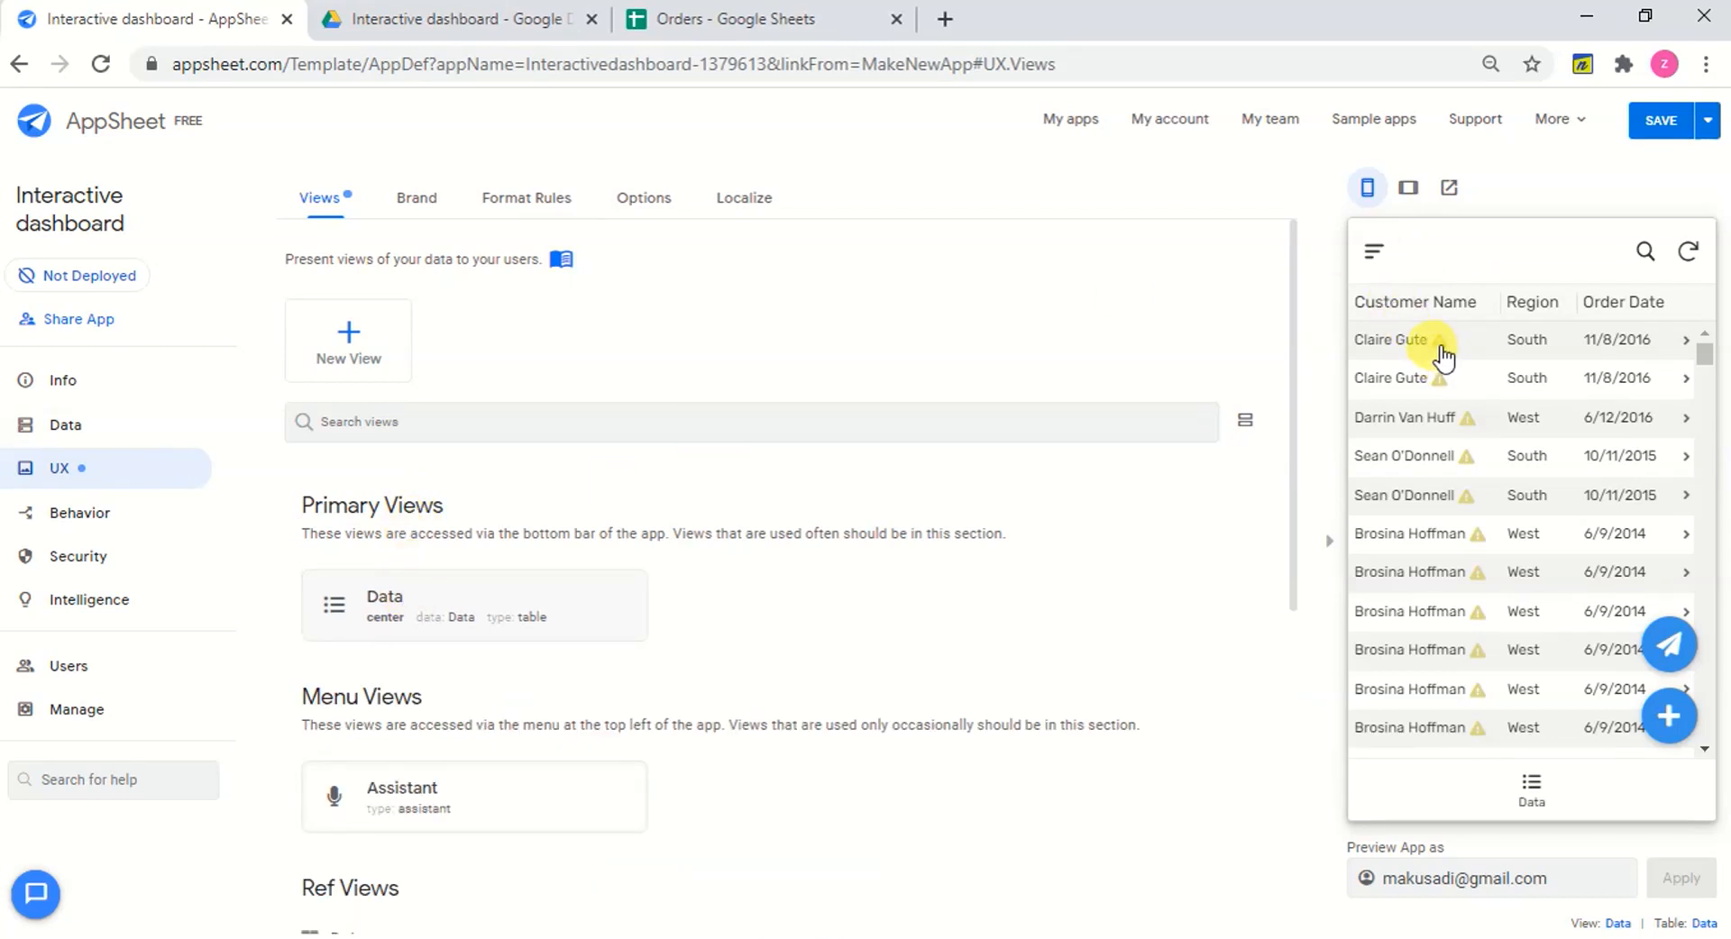
click(1706, 124)
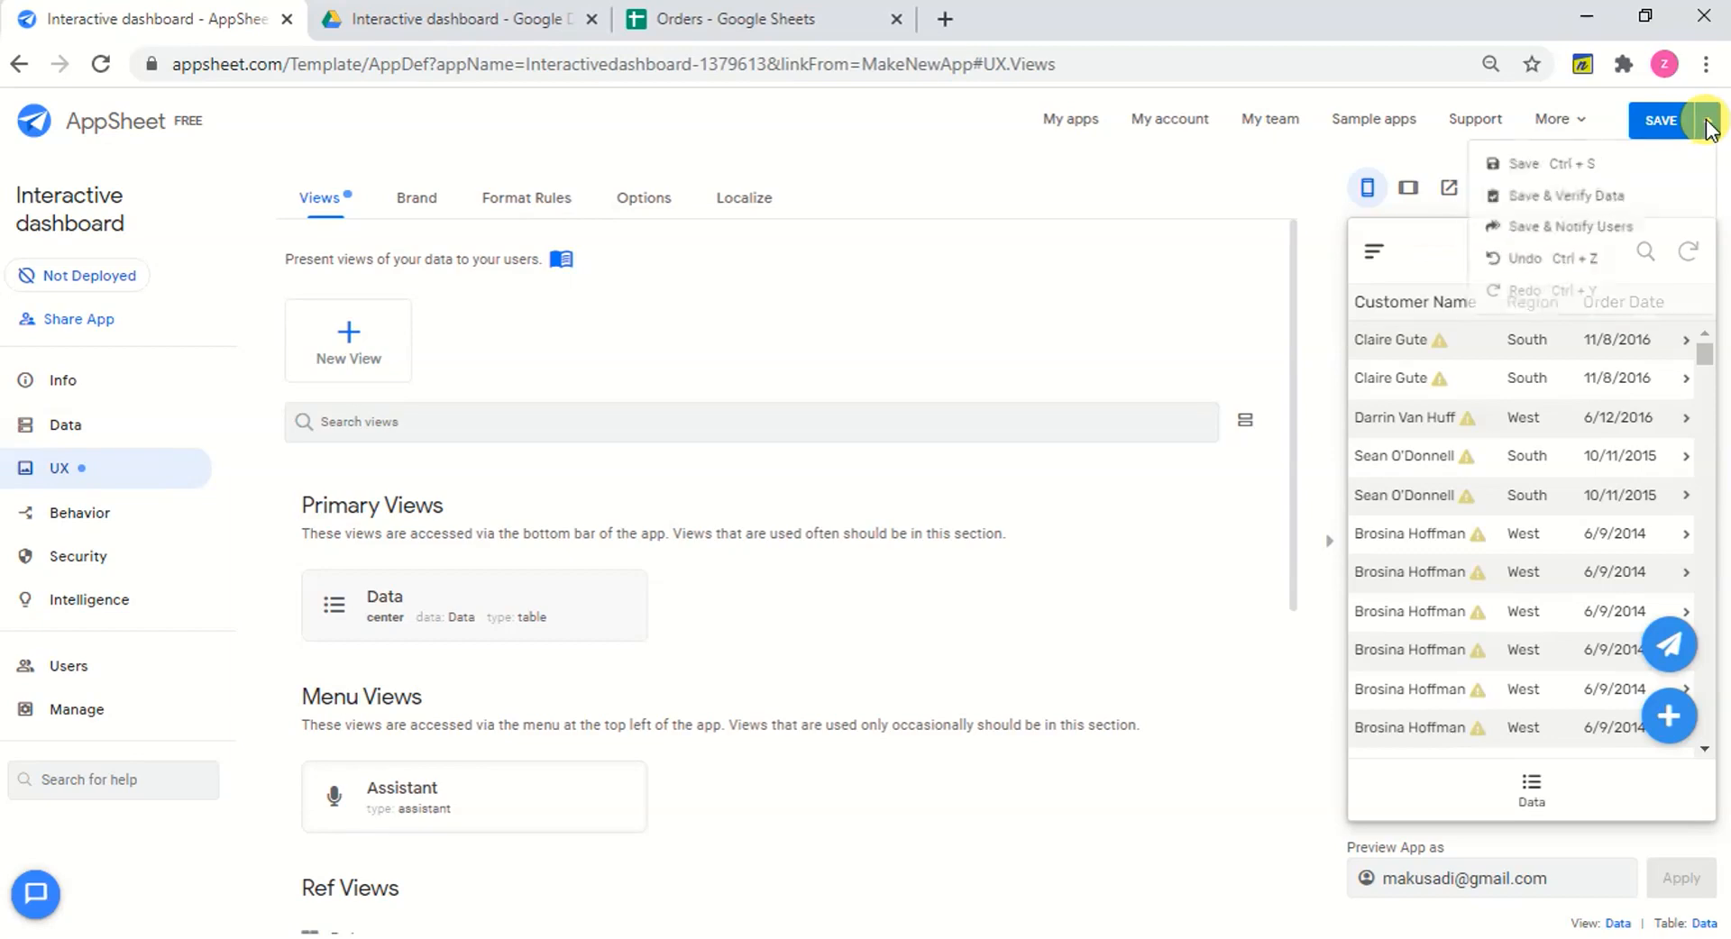
click(1603, 200)
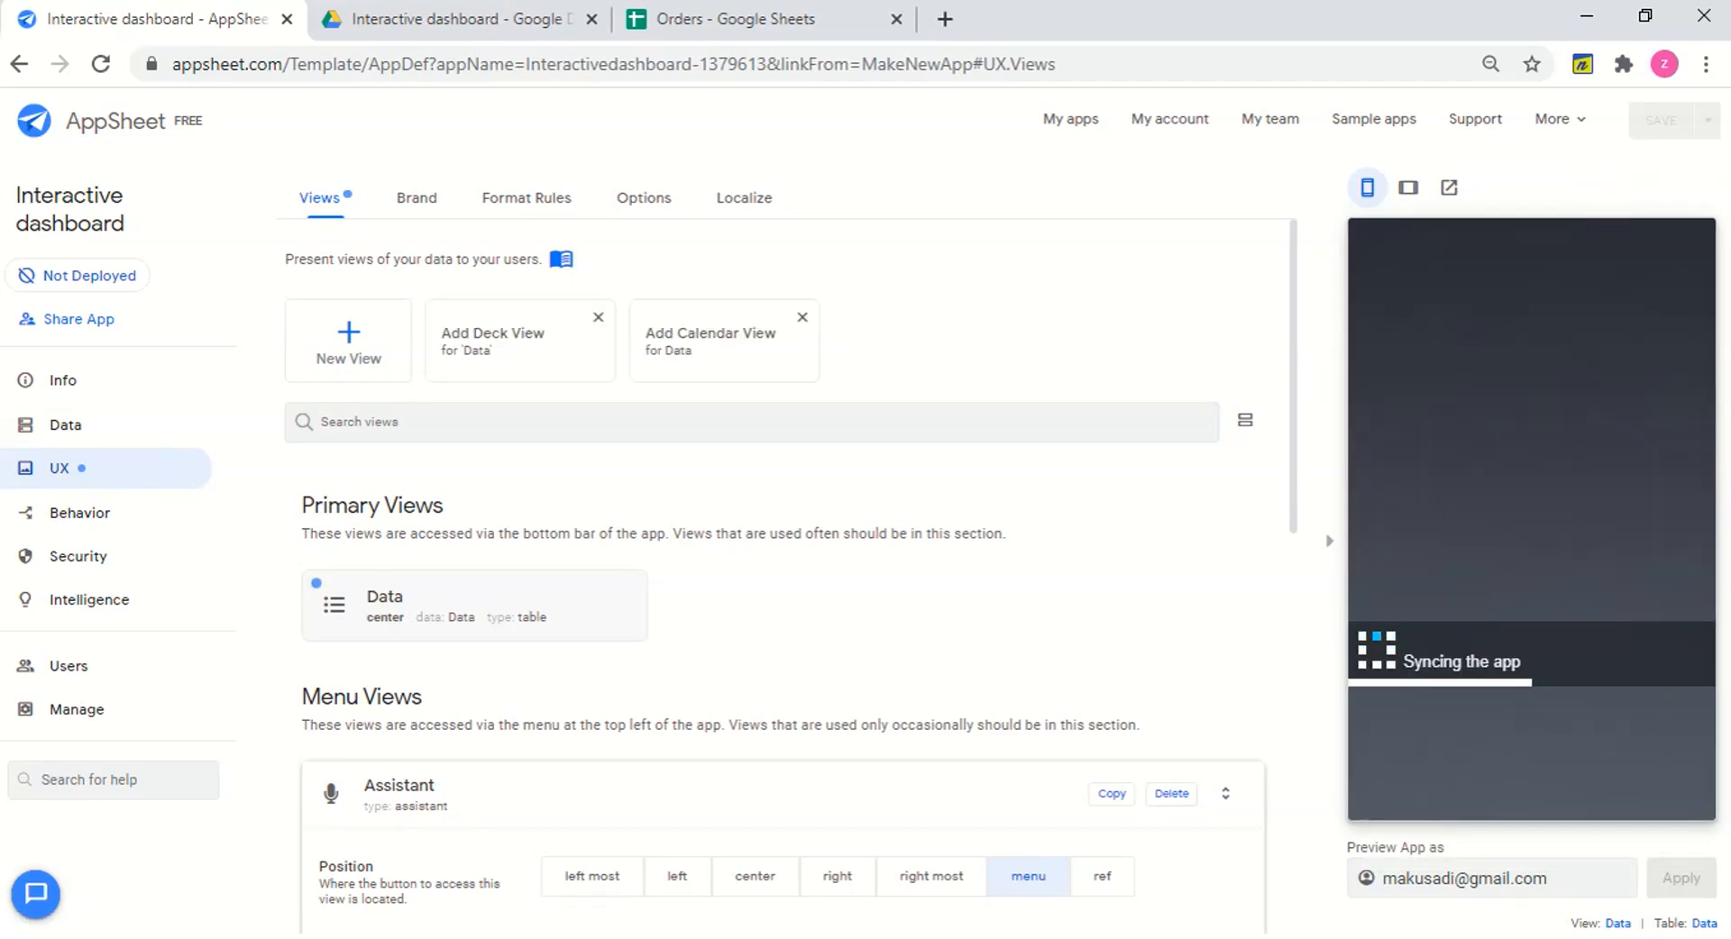
Switch to the Orders spreadsheet in Google Sheets and clear the names in A2:A5 of the Person sheet.
click(769, 22)
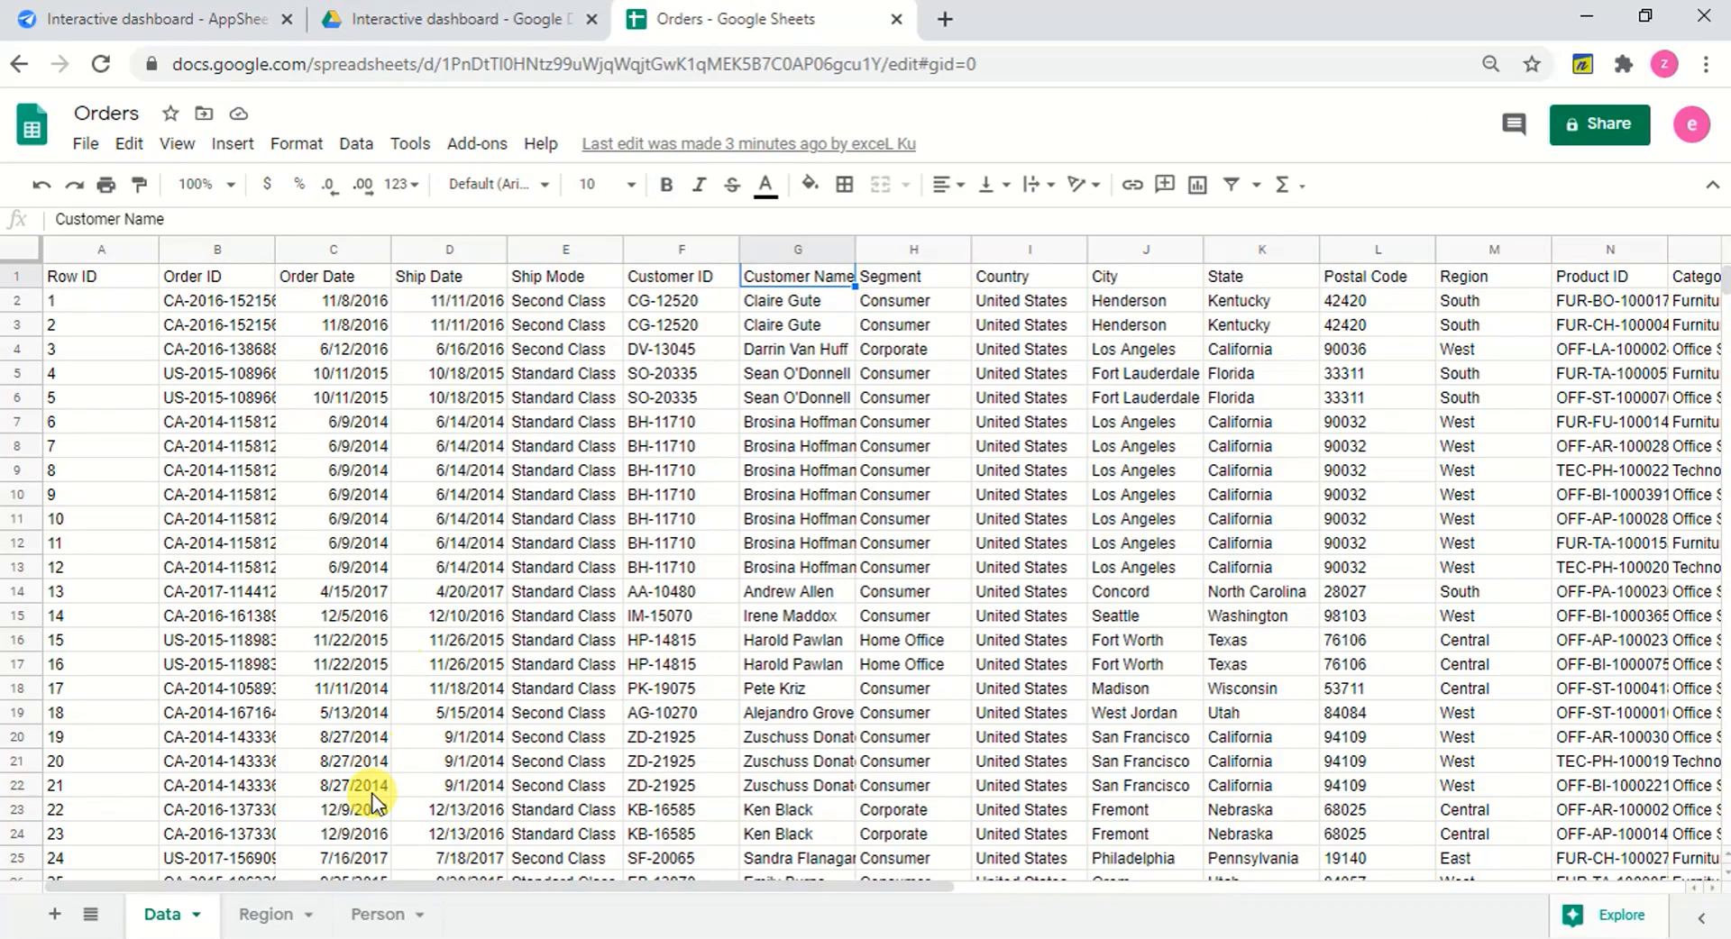
click(379, 916)
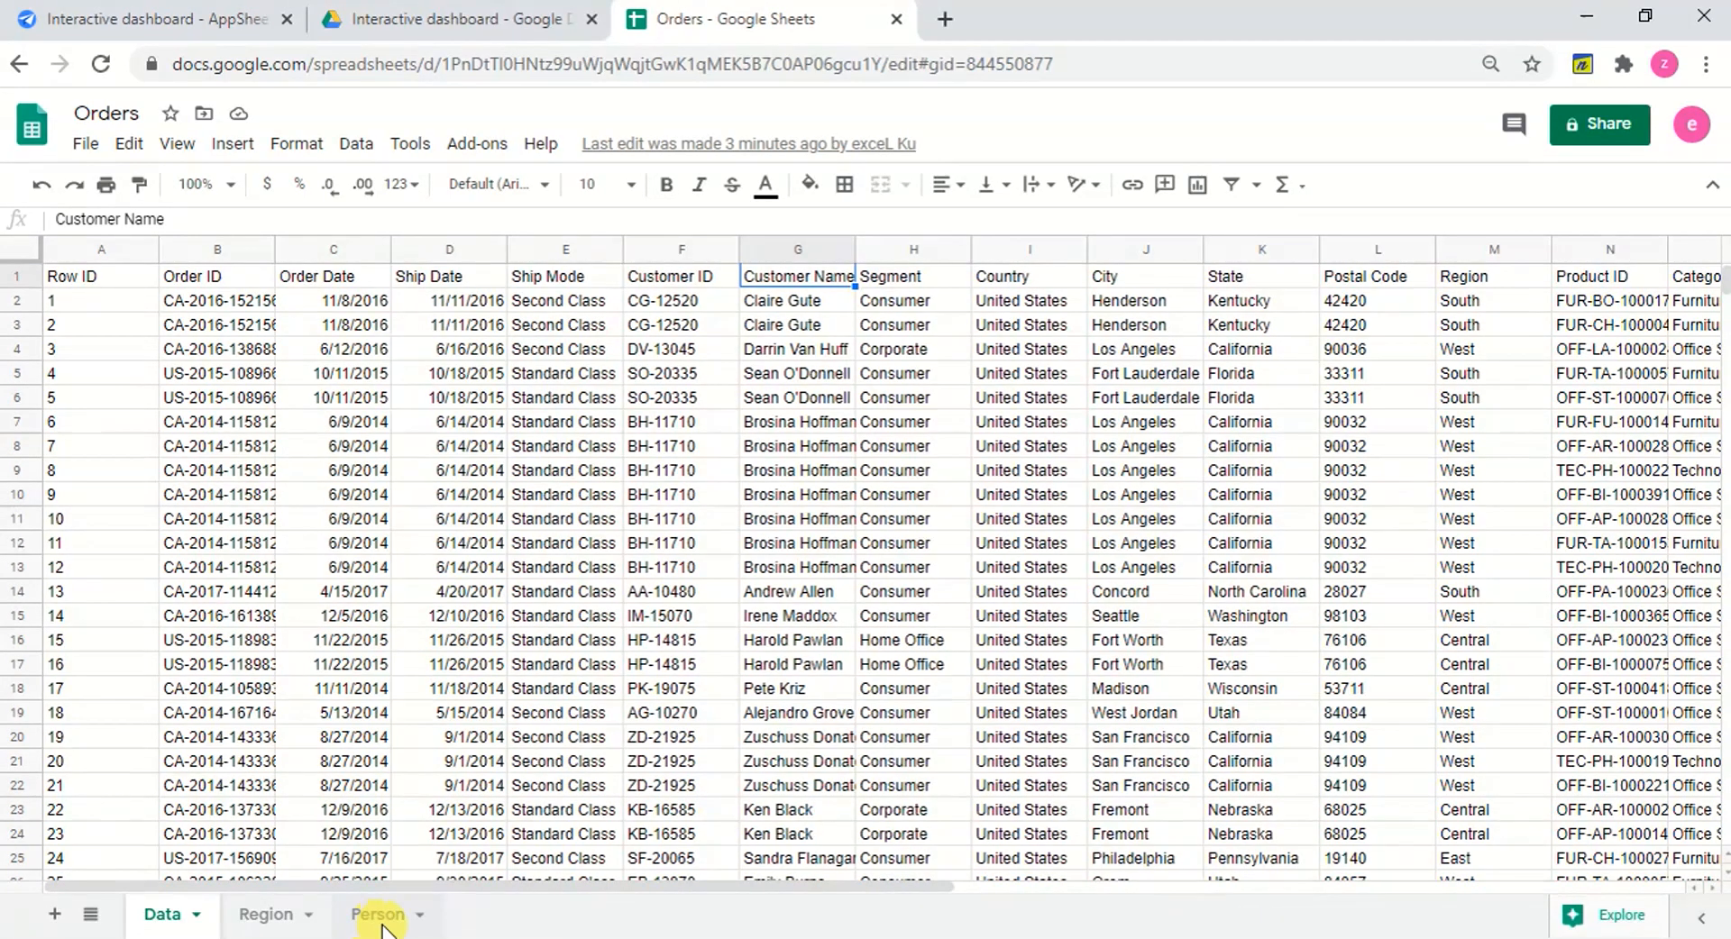
click(88, 303)
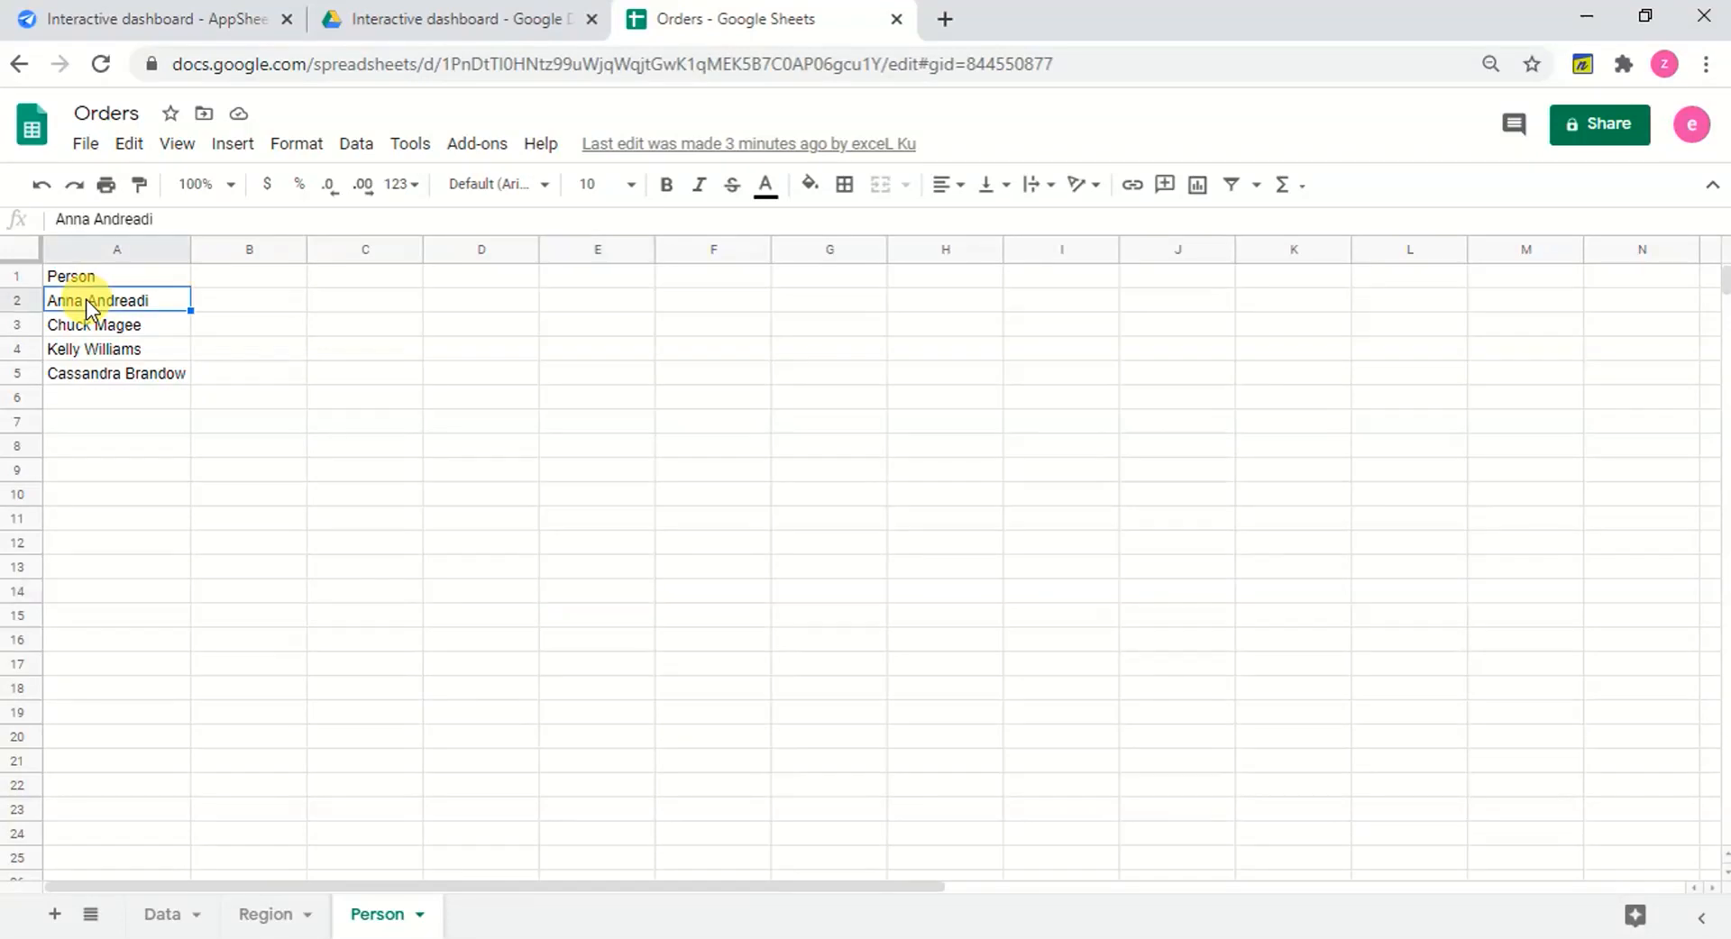
key(shift+Down)
key(shift+Down)
key(shift+Down)
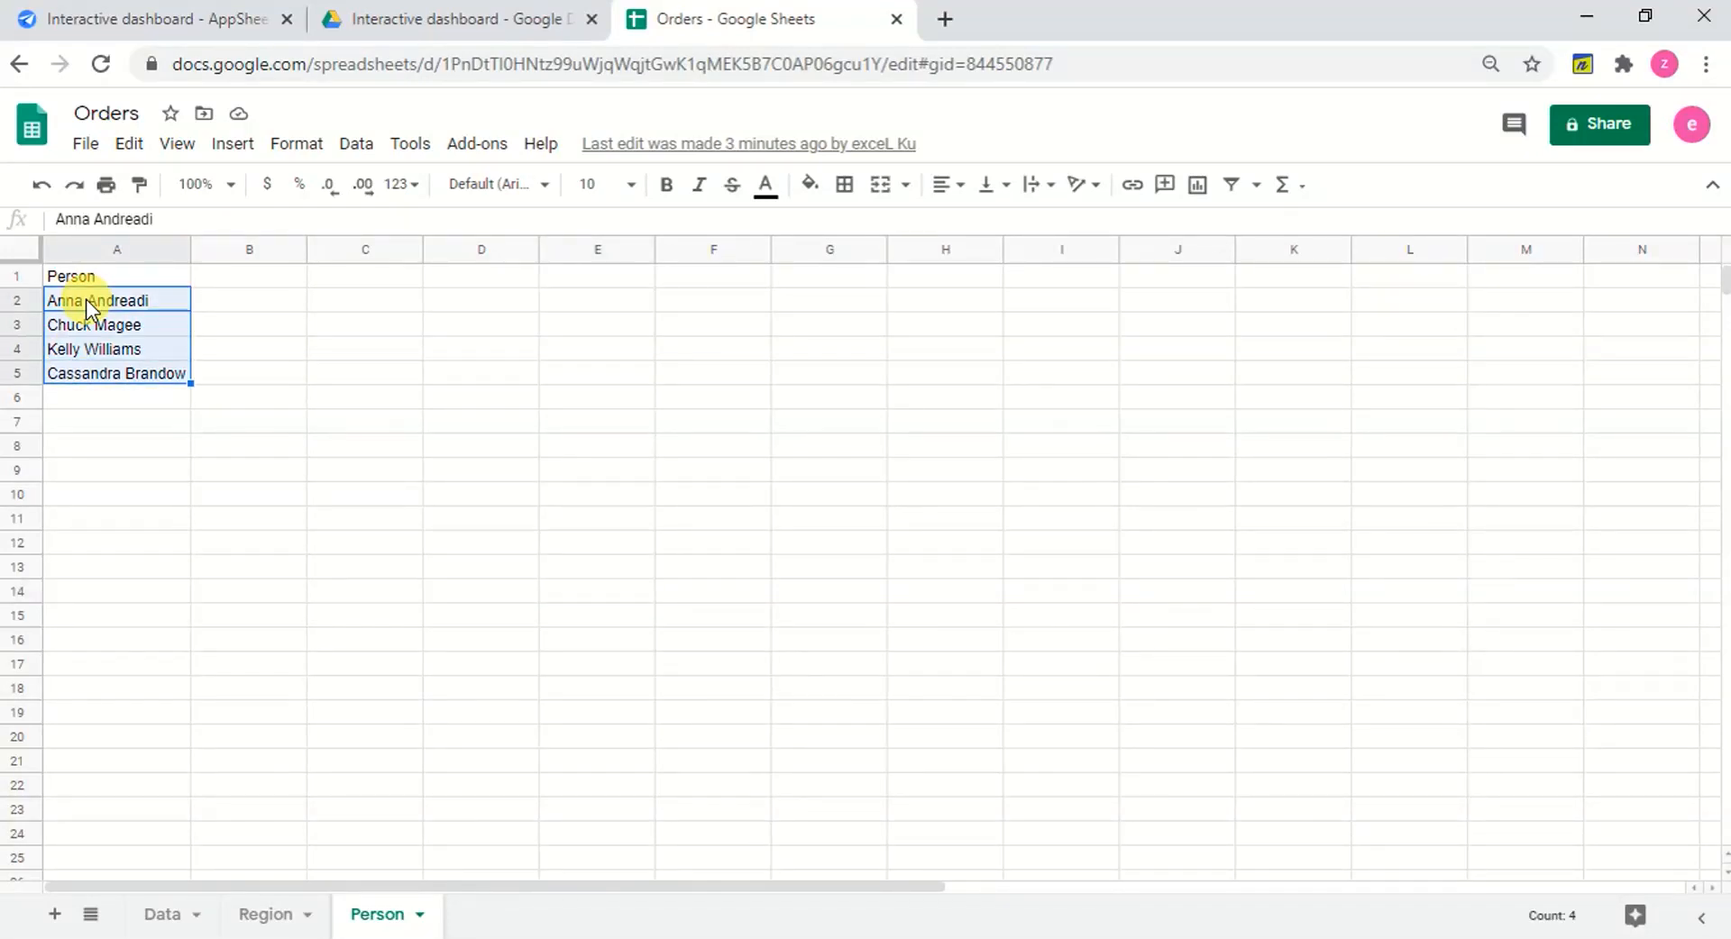
key(Delete)
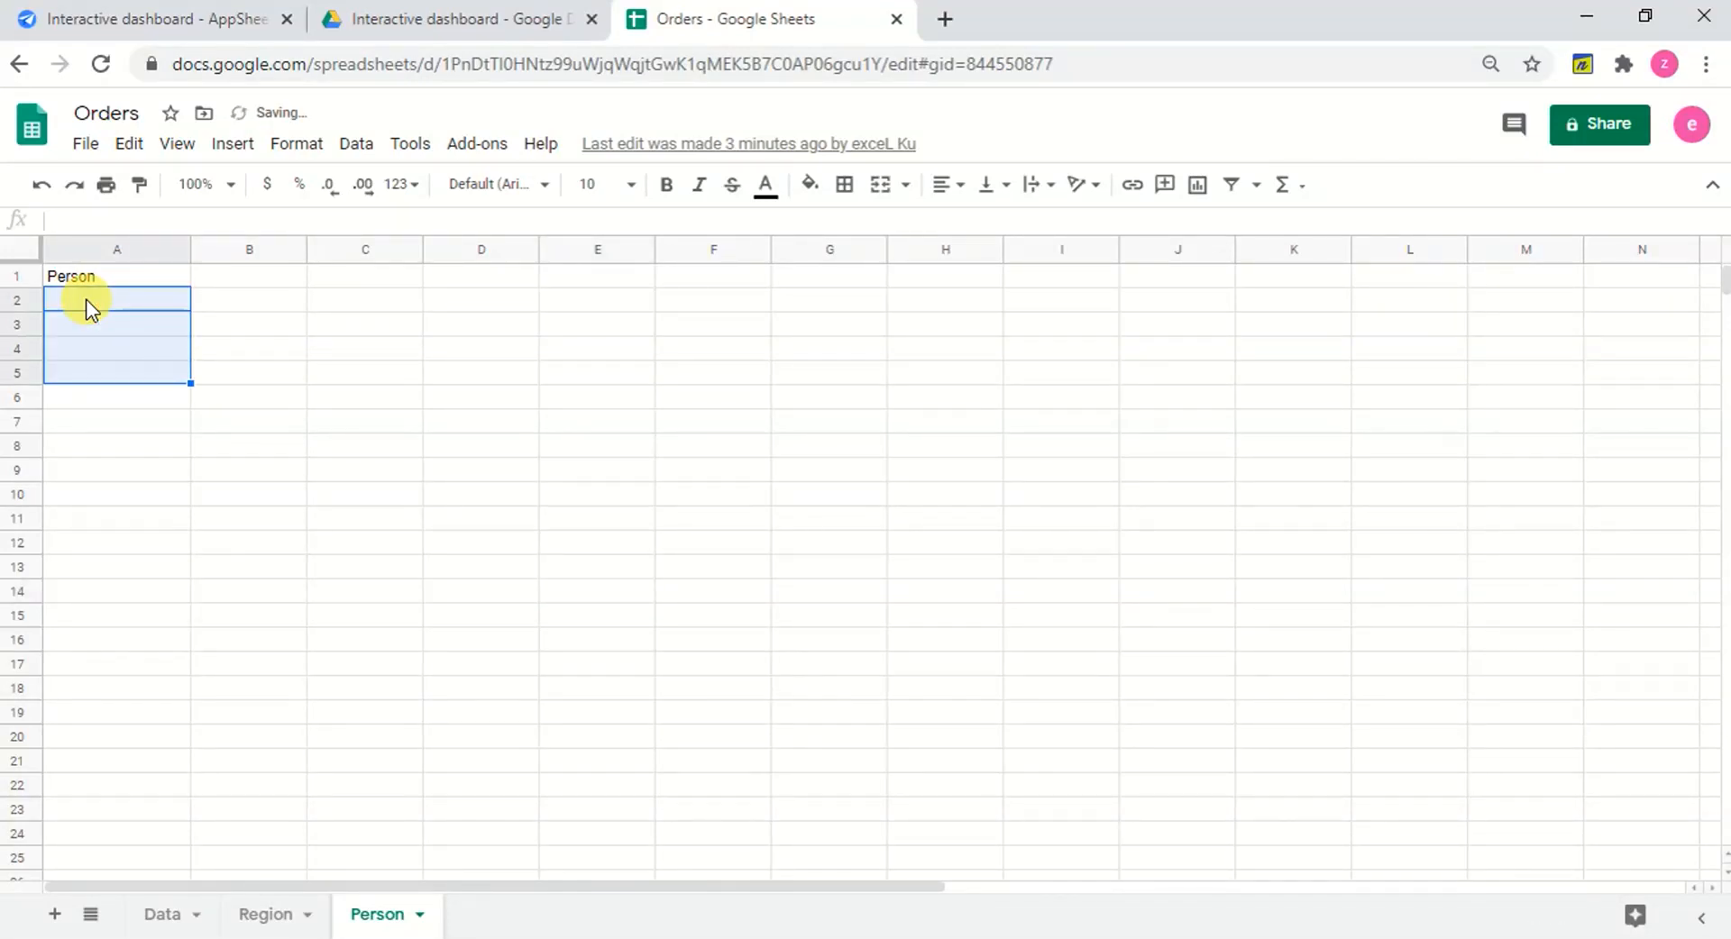
Start a QUERY formula in cell A2 of the Person sheet with the Customer Name range Data!G2:G as its data.
click(109, 306)
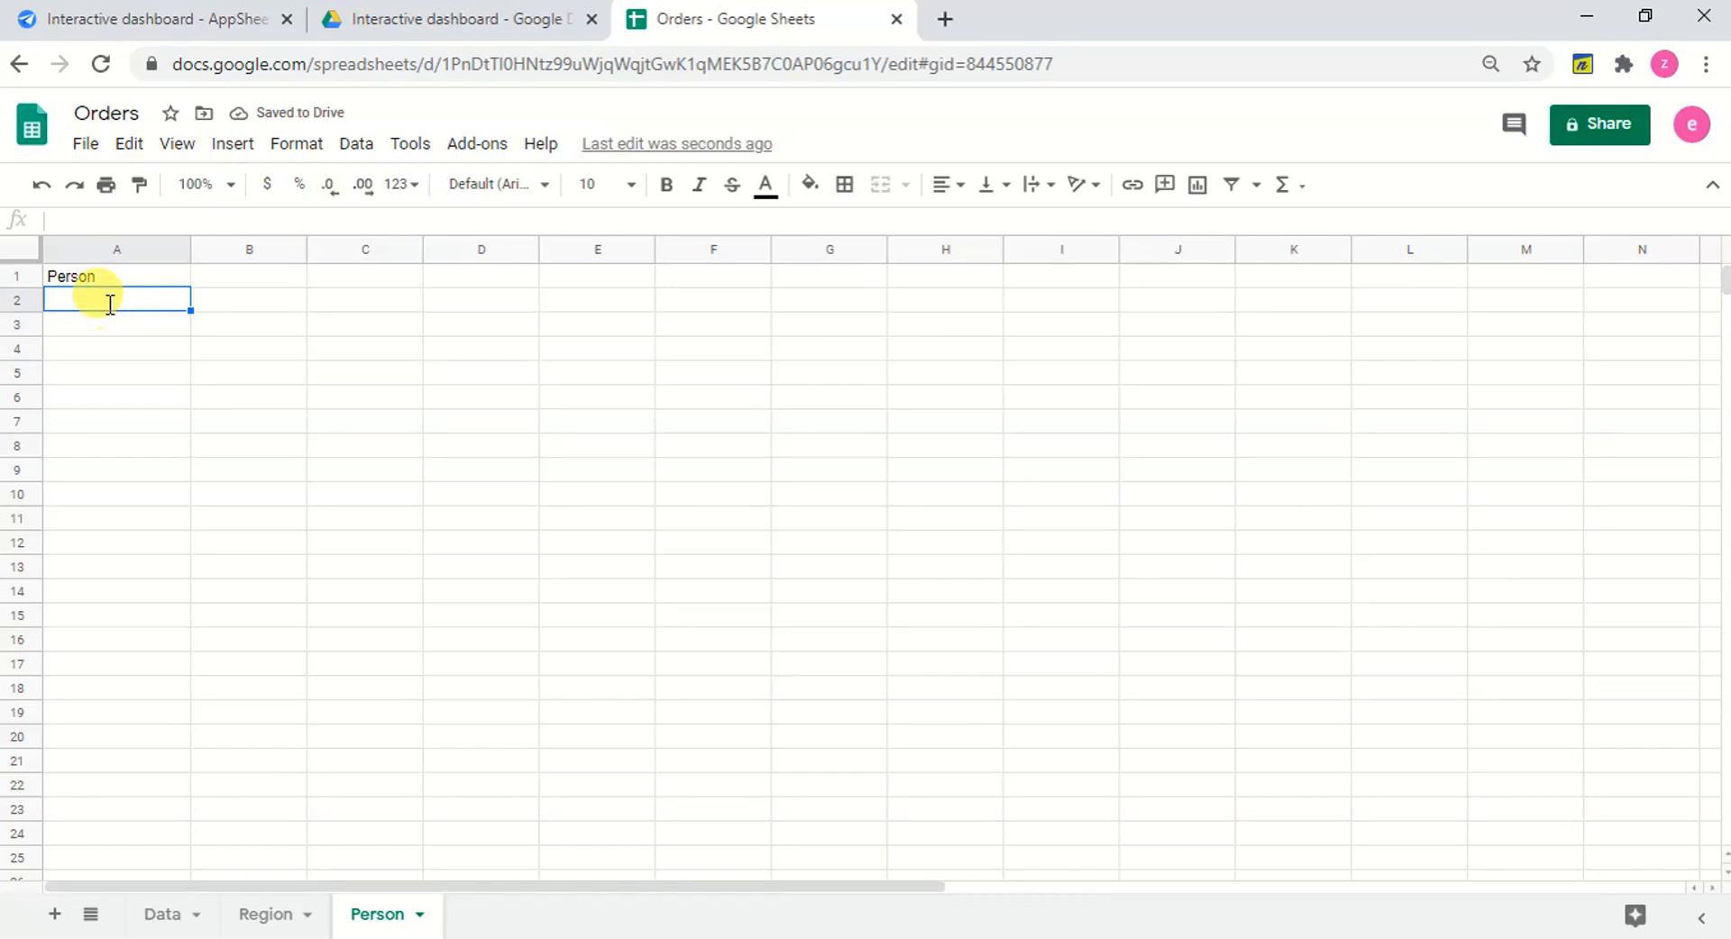
text(=que)
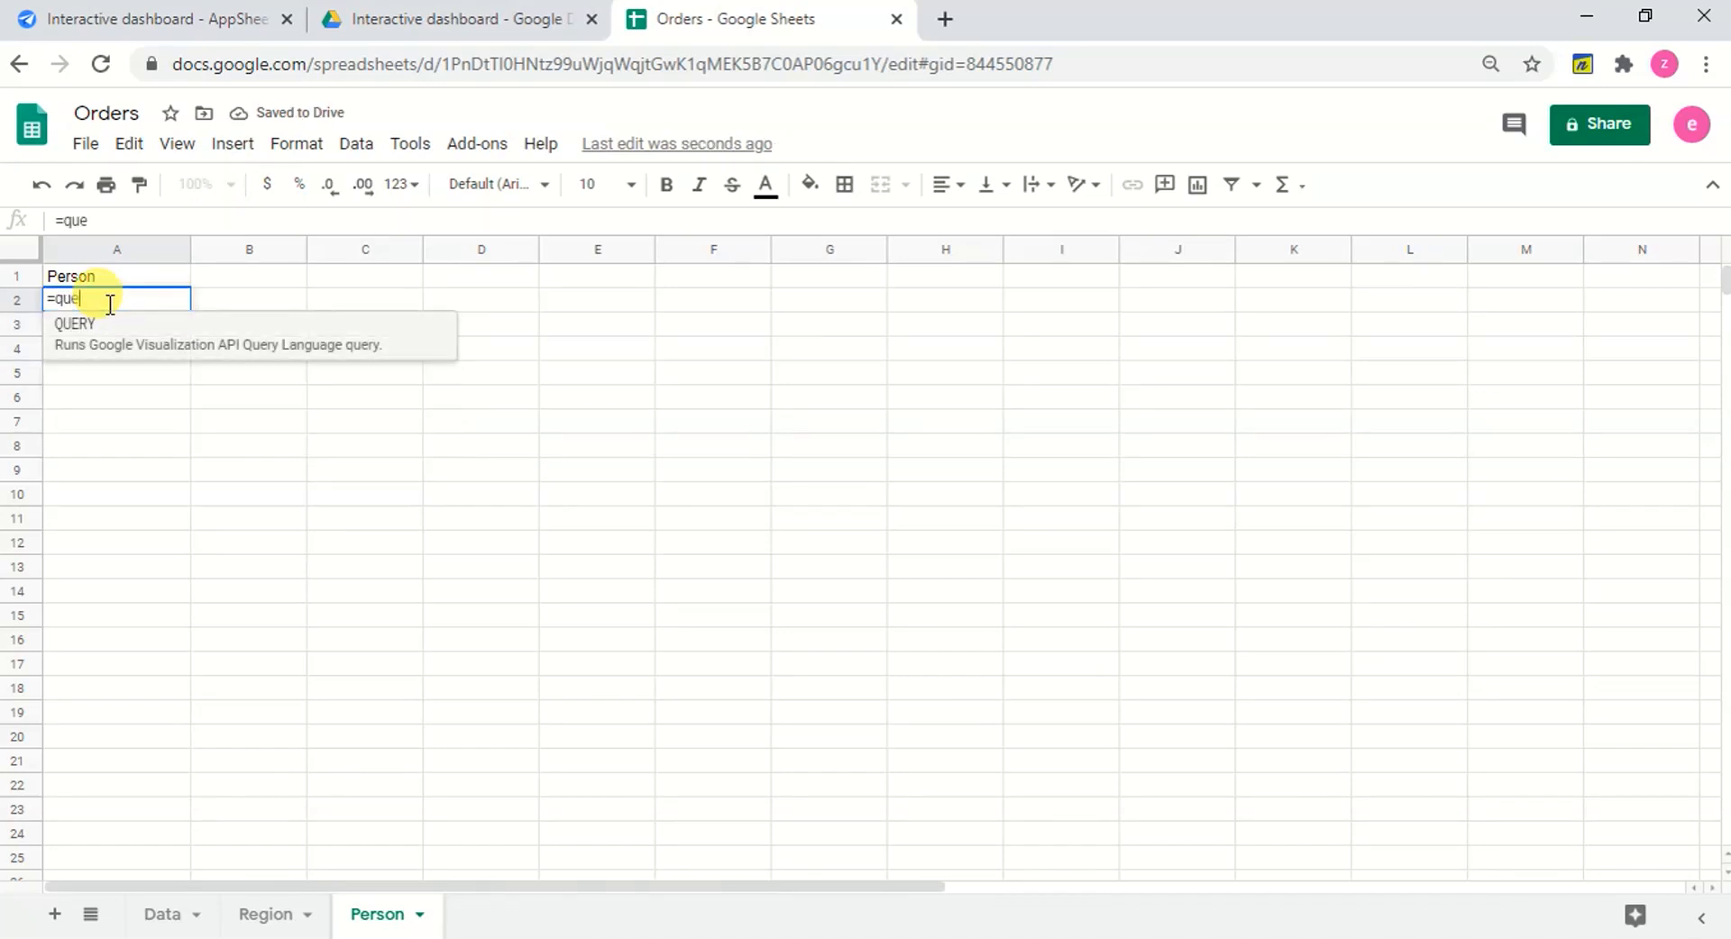
text(ry()
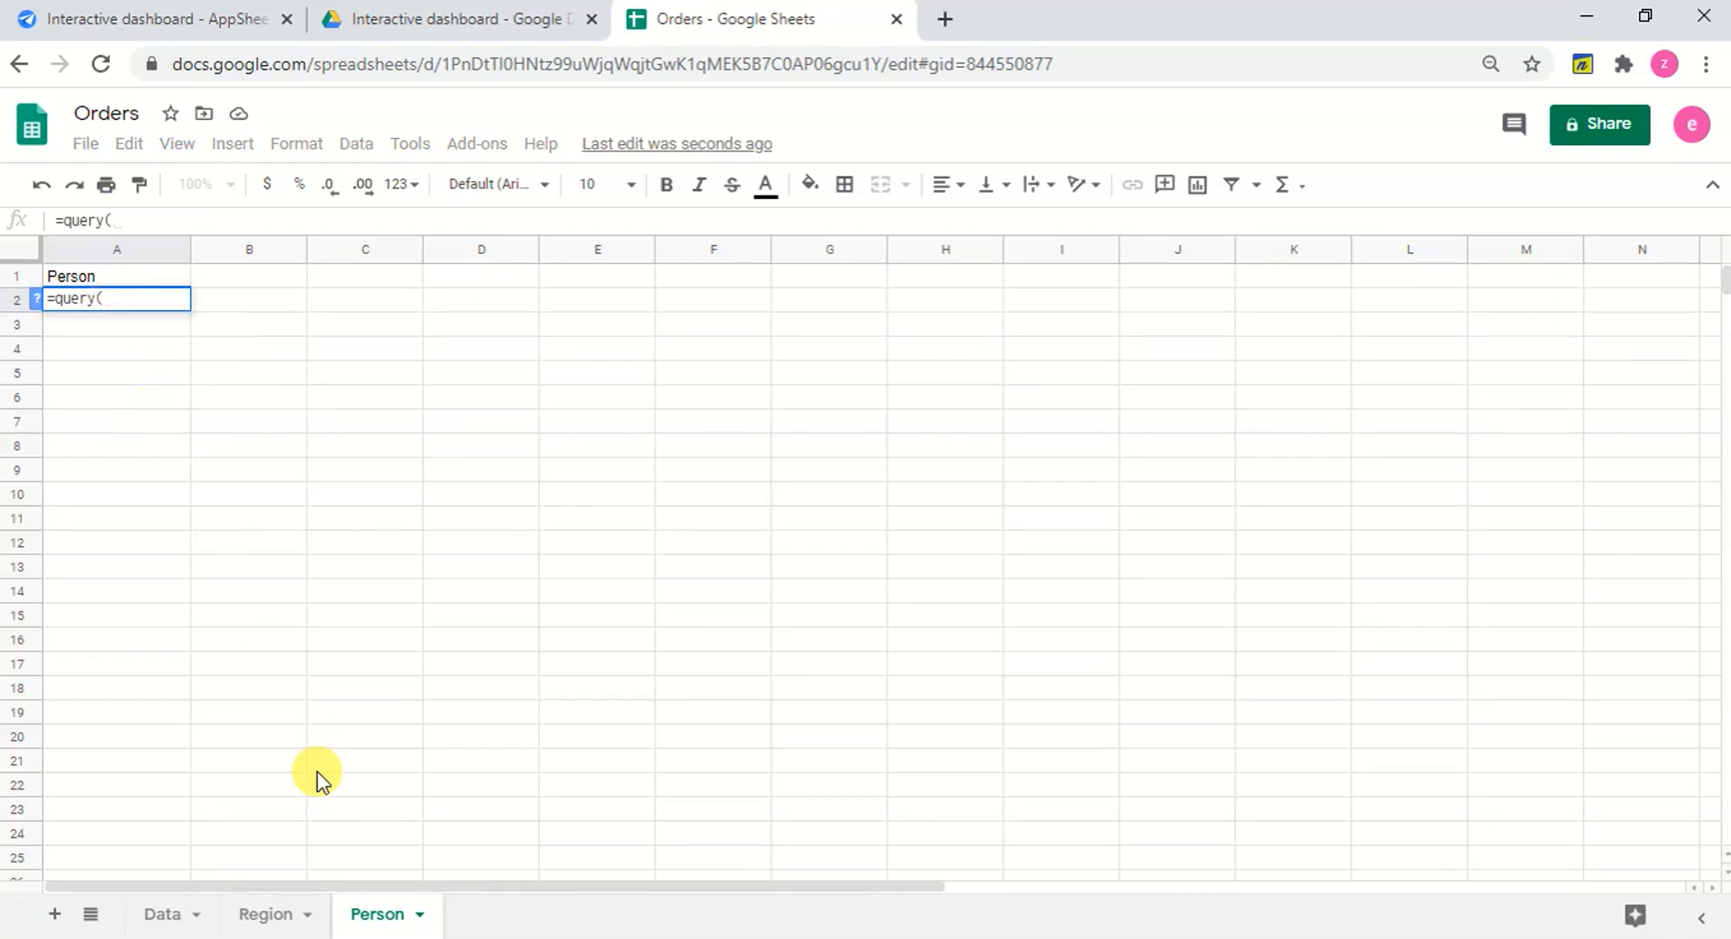
click(159, 916)
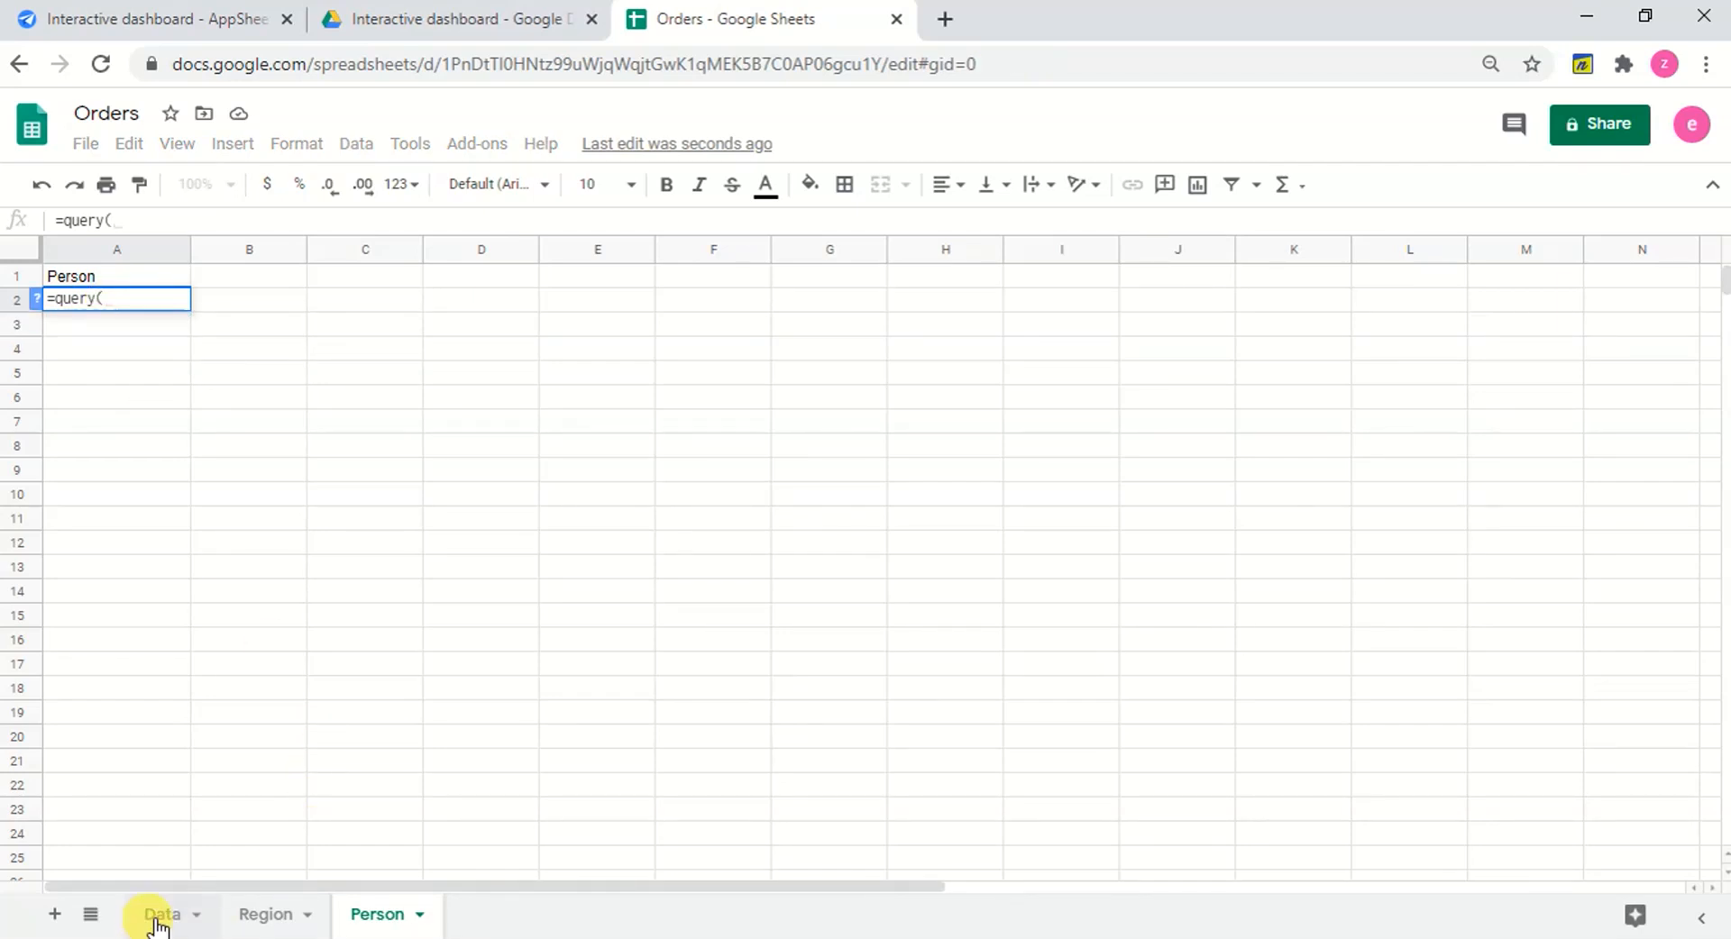
click(792, 250)
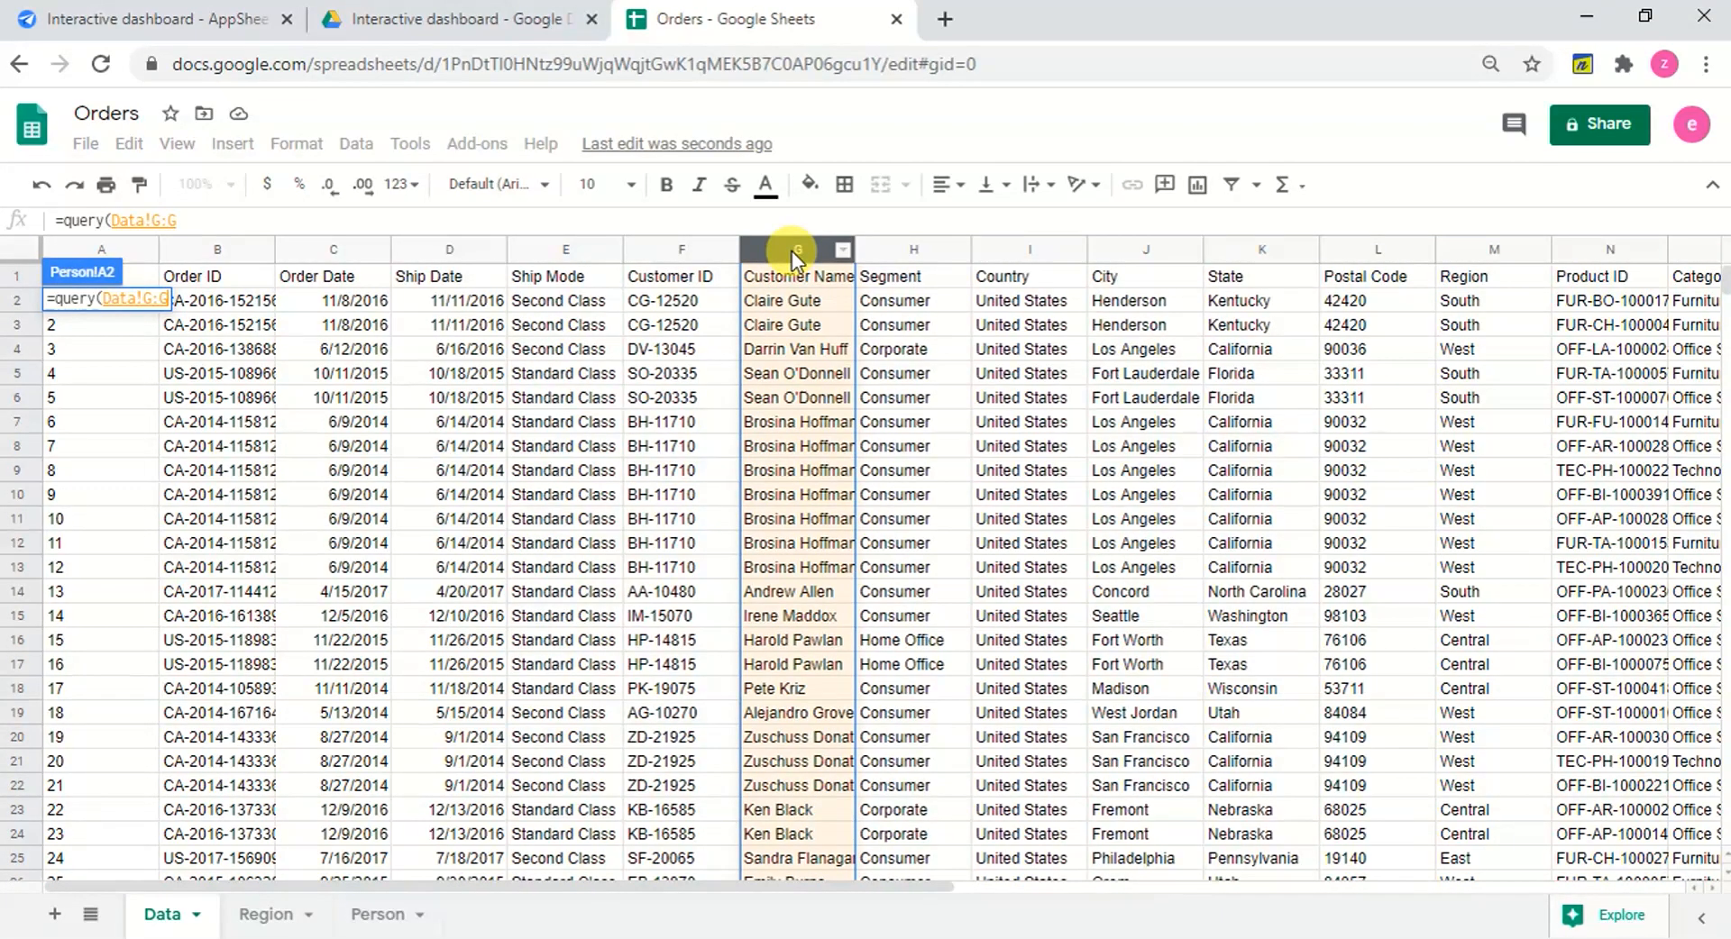
text(,)
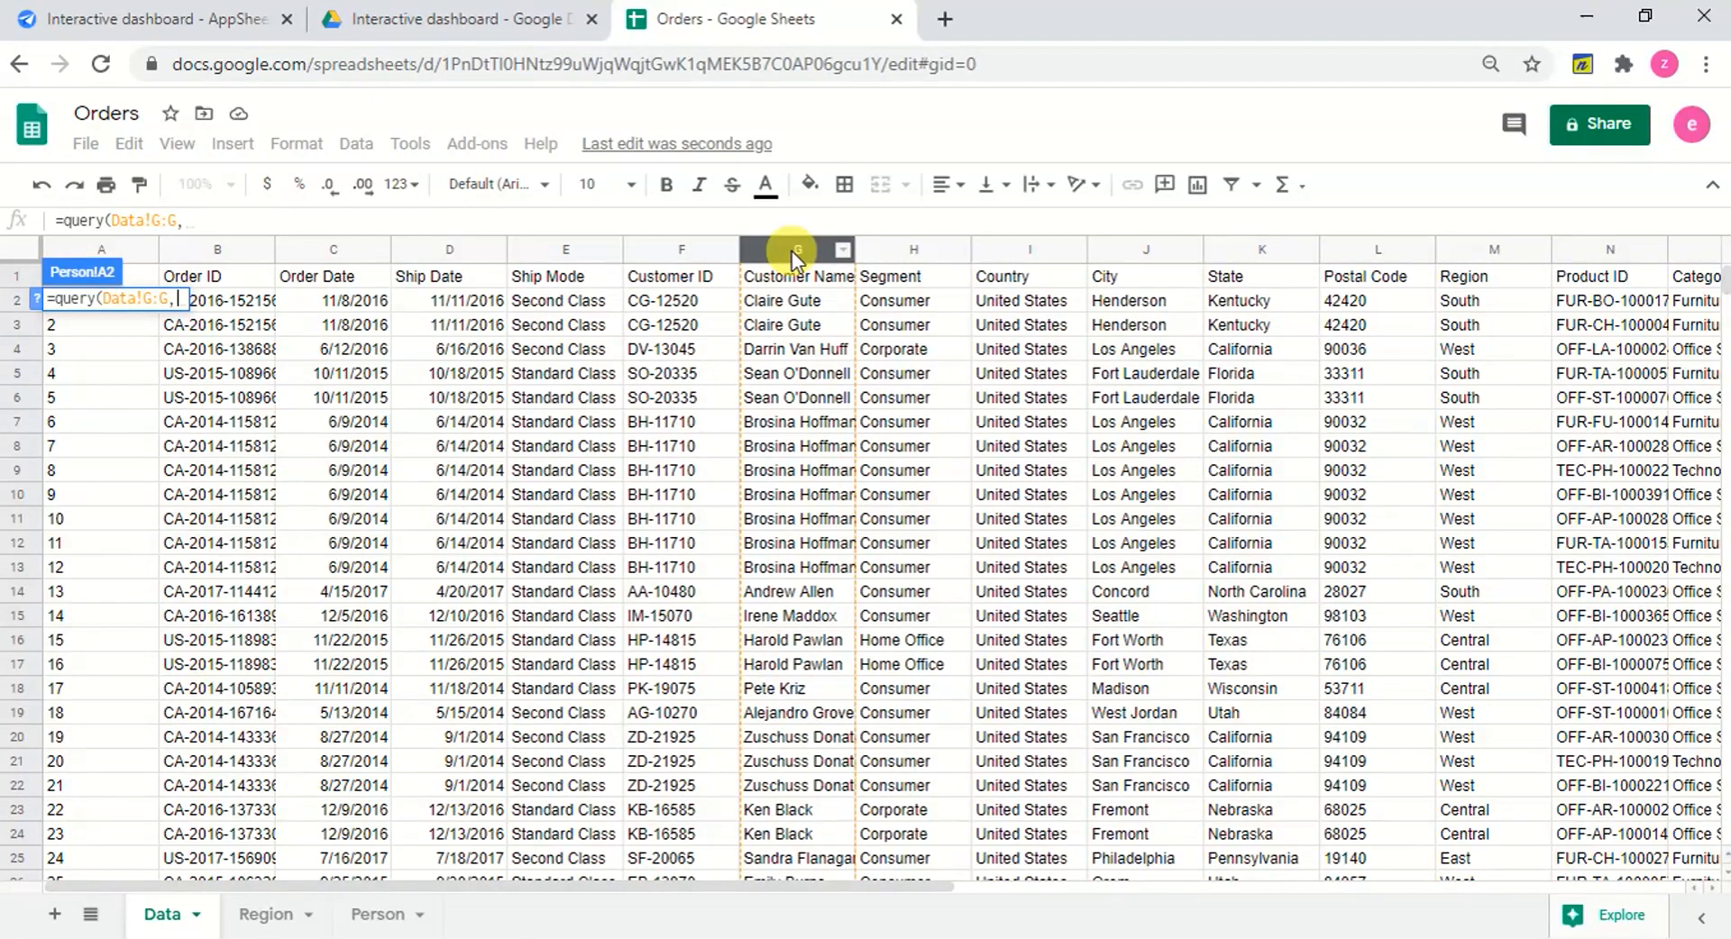
click(165, 220)
text(2)
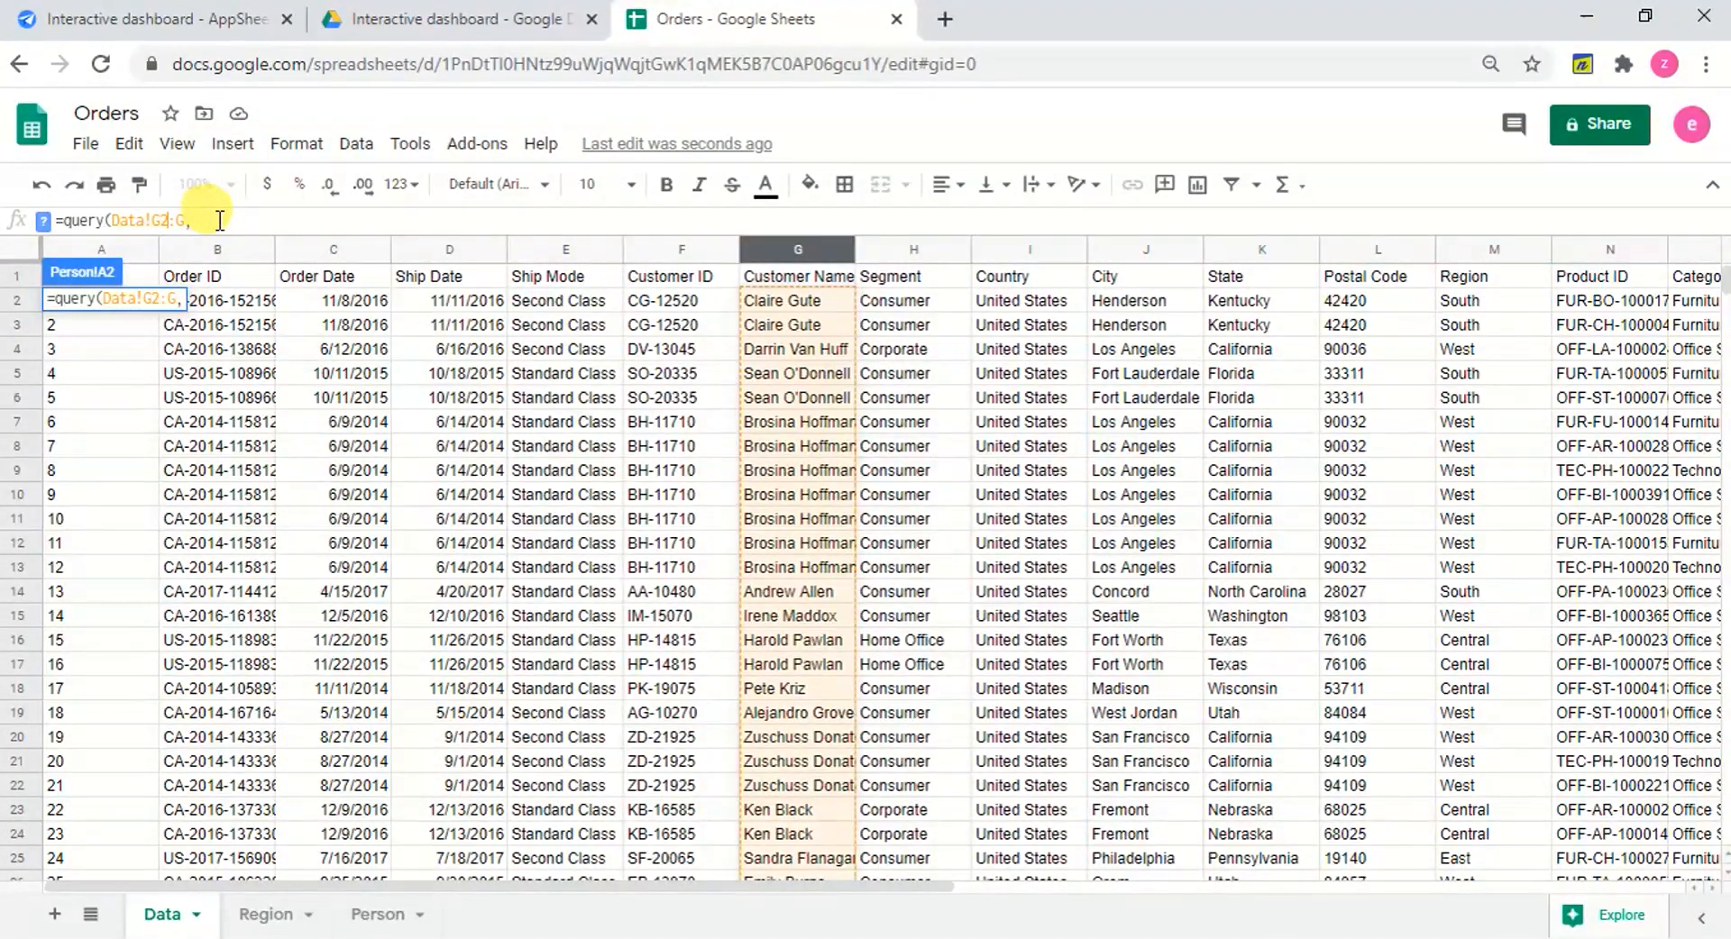
Complete the QUERY formula with the query string "select *" and 0 header rows.
click(219, 220)
text(")
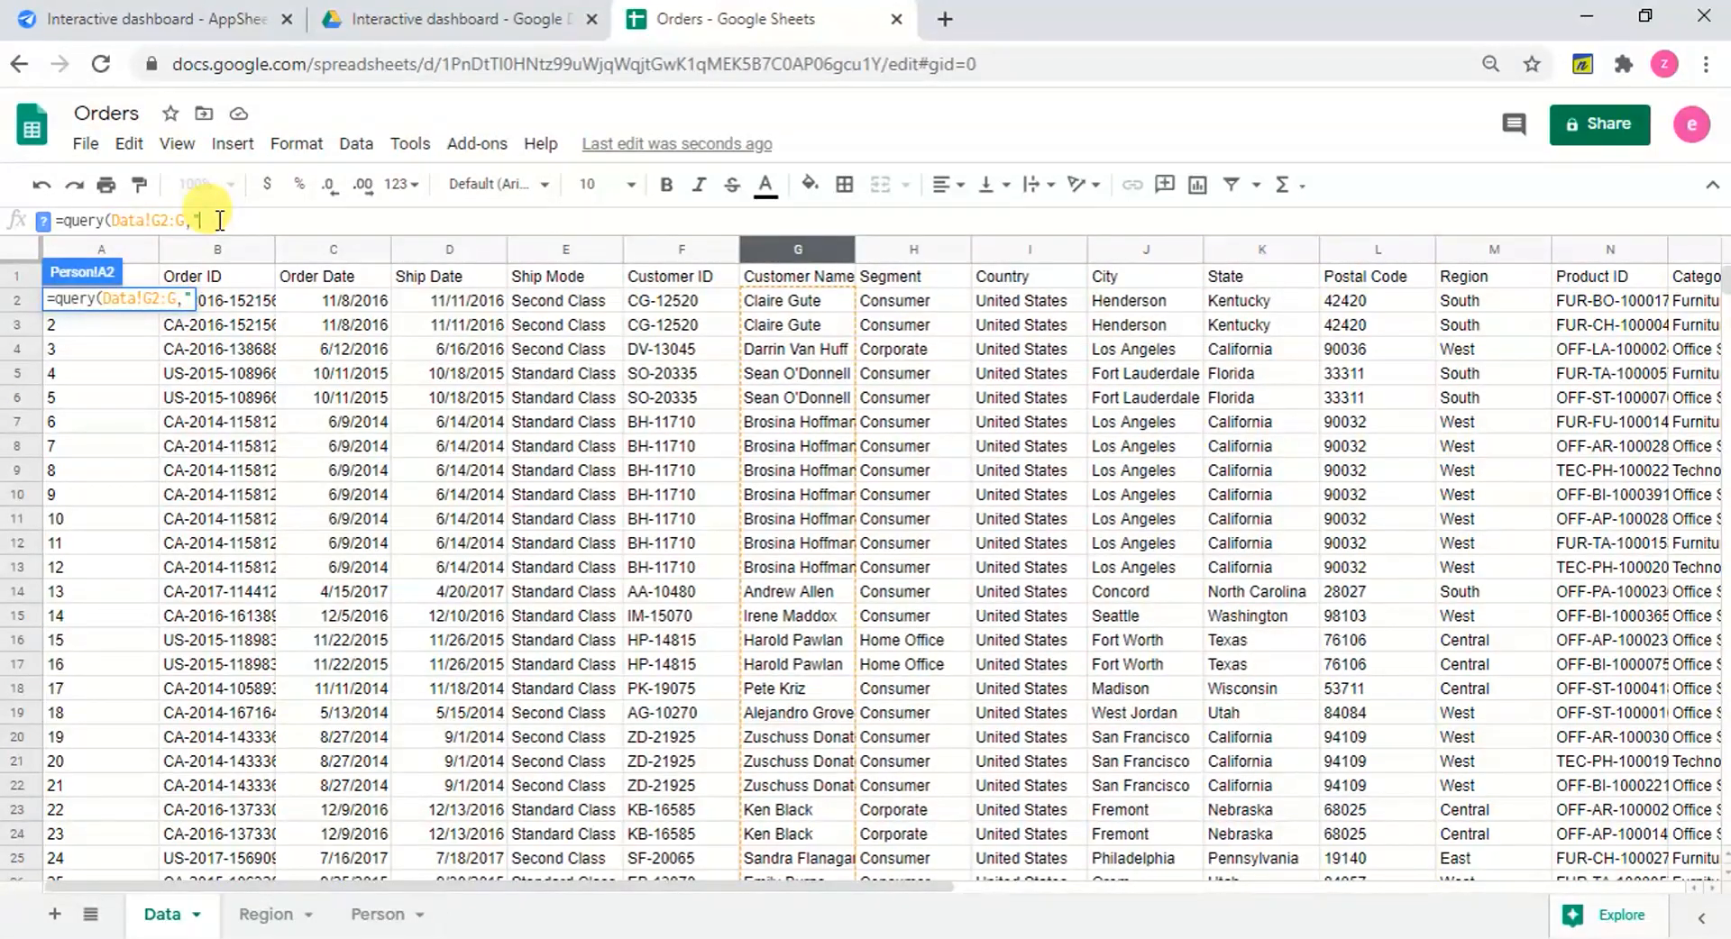
text(select *)
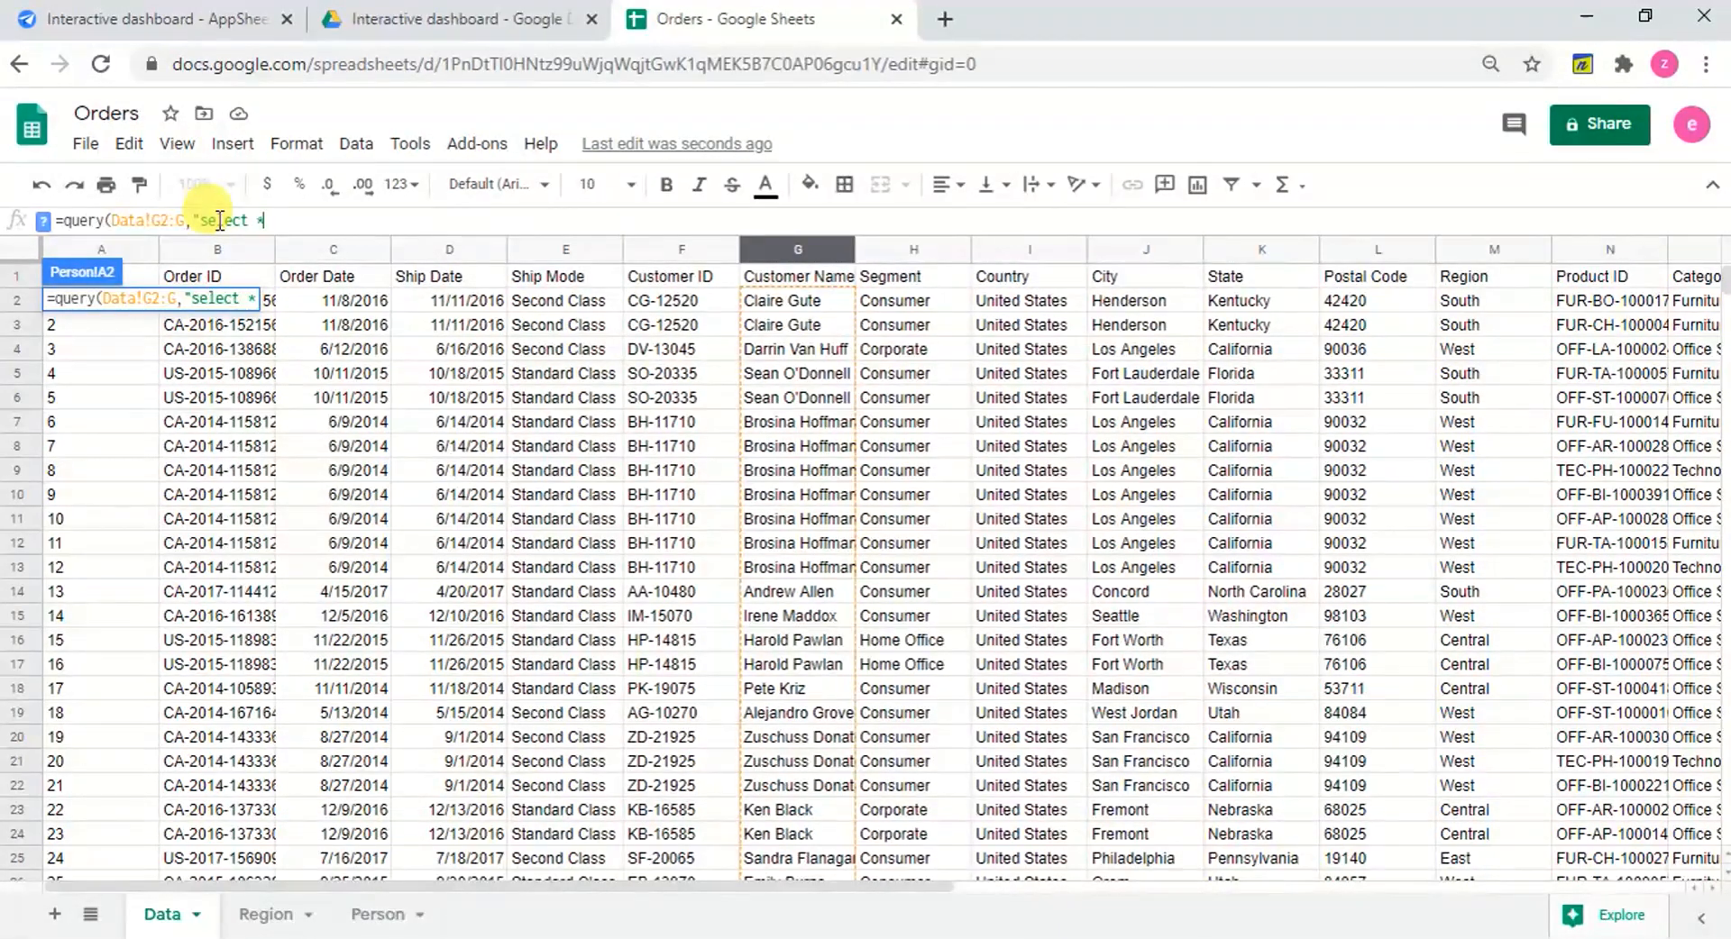
text(",0))
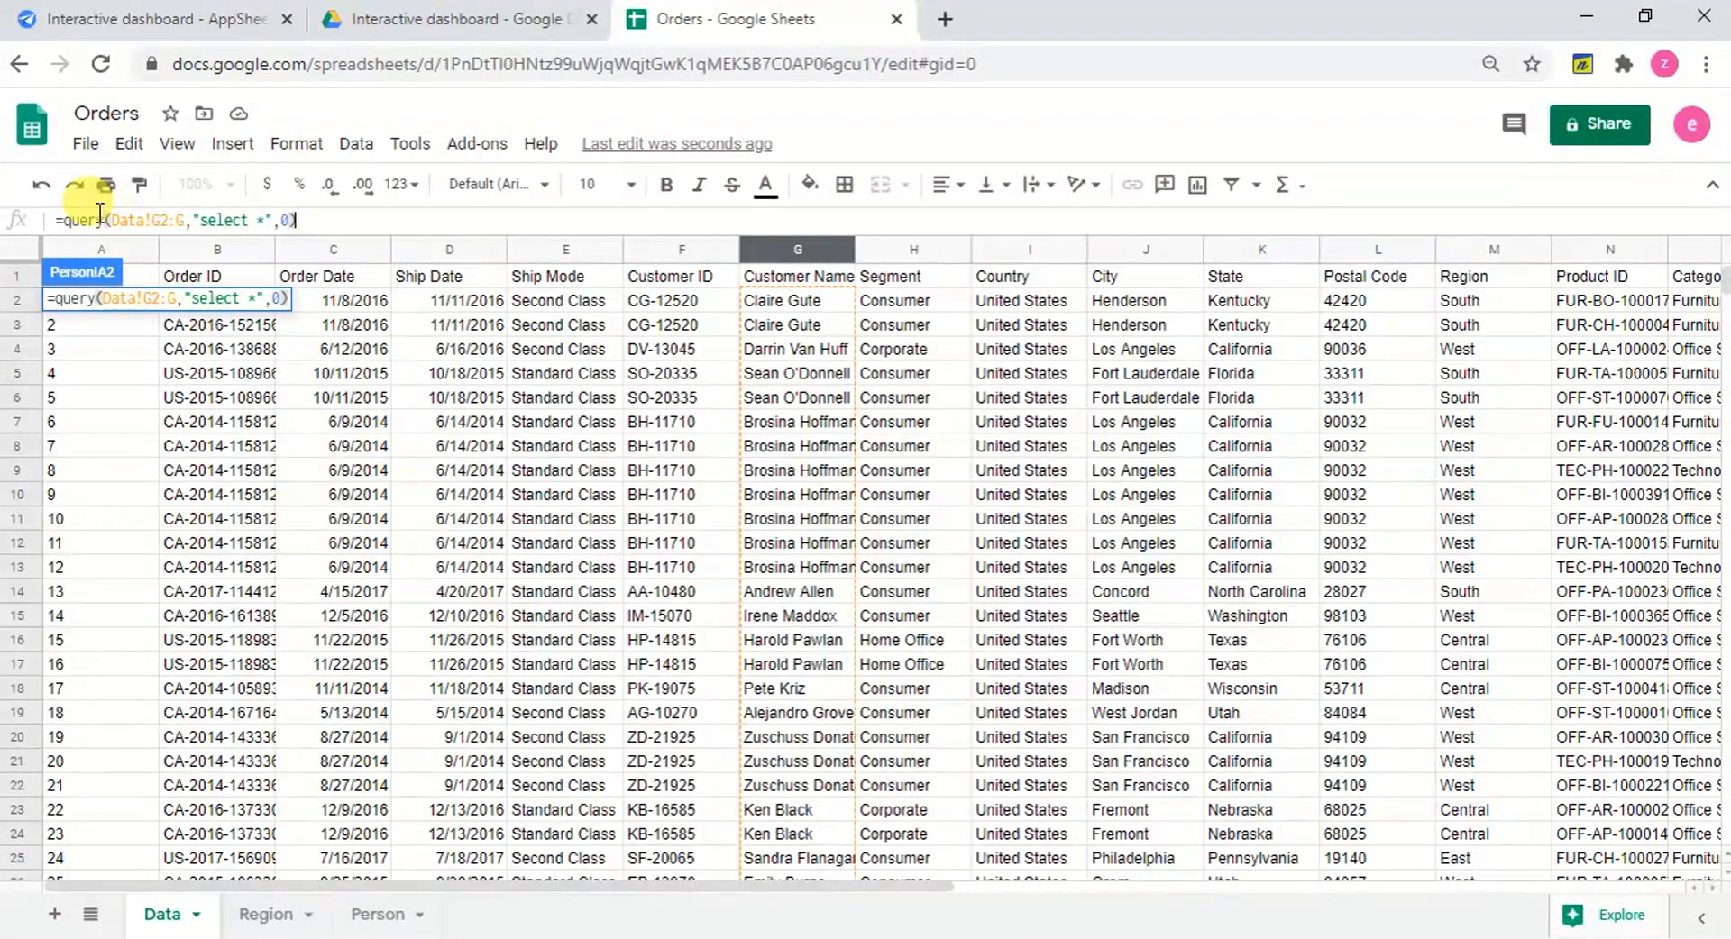
Wrap the QUERY formula in UNIQUE and enter it in cell A2.
click(69, 220)
text(uni)
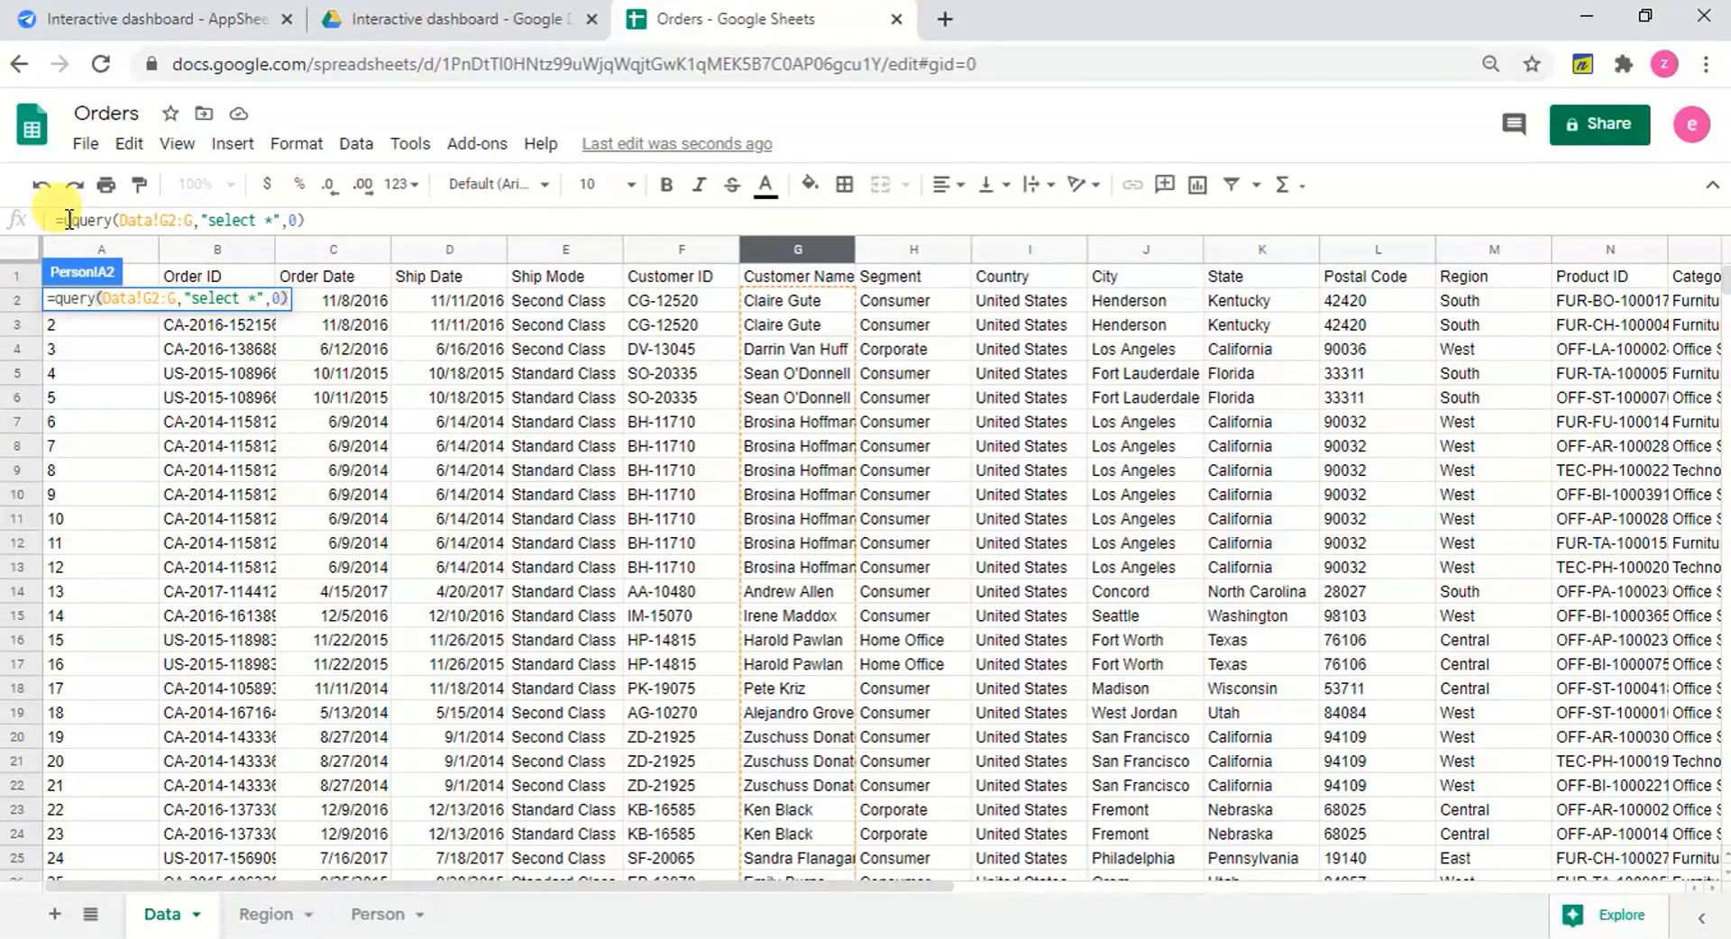
text(que)
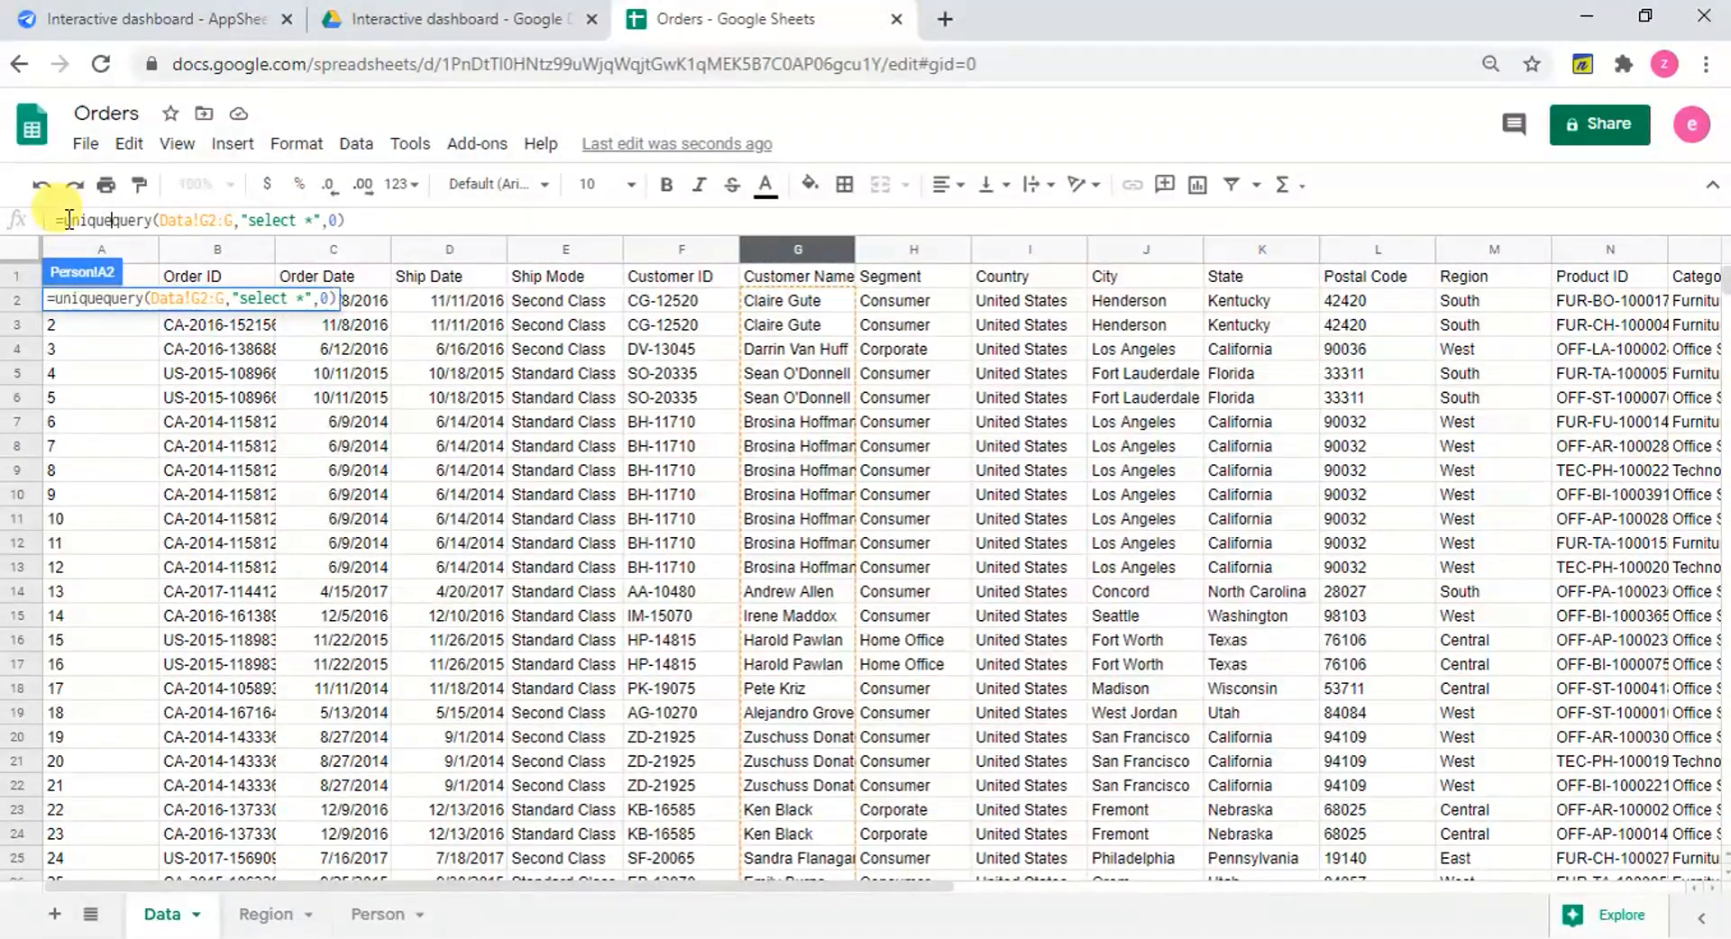
text(()
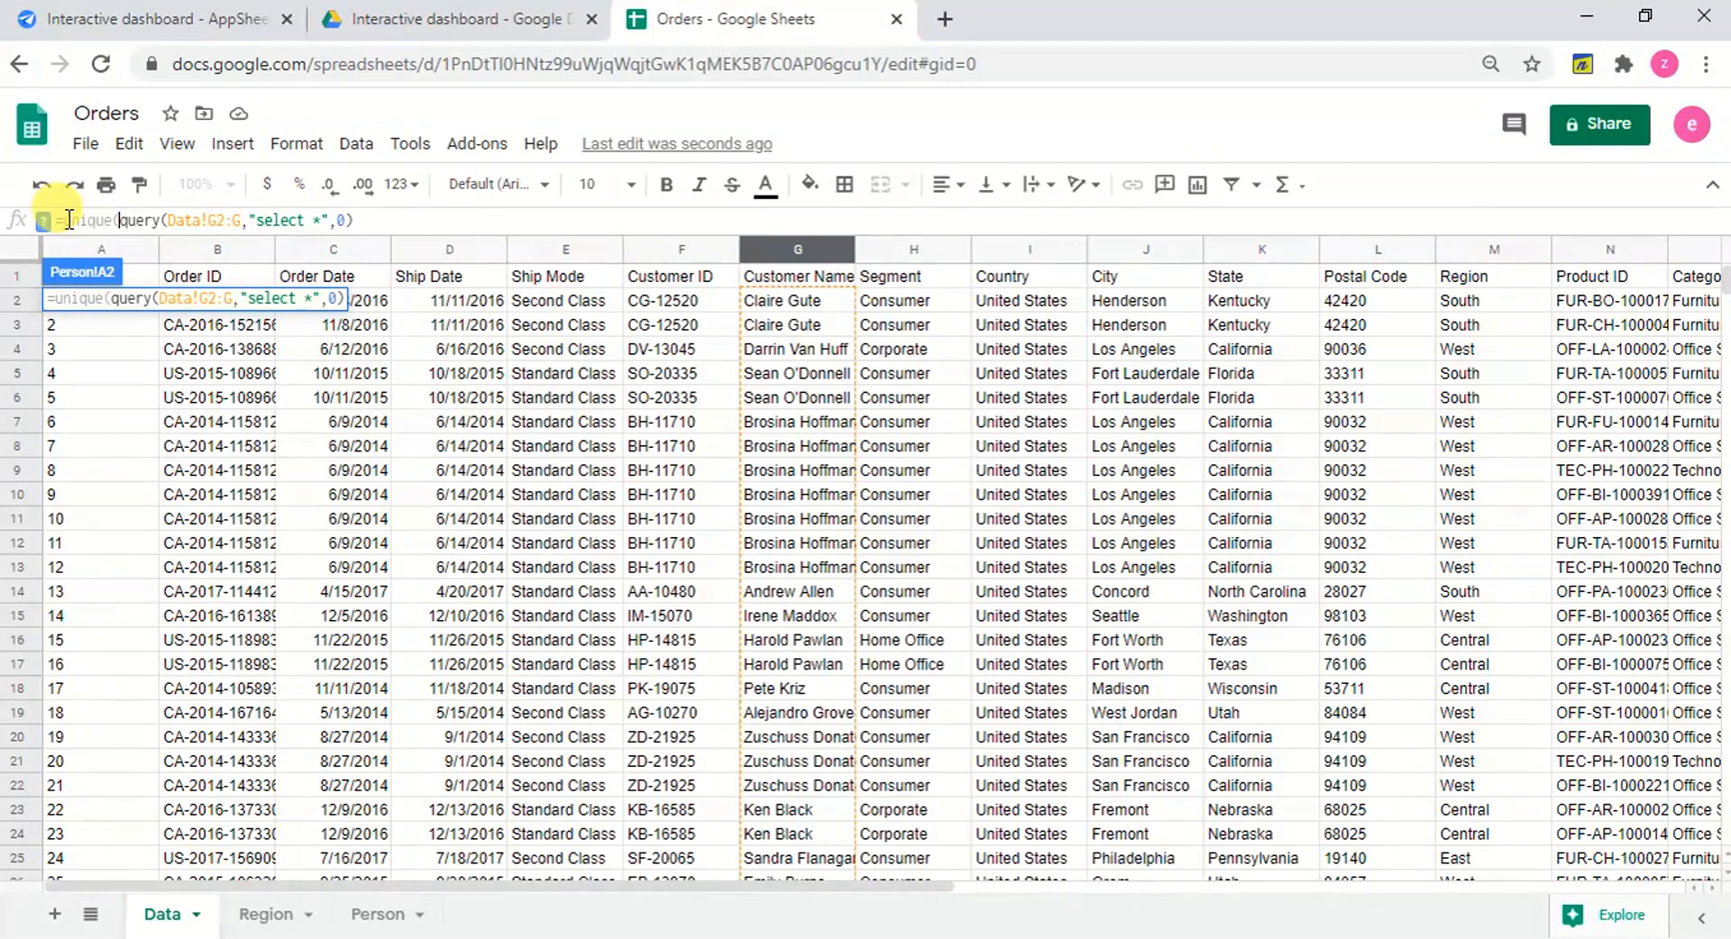
key(Return)
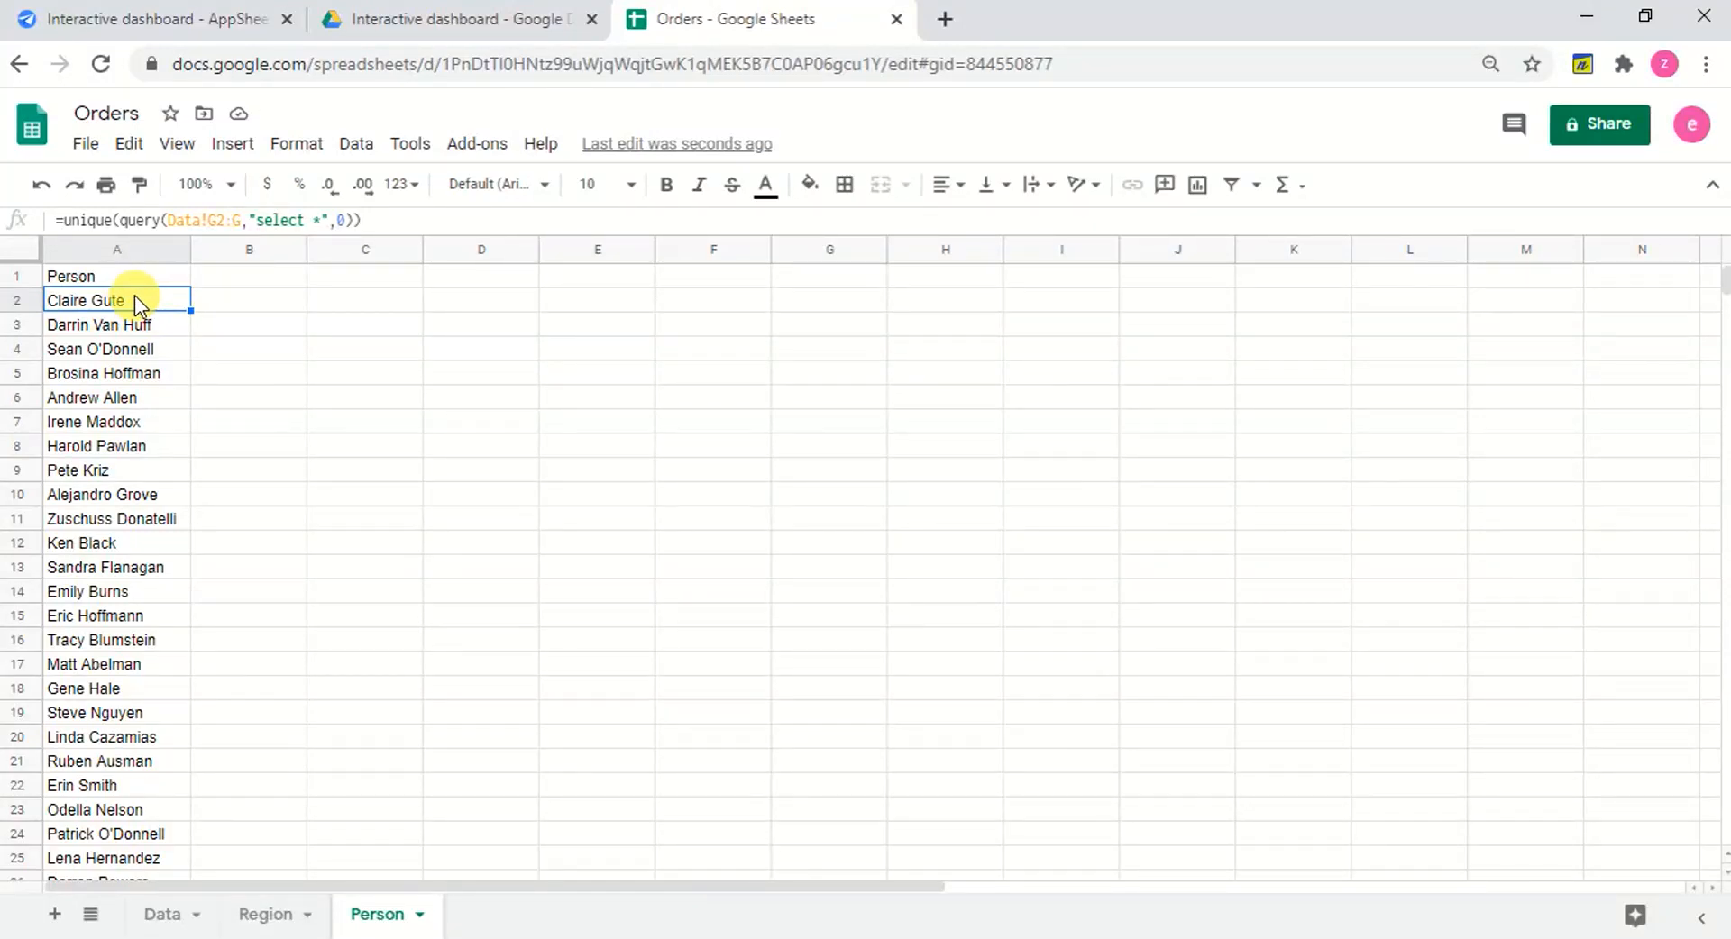
Copy the customer names from A2 downward in the Person sheet and paste them back over the formula as values only.
key(ctrl+shift+Down)
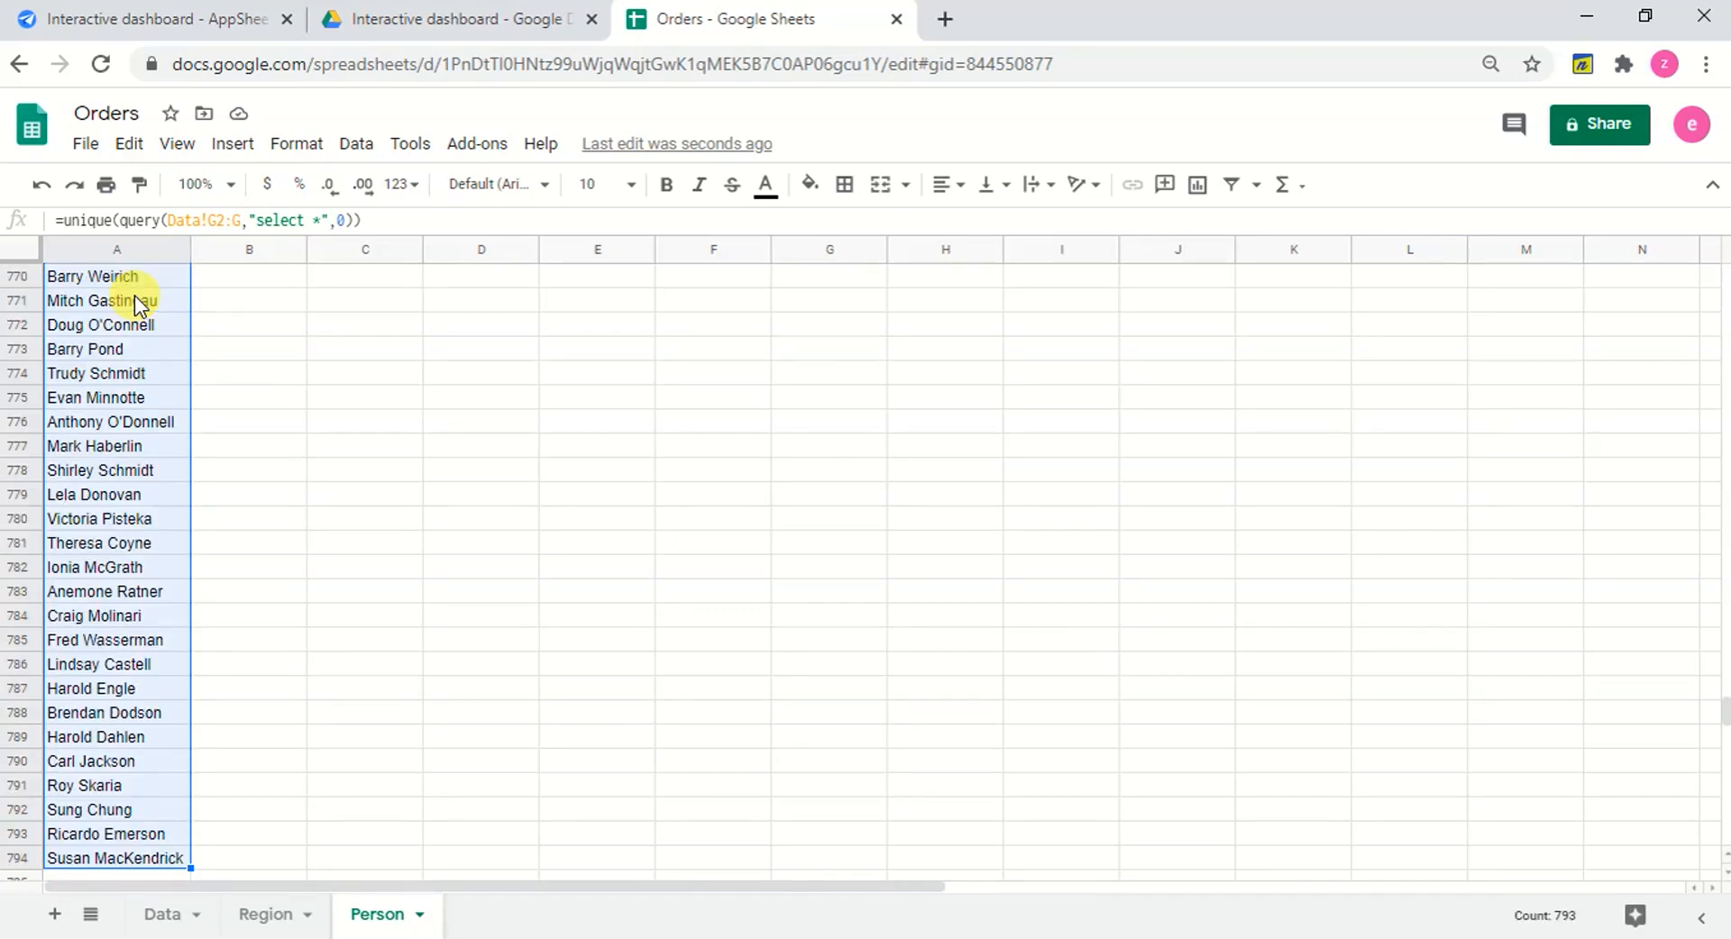
key(ctrl+c)
click(110, 465)
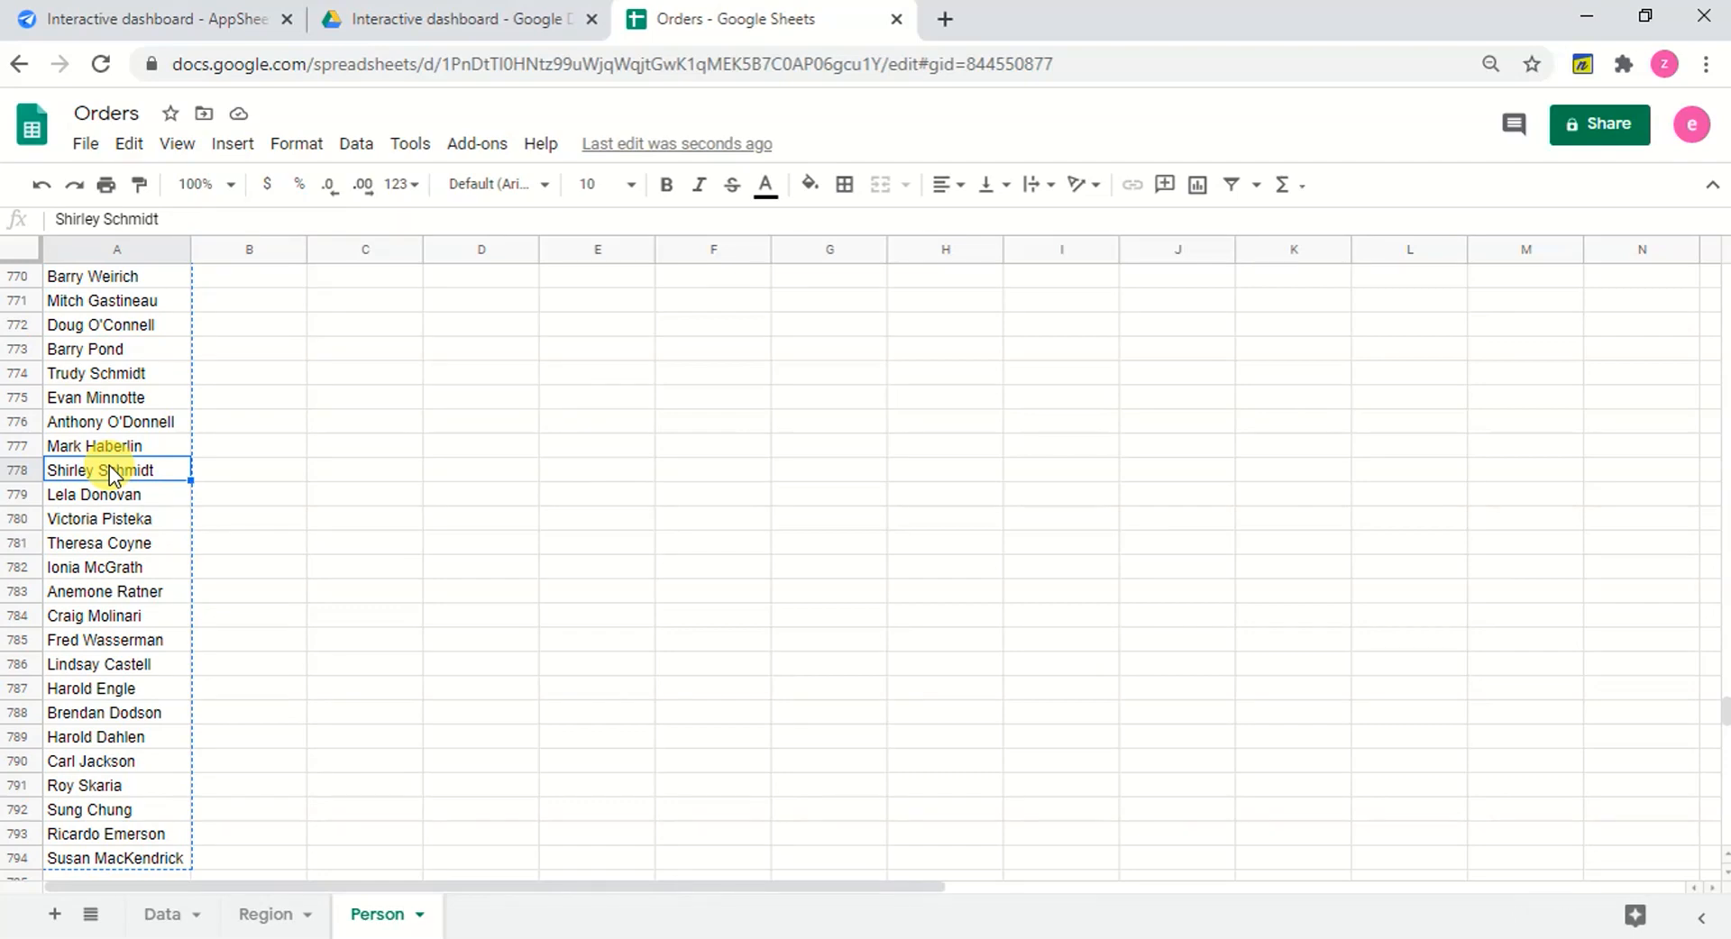
key(ctrl+Up)
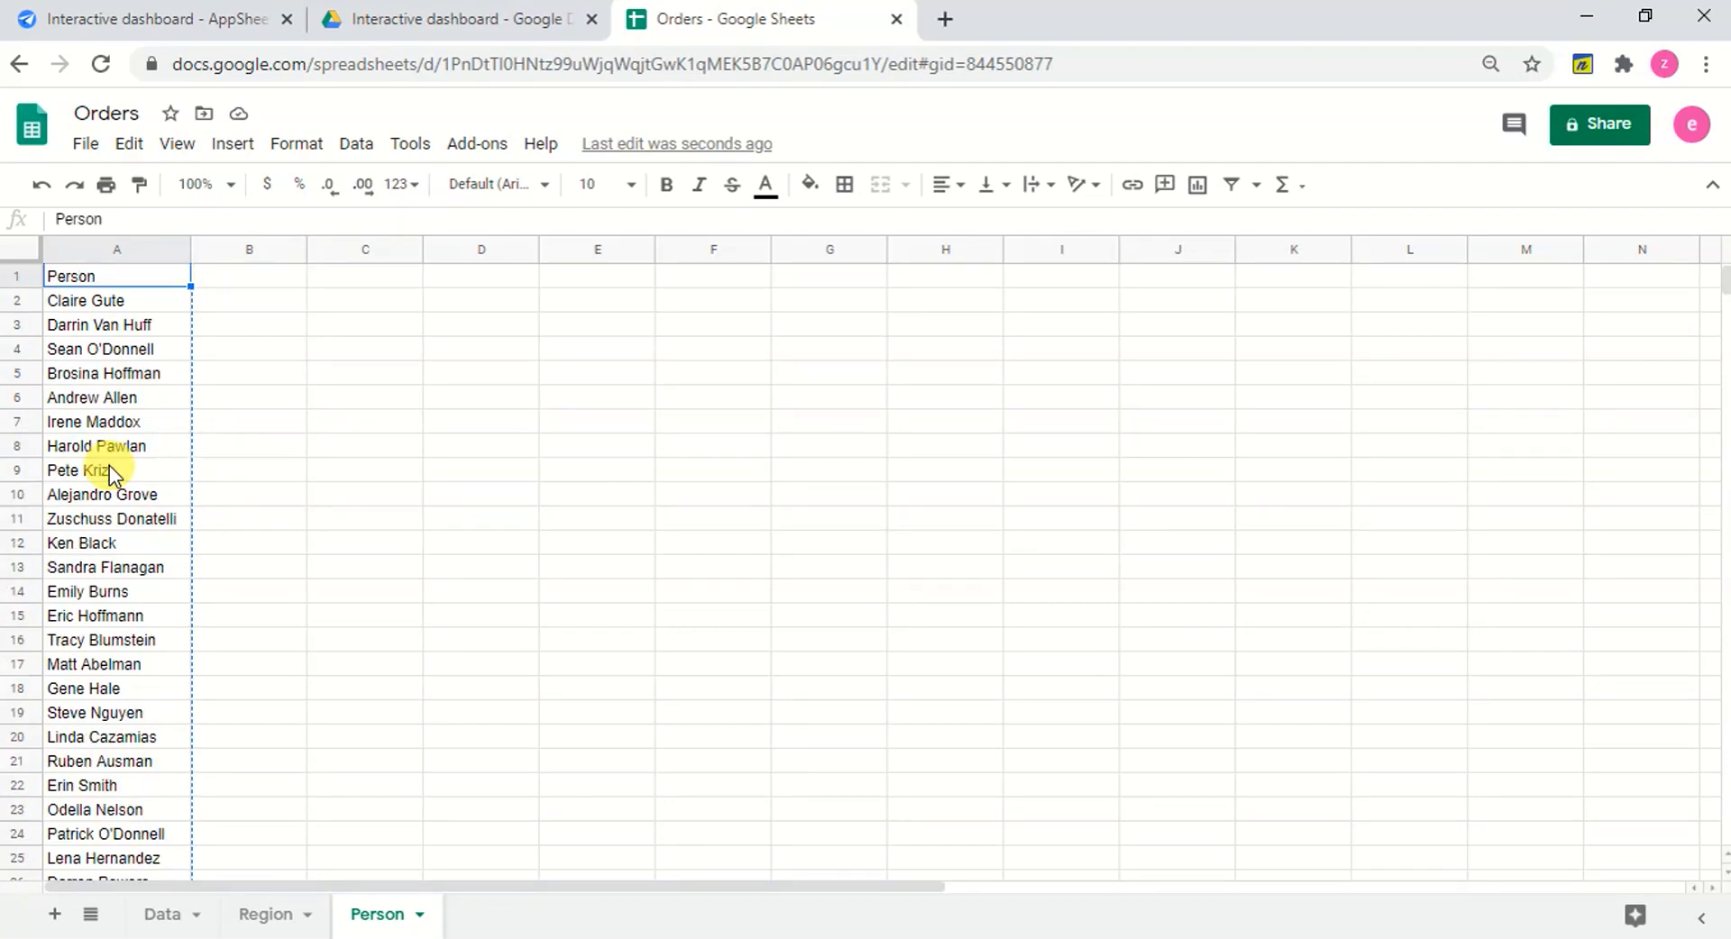
key(Down)
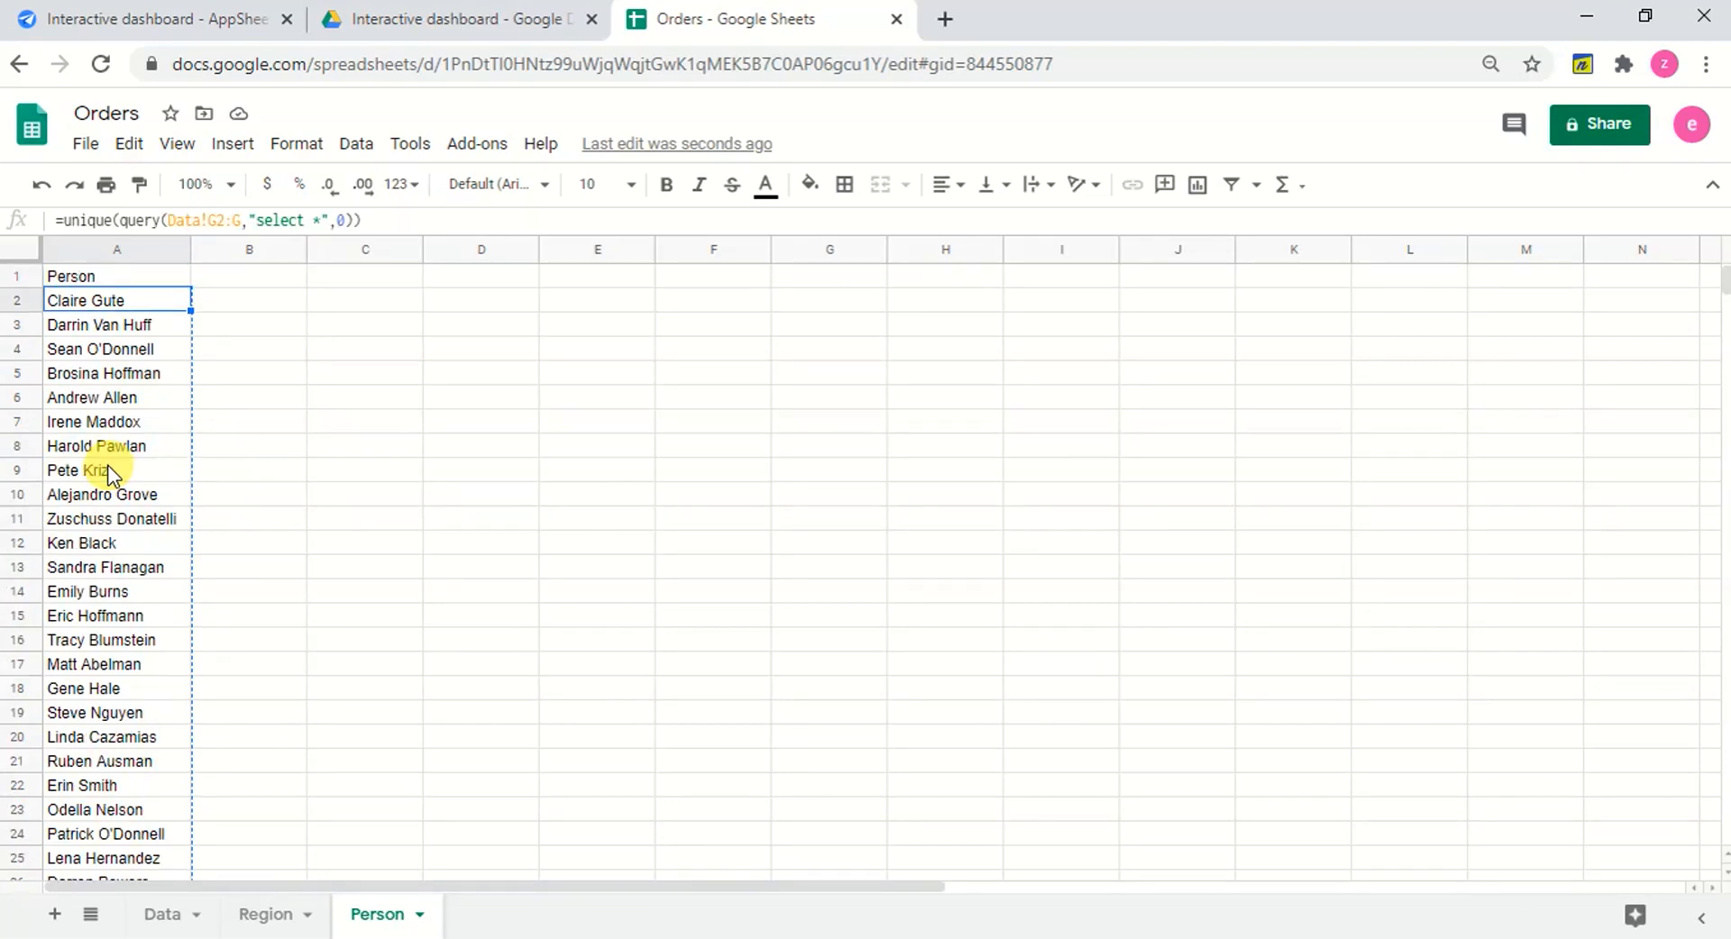
right_click(119, 304)
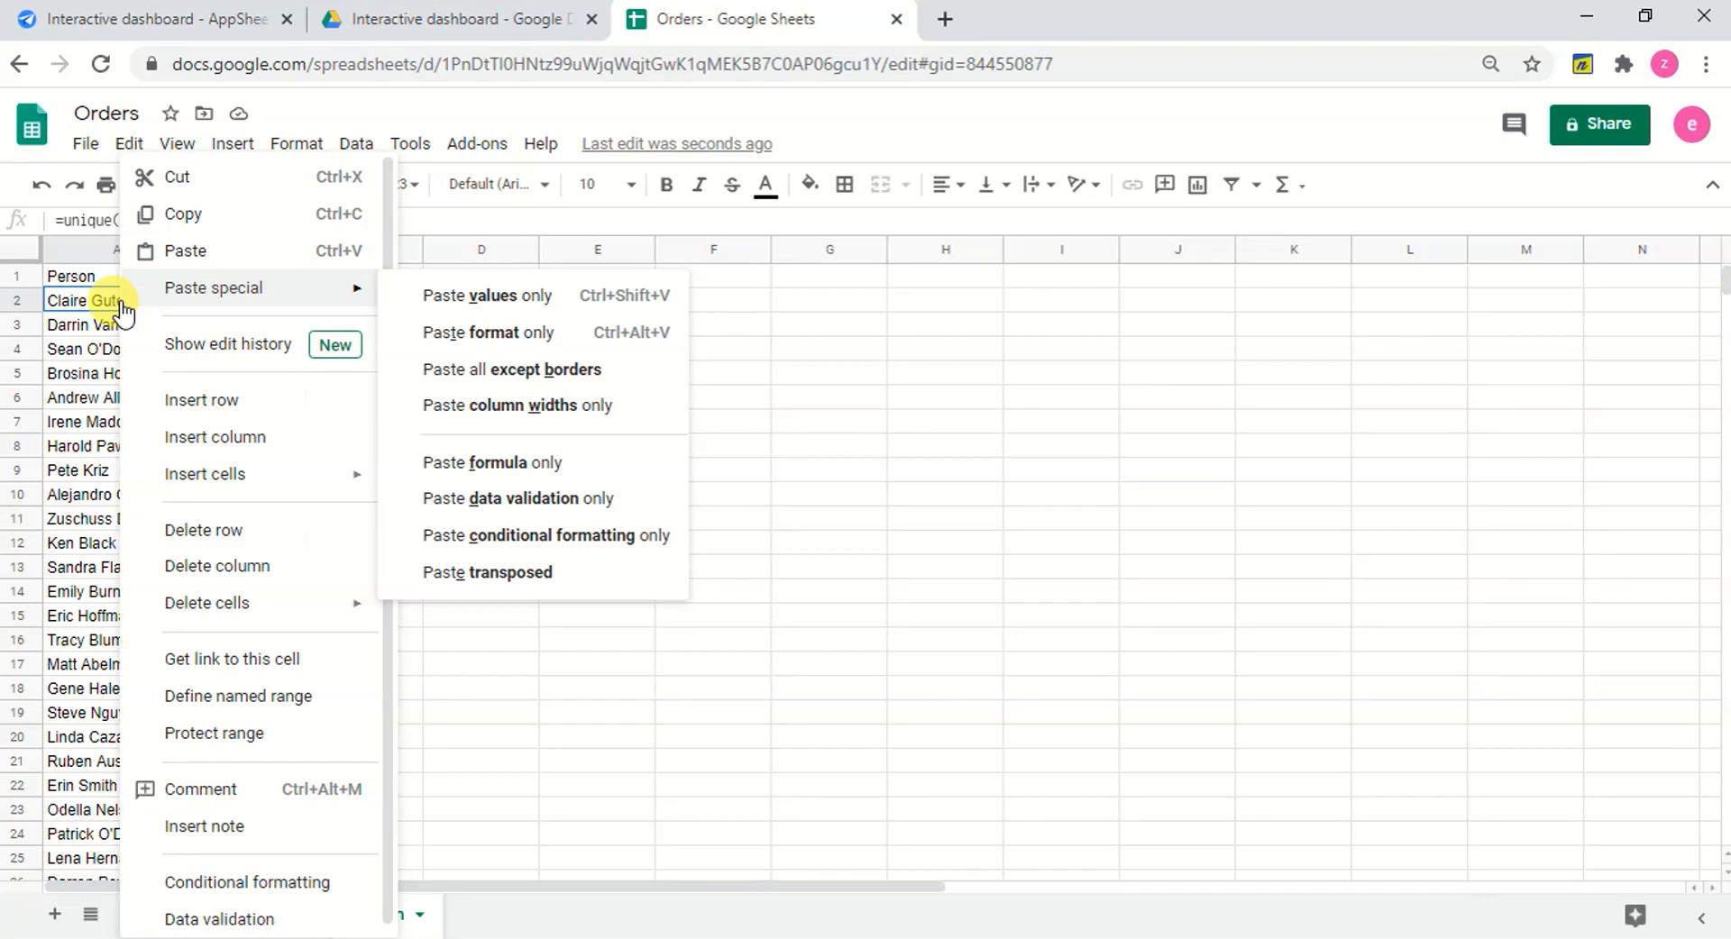
click(495, 305)
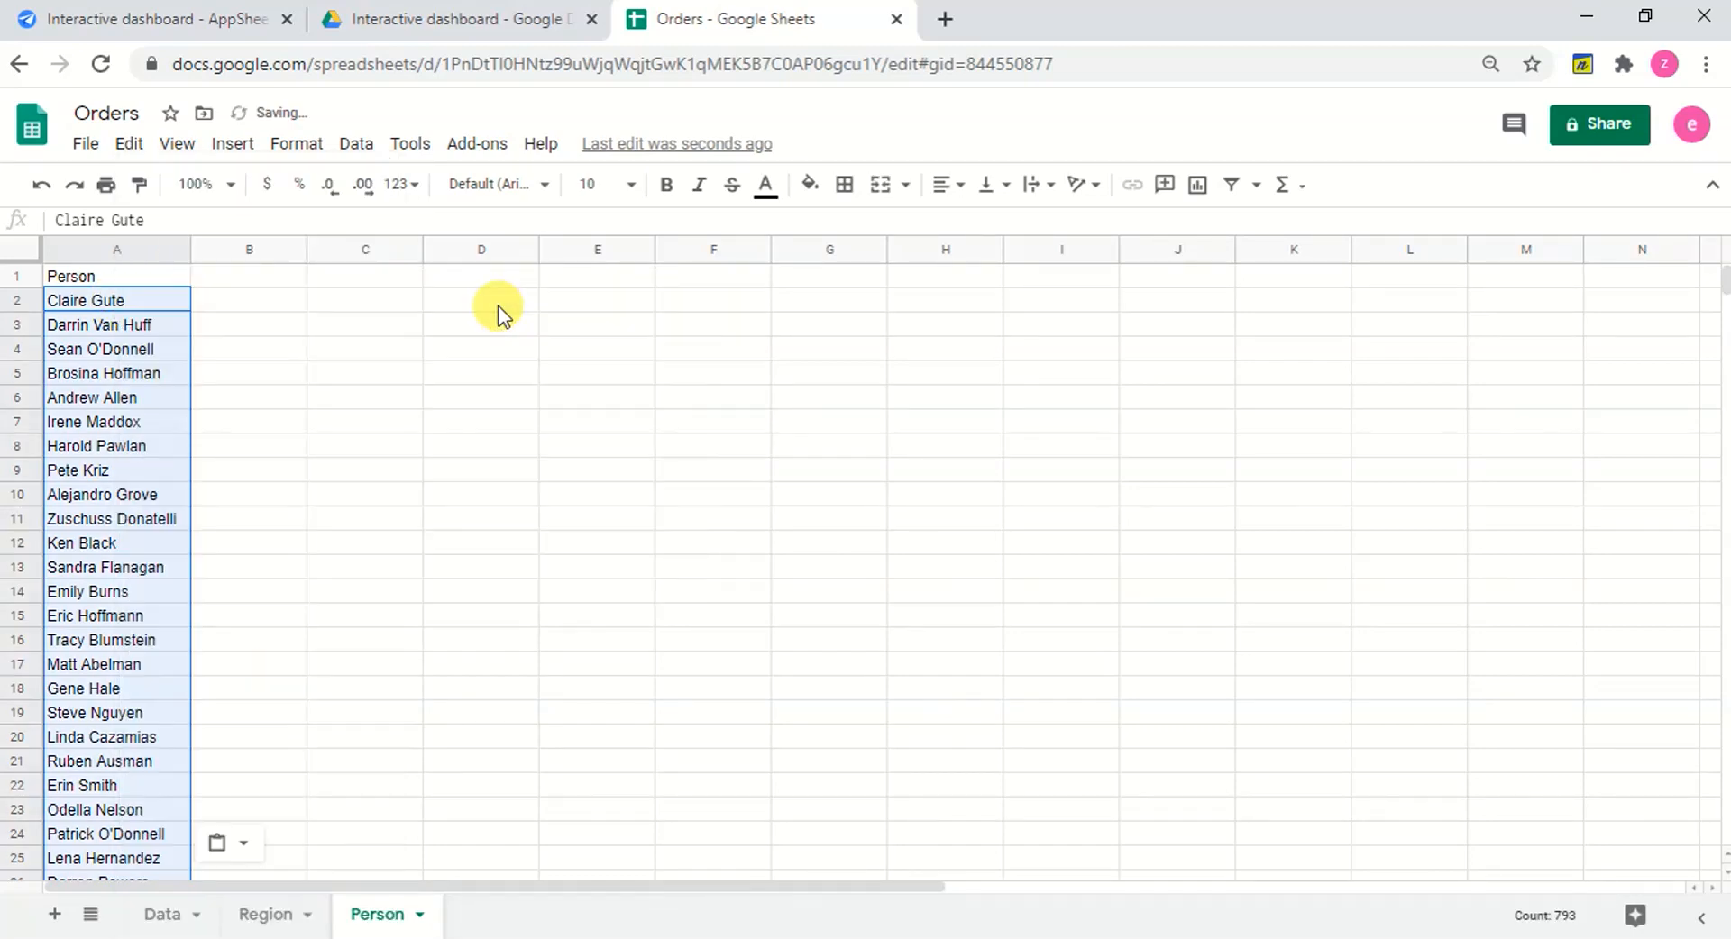
click(112, 429)
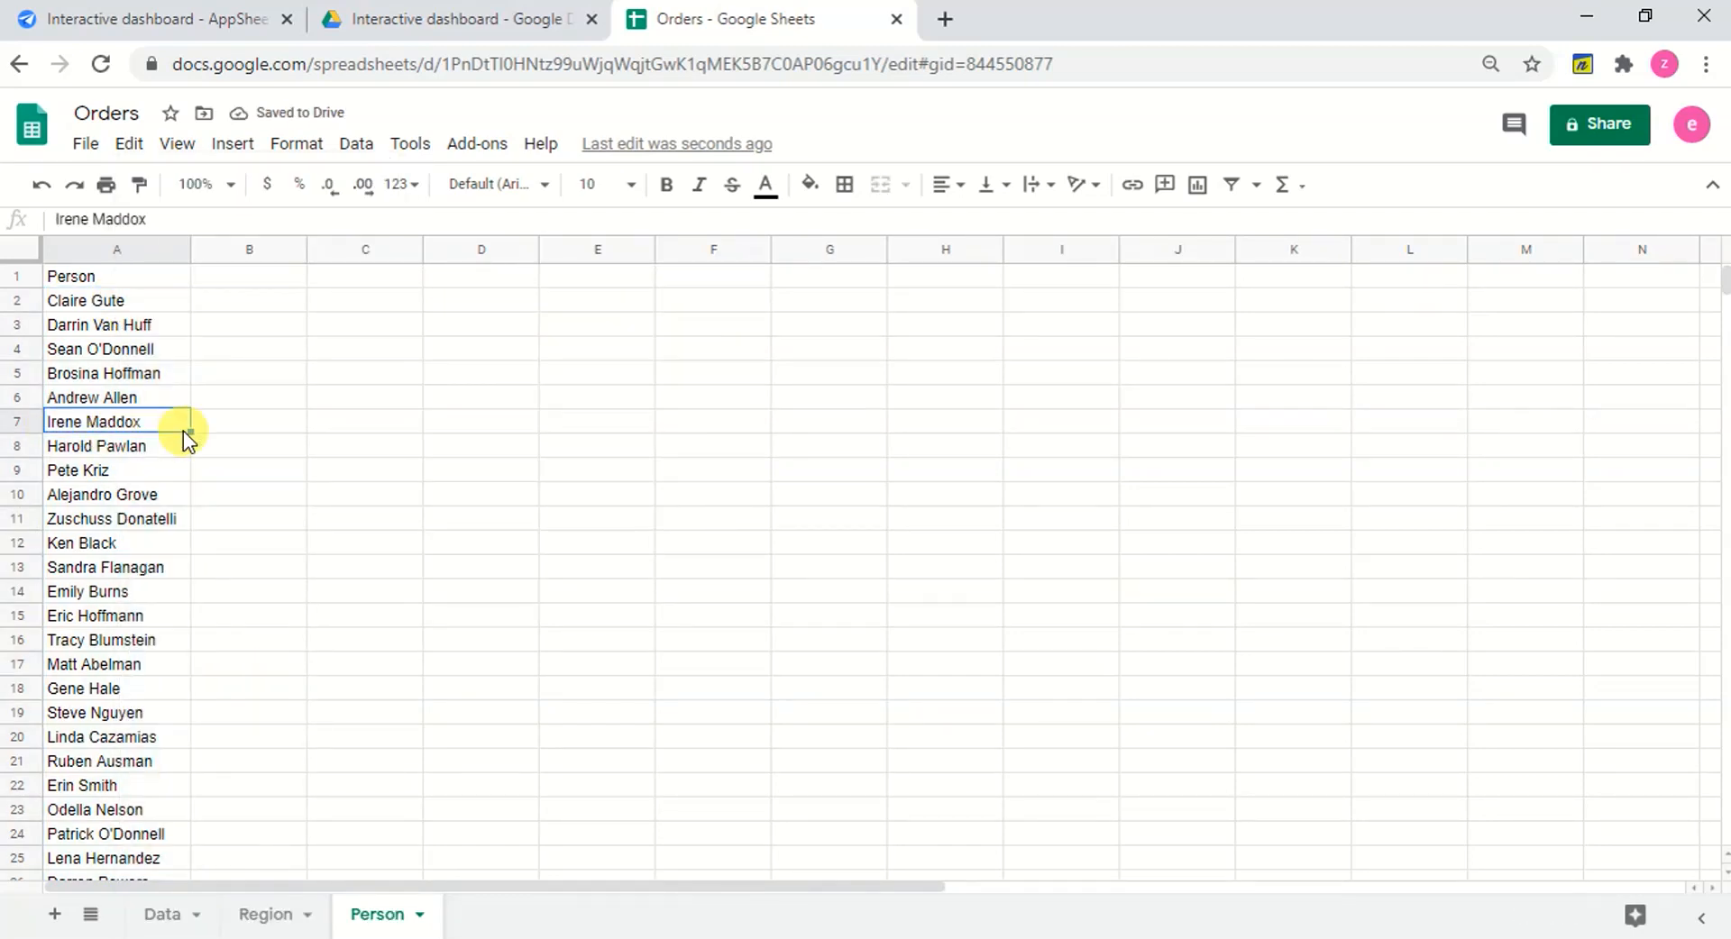
Switch back to the AppSheet editor and sync the app preview.
click(158, 19)
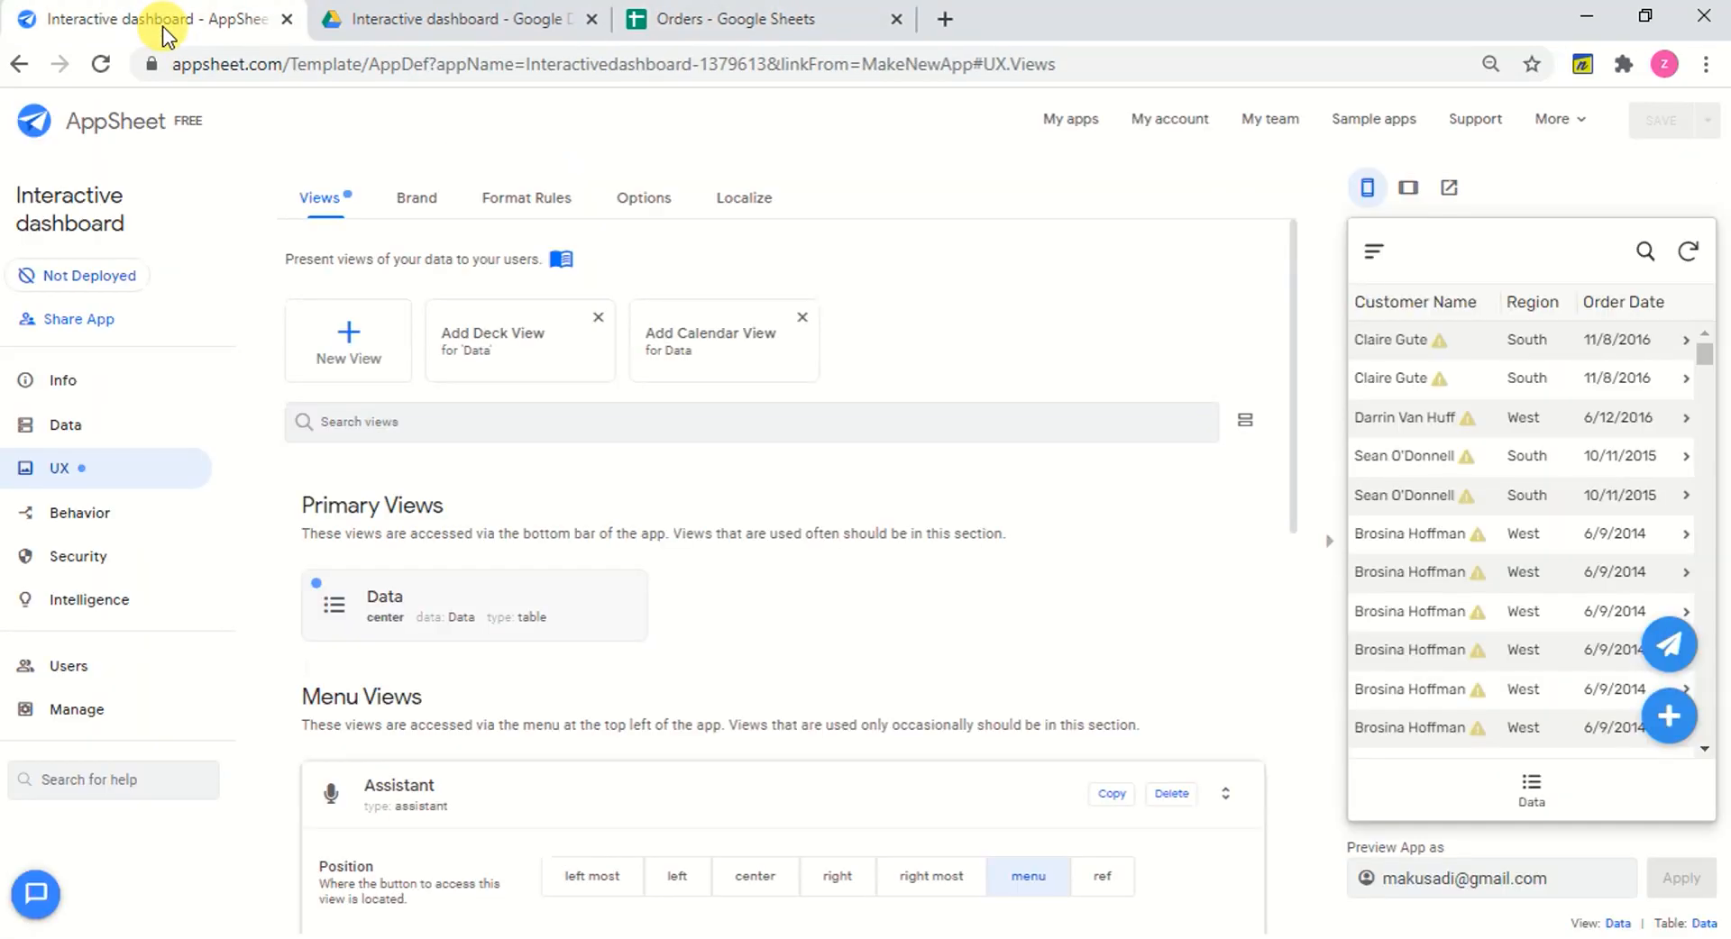
click(1690, 253)
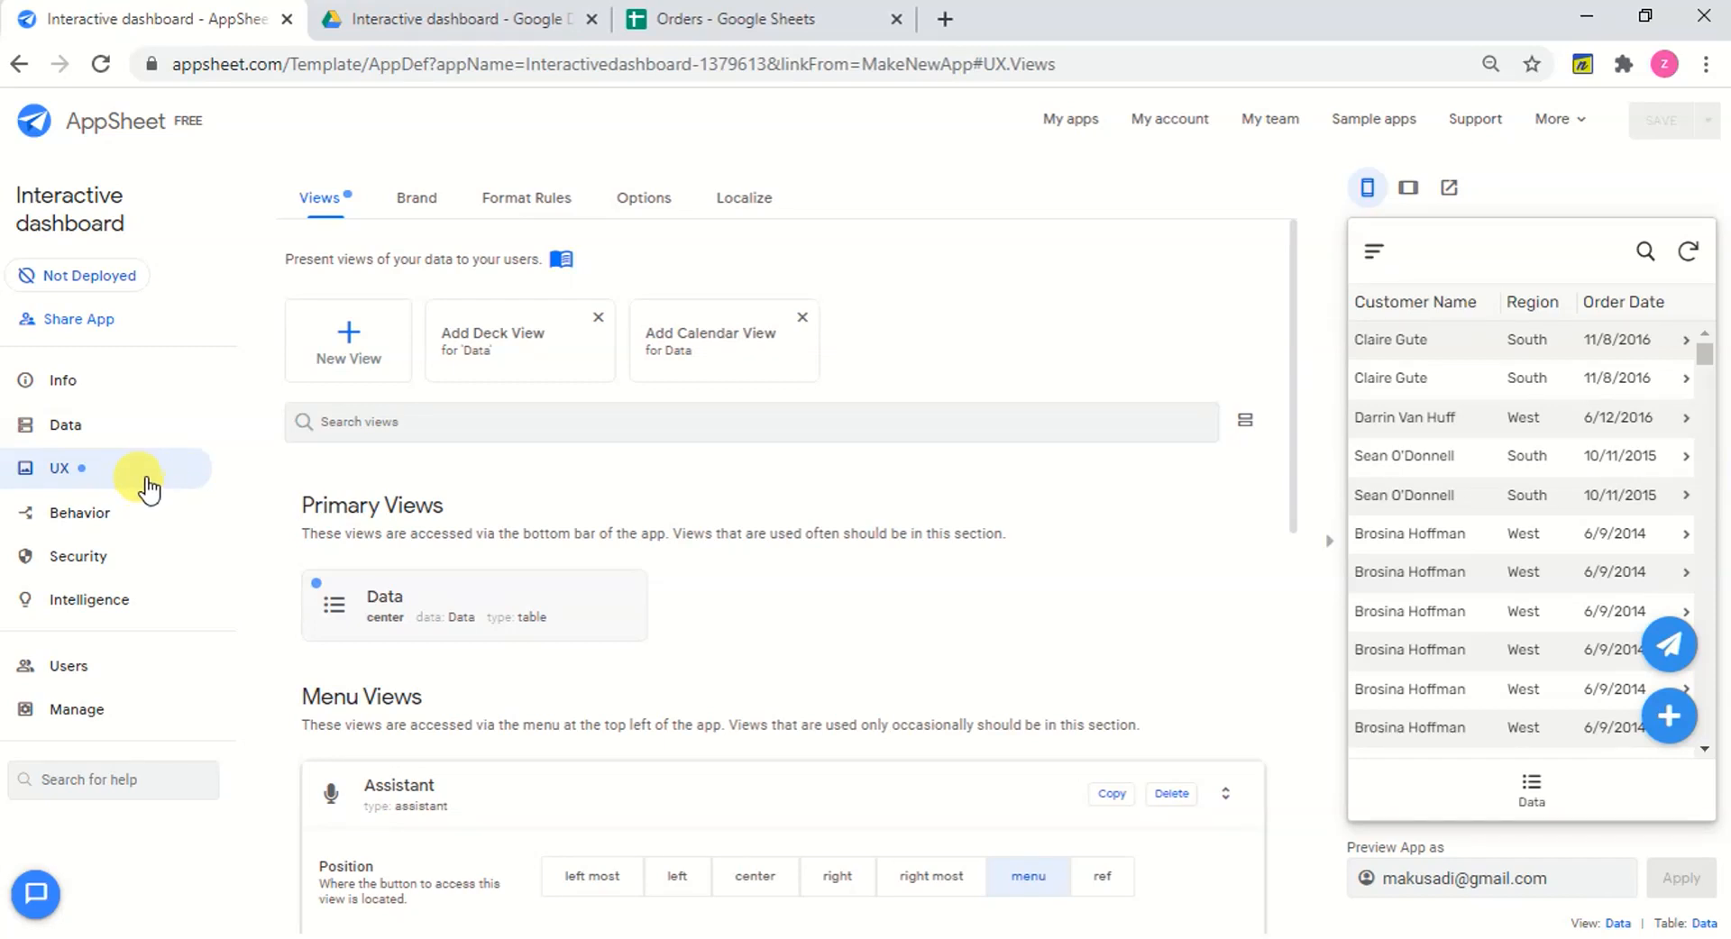
Create a new view named Chart for the Data table and set its view type to chart.
click(362, 344)
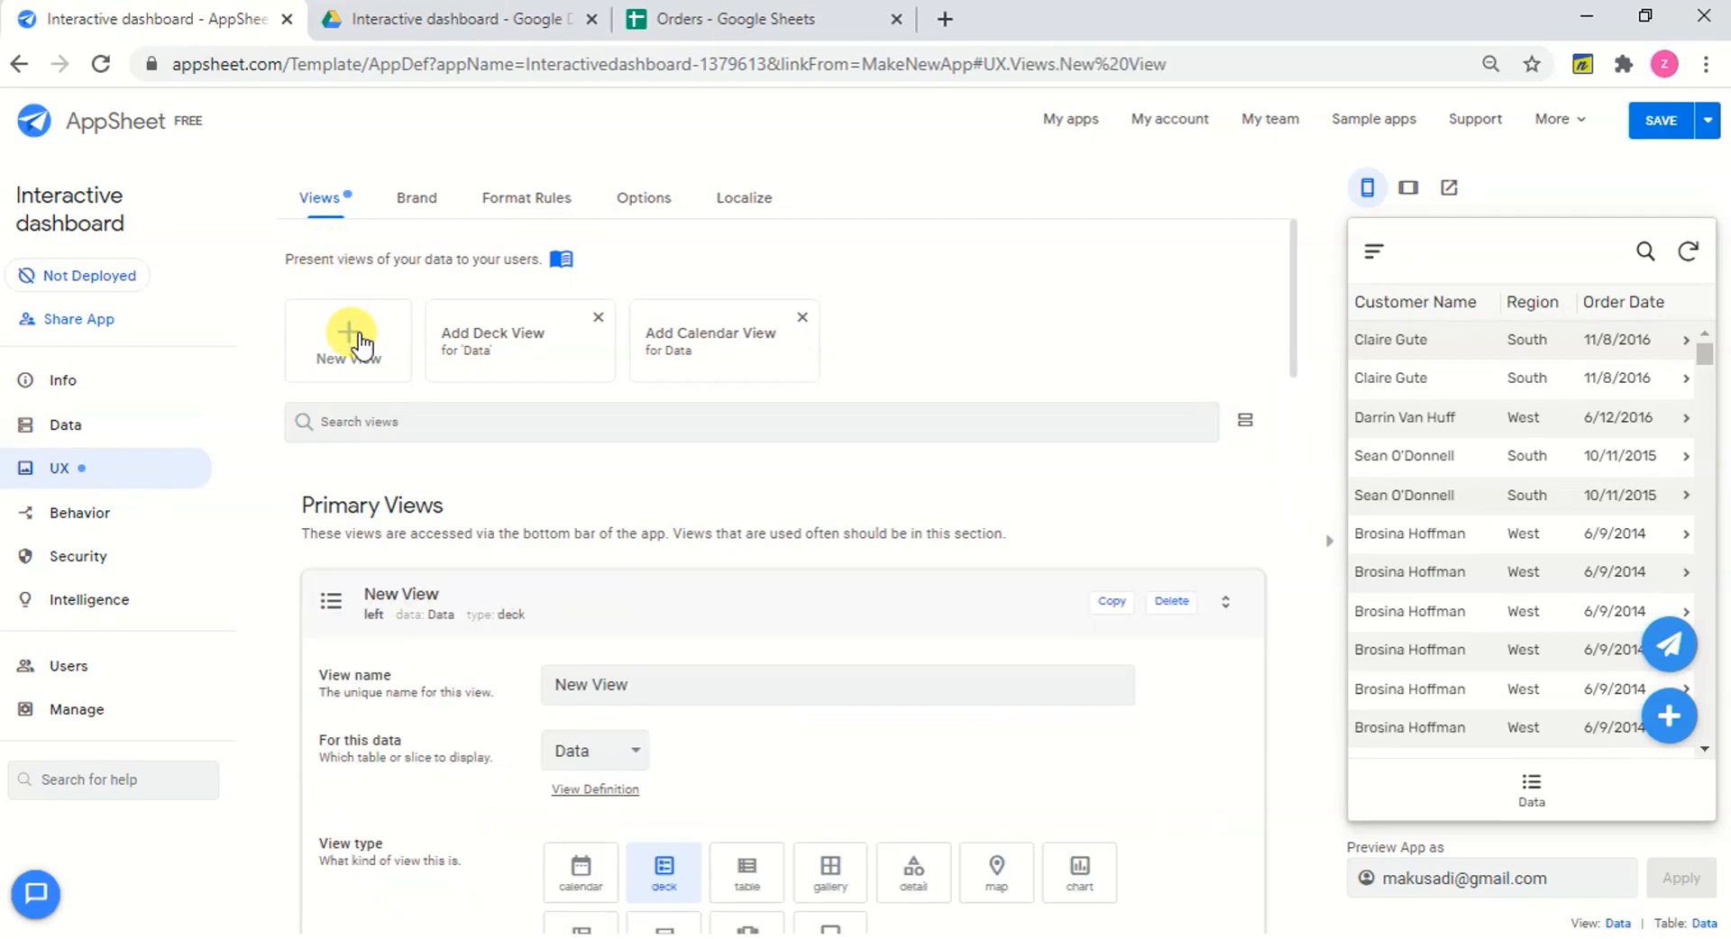
click(633, 335)
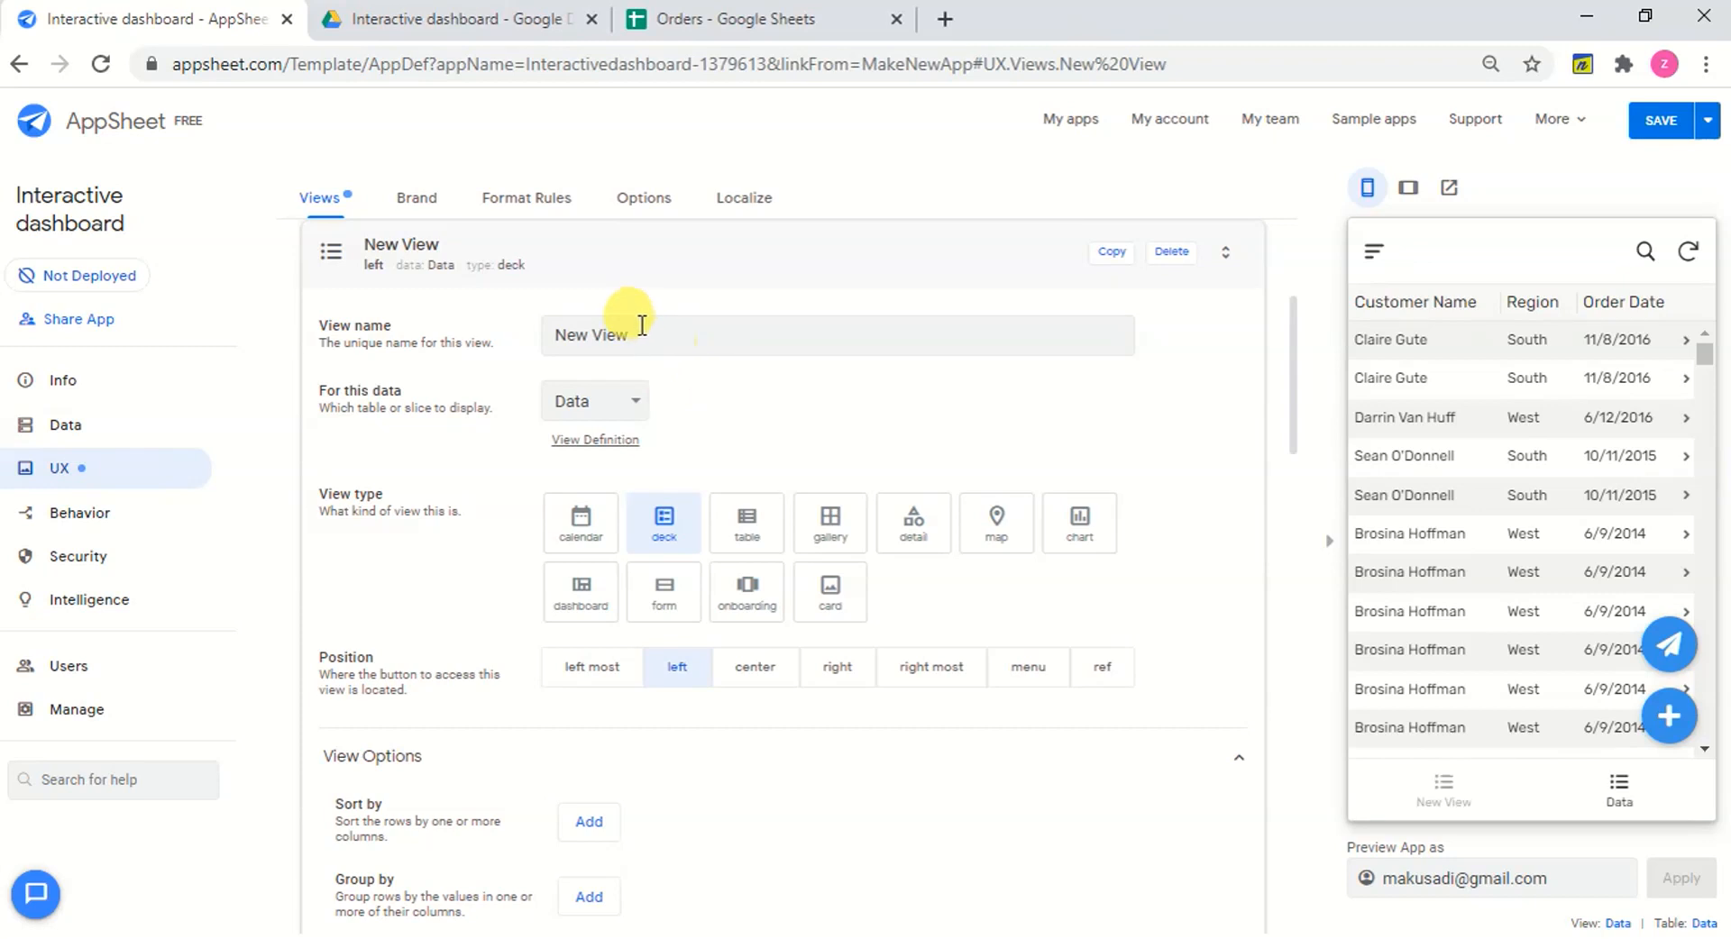
drag(633, 334, 467, 344)
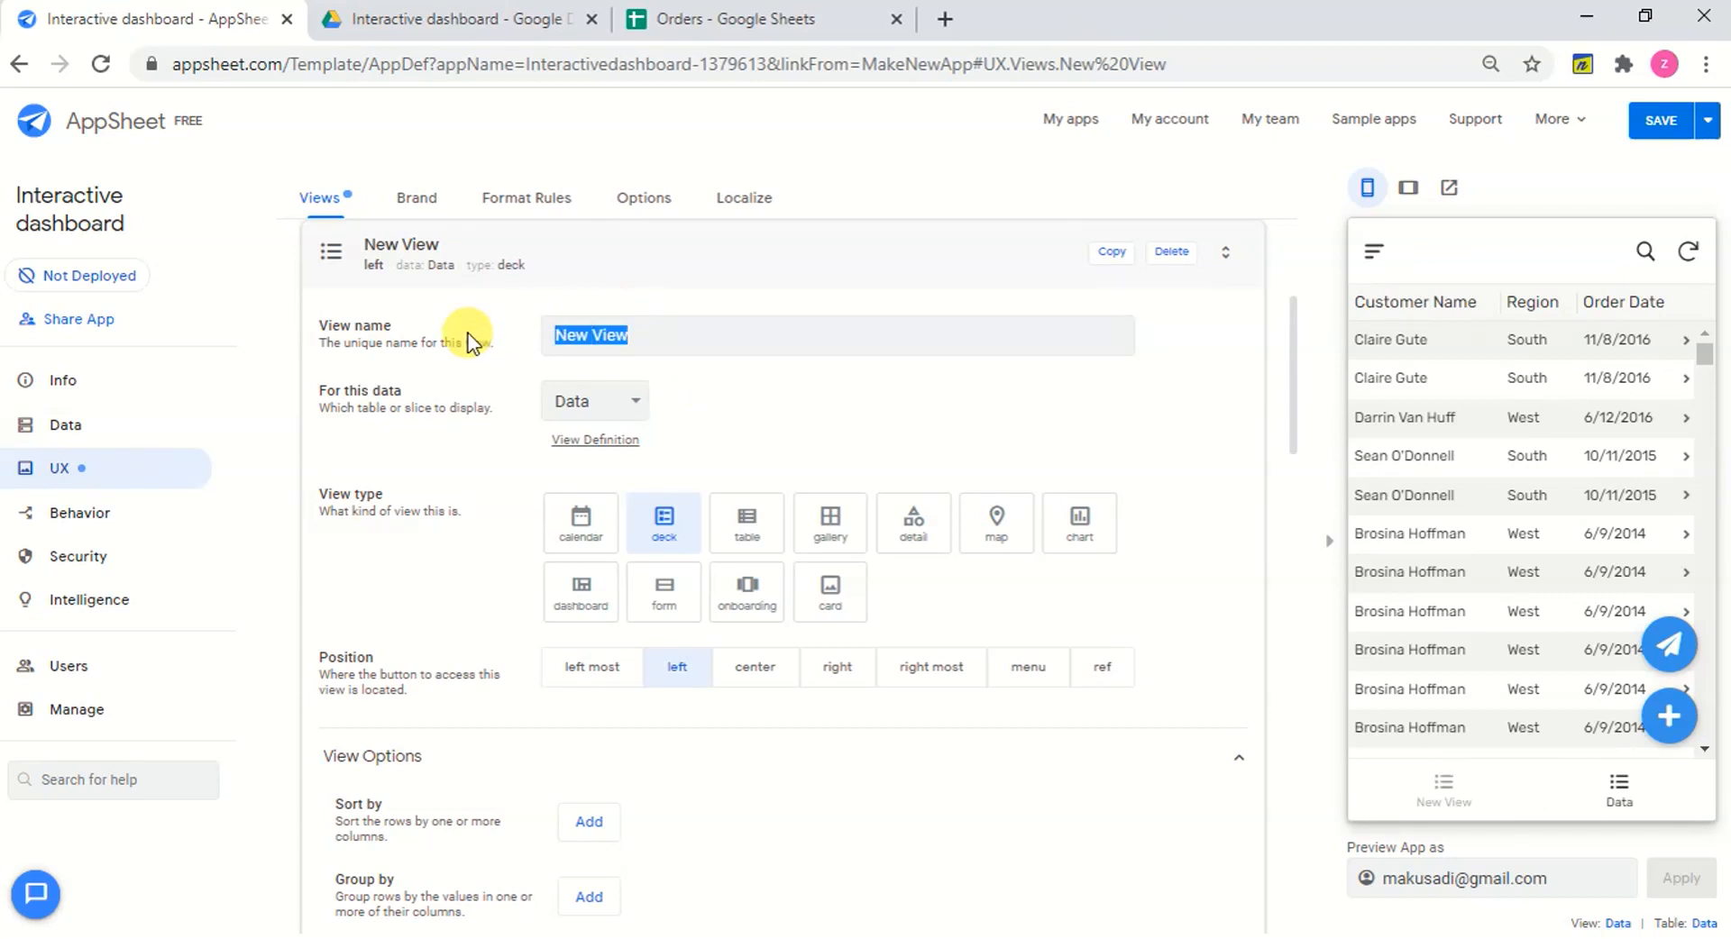
text(Chart)
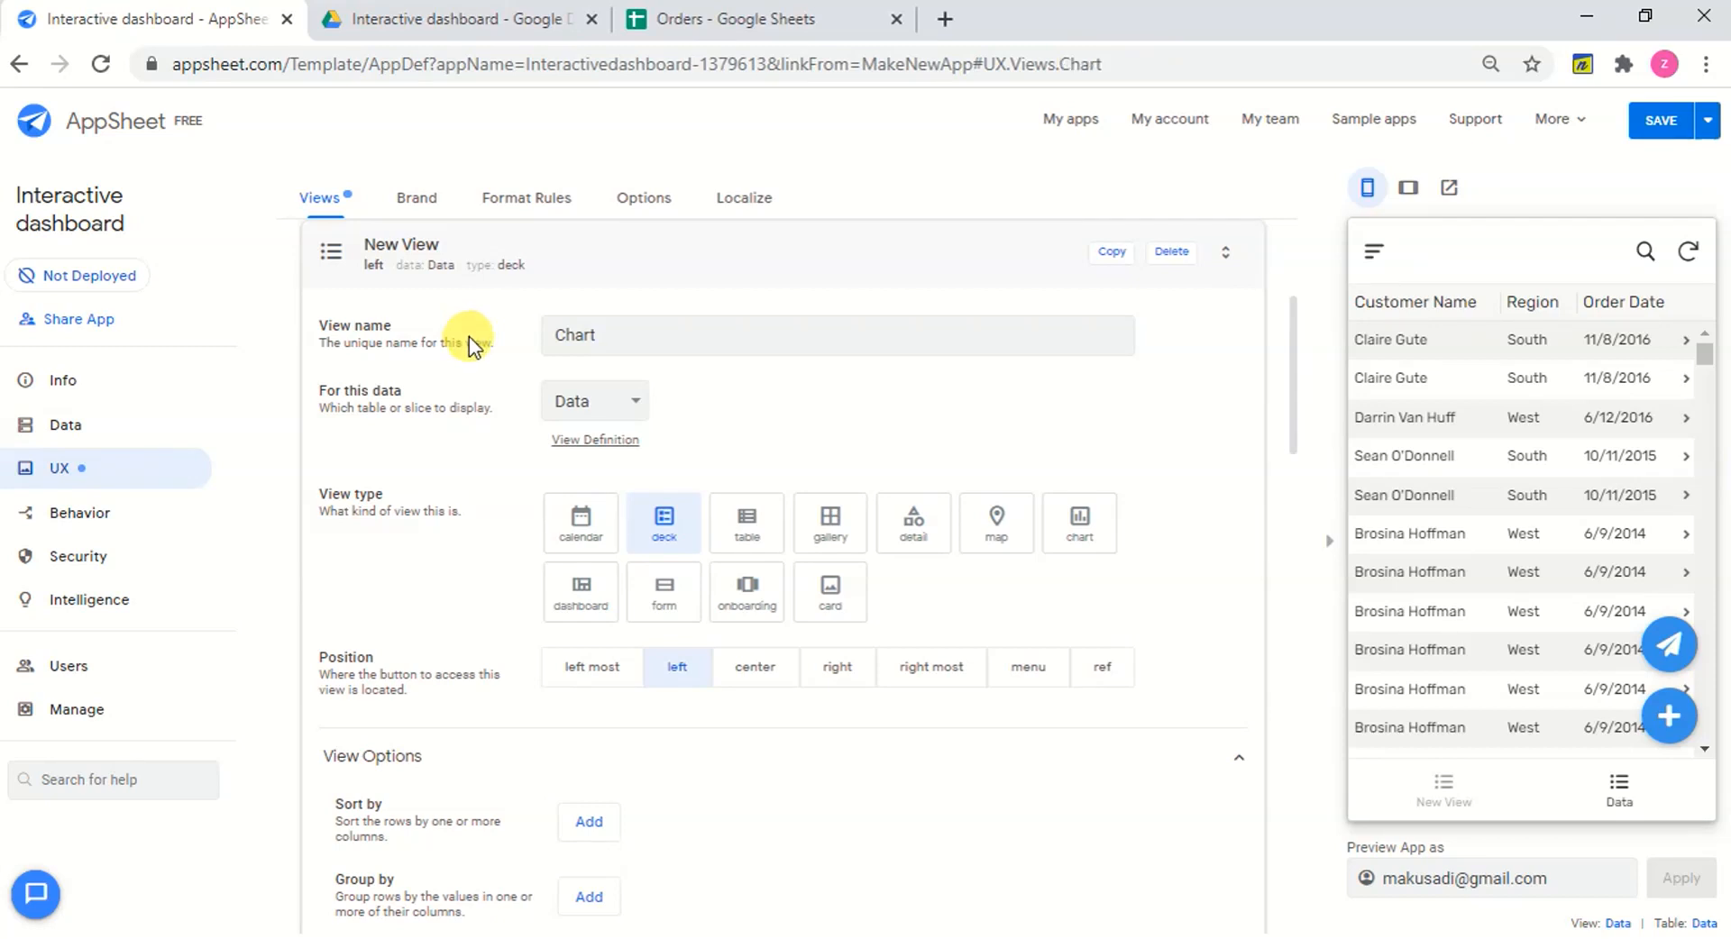
click(1079, 530)
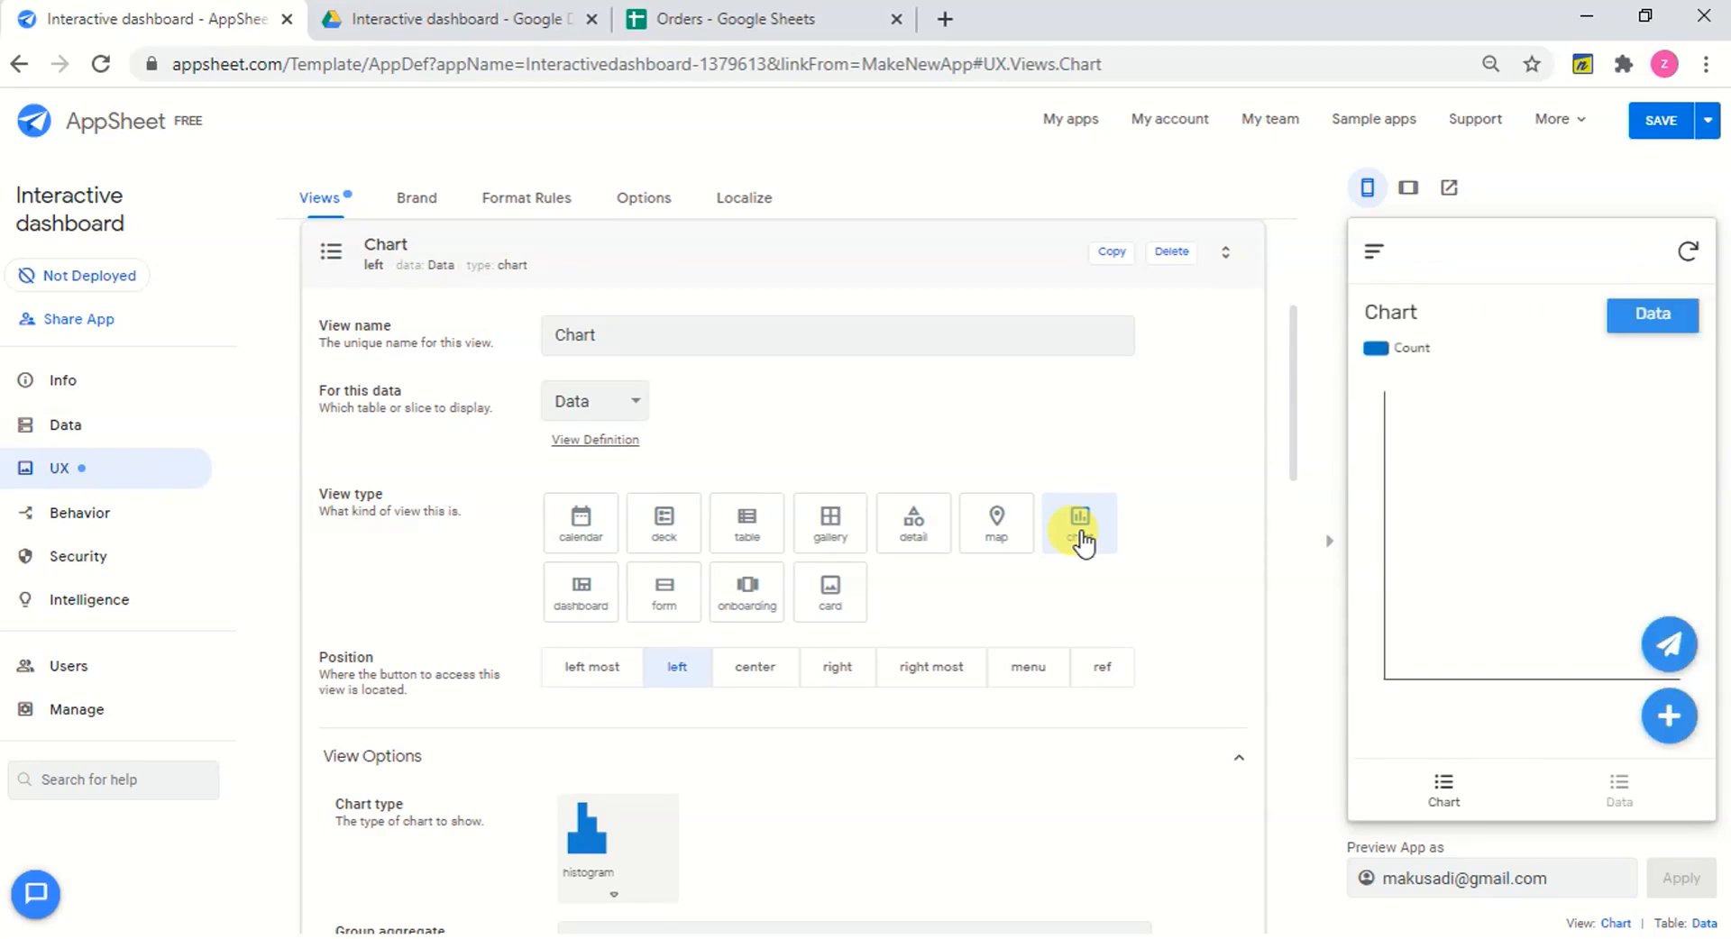
Set the Chart view's group aggregate to SUM :: Sales.
drag(1291, 469, 1282, 580)
click(924, 498)
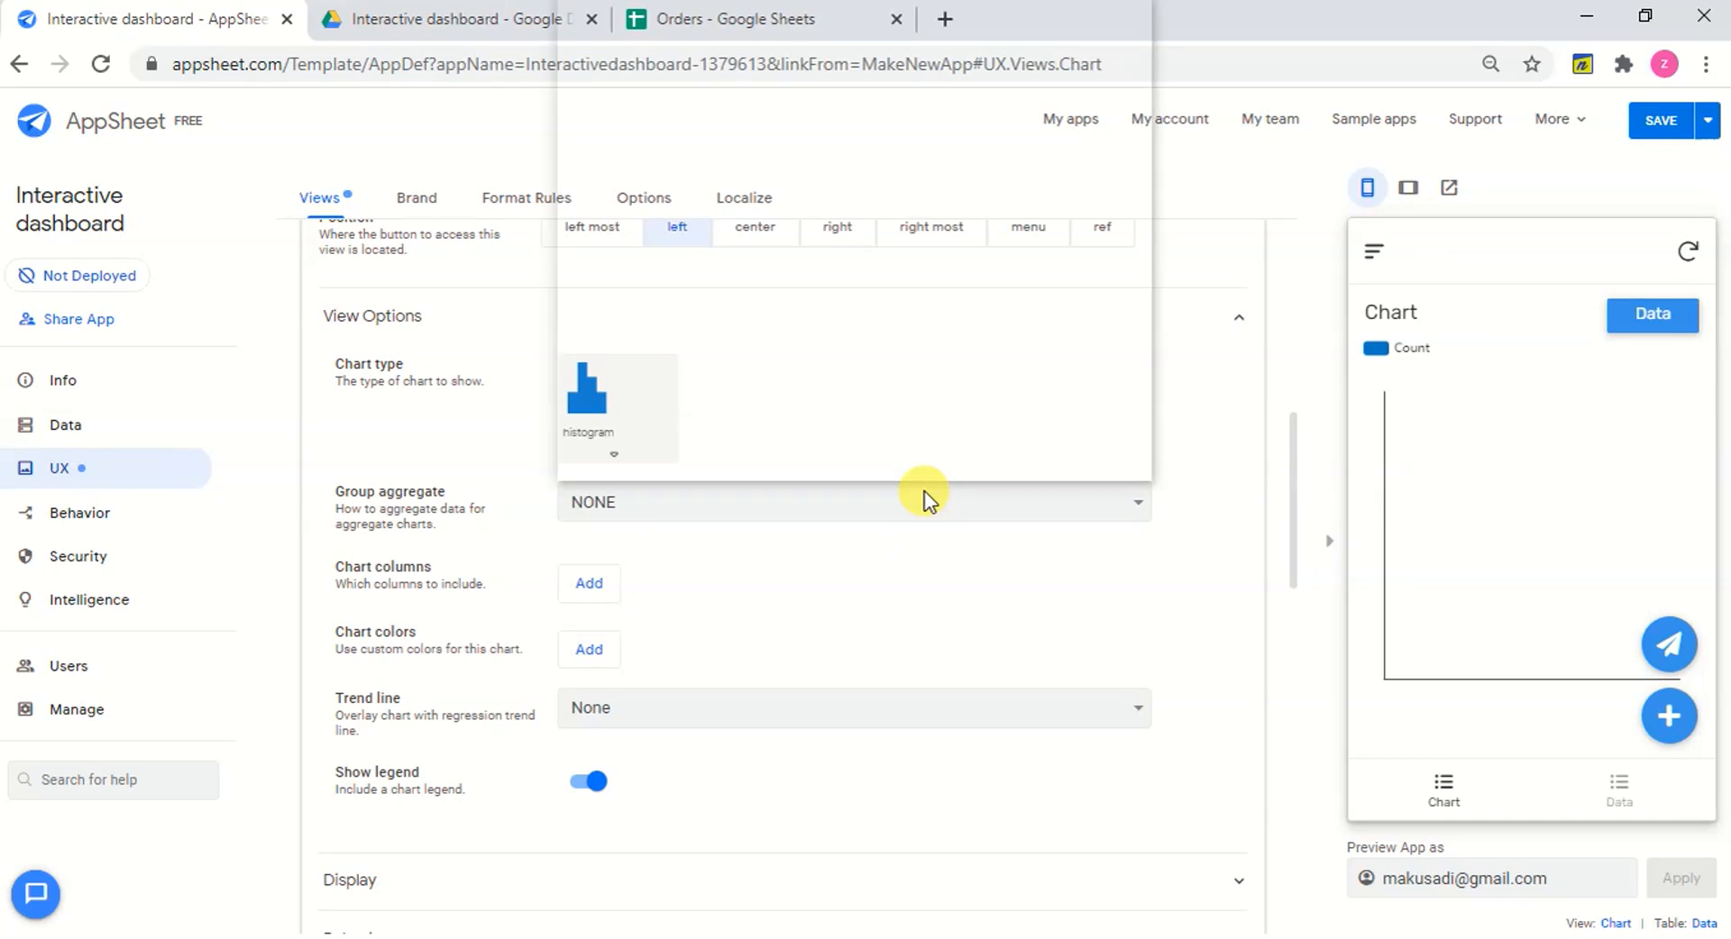
scroll(765, 480, down, 1)
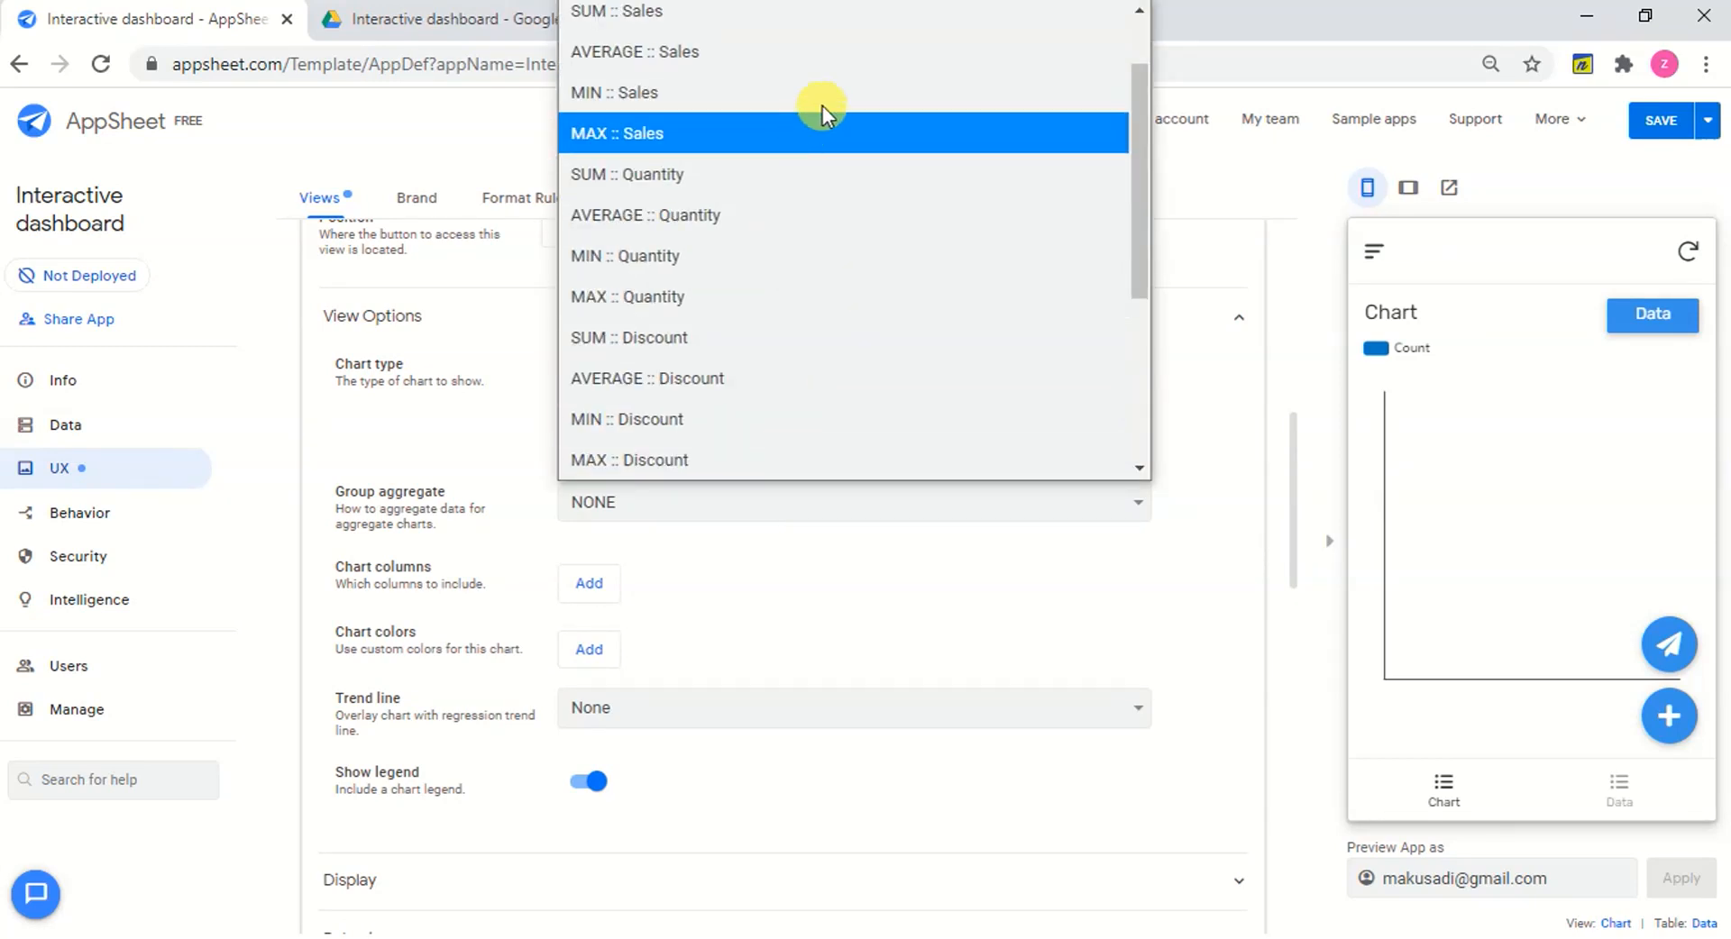
scroll(868, 18, up, 1)
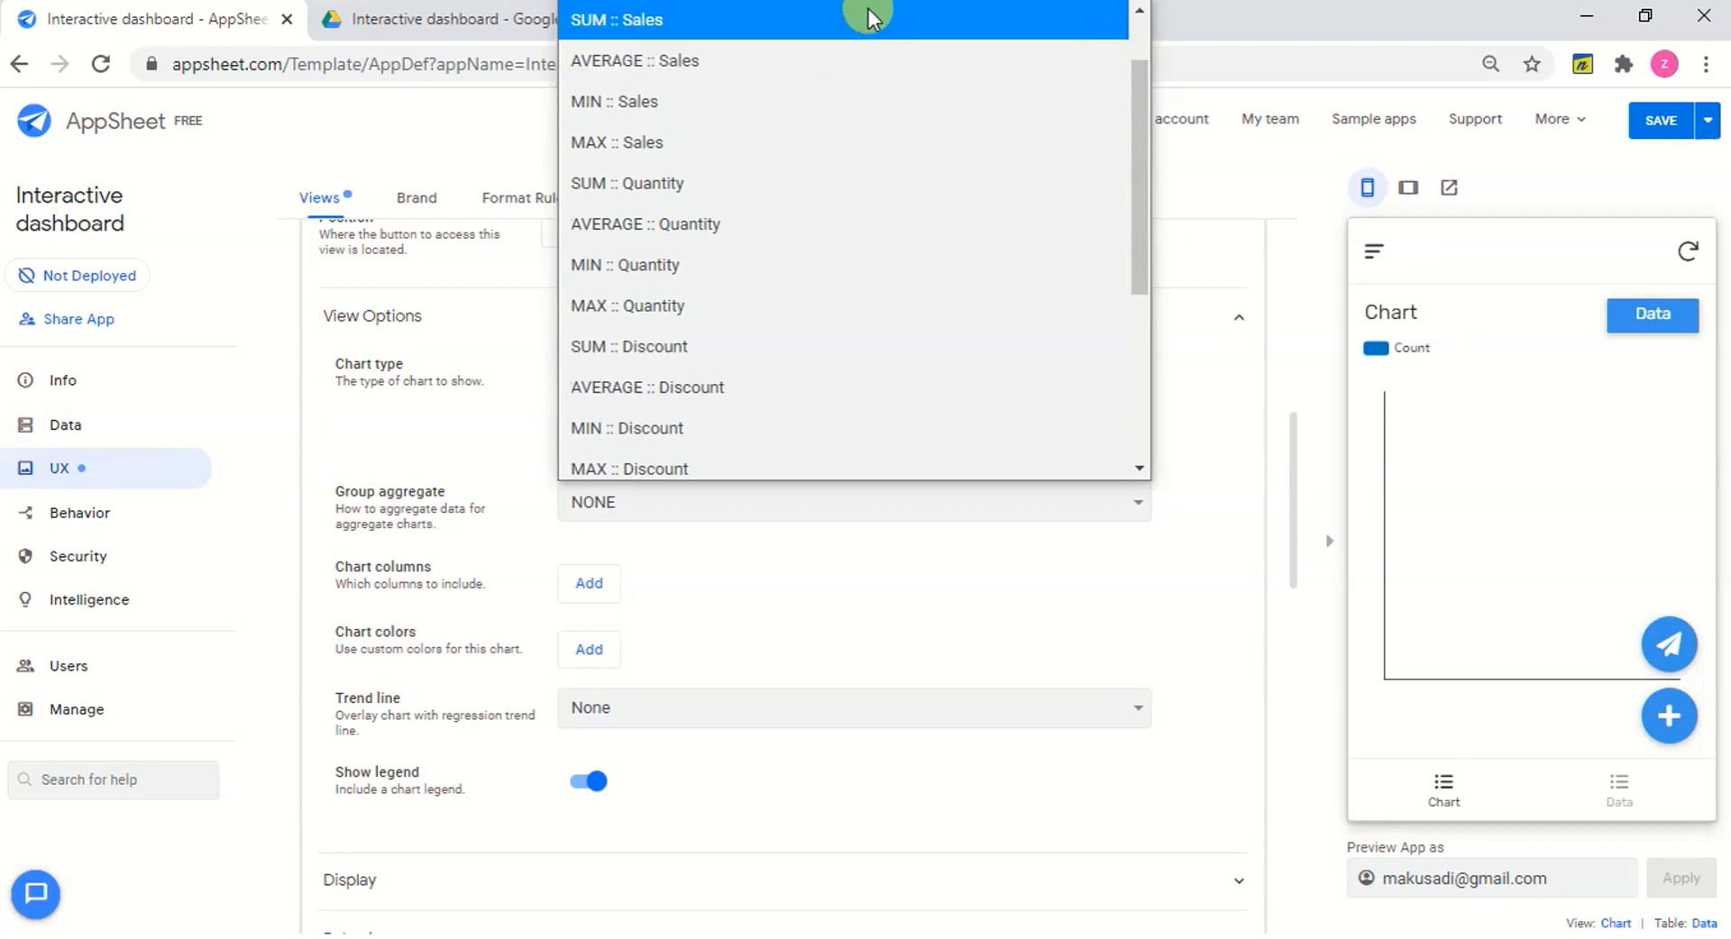
click(866, 23)
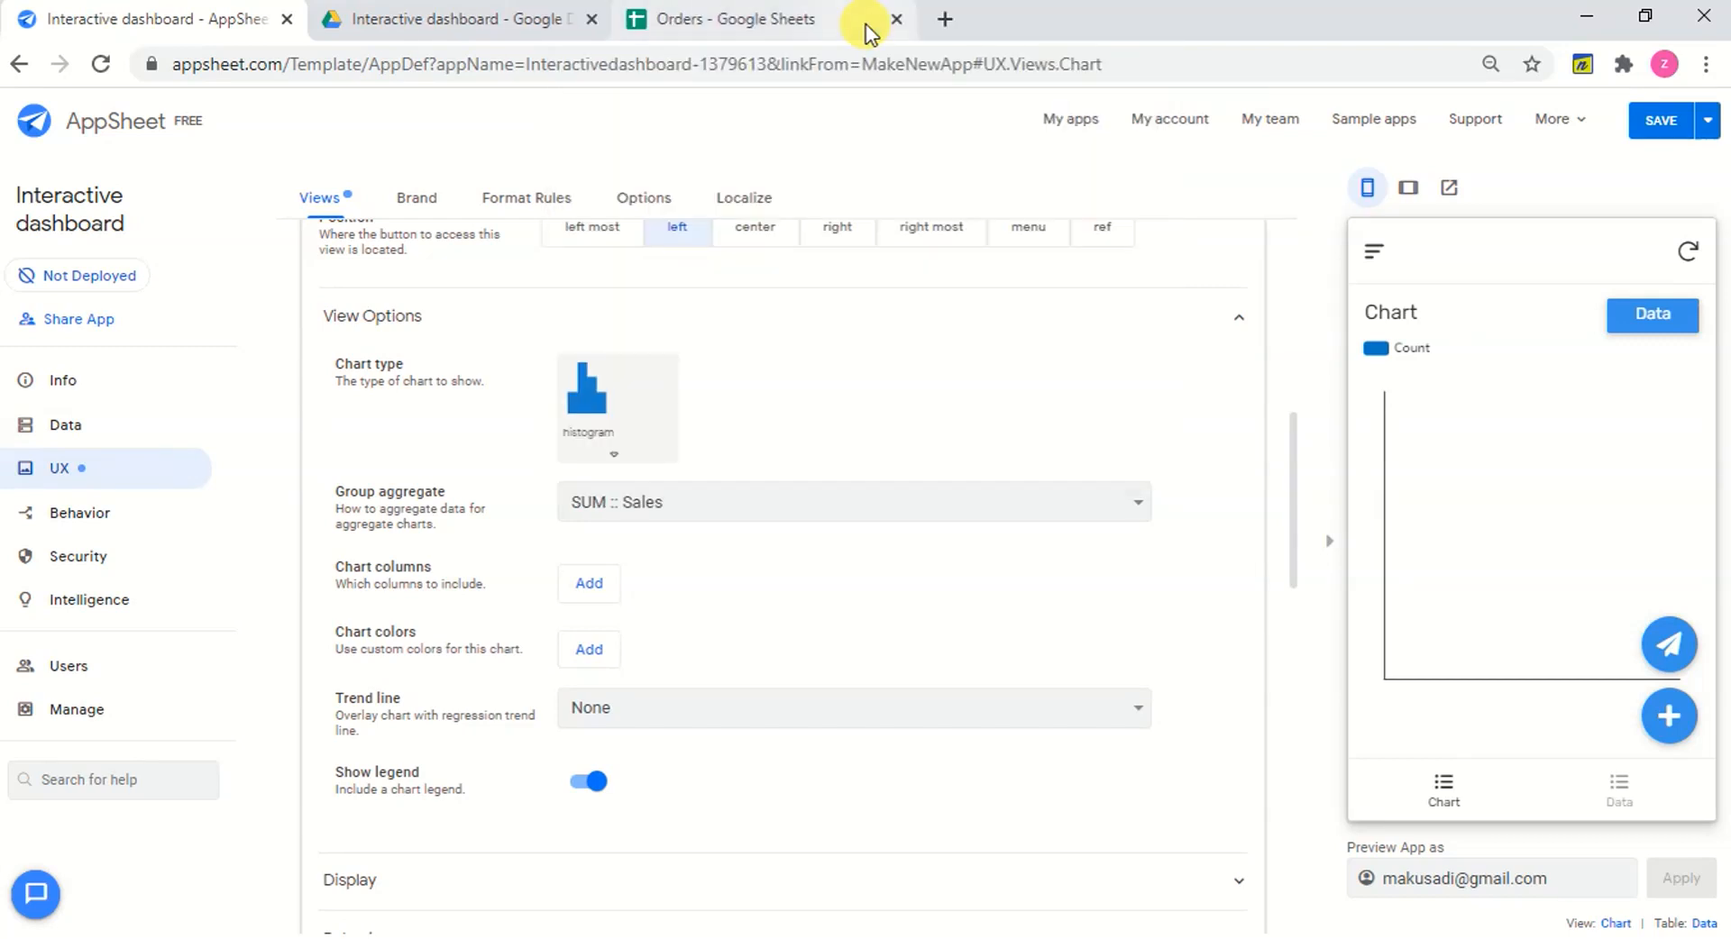
Add year as the Chart view's chart column and cyan as its custom chart color.
click(595, 592)
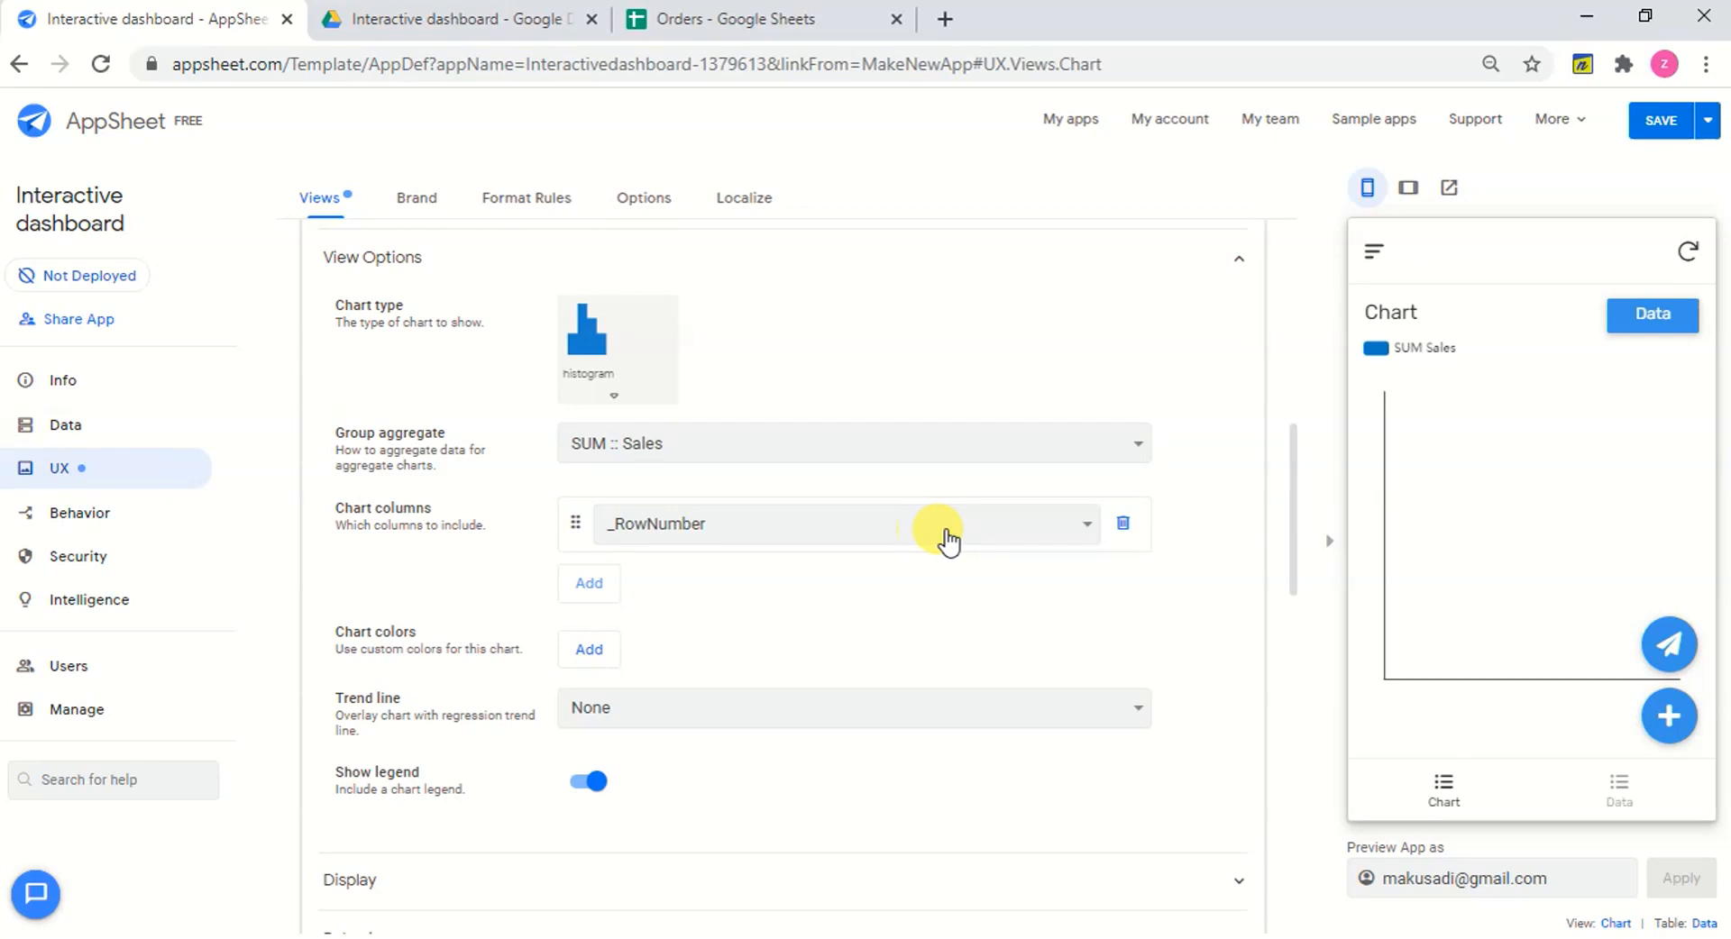
click(1088, 526)
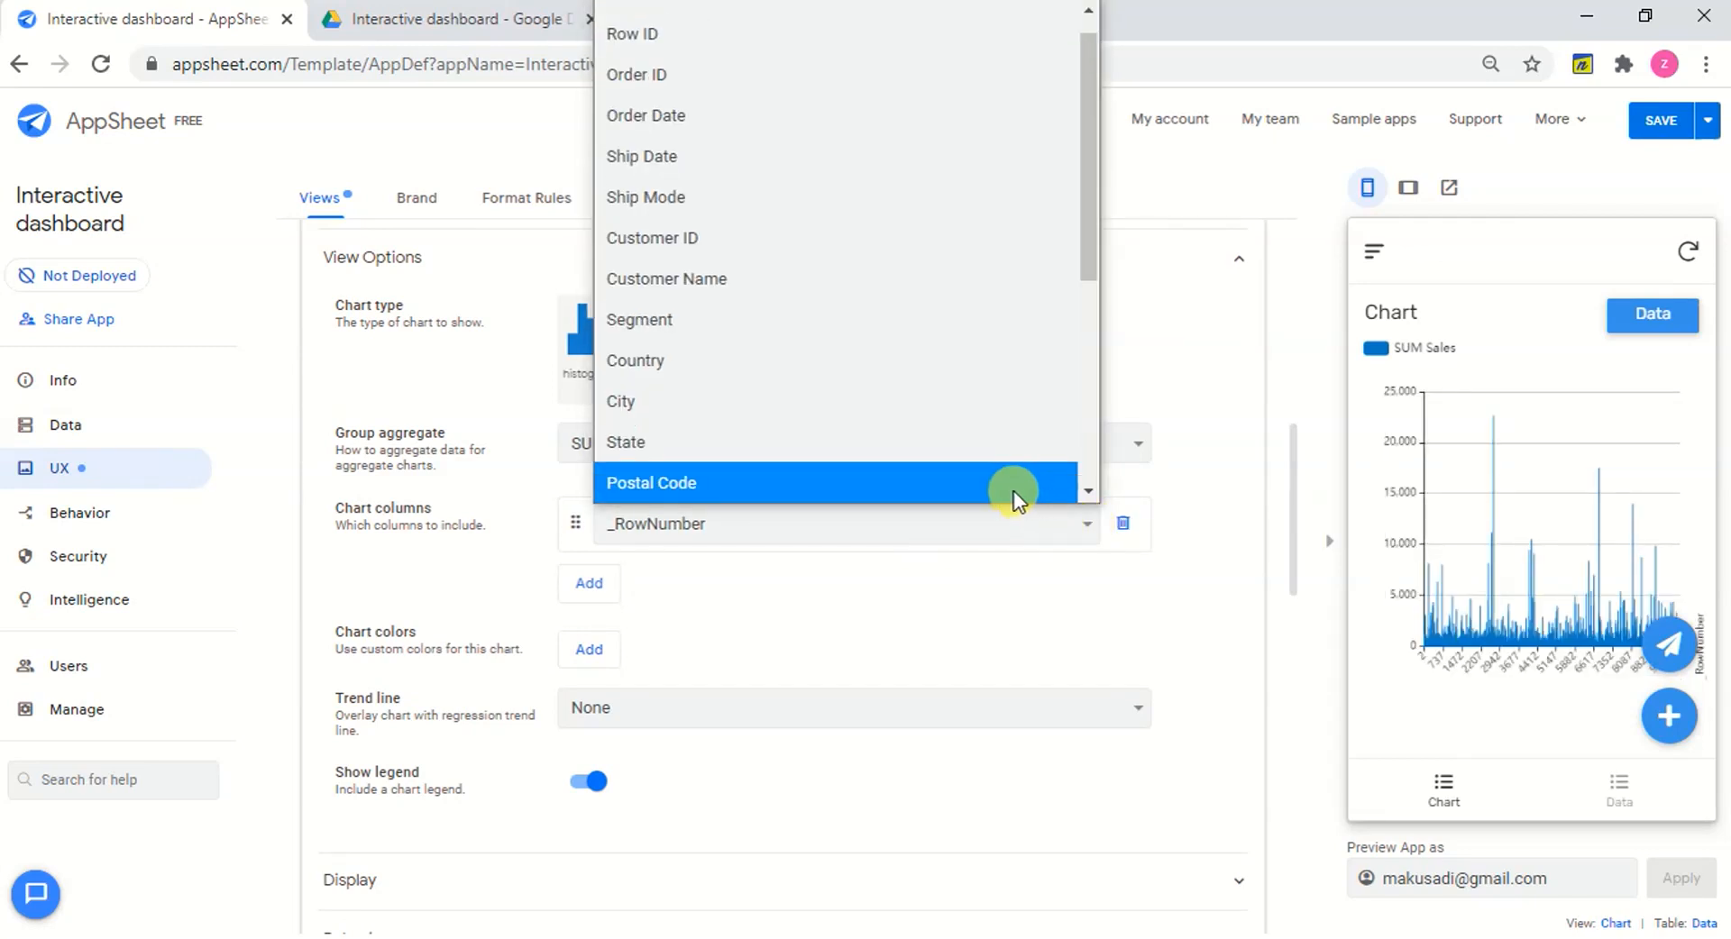
click(1089, 461)
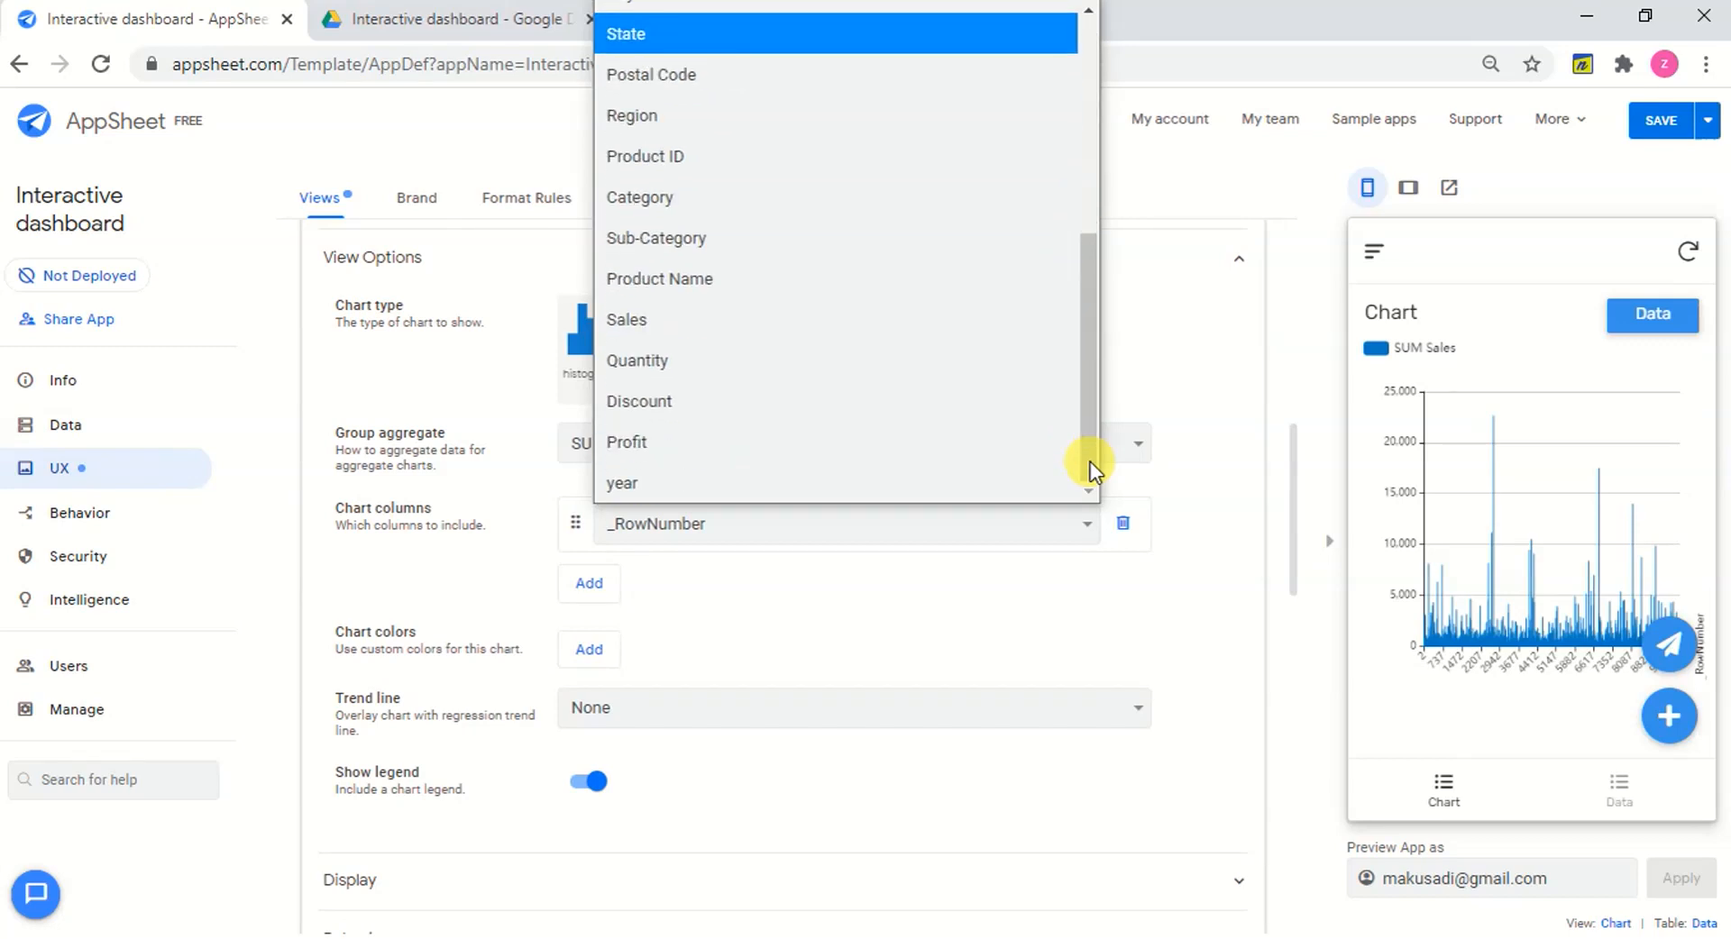
click(997, 478)
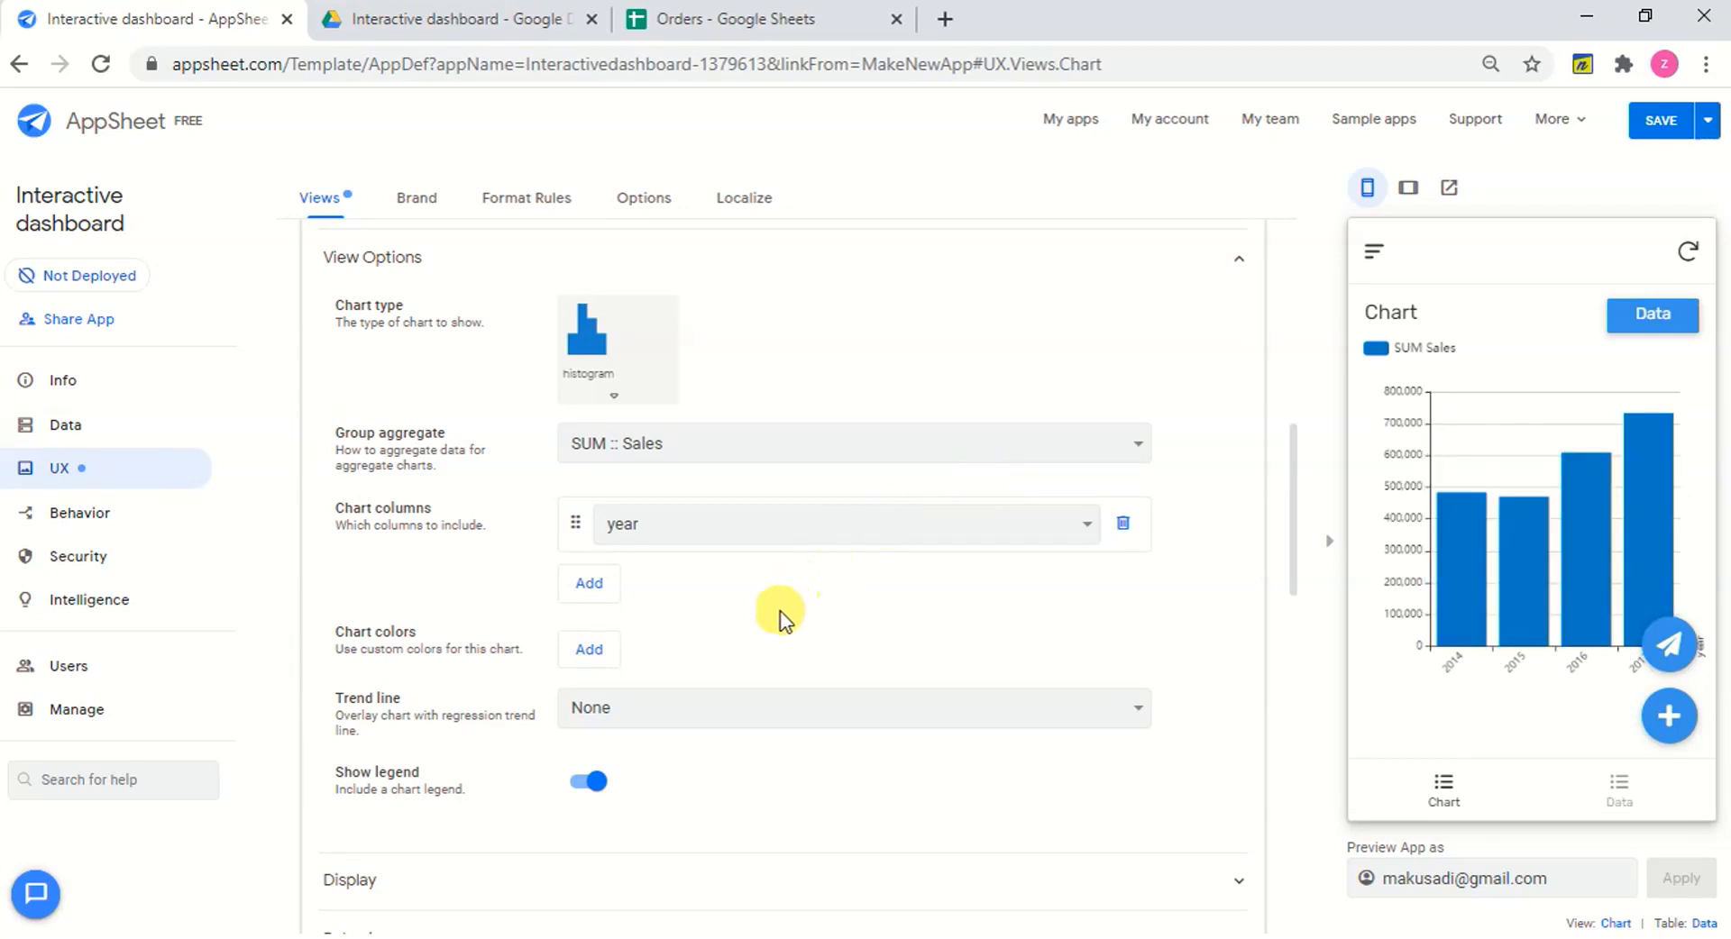
click(610, 658)
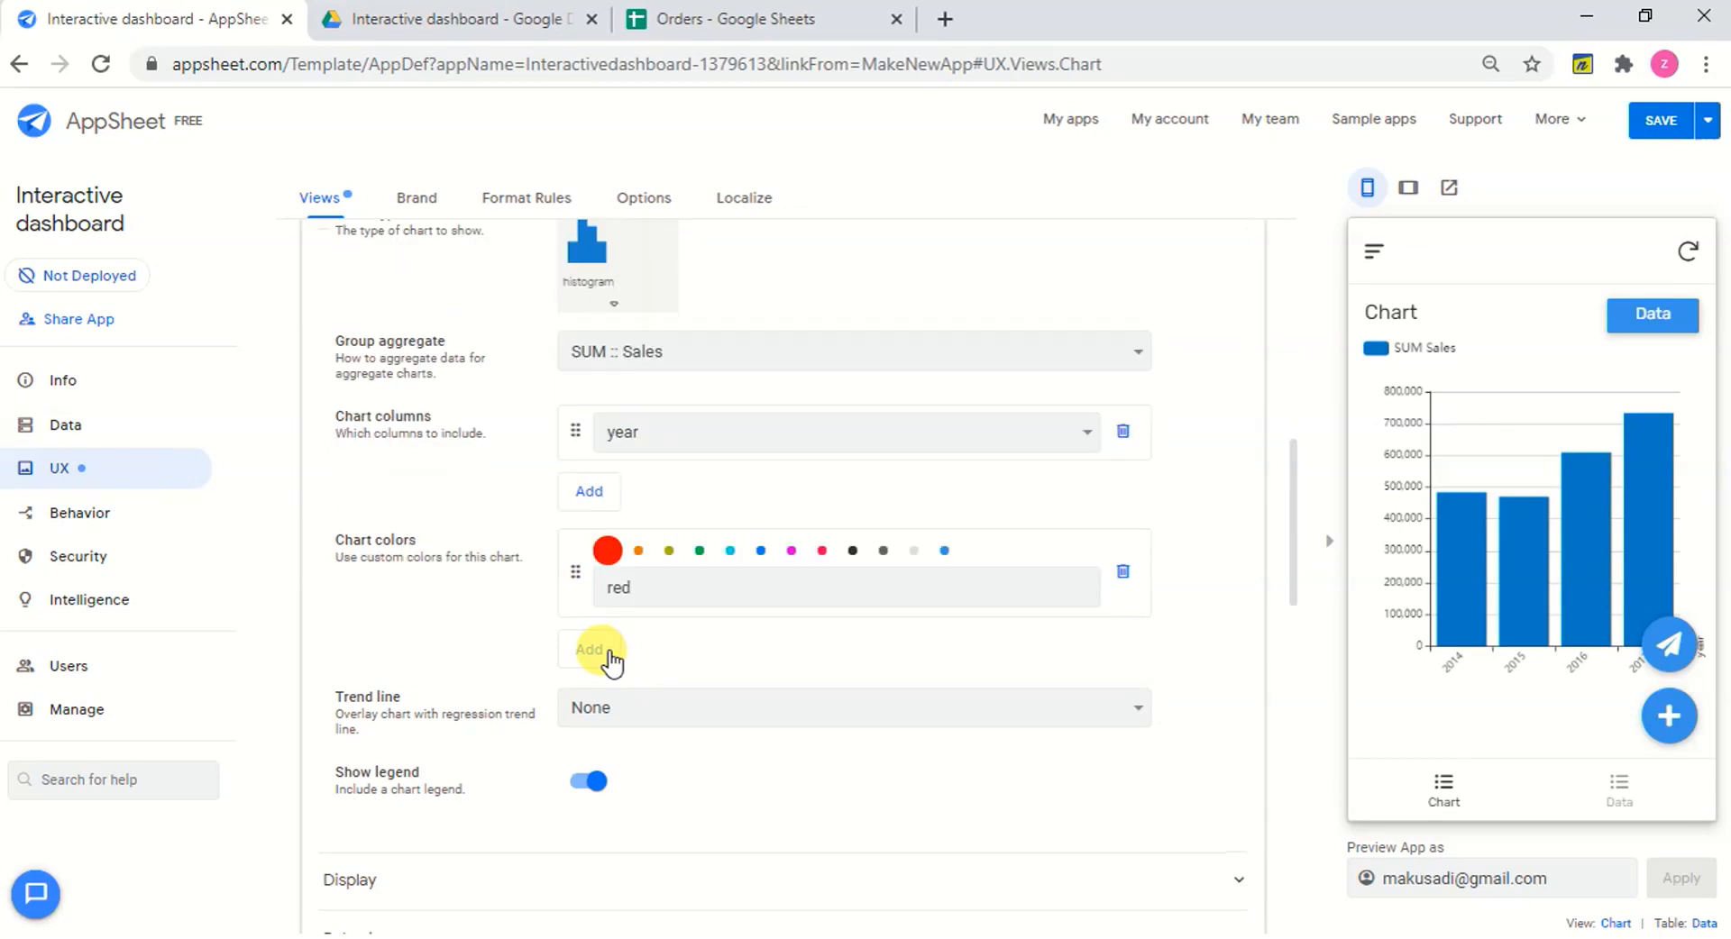
click(729, 552)
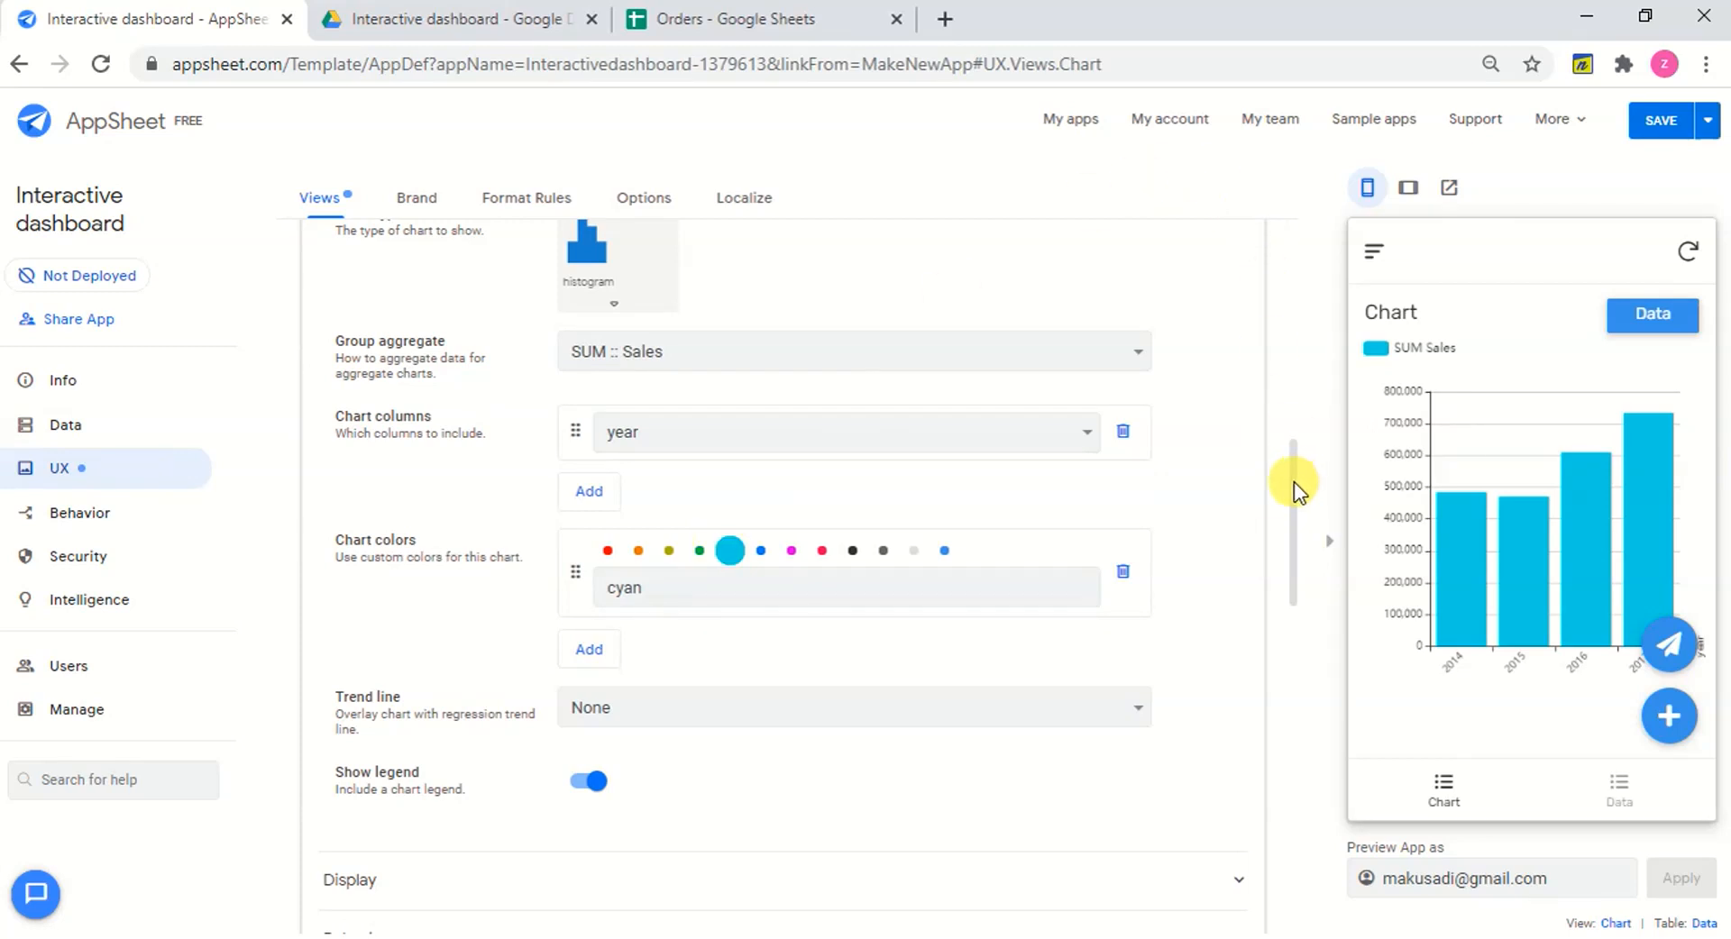
Rename the Chart view as Chart Sales.
drag(1294, 479, 1306, 300)
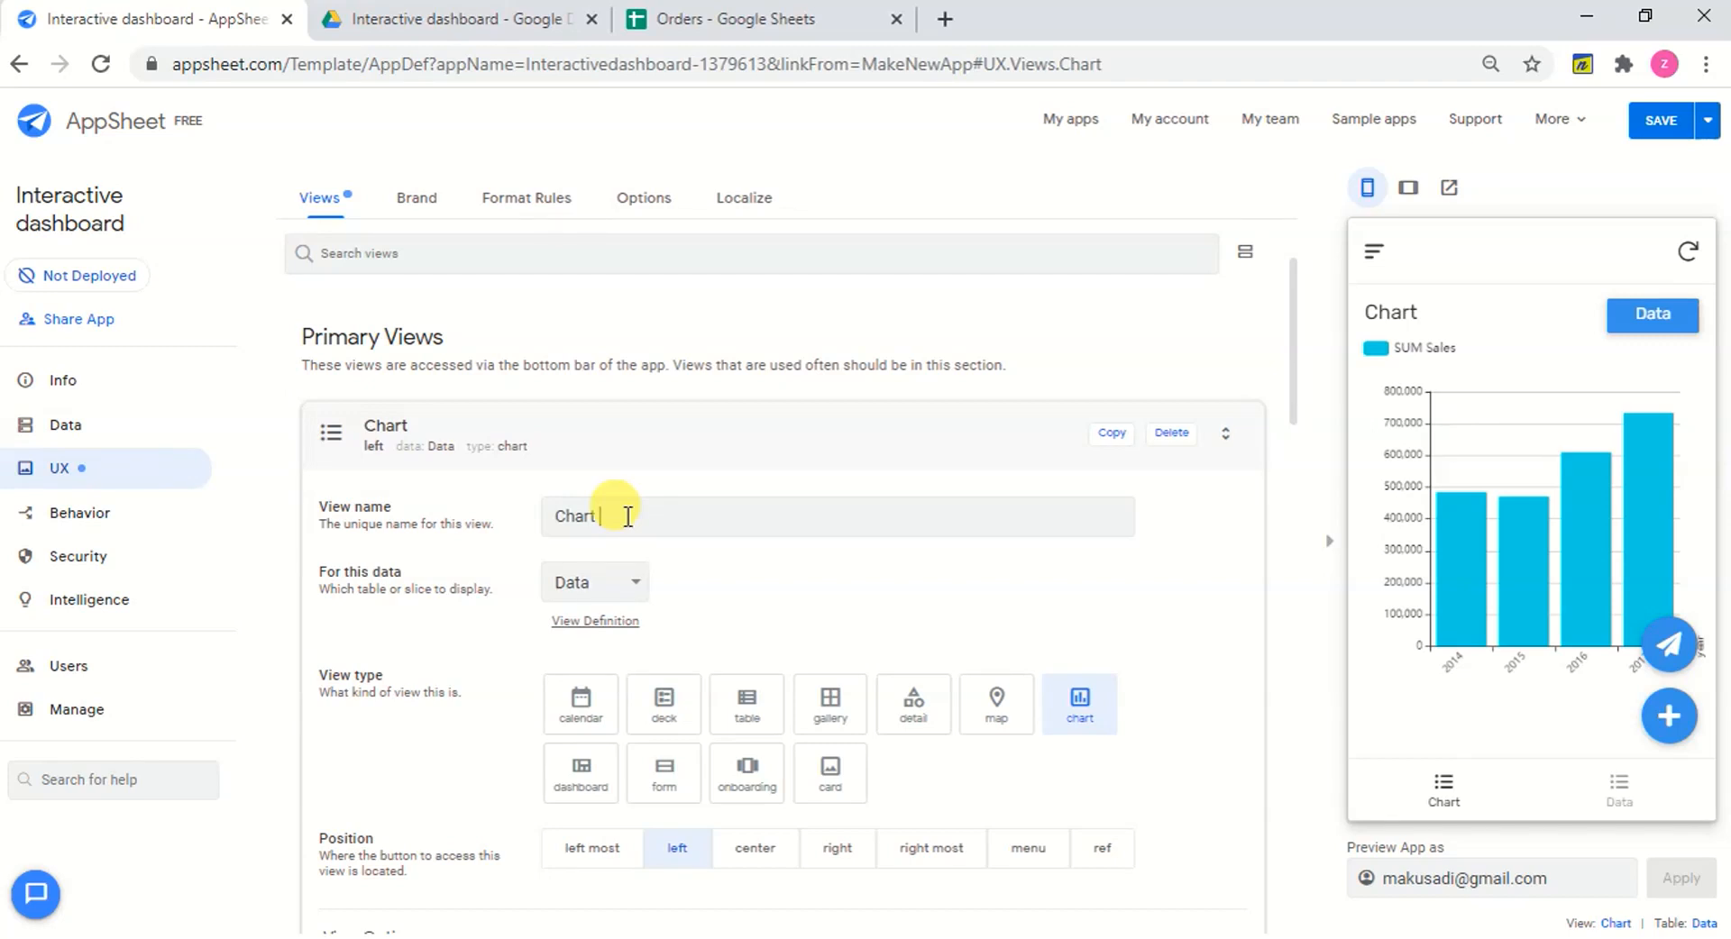
text(Sales)
Duplicate the Chart Sales view and shorten the copy's view name to Chart.
scroll(577, 478, down, 2)
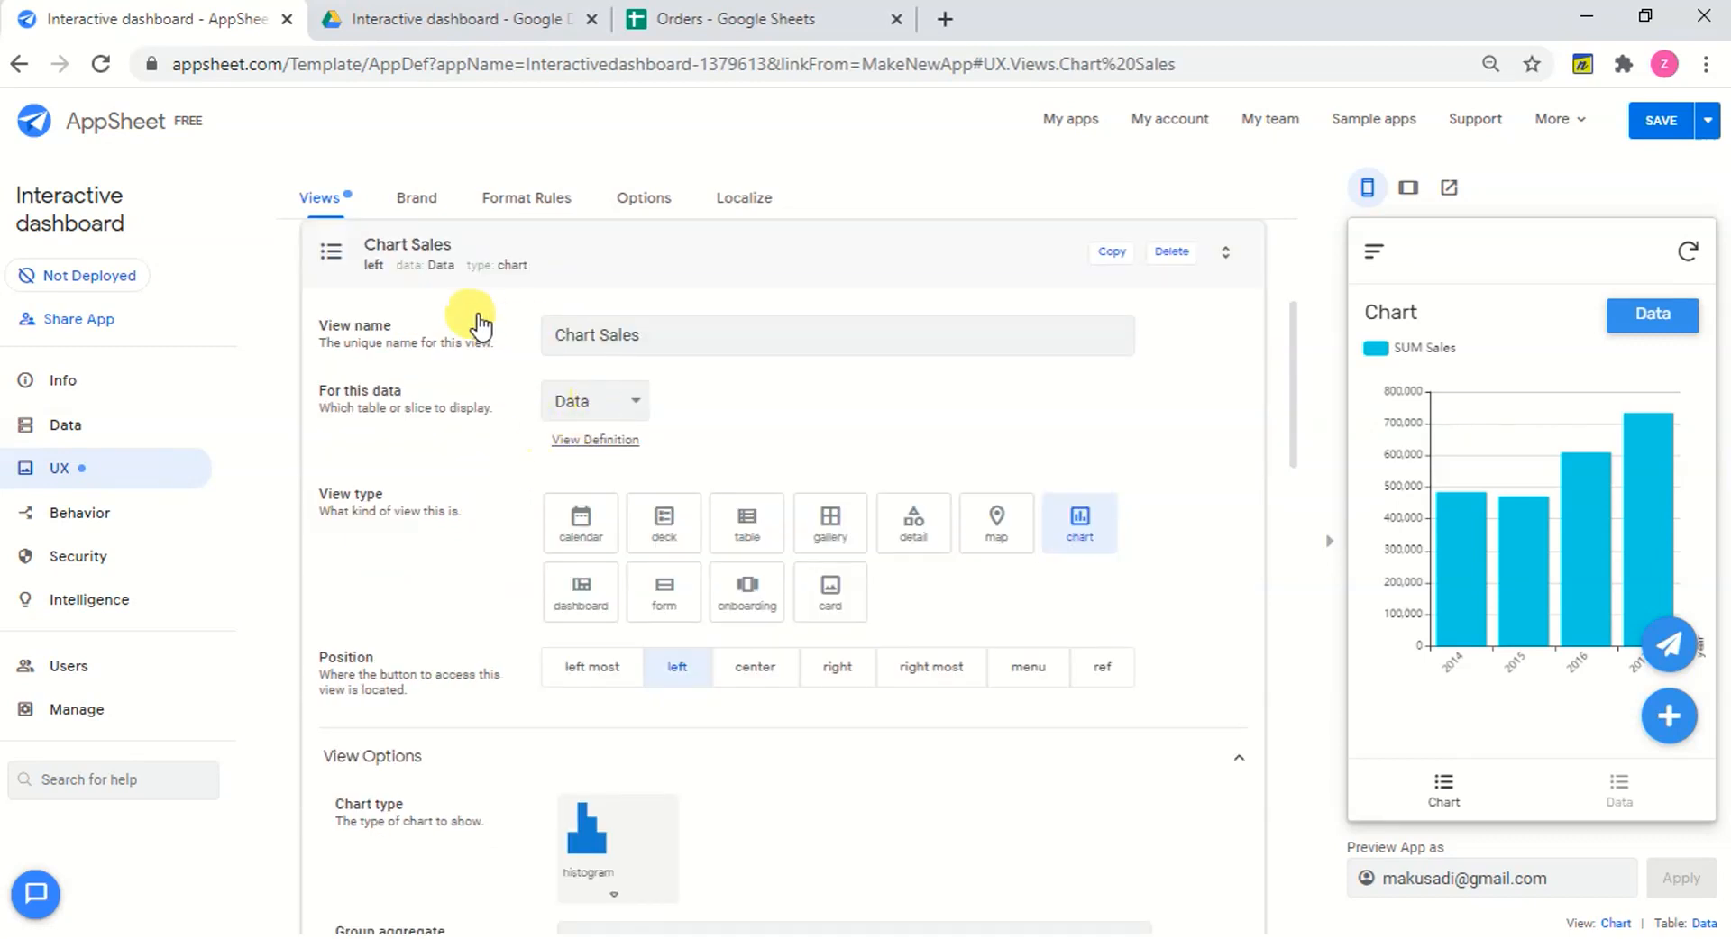
click(1114, 254)
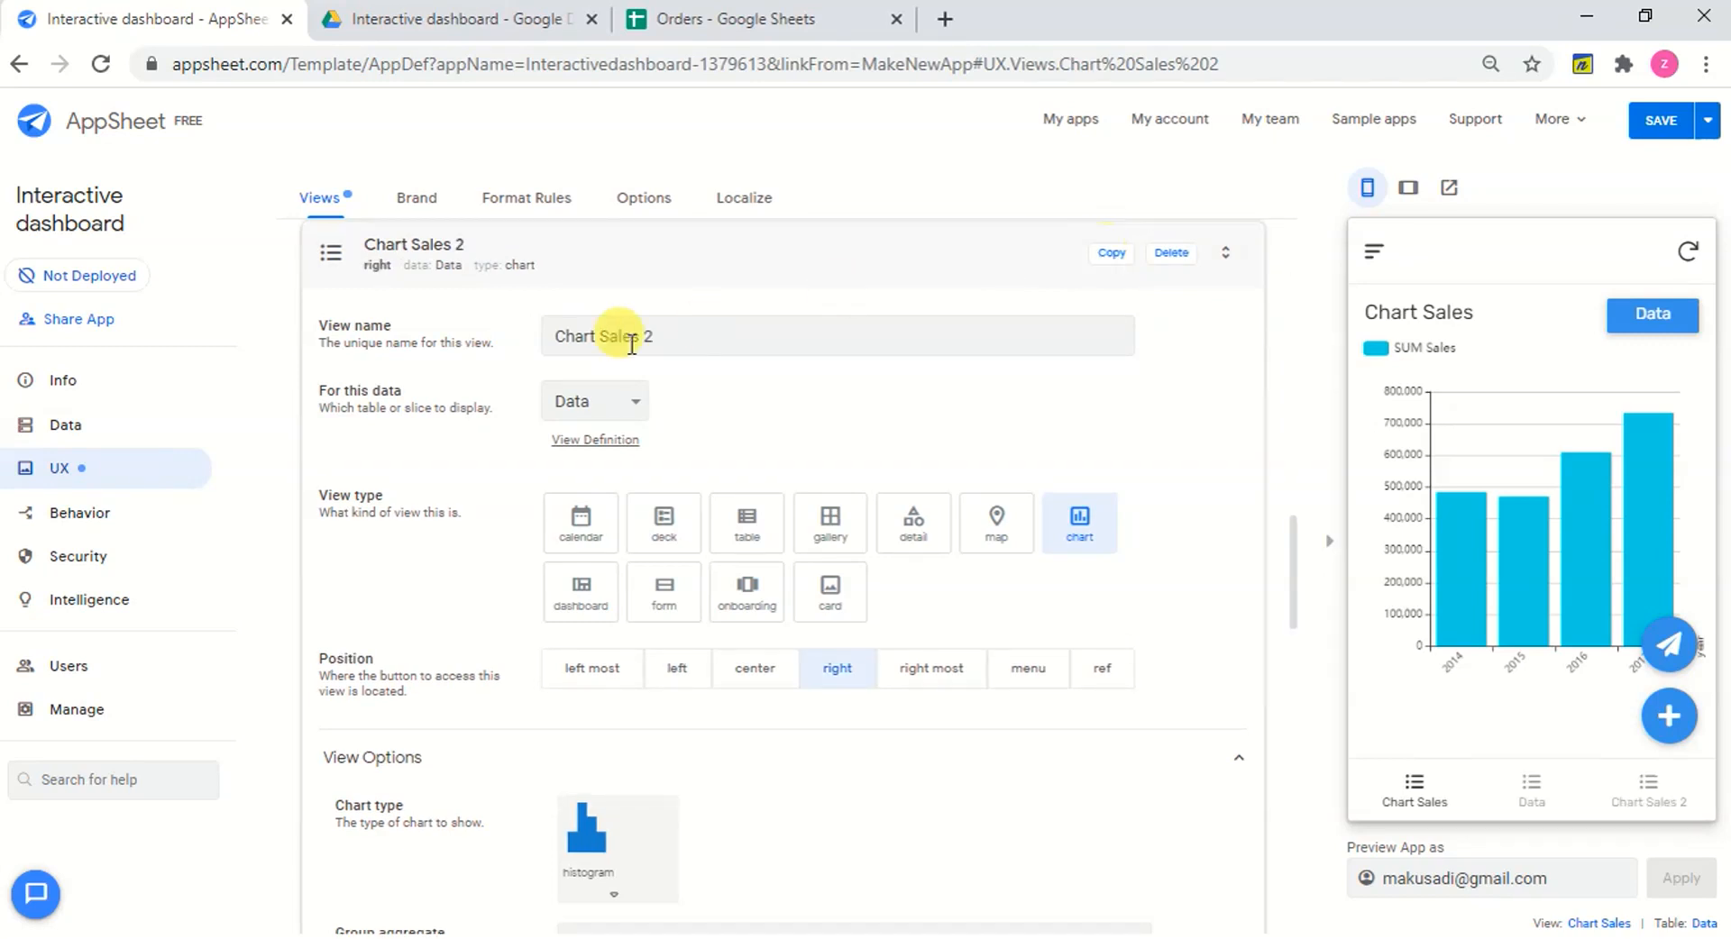
click(677, 335)
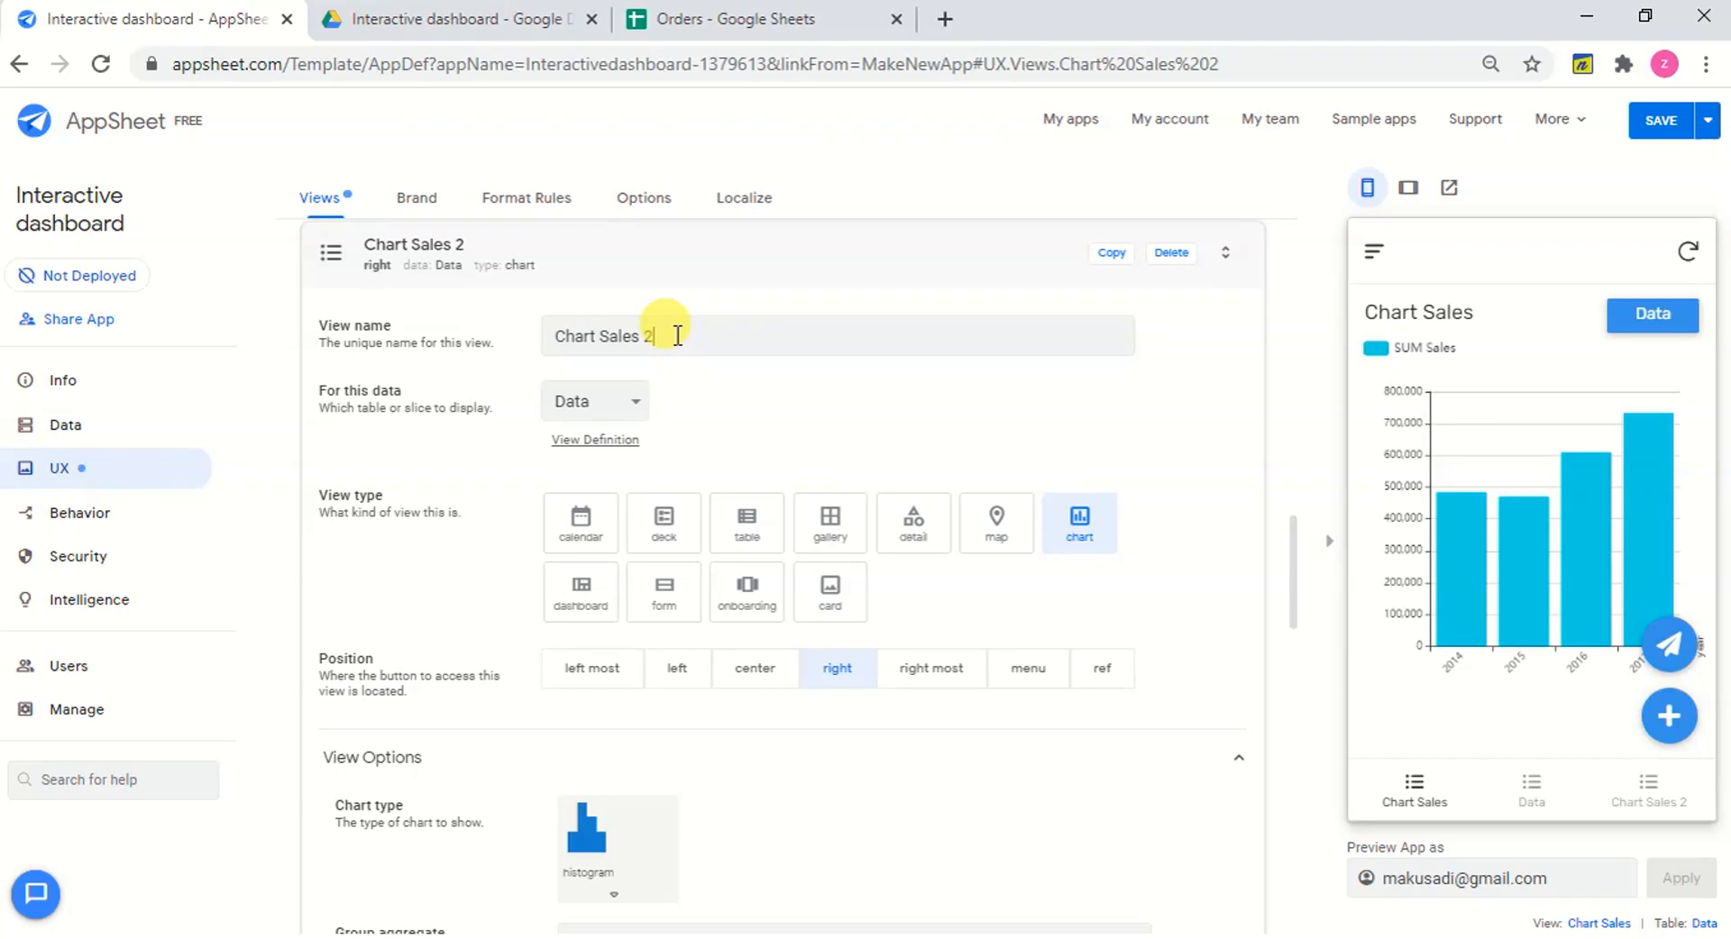
drag(677, 335, 606, 335)
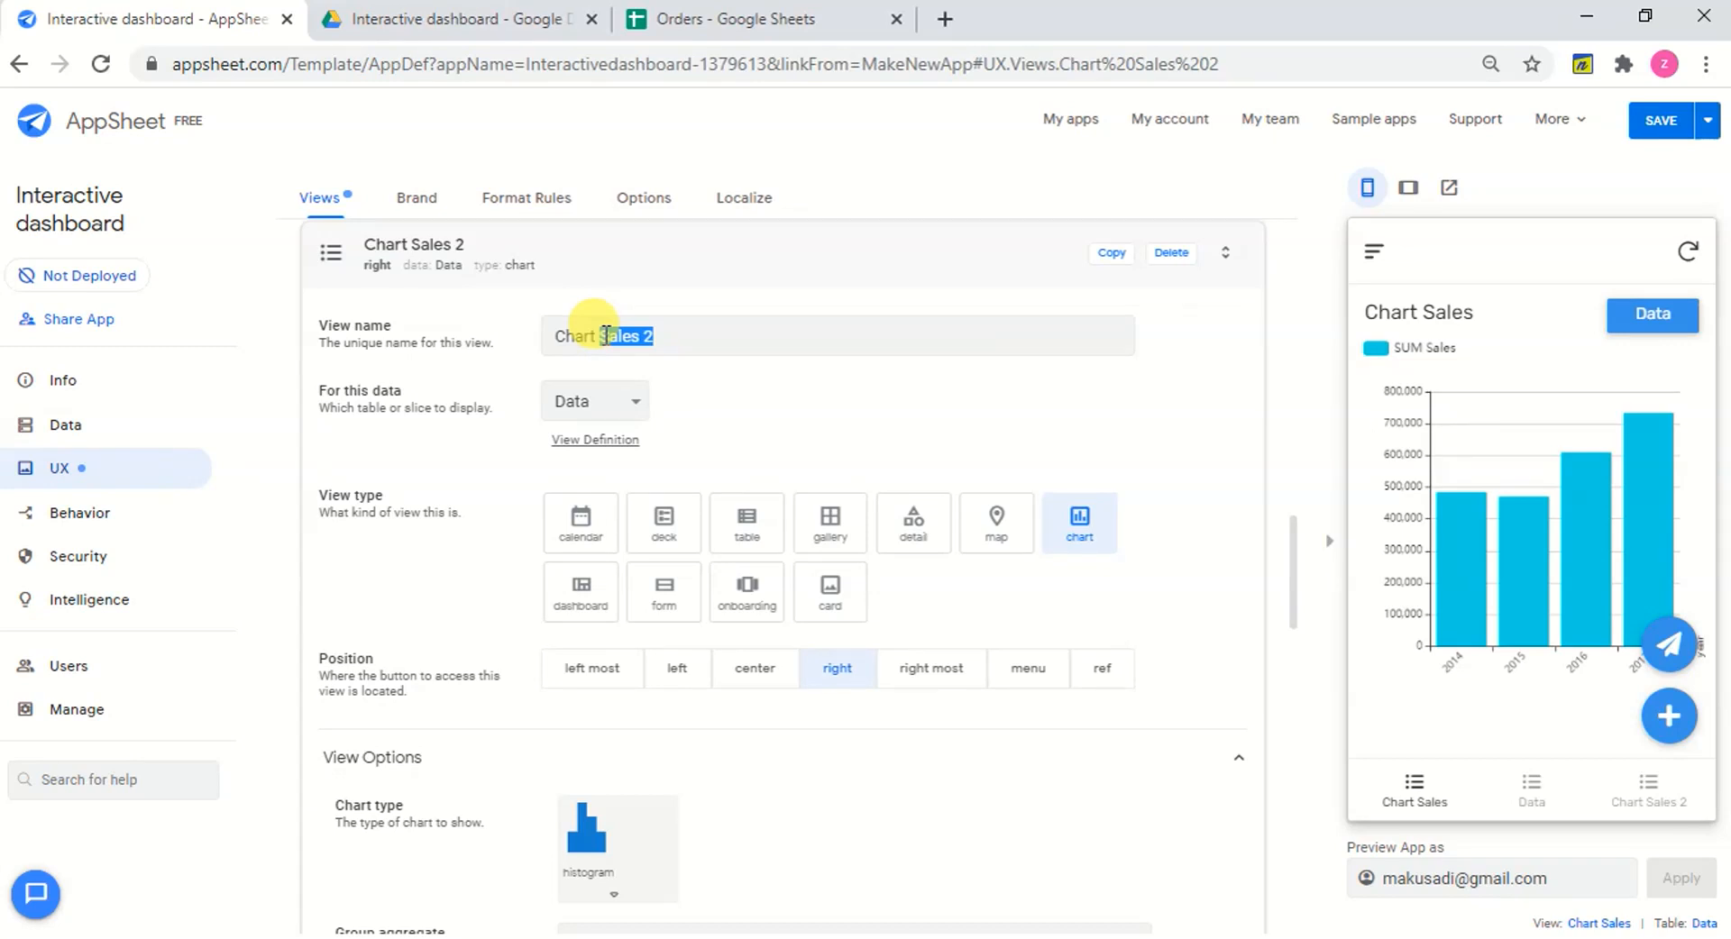
key(BackSpace)
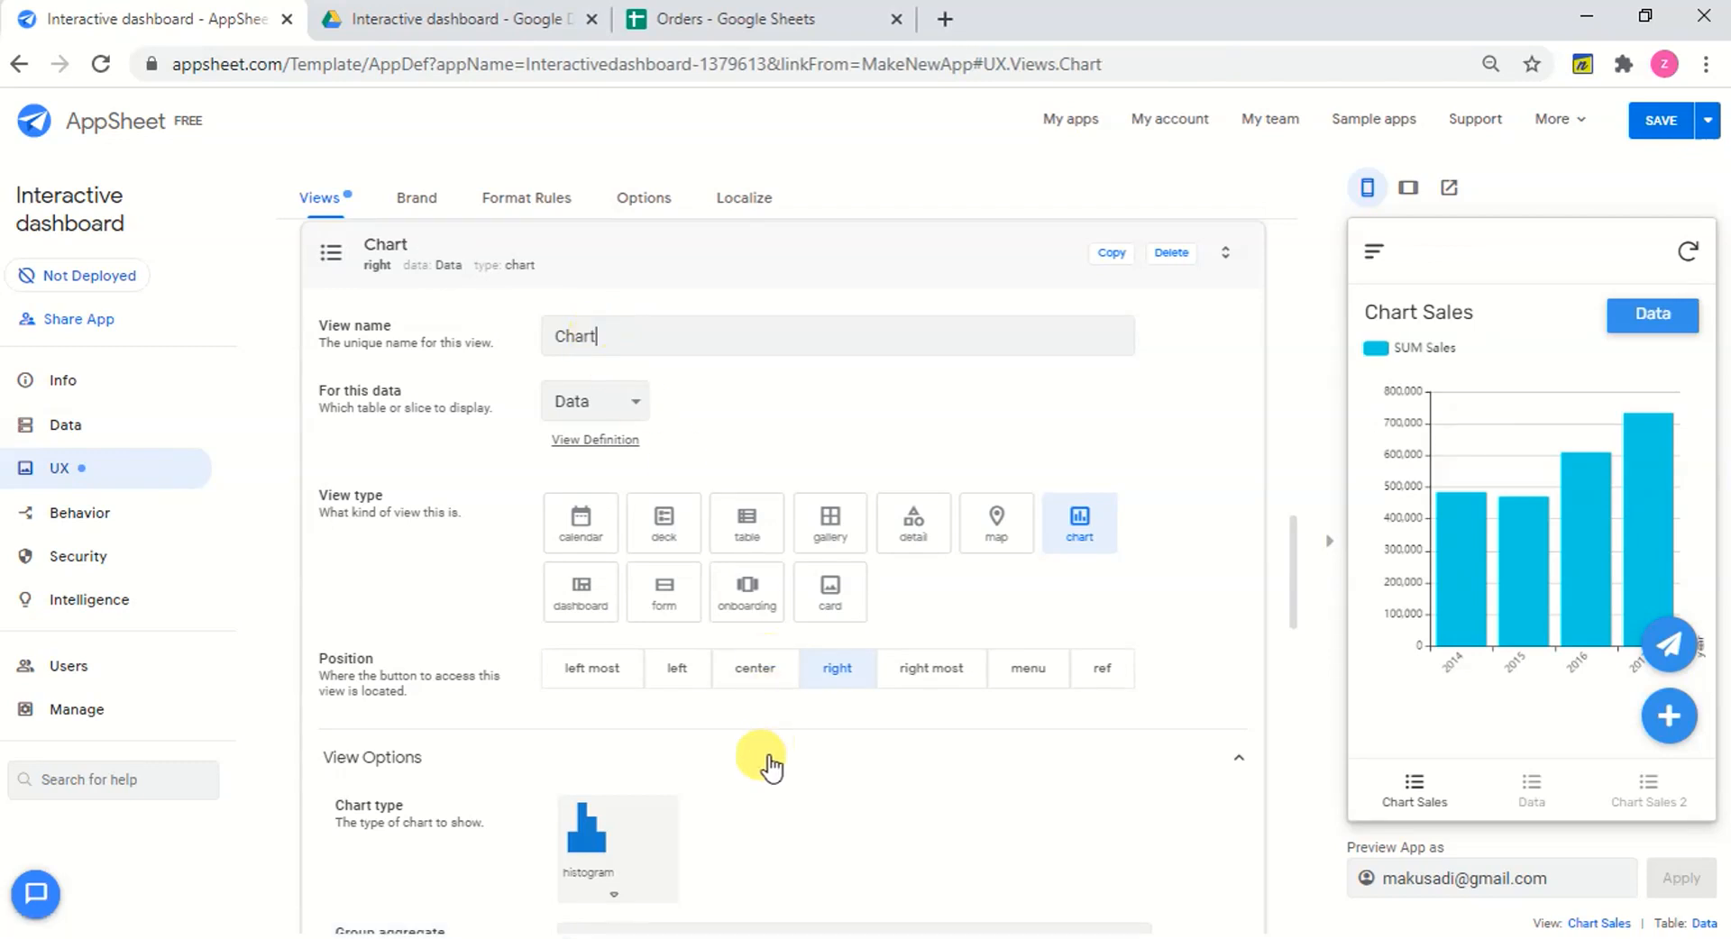
Set the Chart view's chart type to col series and its first chart column to Sales.
drag(1295, 569, 1296, 653)
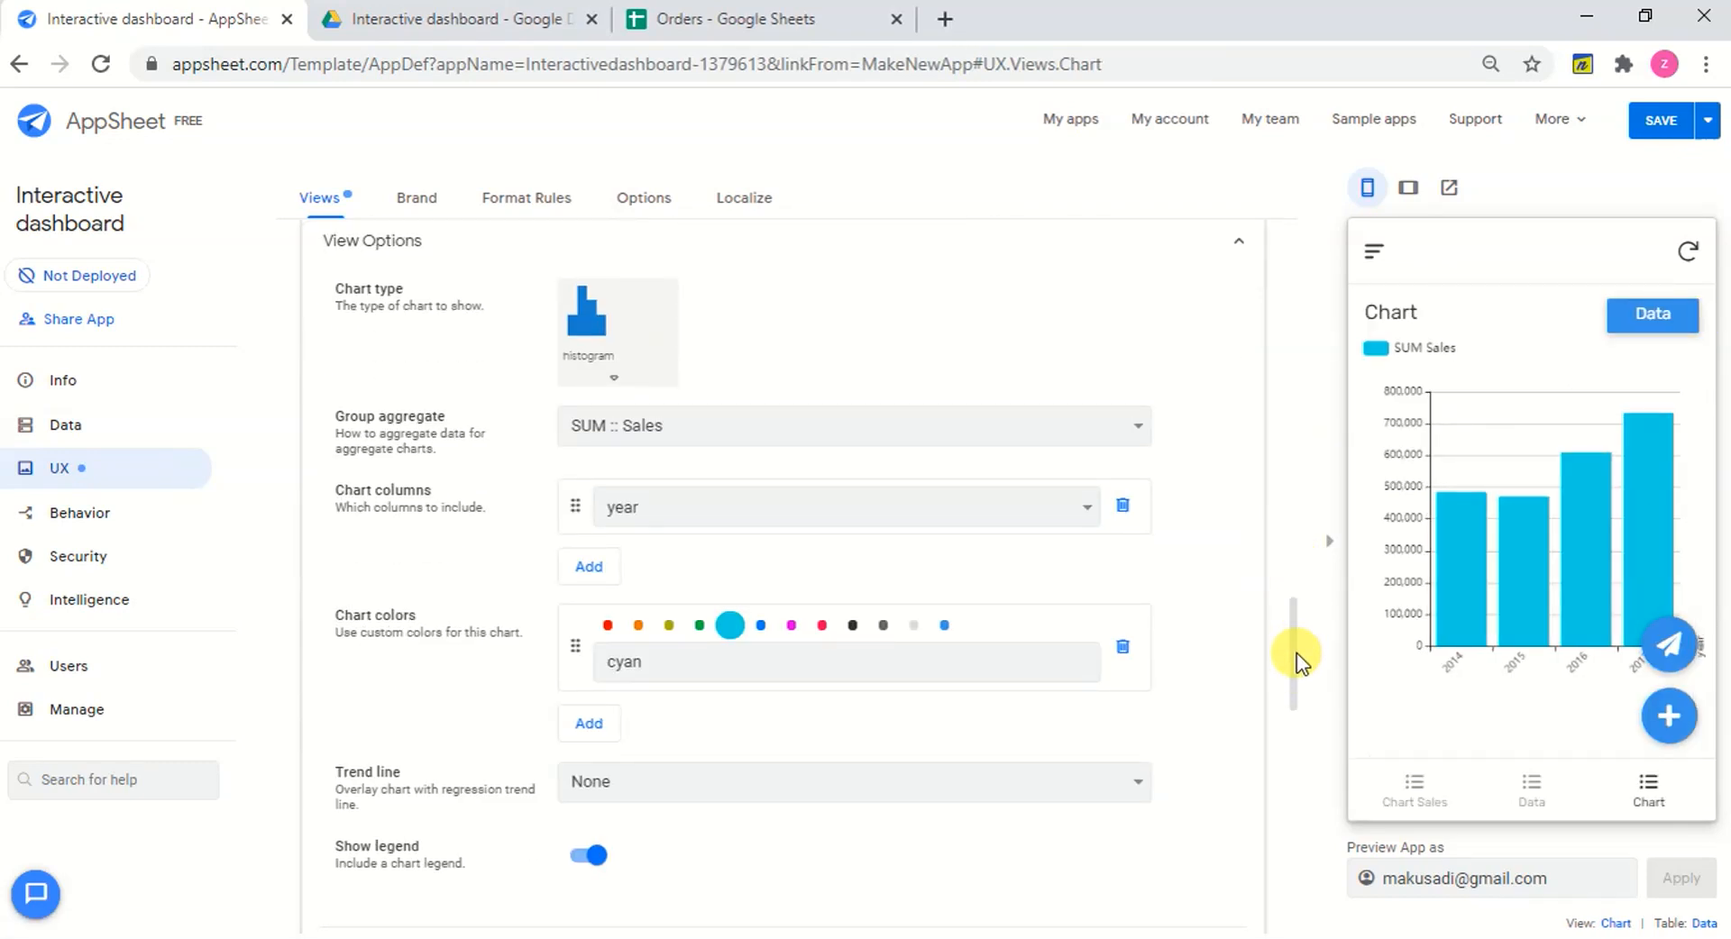
click(602, 370)
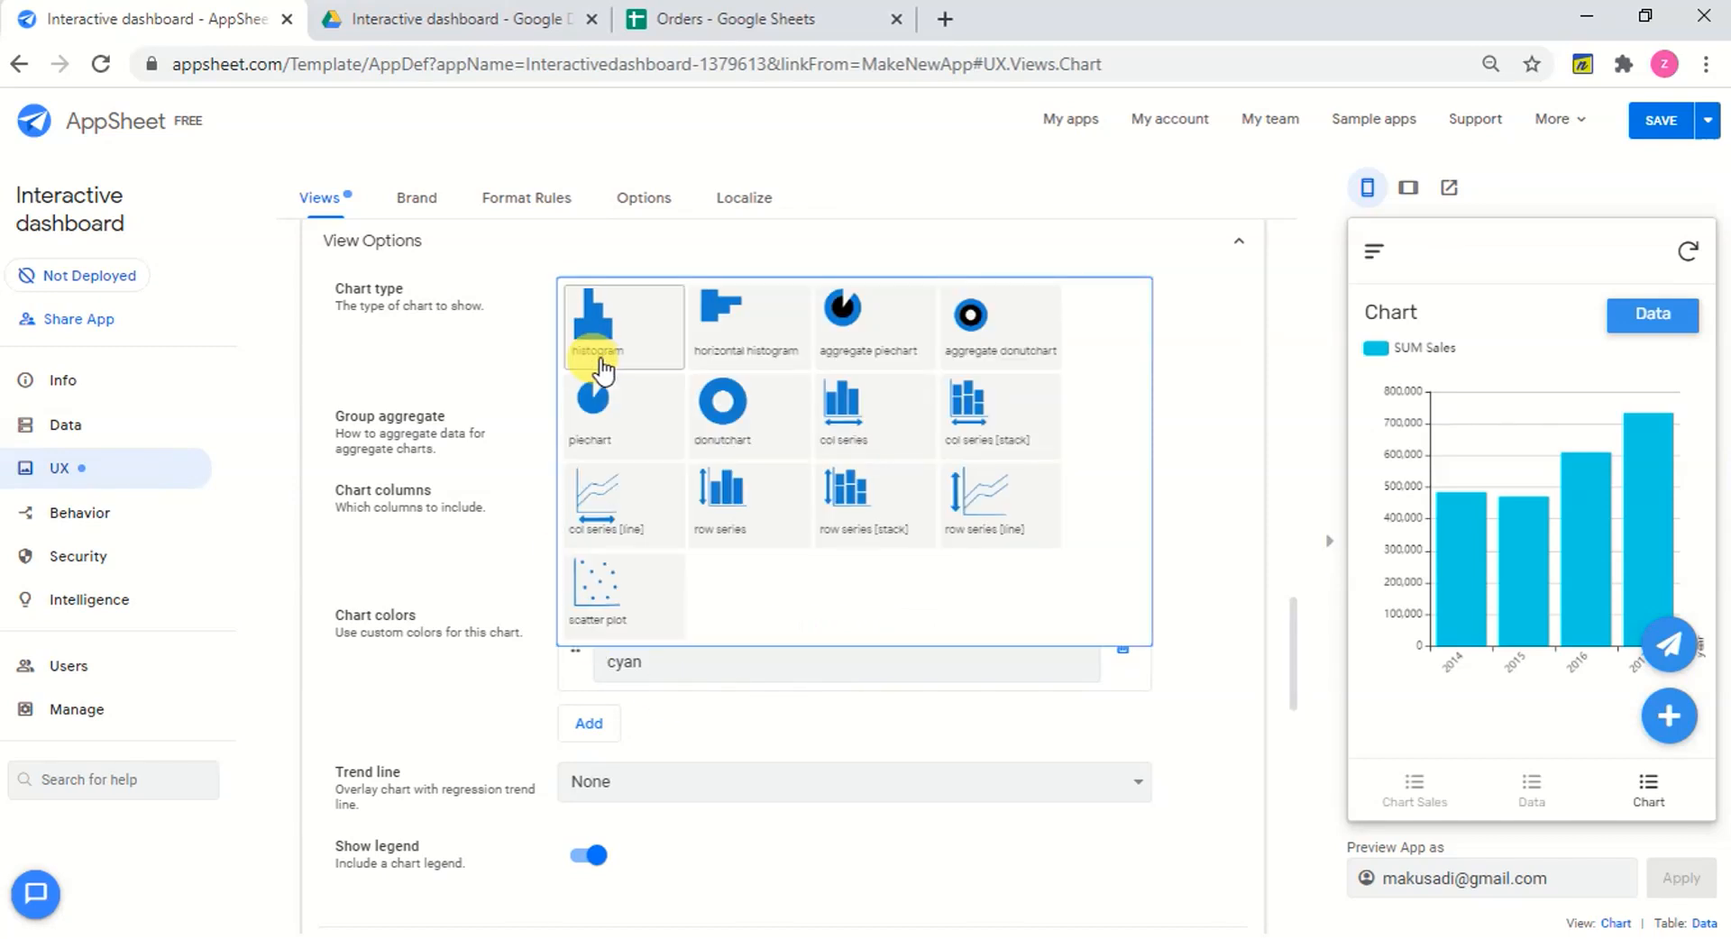
click(843, 411)
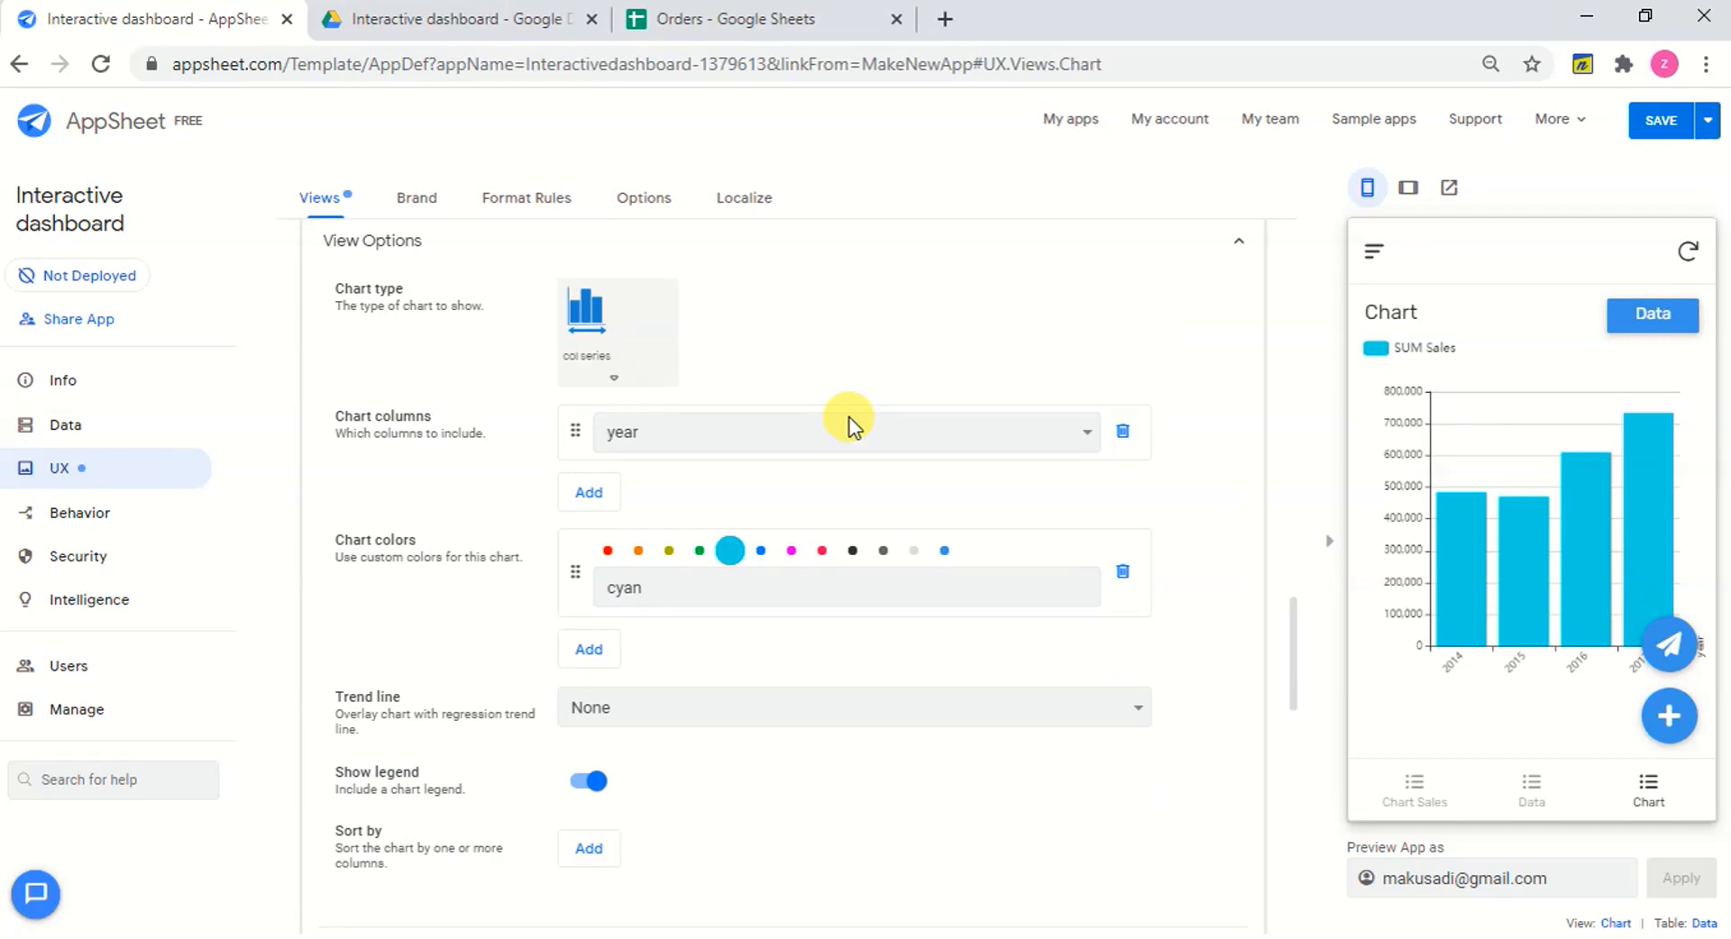
click(1087, 434)
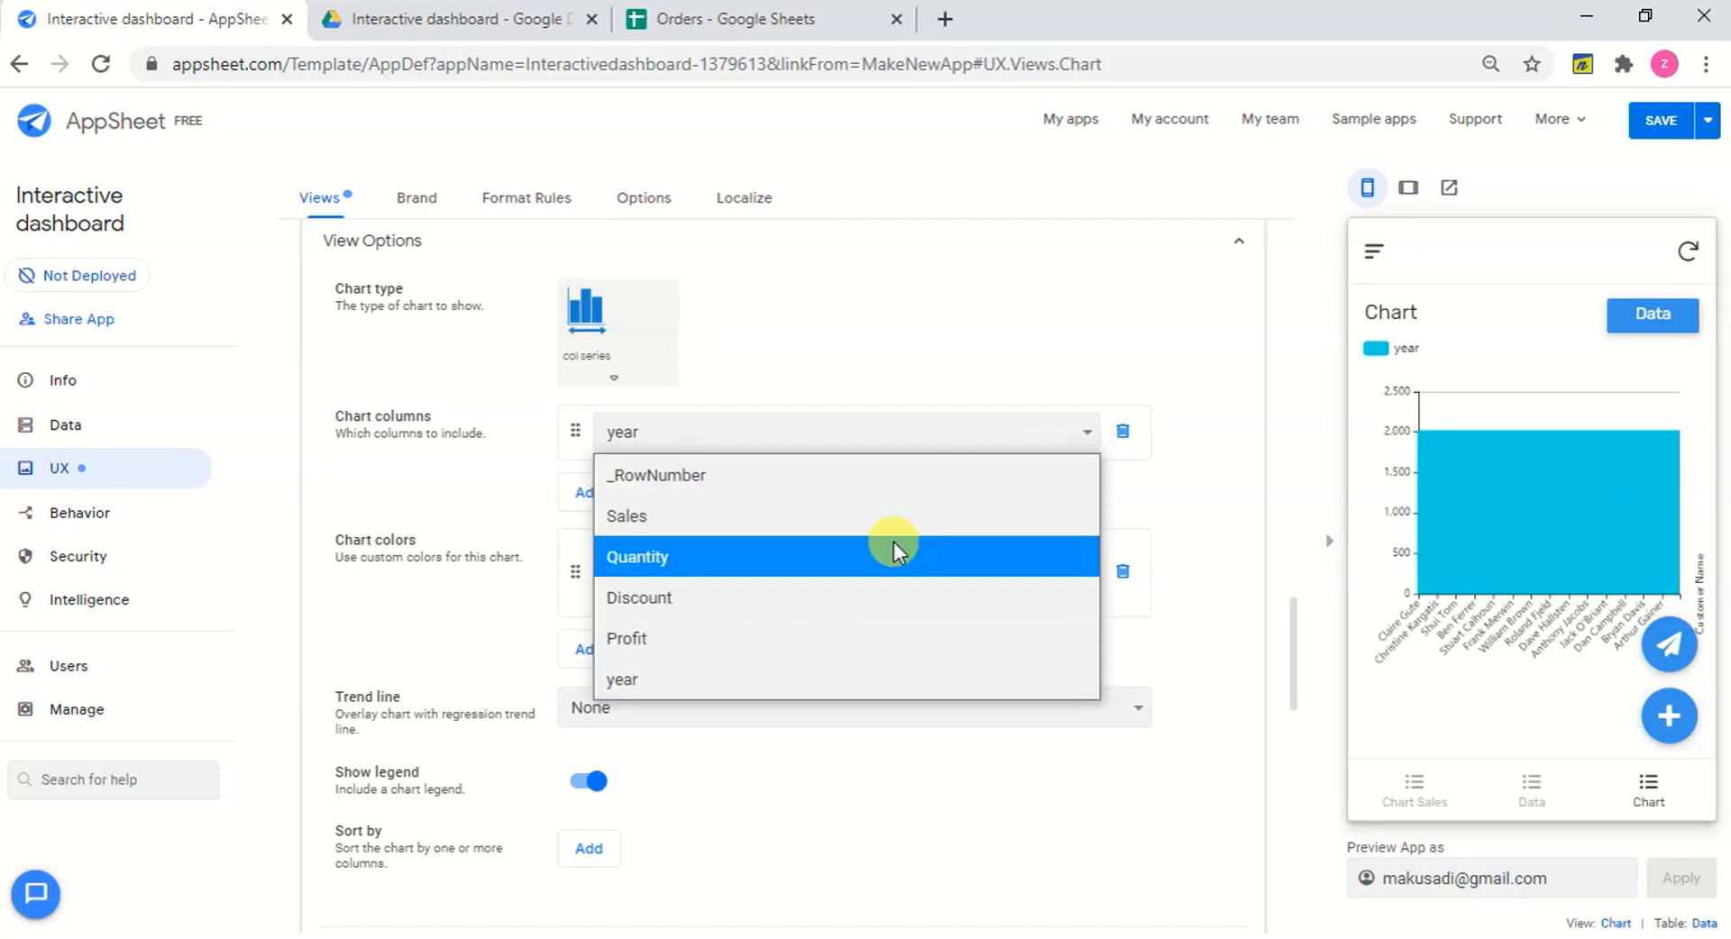
click(890, 518)
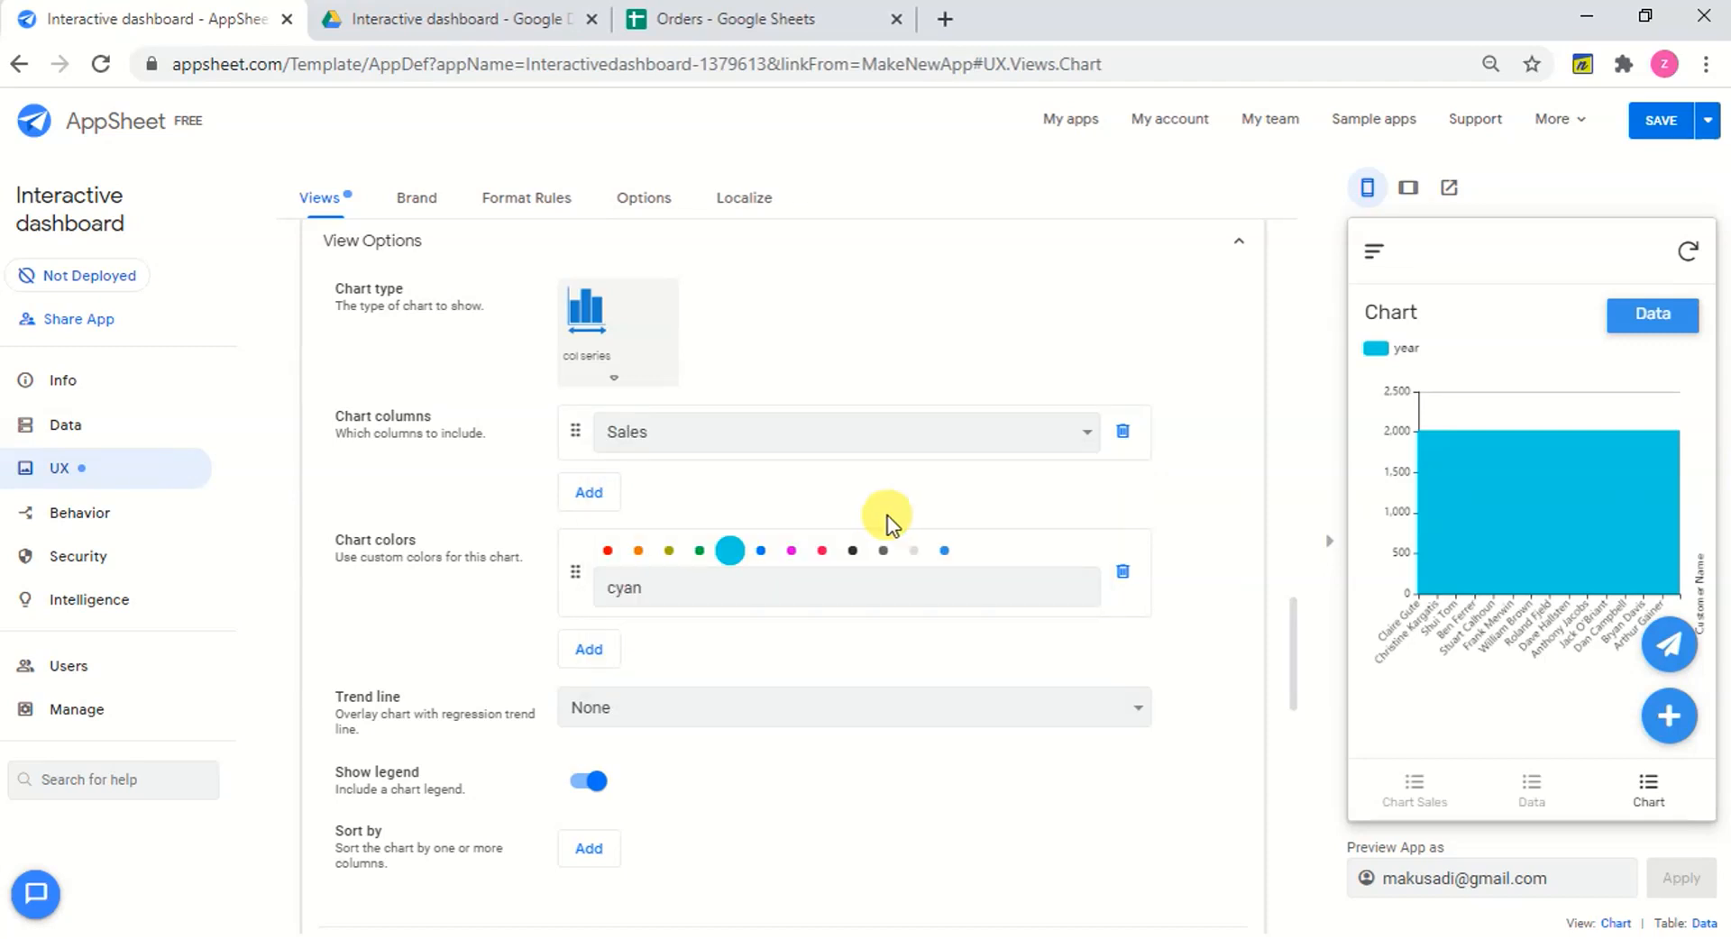
Add Discount, Quantity and Profit as further chart columns of the Chart view.
click(601, 495)
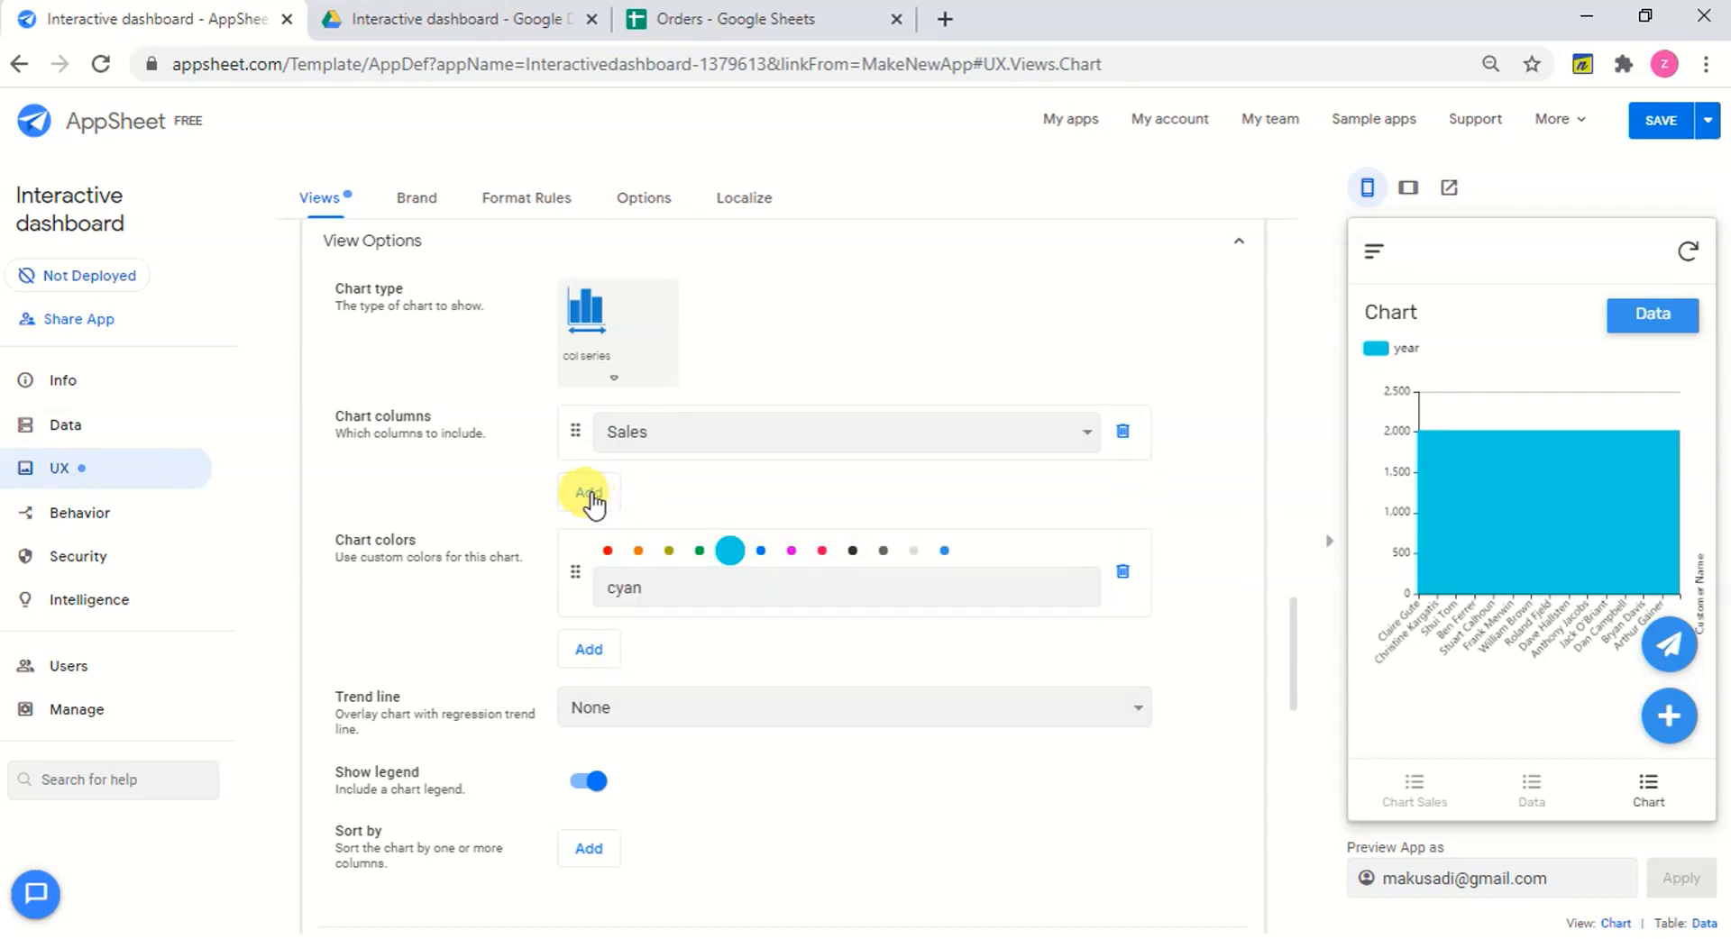
click(592, 503)
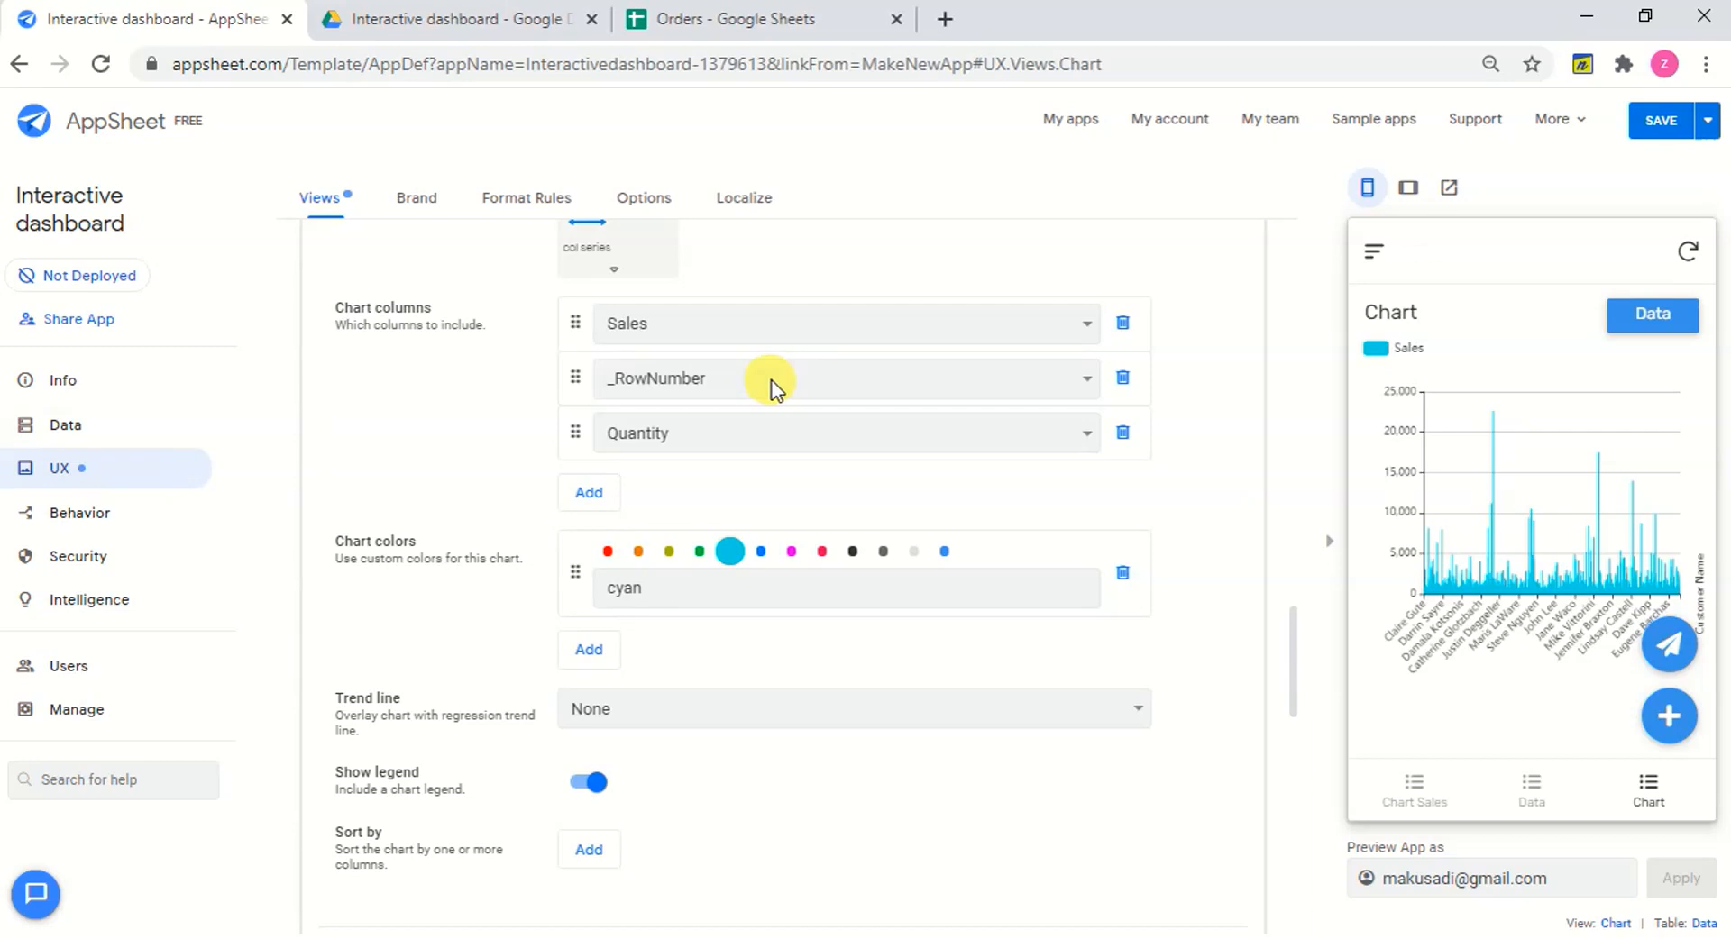
click(834, 375)
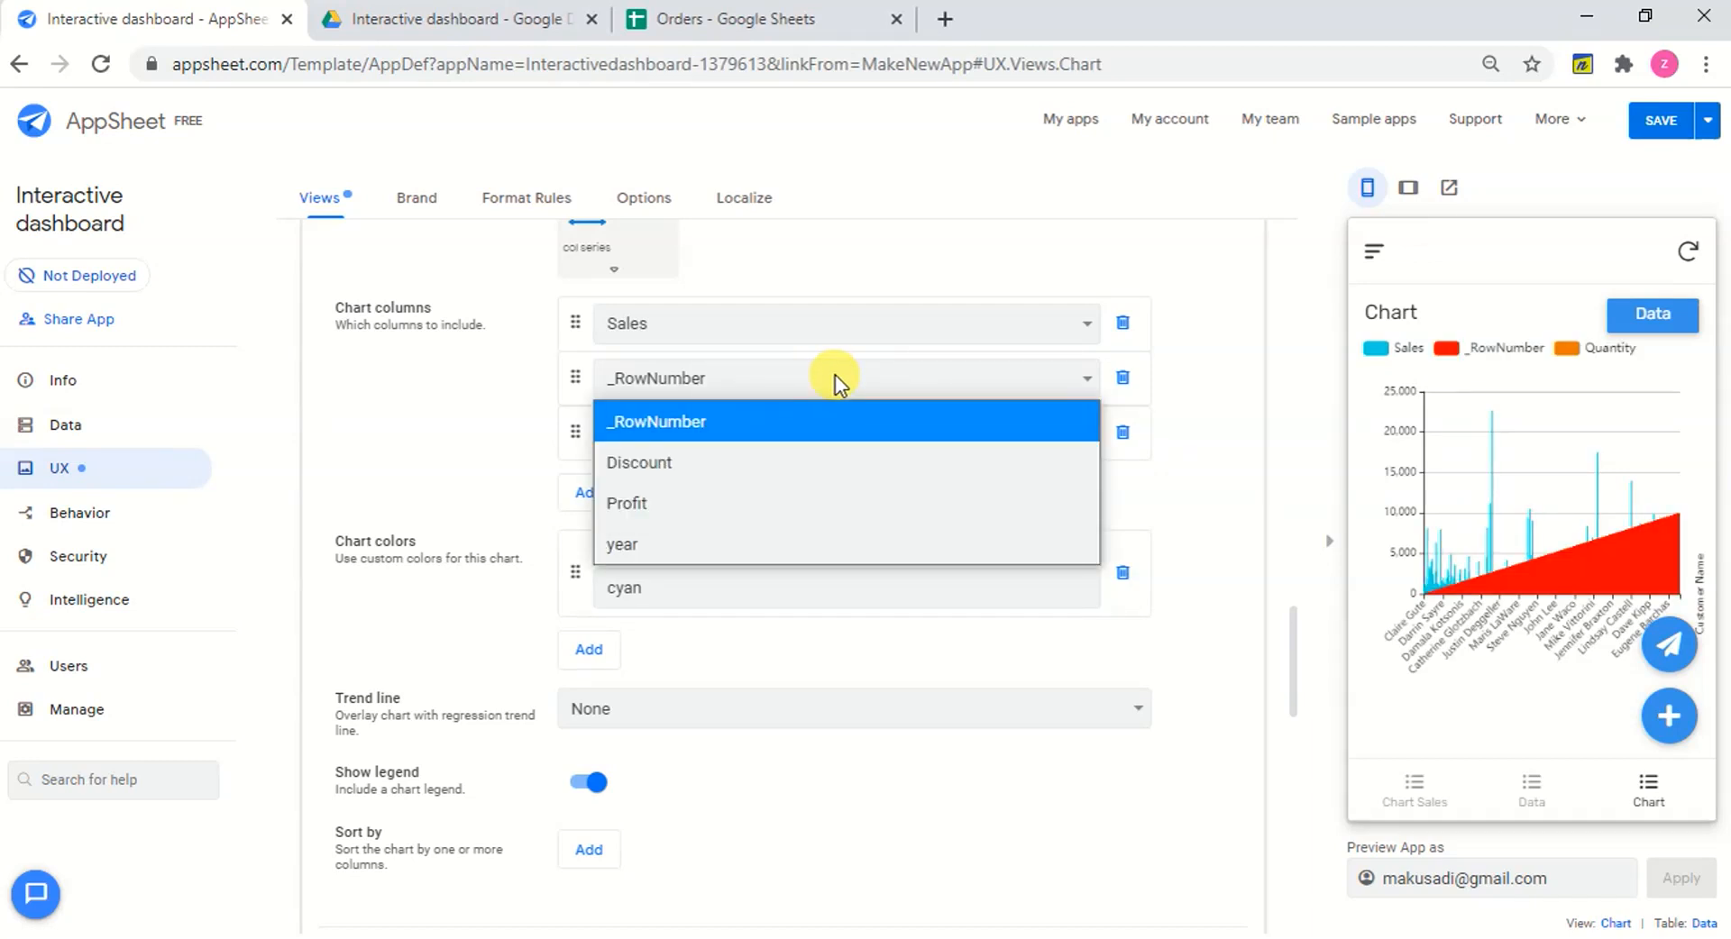
click(759, 468)
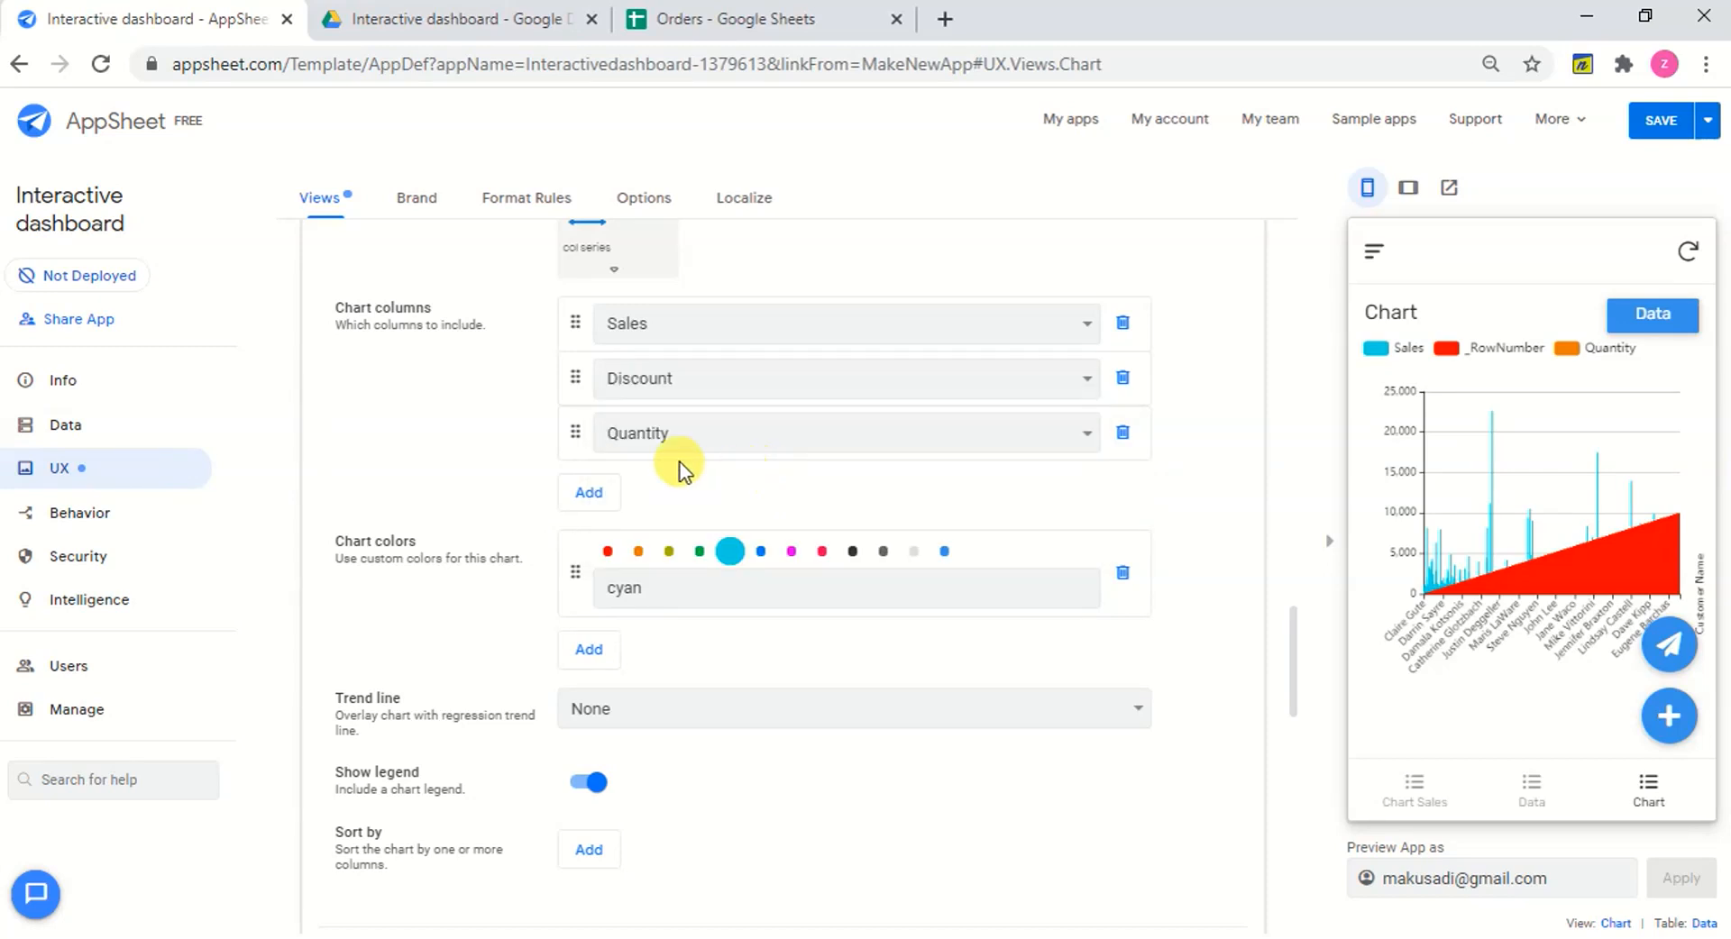
click(591, 493)
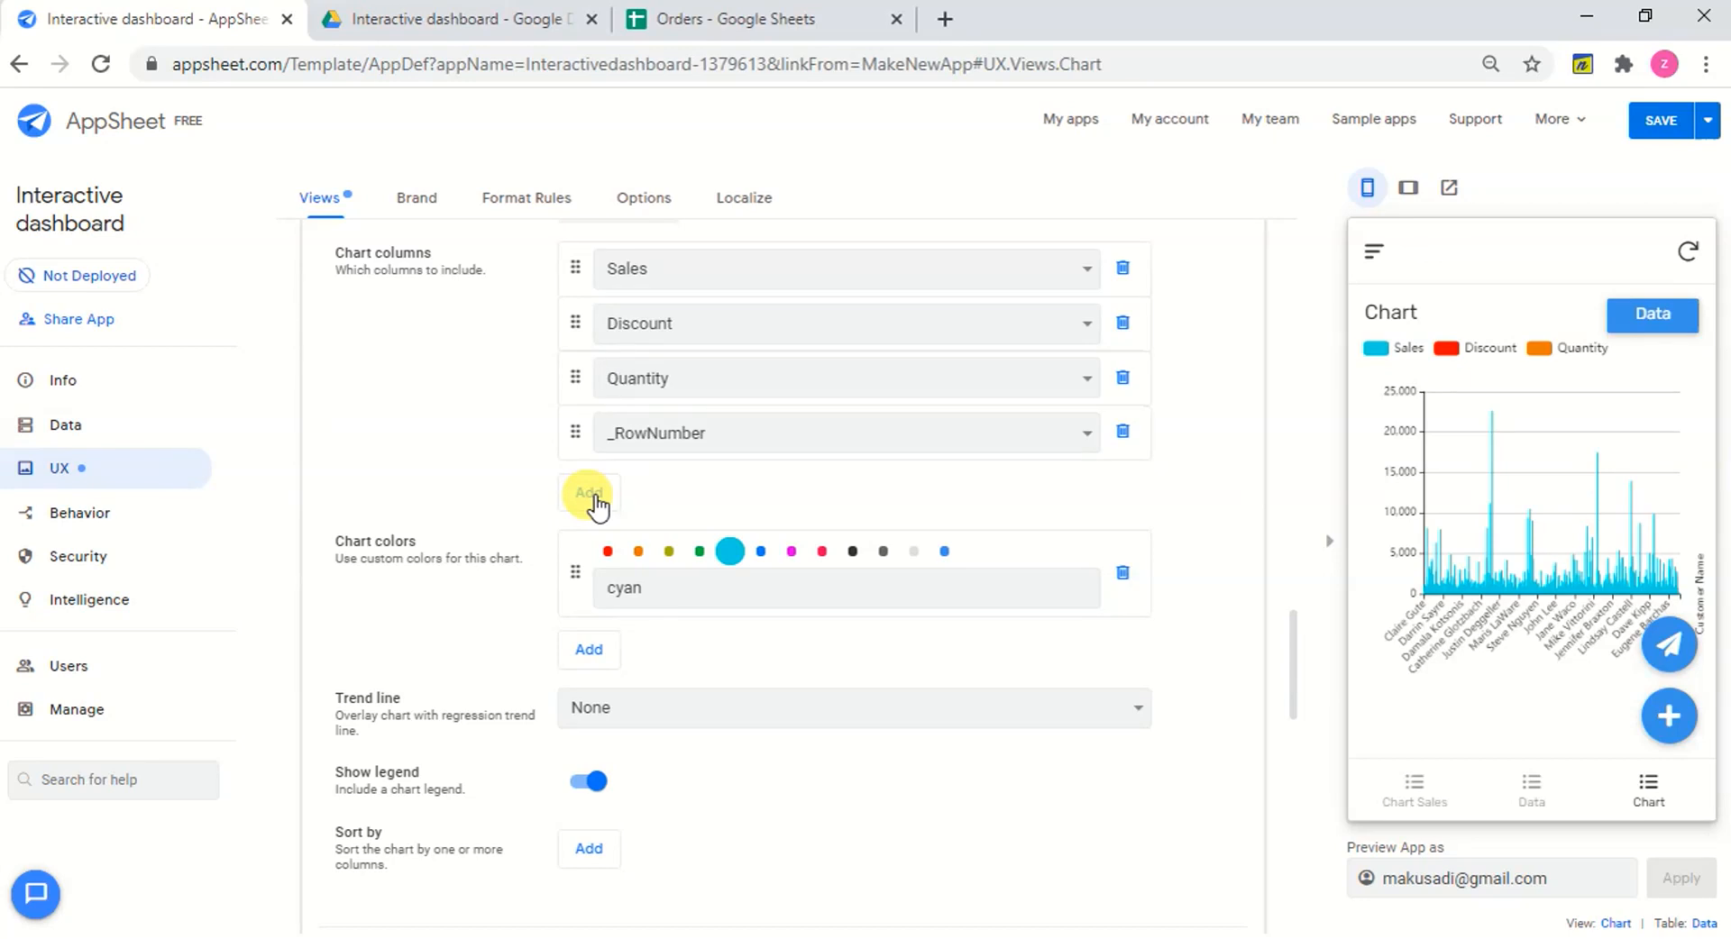
click(683, 437)
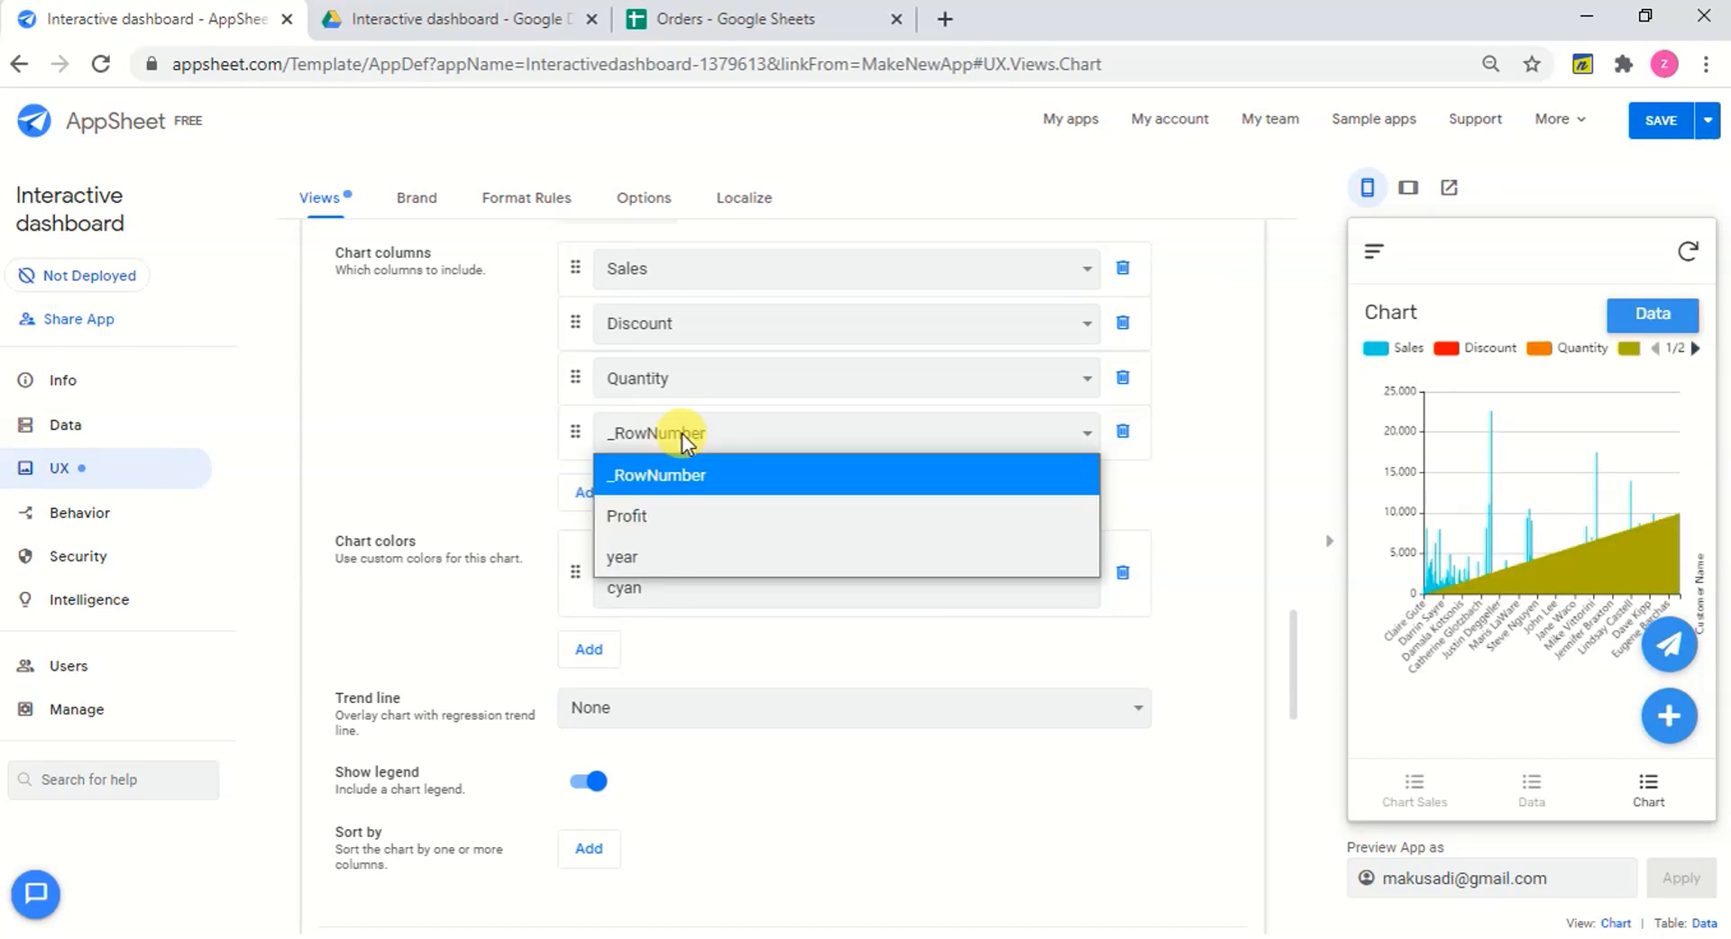
click(656, 521)
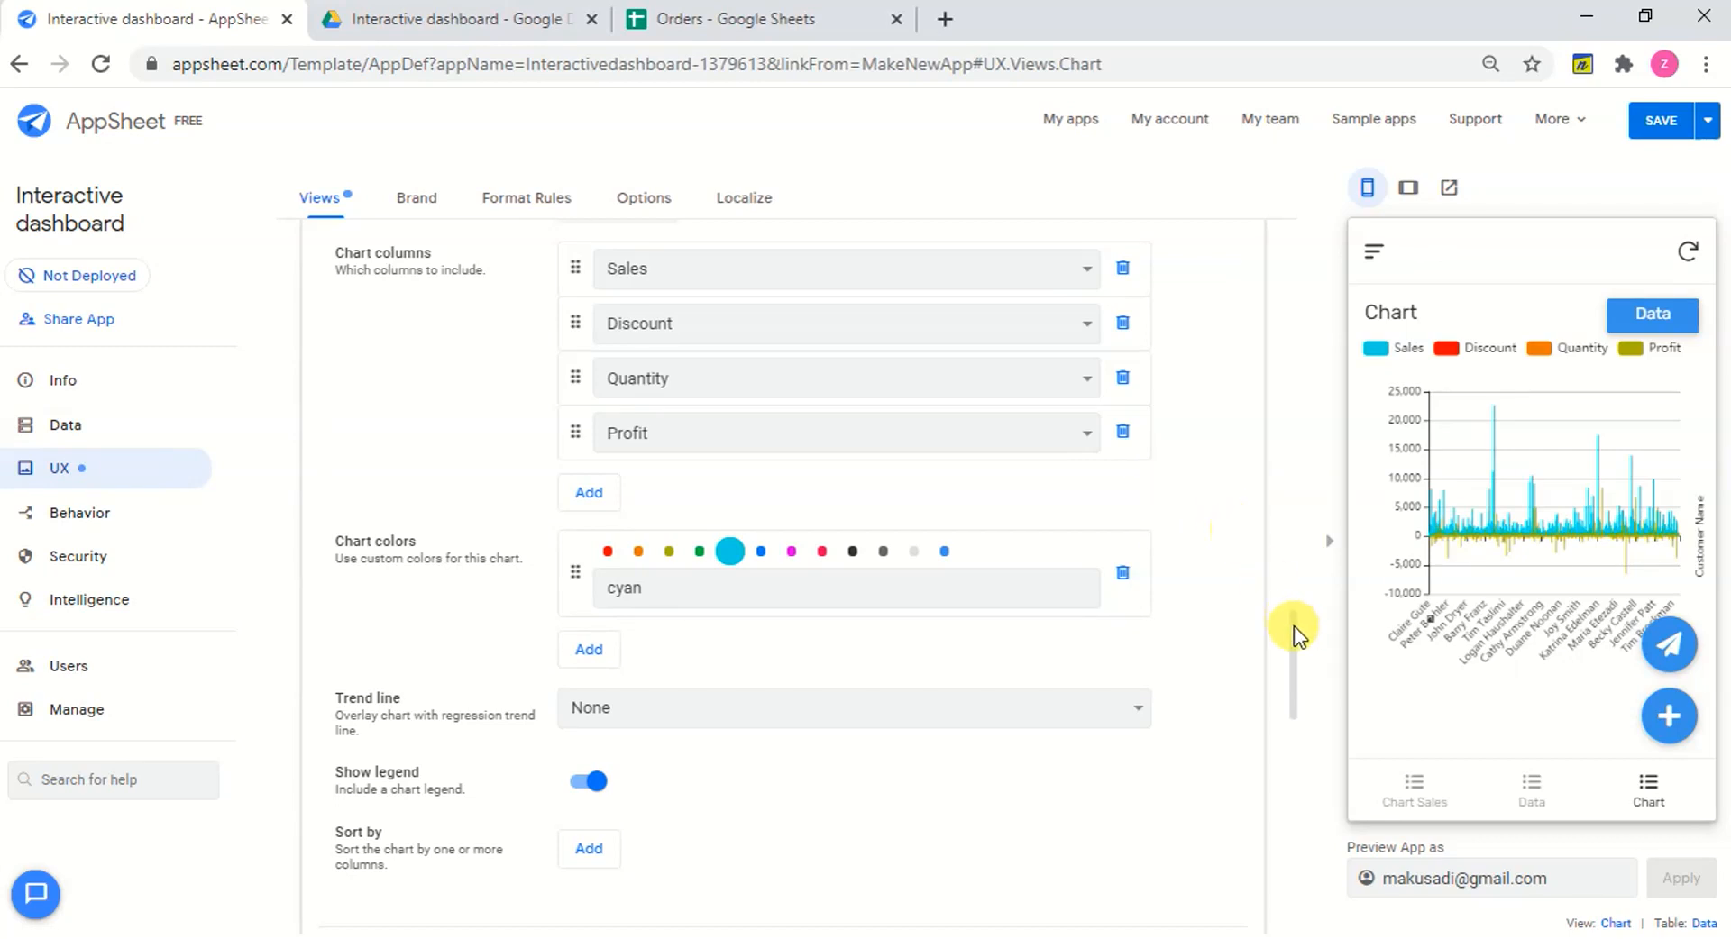
Change the Chart view's chart type to row series and keep waiting for the page to respond.
drag(1294, 629, 1294, 570)
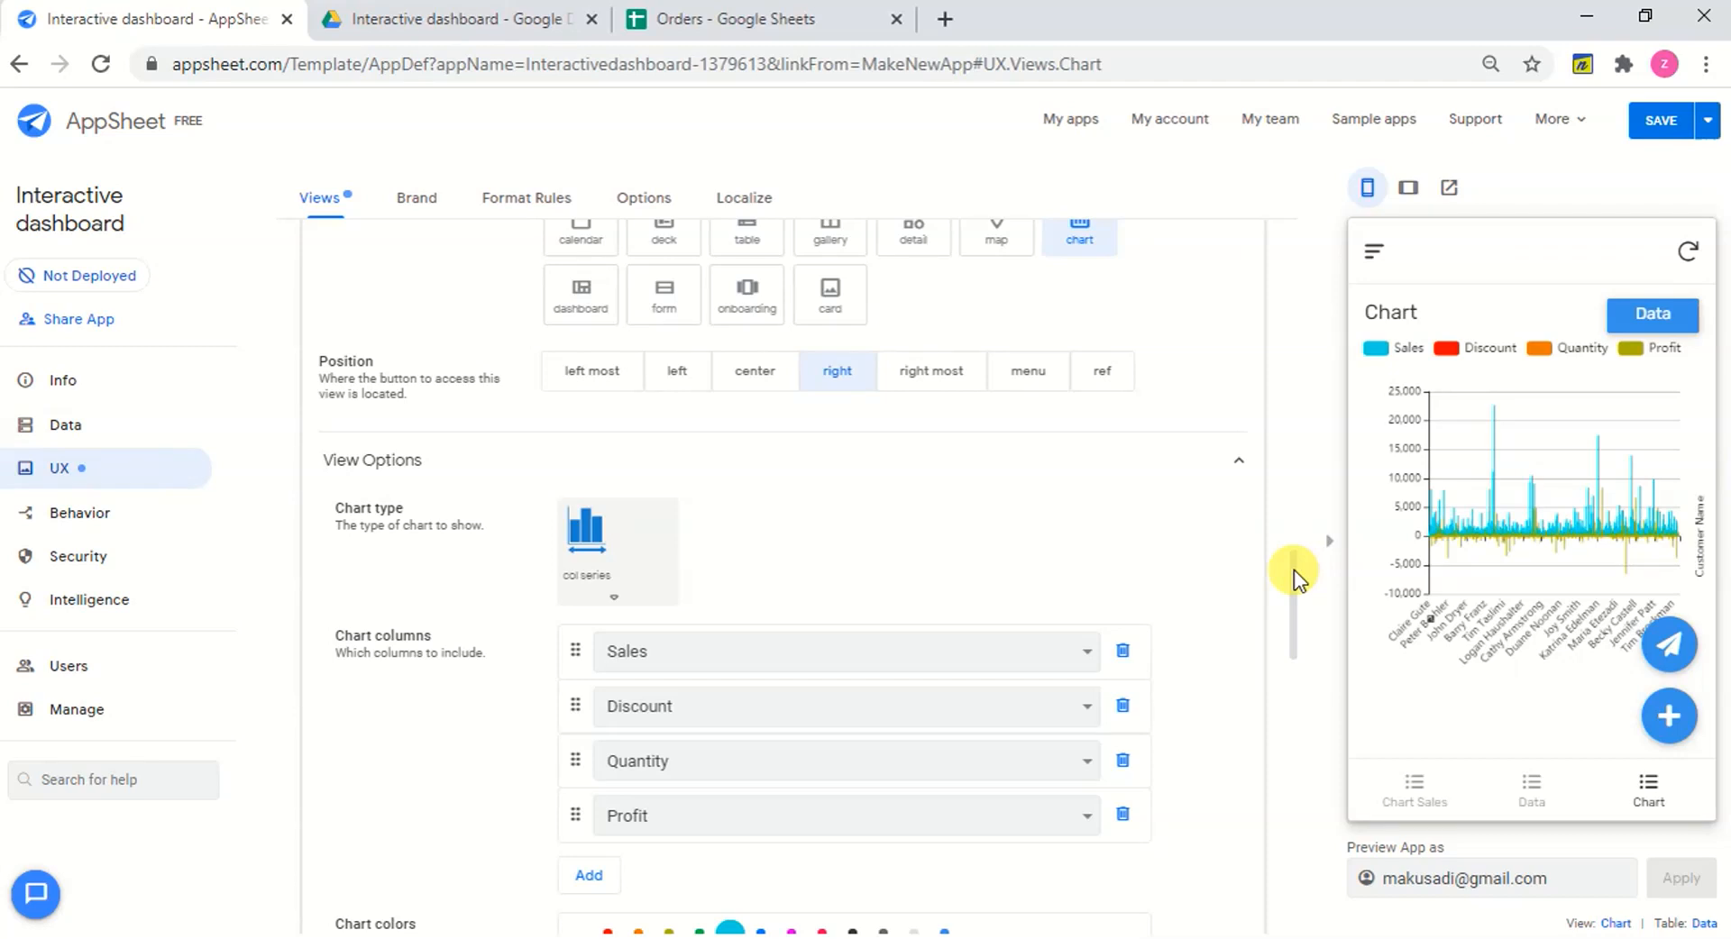
click(591, 570)
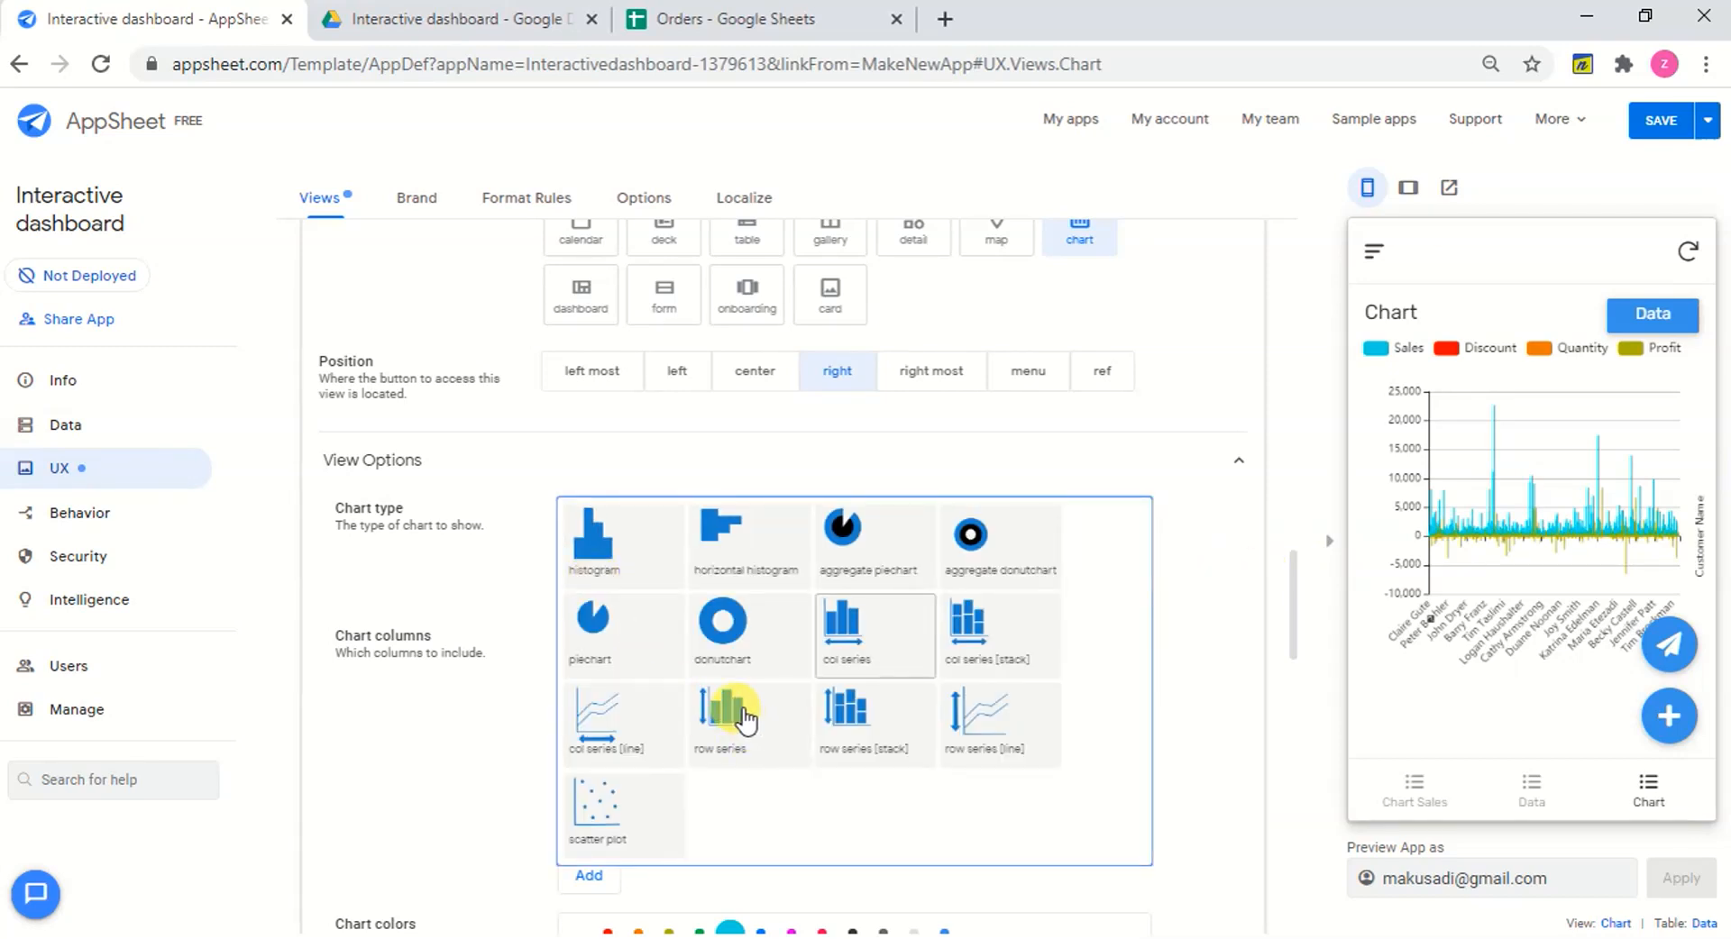
click(738, 713)
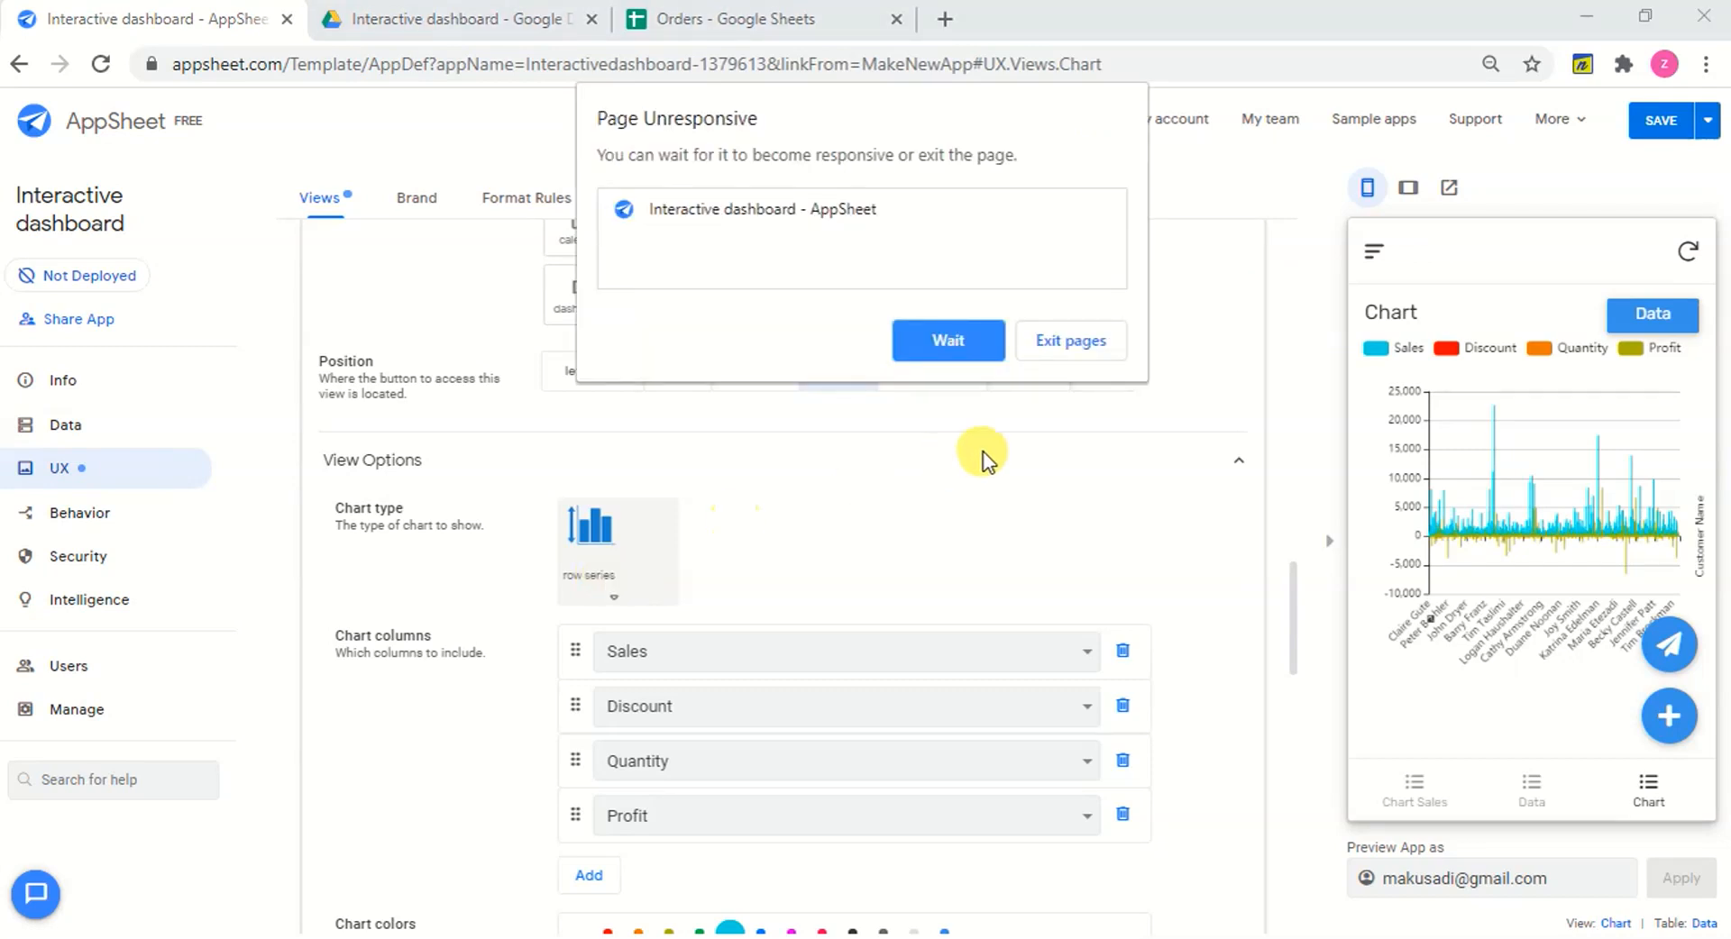
click(954, 341)
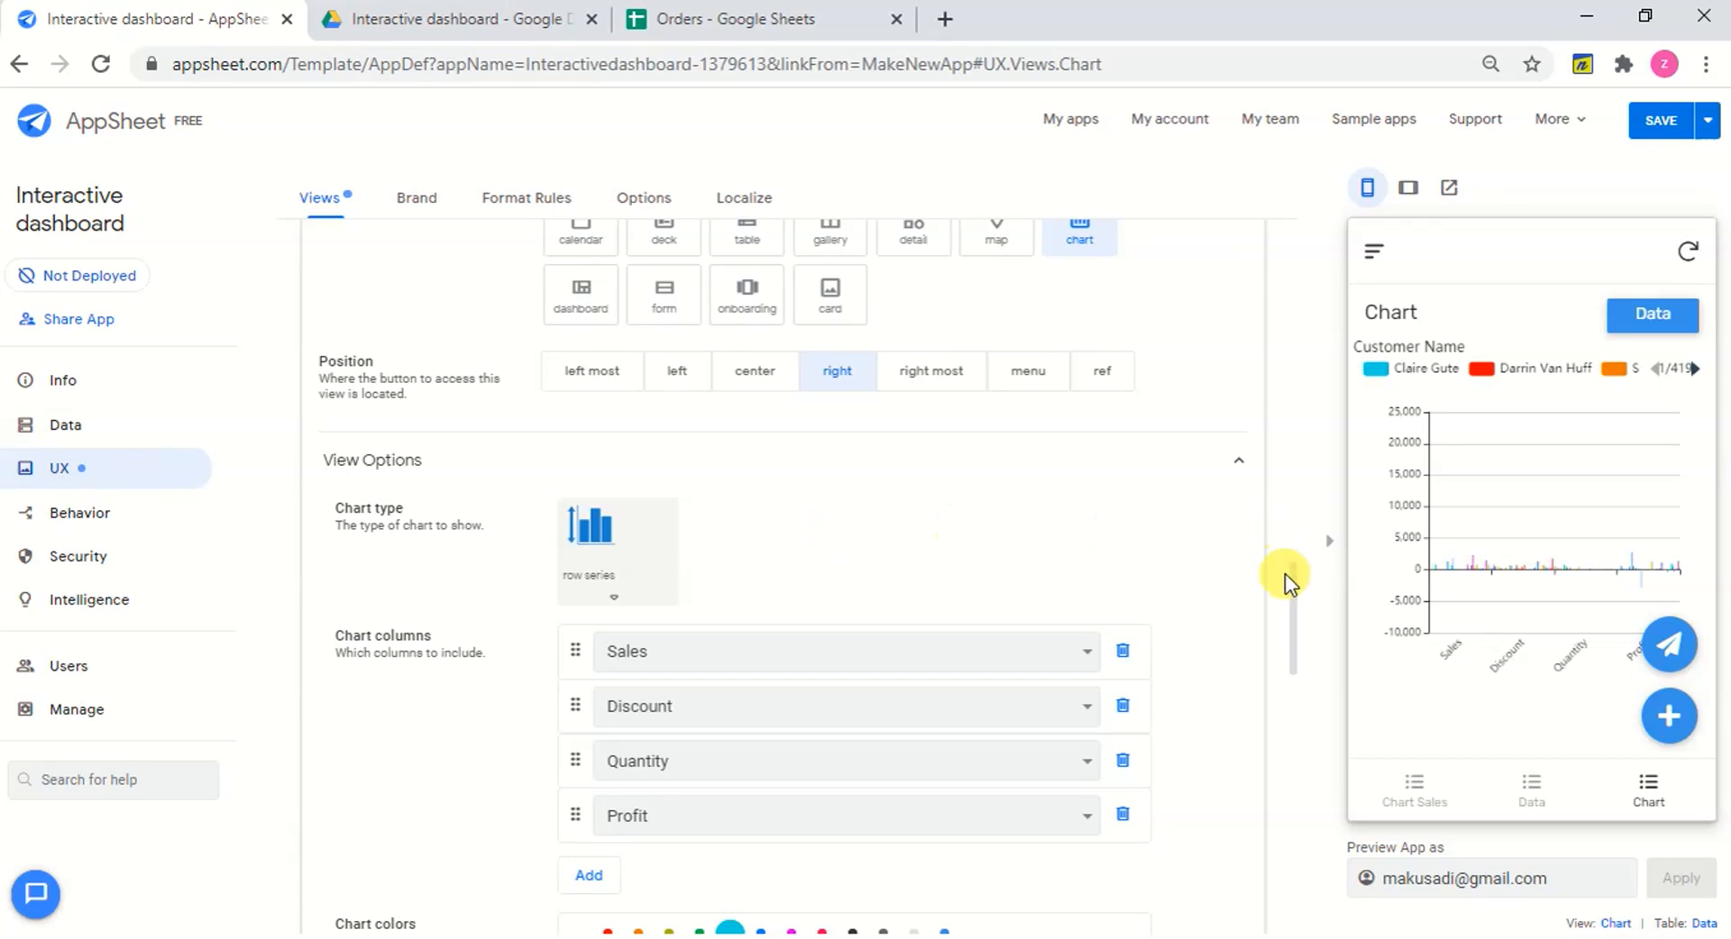
Replace the Discount chart column with year.
drag(1294, 599, 1298, 622)
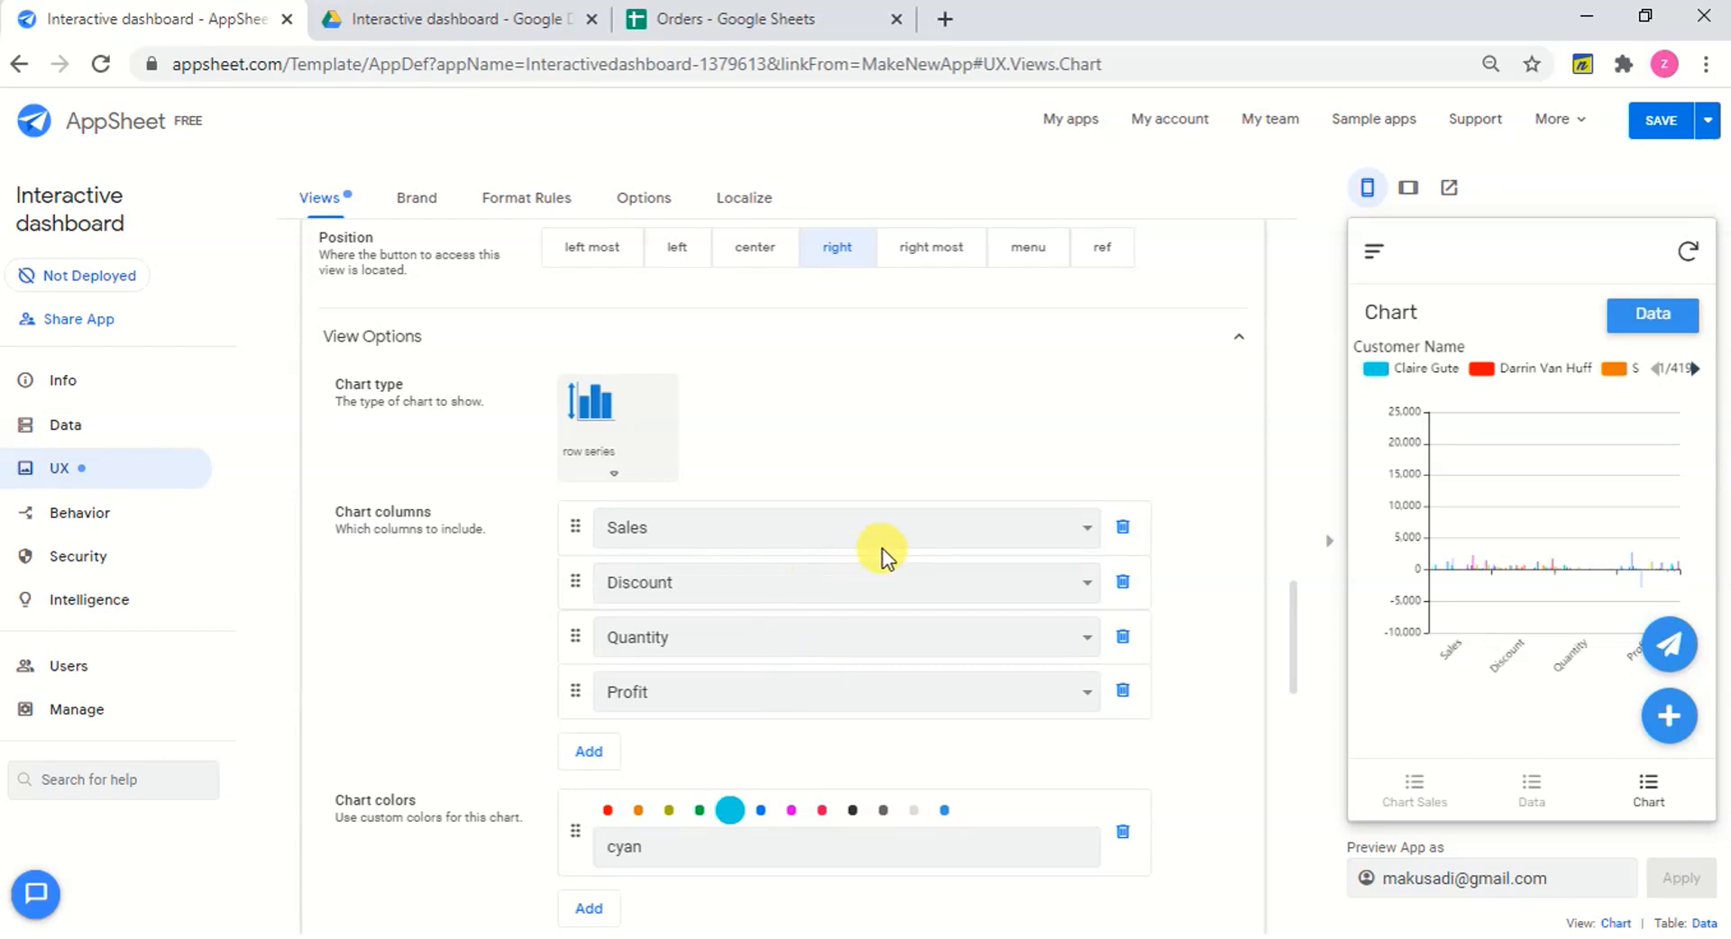
click(913, 591)
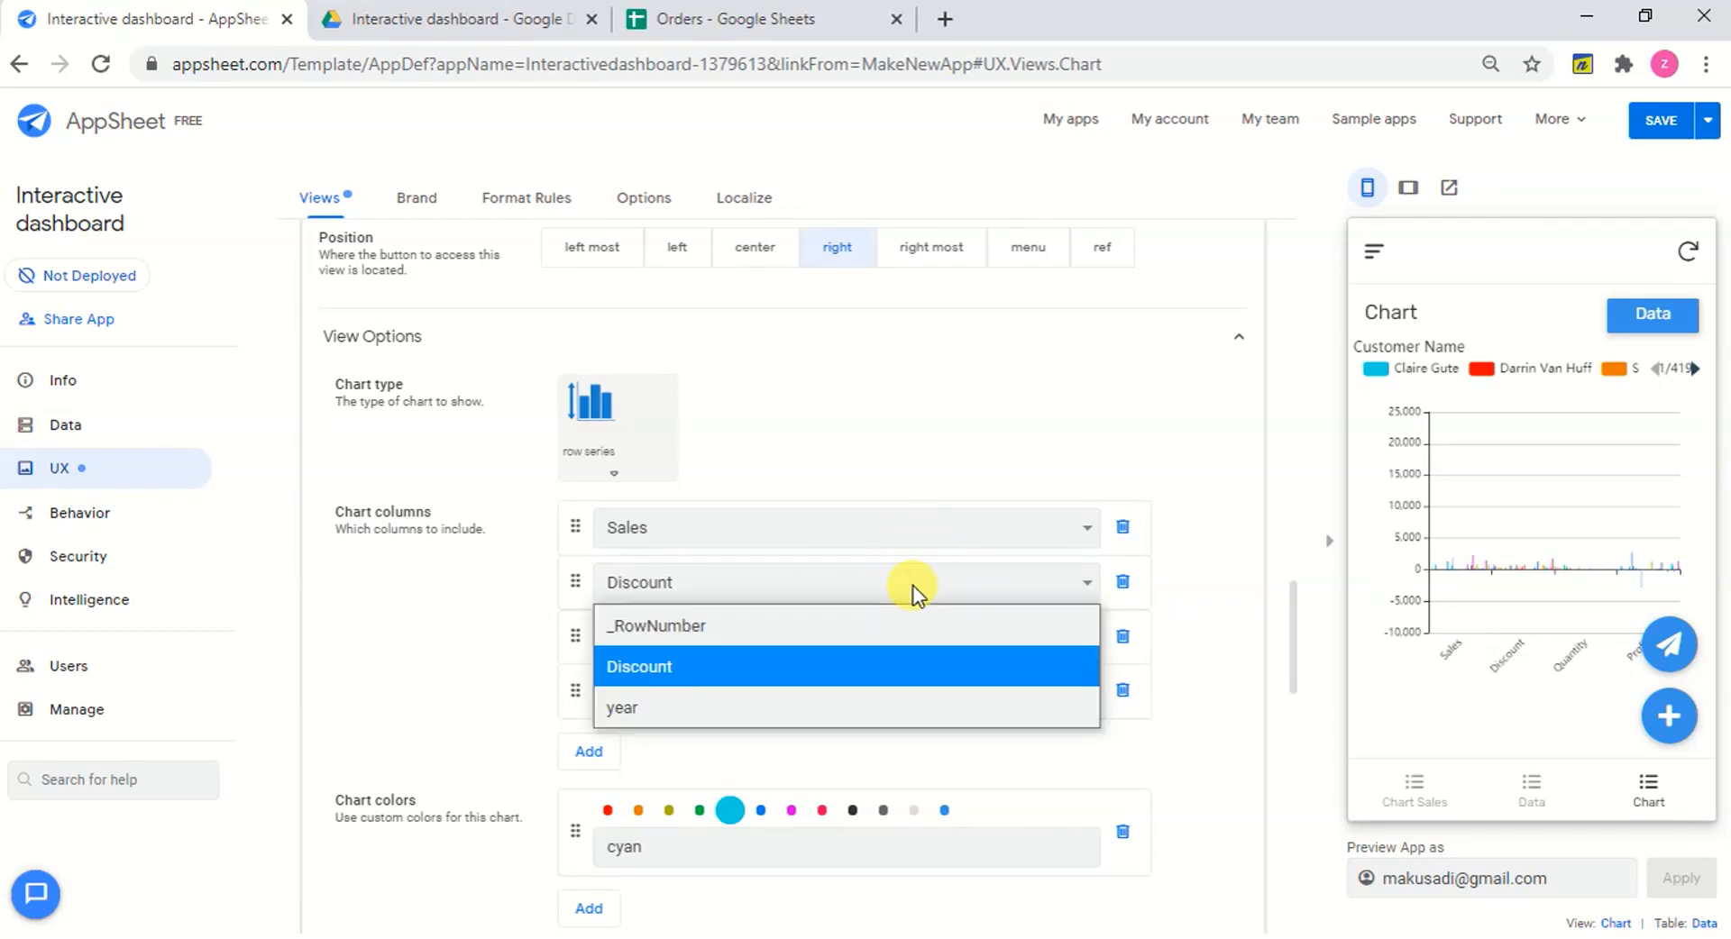
click(790, 713)
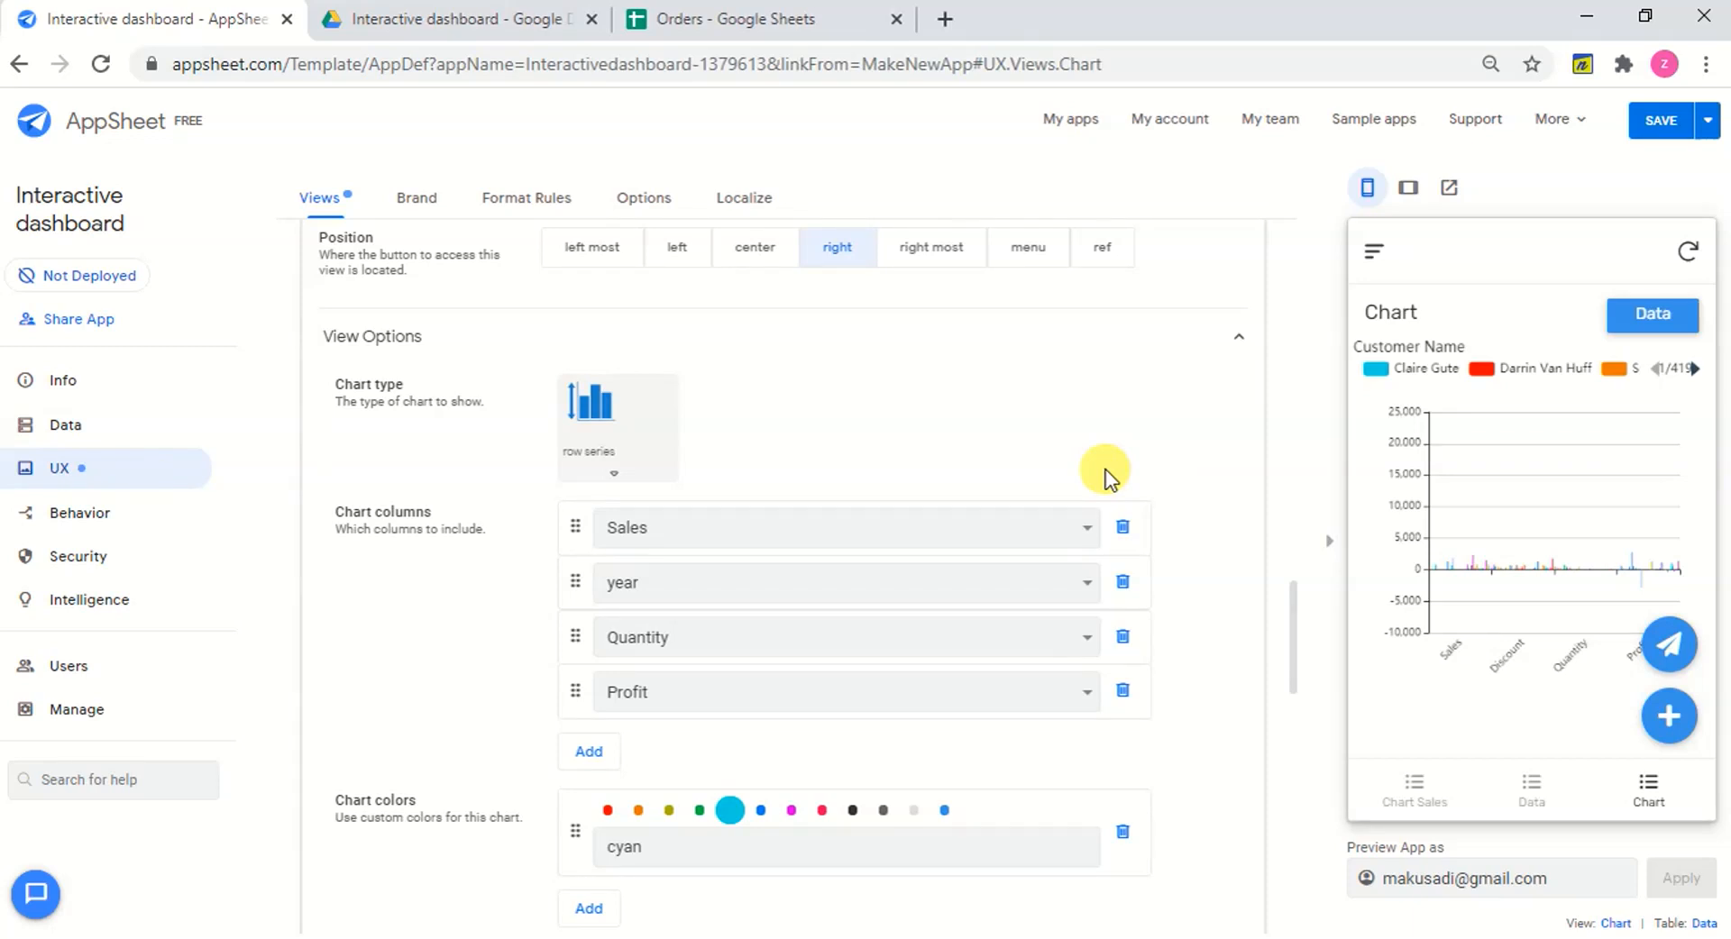
Change the chart type to col series [stack] and remove the year column from the chart columns.
scroll(1105, 476, up, 8)
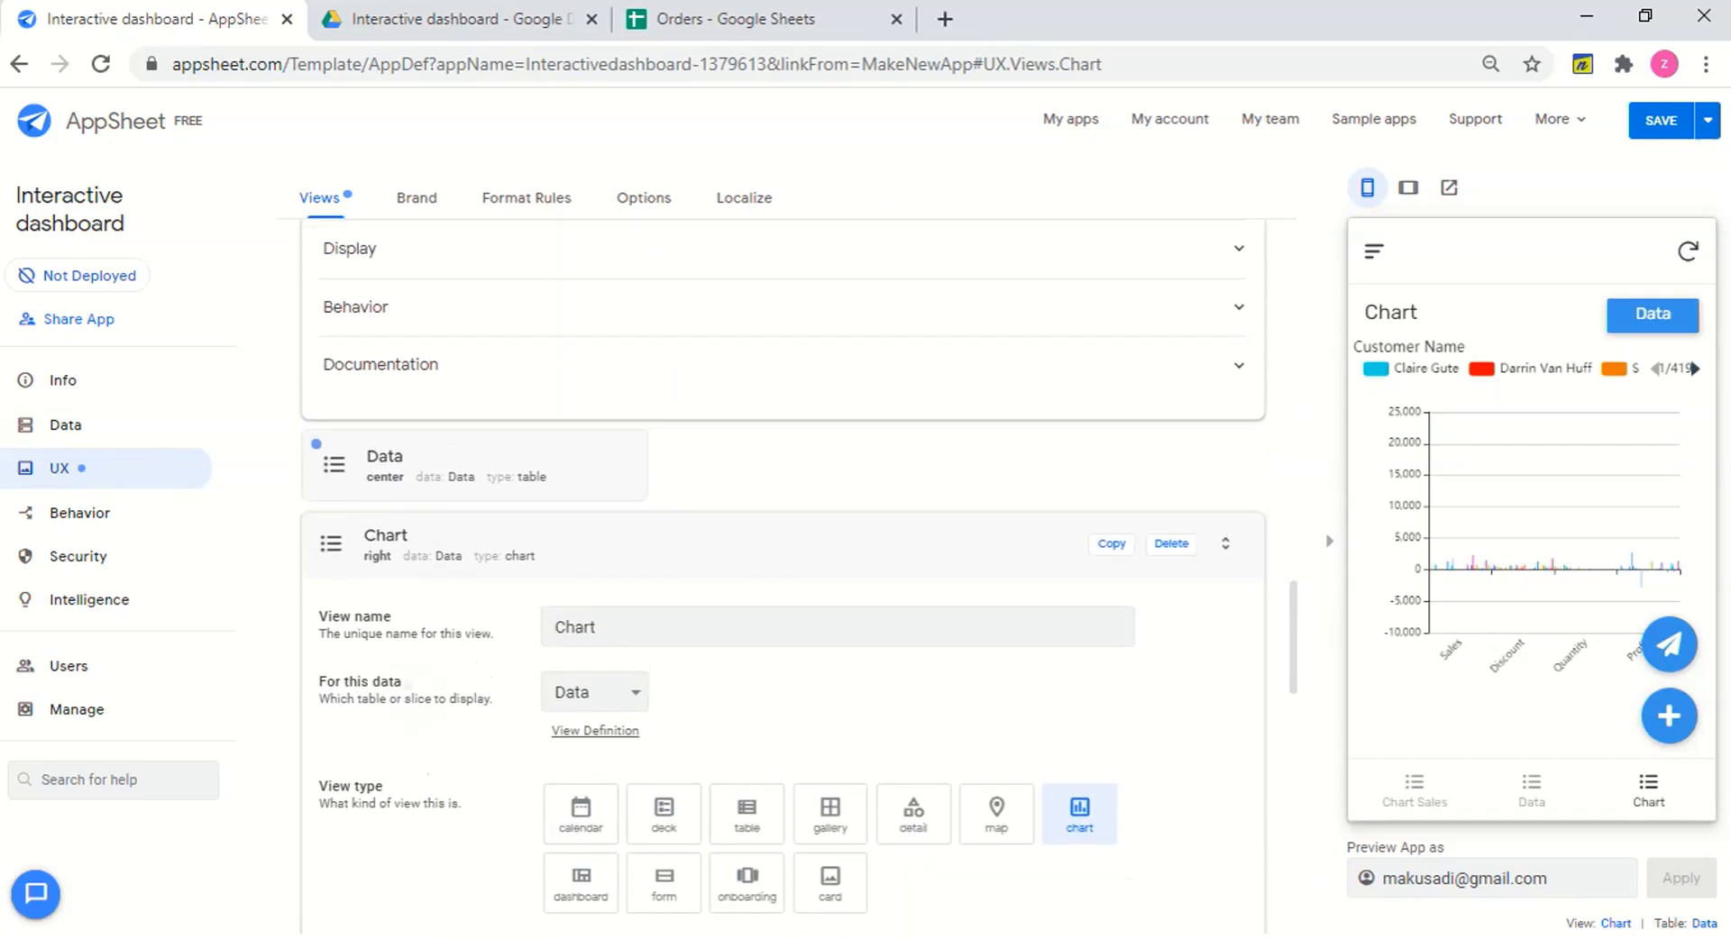
scroll(783, 577, down, 3)
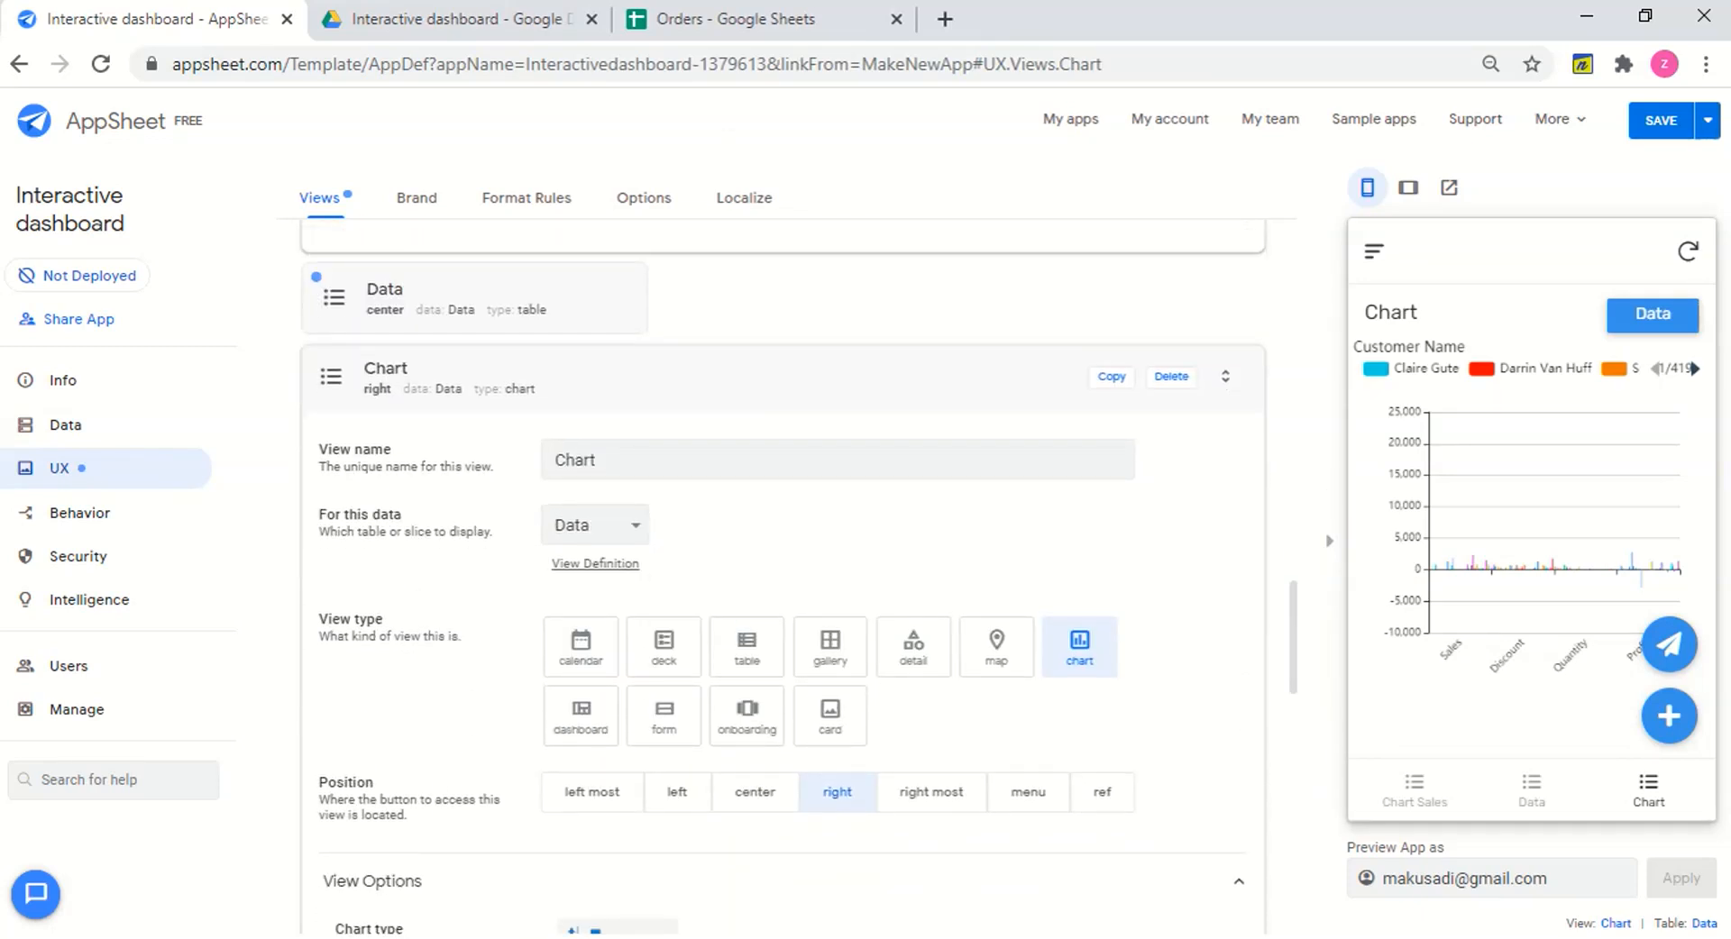
scroll(782, 577, down, 5)
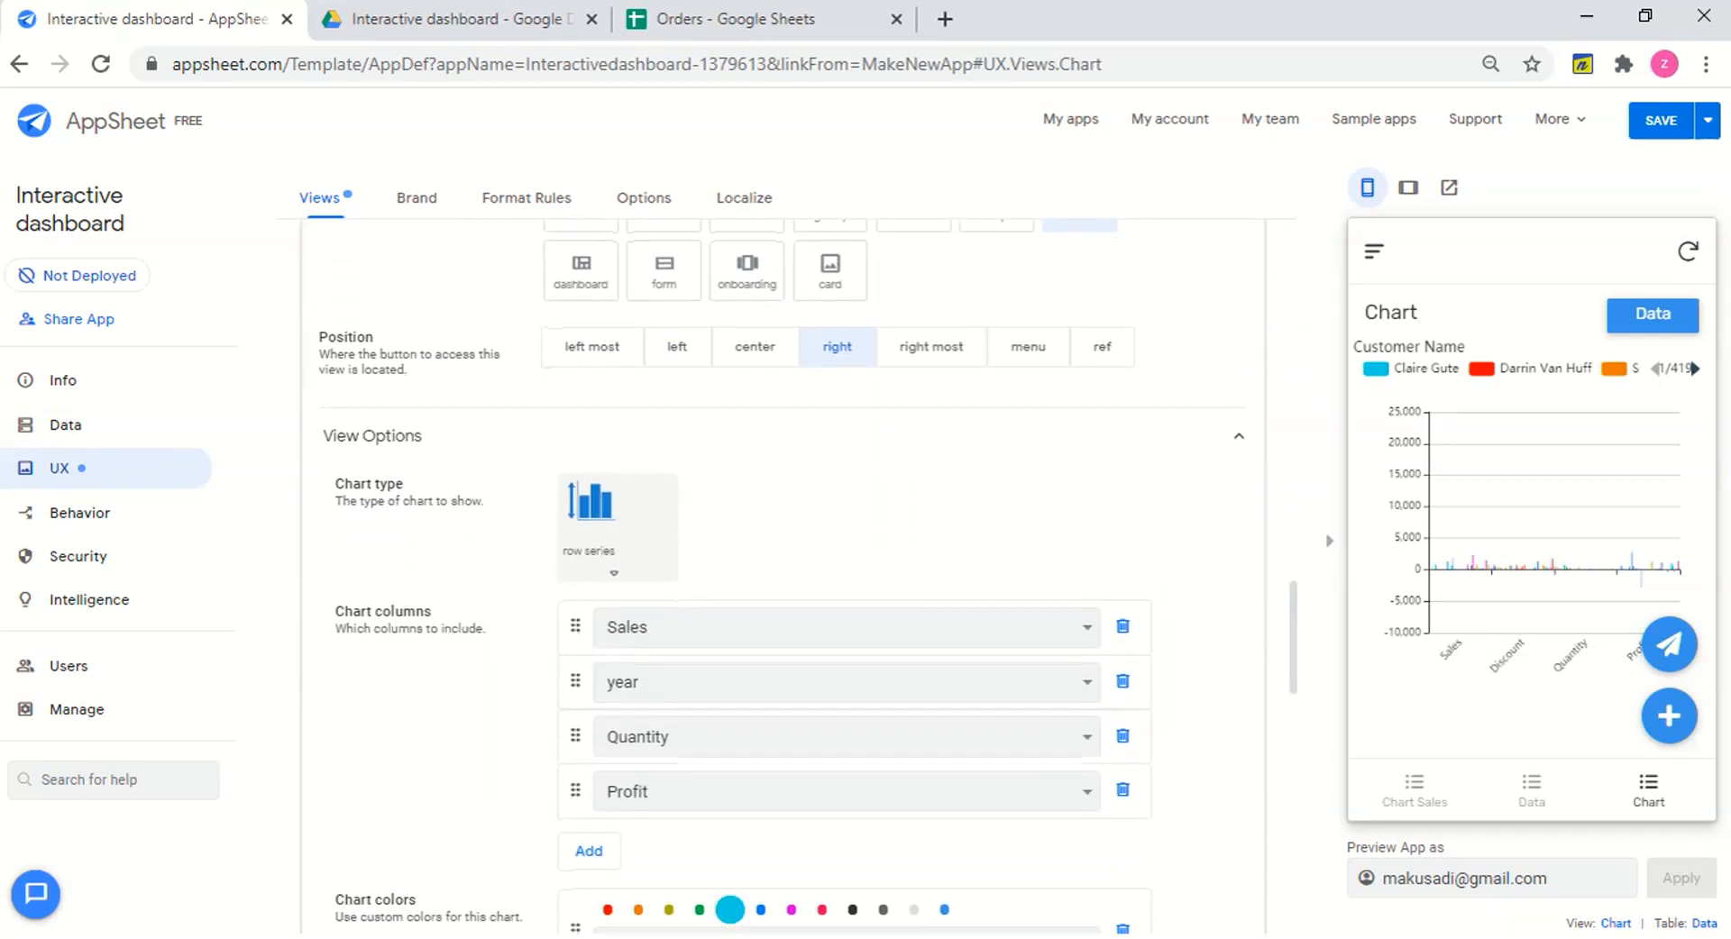
scroll(735, 561, down, 1)
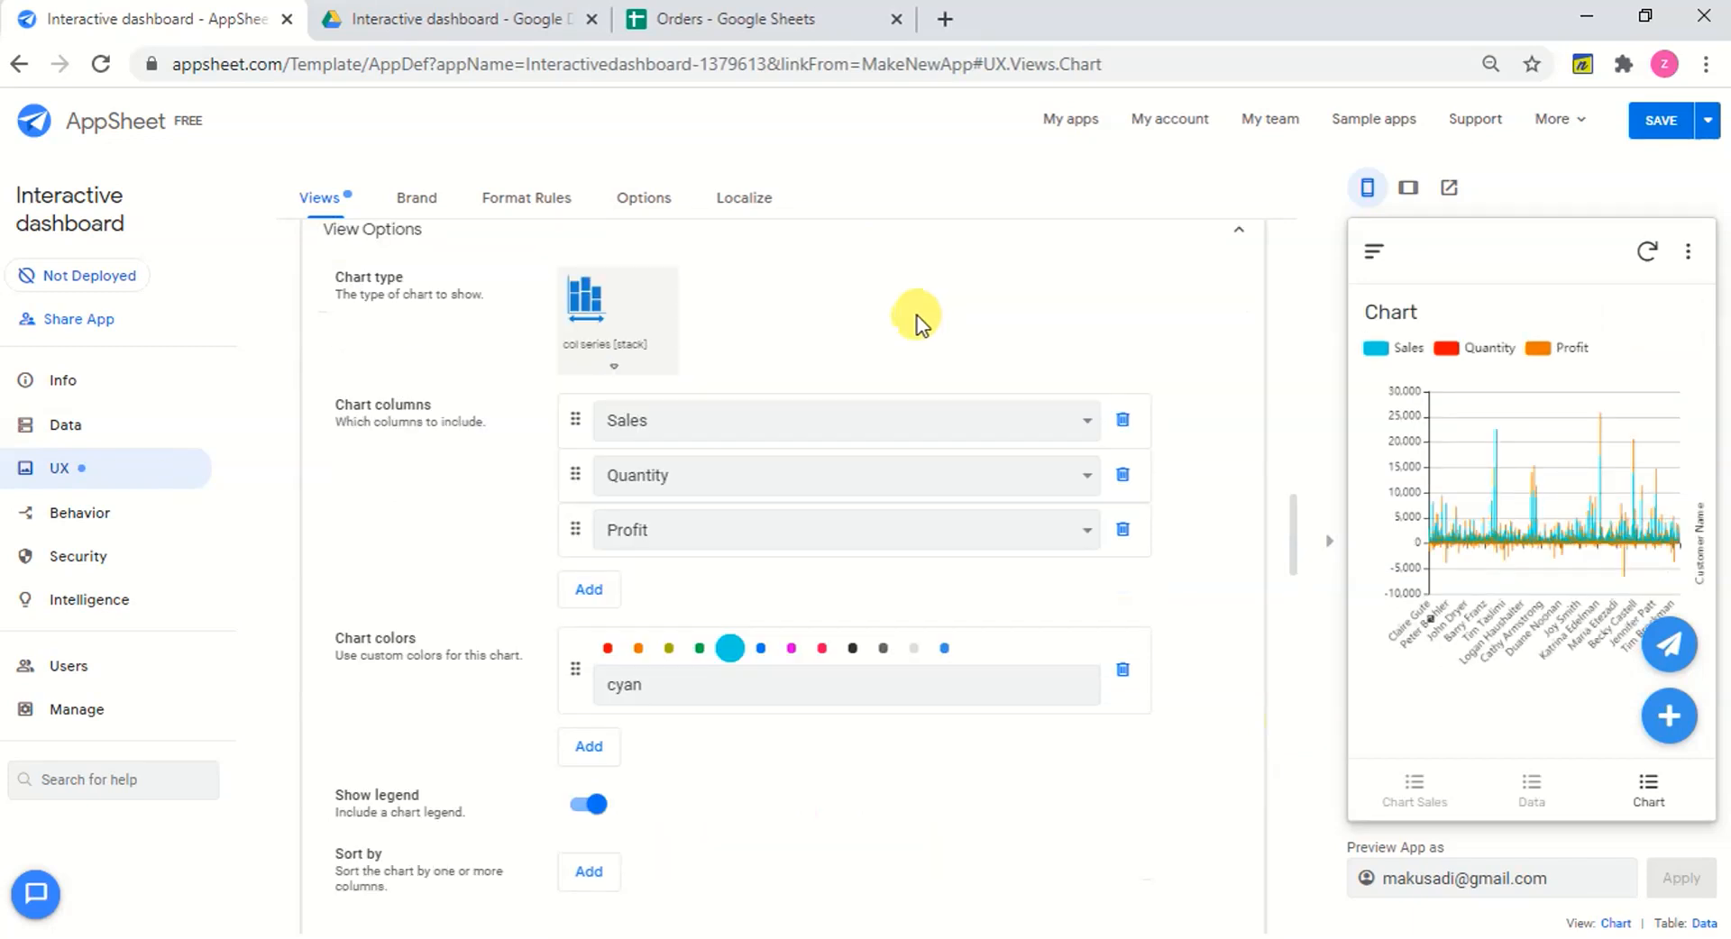
Make year the label column of the Data table instead of Customer Name, and save the app.
click(65, 428)
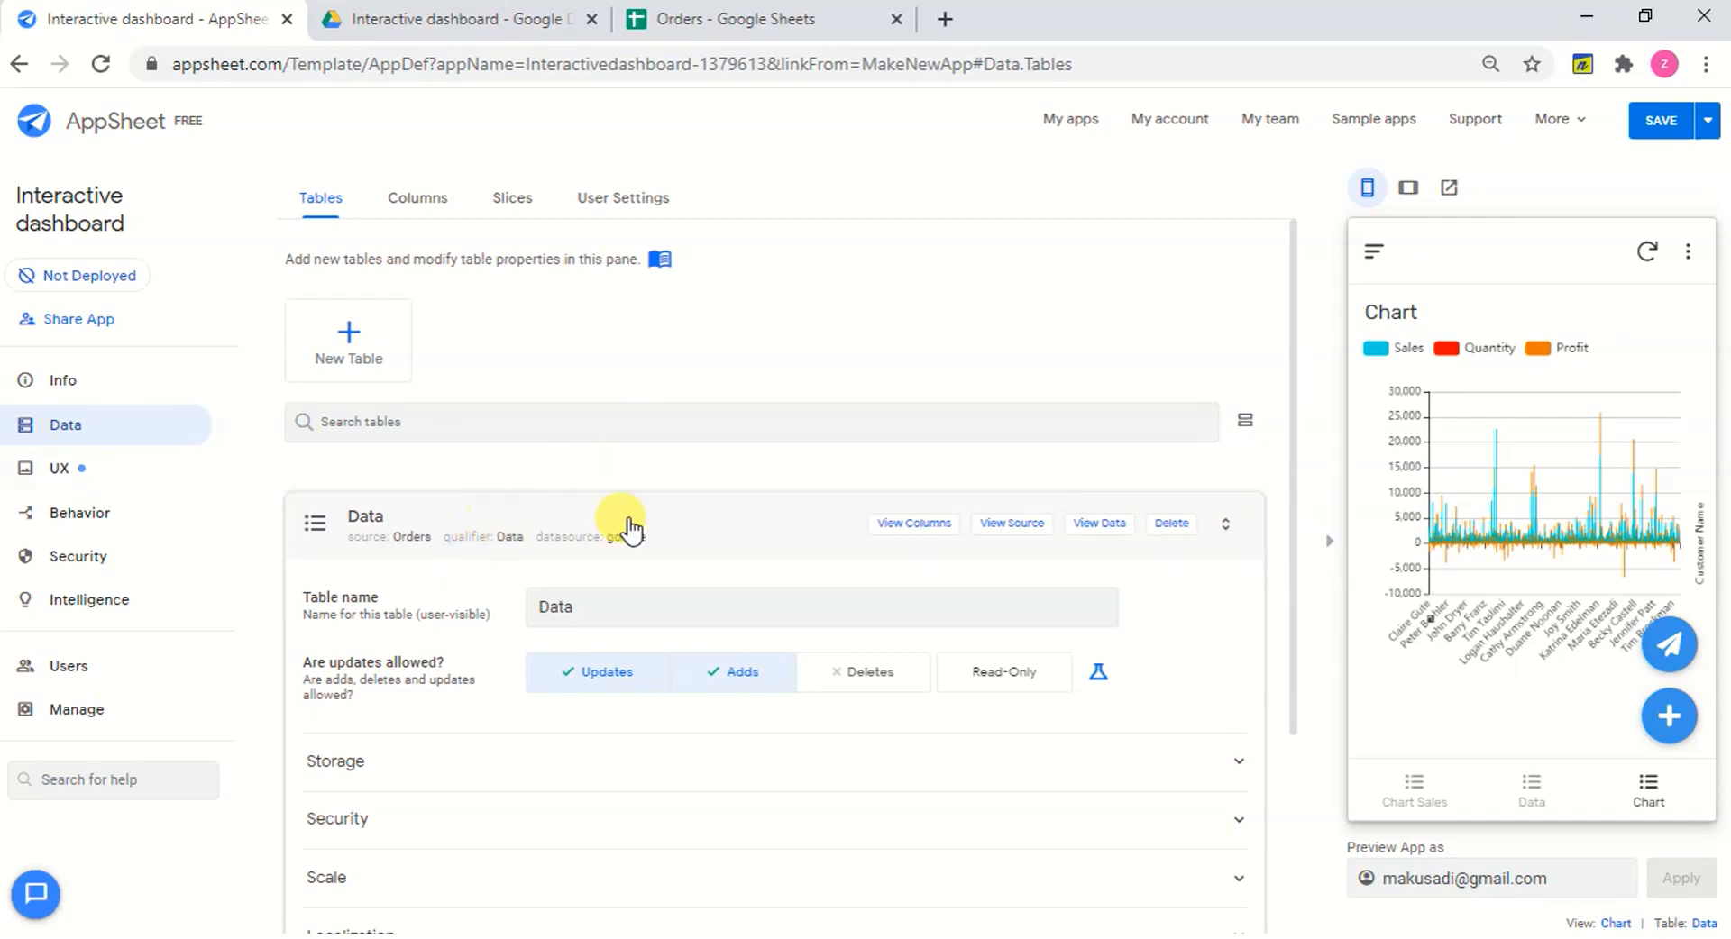
click(893, 528)
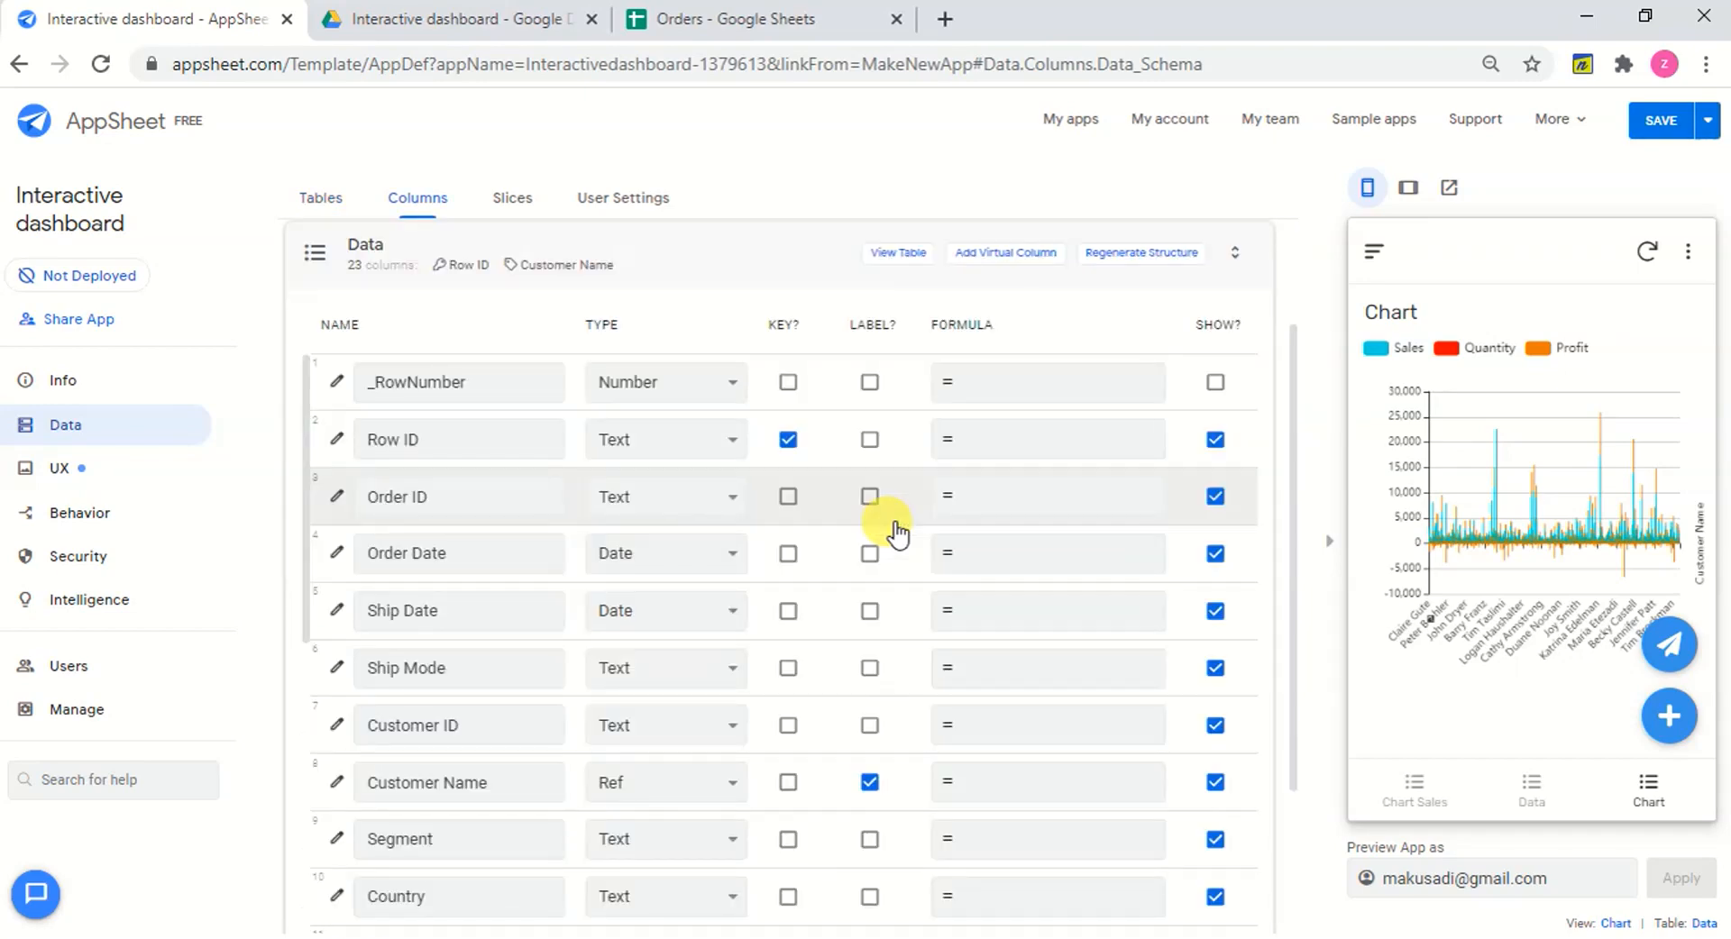
click(873, 784)
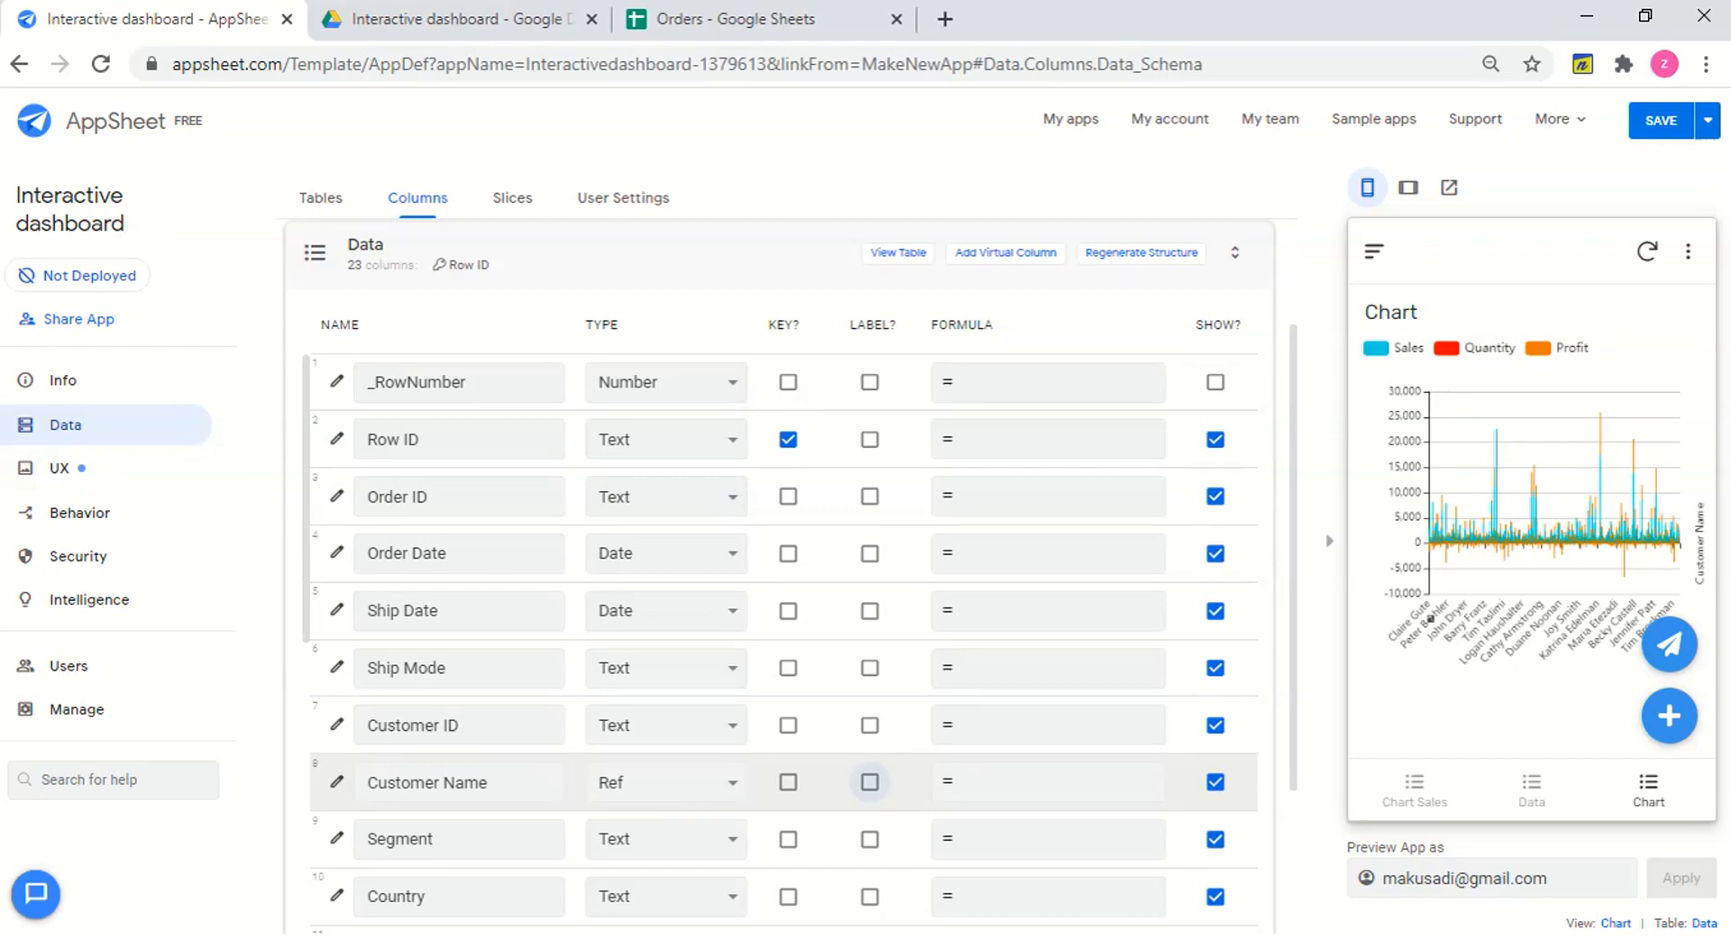
scroll(780, 559, down, 1)
scroll(780, 559, down, 7)
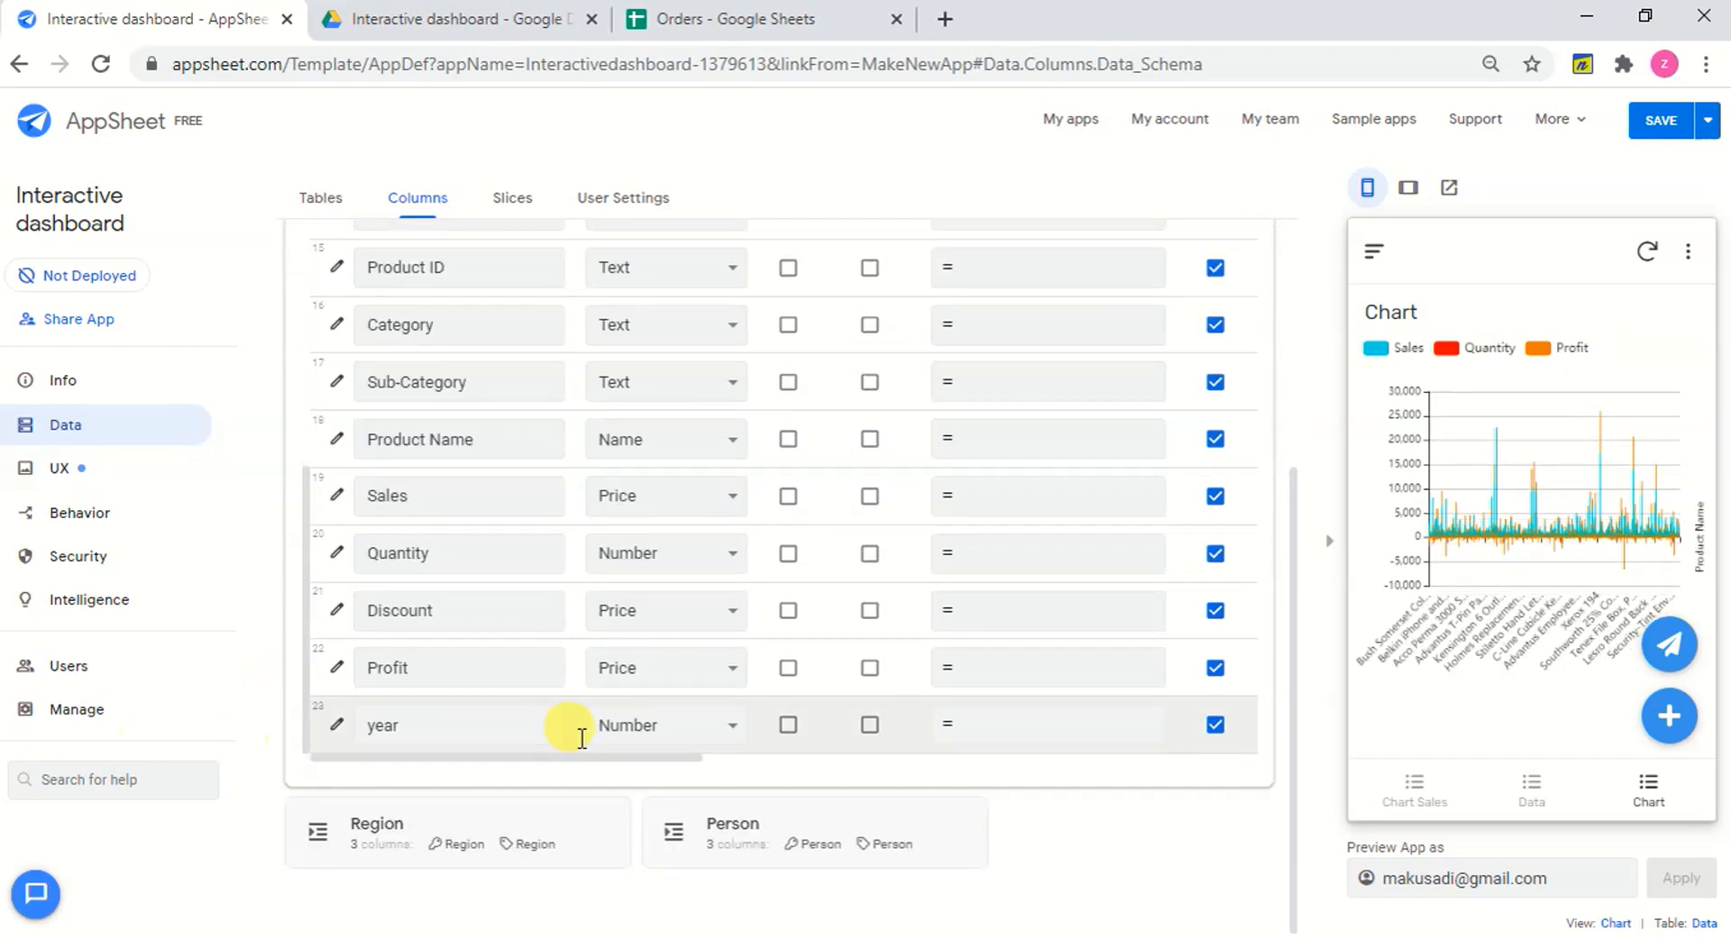
click(871, 727)
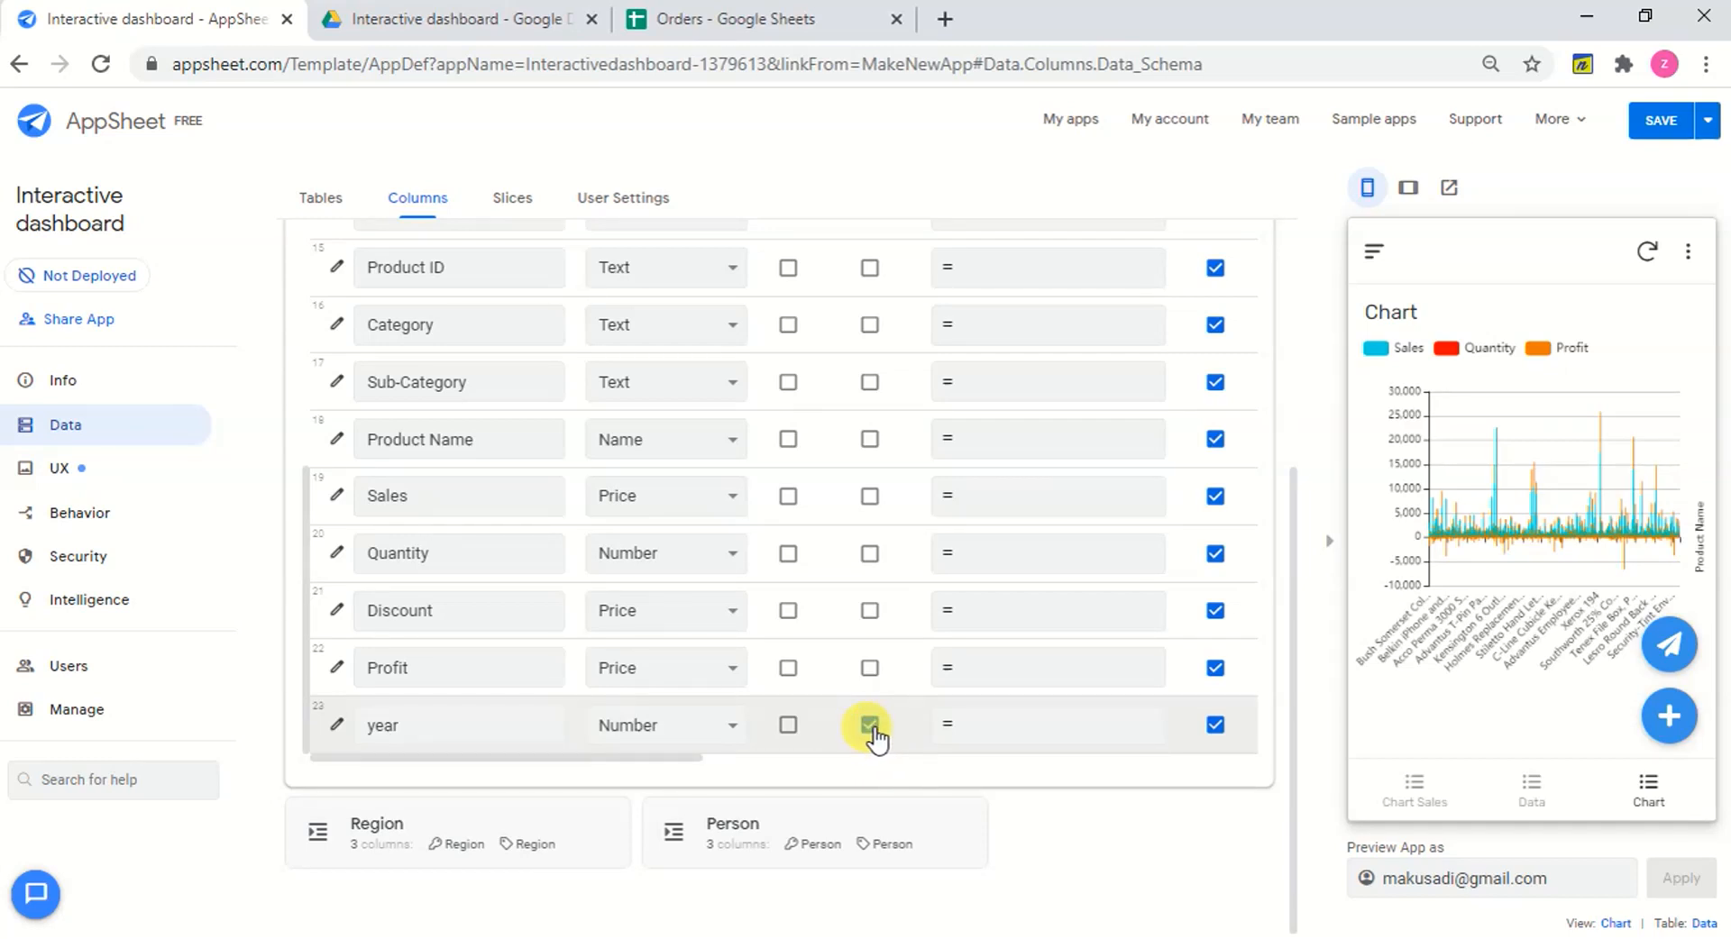
click(1684, 124)
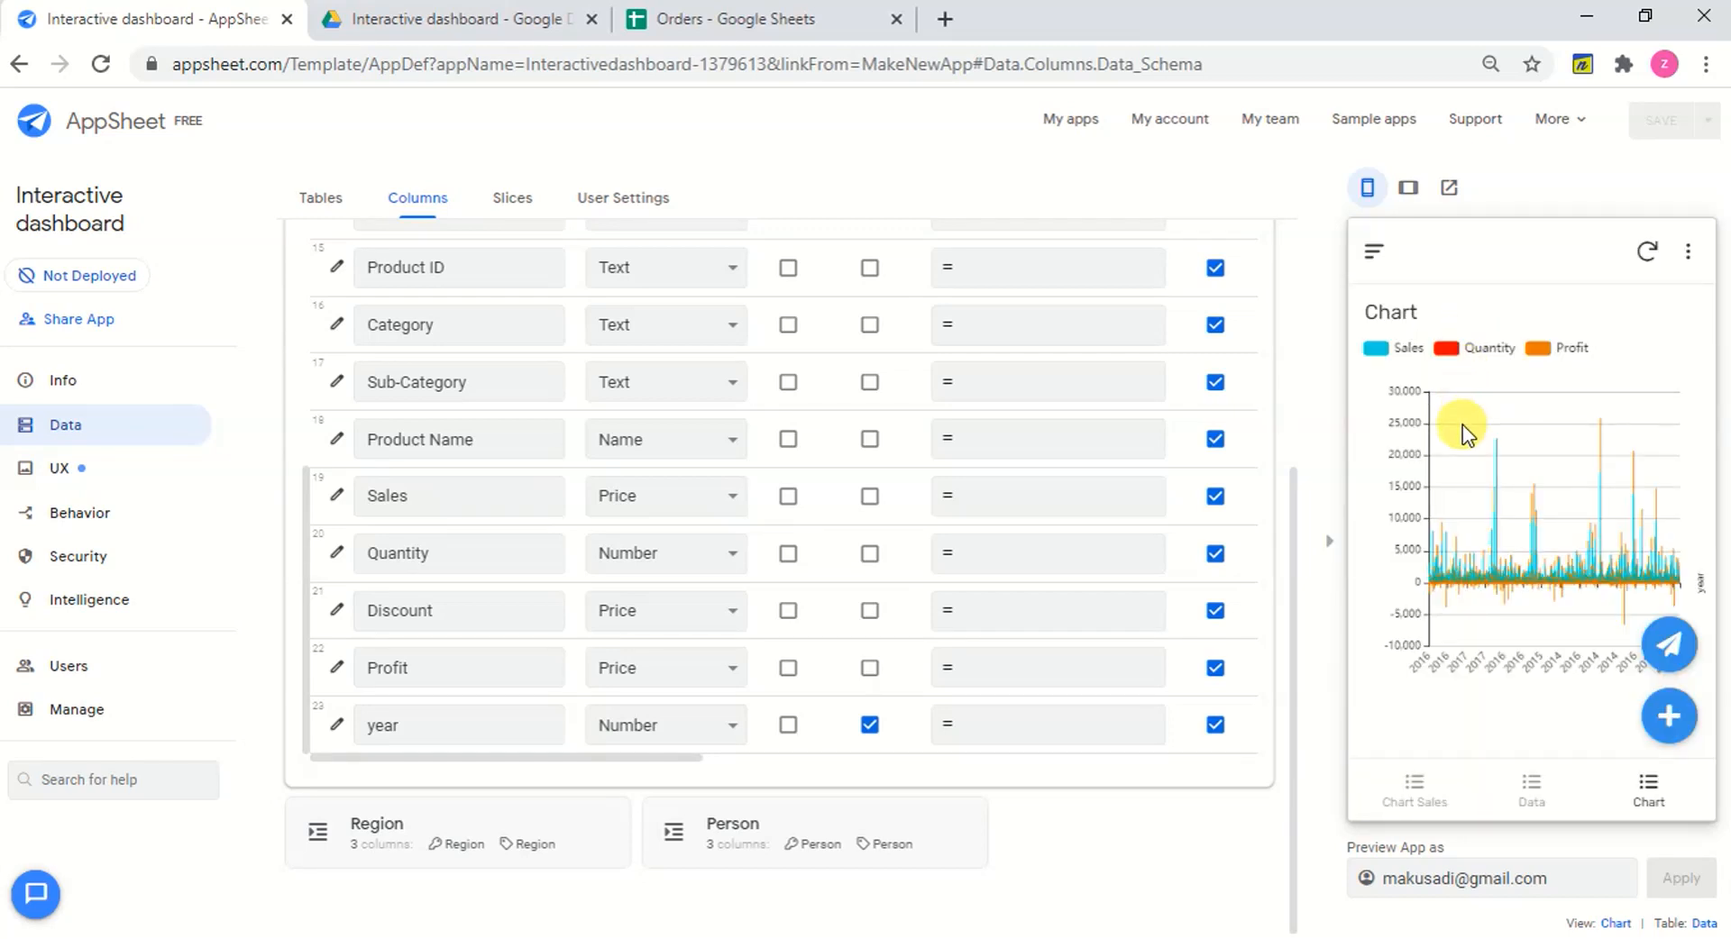
mouse_move(1490, 672)
mouse_move(1523, 619)
drag(1294, 679, 1300, 539)
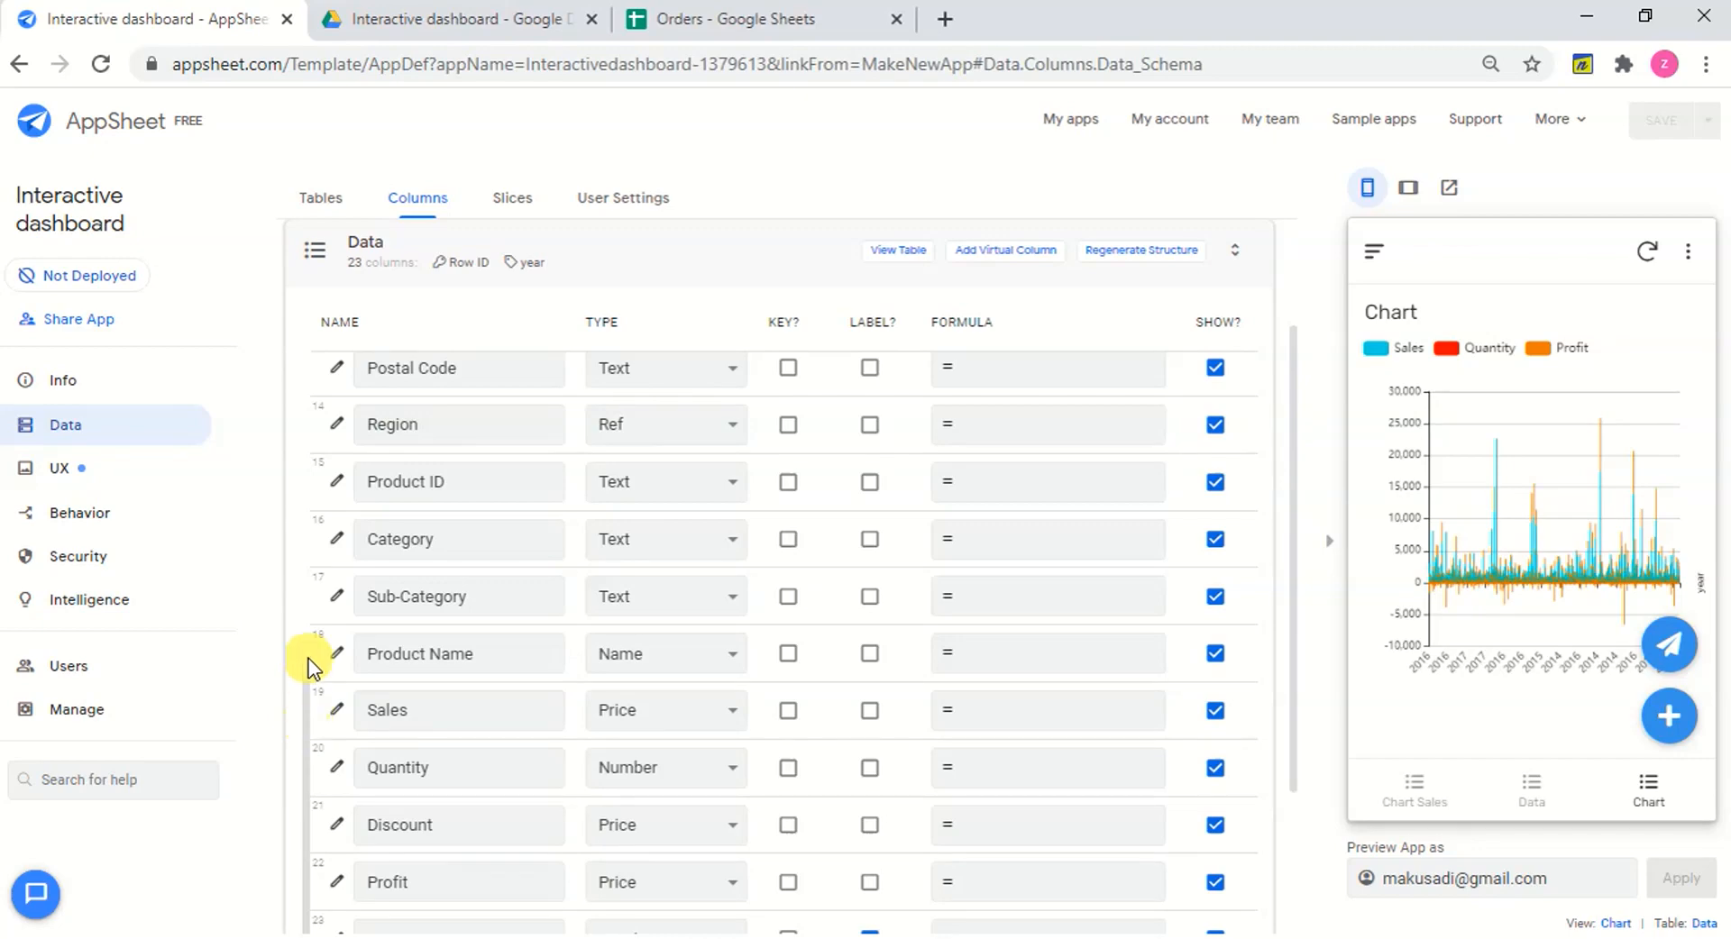
Switch to the Orders spreadsheet in Google Sheets and add a new sheet named Year.
click(722, 20)
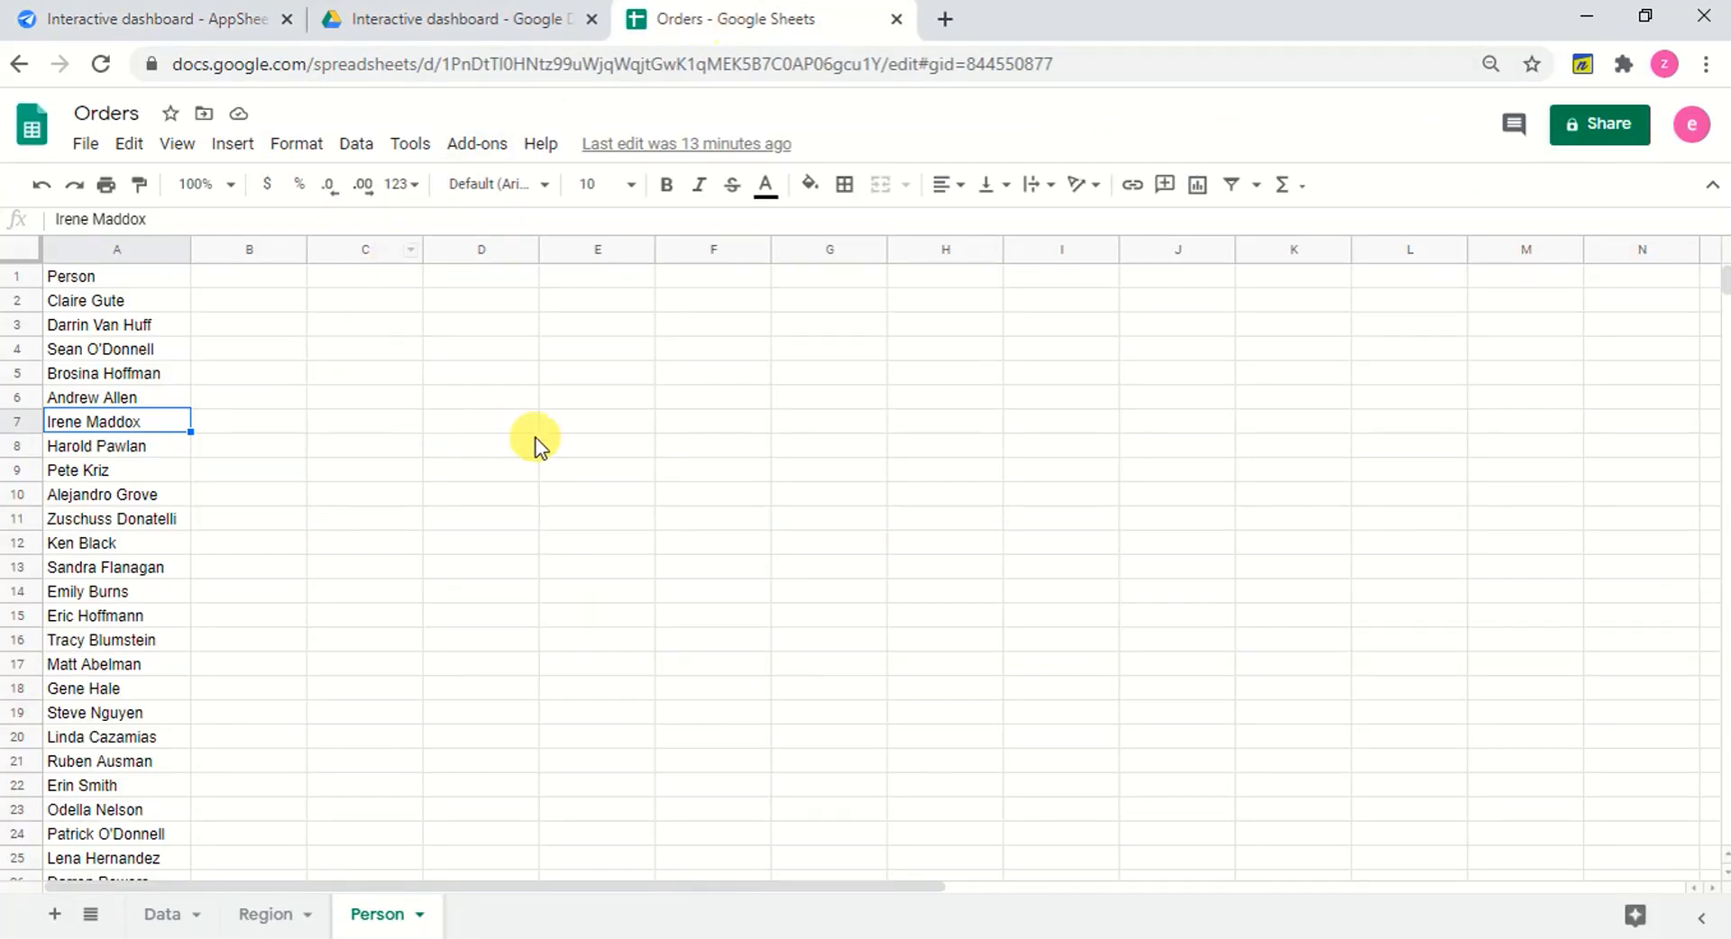
click(55, 917)
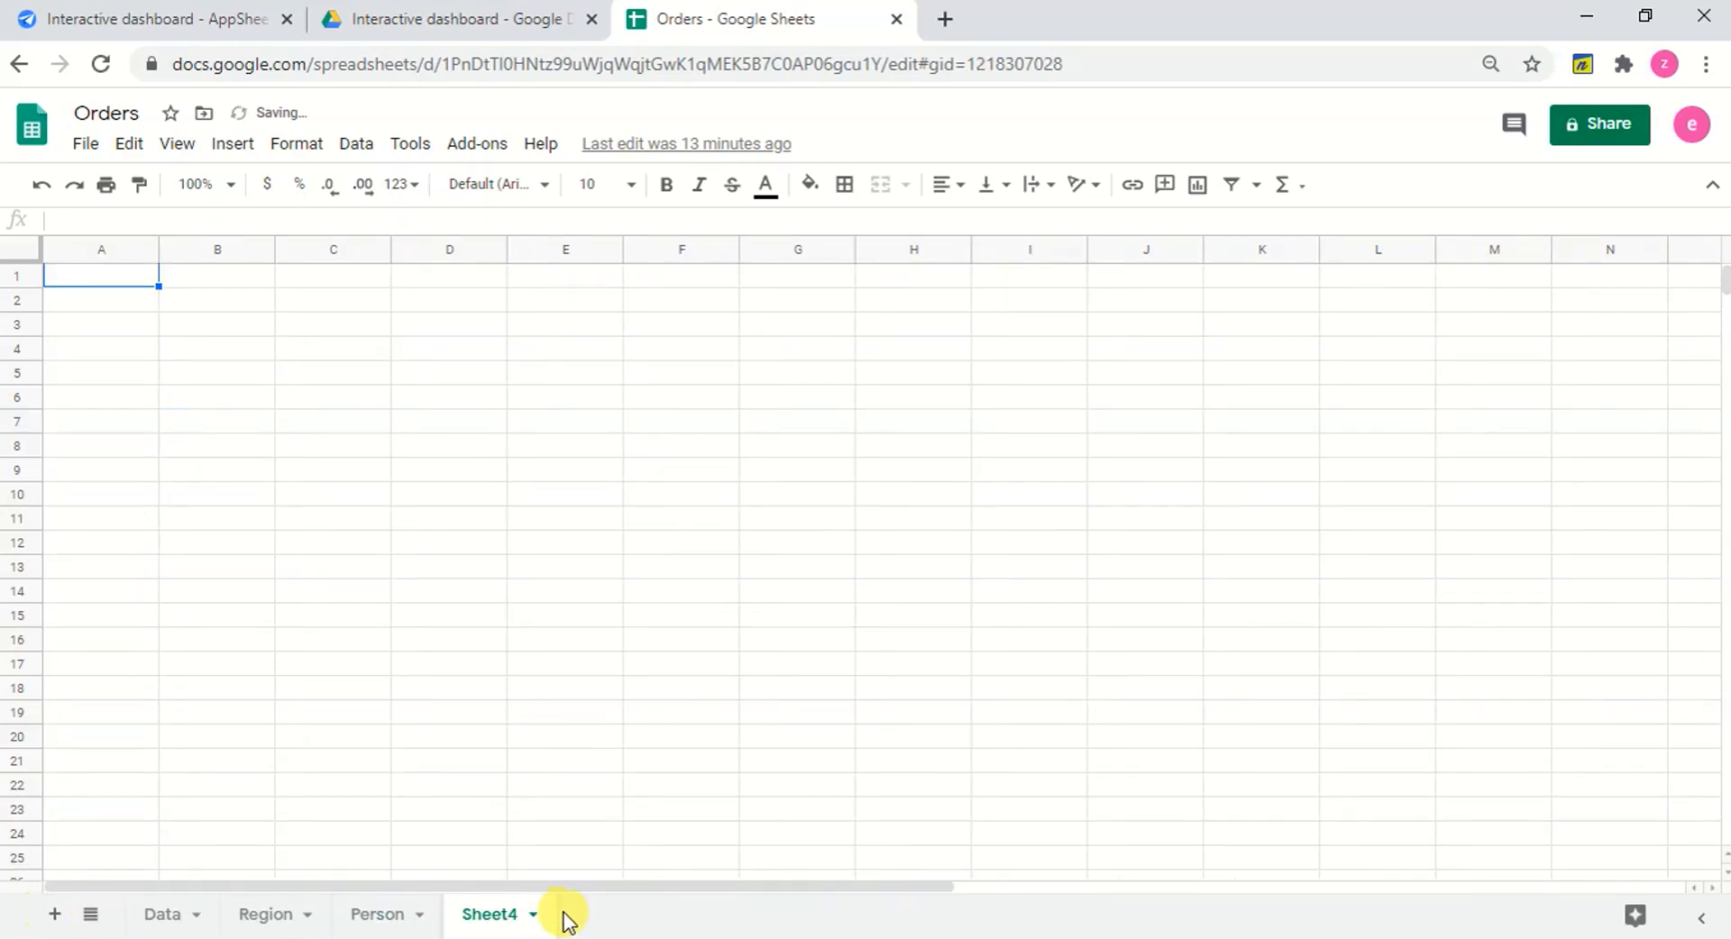
double_click(494, 921)
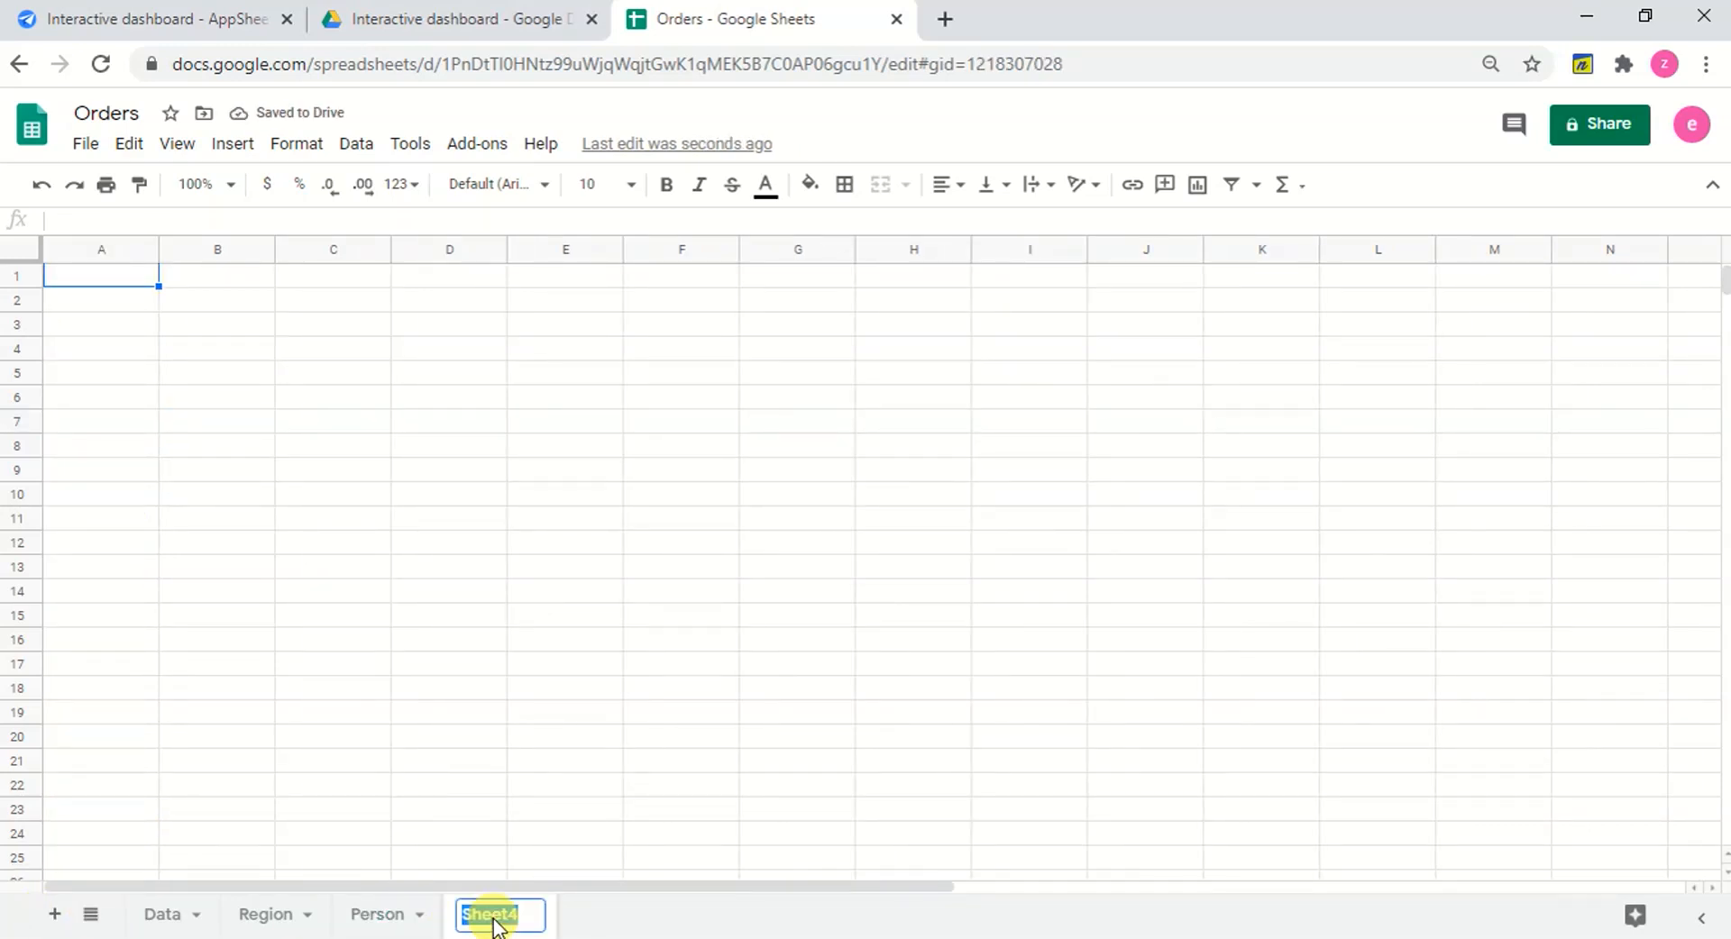
text(Yearly)
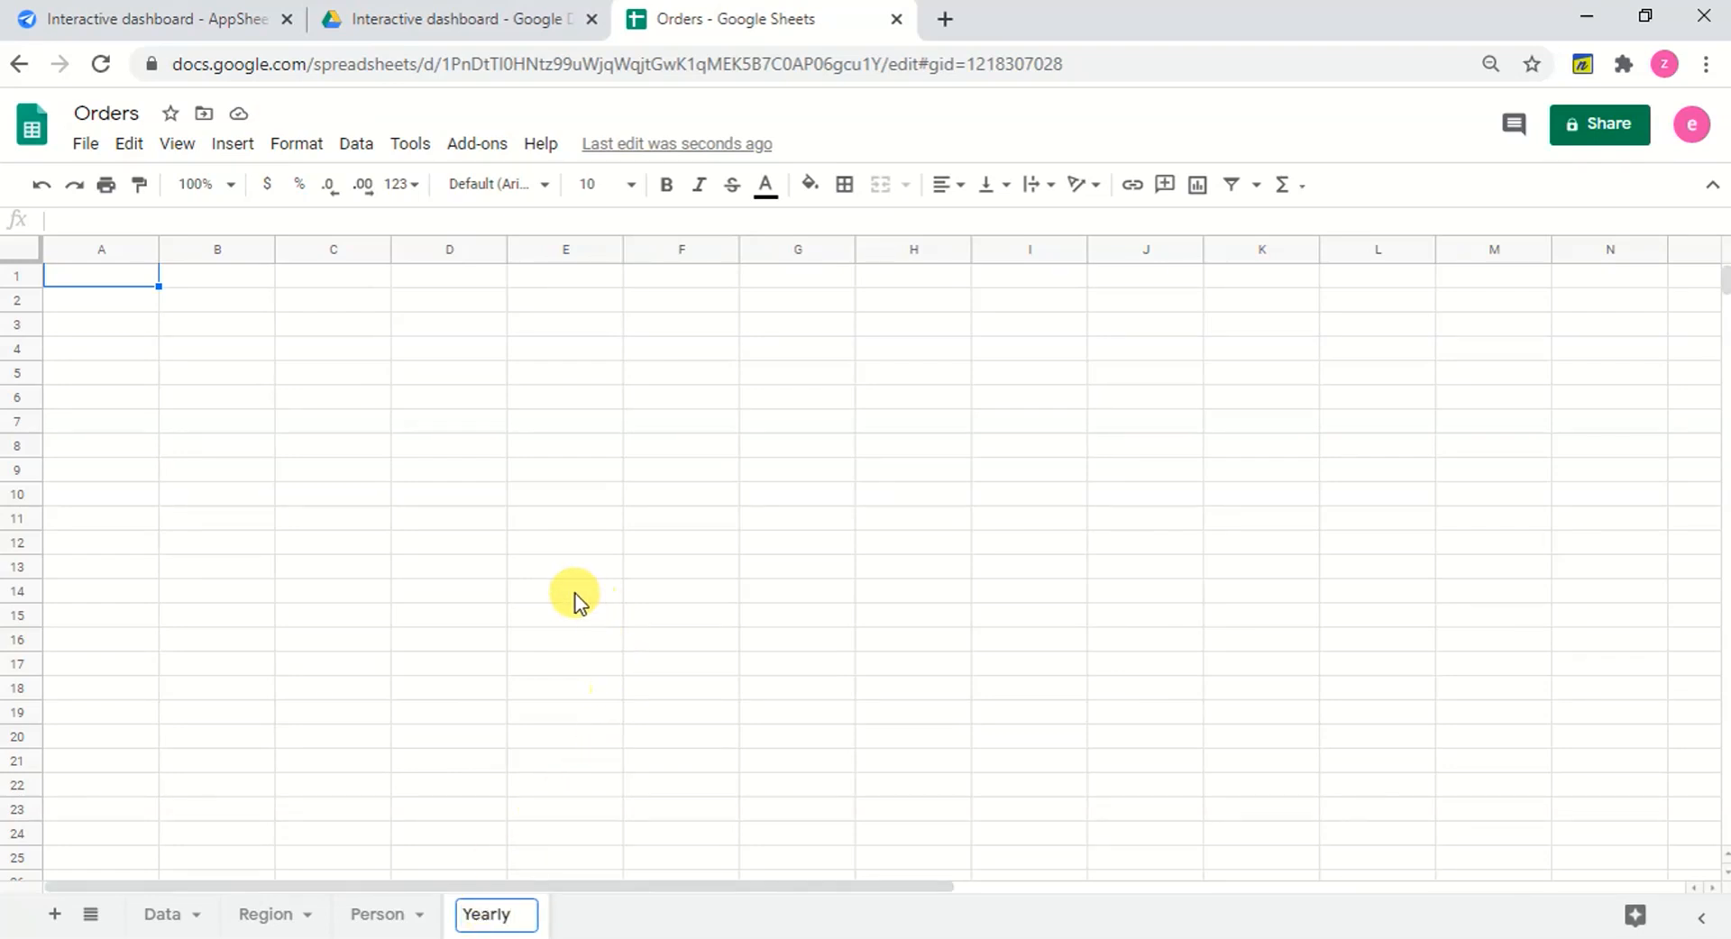
key(BackSpace)
key(BackSpace)
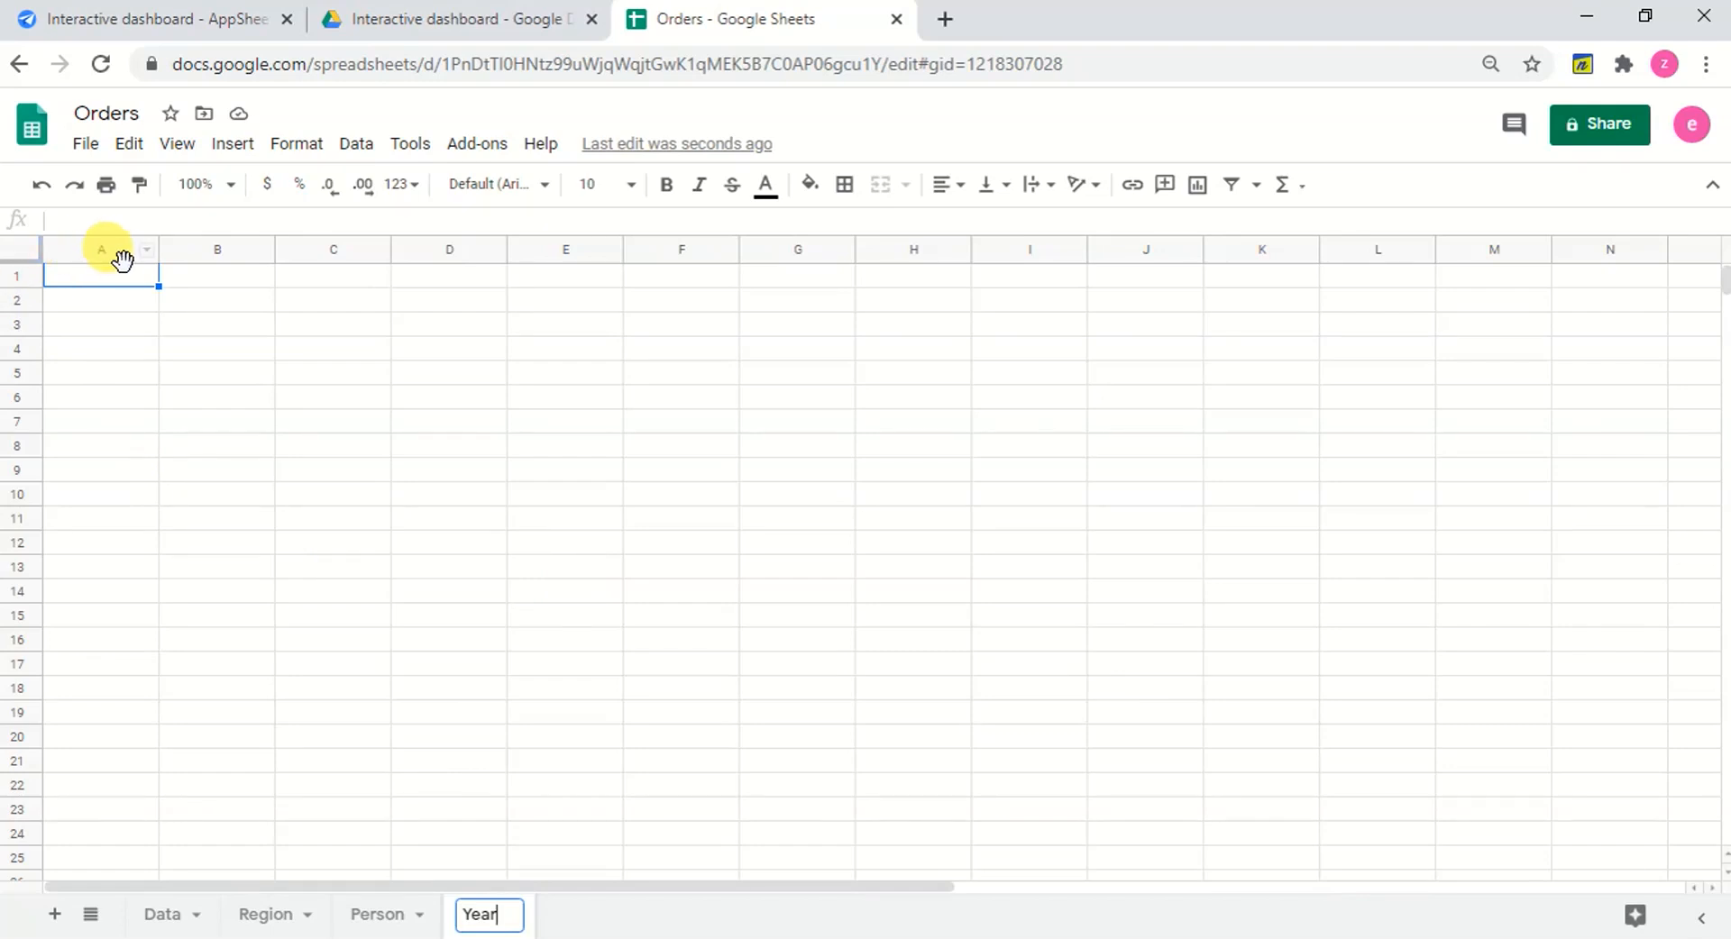
Enter the header Year in cell A1 and list 2014, 2015, 1016 and 2017 below it in column A.
click(130, 286)
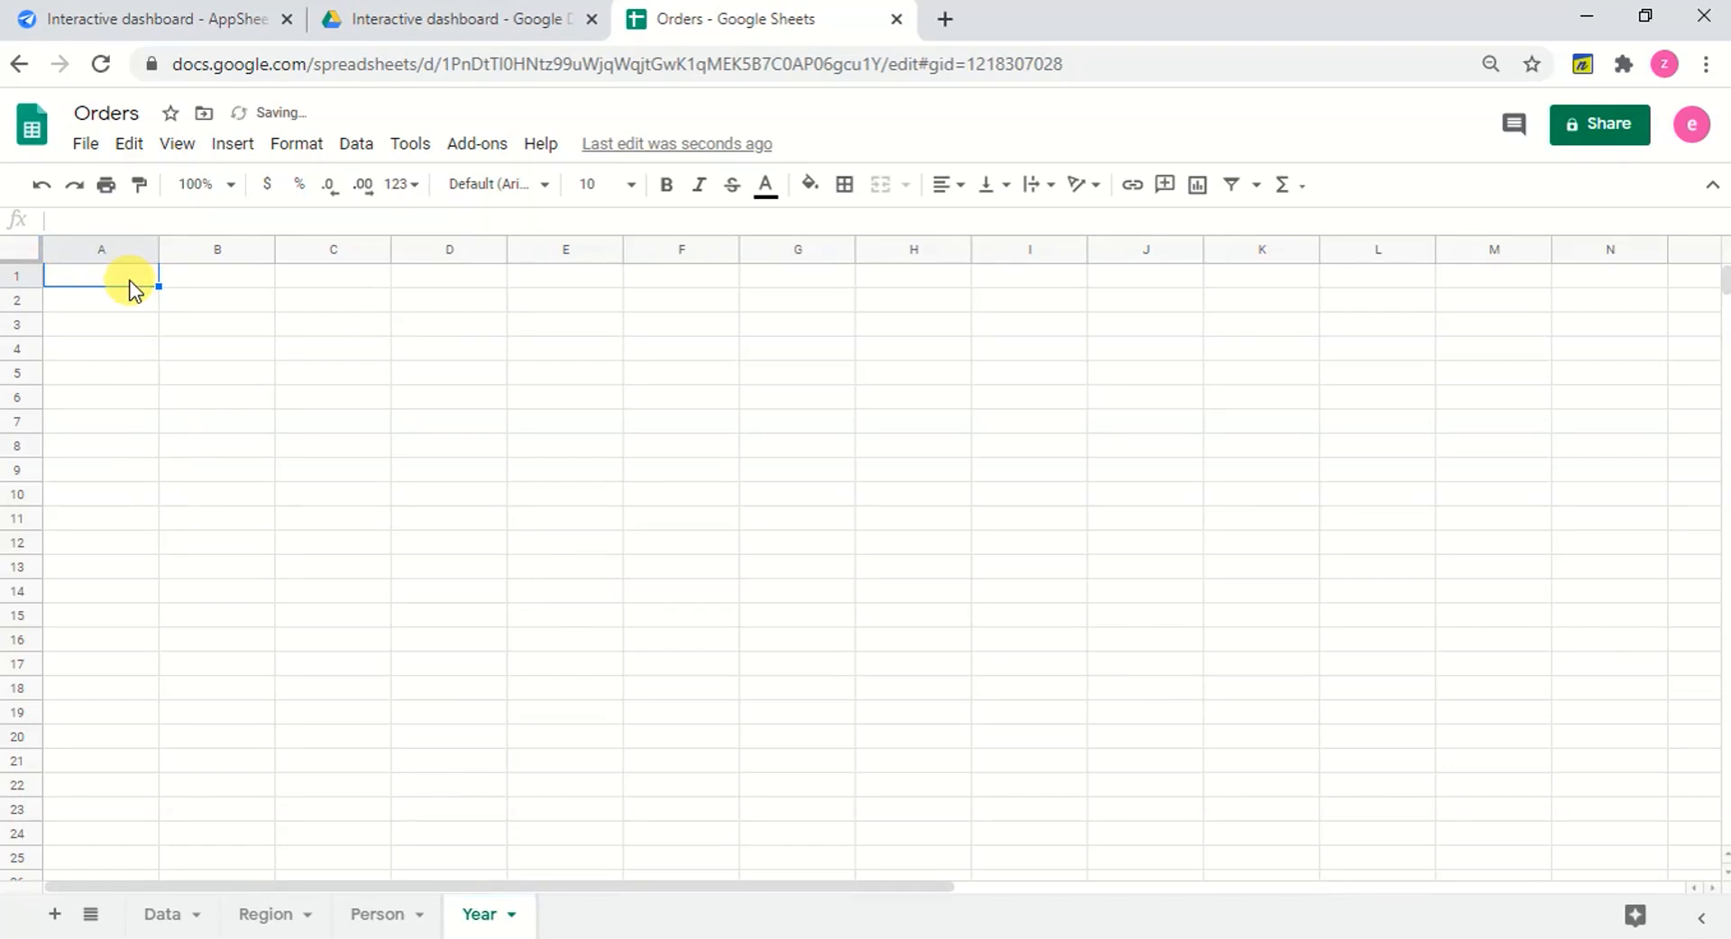
text(R)
key(BackSpace)
text(Year)
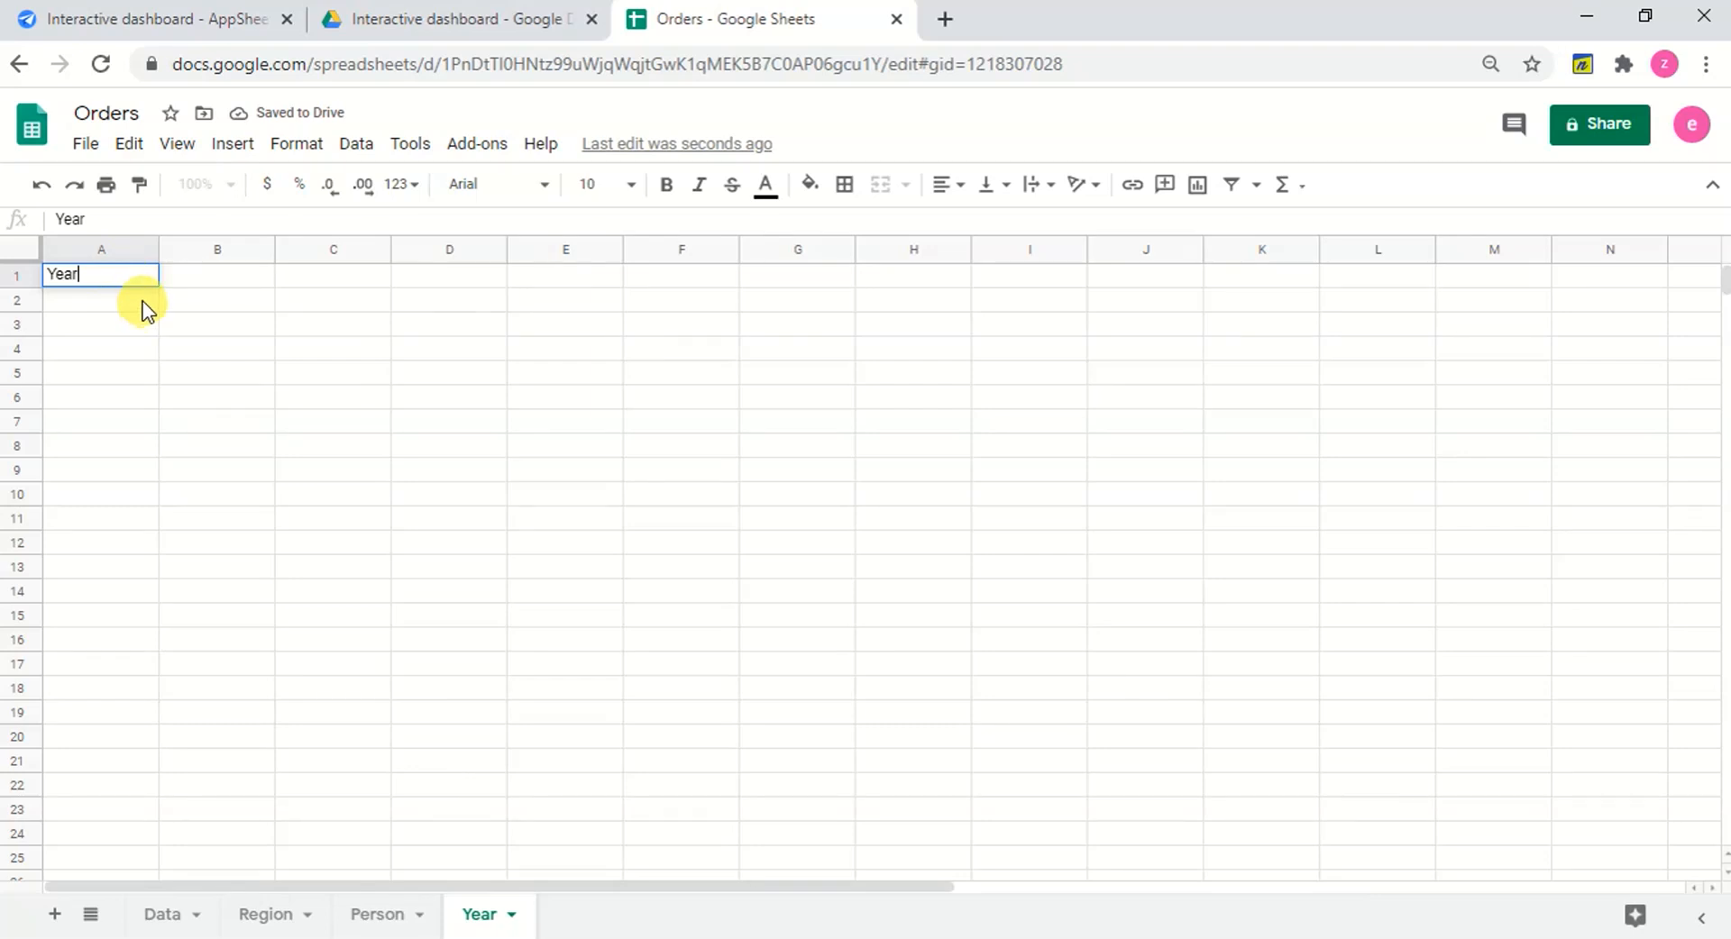
key(Return)
text(2014)
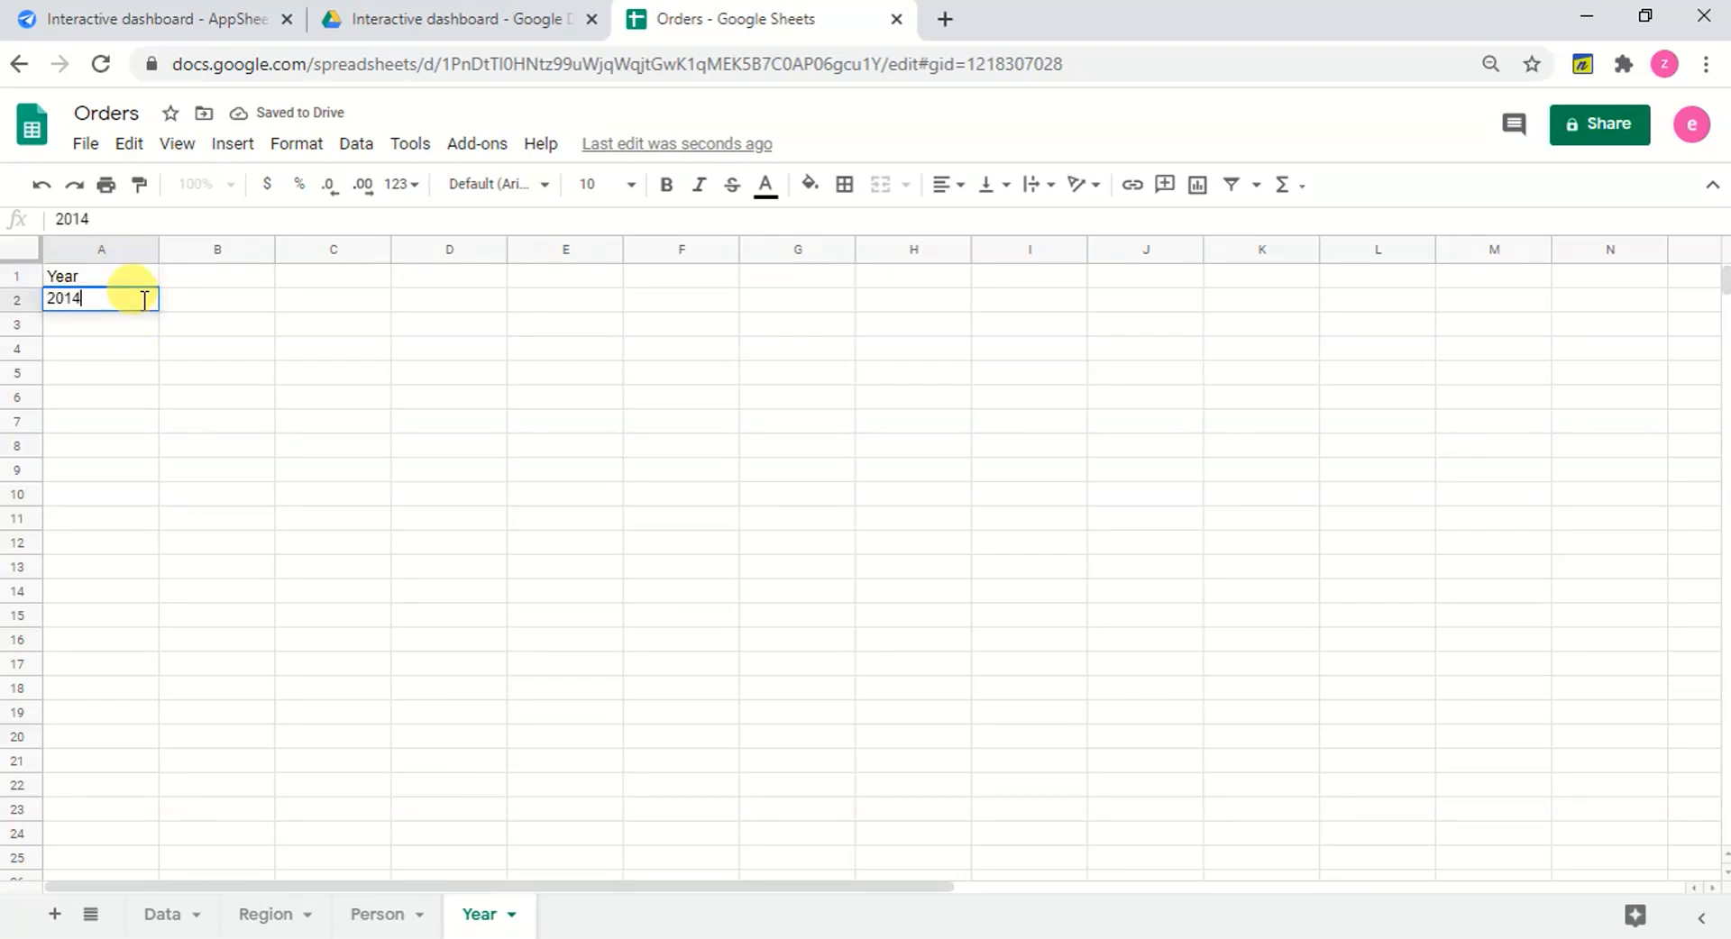
key(Return)
text(2015)
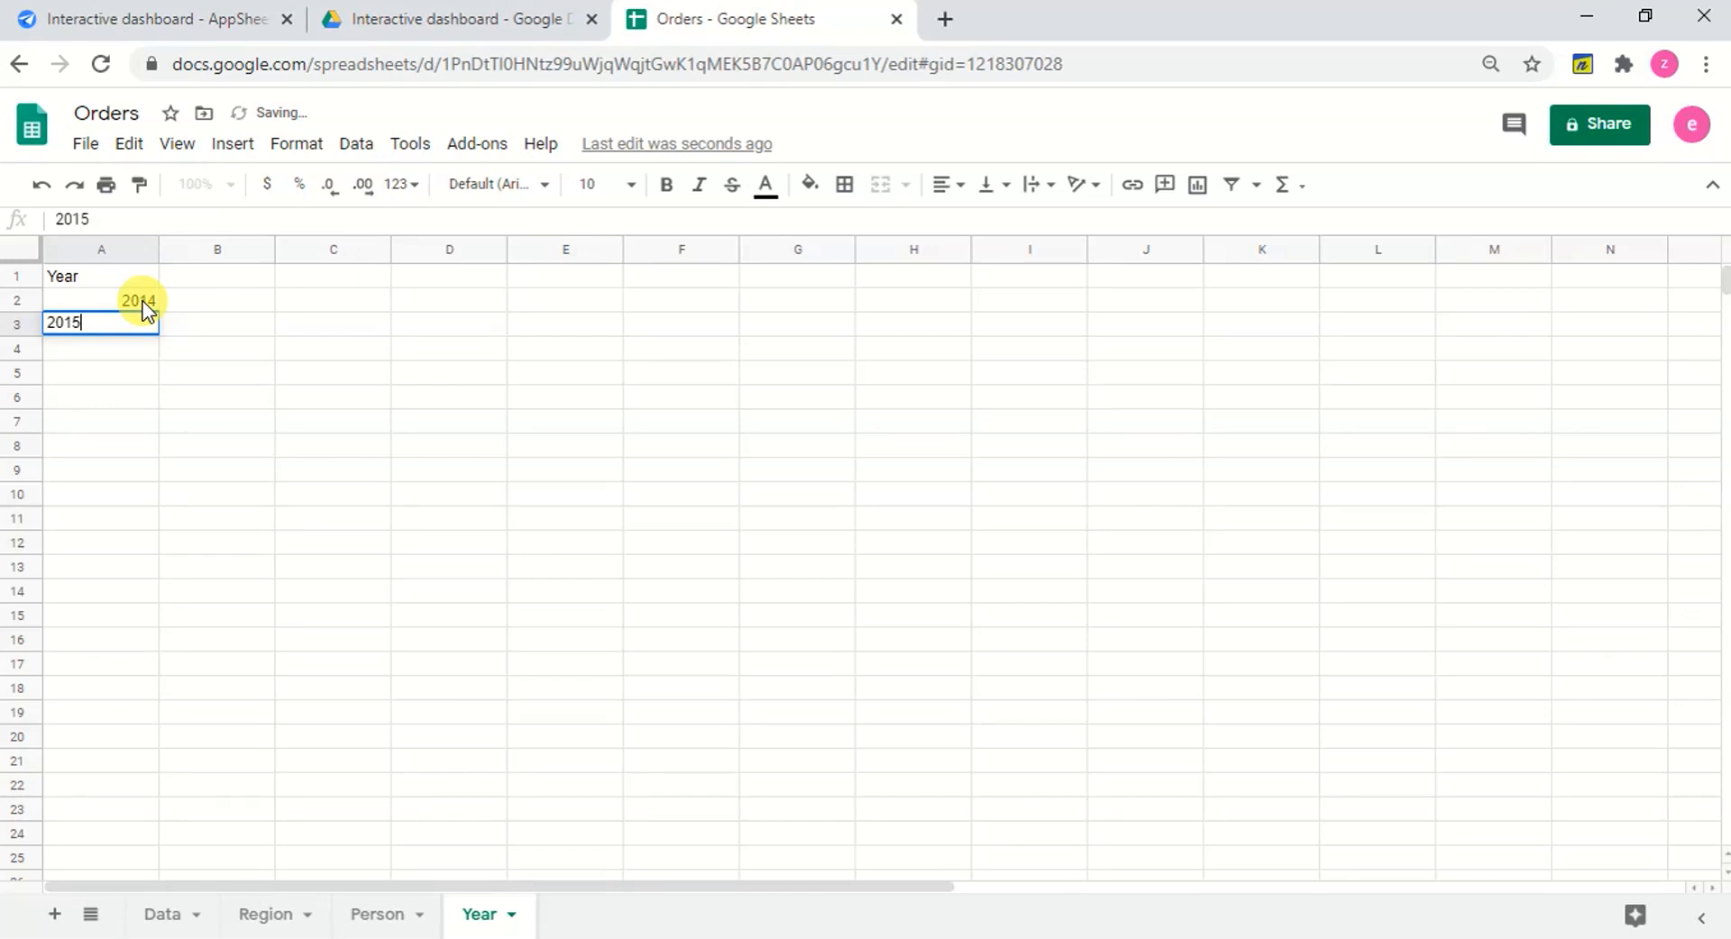
key(Return)
text(1)
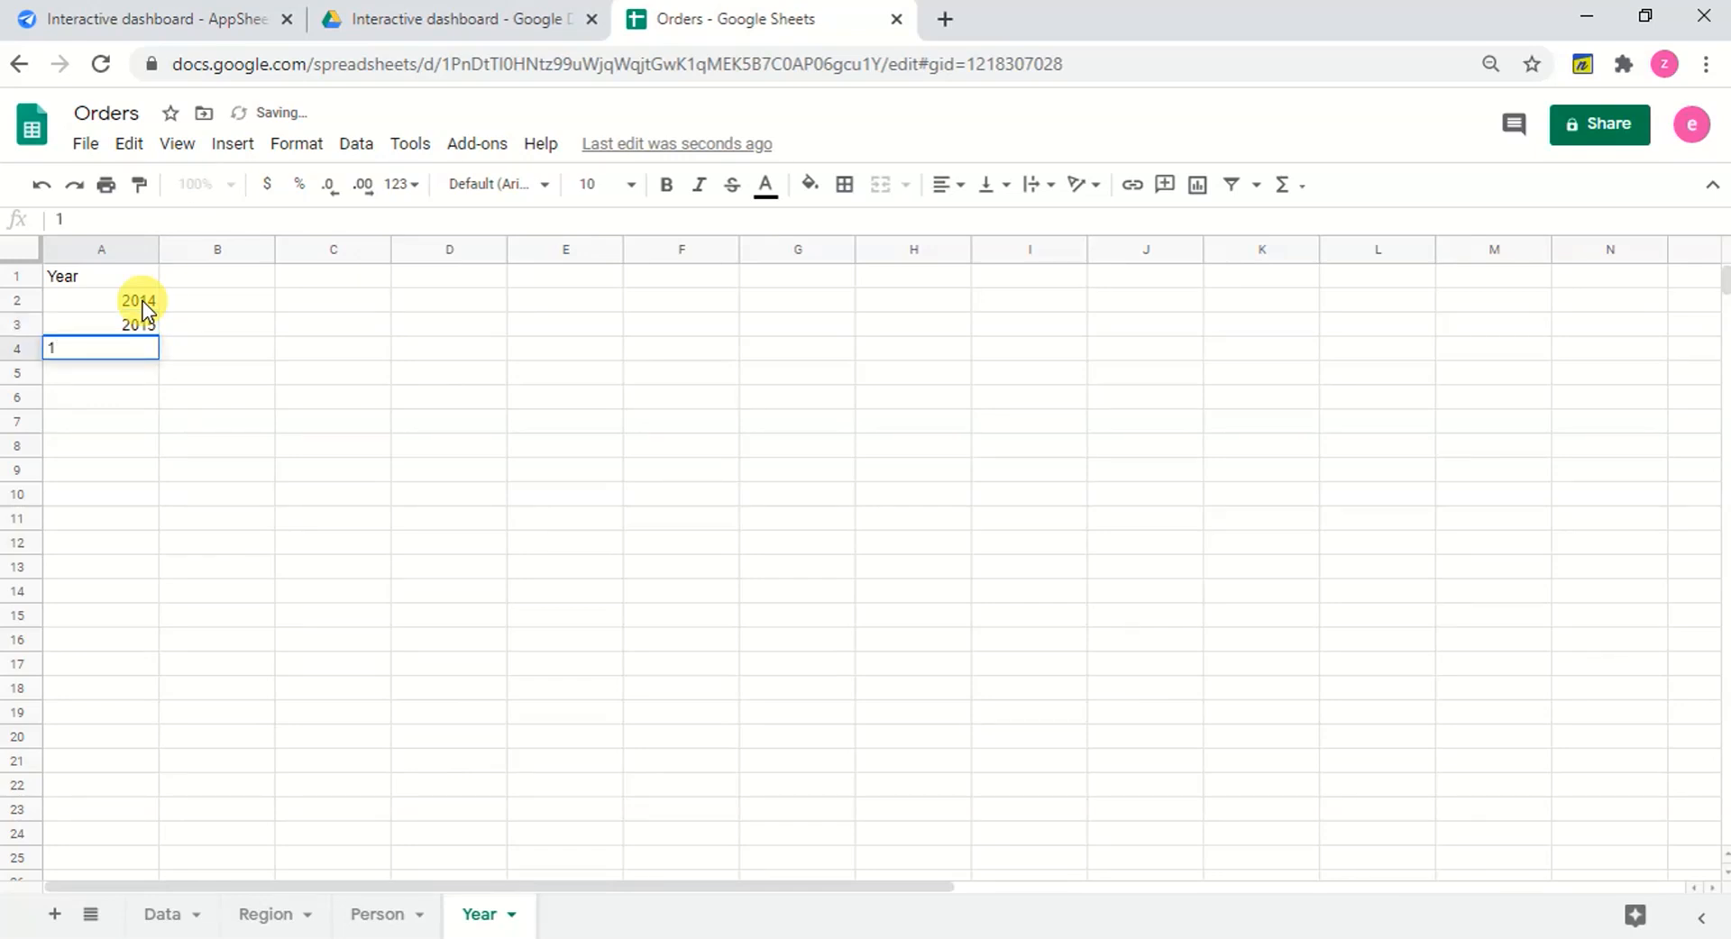
text(016)
key(Return)
text(201)
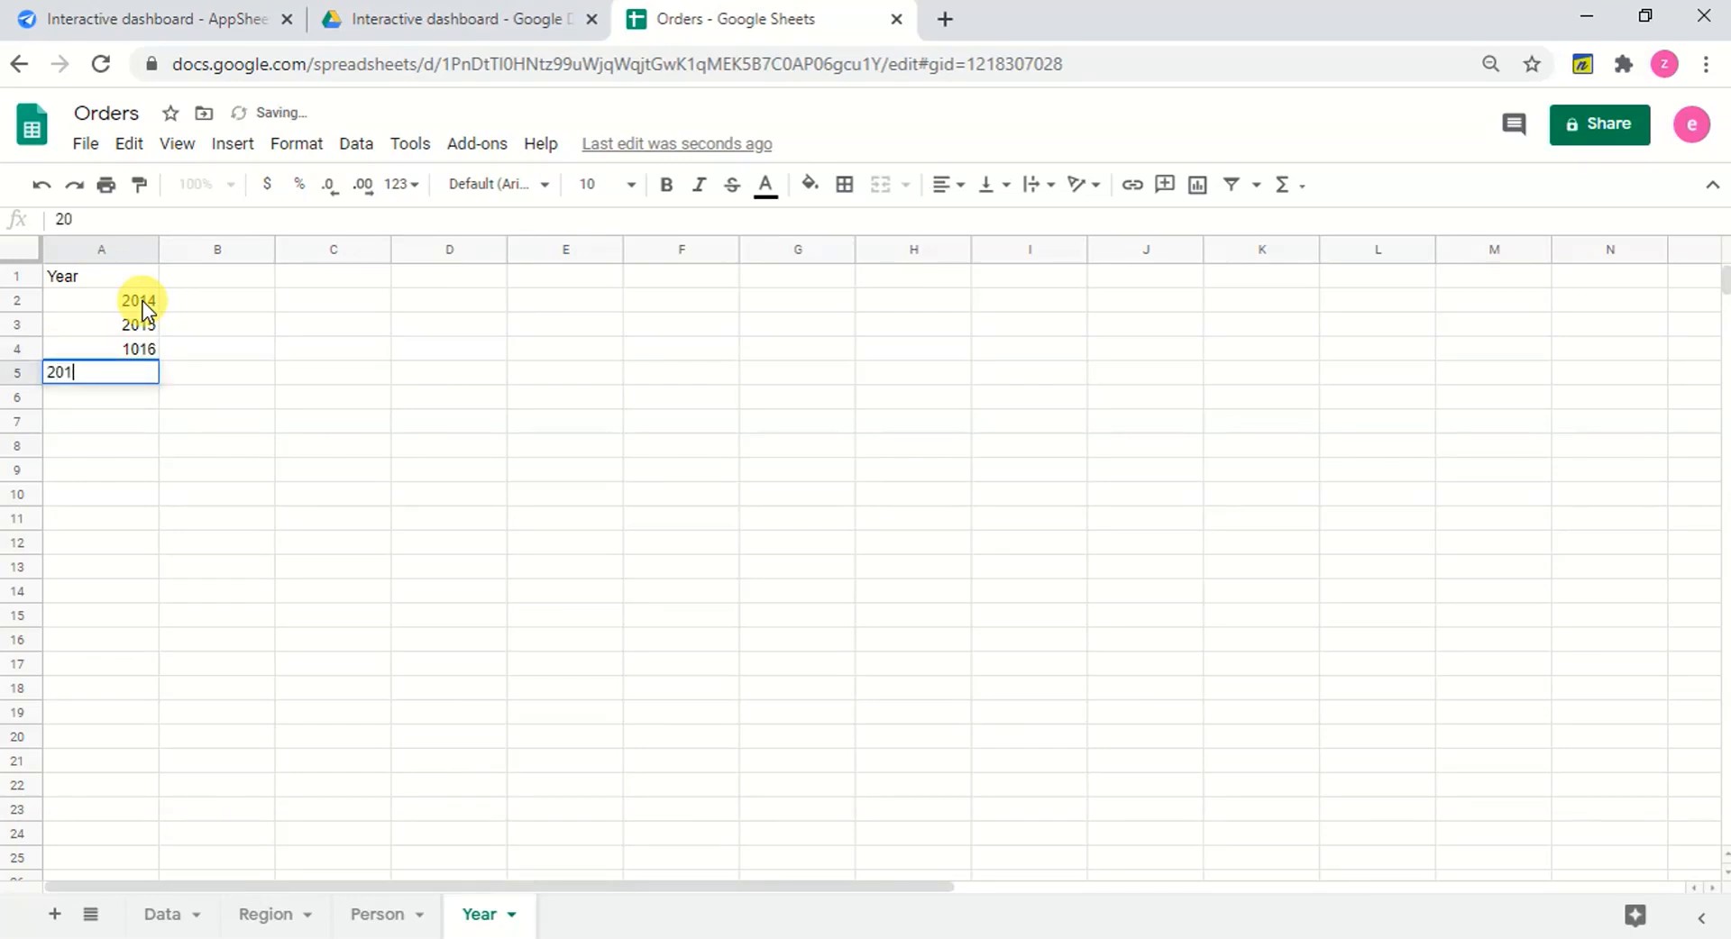
text(7)
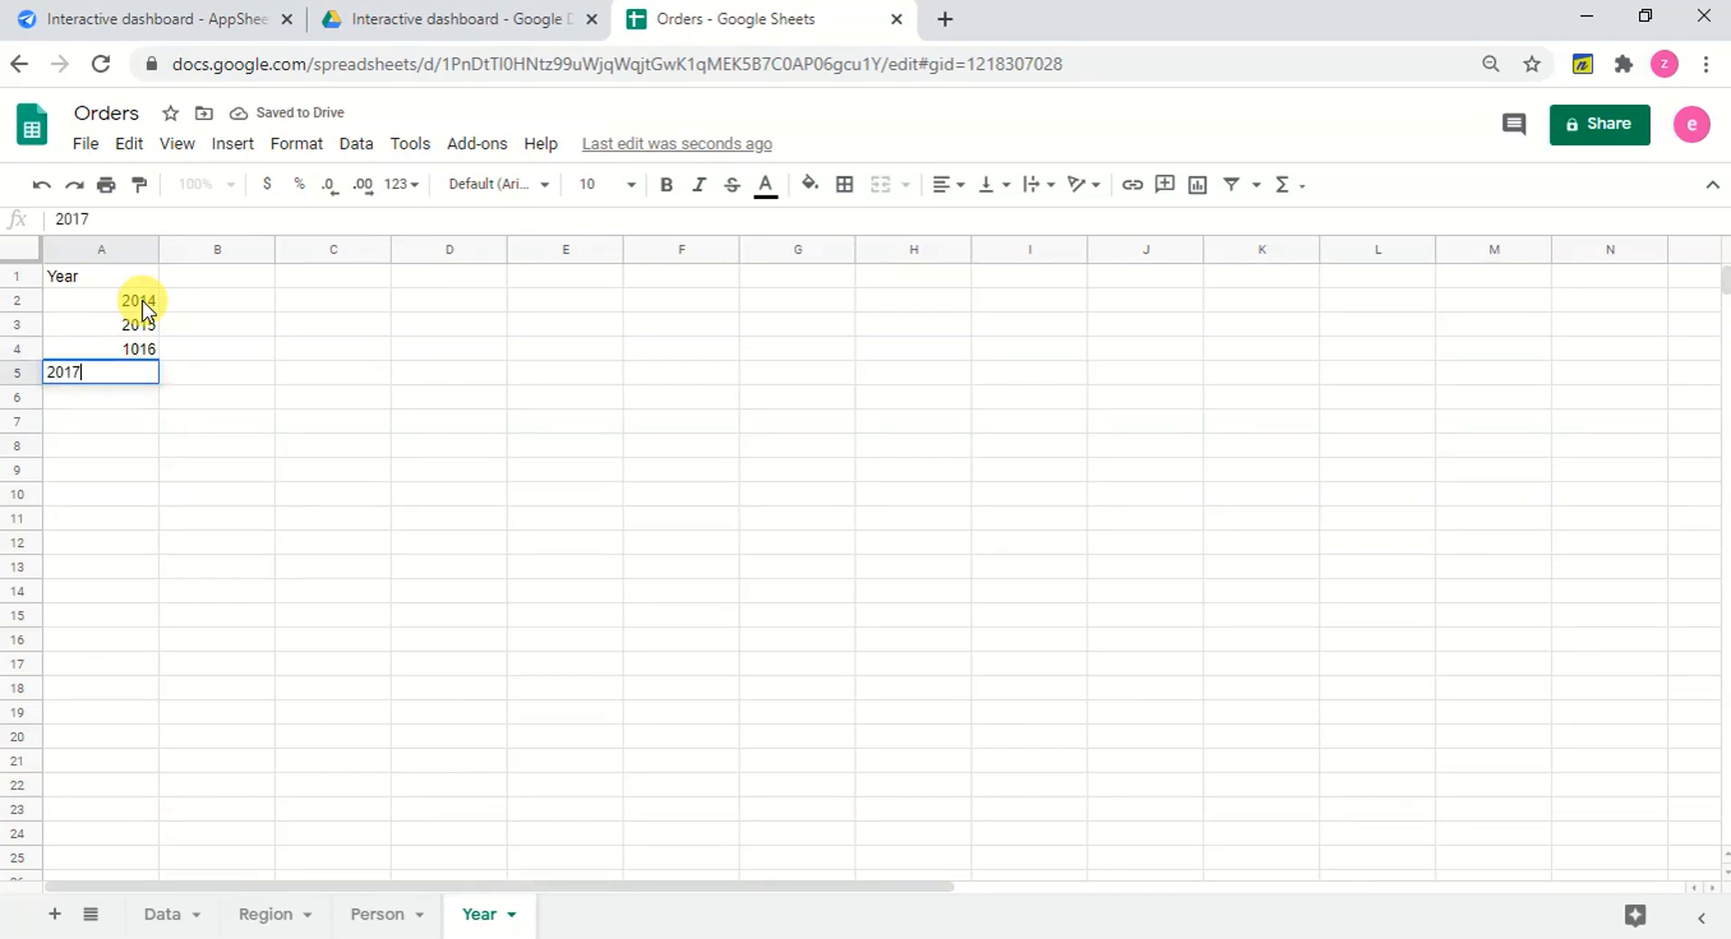
Correct cell A4 to 2016 and fit column A's width to its contents.
click(139, 348)
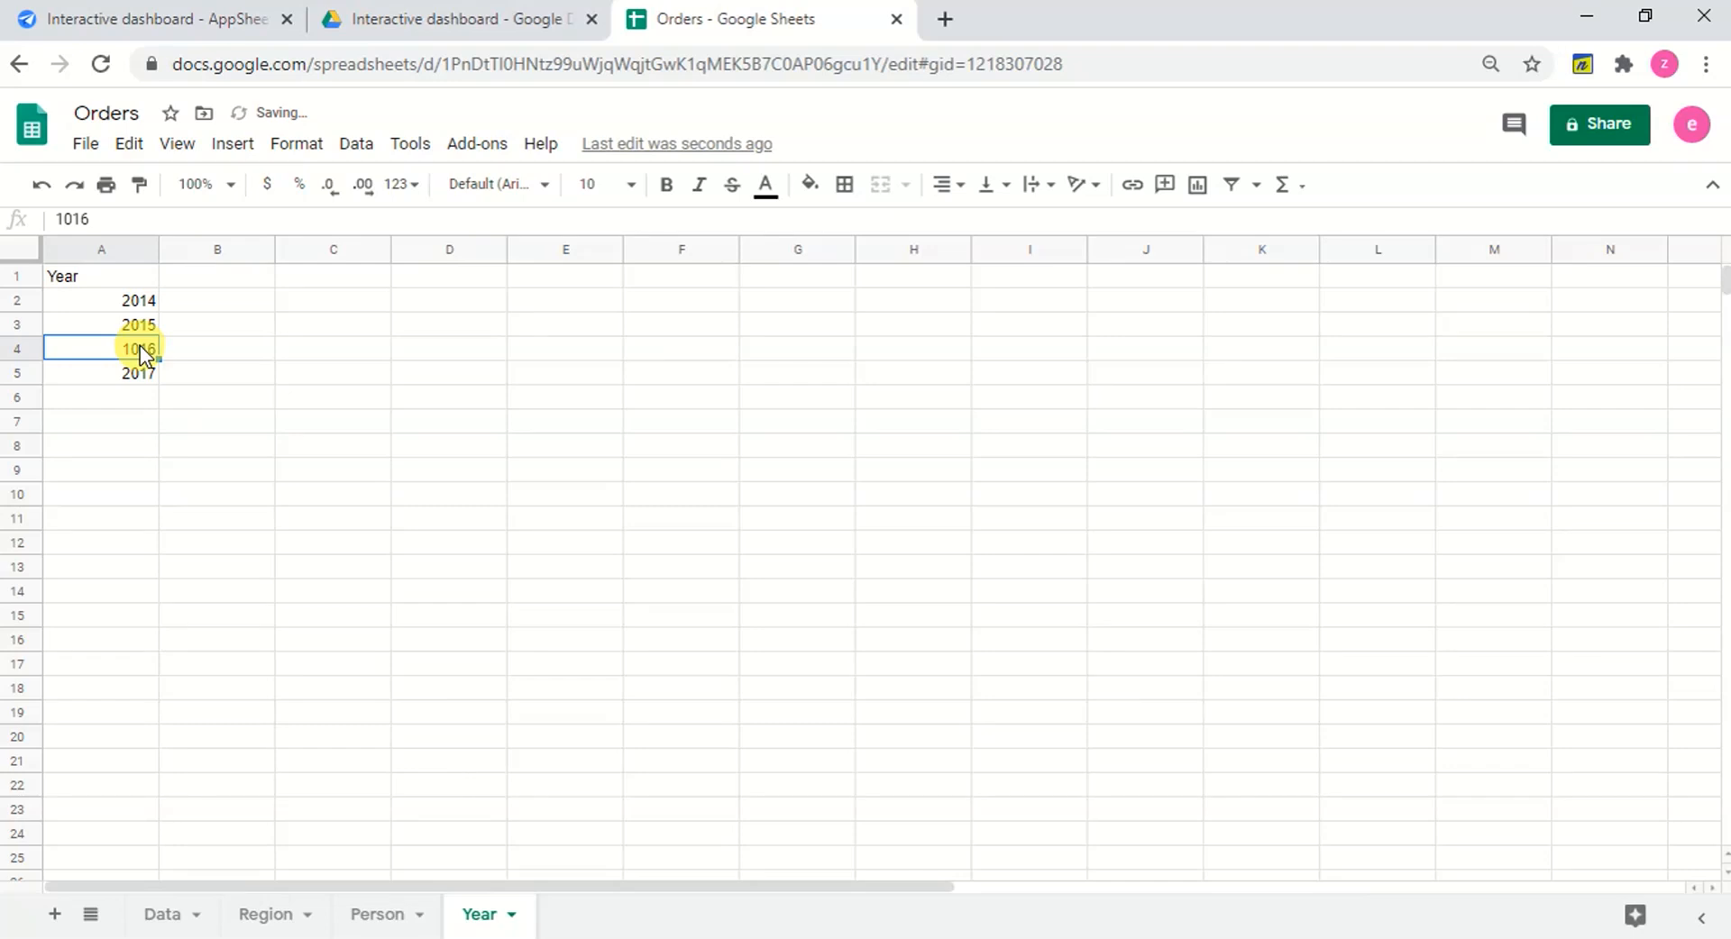
click(65, 218)
key(BackSpace)
text(2)
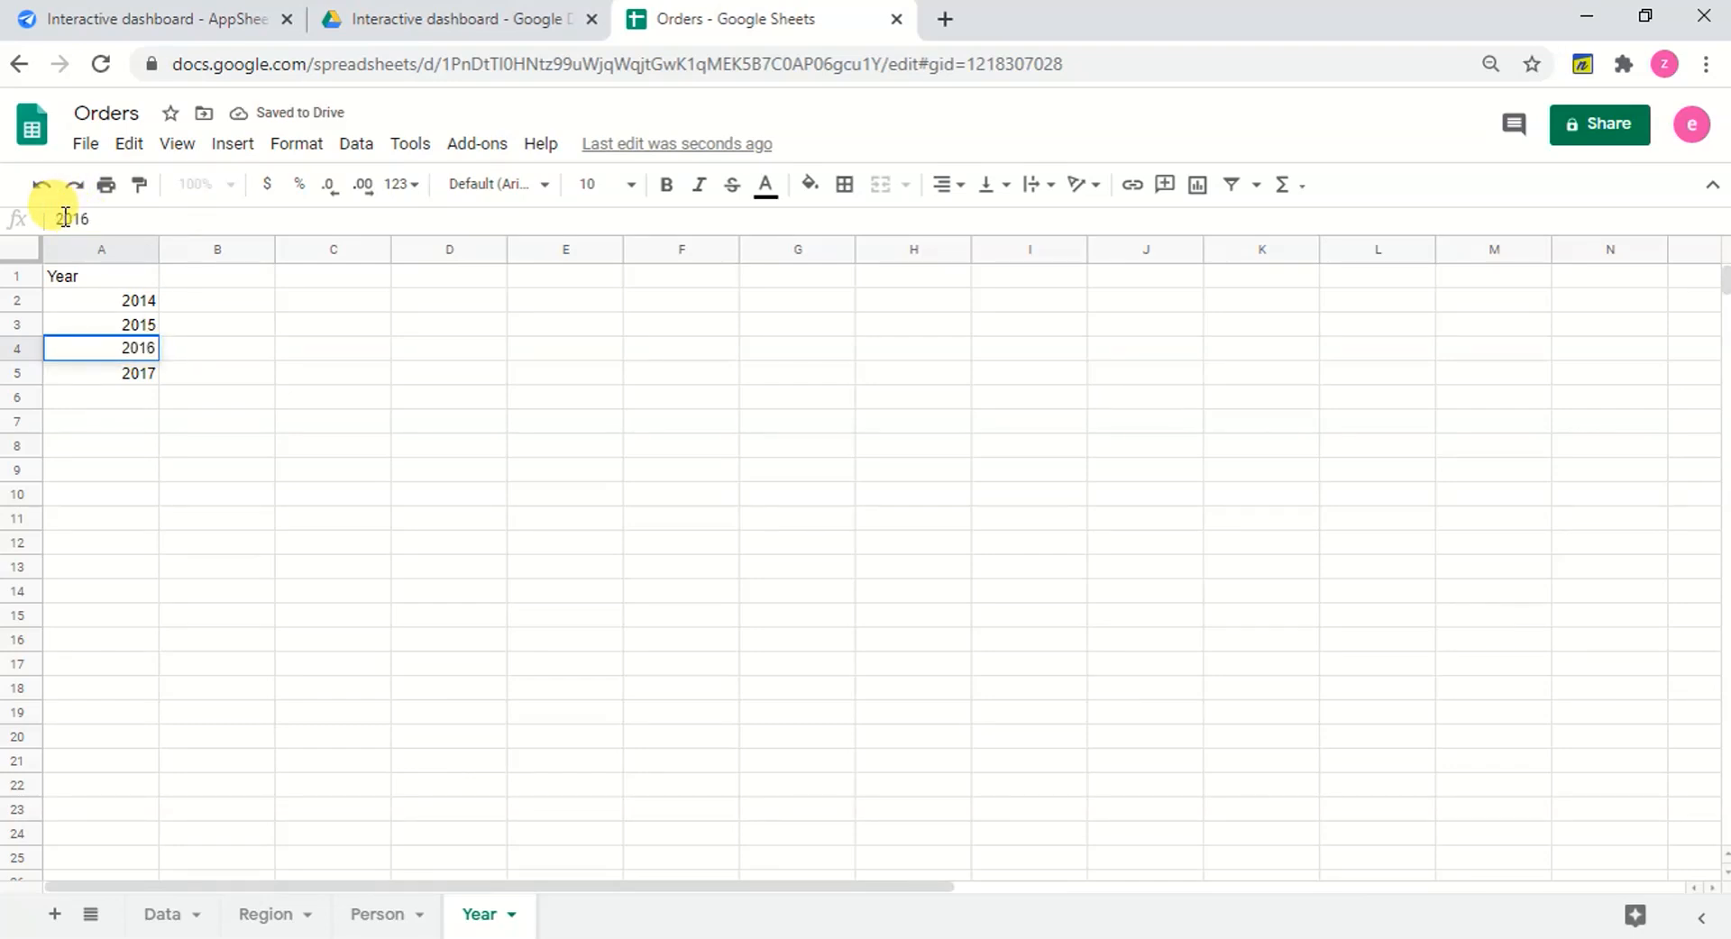
key(Return)
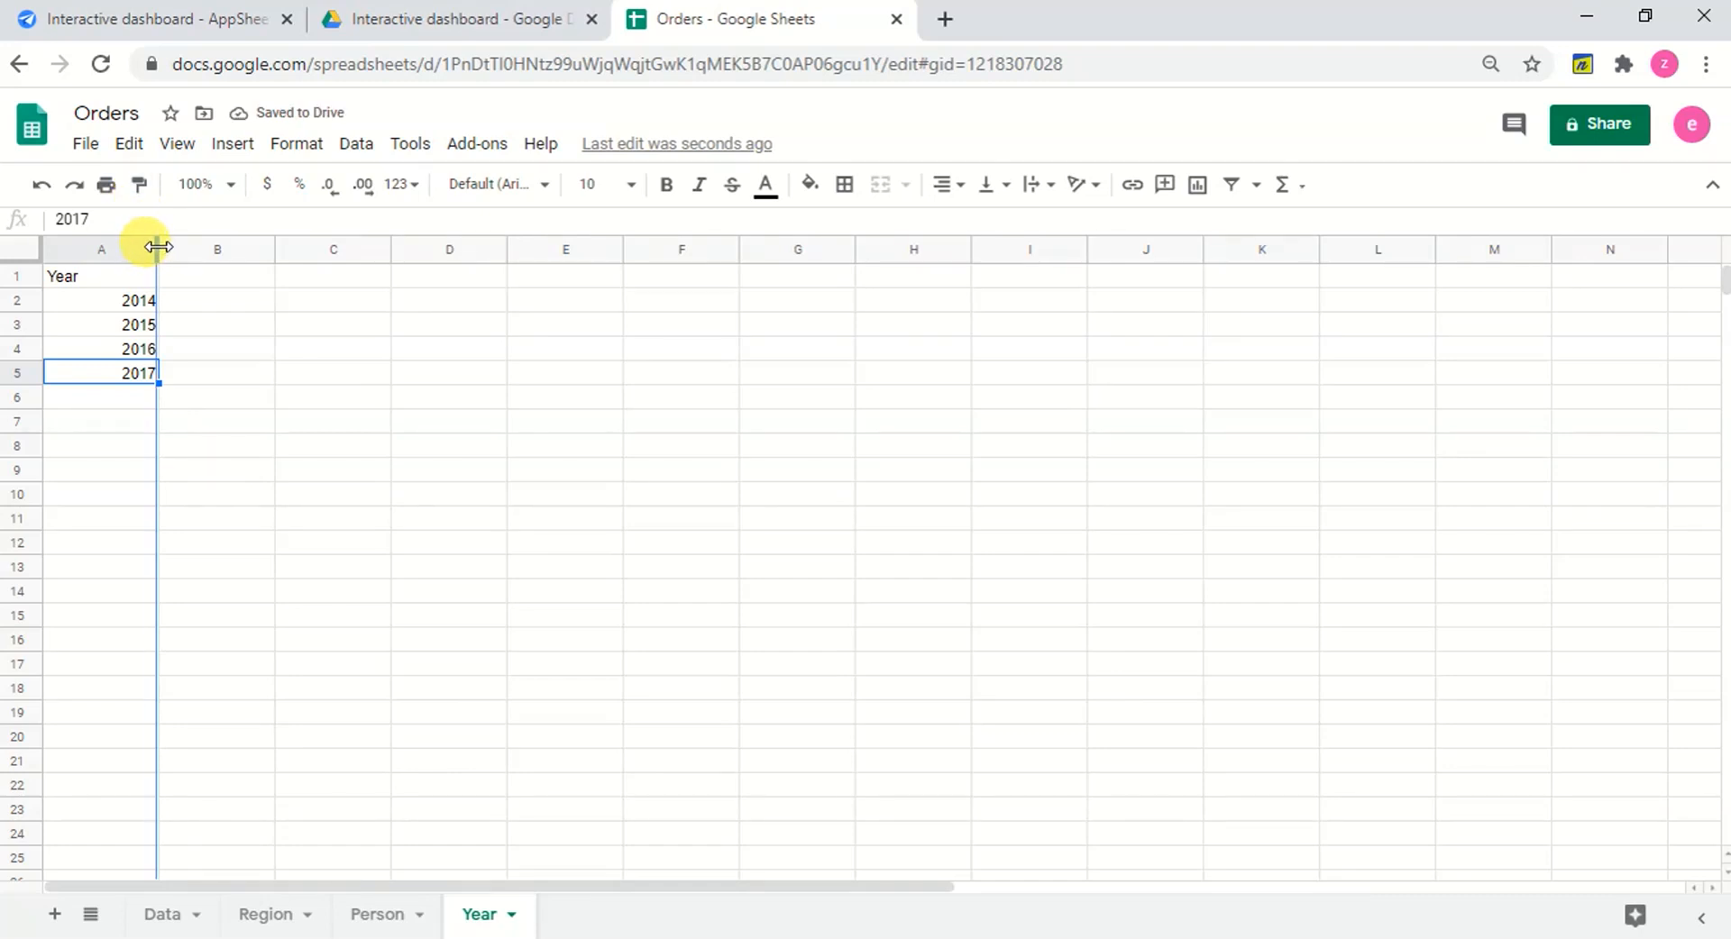
double_click(158, 247)
click(211, 413)
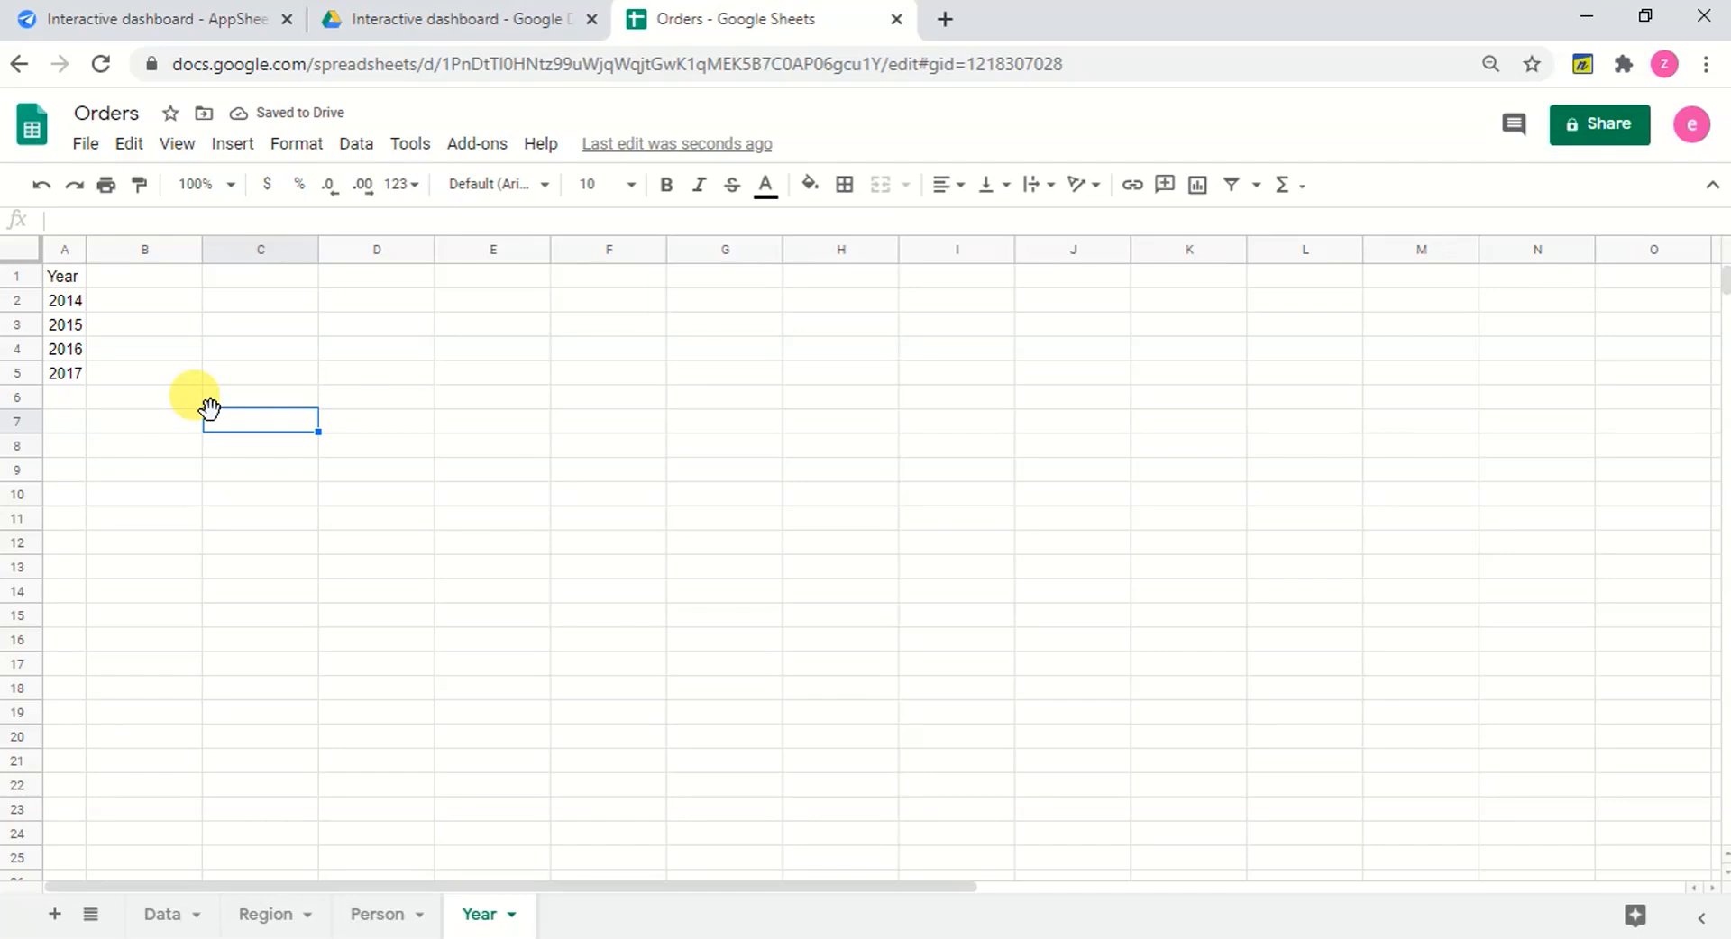
Review the Person and Region sheets and return to the Year sheet.
click(383, 920)
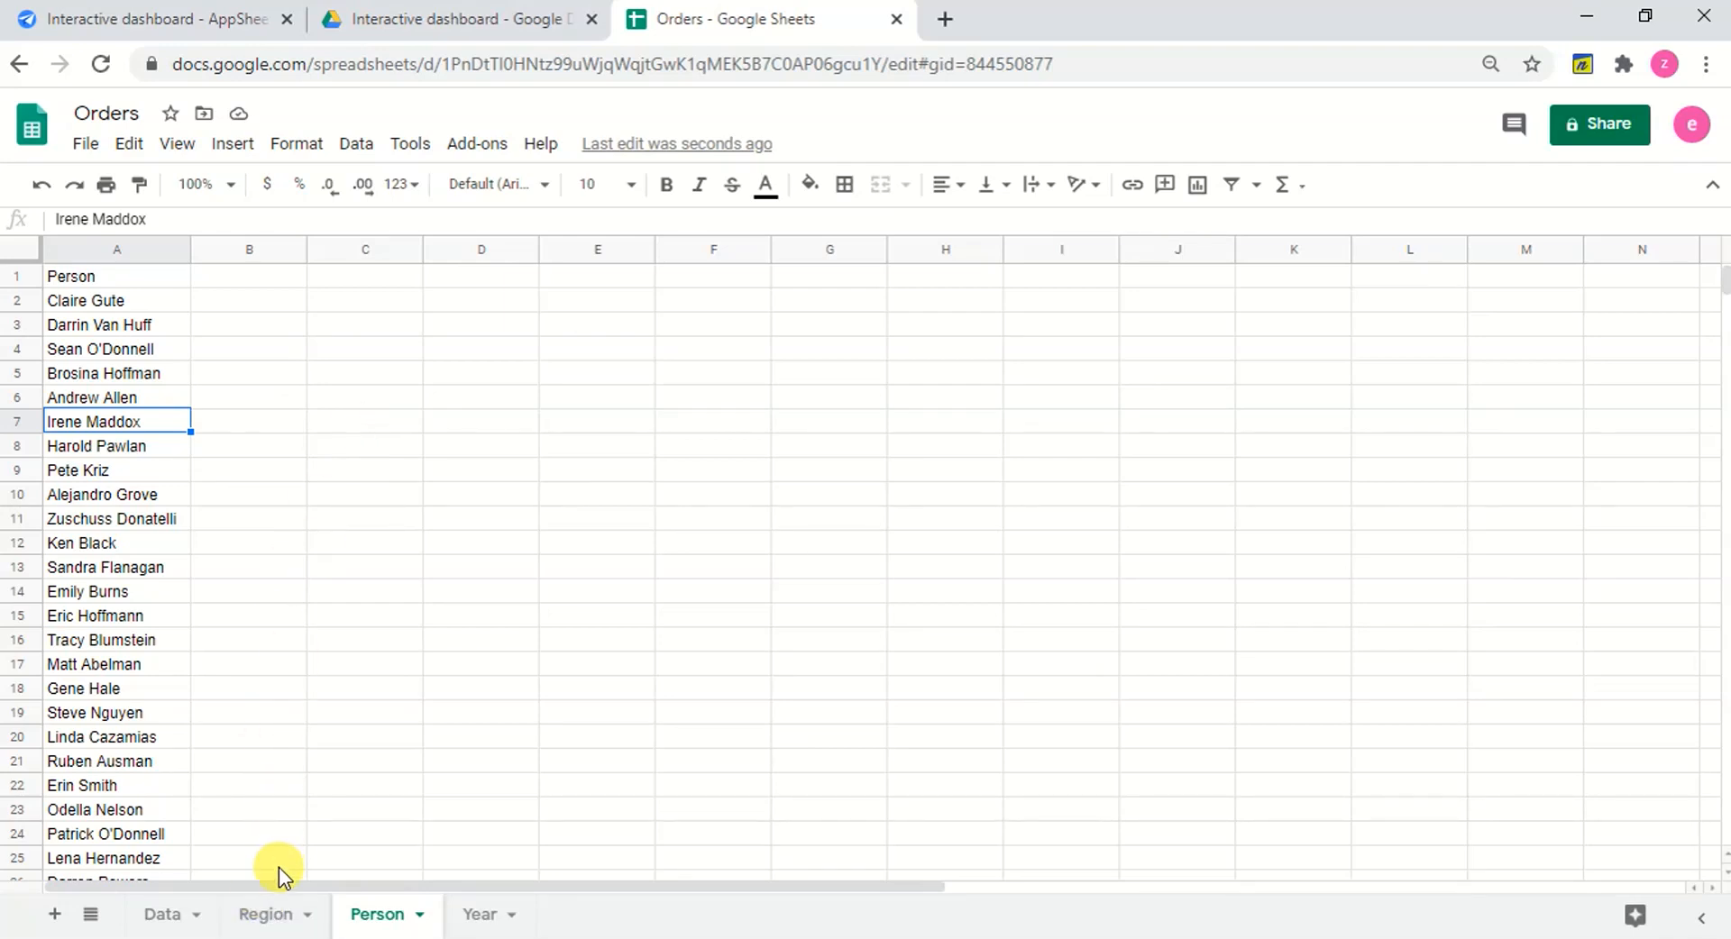
click(268, 916)
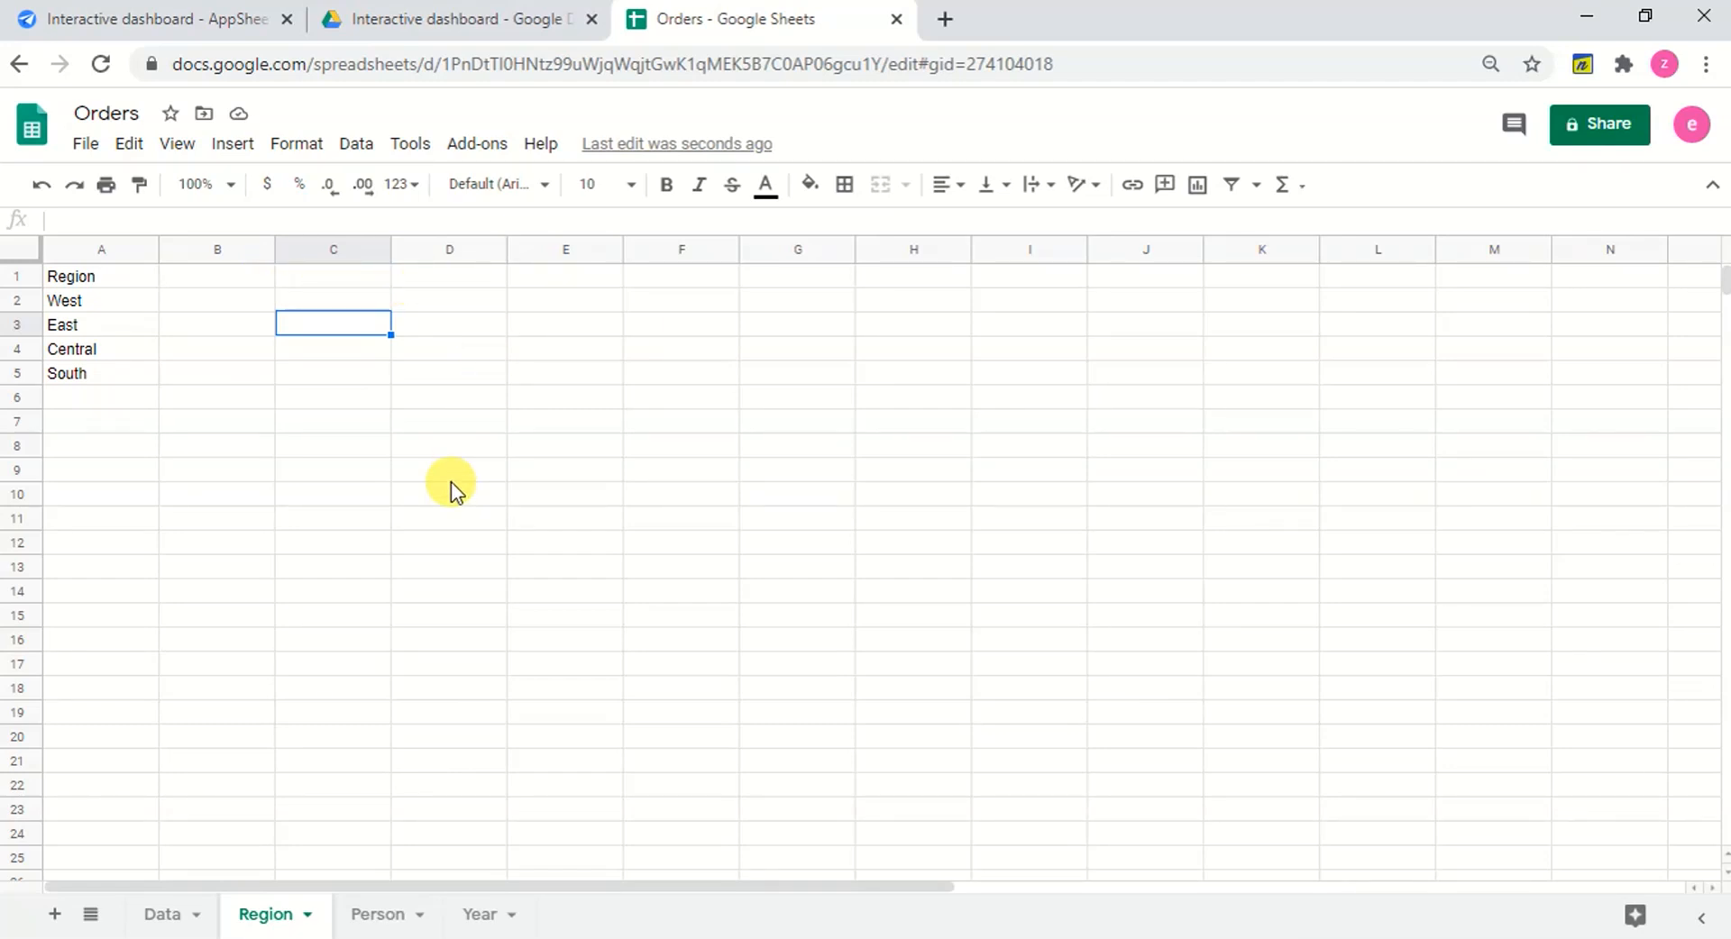
click(479, 914)
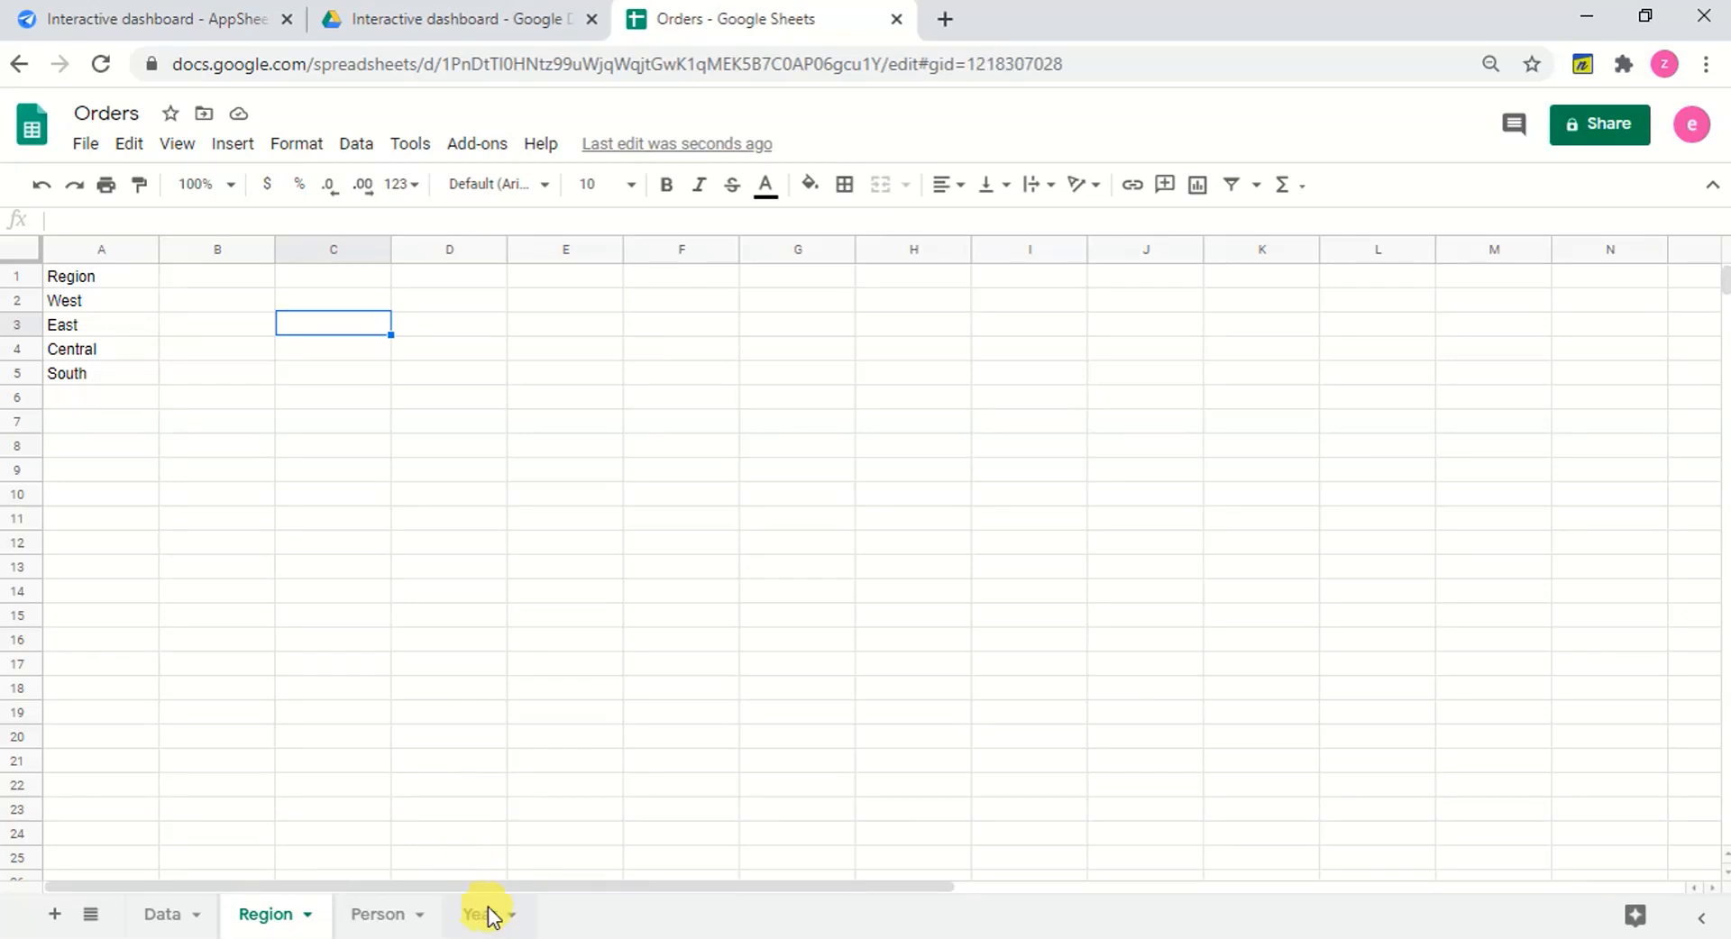
click(711, 544)
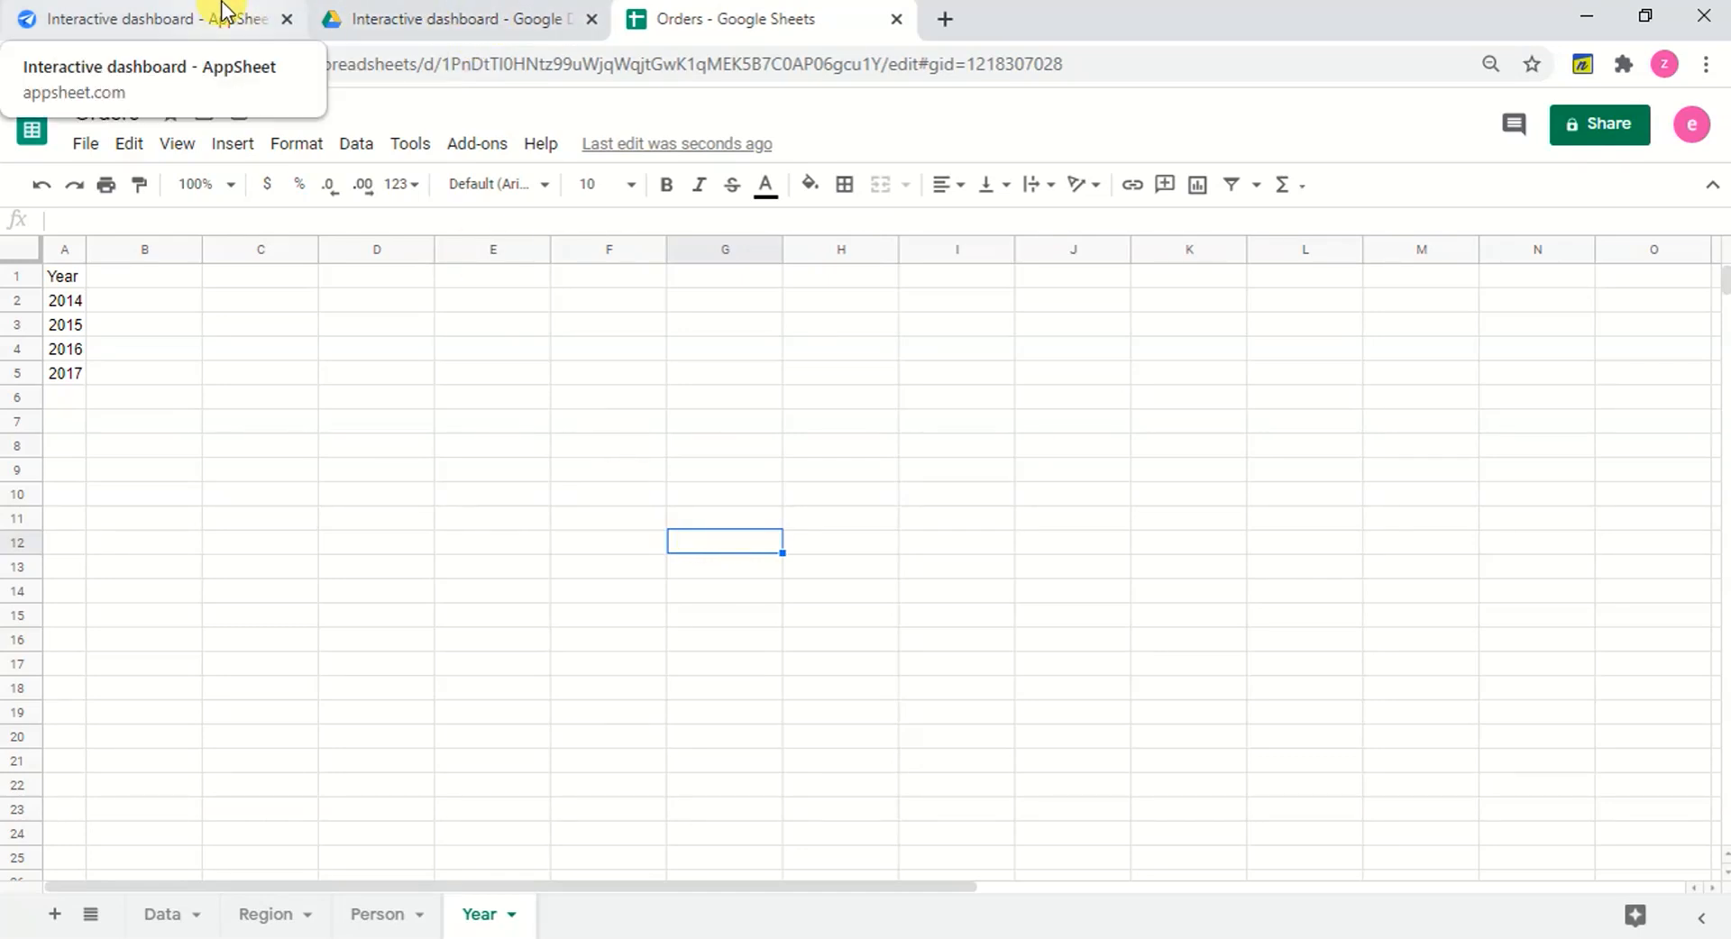
Switch back to the AppSheet editor, collapse the Chart Sales view settings and add a new view to the app.
click(208, 28)
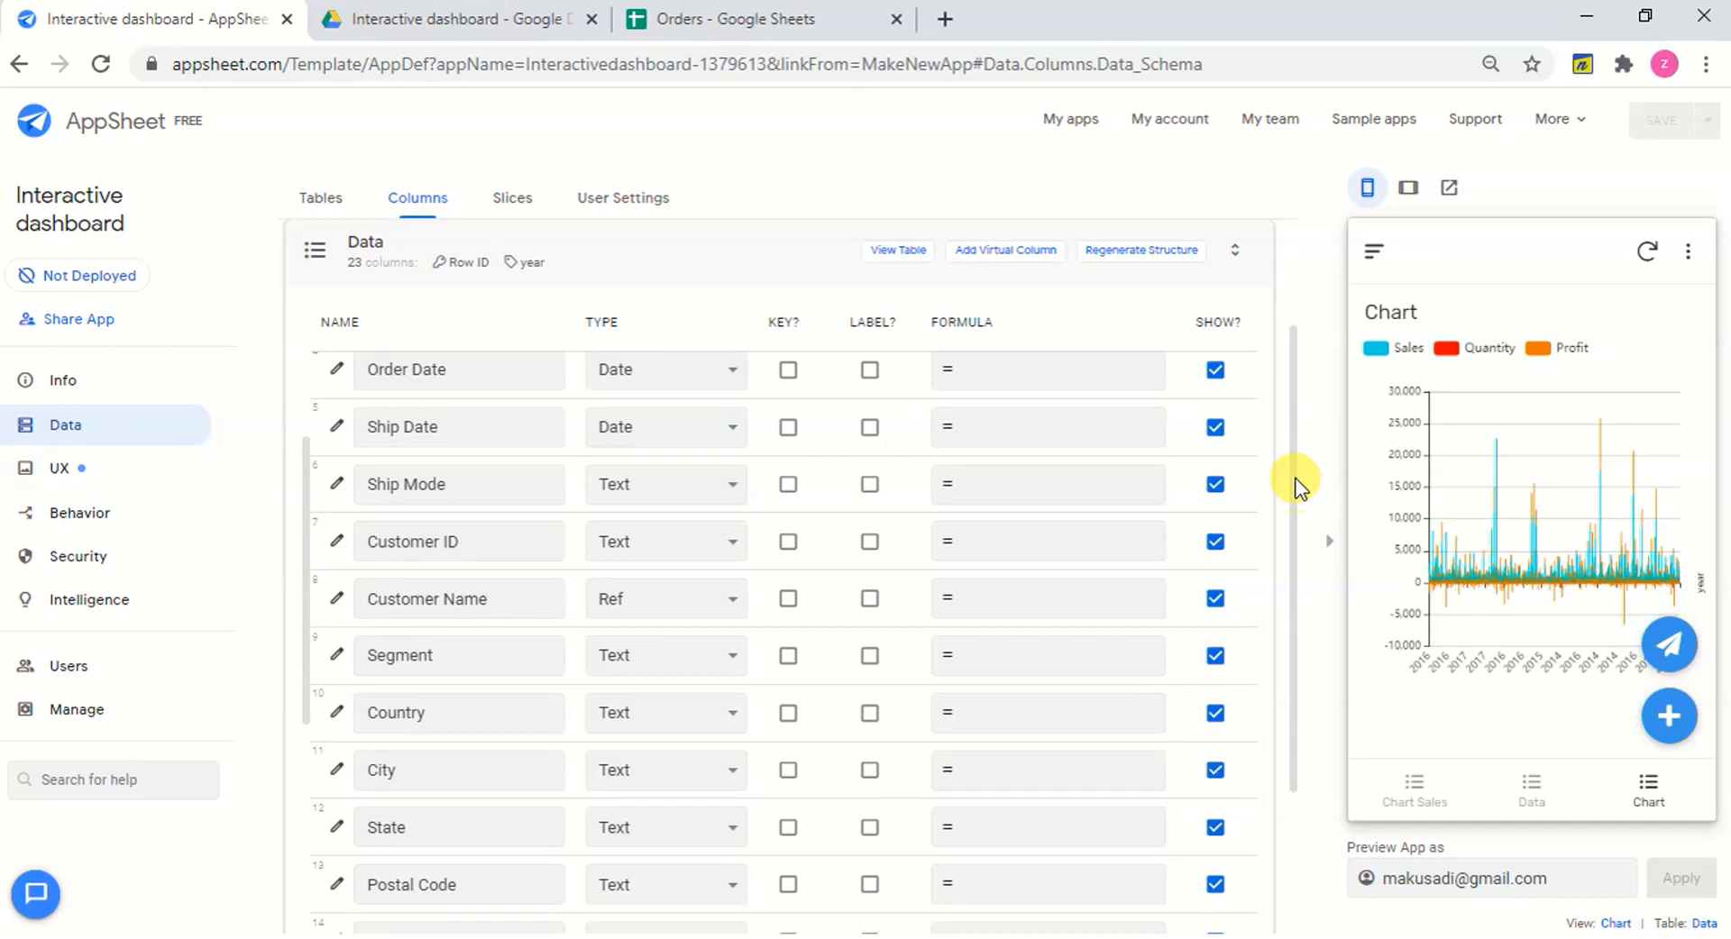
drag(1296, 489, 1288, 376)
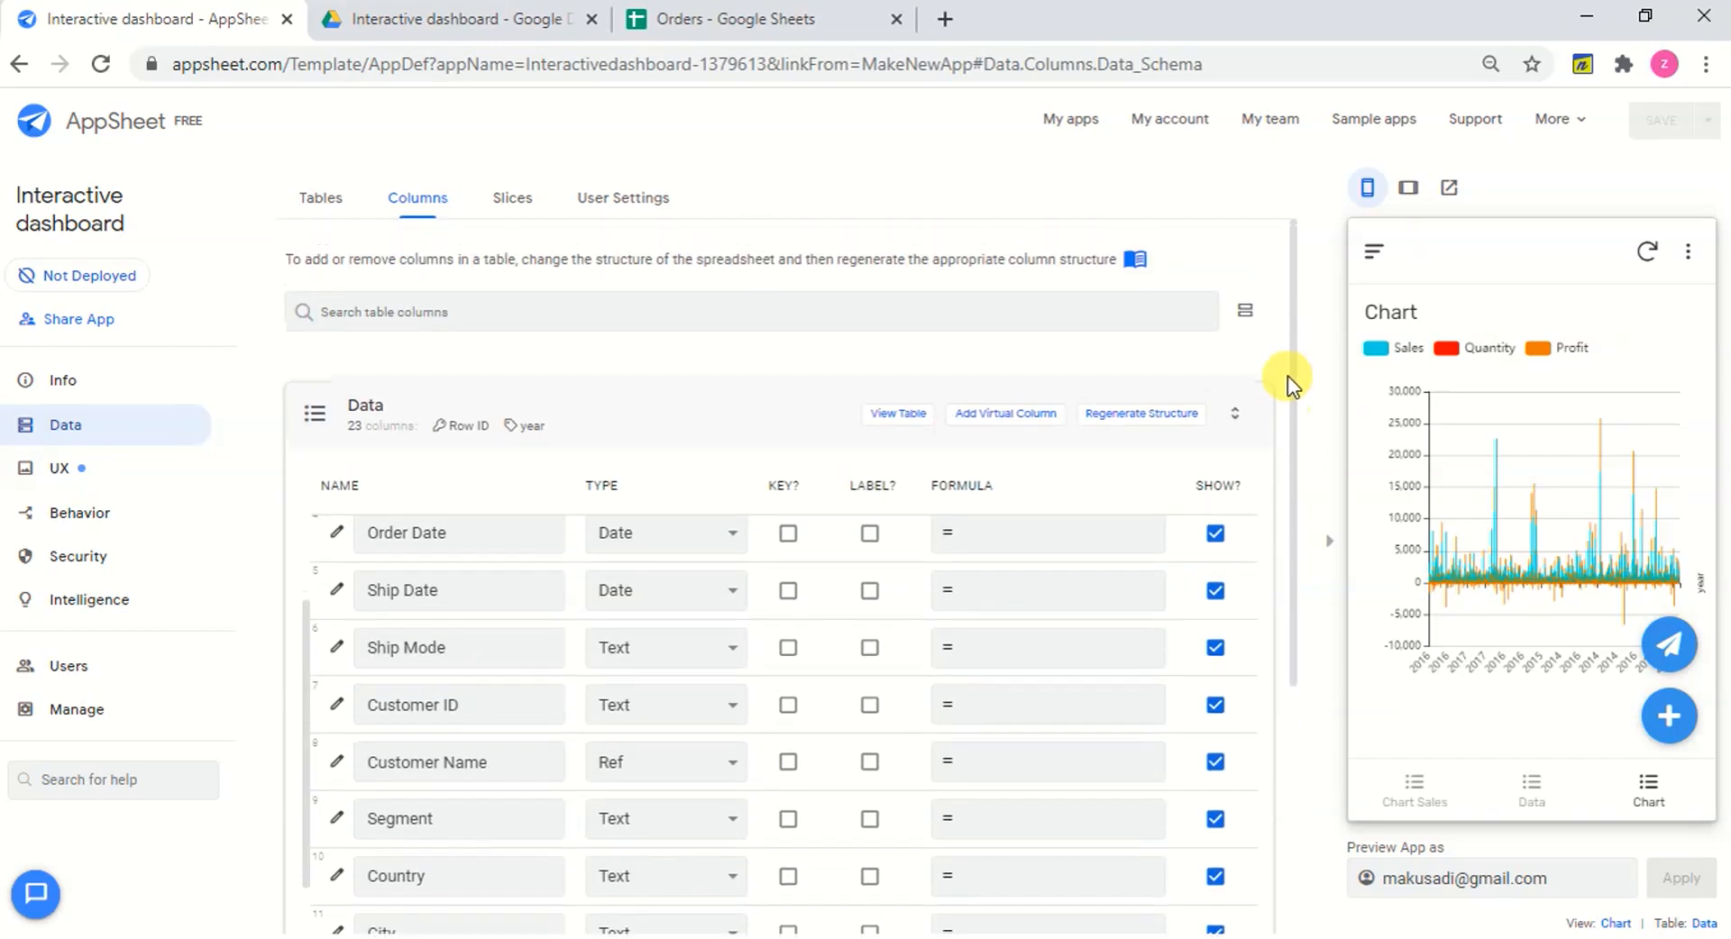
click(112, 487)
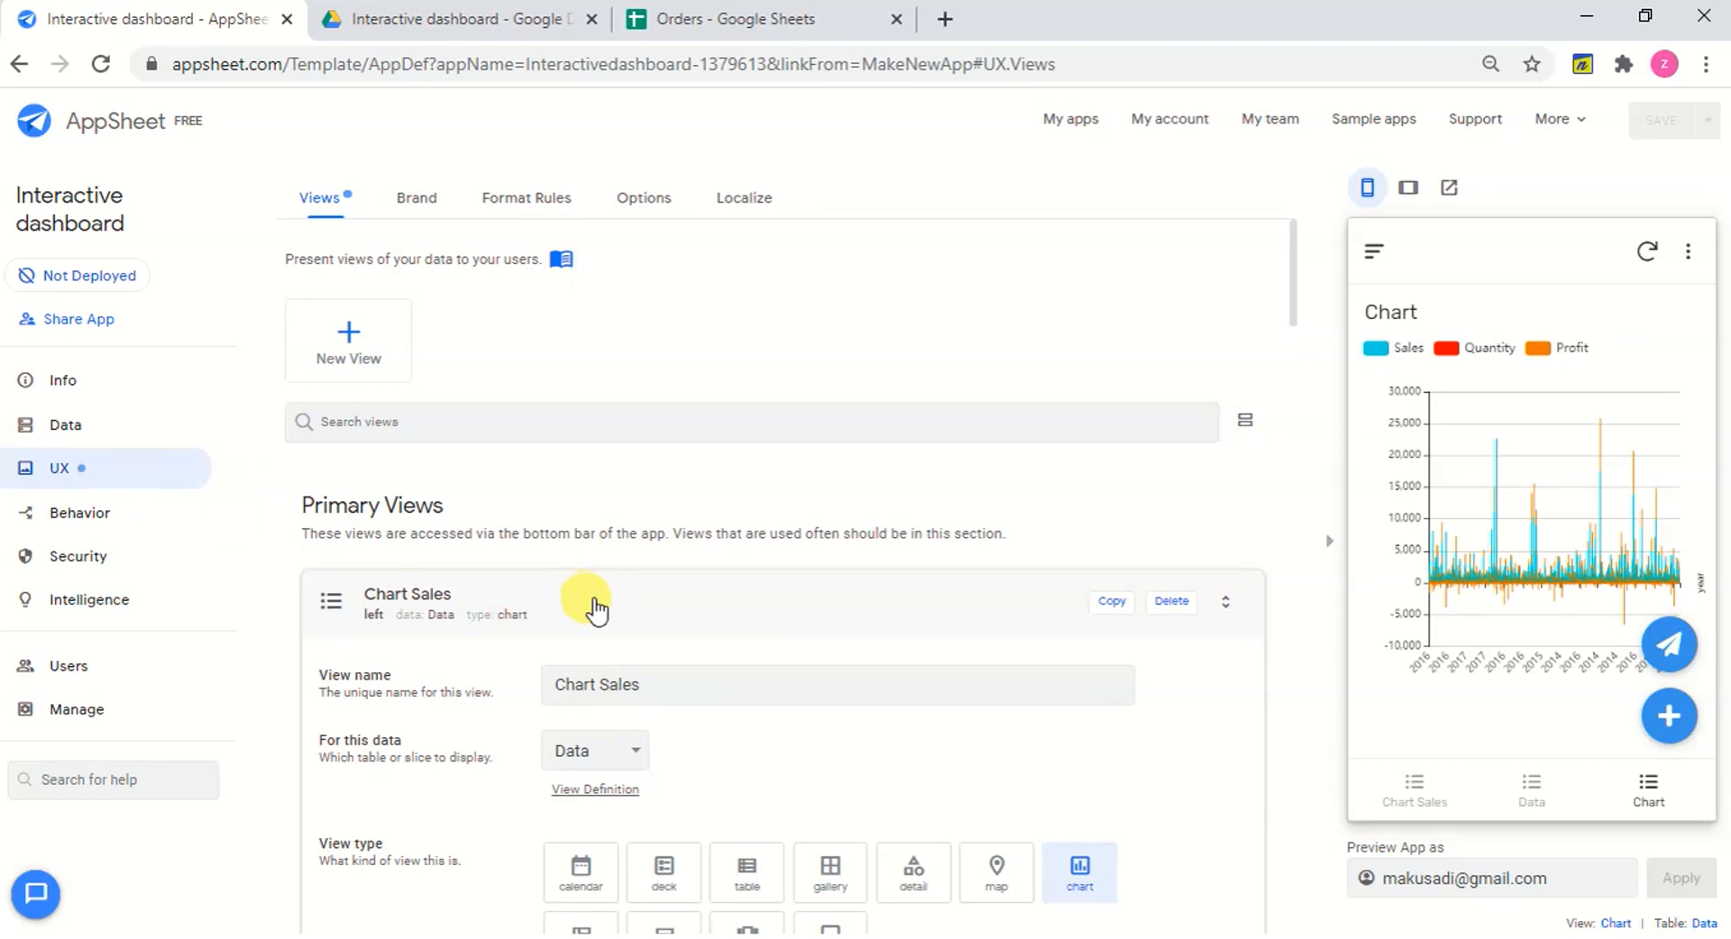
click(595, 610)
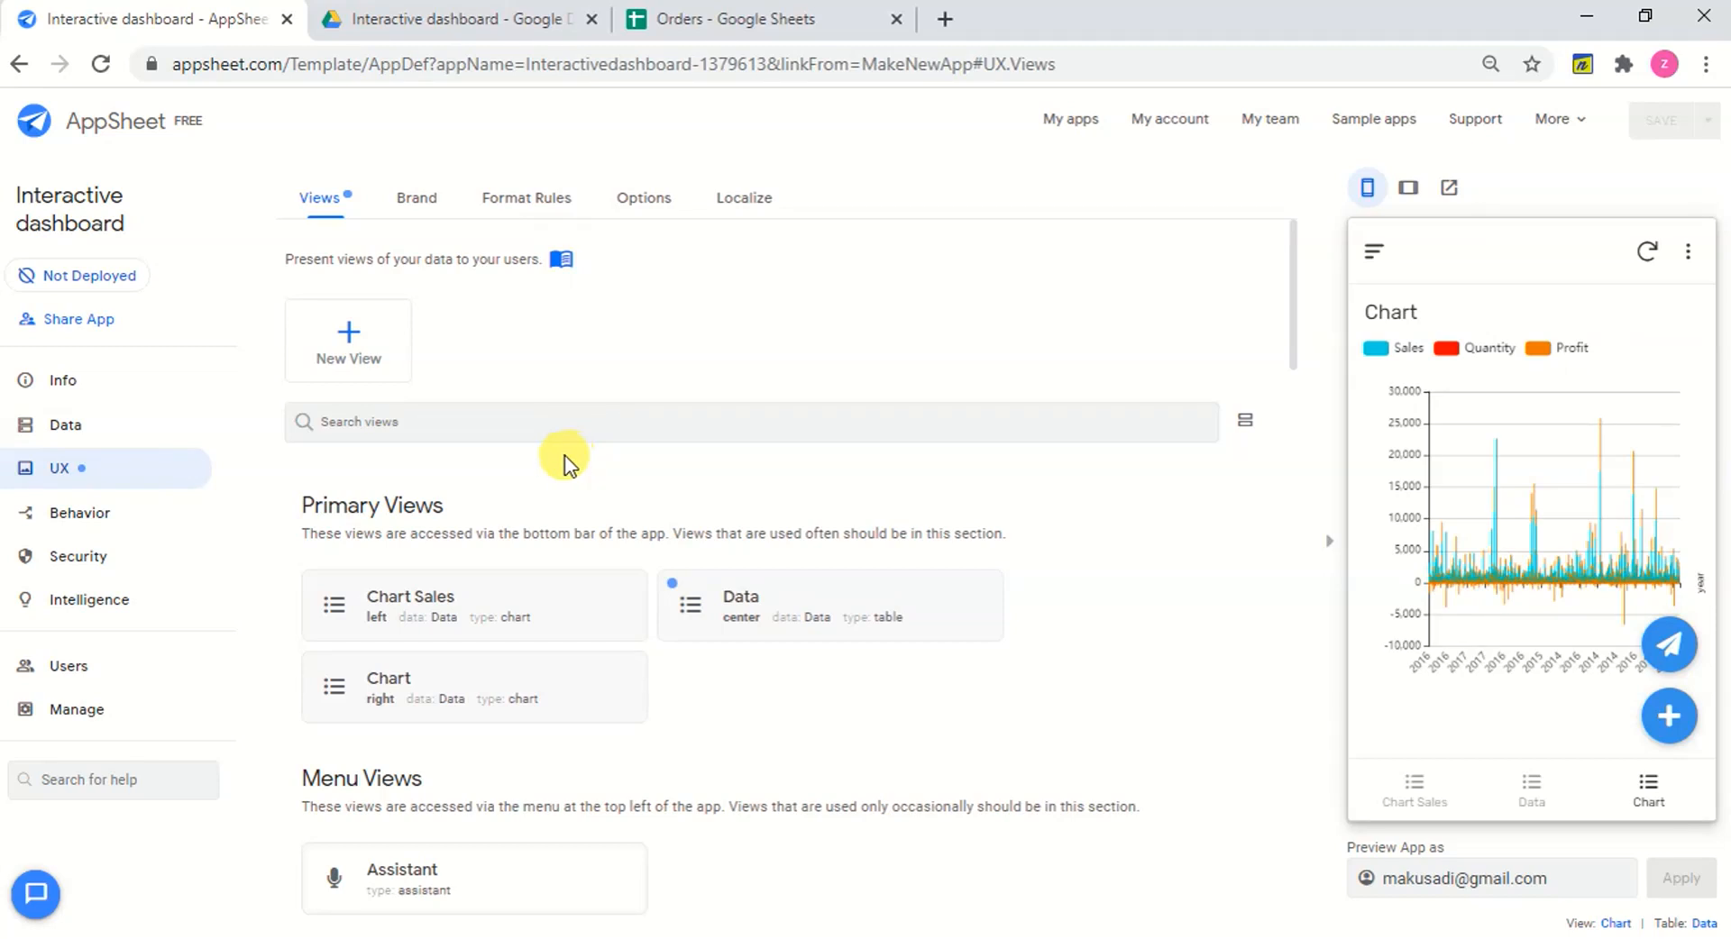
click(373, 352)
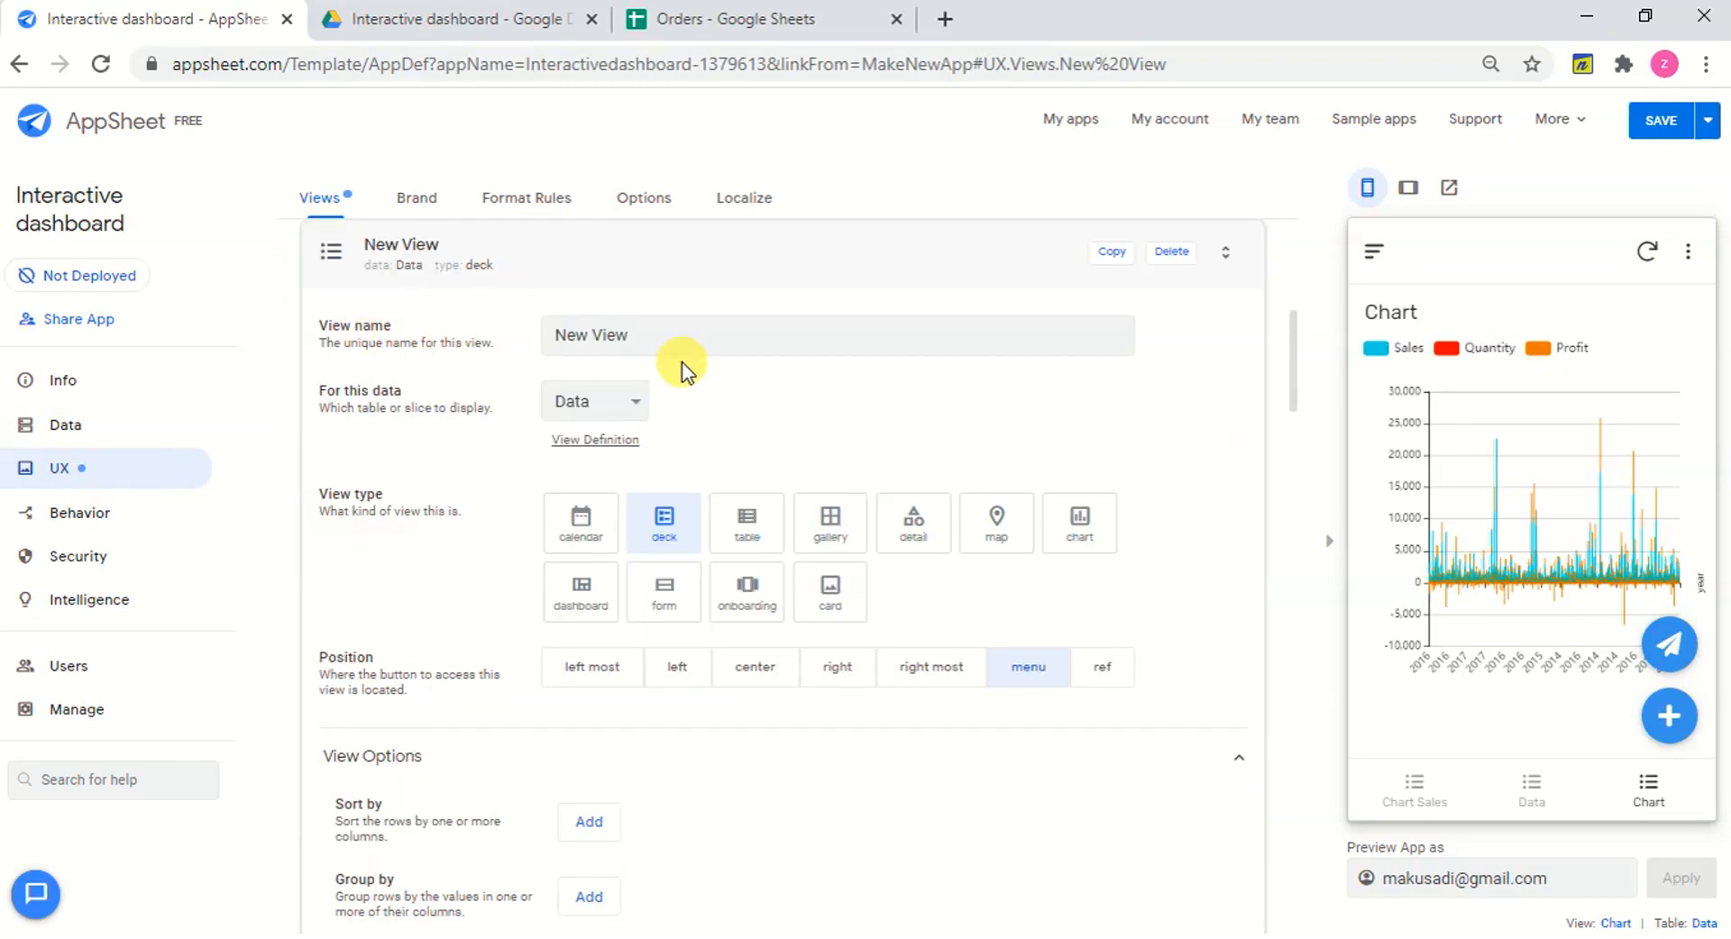
drag(652, 330, 472, 336)
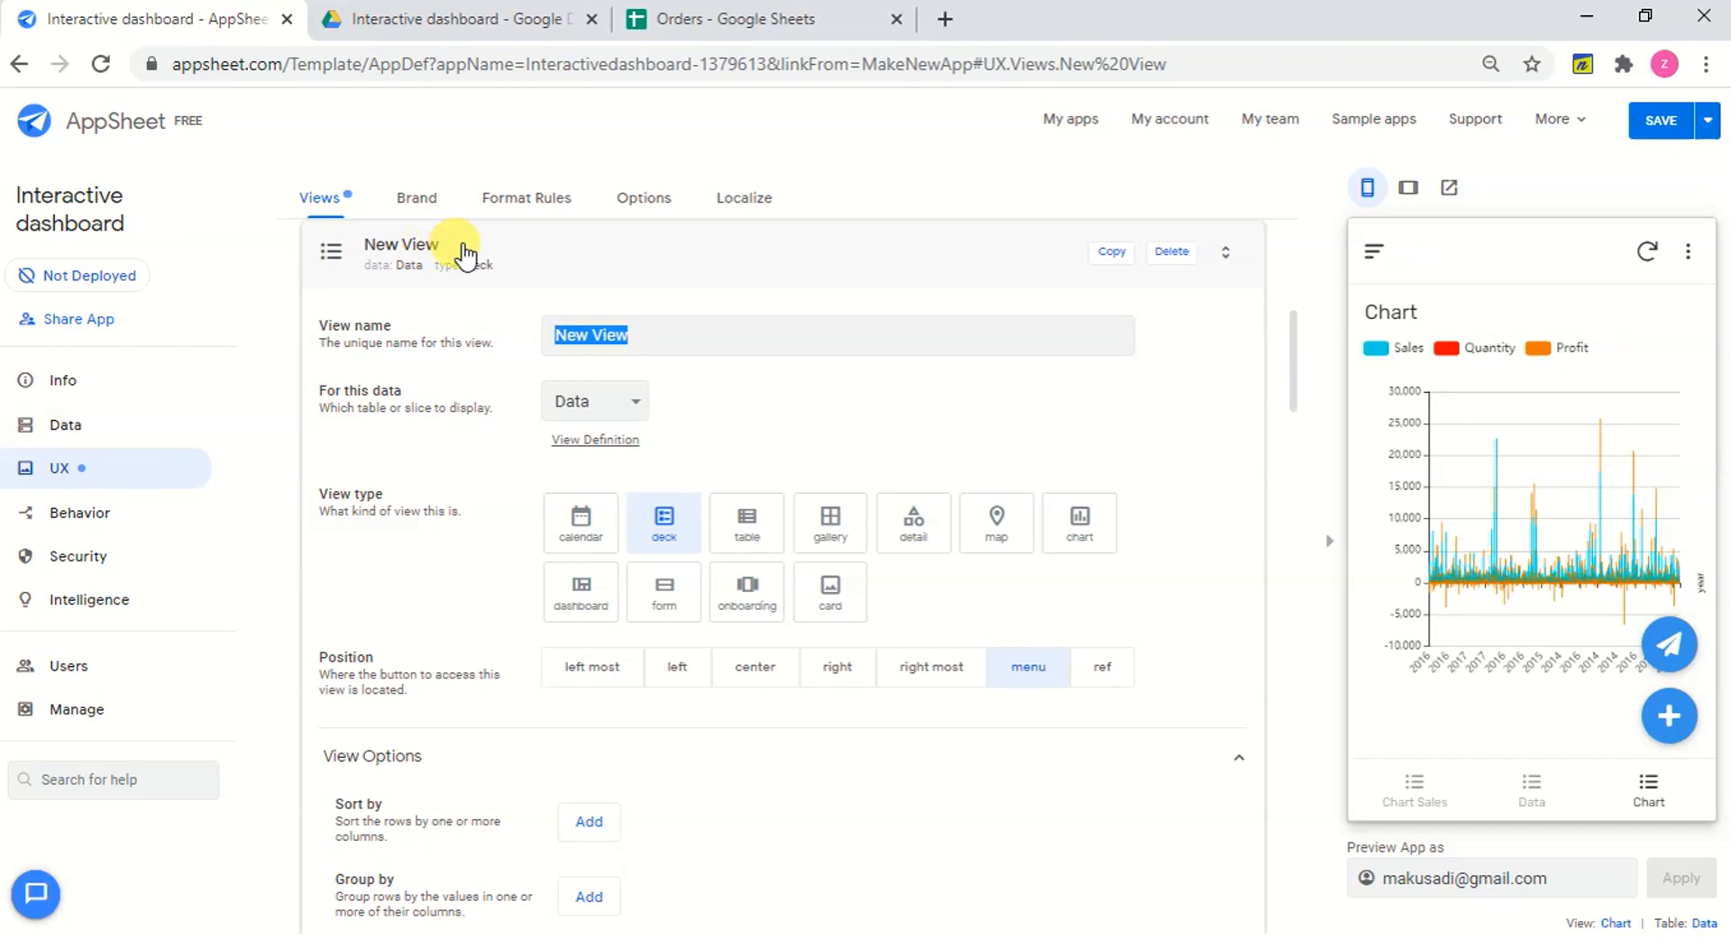
click(458, 245)
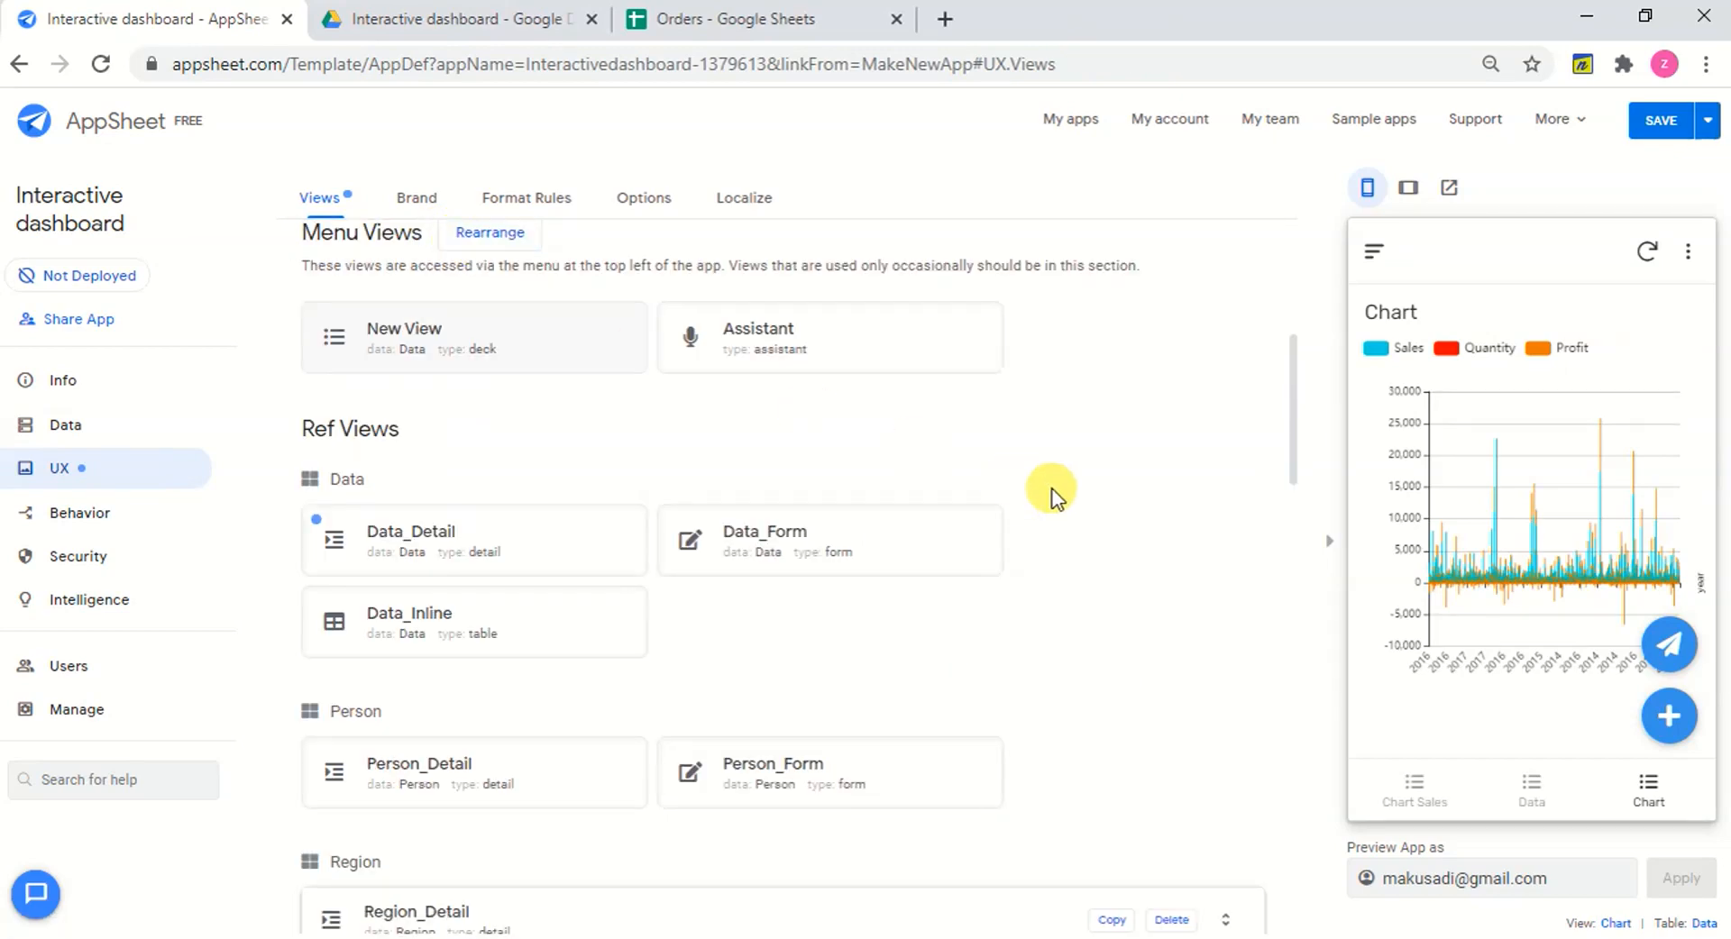
scroll(1082, 483, up, 4)
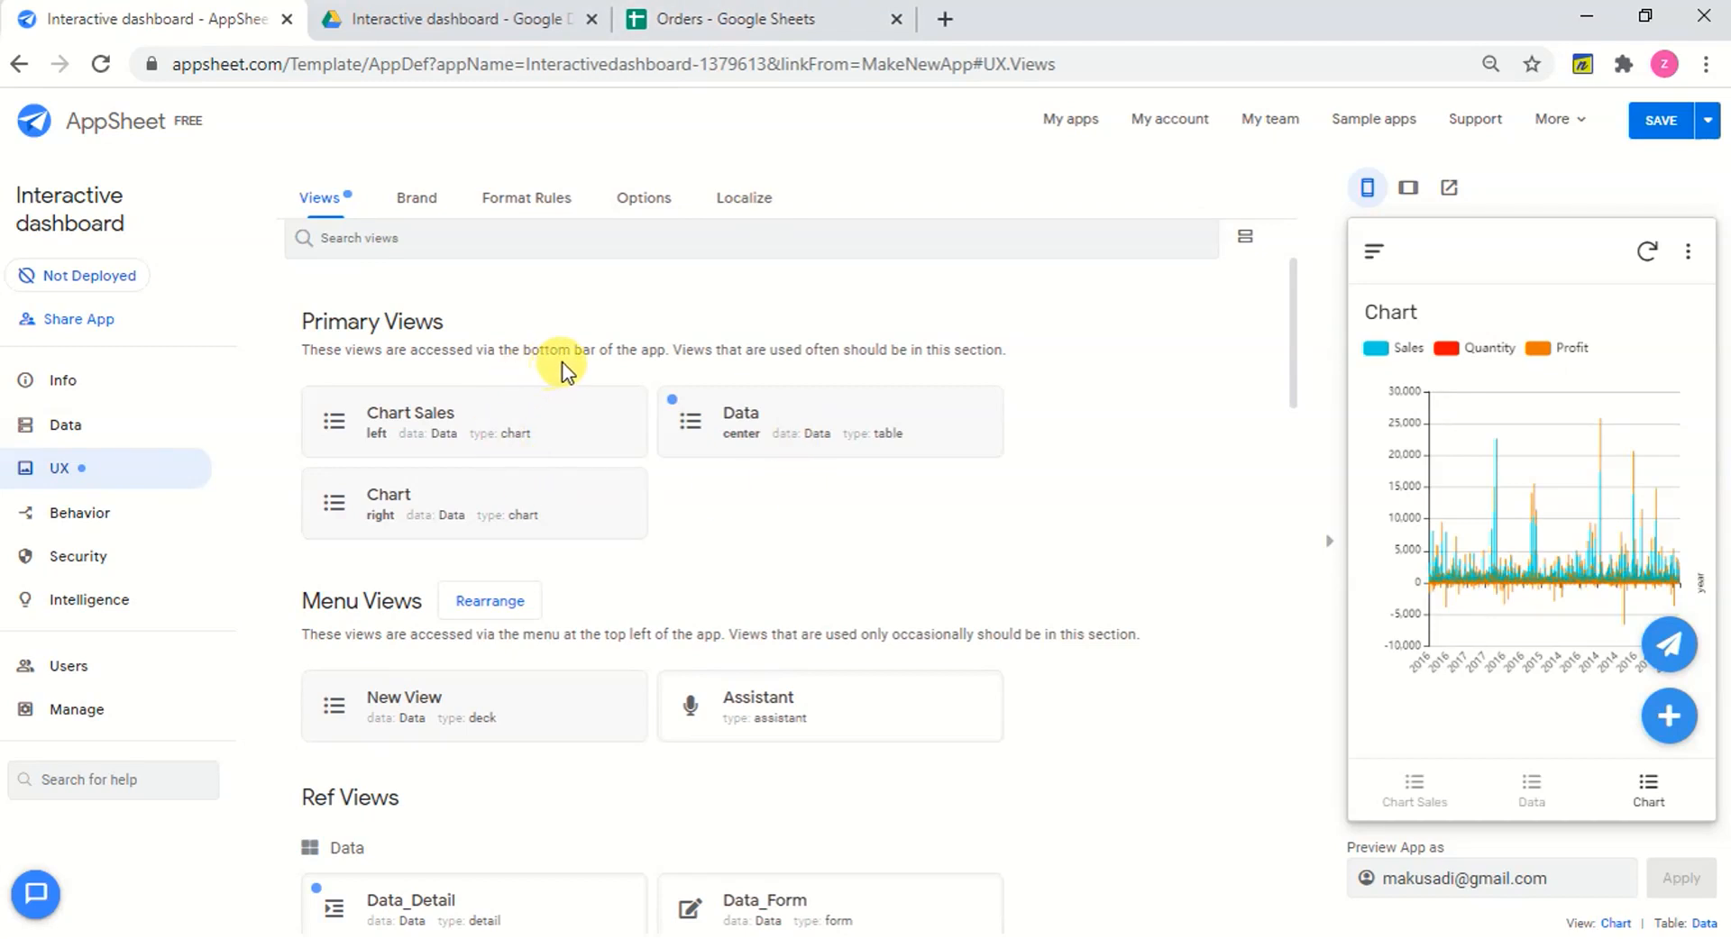
Rename the new menu view as Region and set its data source to the Region table.
click(524, 713)
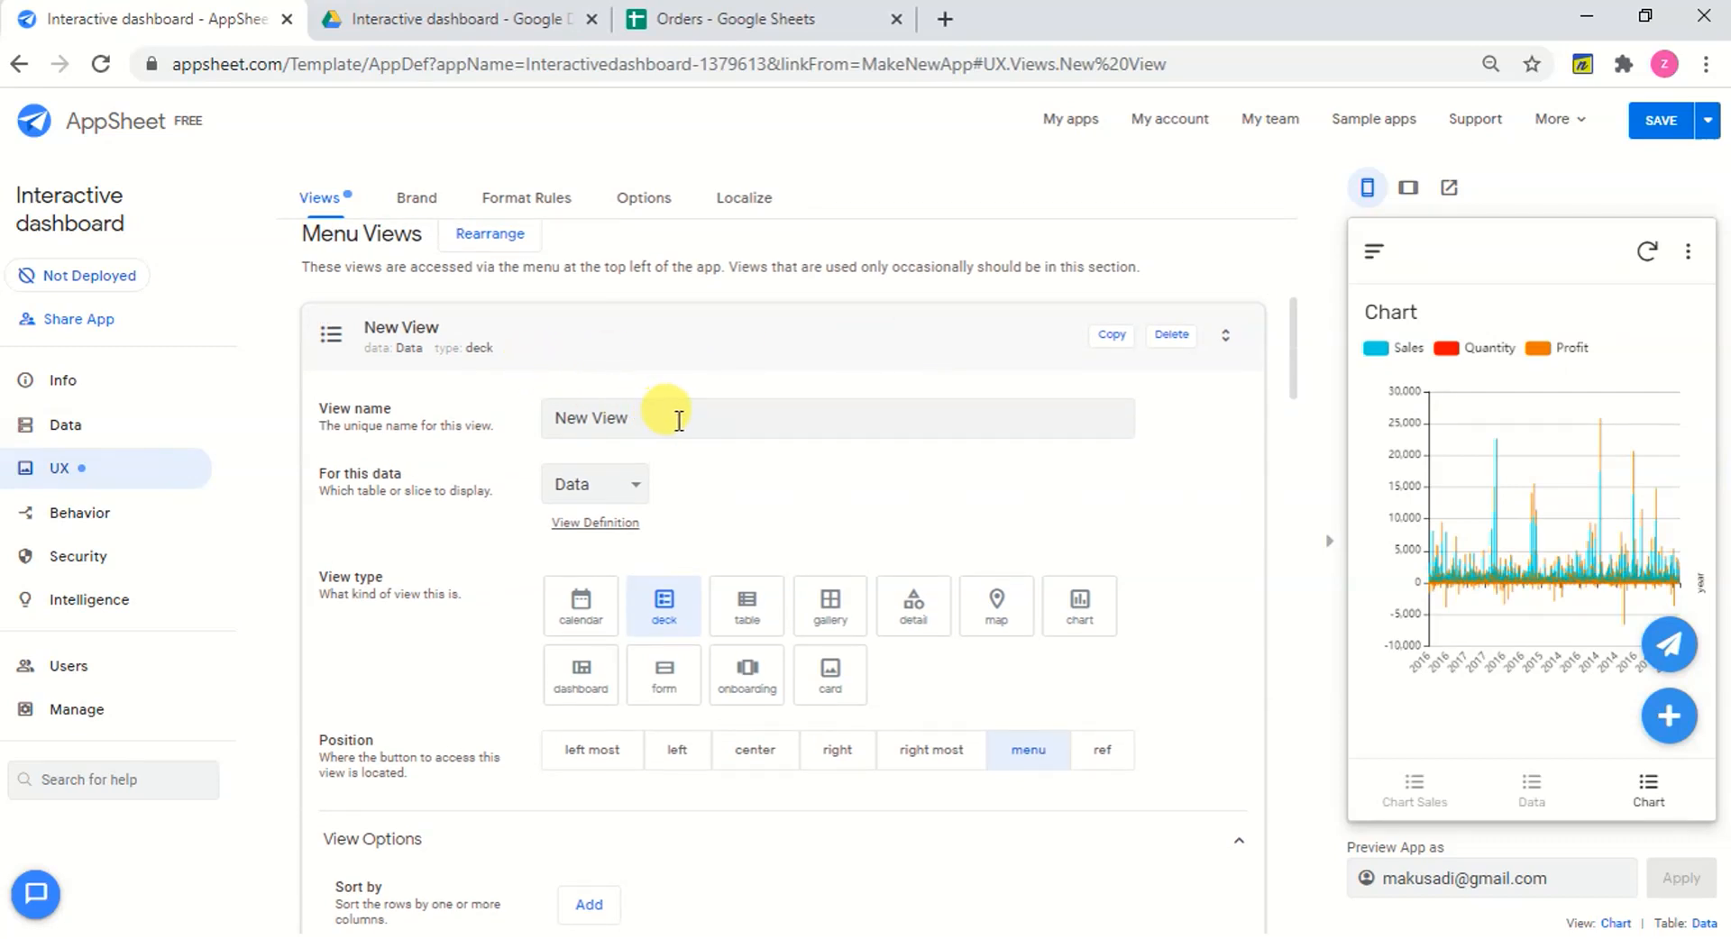
drag(676, 413, 497, 417)
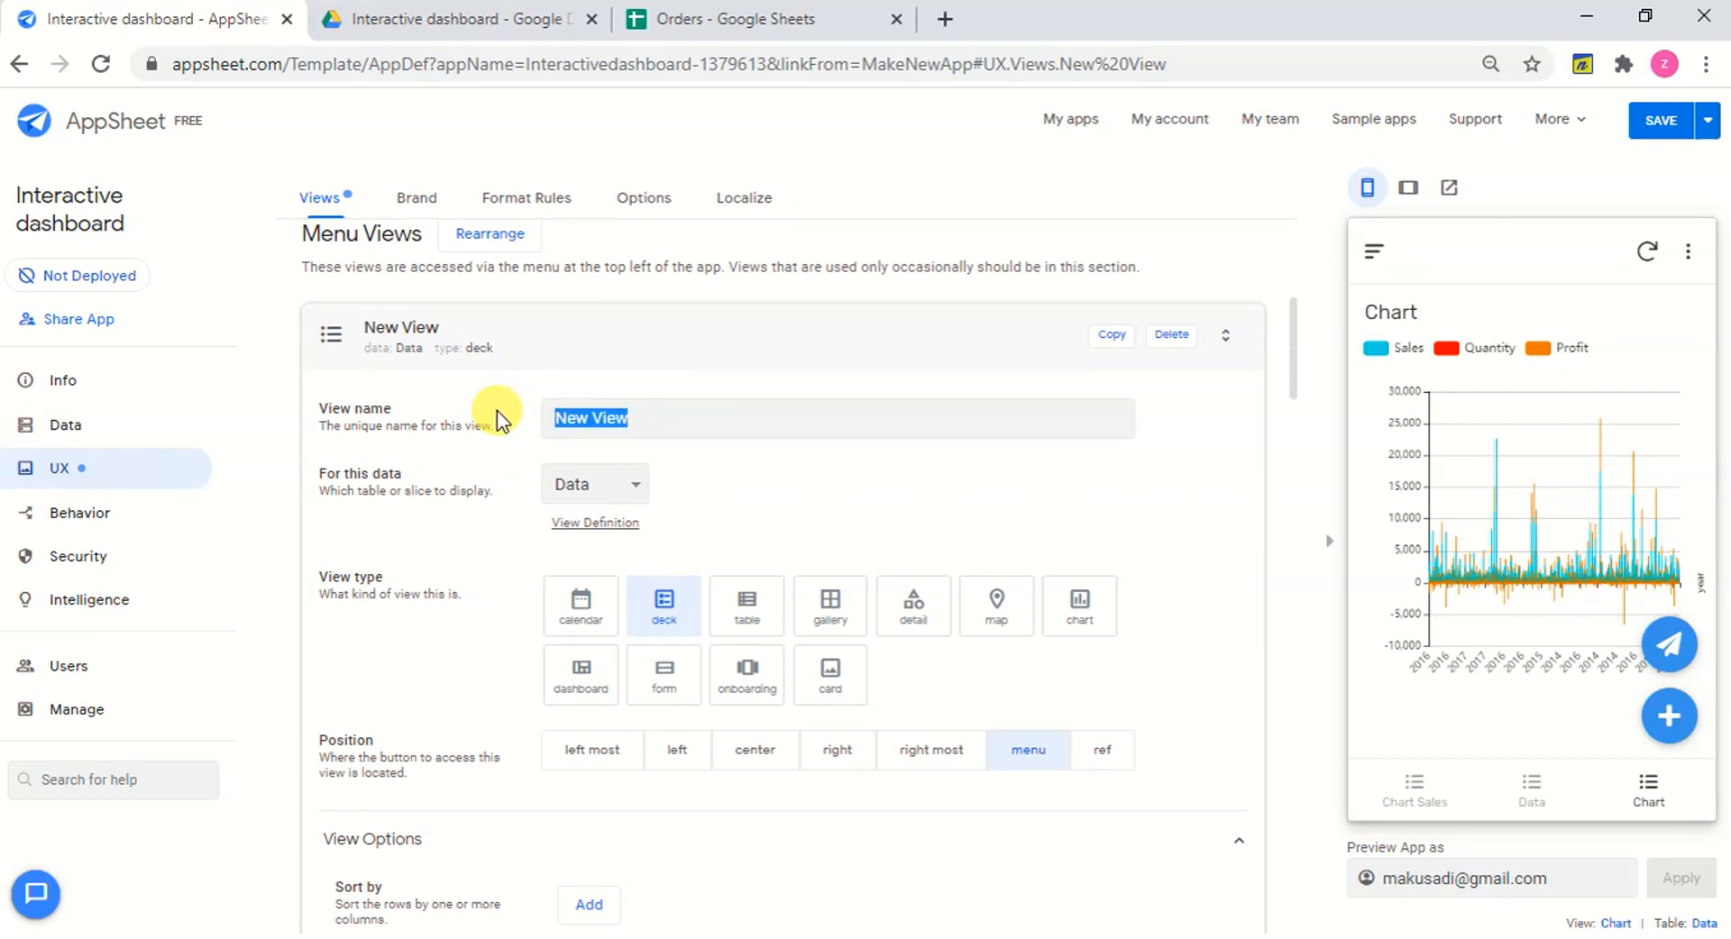
text(Region)
click(622, 500)
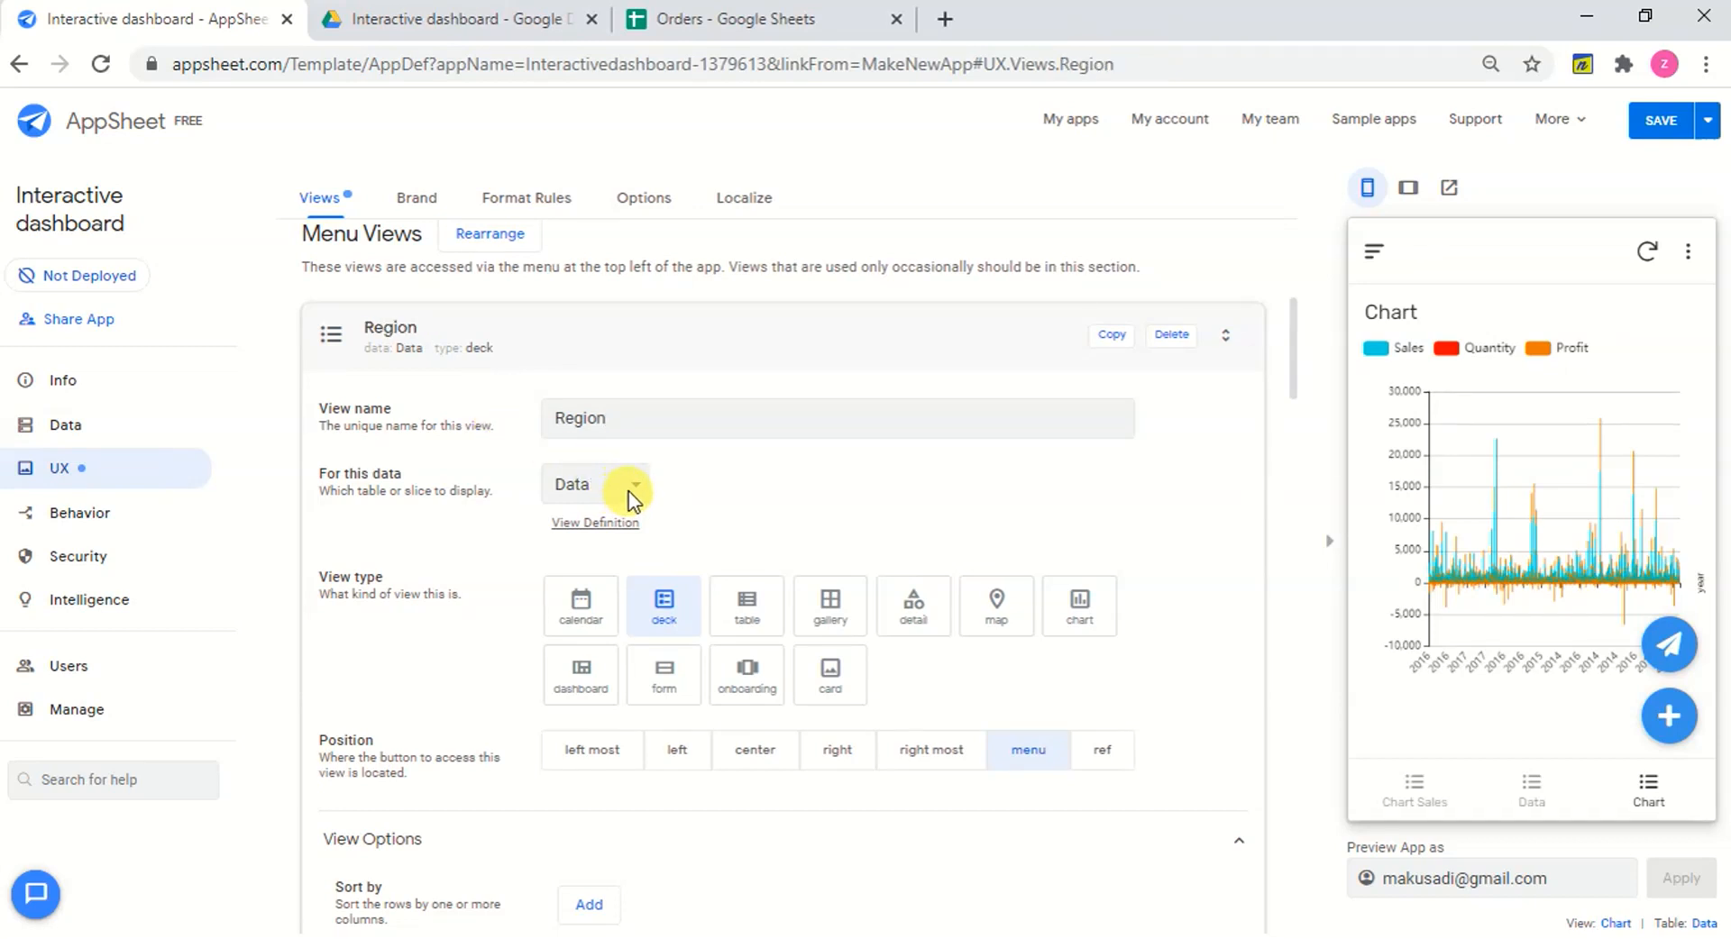
scroll(629, 490, down, 1)
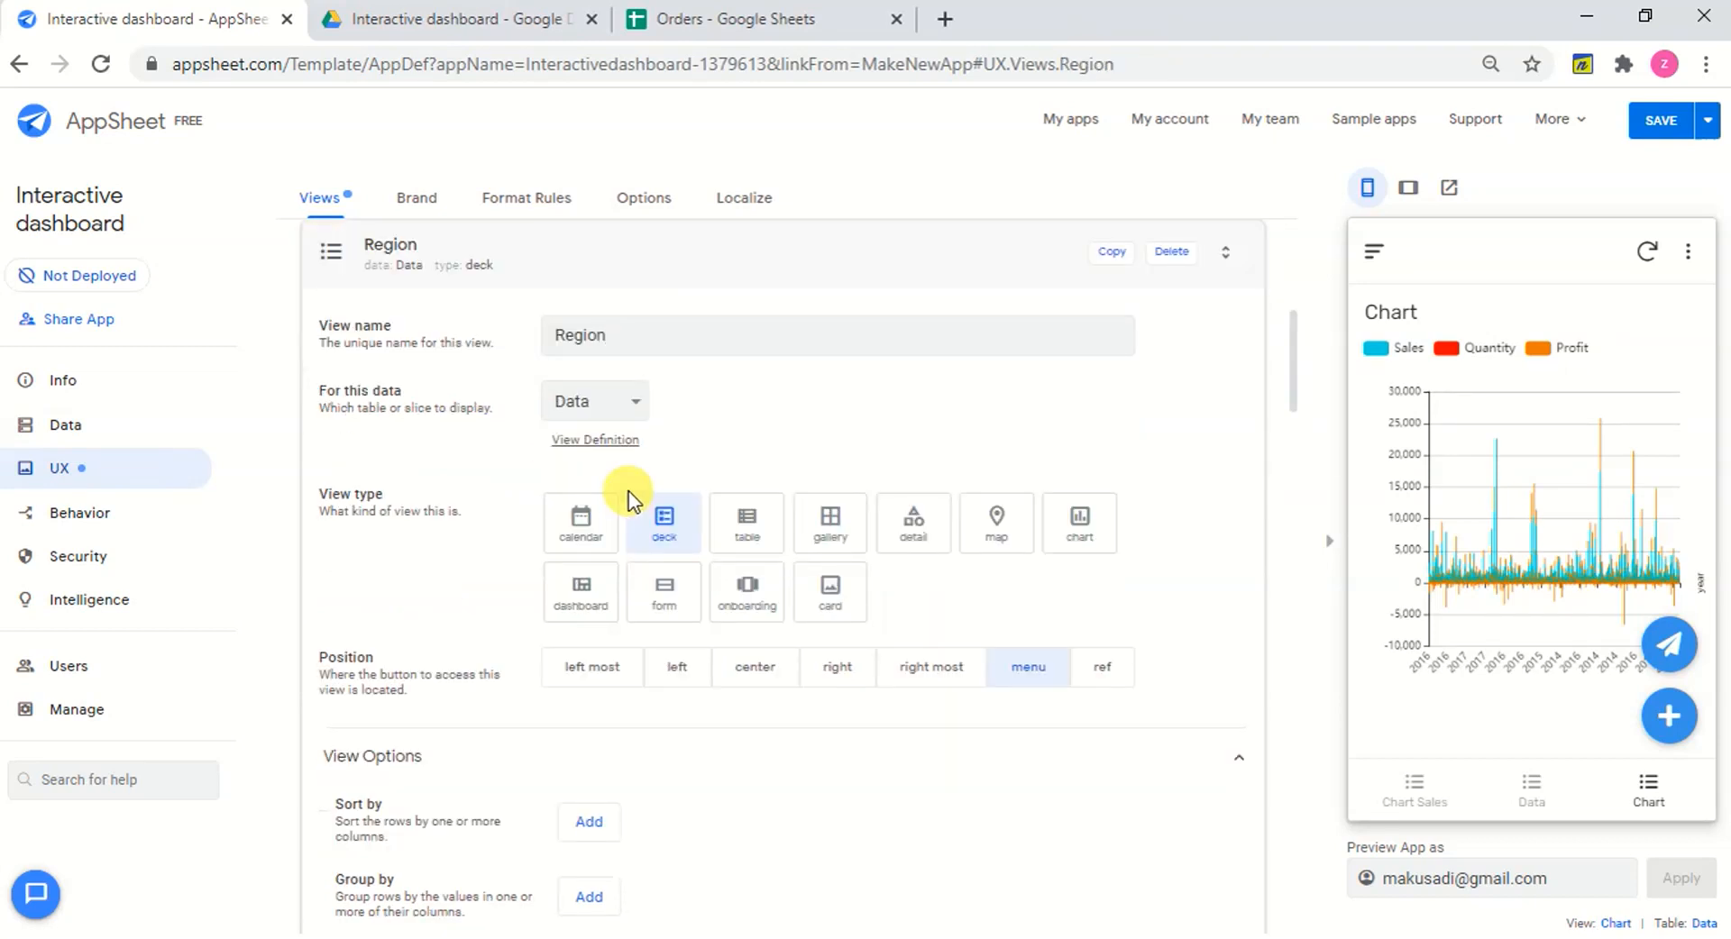
click(630, 404)
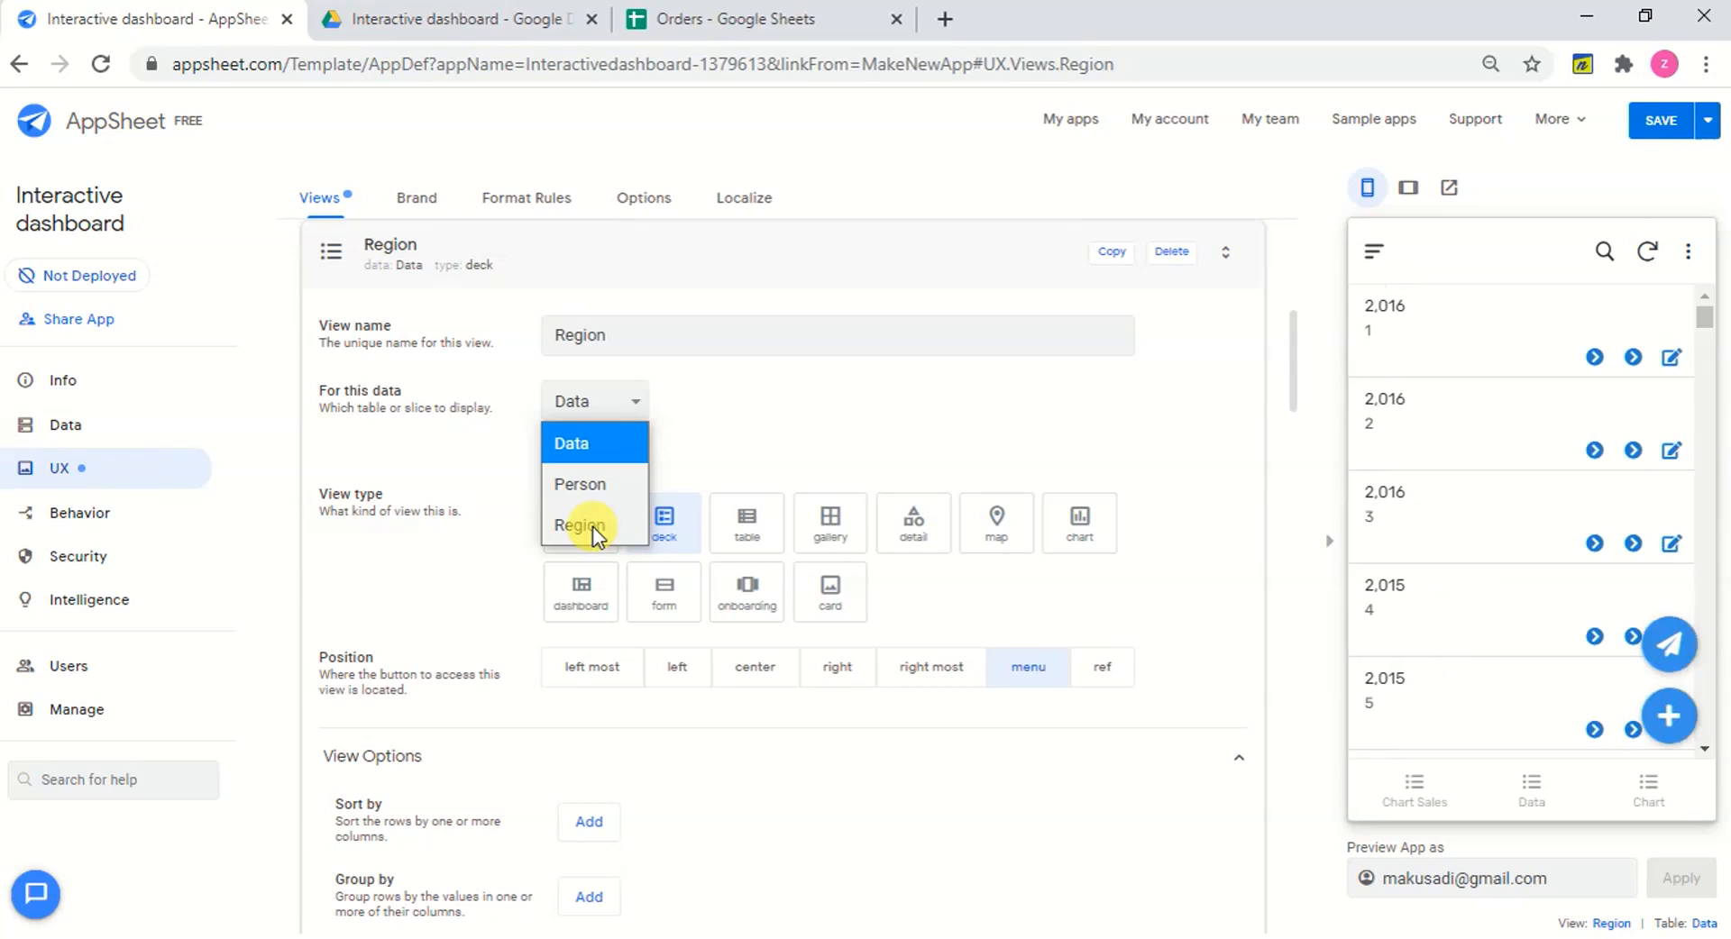
click(593, 527)
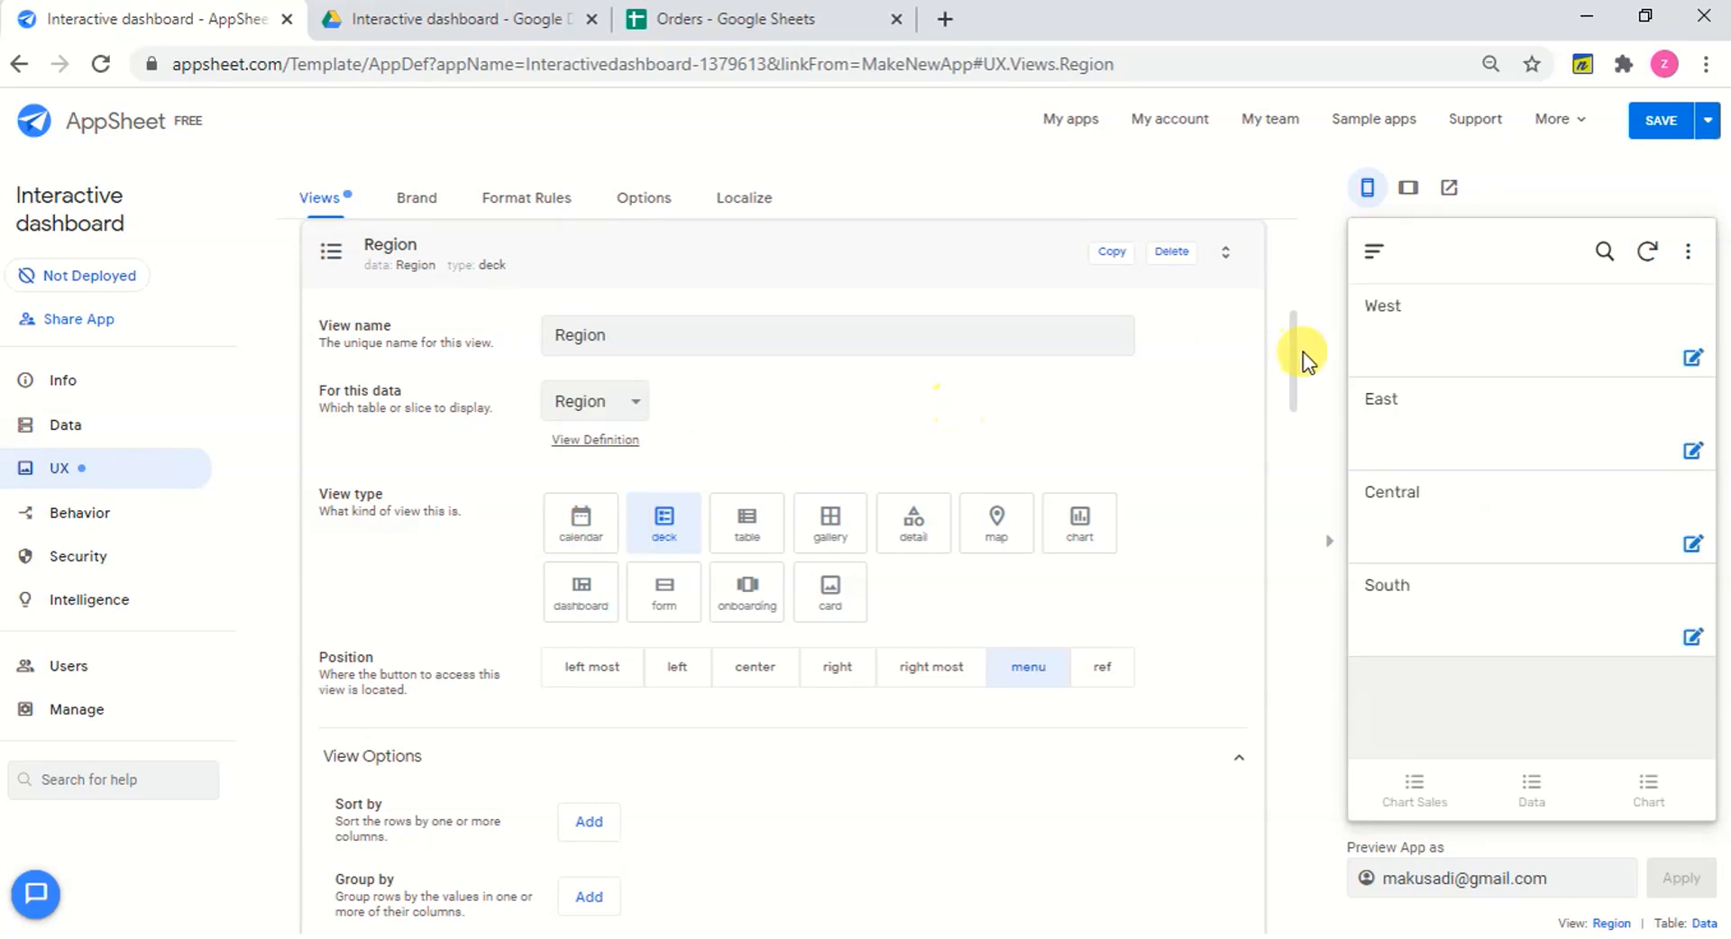
drag(1294, 379, 1297, 401)
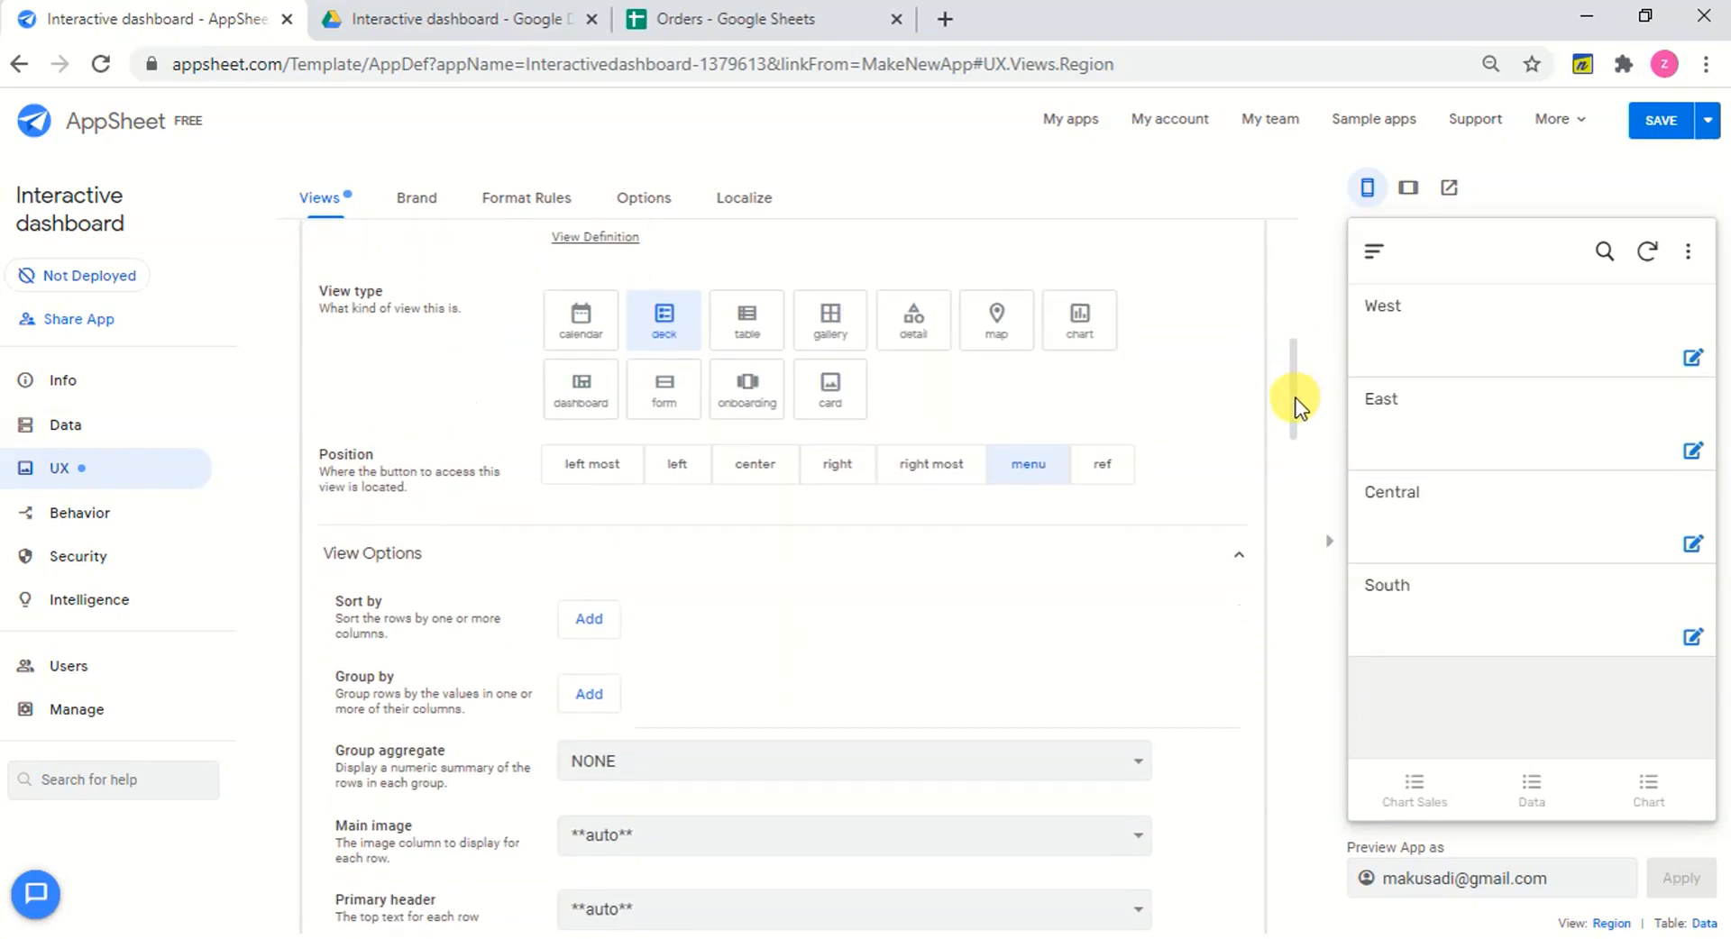
Try the detail layout for the Region view, and settle on table as its view type.
click(749, 321)
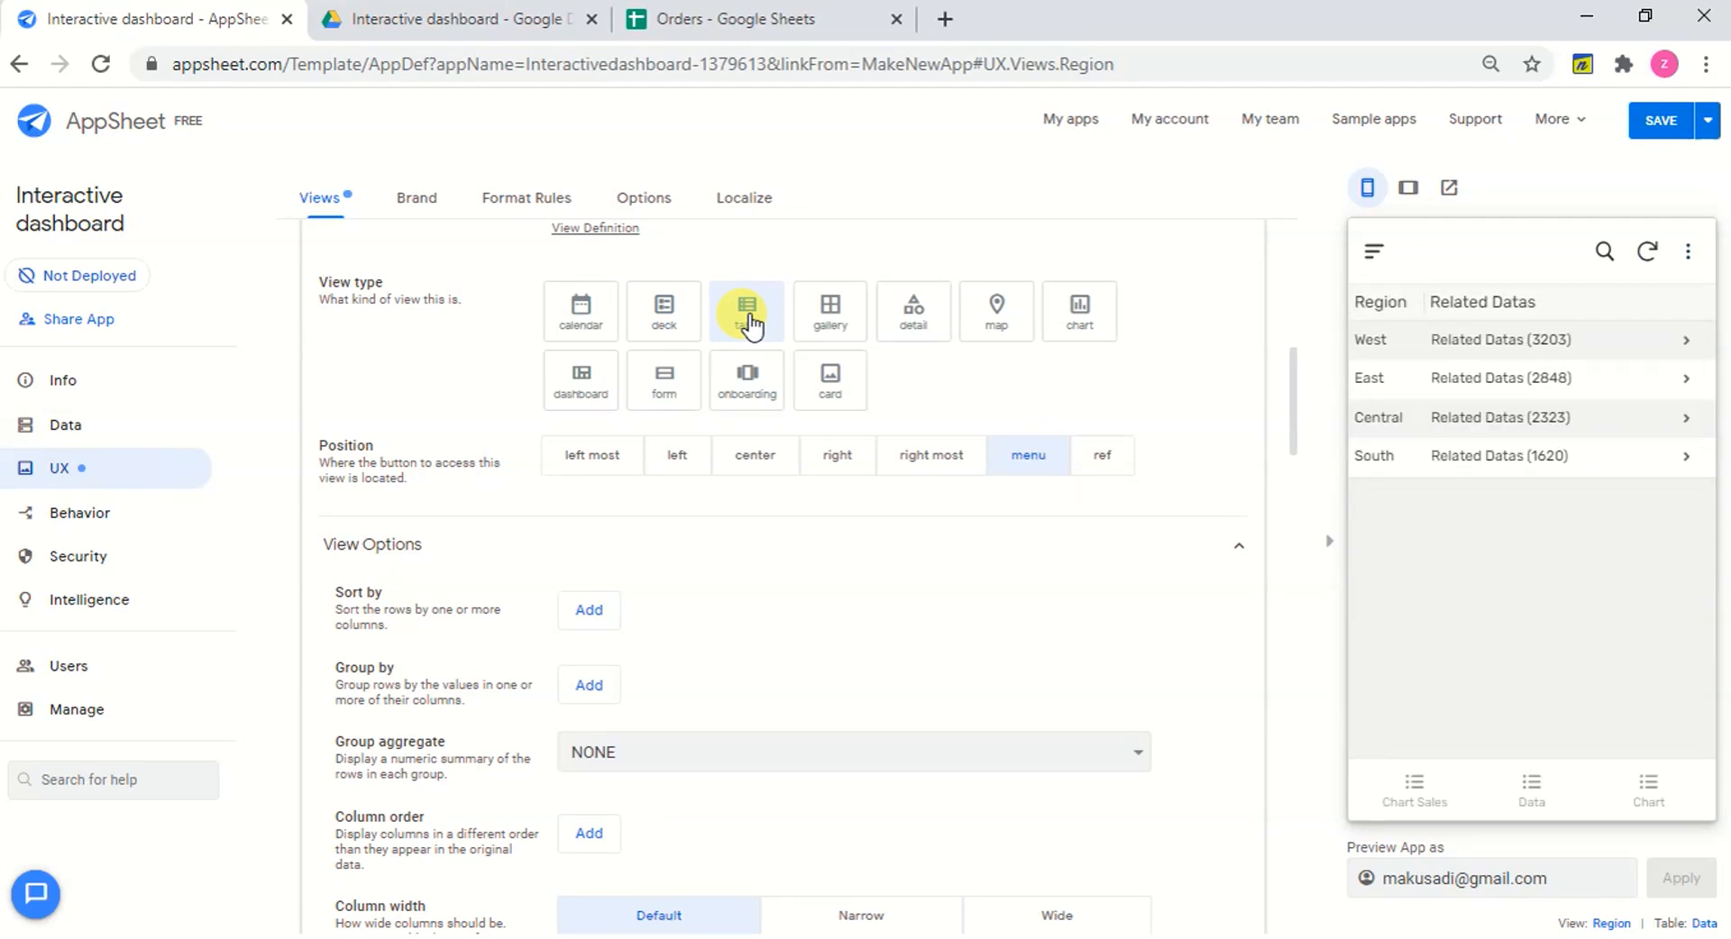
click(920, 321)
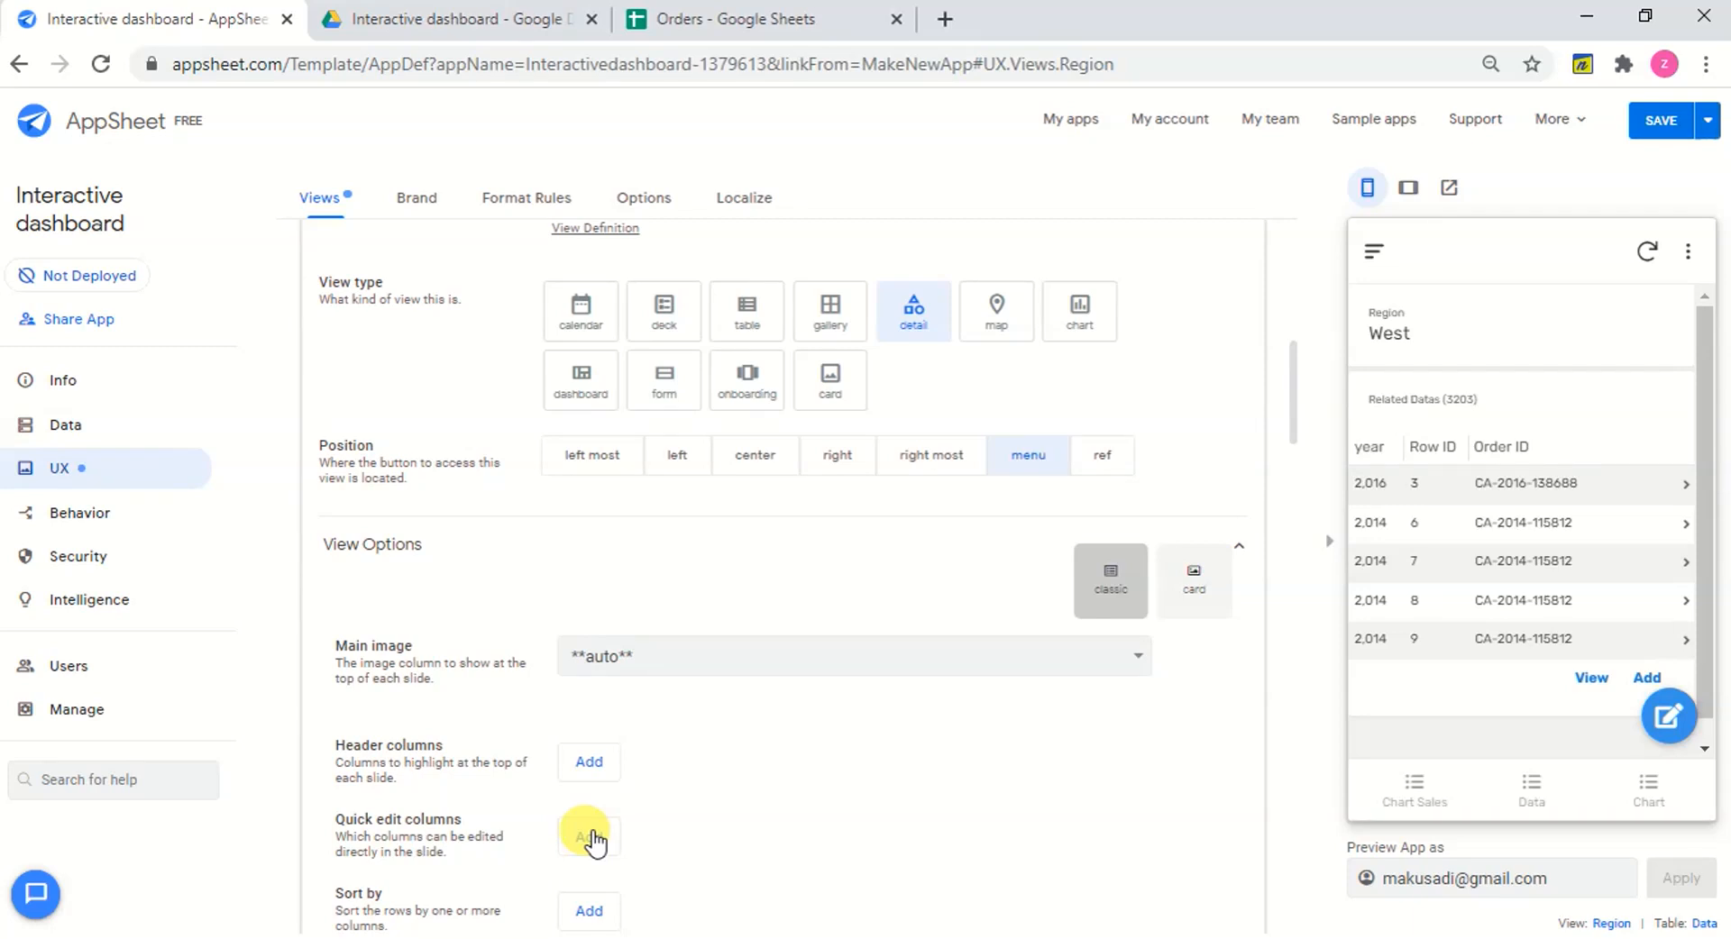
scroll(593, 841, down, 1)
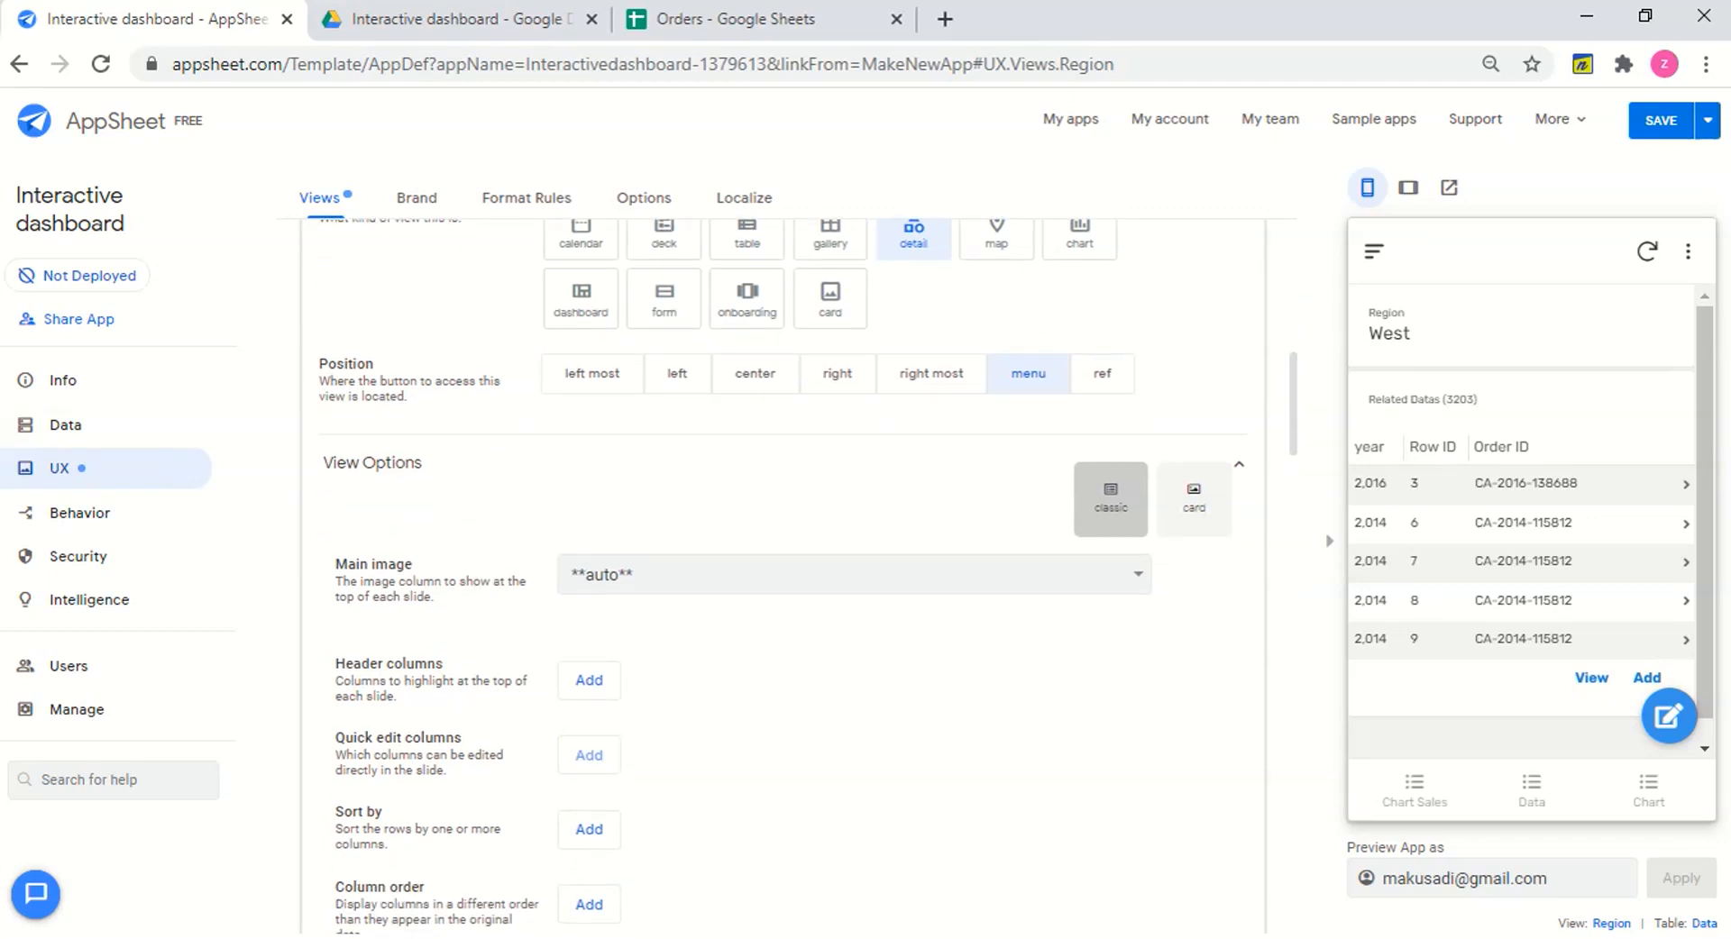
scroll(721, 469, up, 3)
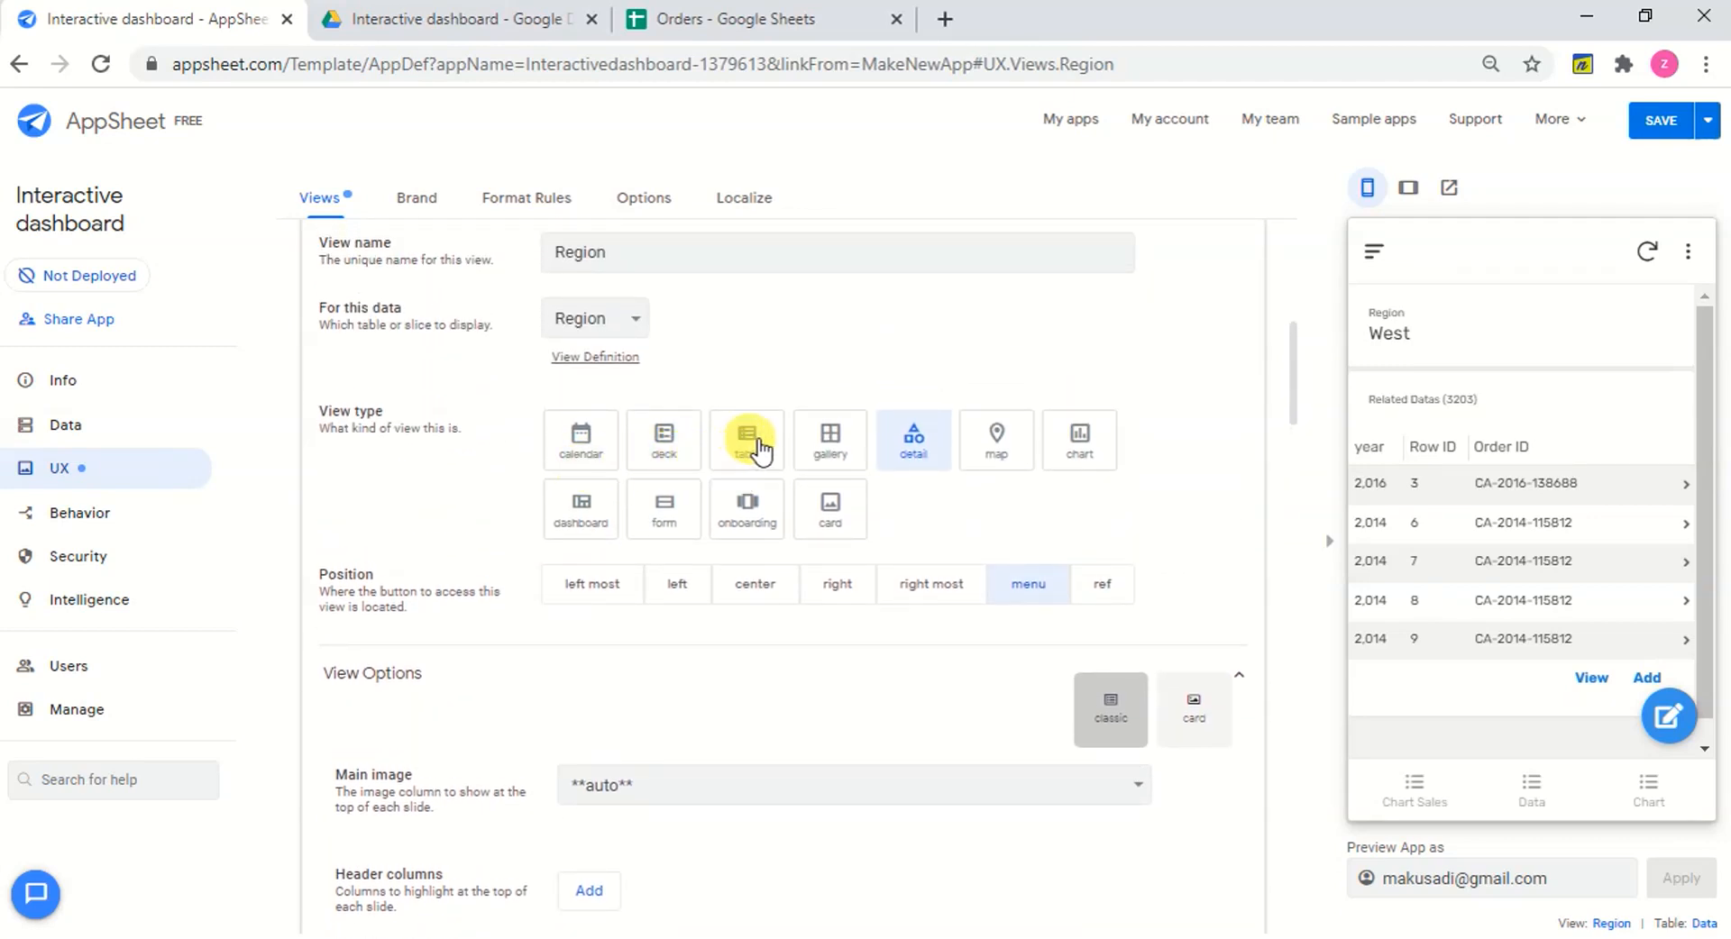
click(760, 446)
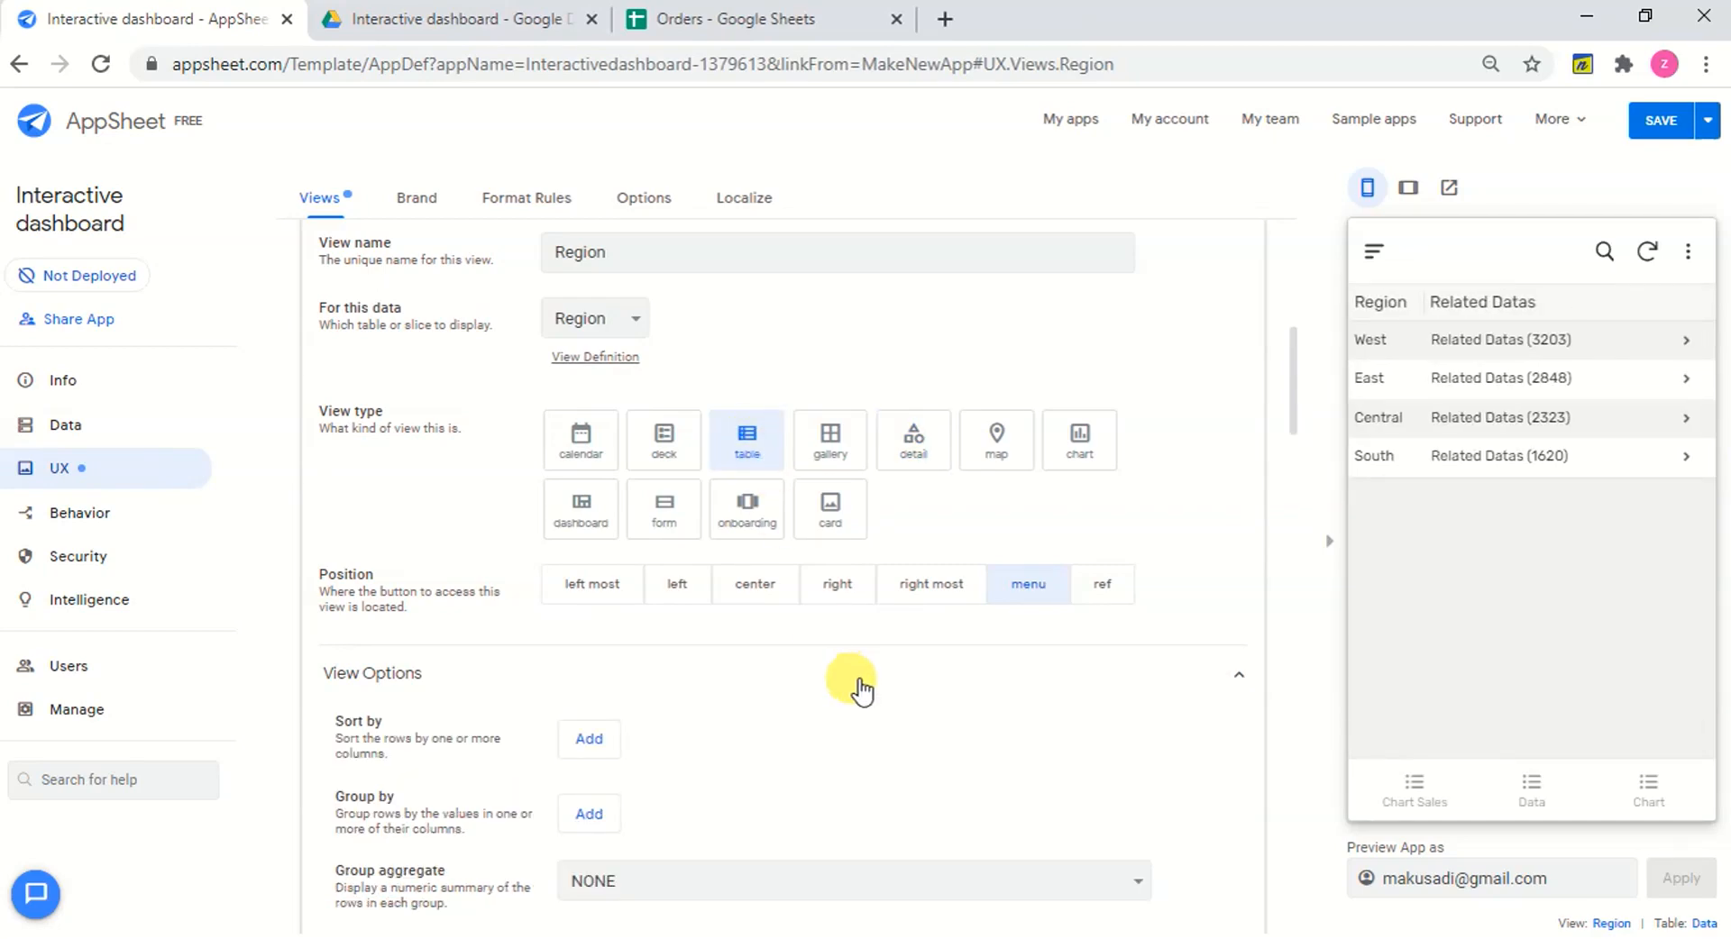
Add Region as the only entry in the Region view's column order, and collapse the view's settings.
scroll(860, 690, down, 4)
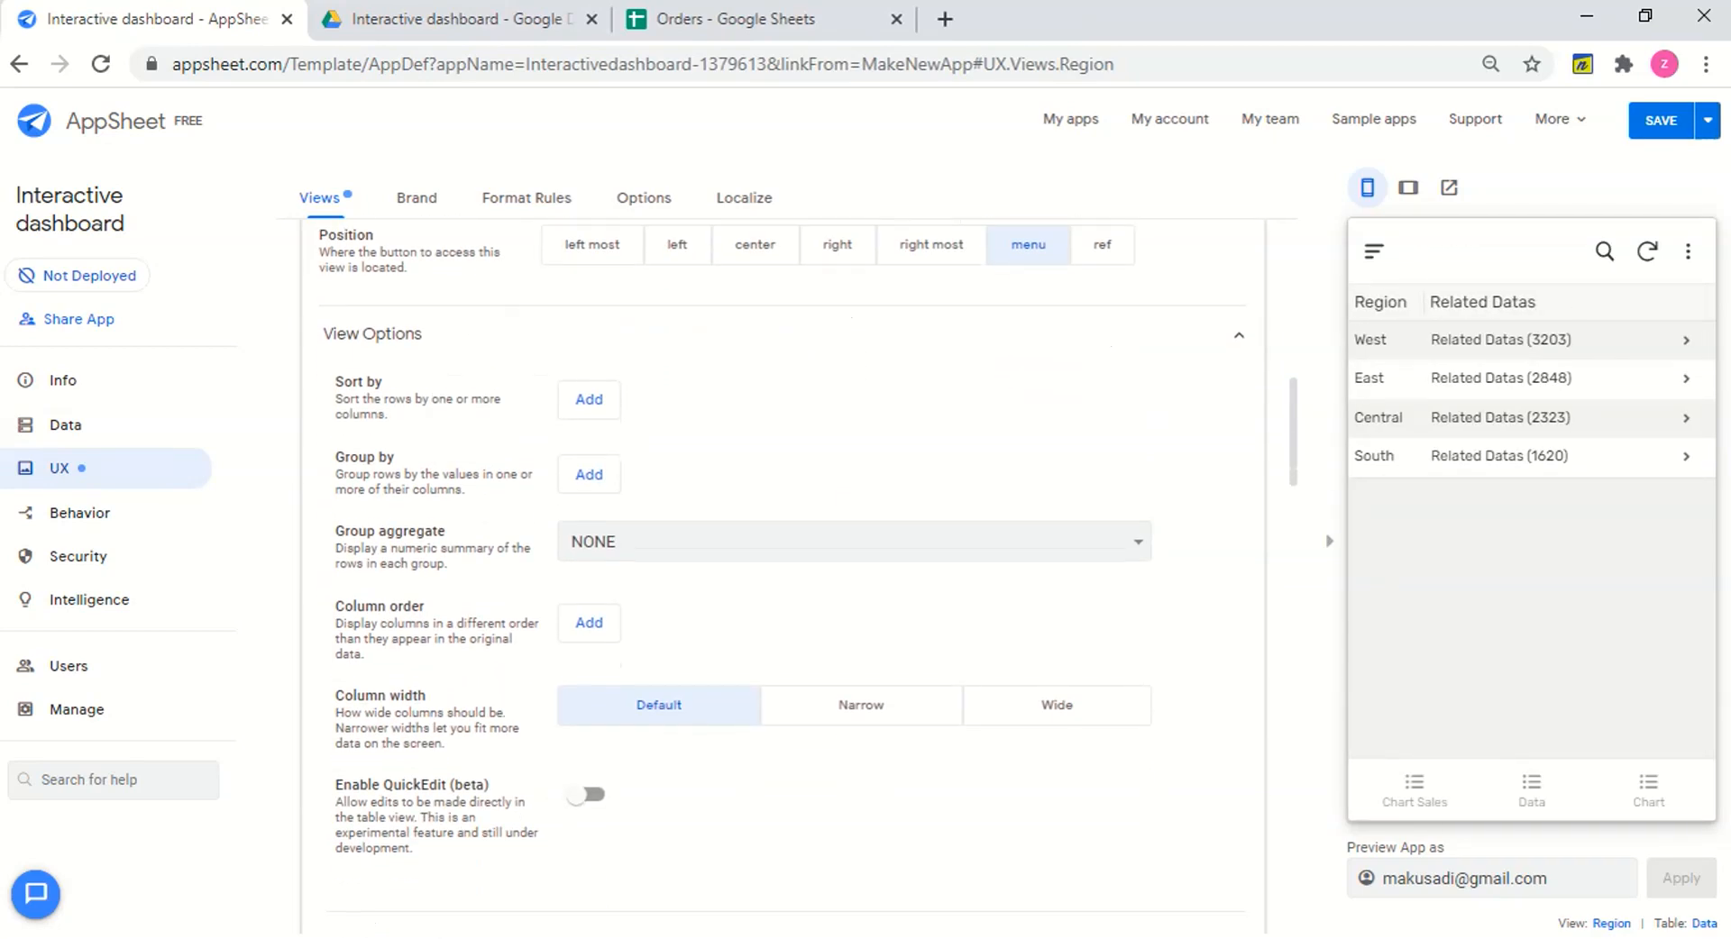
click(591, 618)
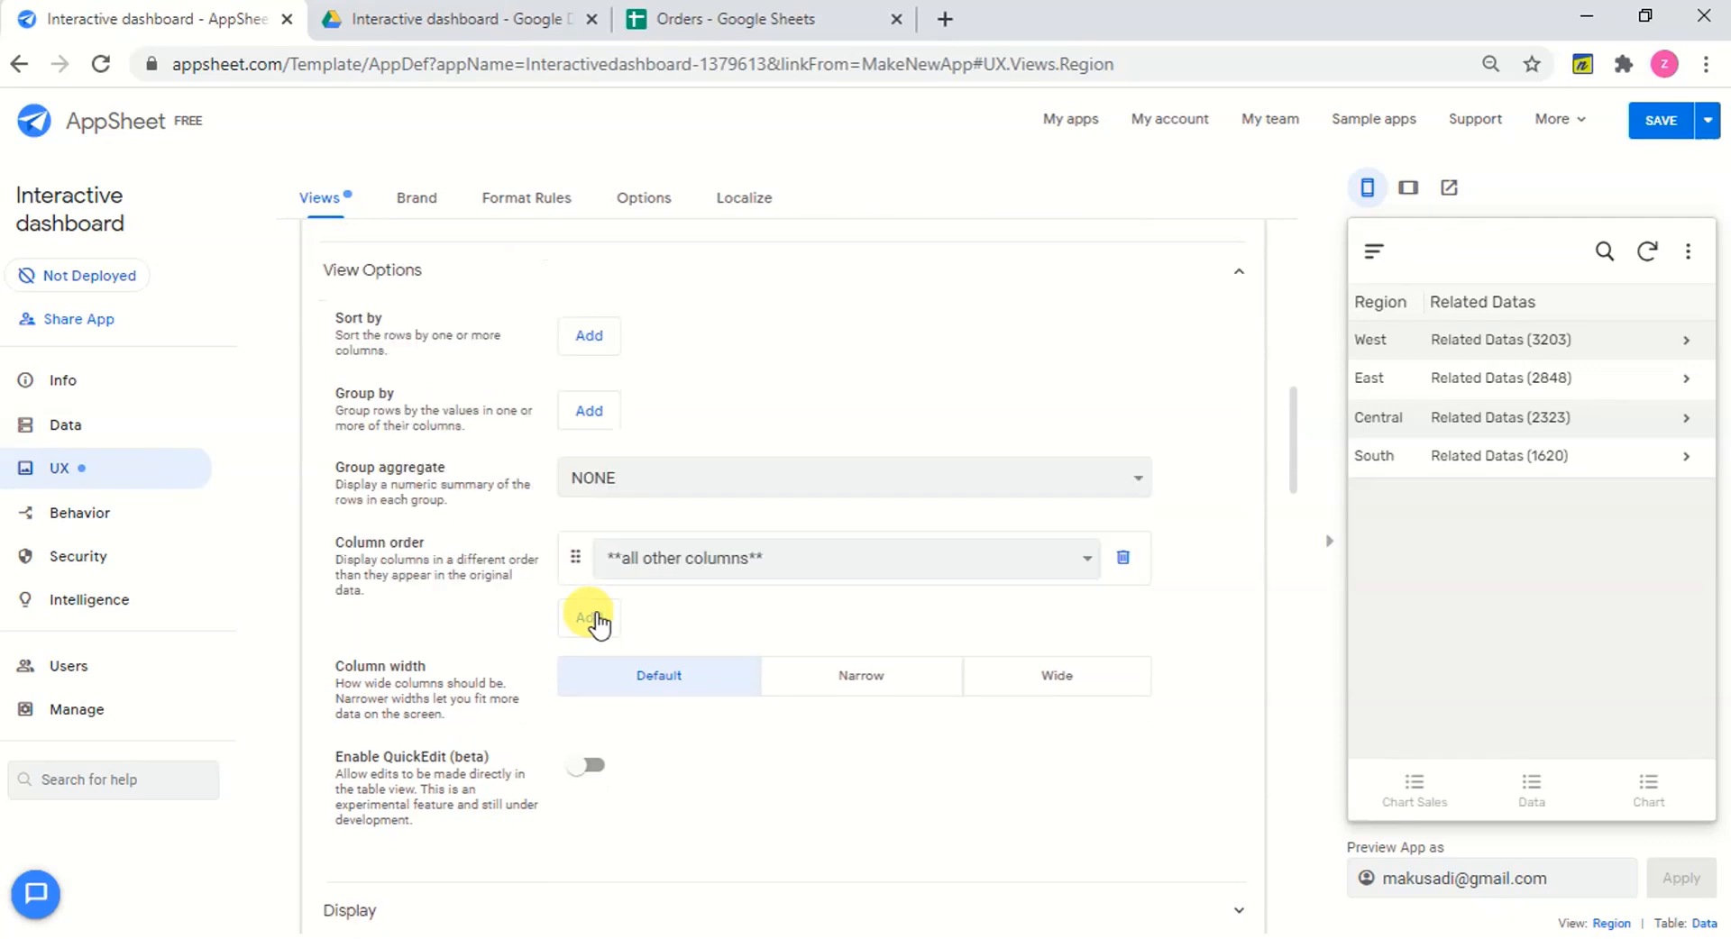
click(766, 560)
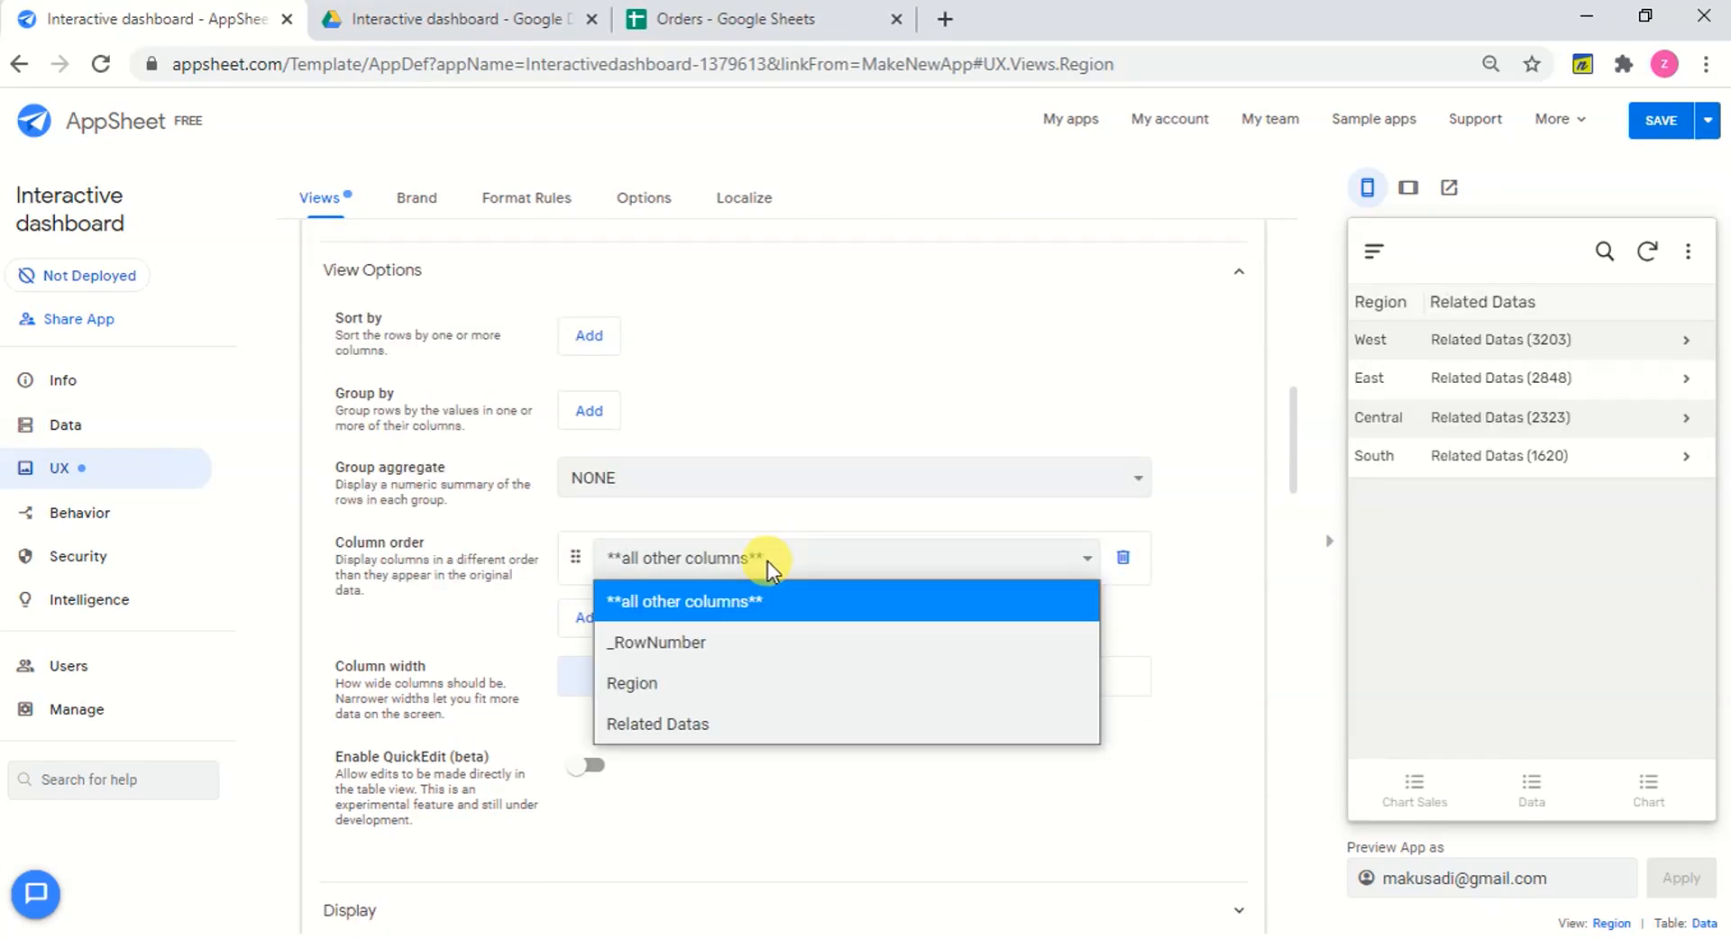
click(690, 694)
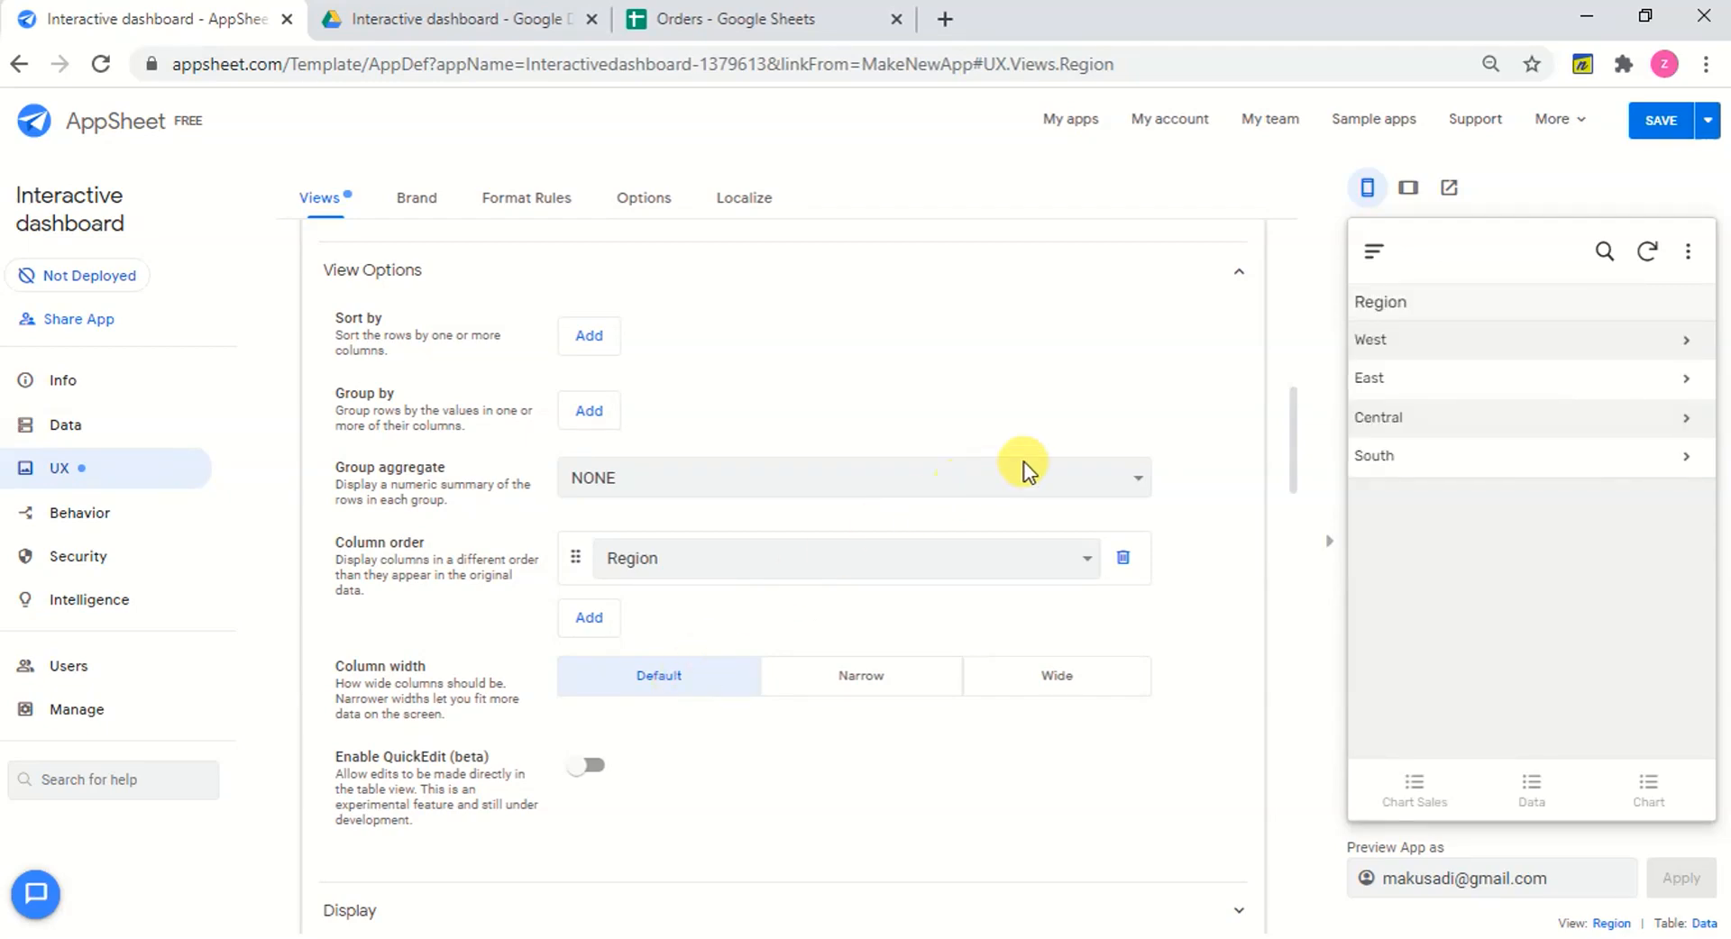
scroll(441, 420, up, 5)
scroll(442, 419, up, 2)
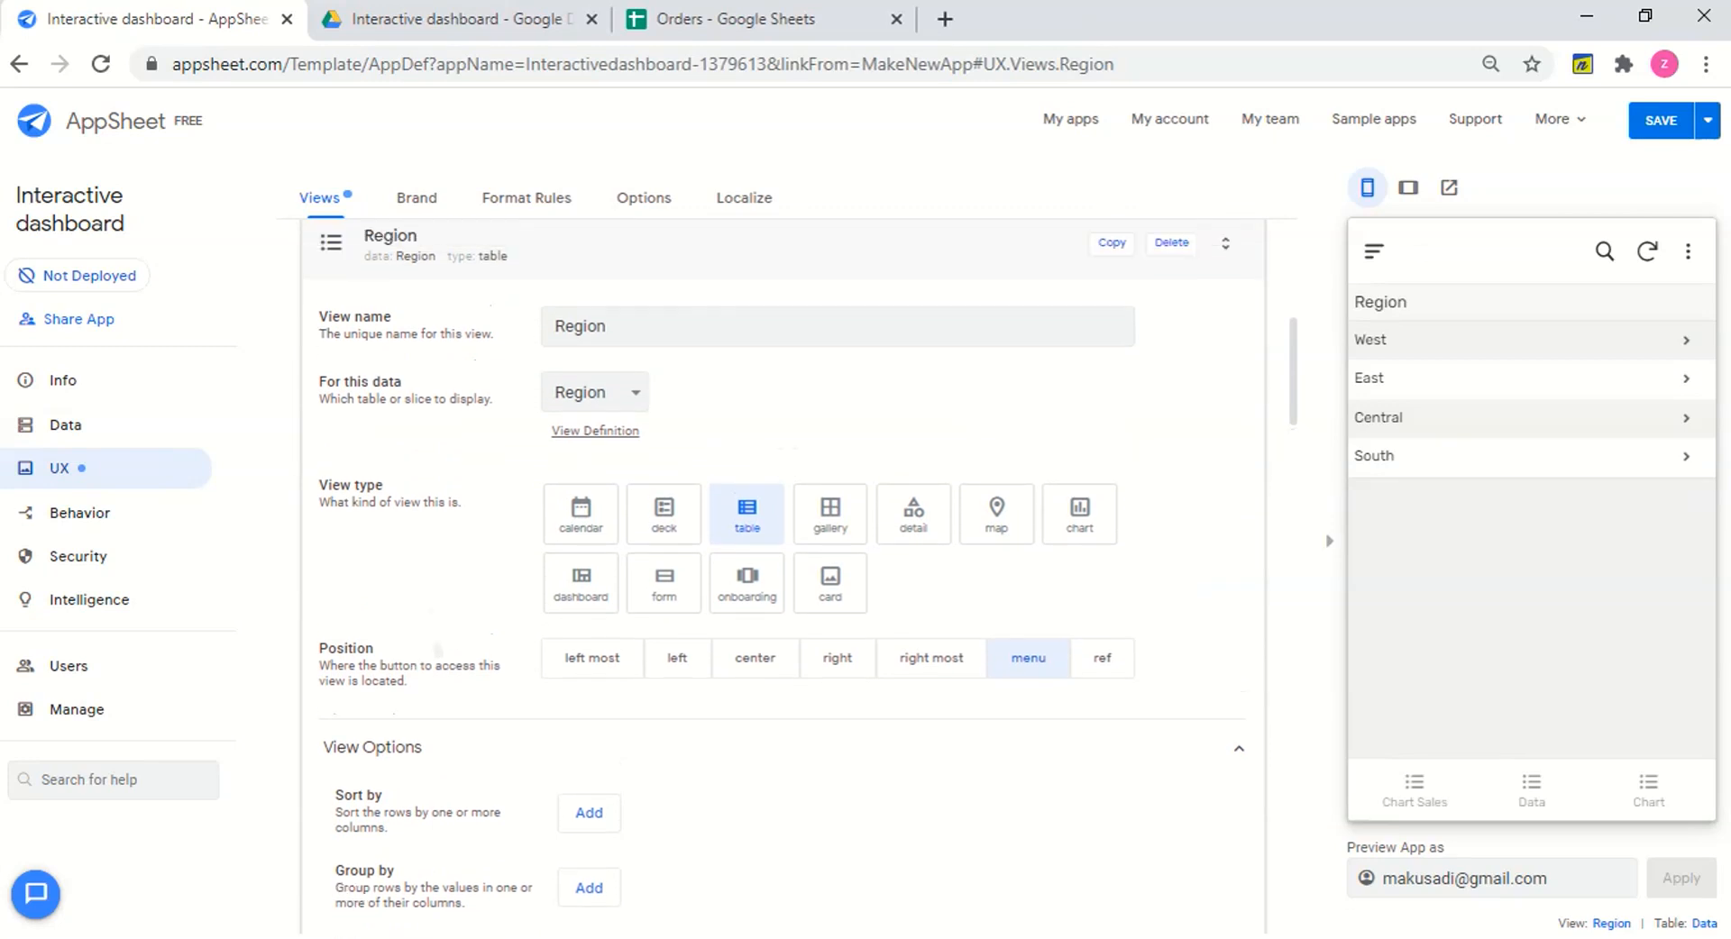
scroll(577, 451, up, 1)
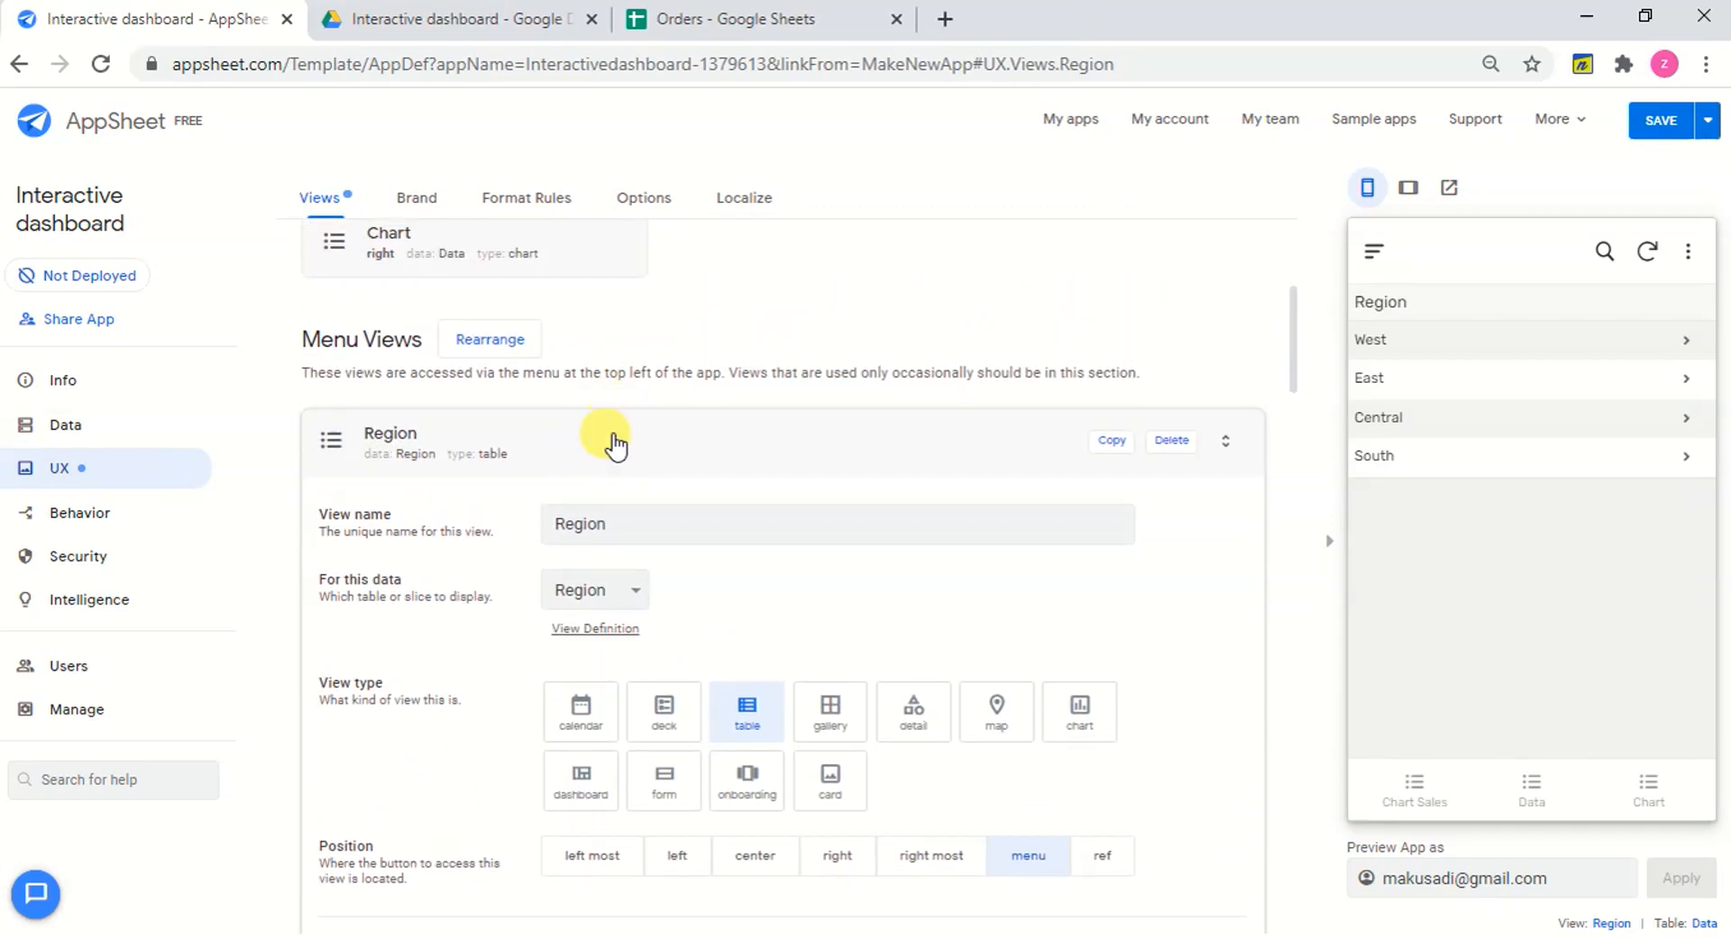
click(879, 435)
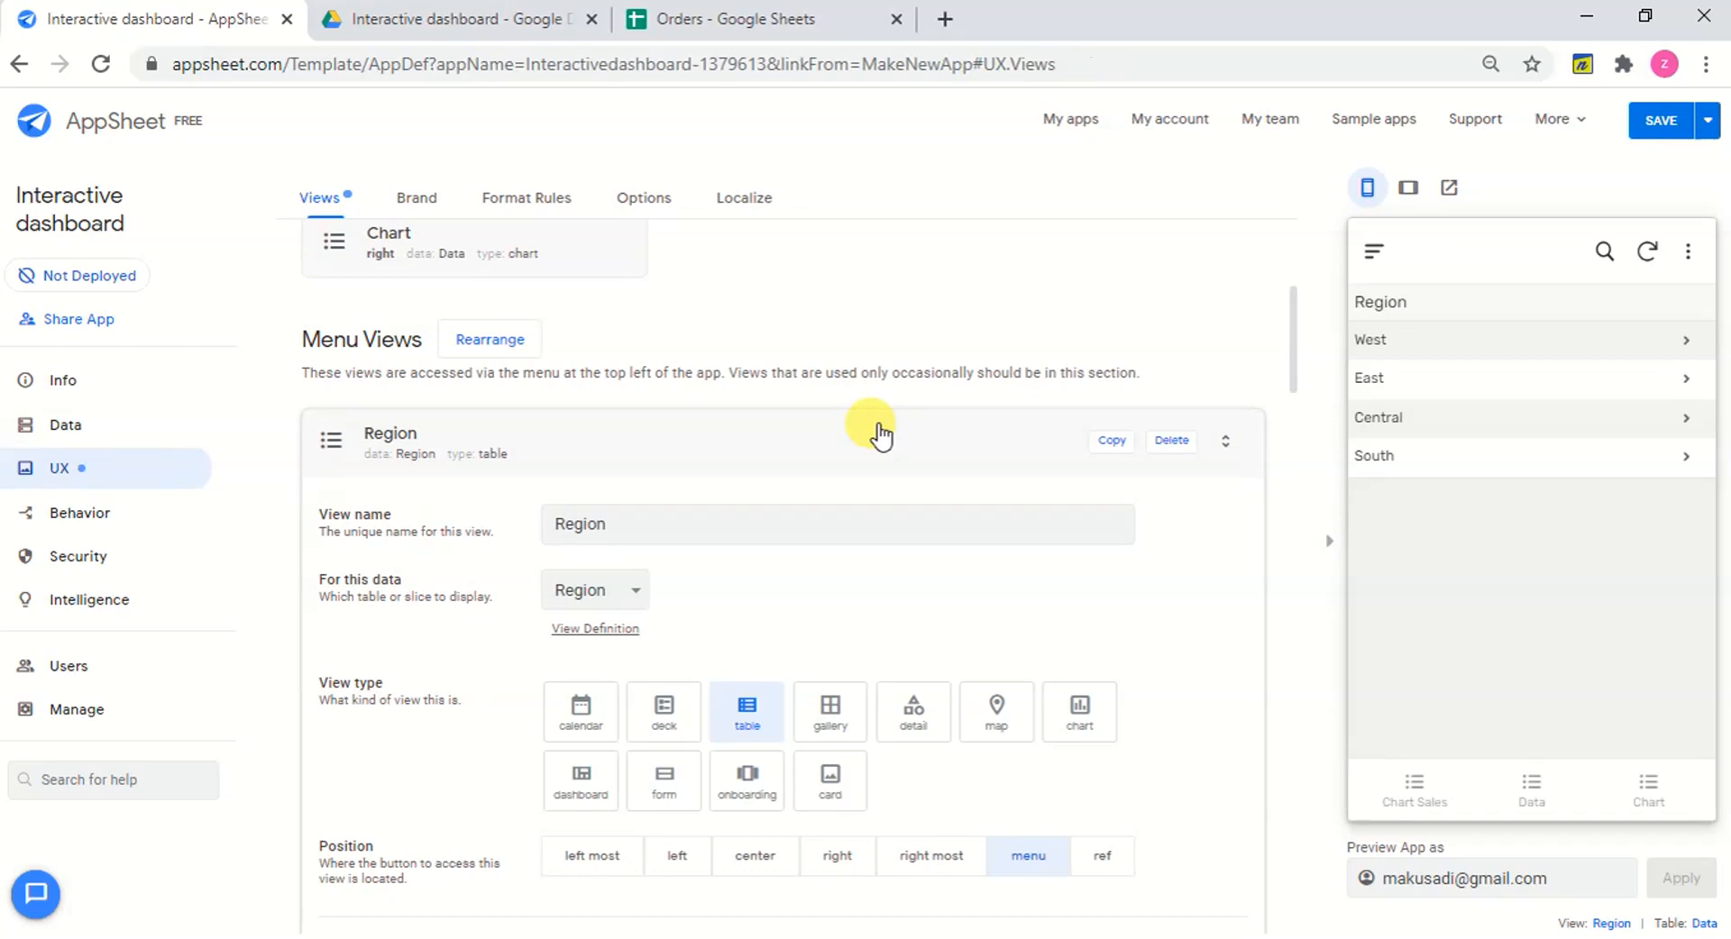
Add a new view named Costumer, based on the Person table, with table as its view type.
scroll(879, 435, up, 5)
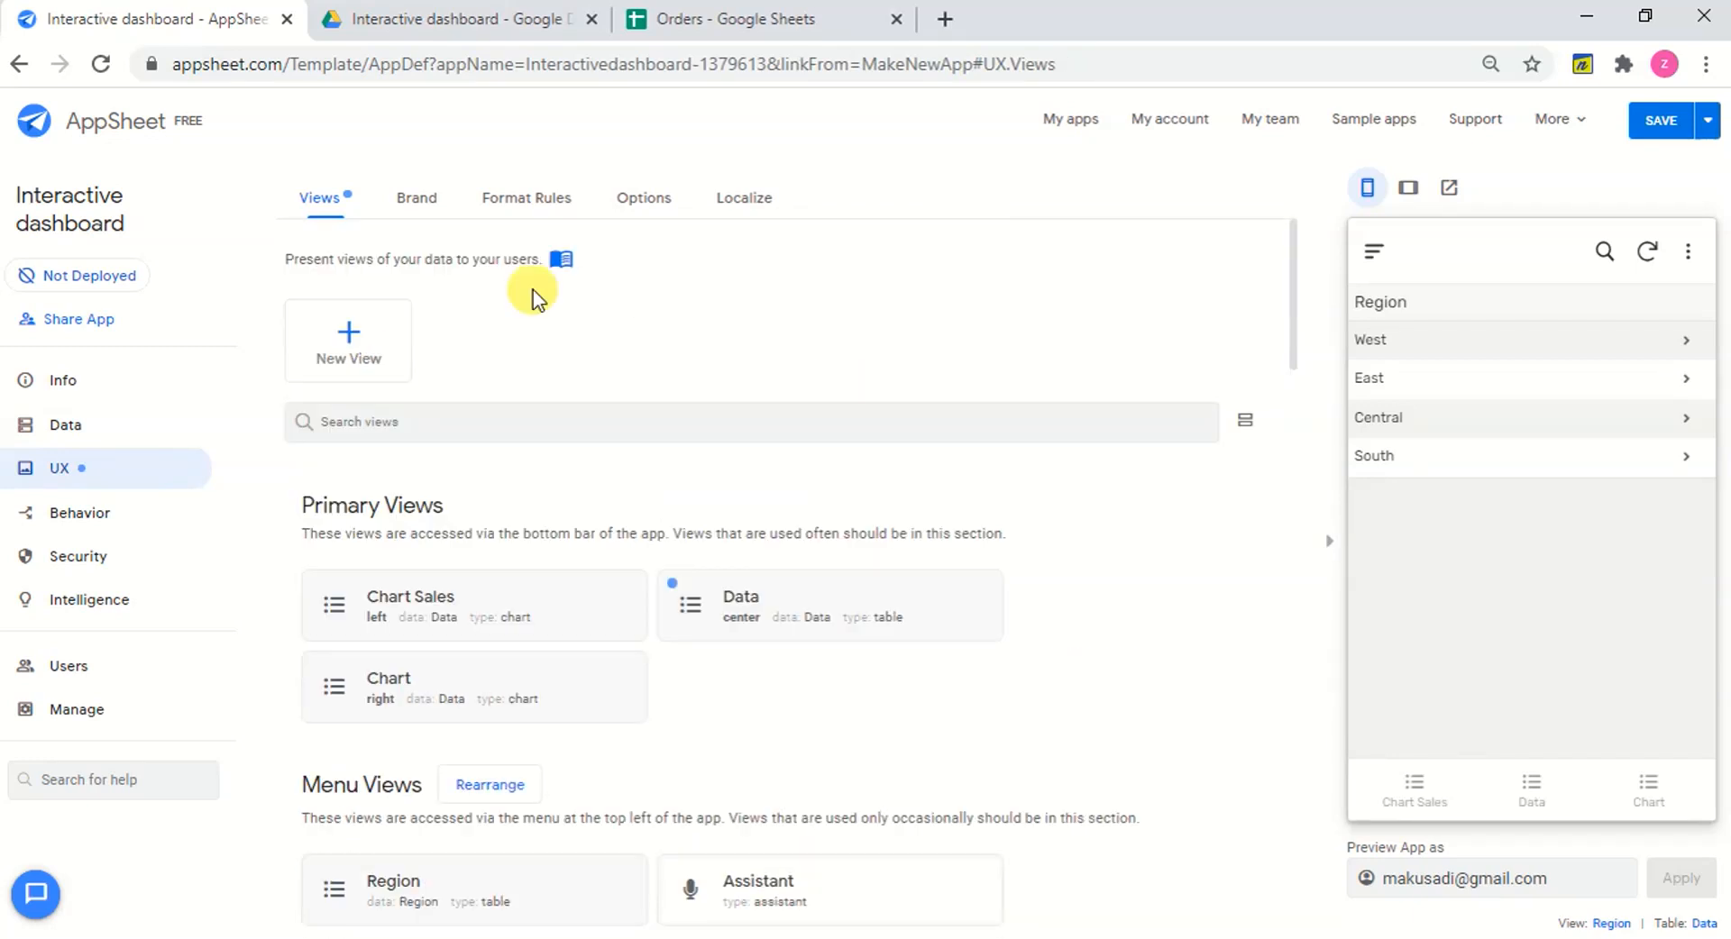
click(351, 344)
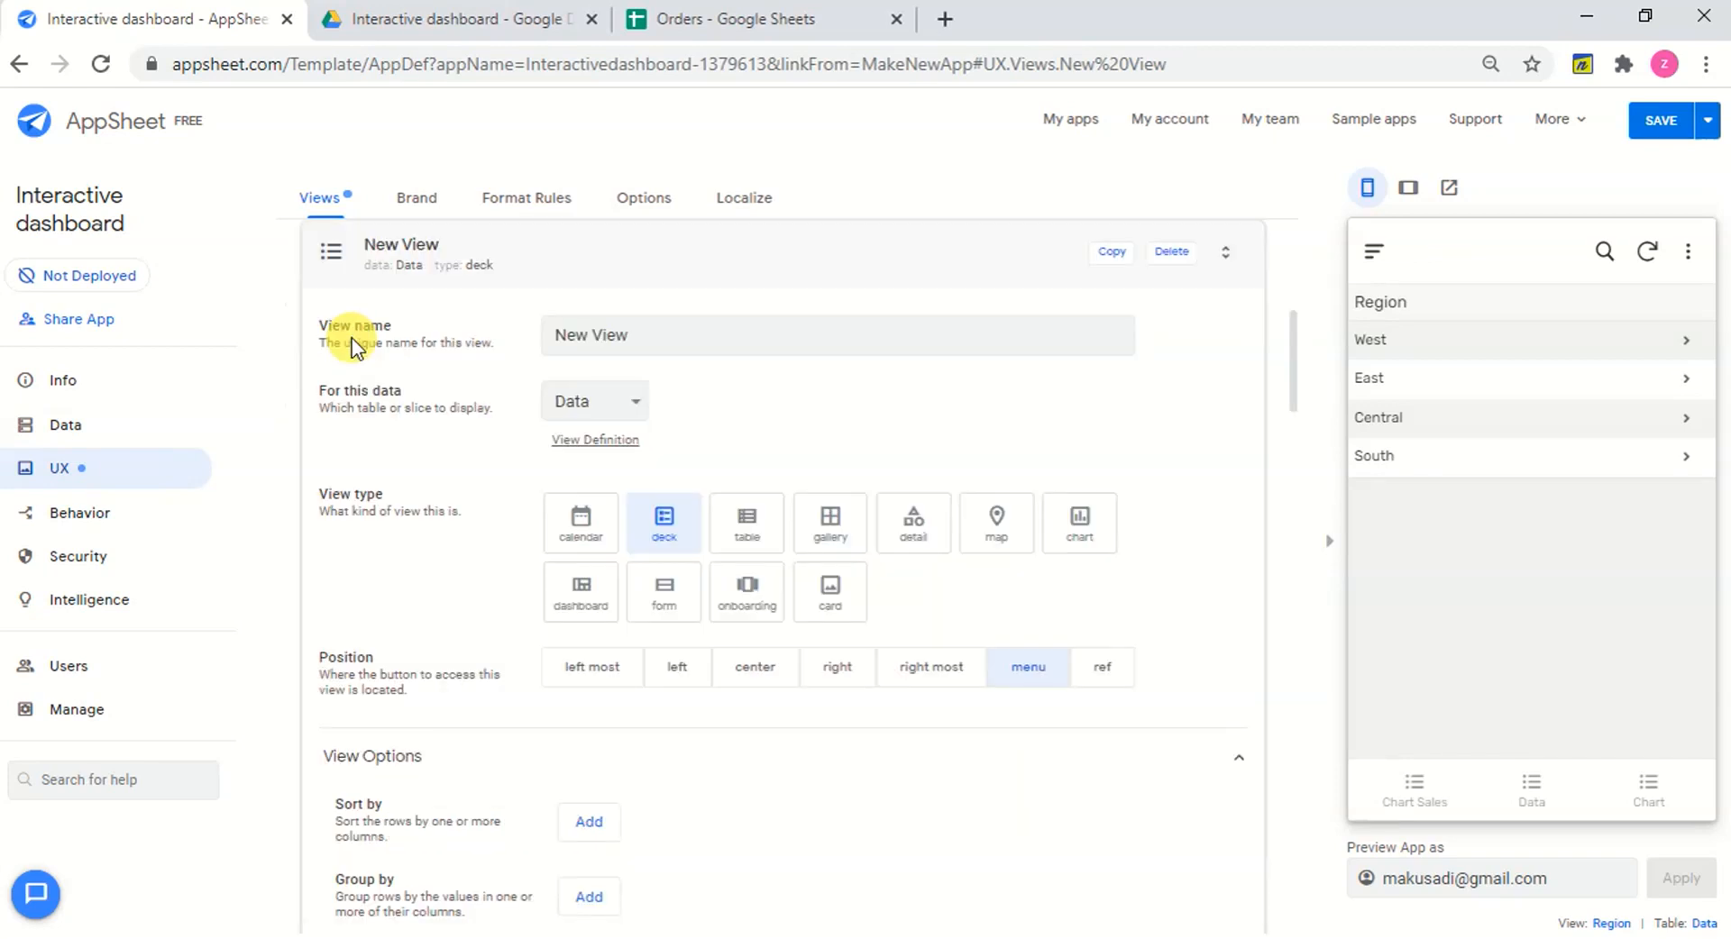
drag(657, 333, 518, 337)
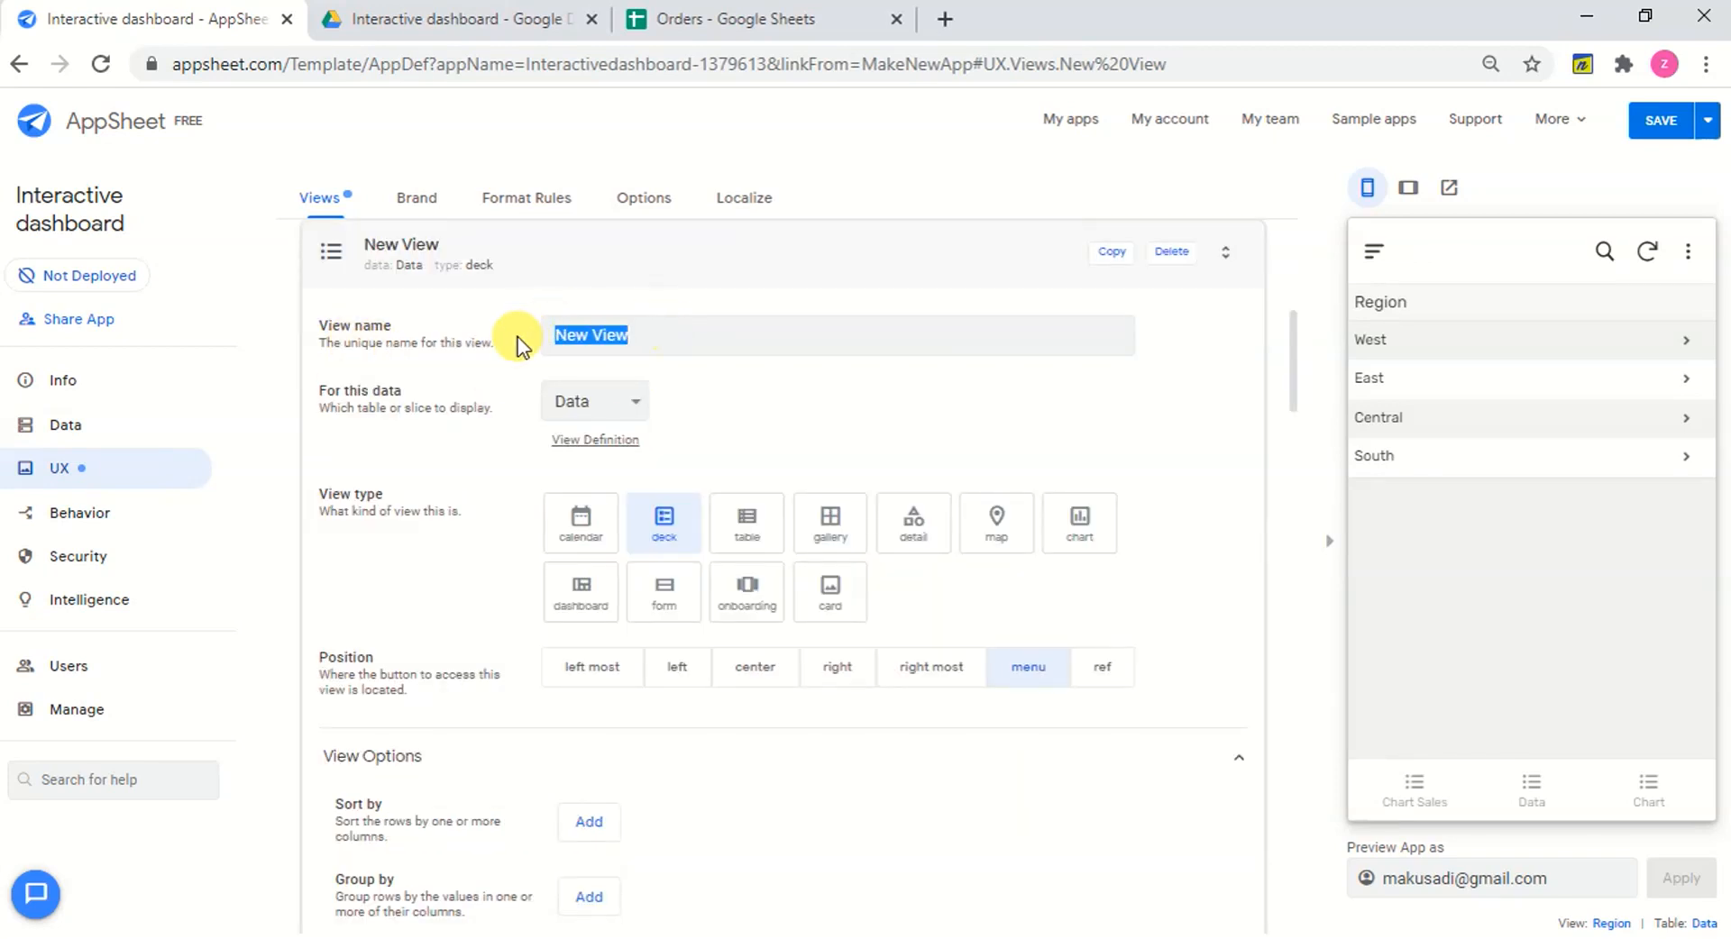
text(Costumer)
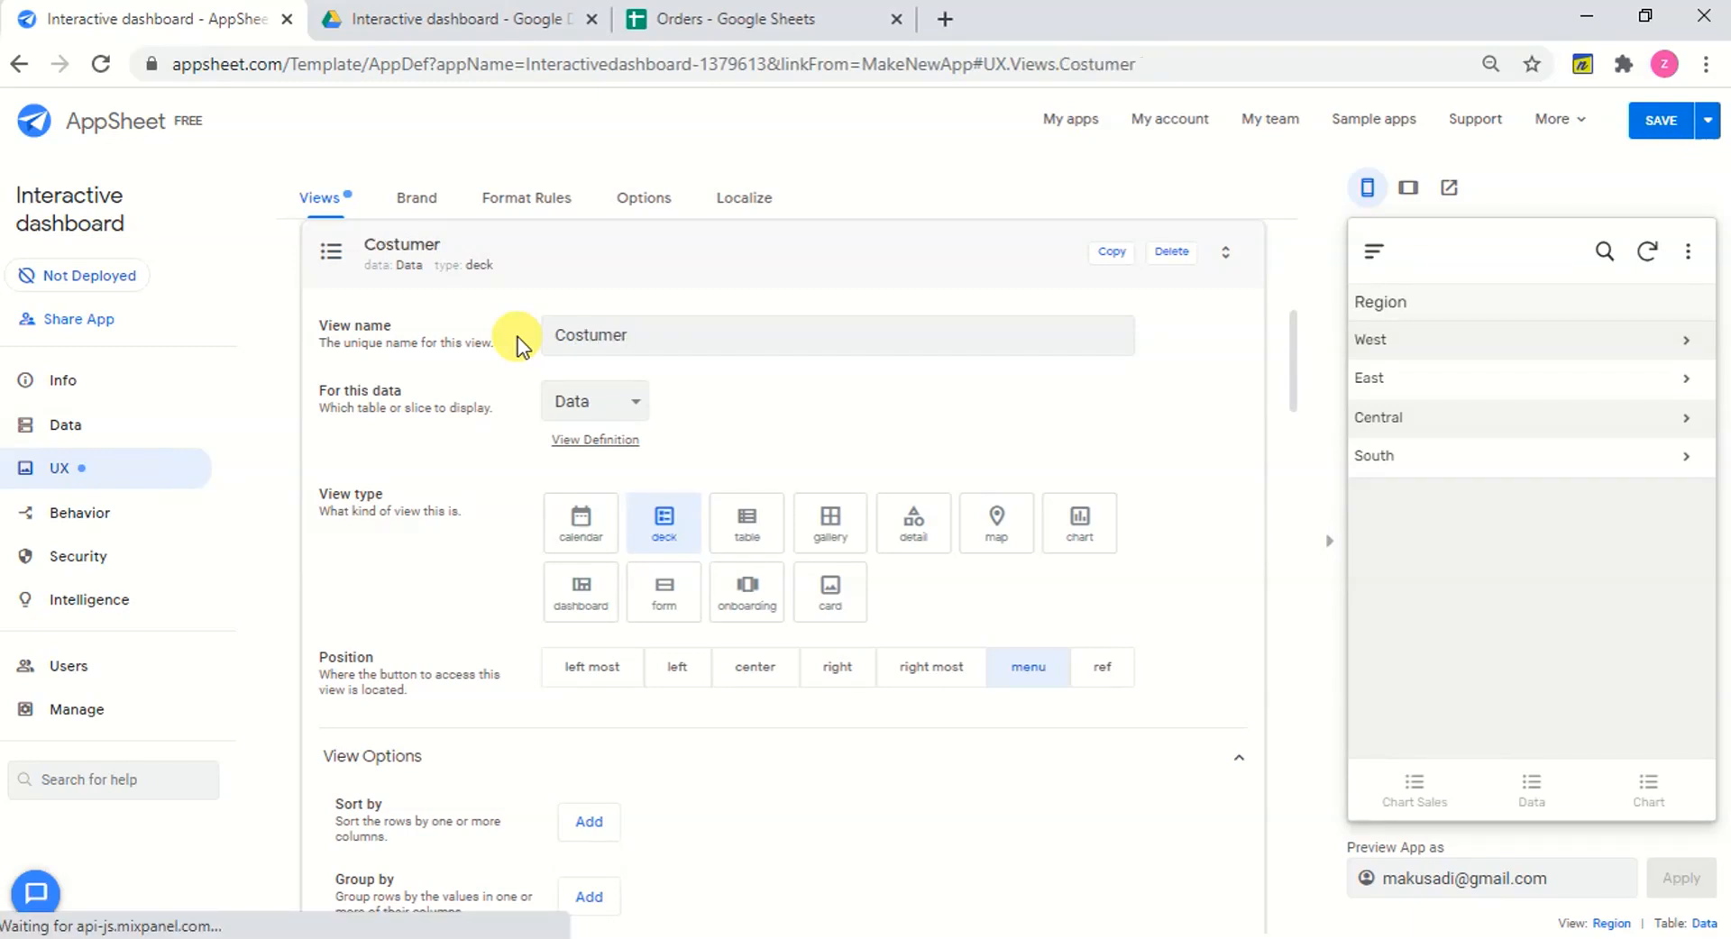
click(631, 404)
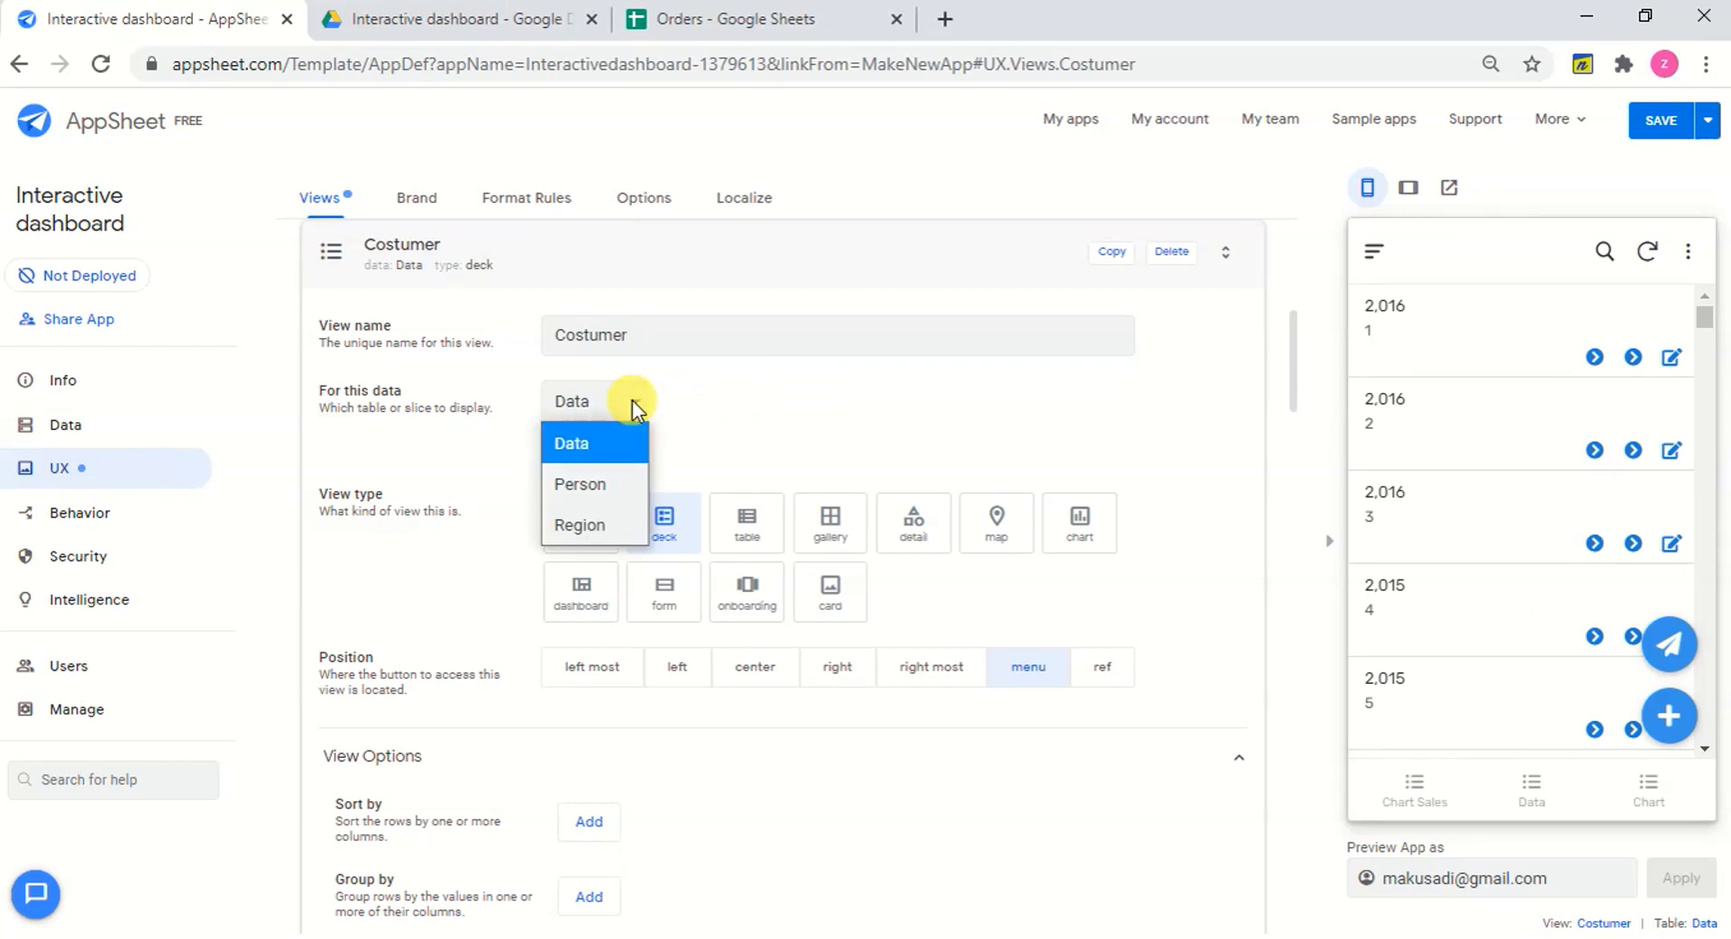
click(591, 483)
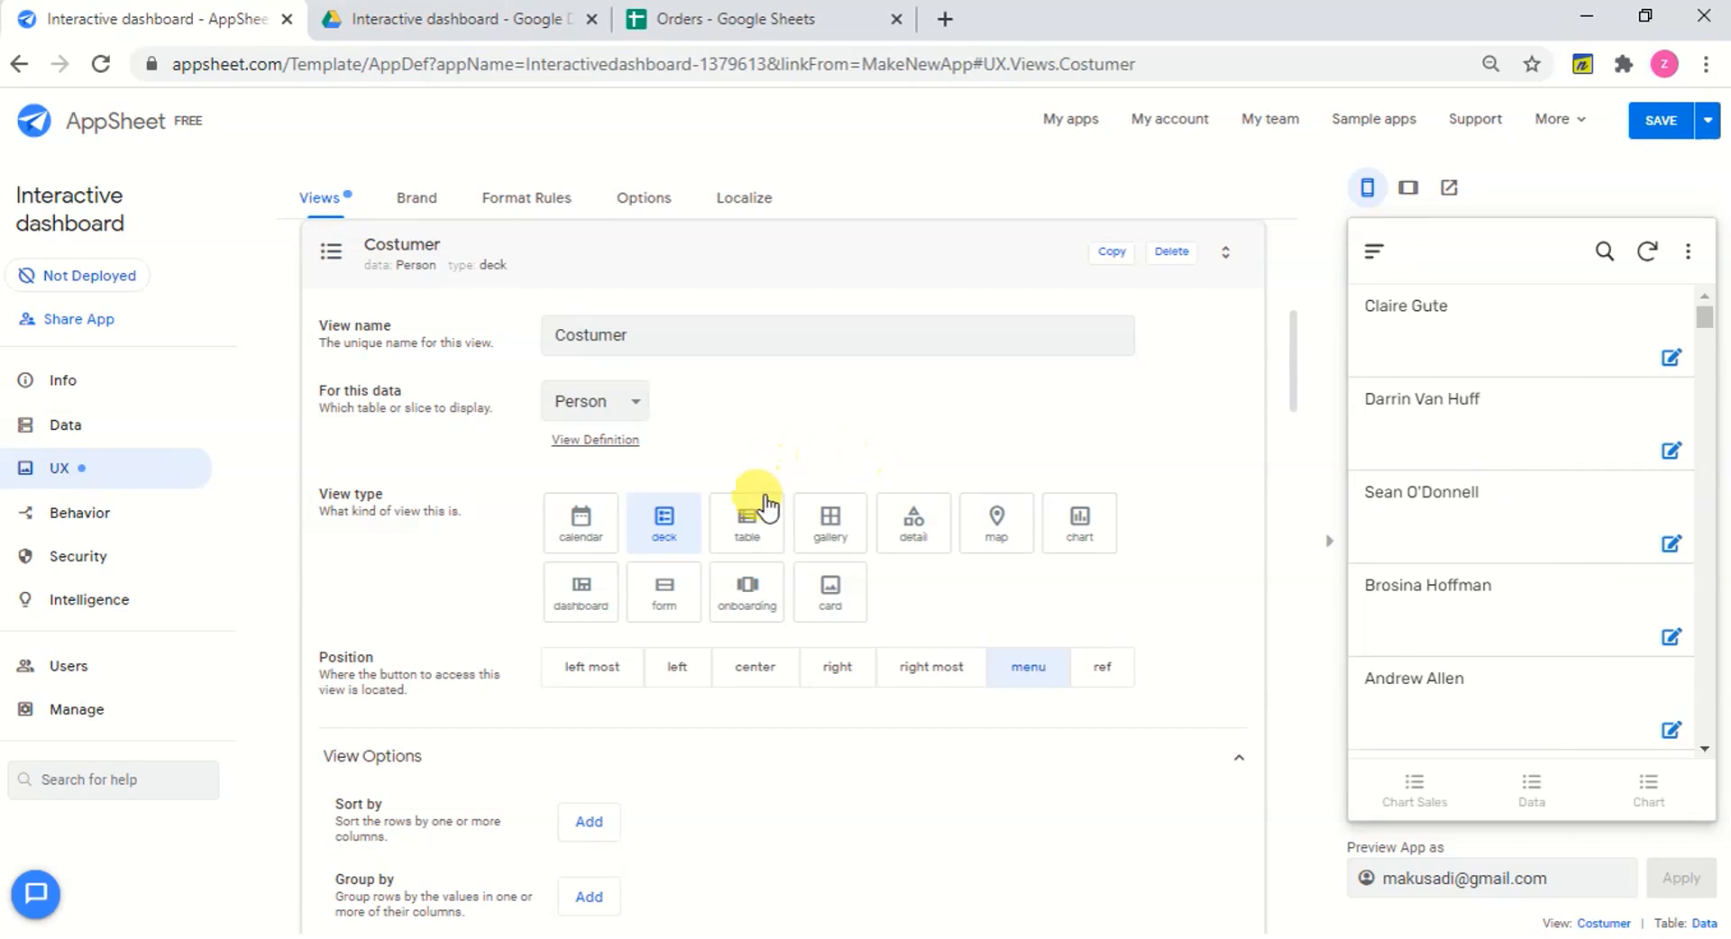
click(748, 523)
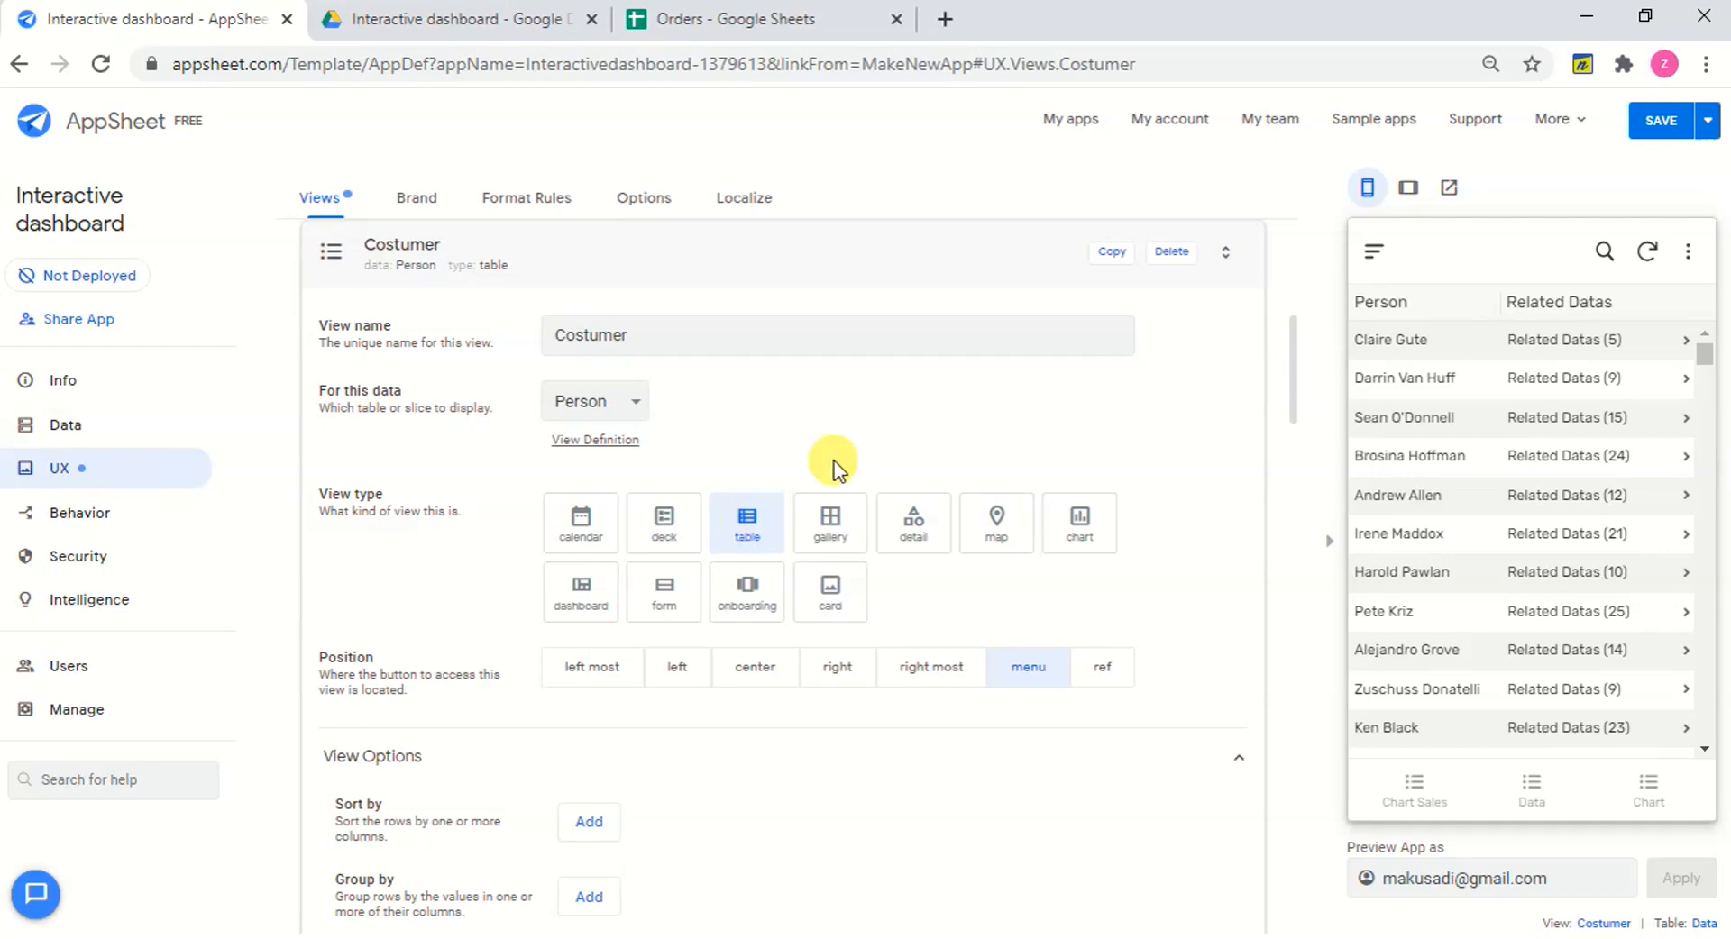
Add Person as the only entry in the Costumer view's column order, and collapse the view's settings.
scroll(1005, 438, down, 4)
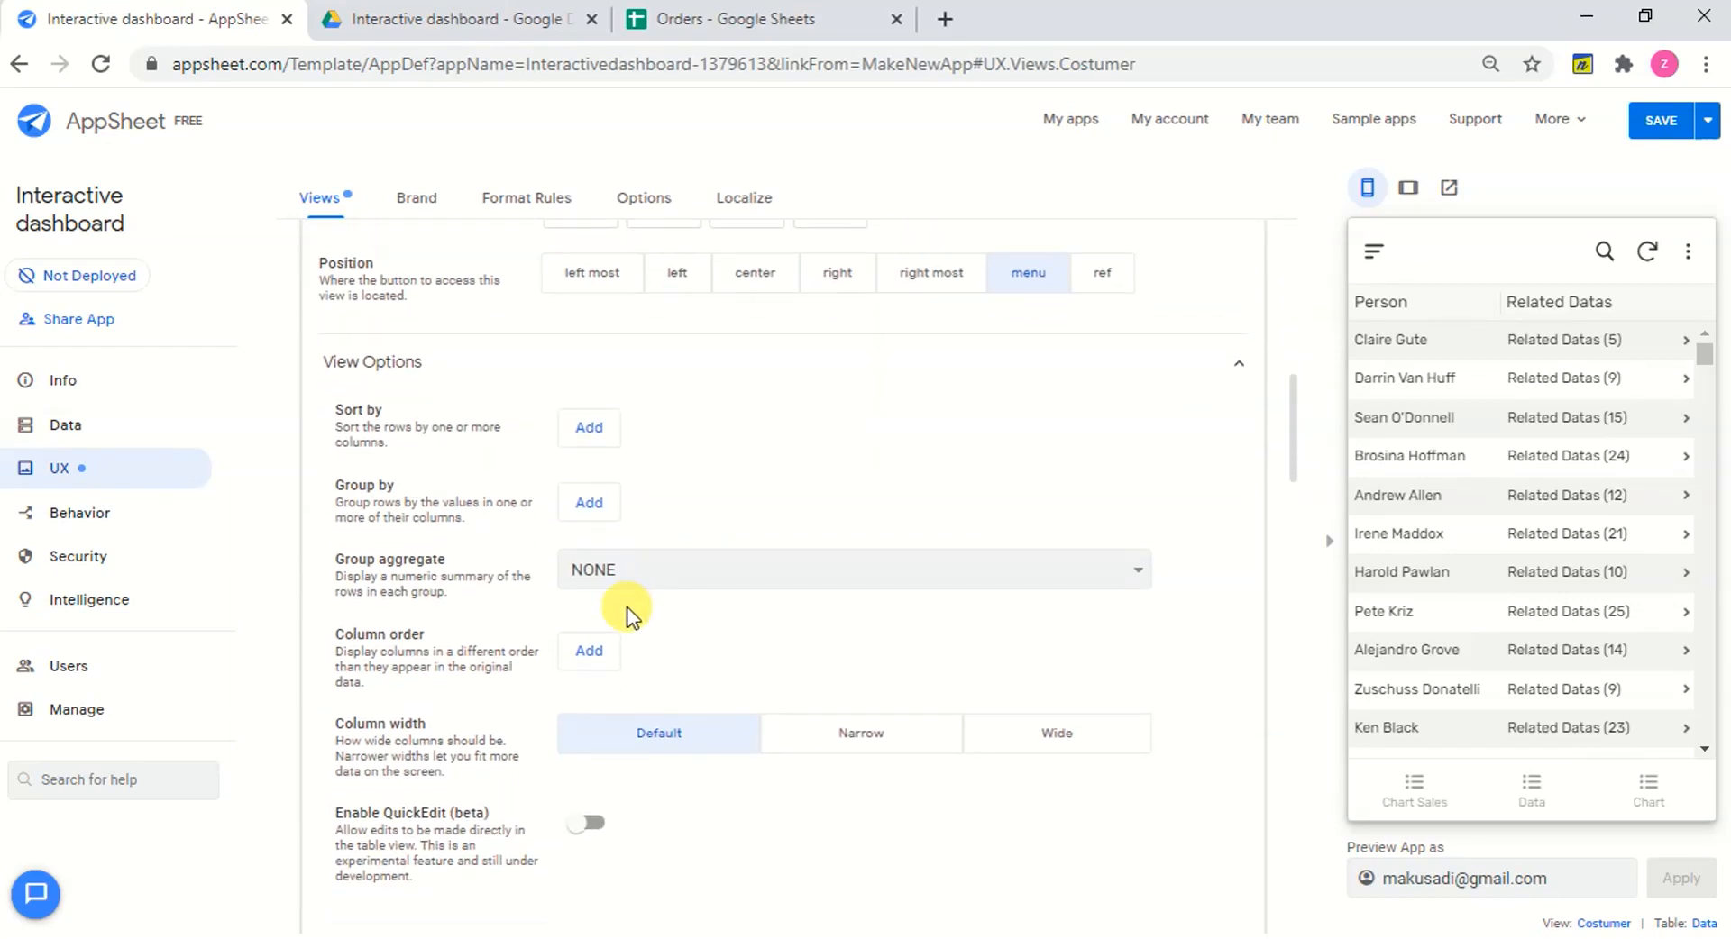
click(602, 651)
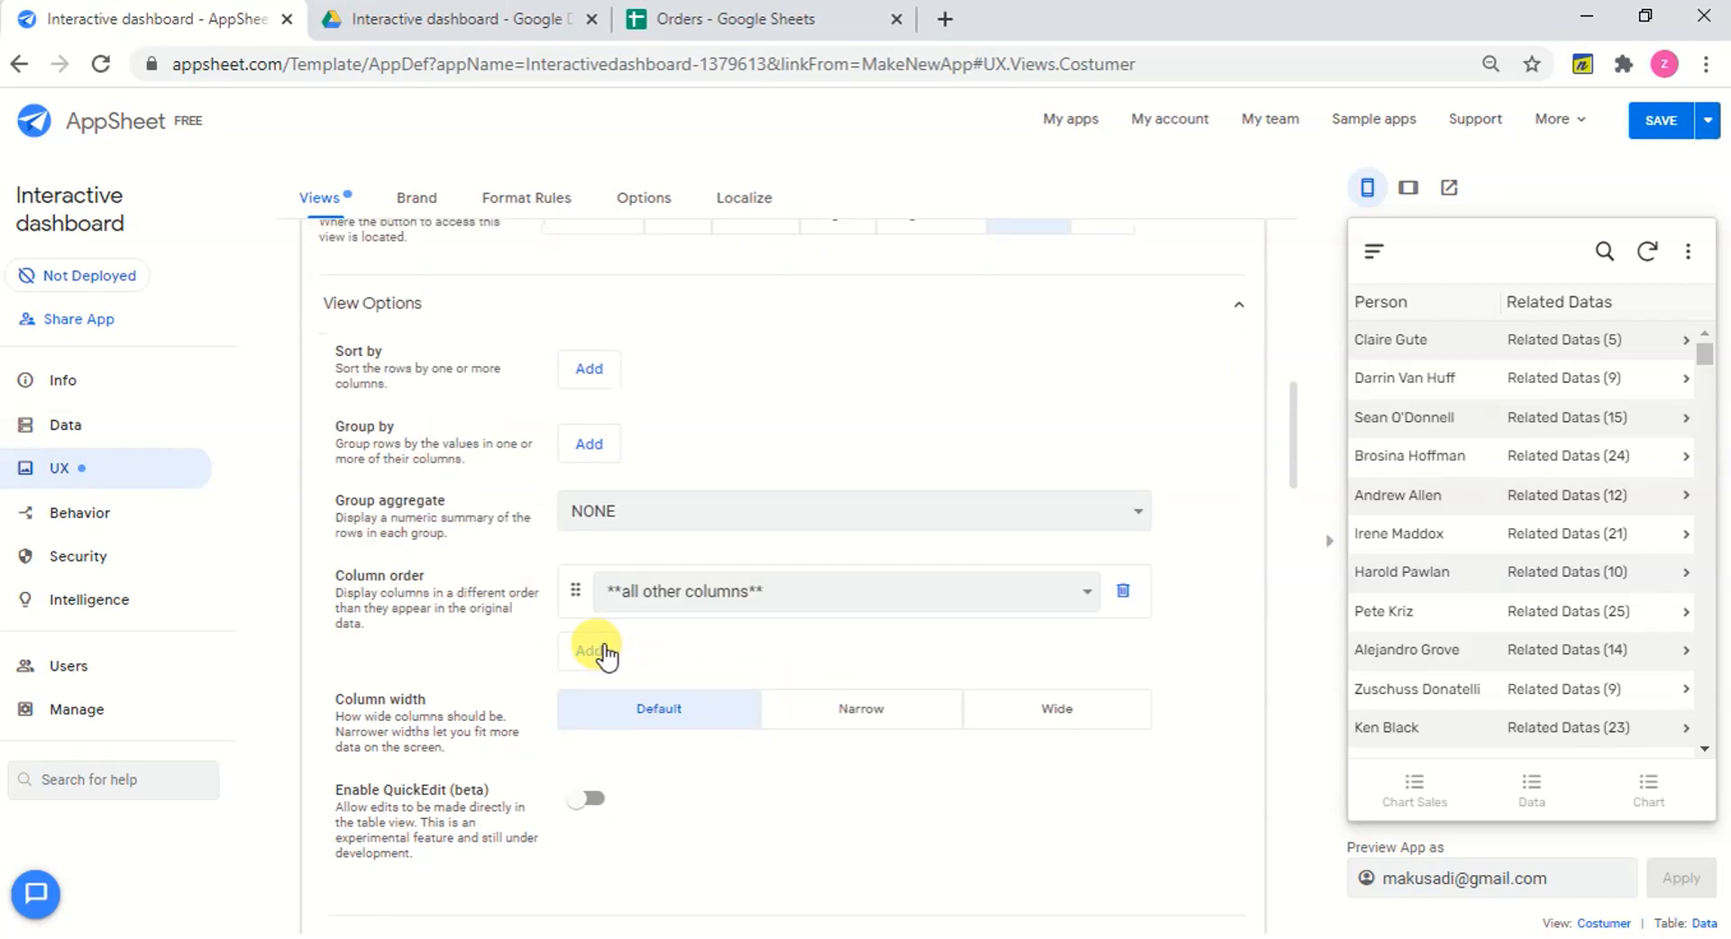
click(774, 591)
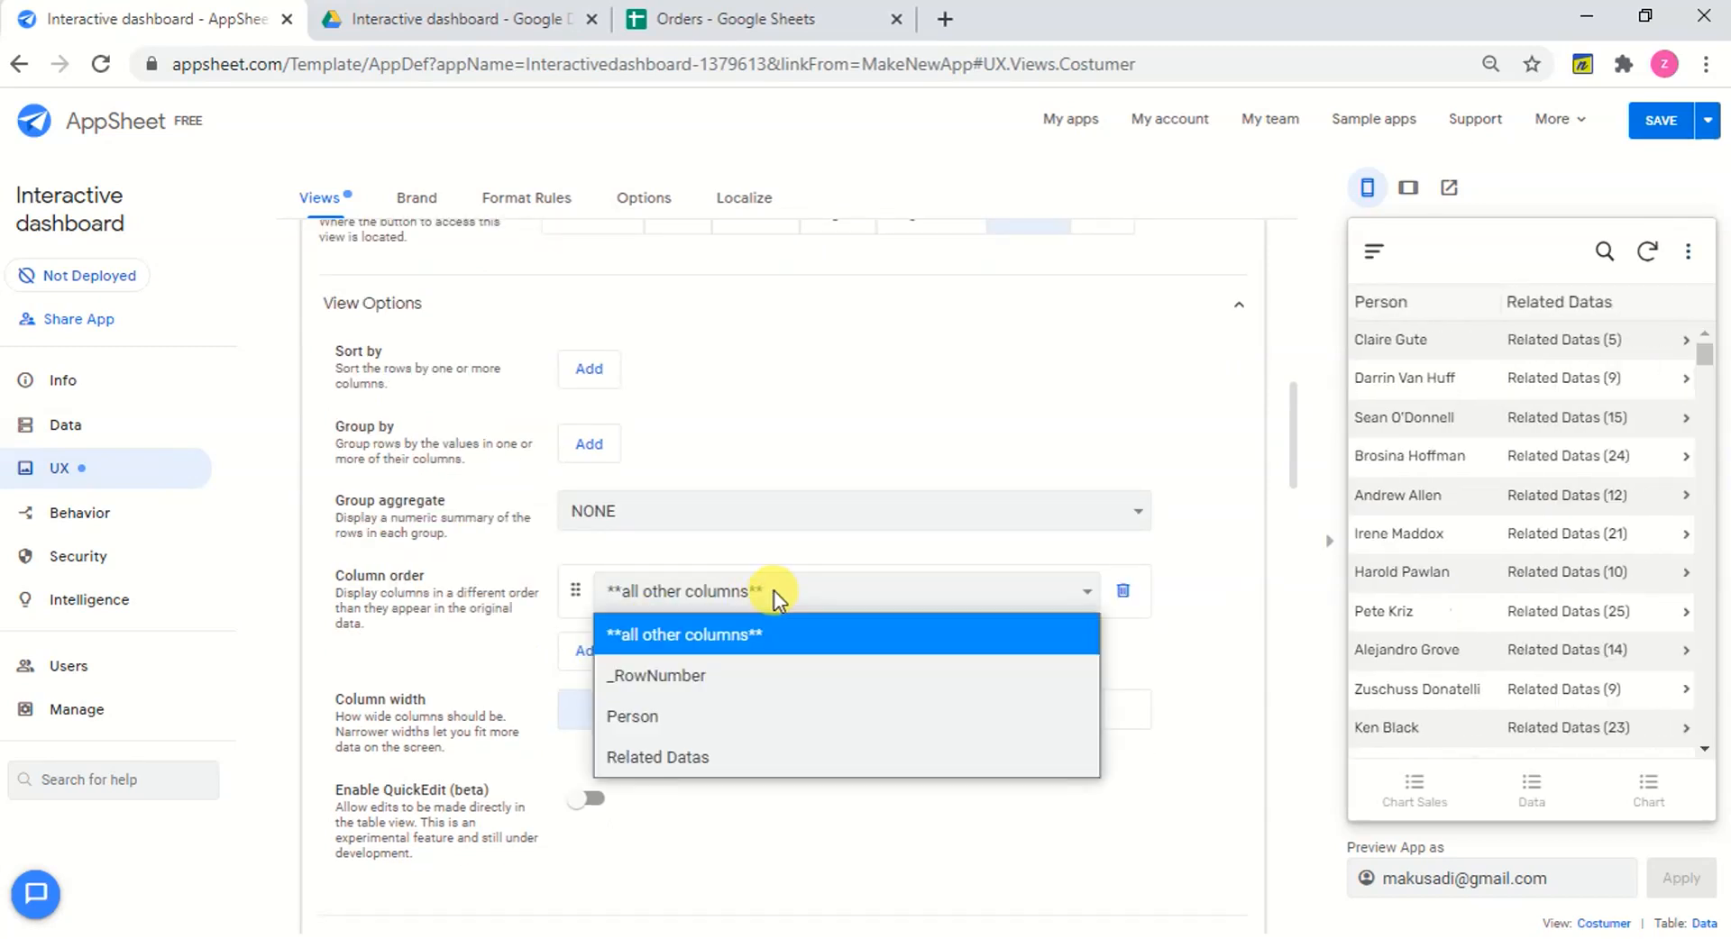
click(681, 716)
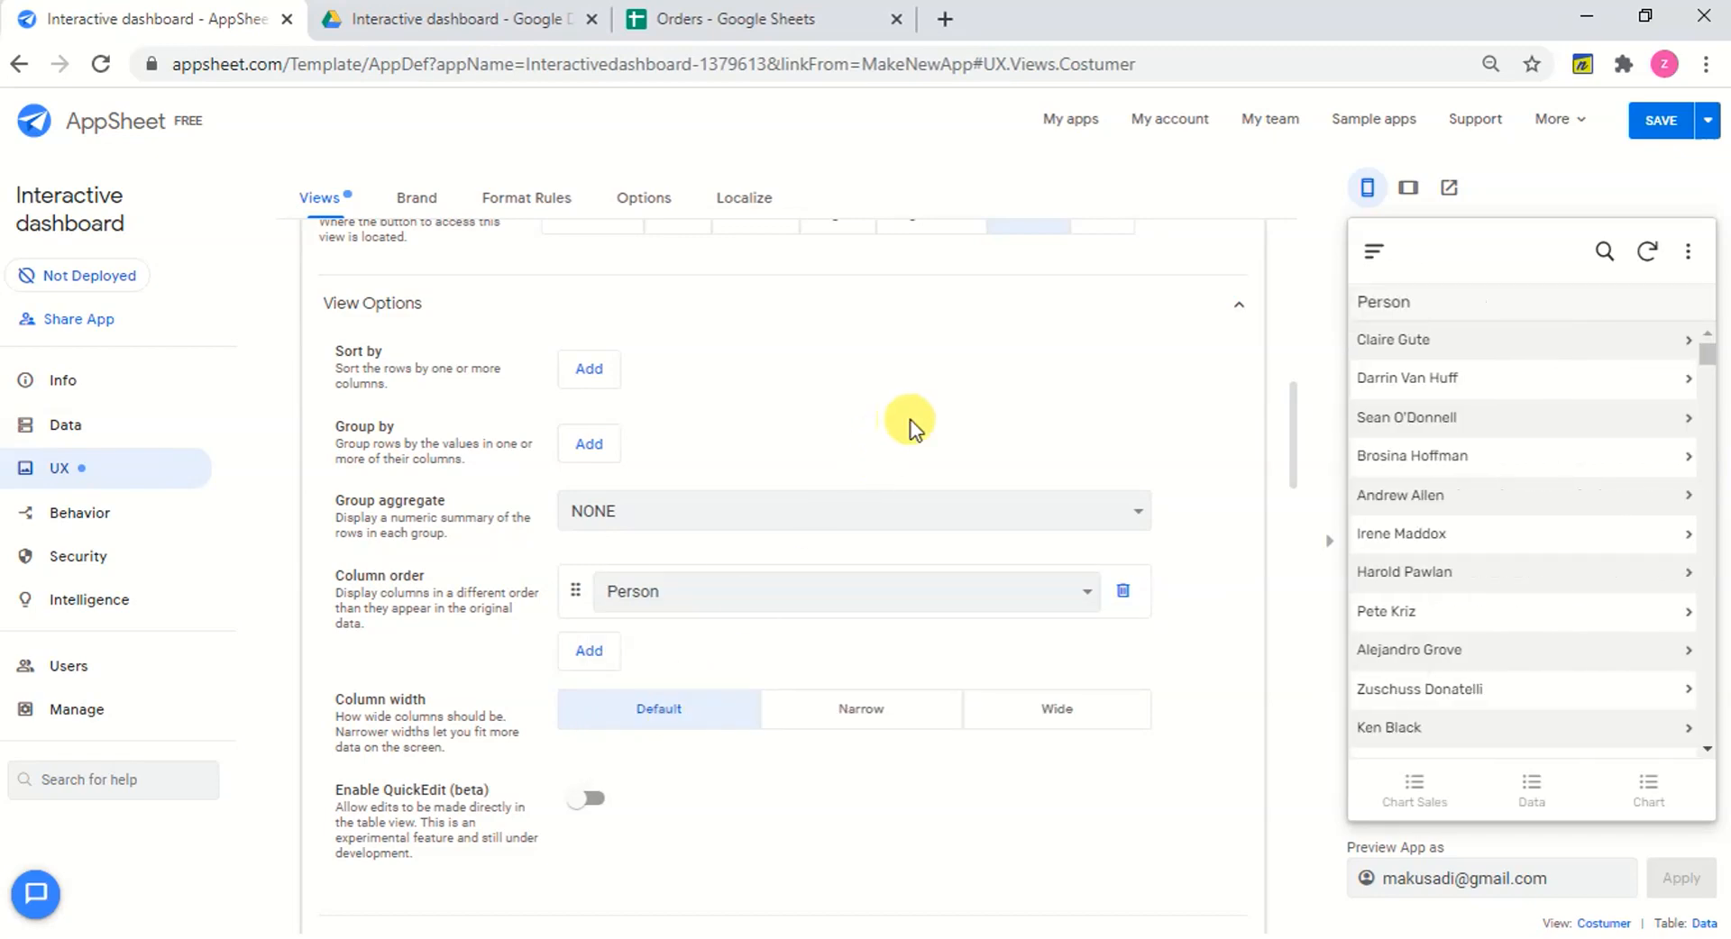
scroll(911, 423, up, 10)
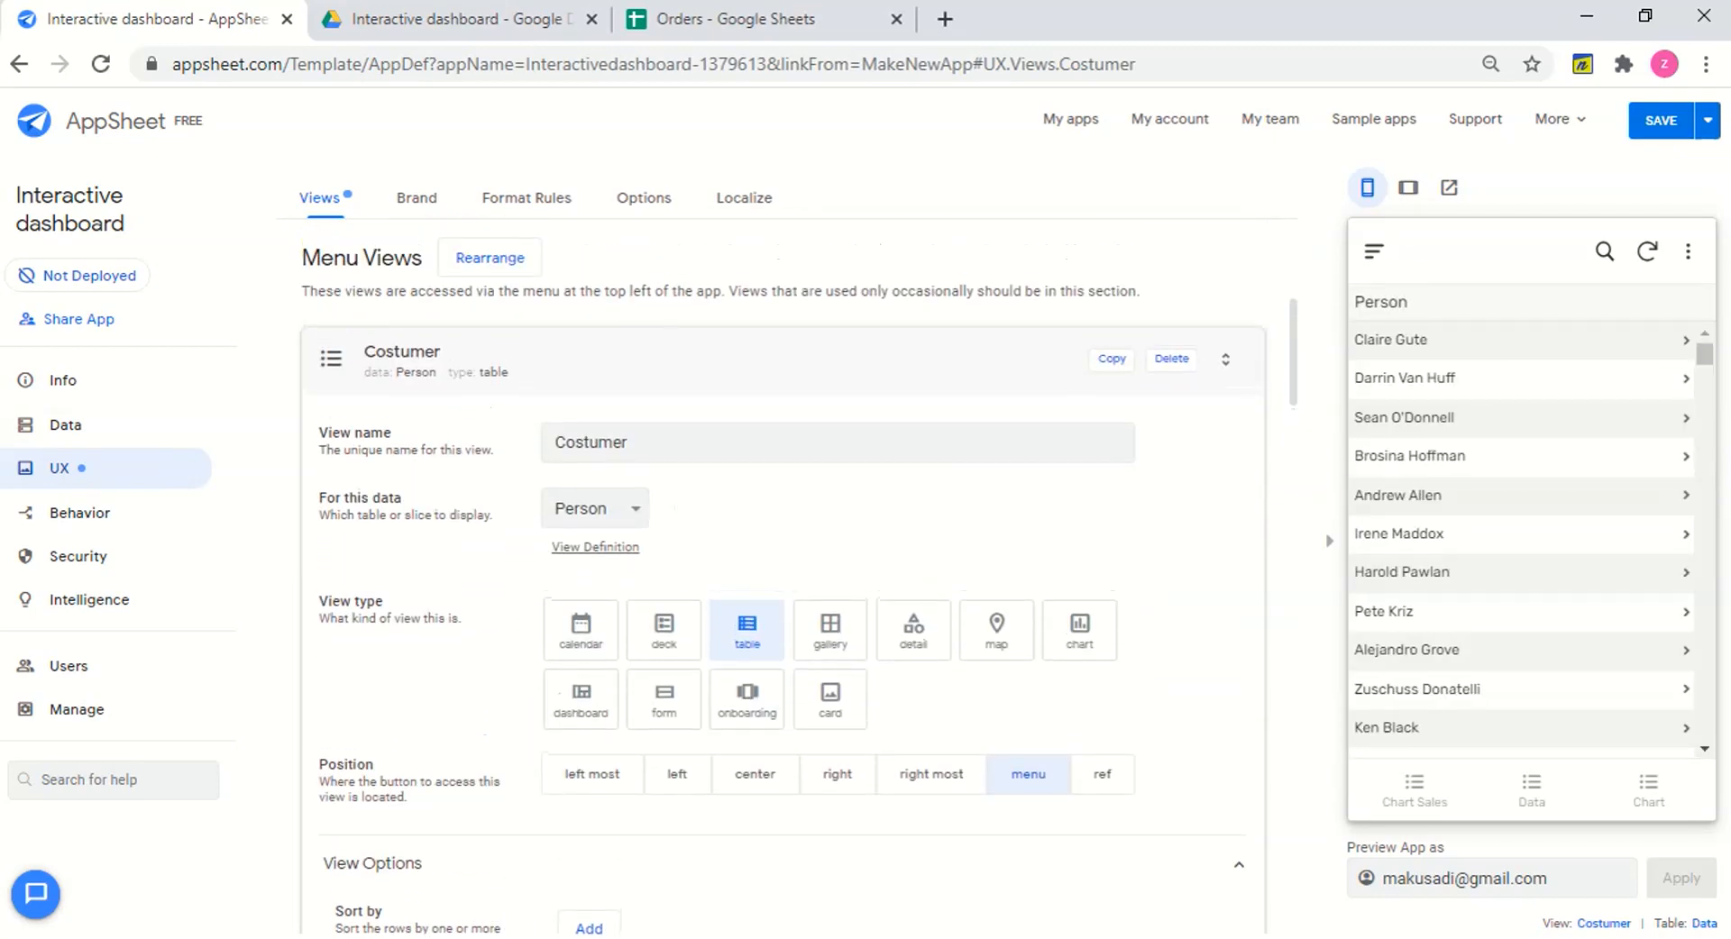
click(455, 595)
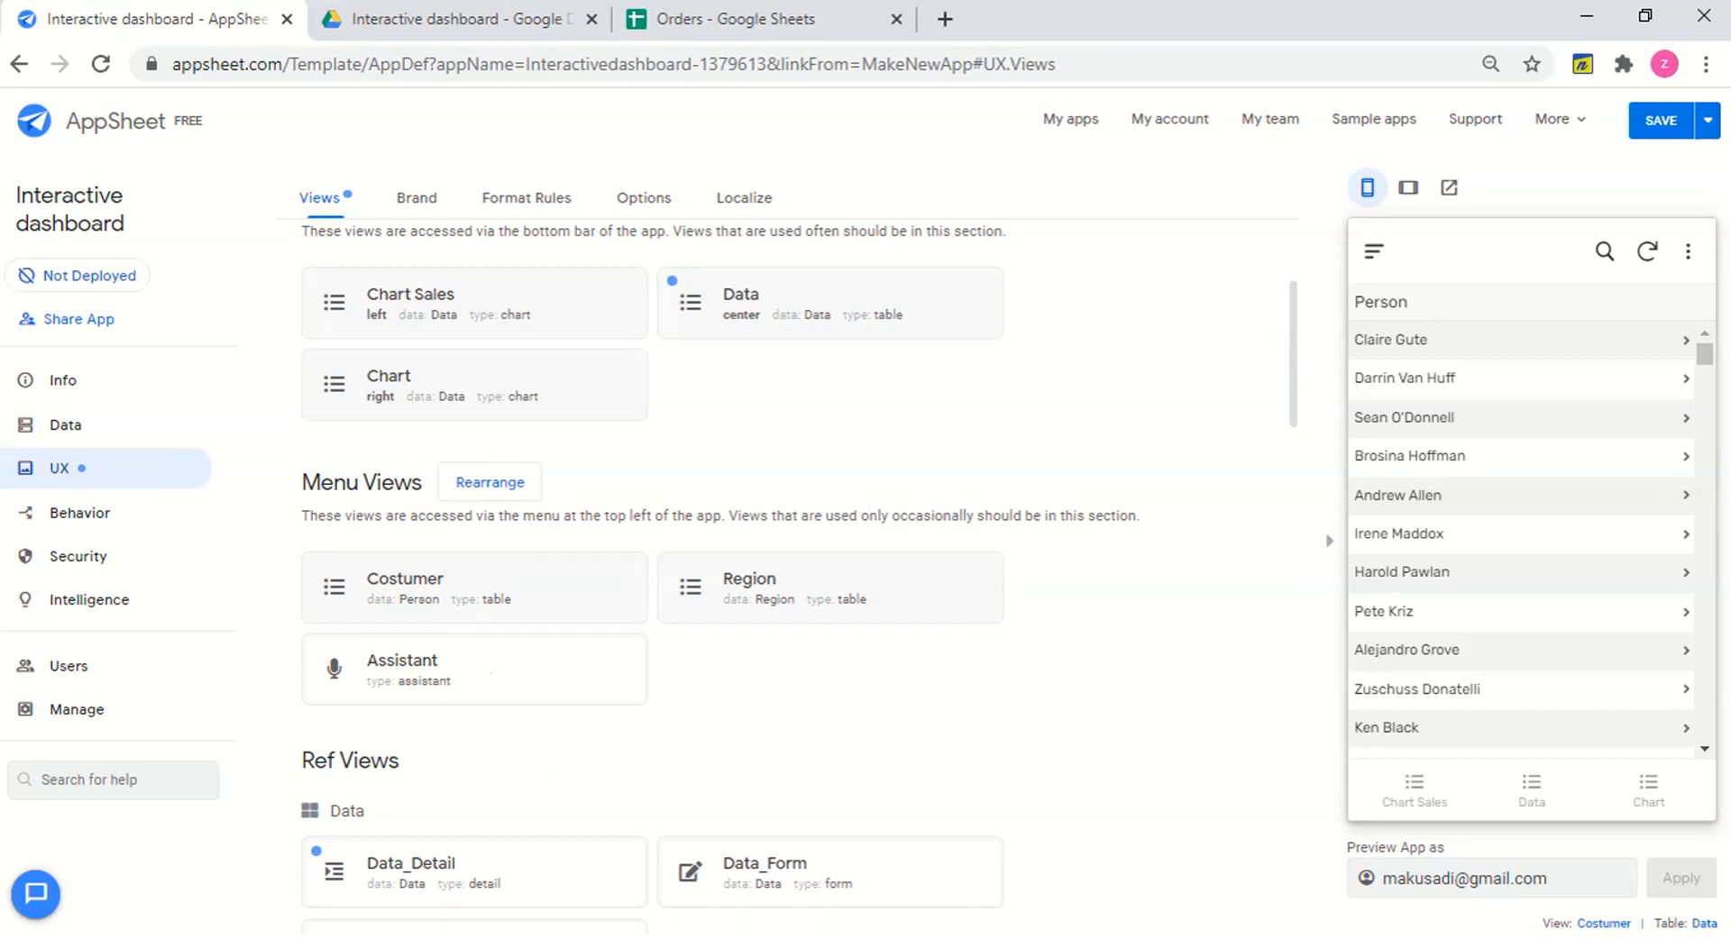
Add another new view with the dashboard view type and name it Dashboard.
scroll(789, 541, up, 3)
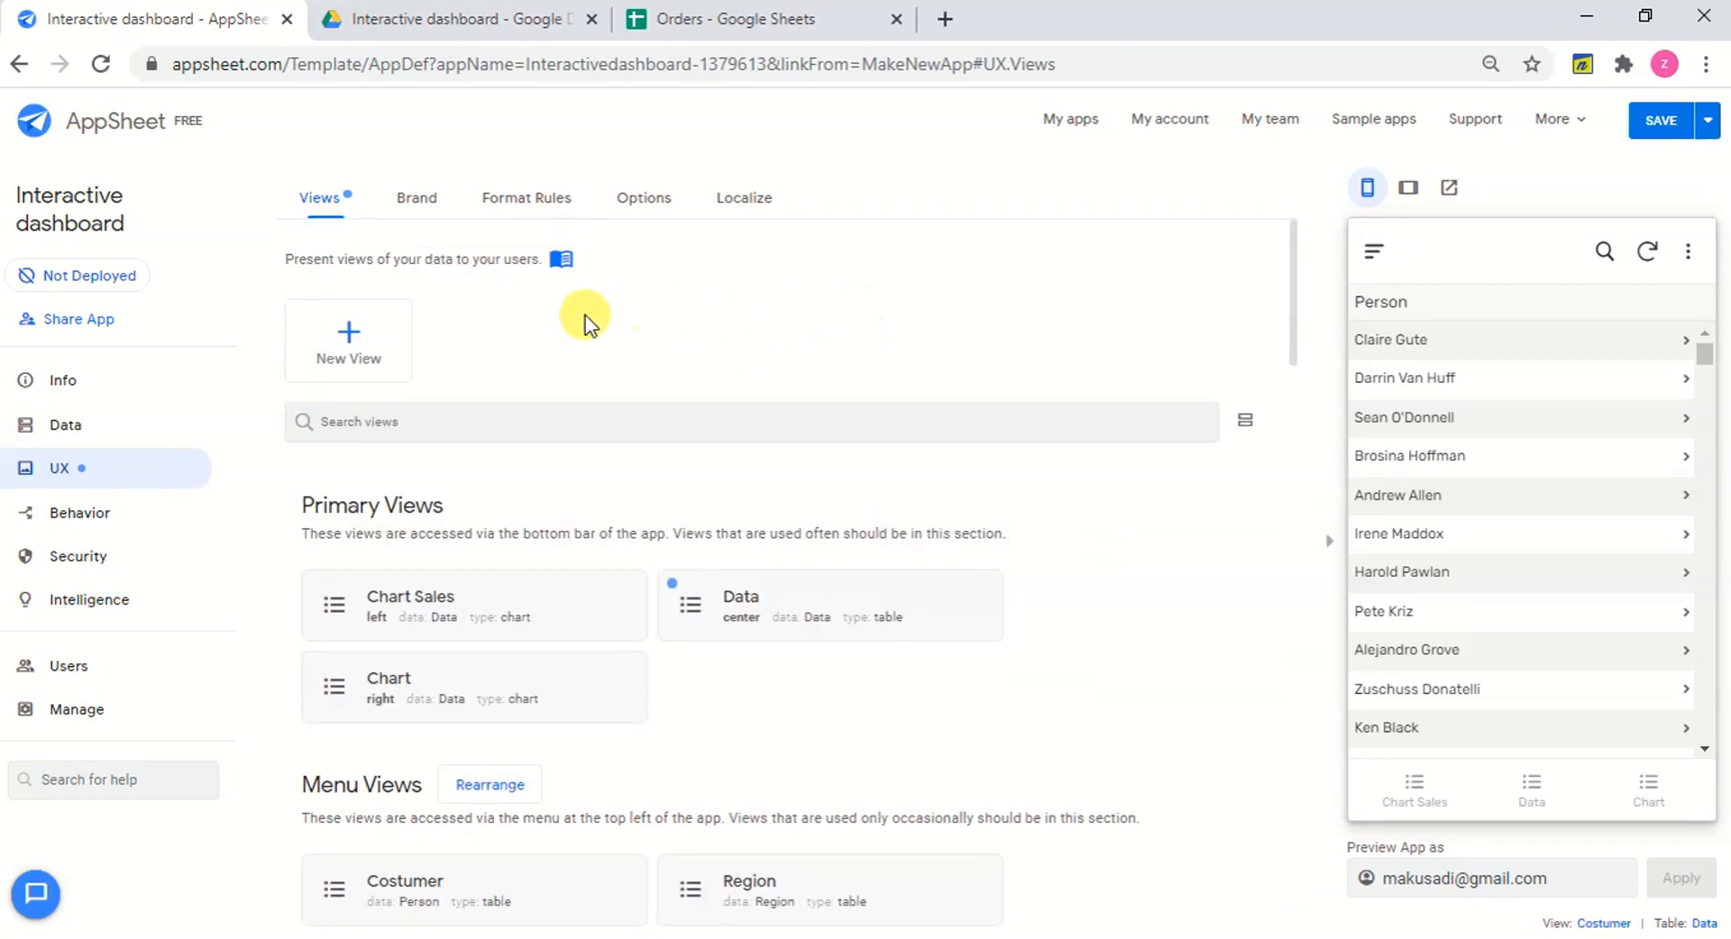
click(358, 340)
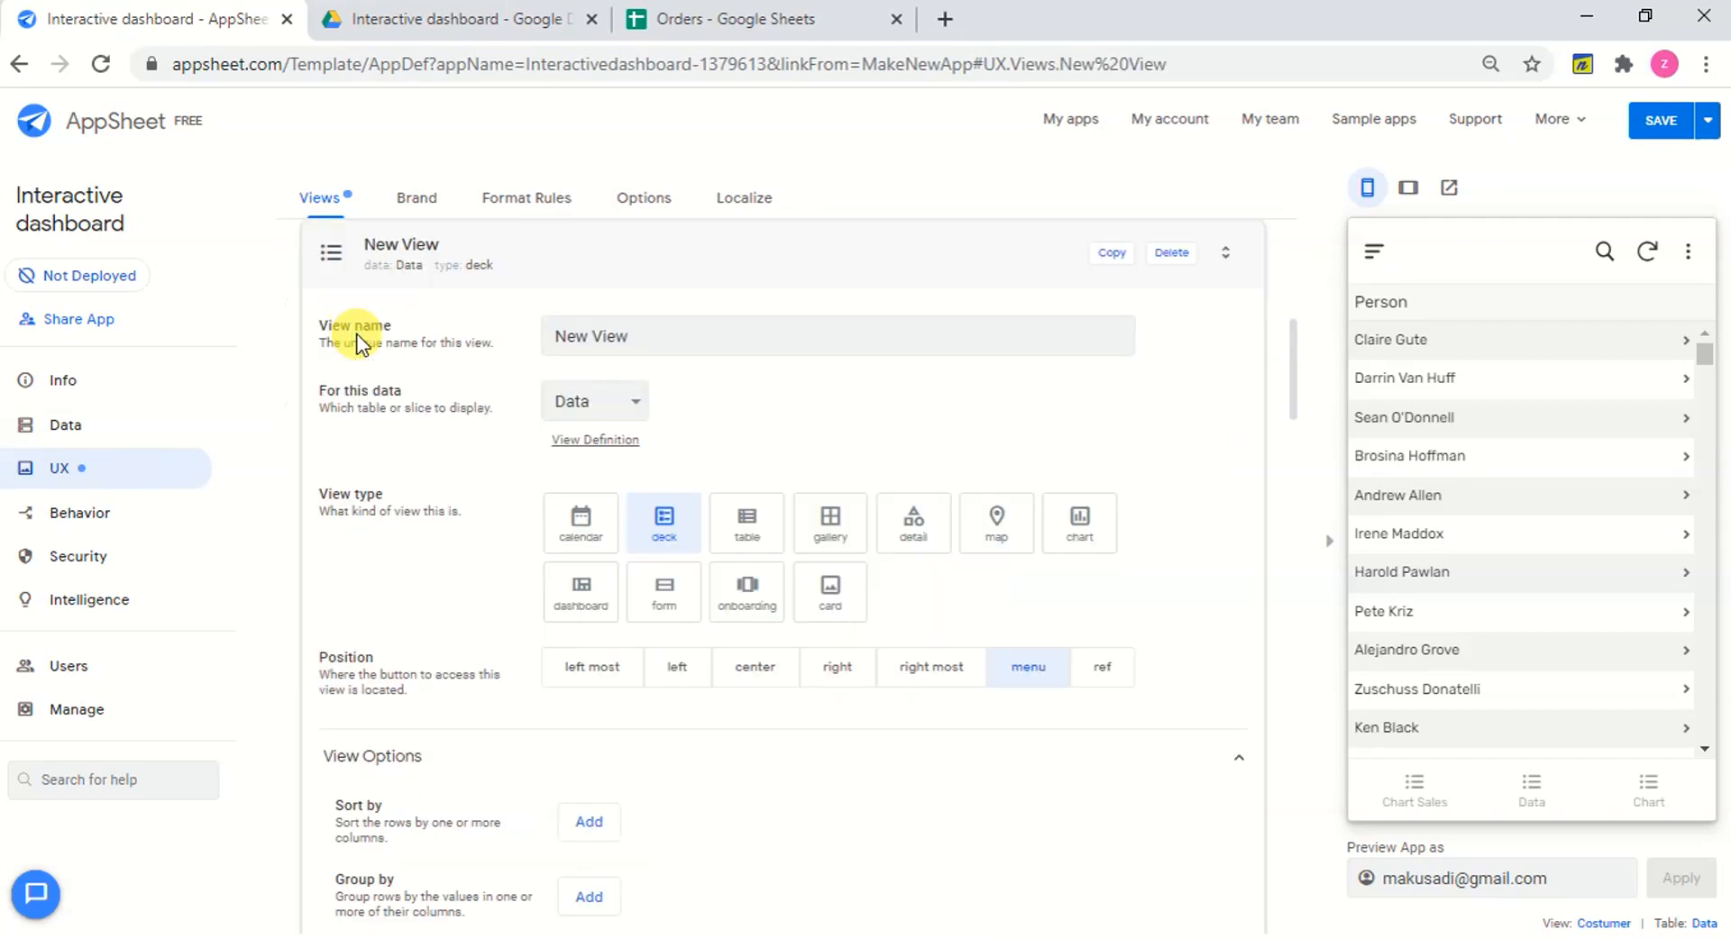
click(581, 592)
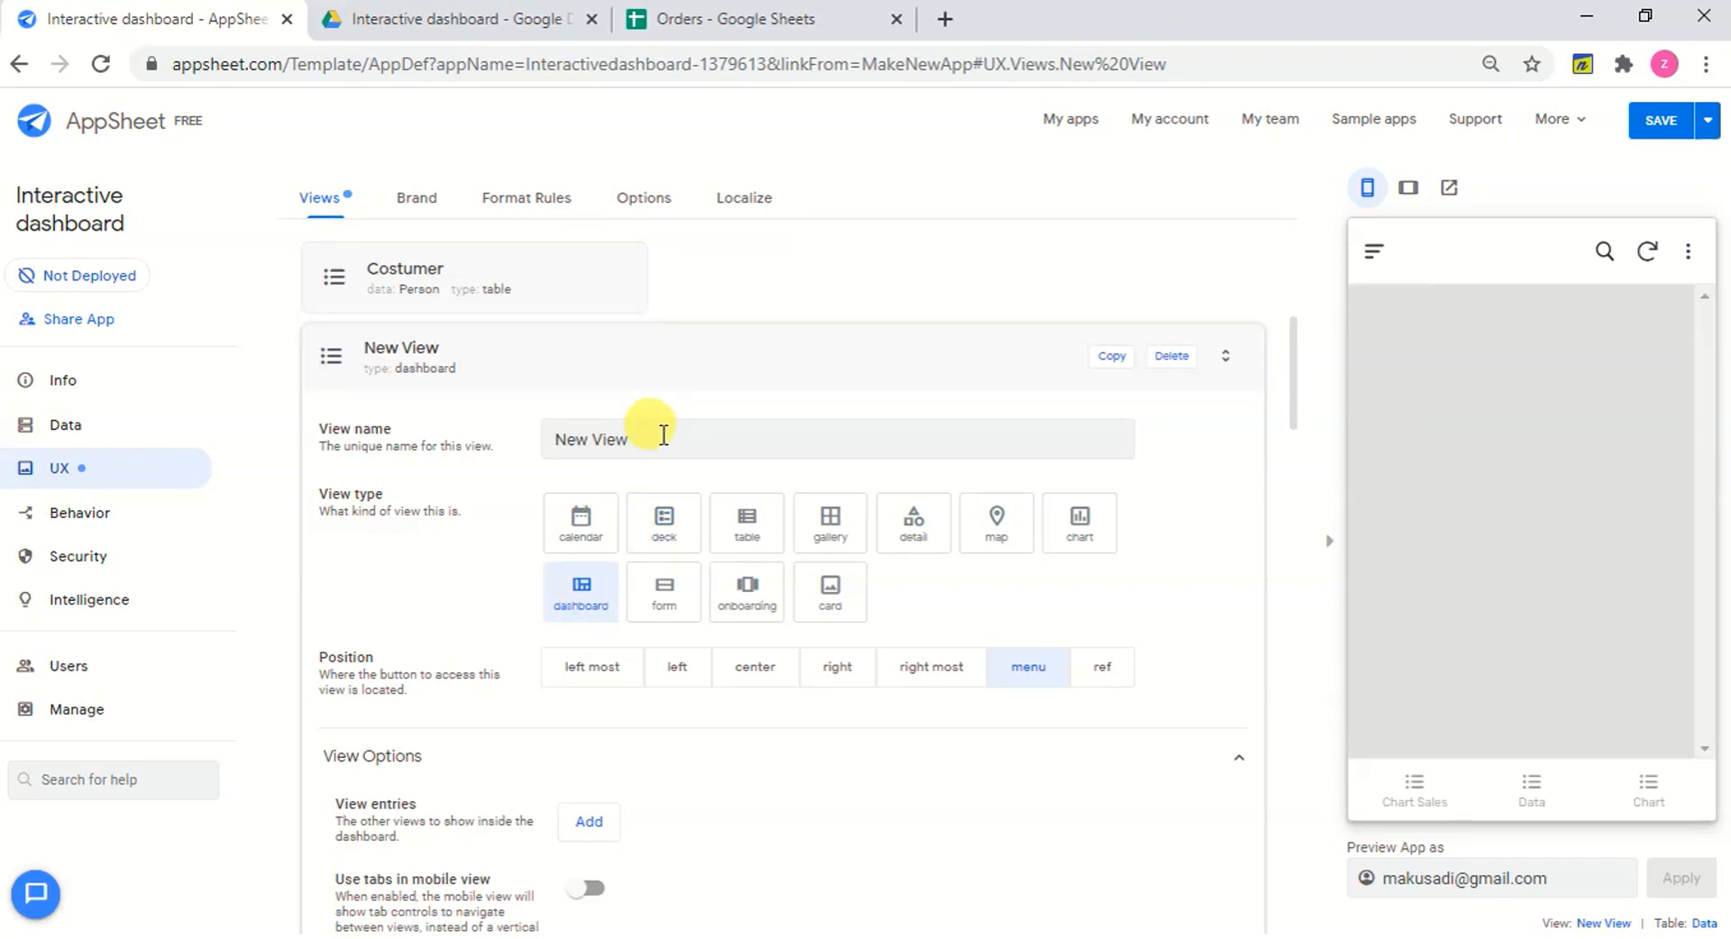
drag(663, 436, 440, 434)
text(Dash)
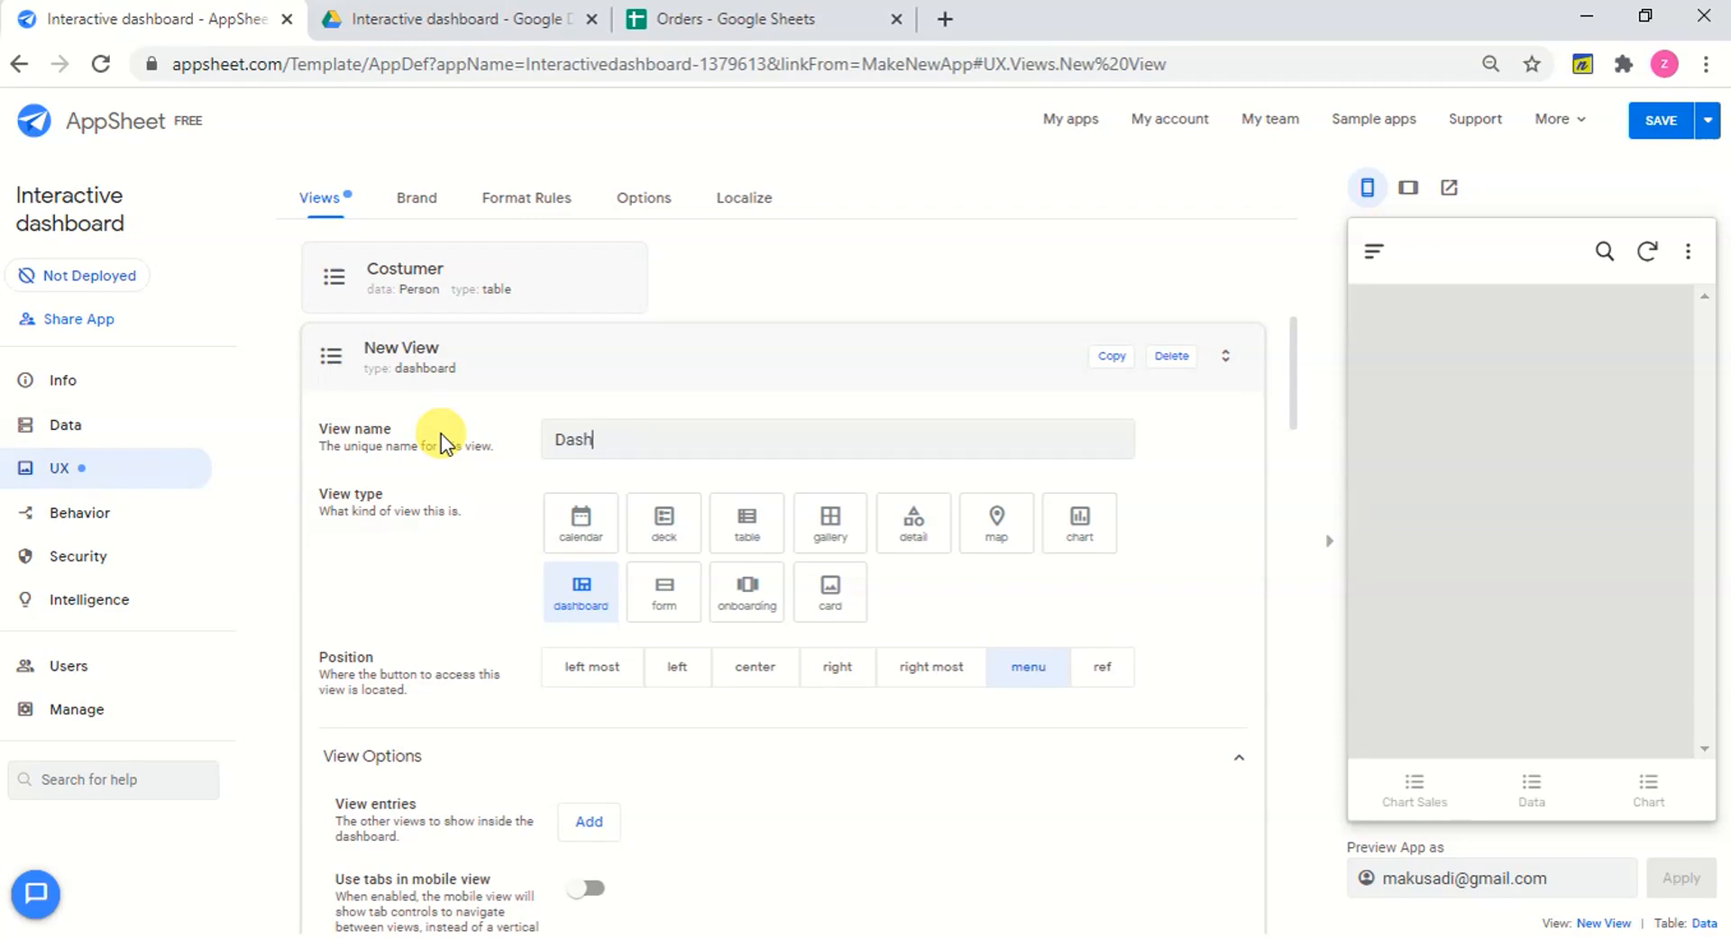
text(board)
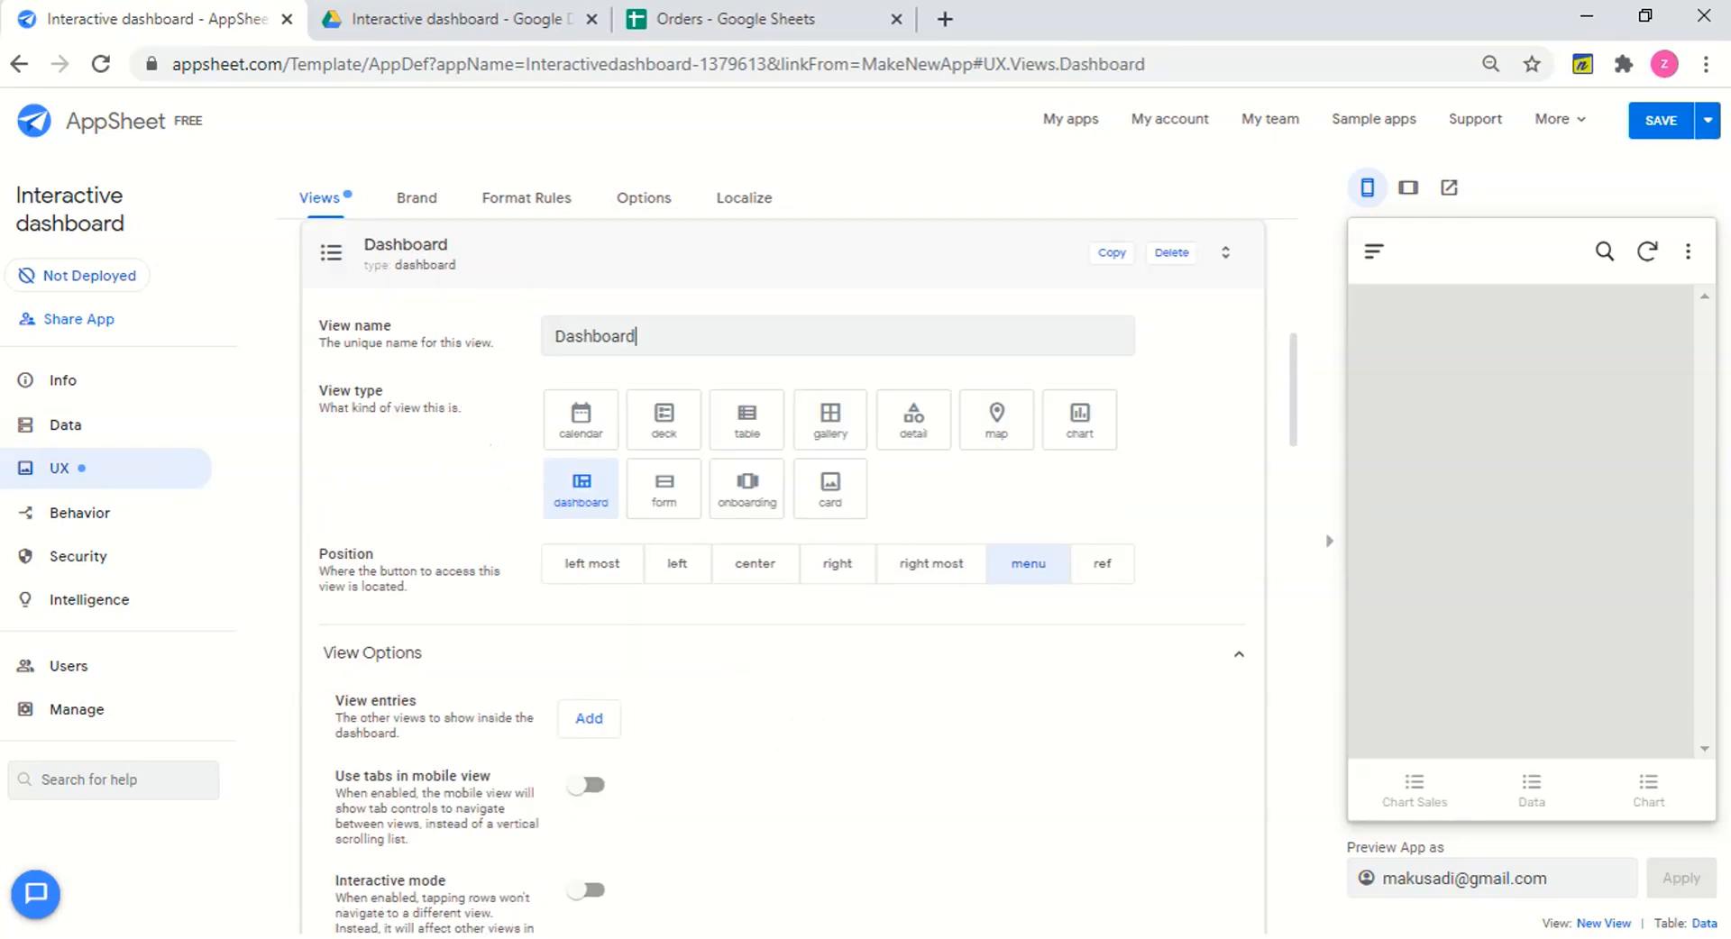
Add the Region view as the first entry of the Dashboard view and set its size to Small.
scroll(775, 744, down, 3)
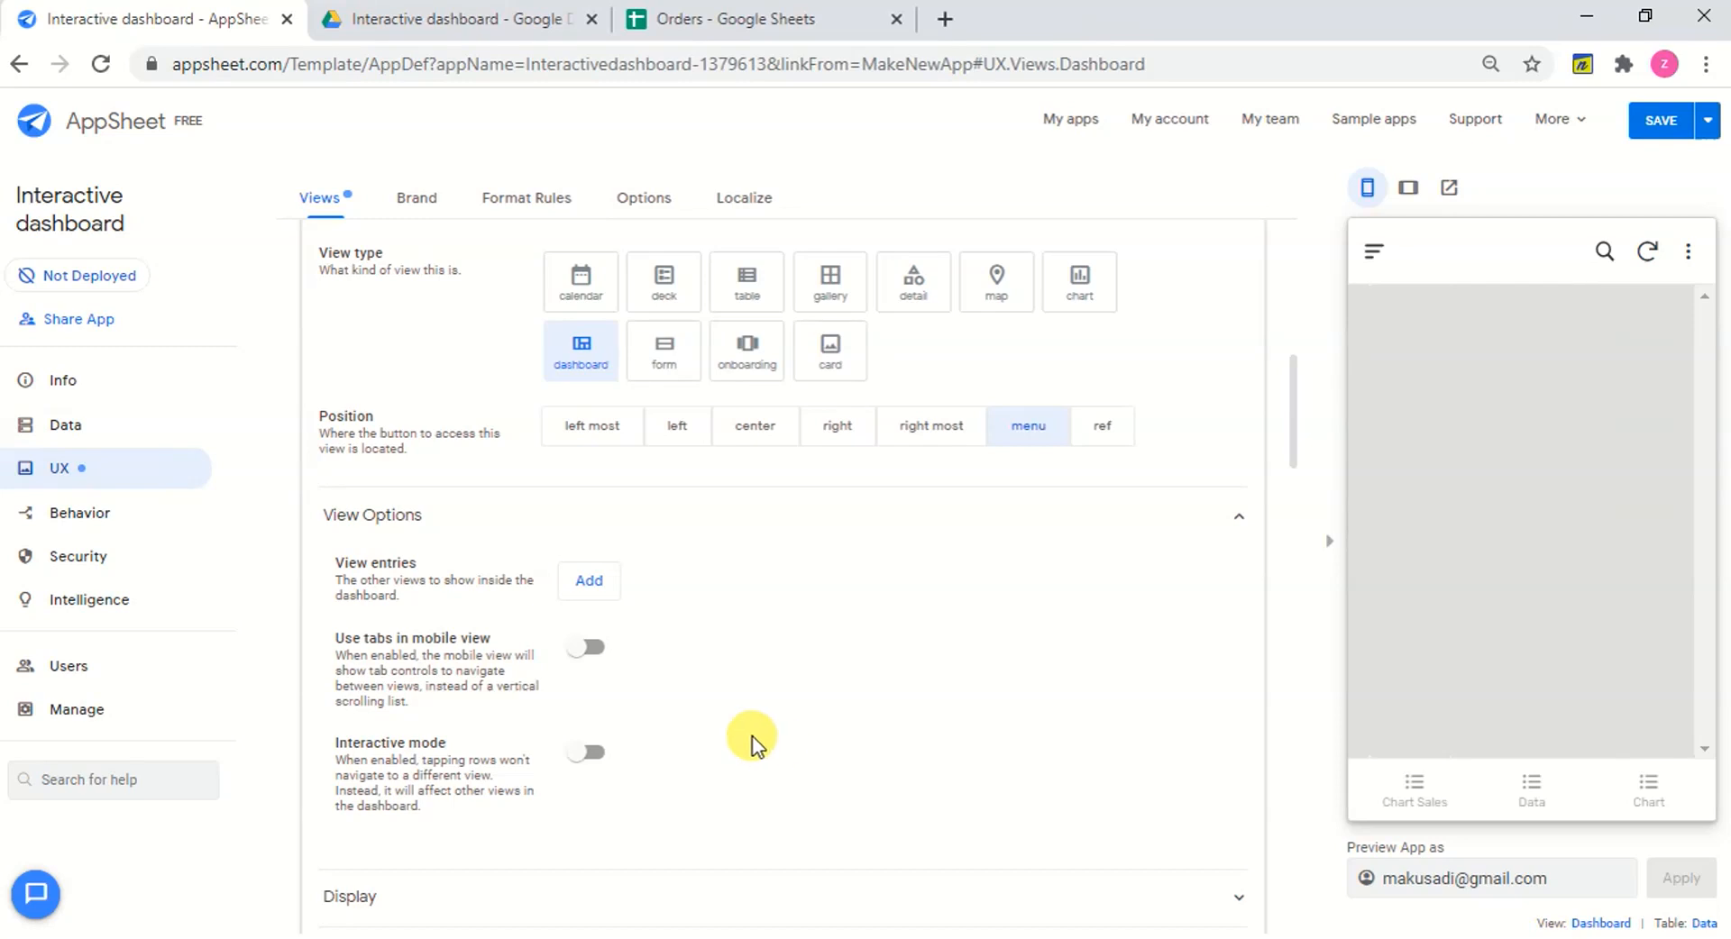
click(597, 584)
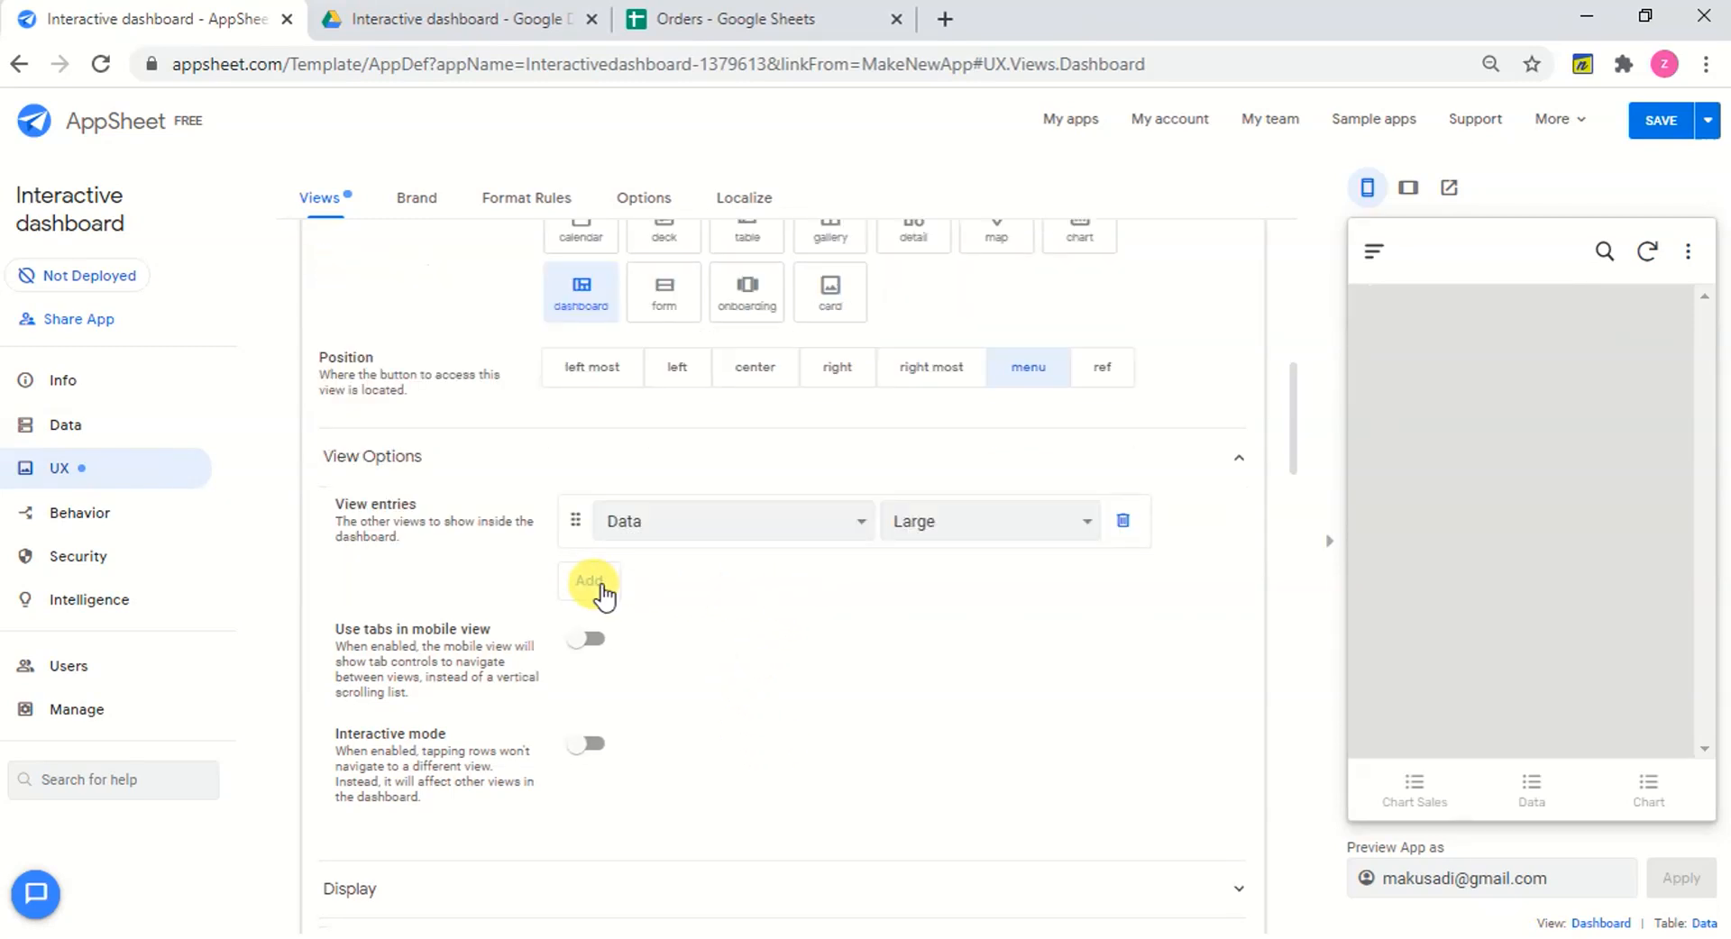
click(771, 522)
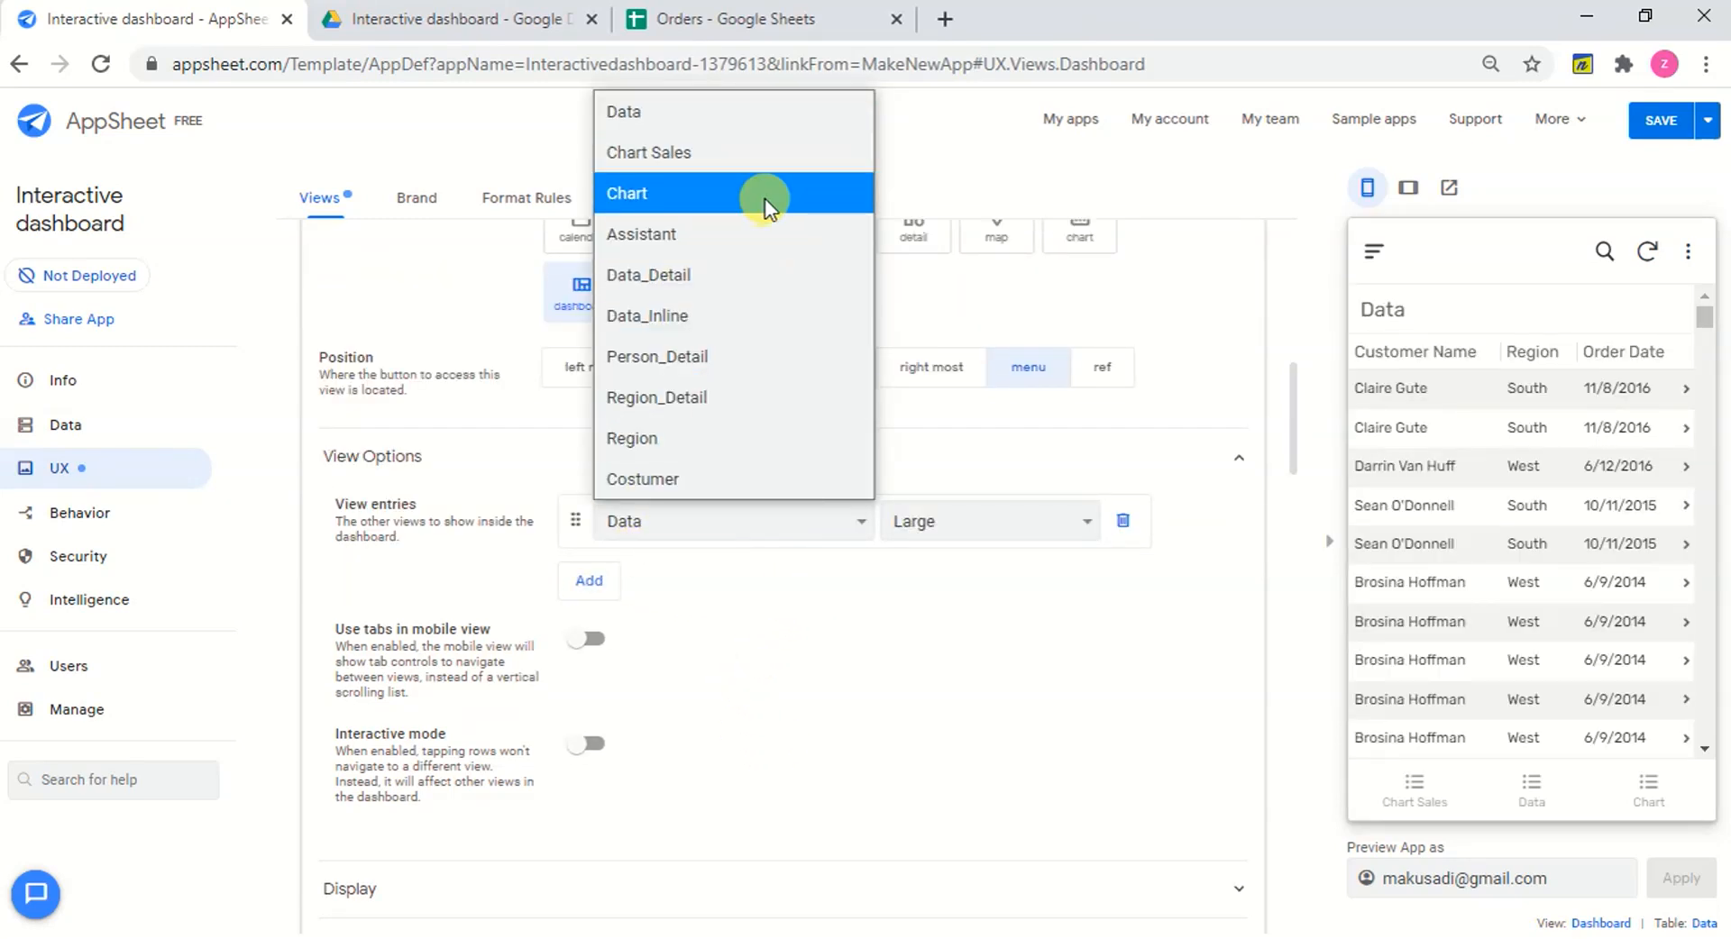
click(717, 438)
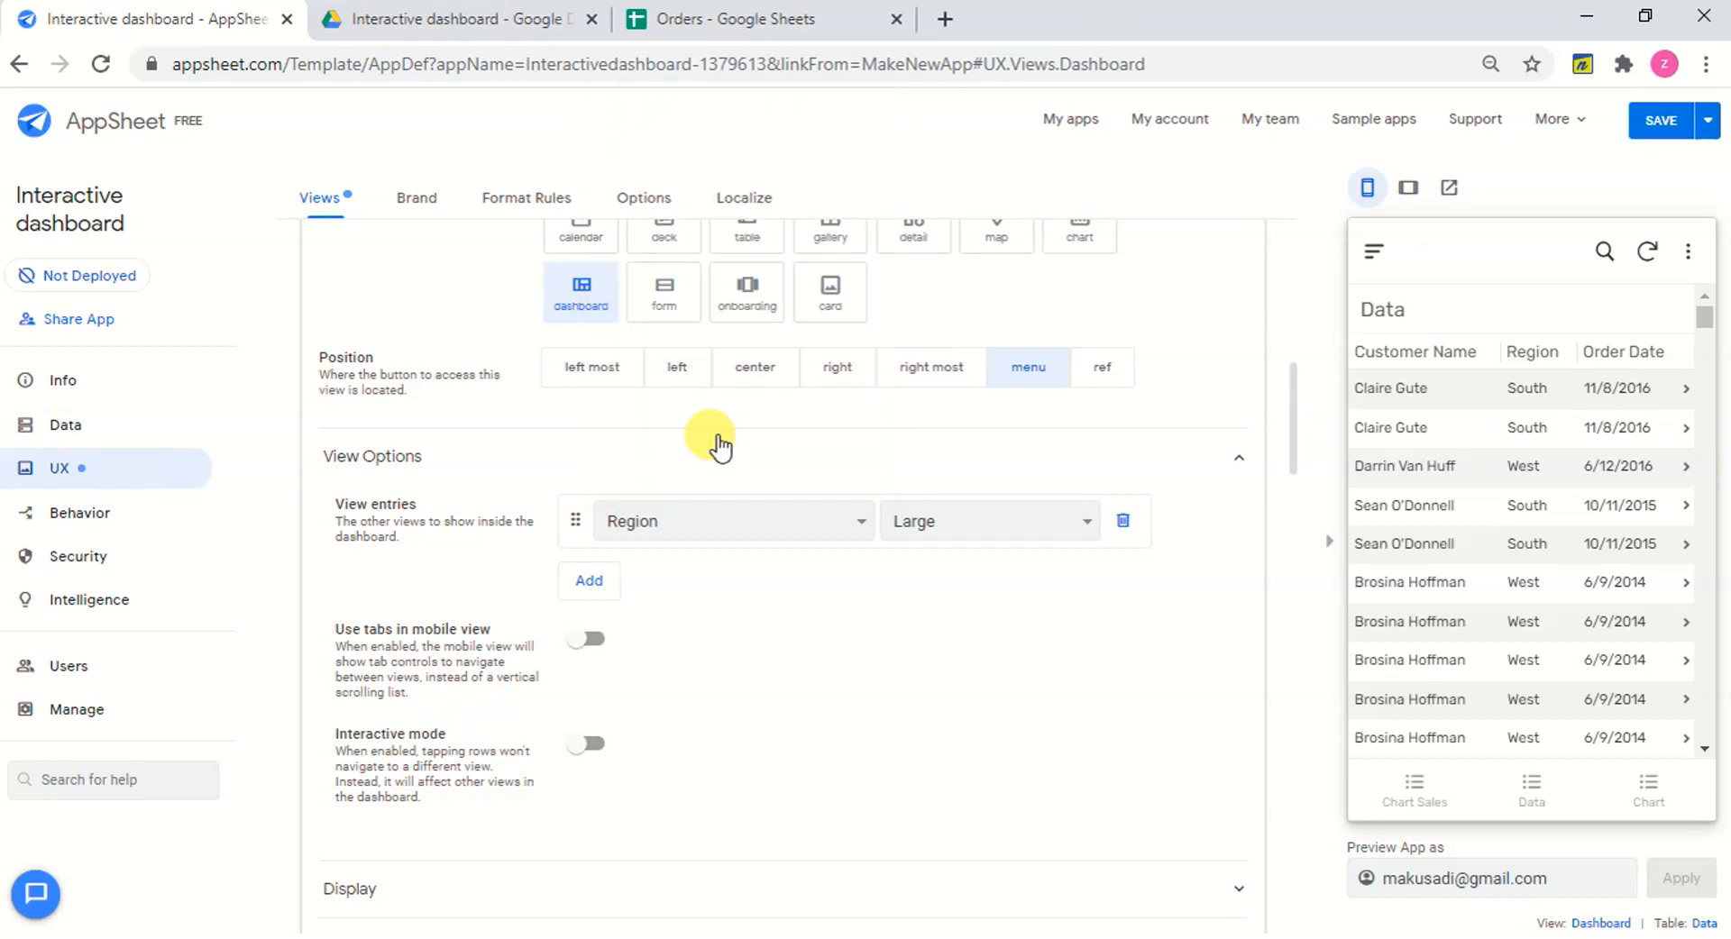
click(1042, 525)
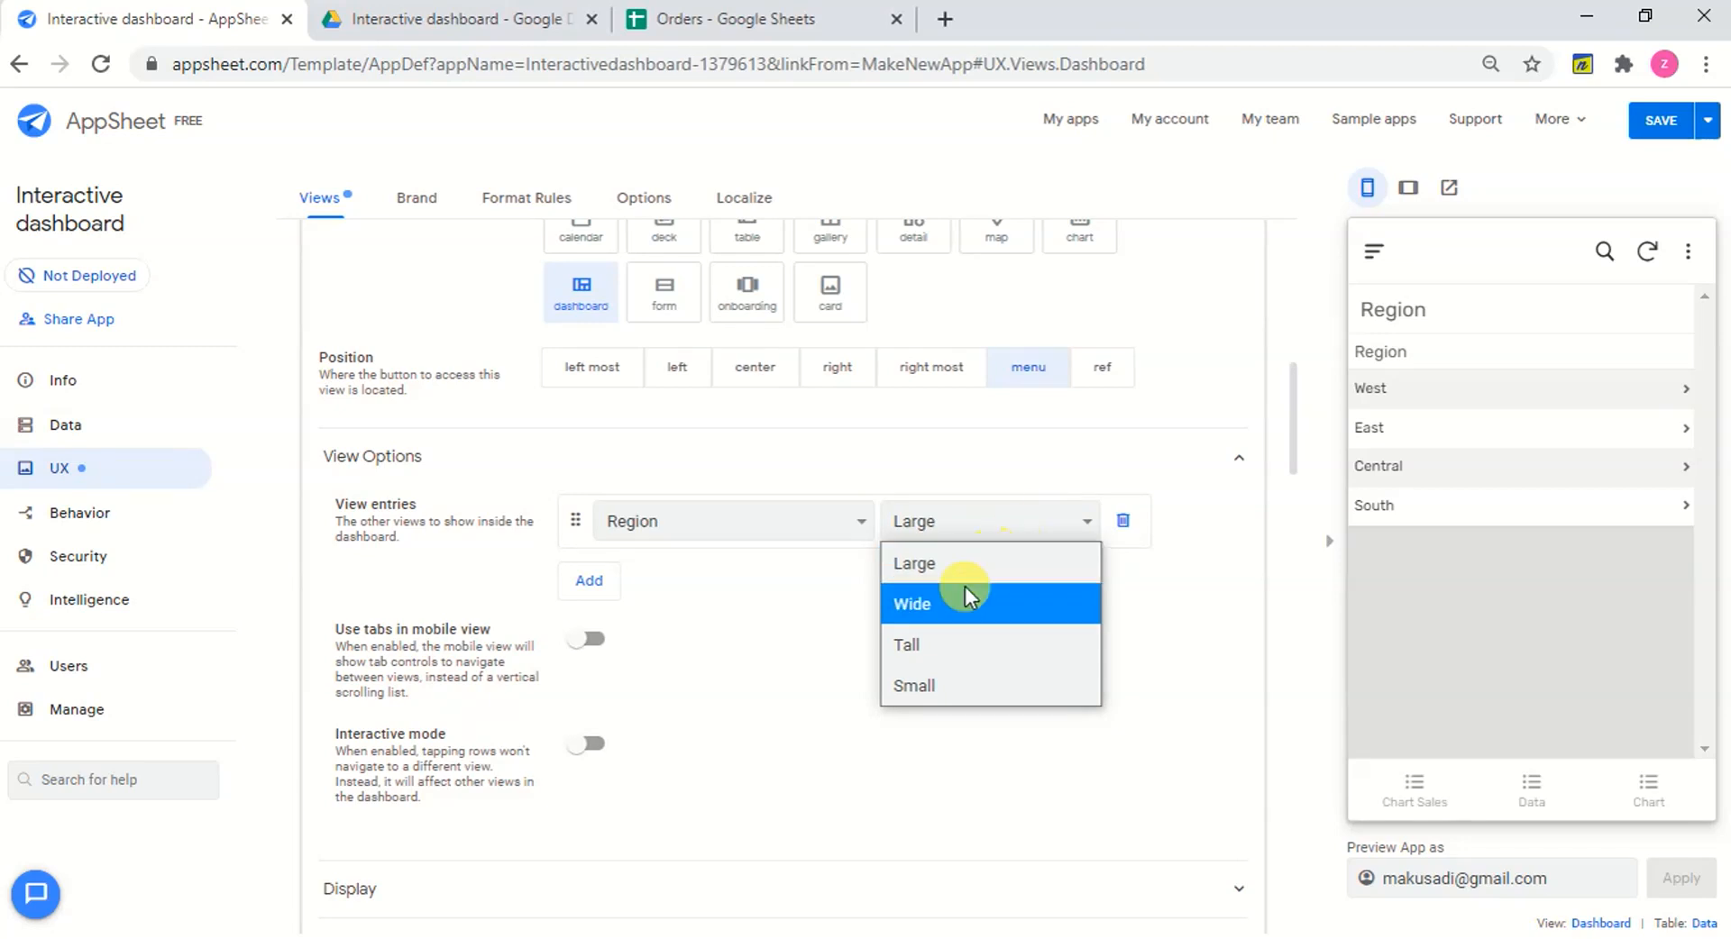
click(939, 685)
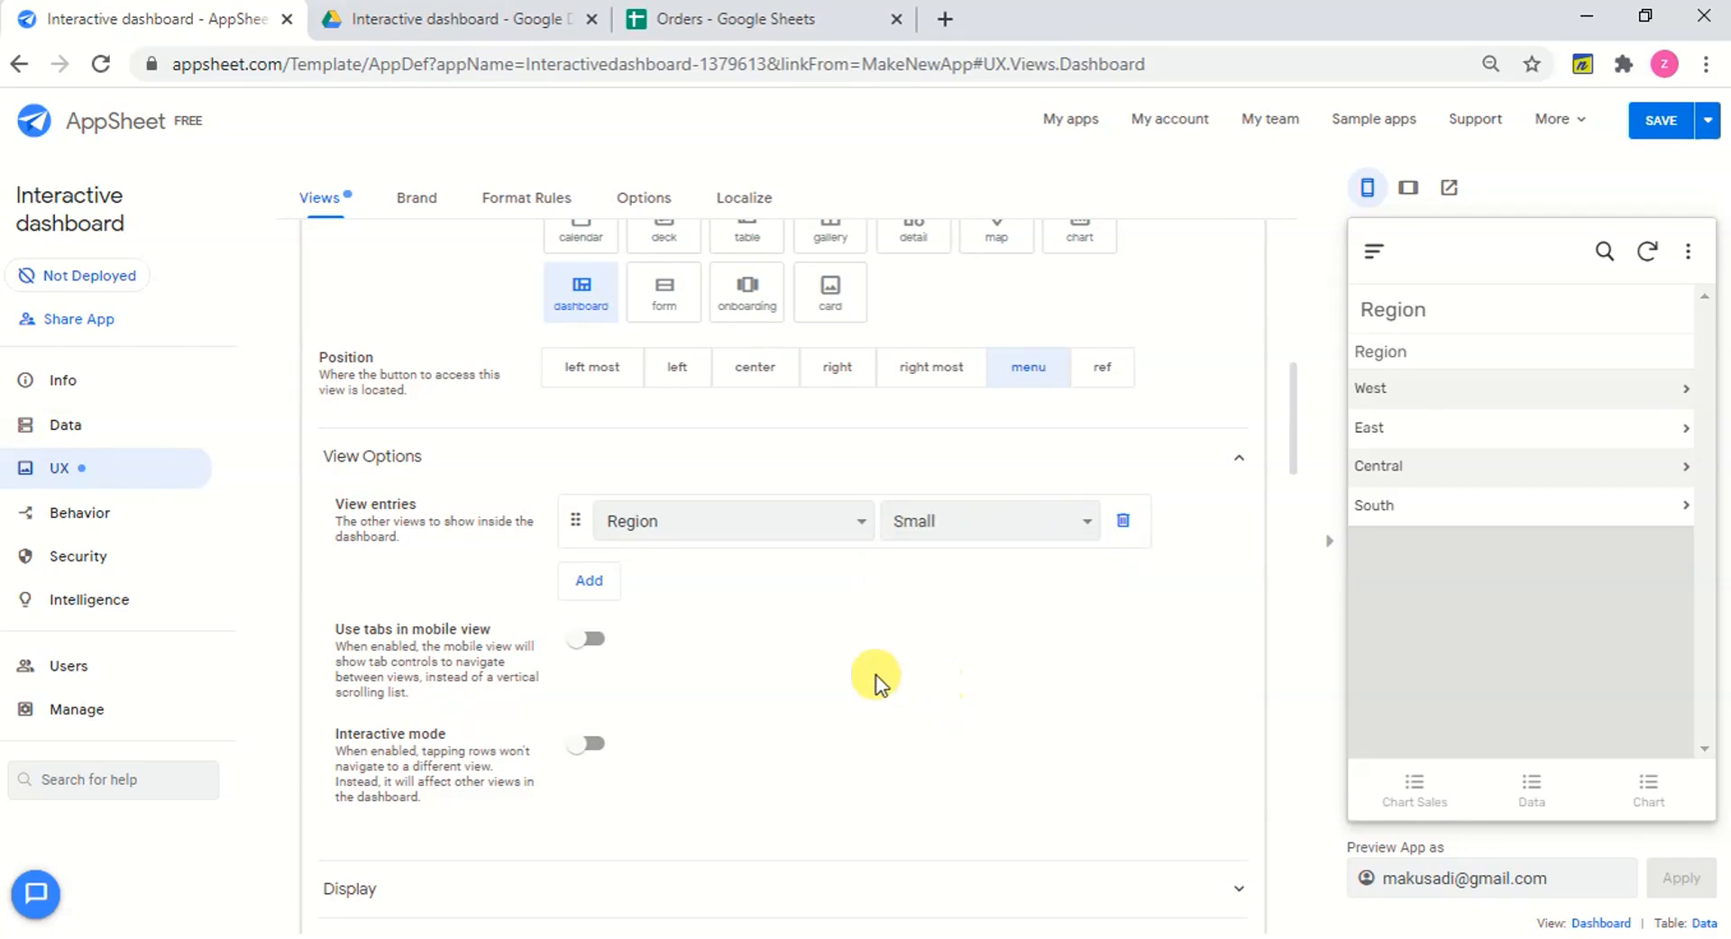
Add the Costumer view as the second dashboard entry and set its size to Tall.
click(588, 590)
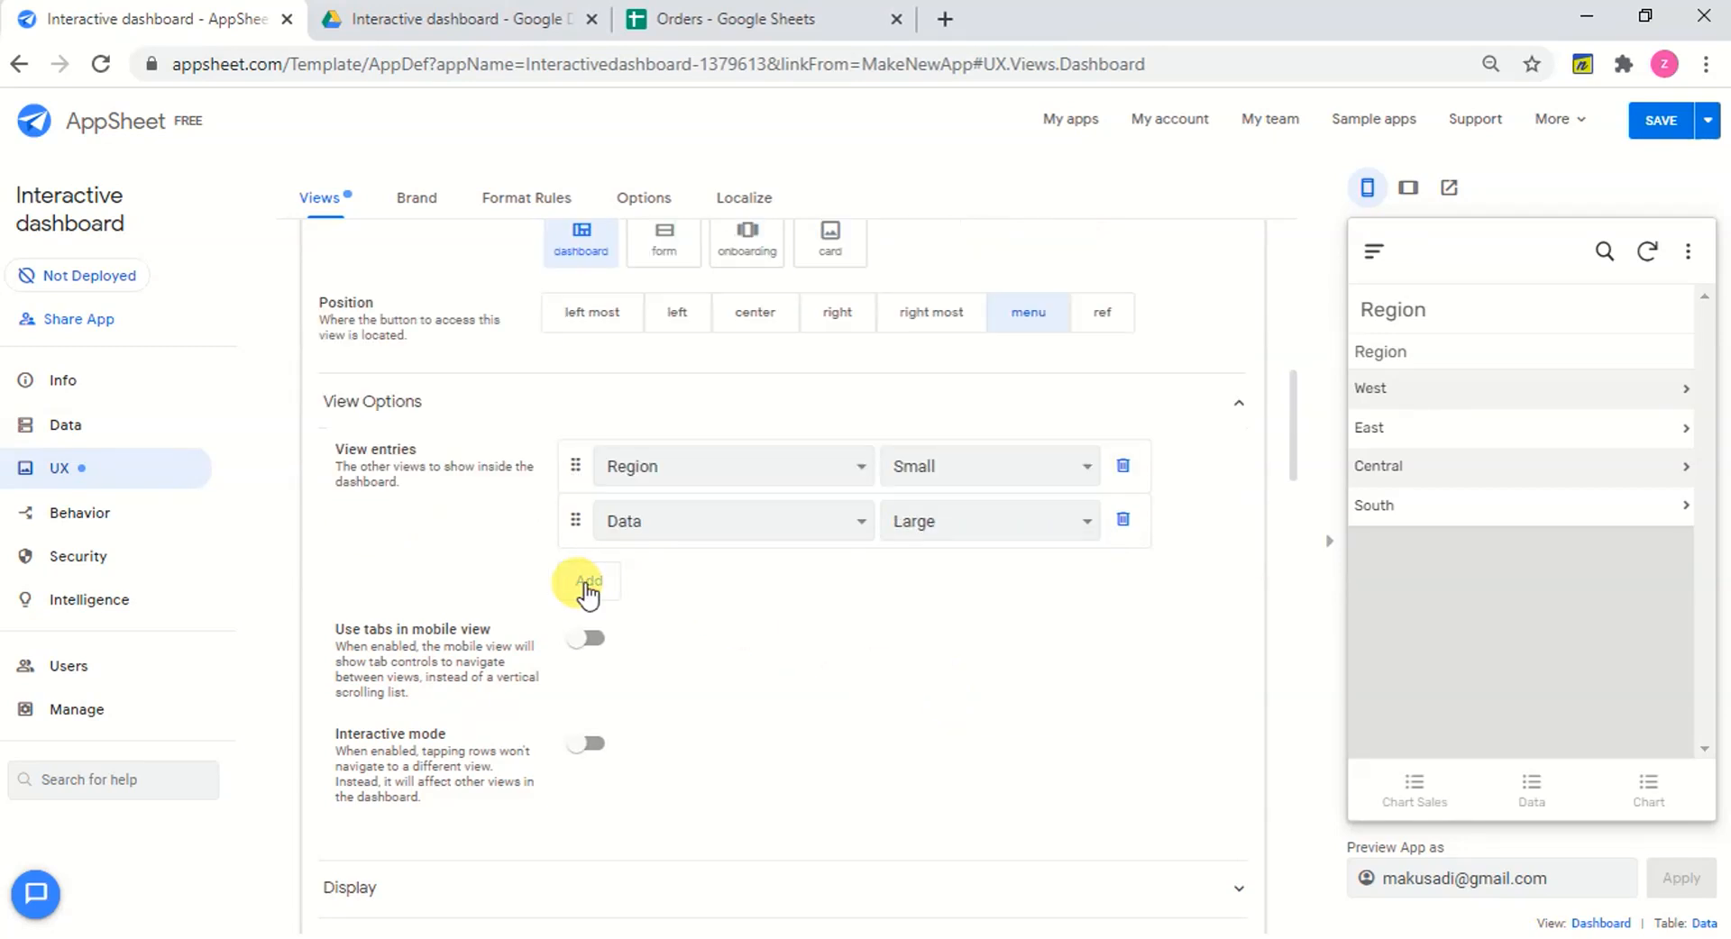
click(787, 532)
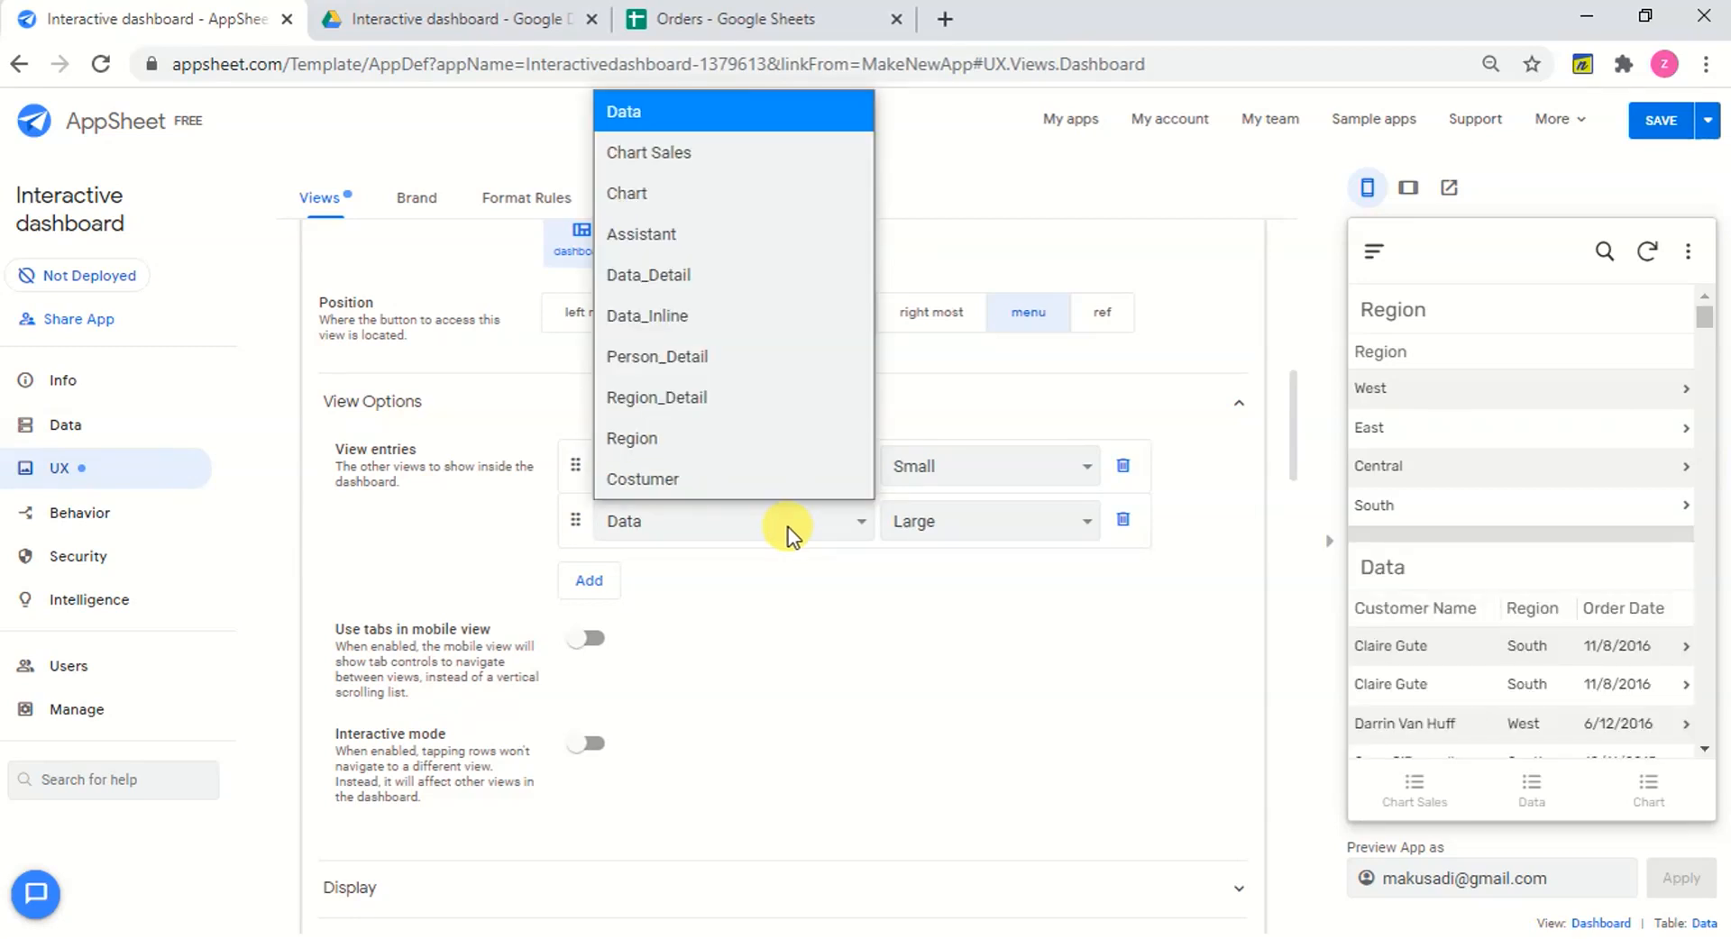
click(716, 480)
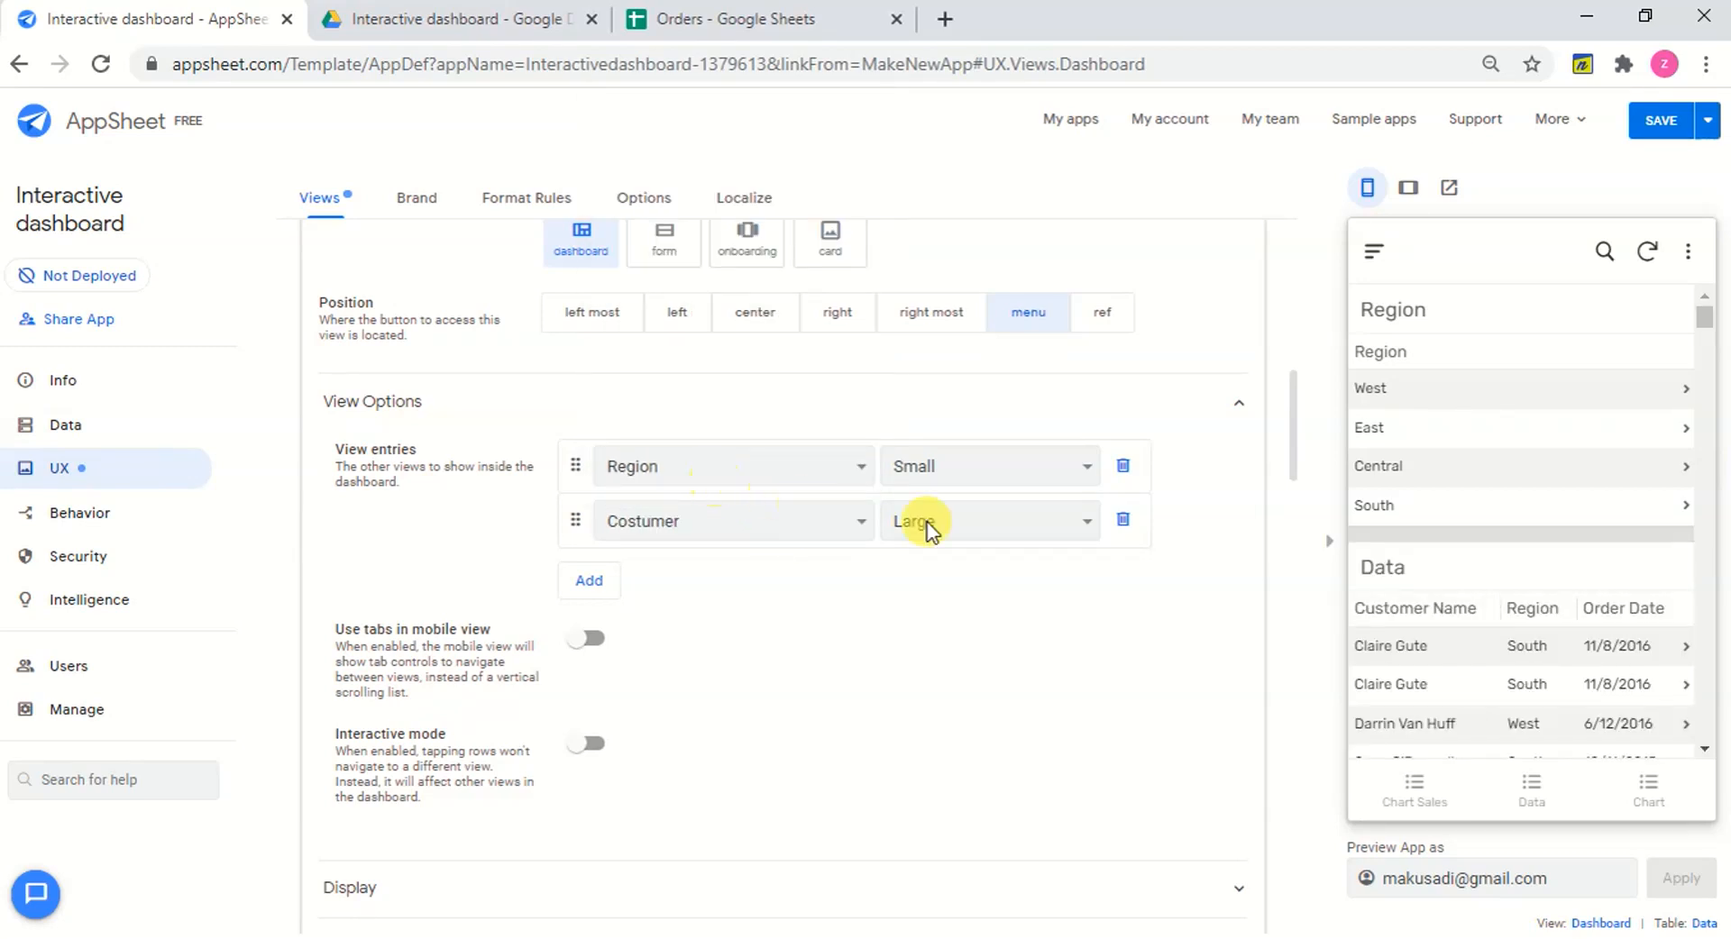
click(1022, 519)
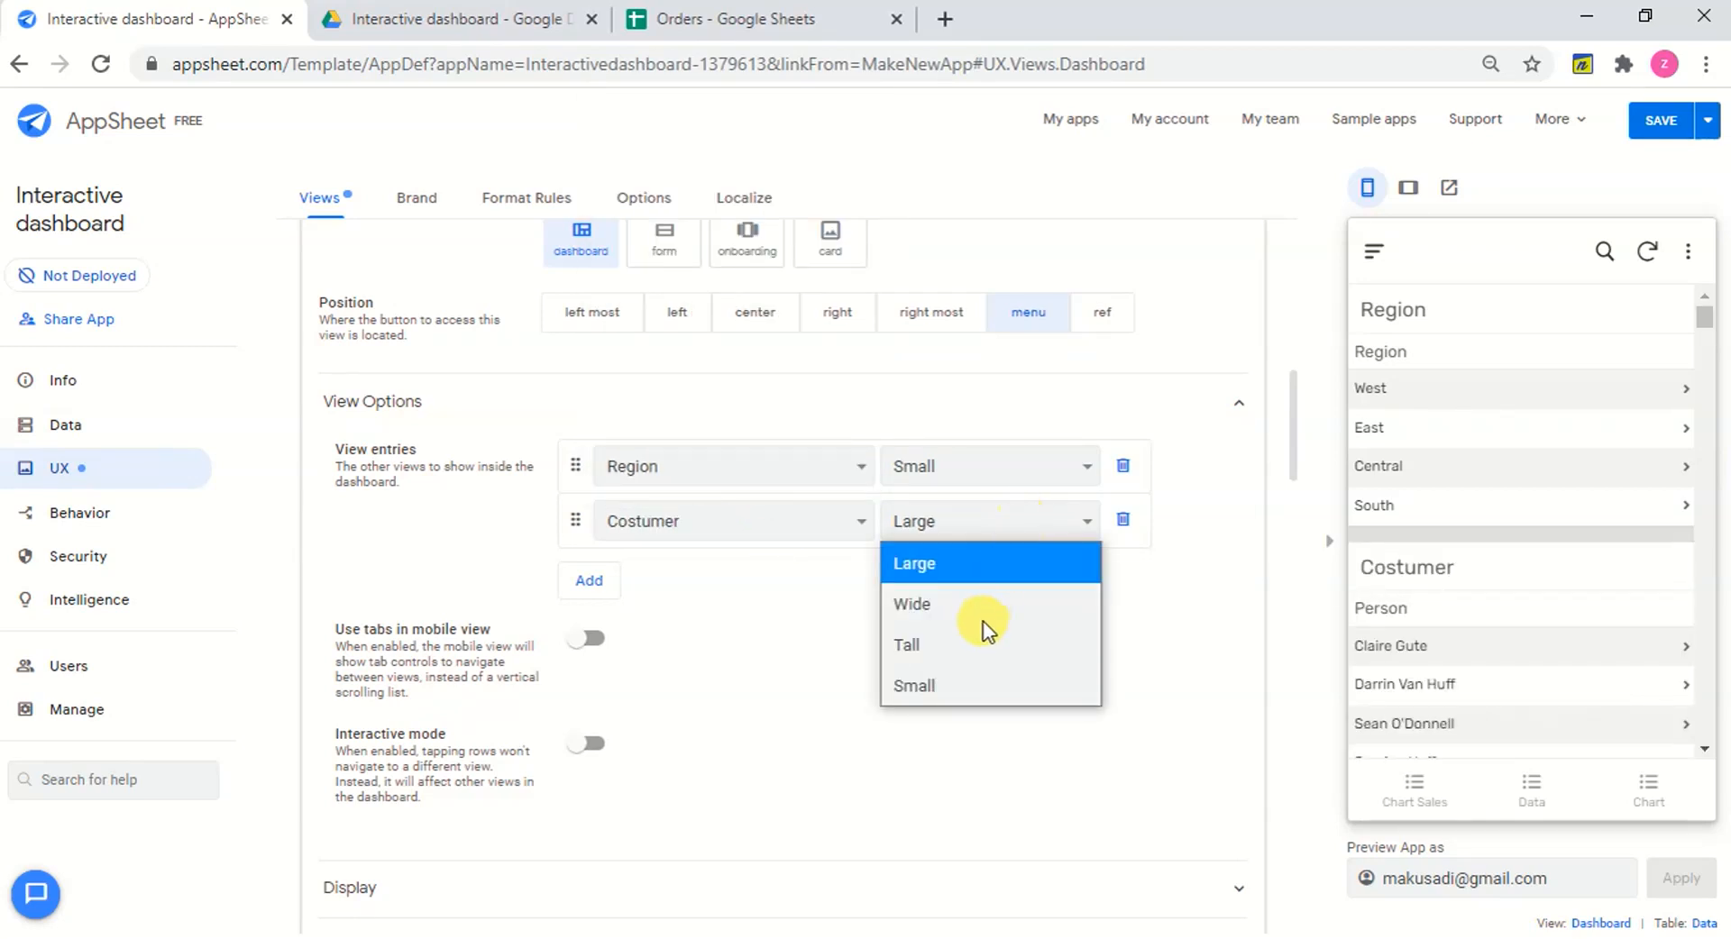
click(964, 664)
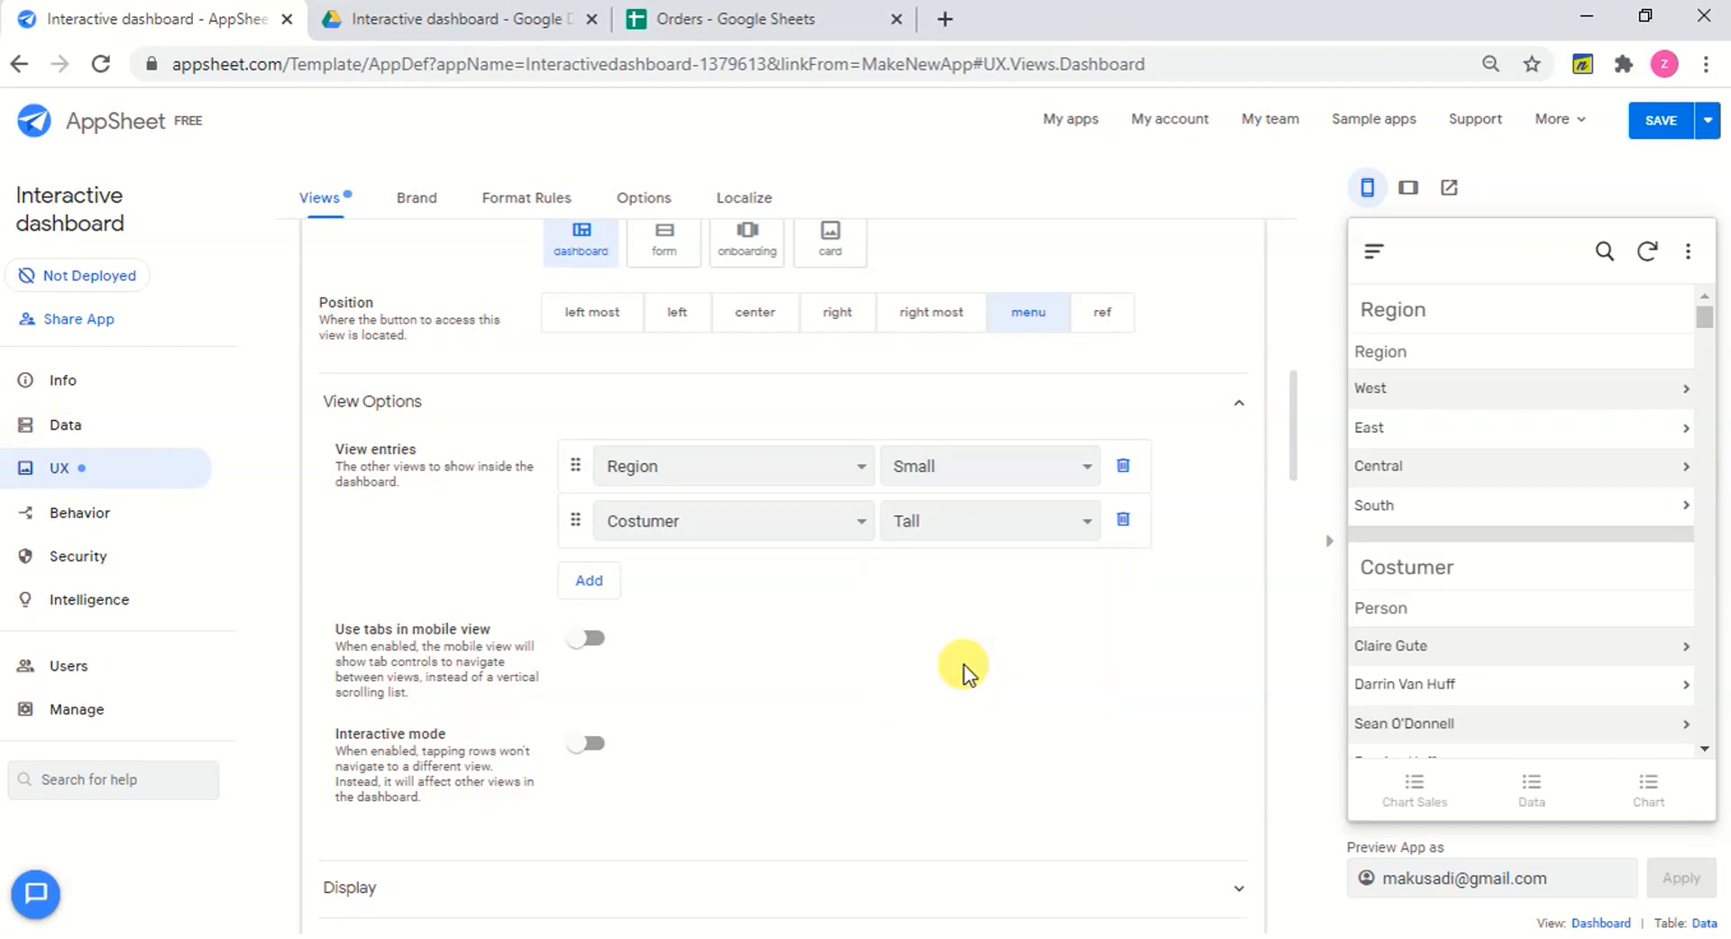
Add the Chart Sales view as the third dashboard entry, keeping its size at Large.
click(588, 584)
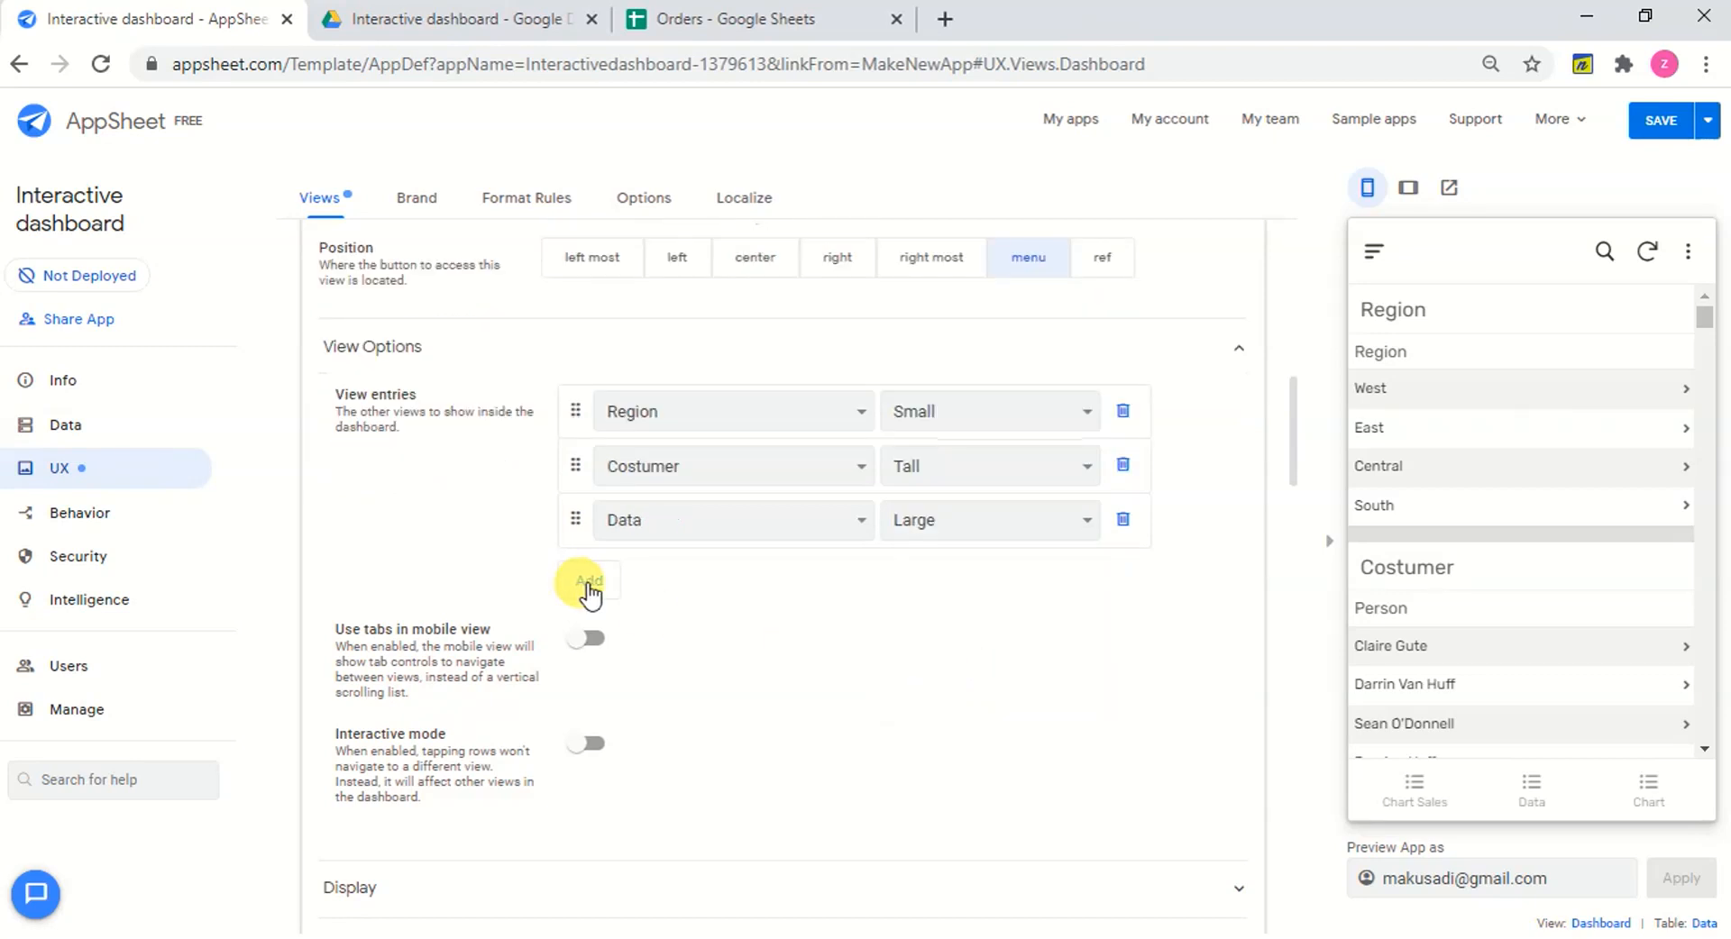
click(782, 521)
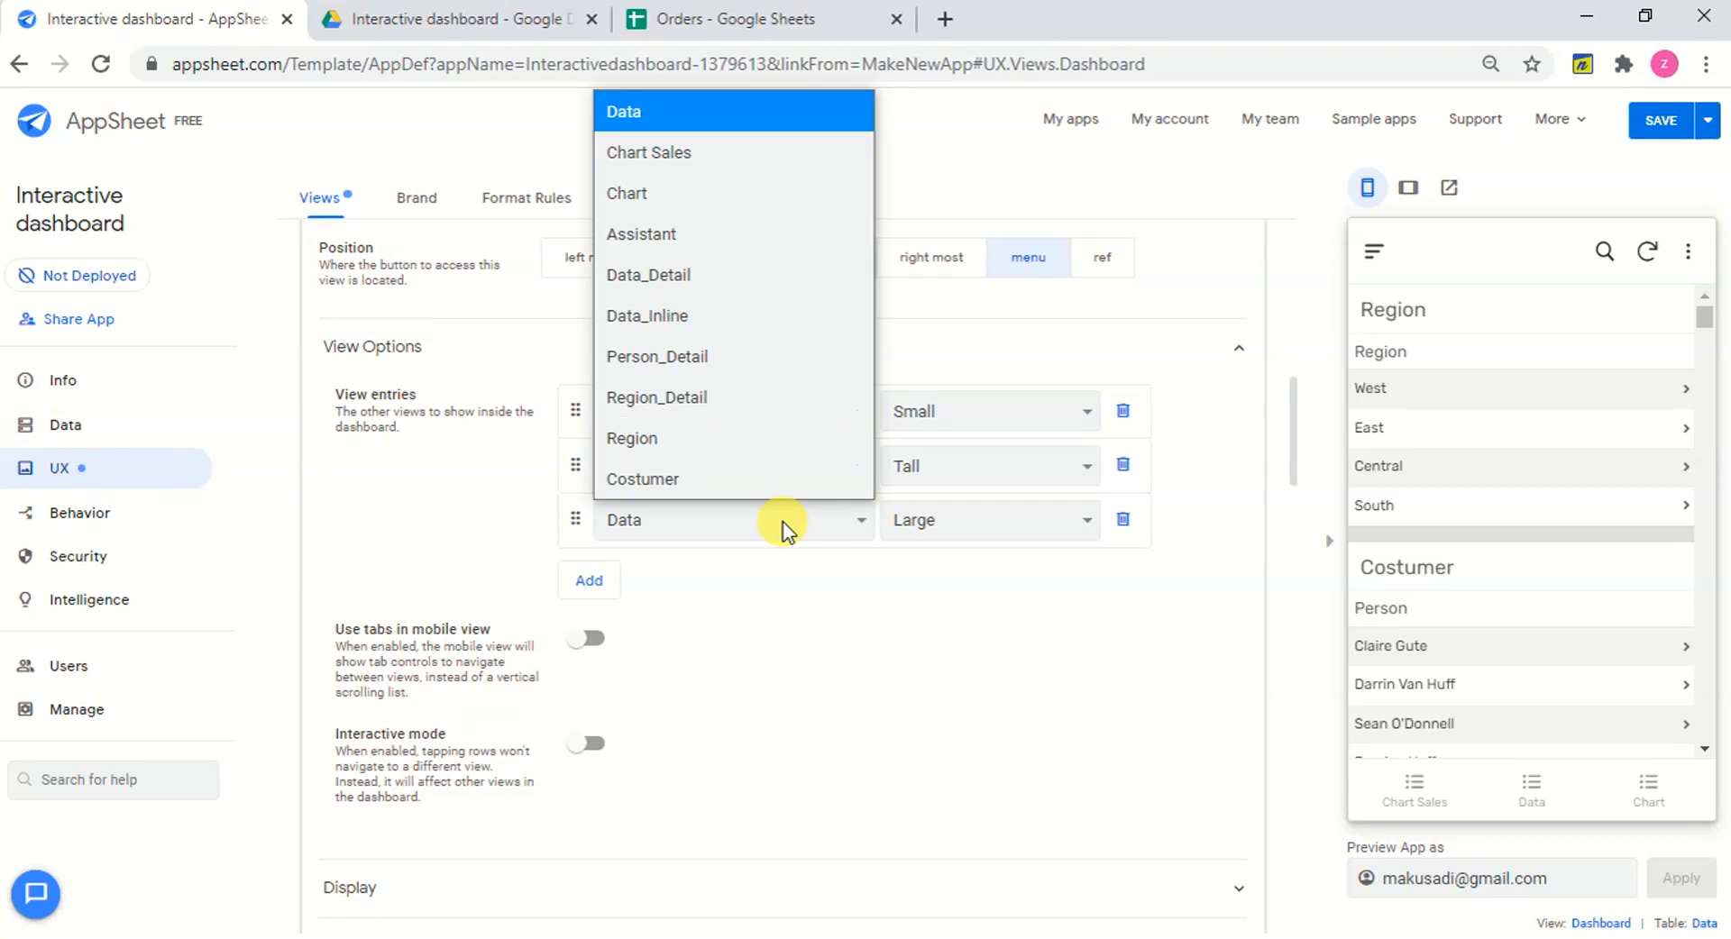
click(714, 152)
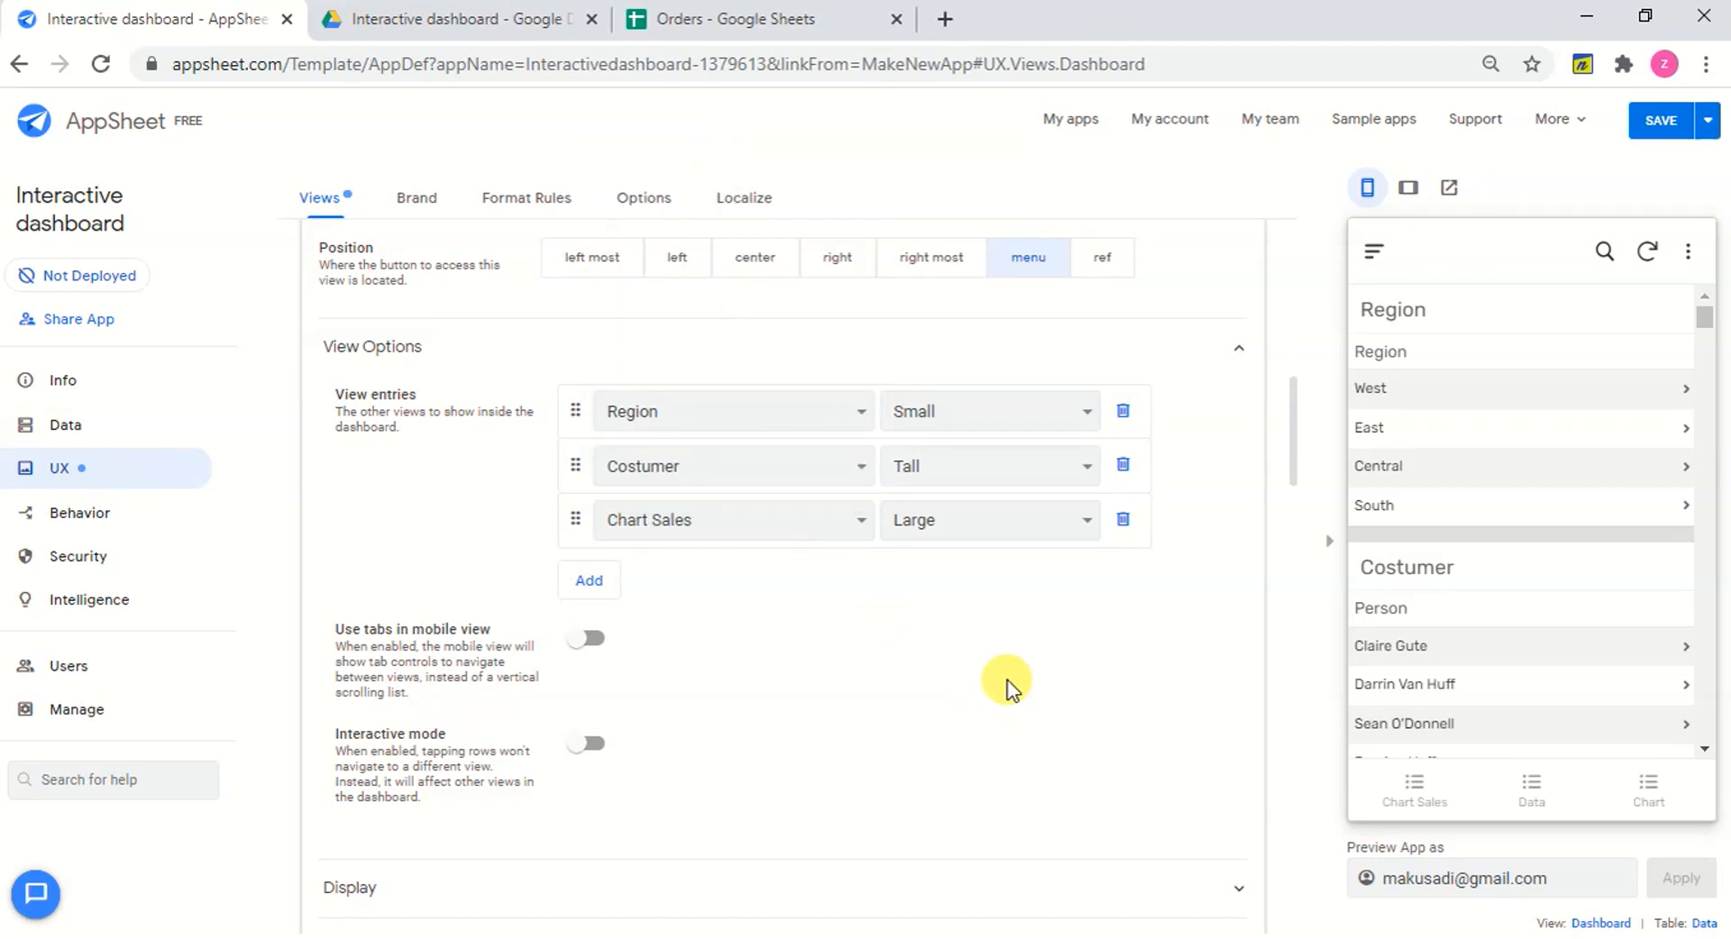
Enable interactive mode for the Dashboard view, set its position to right most, and save the app.
click(590, 746)
click(923, 267)
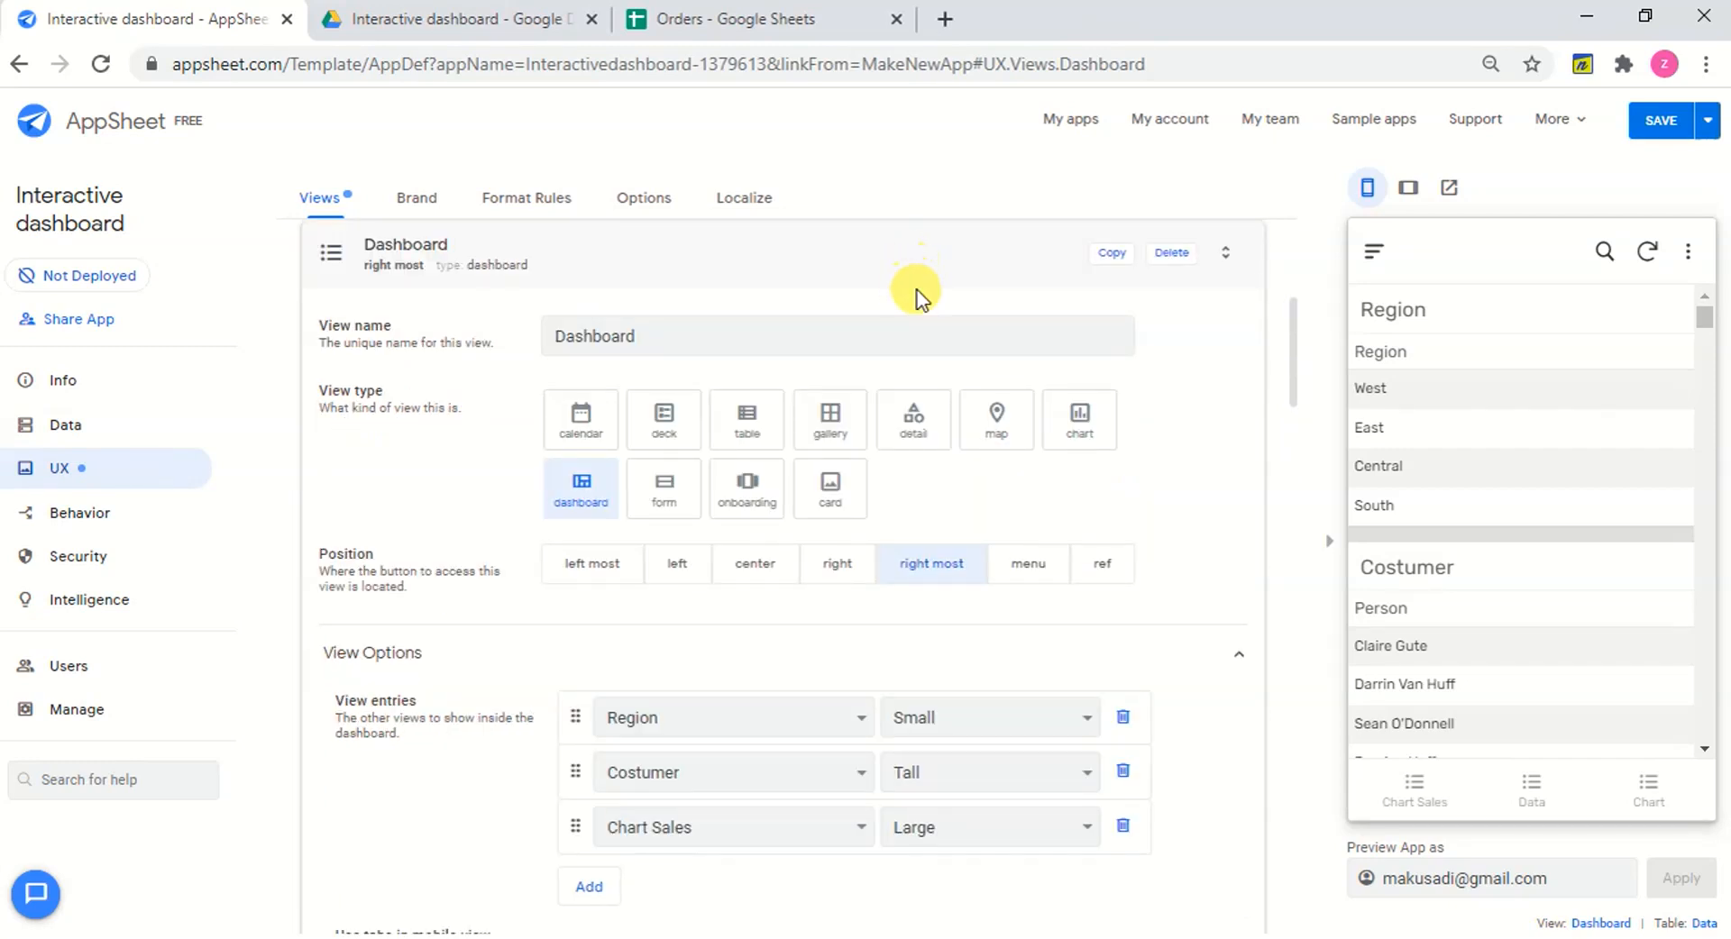
click(1686, 127)
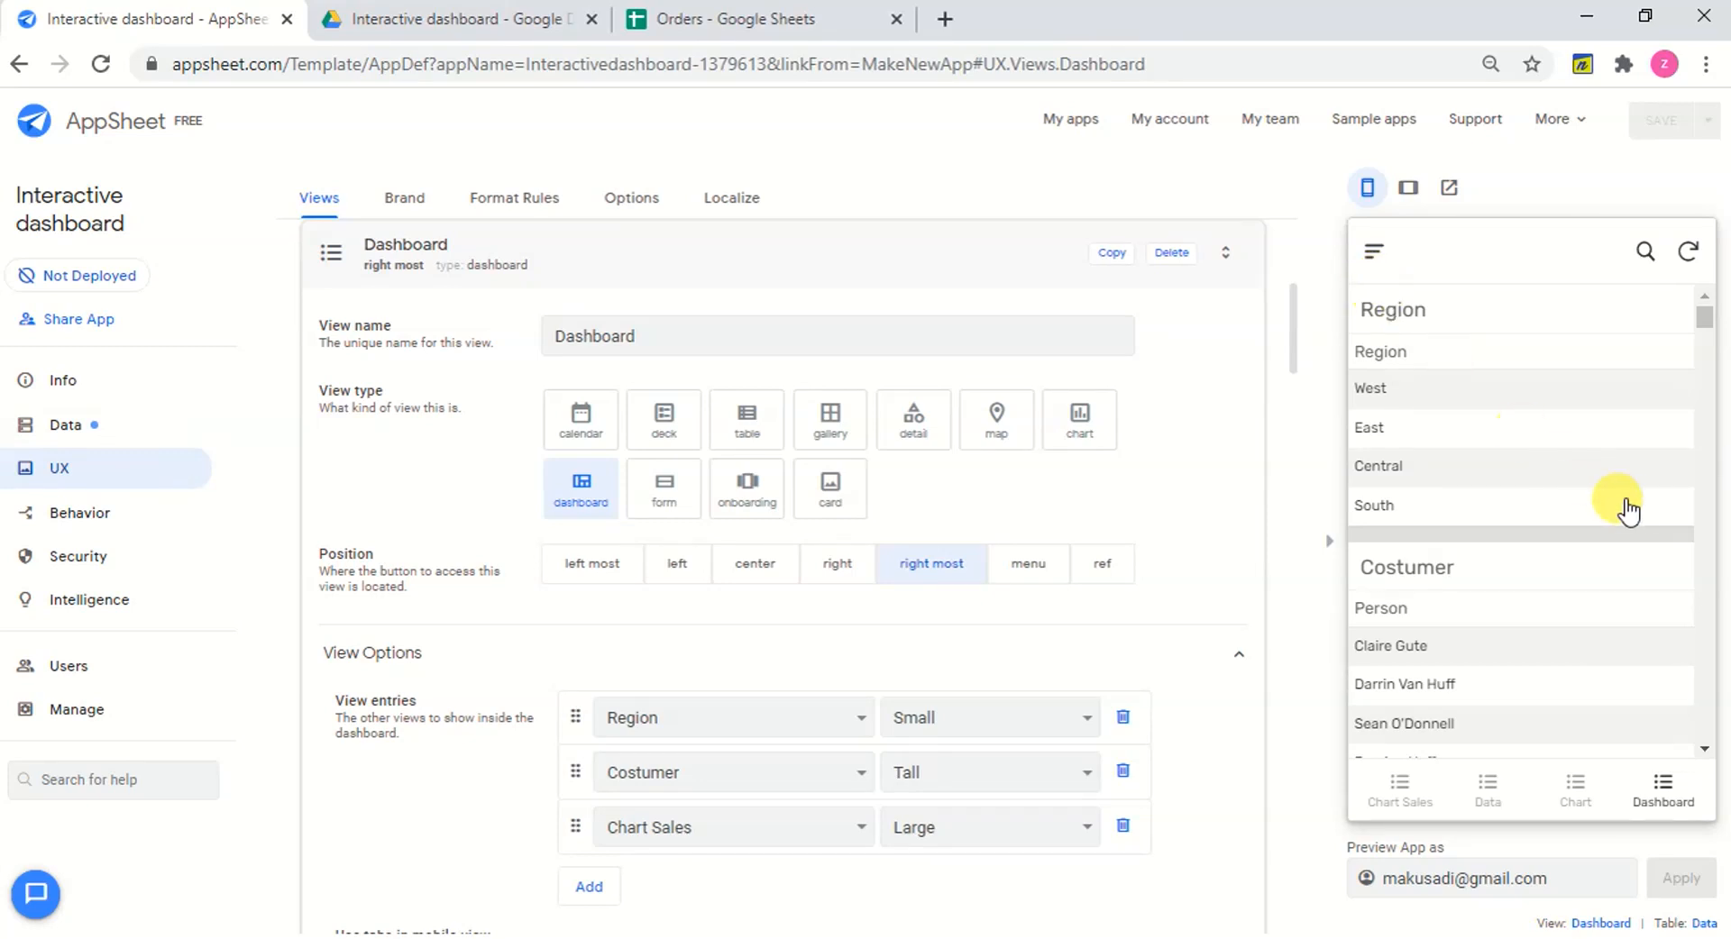
Open the app in its own browser tab and, in the Dashboard view, select East from the Region list sorted in ascending order.
click(1451, 187)
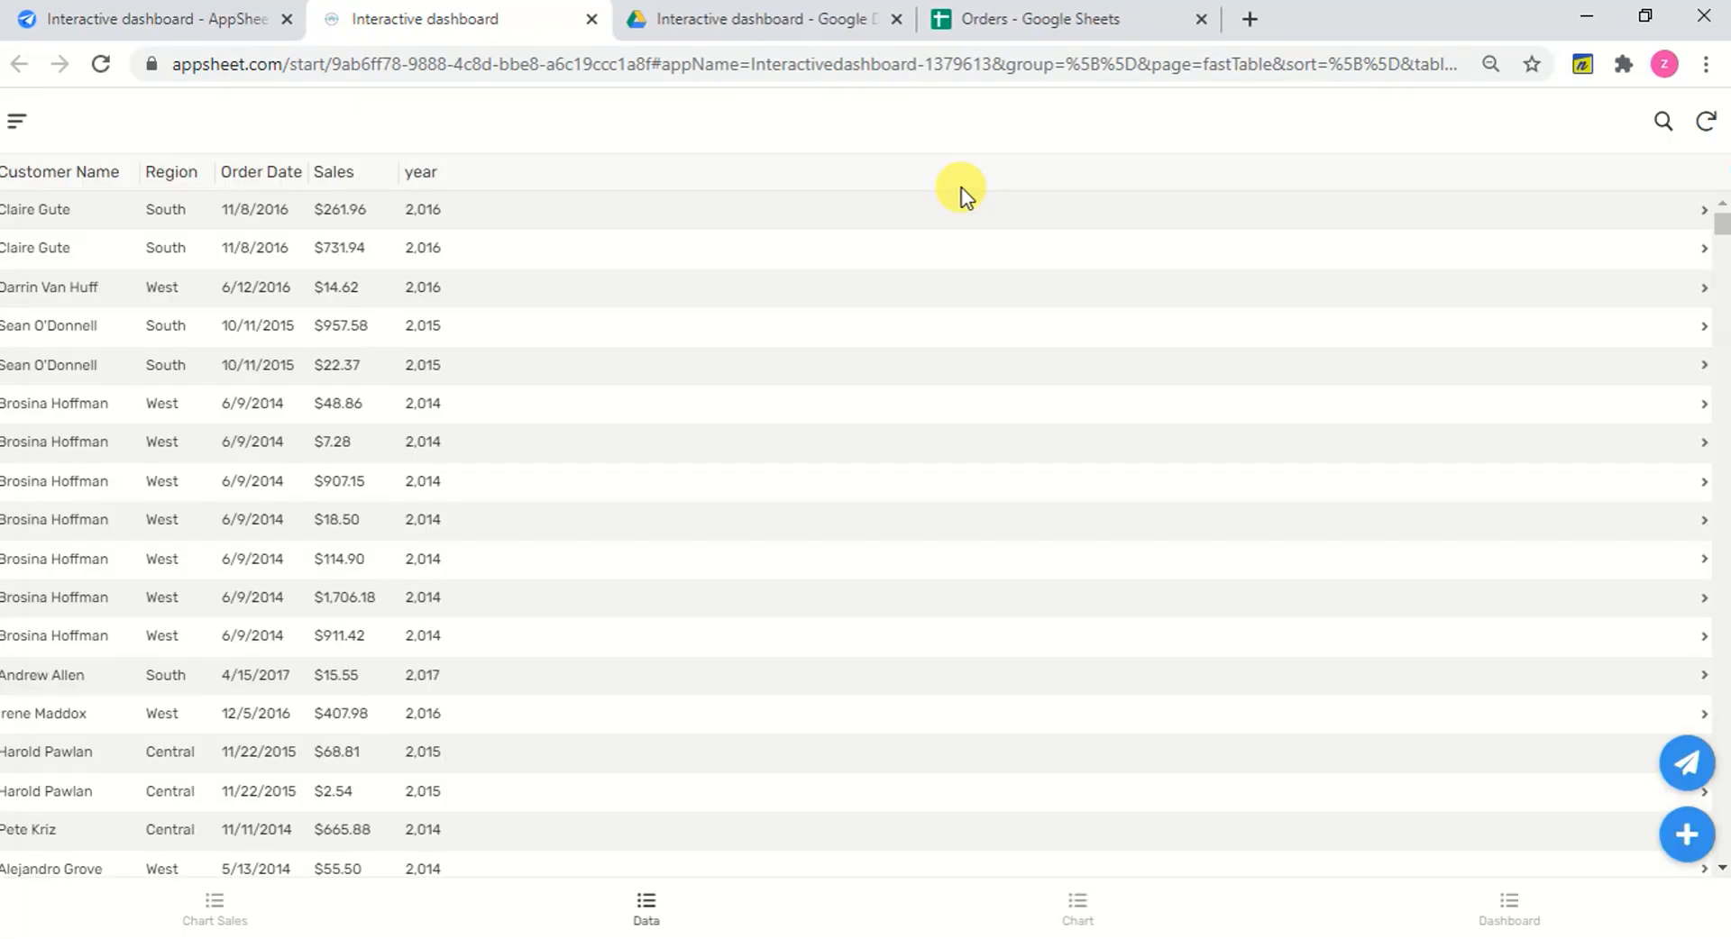
click(1507, 919)
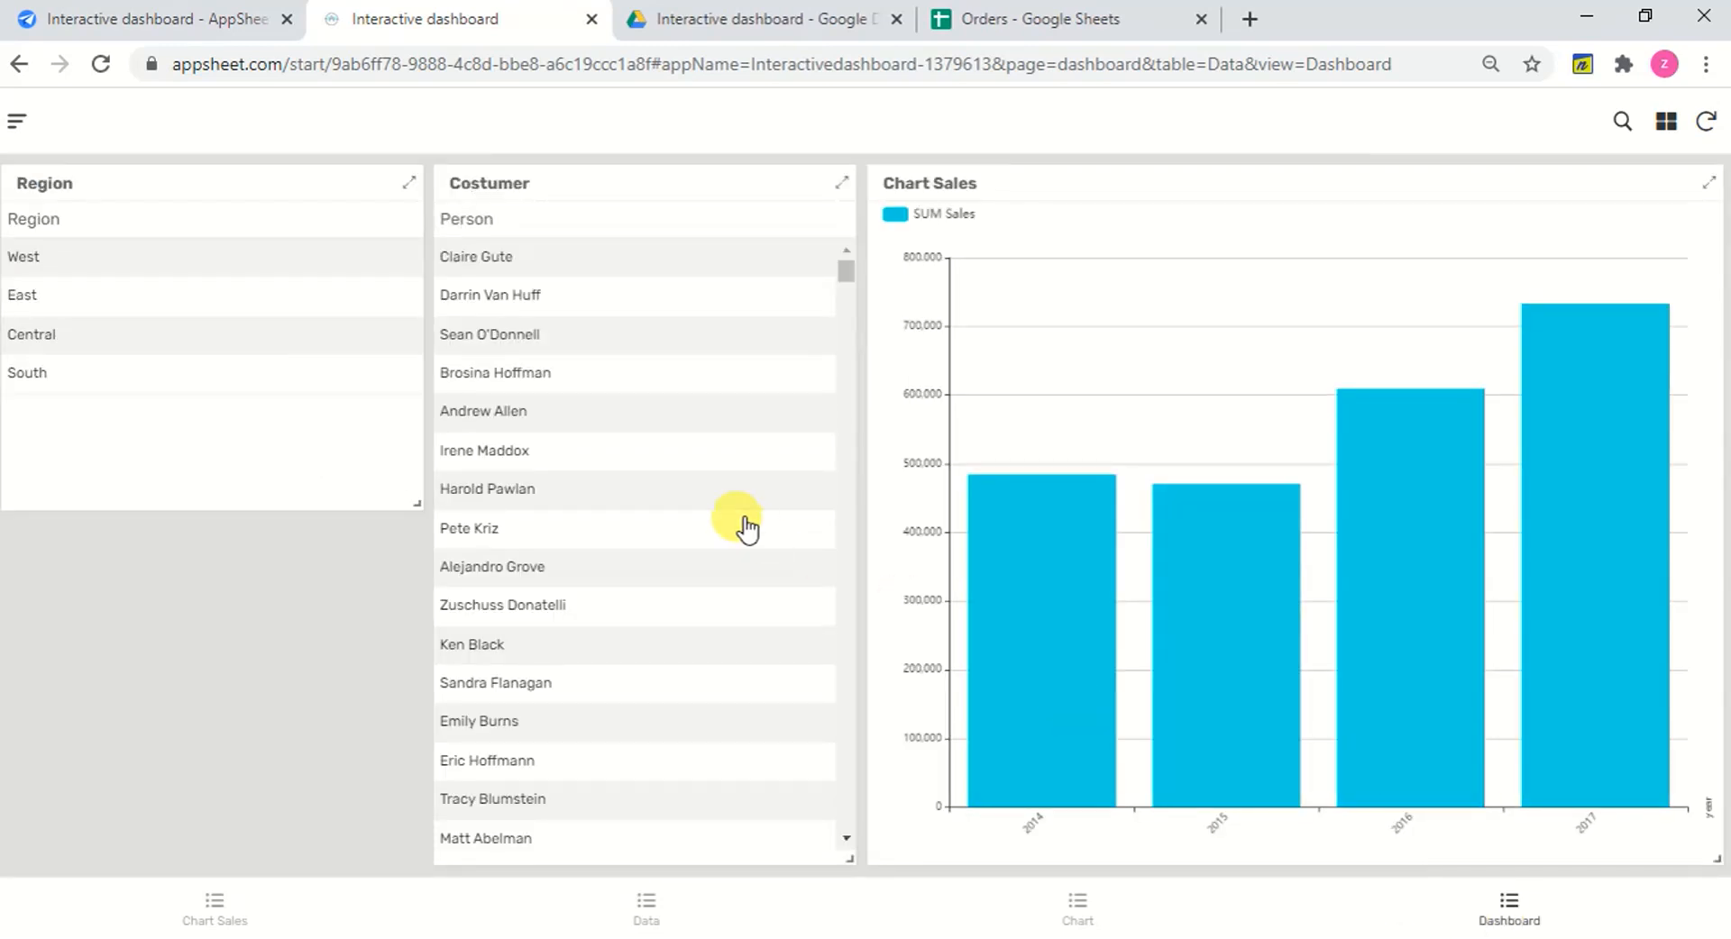
click(214, 225)
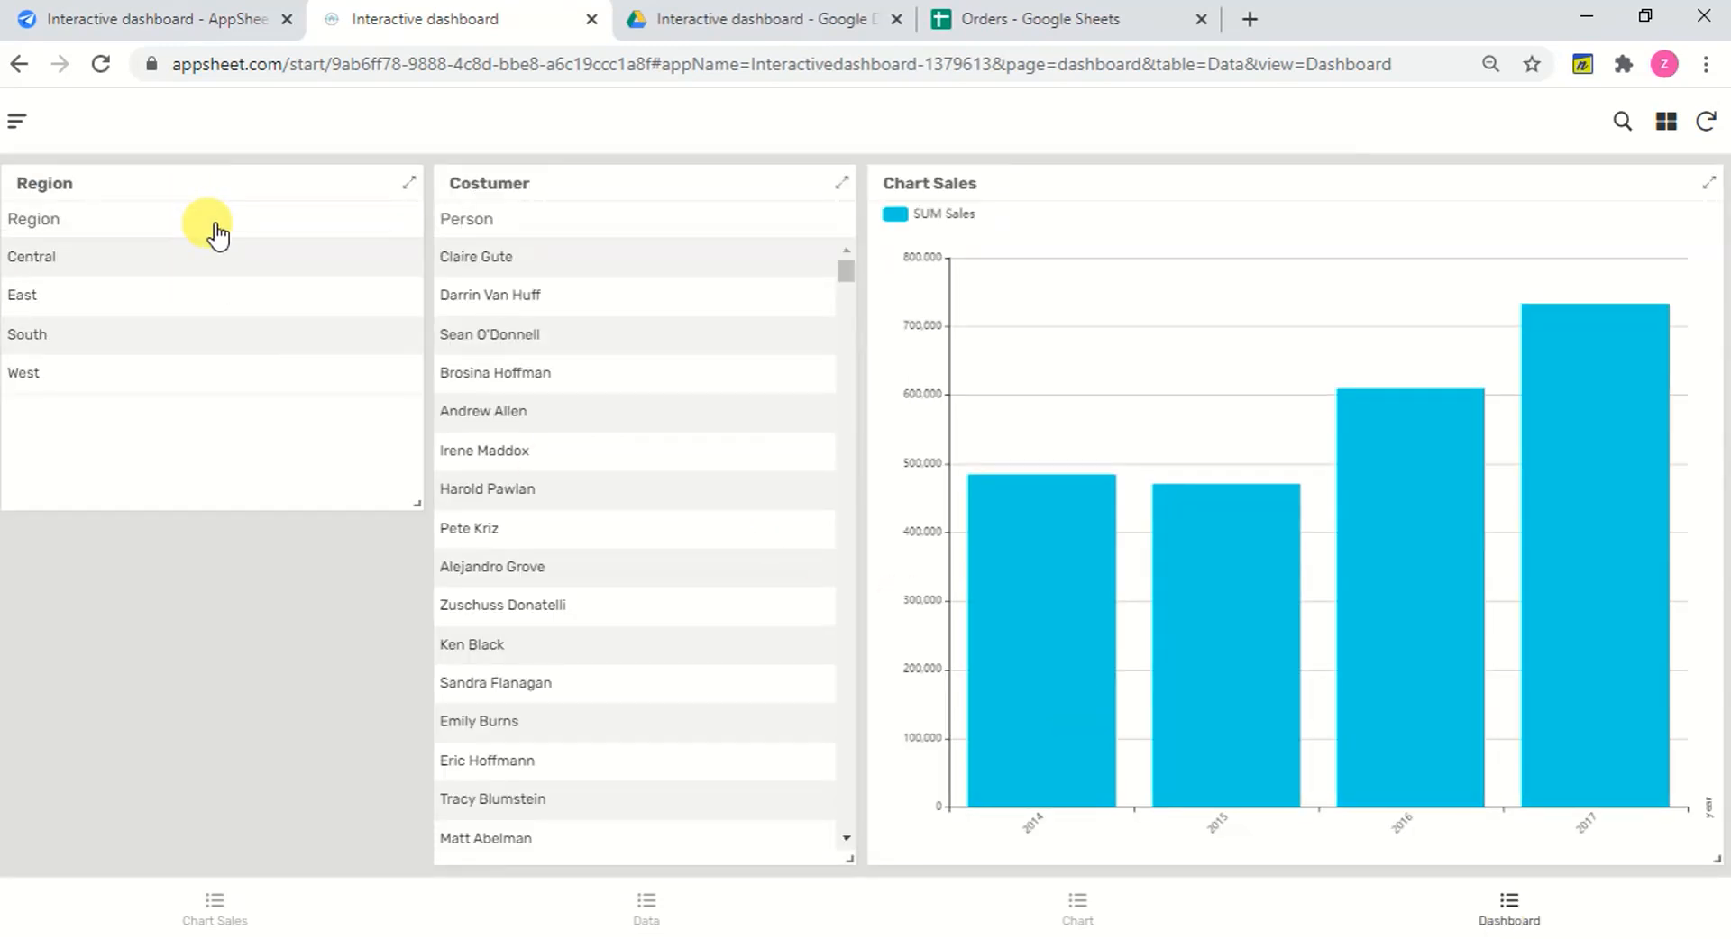
click(202, 294)
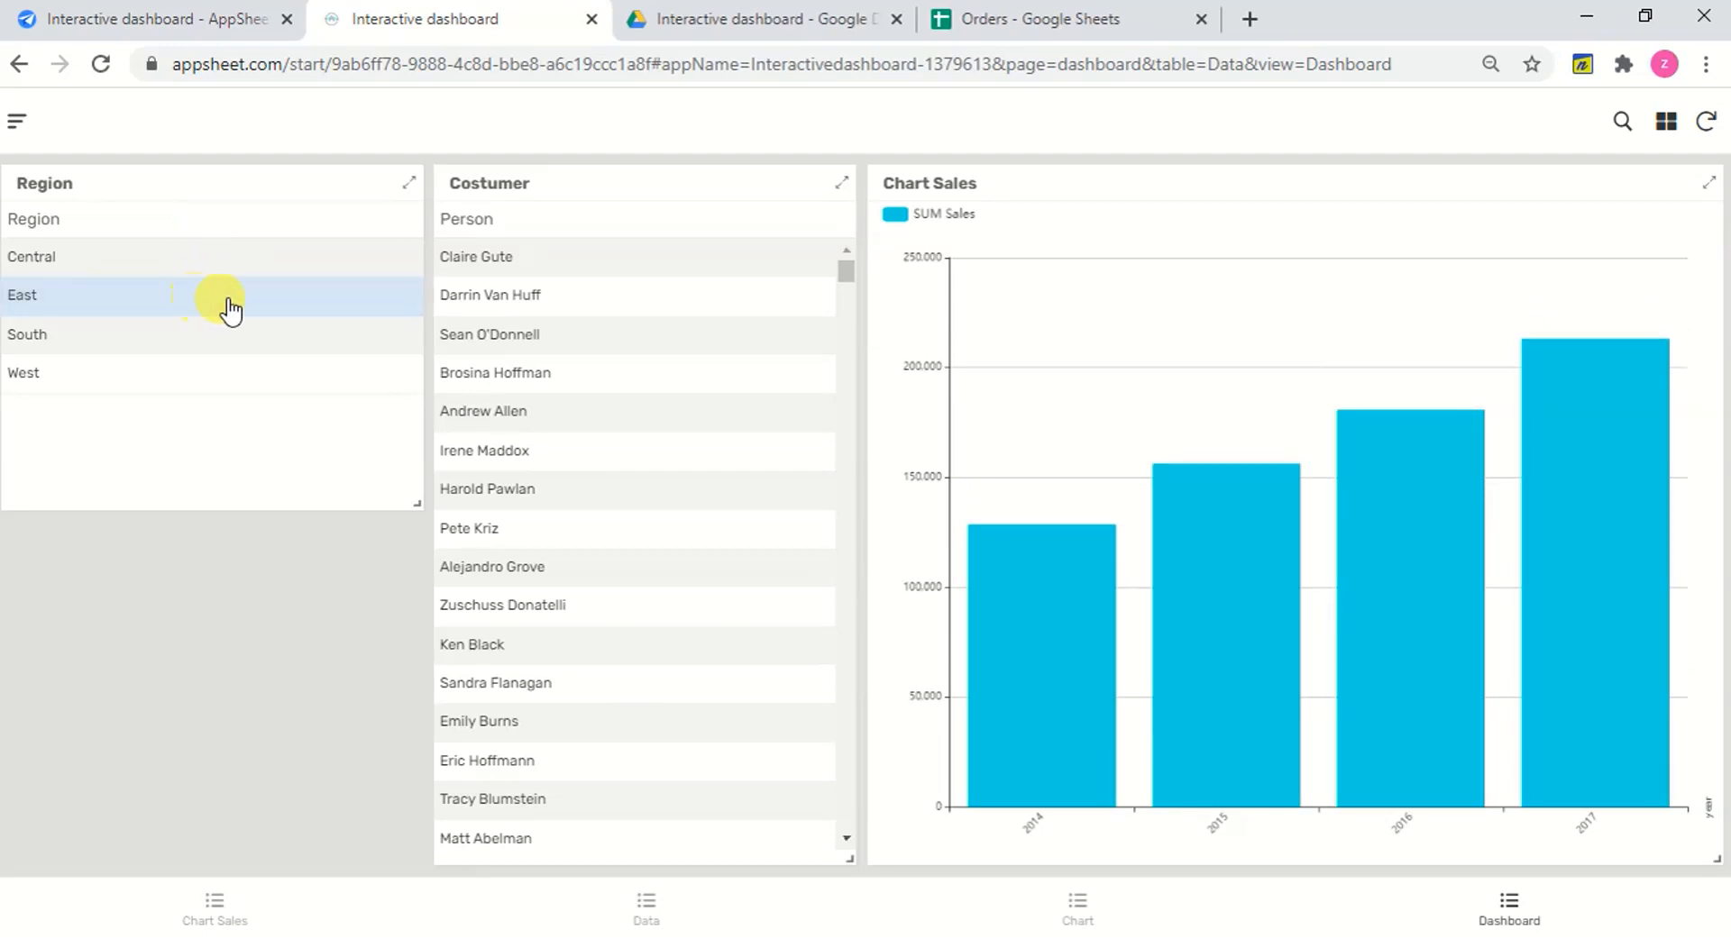
With East selected, check the Chart Sales graph for each of the first five customers in the Costumer list.
click(500, 265)
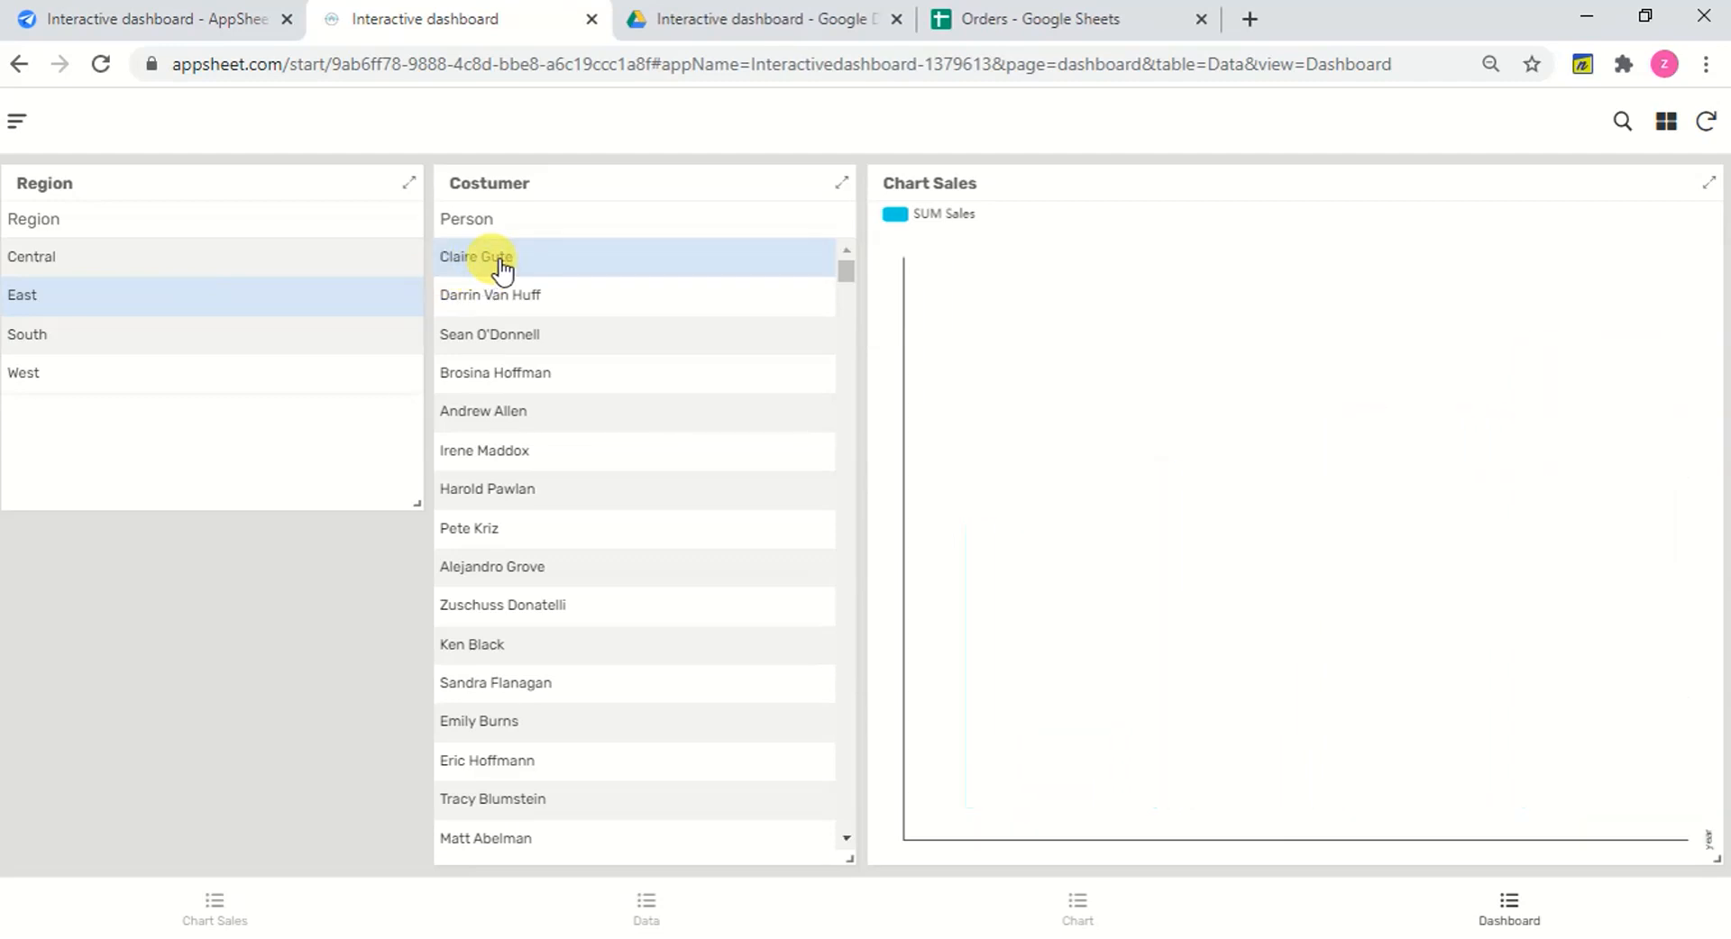
click(512, 300)
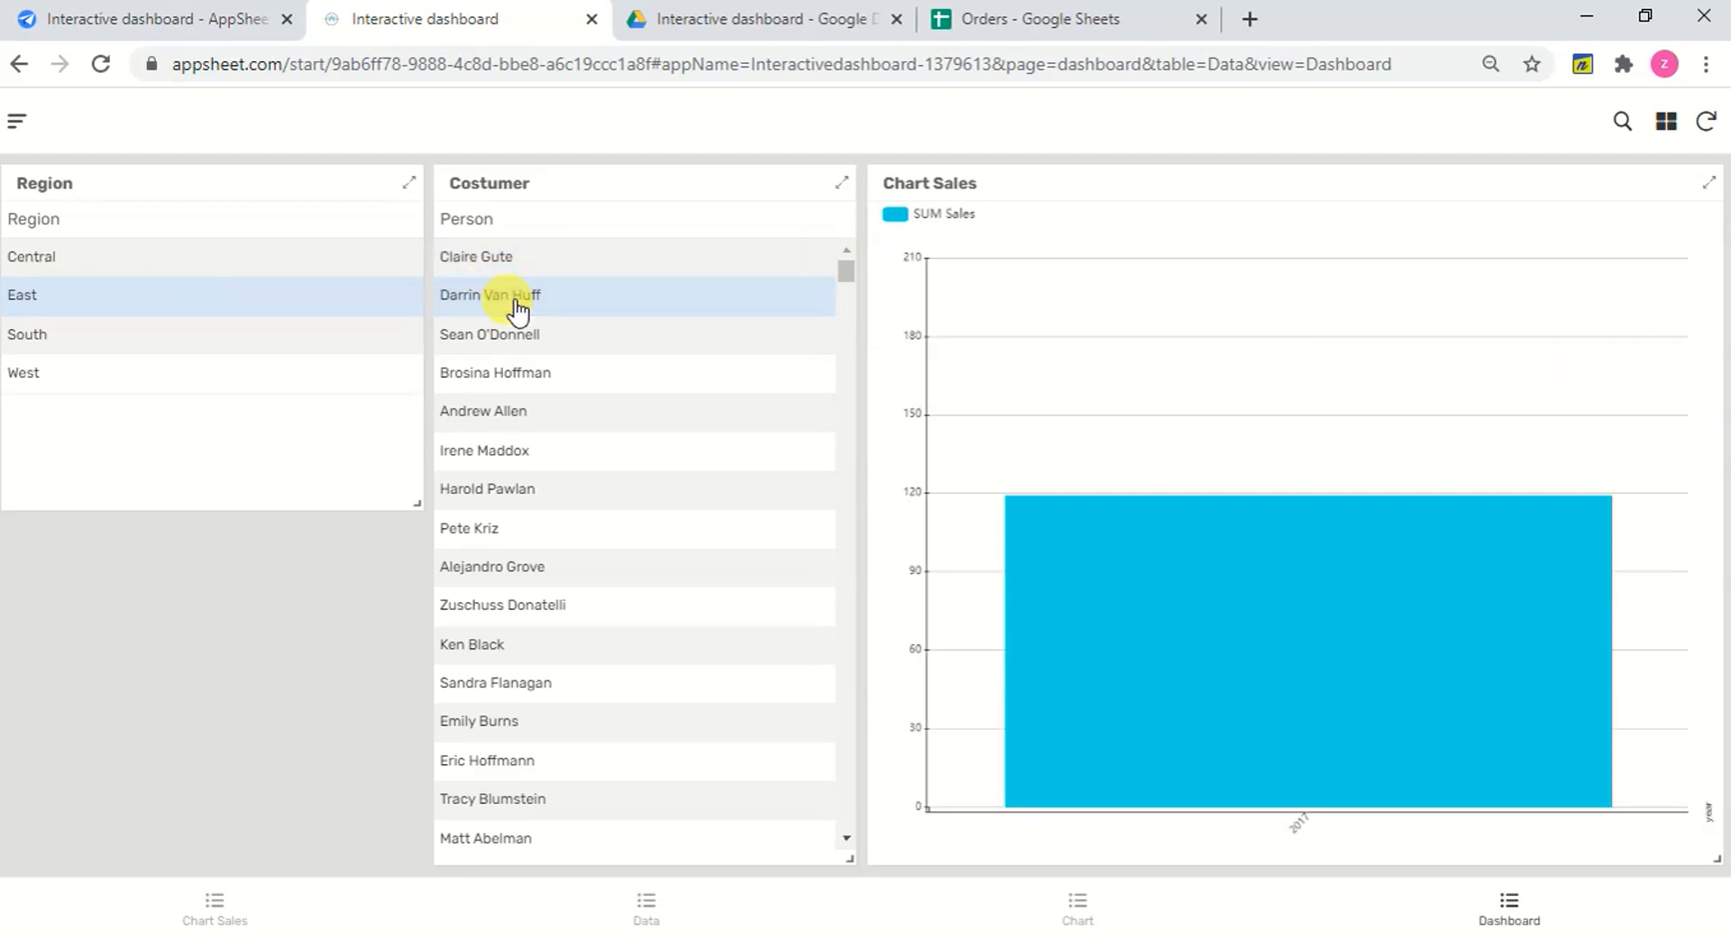
click(526, 341)
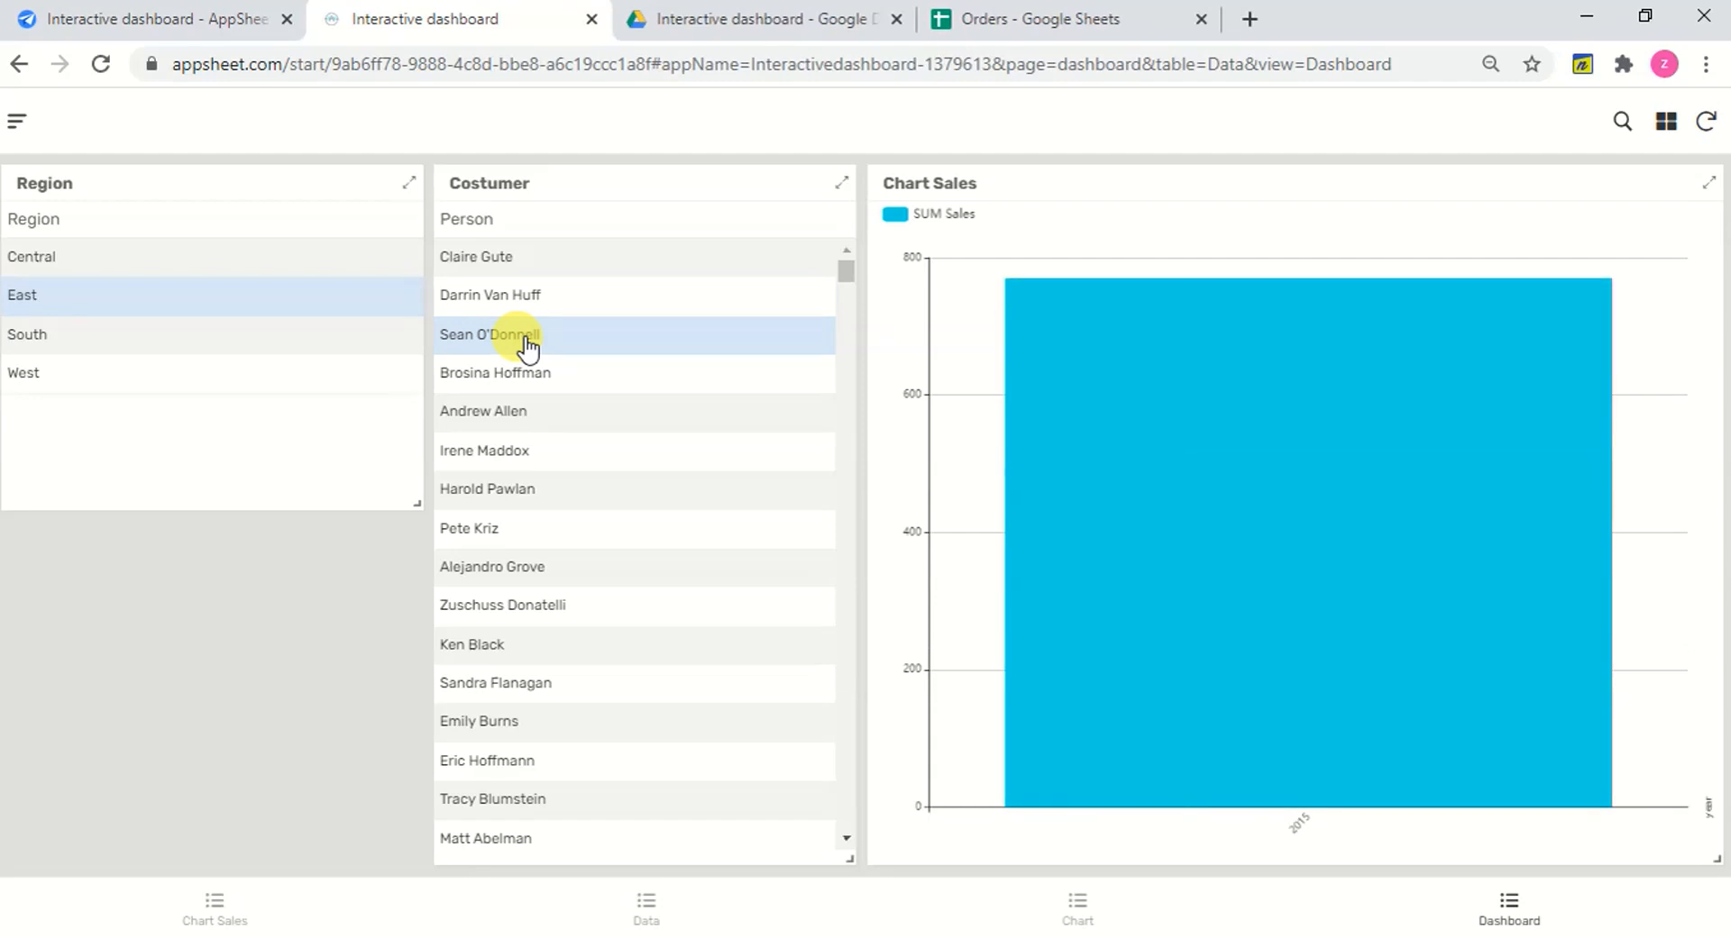
click(530, 382)
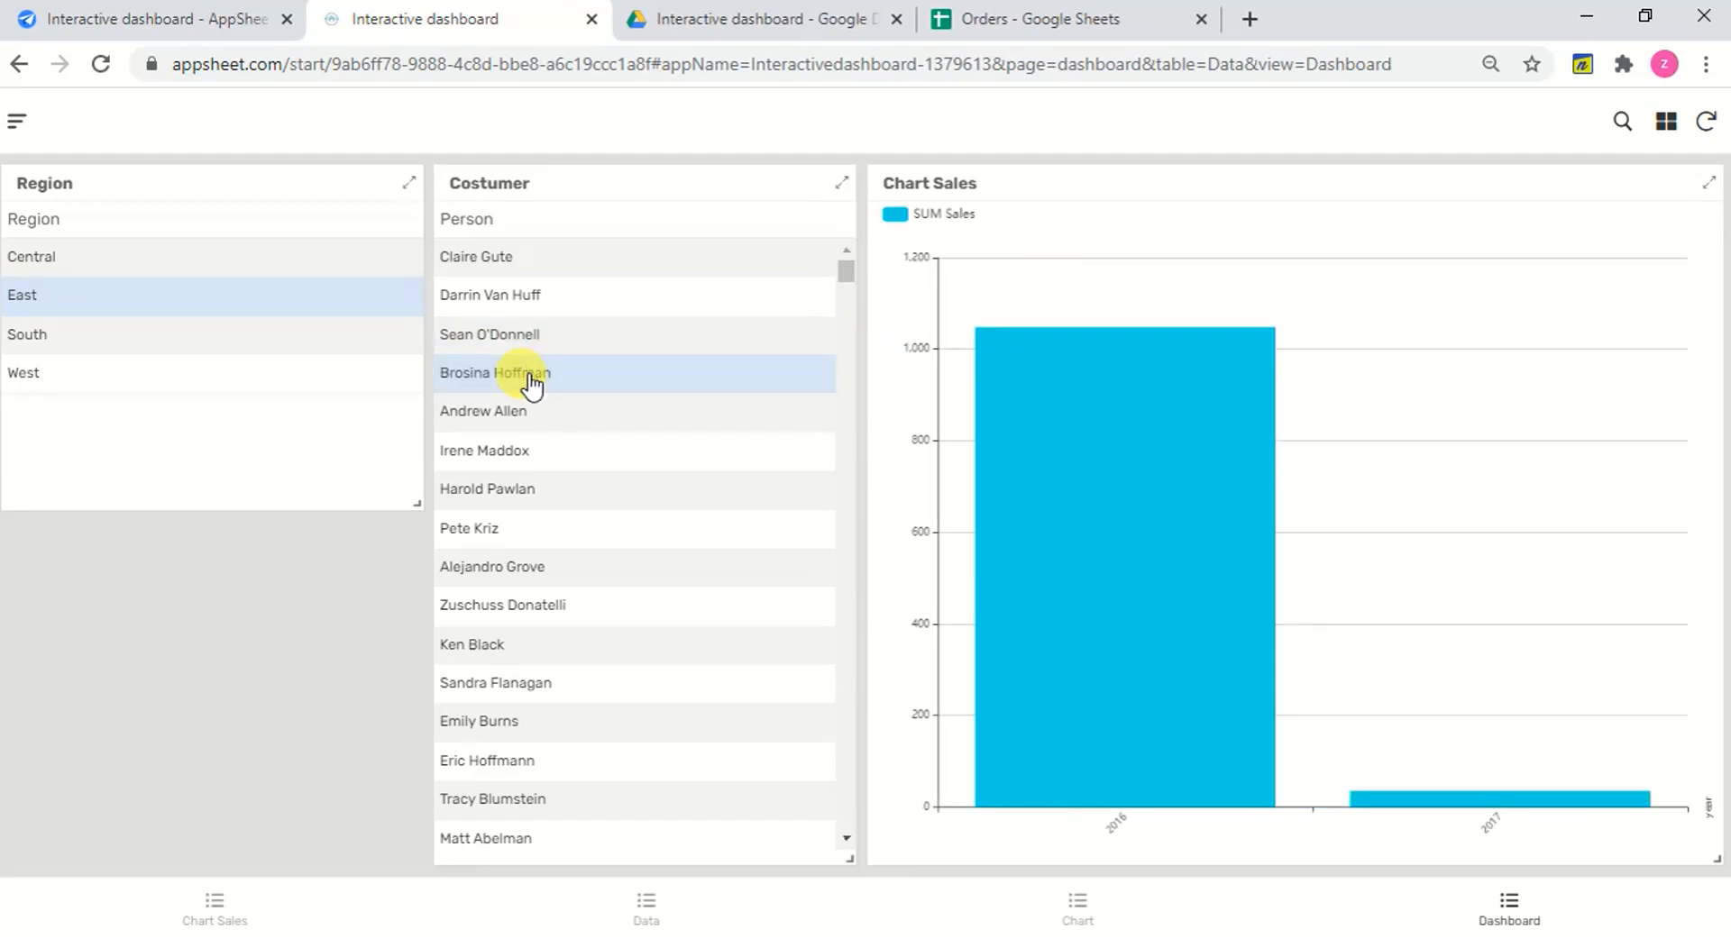
click(528, 417)
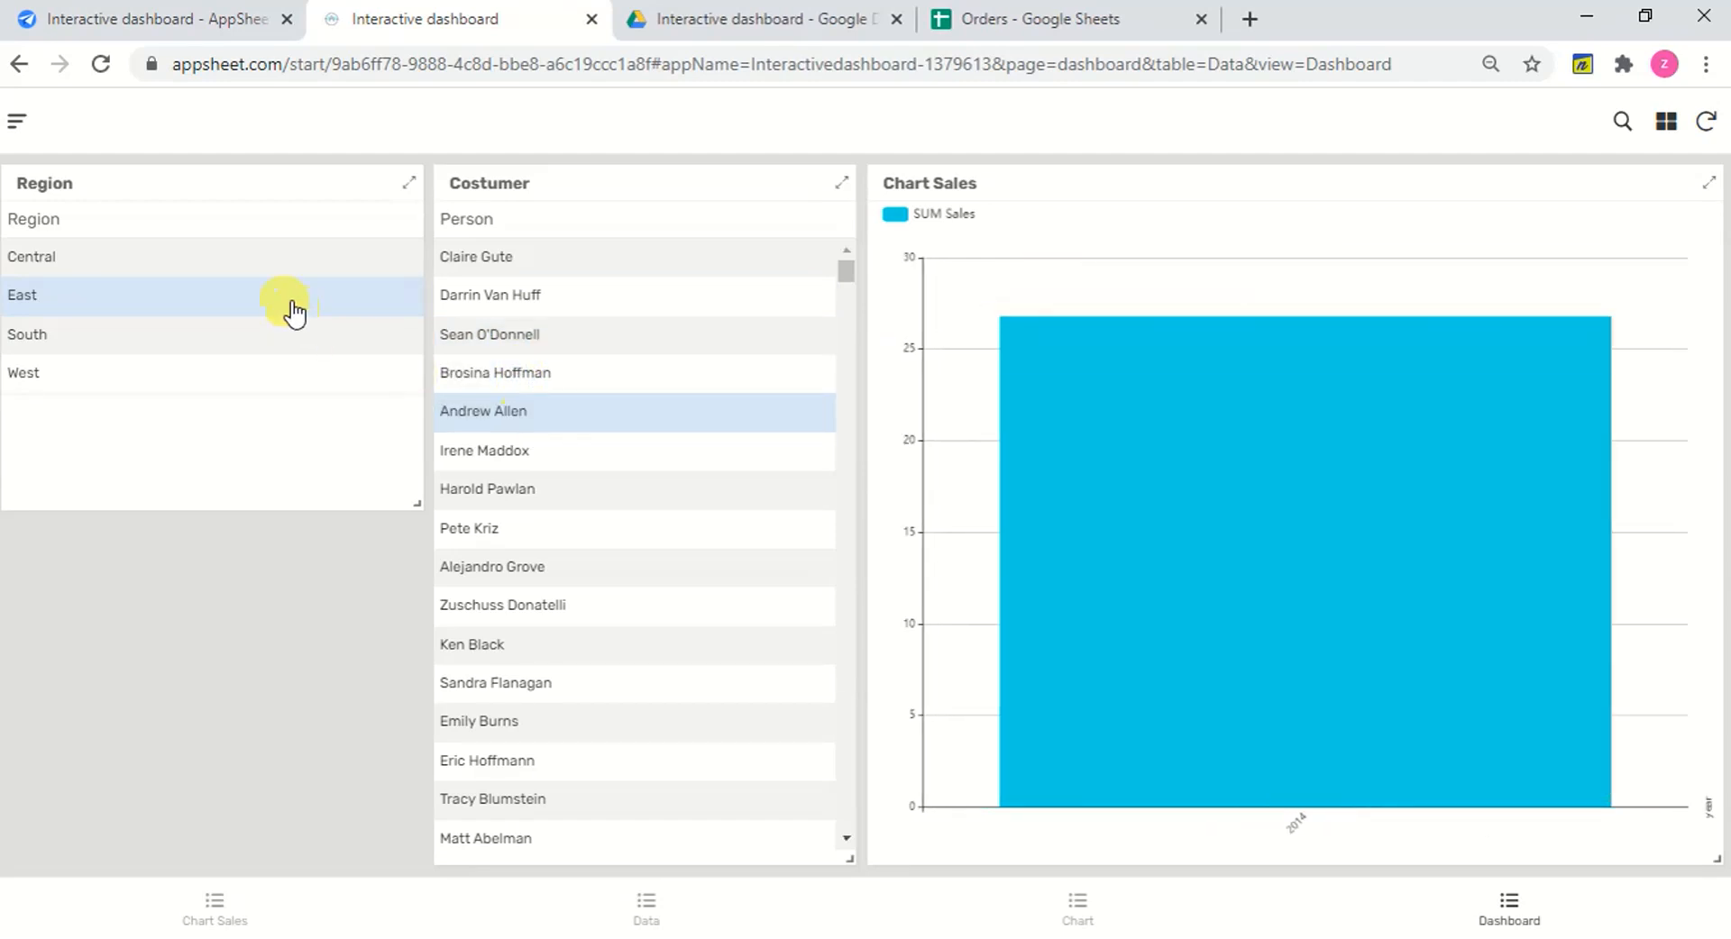
Sort the Region list in descending order and compare the fifth customer's sales chart for Central, East, South and West.
click(320, 223)
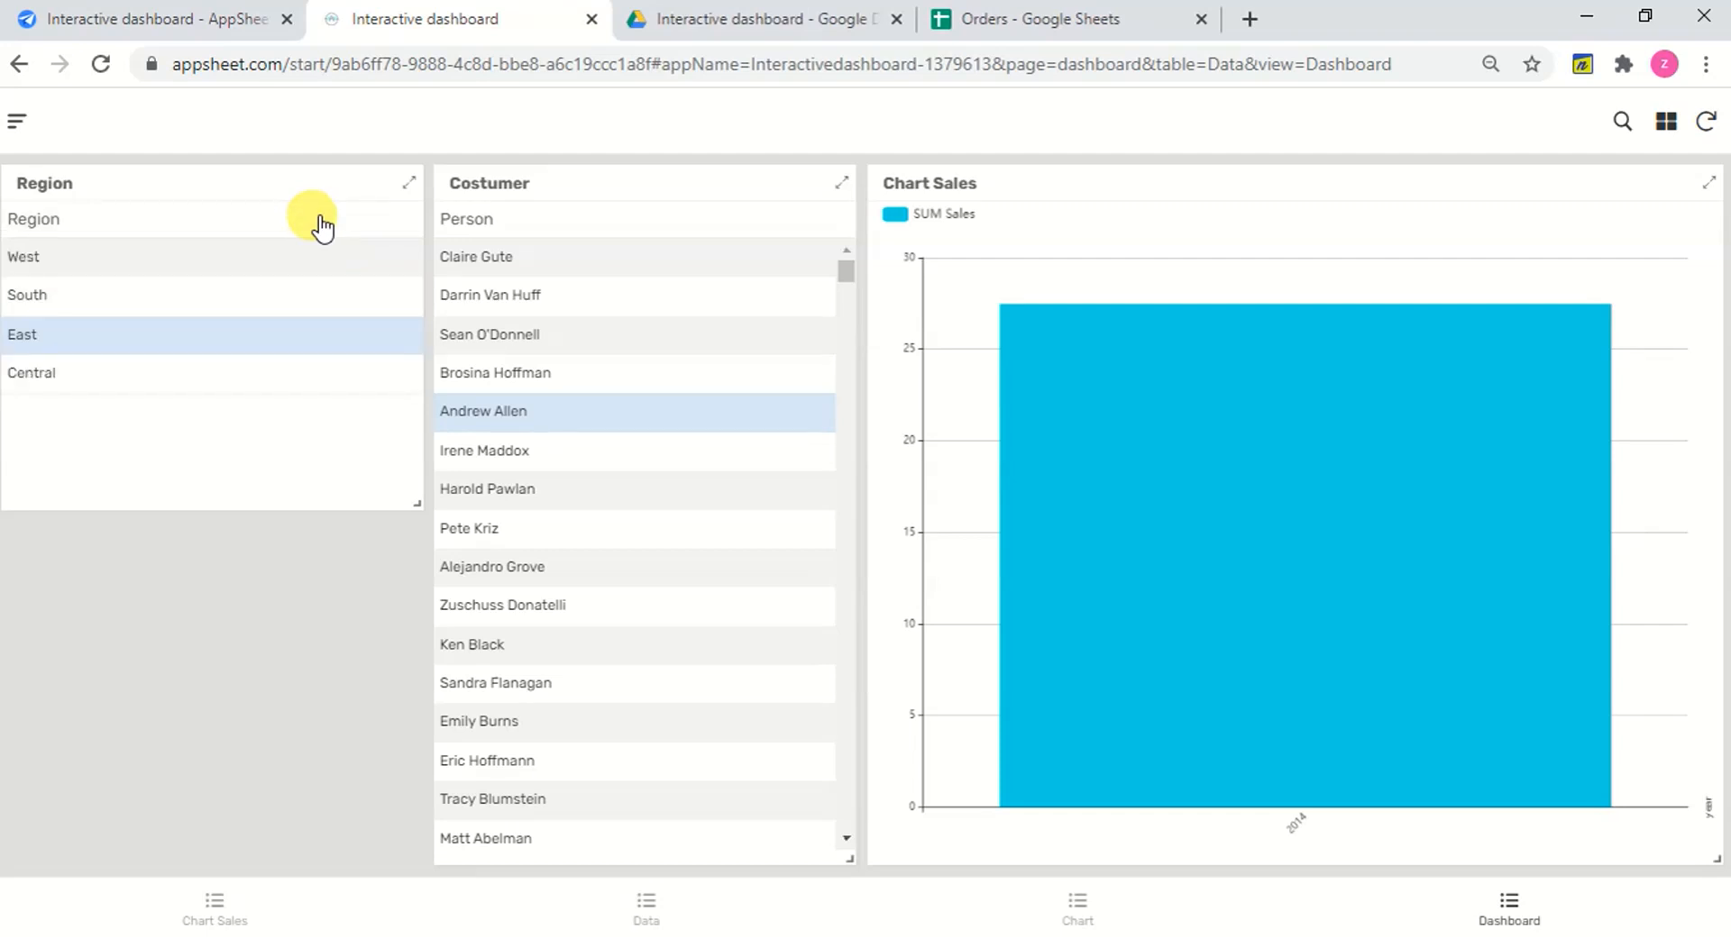
click(271, 375)
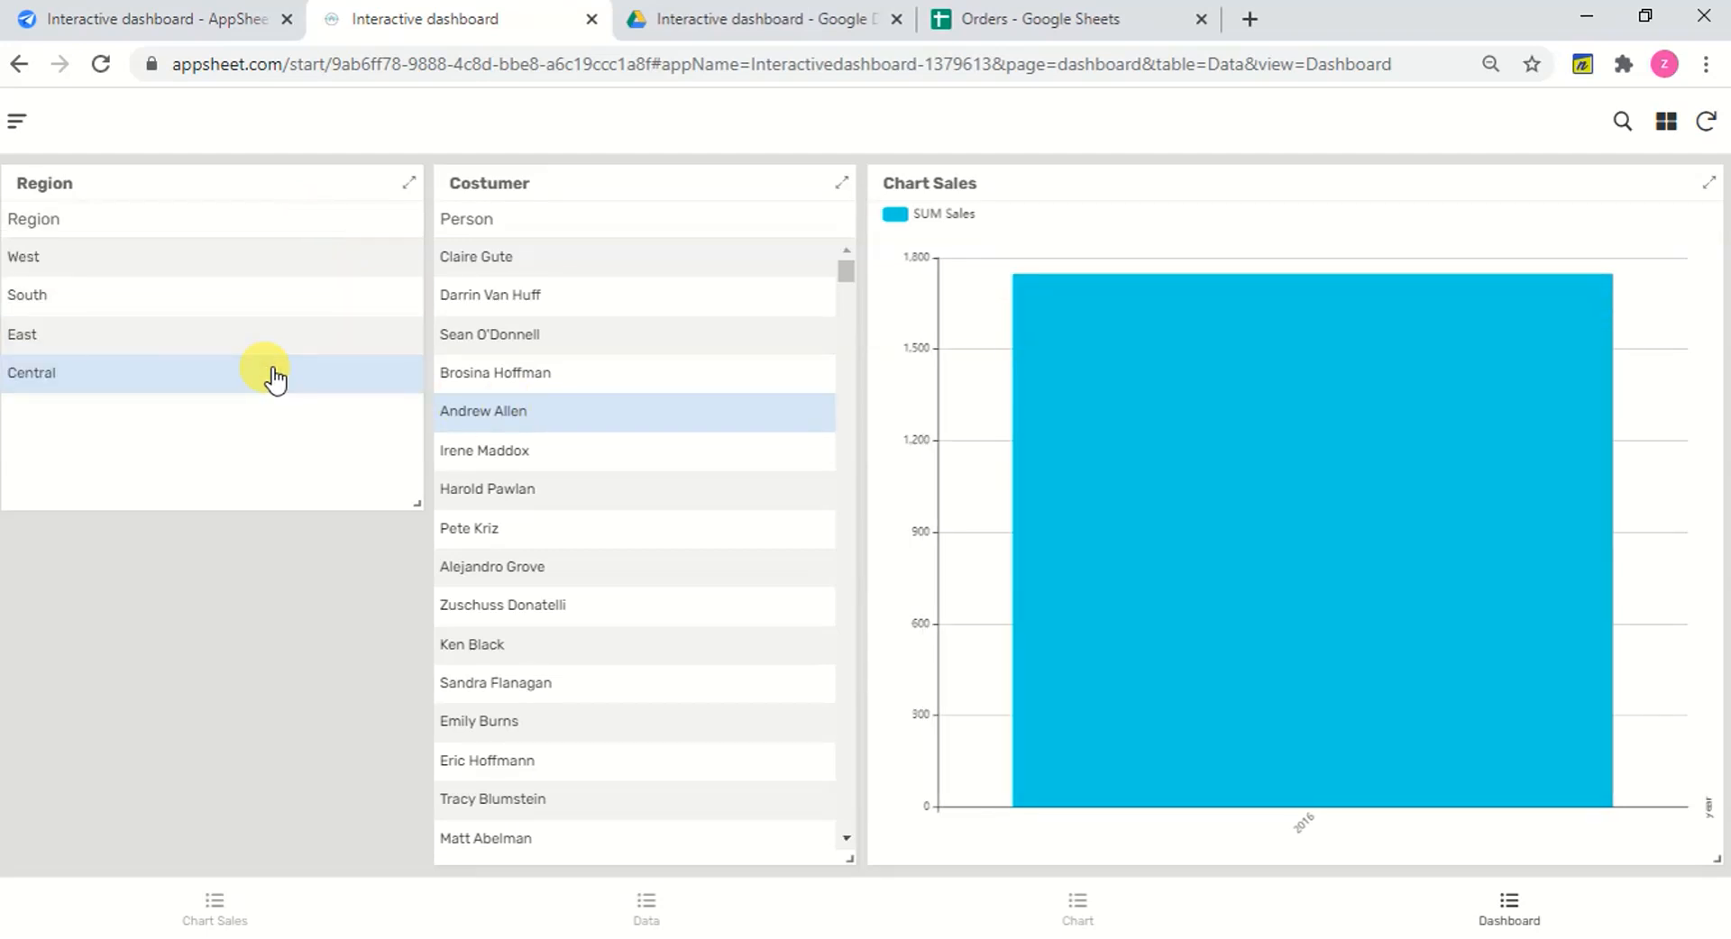
click(90, 350)
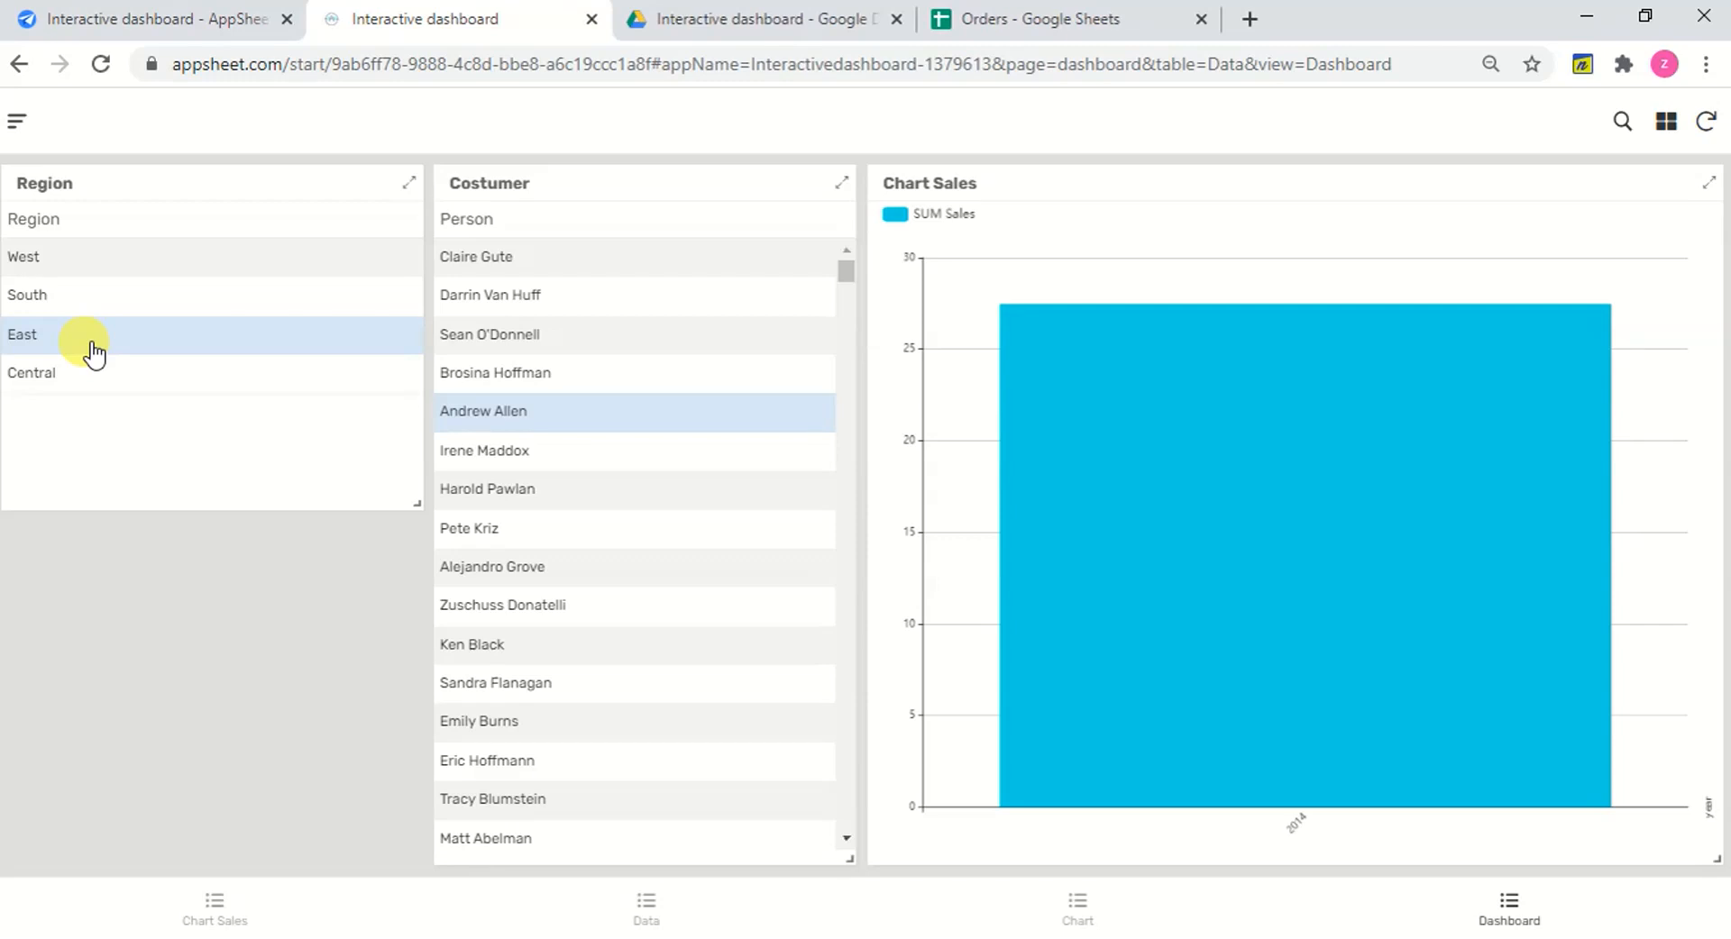
click(103, 311)
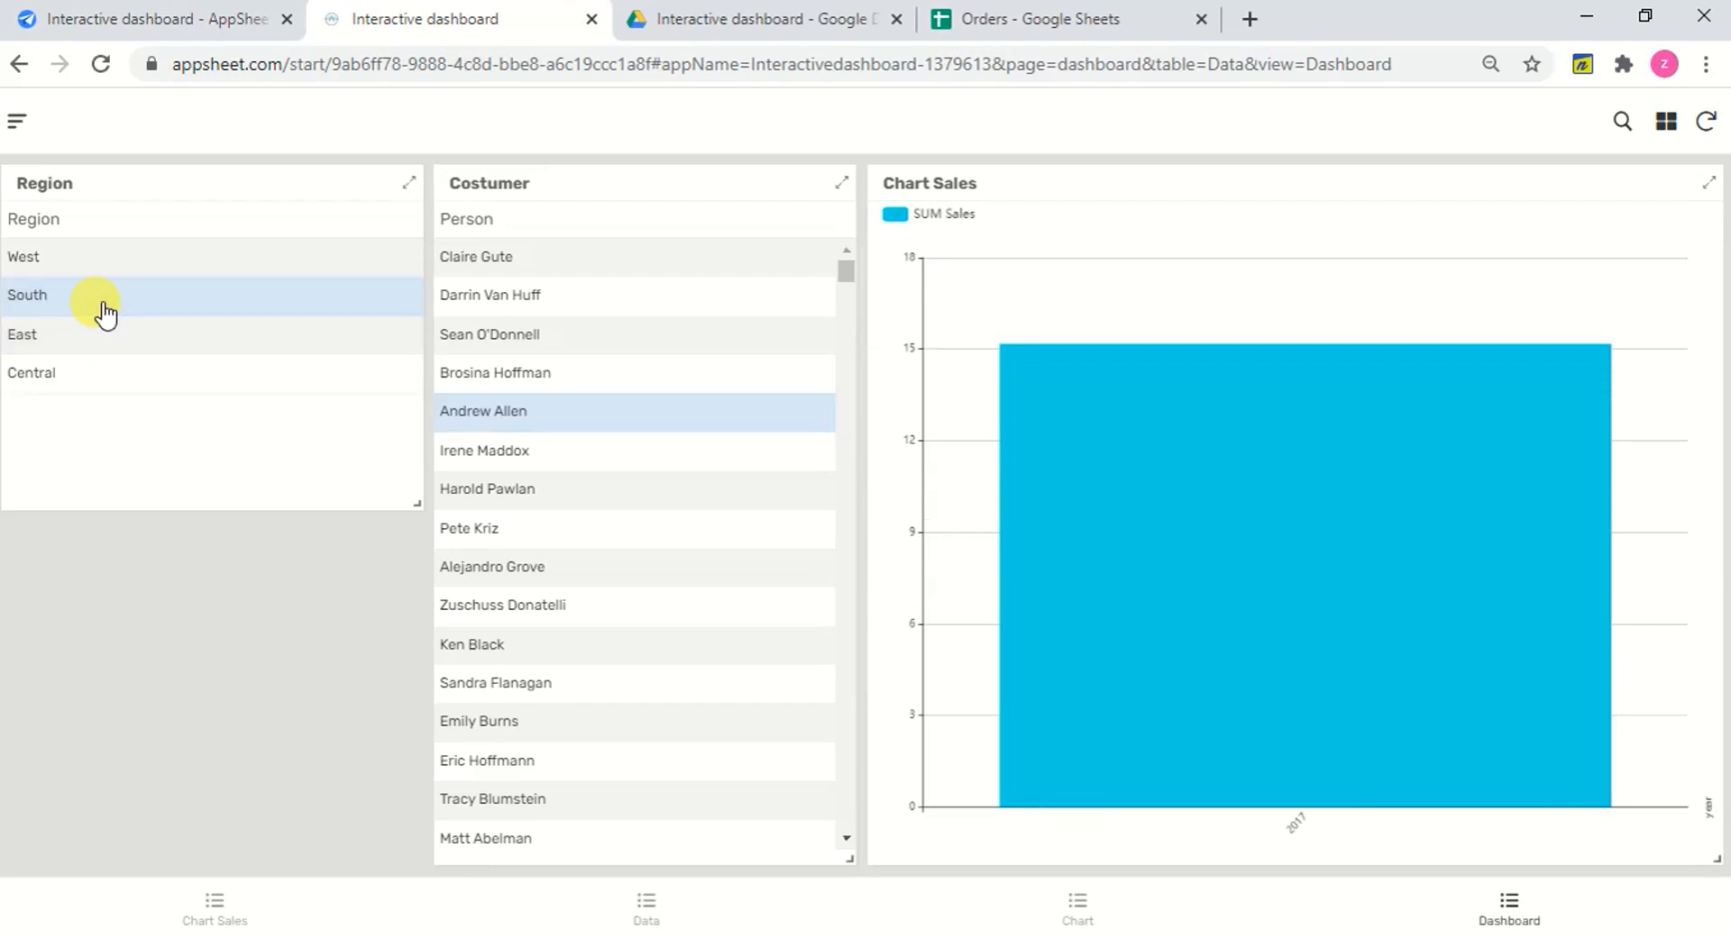
click(131, 267)
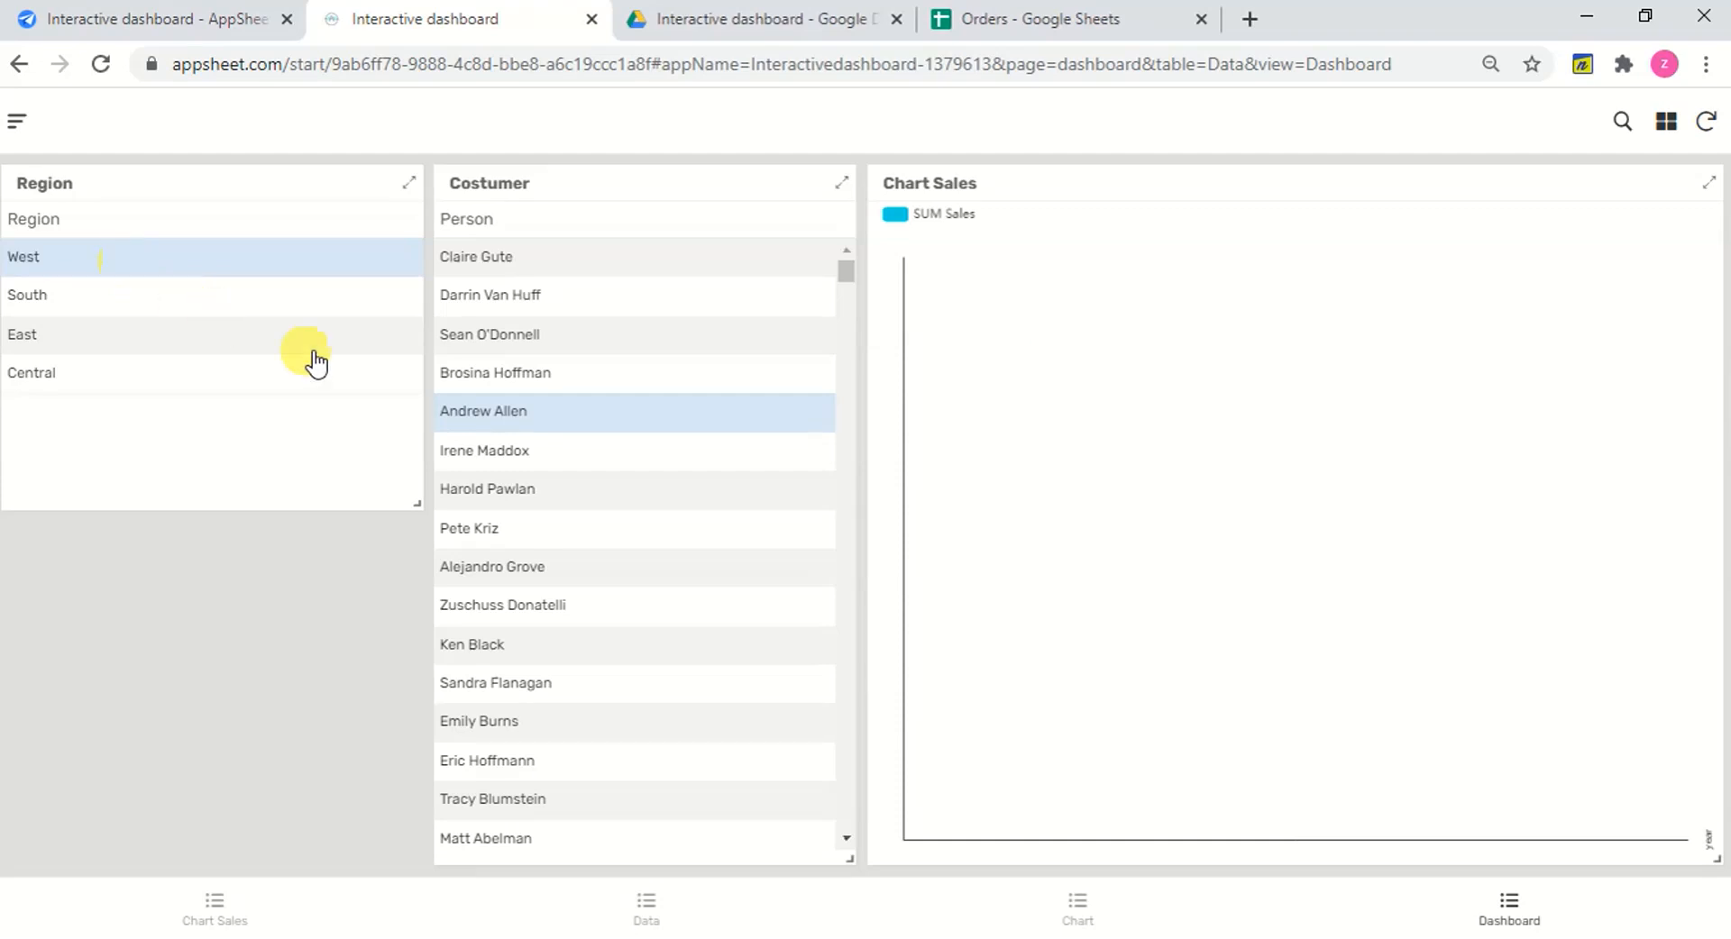
Check the sales chart for West with the first and second customers, South with the second and sixth, and East with the sixth.
click(566, 268)
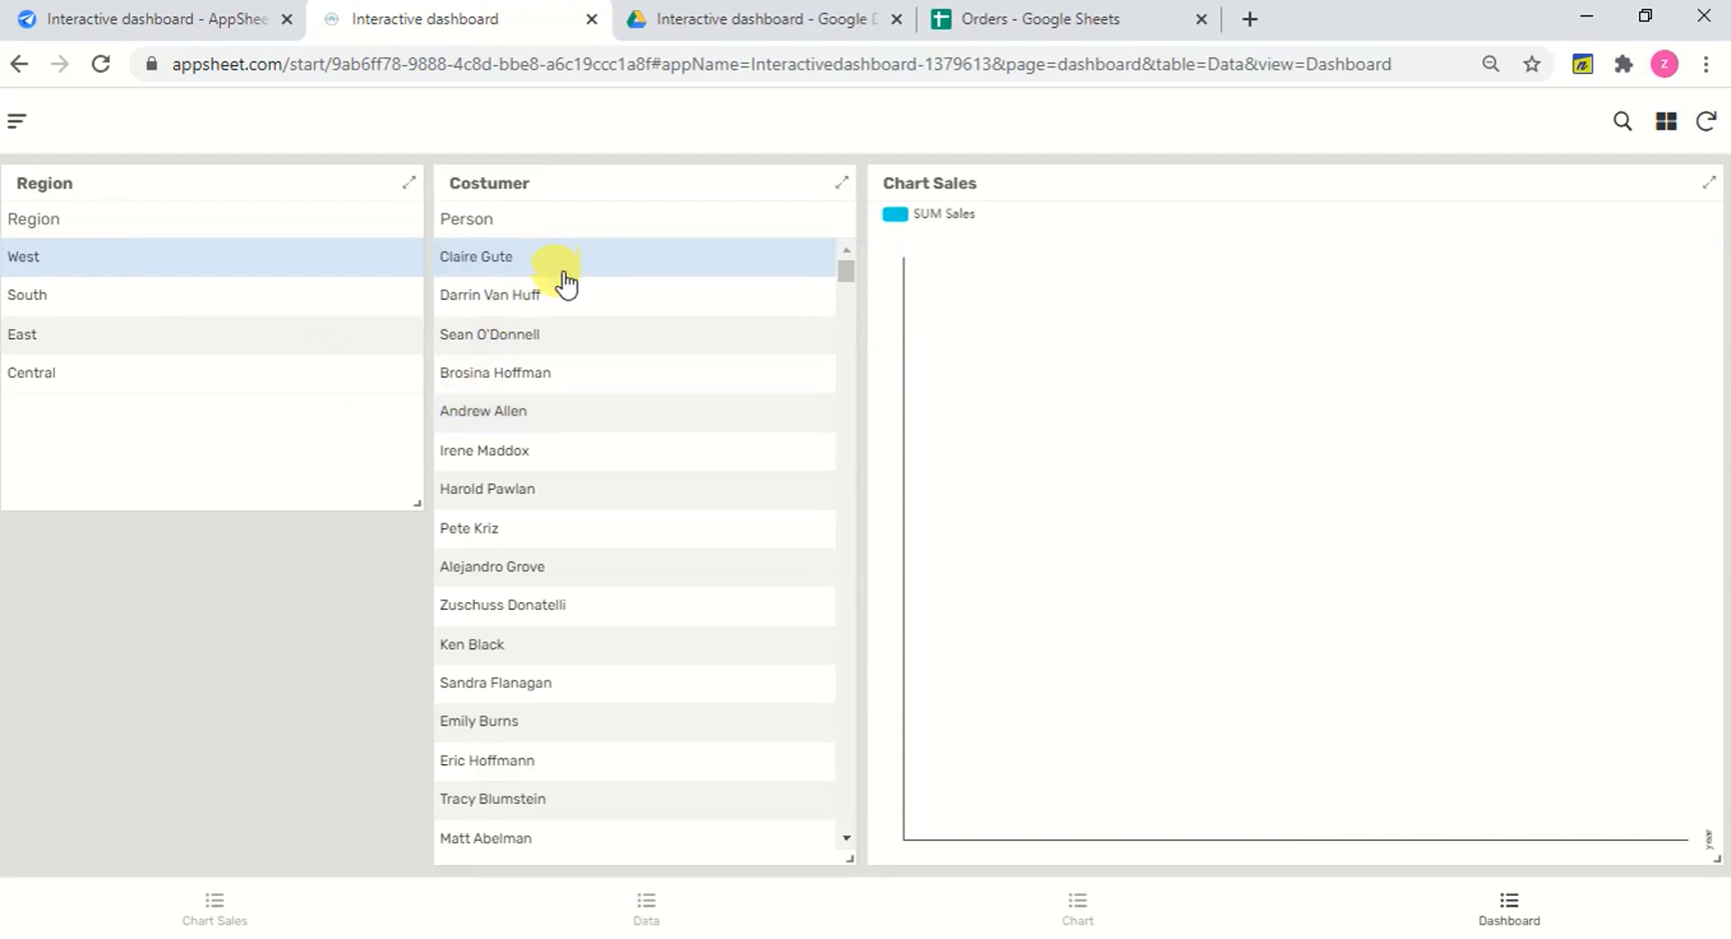
click(565, 296)
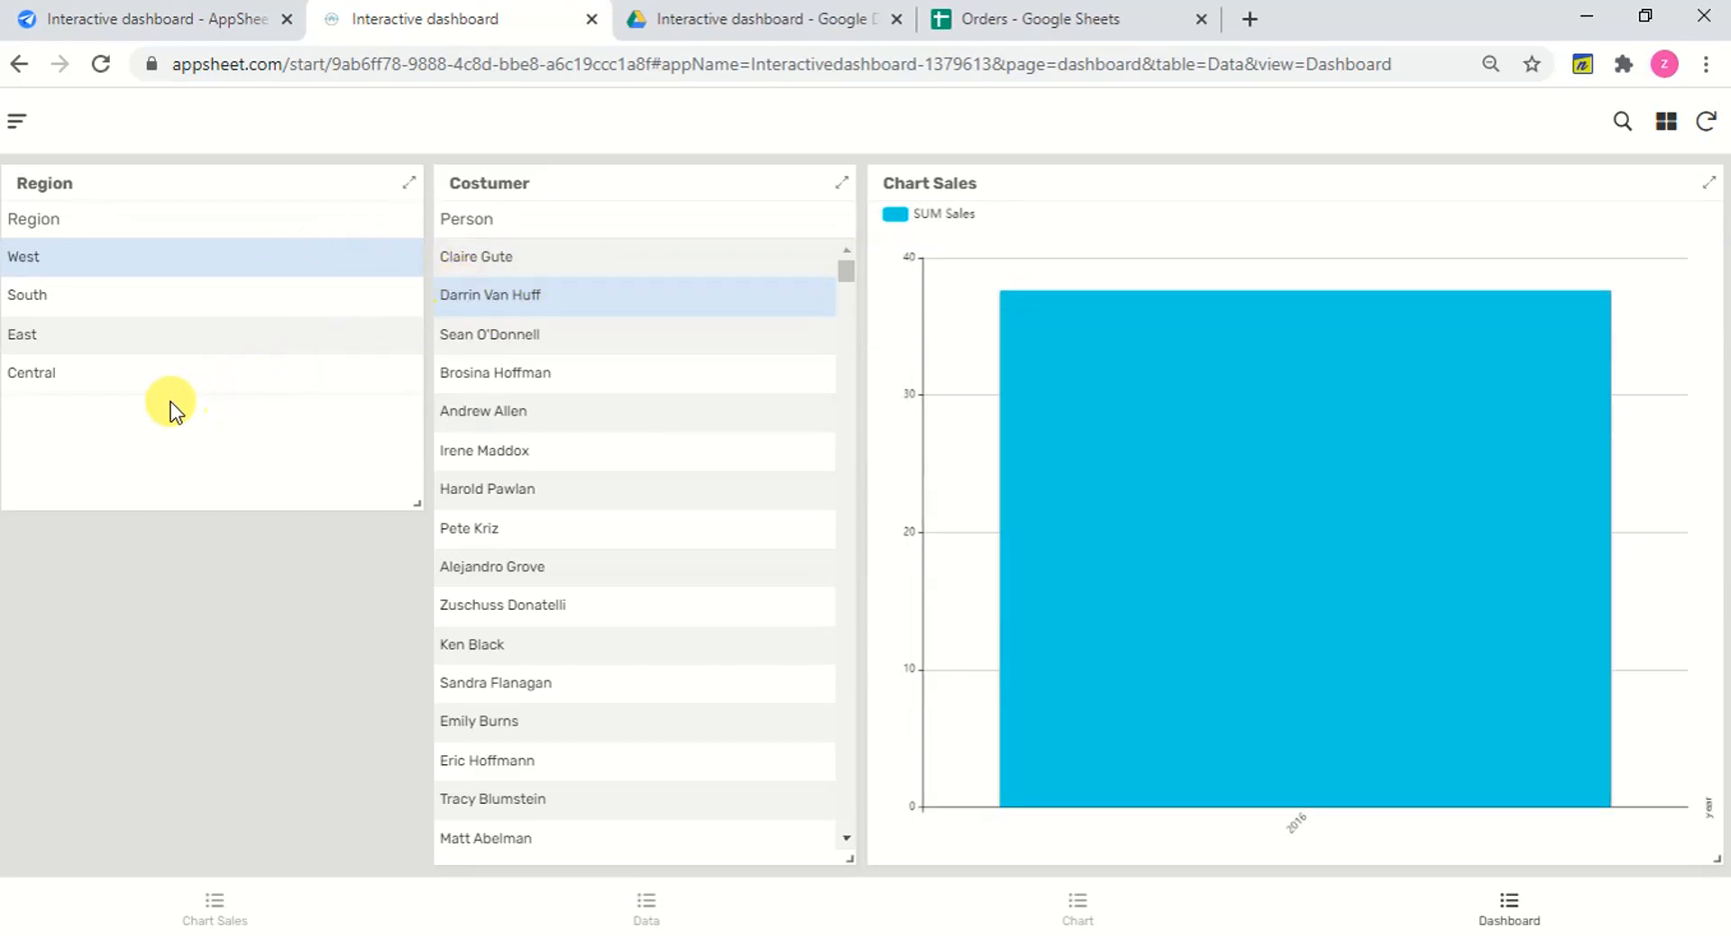
click(288, 305)
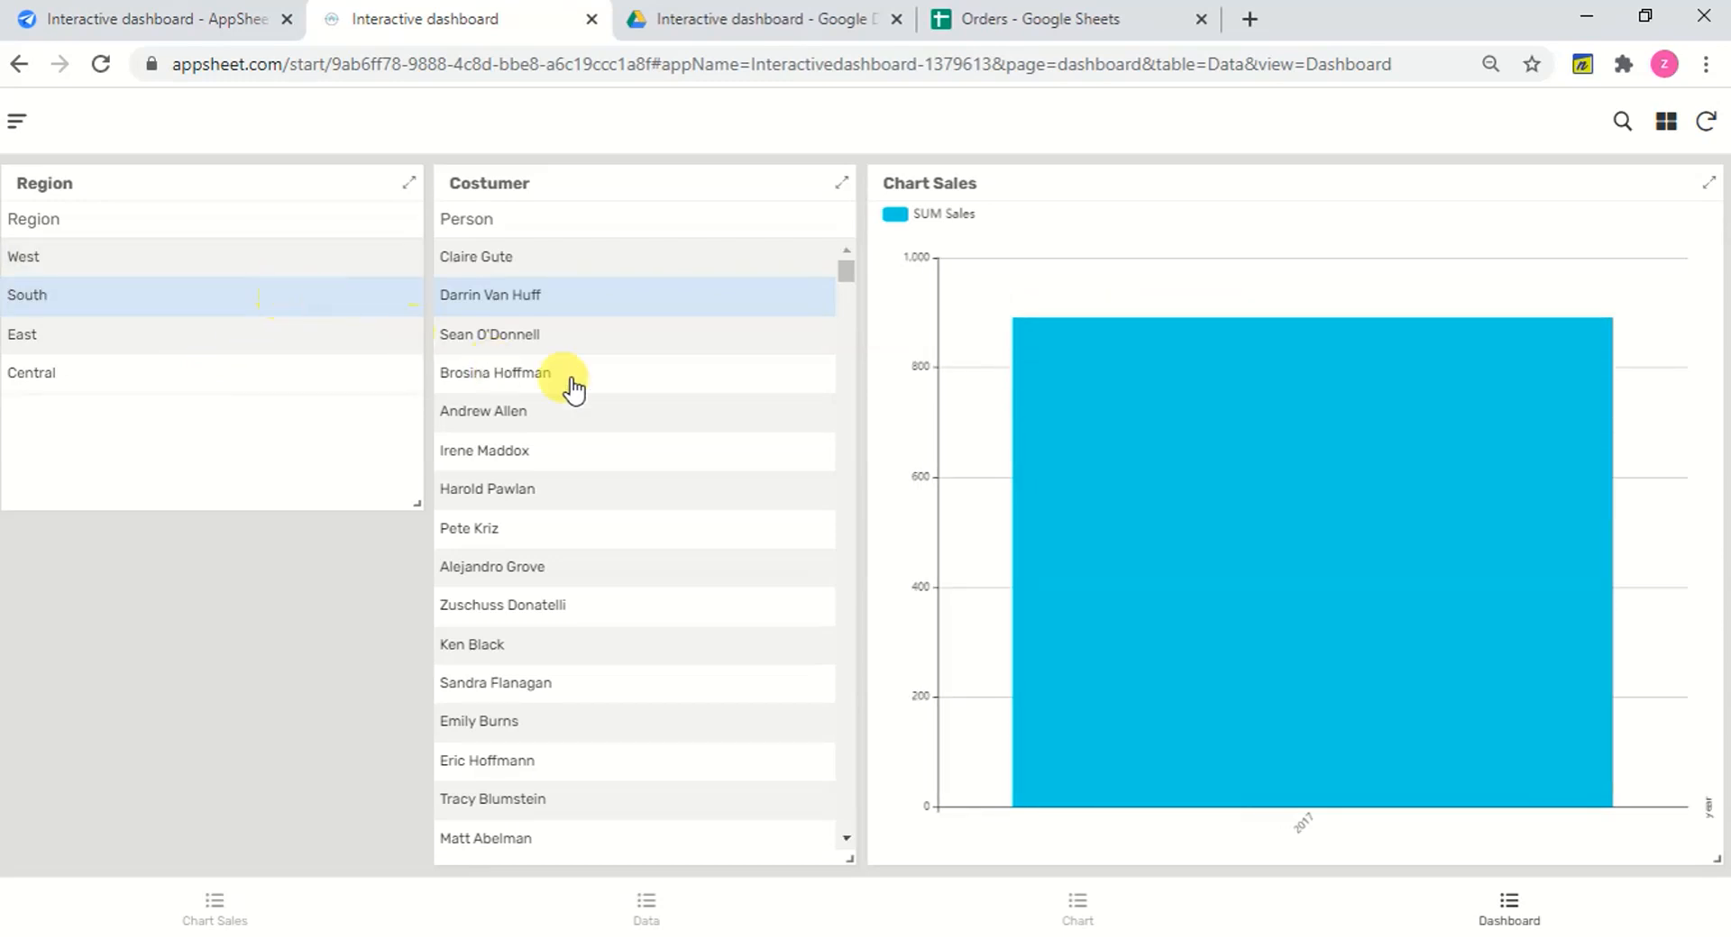
click(604, 448)
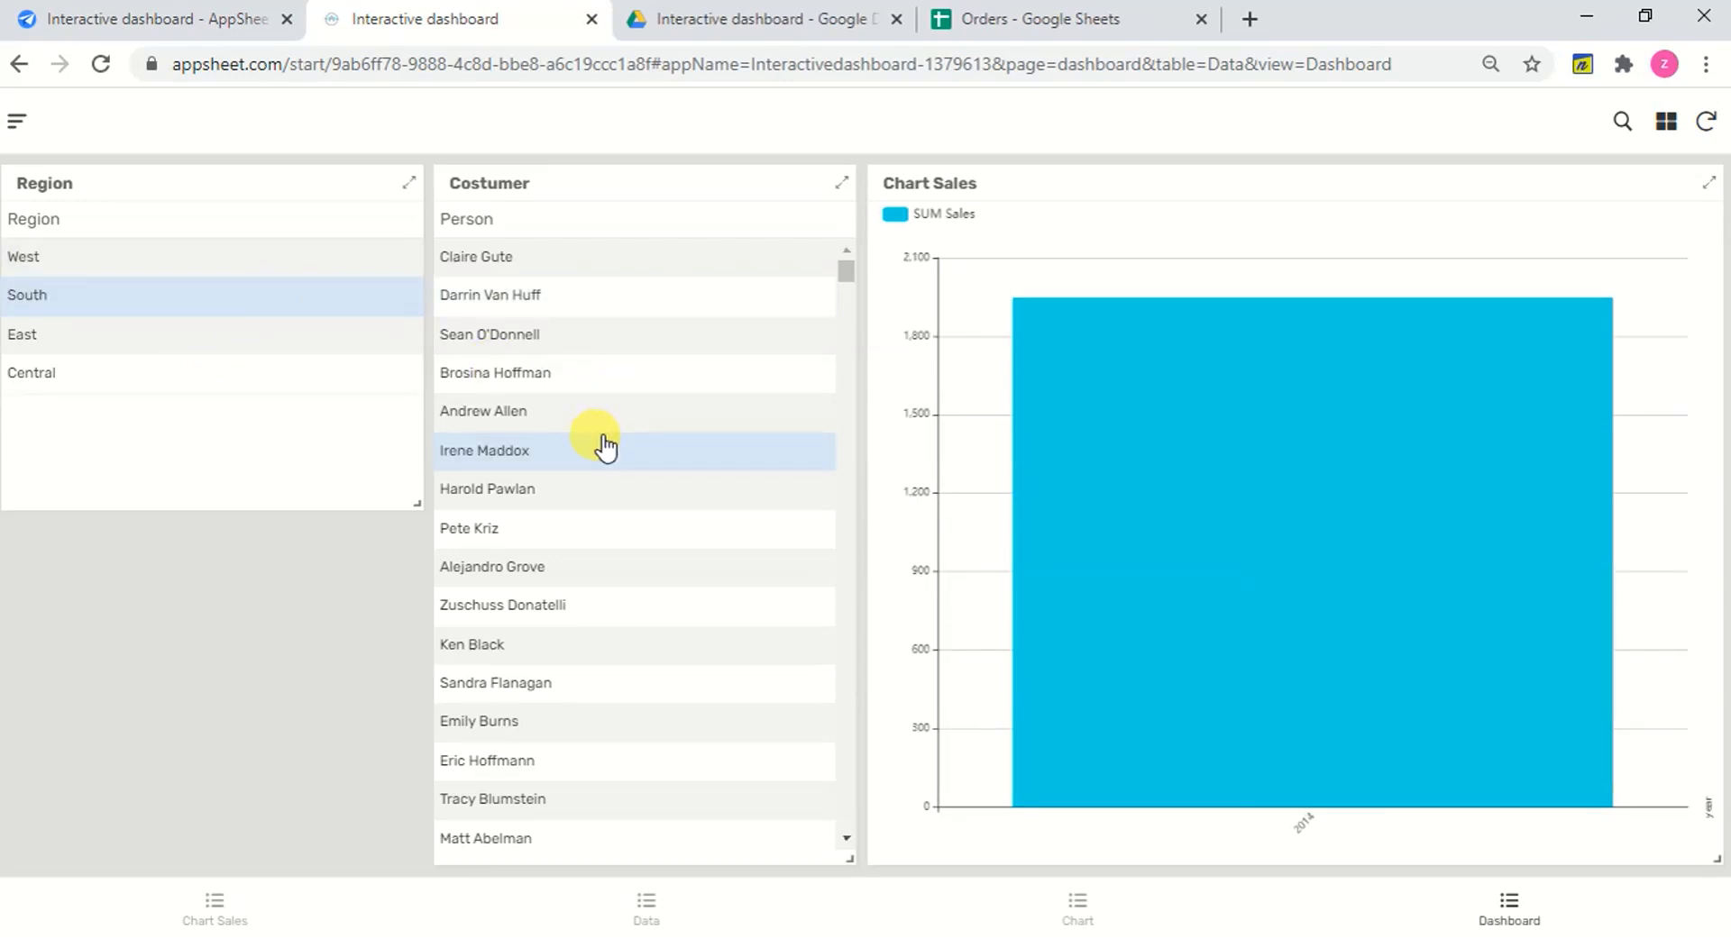
click(258, 344)
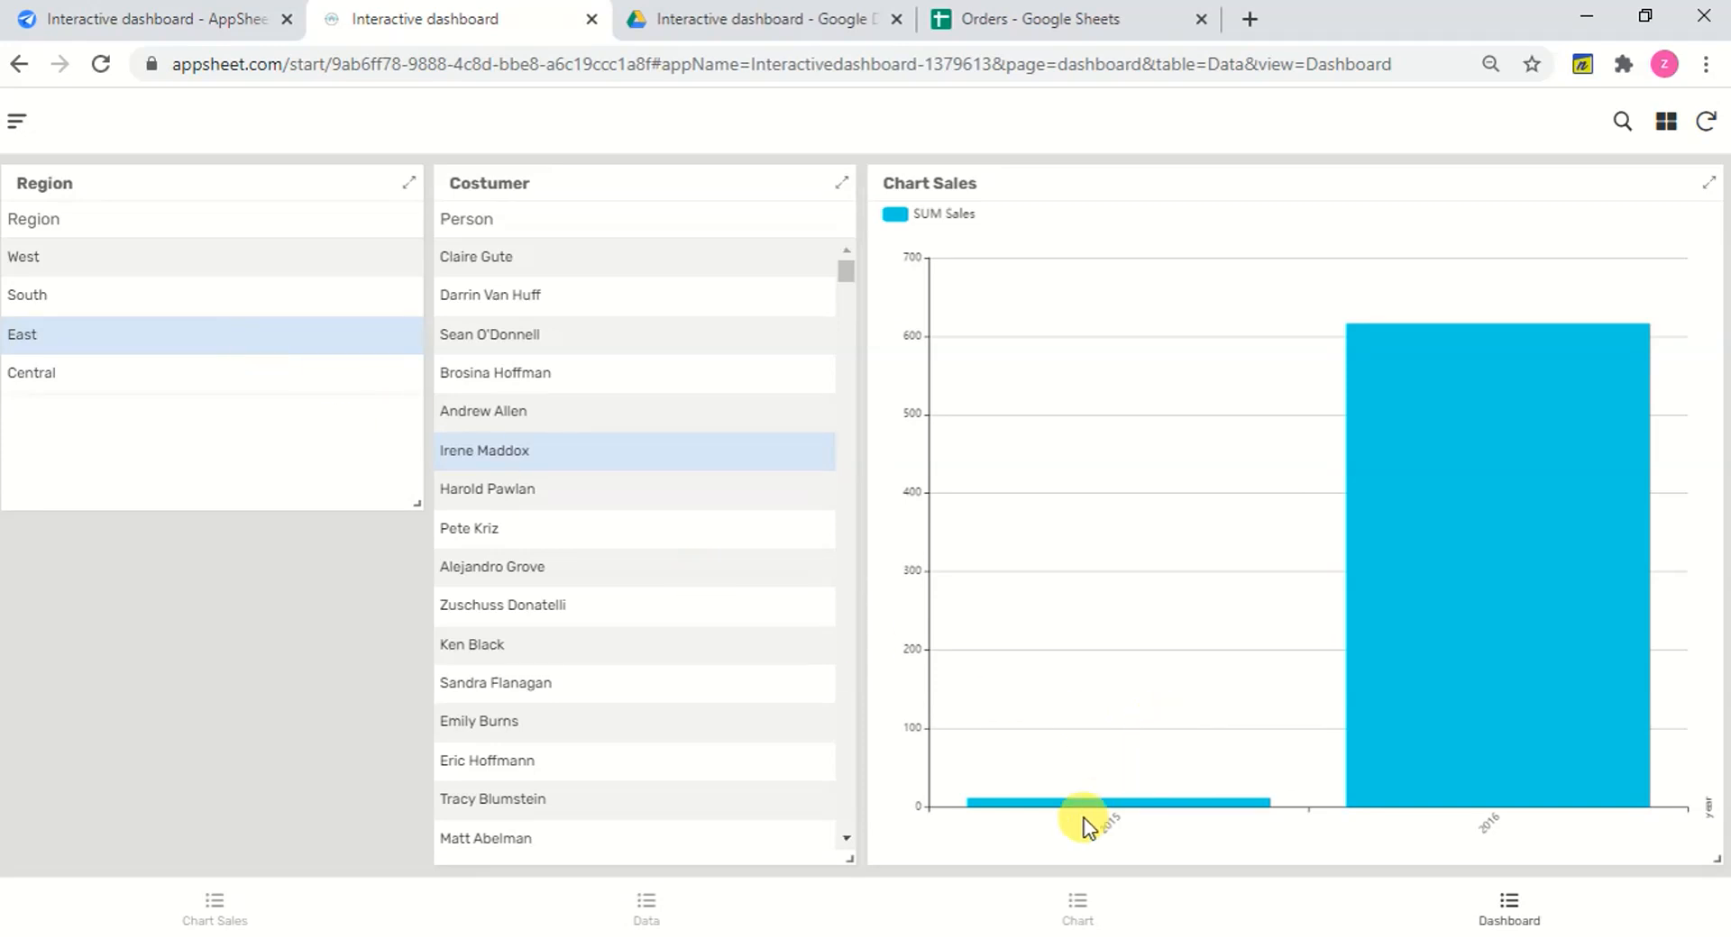
Switch to the Orders spreadsheet, search the Data sheet for the selected customer's name and look across to the sales and profit columns.
mouse_move(1079, 818)
click(1067, 21)
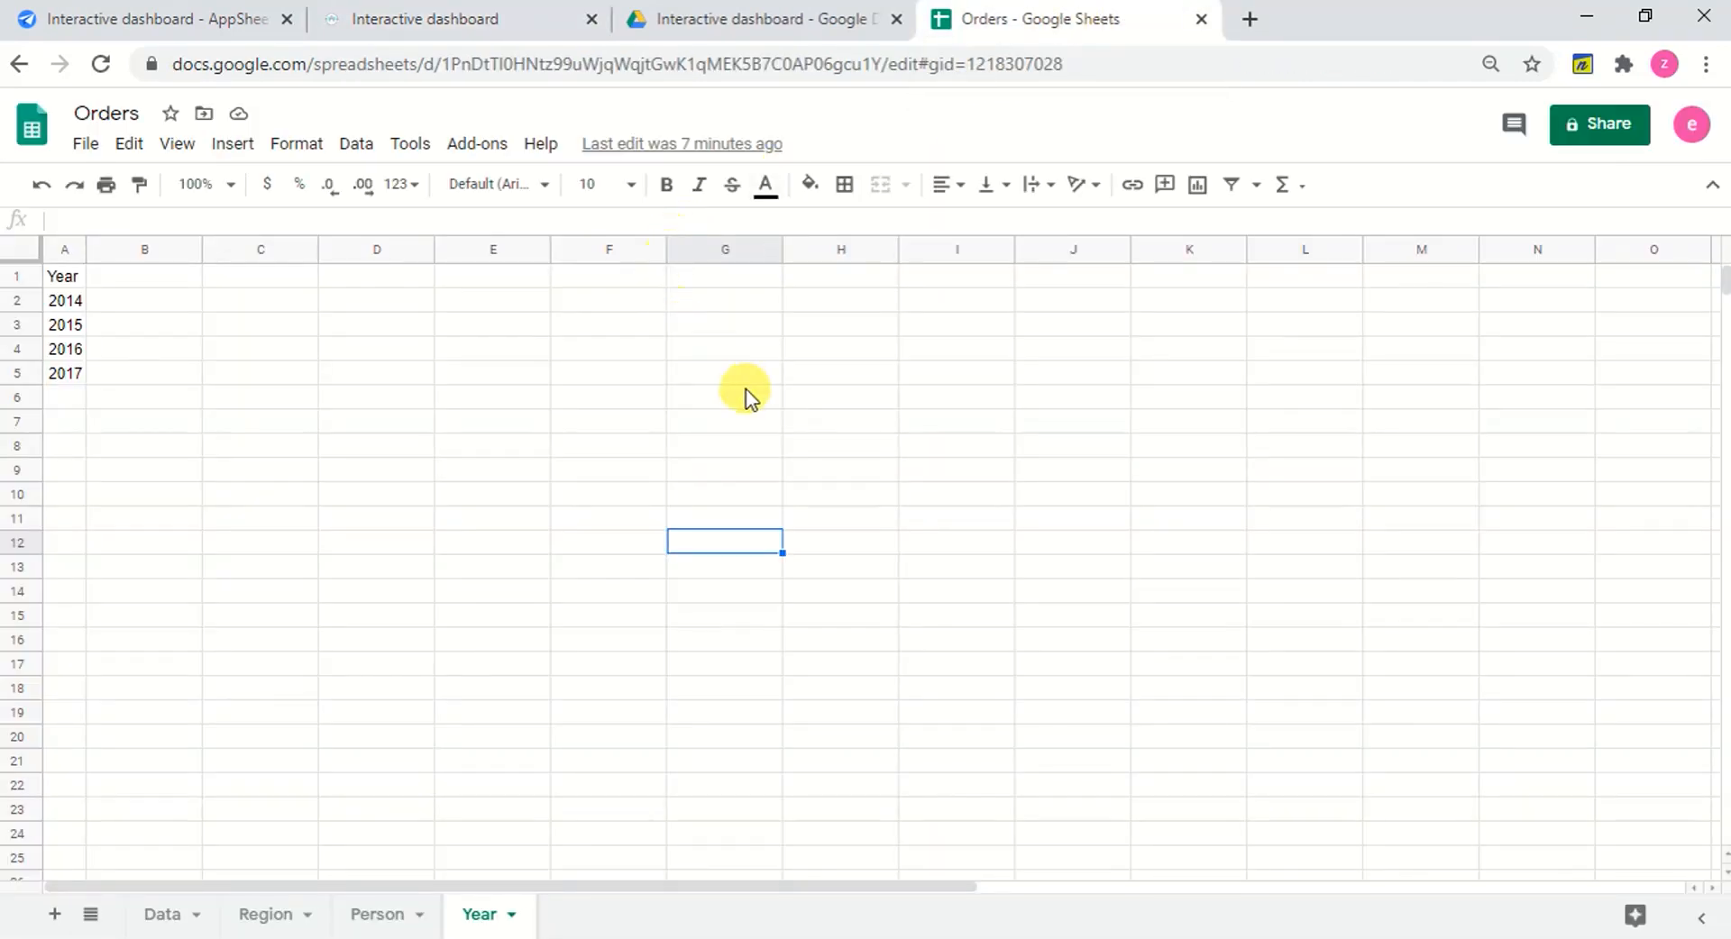
click(163, 917)
click(895, 592)
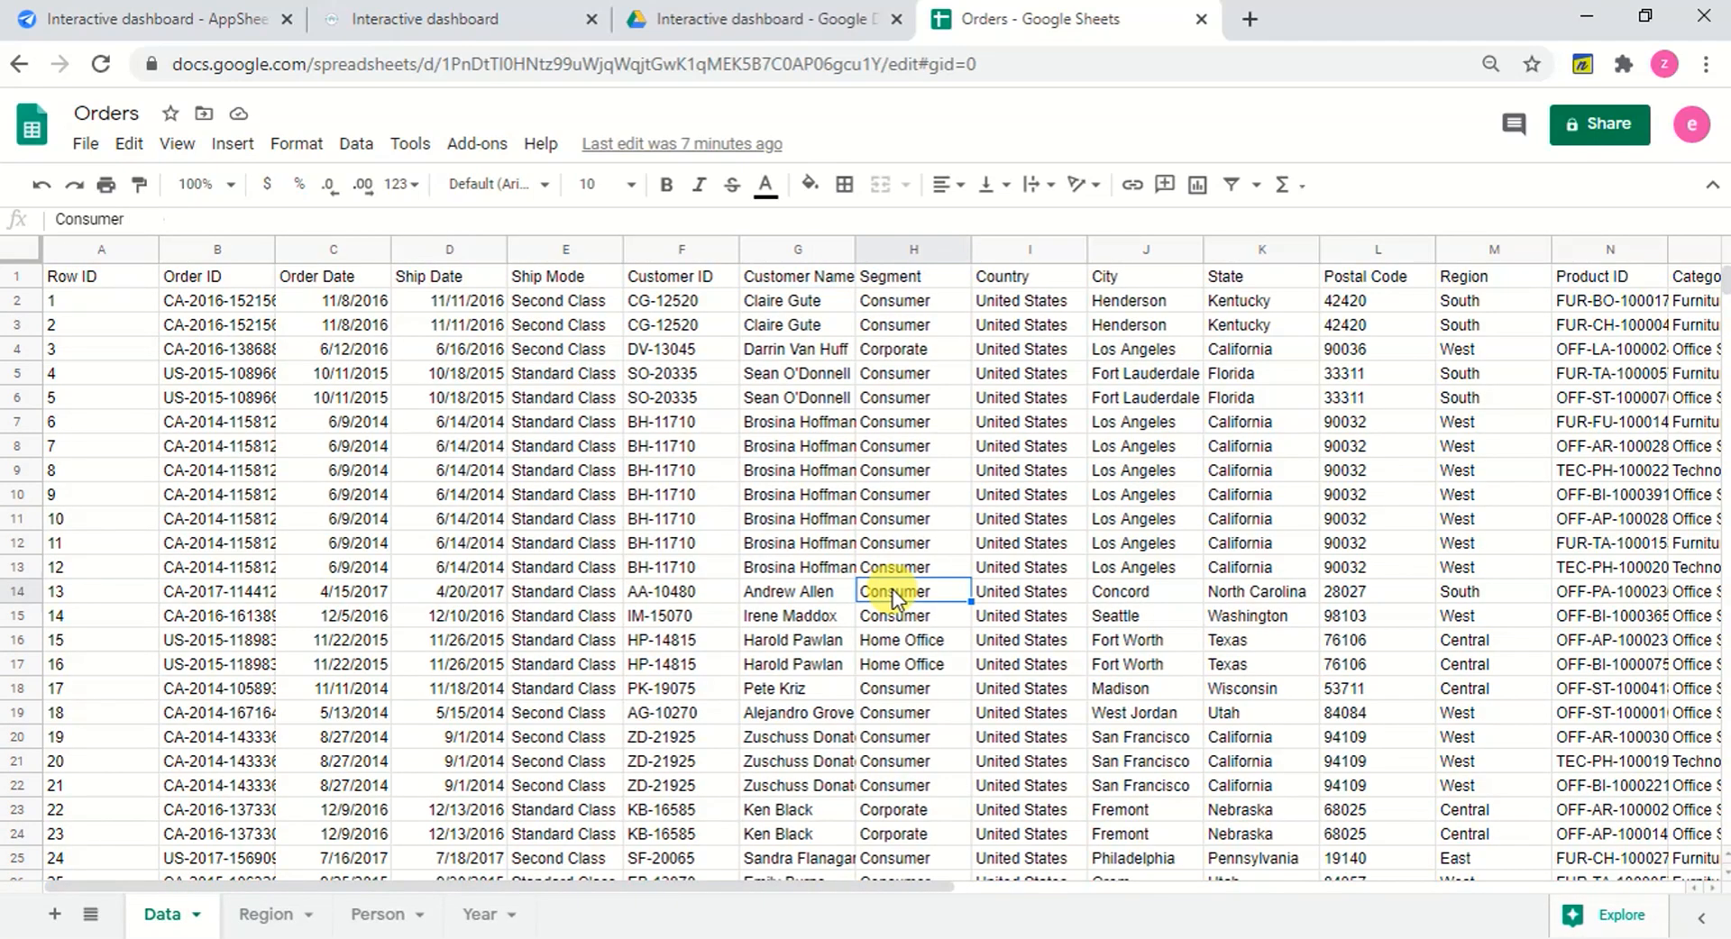
key(ctrl+f)
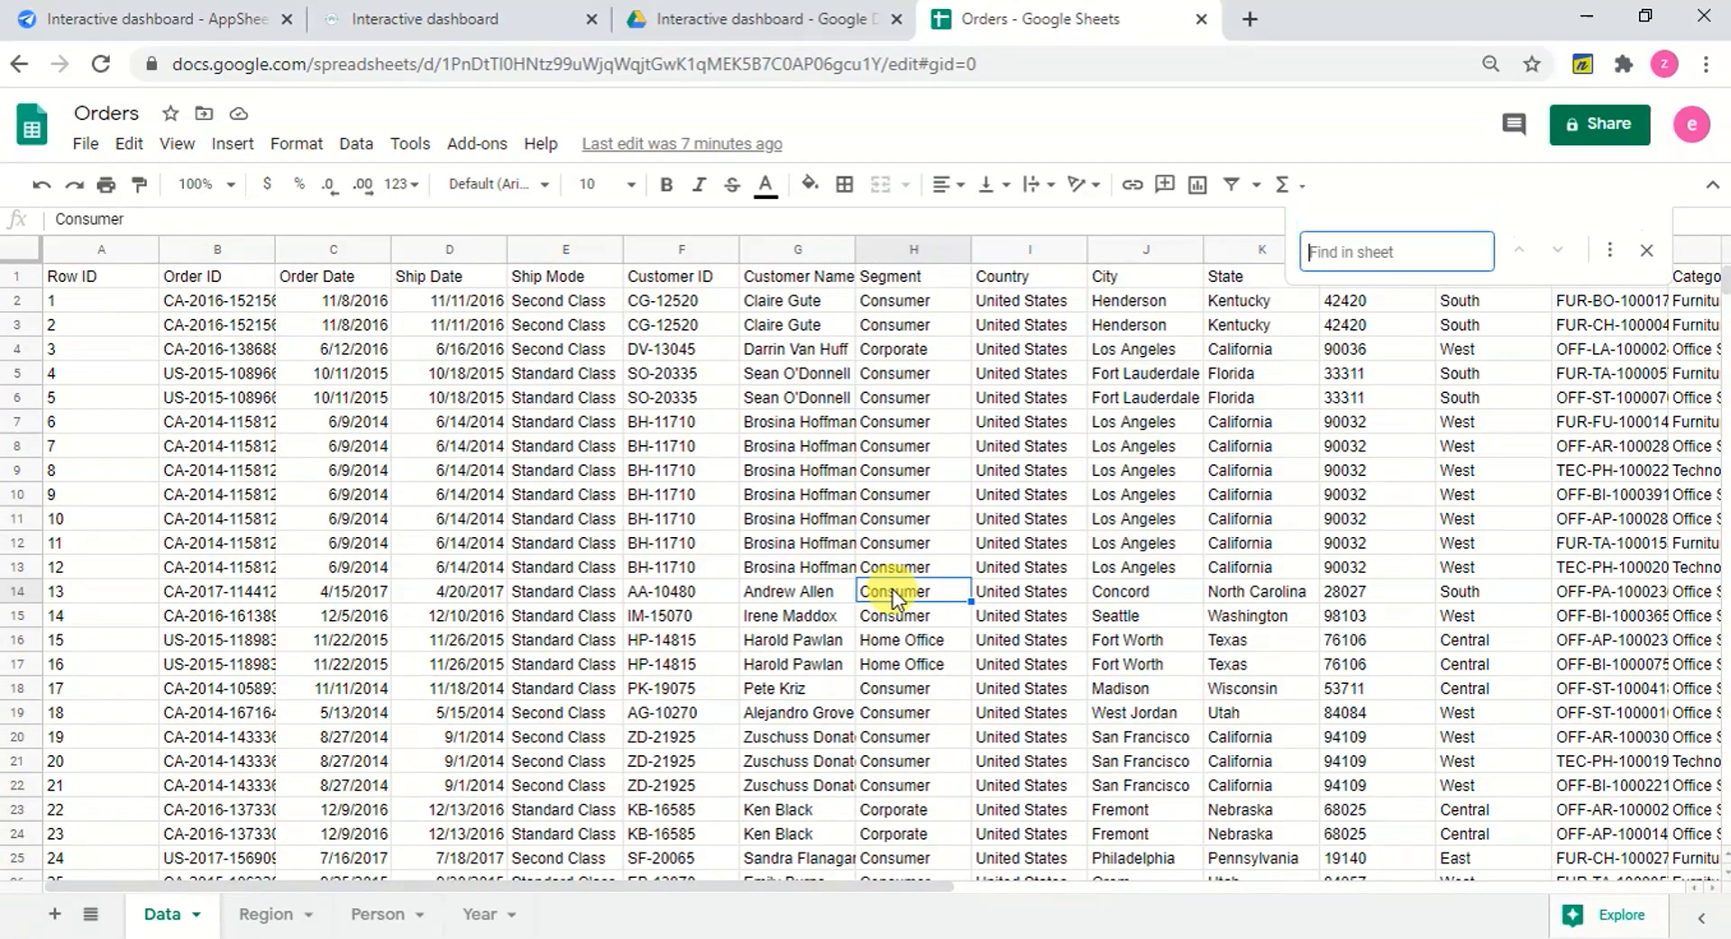
text(iron)
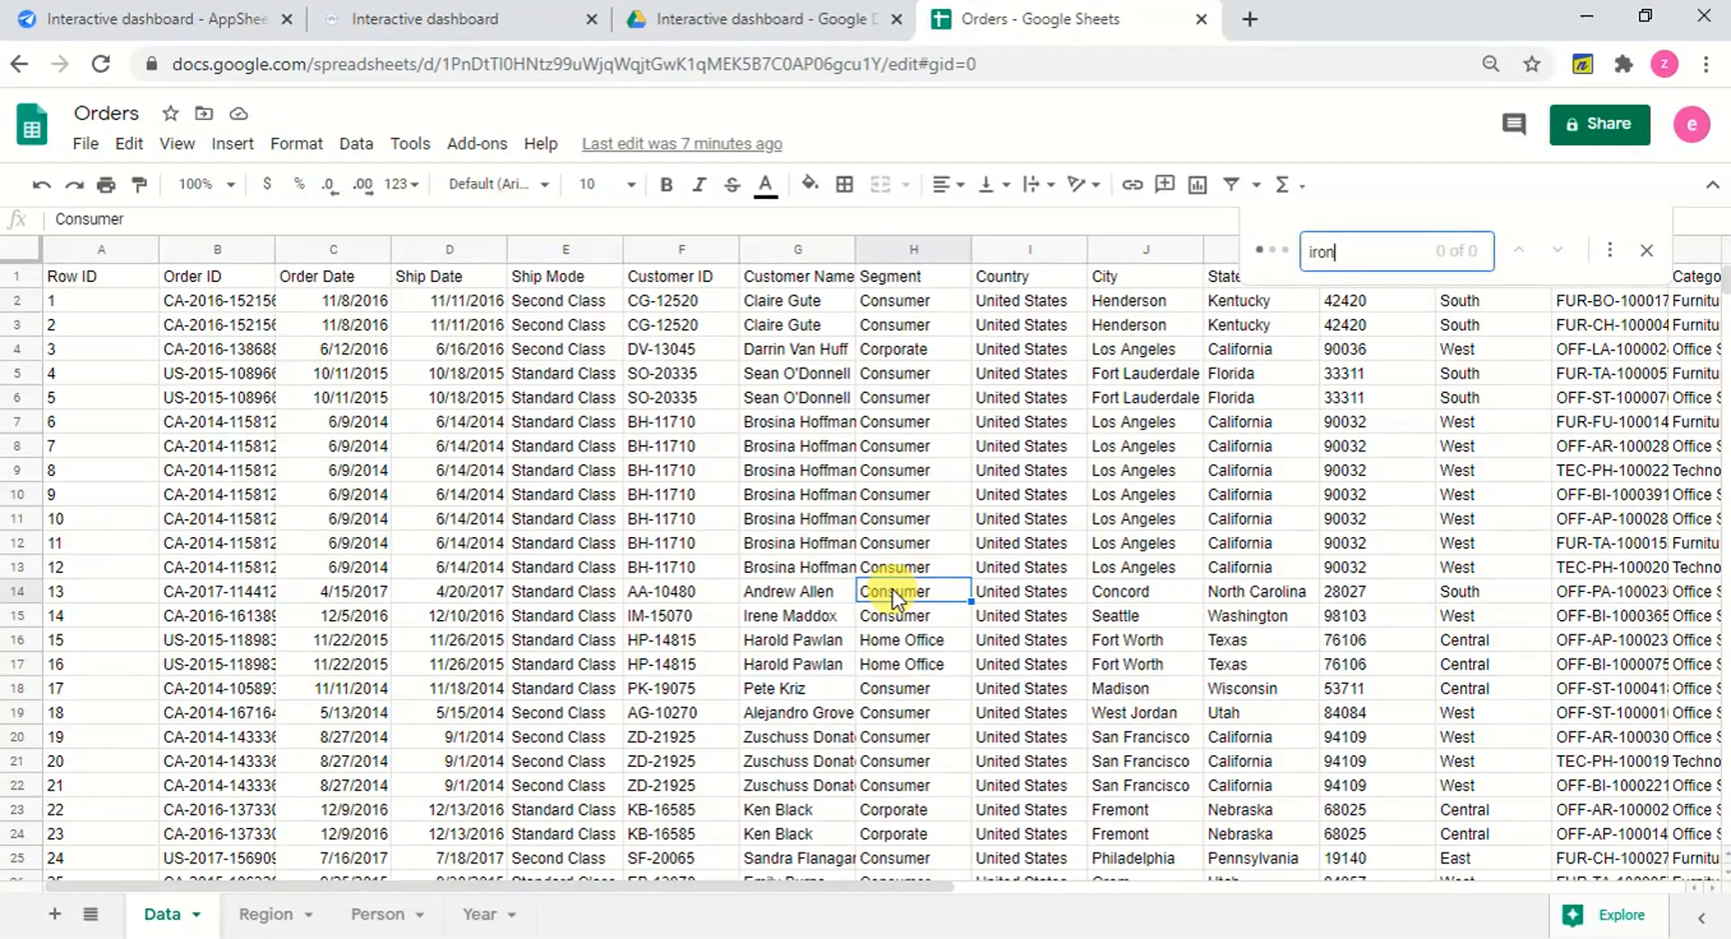
text( madd)
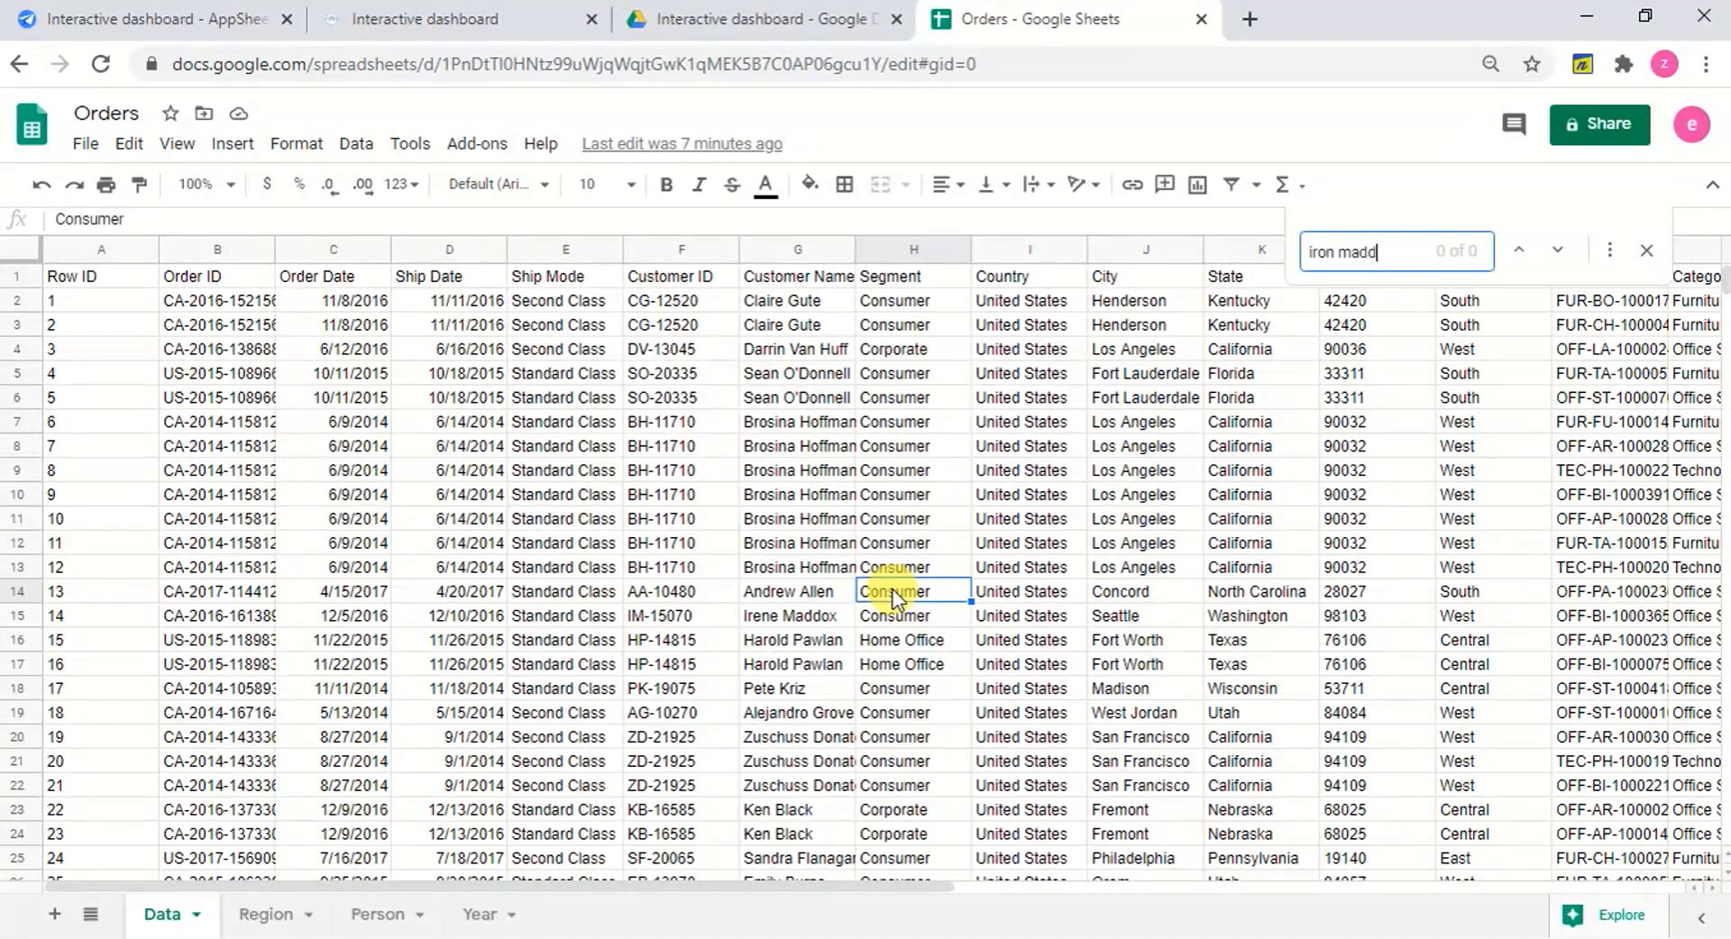
text(ox)
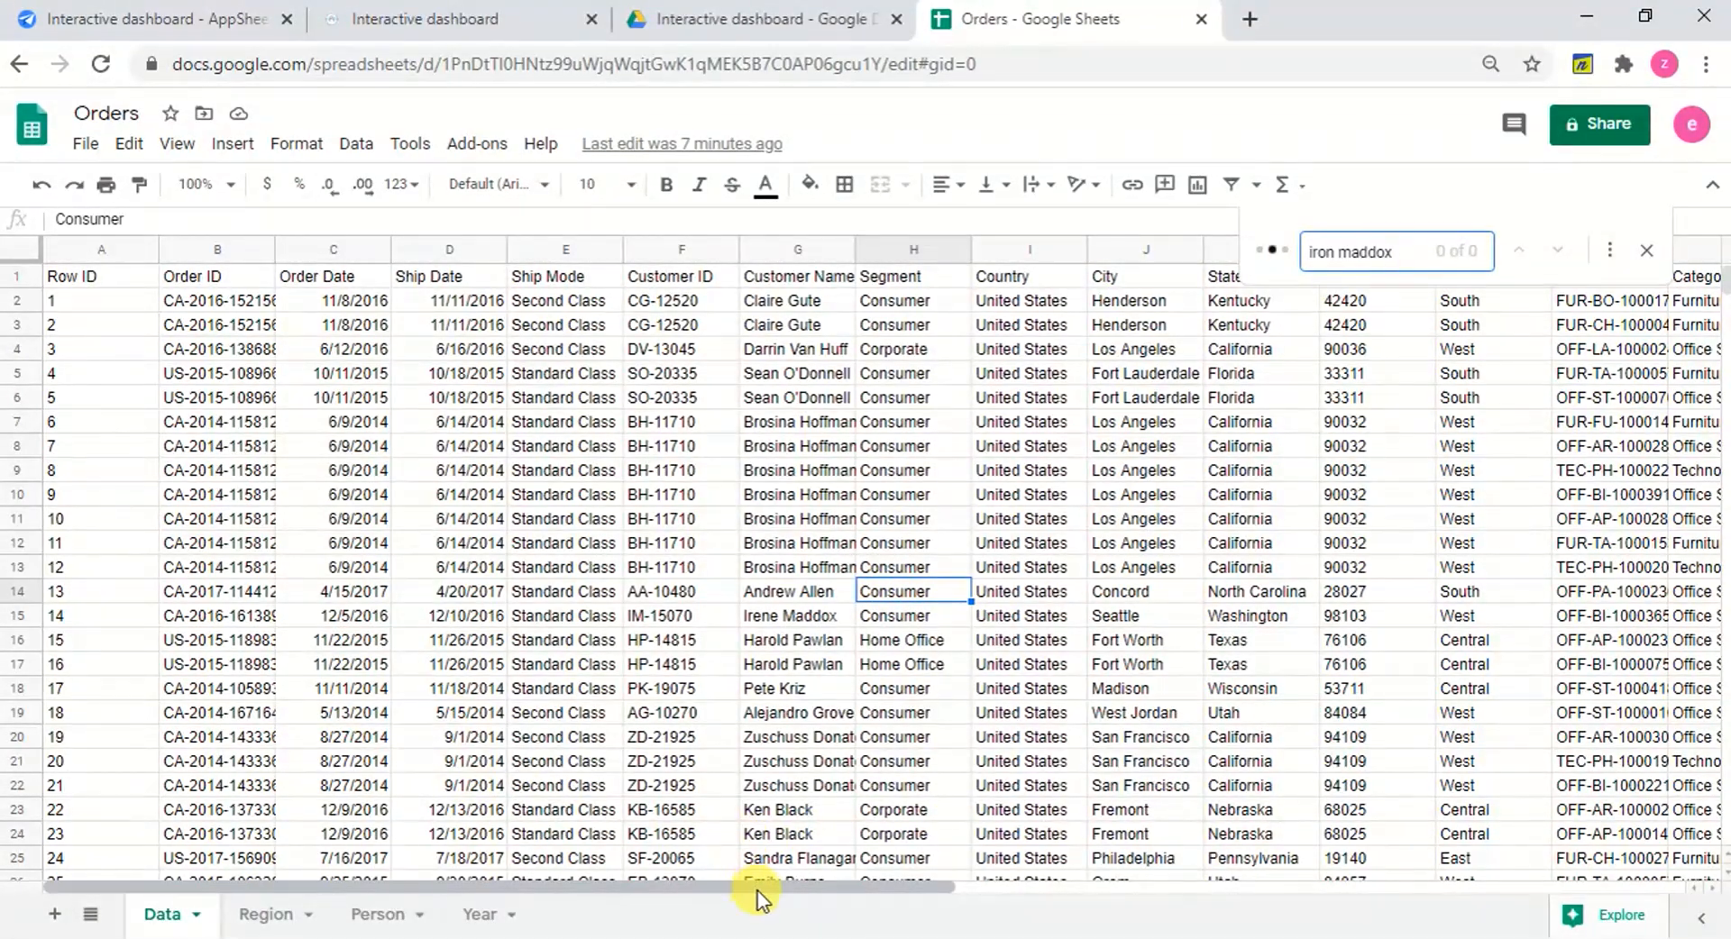
drag(765, 885, 1266, 888)
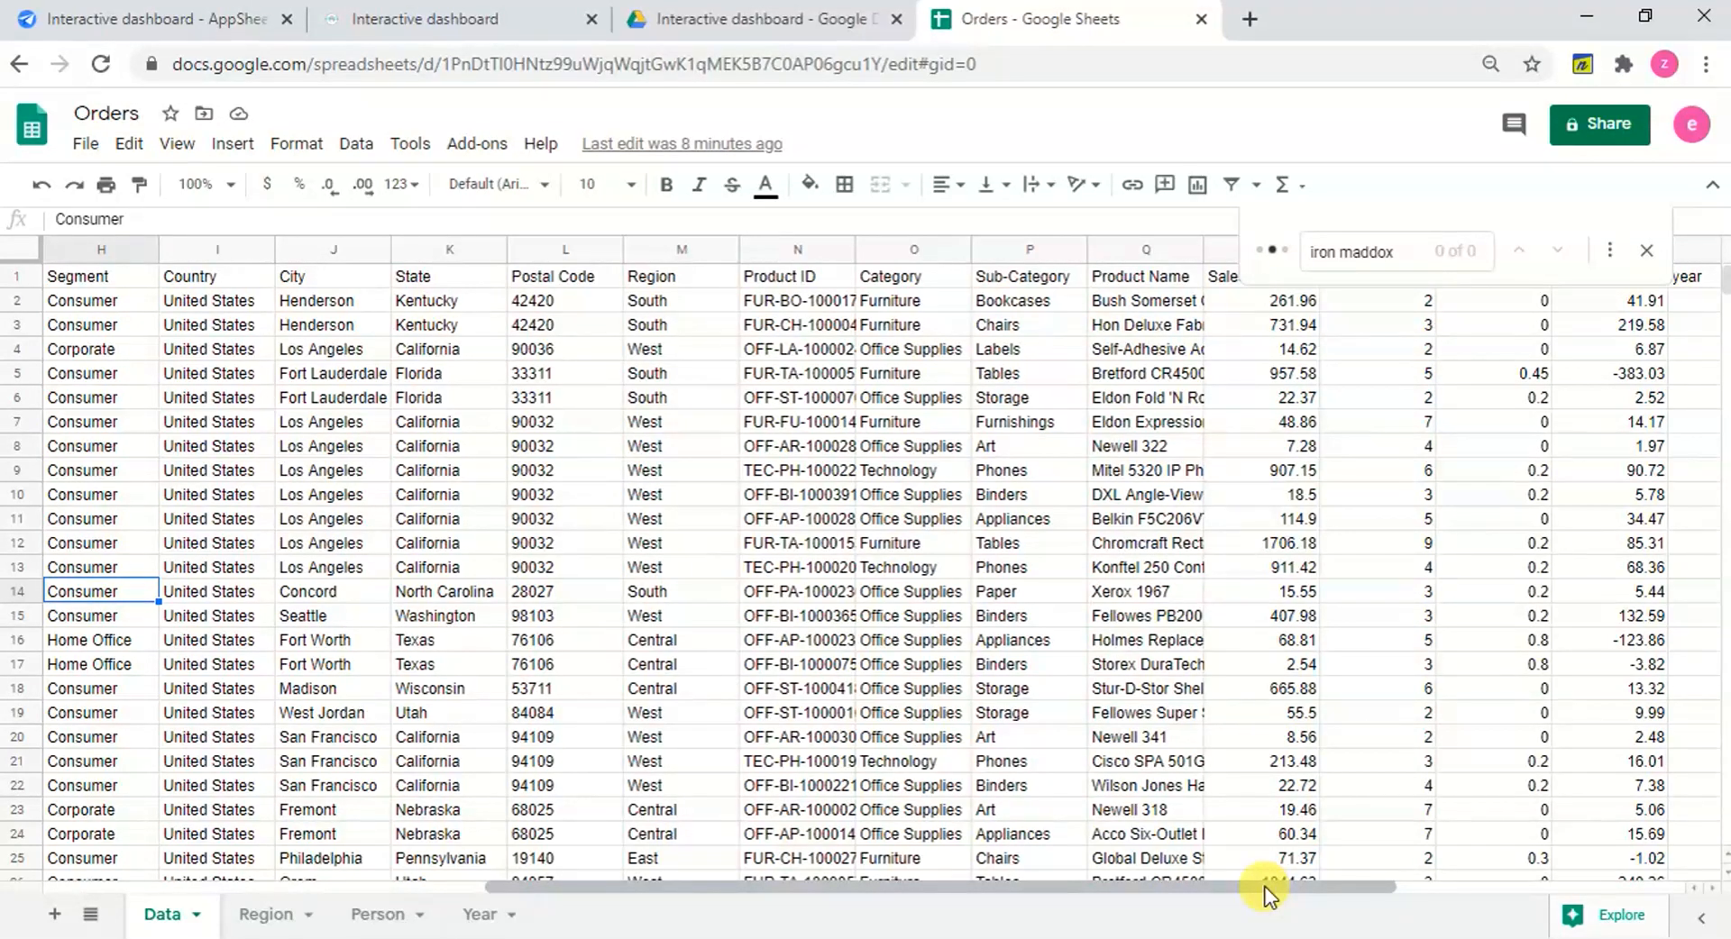
drag(1265, 888, 941, 893)
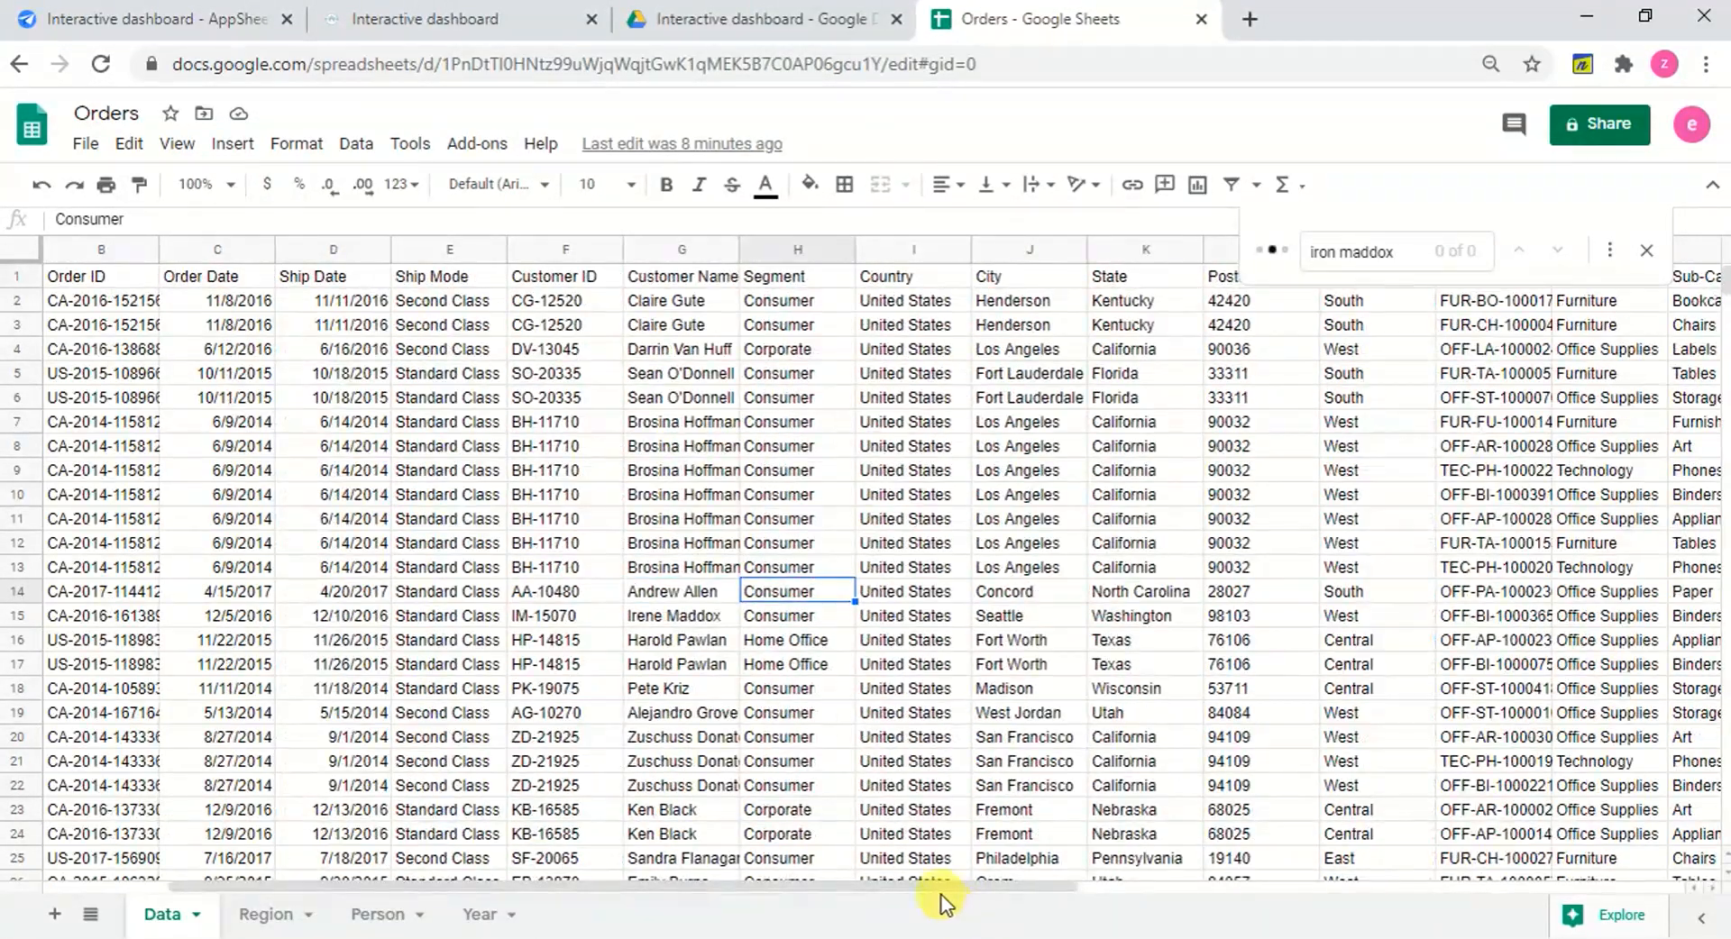
In the AppSheet editor, duplicate the Dashboard view, remove the Region entry from the copy and set its position to right most.
click(425, 24)
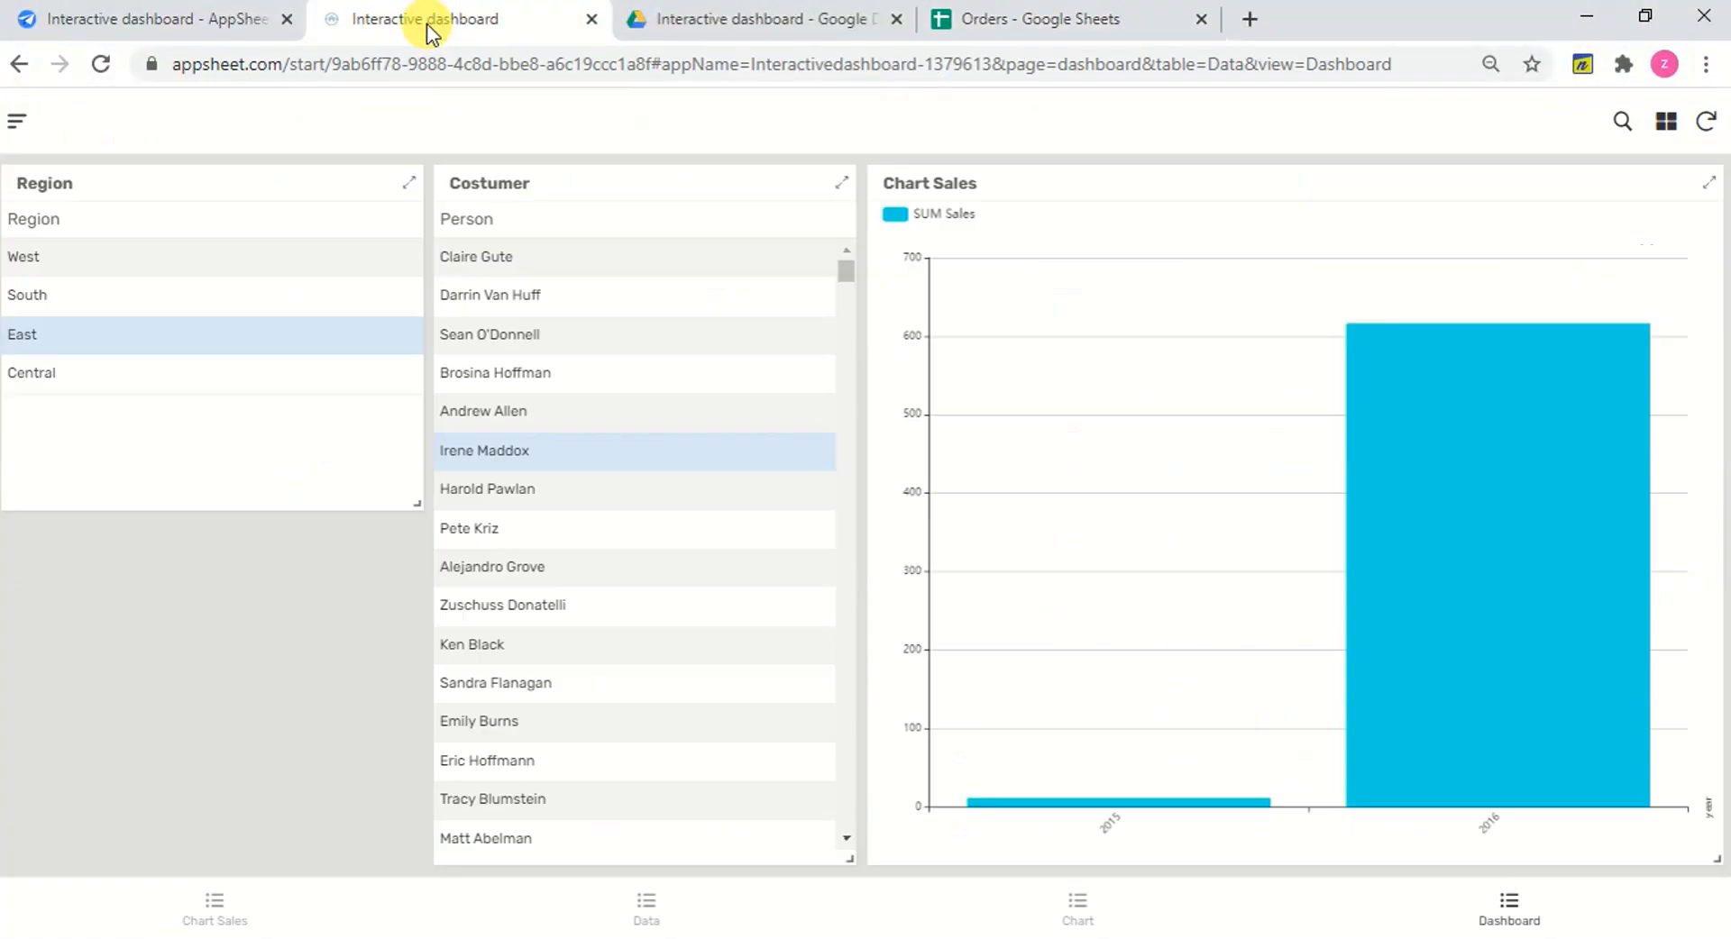
click(144, 19)
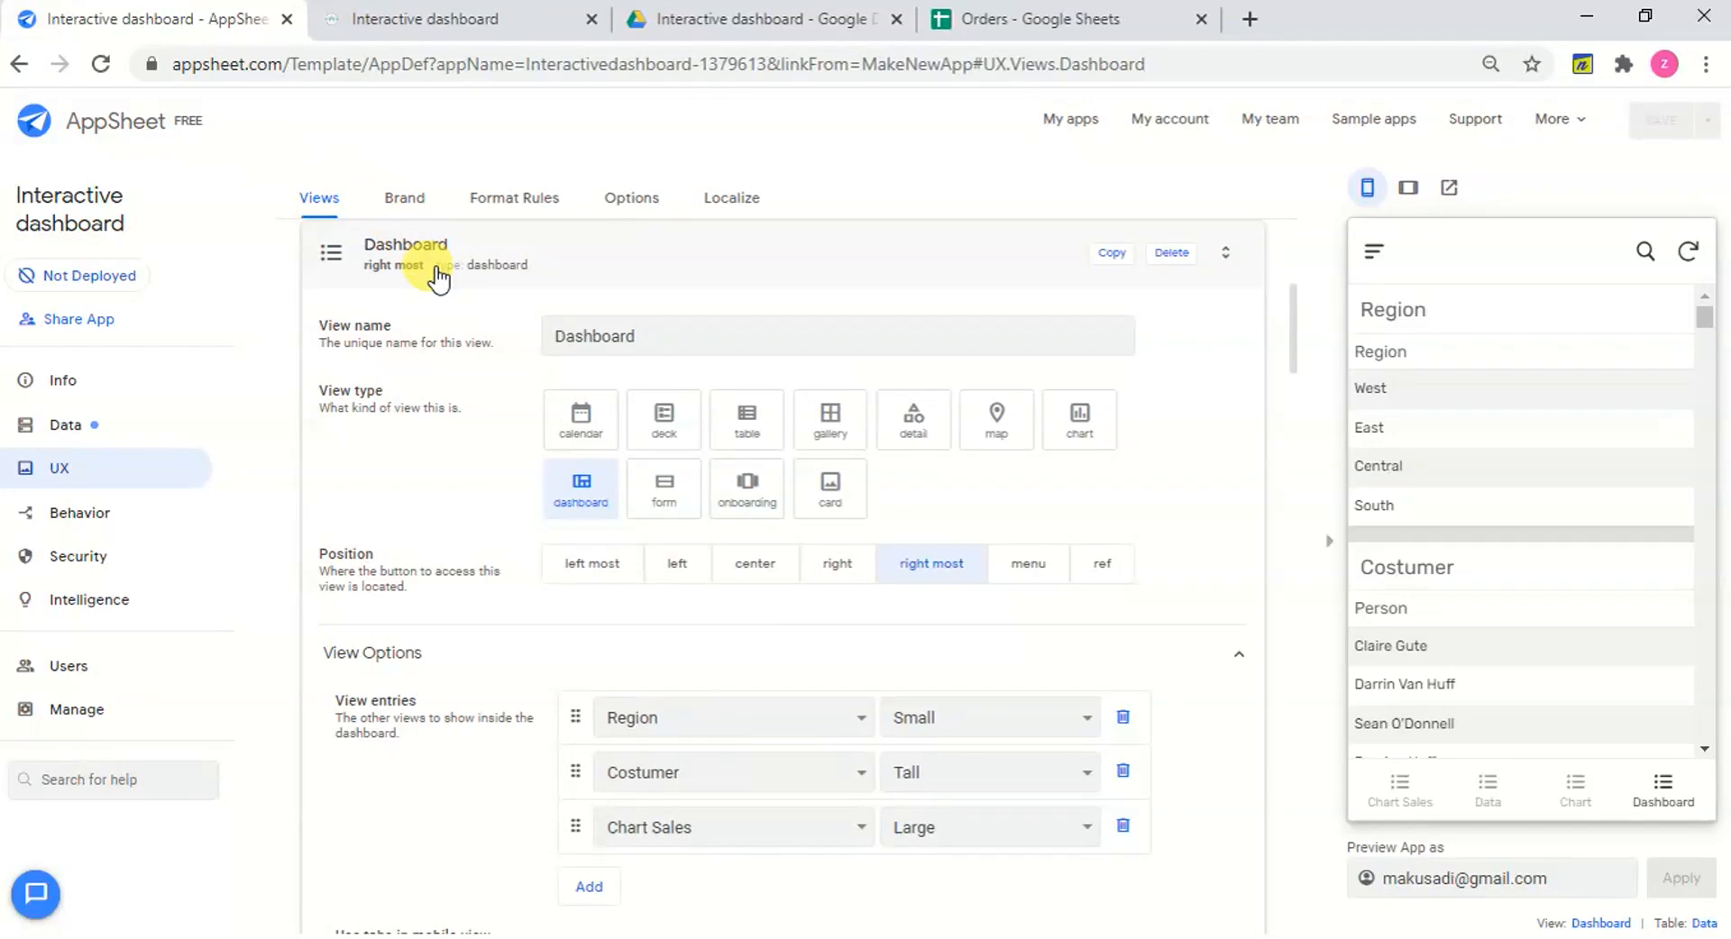
click(1107, 254)
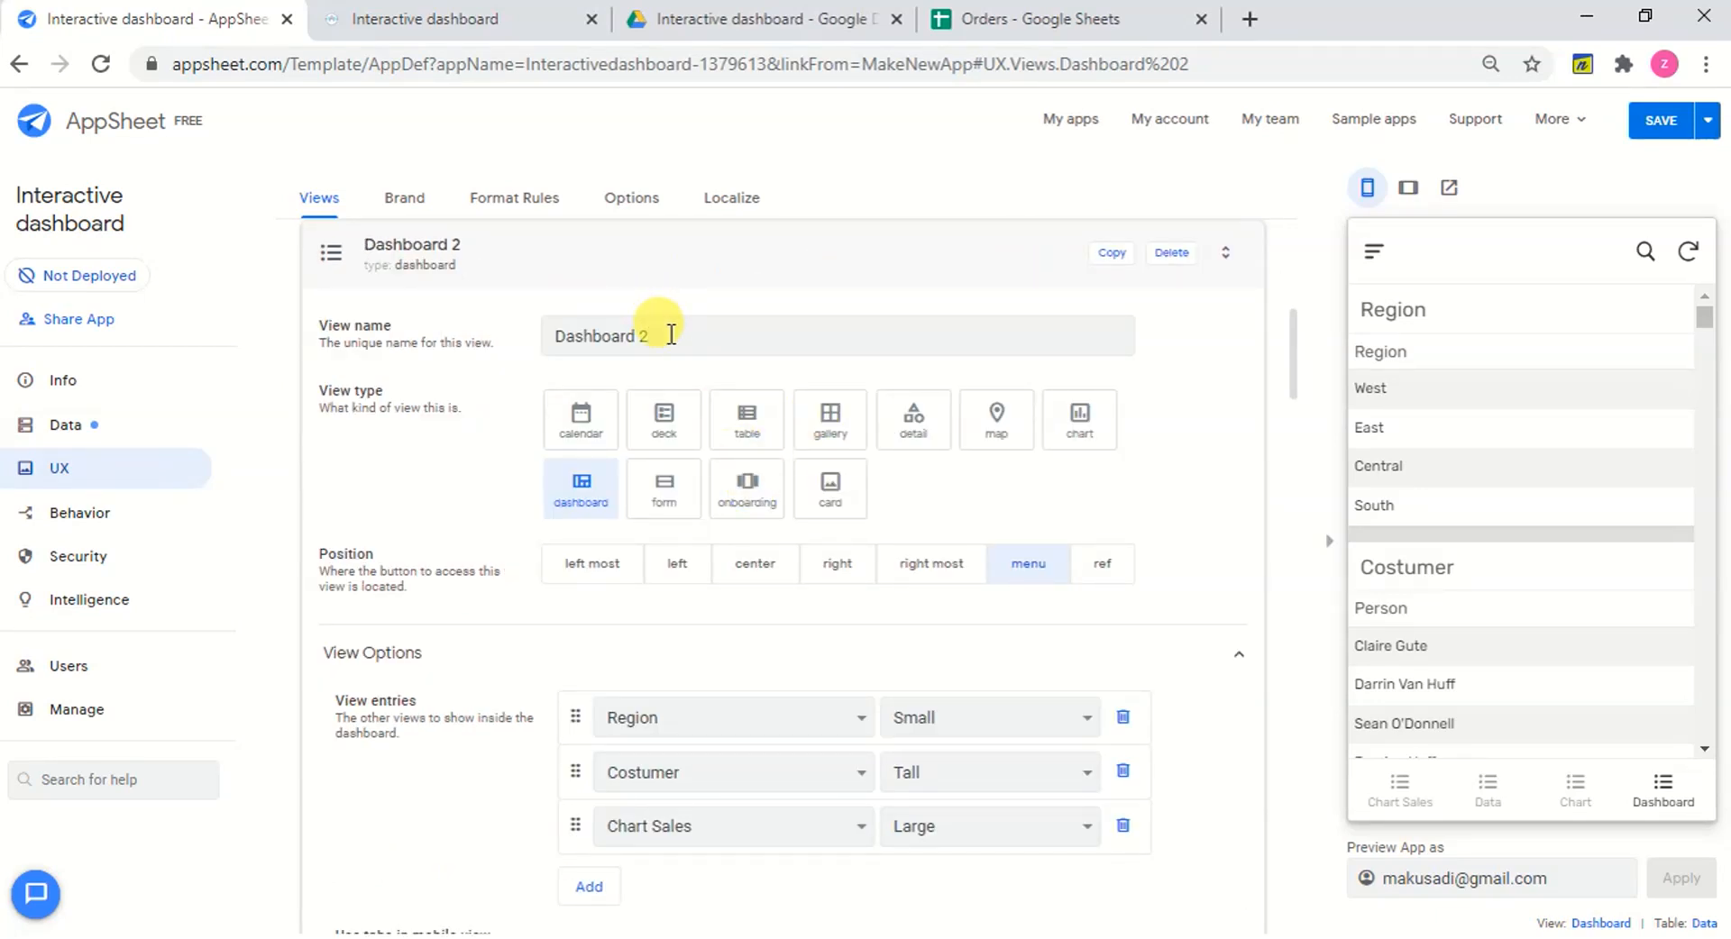
click(1123, 719)
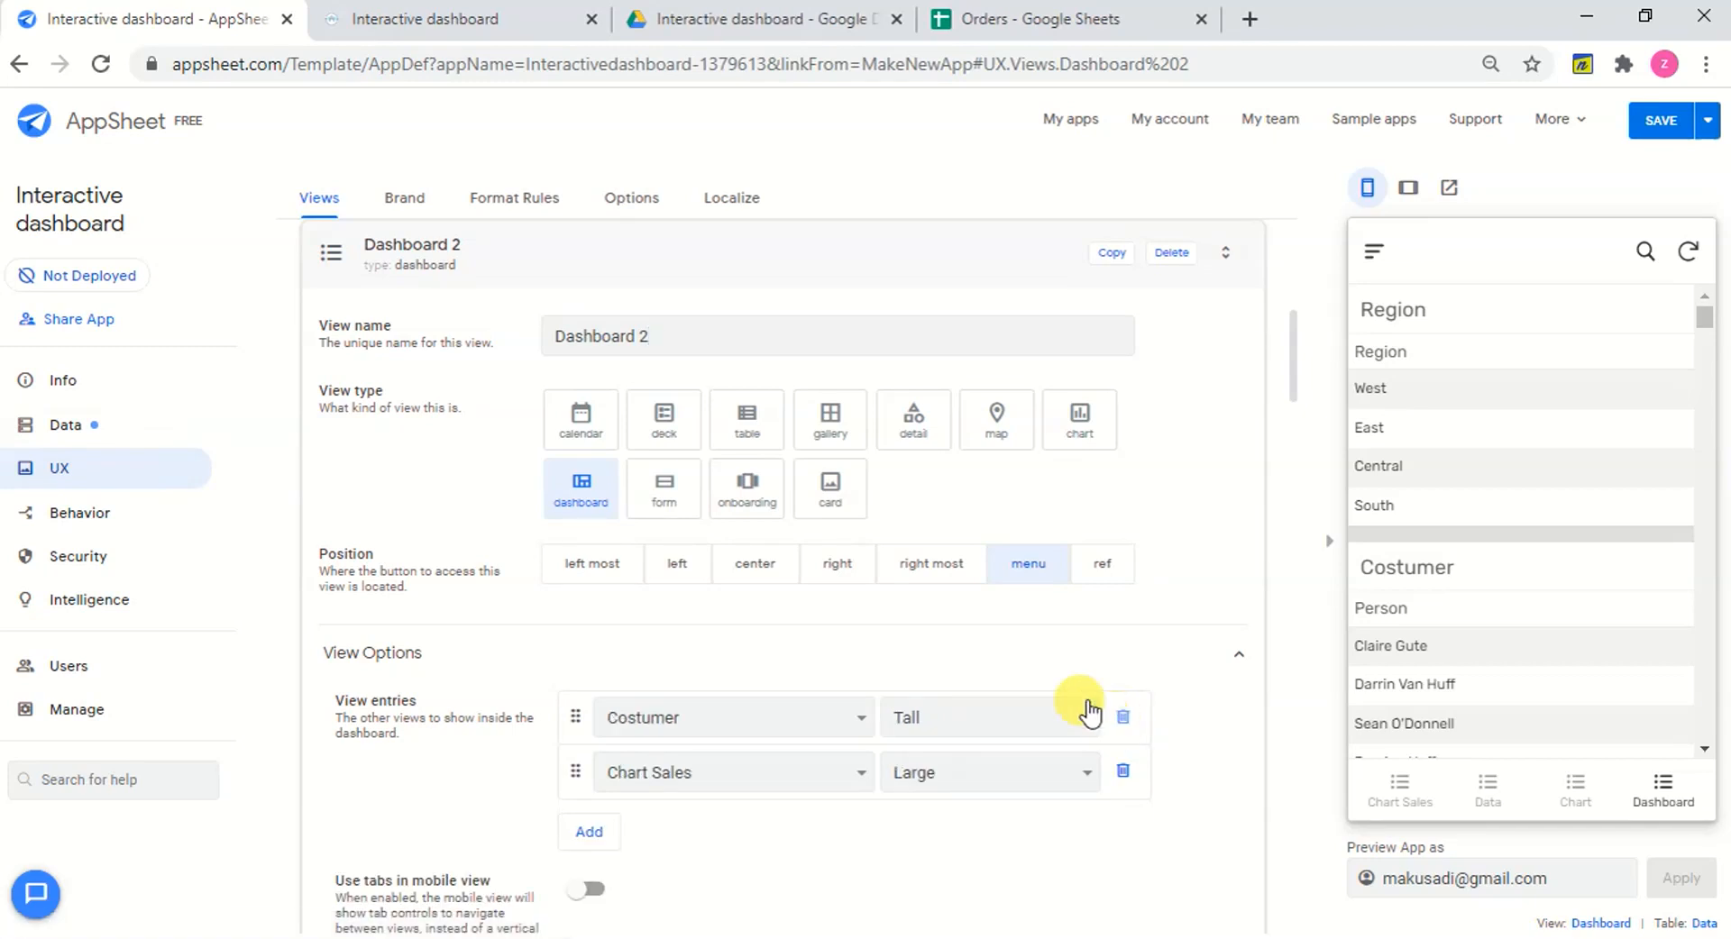
click(938, 575)
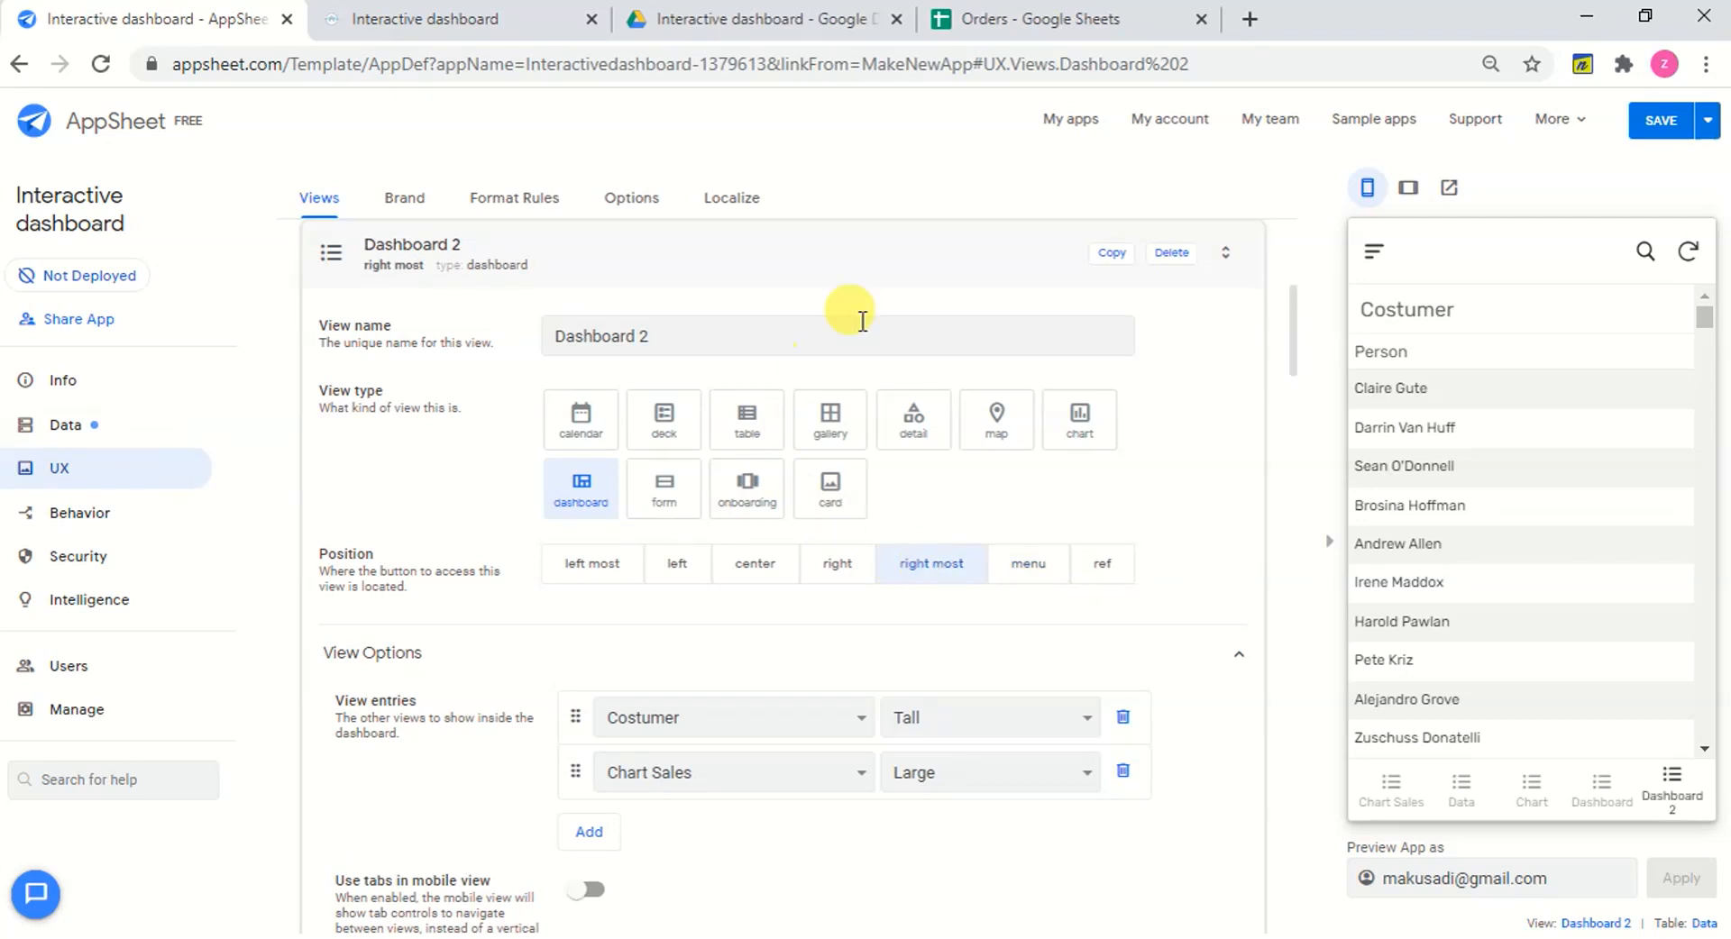
Duplicate the Dashboard 2 view and replace the Costumer entry in the copy with Region.
click(1114, 256)
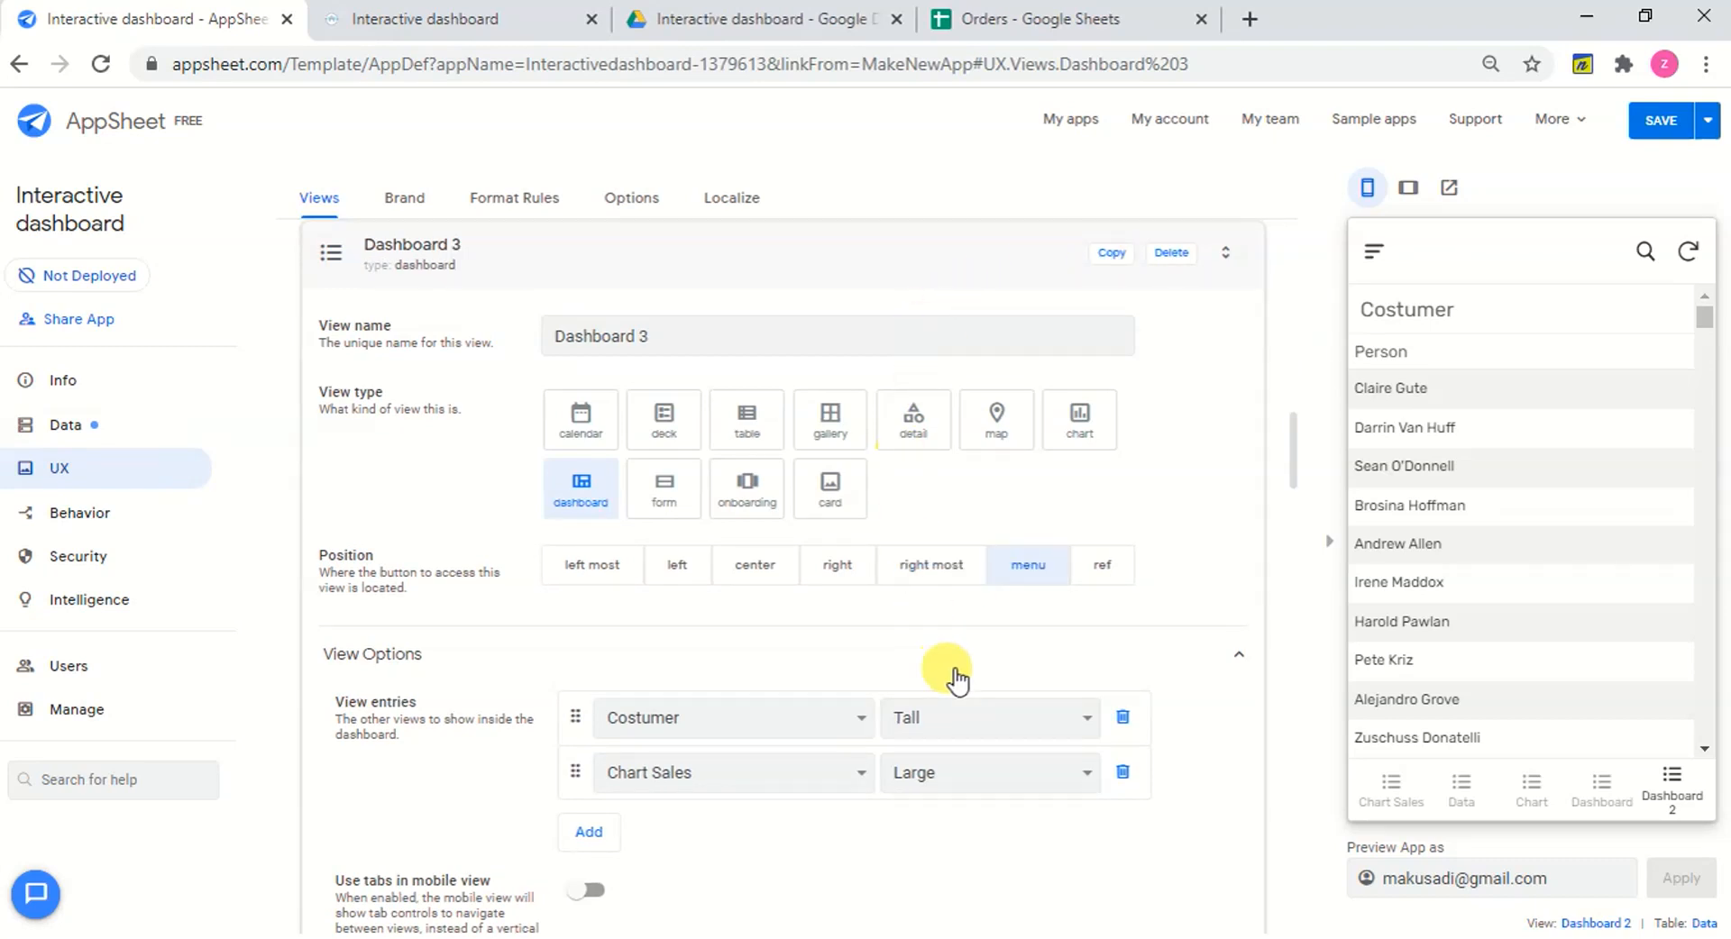
click(838, 734)
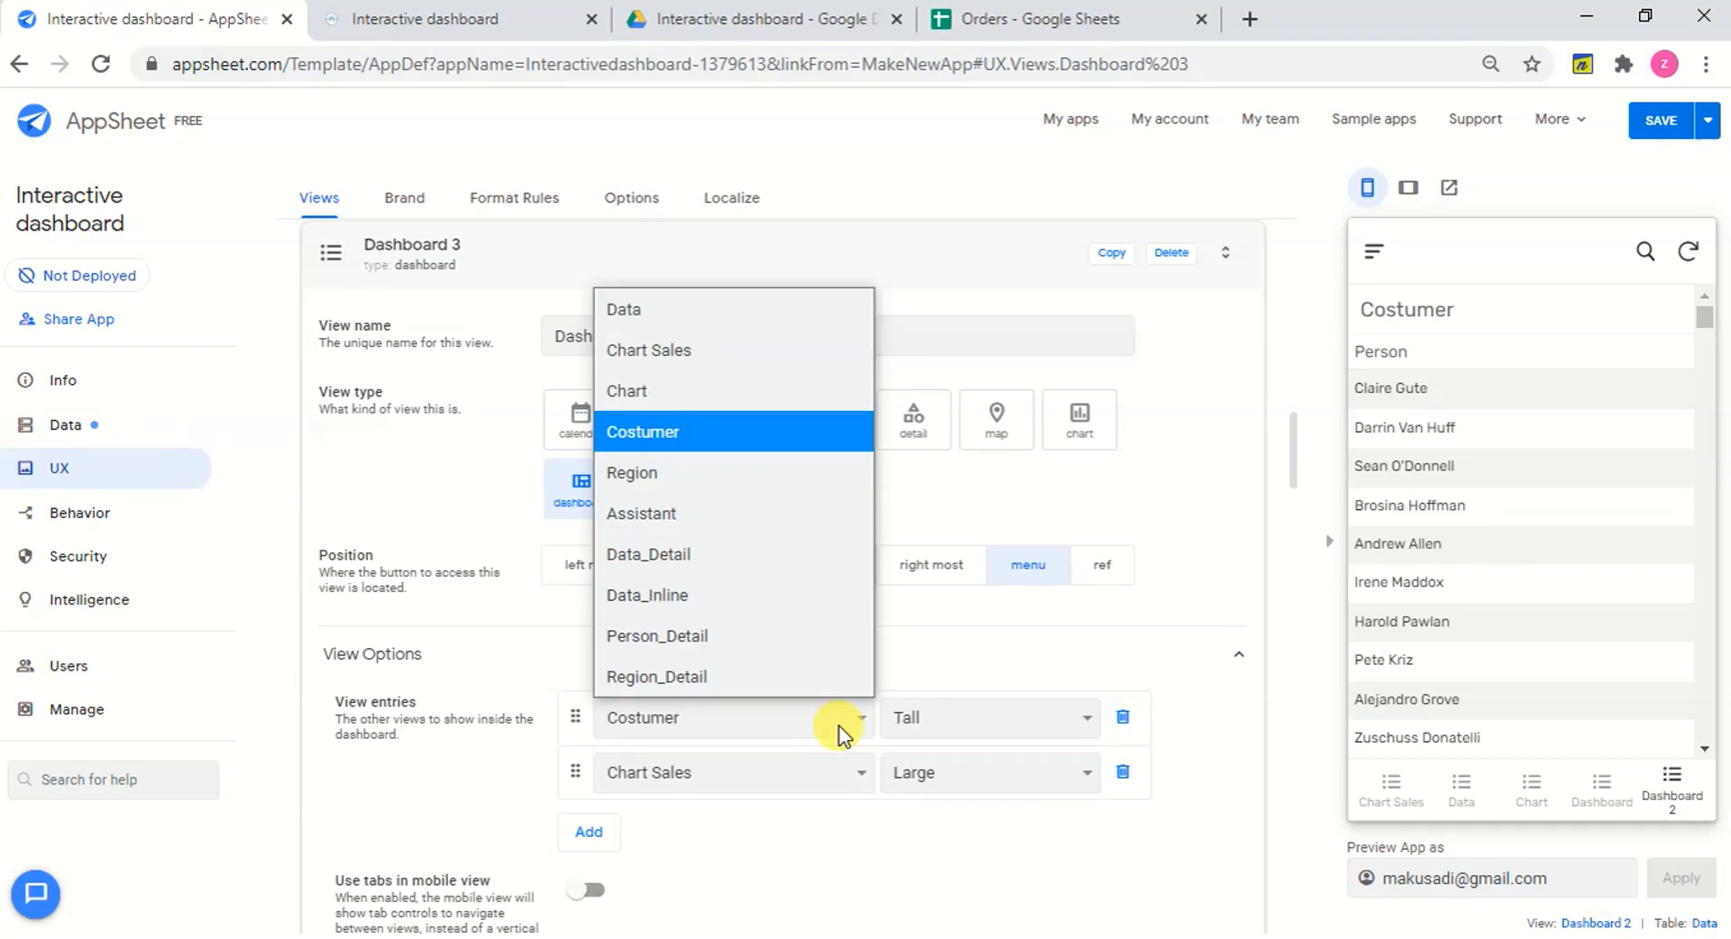
click(685, 474)
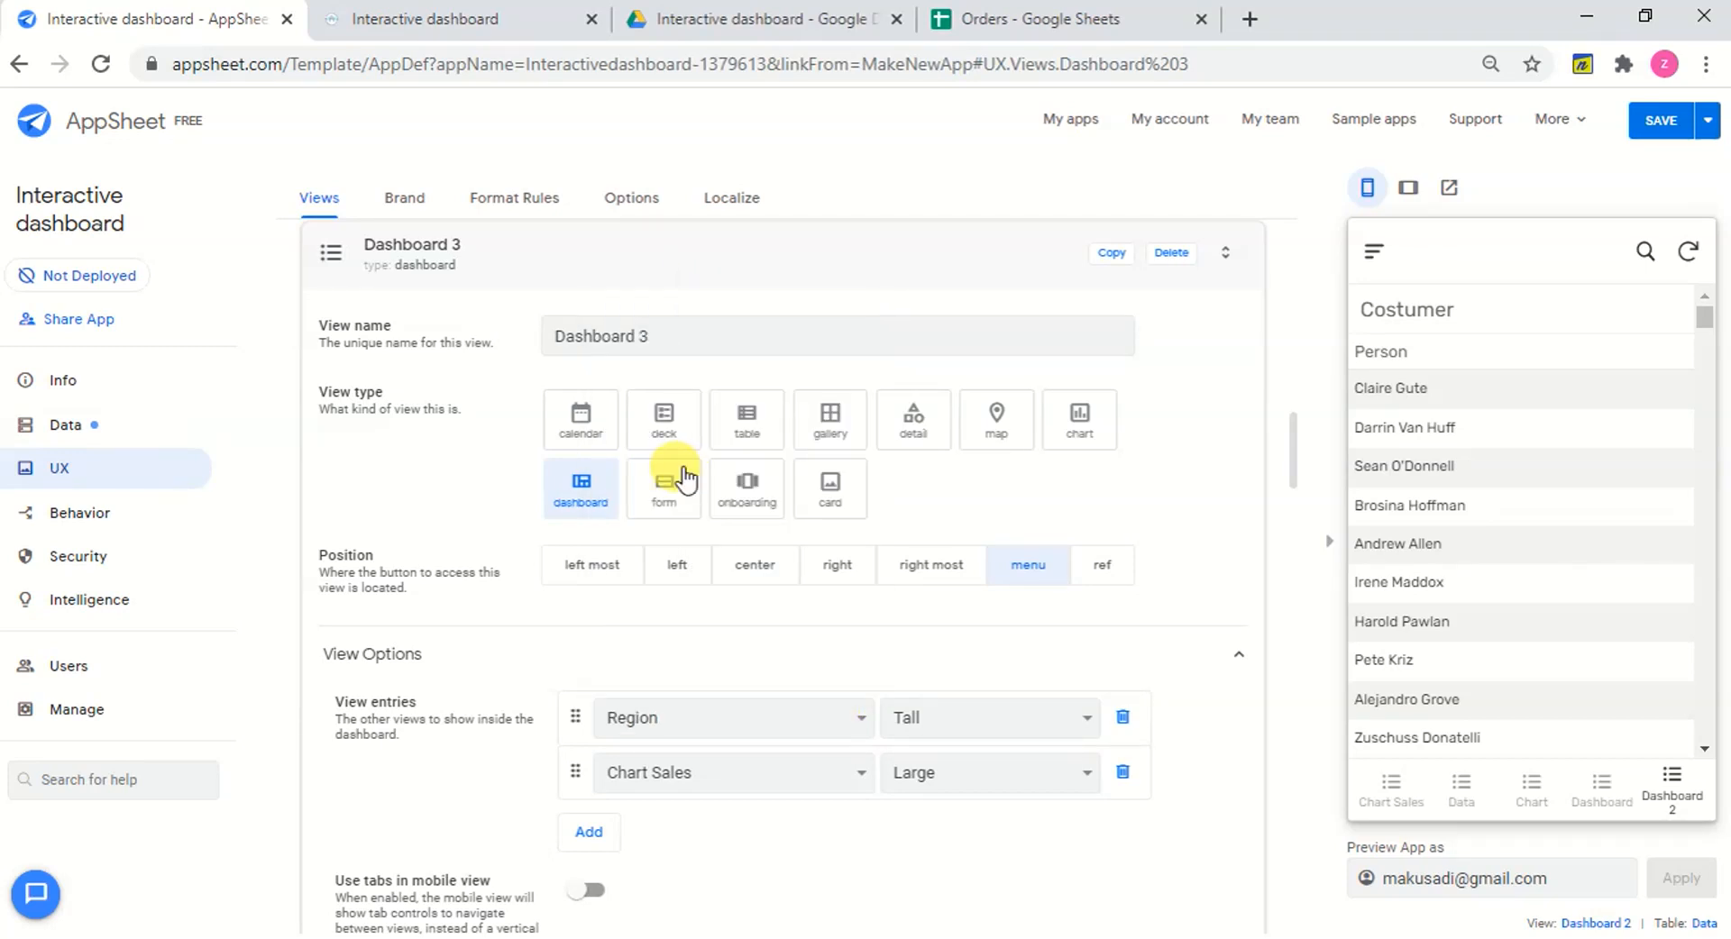
Save the app with data verification and sync the running app in its own browser tab.
click(1691, 120)
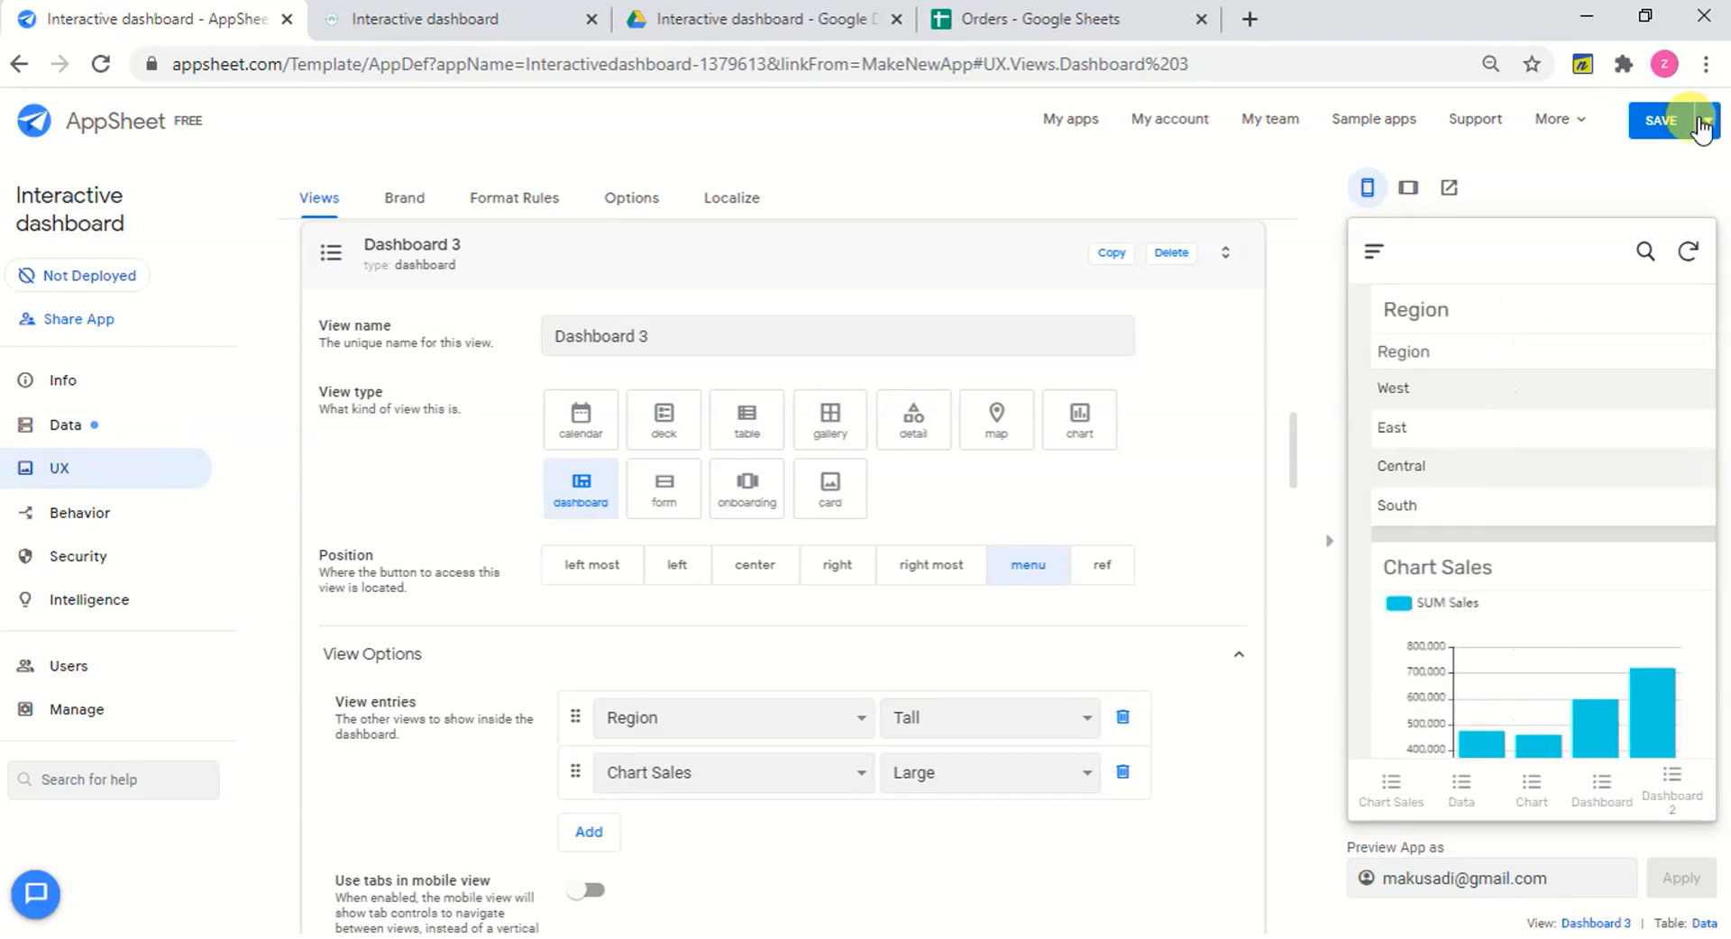
click(1703, 123)
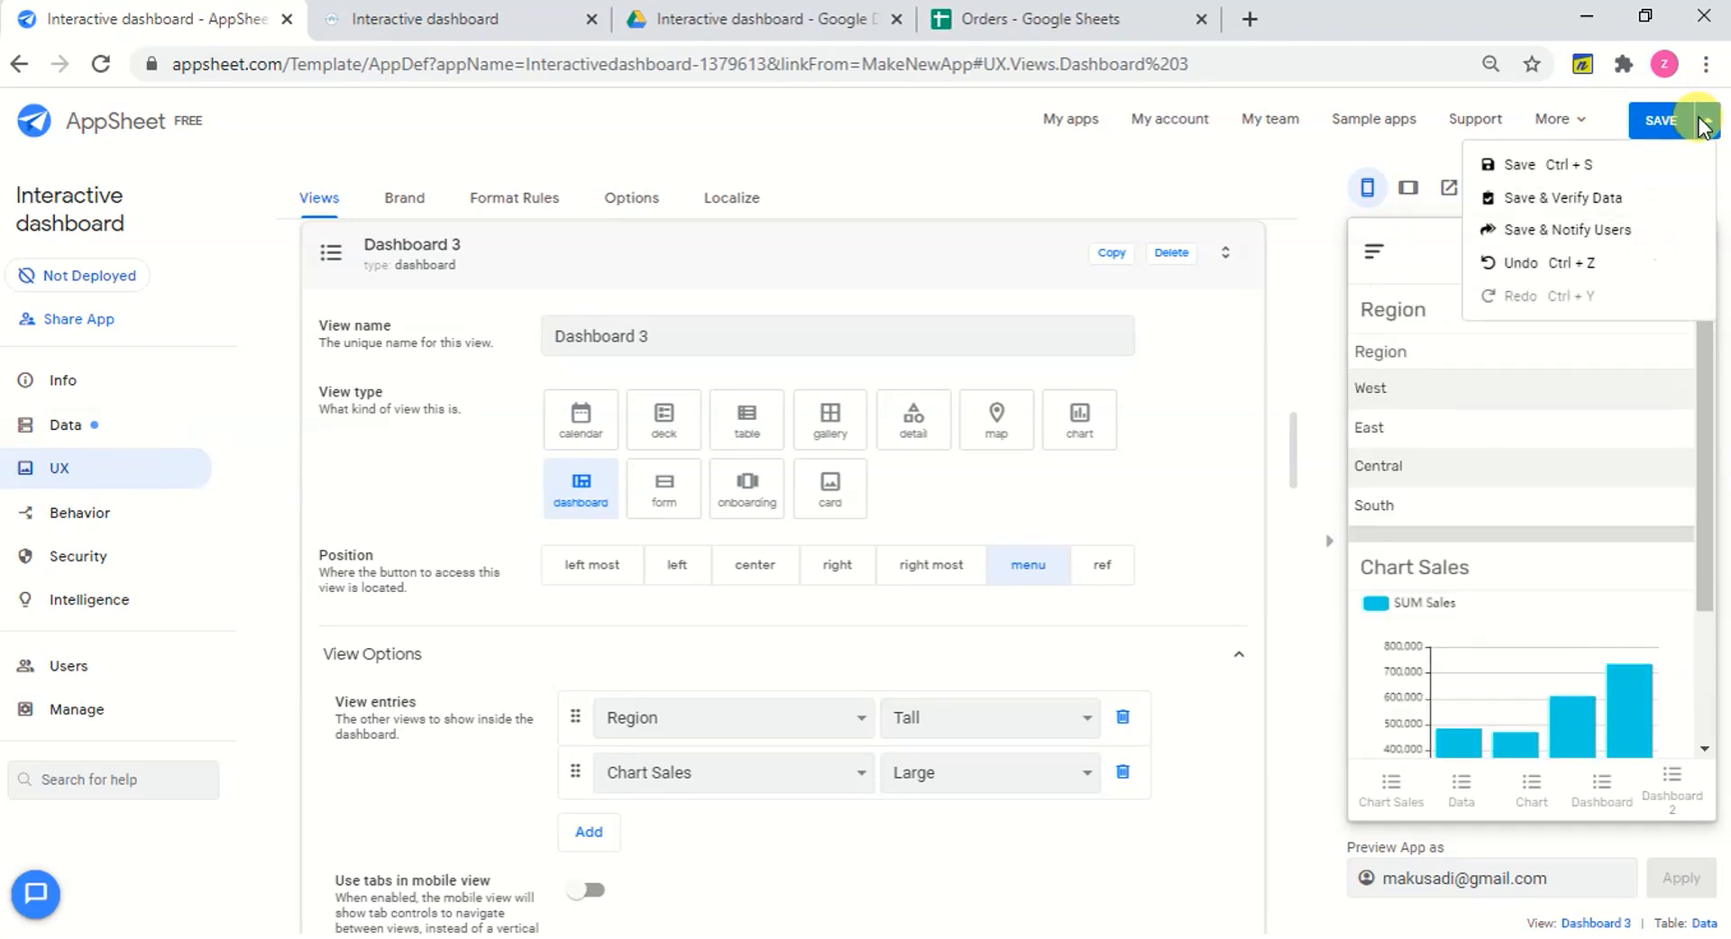
click(1598, 200)
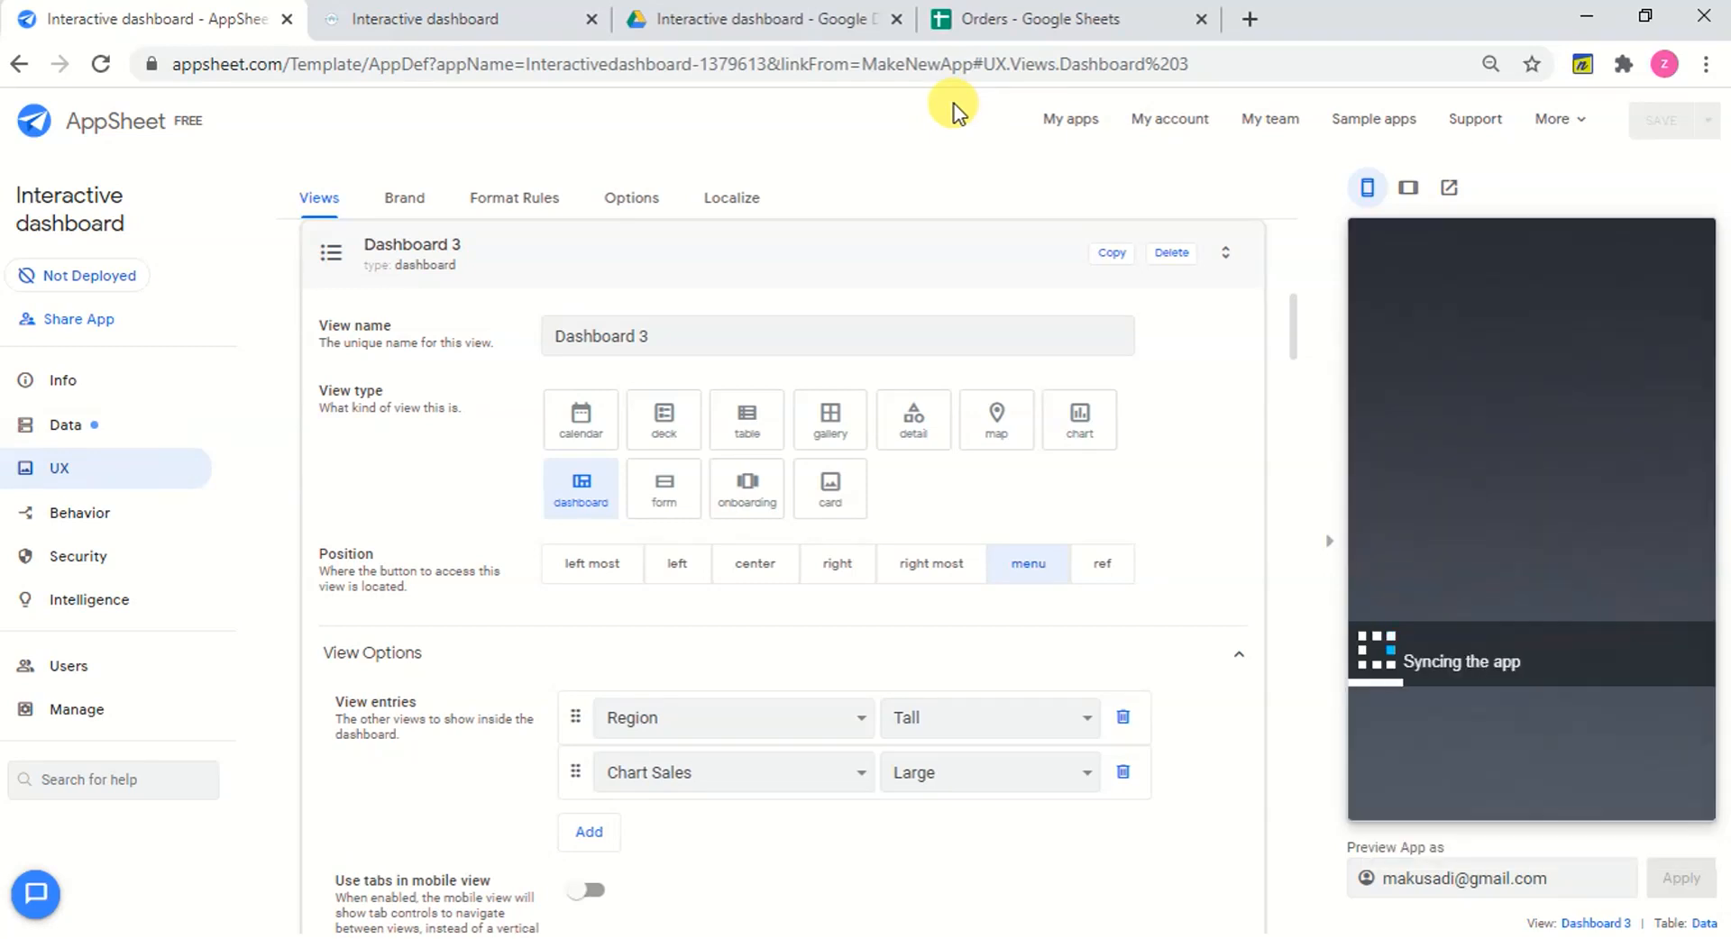
click(1053, 23)
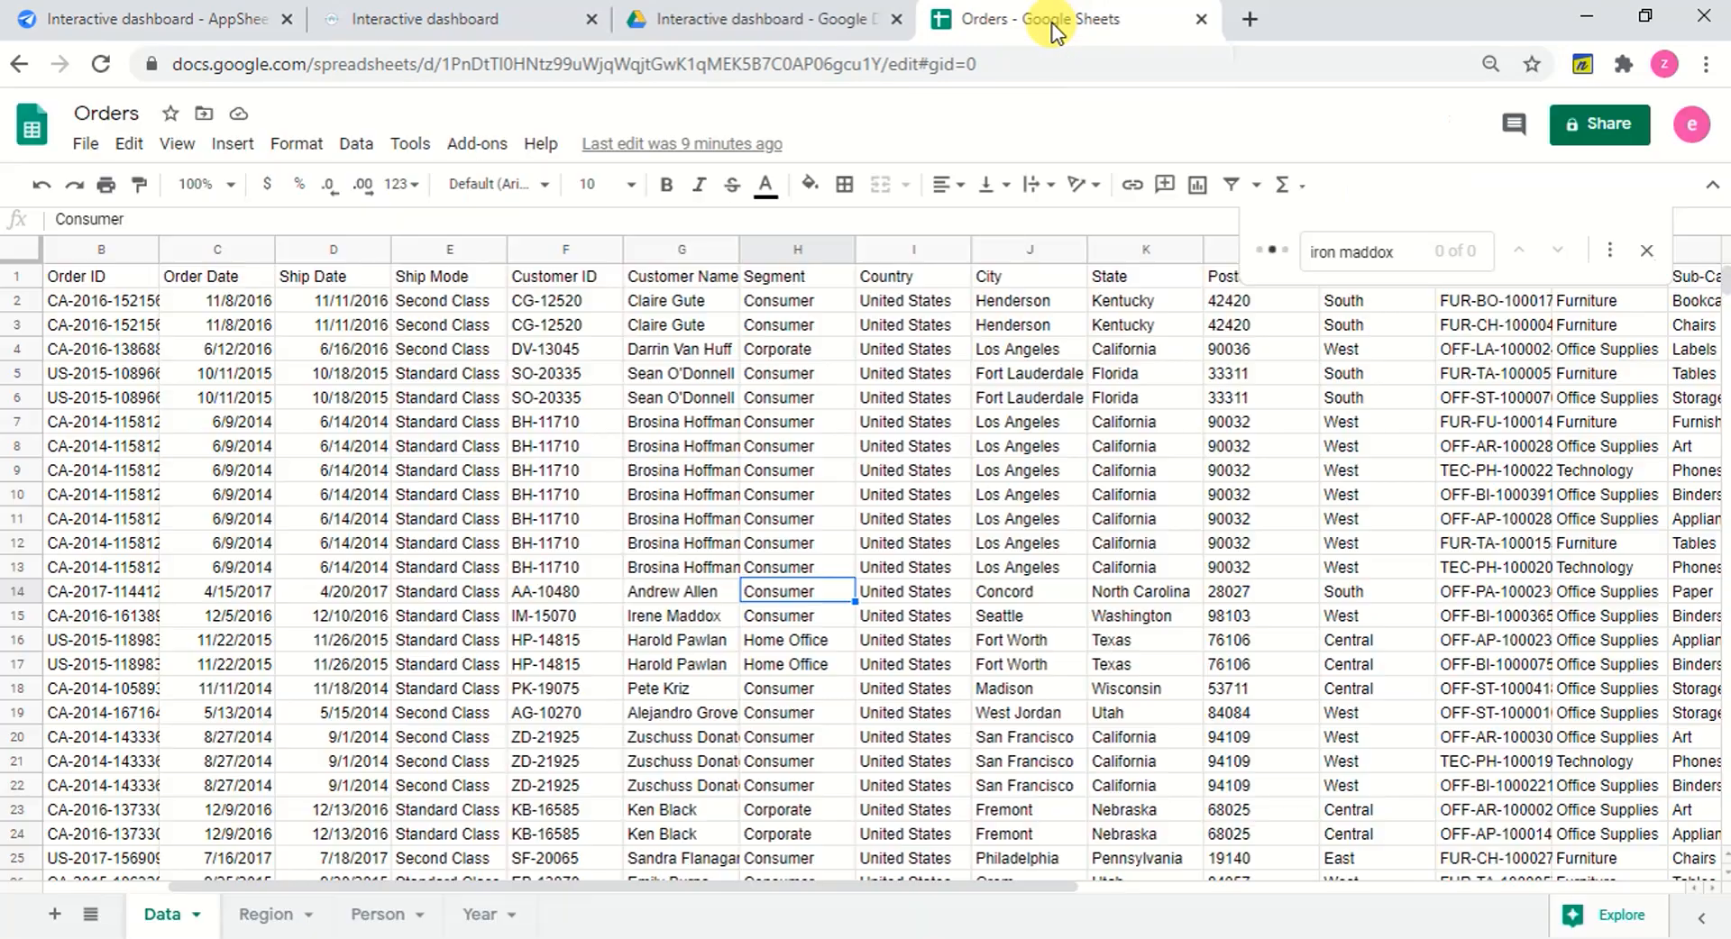
click(489, 25)
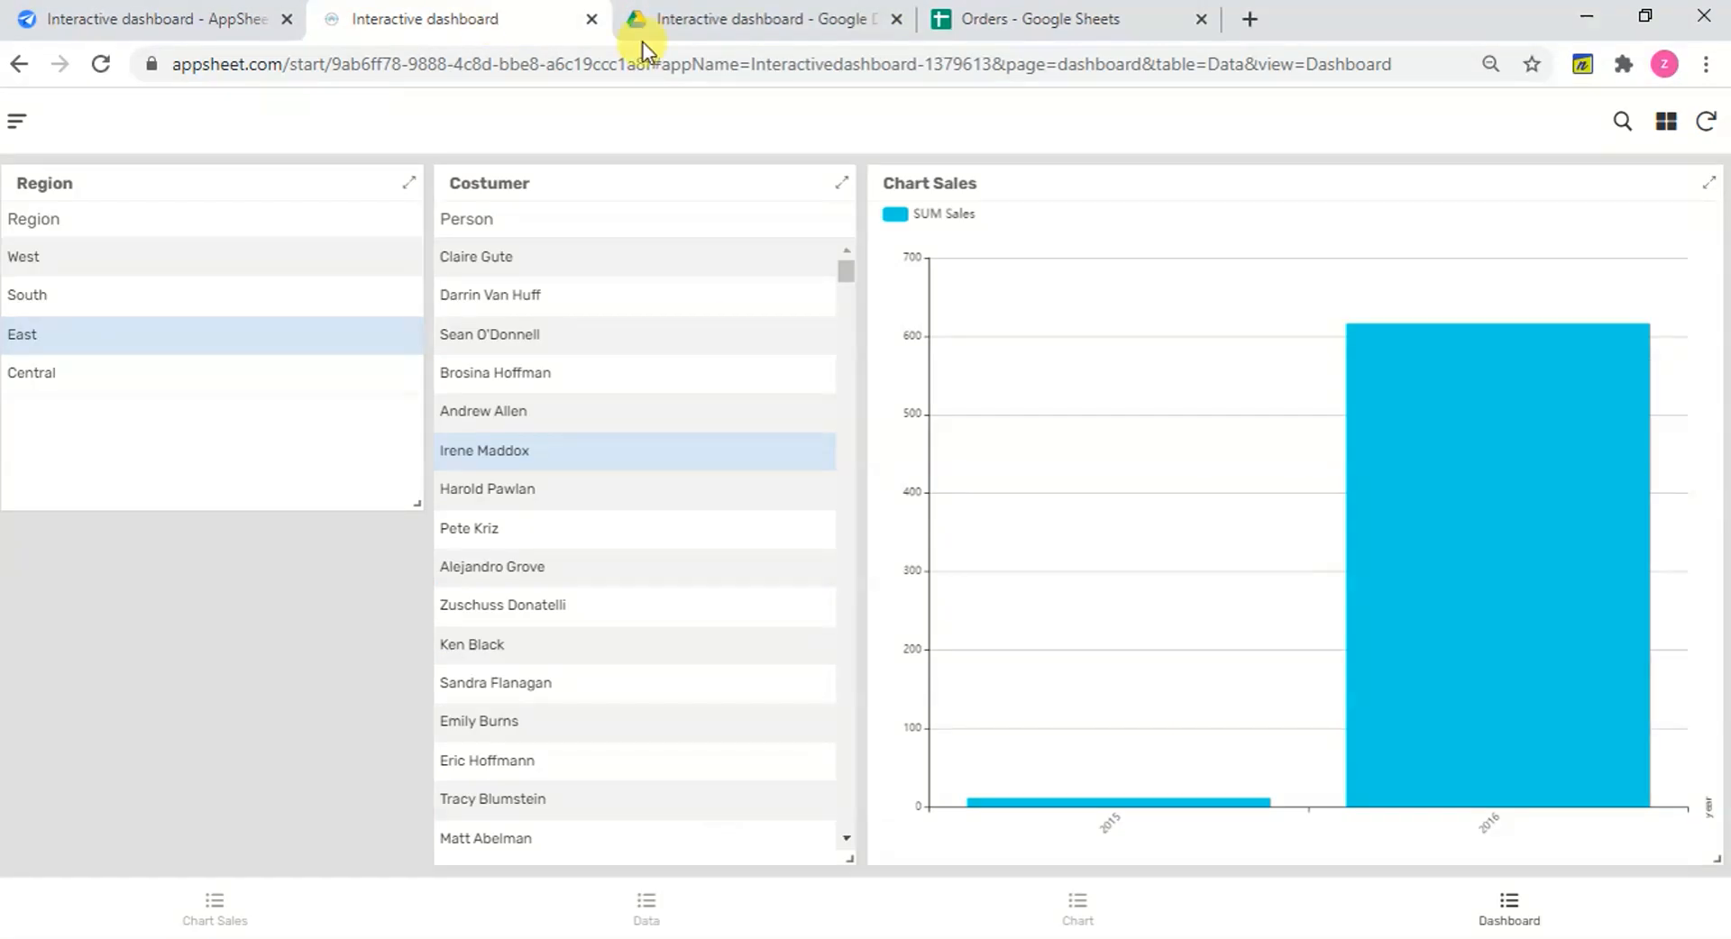
click(1704, 124)
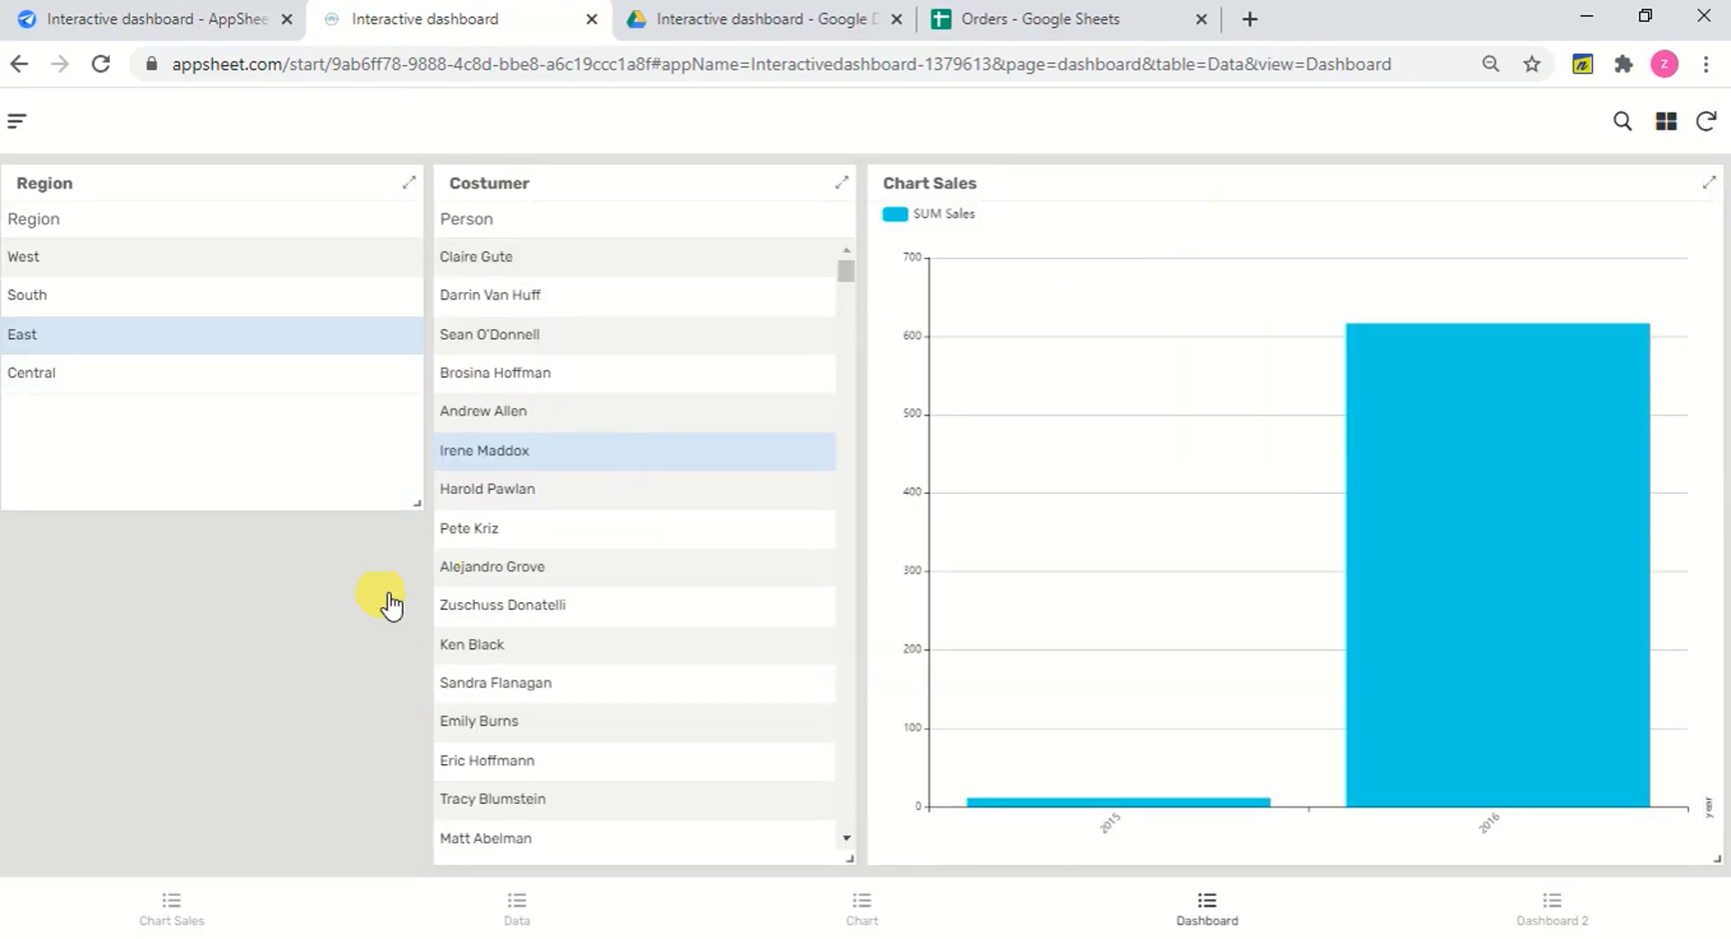
Check the sales charts for East with the fifth and fourth customers in Dashboard, and for the first and sixth customers in Dashboard 2.
click(569, 418)
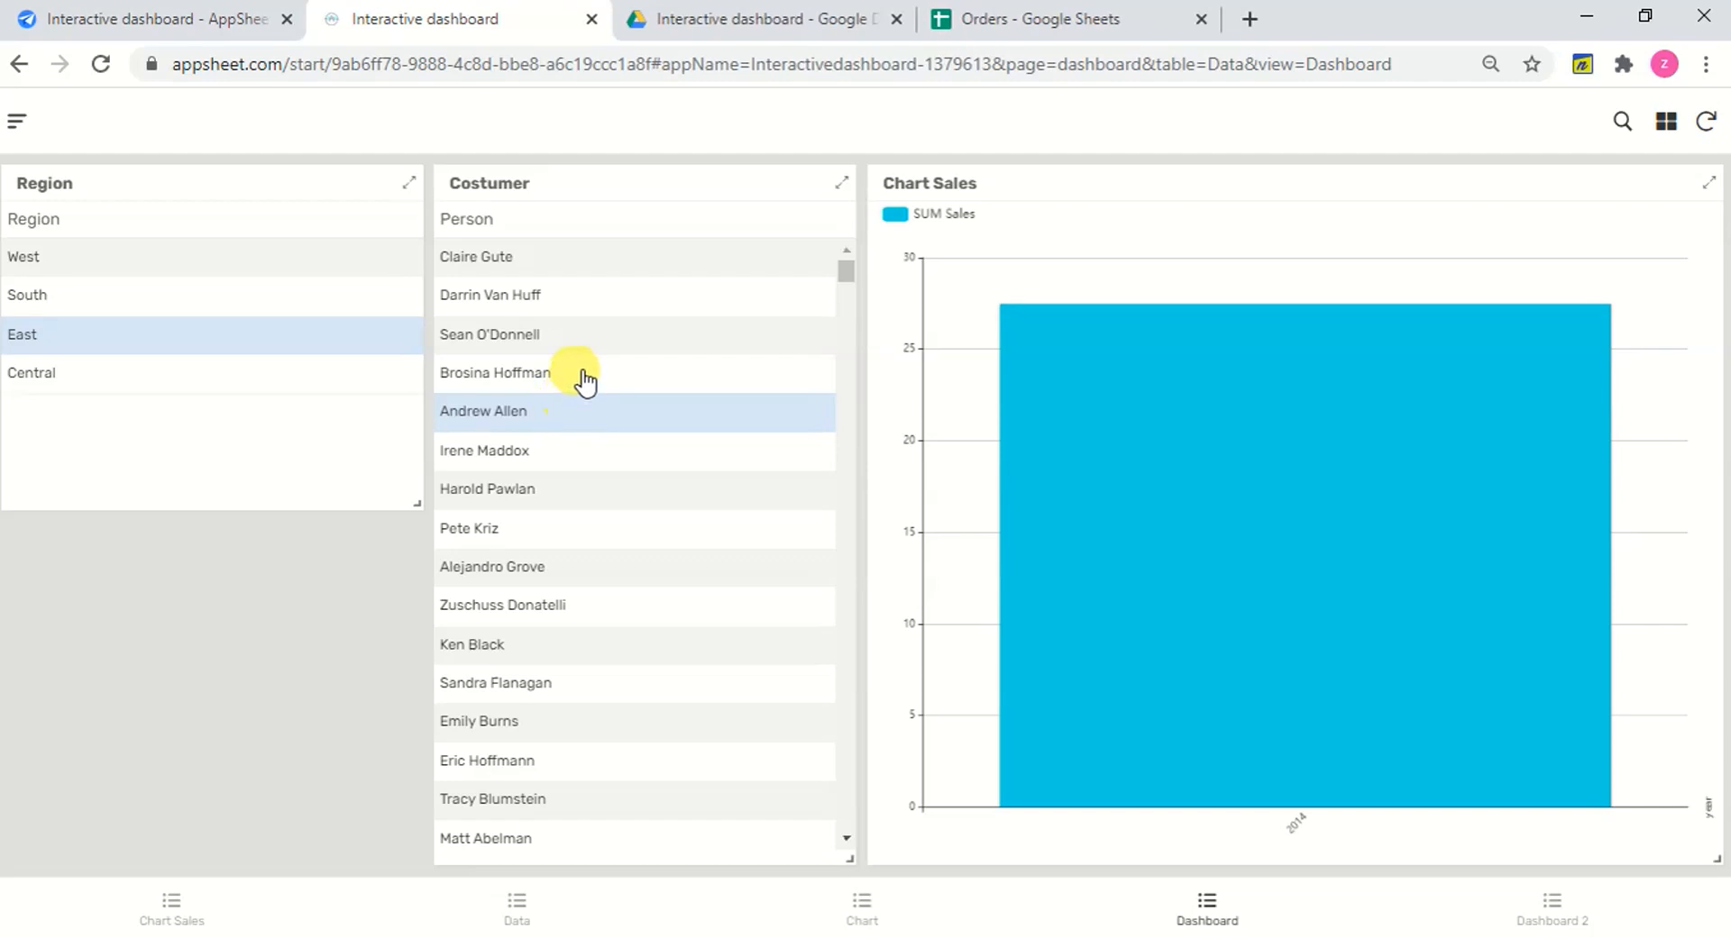
click(582, 376)
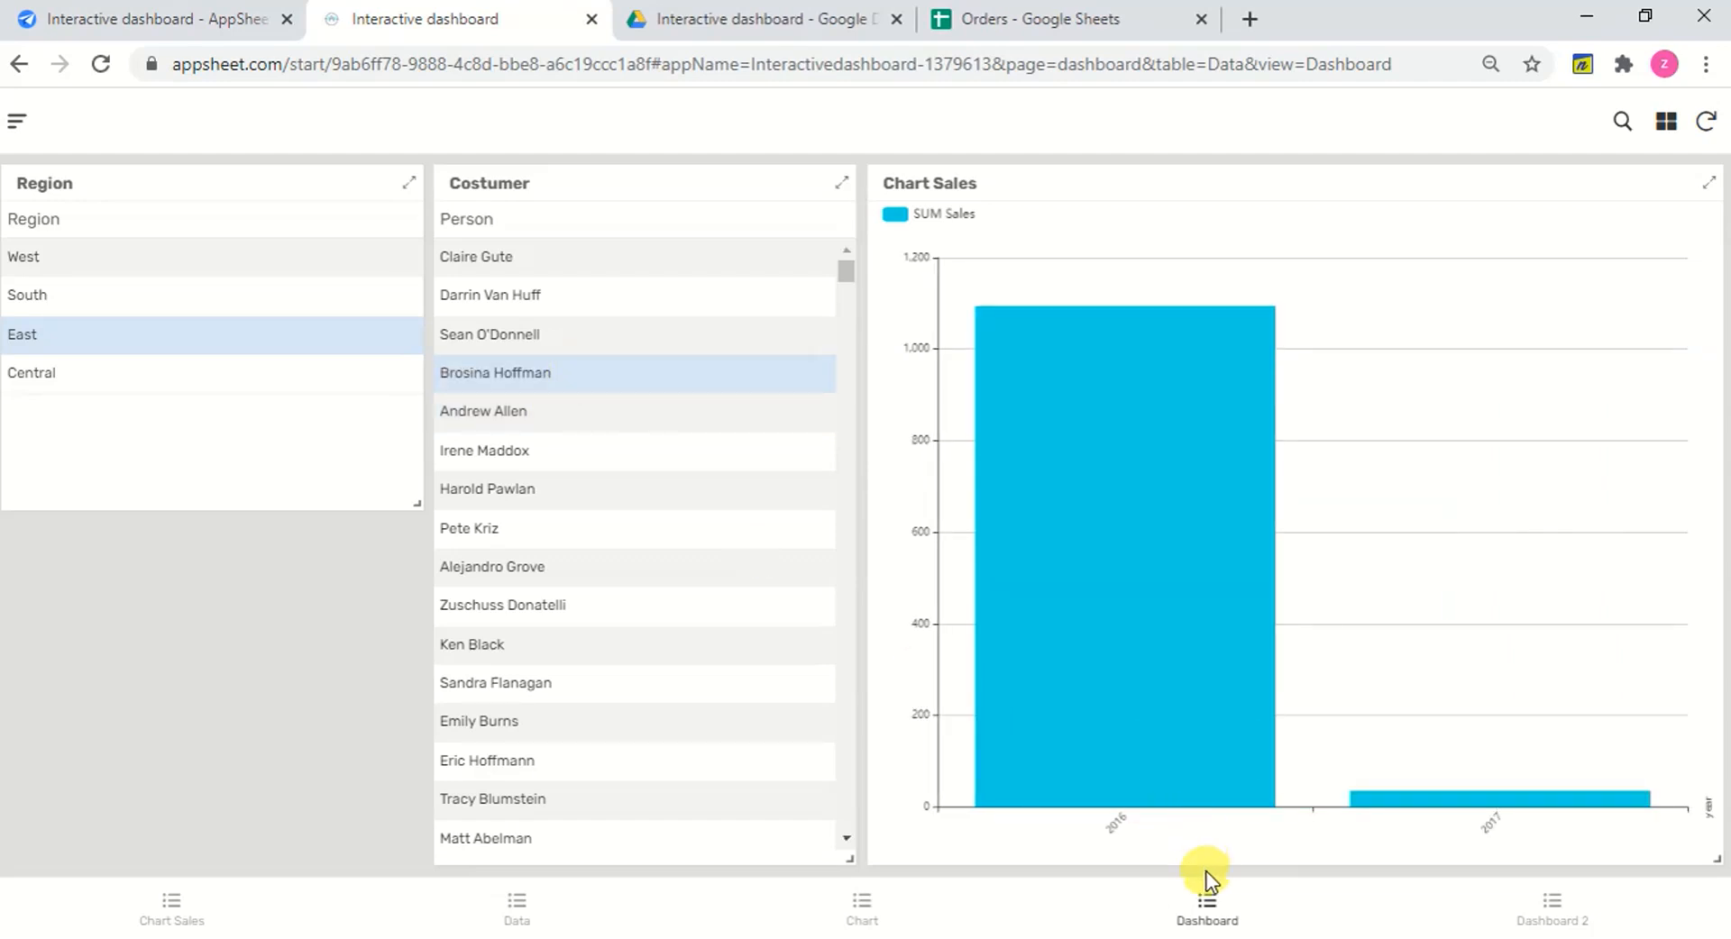
click(1556, 922)
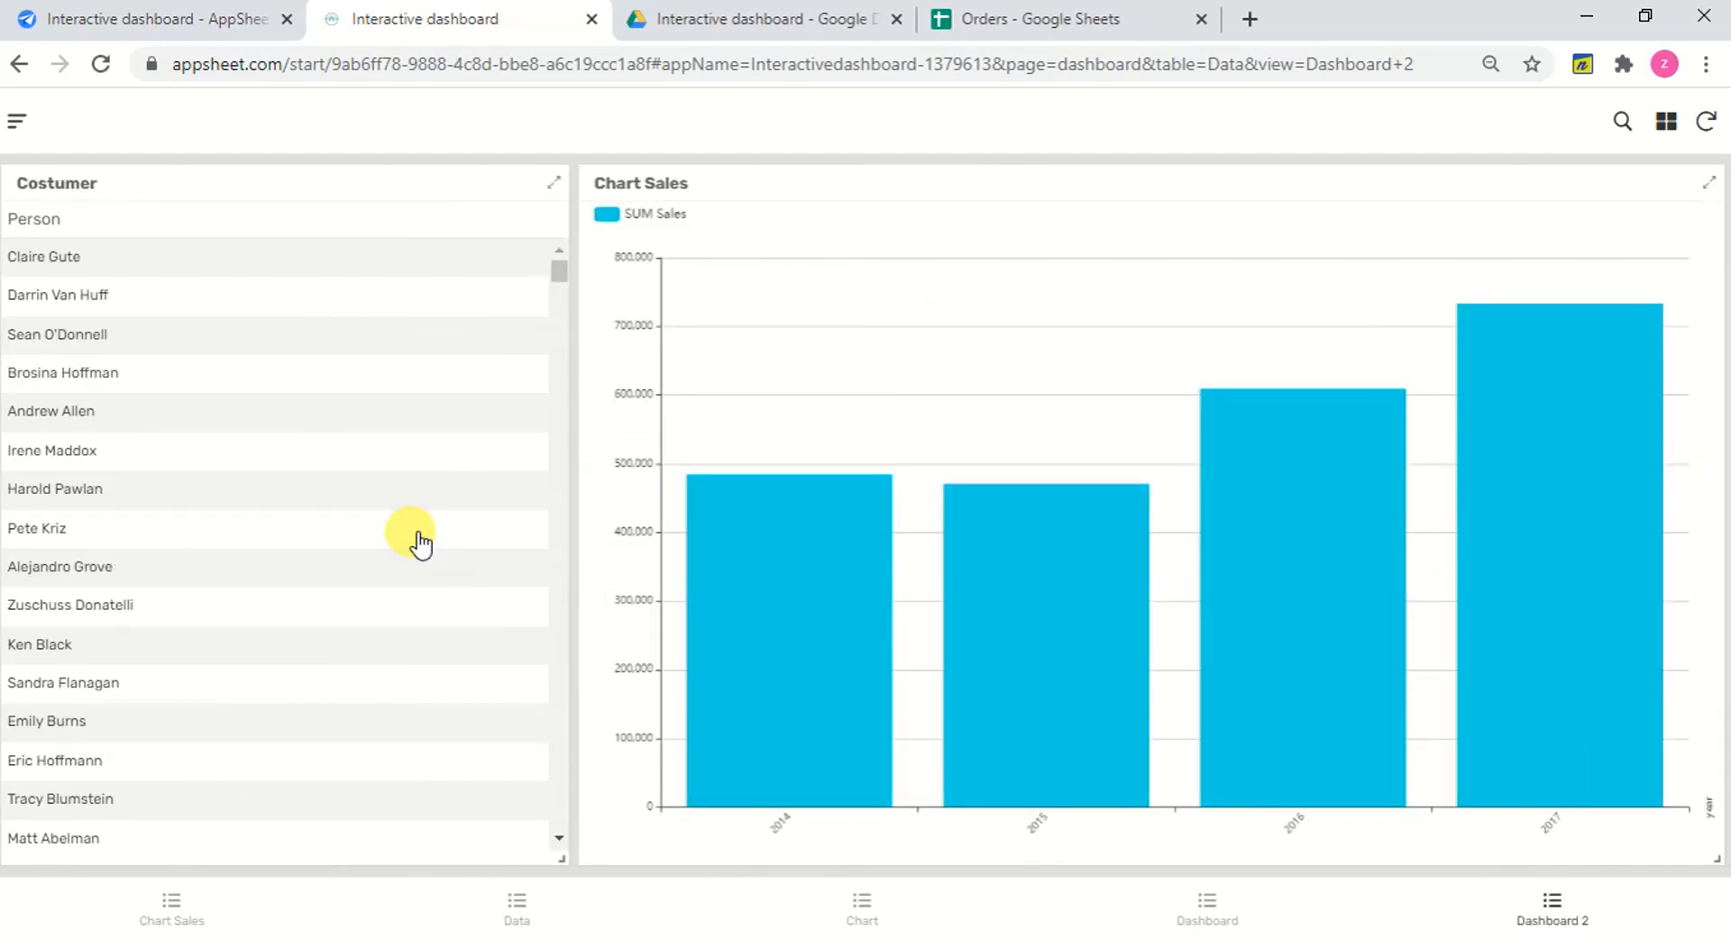
click(240, 267)
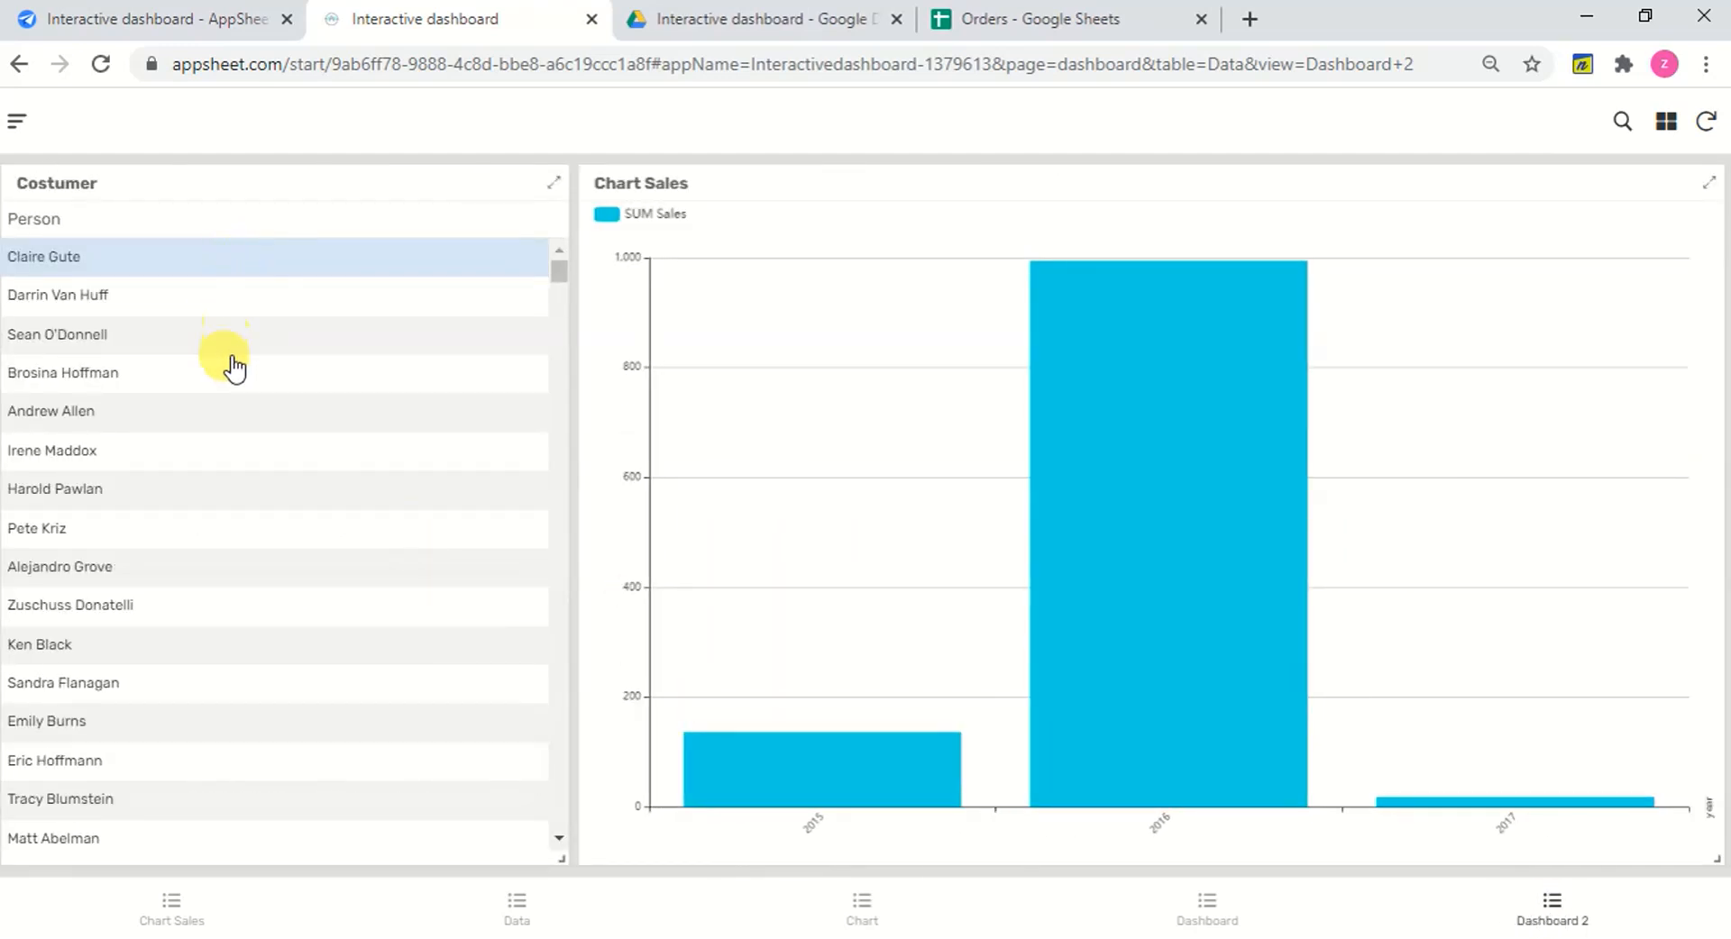
click(193, 458)
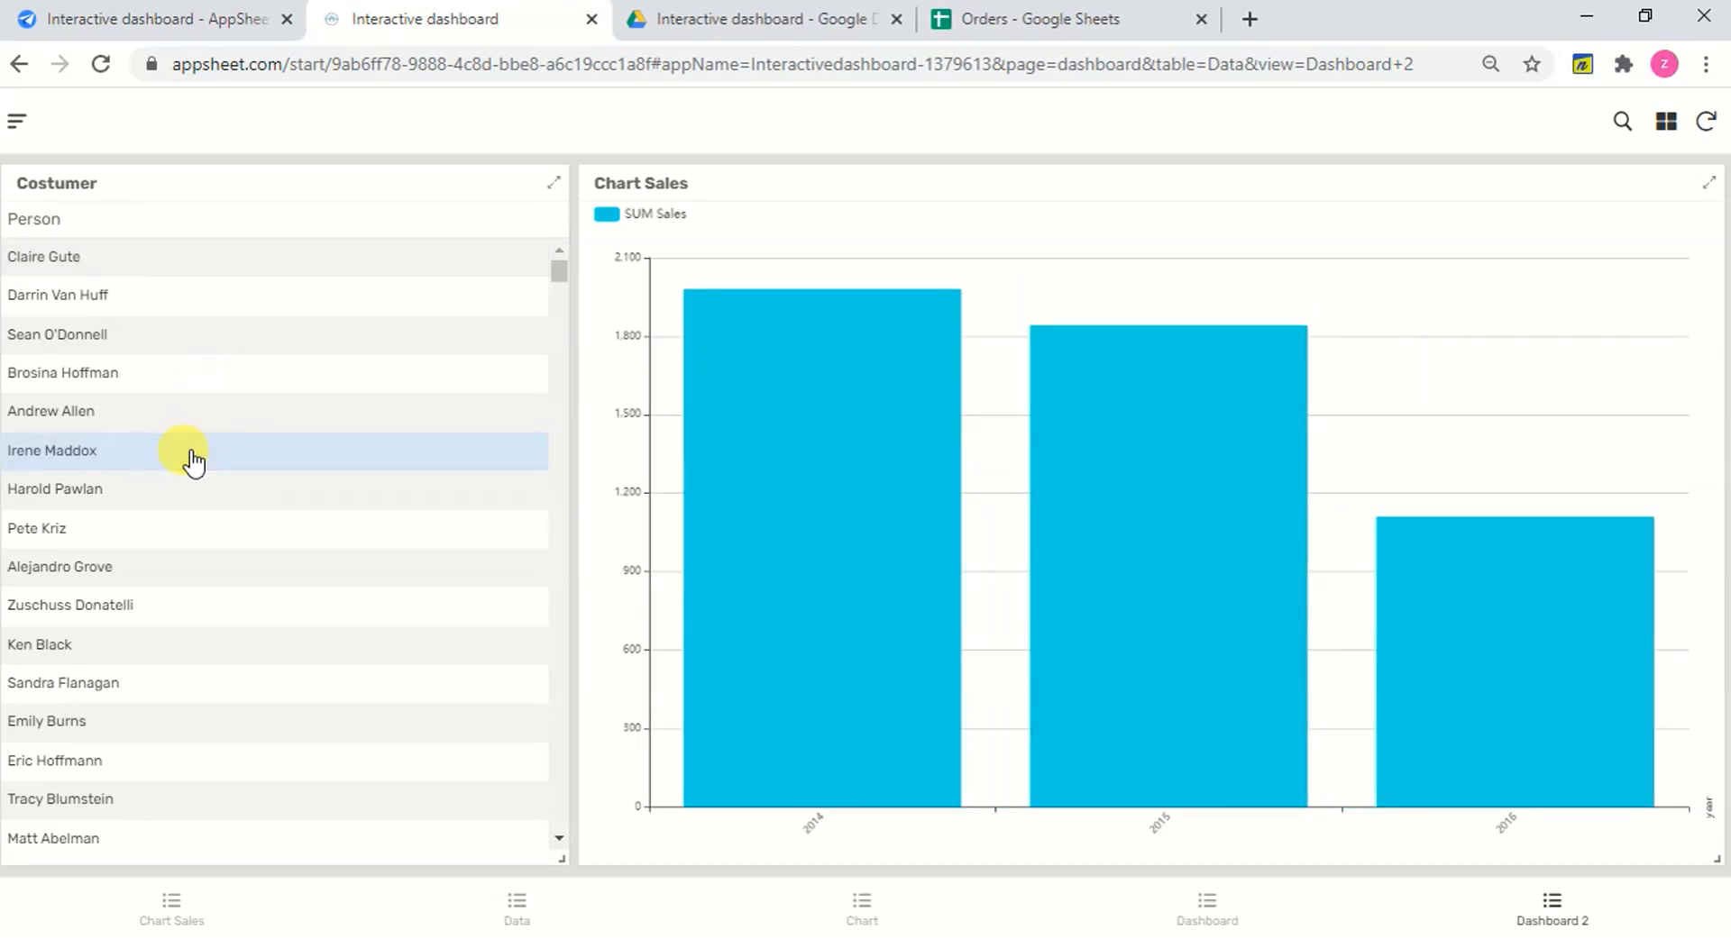
Compare the sixth customer's sales charts for East, Central, South and West in Dashboard with that customer's chart in Dashboard 2.
click(1196, 925)
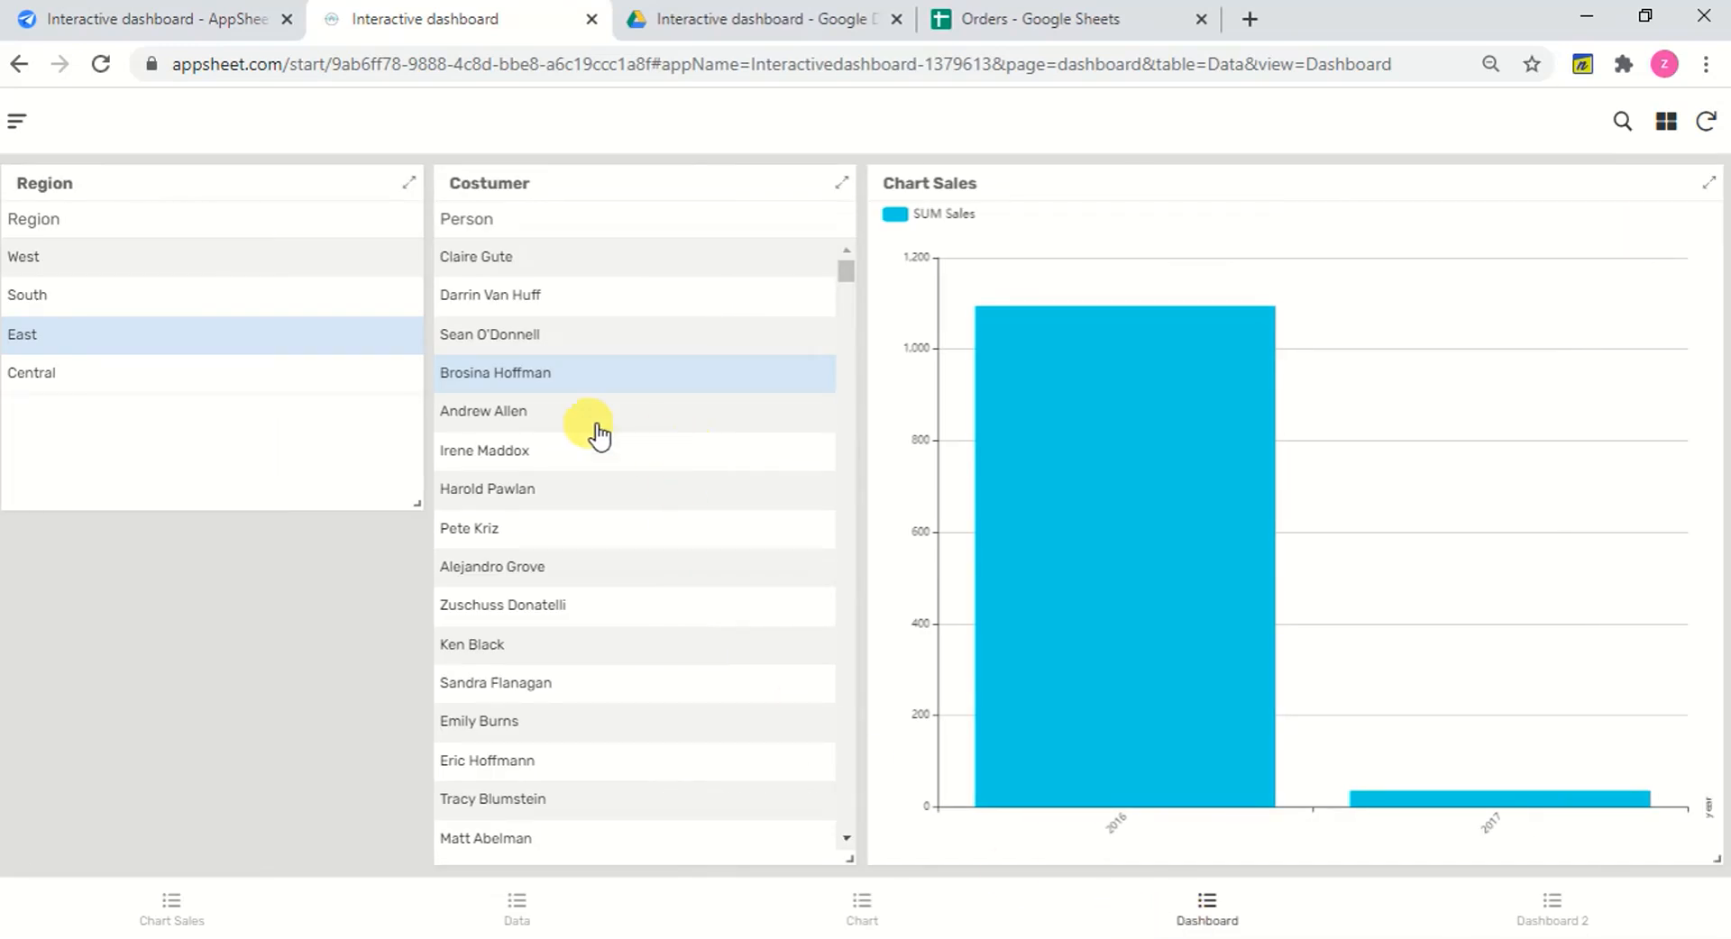
click(530, 455)
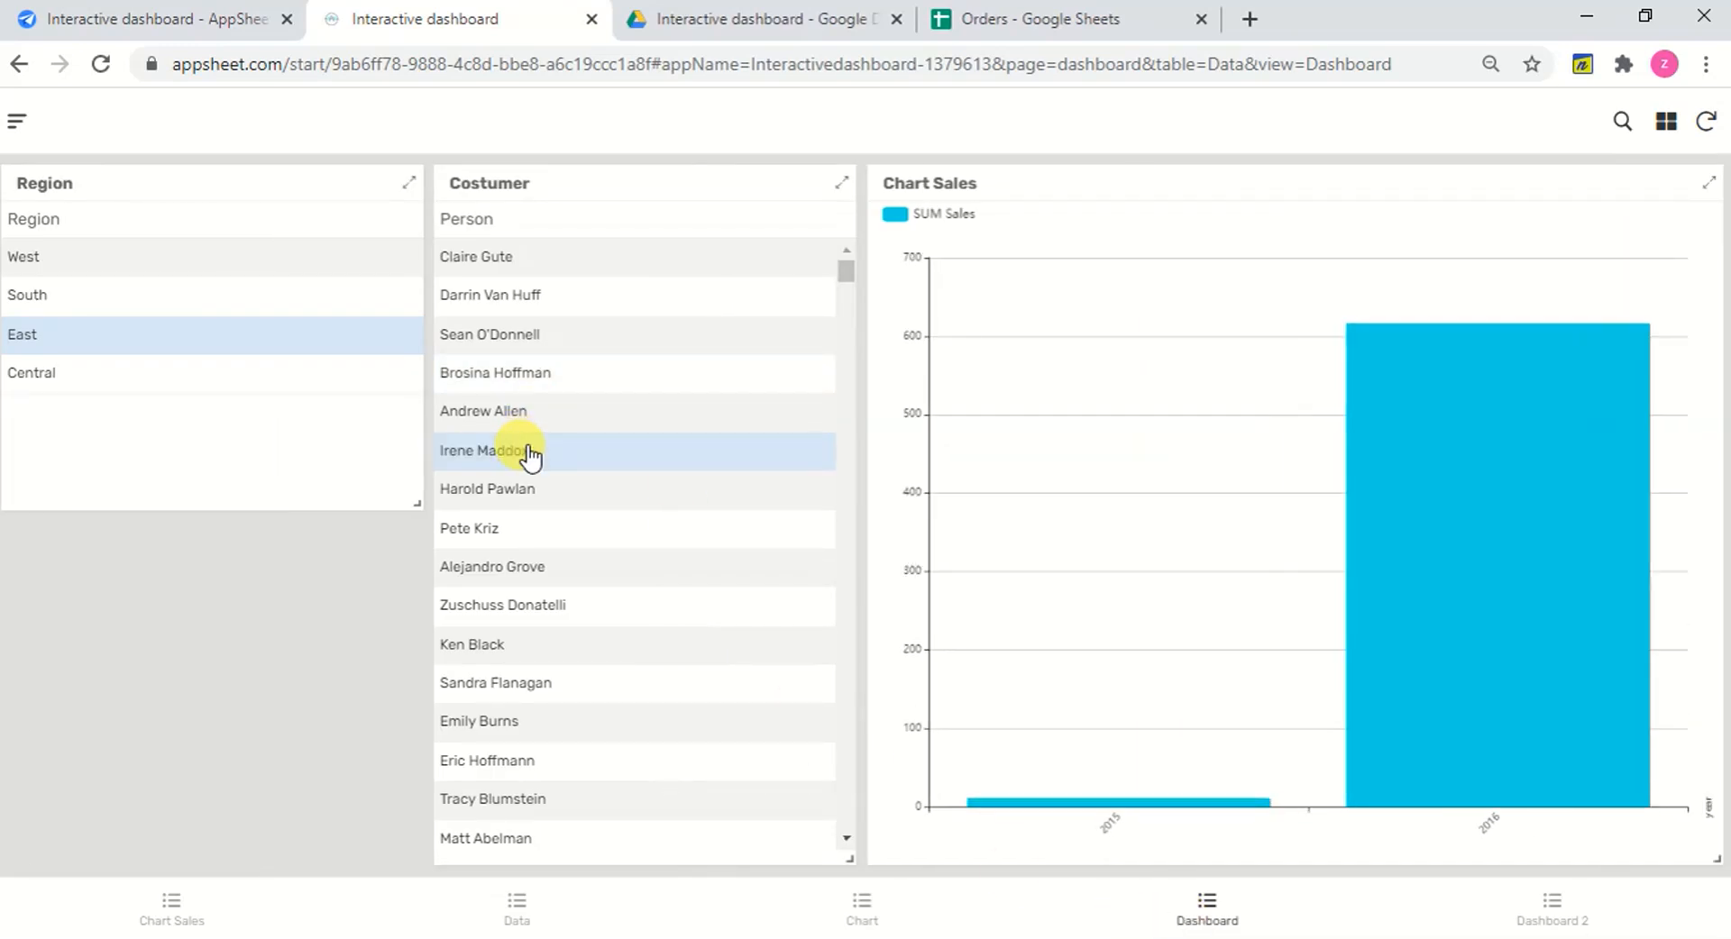
mouse_move(1494, 748)
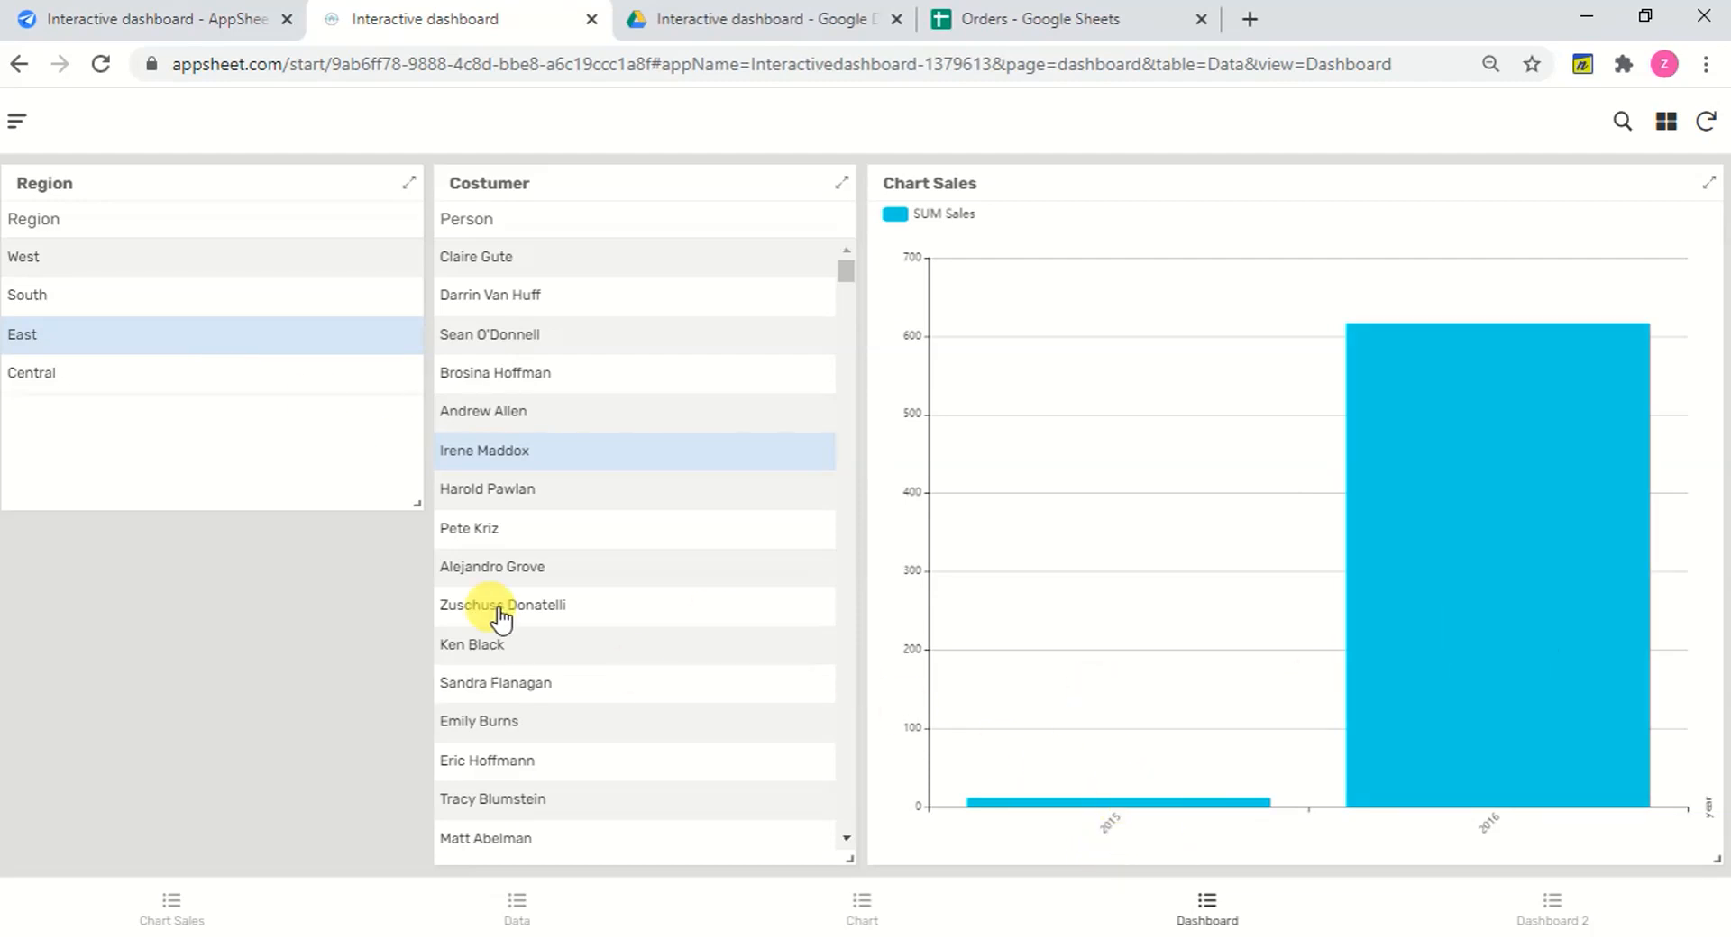
click(213, 380)
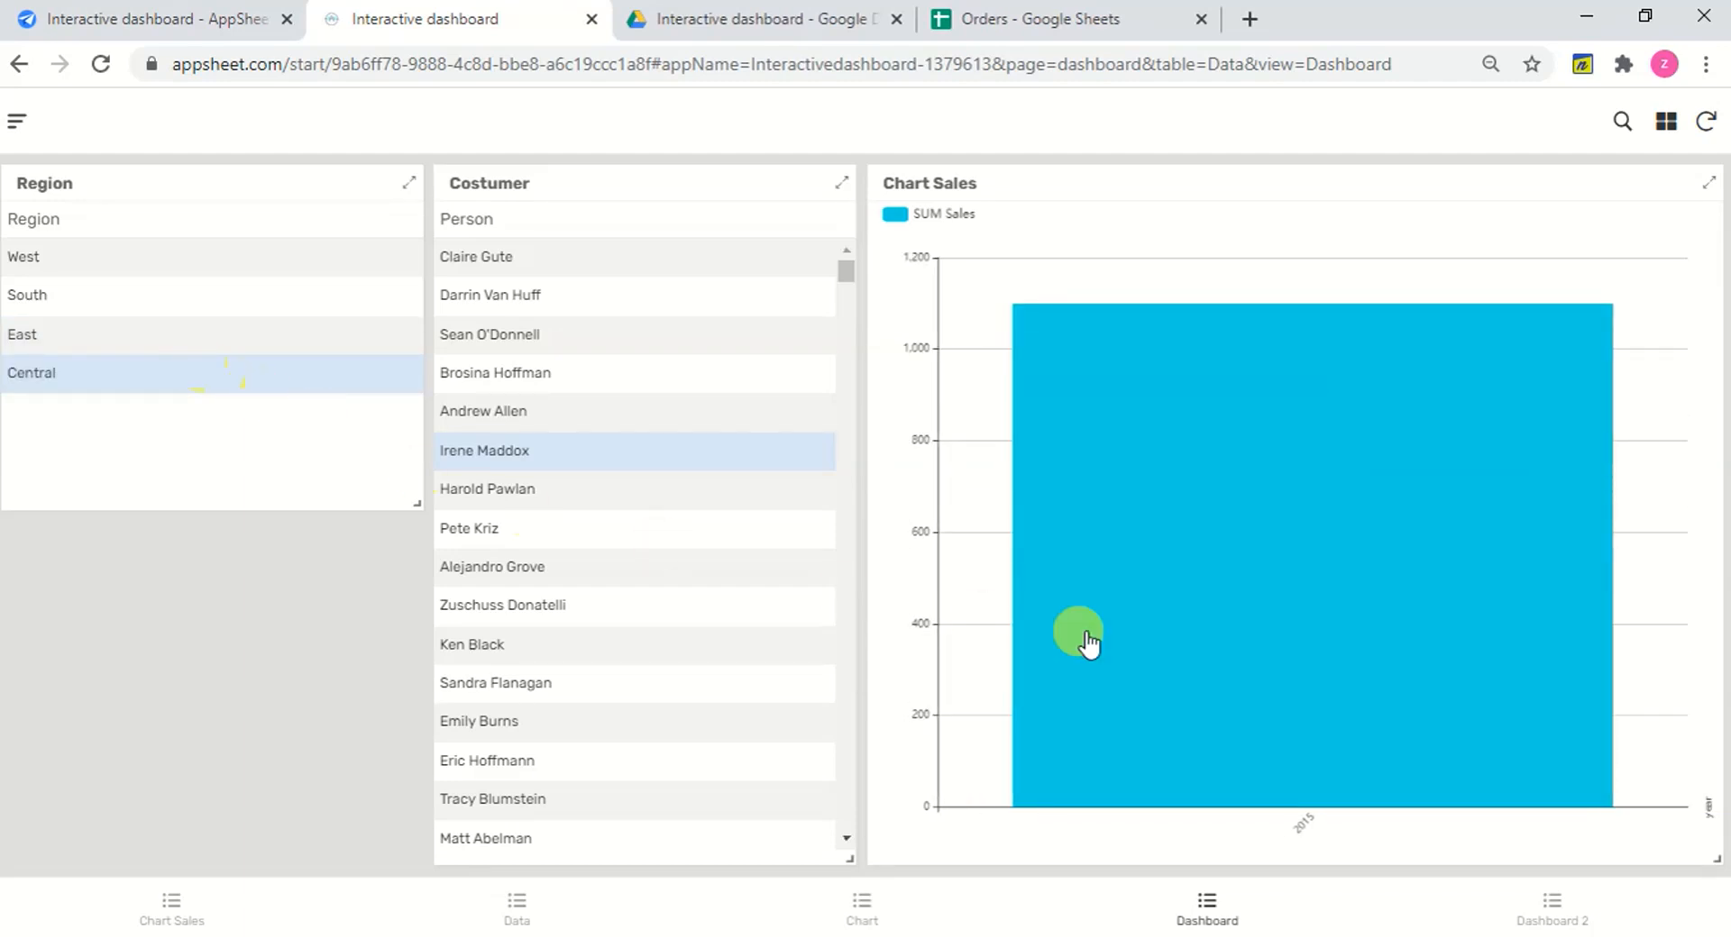
click(266, 309)
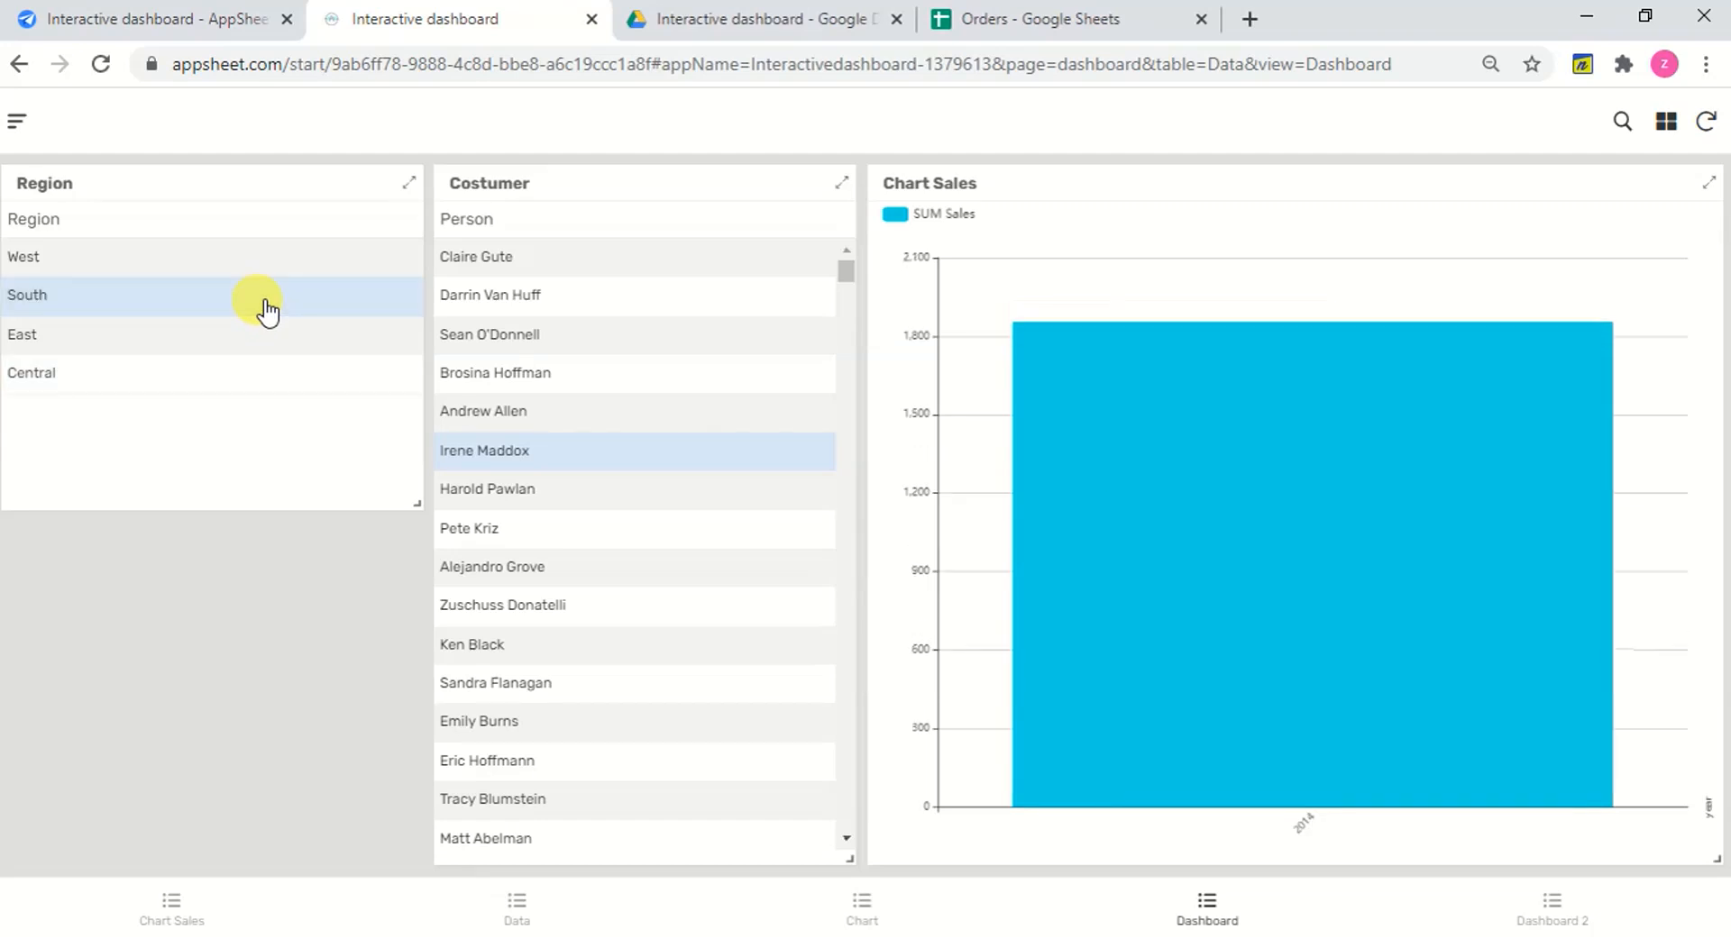
mouse_move(1220, 658)
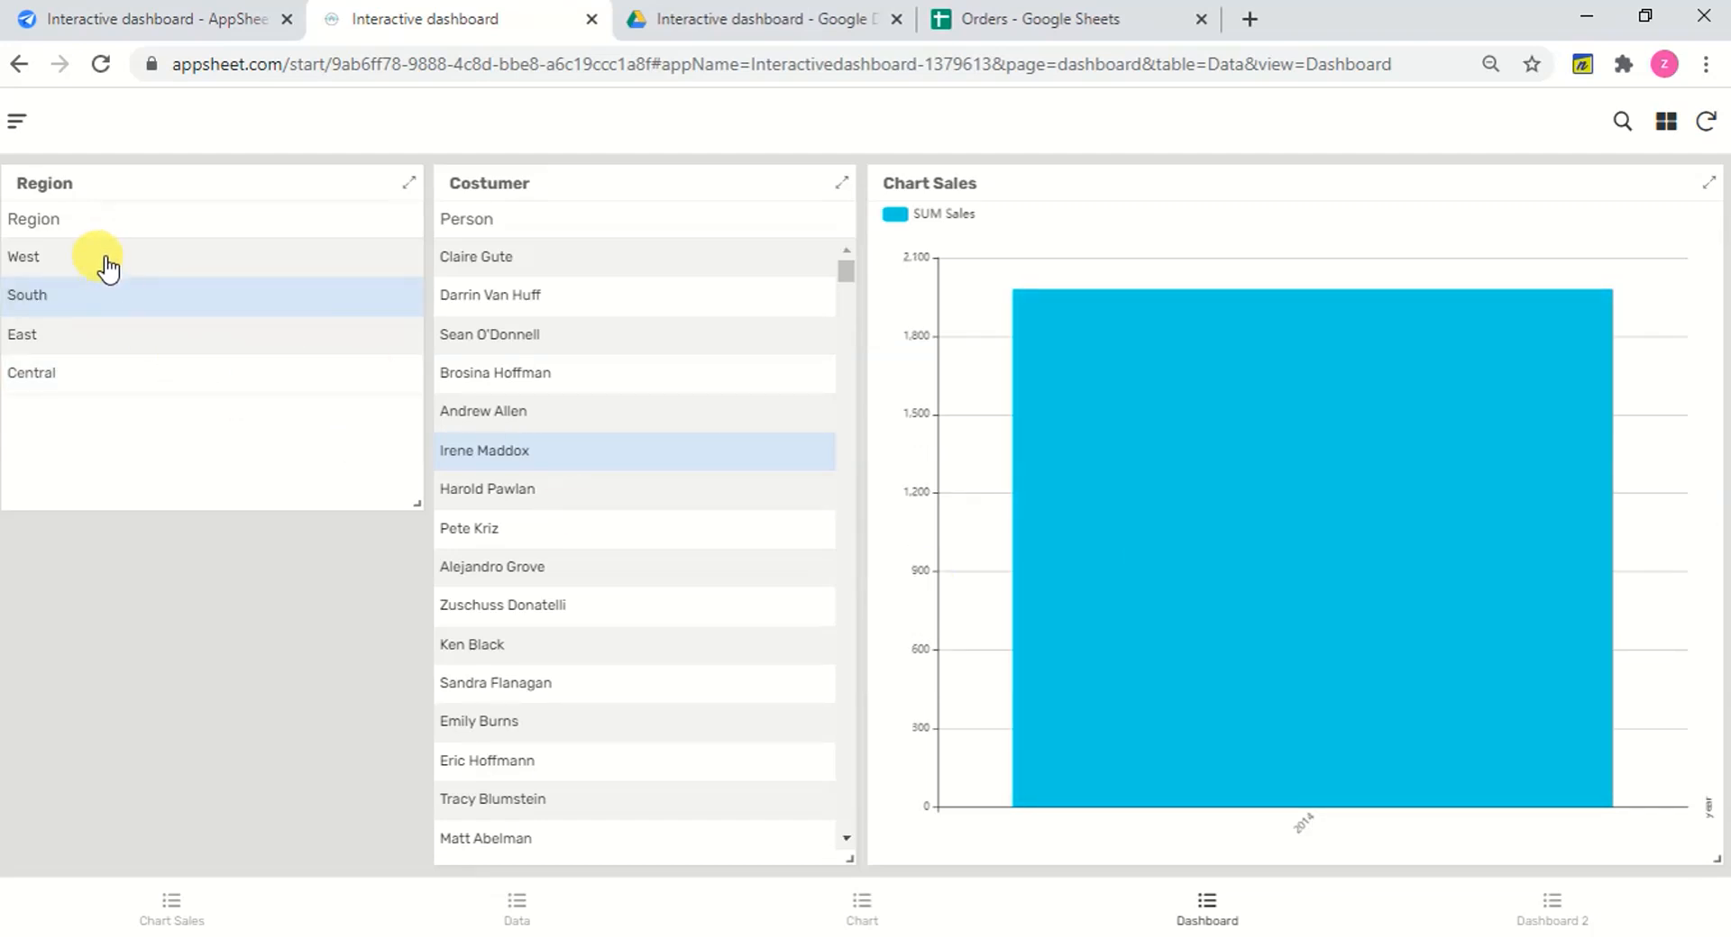
click(106, 261)
mouse_move(1187, 661)
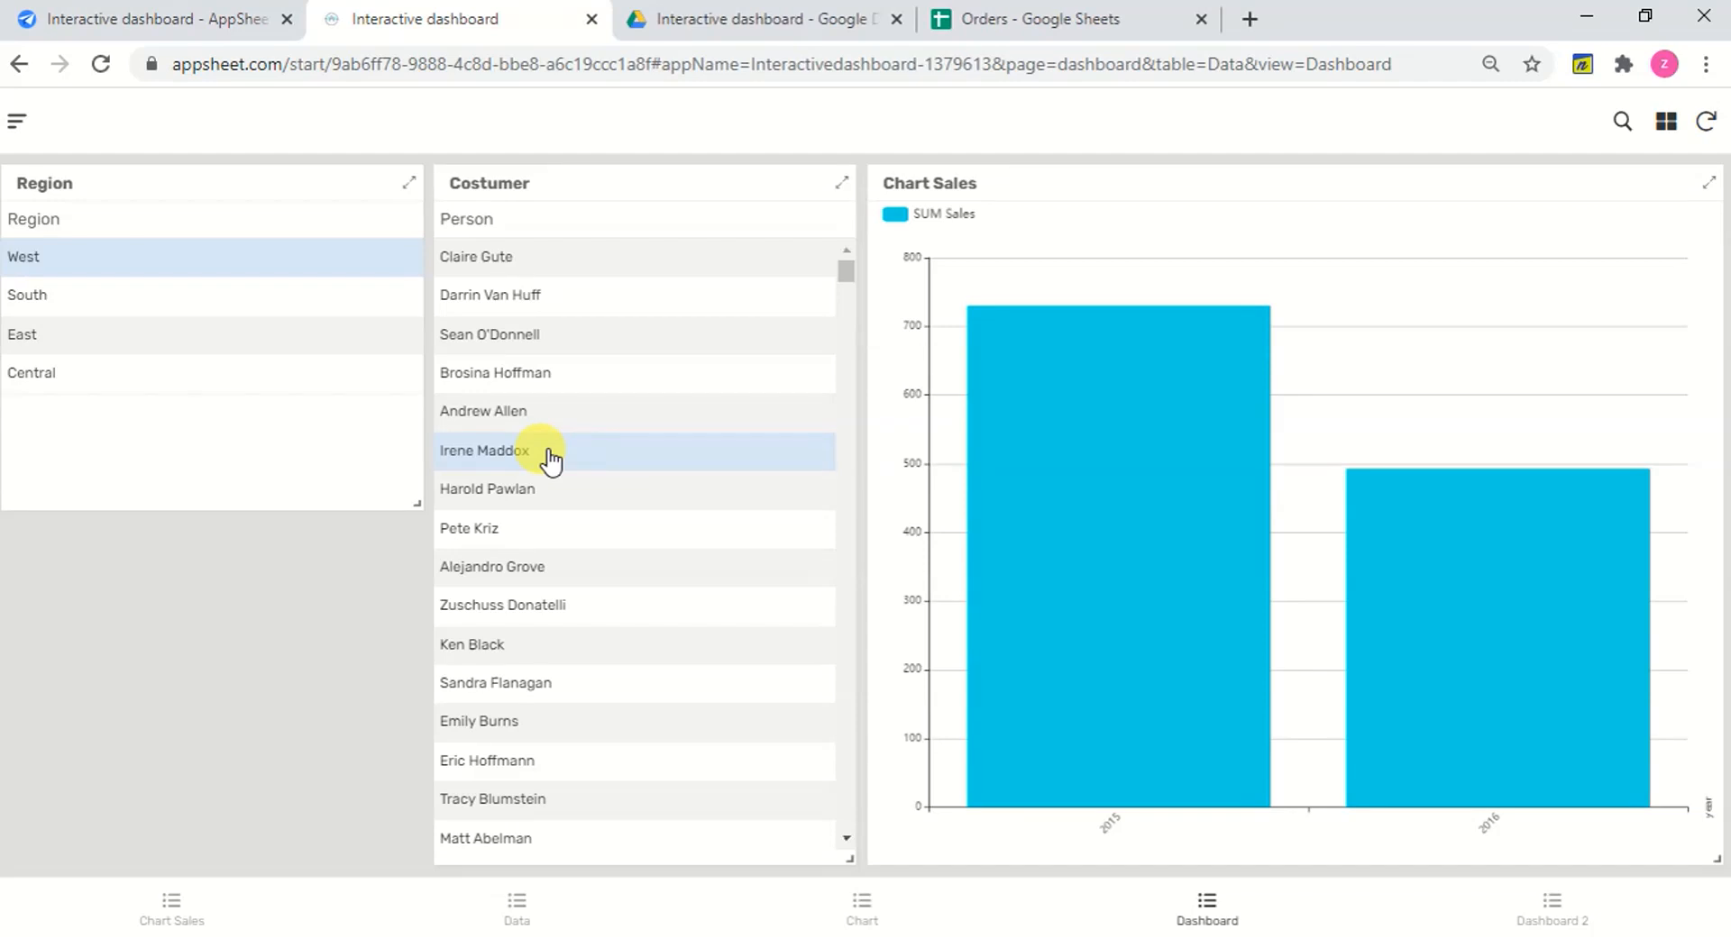
click(1552, 922)
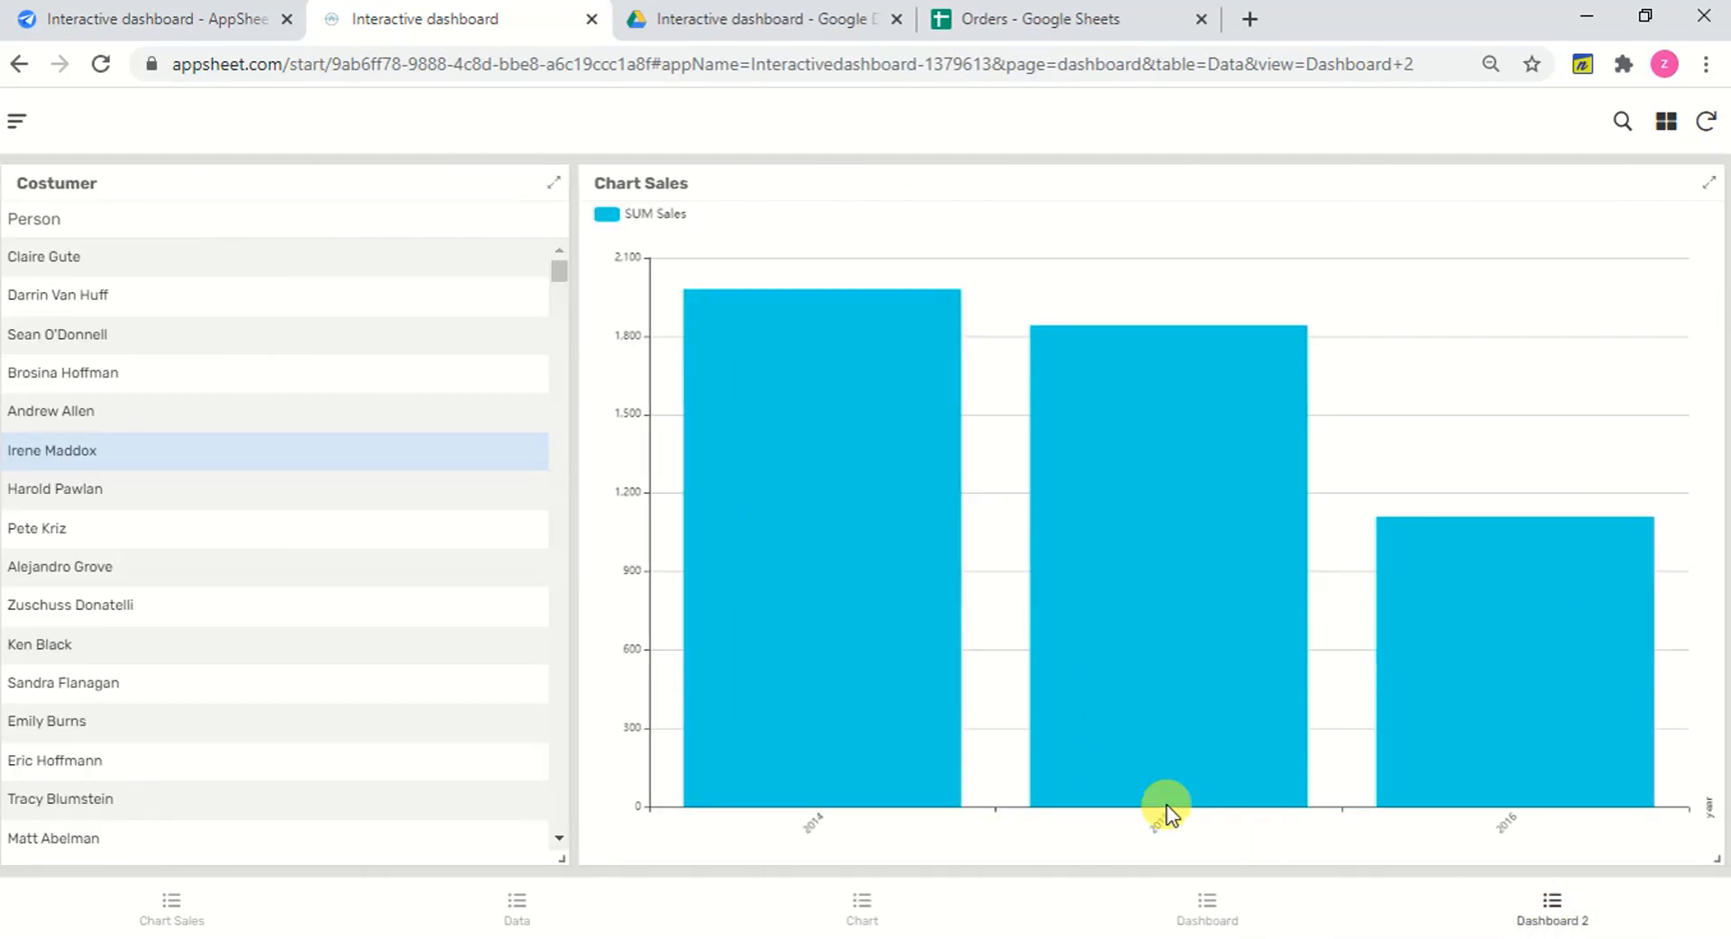
View the 2015 records behind the sixth customer's bar in Dashboard 2 and check the seventh customer's sales chart there.
click(1172, 712)
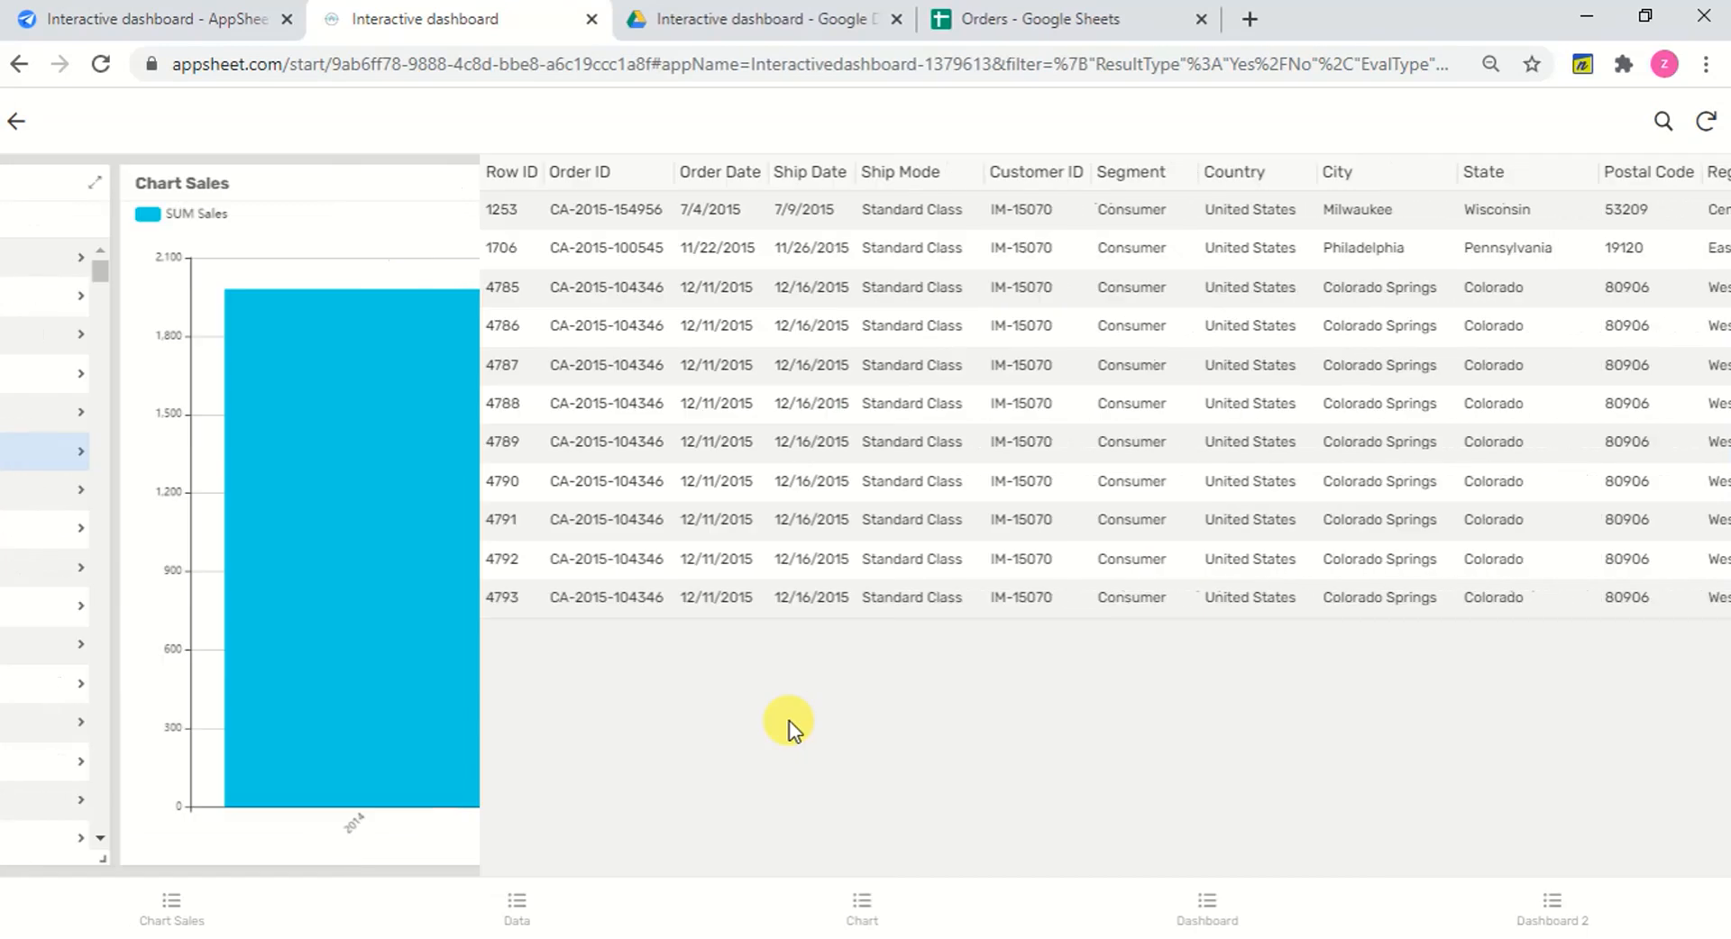
click(1533, 906)
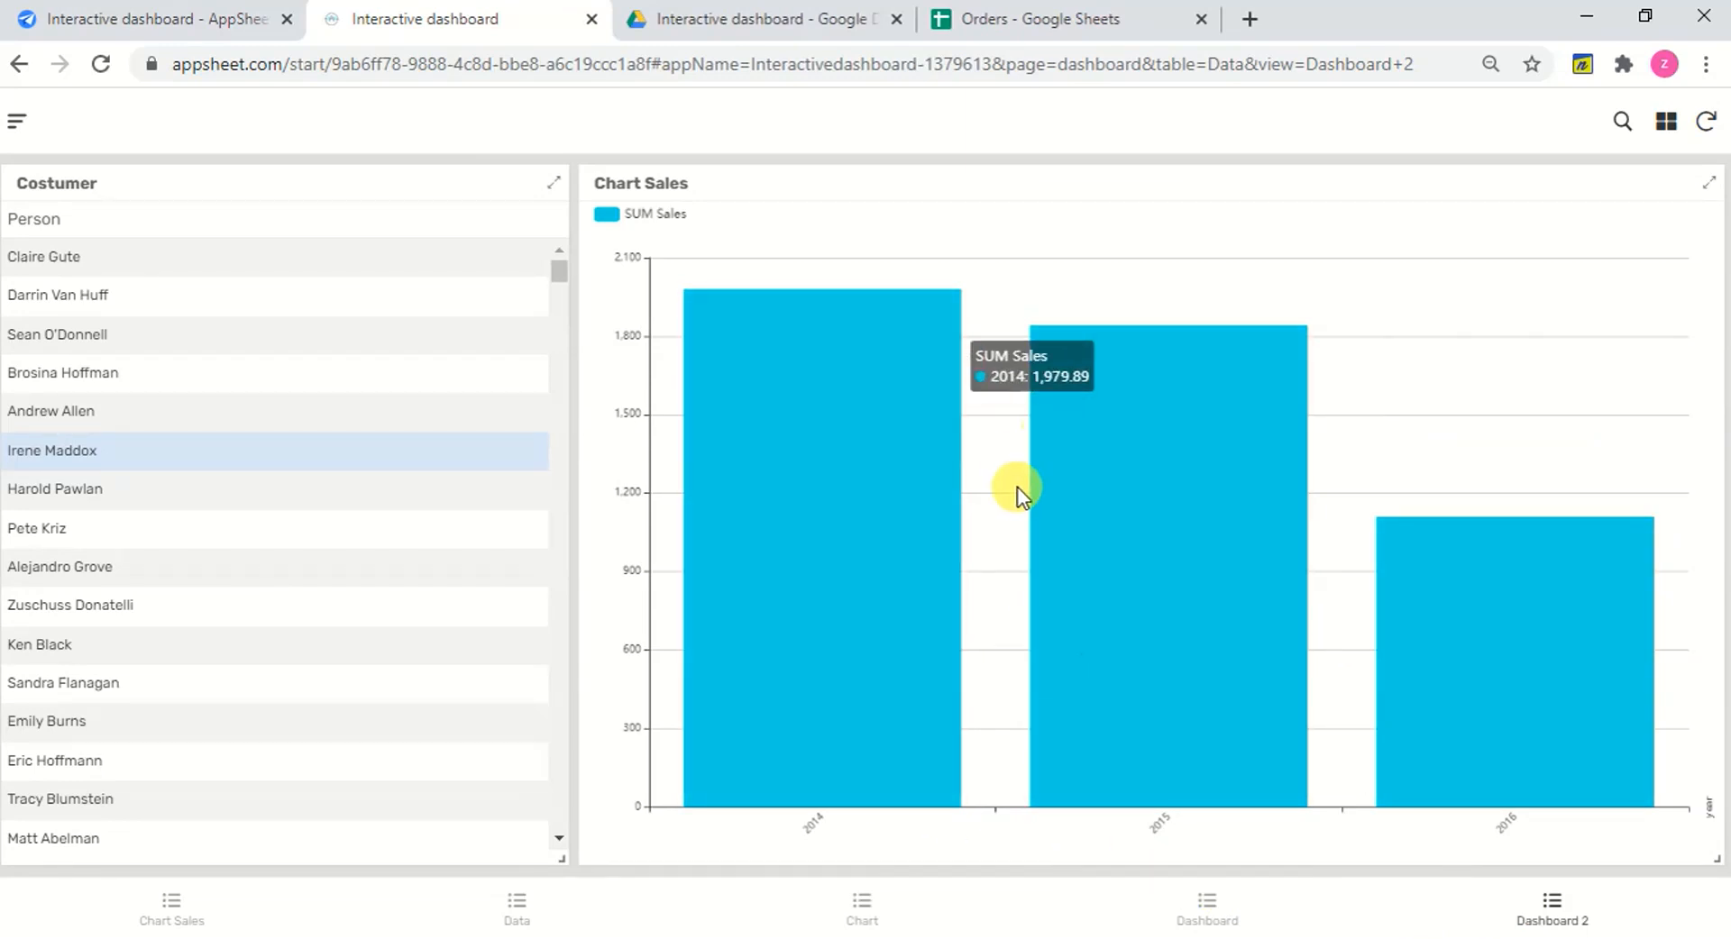
click(289, 498)
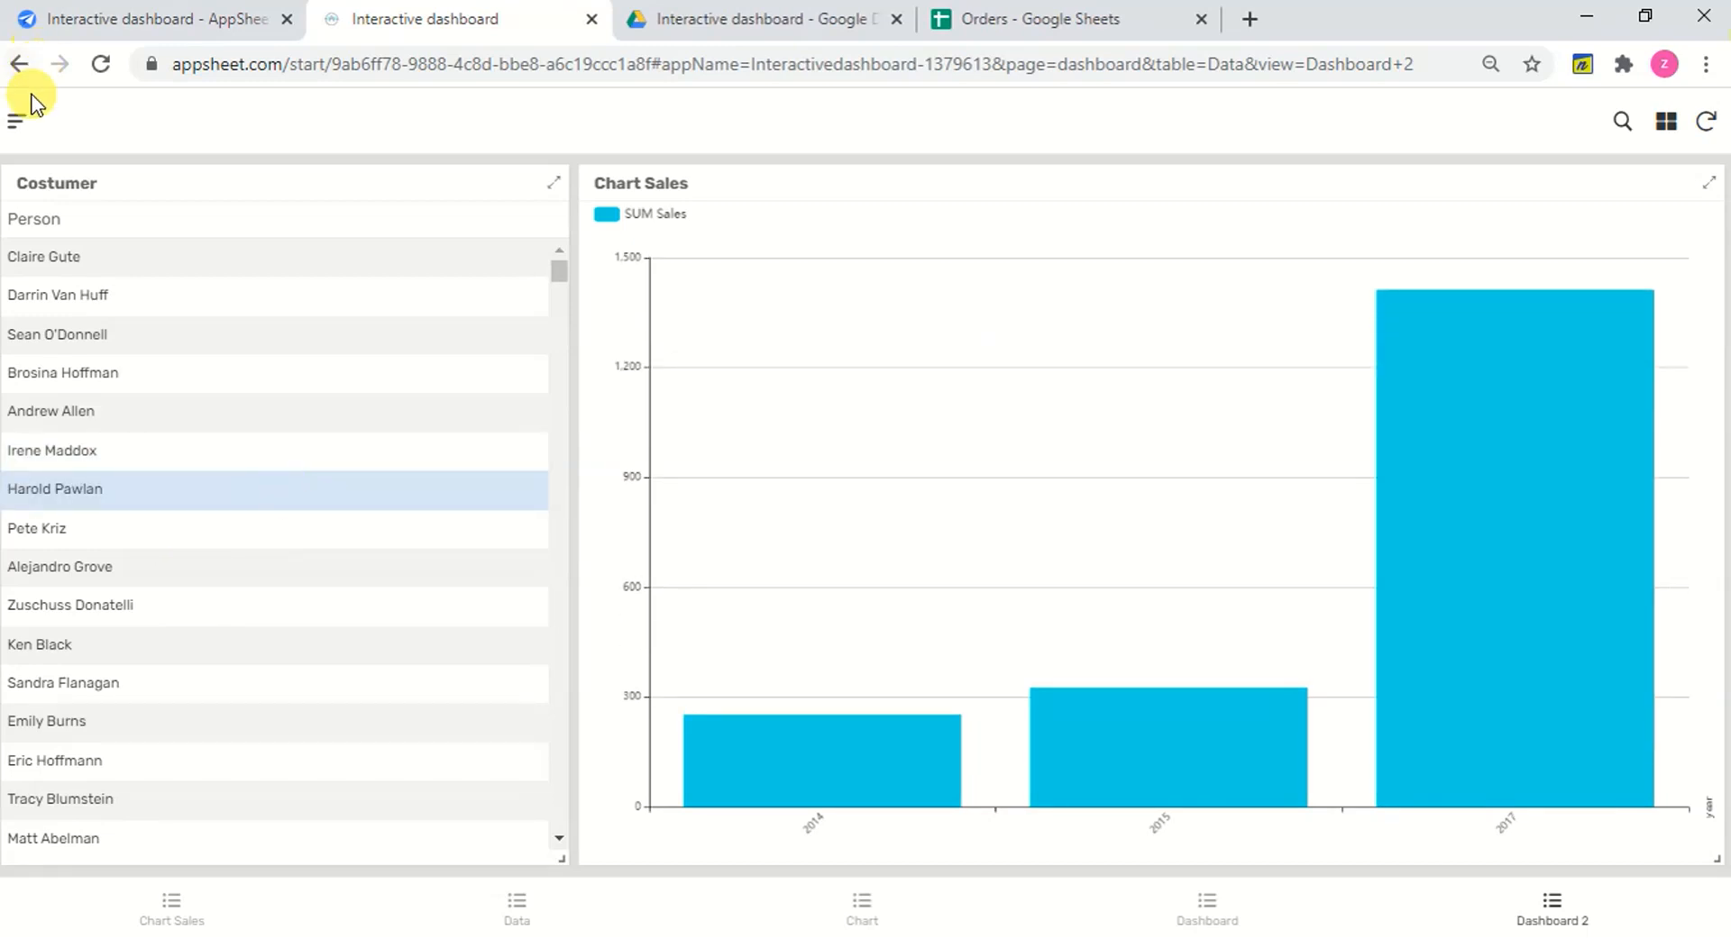
Compare the yearly sales charts for West, East, Central and South in Dashboard 3.
click(17, 120)
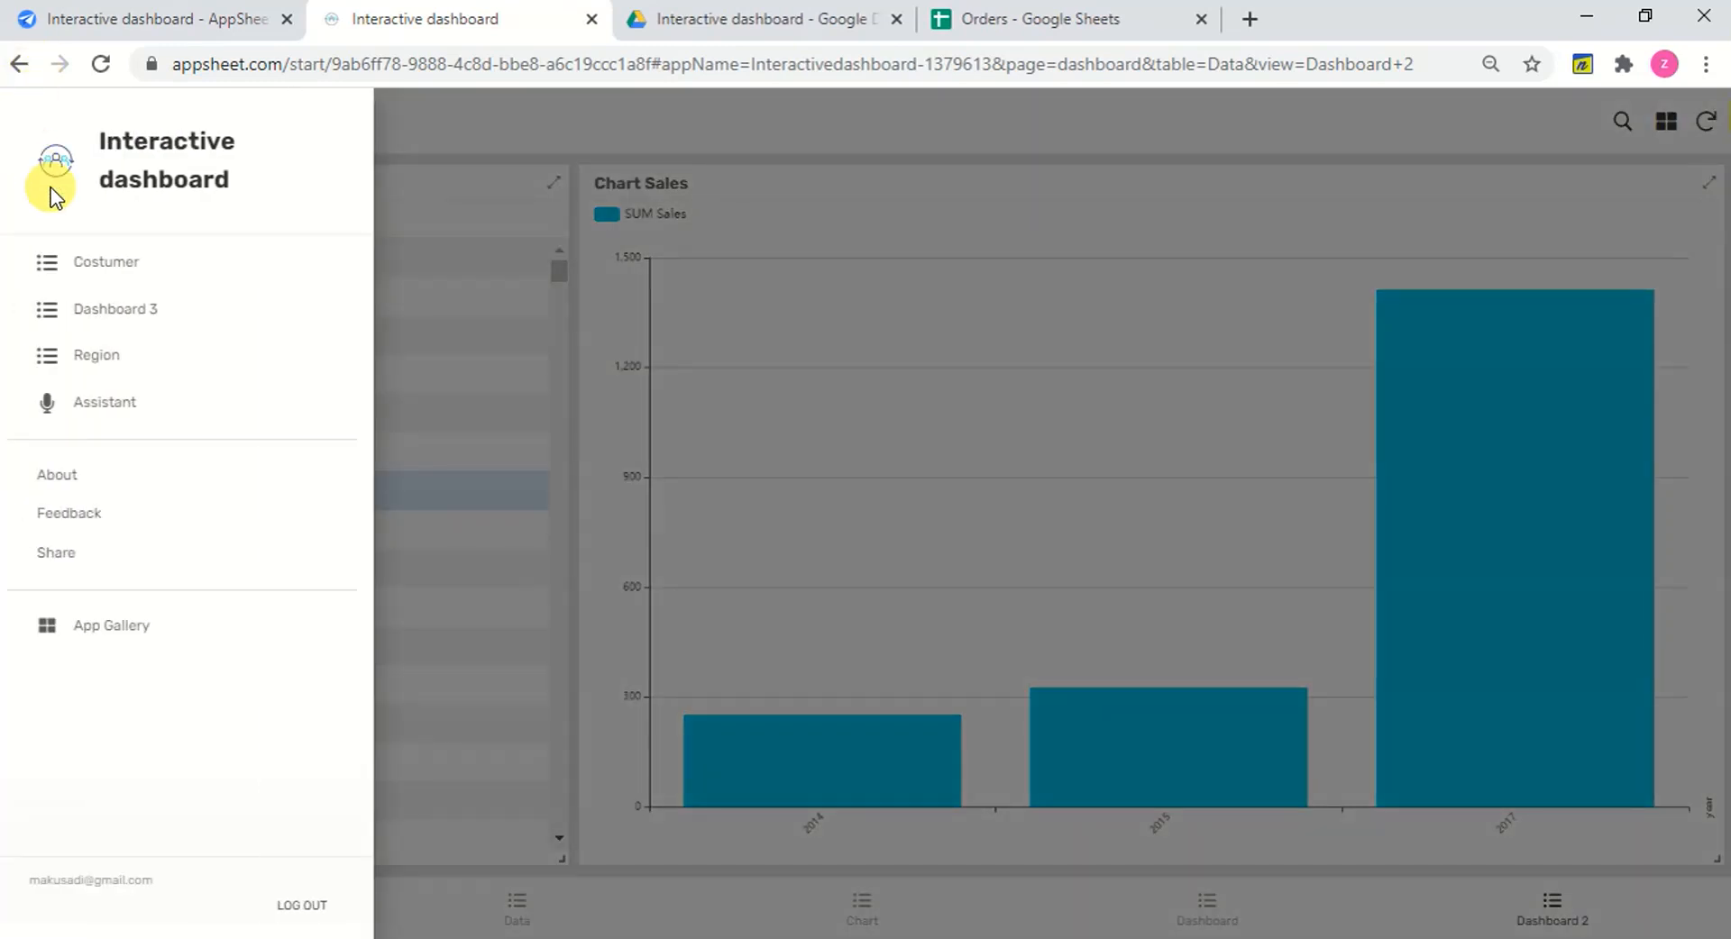
click(115, 310)
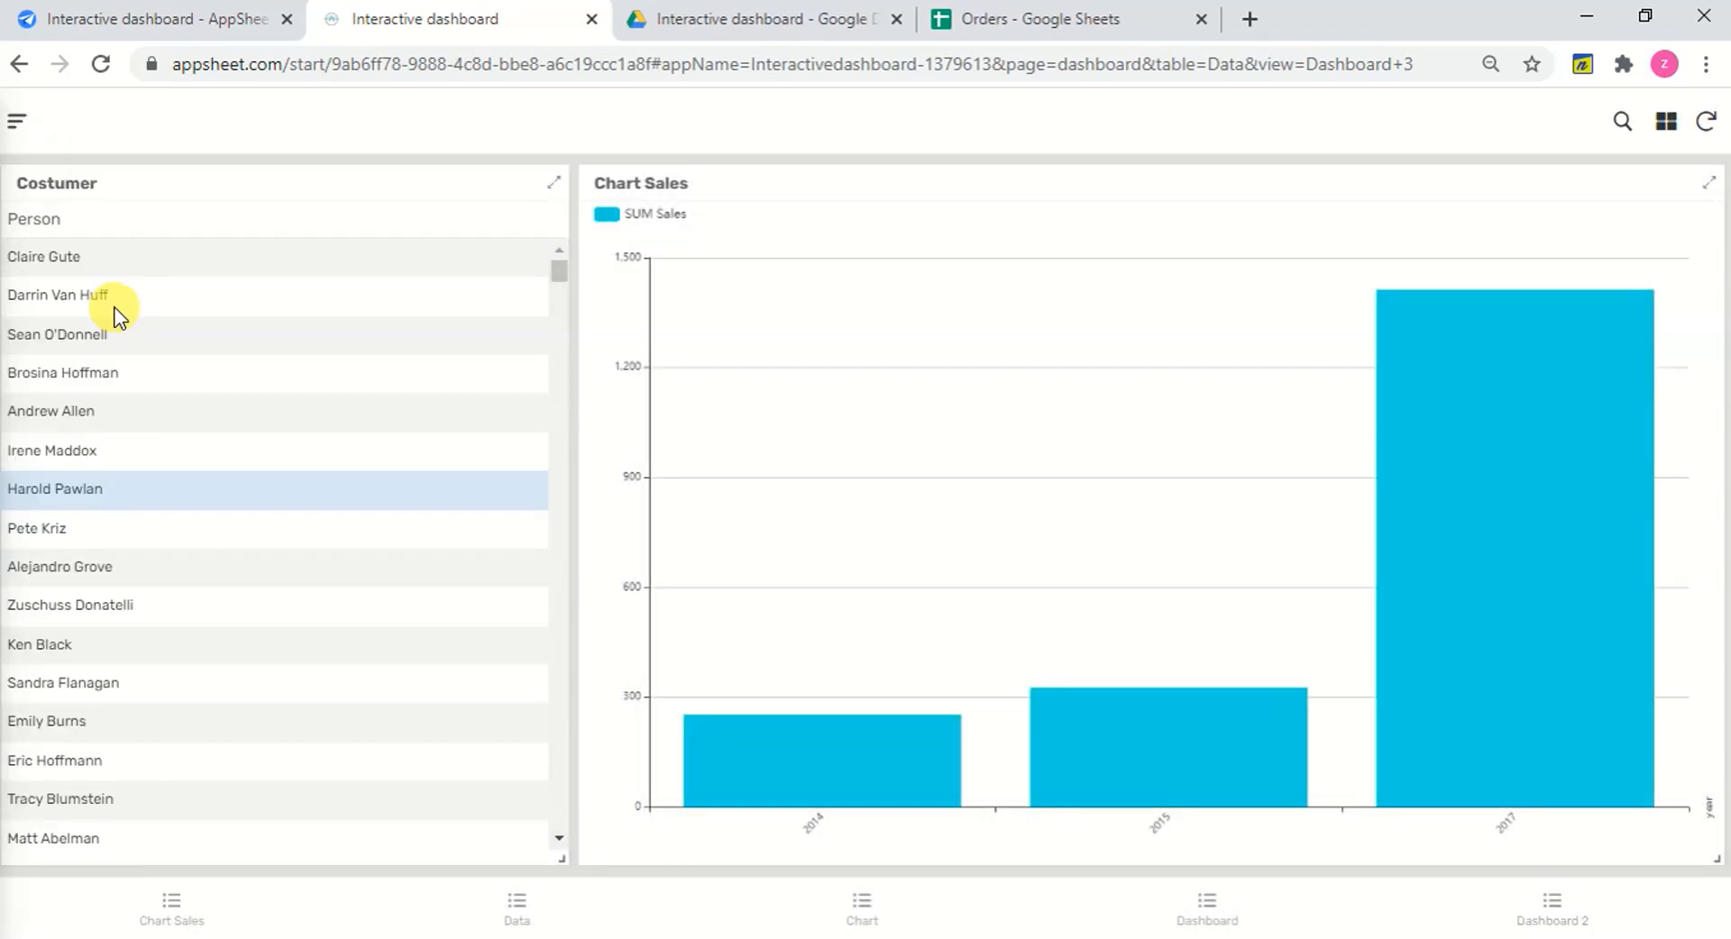
click(219, 294)
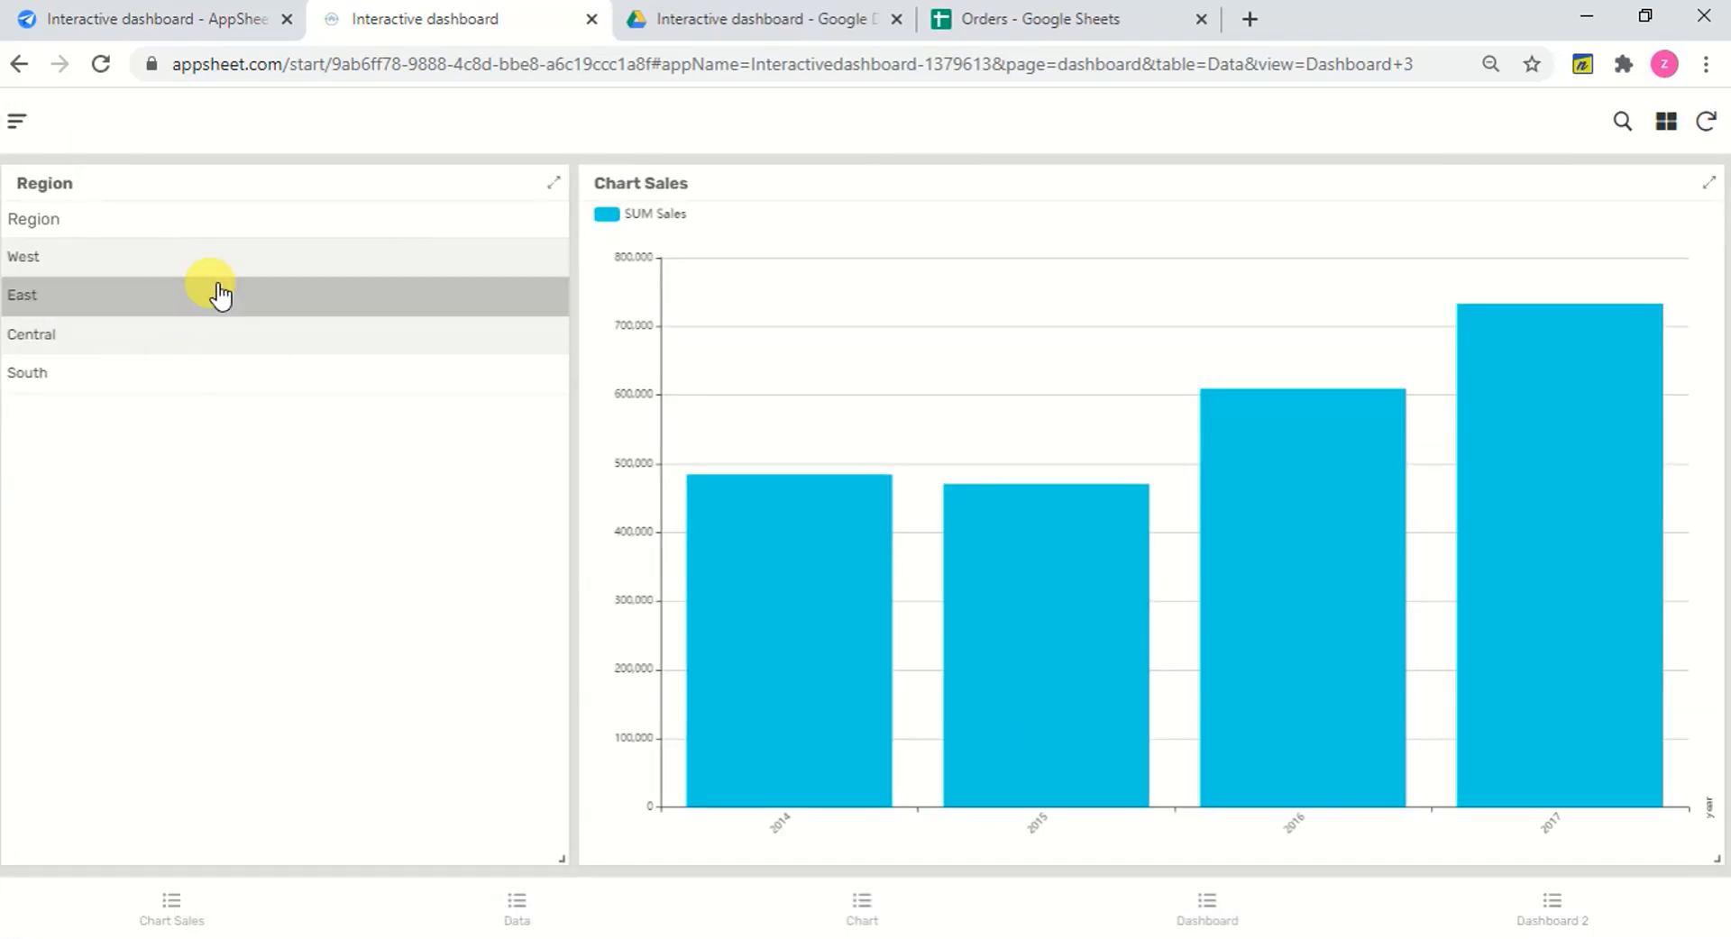
click(219, 260)
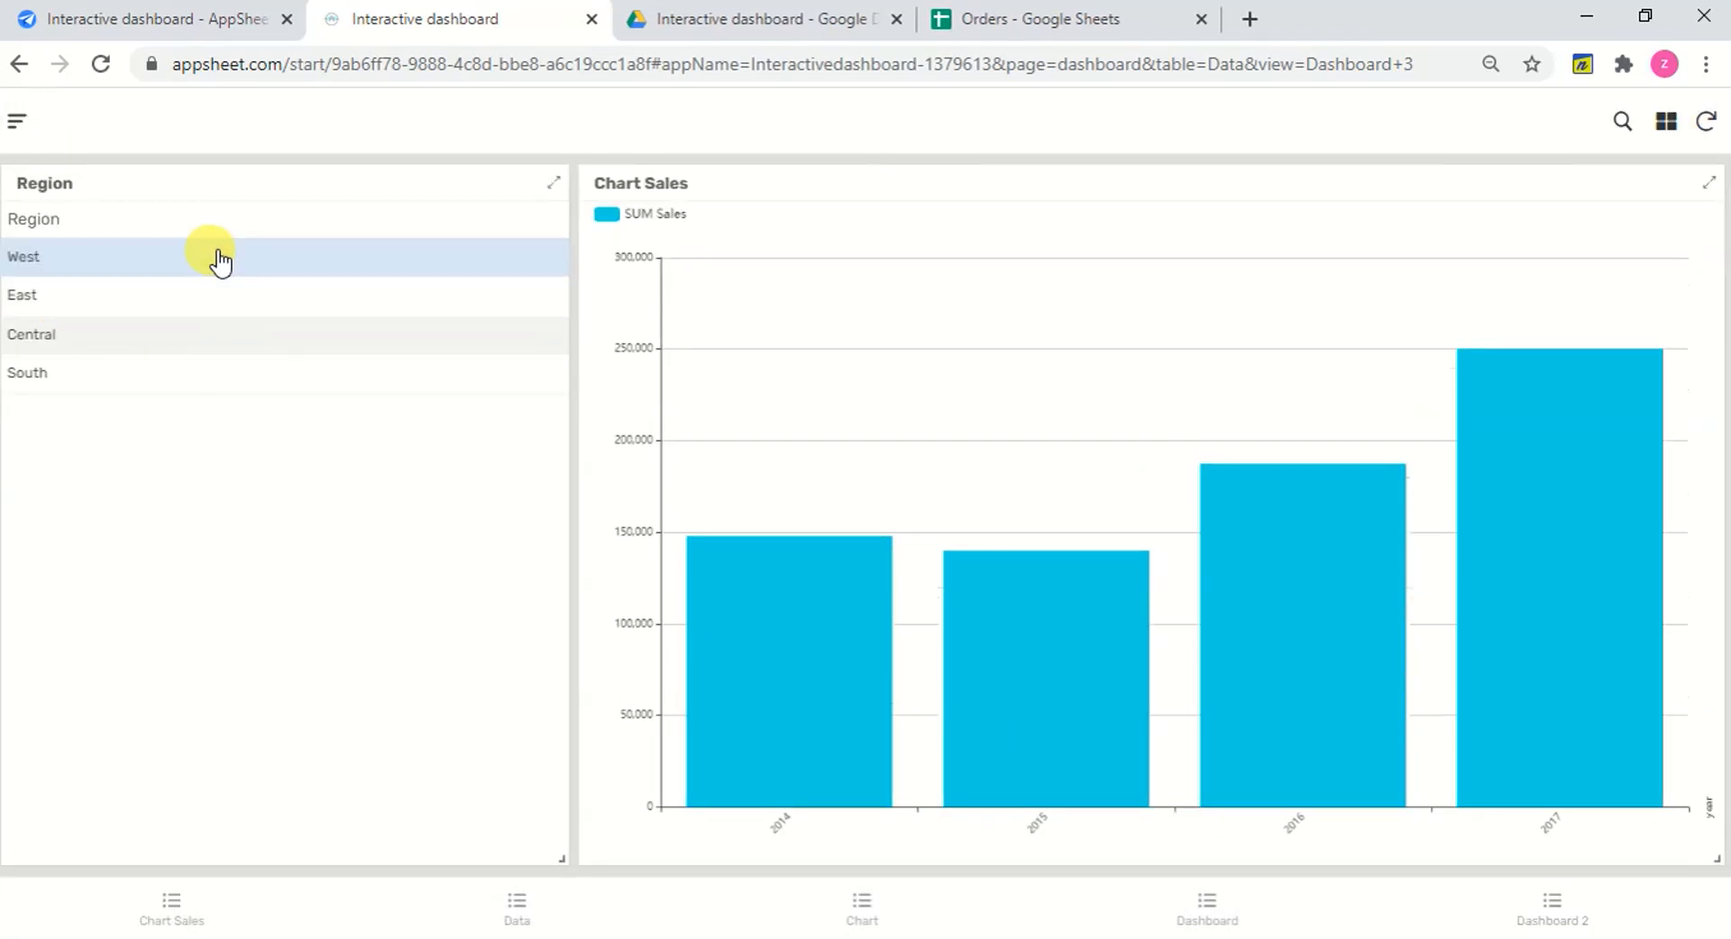
click(202, 375)
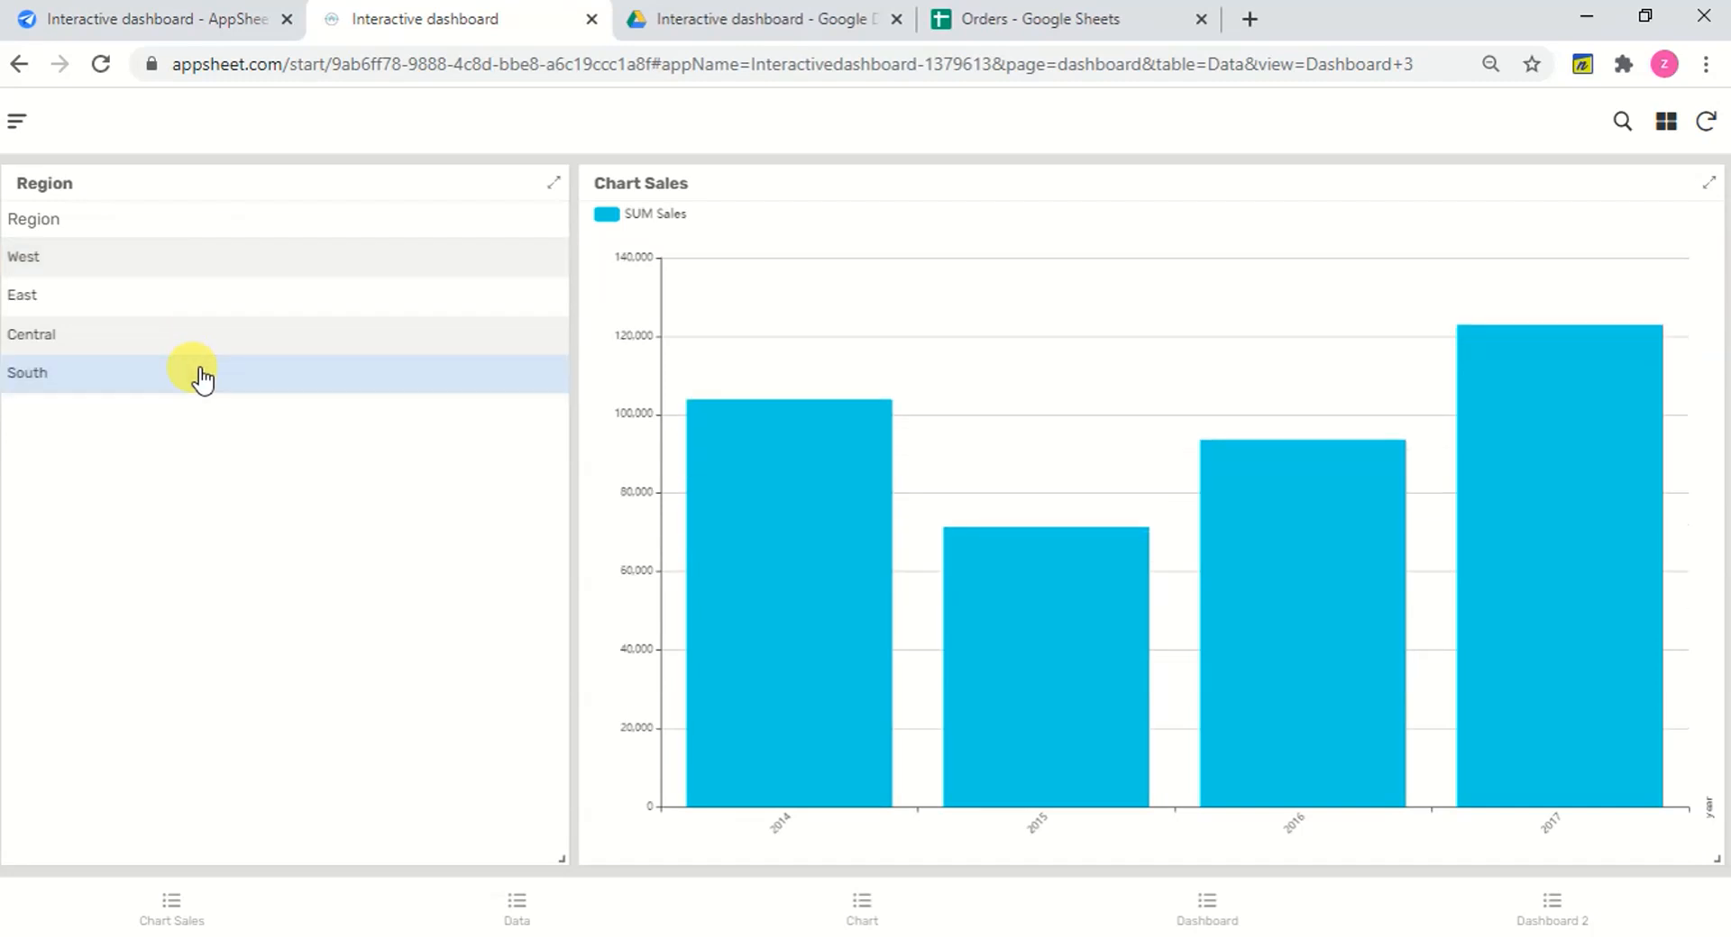
click(210, 341)
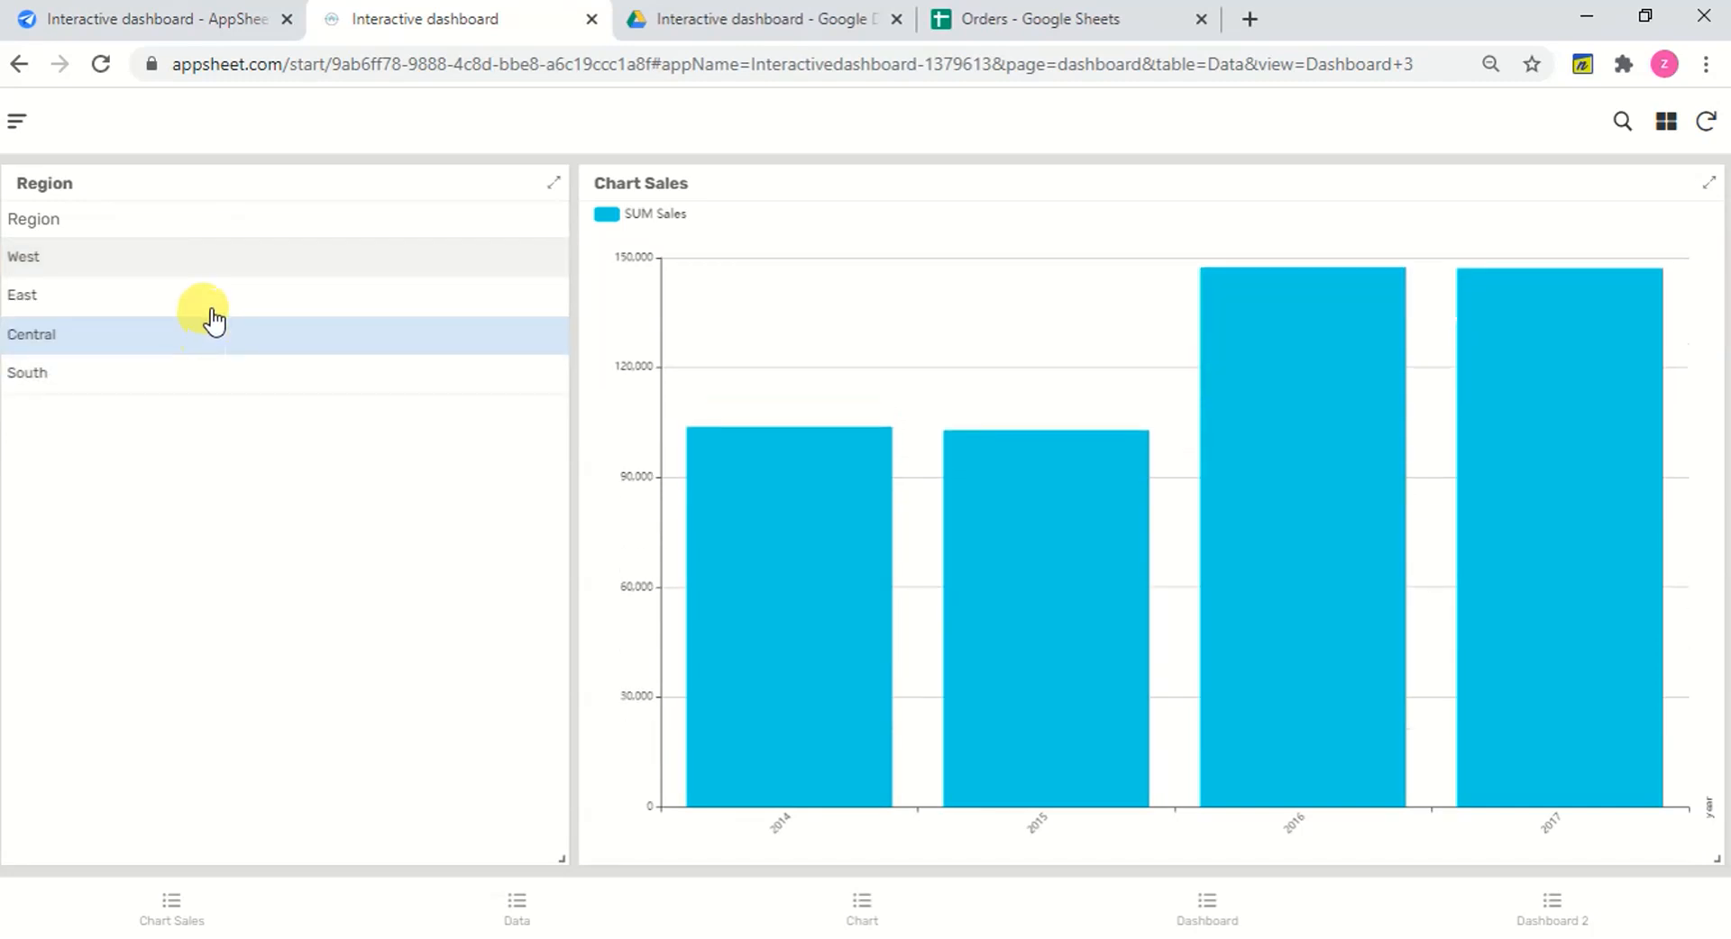
click(214, 305)
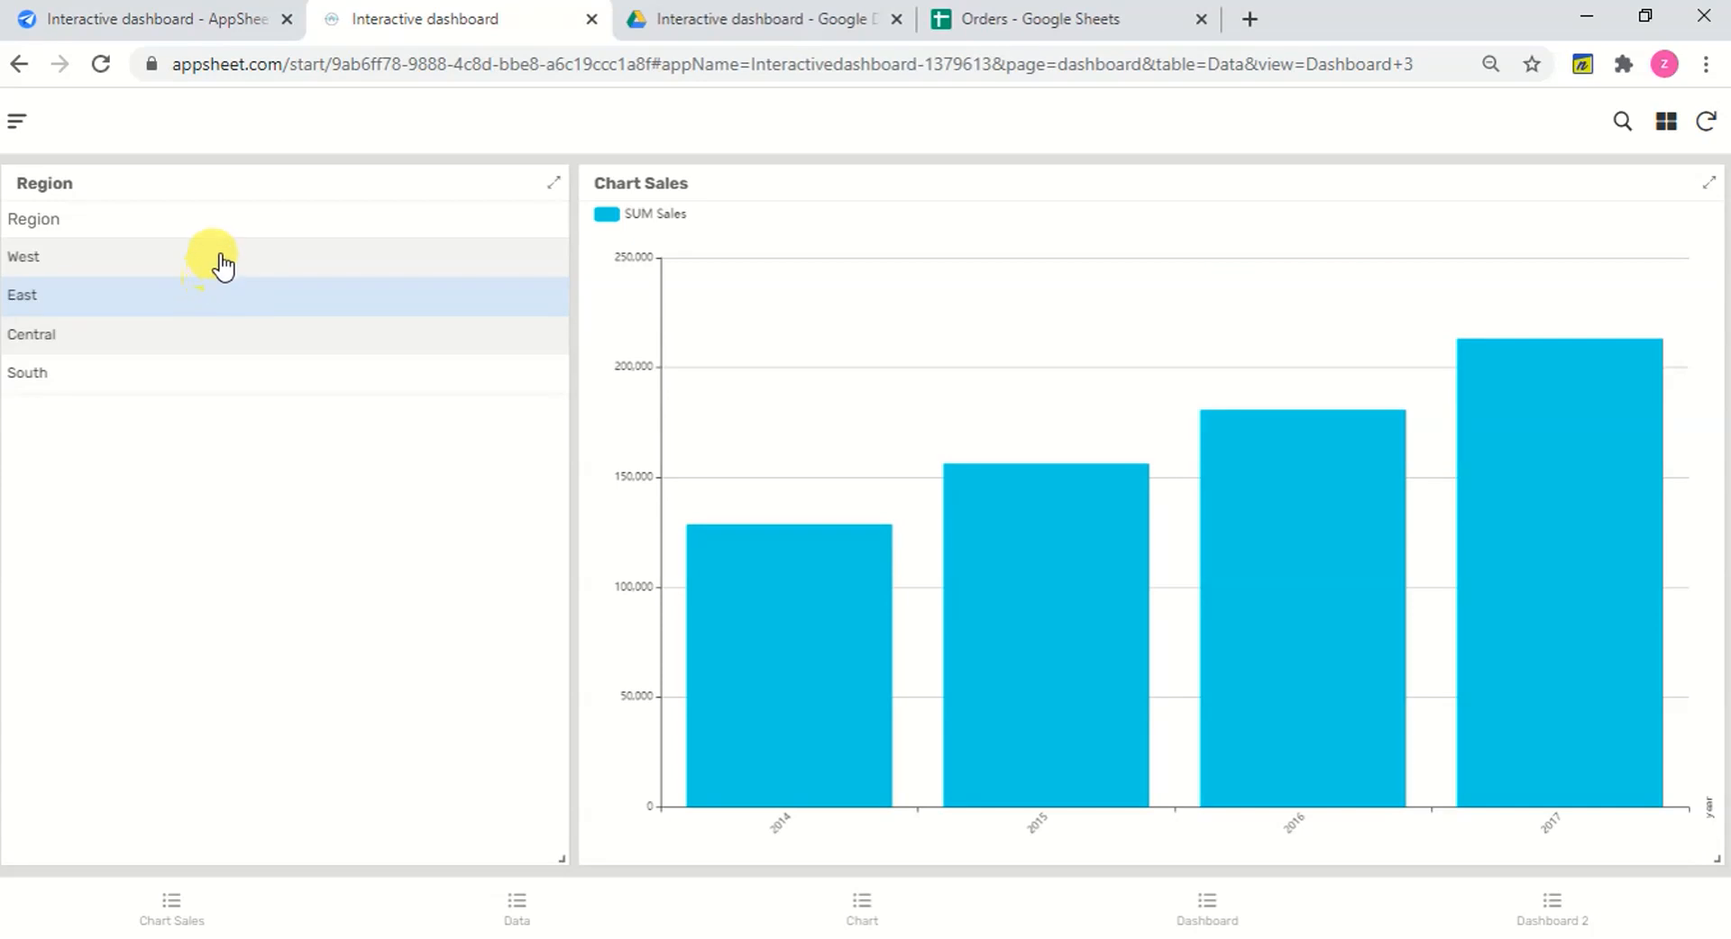
click(221, 263)
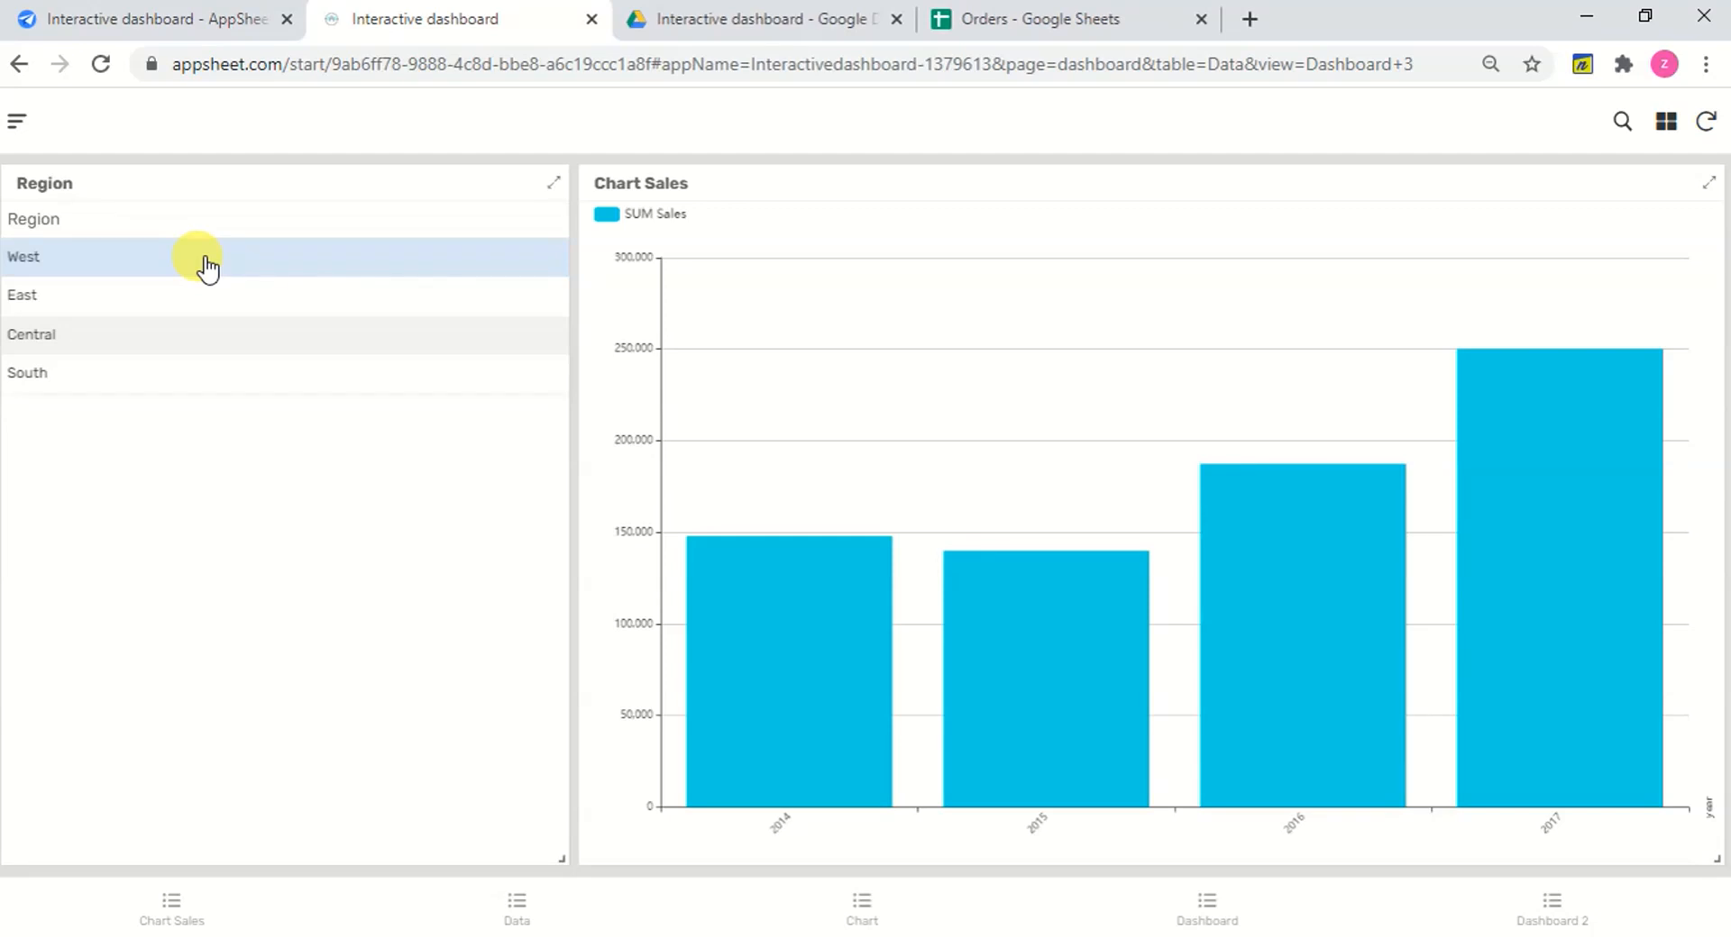
click(193, 303)
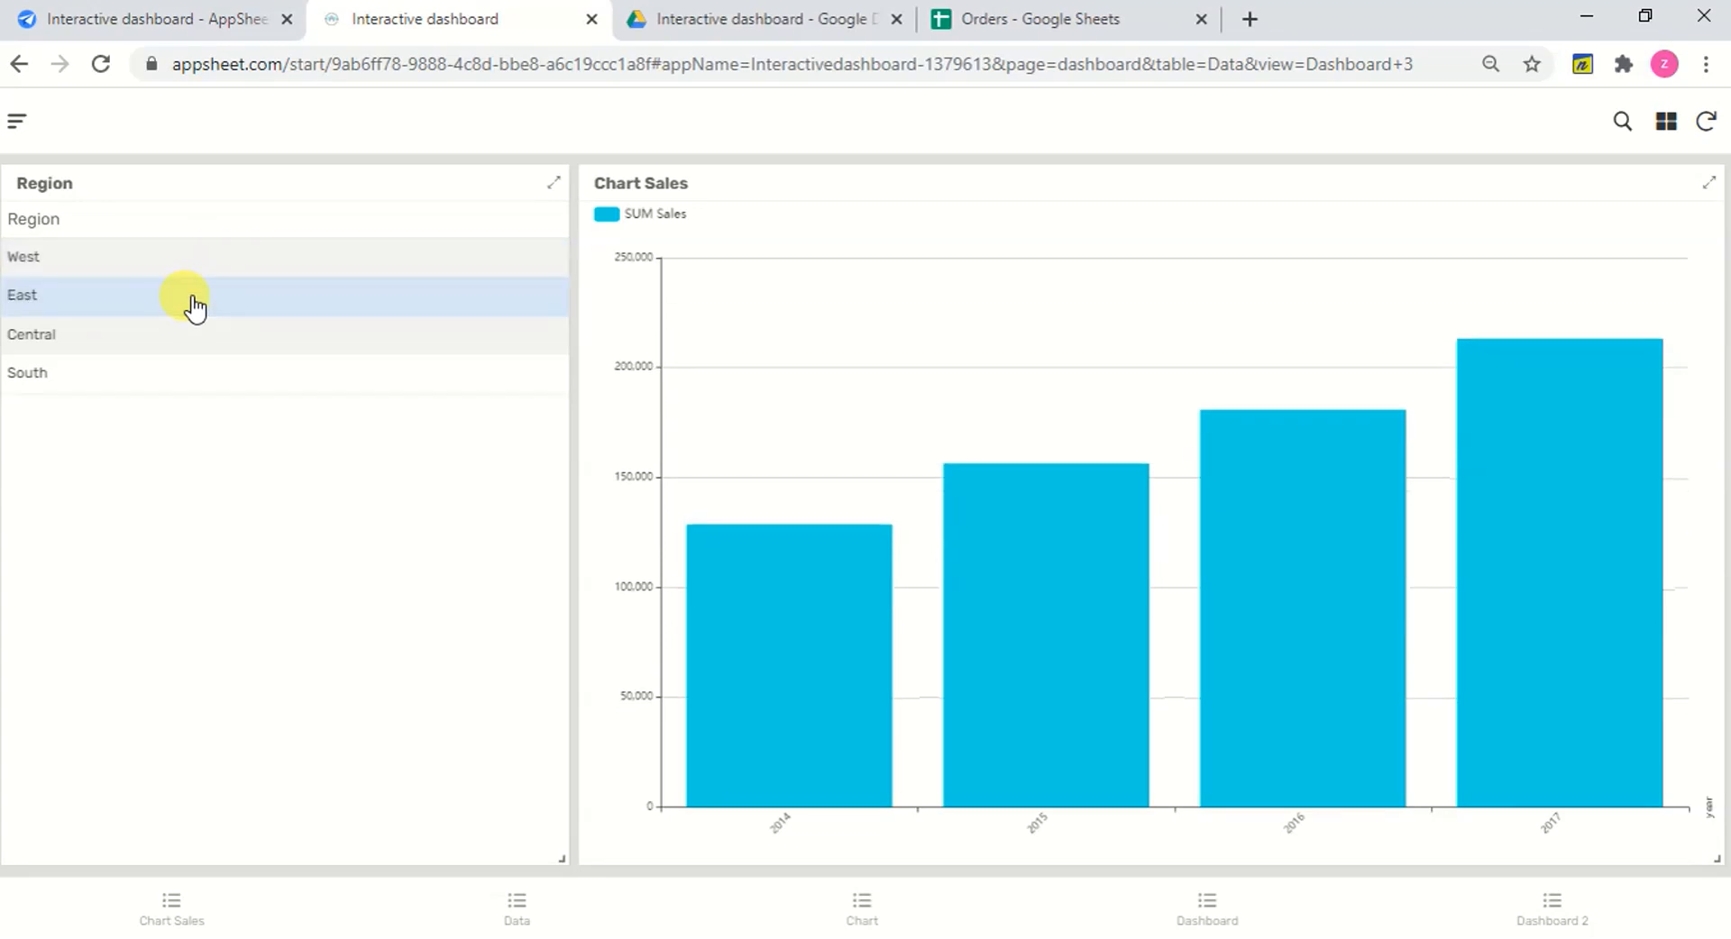
click(193, 350)
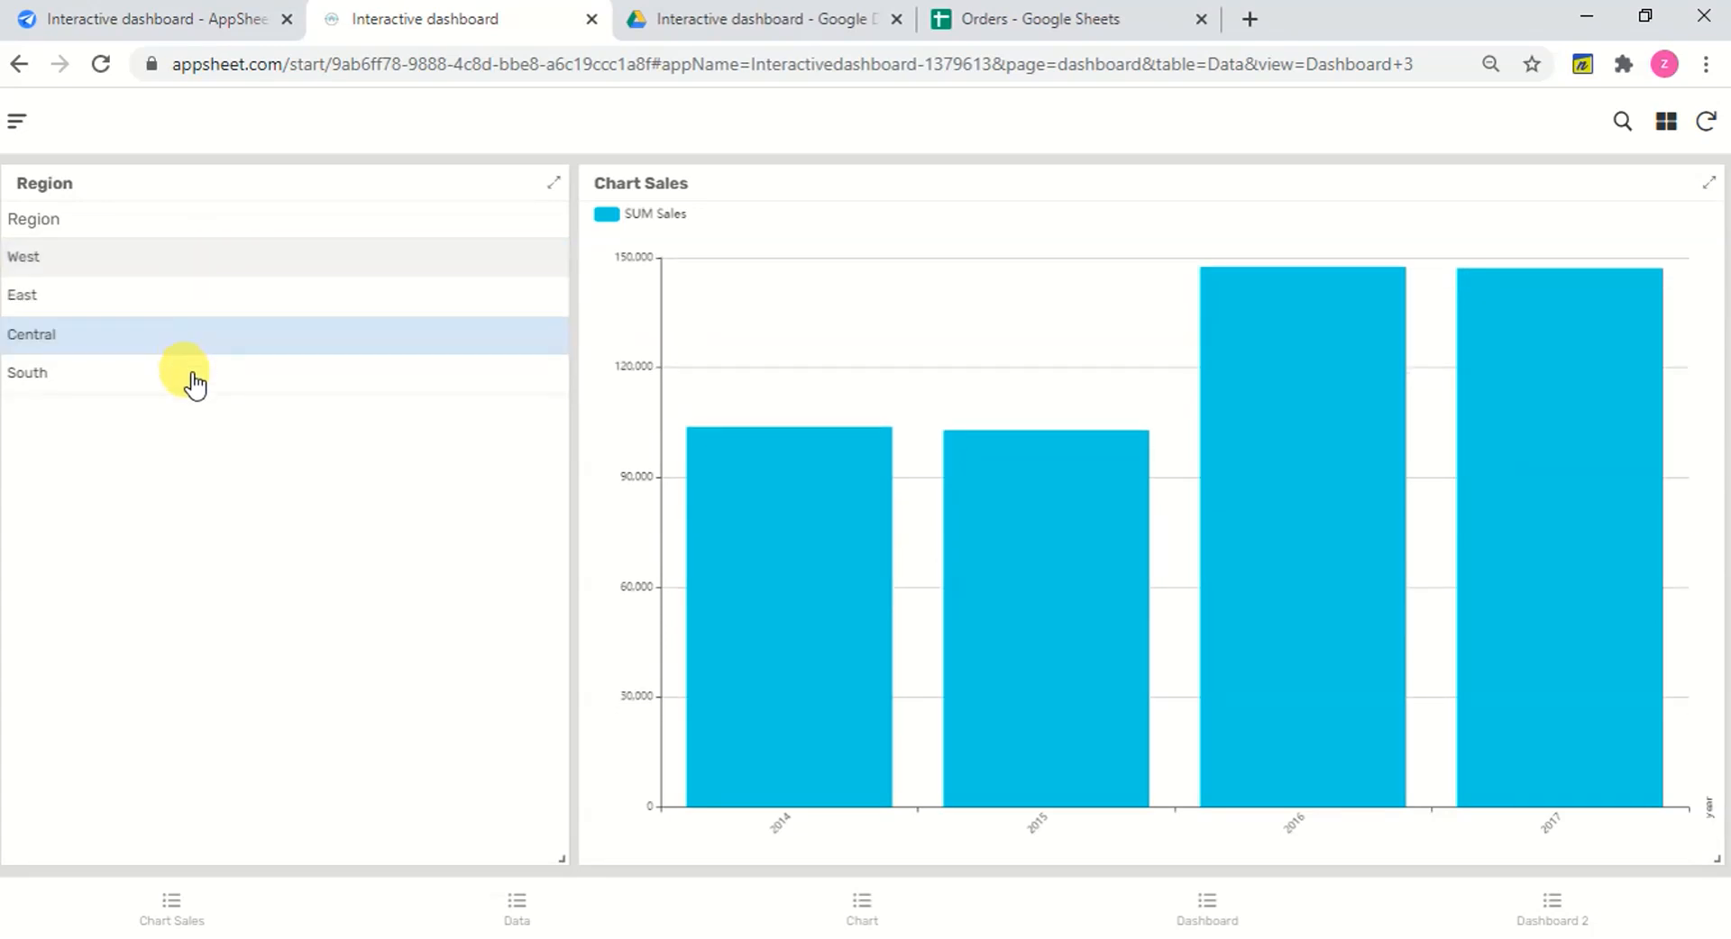
click(195, 383)
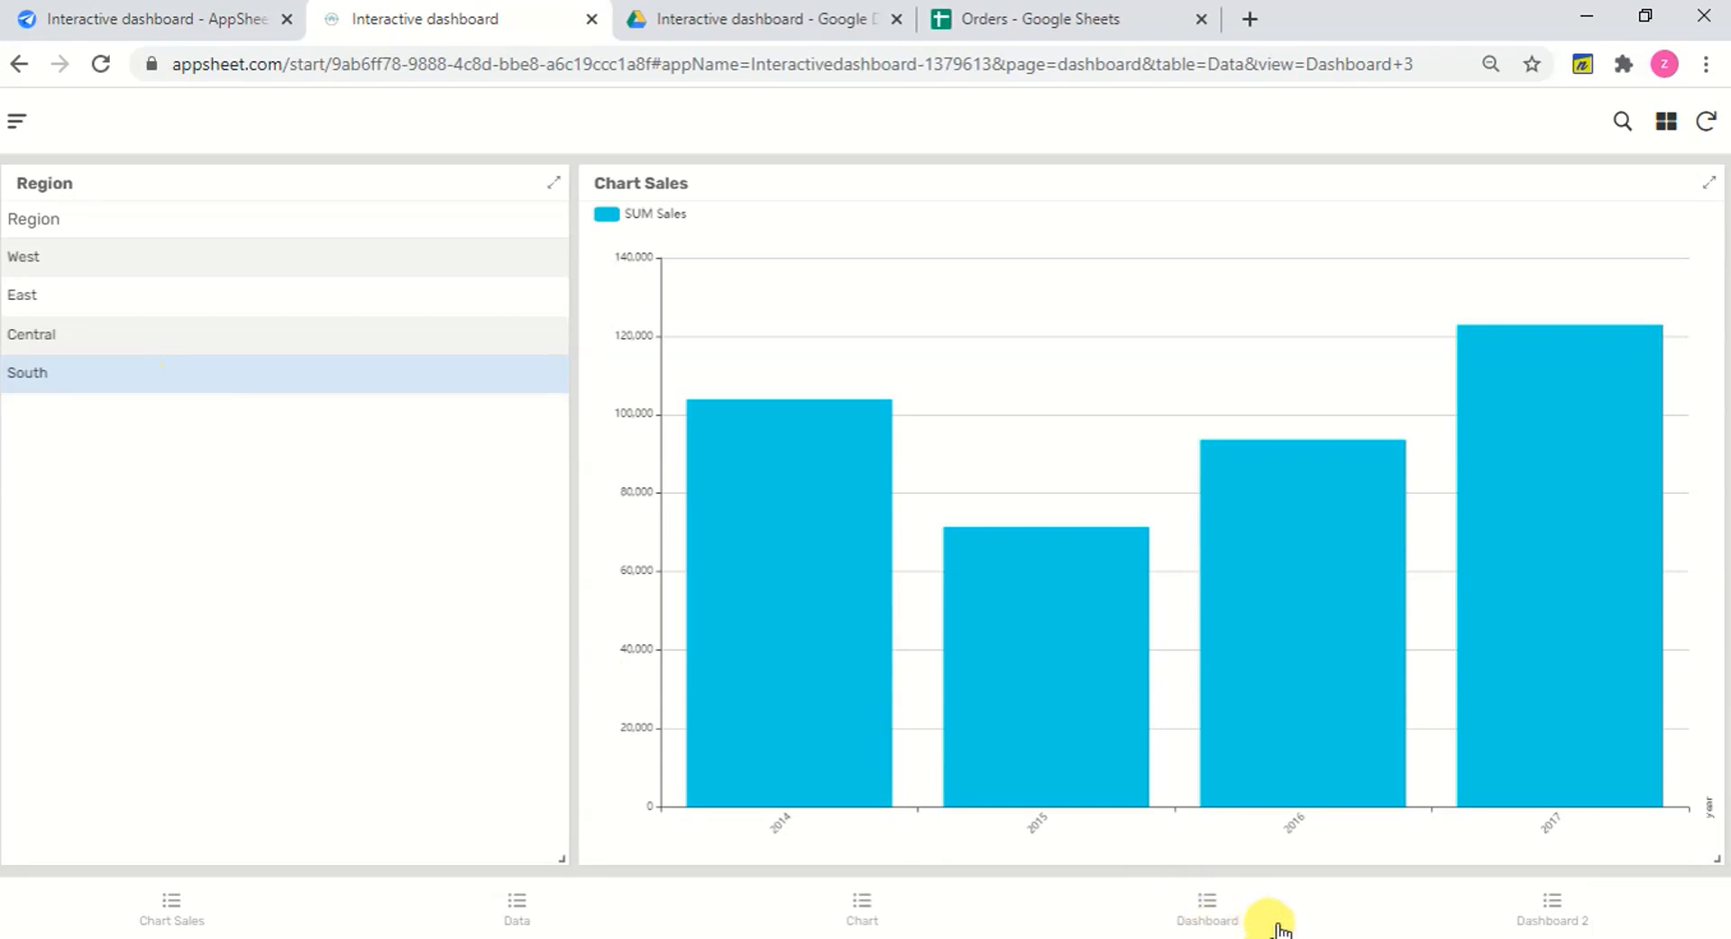
Check the sales charts in Dashboard for West with the fourth, second and first customers, and for South with the twelfth customer.
click(1208, 904)
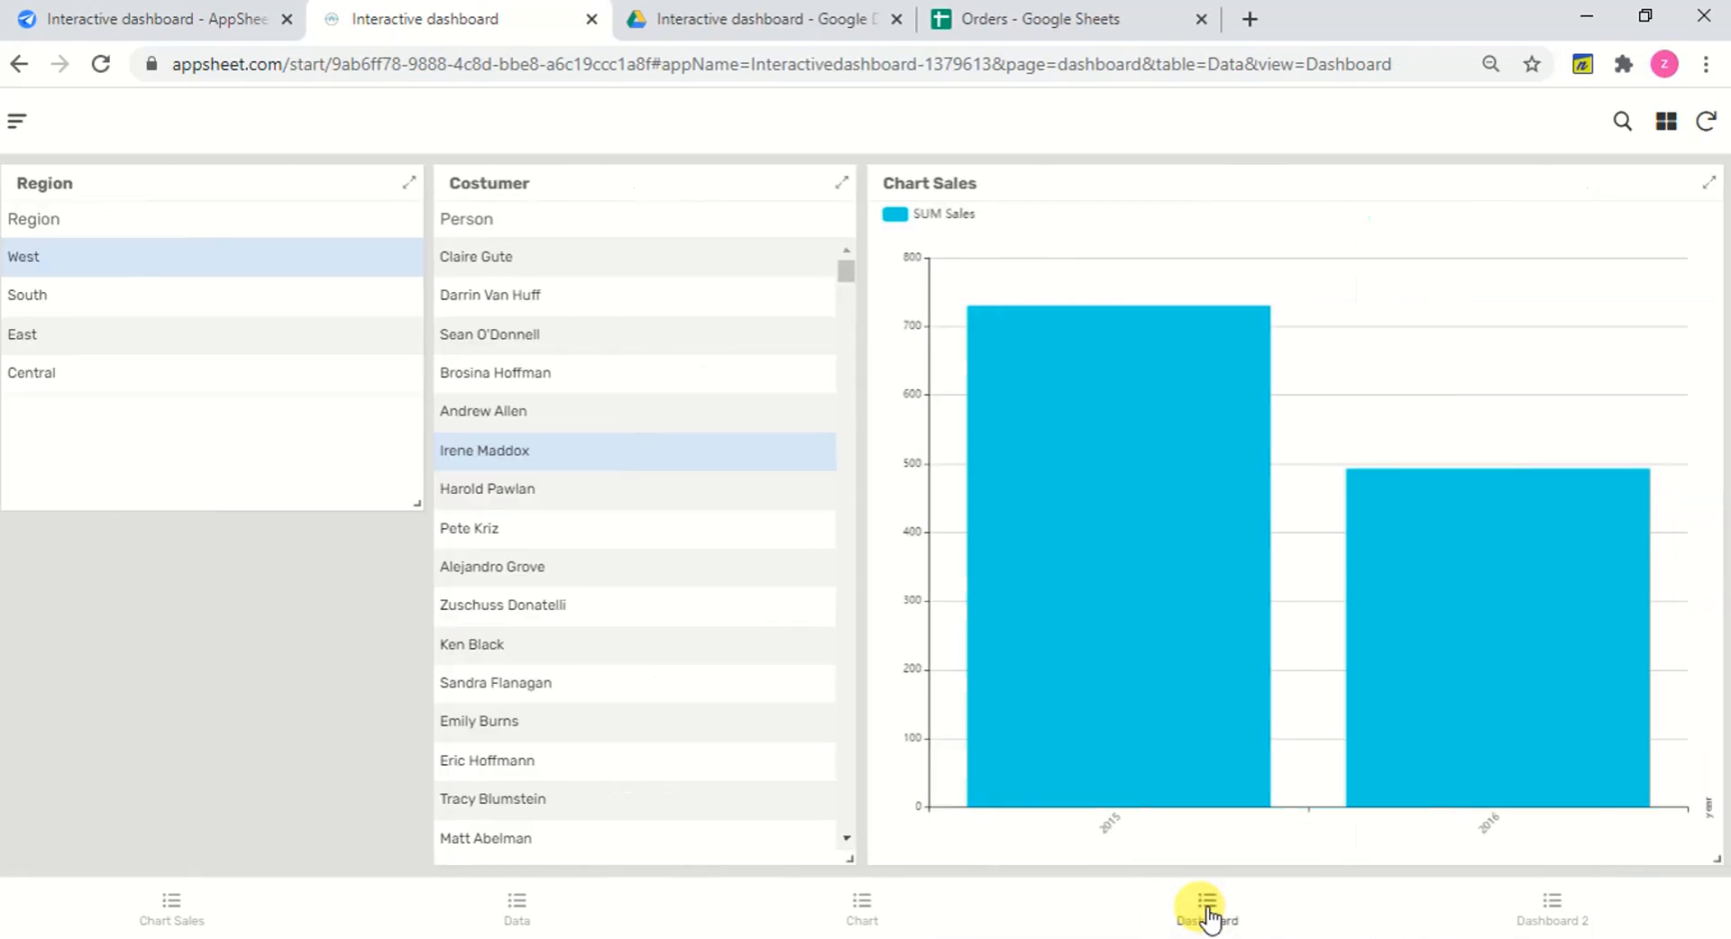
click(671, 377)
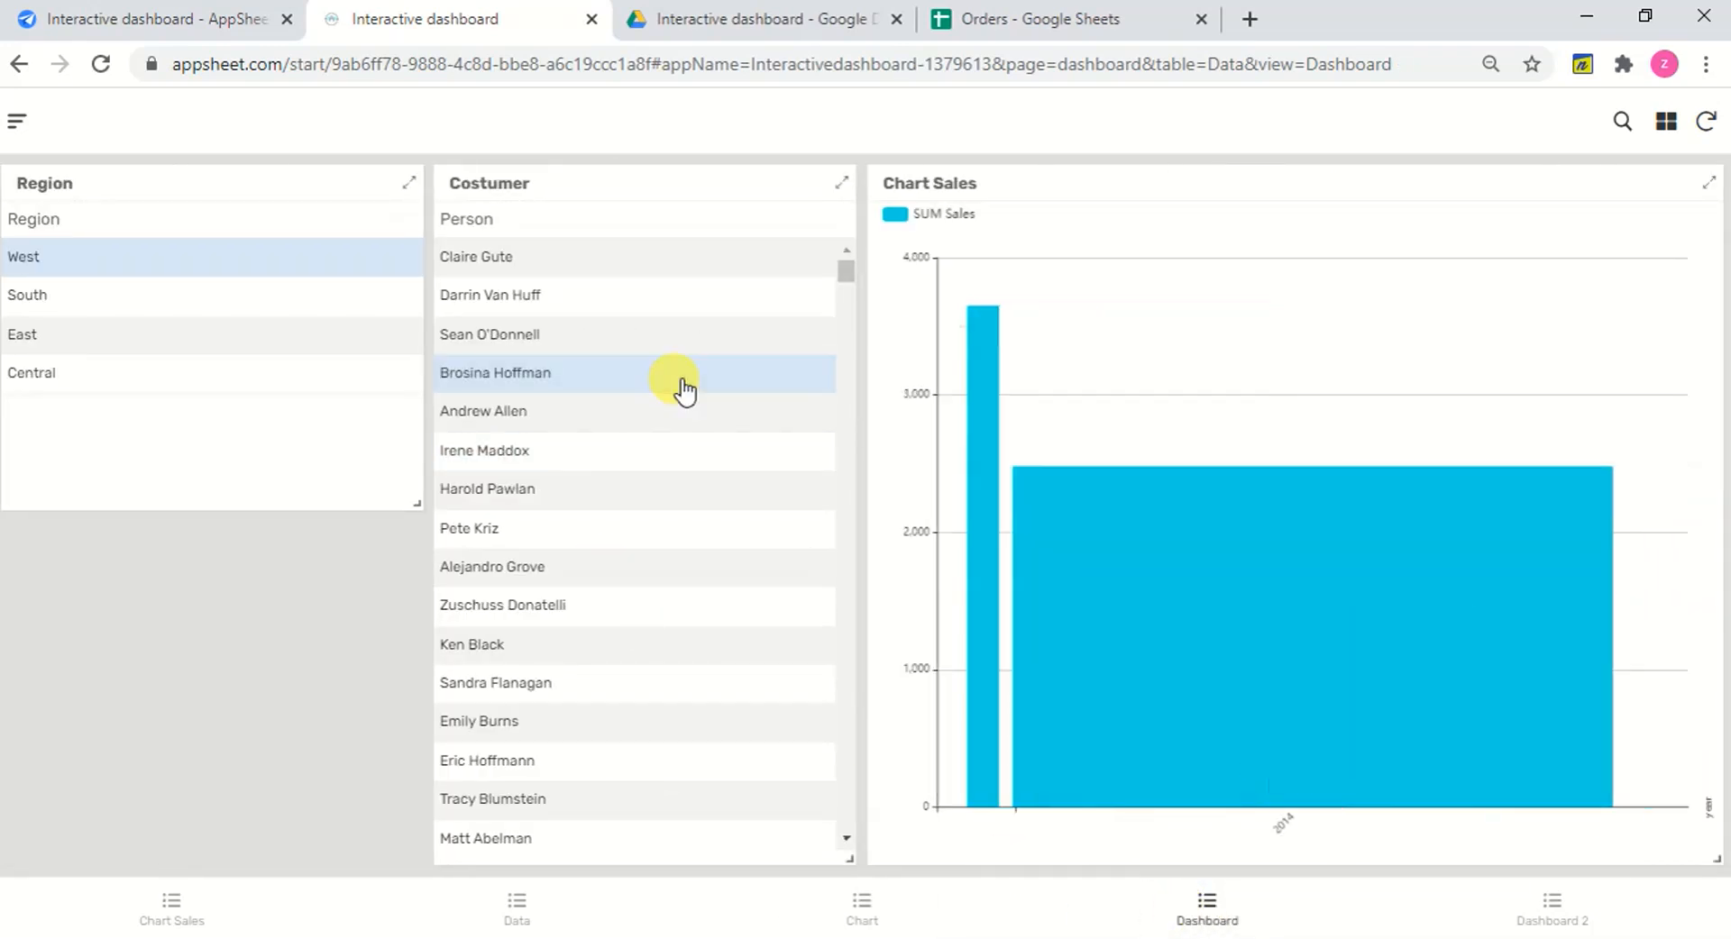
click(620, 302)
click(600, 263)
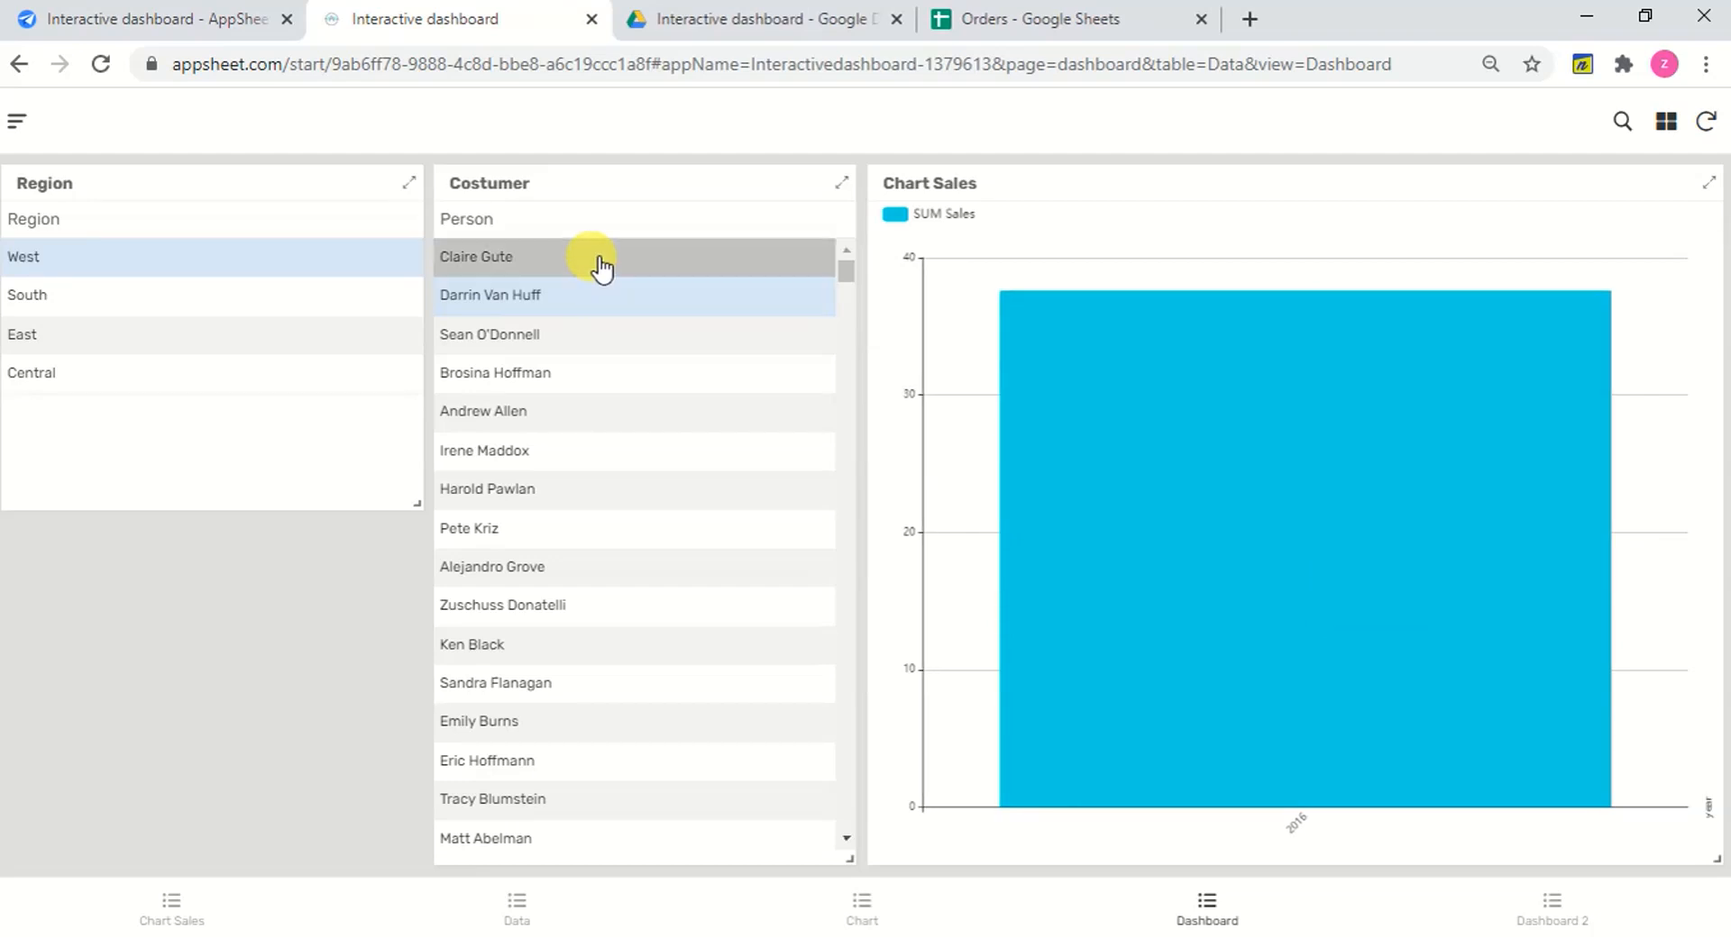
click(151, 299)
click(520, 610)
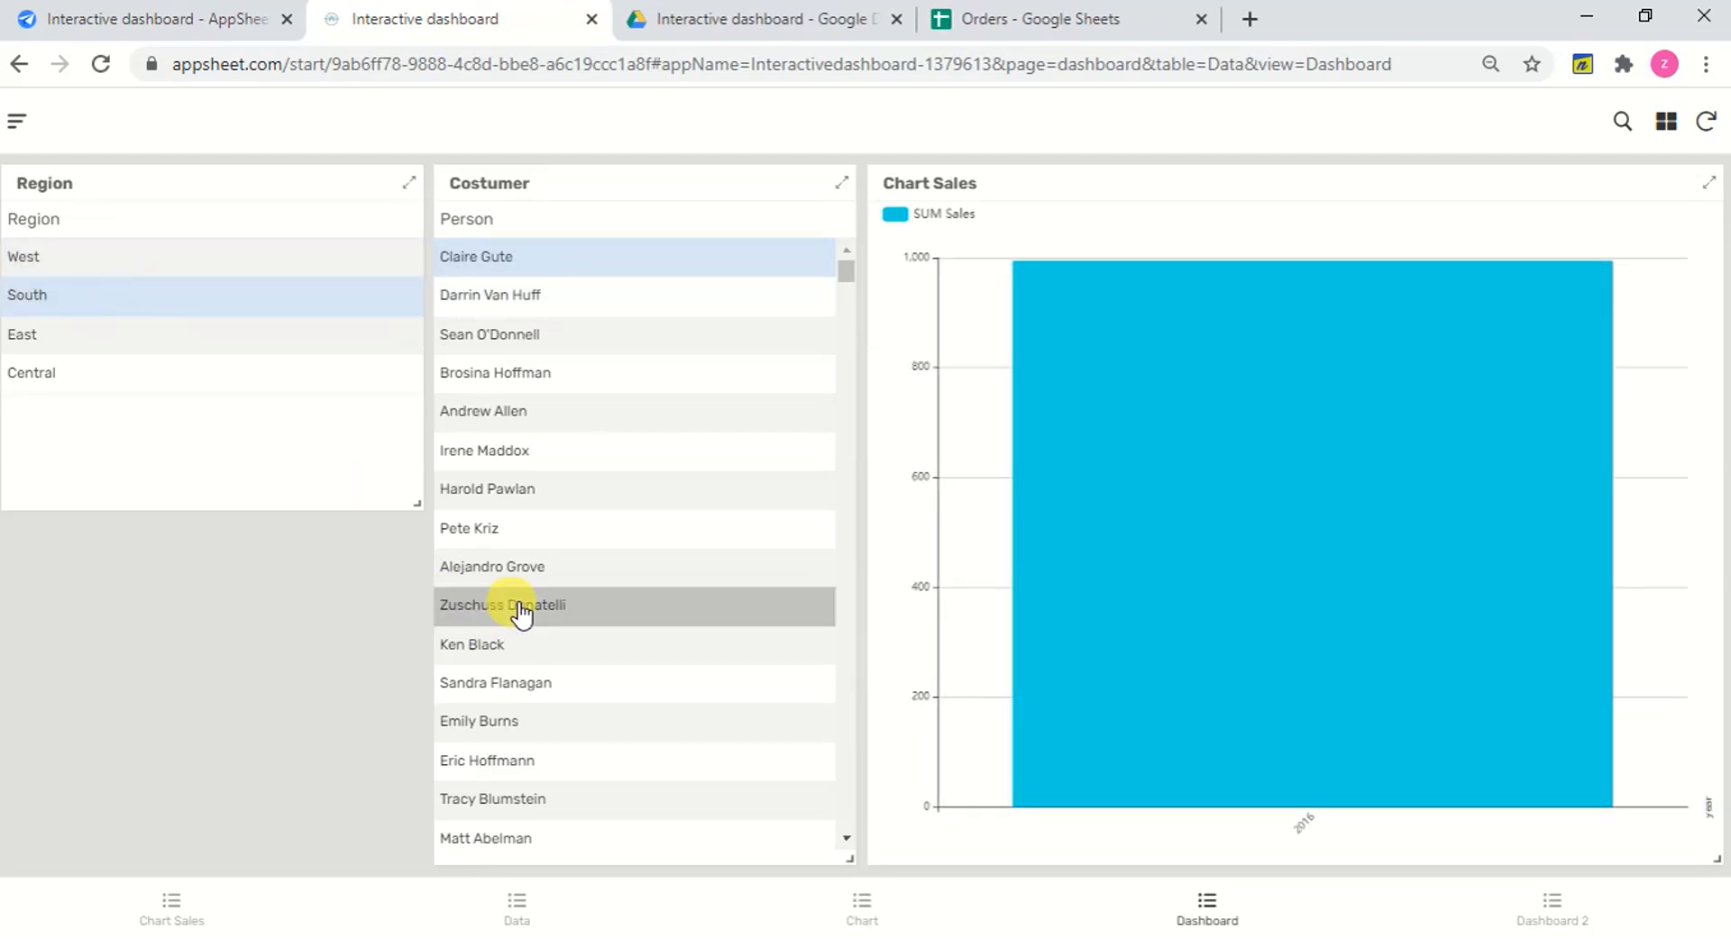
click(521, 689)
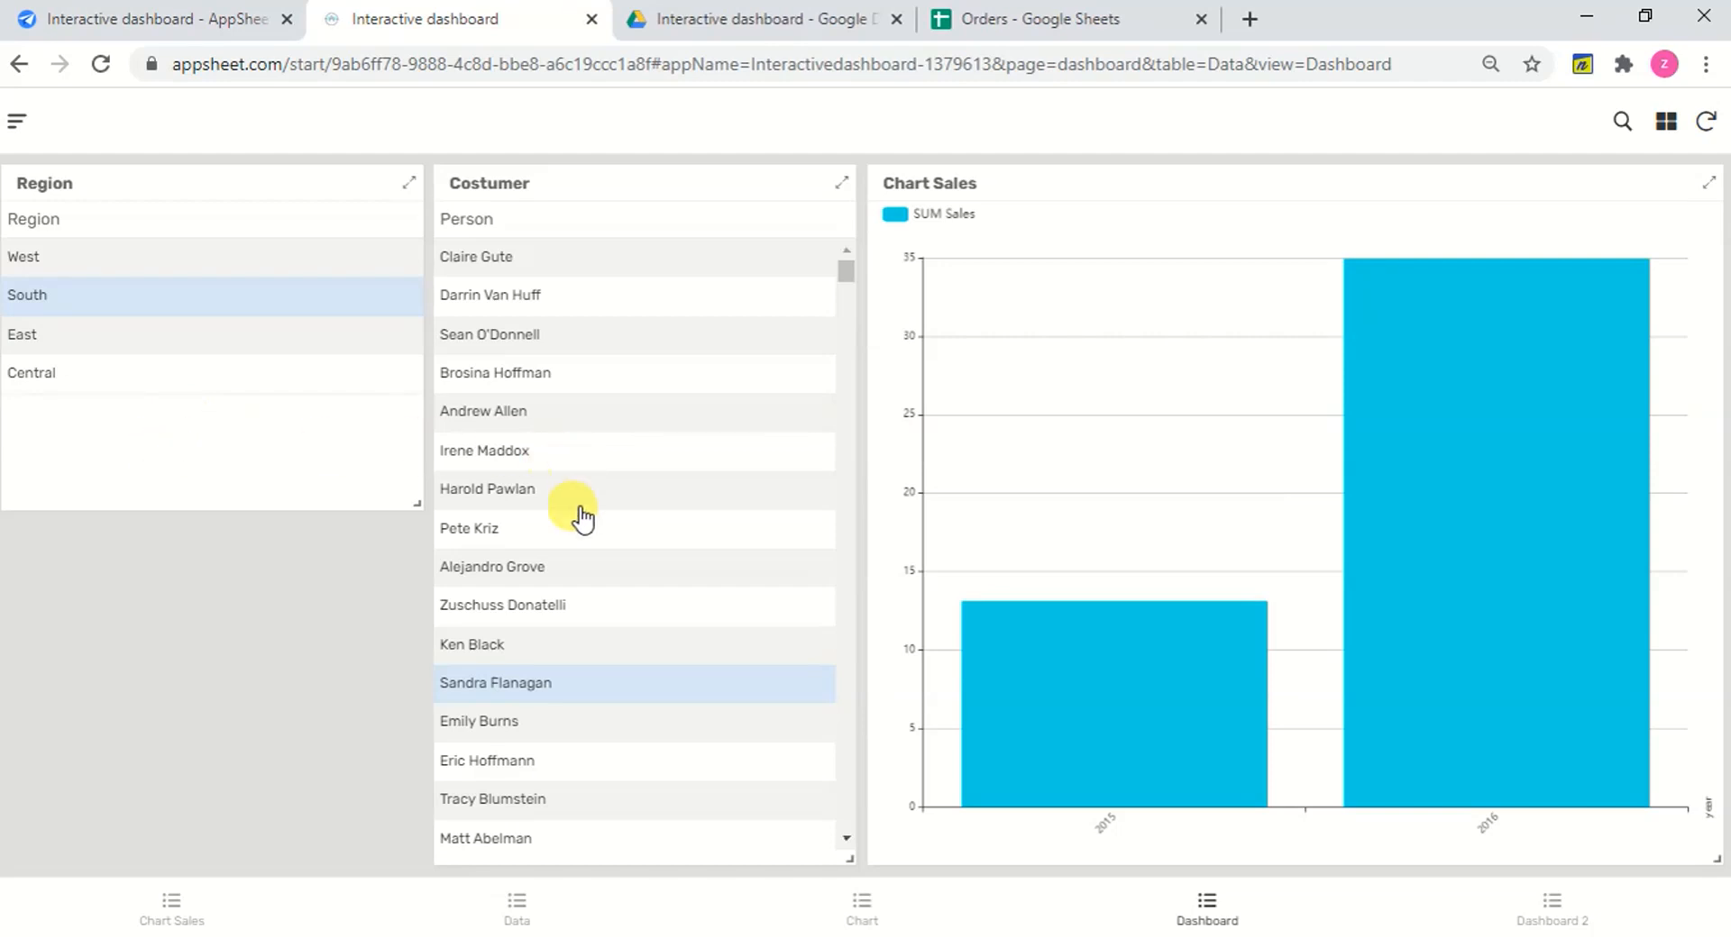
mouse_move(978, 717)
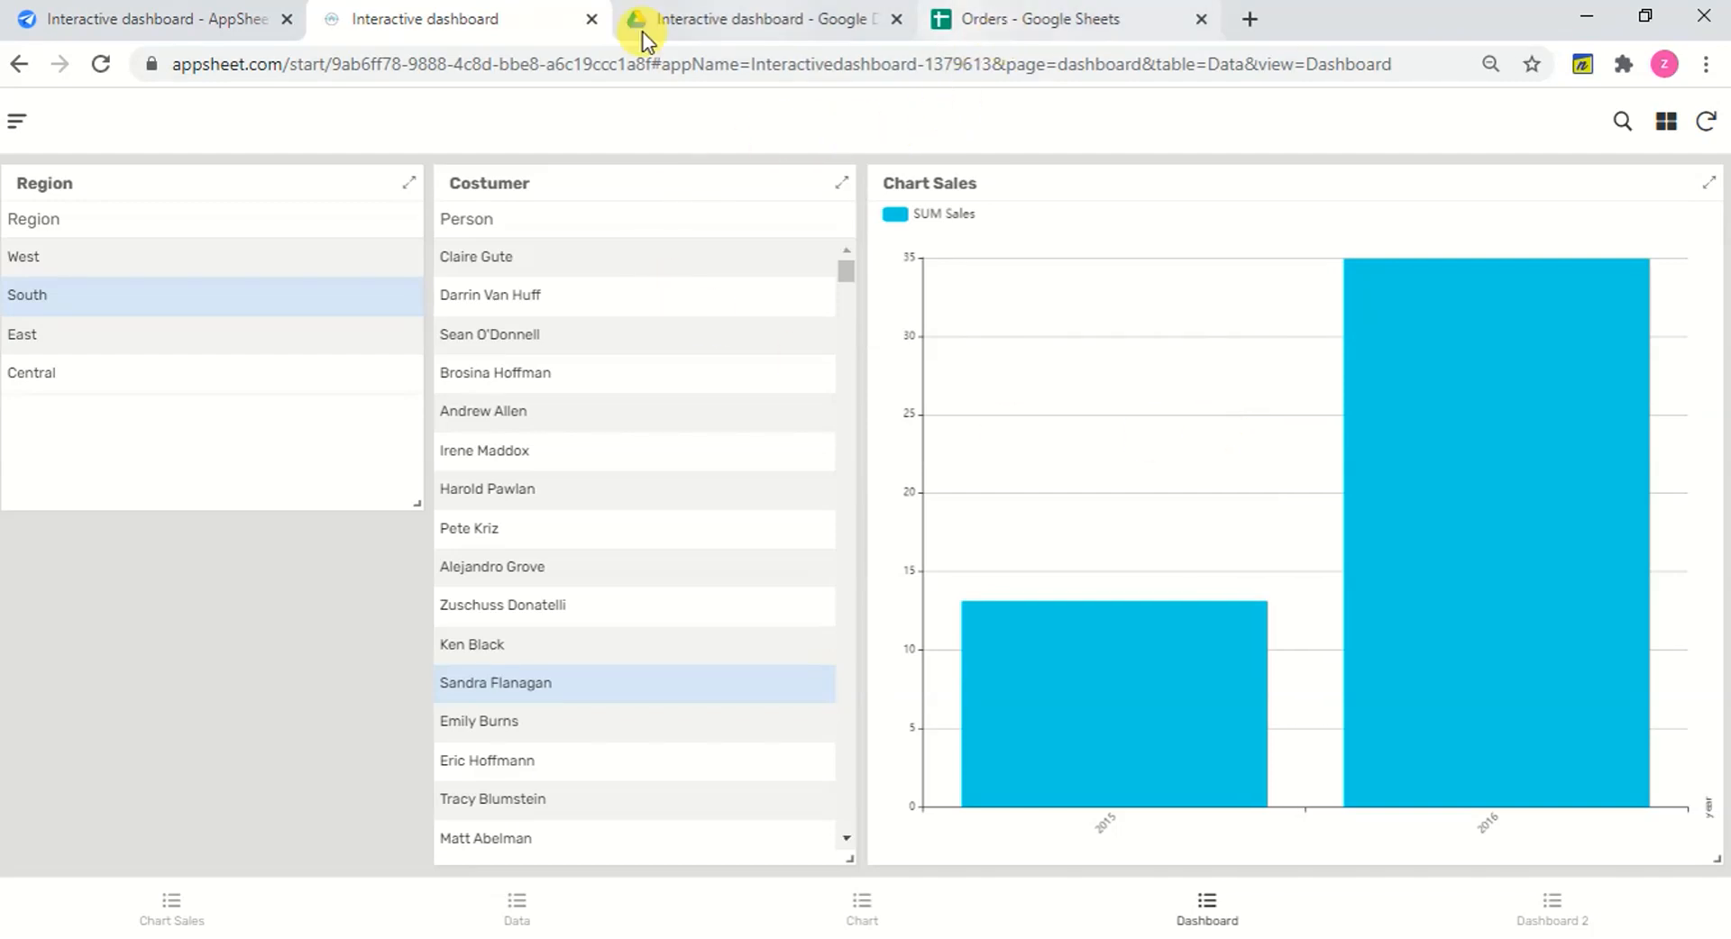
Return to the app editor and add a virtual column named Month to the Data table.
click(184, 19)
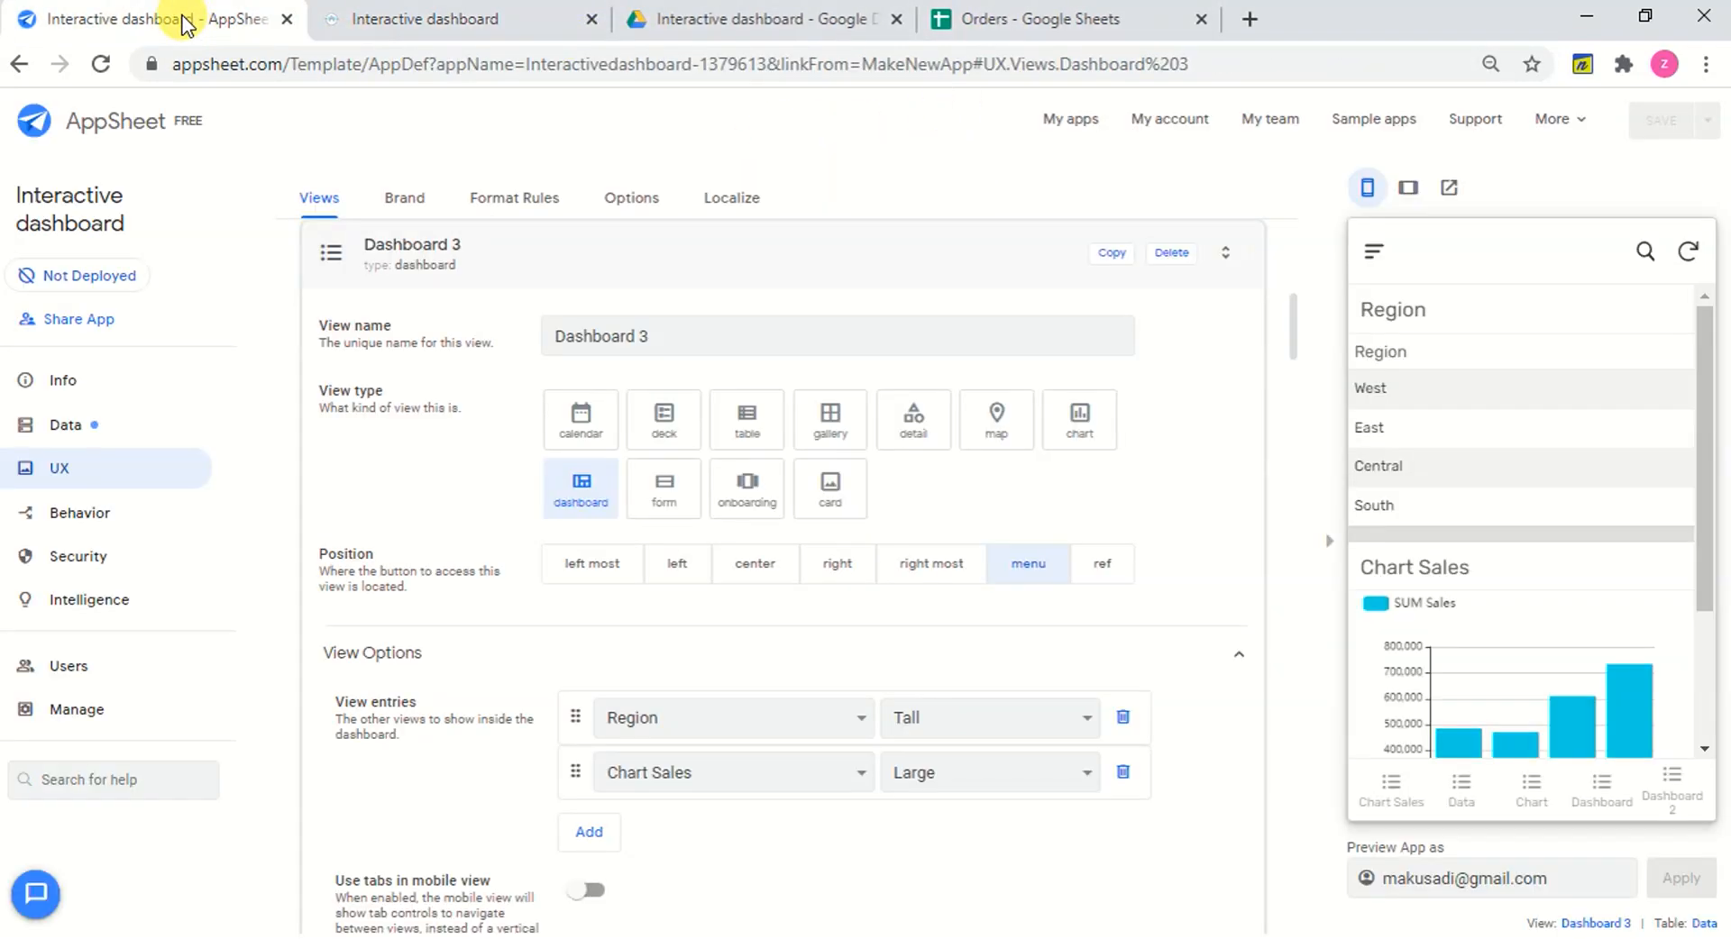
click(108, 429)
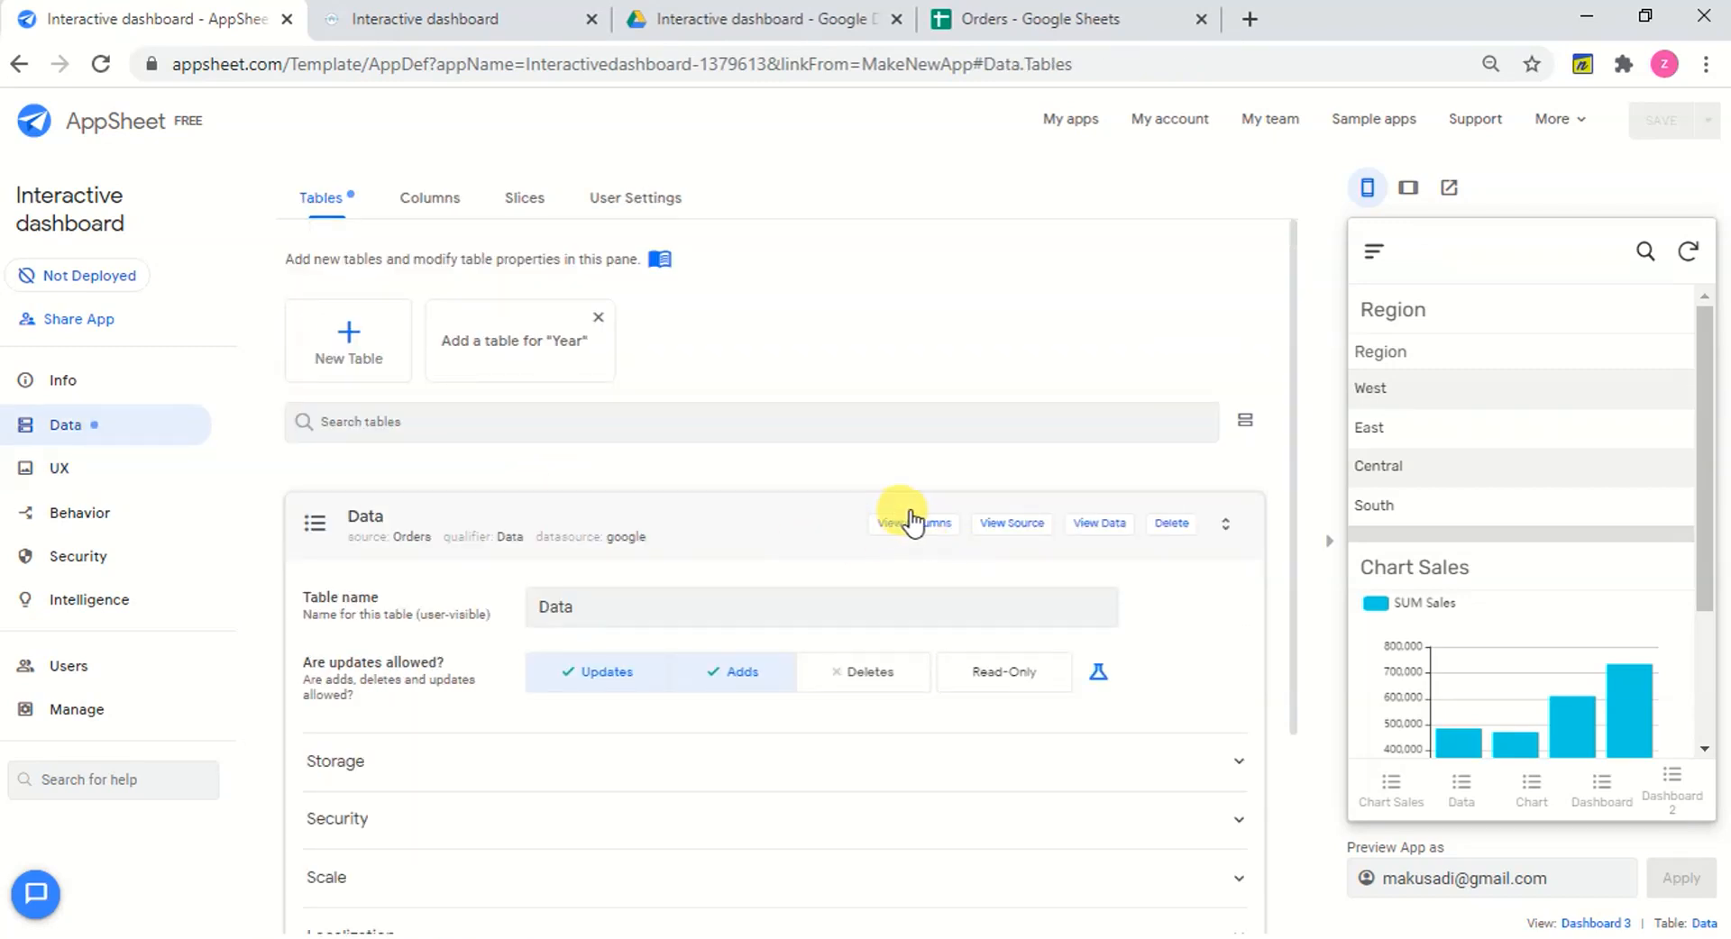
click(494, 532)
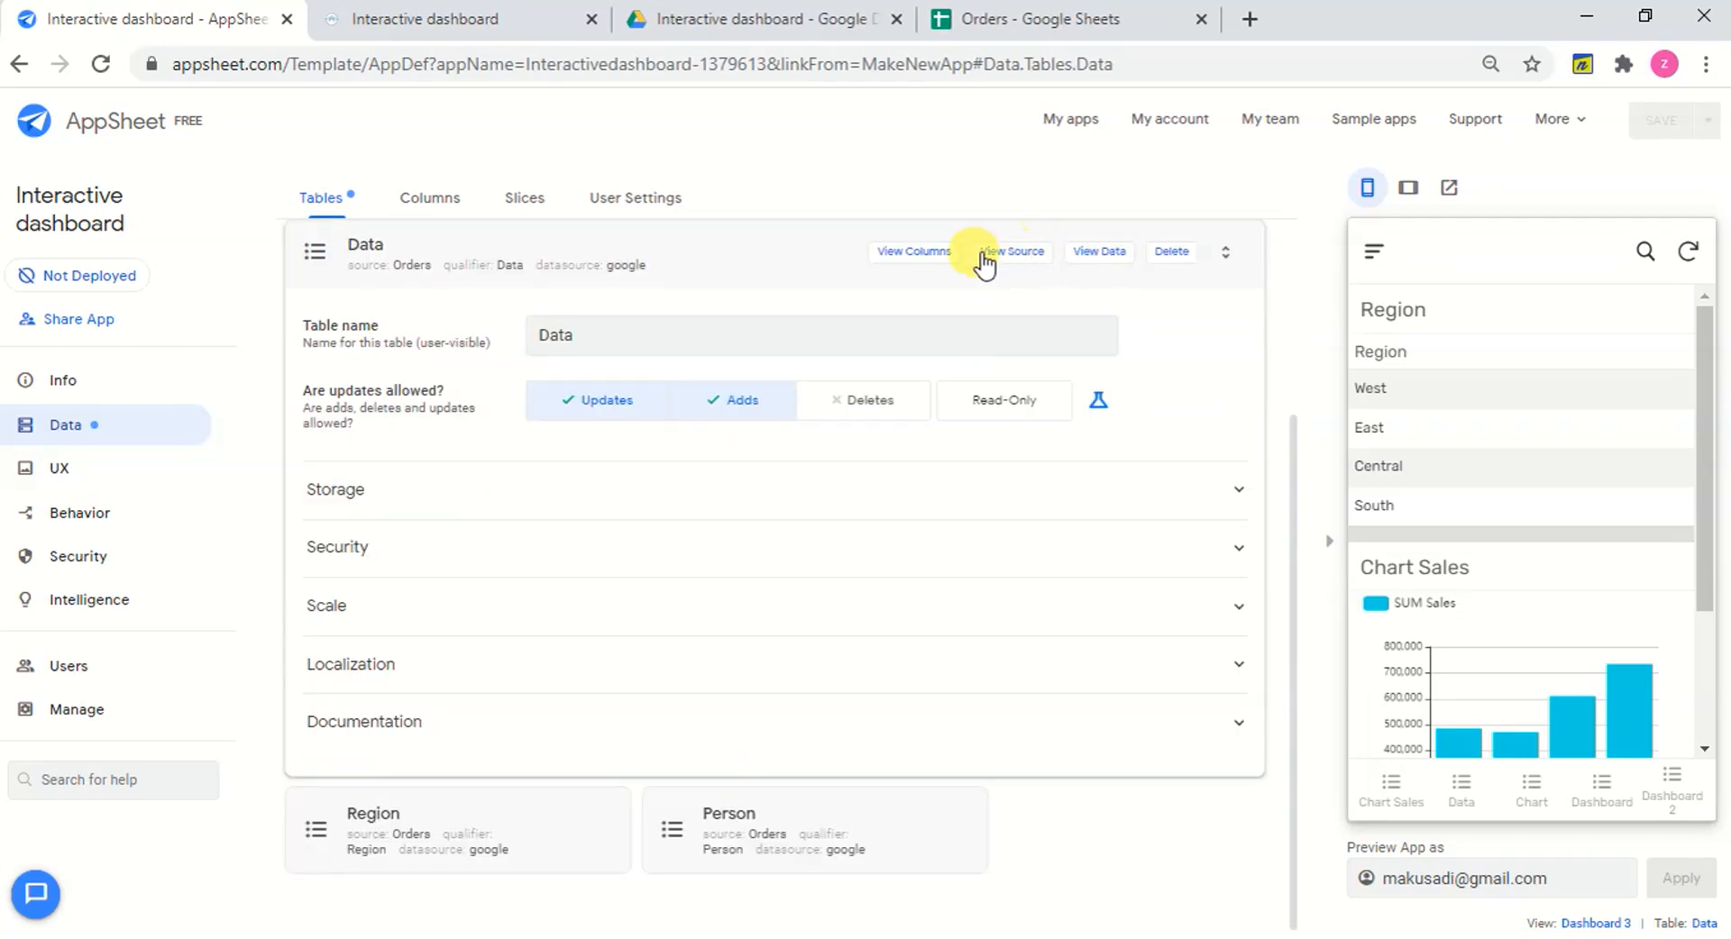
click(931, 264)
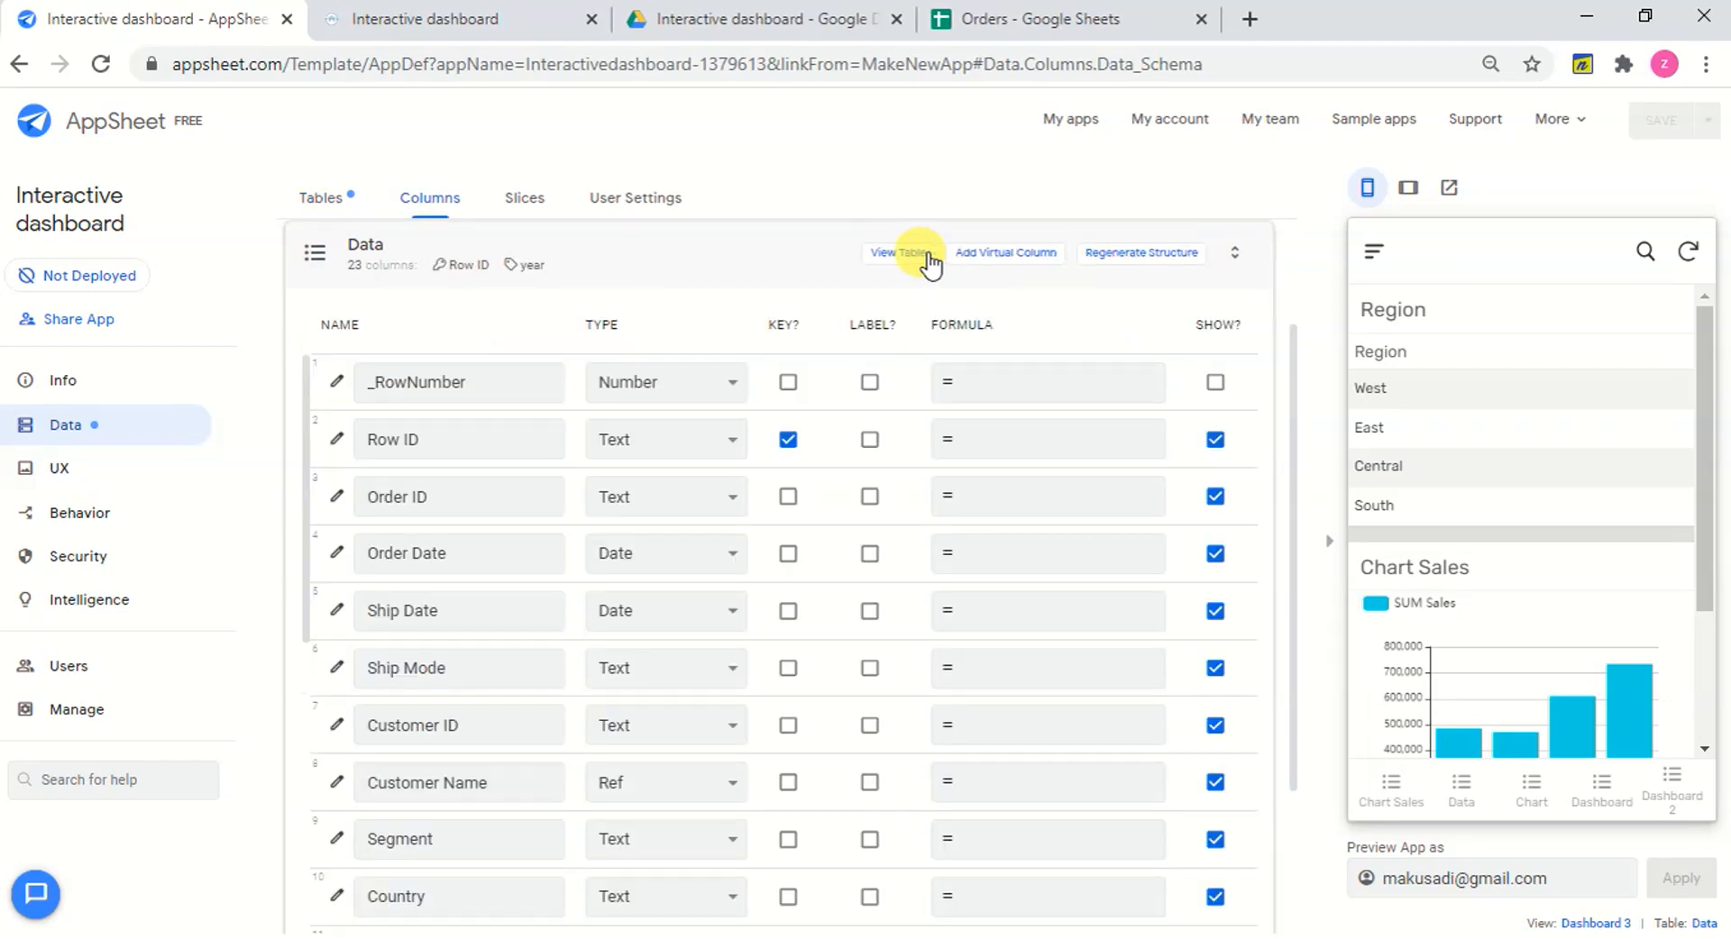
click(1007, 263)
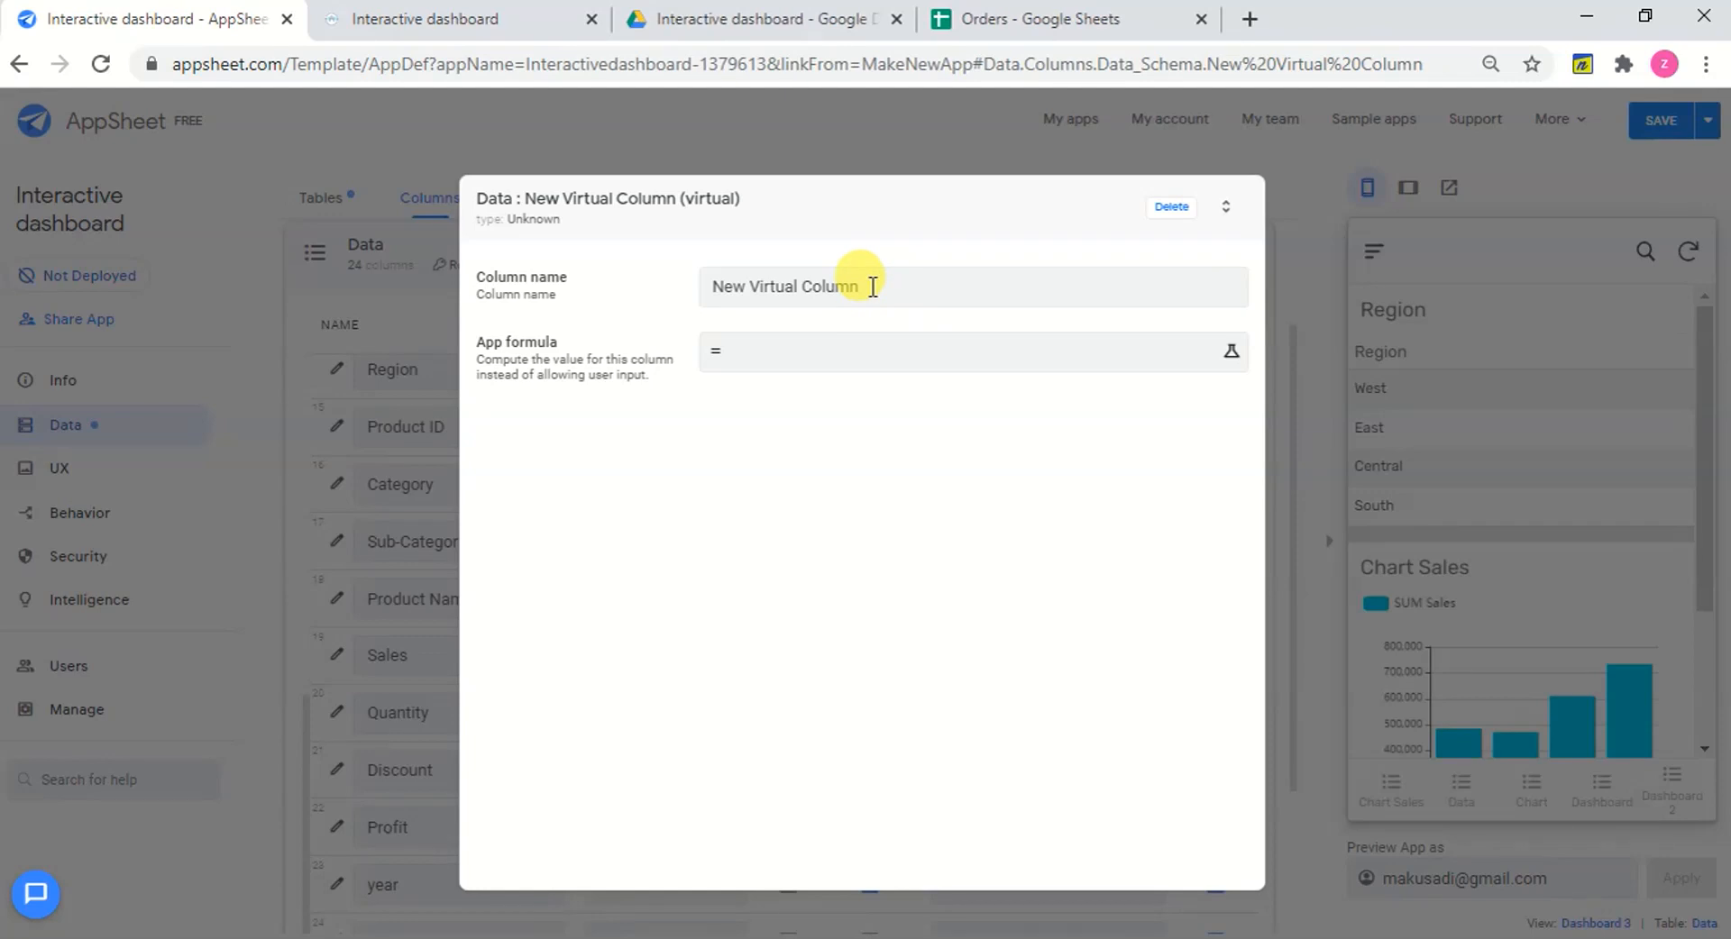
drag(872, 286, 631, 277)
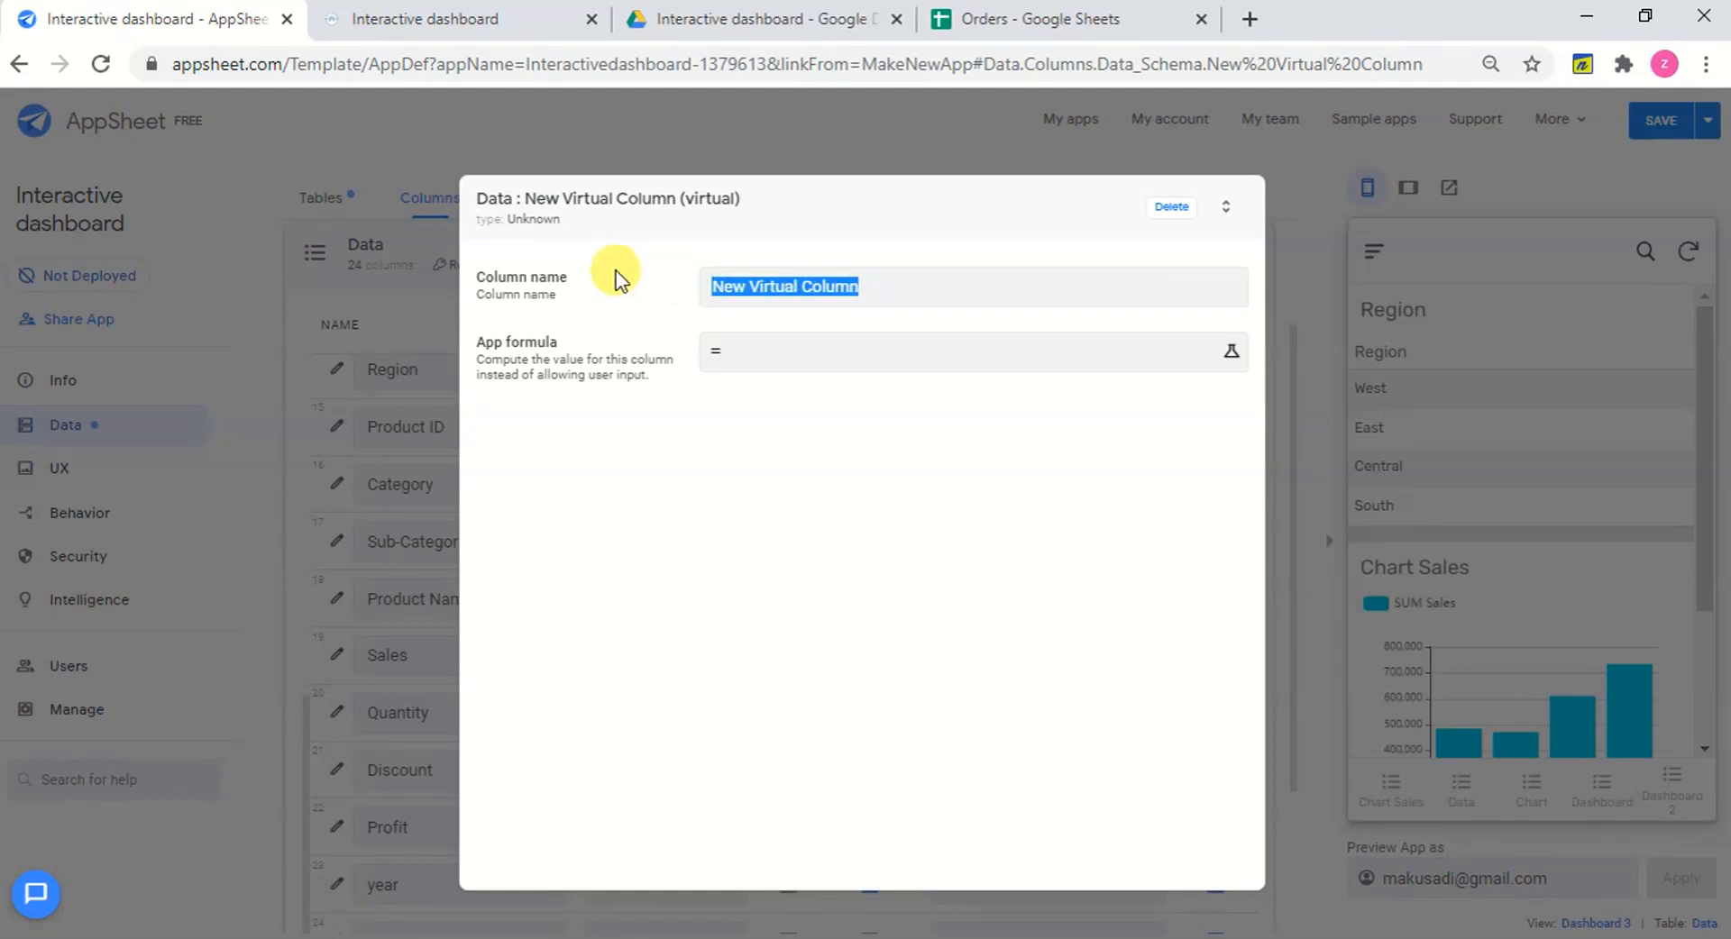
text(Month)
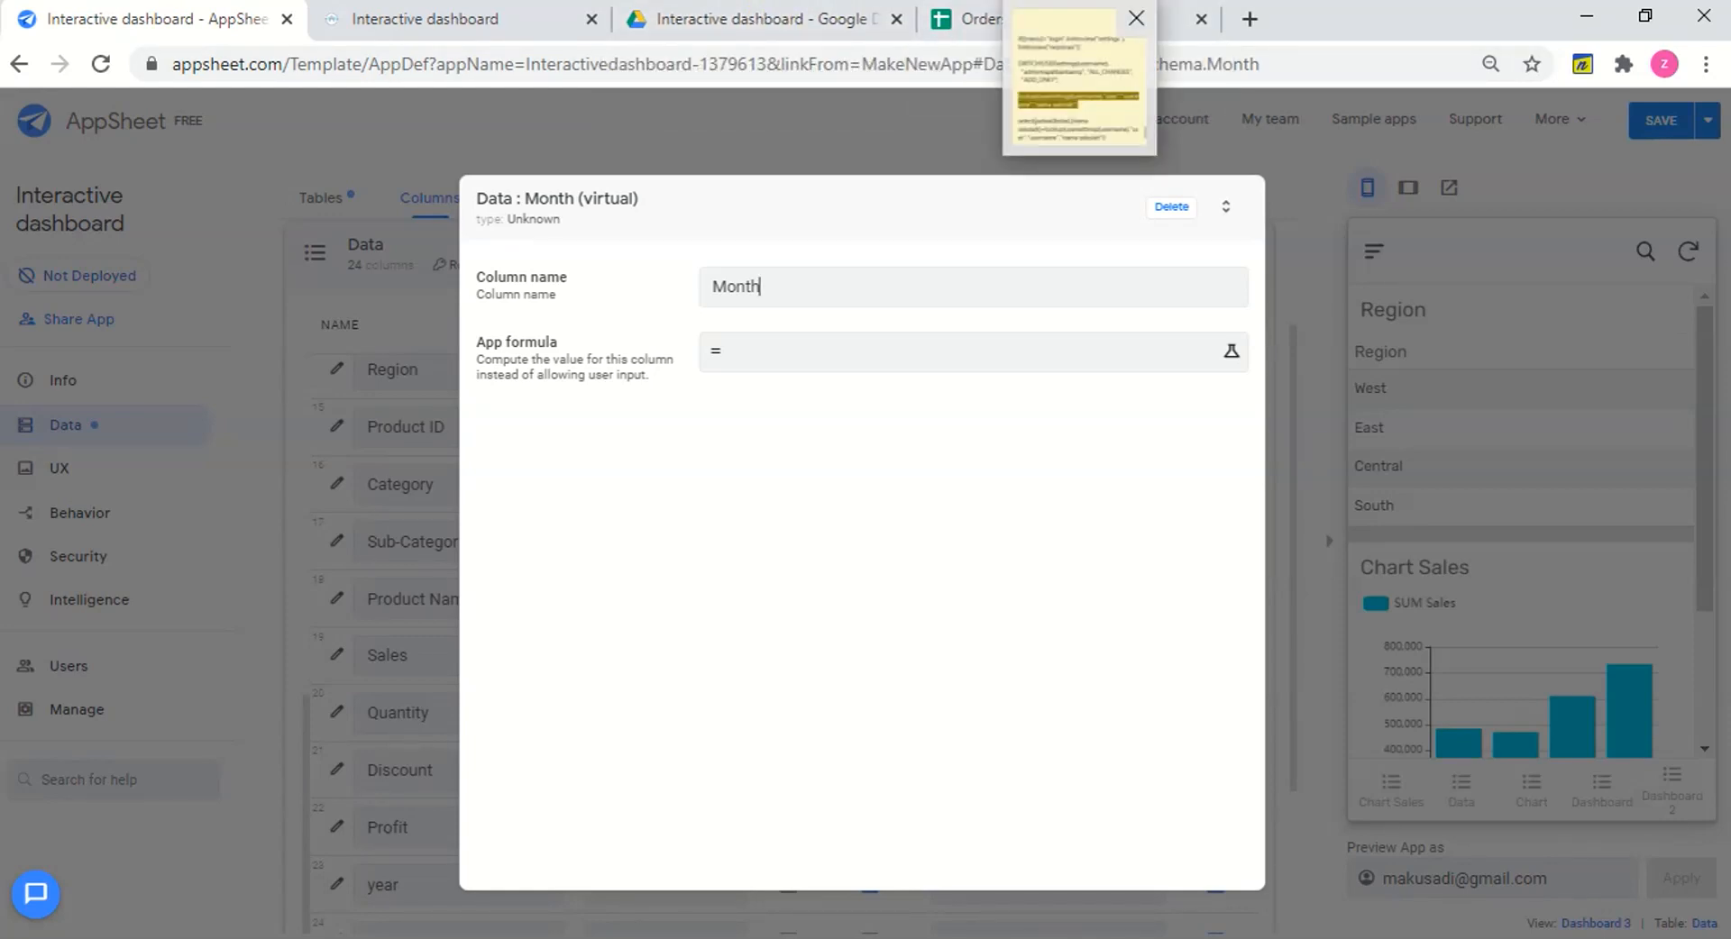
Copy the complete switch(month([tanggal])) expression with the Indonesian month names from the sticky note.
click(1079, 83)
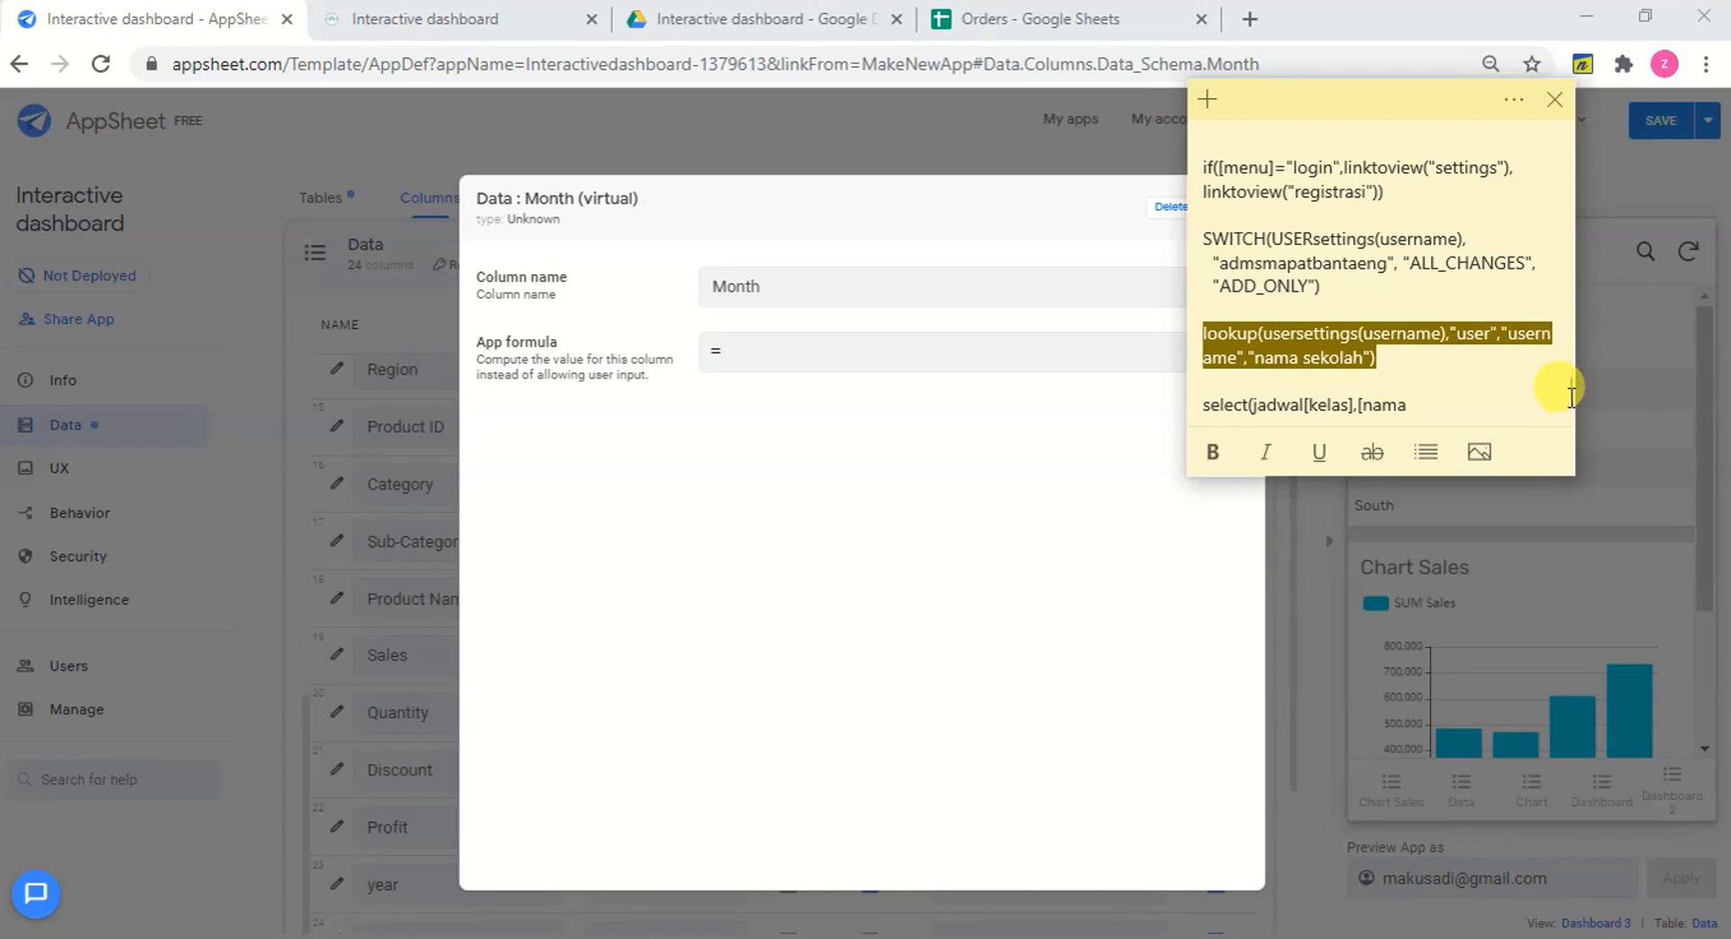
drag(1567, 383, 1567, 328)
scroll(1380, 270, up, 6)
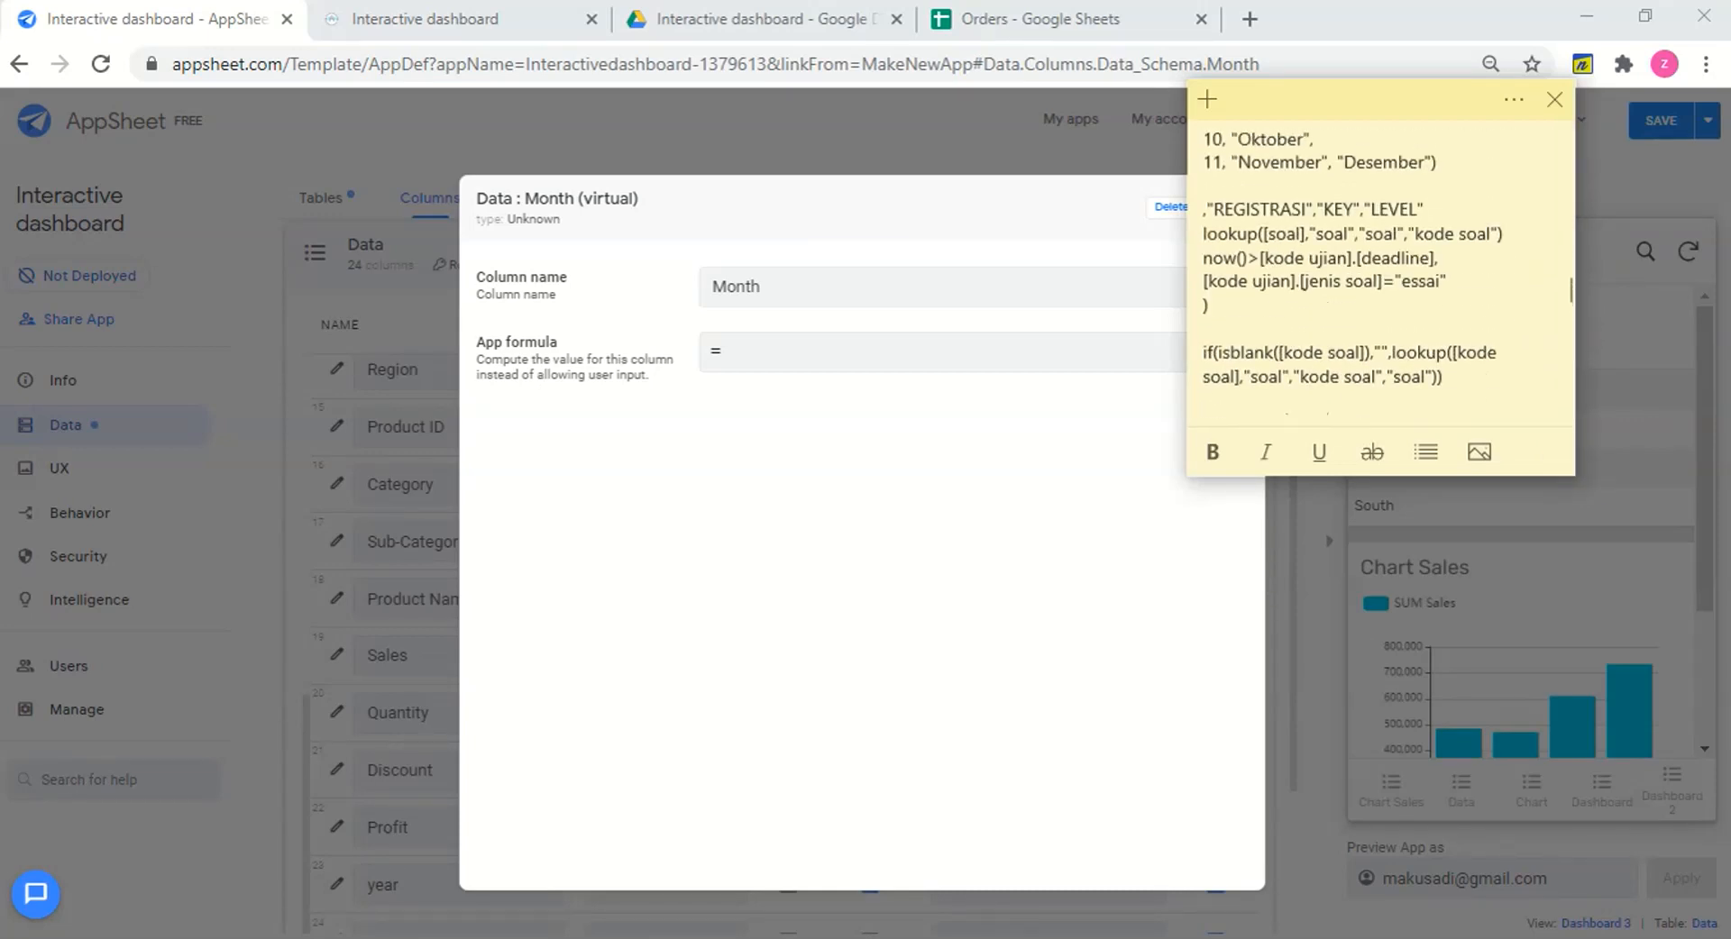
scroll(1379, 270, down, 2)
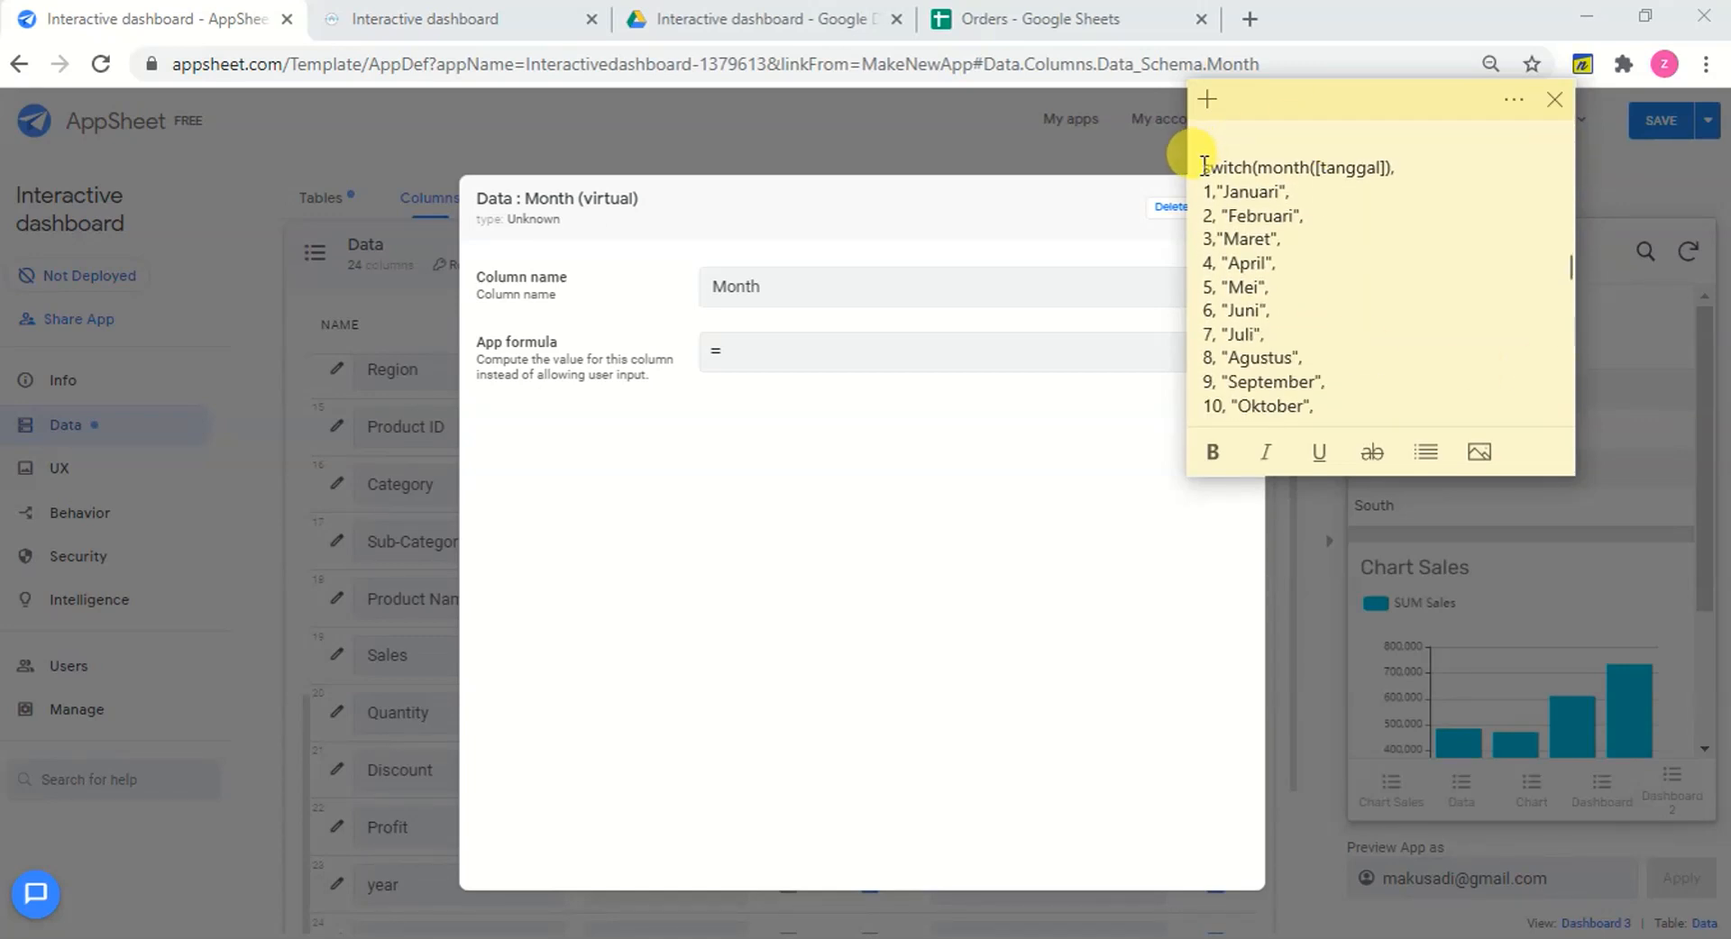
drag(1203, 166, 1470, 221)
scroll(1469, 221, up, 1)
scroll(1469, 221, down, 6)
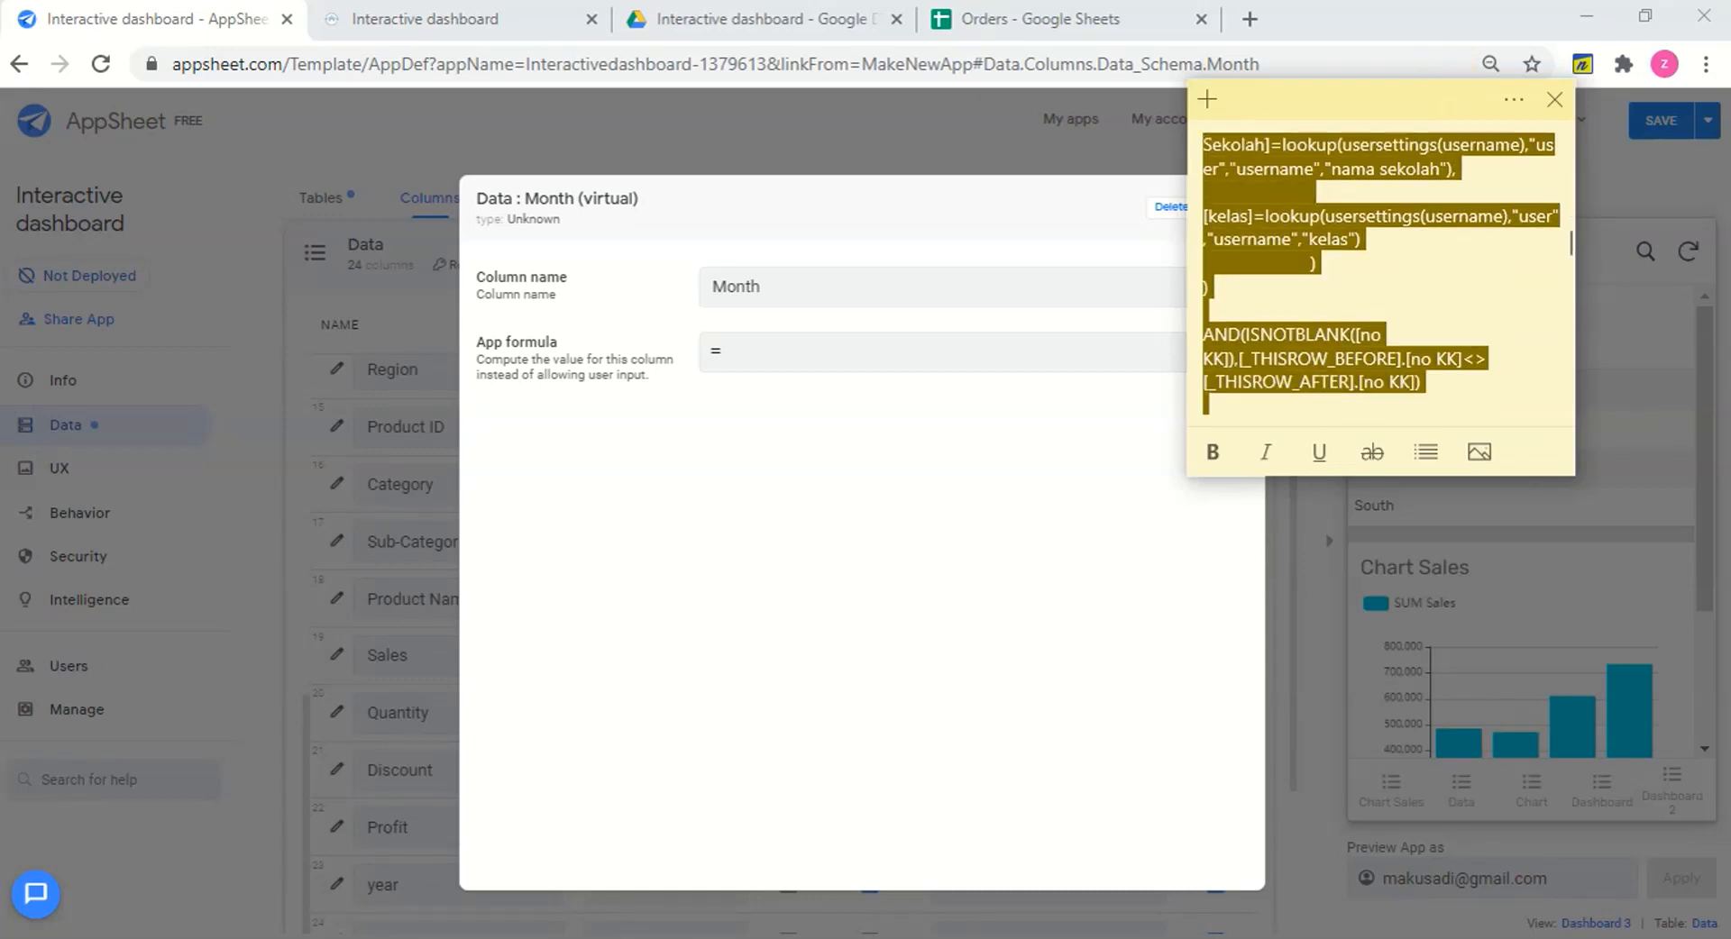
scroll(1318, 274, up, 1)
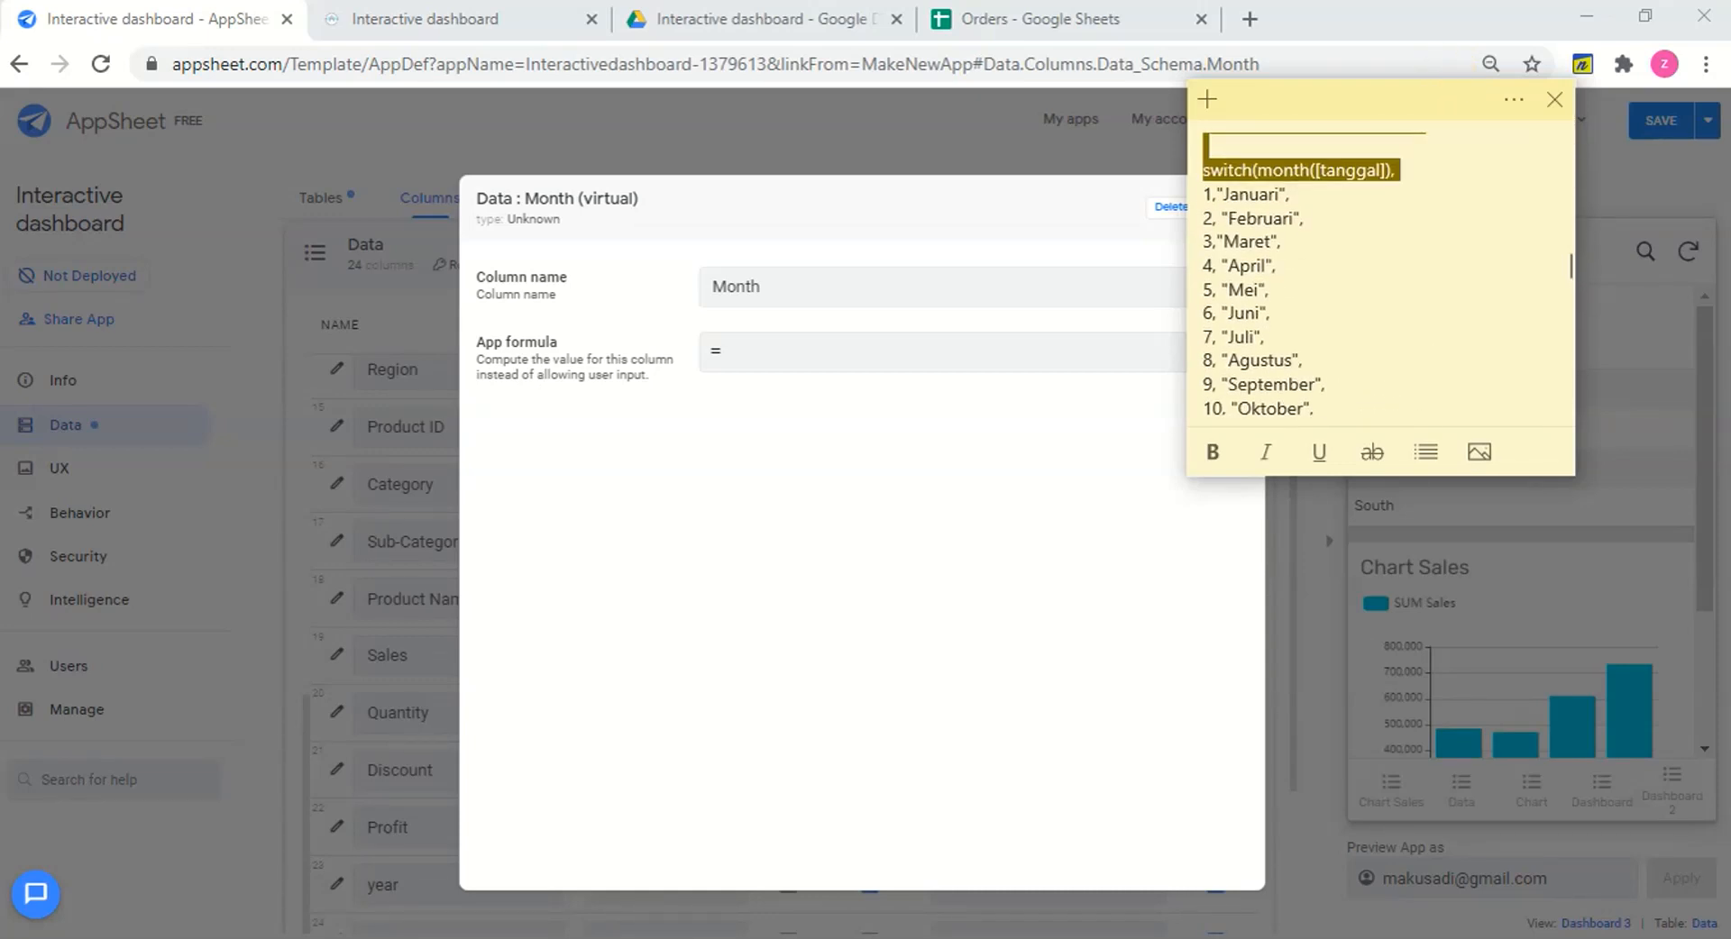
drag(1199, 161, 1511, 248)
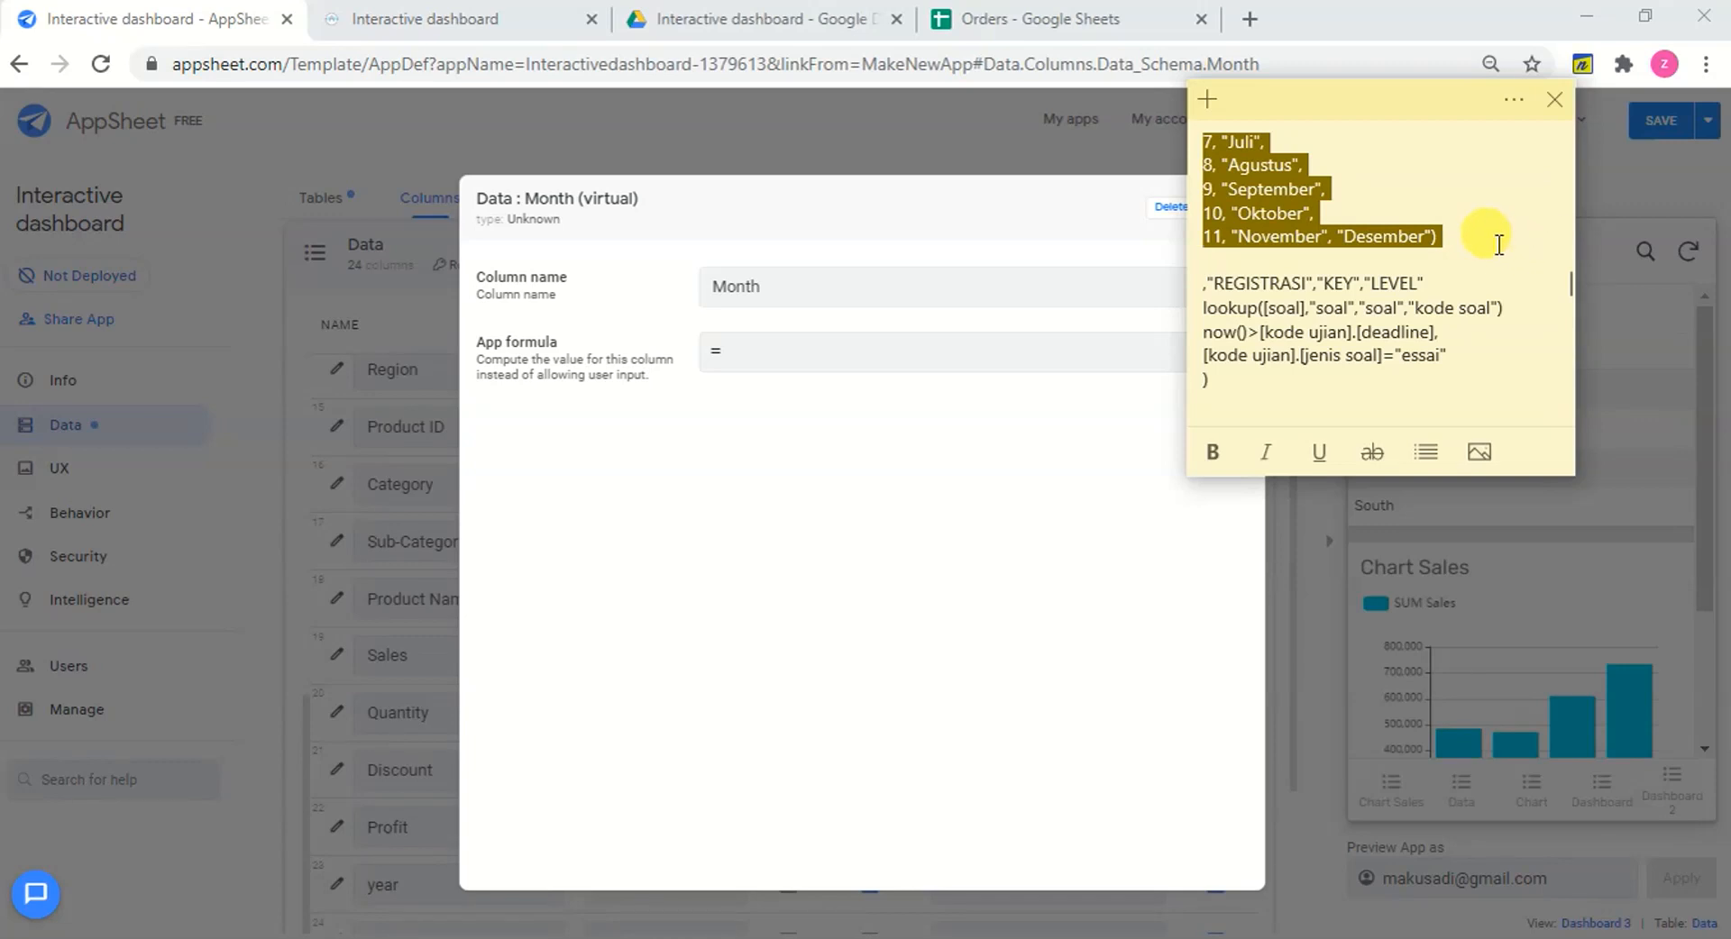
Enter the copied month-name switch expression as the Month column's app formula, using [order date] instead of [tanggal], and finish the column.
click(814, 353)
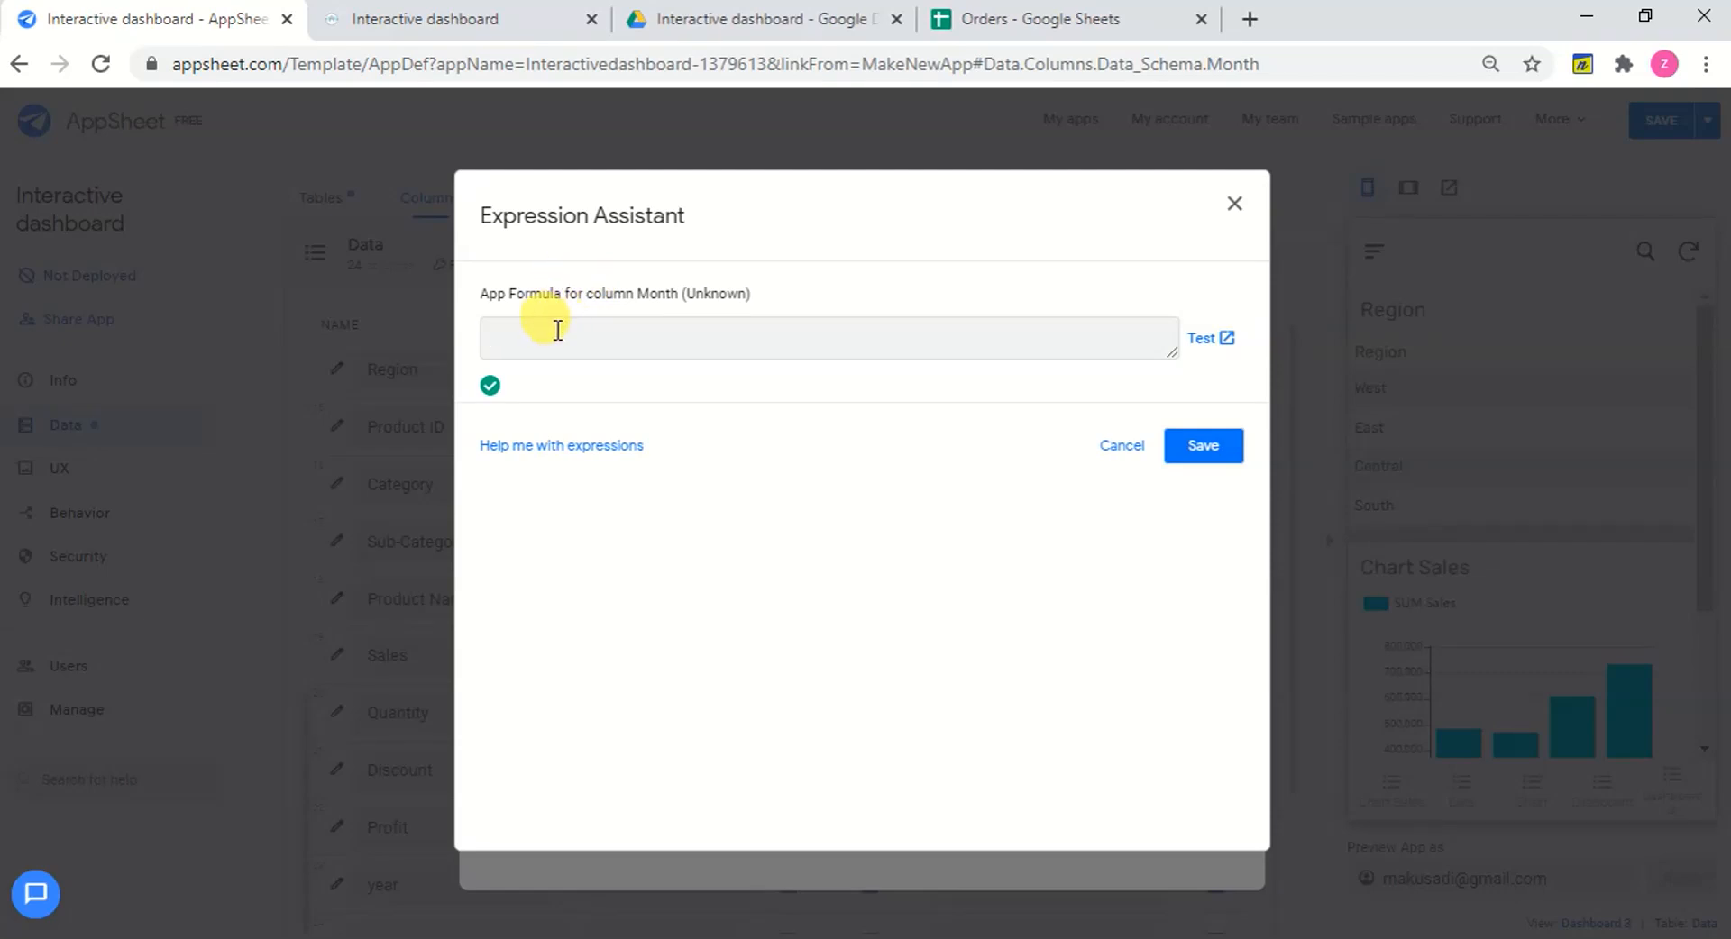
text(switch(month([tanggal]), 1,"Januari", 2, "Februari", 3,"Maret", 4, "April", 5, "Mei", 6, "Juni", 7, "Juli", 8, "Agustus", 9, "September", 10, "Oktober", 11, "November", "Desember"))
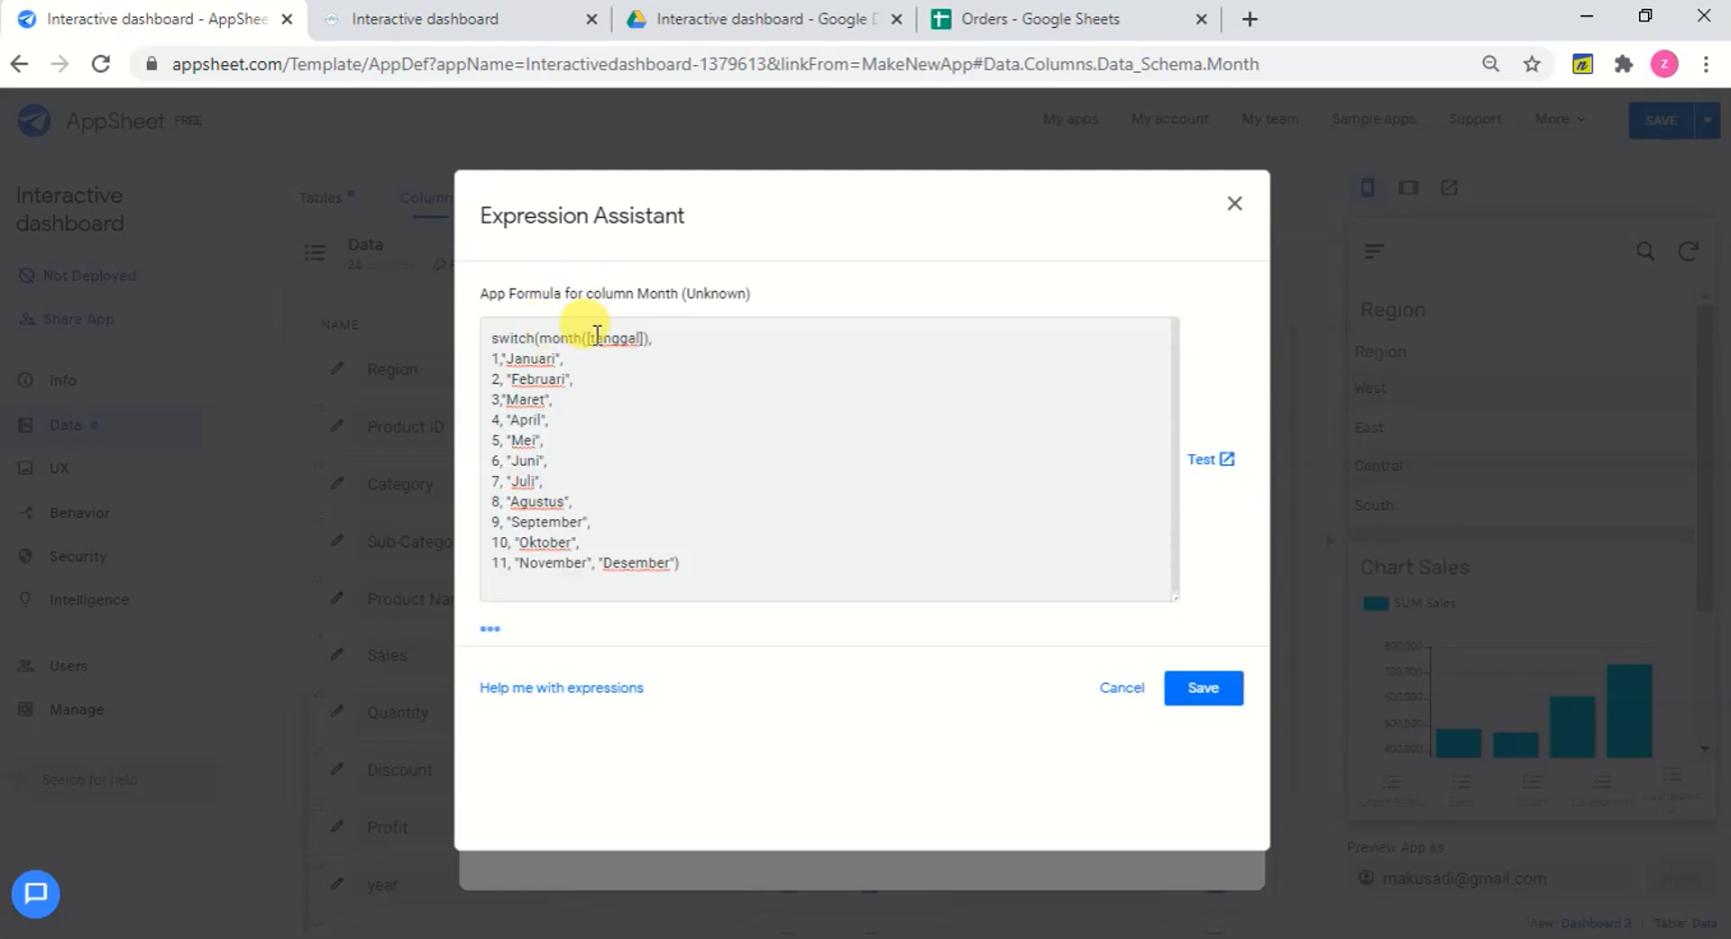
double_click(618, 336)
text(o)
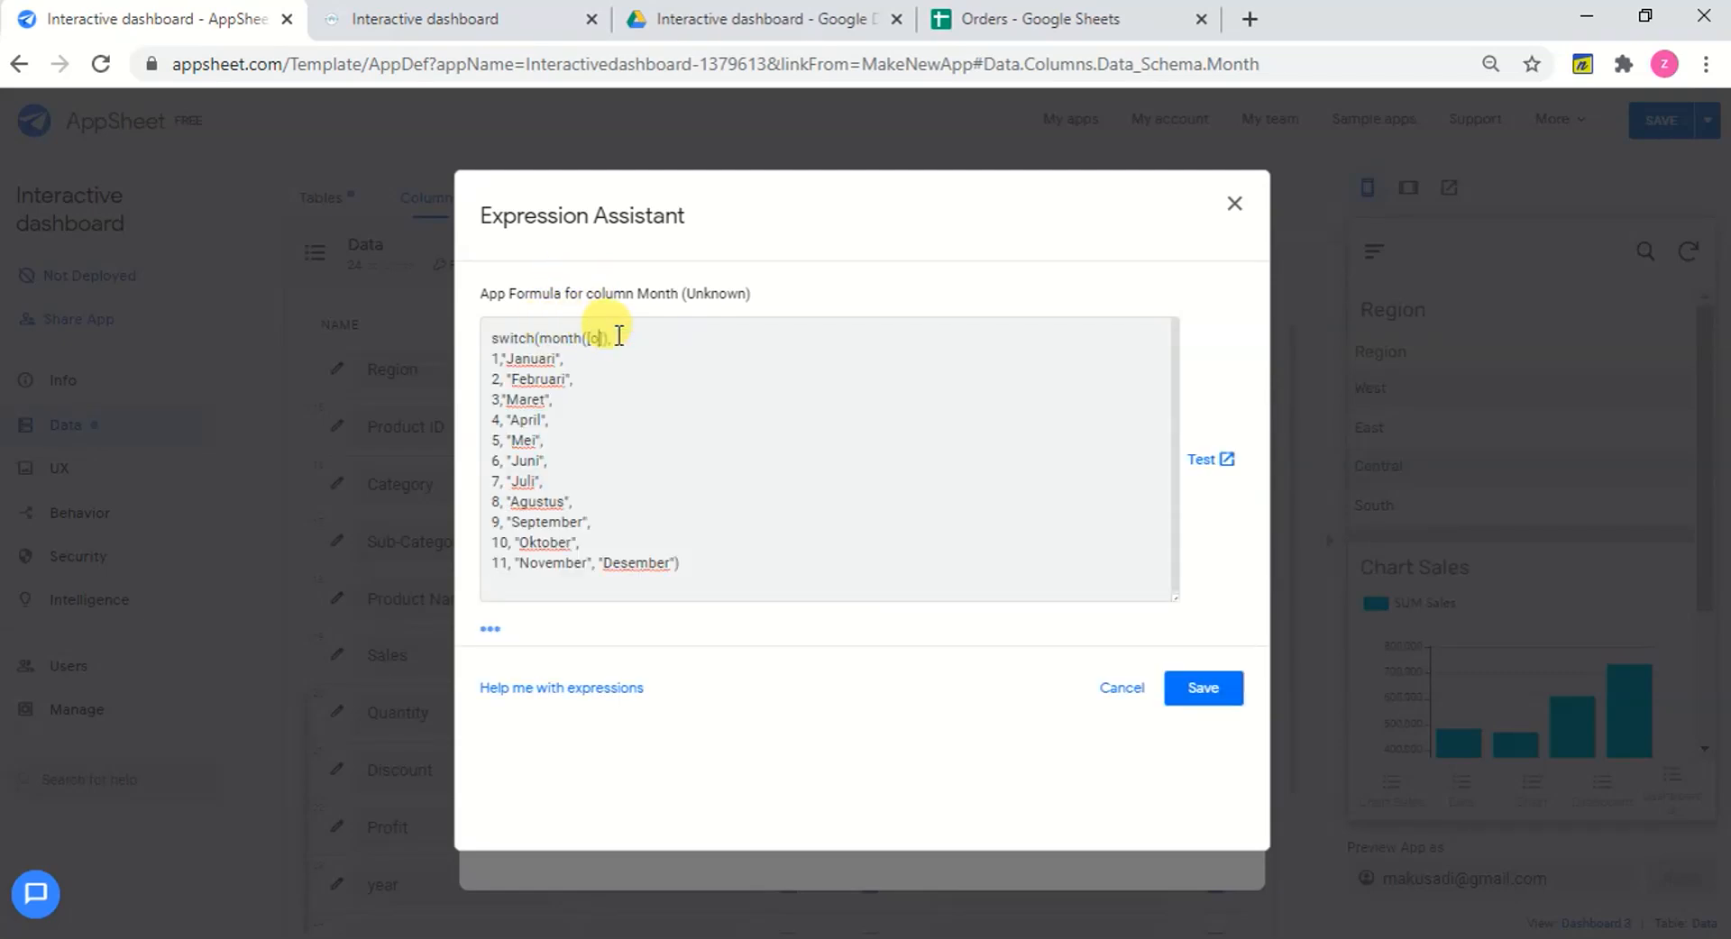
text(rder date)
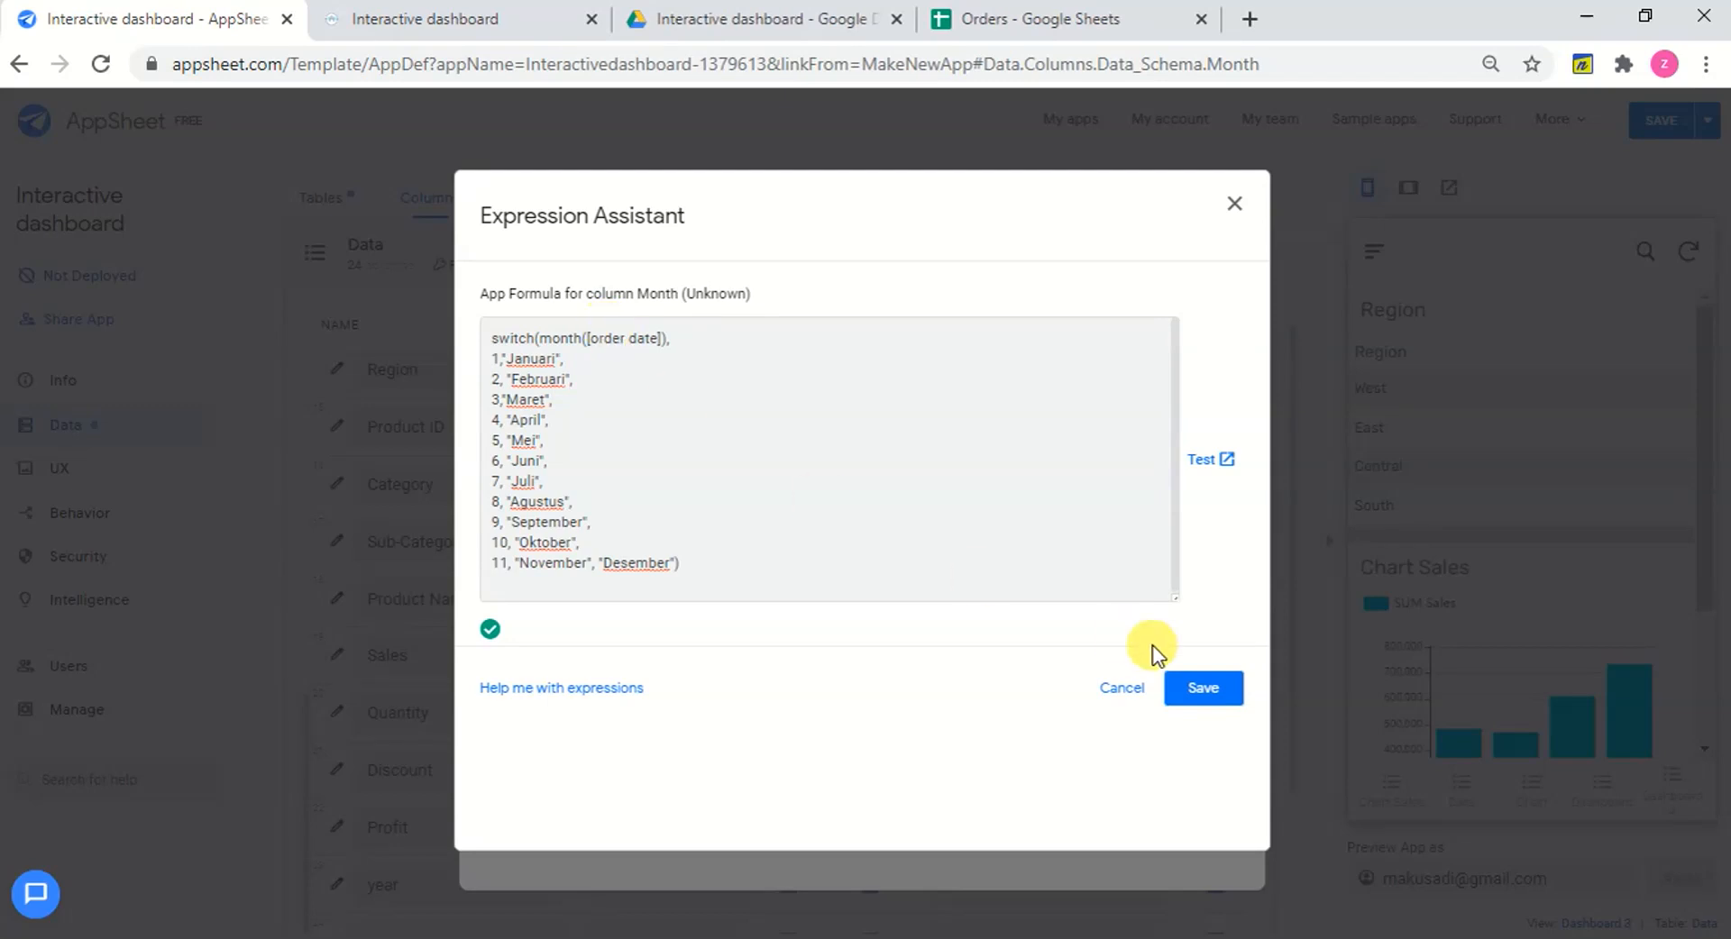
click(1207, 688)
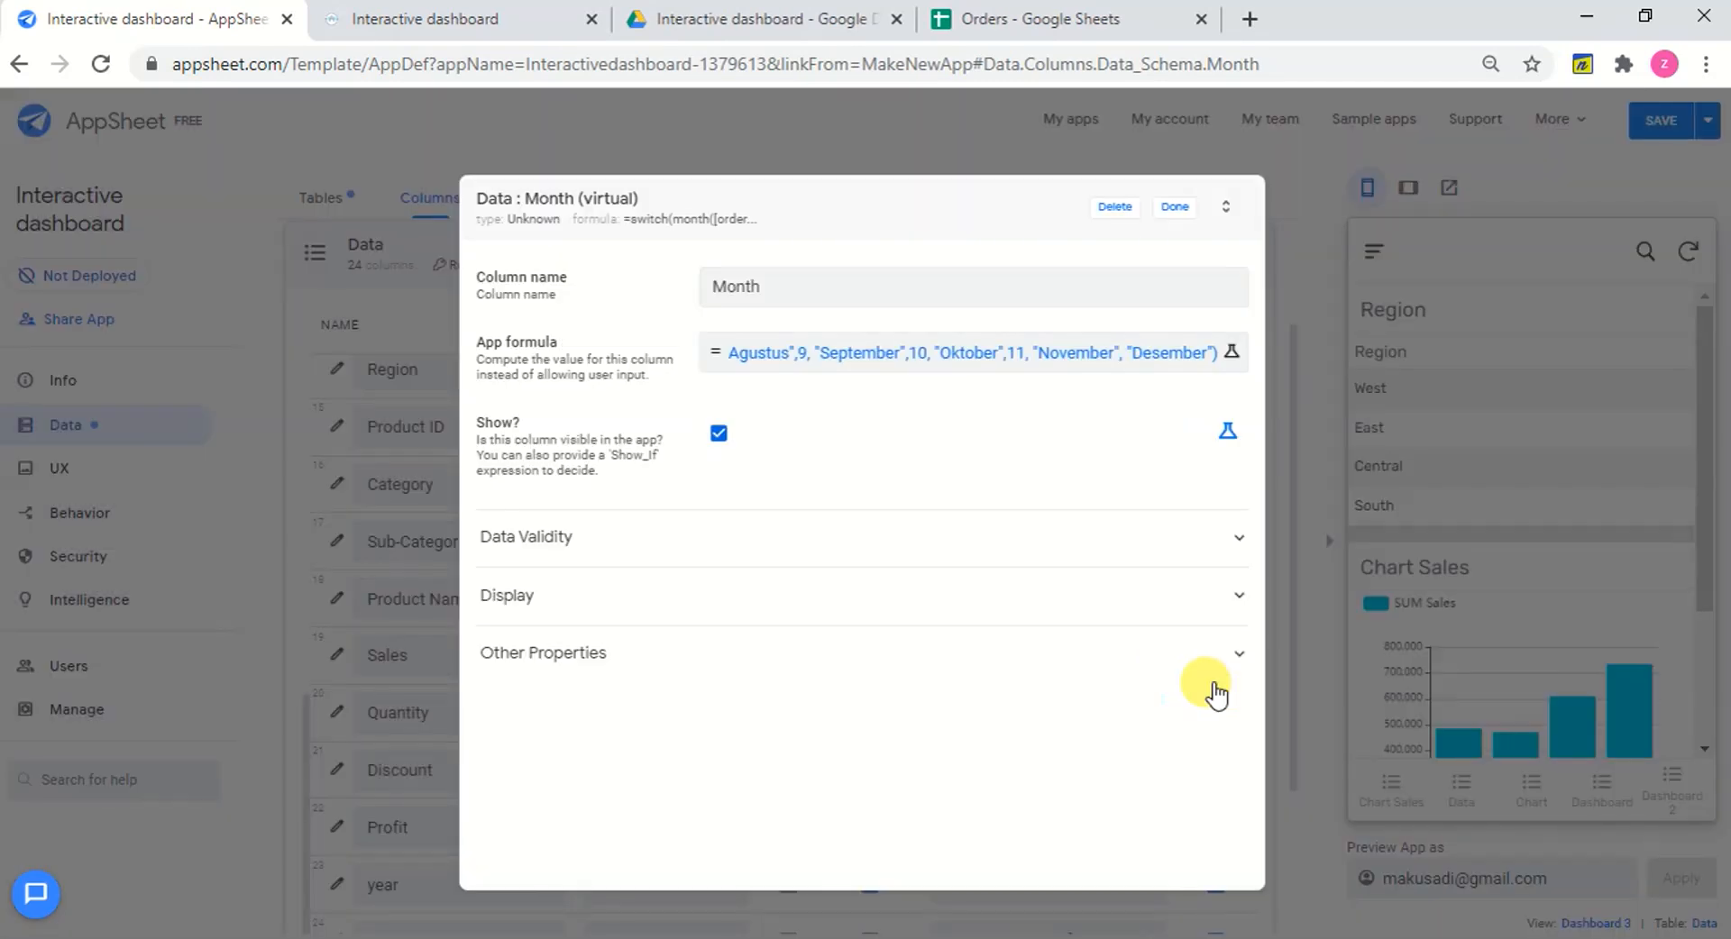
click(1172, 209)
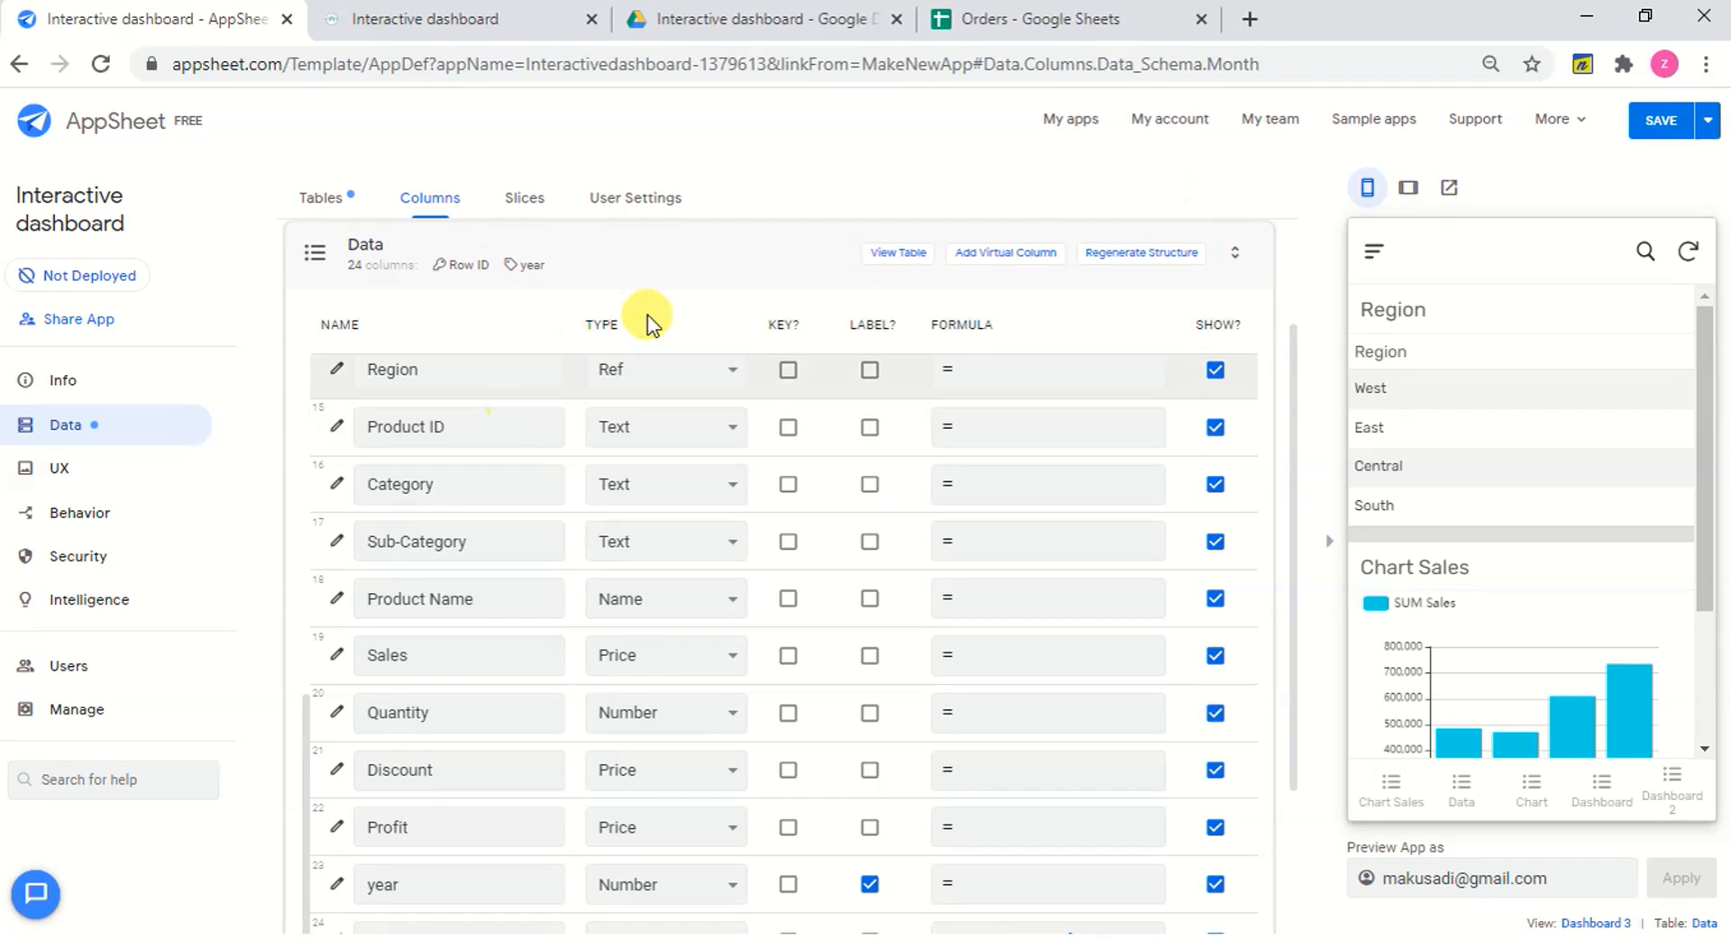
Save the app with data verification and check the Chart Sales view in the preview.
click(1671, 125)
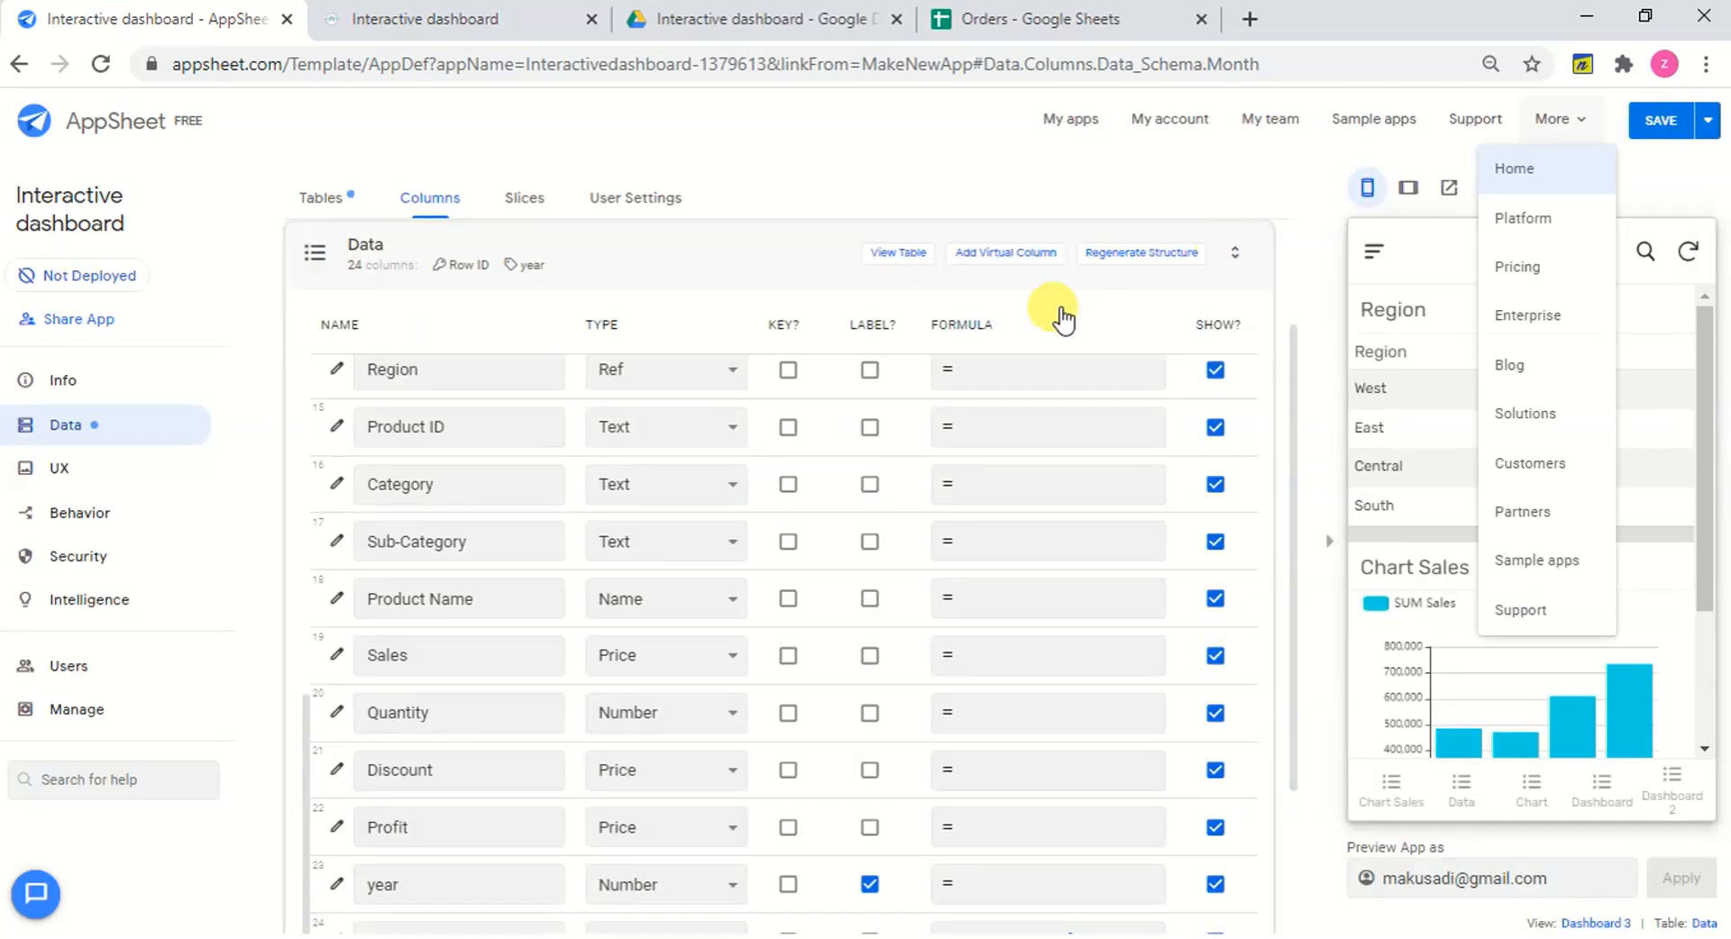
click(1705, 119)
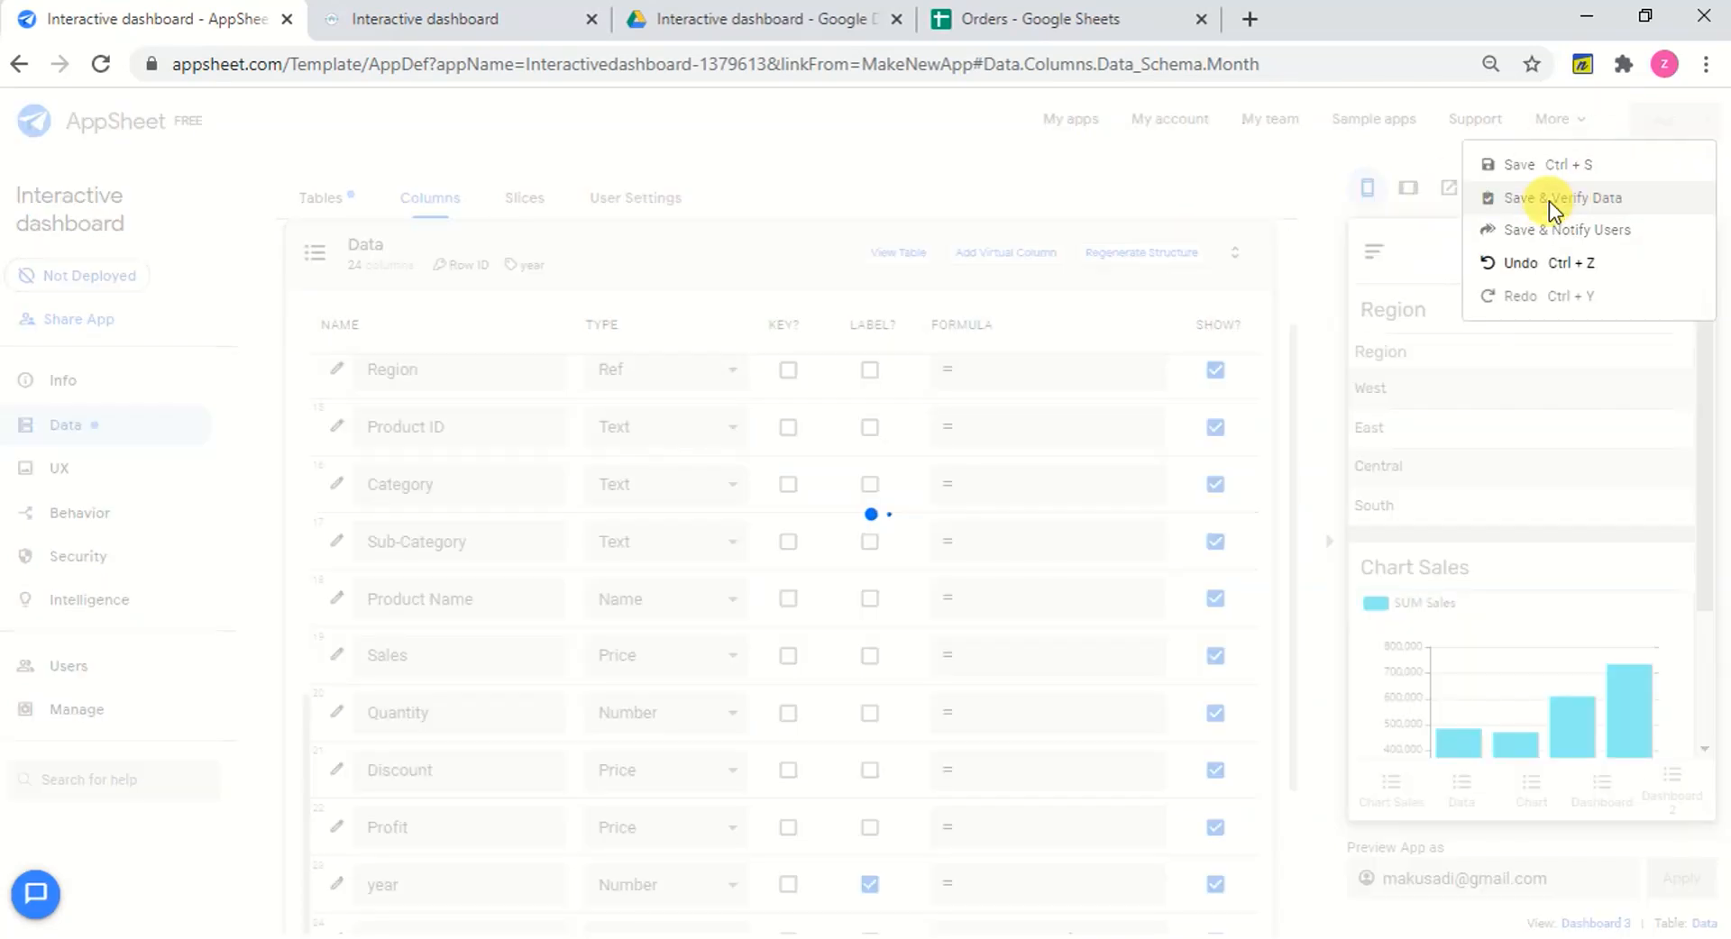
click(1549, 202)
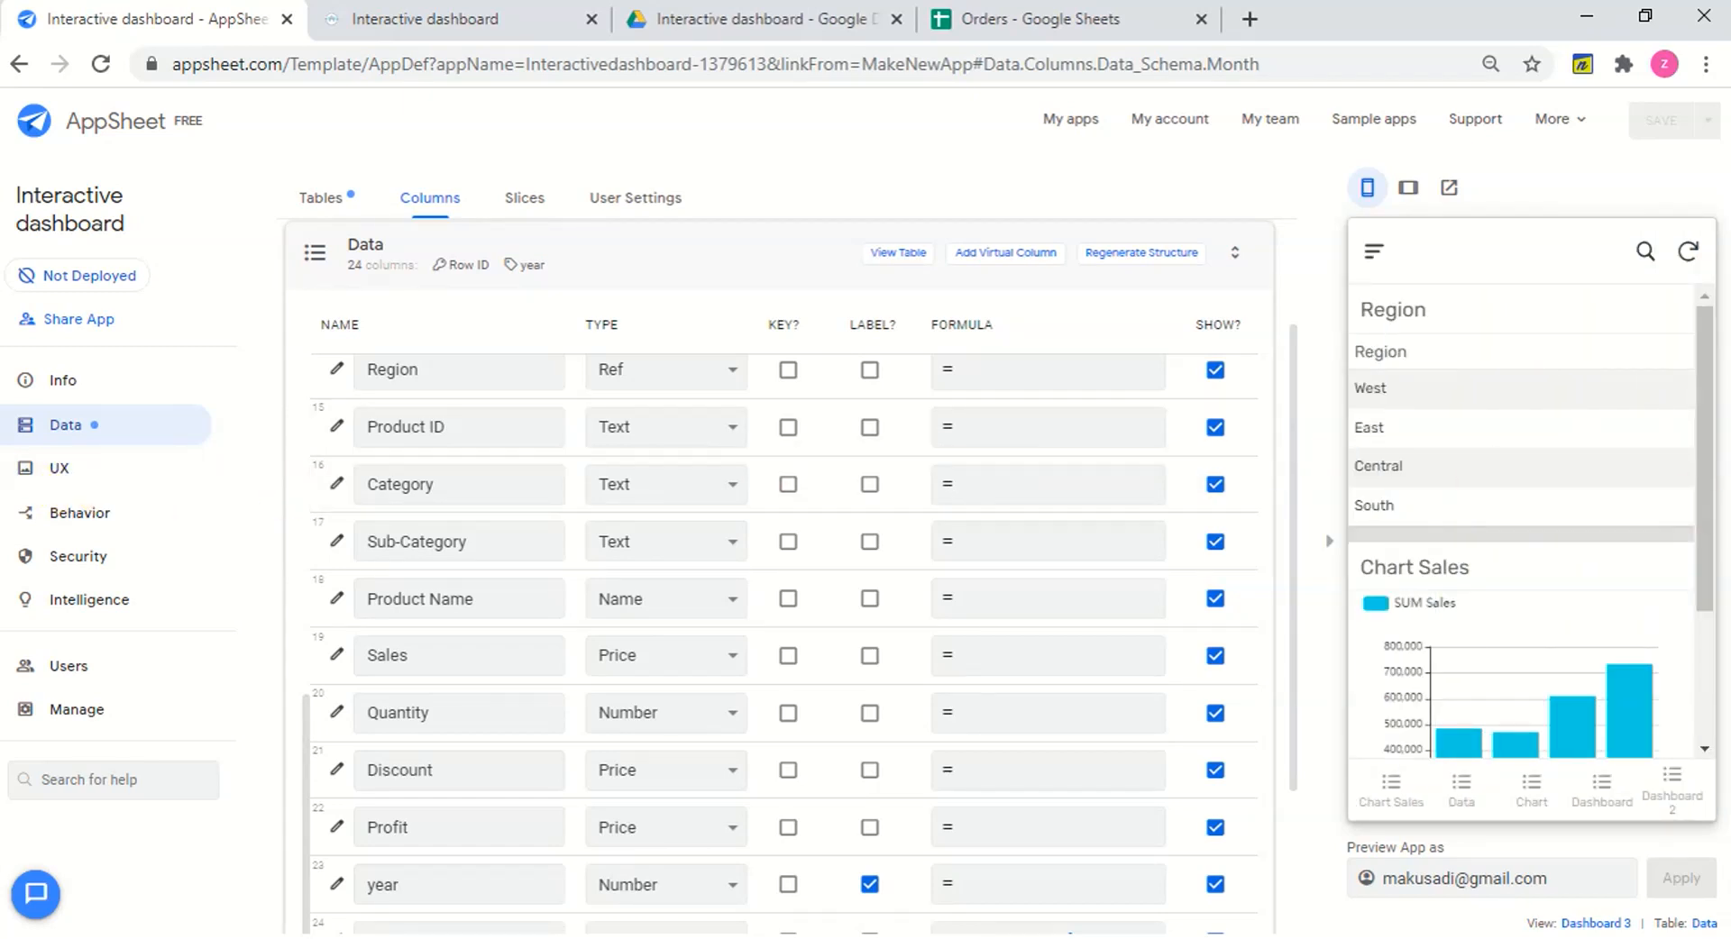
drag(1712, 515, 1720, 680)
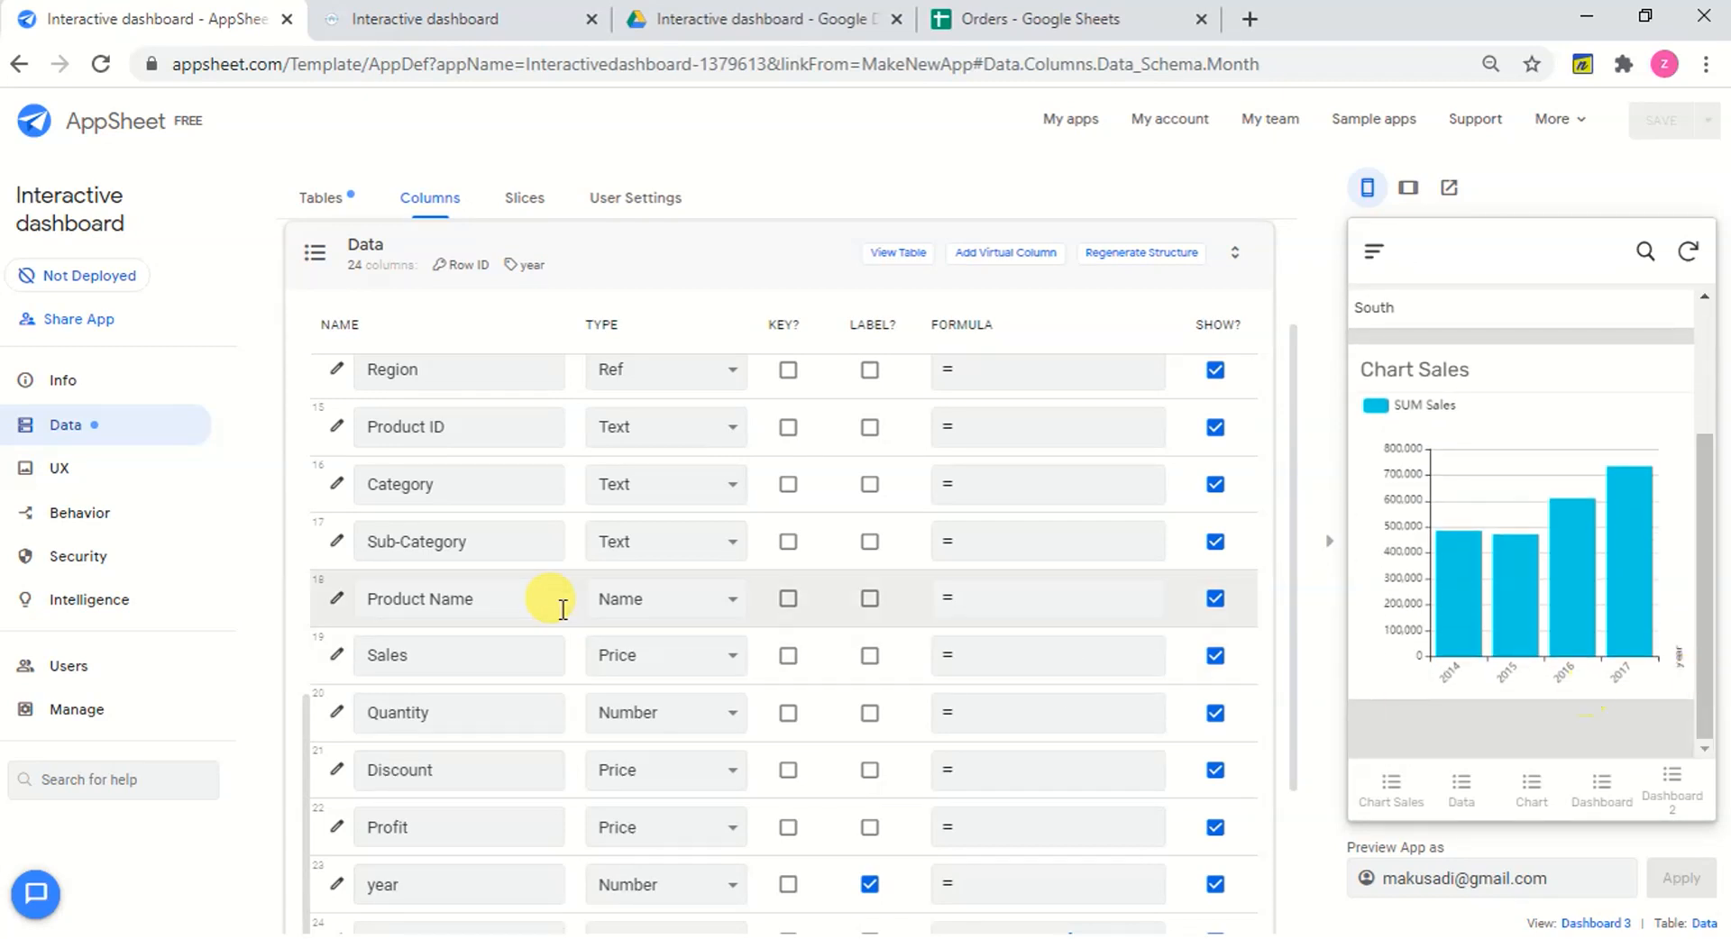
Create a new UX view named Chart Month for the Data table with the chart view type.
click(105, 475)
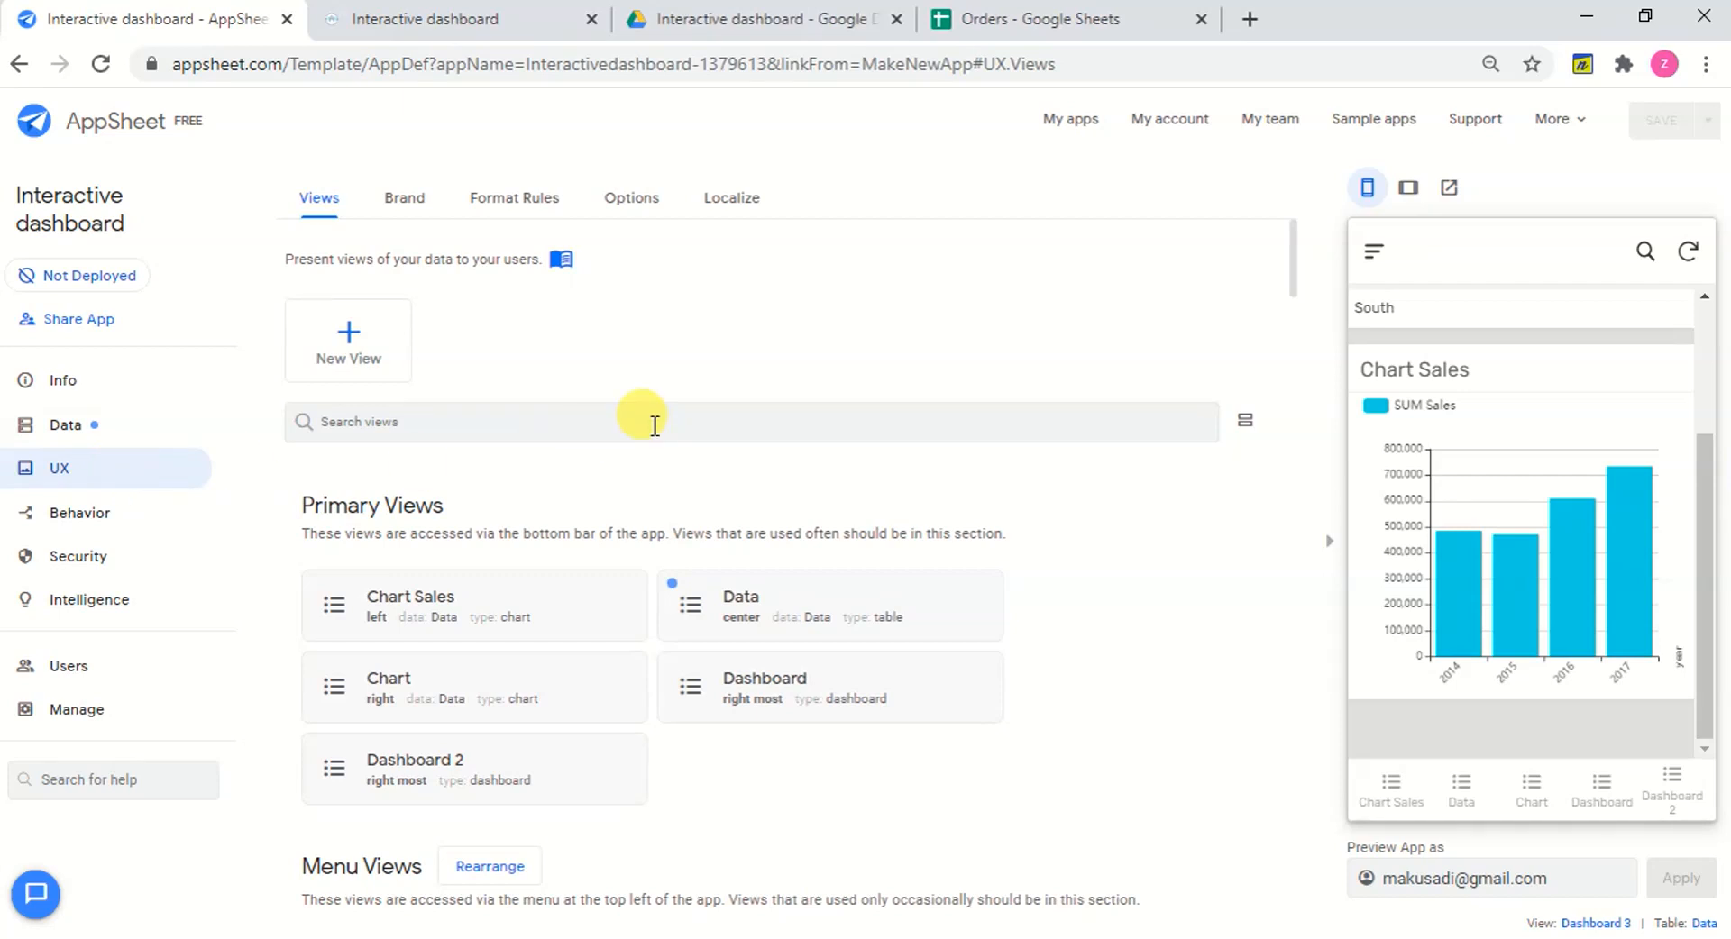
click(375, 343)
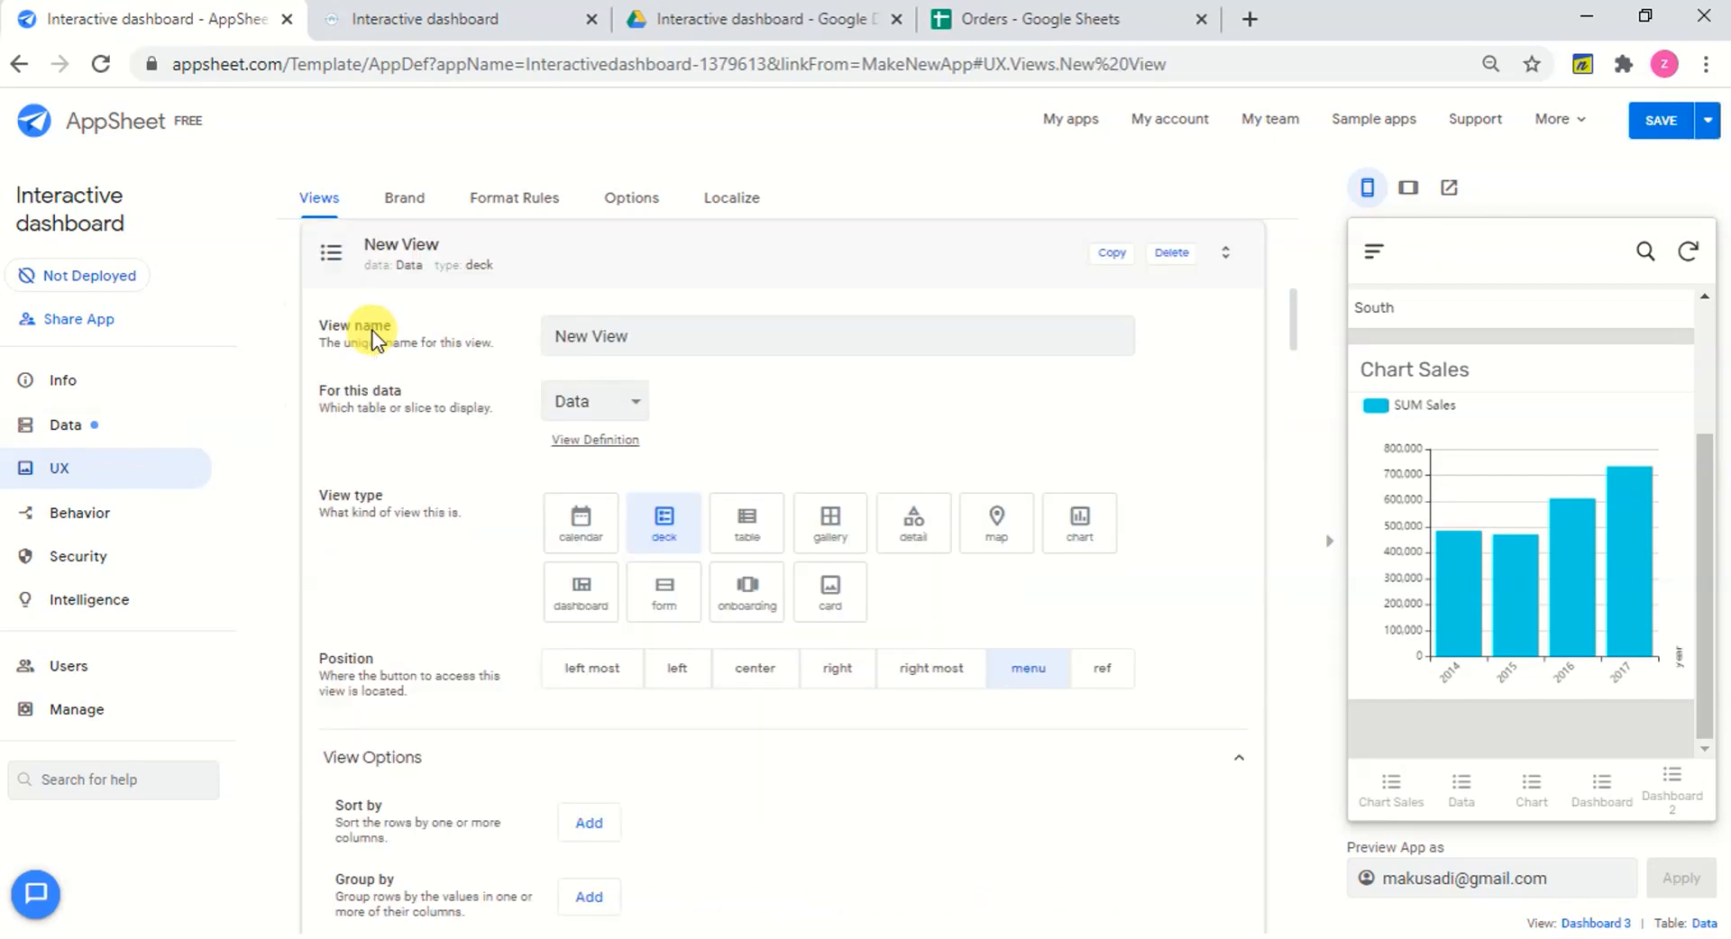
click(643, 335)
drag(642, 335, 457, 312)
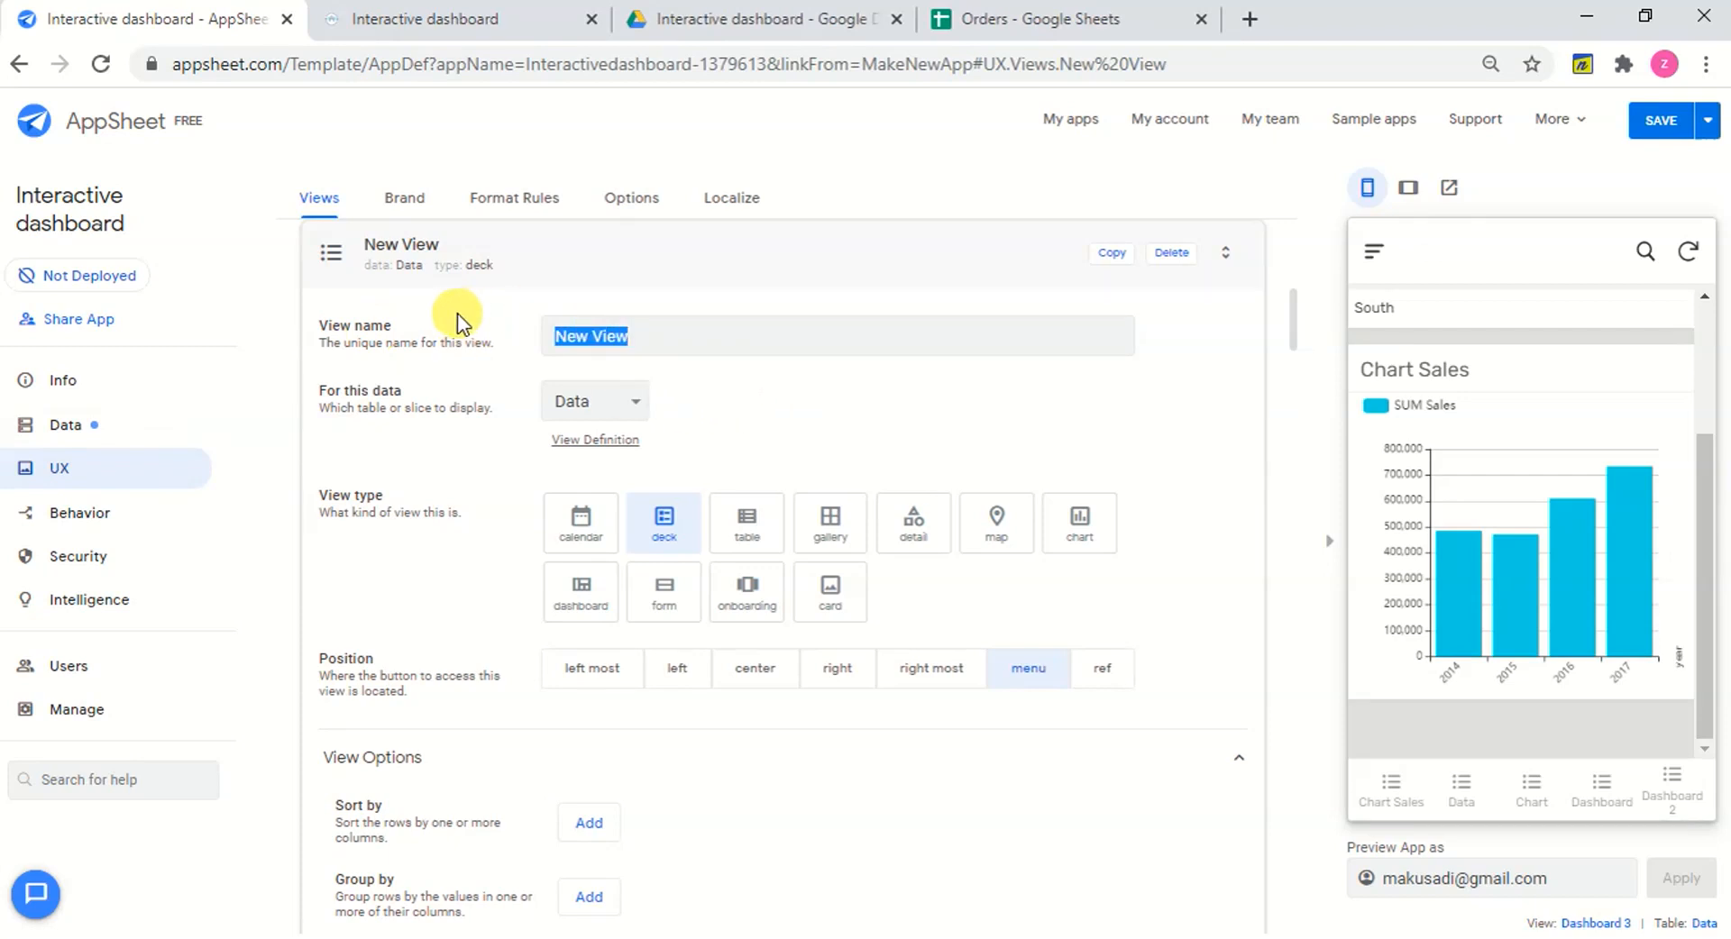
text(Chart 2)
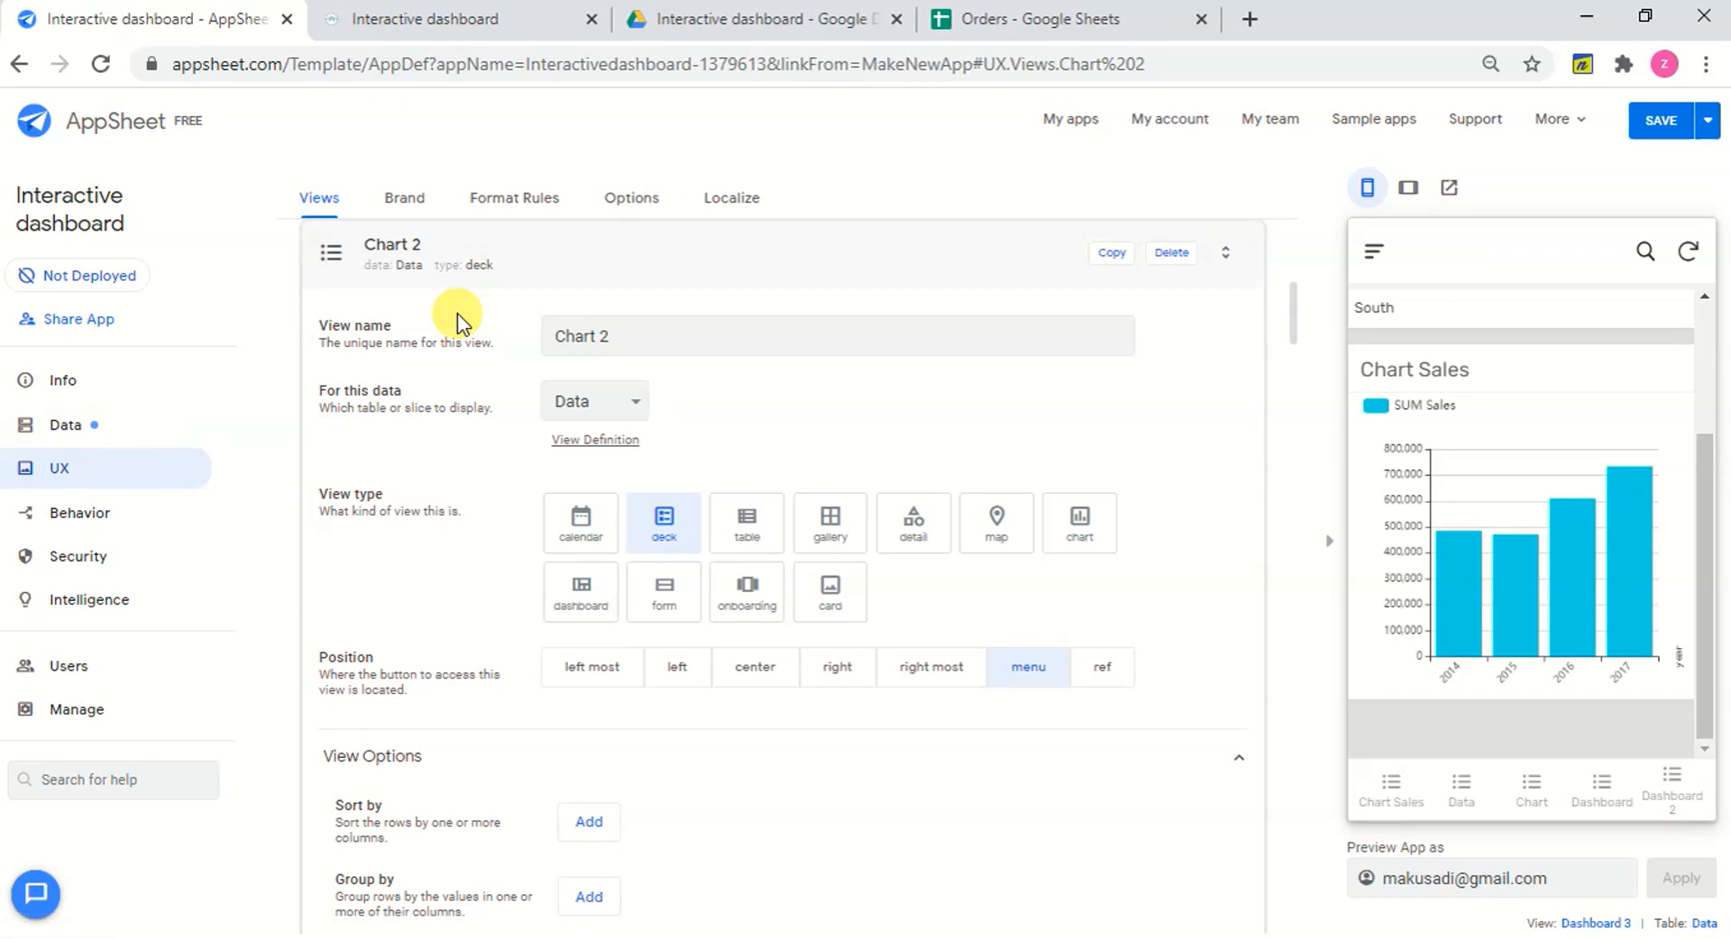
key(BackSpace)
text(Month)
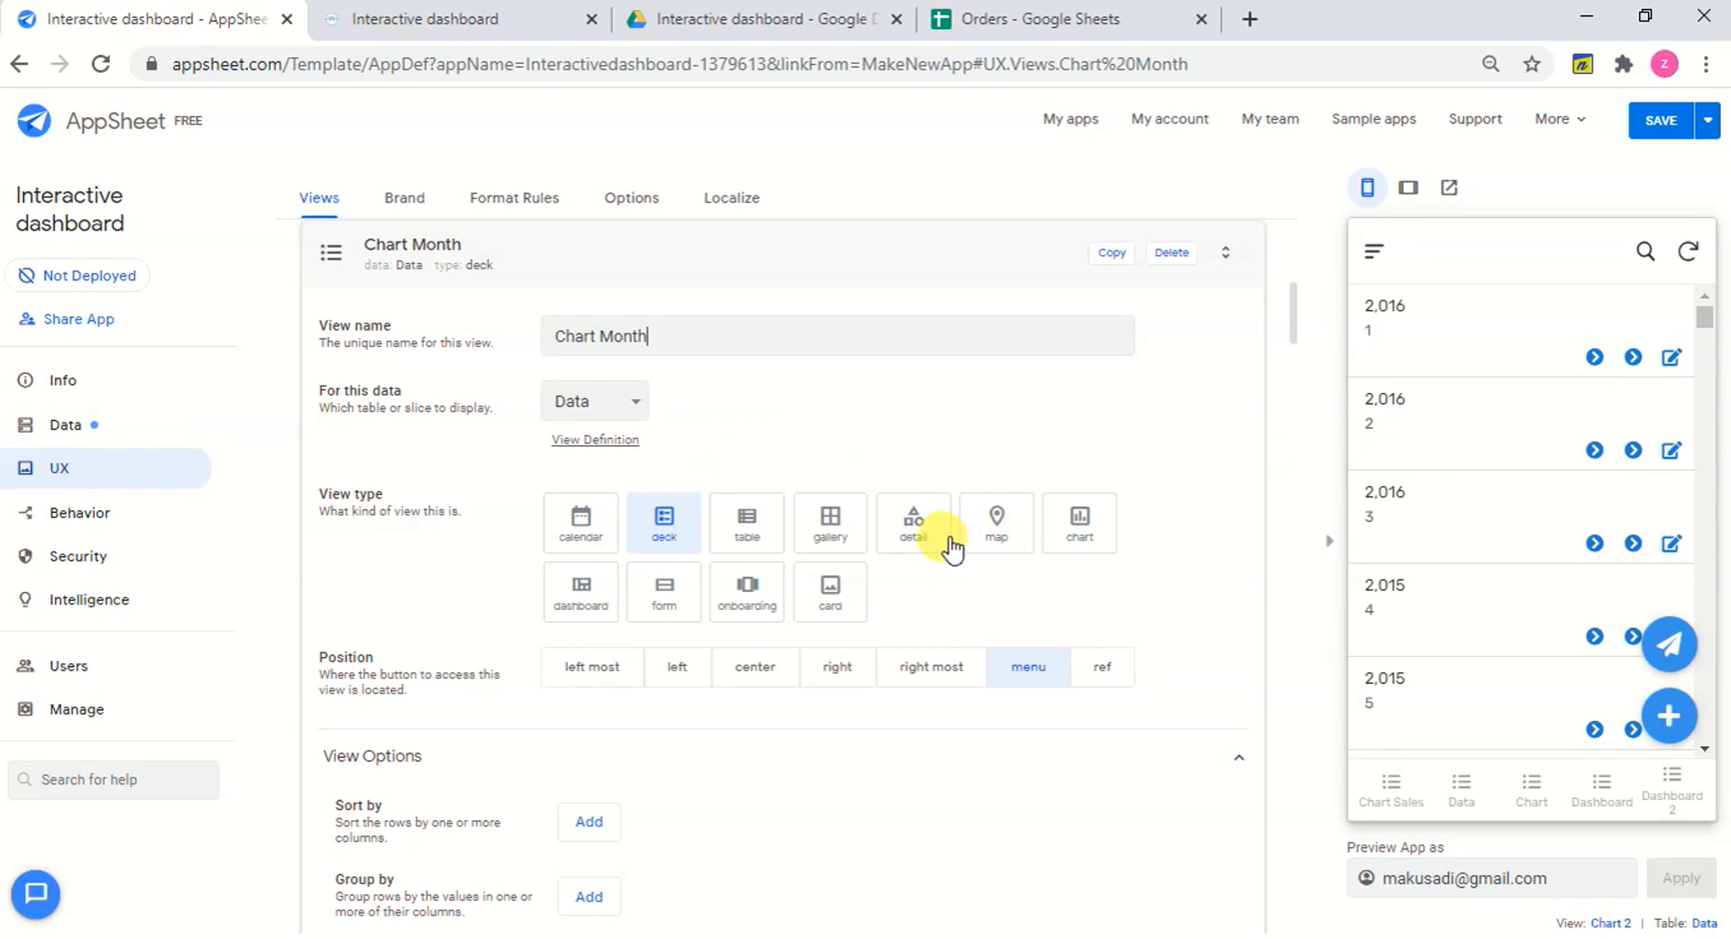
click(1079, 537)
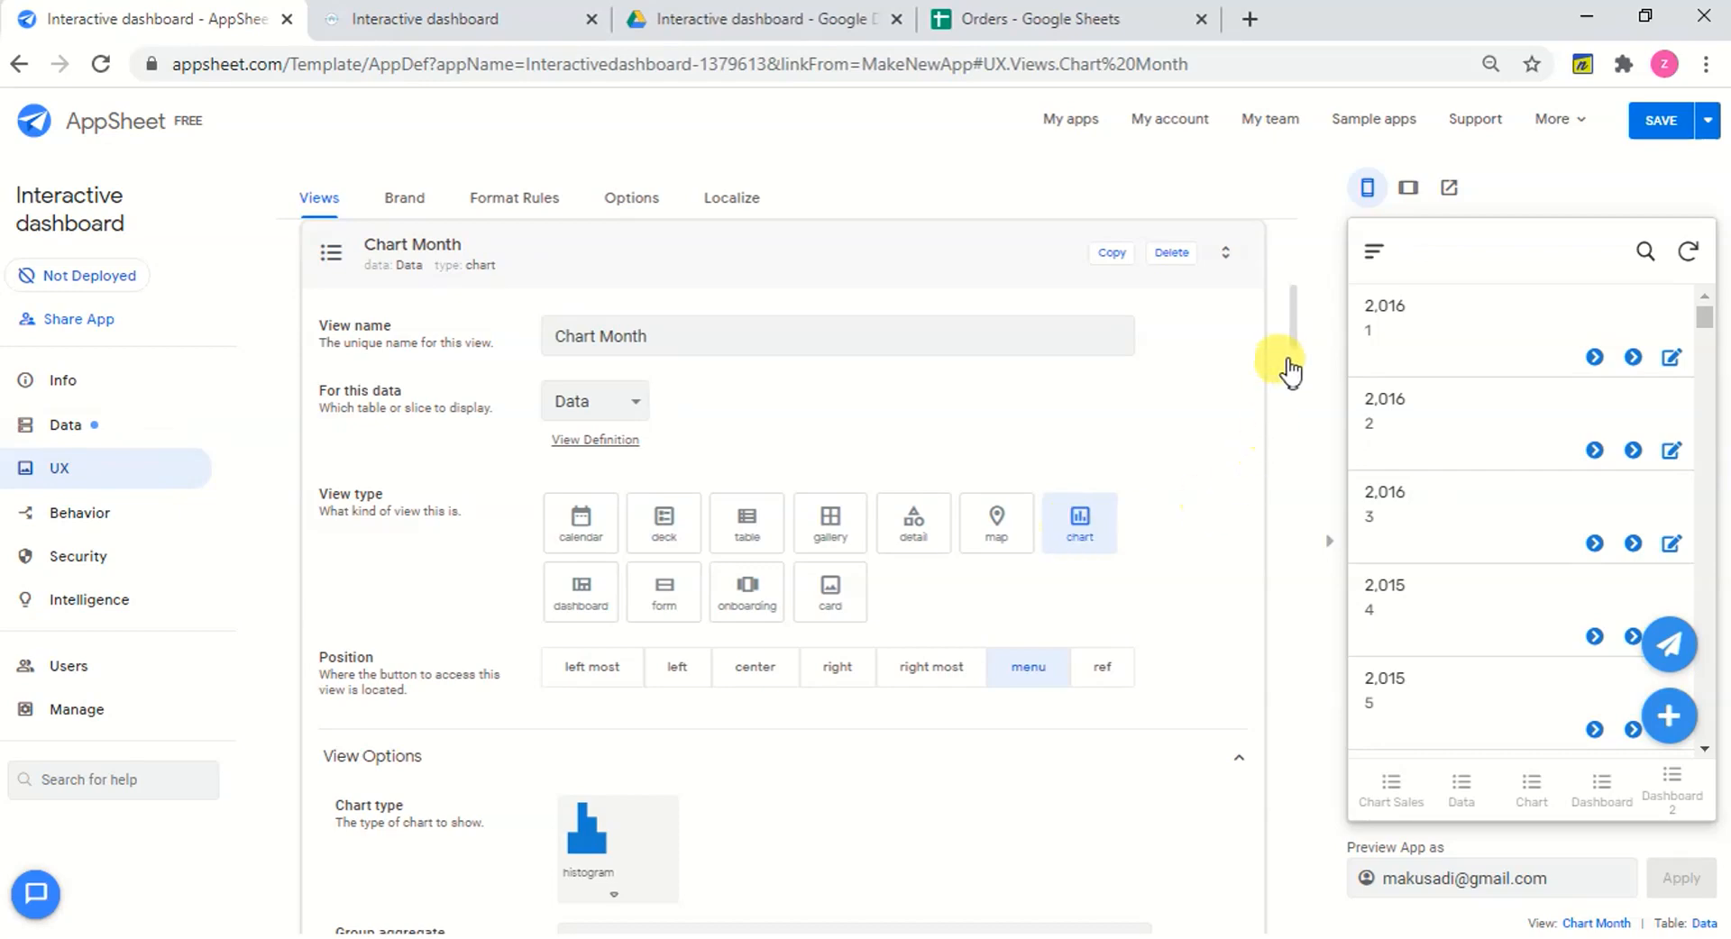
Set Chart Month's group aggregate to SUM :: Sales and add Month as its chart column.
right_click(1296, 423)
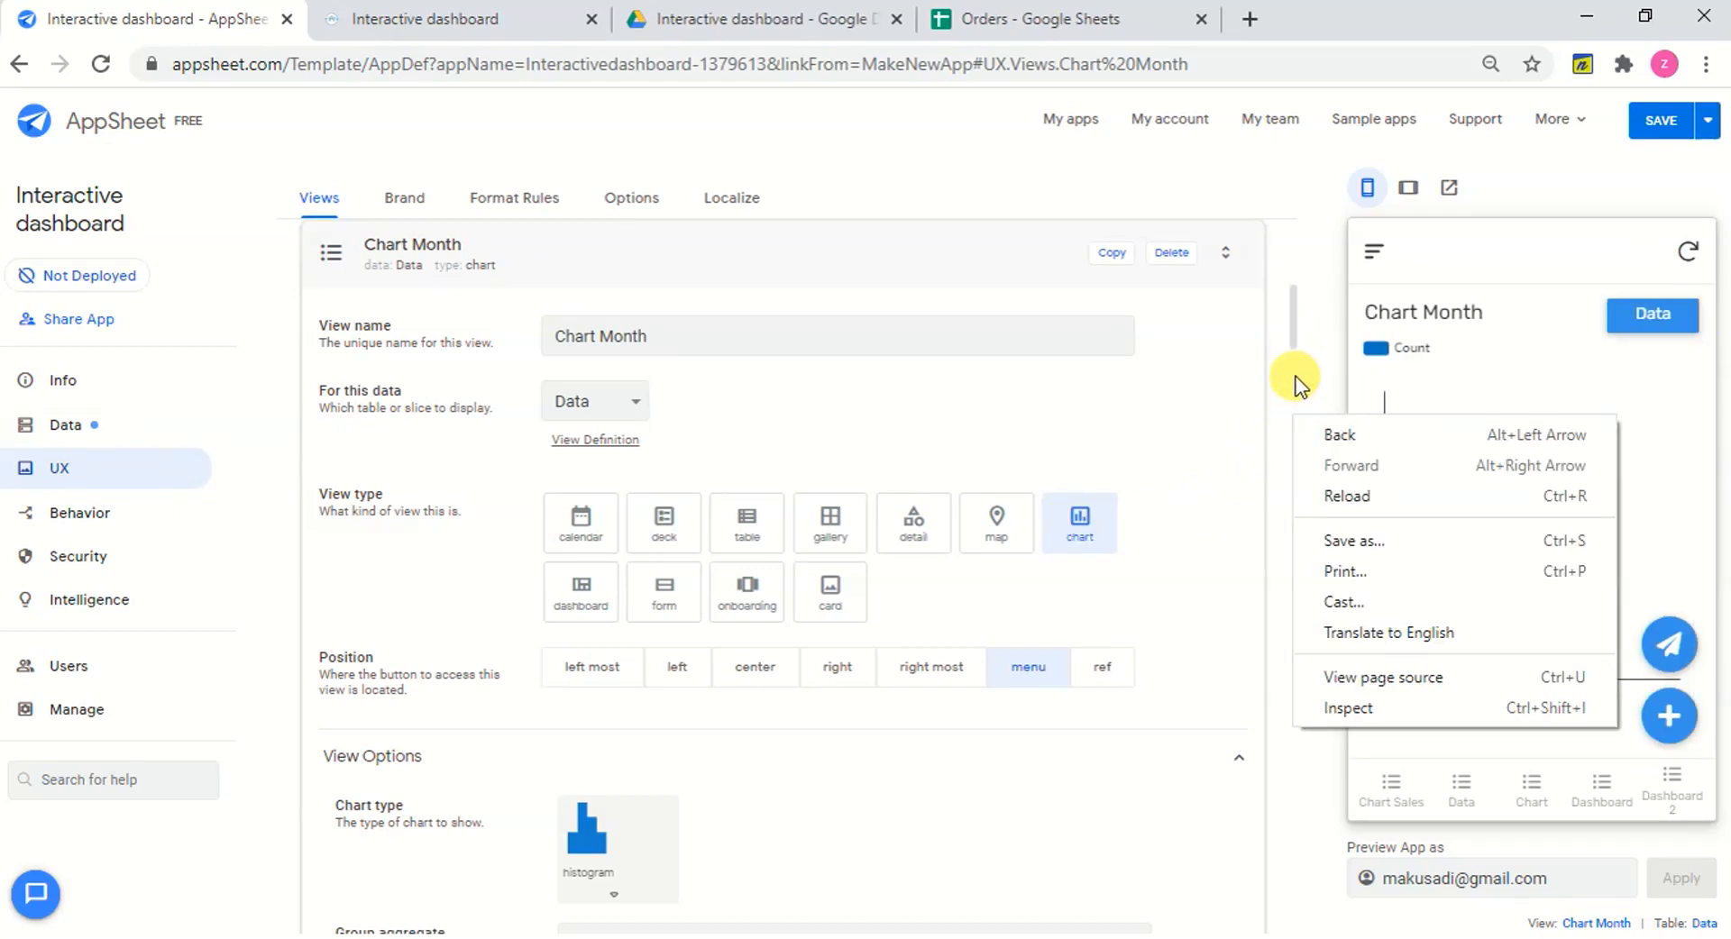
click(1295, 378)
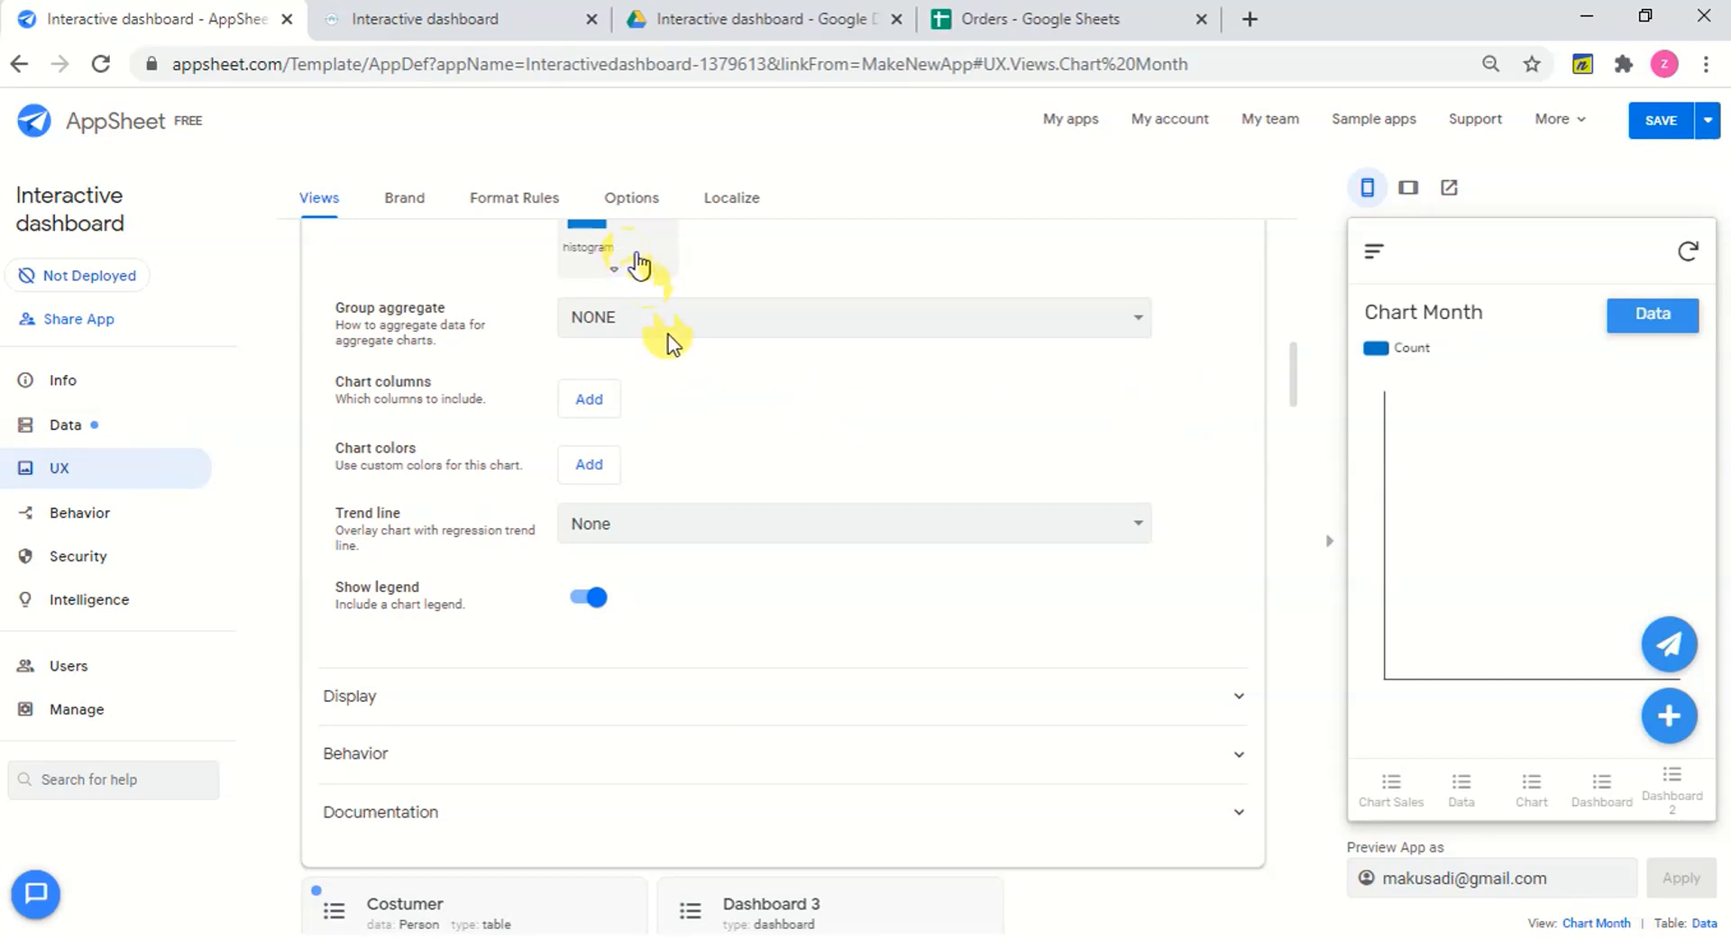
click(817, 317)
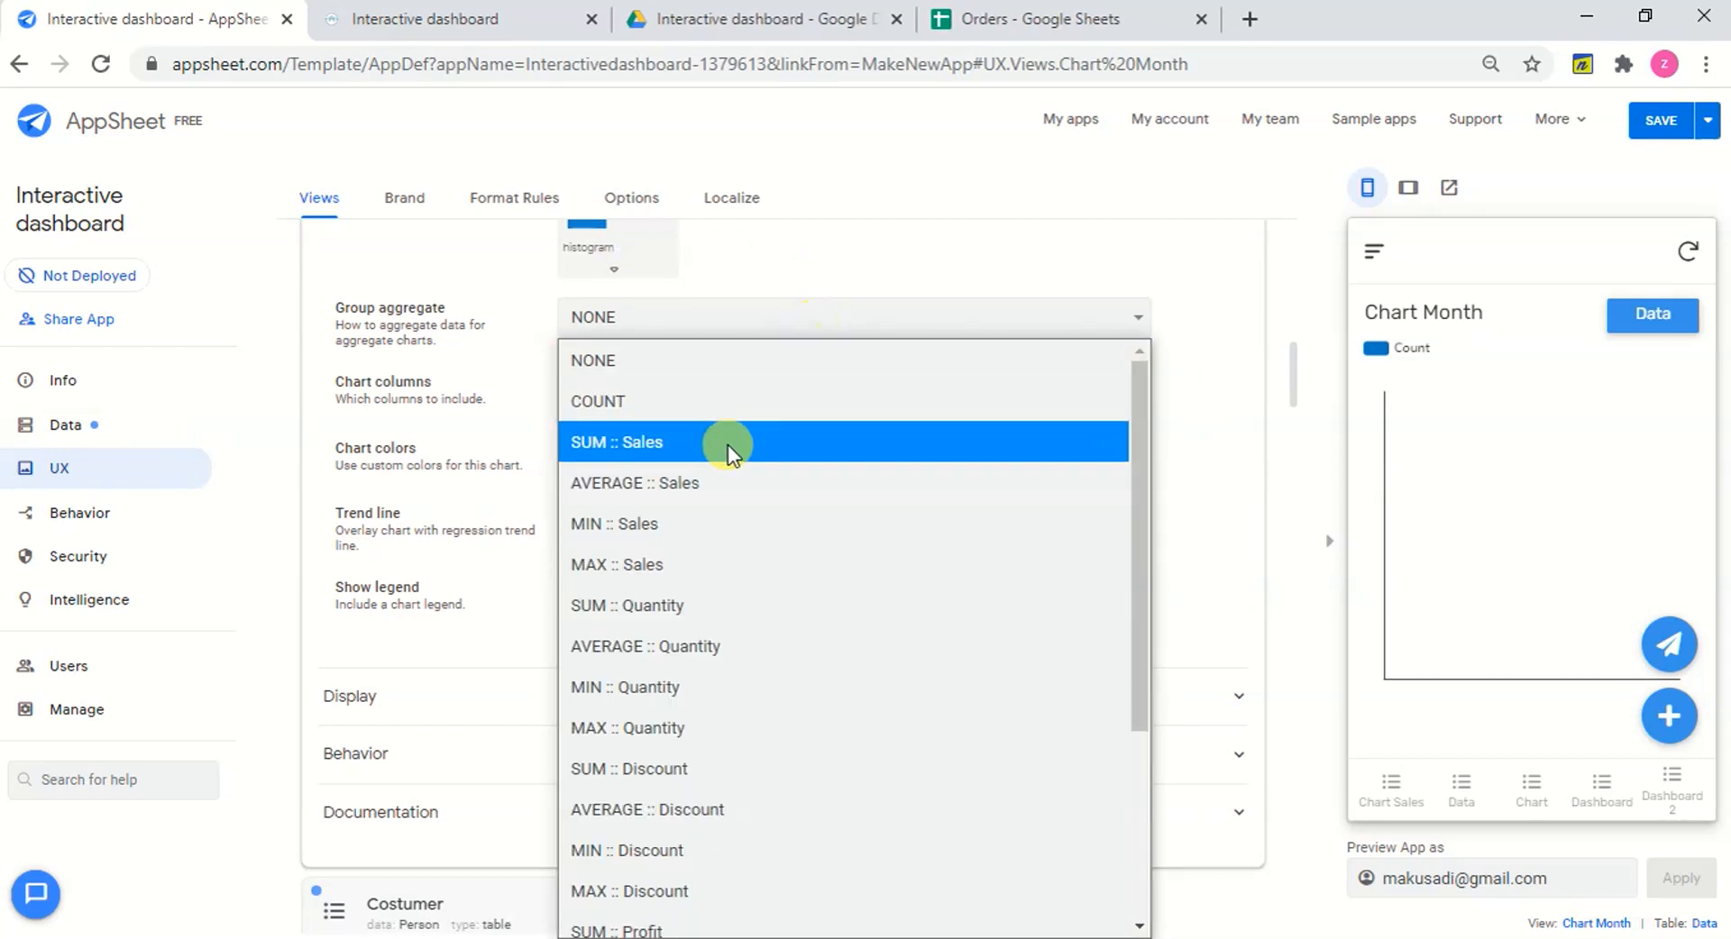
click(726, 465)
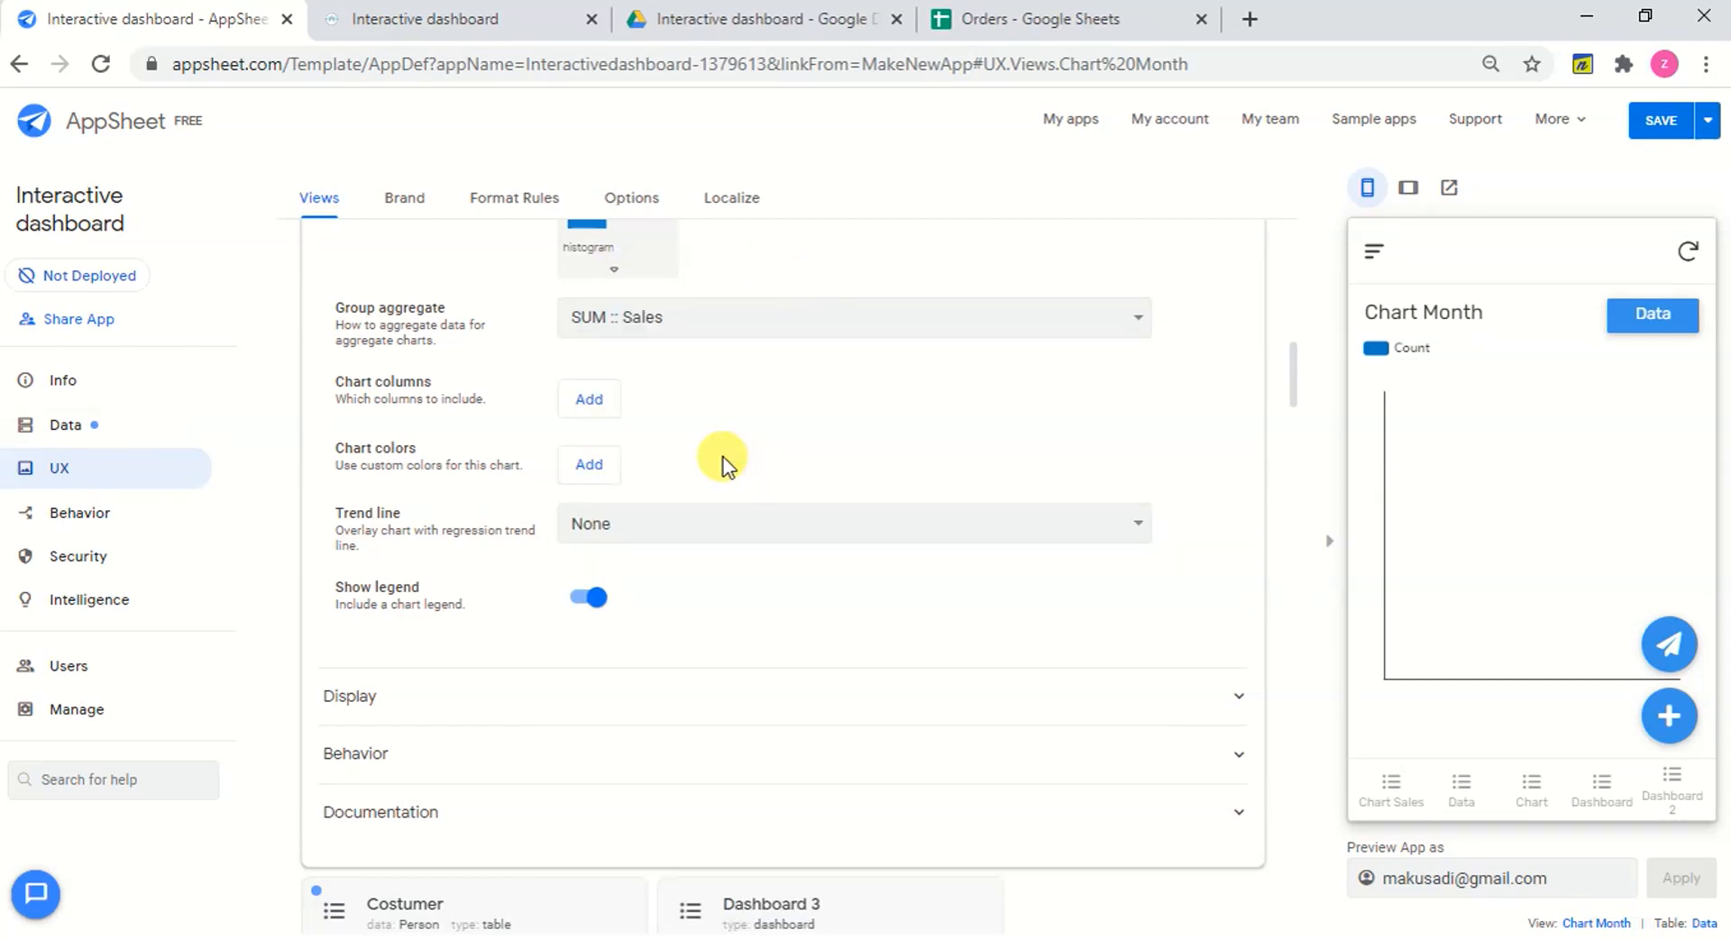
click(587, 413)
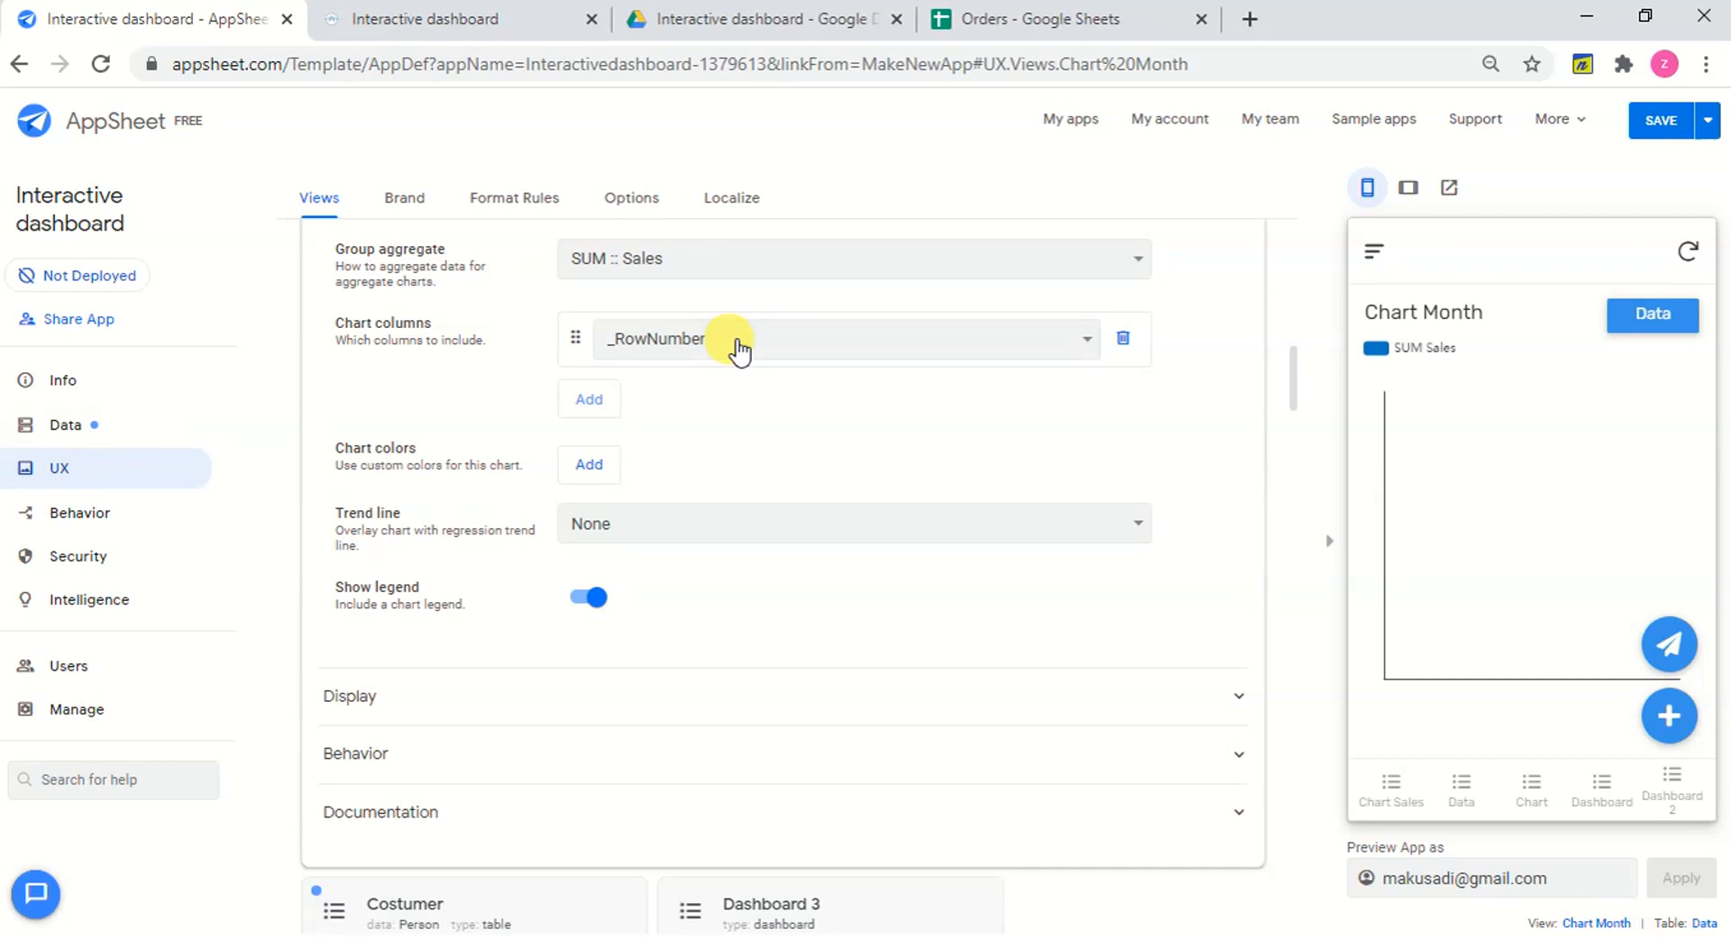
click(1069, 347)
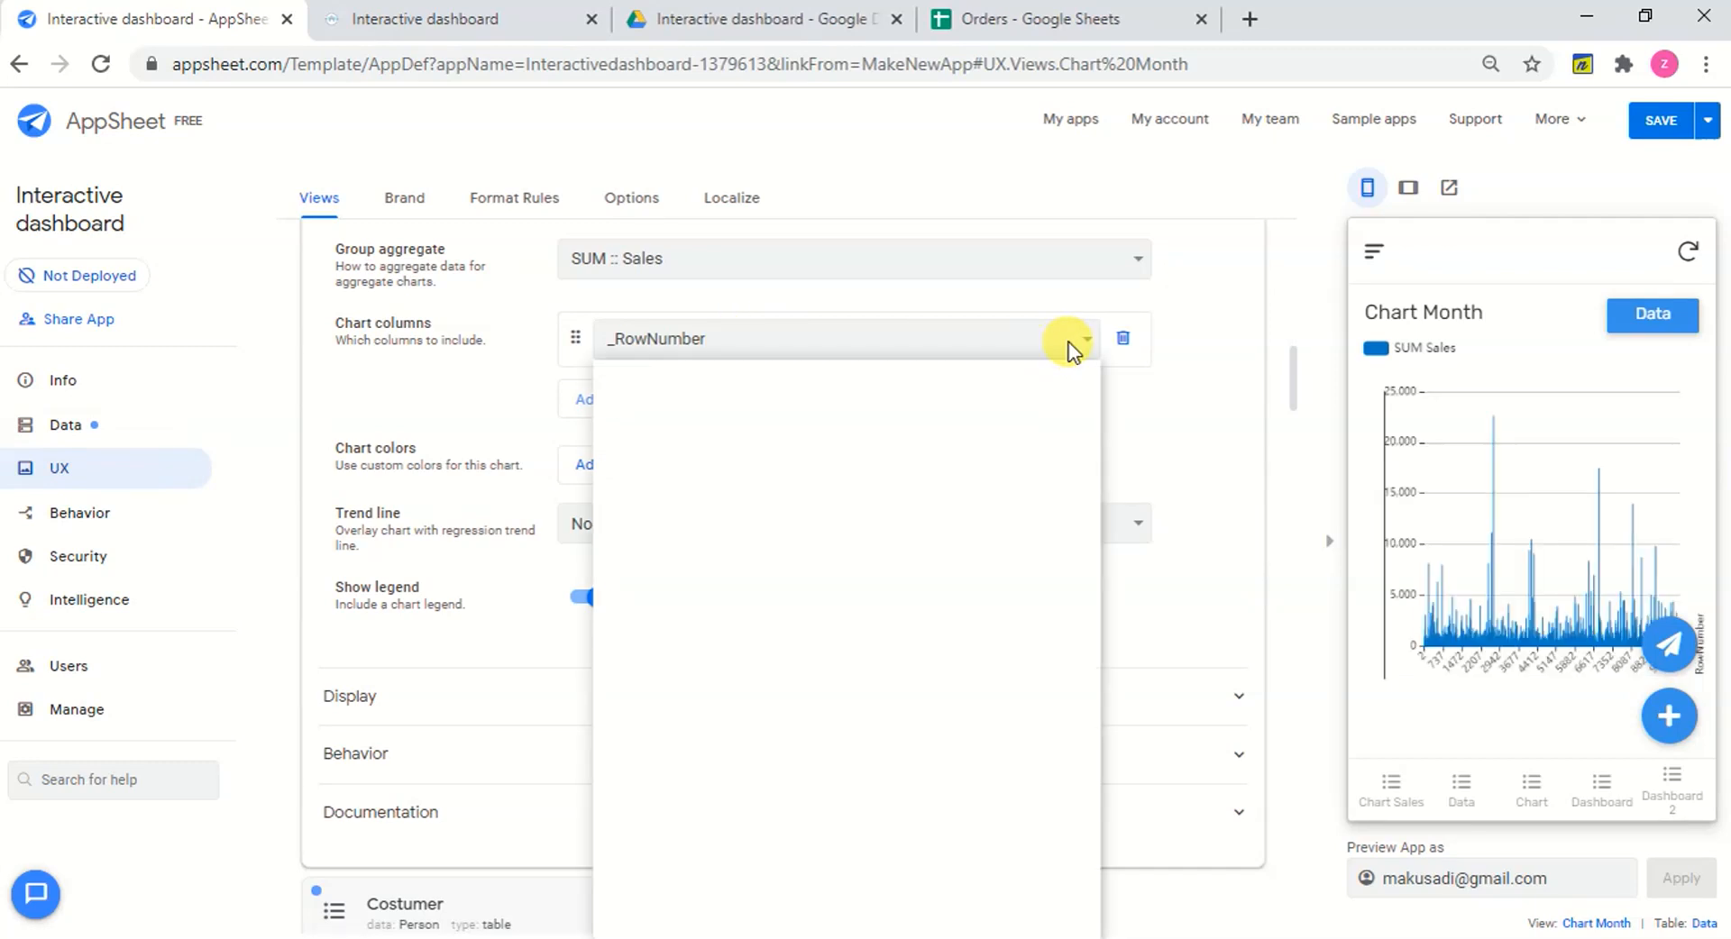
drag(1098, 431, 1086, 677)
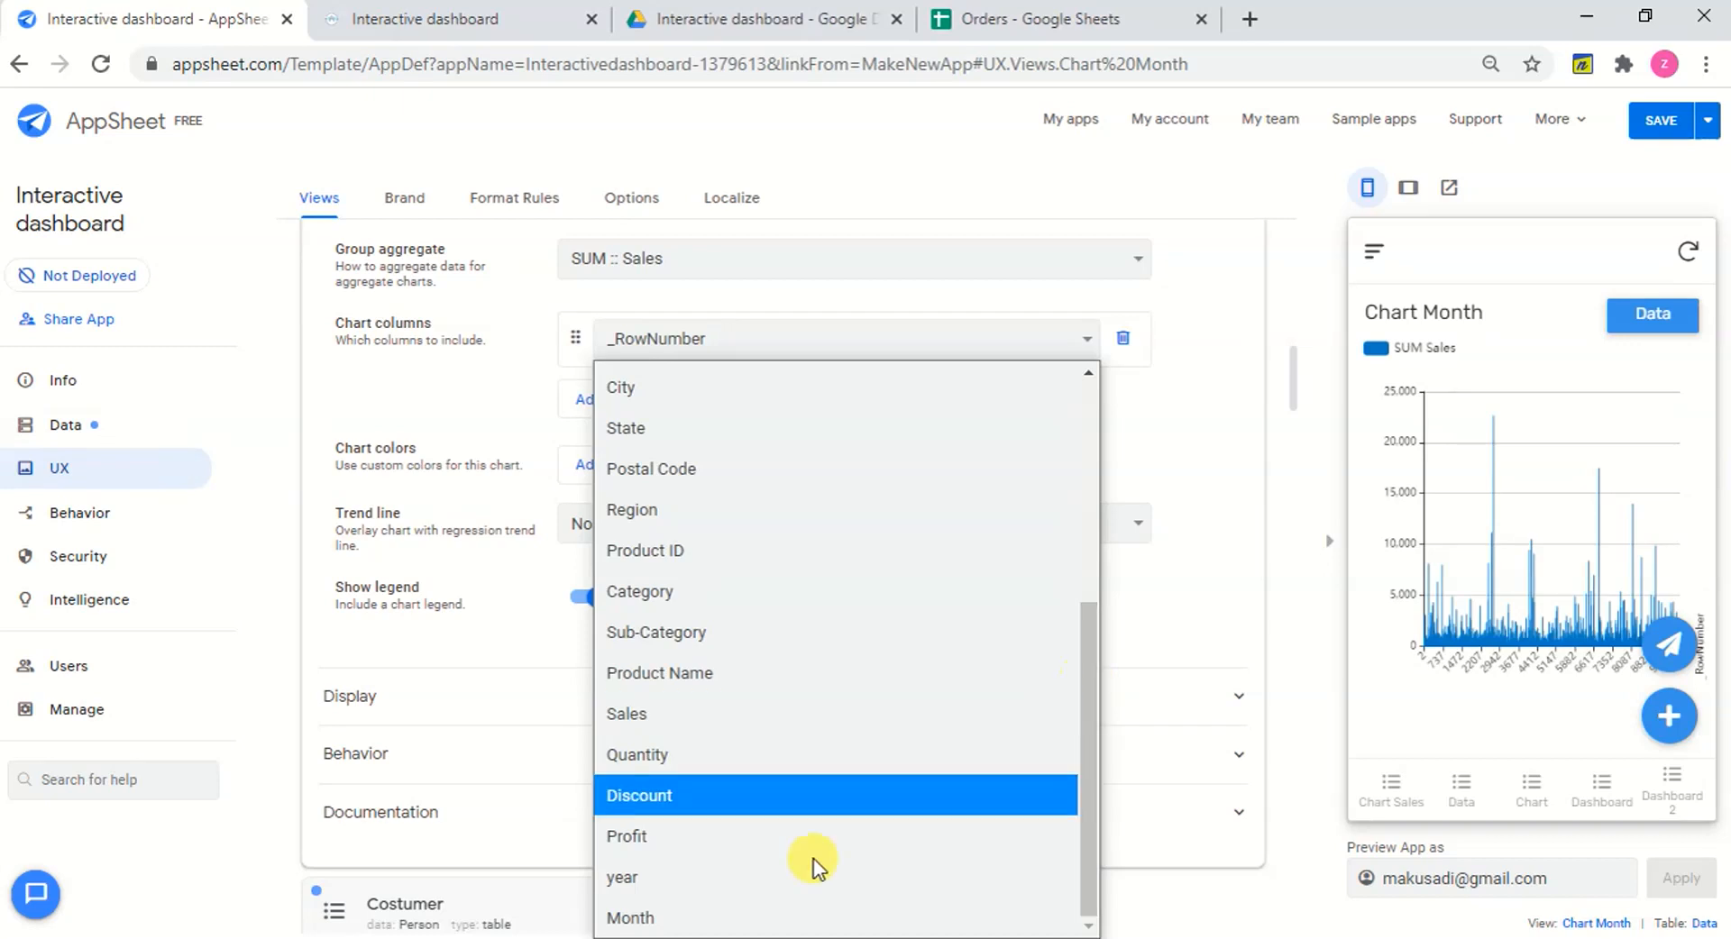
click(727, 915)
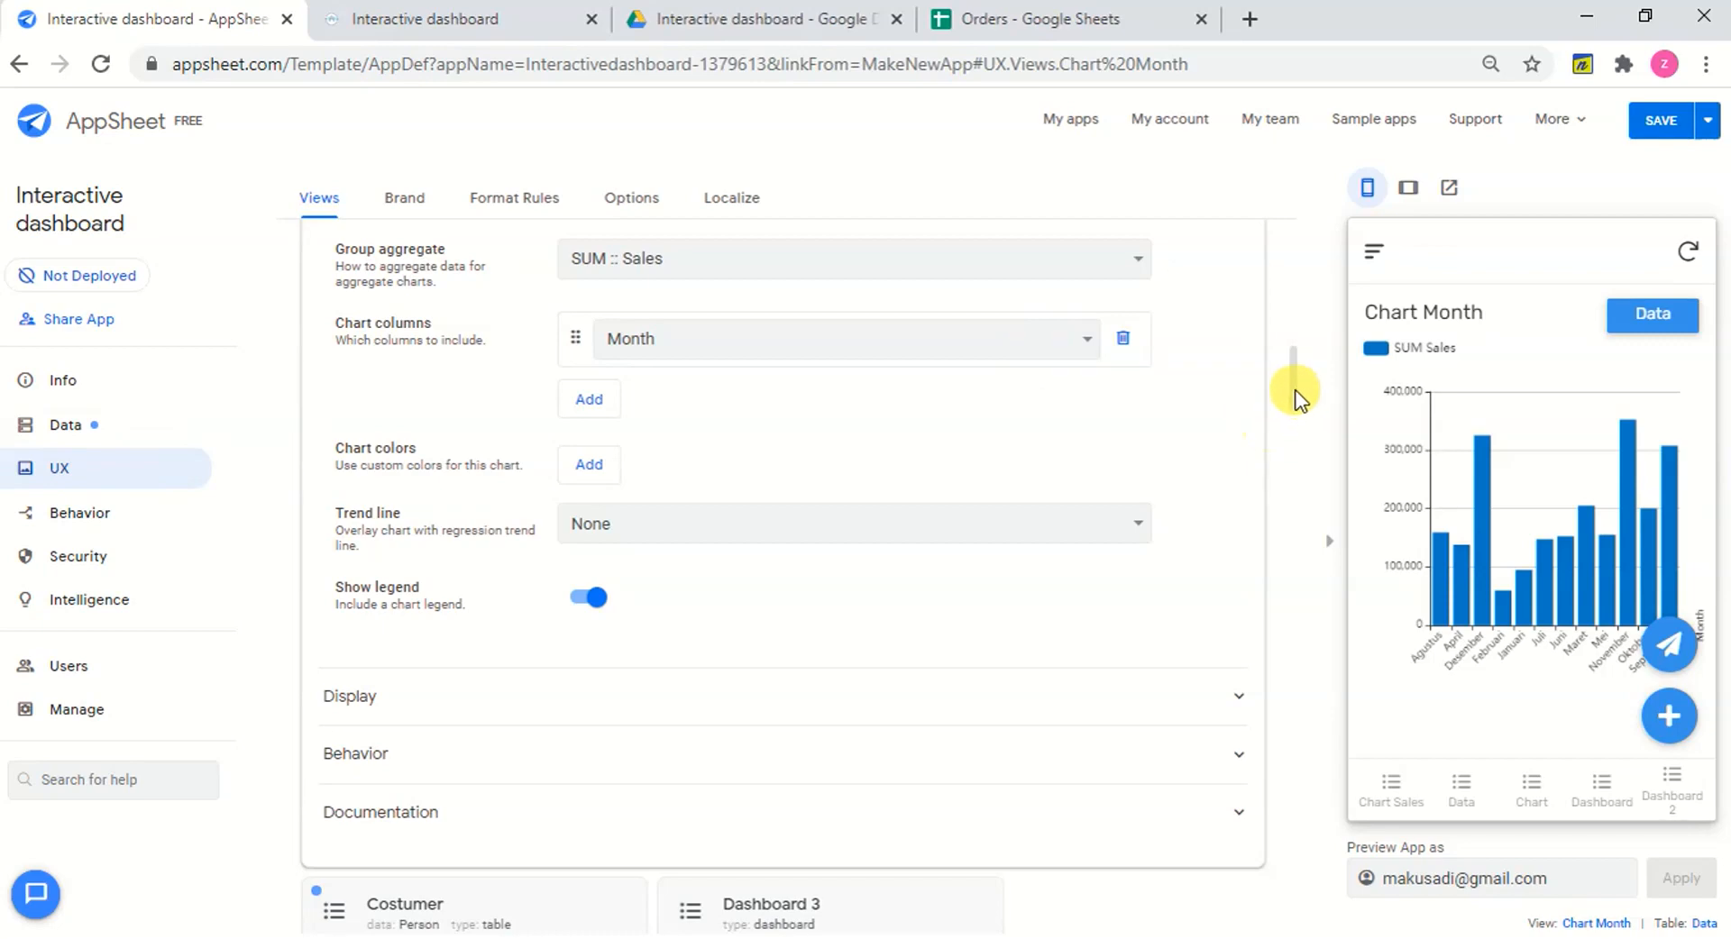
Collapse the Chart Month view's settings and save the app.
scroll(1295, 387, up, 7)
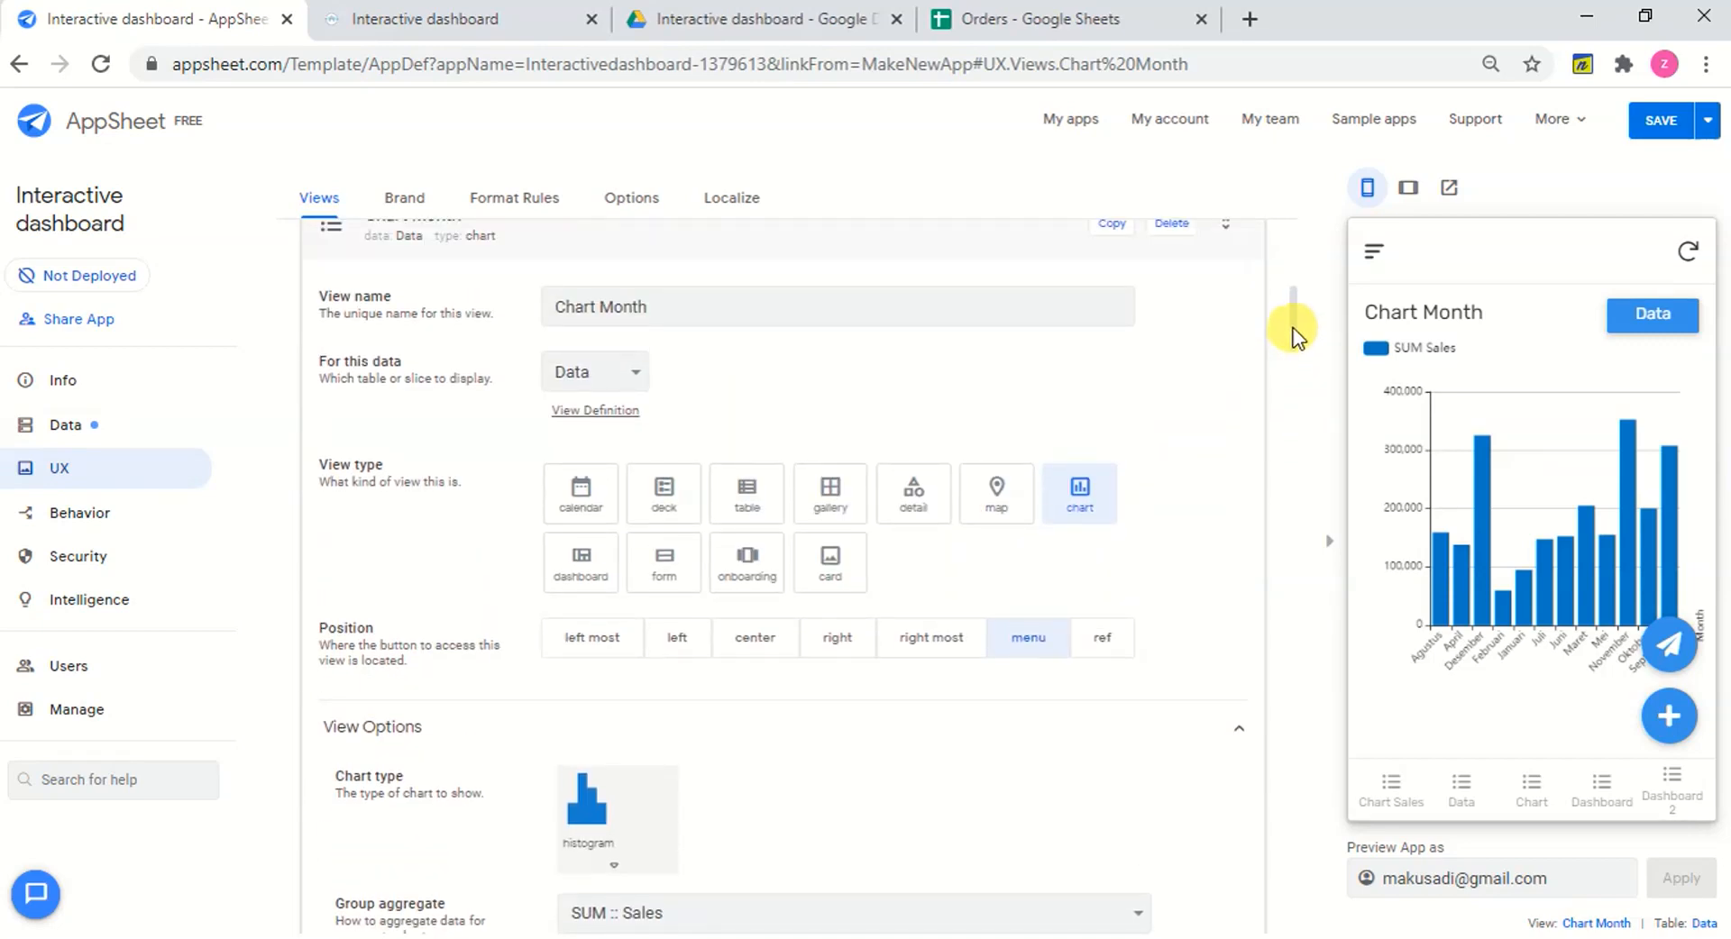
scroll(1296, 335, up, 3)
scroll(1294, 326, down, 2)
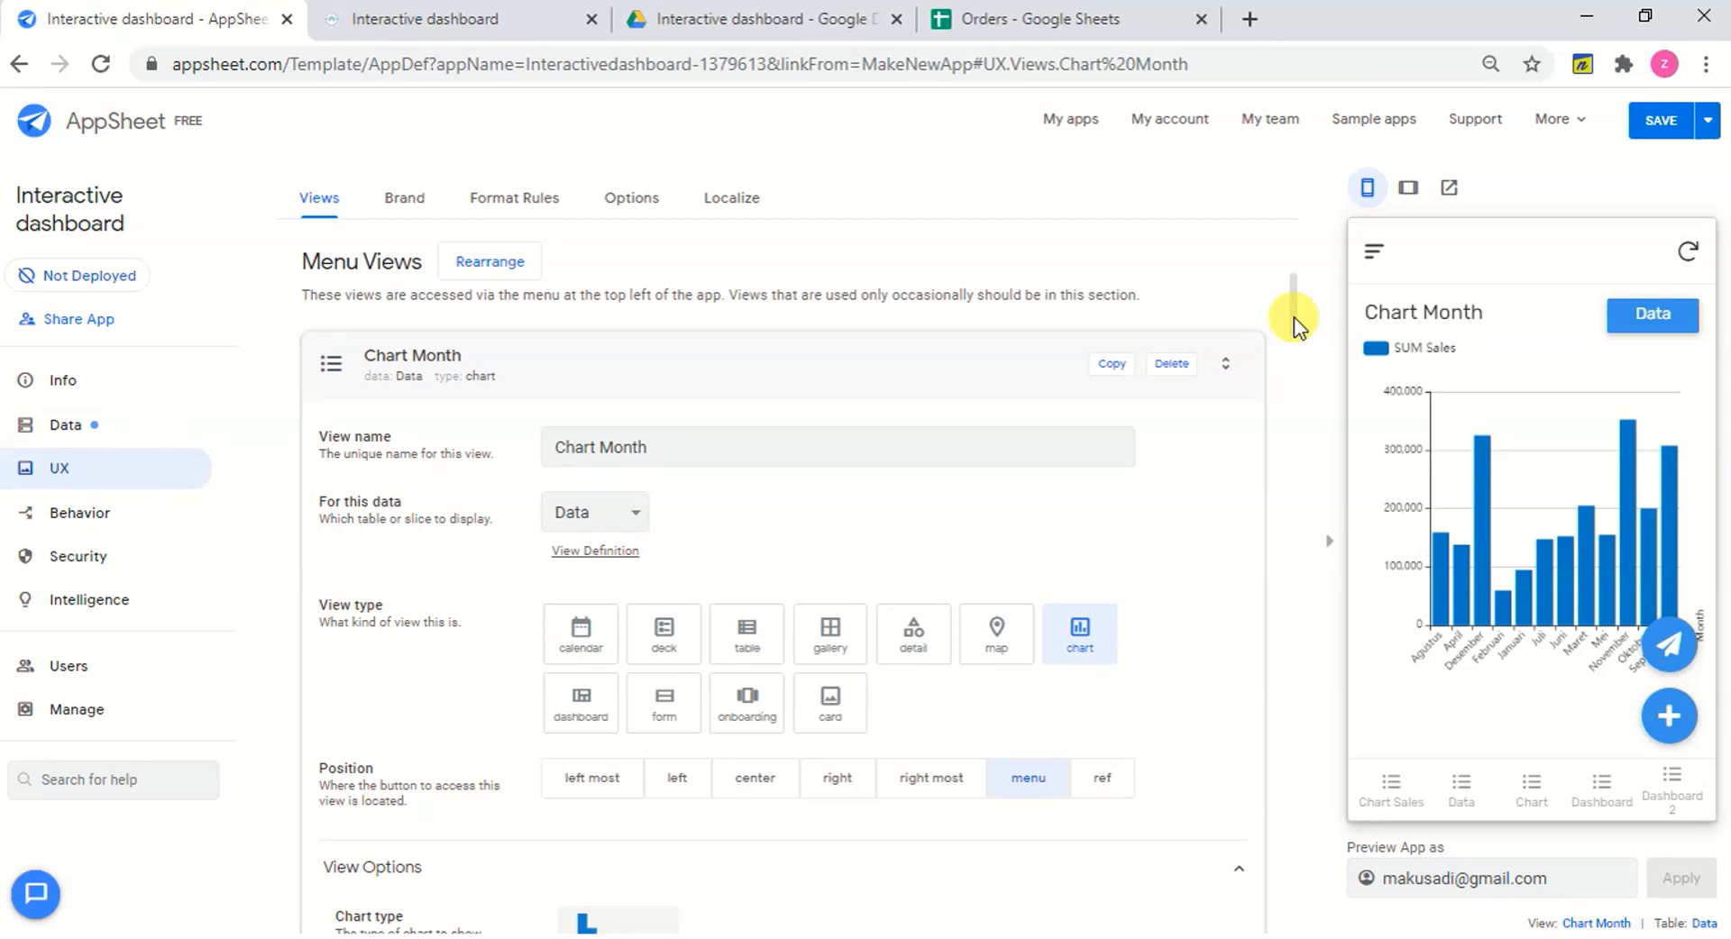
scroll(1294, 311, up, 2)
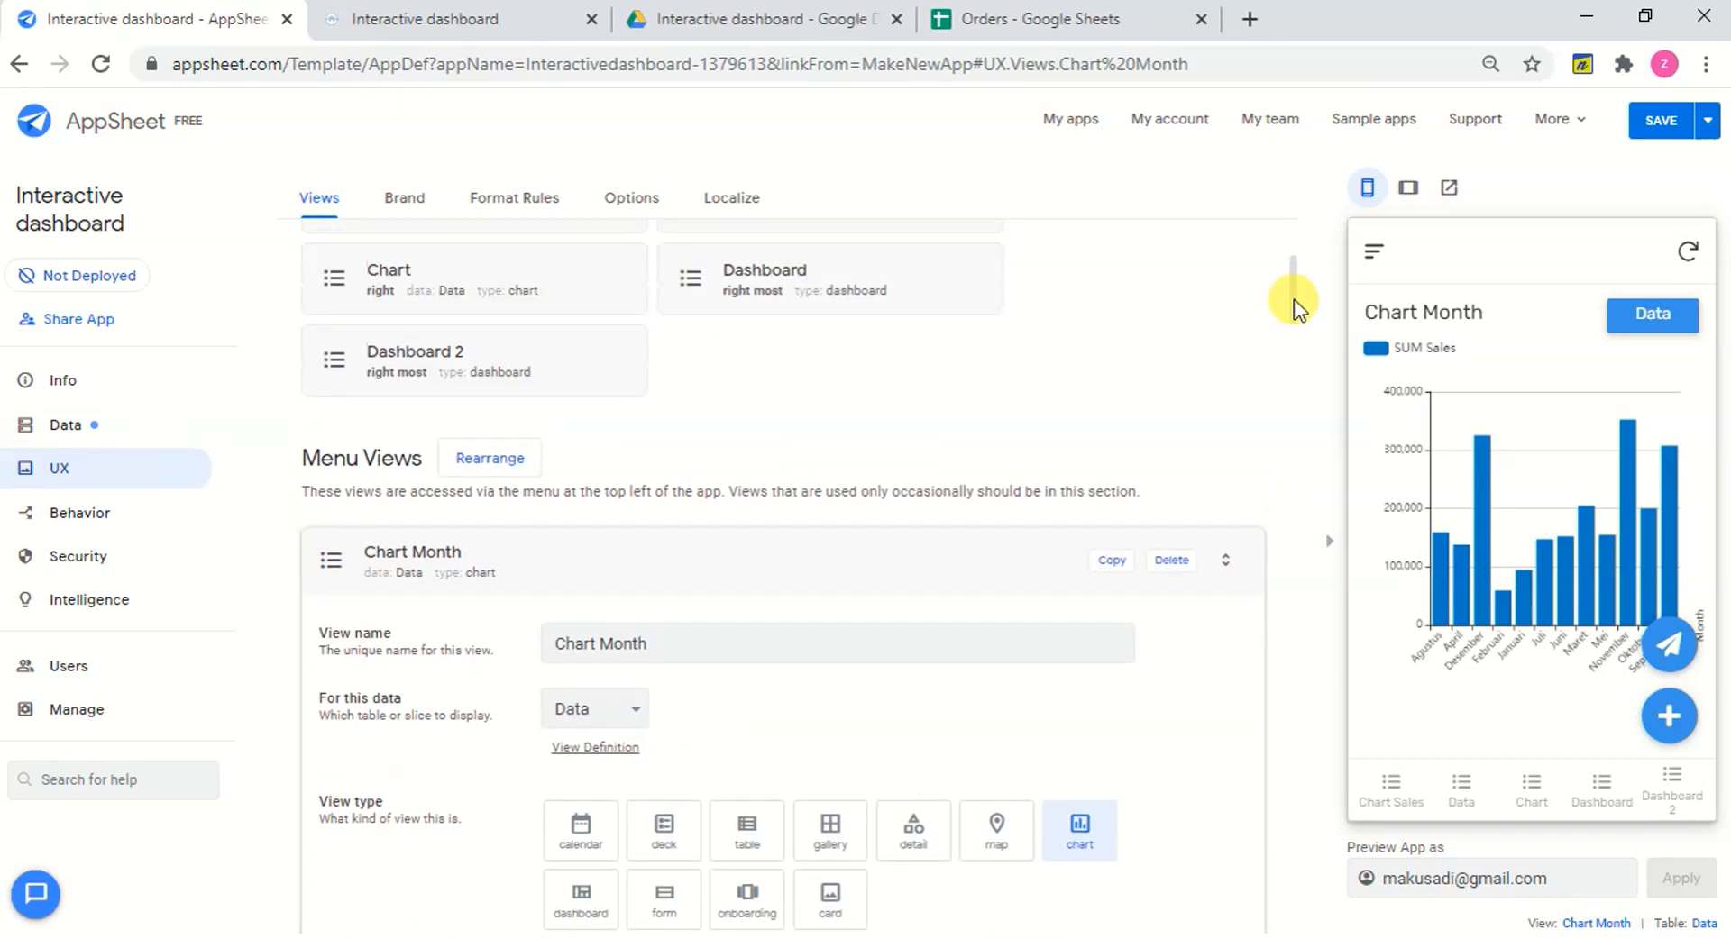
click(487, 564)
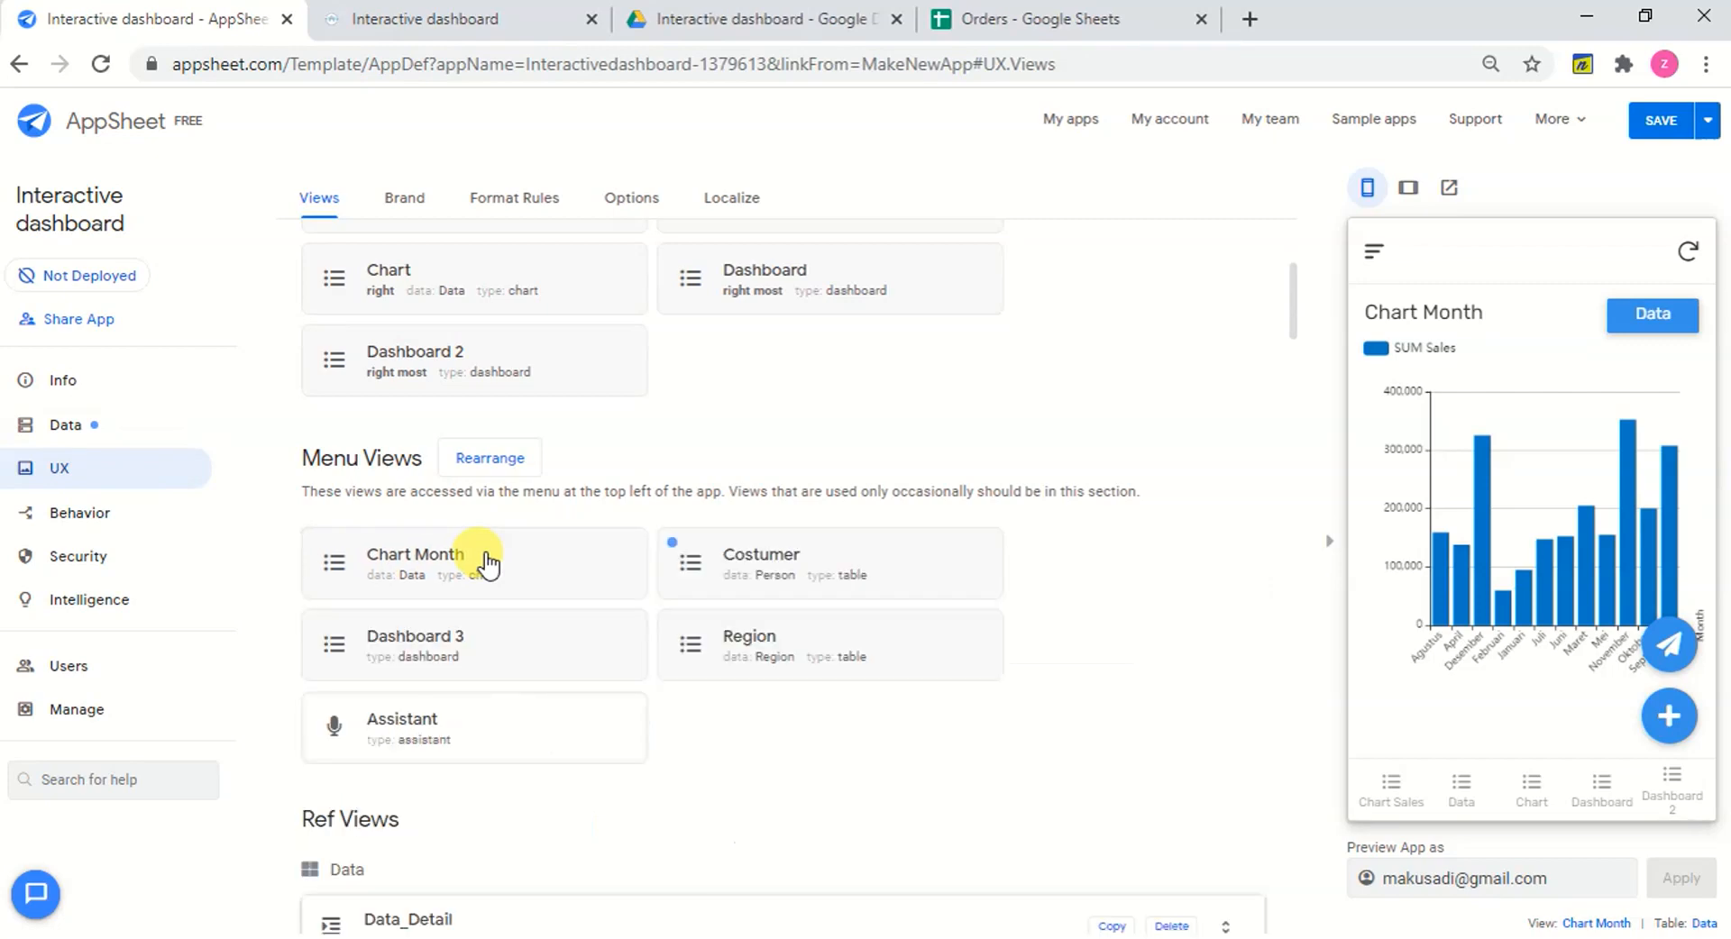
click(1682, 123)
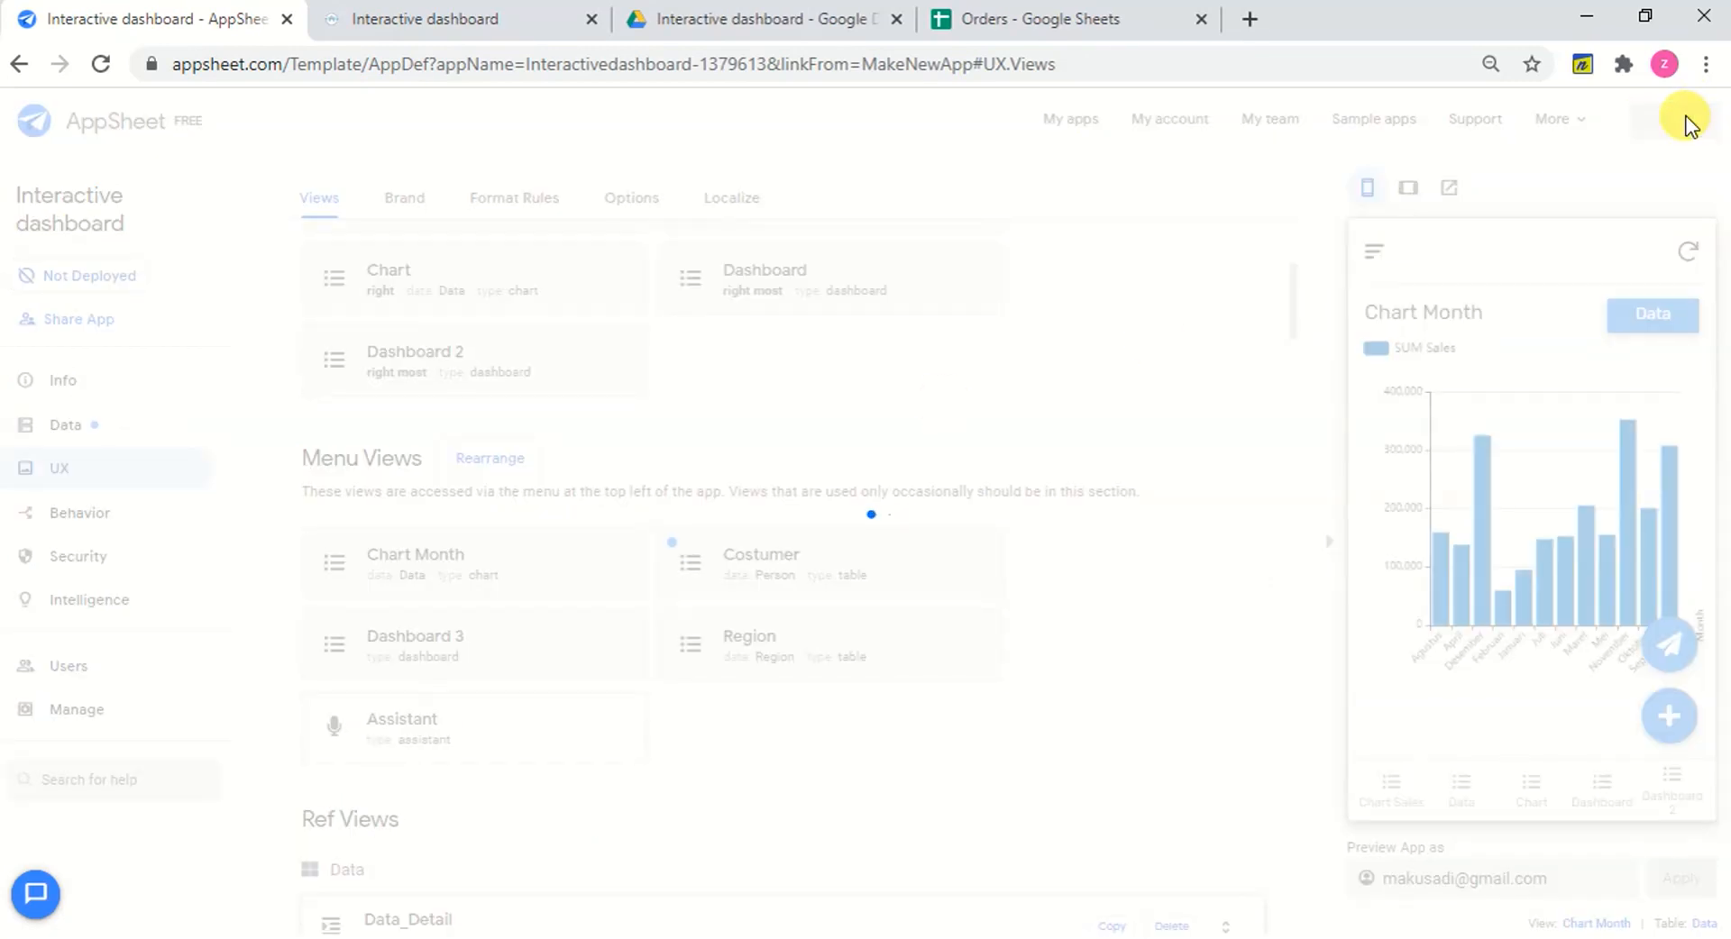
Switch to the Orders spreadsheet in Google Sheets and review the years listed in the Year worksheet.
click(1064, 20)
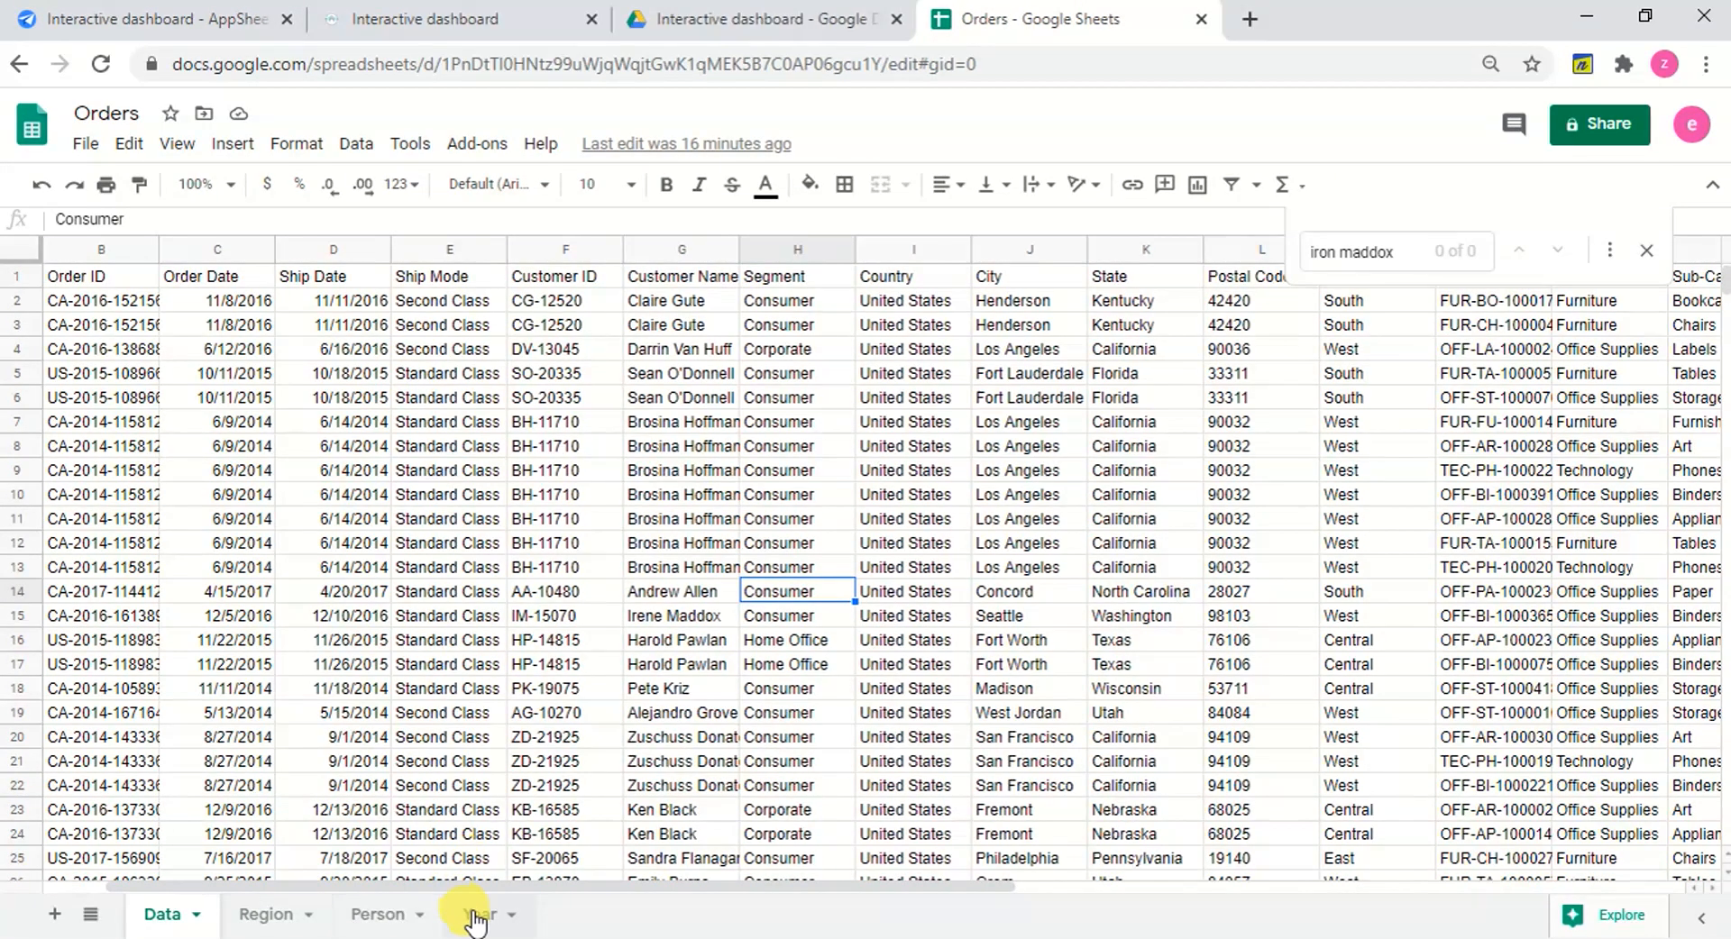
click(475, 915)
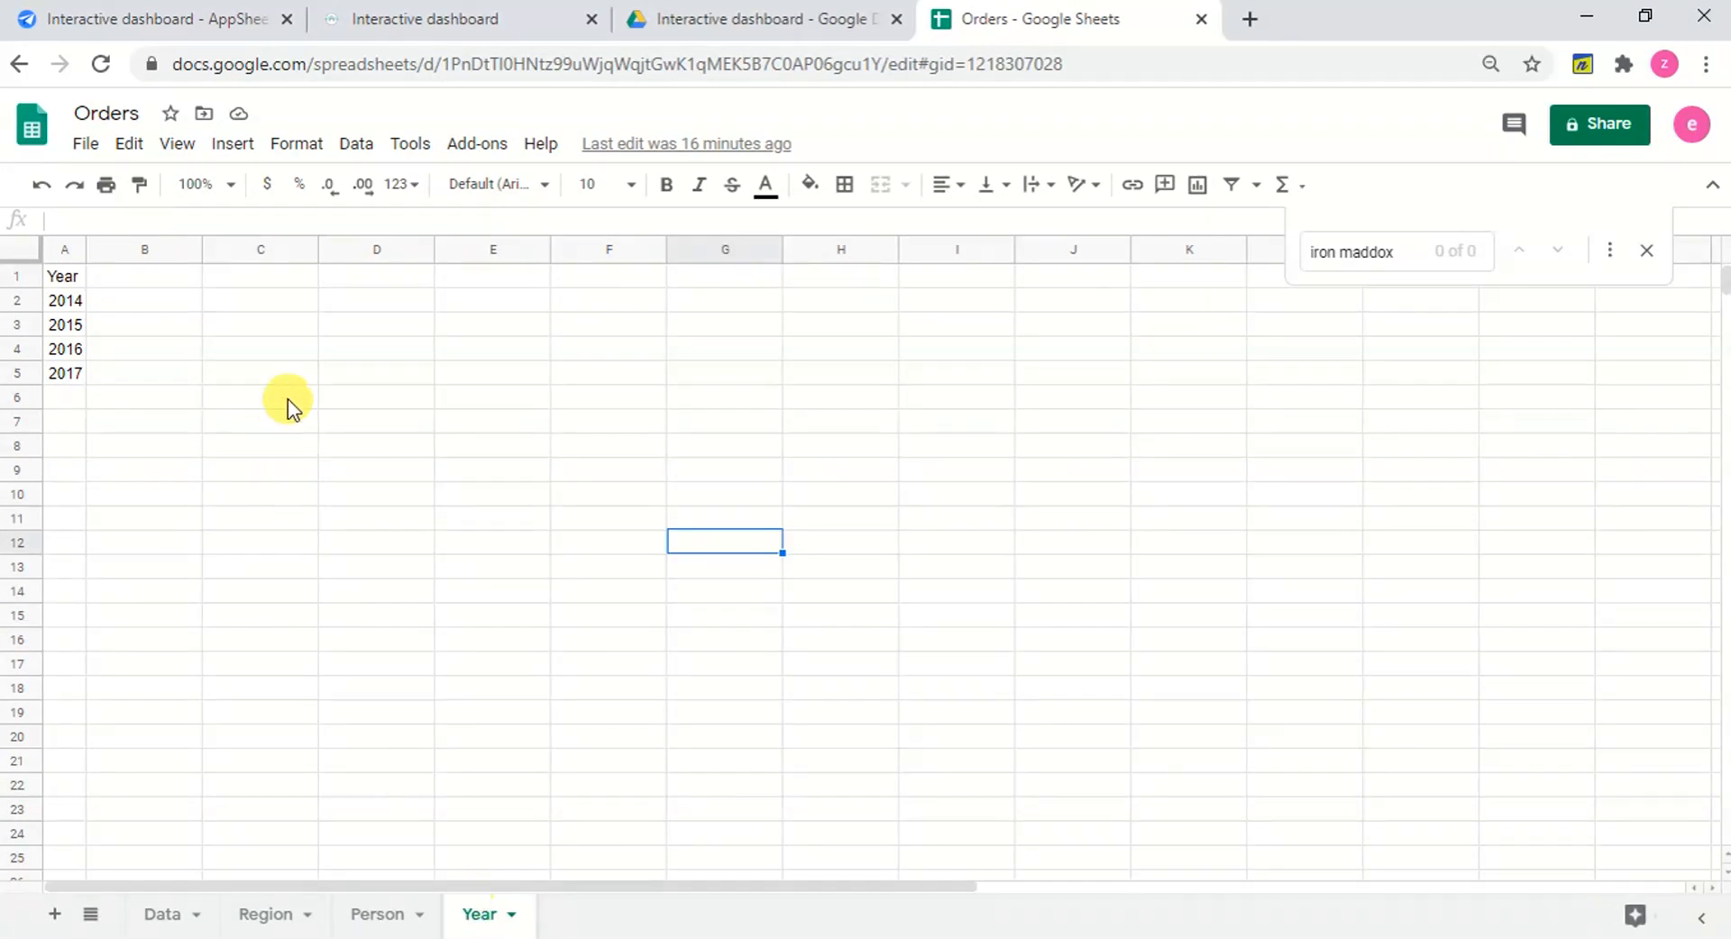
click(73, 323)
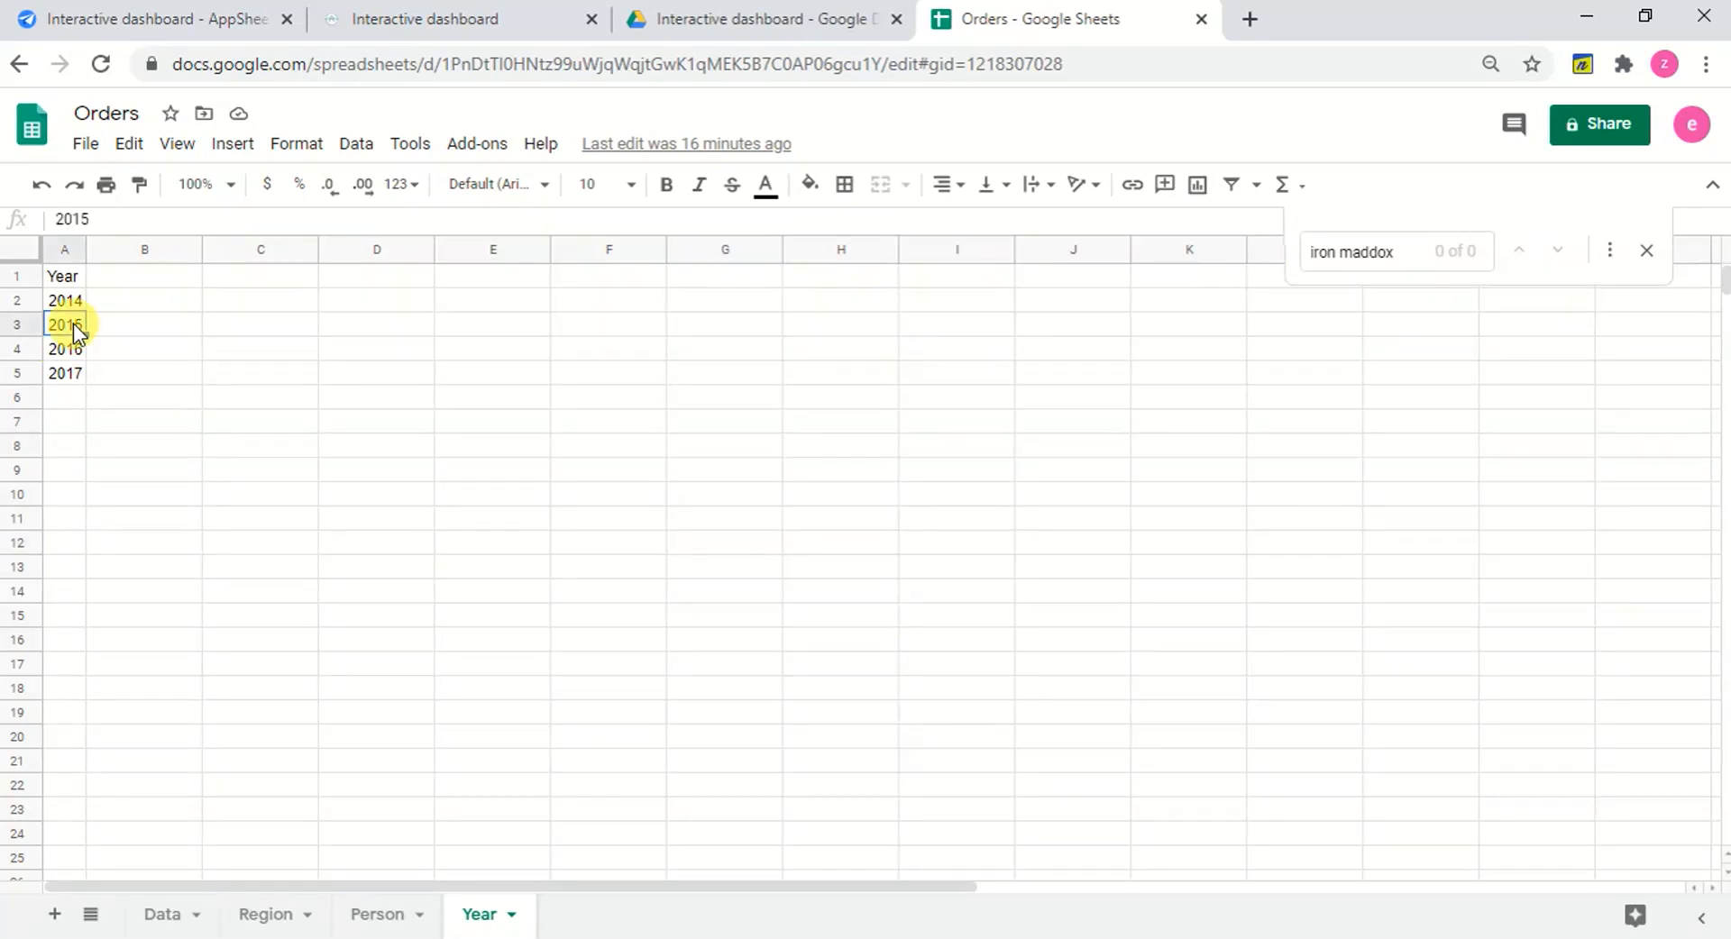
Switch back to AppSheet and start a new data table from the Google file Orders in Tutorial > Interactive dashboard.
click(194, 21)
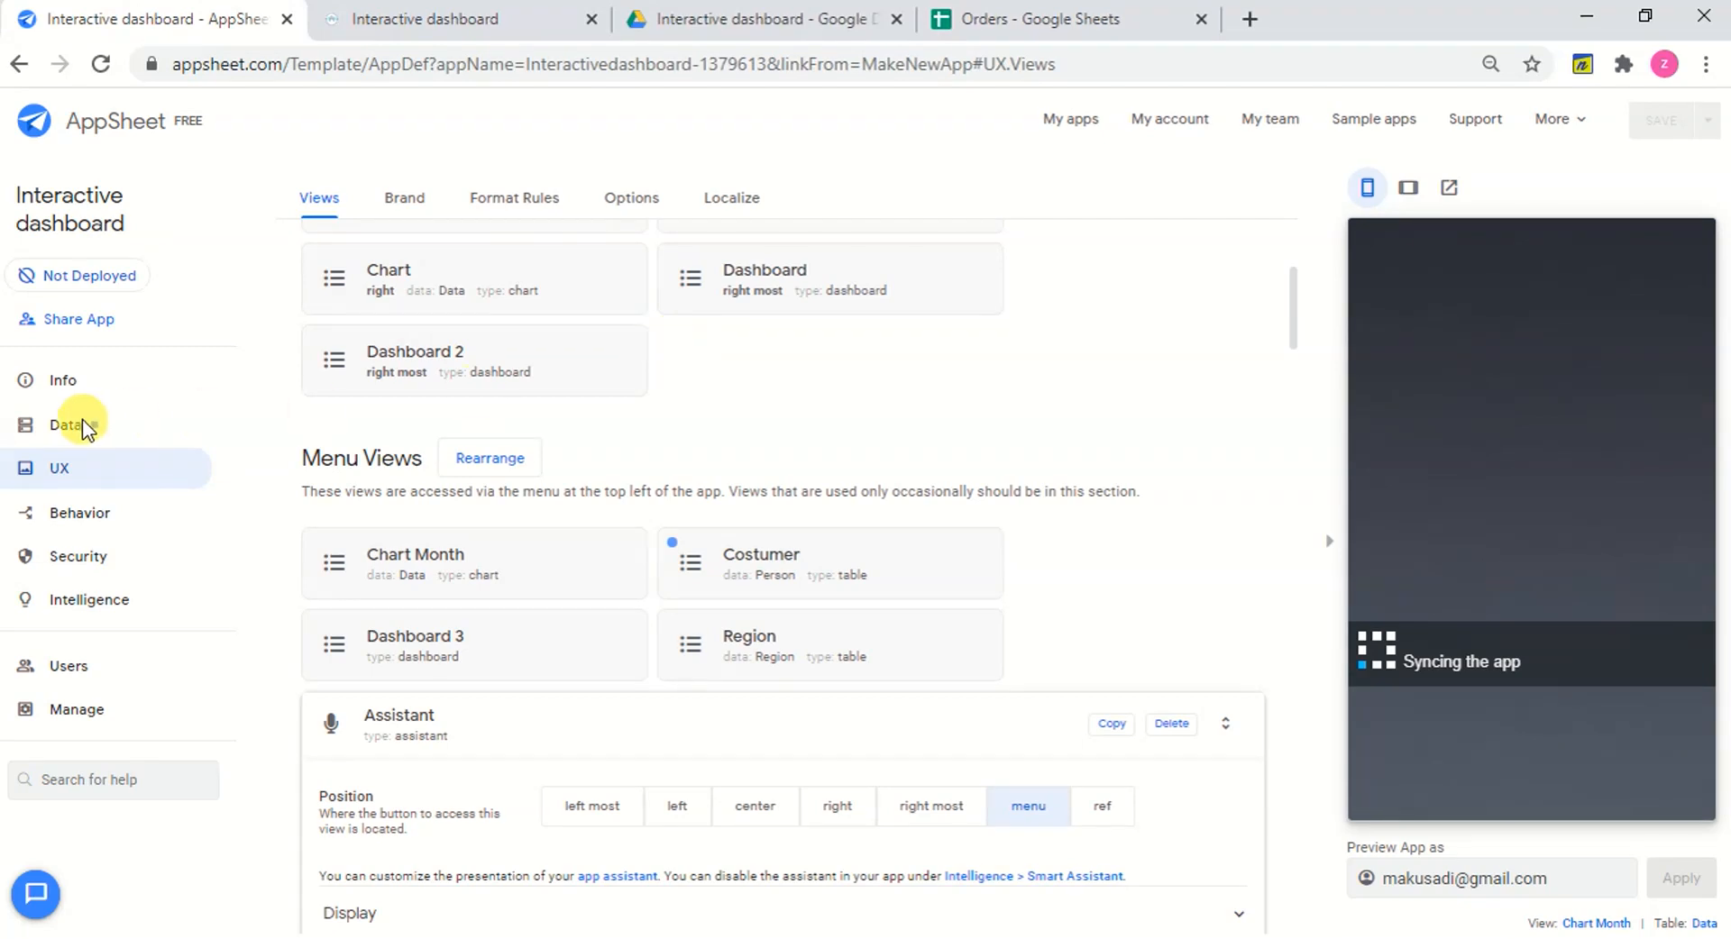
click(82, 434)
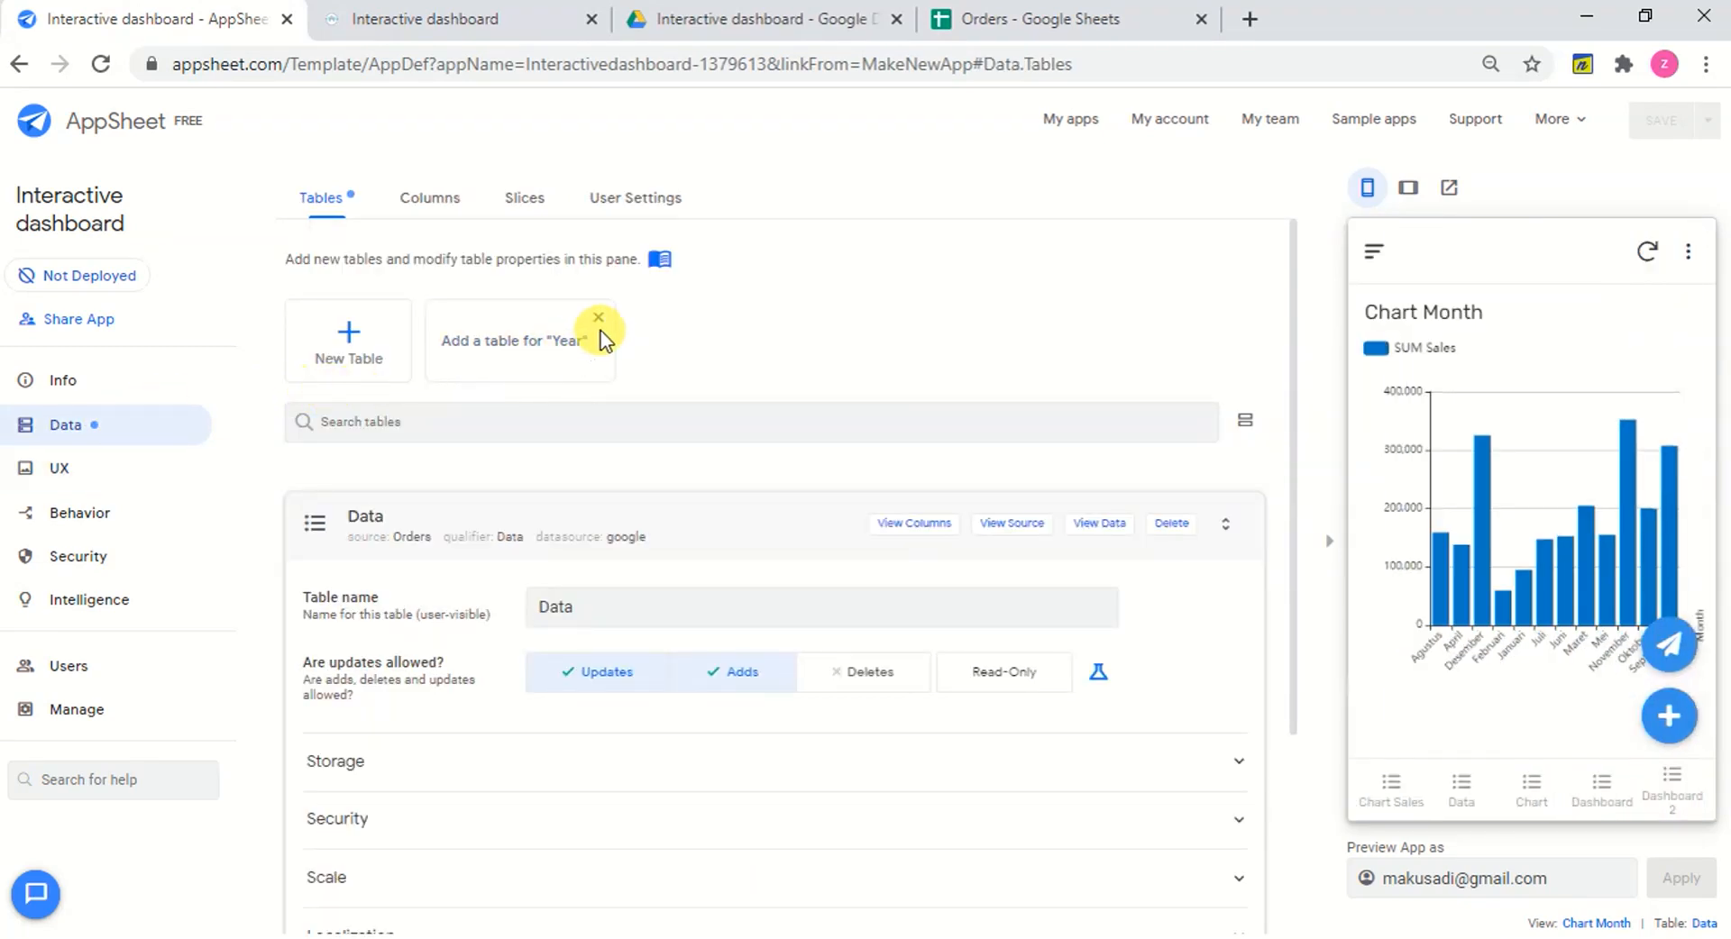
click(368, 333)
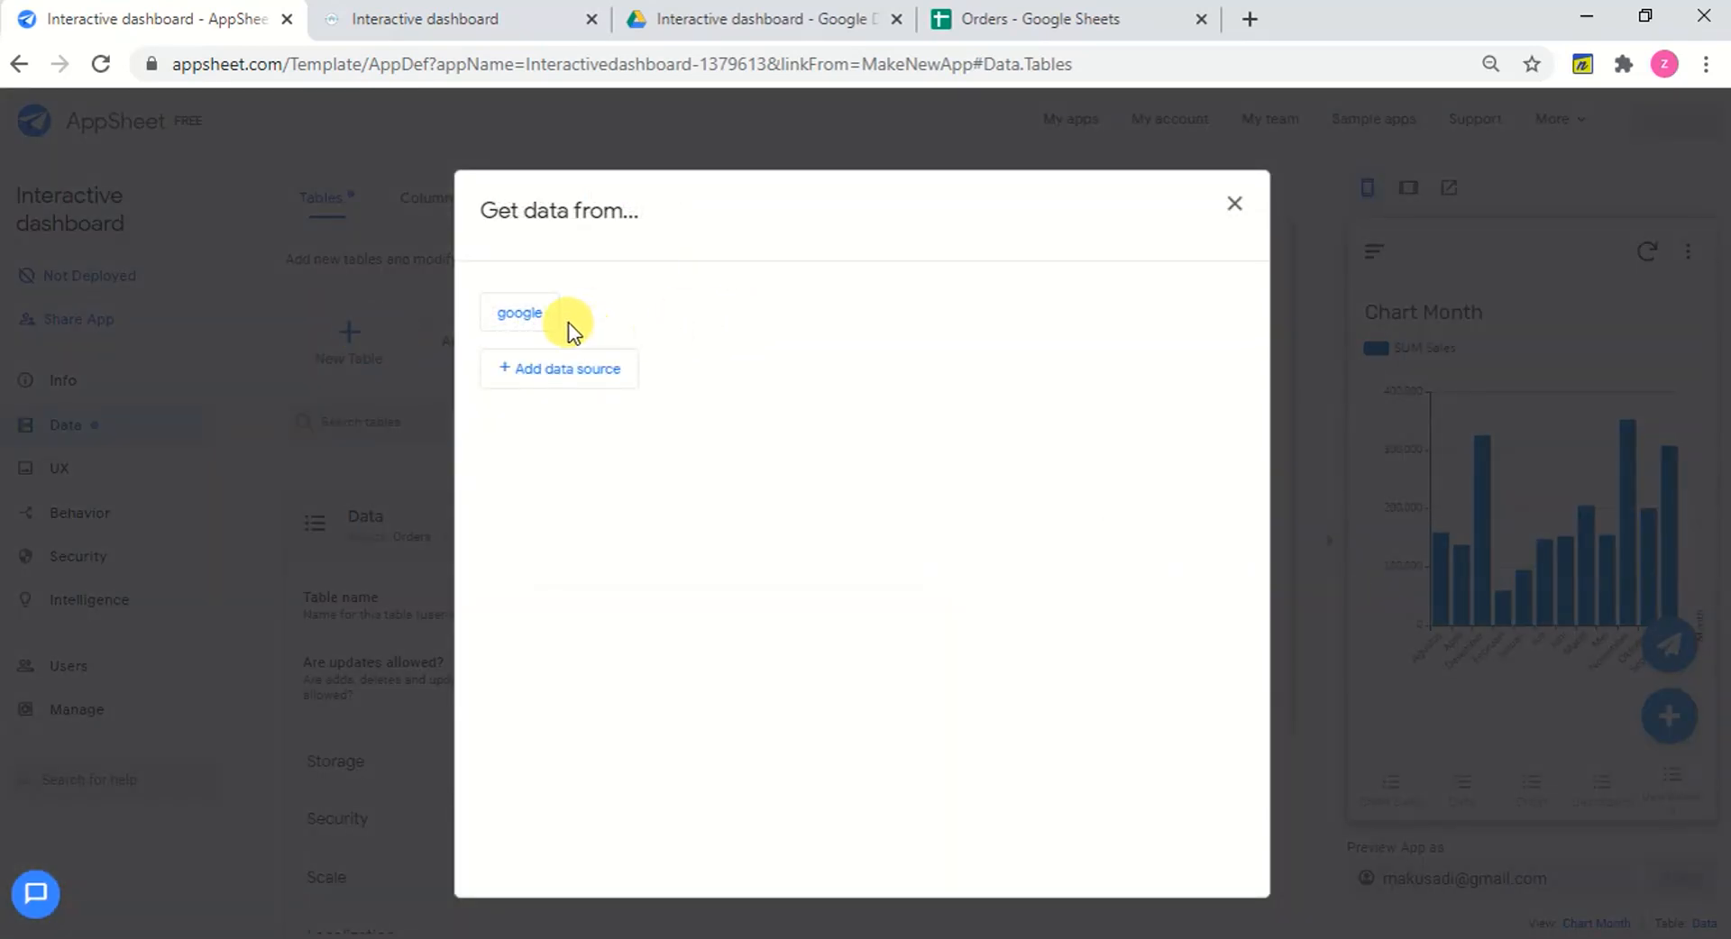
click(532, 326)
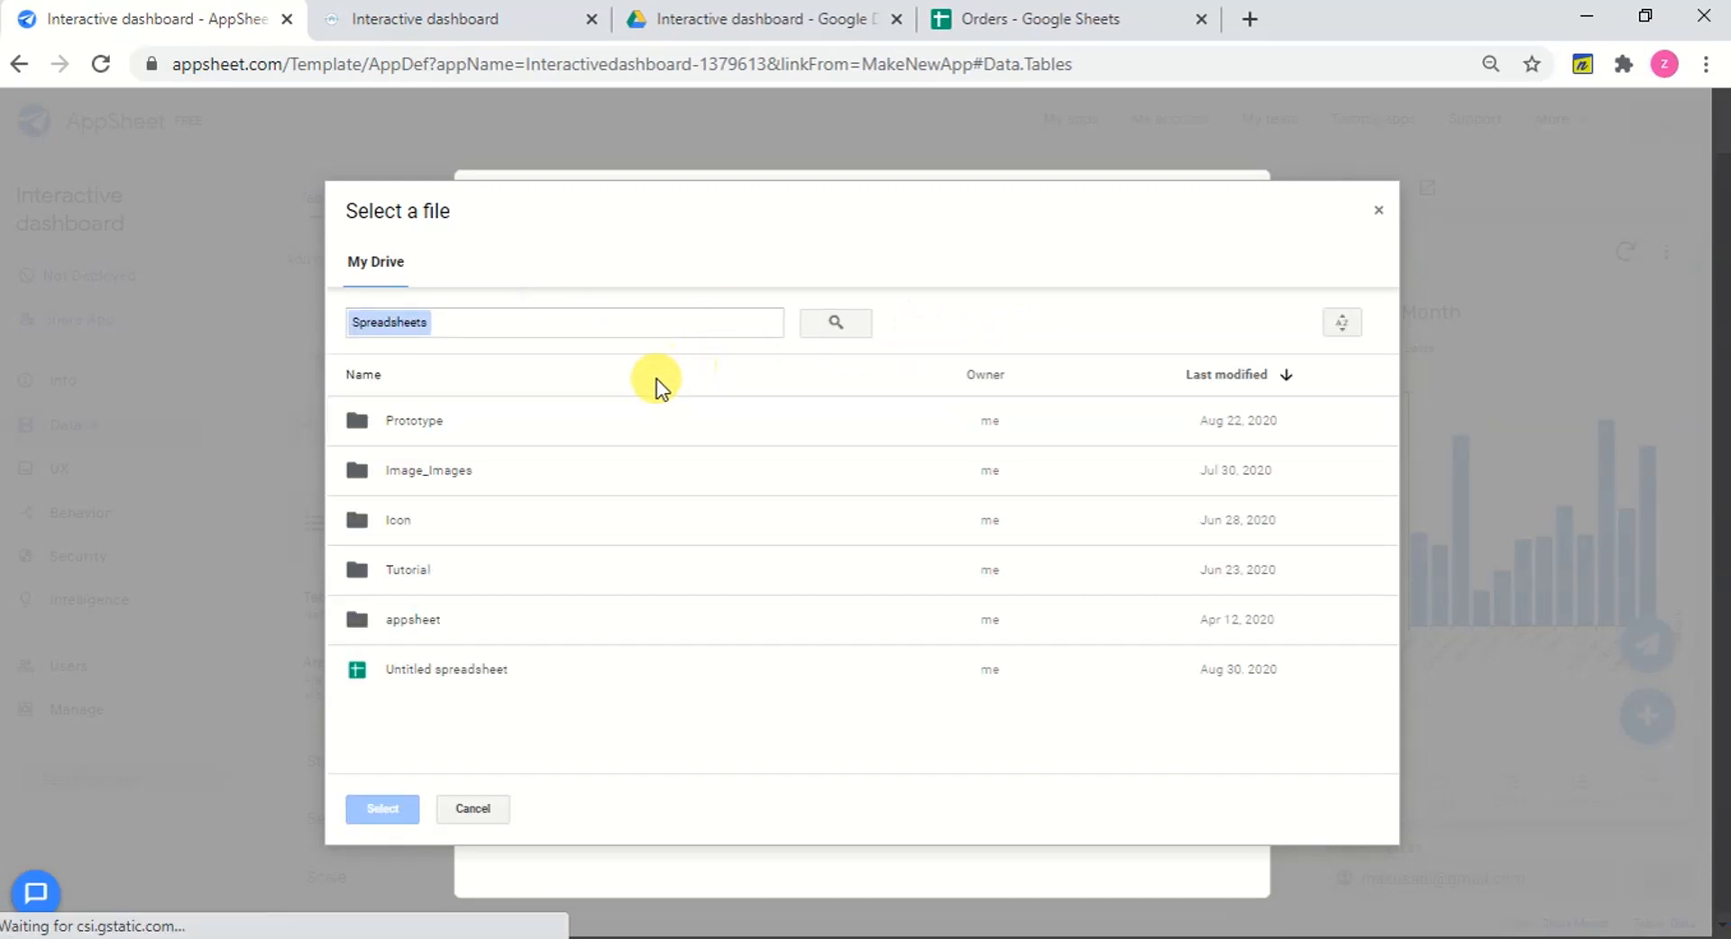
double_click(496, 572)
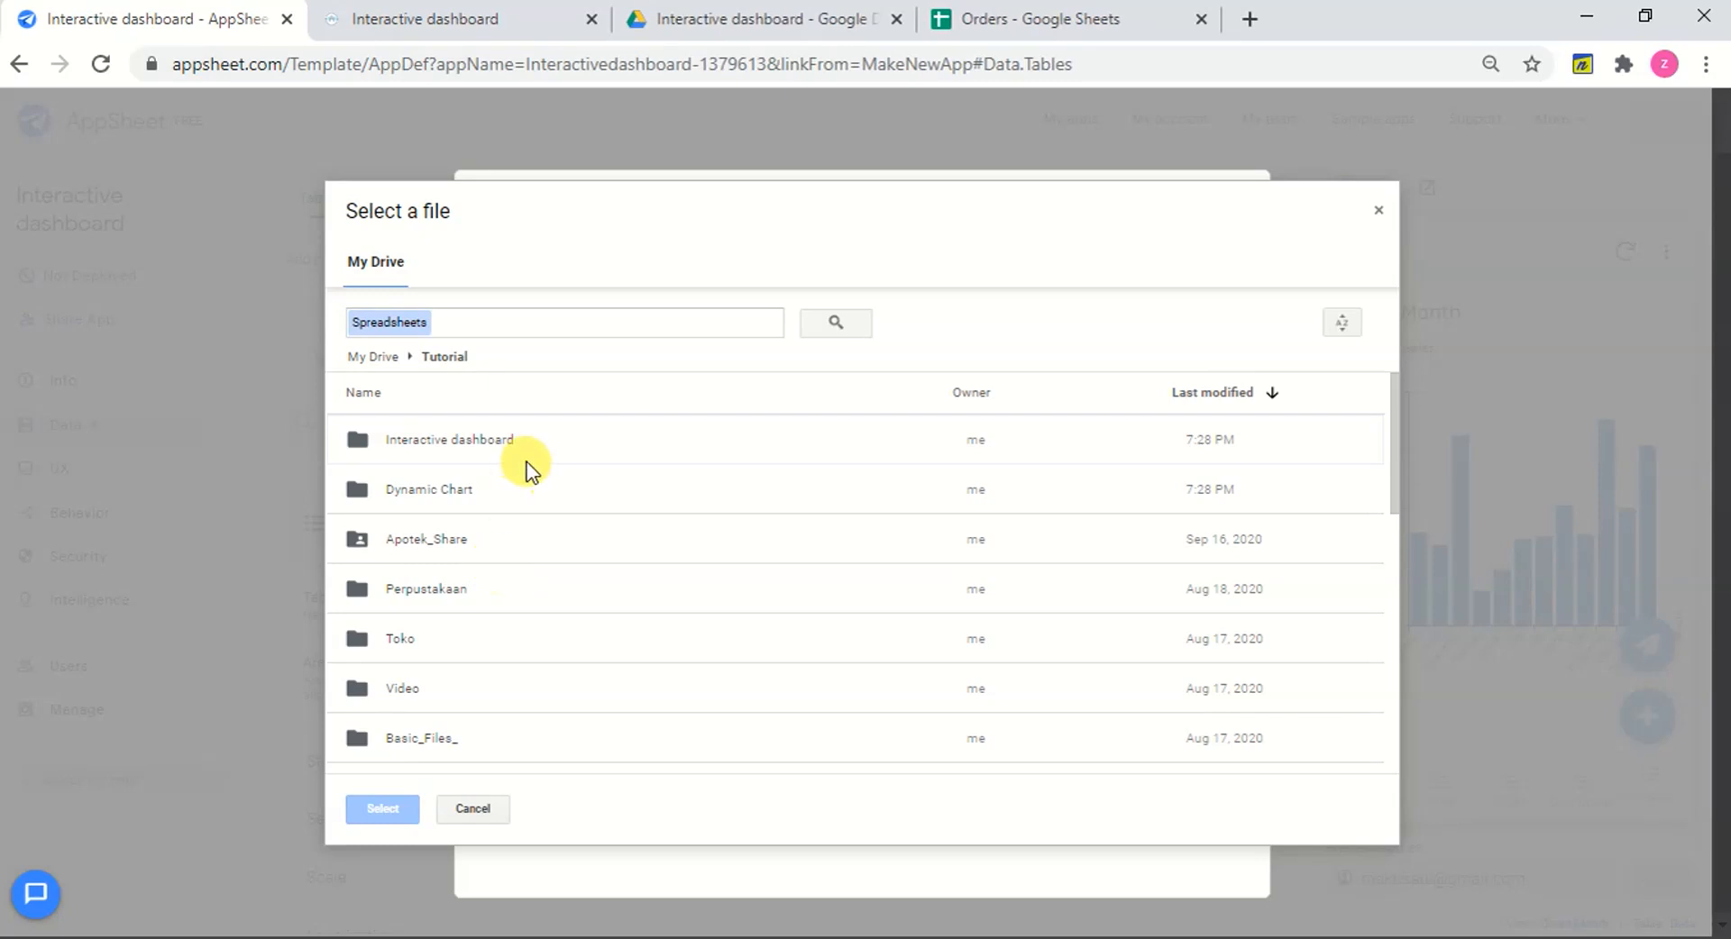
double_click(558, 442)
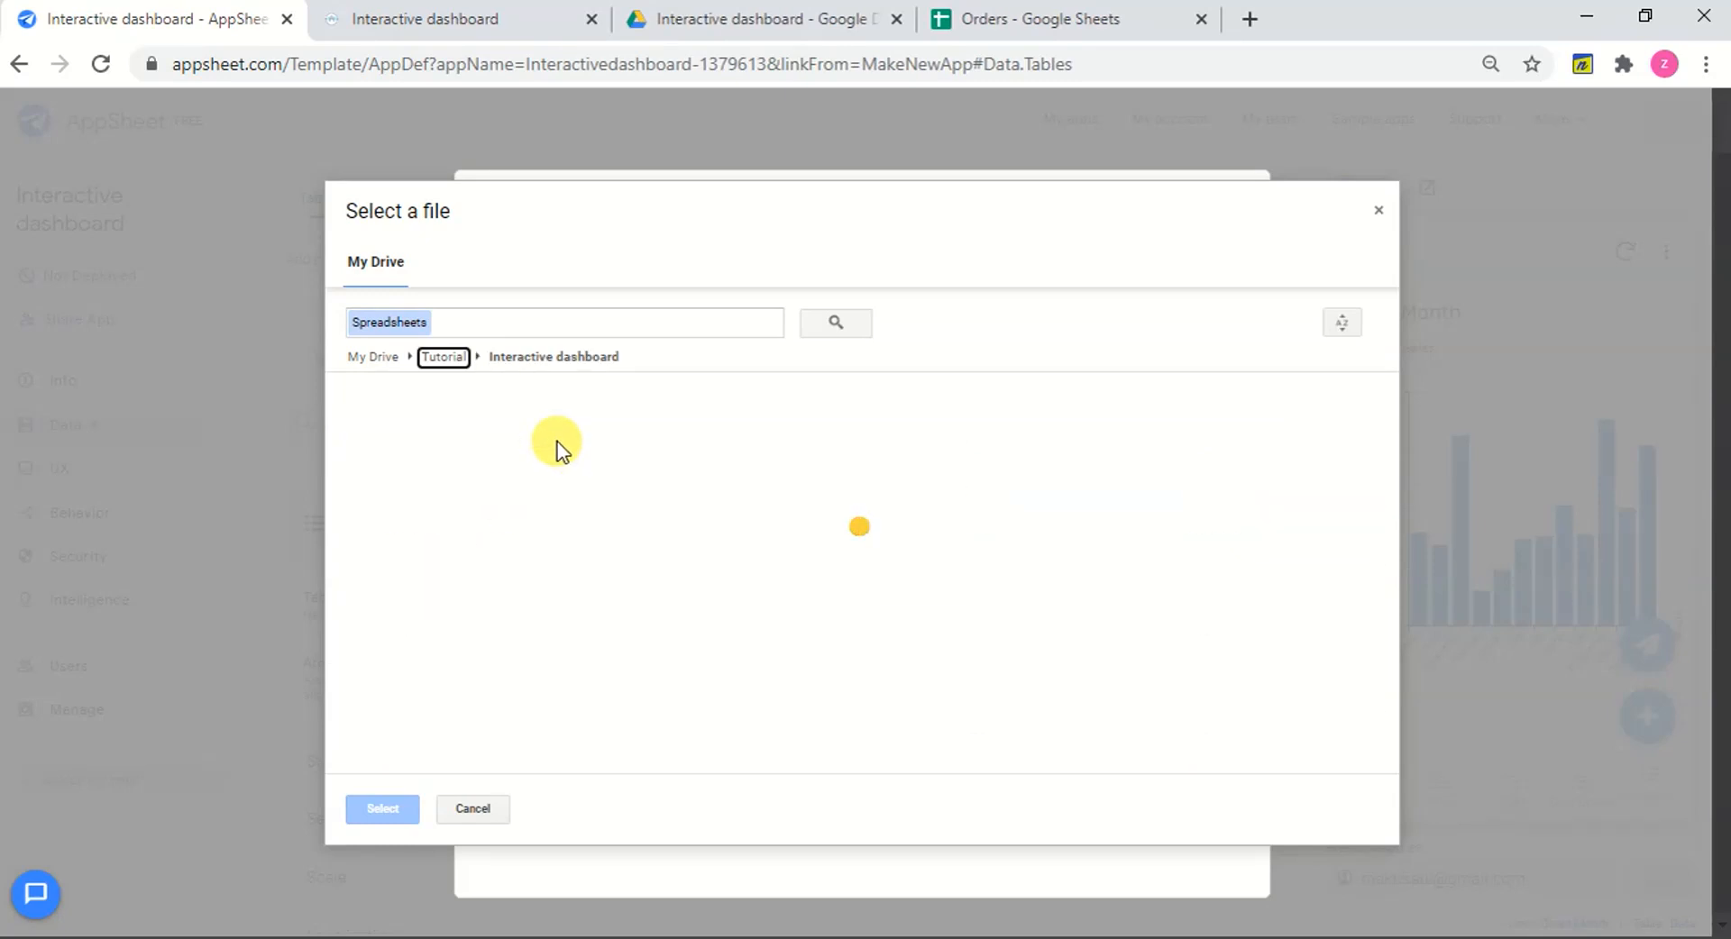
double_click(572, 441)
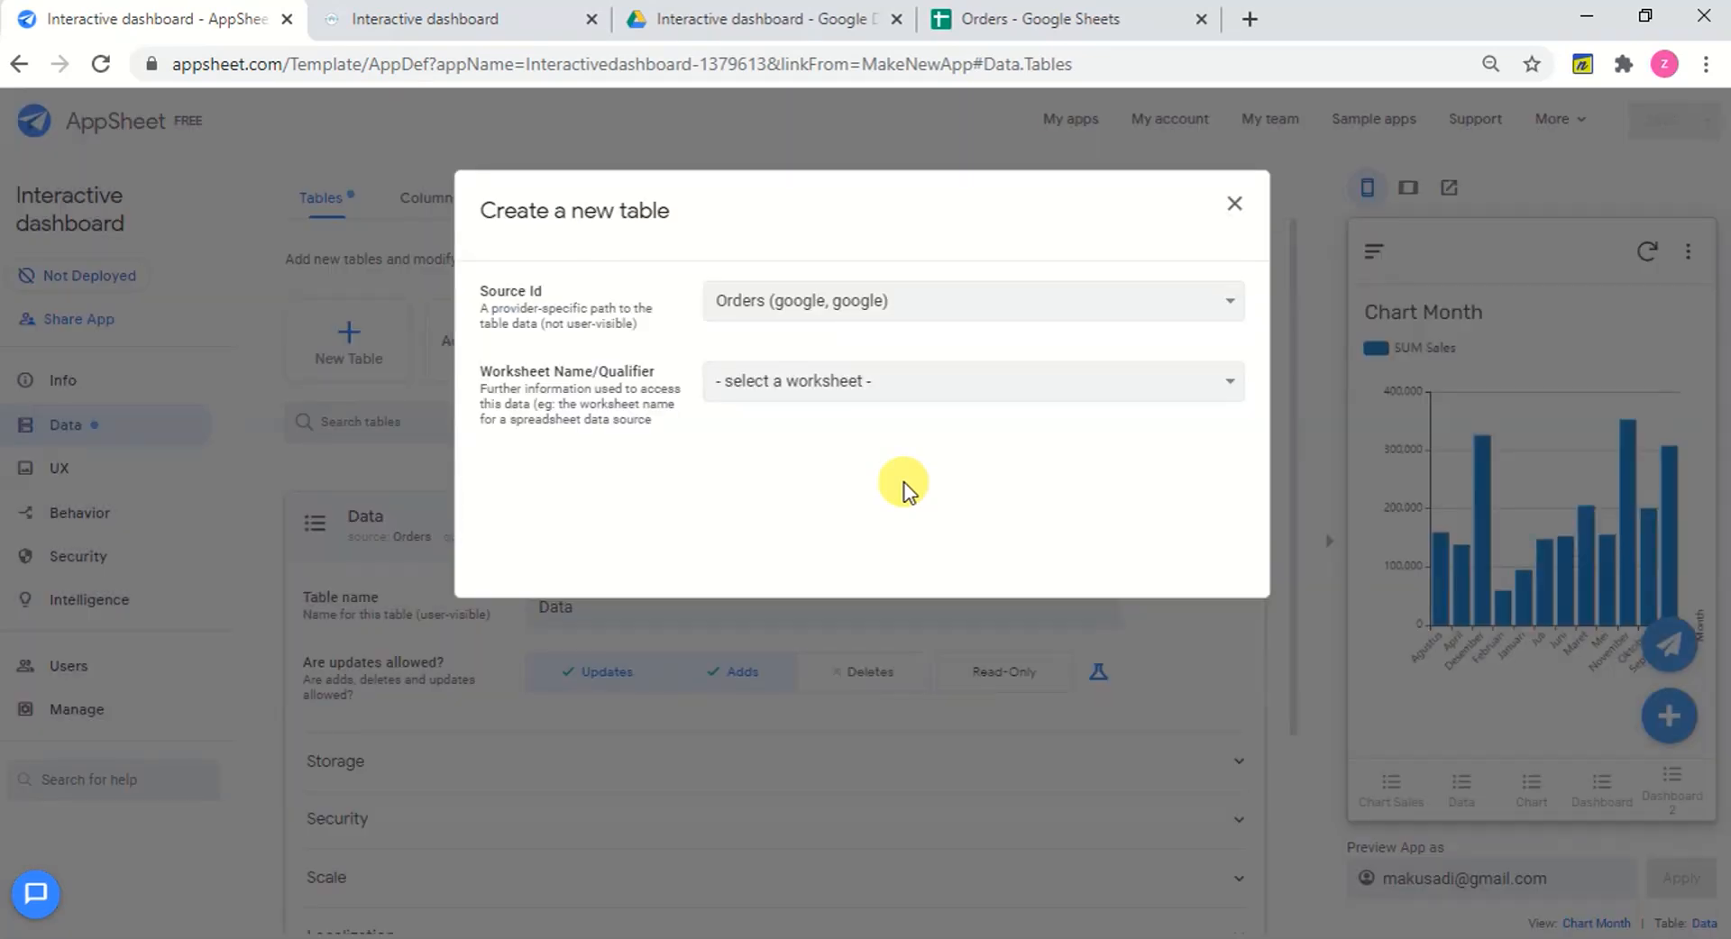
Choose the Year worksheet, disallow adds and deletes so only updates are permitted, and add the table.
click(987, 386)
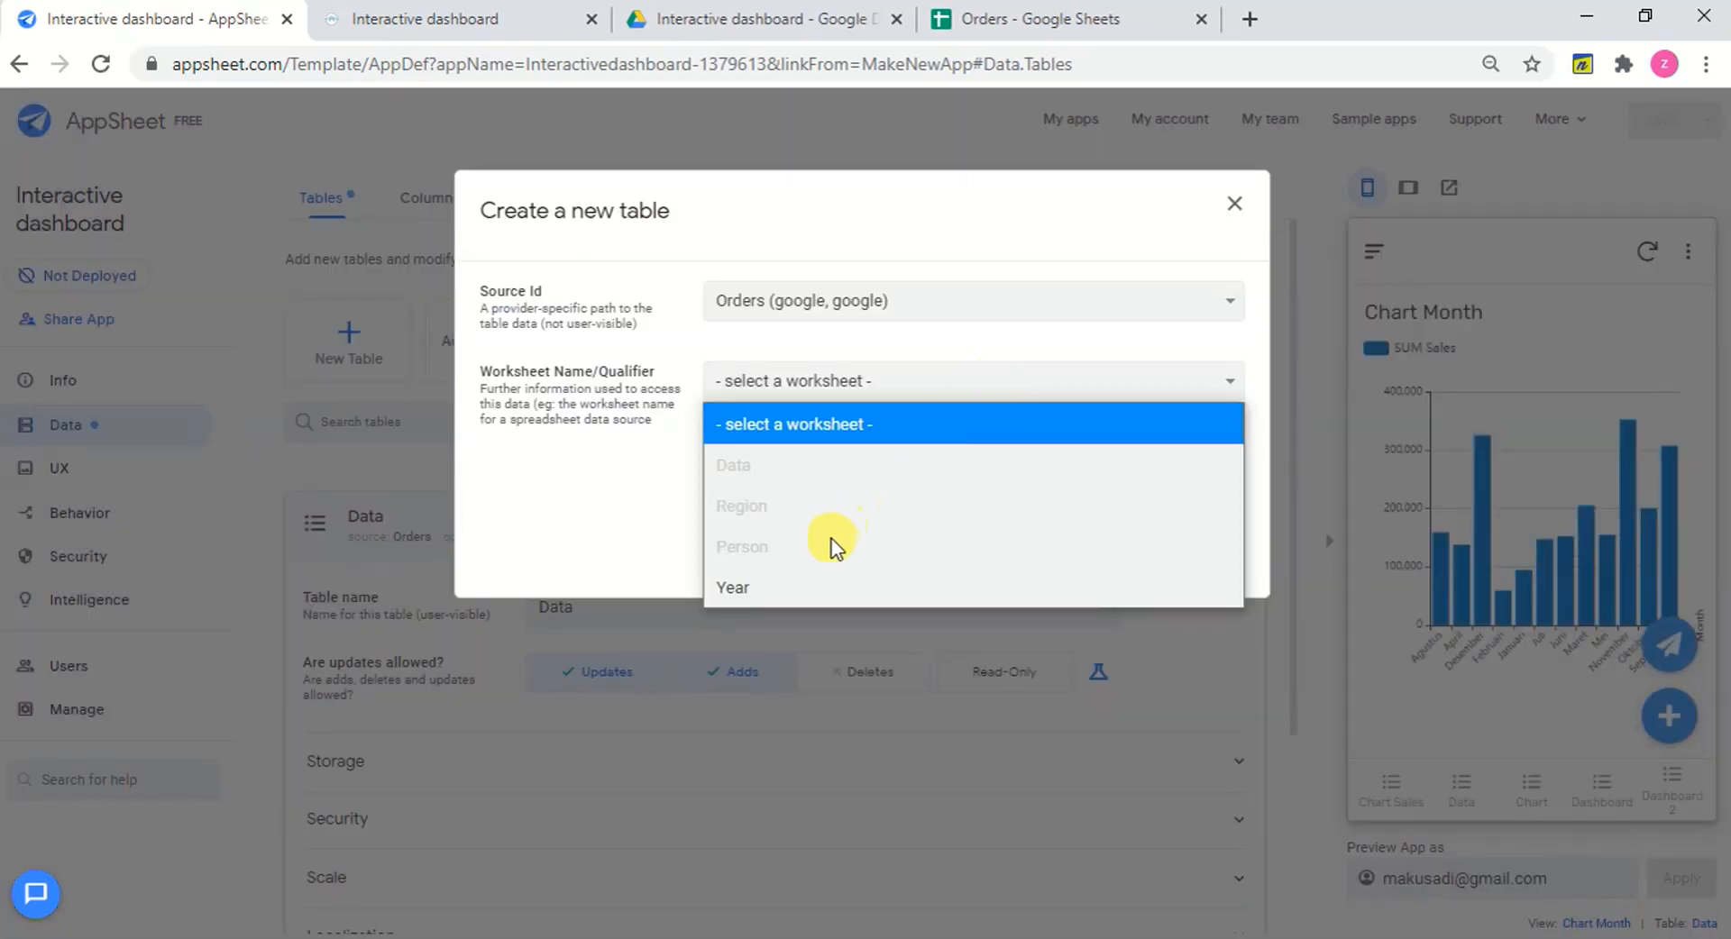
click(804, 587)
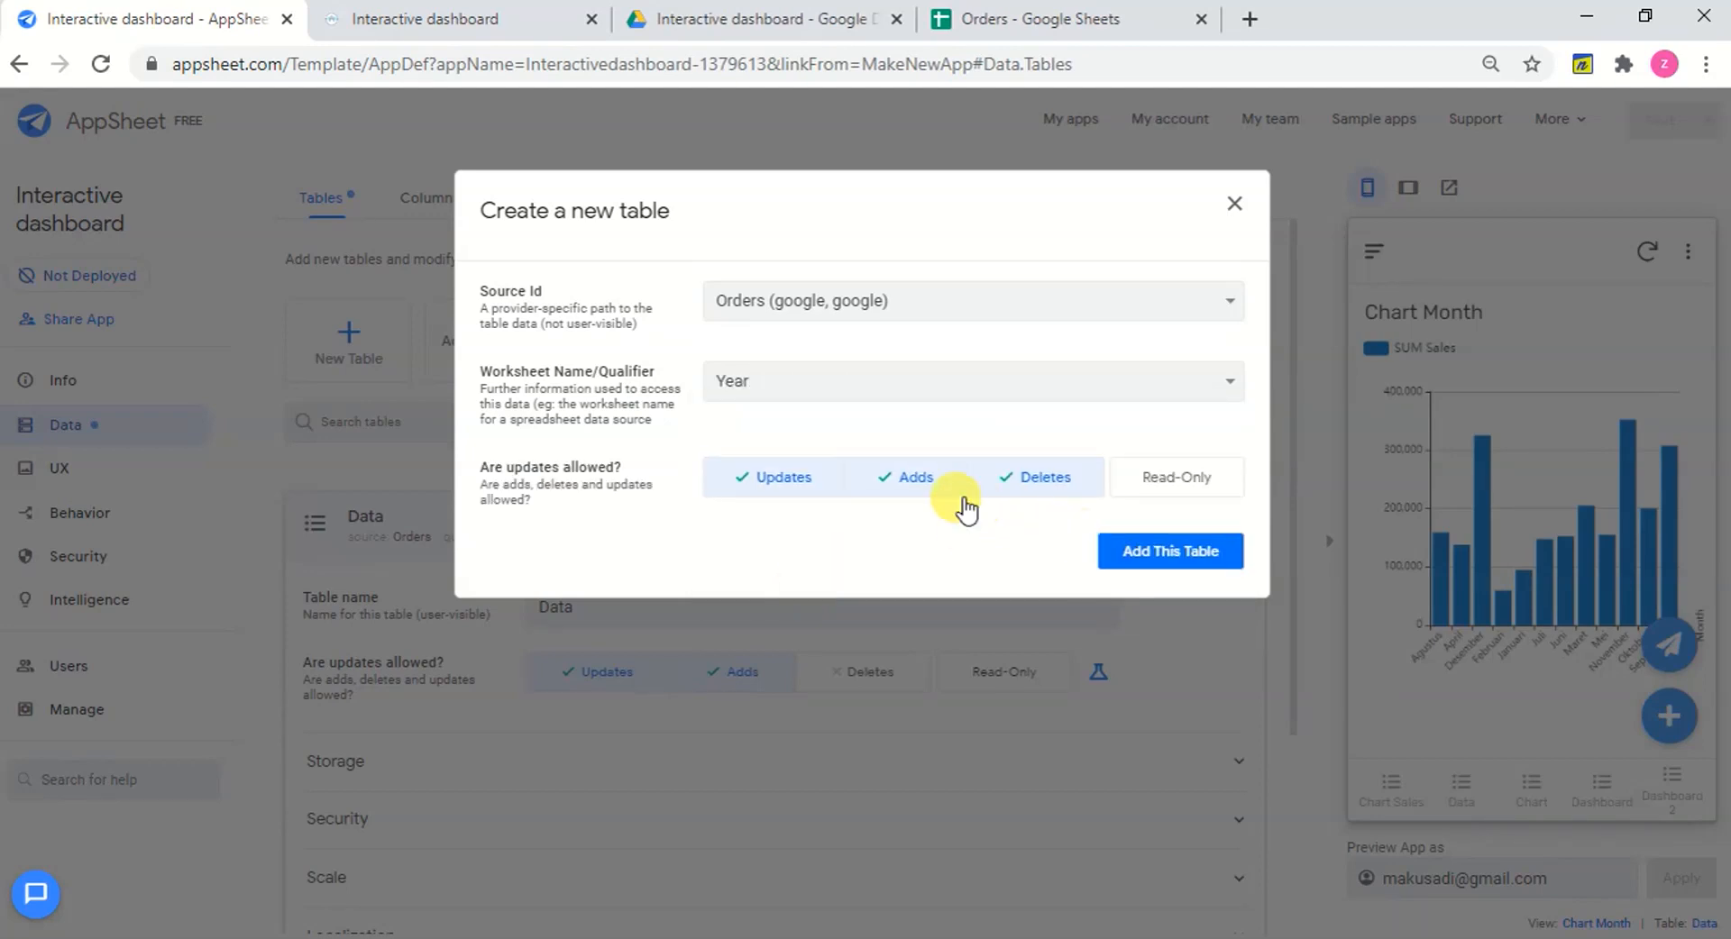
click(899, 487)
click(1008, 491)
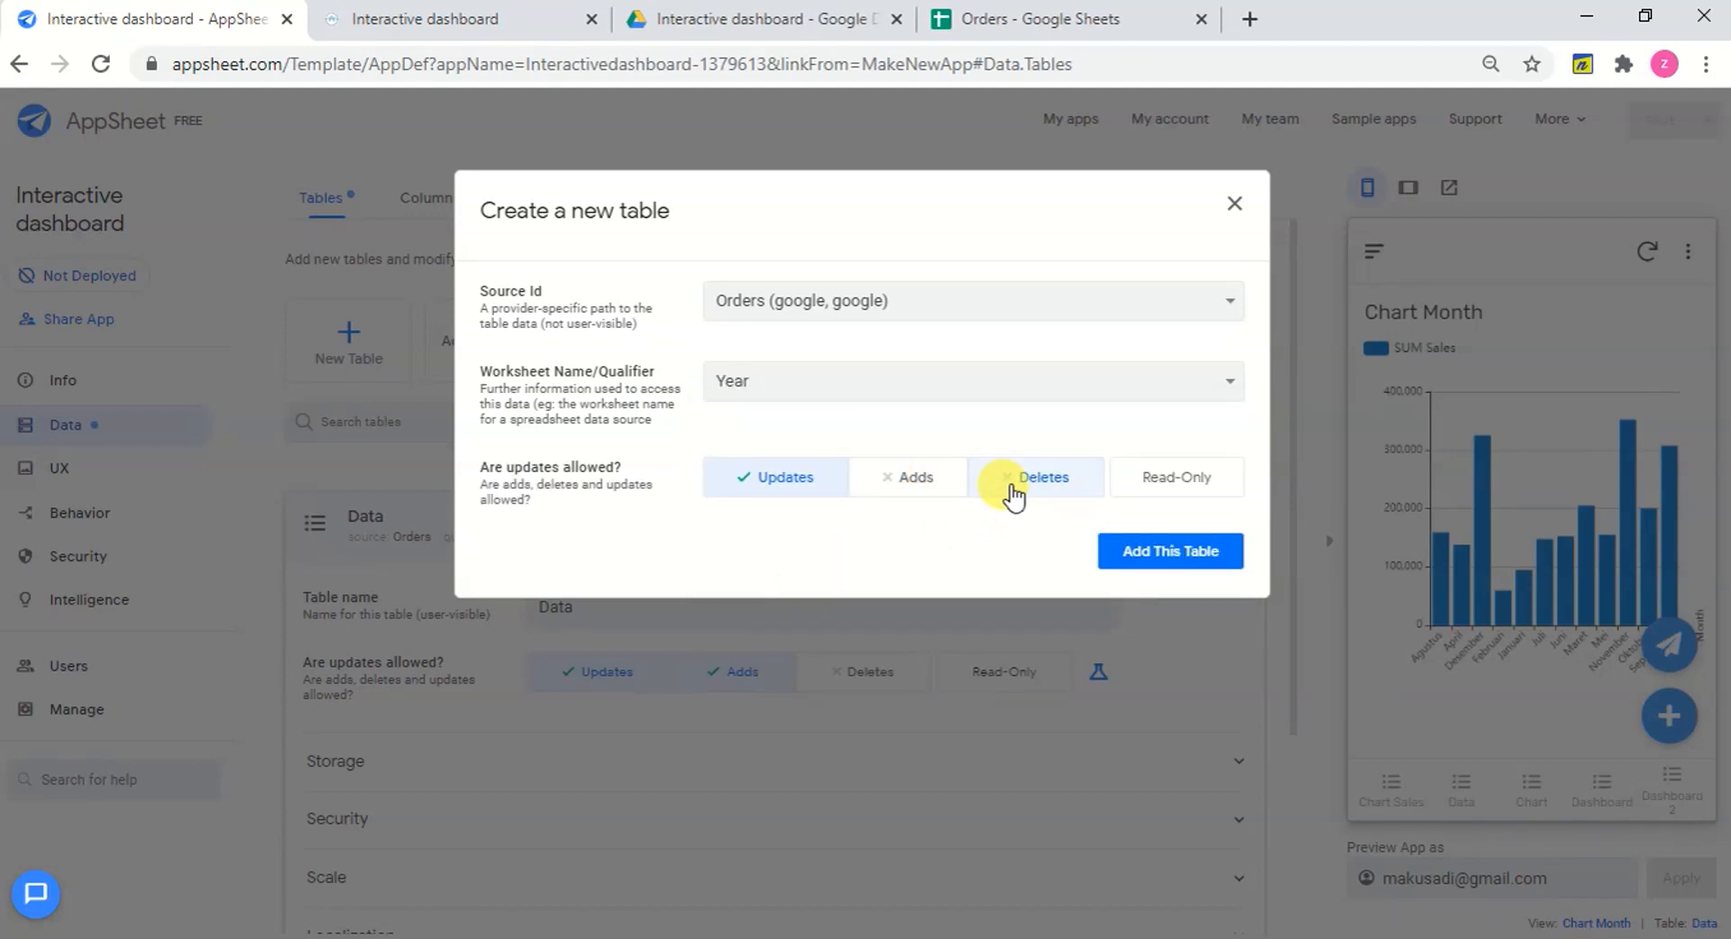
click(1172, 554)
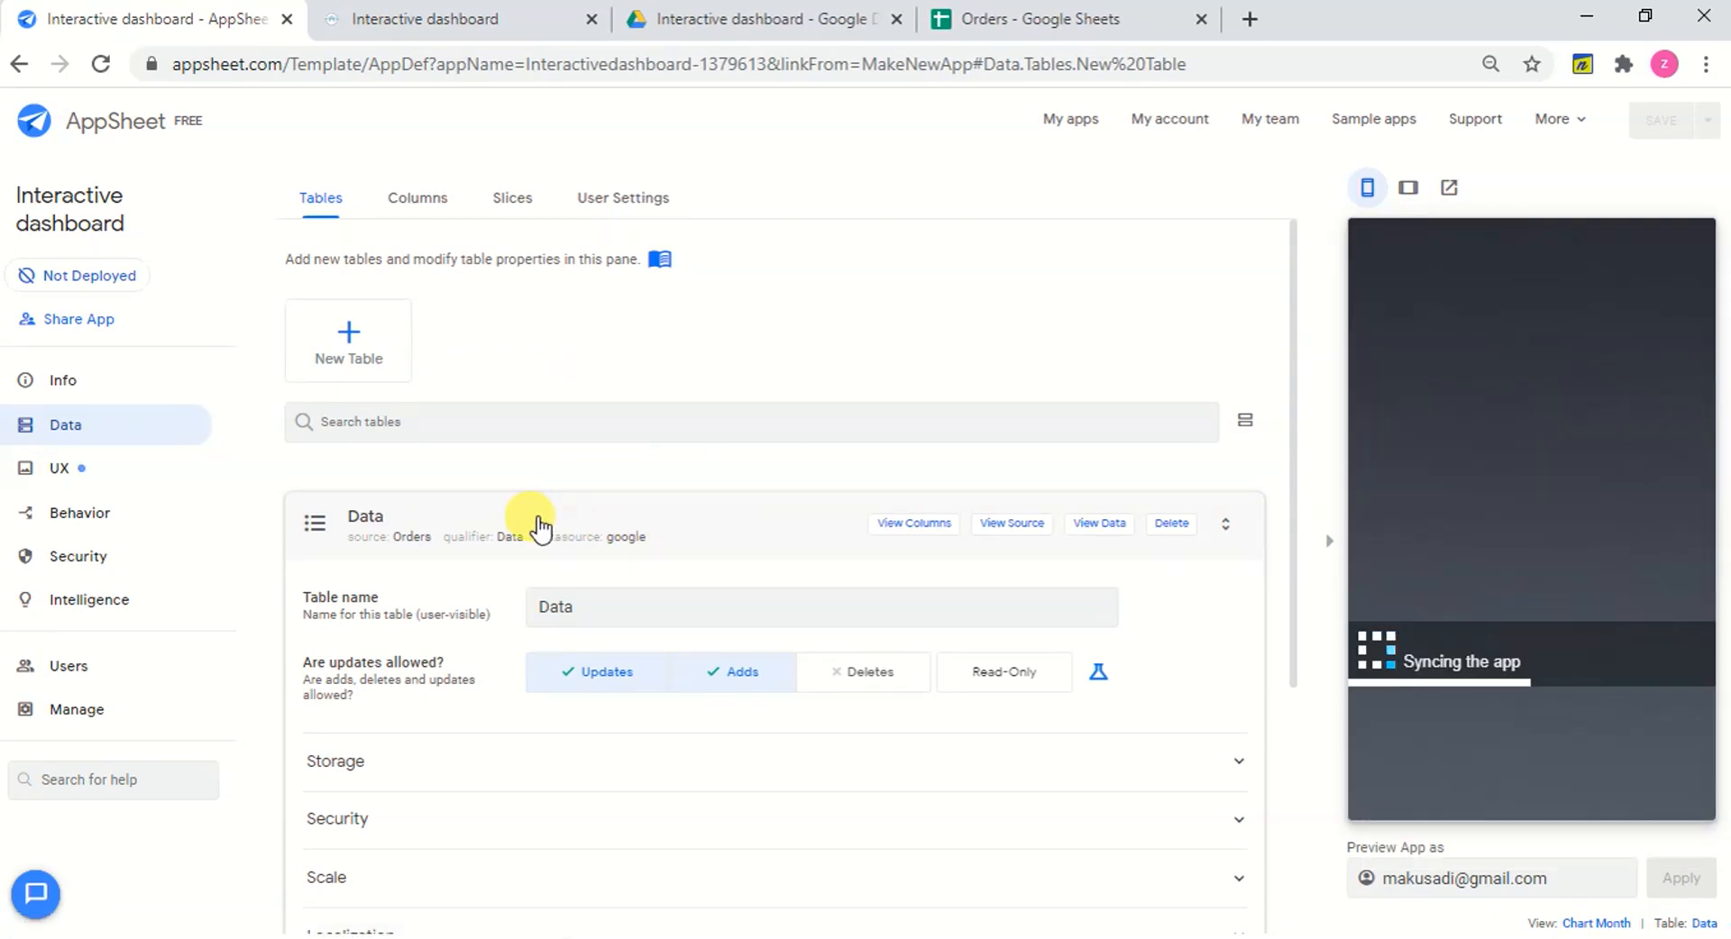
Open the Data table's year column for editing and change its type to Ref.
click(901, 531)
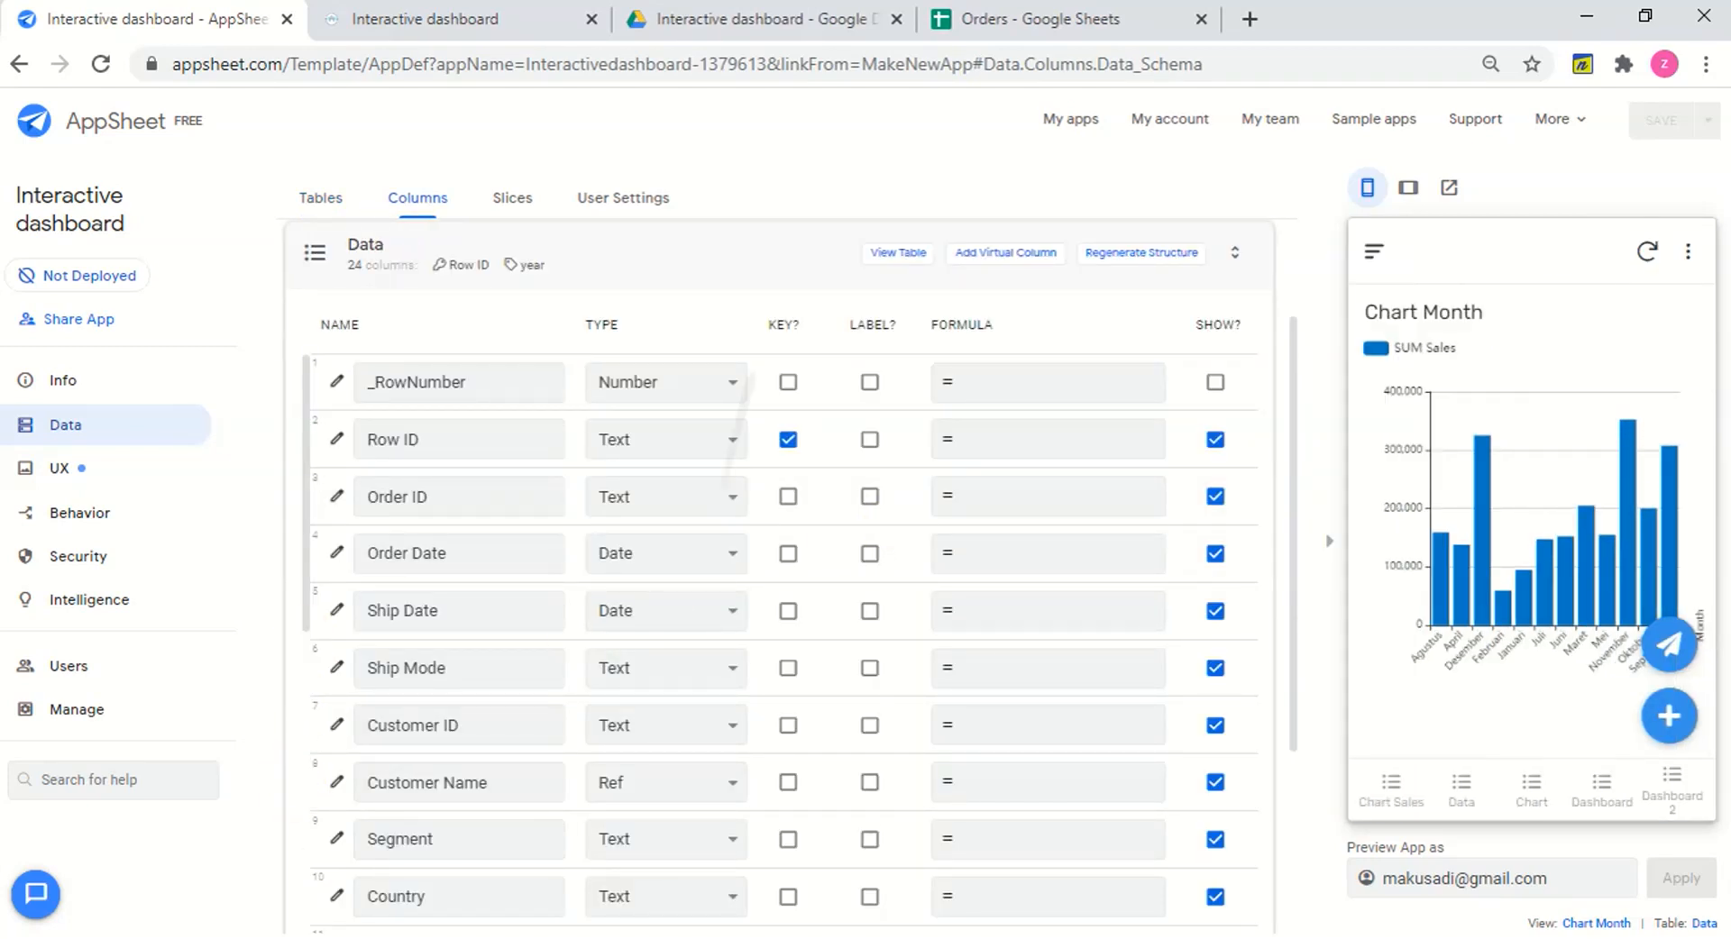
scroll(779, 631, down, 10)
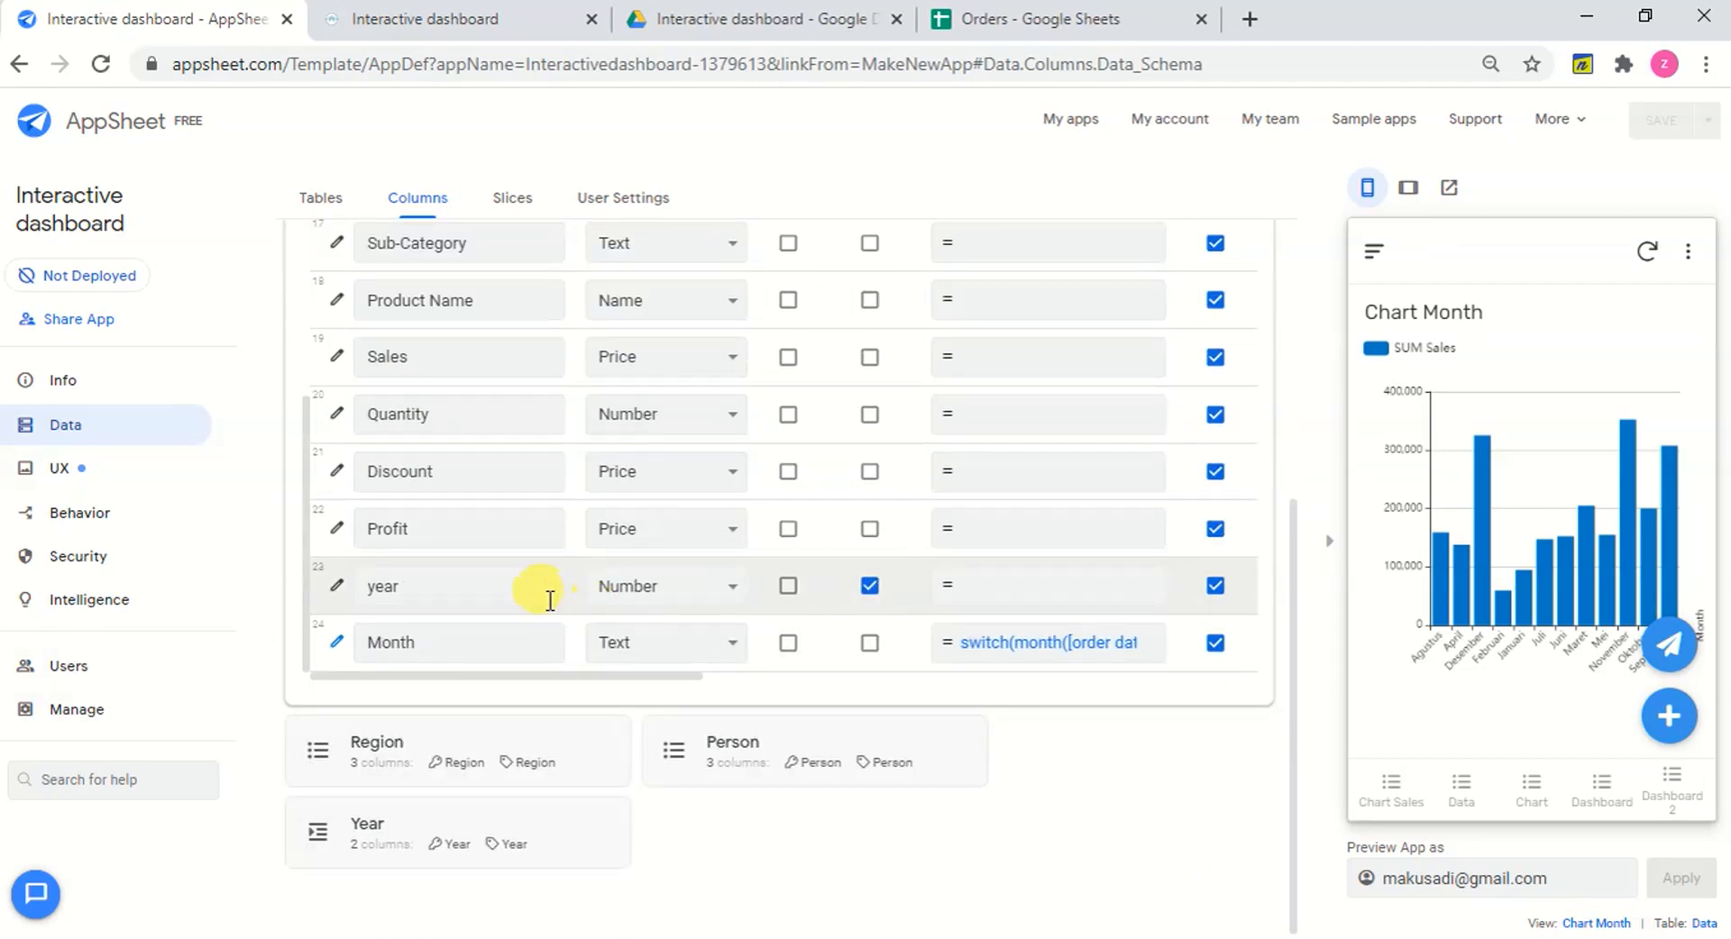
click(336, 590)
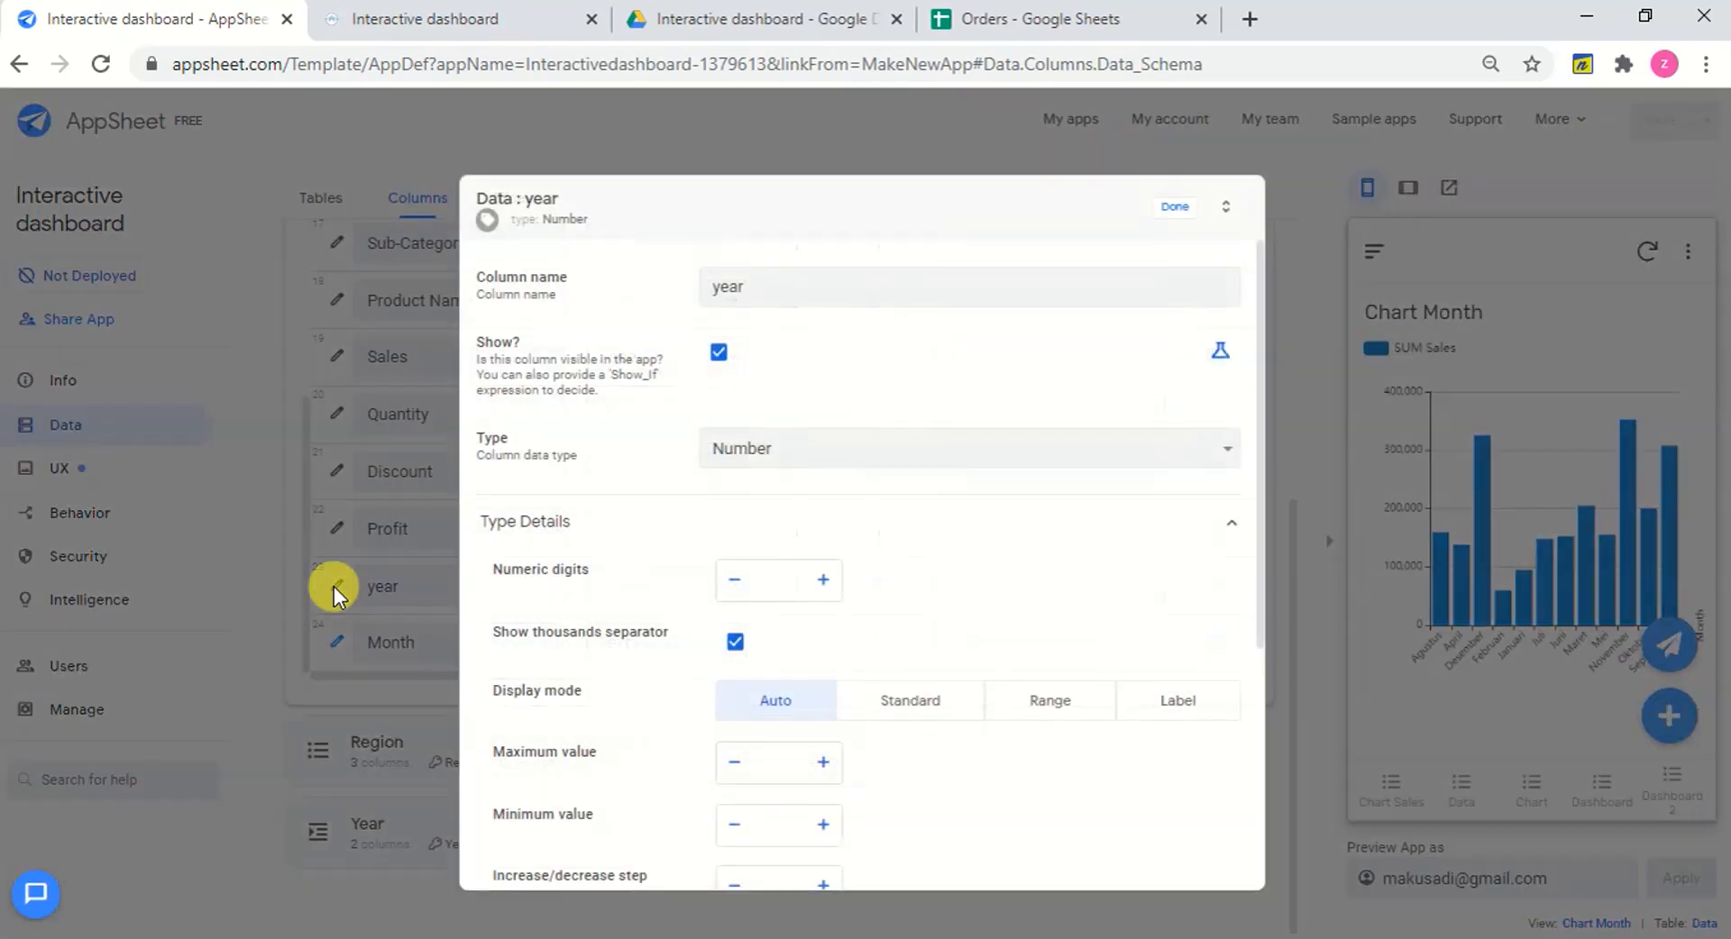
click(1046, 448)
scroll(1235, 685, up, 1)
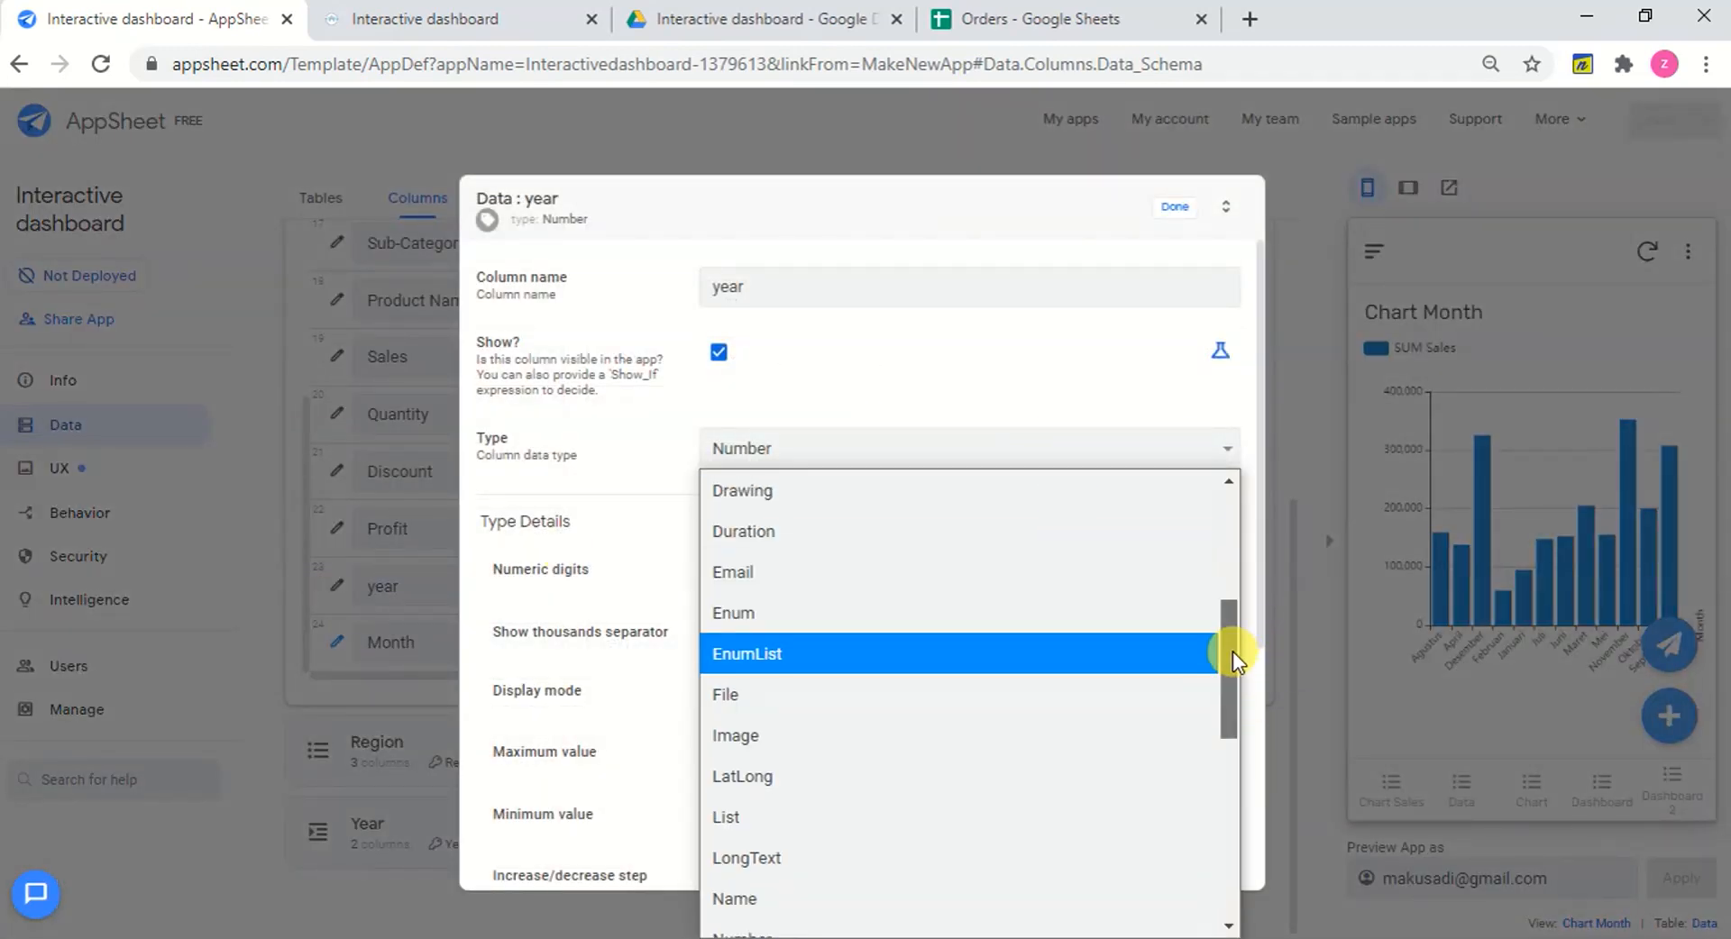
drag(1231, 652, 1226, 779)
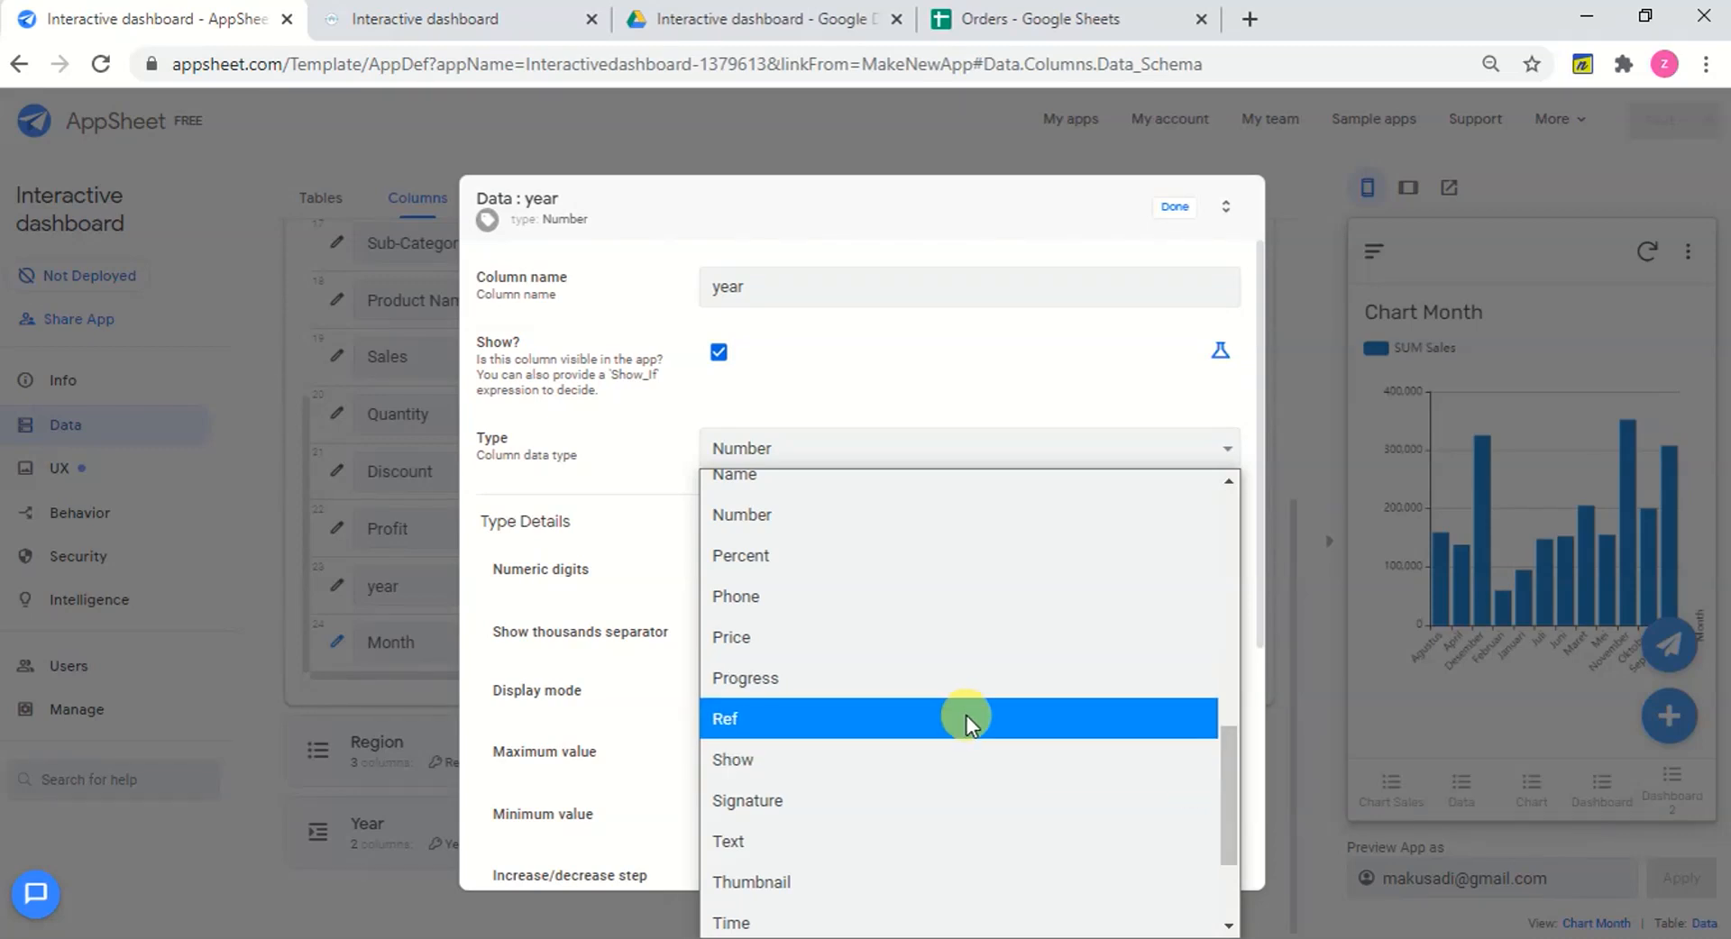
click(966, 716)
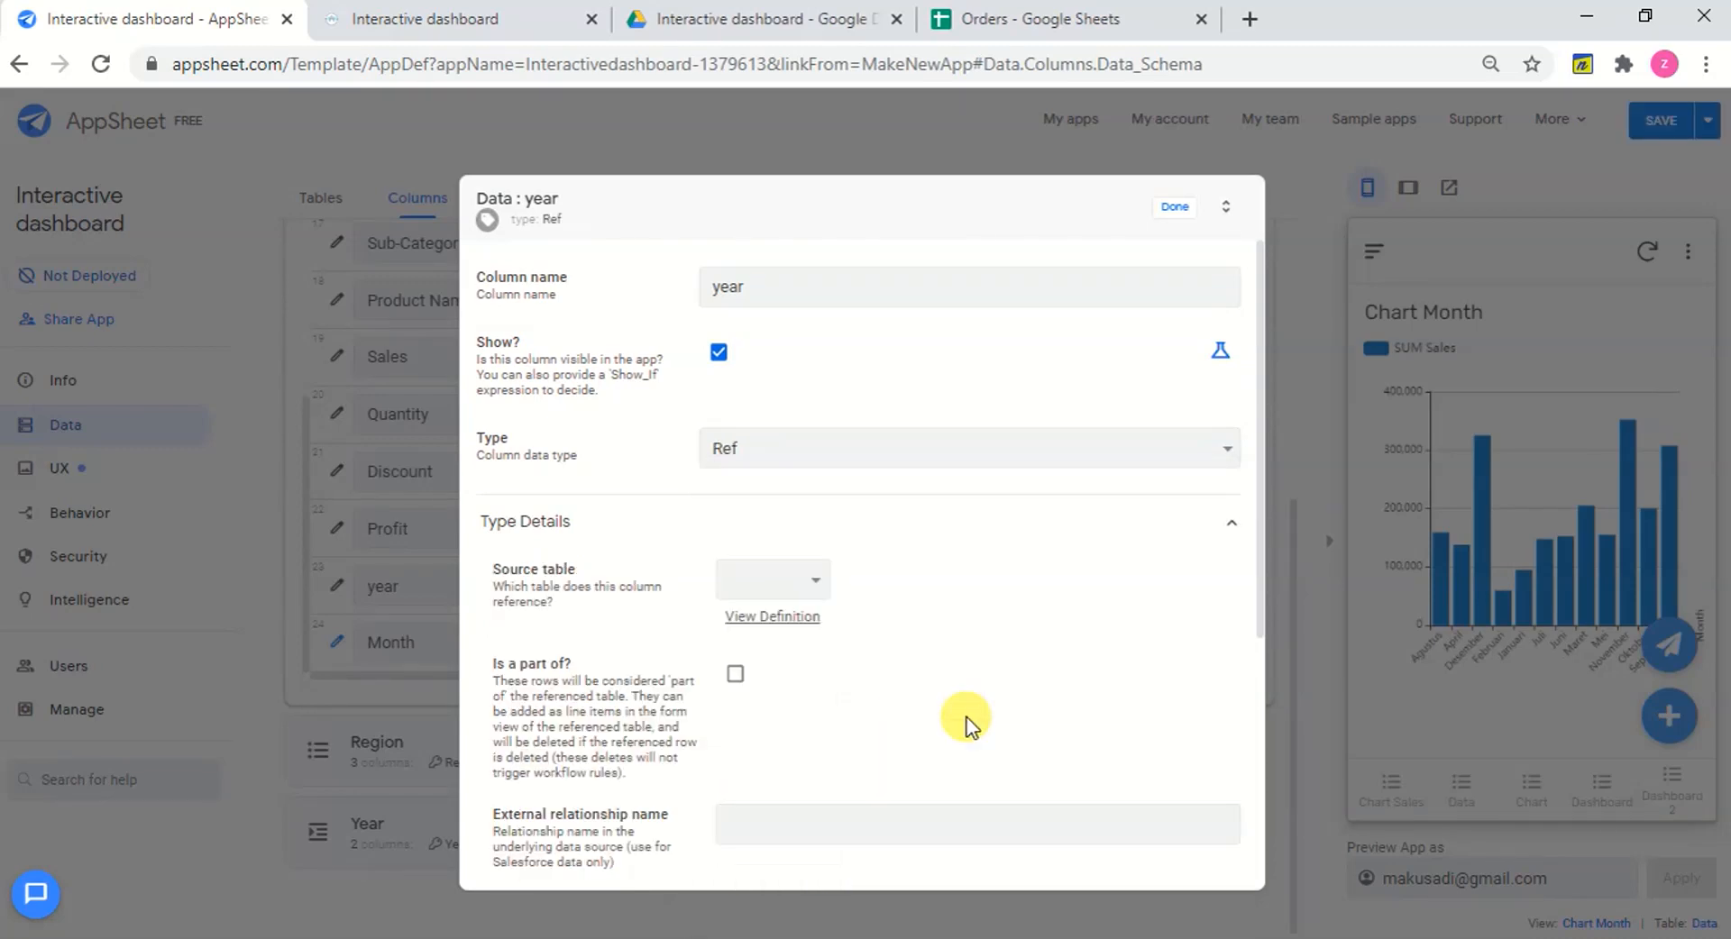
Set Year as the source table of the year column's reference and finish editing the column.
click(810, 577)
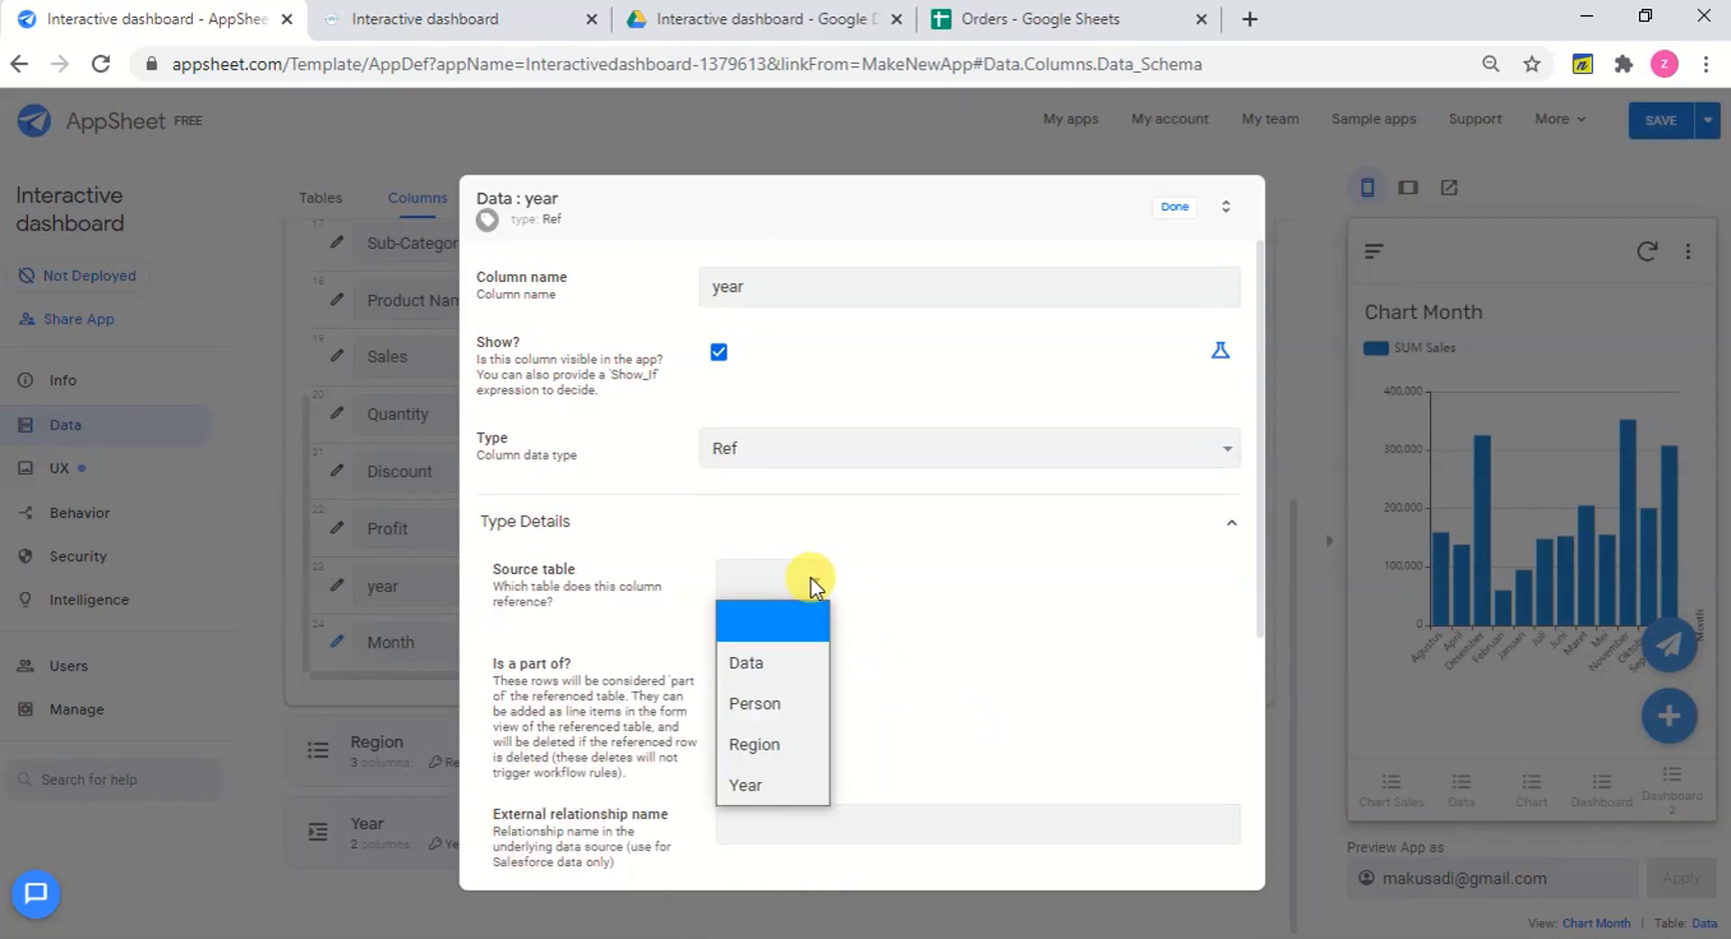
click(757, 785)
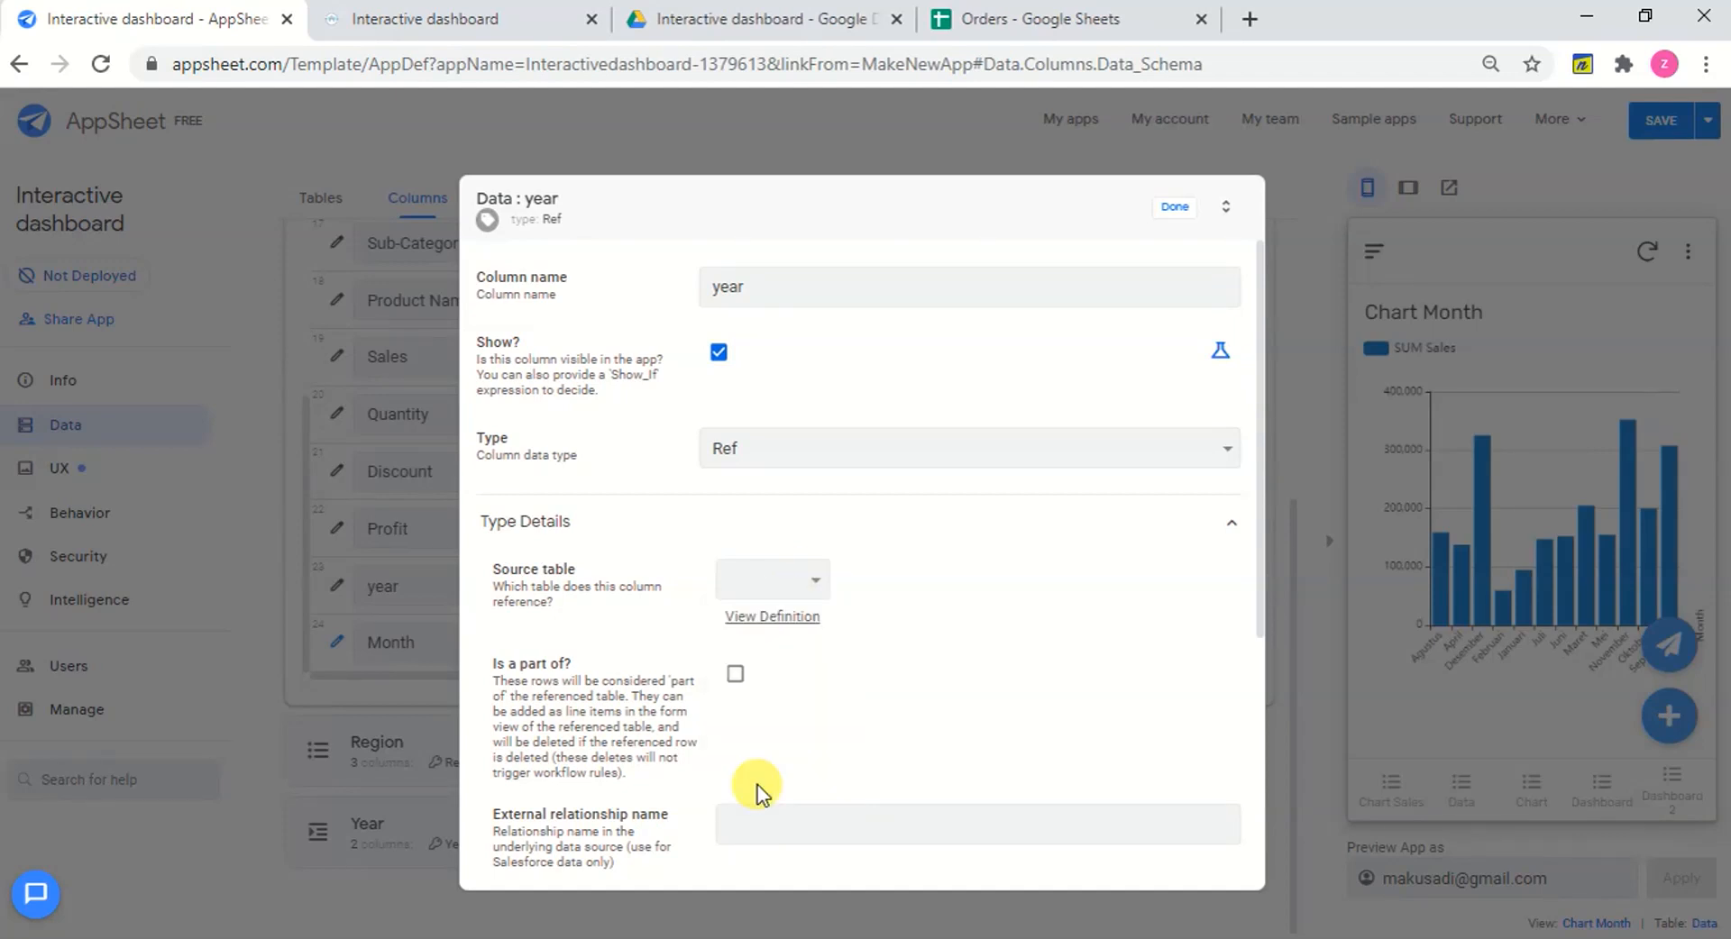
scroll(902, 667, down, 3)
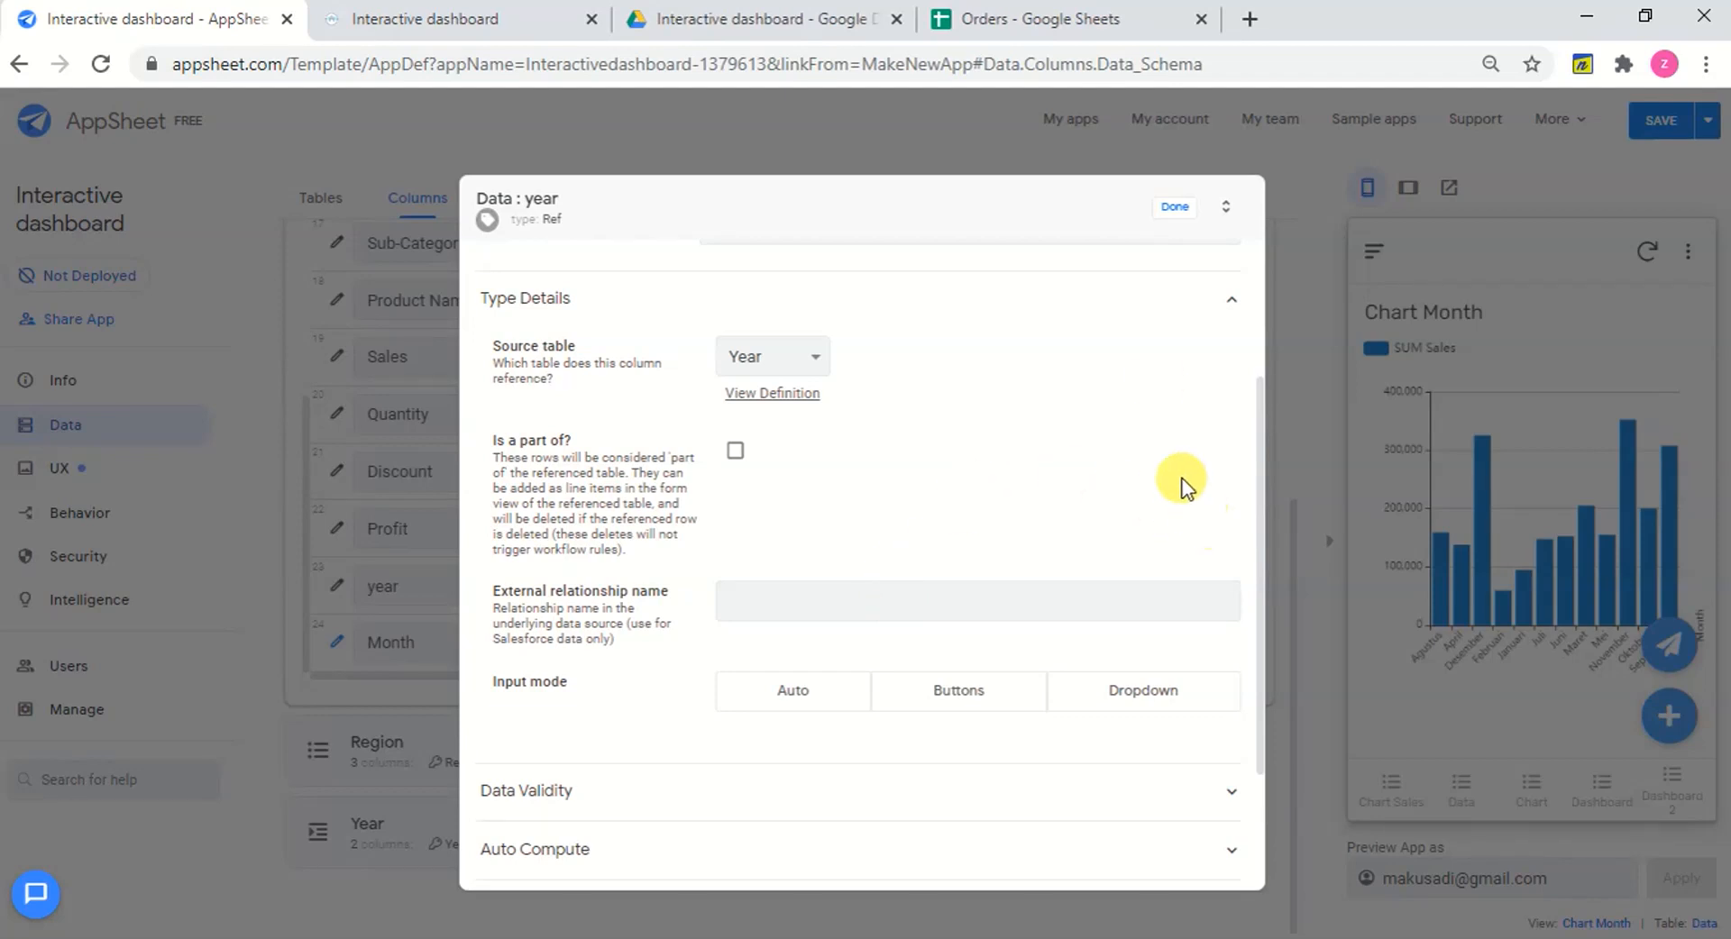
click(1176, 213)
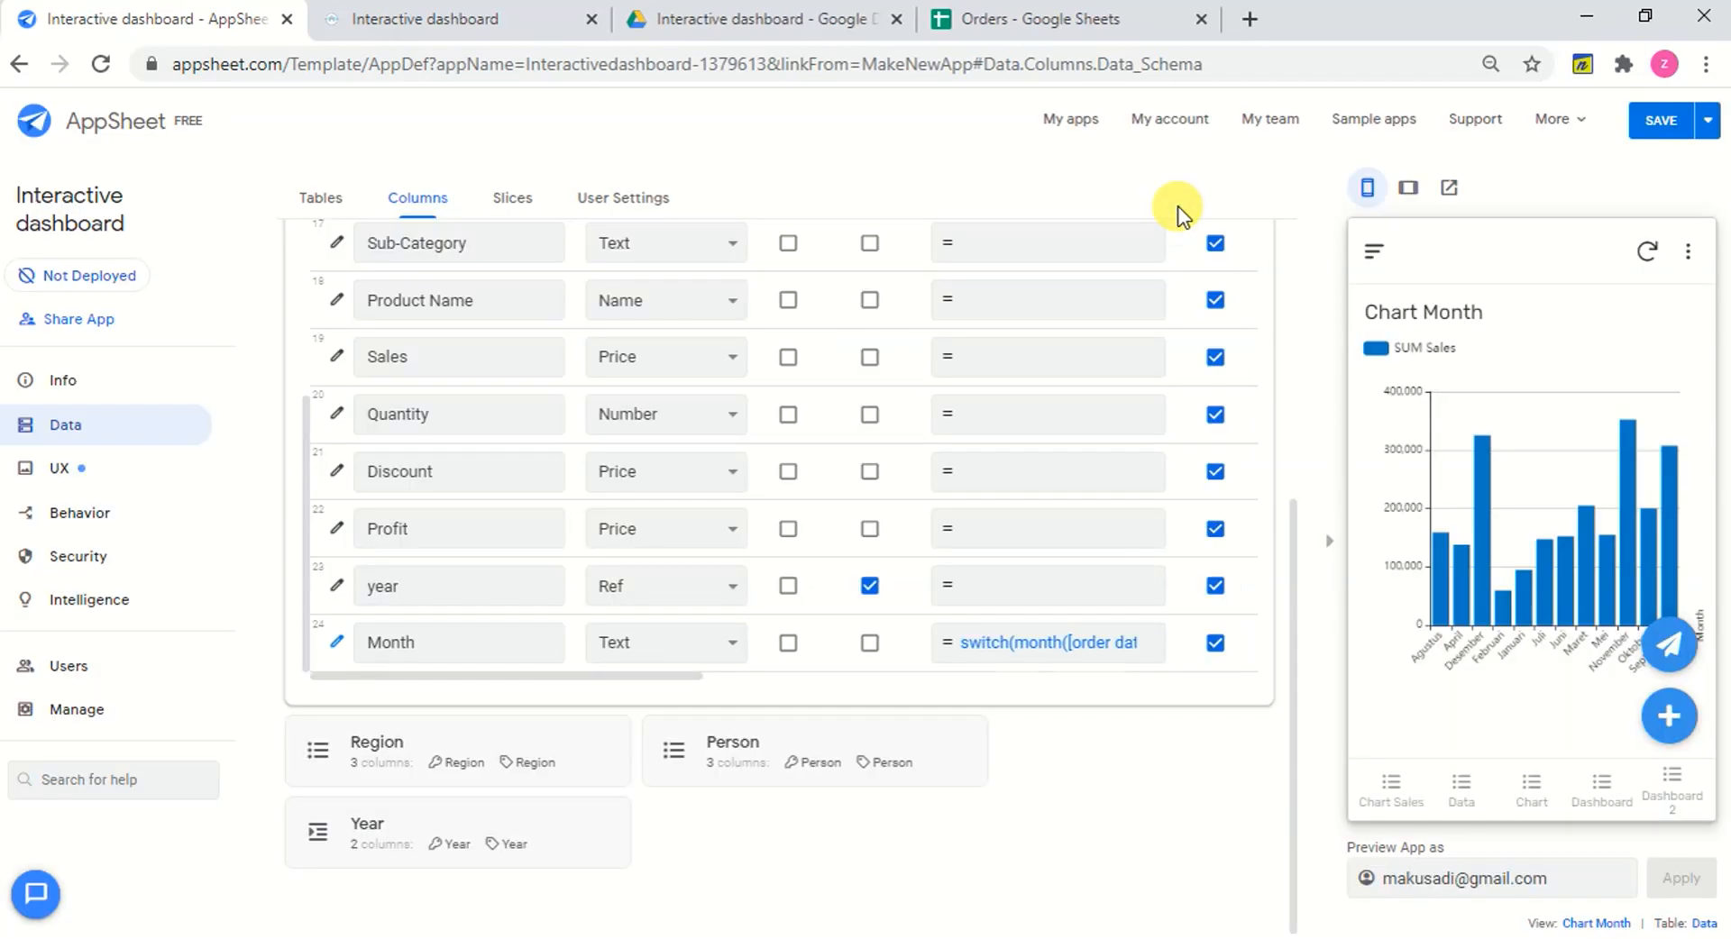
Check the key and label settings of the Year table's columns, and close the table's column list.
click(37, 429)
click(411, 842)
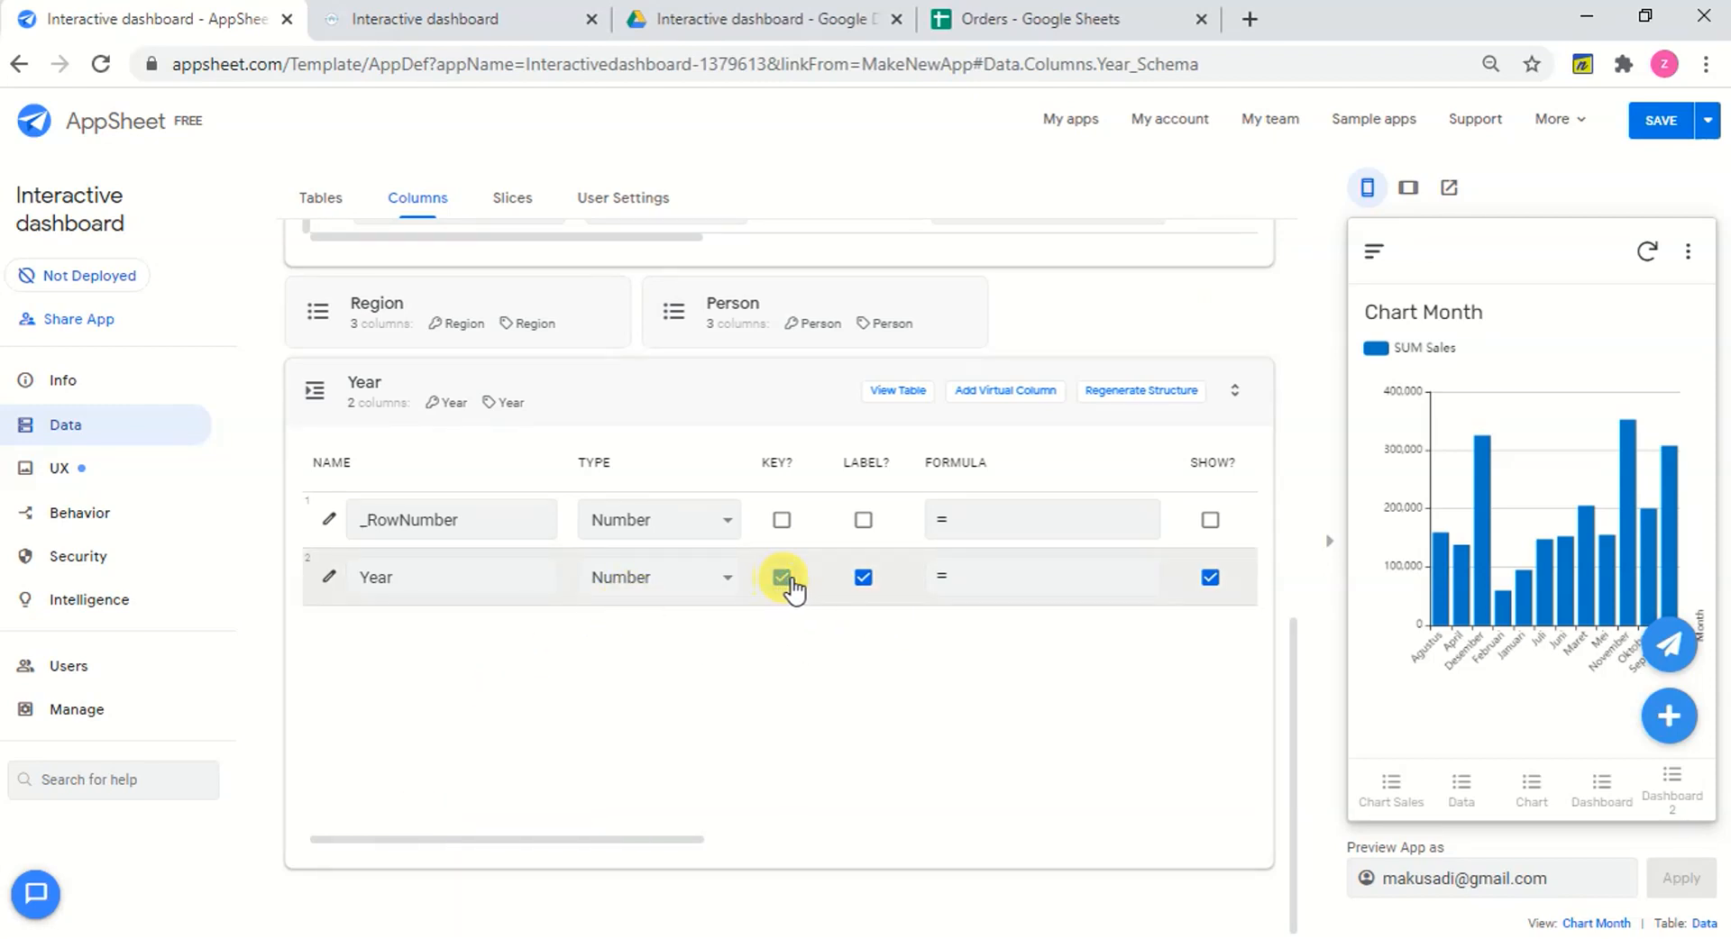
click(435, 395)
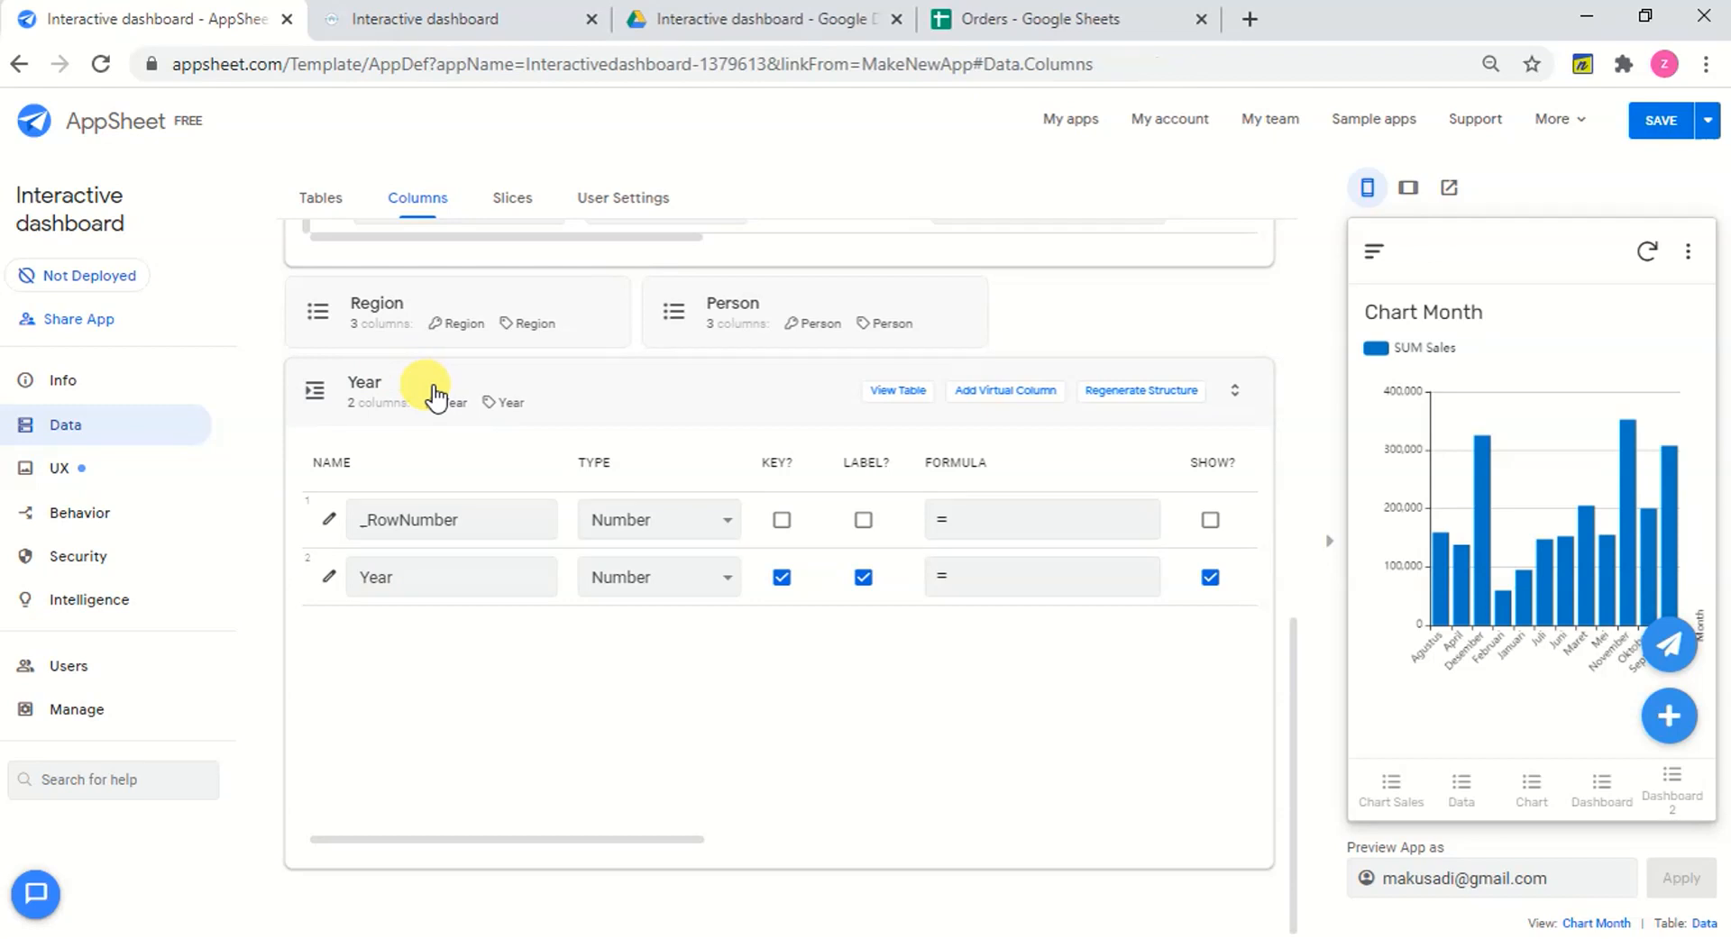
Create a new UX view and name it Year.
click(67, 473)
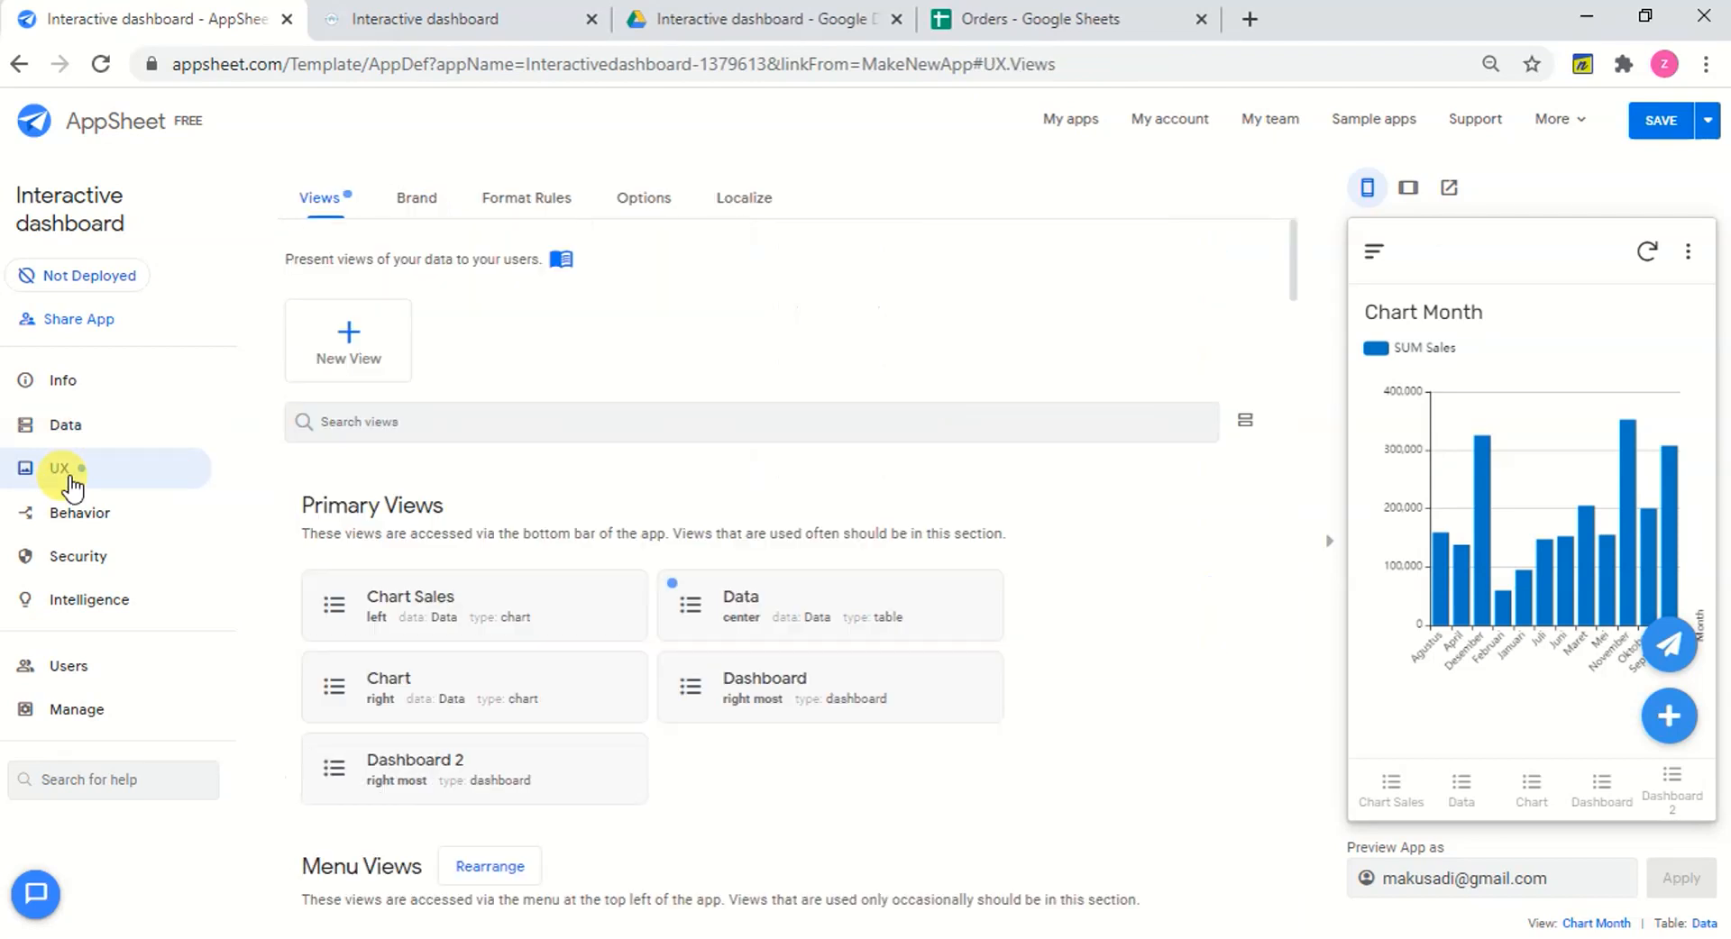
click(350, 333)
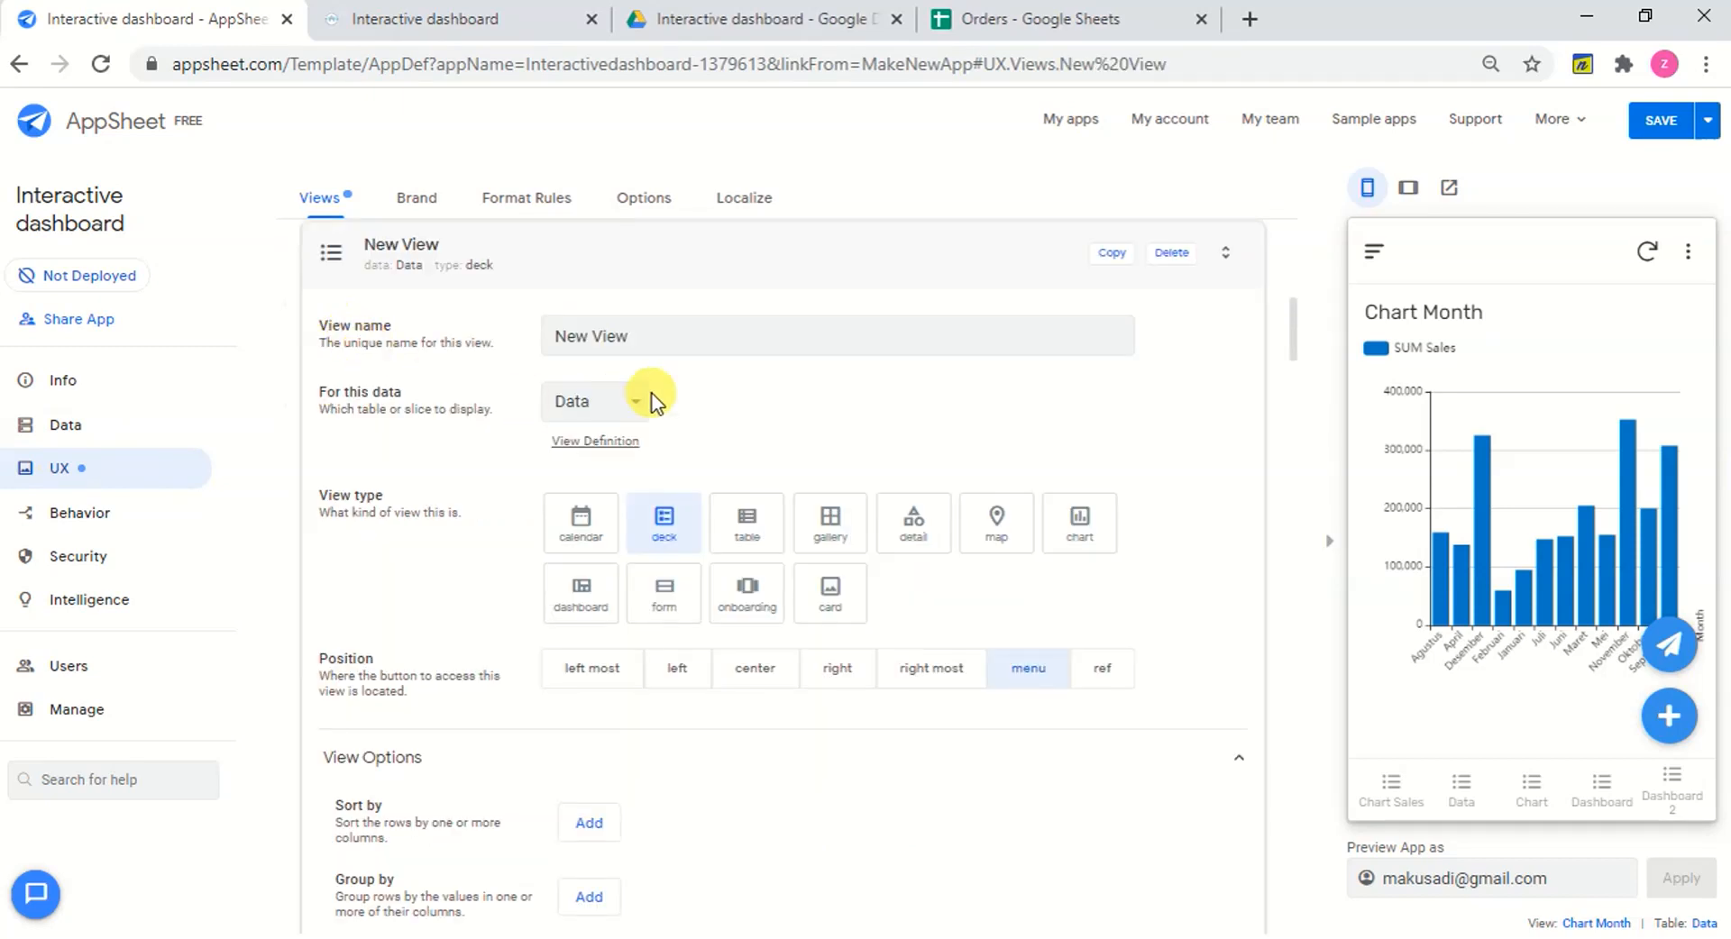
click(648, 336)
drag(648, 337, 534, 343)
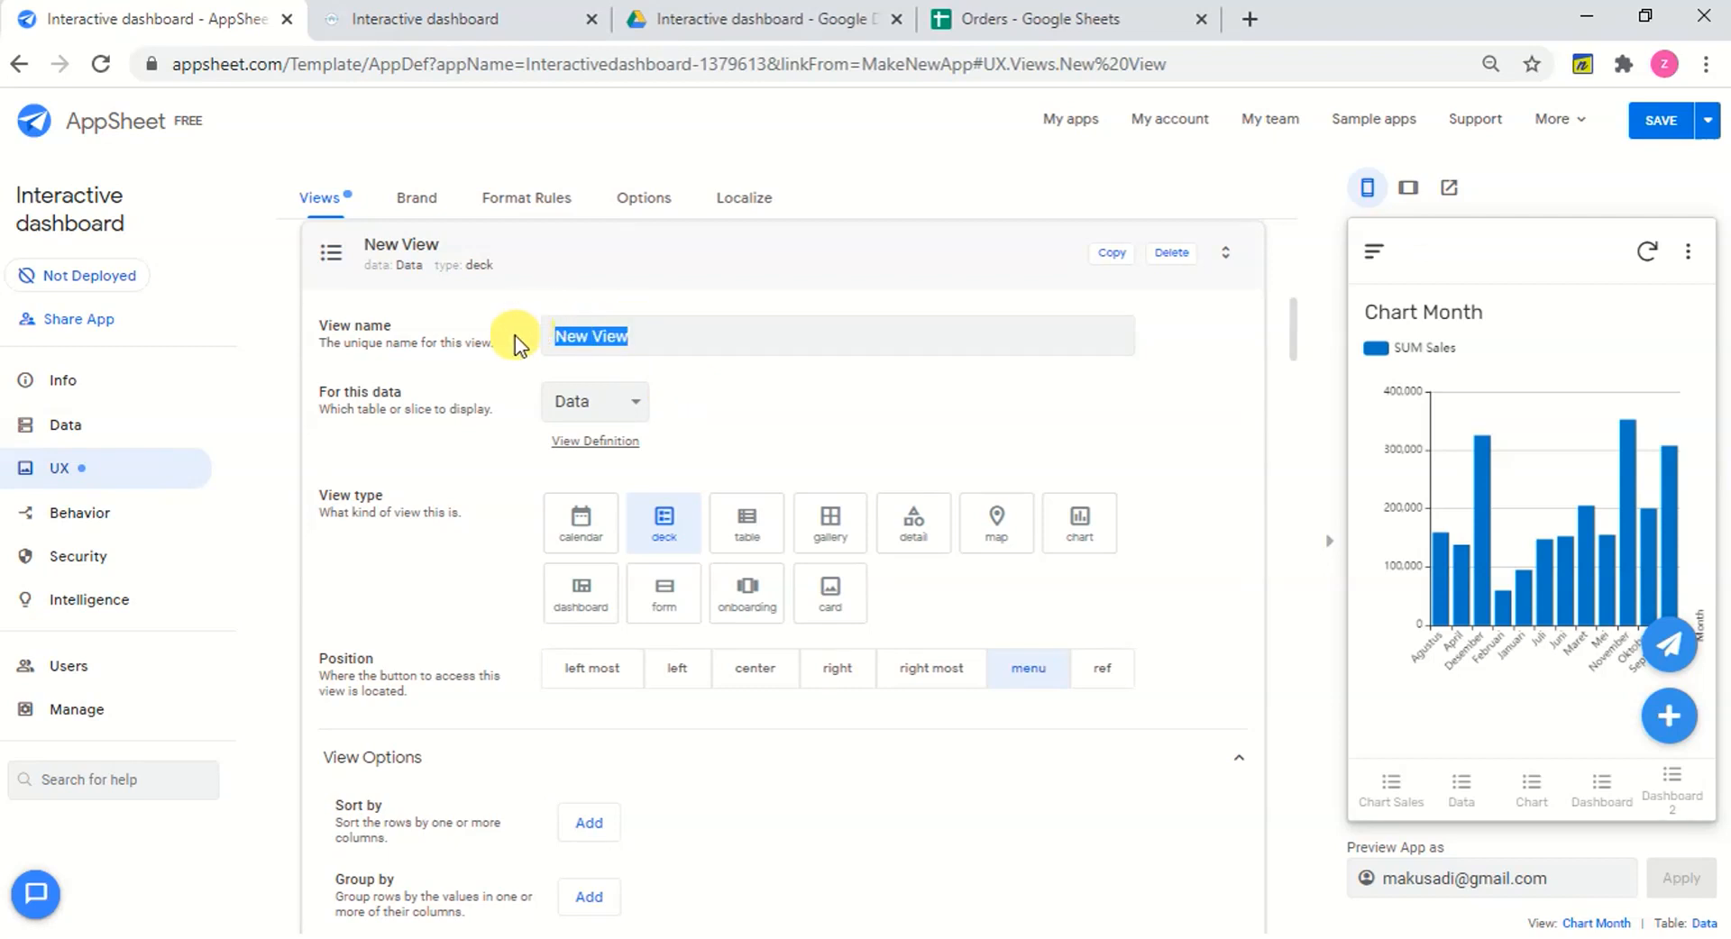
text(Year)
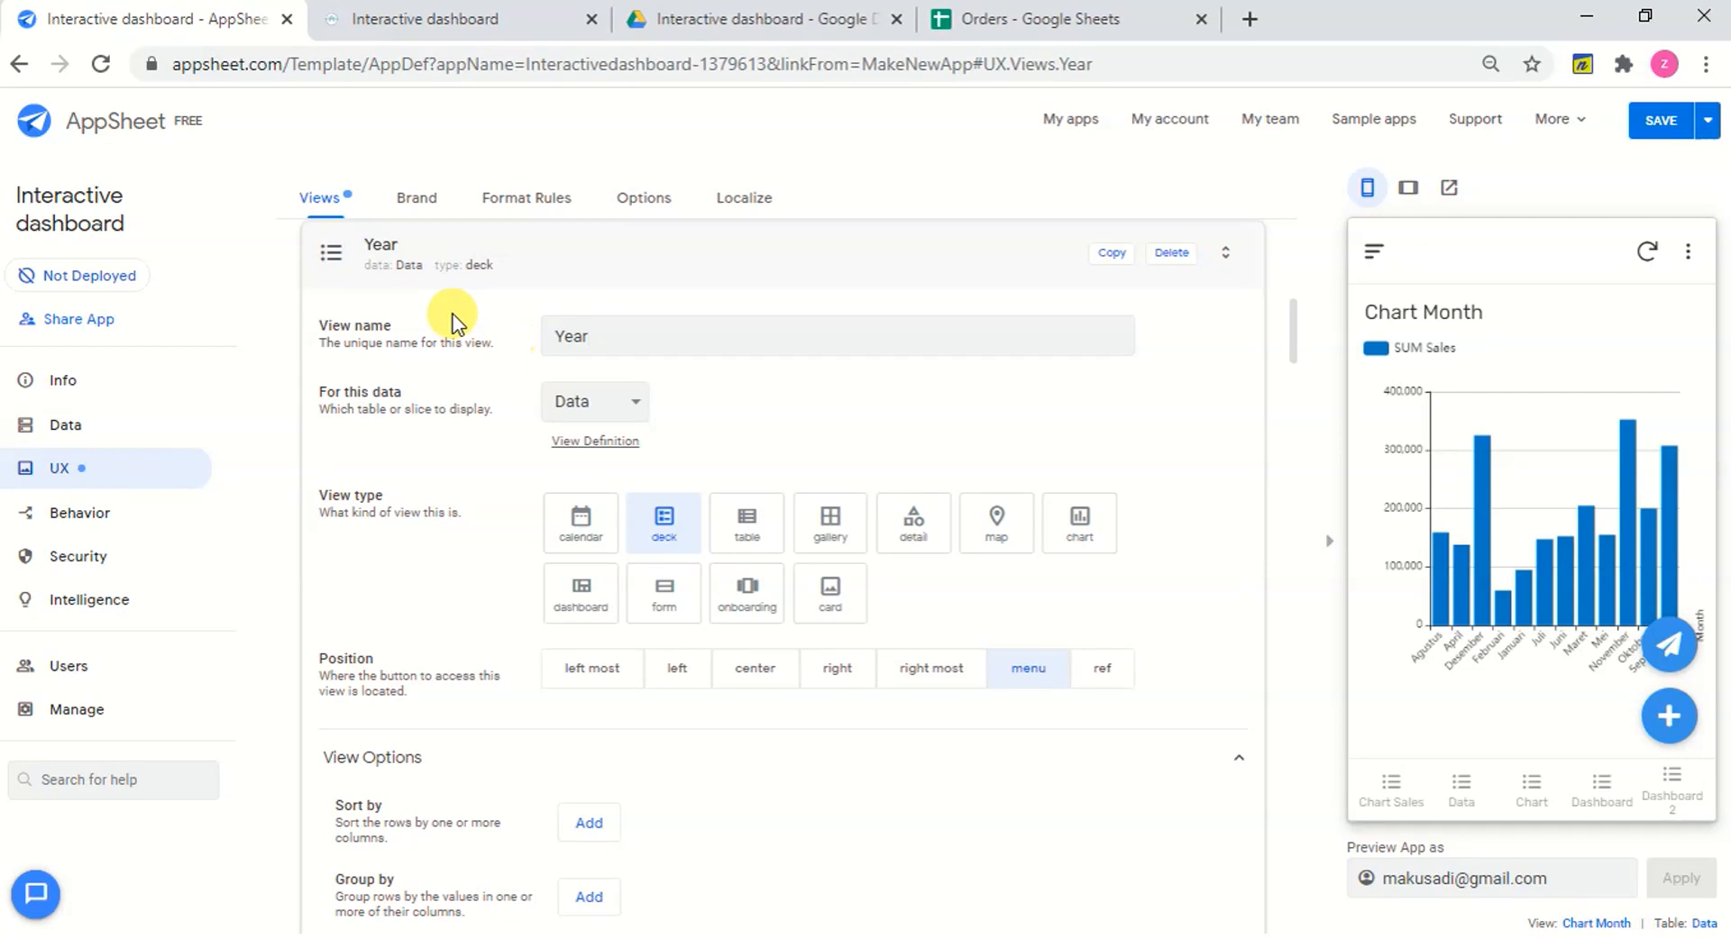
Base the Year view on the Year table with the table view type, and collapse its settings.
click(619, 405)
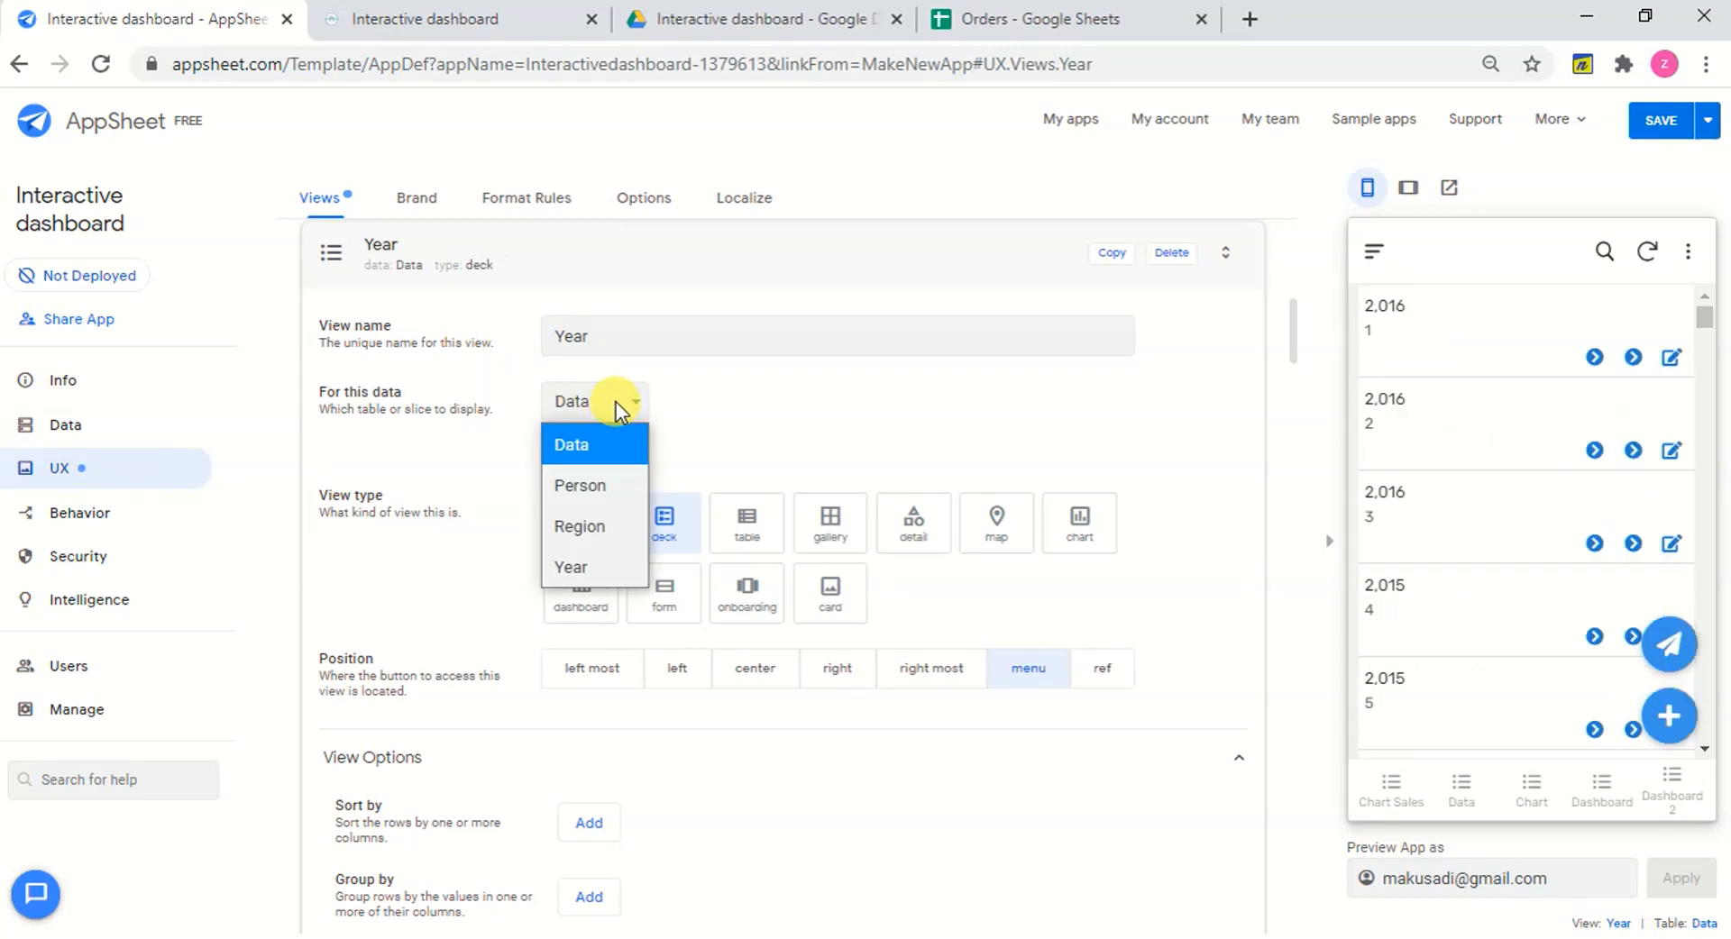
click(568, 568)
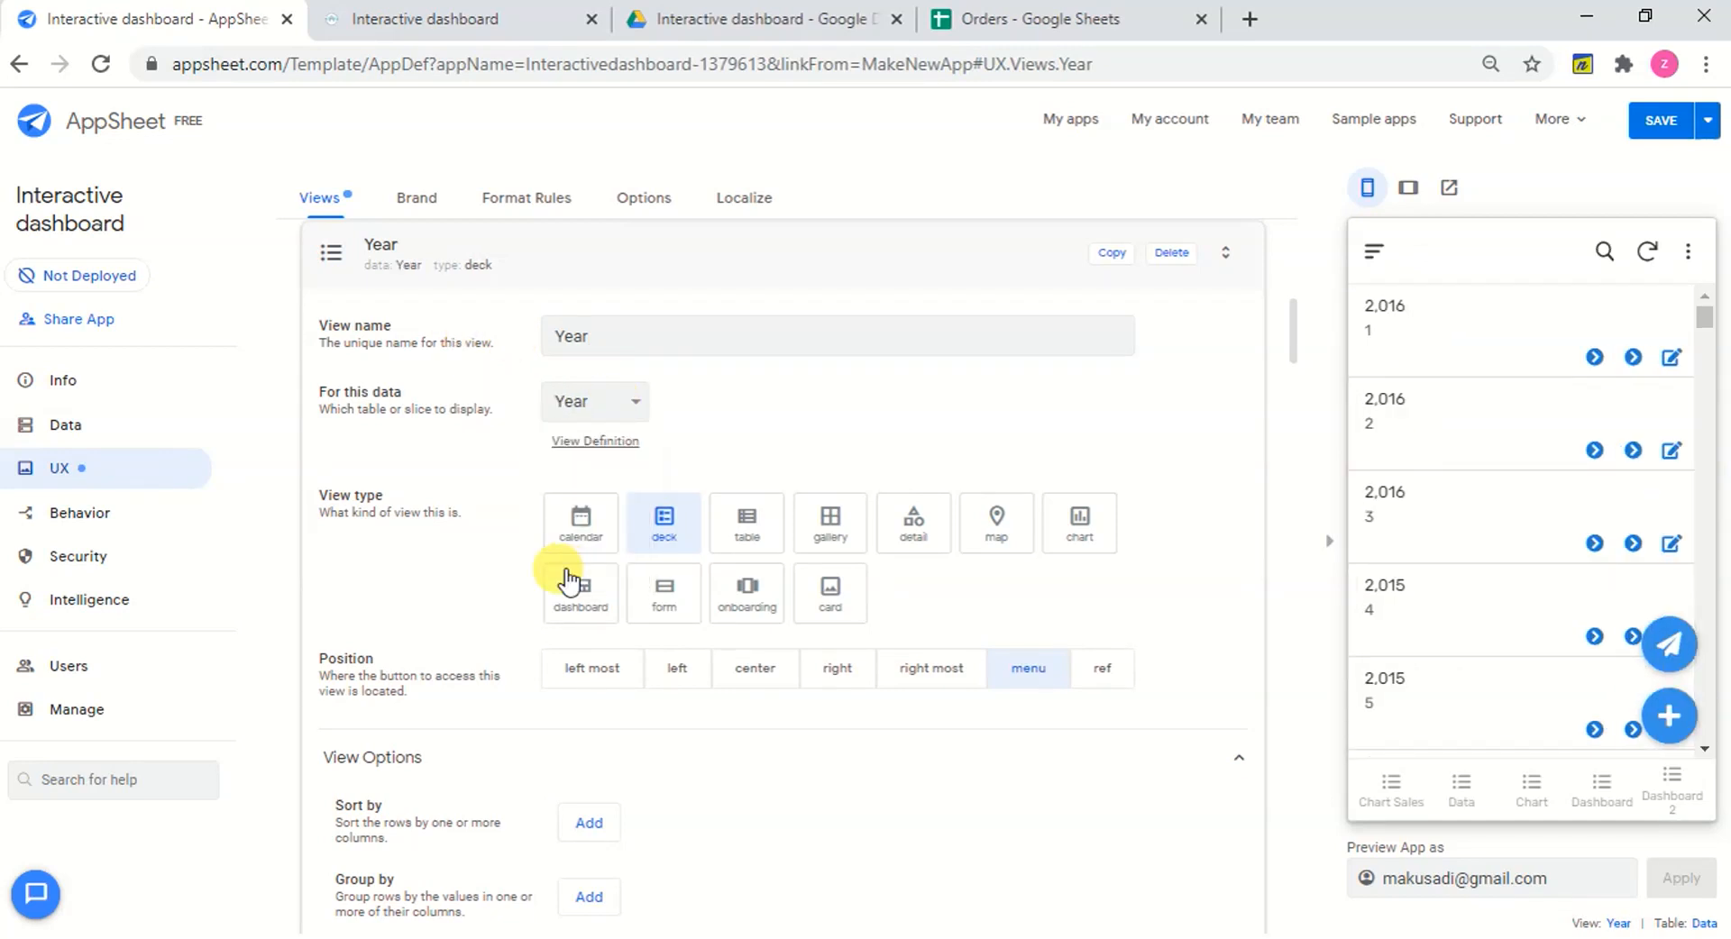
click(755, 527)
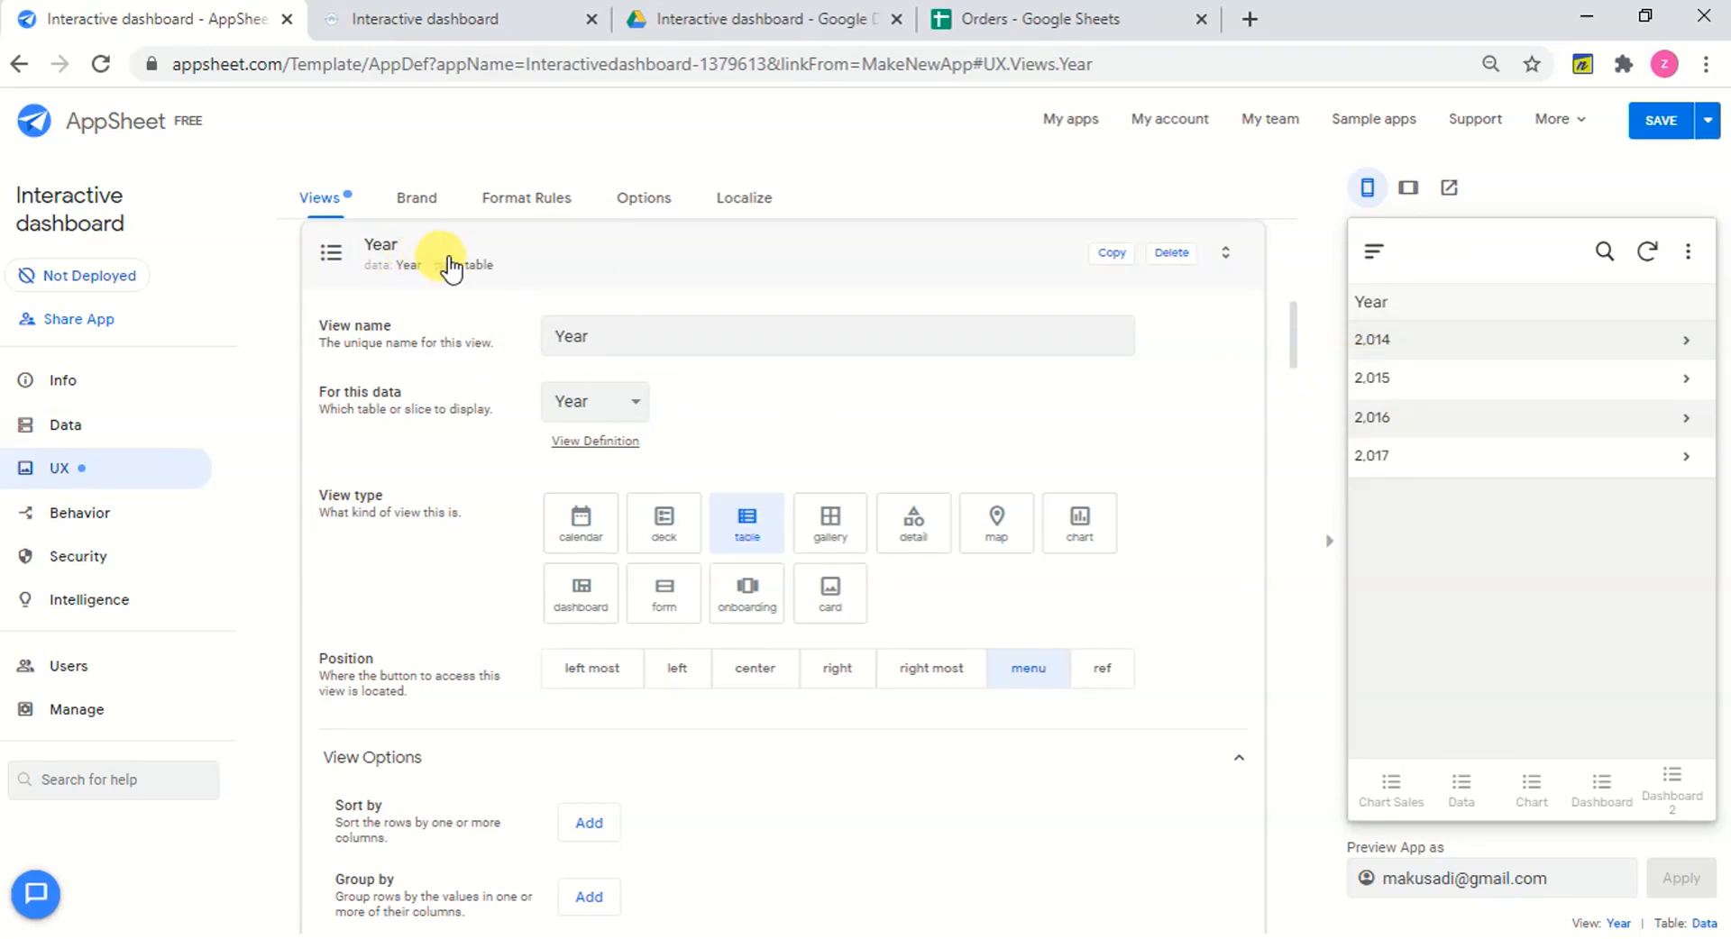
click(451, 268)
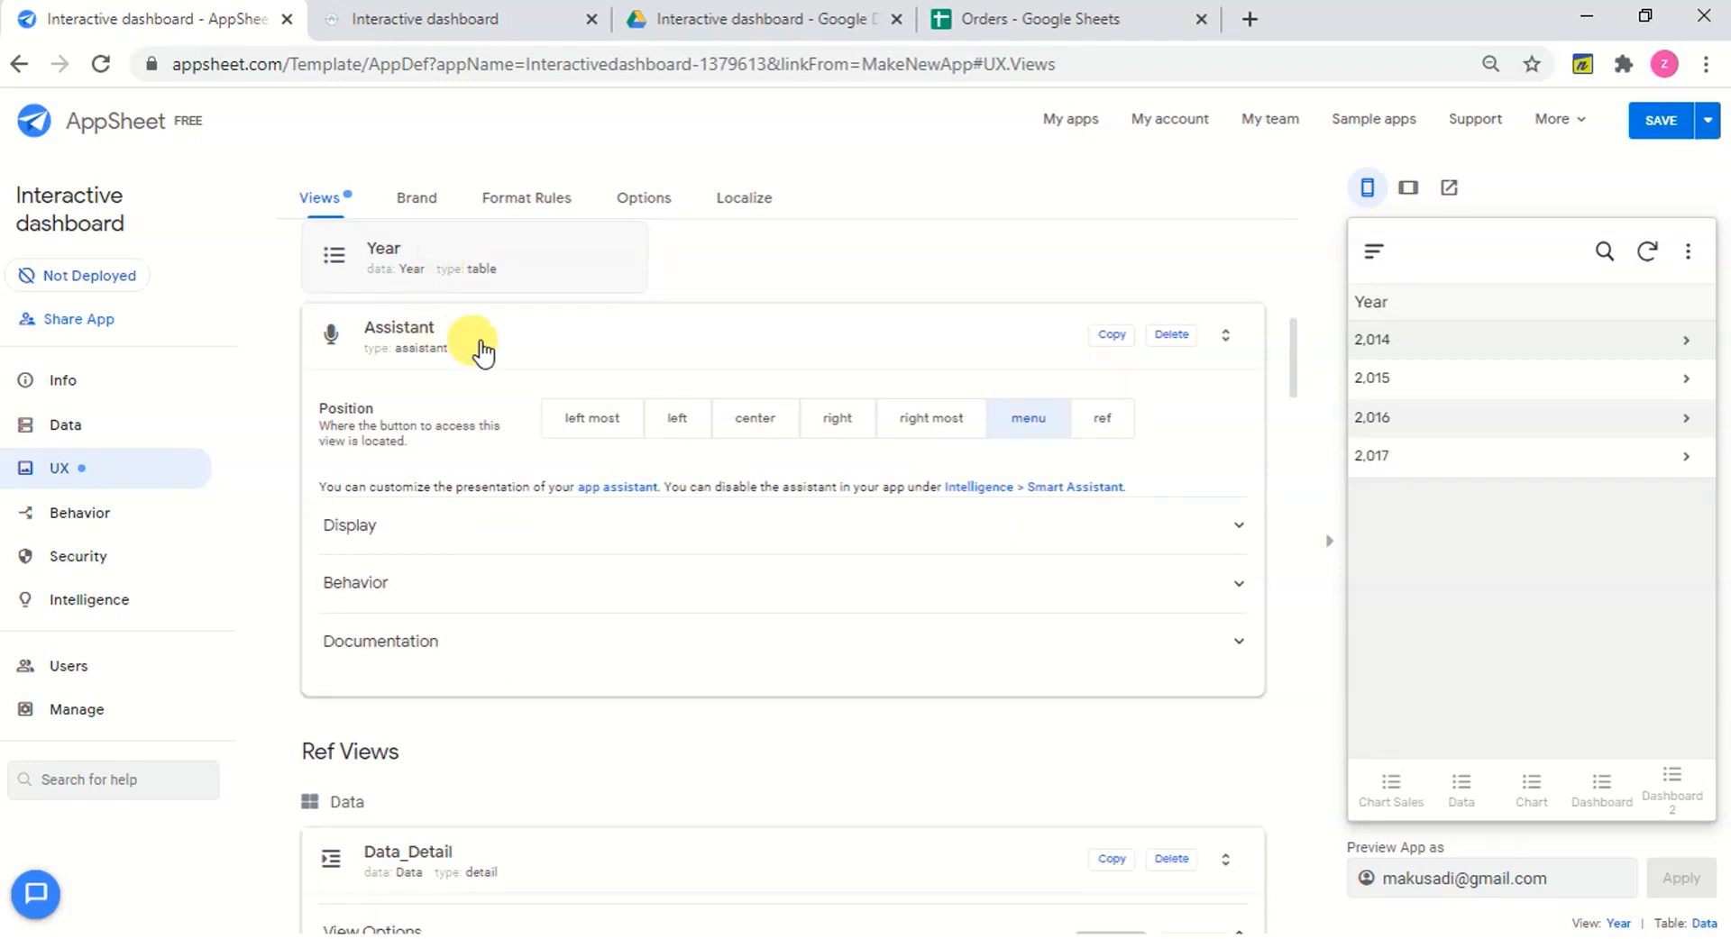
scroll(839, 287, up, 5)
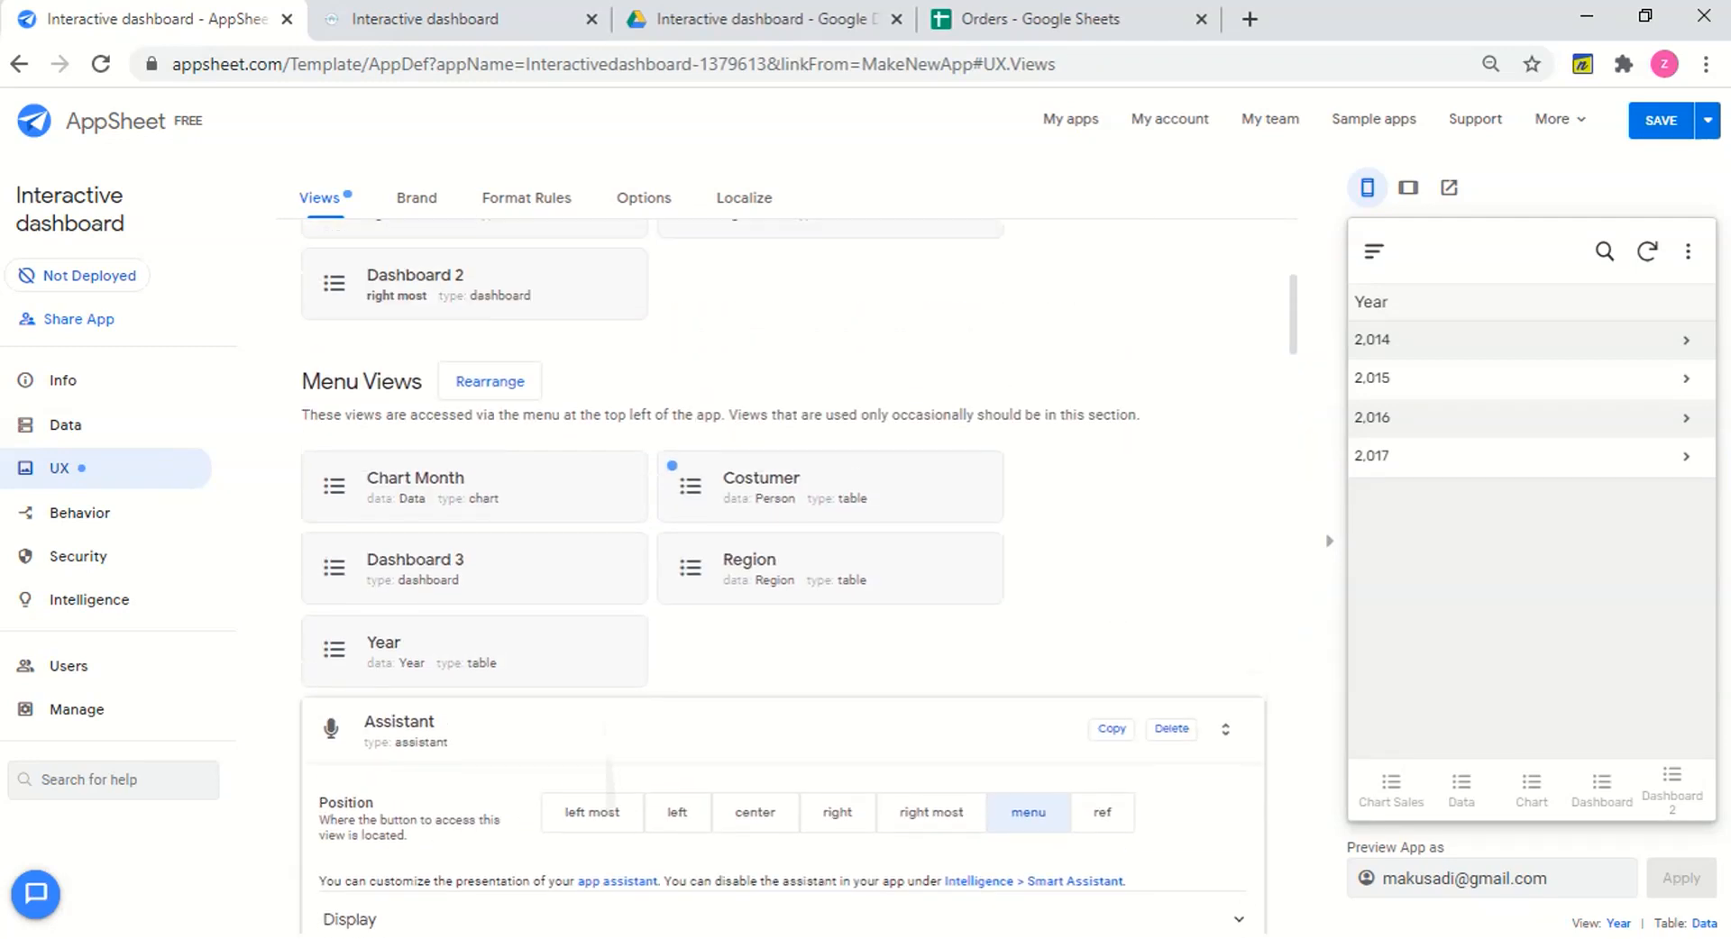
Move the Chart Sales view to the menu position and collapse its settings.
scroll(783, 577, up, 2)
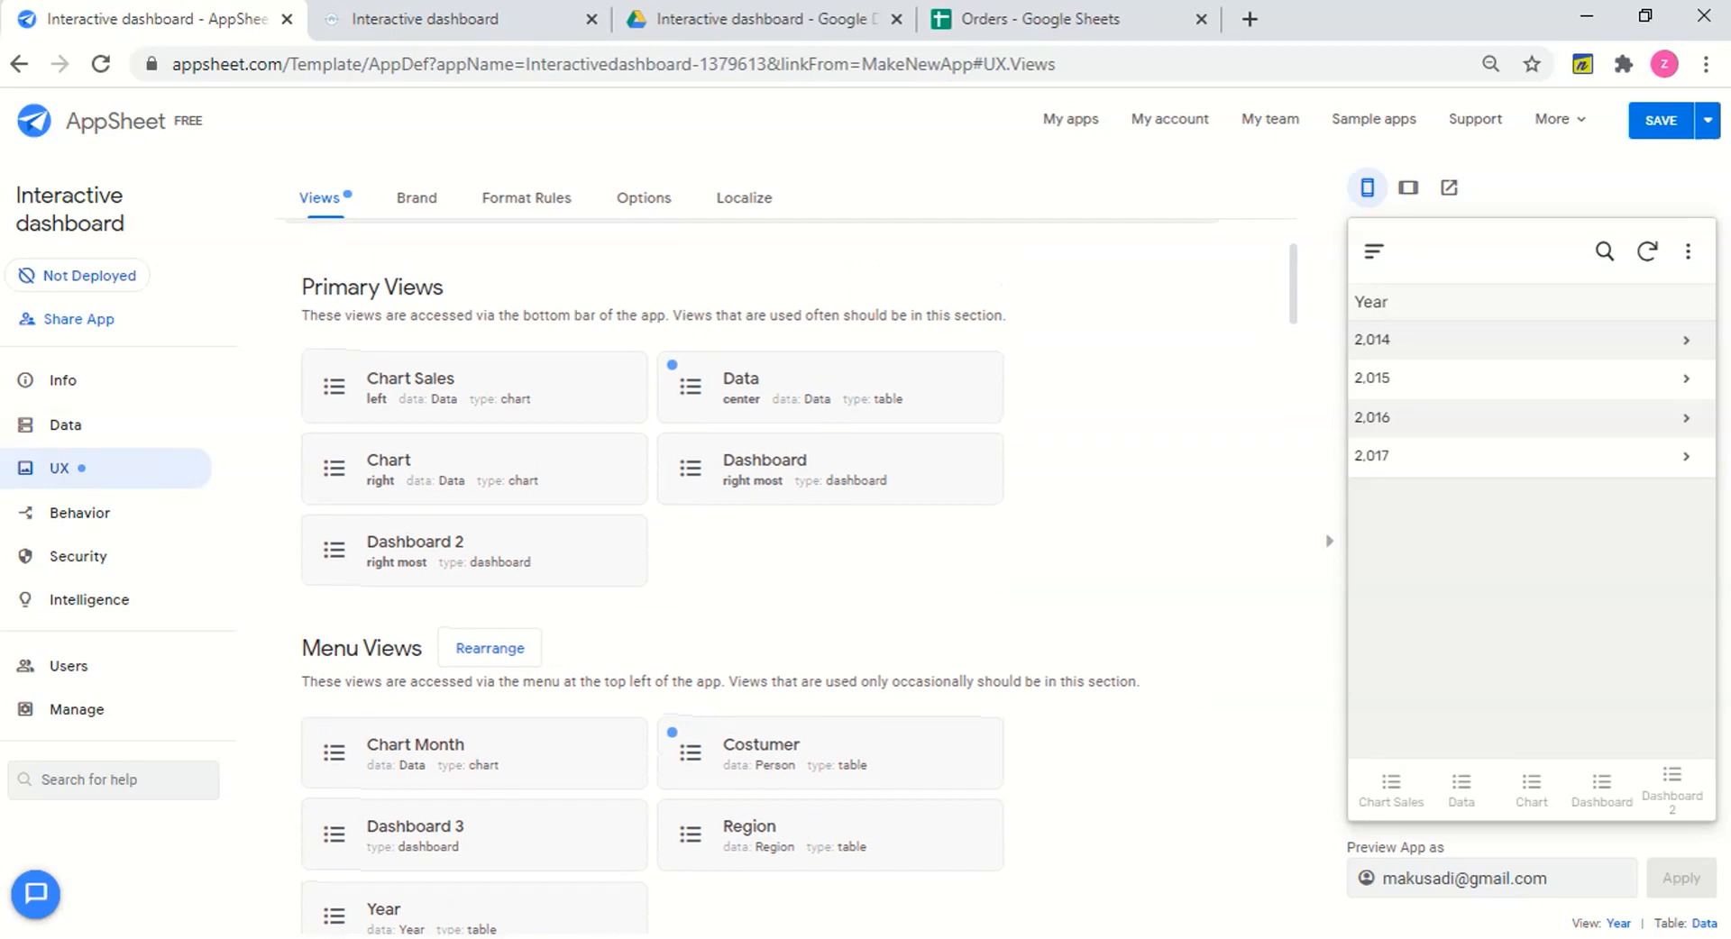
scroll(783, 576, down, 2)
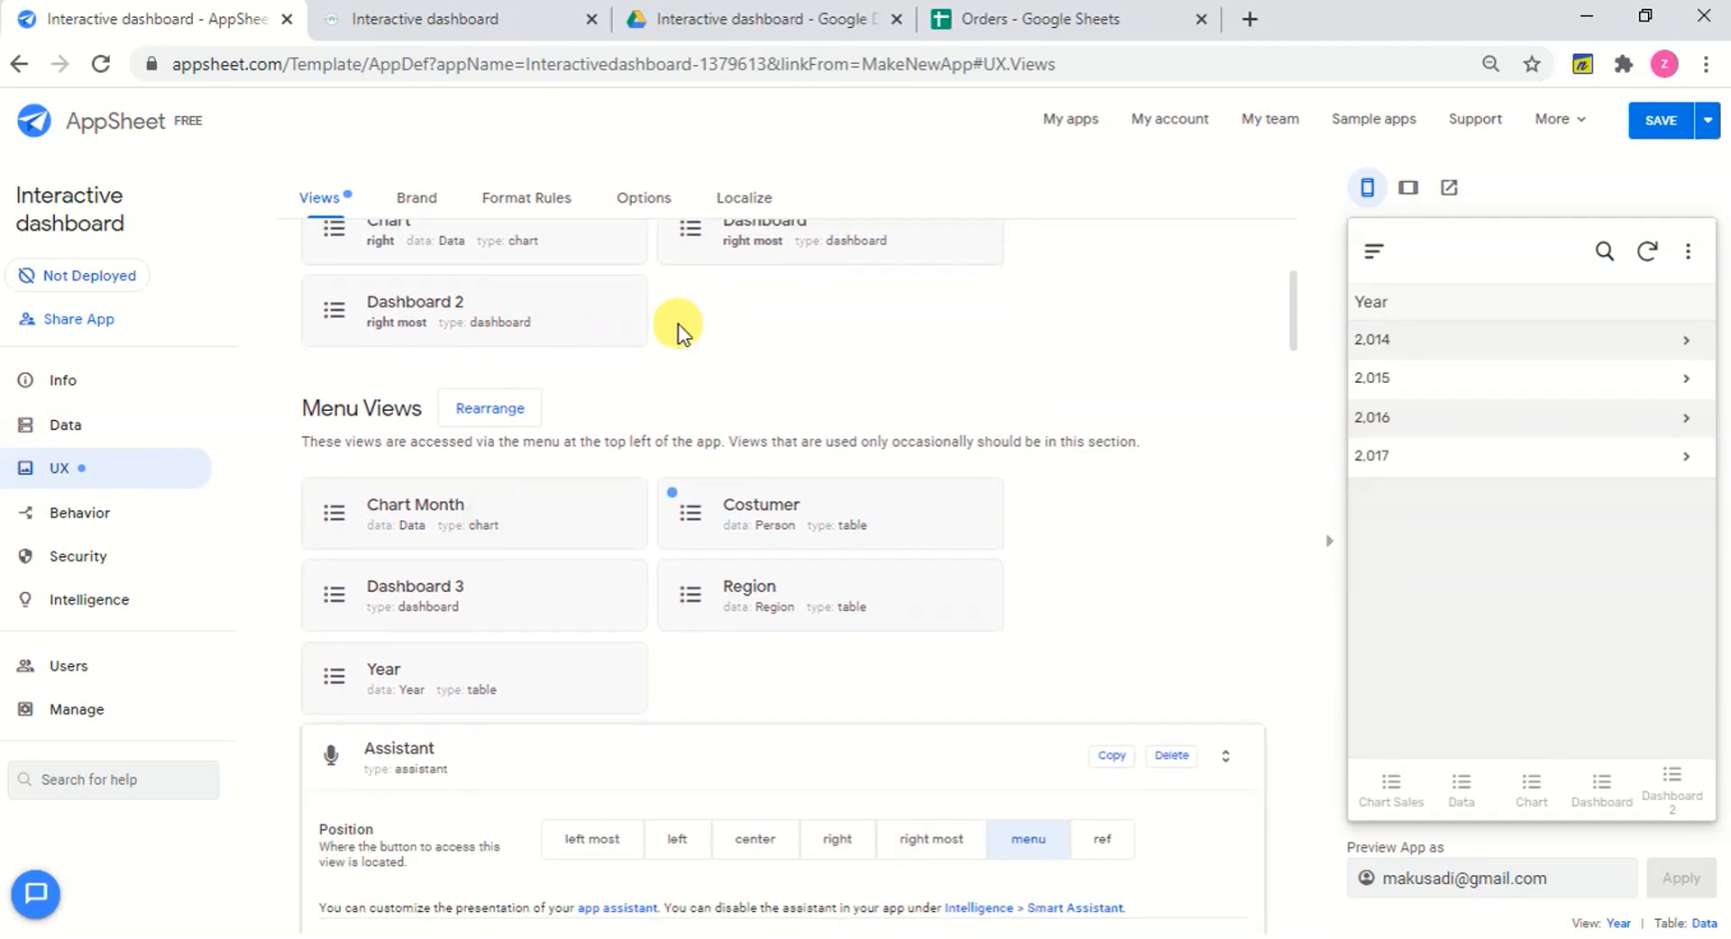
scroll(794, 338, up, 3)
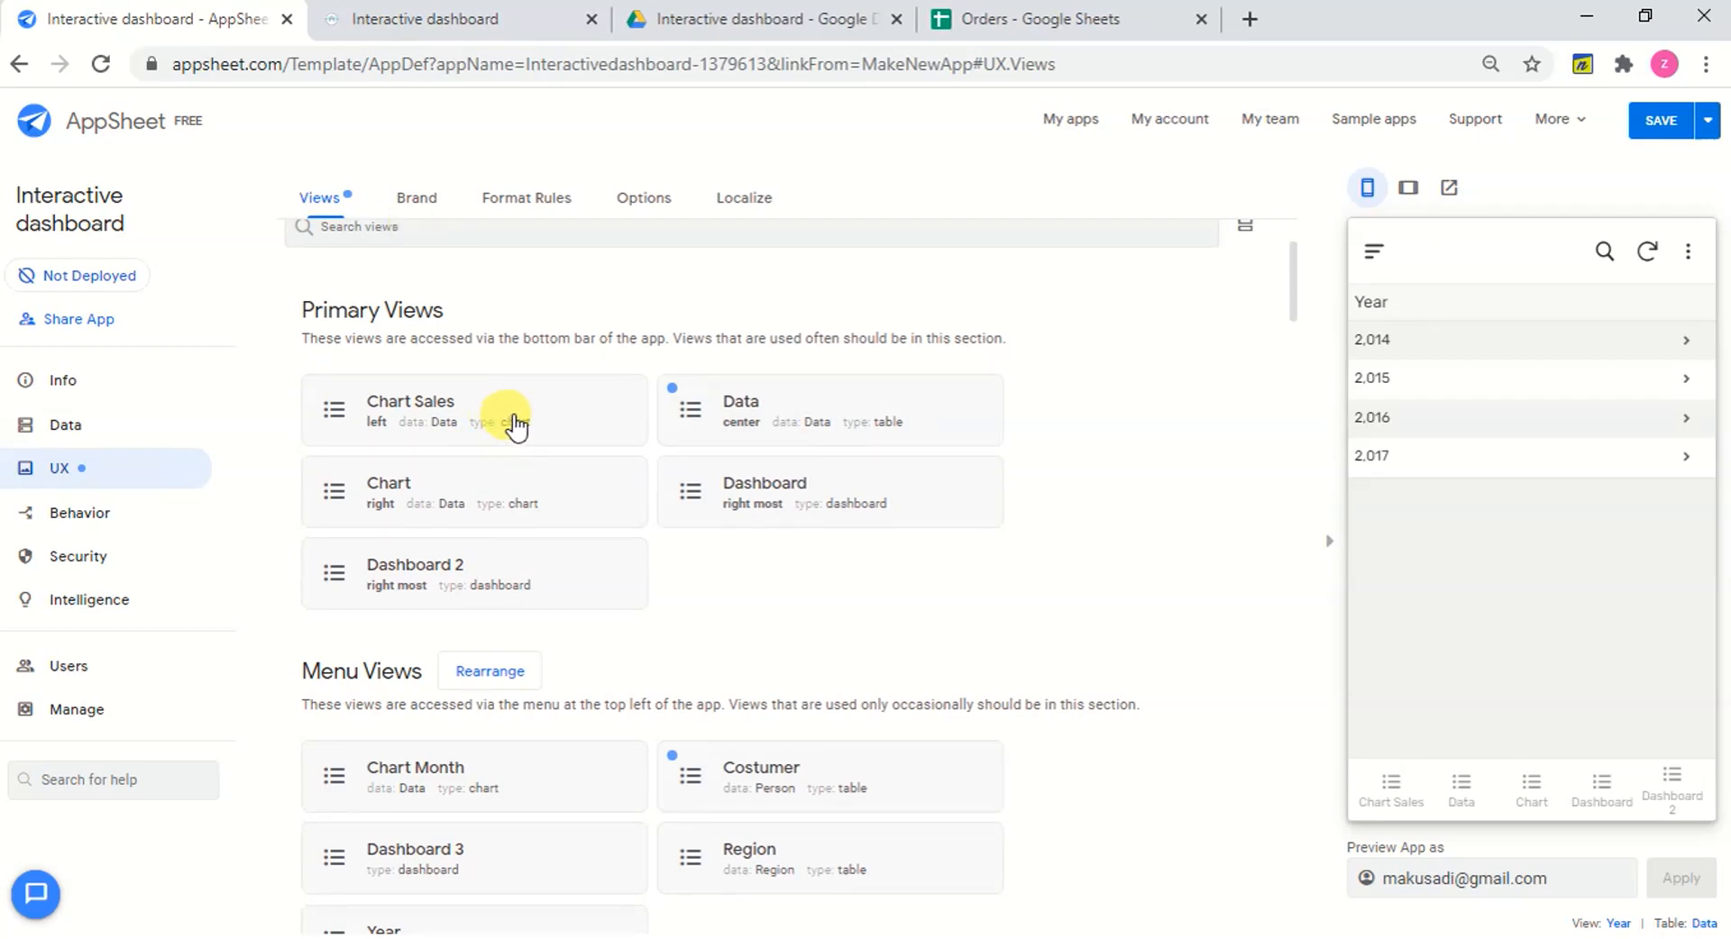
click(516, 423)
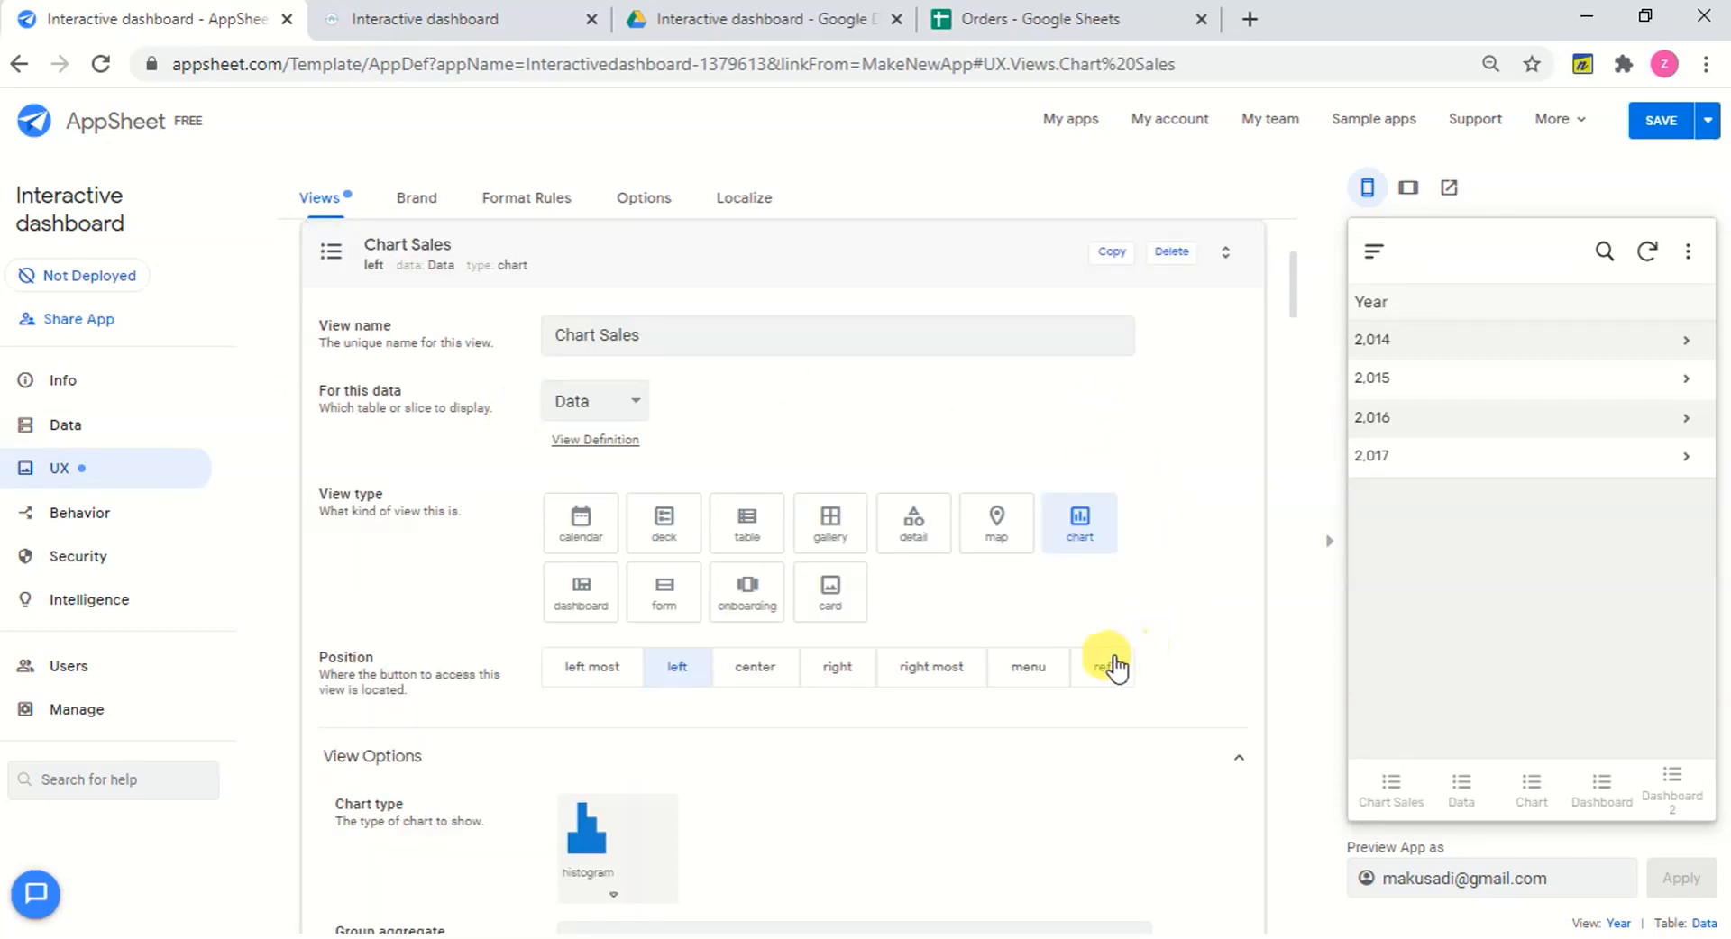
click(1037, 674)
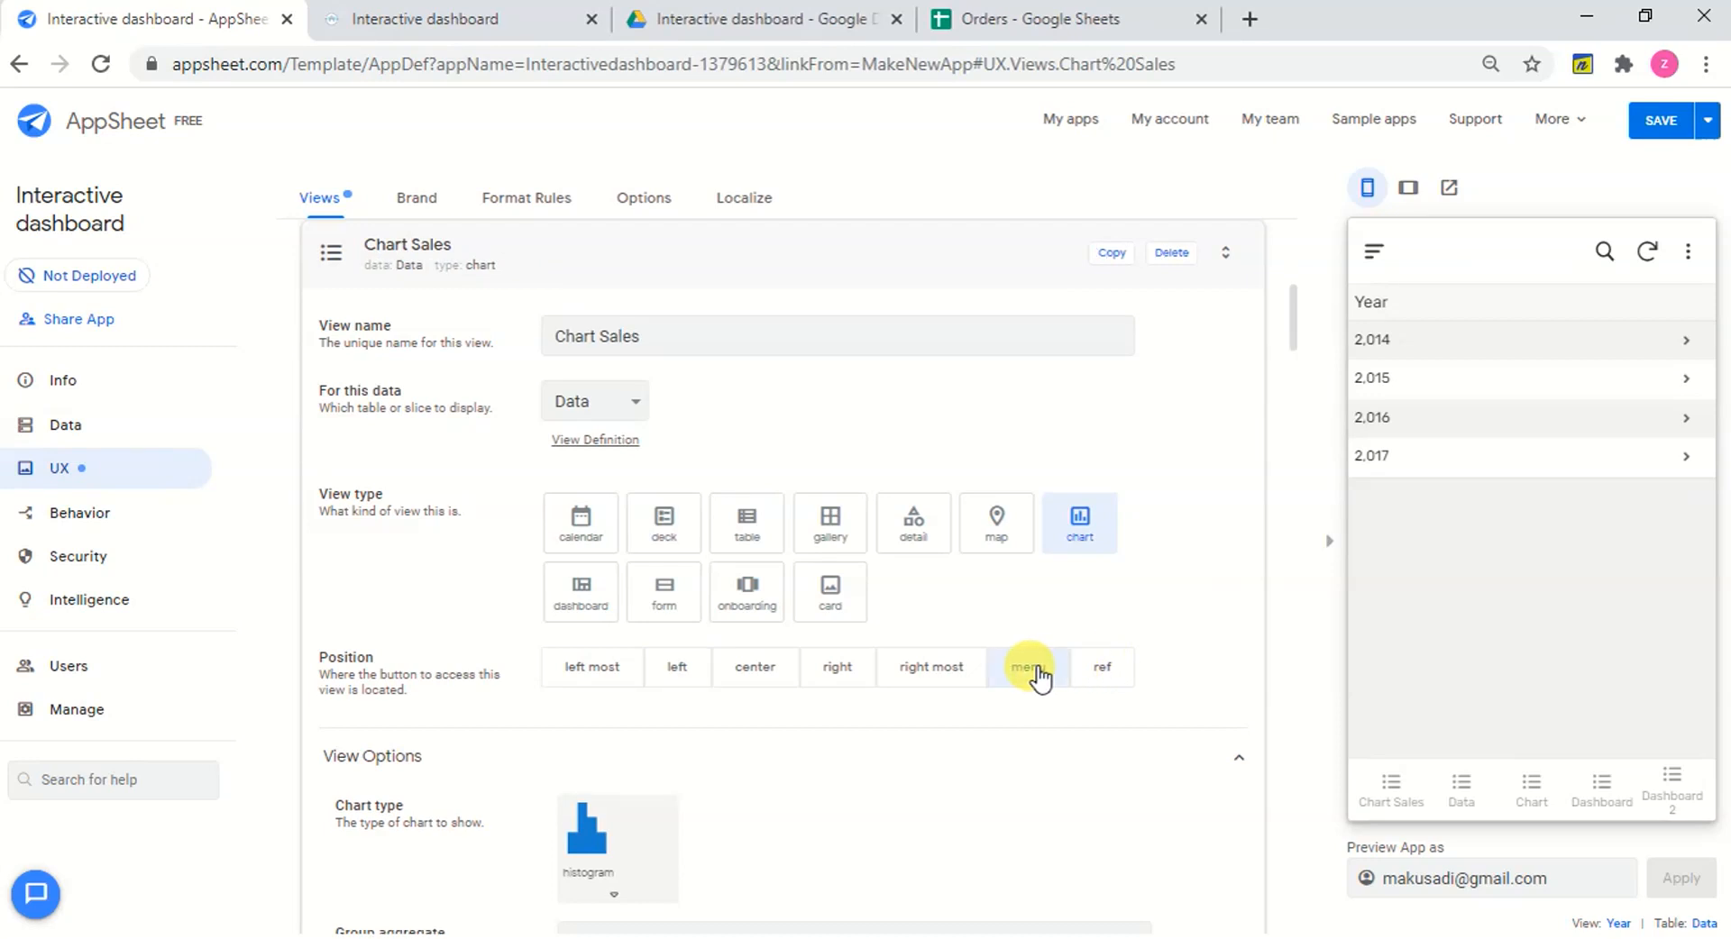
click(475, 264)
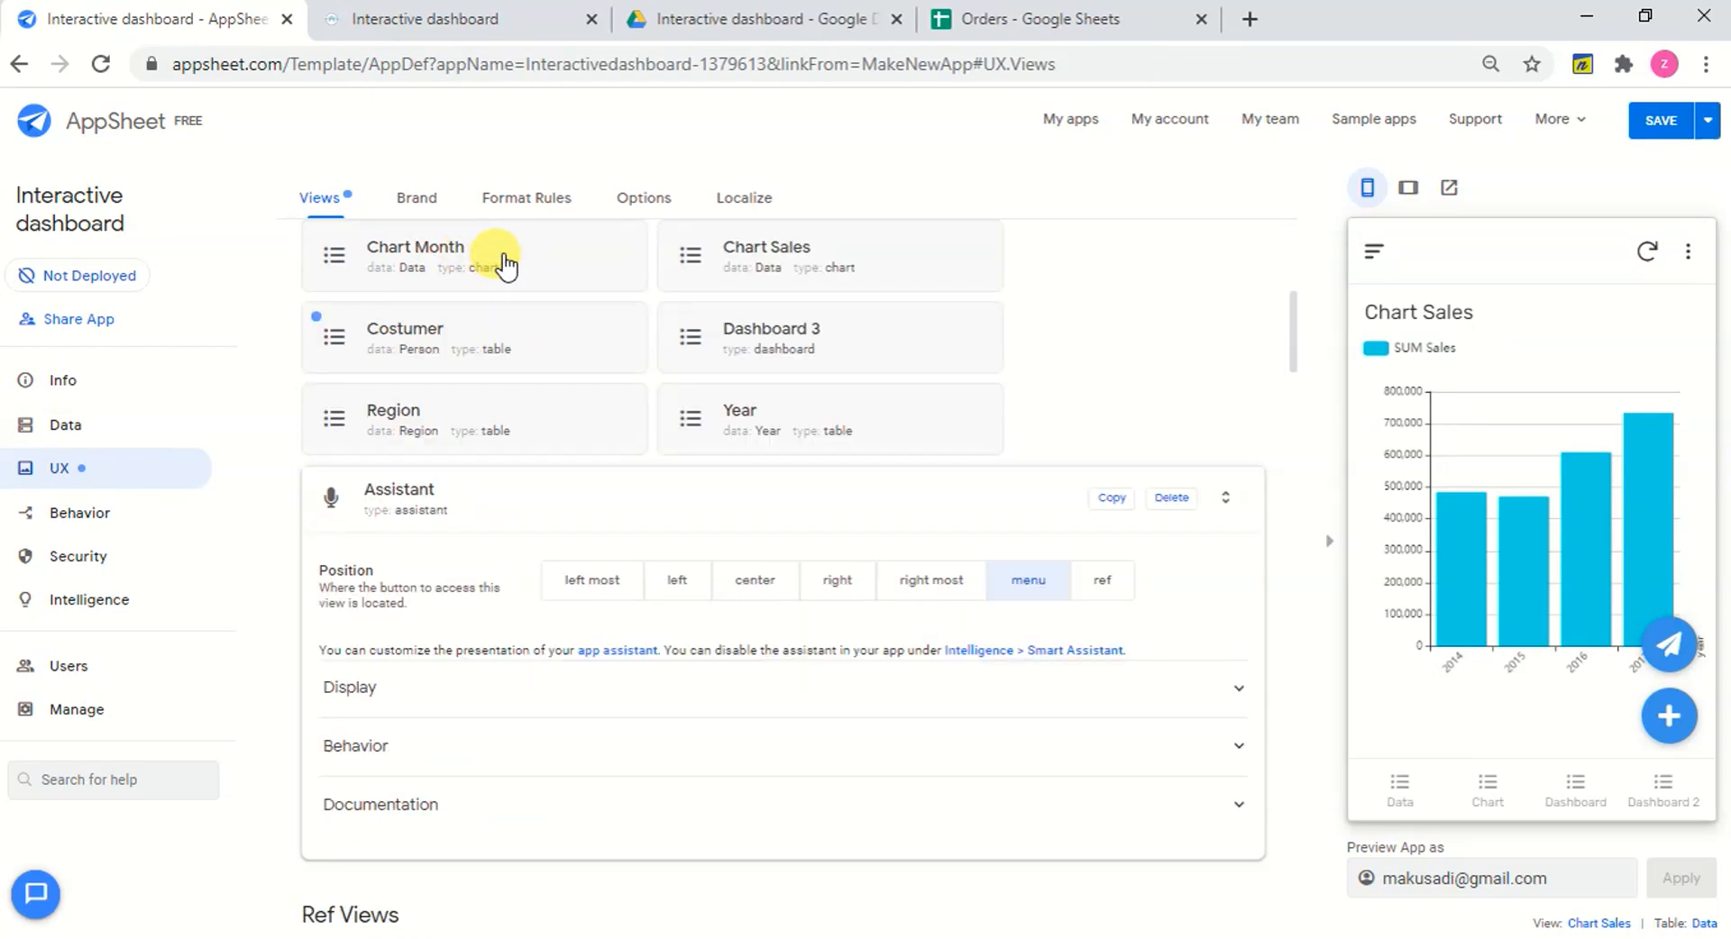
Check the position setting of the Chart Month view and collapse its settings.
click(505, 265)
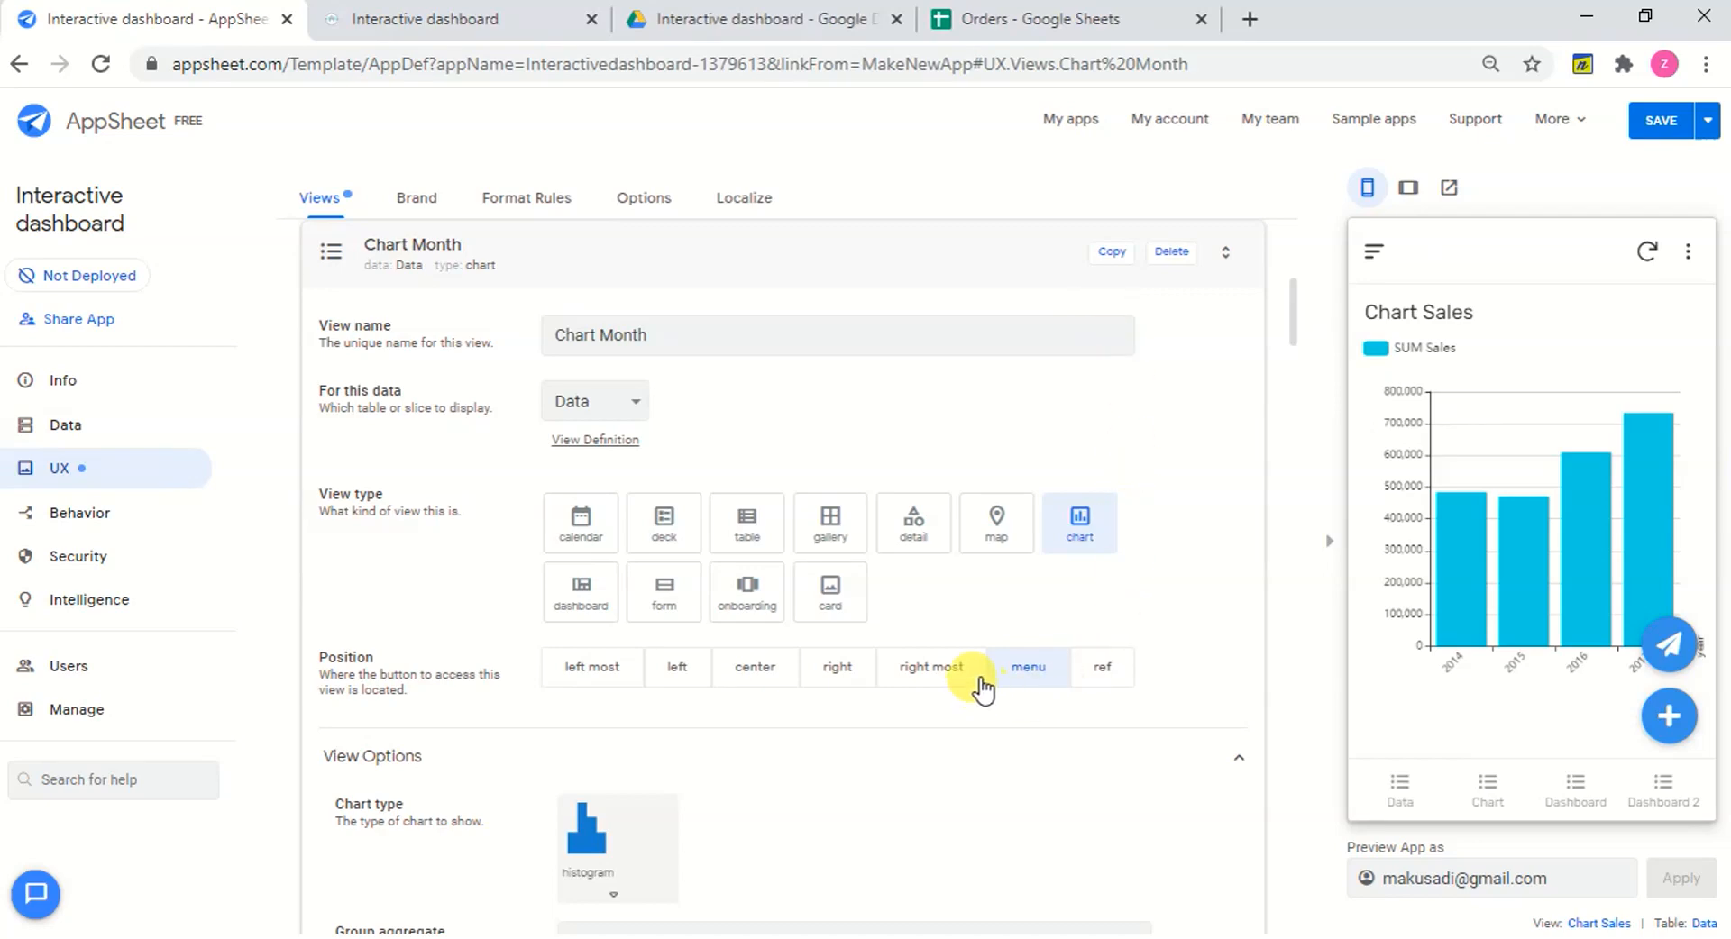
scroll(1247, 456, up, 2)
click(1226, 501)
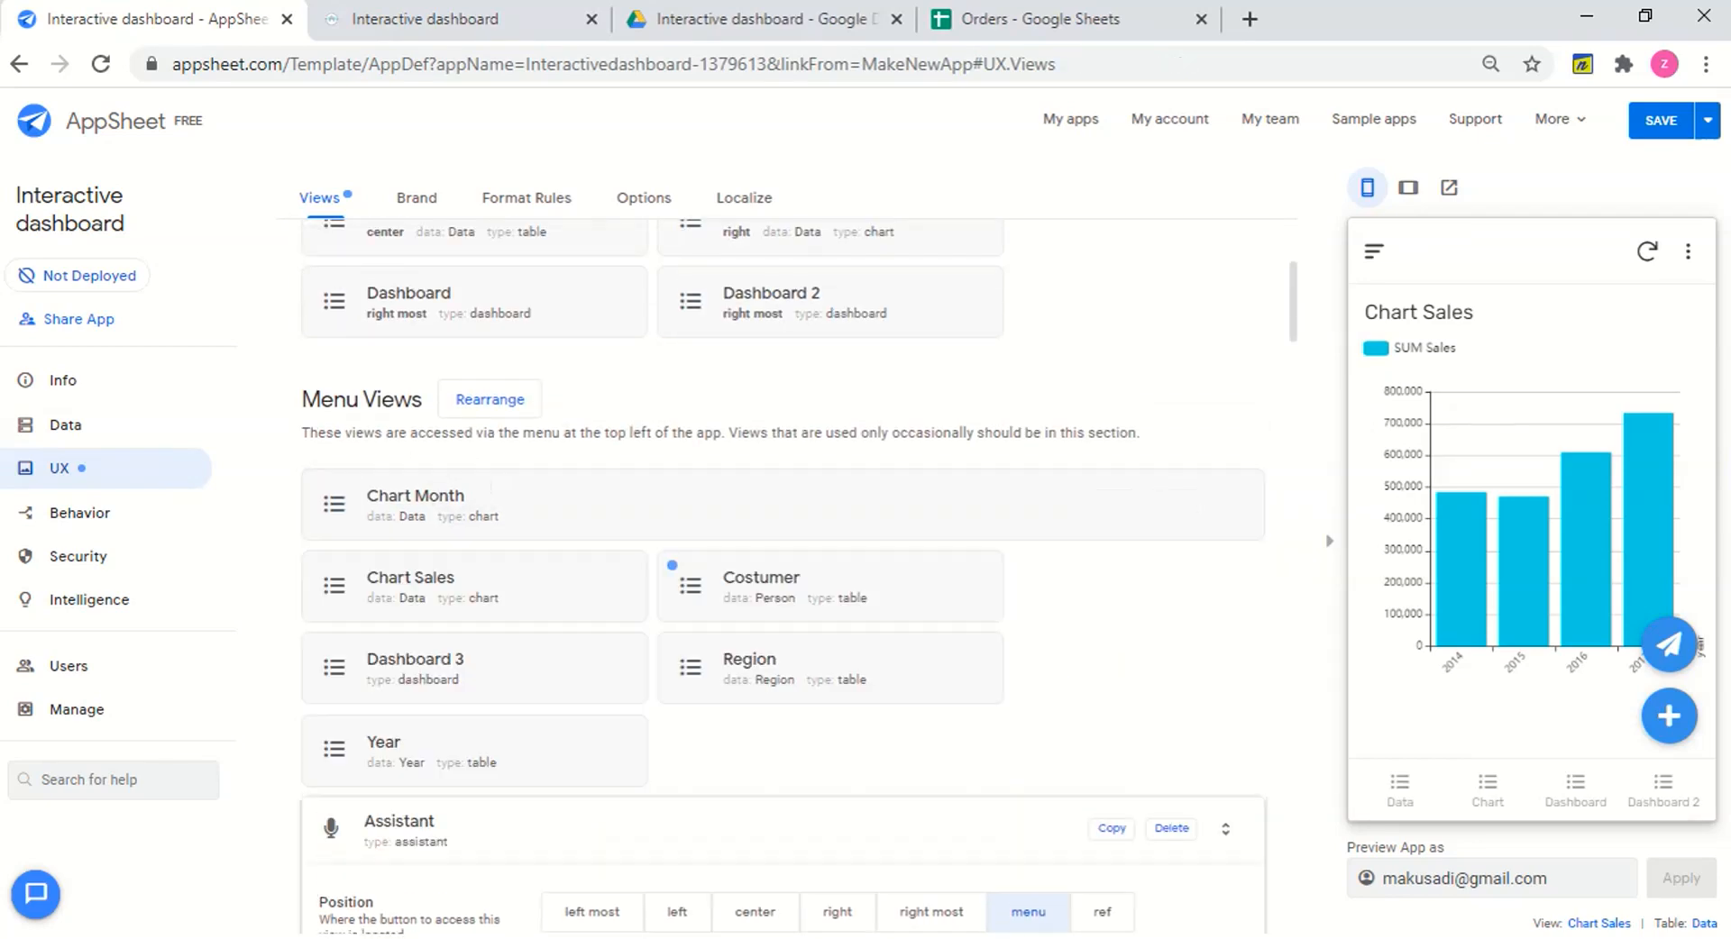
Delete the primary view named Chart.
scroll(1226, 500, up, 3)
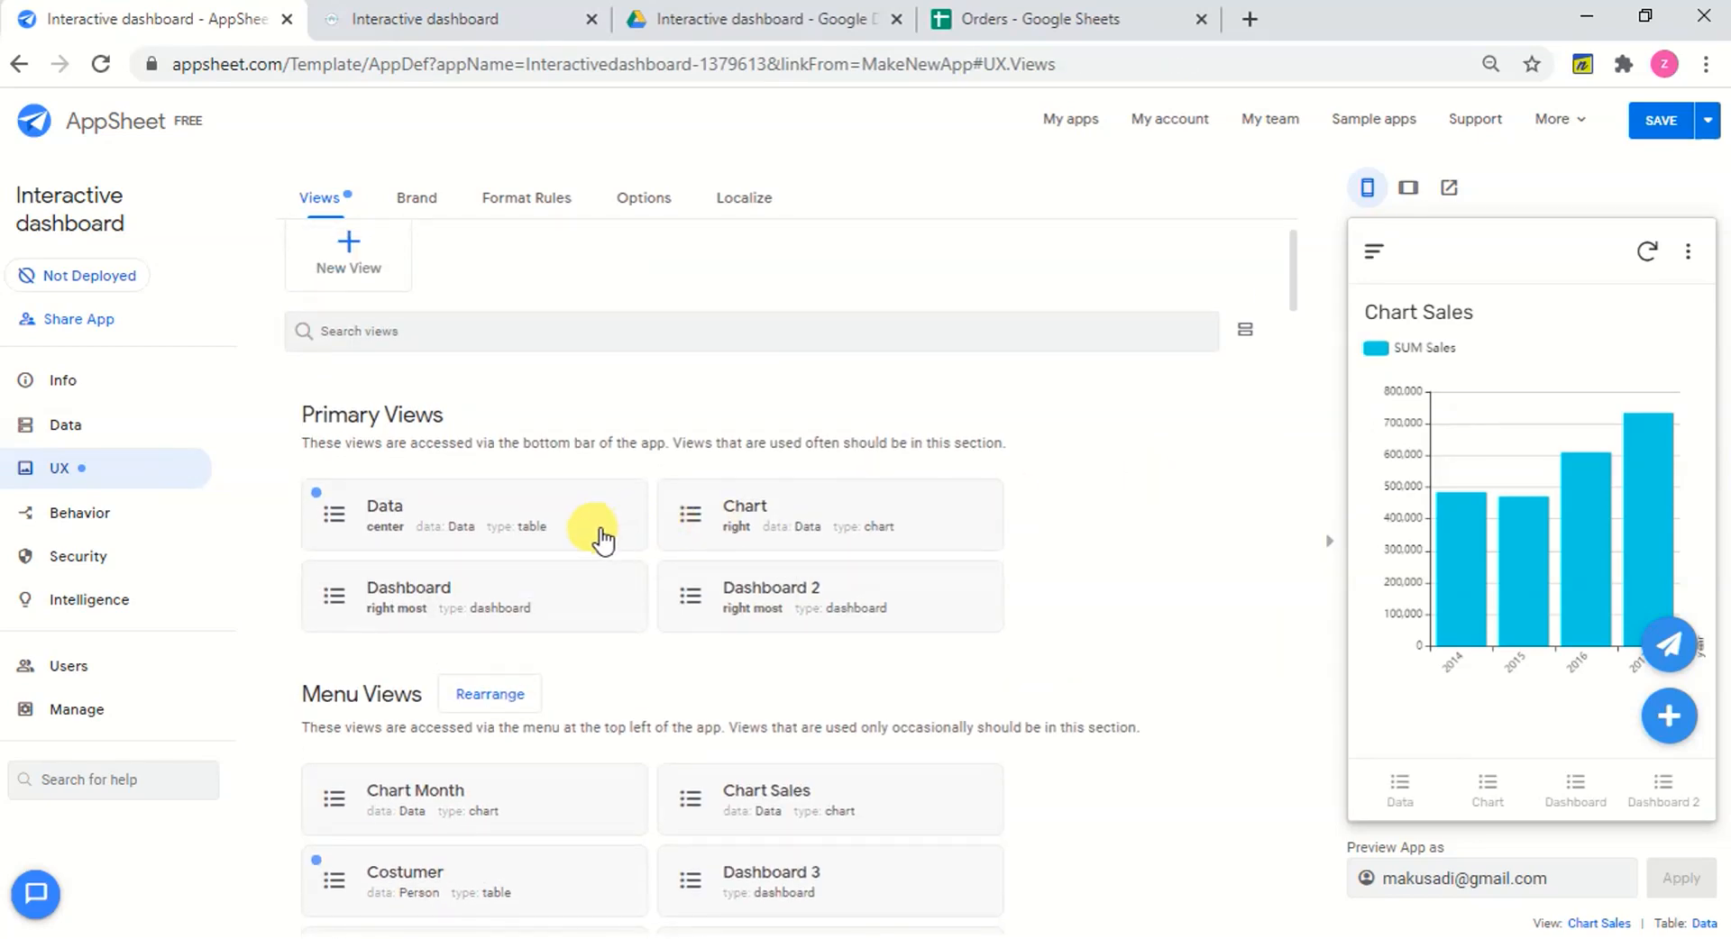
click(831, 504)
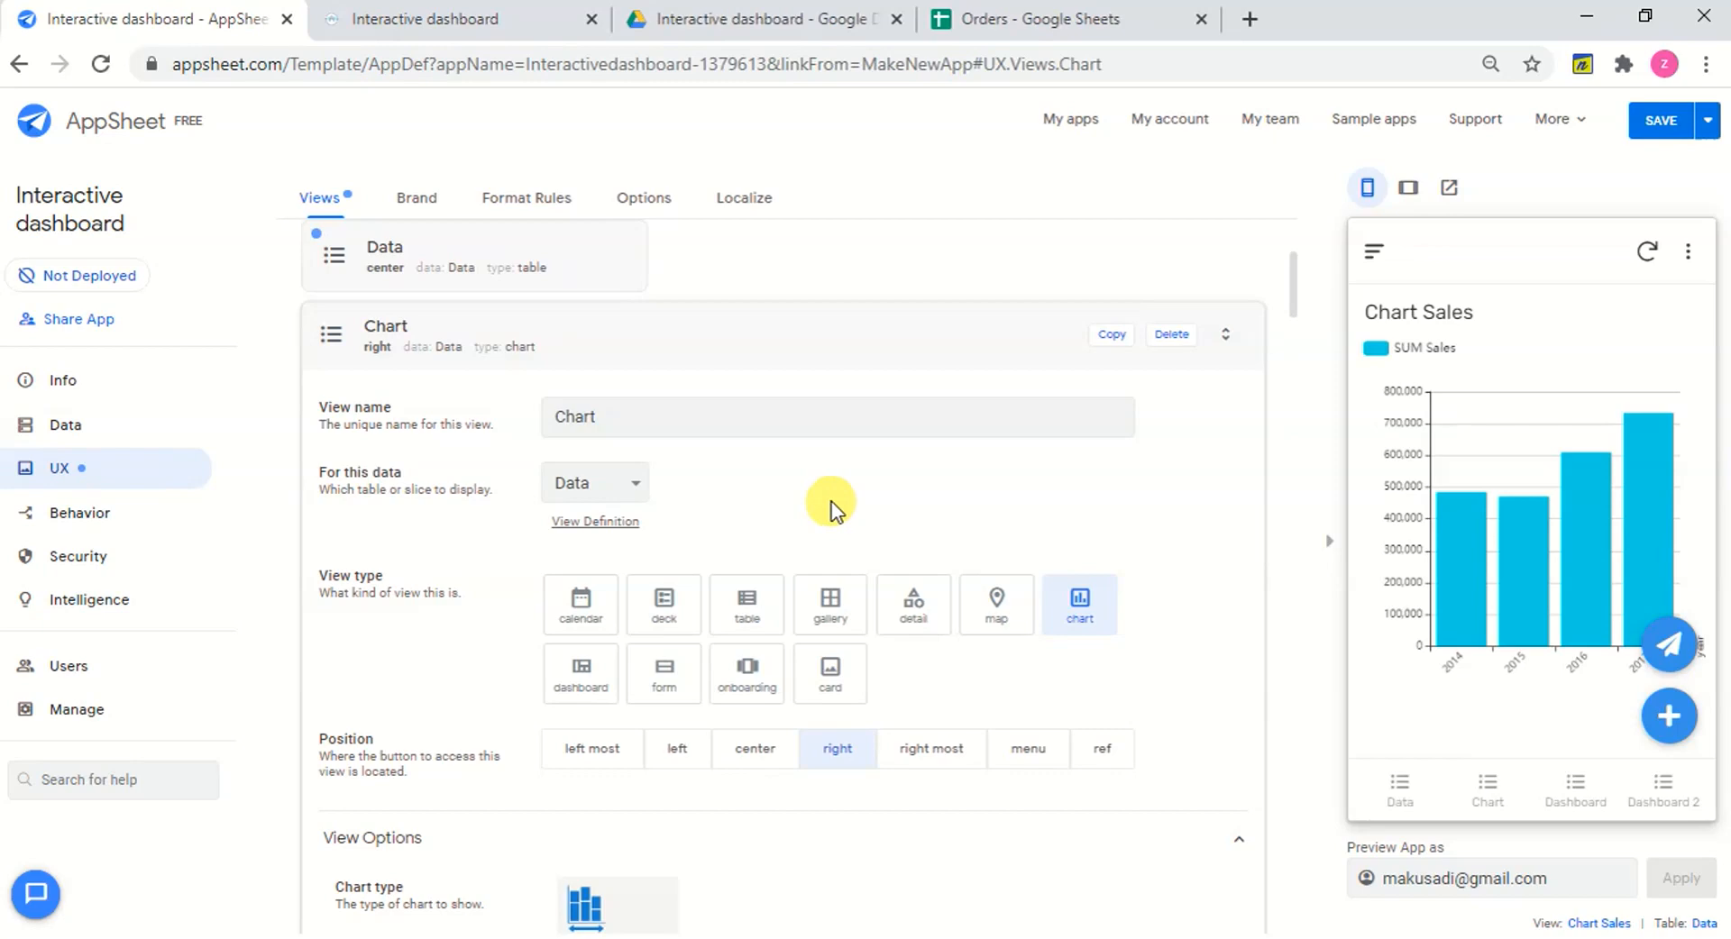
click(1174, 336)
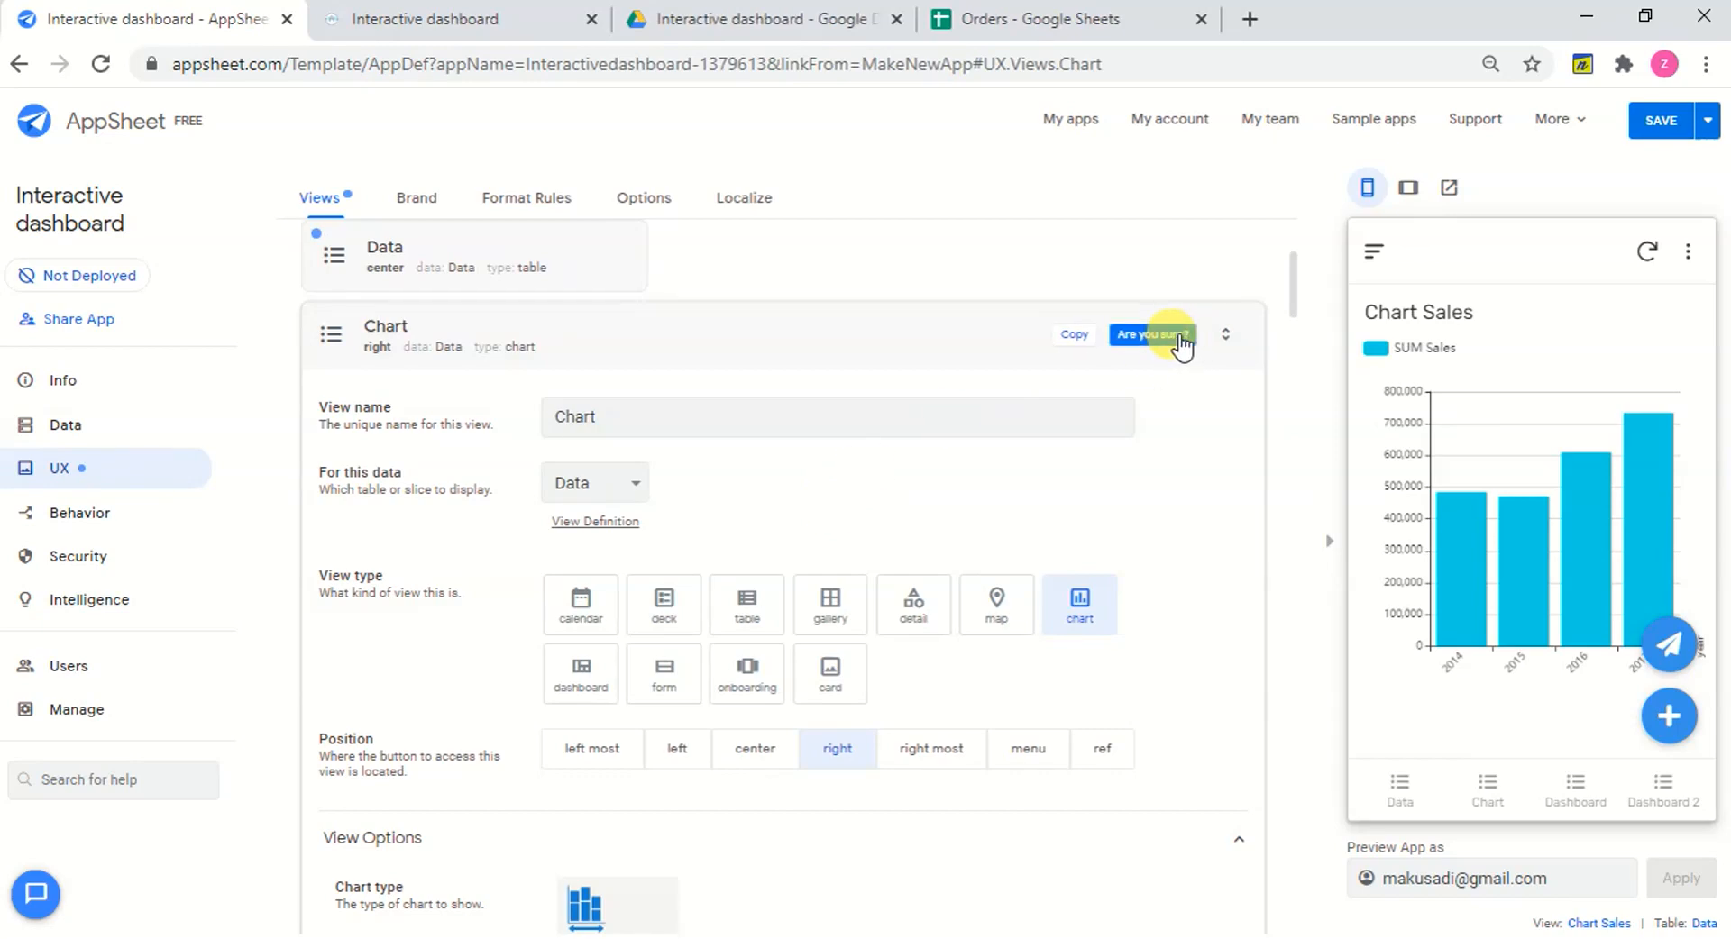
click(1154, 335)
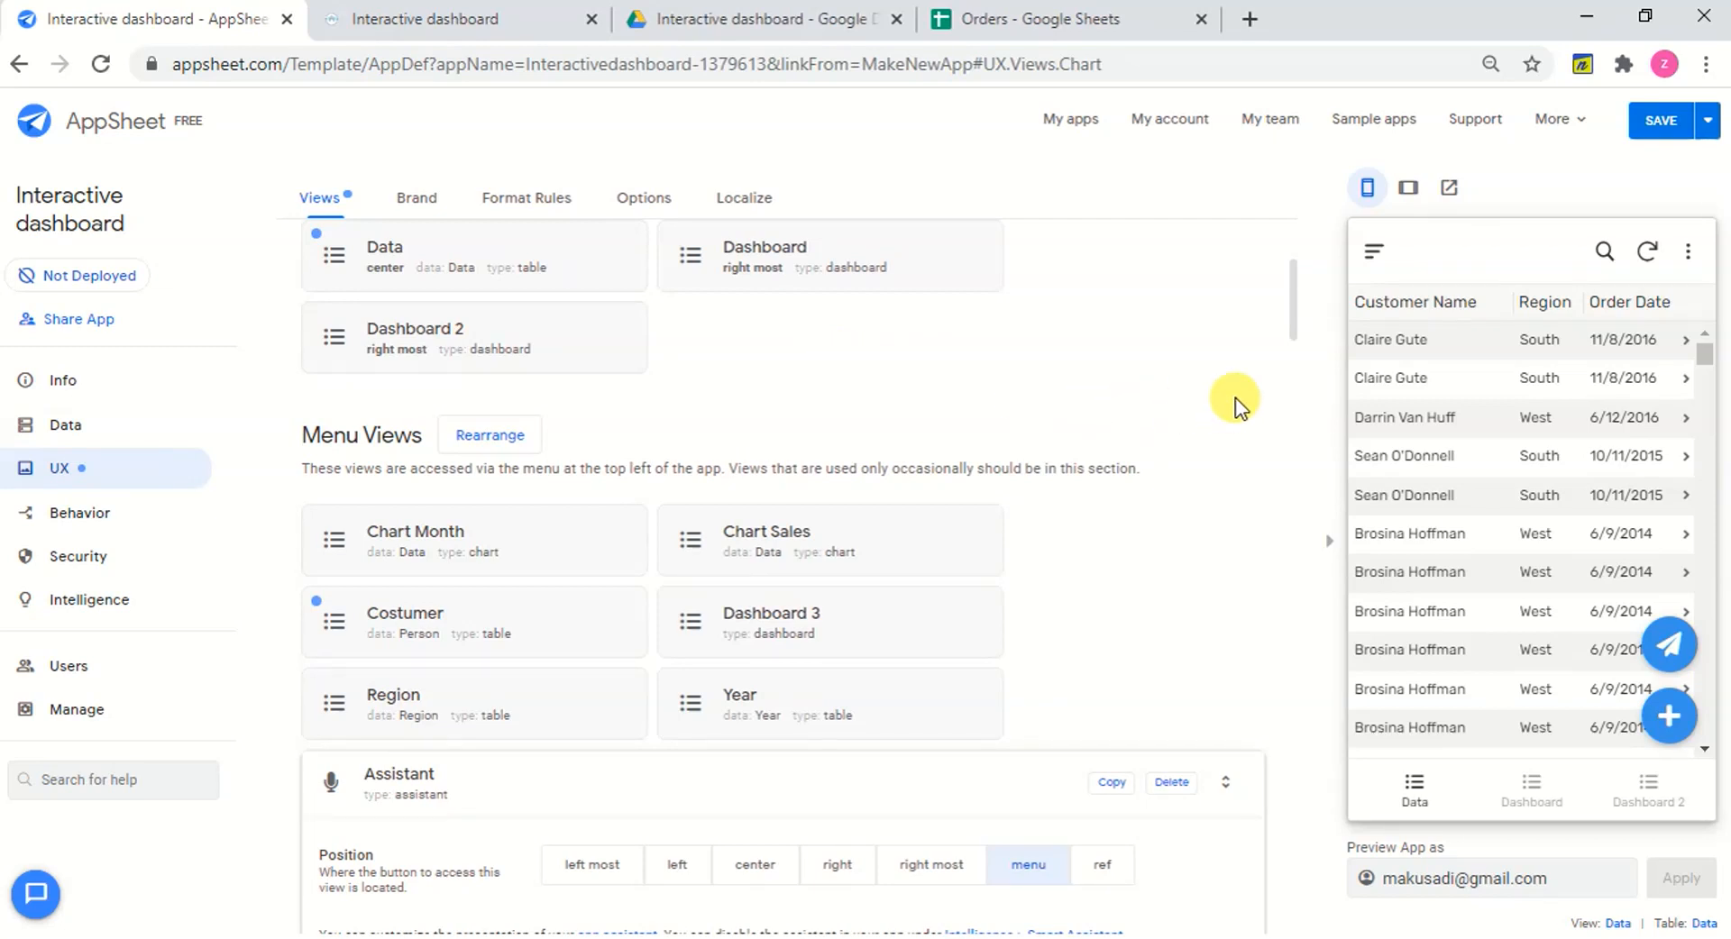
Move the Dashboard 3 view to the right most position.
scroll(1295, 324, down, 2)
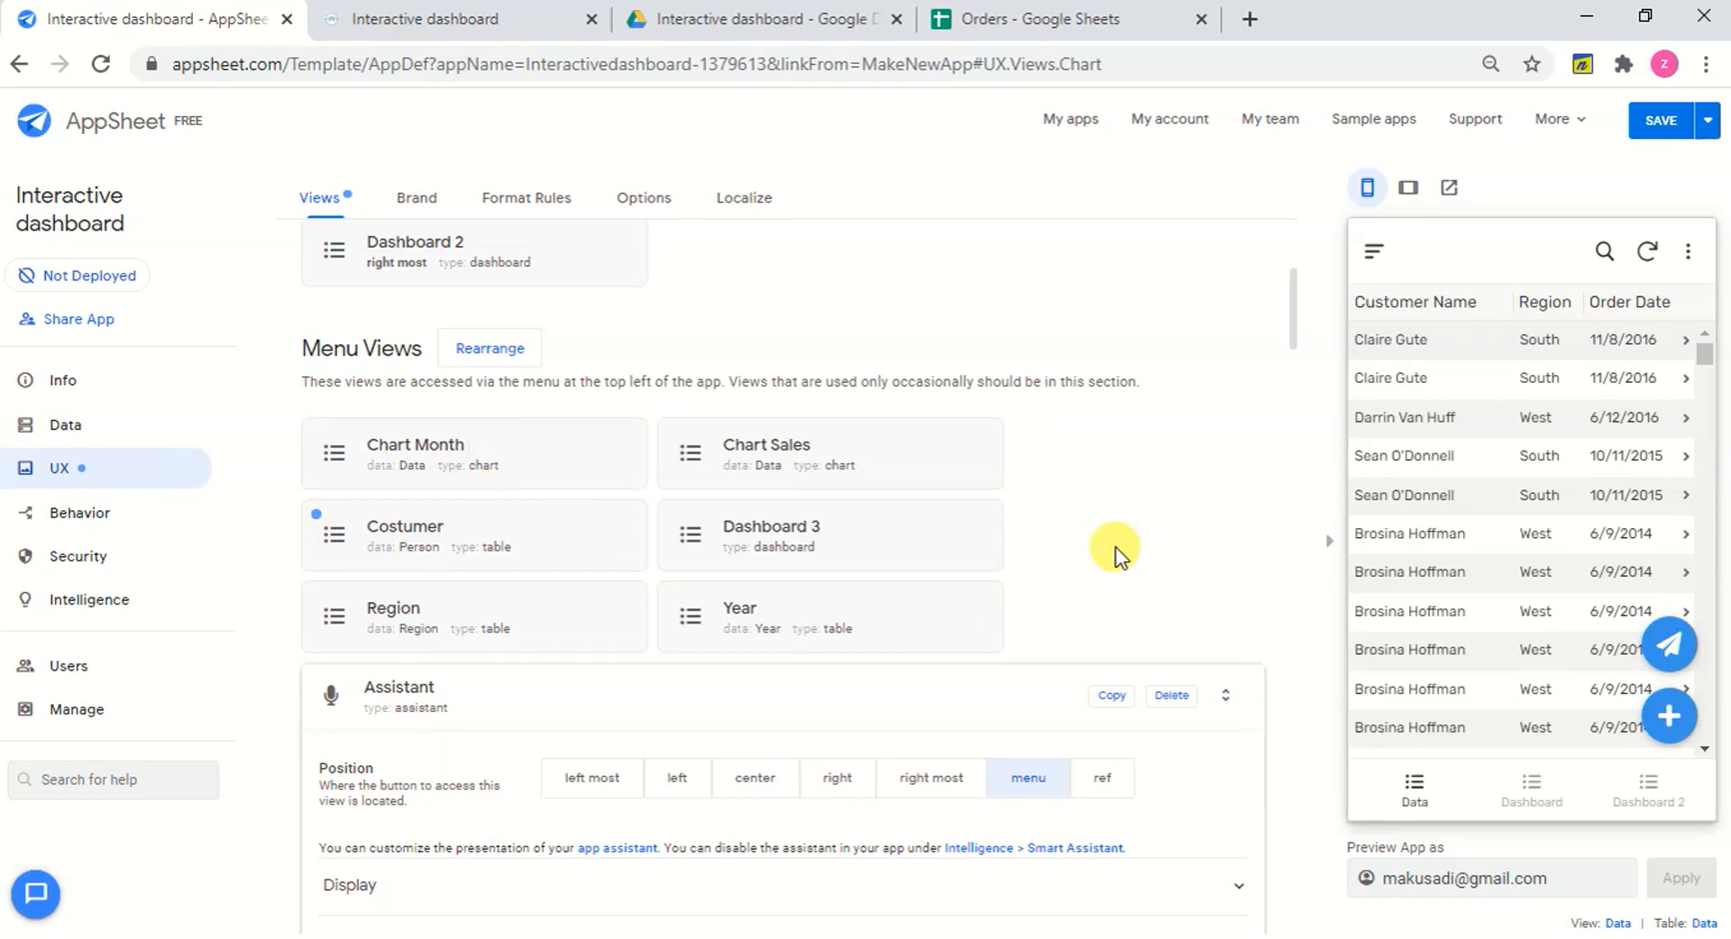
click(852, 543)
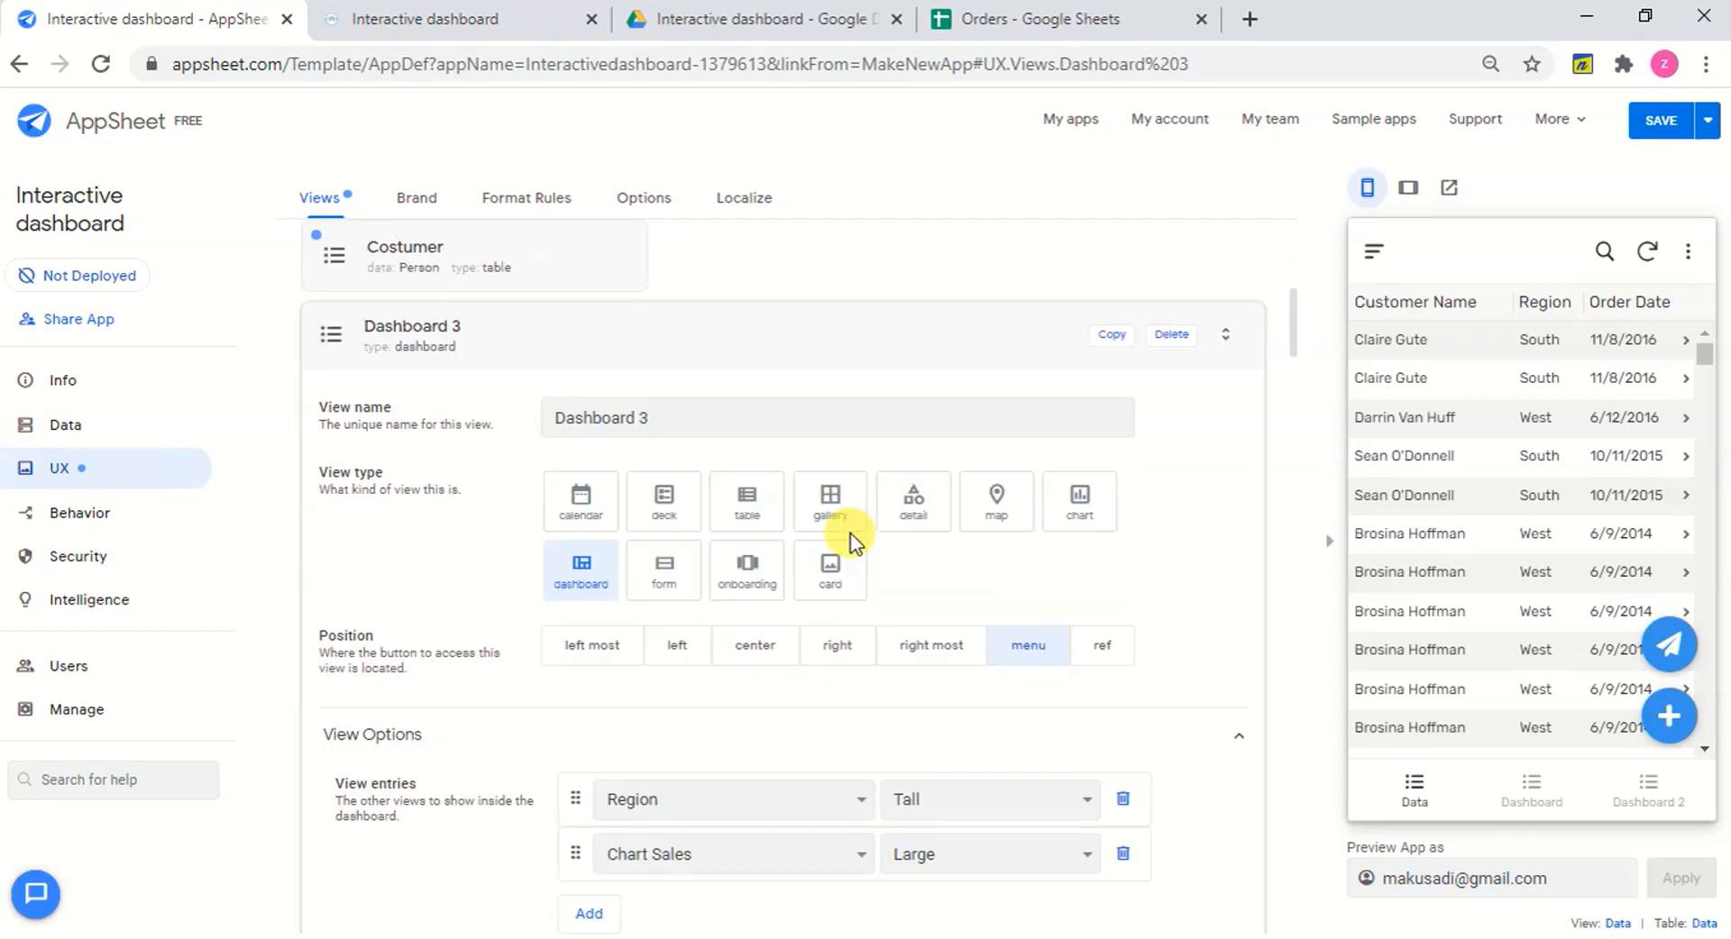
click(926, 646)
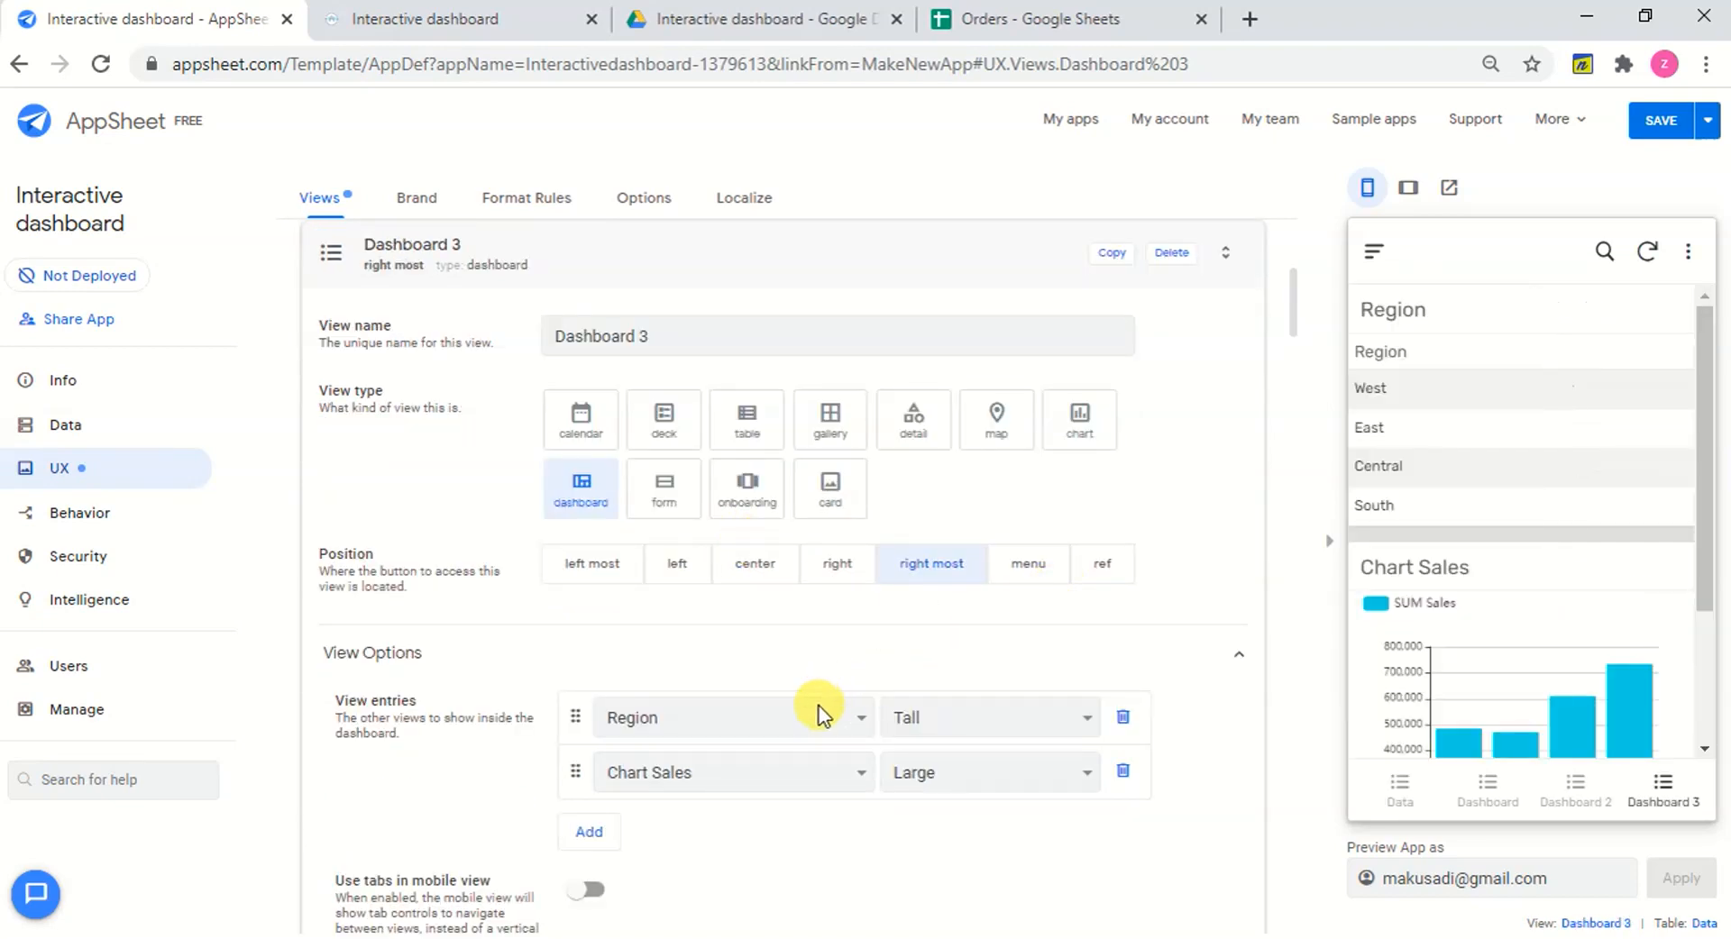
Add the Year view to Dashboard 3's view entries and place it between Region and Chart Sales.
click(589, 831)
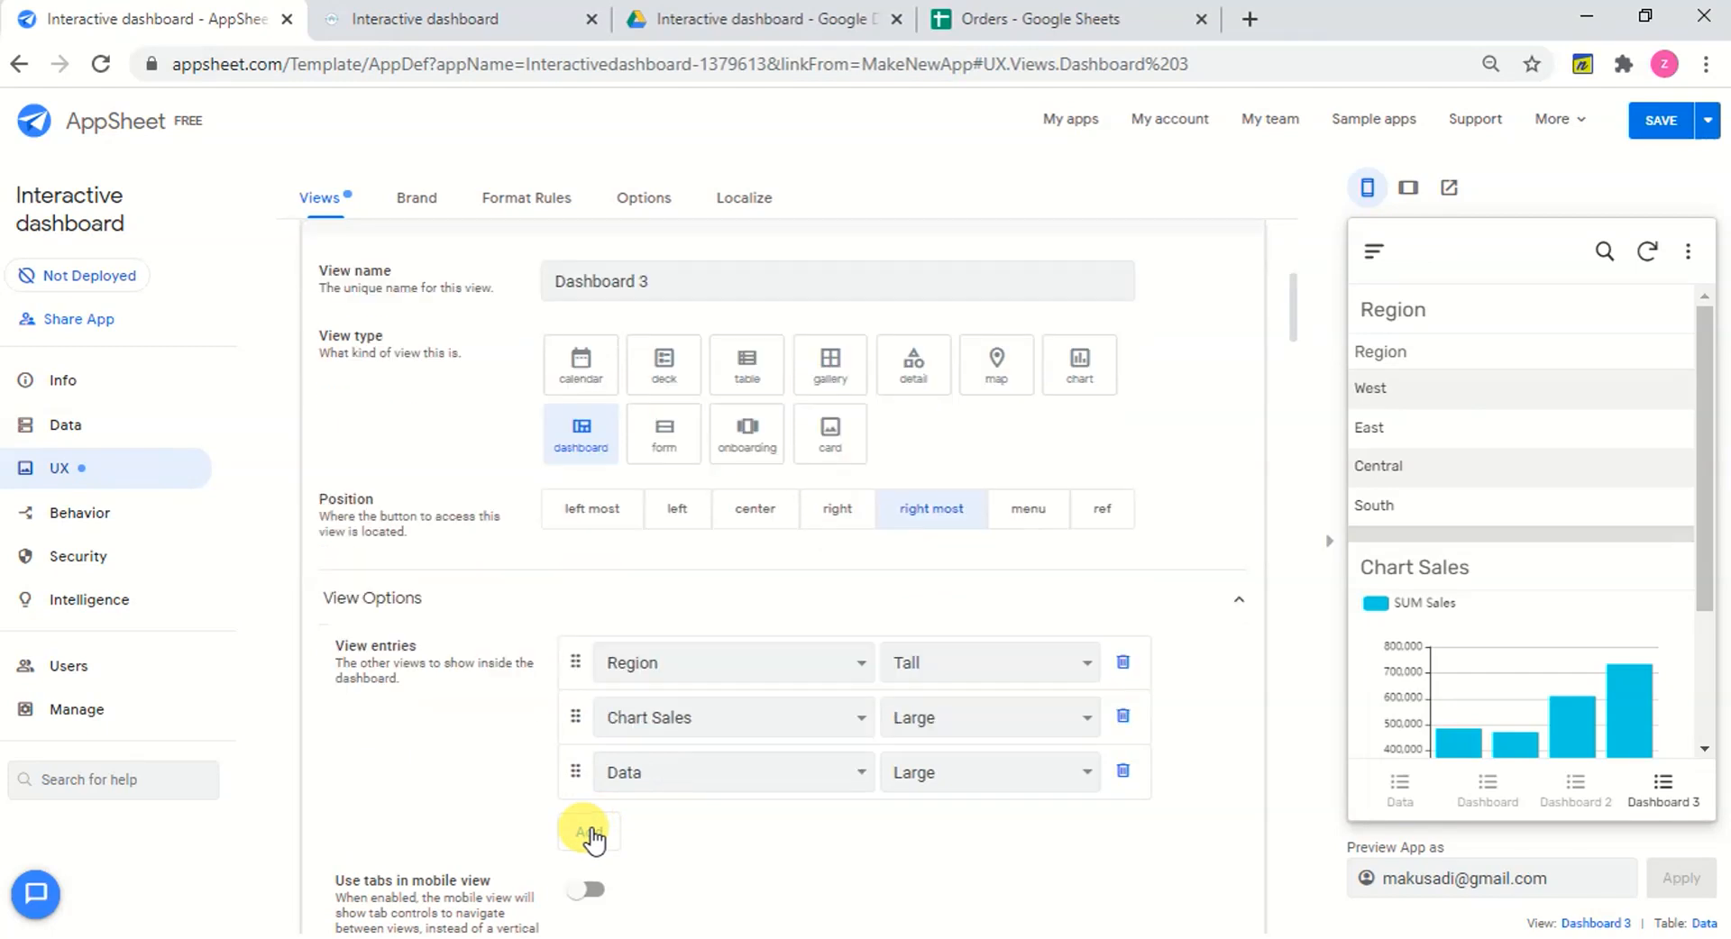
click(741, 773)
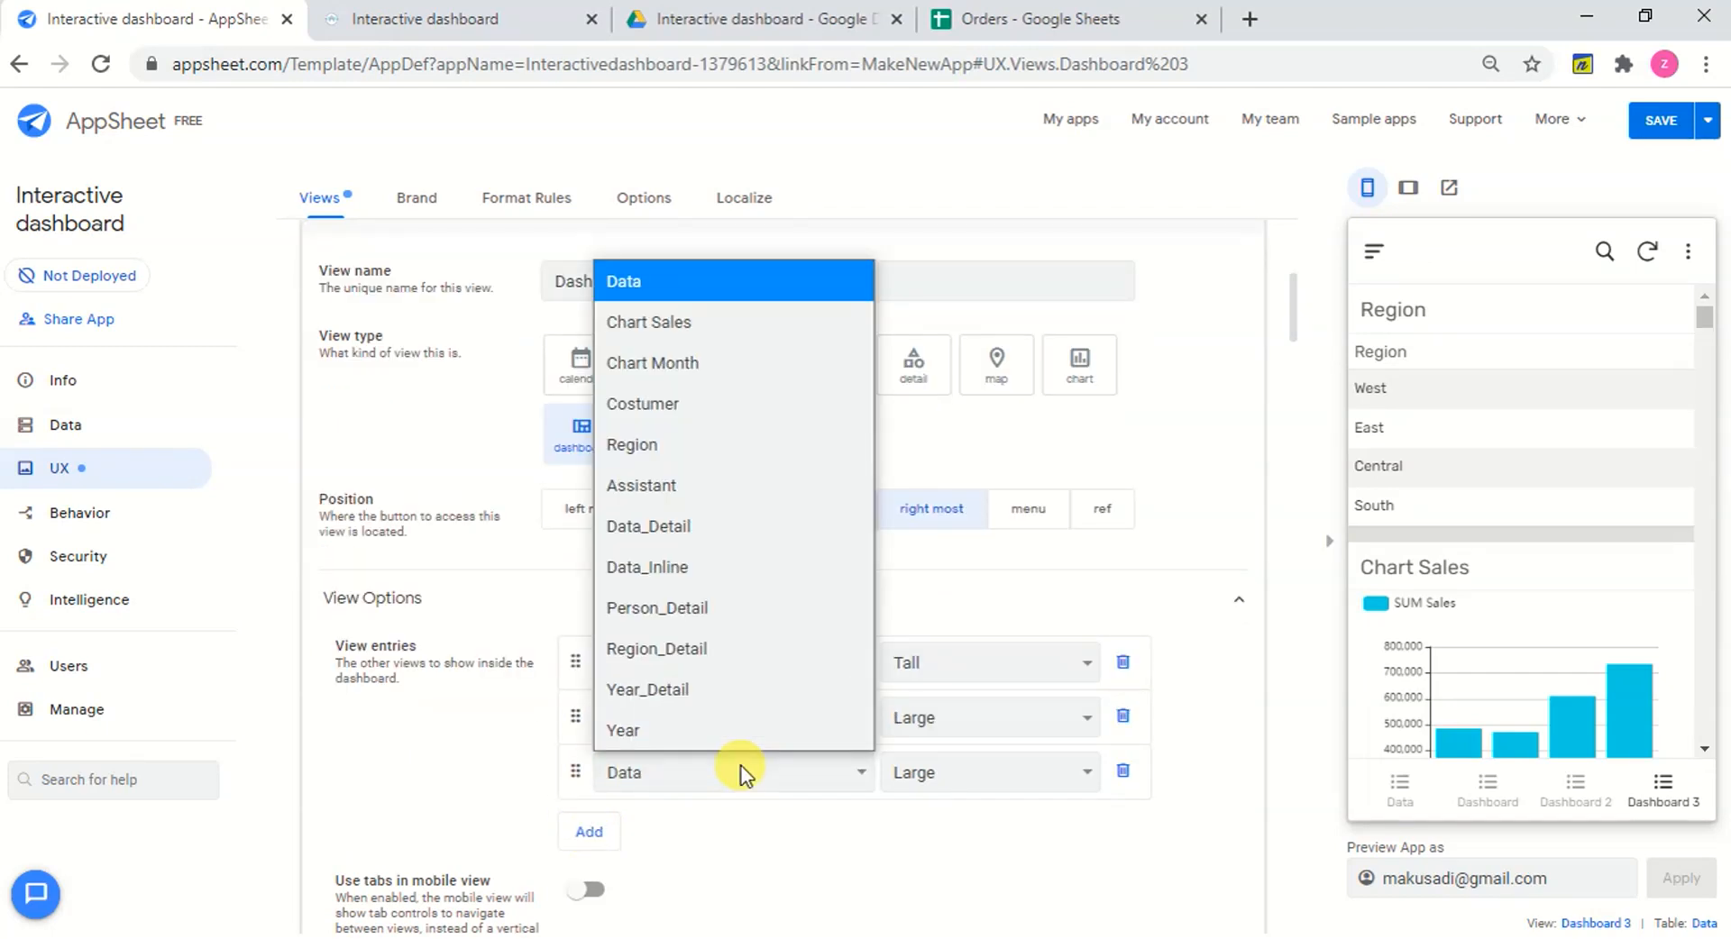
click(699, 729)
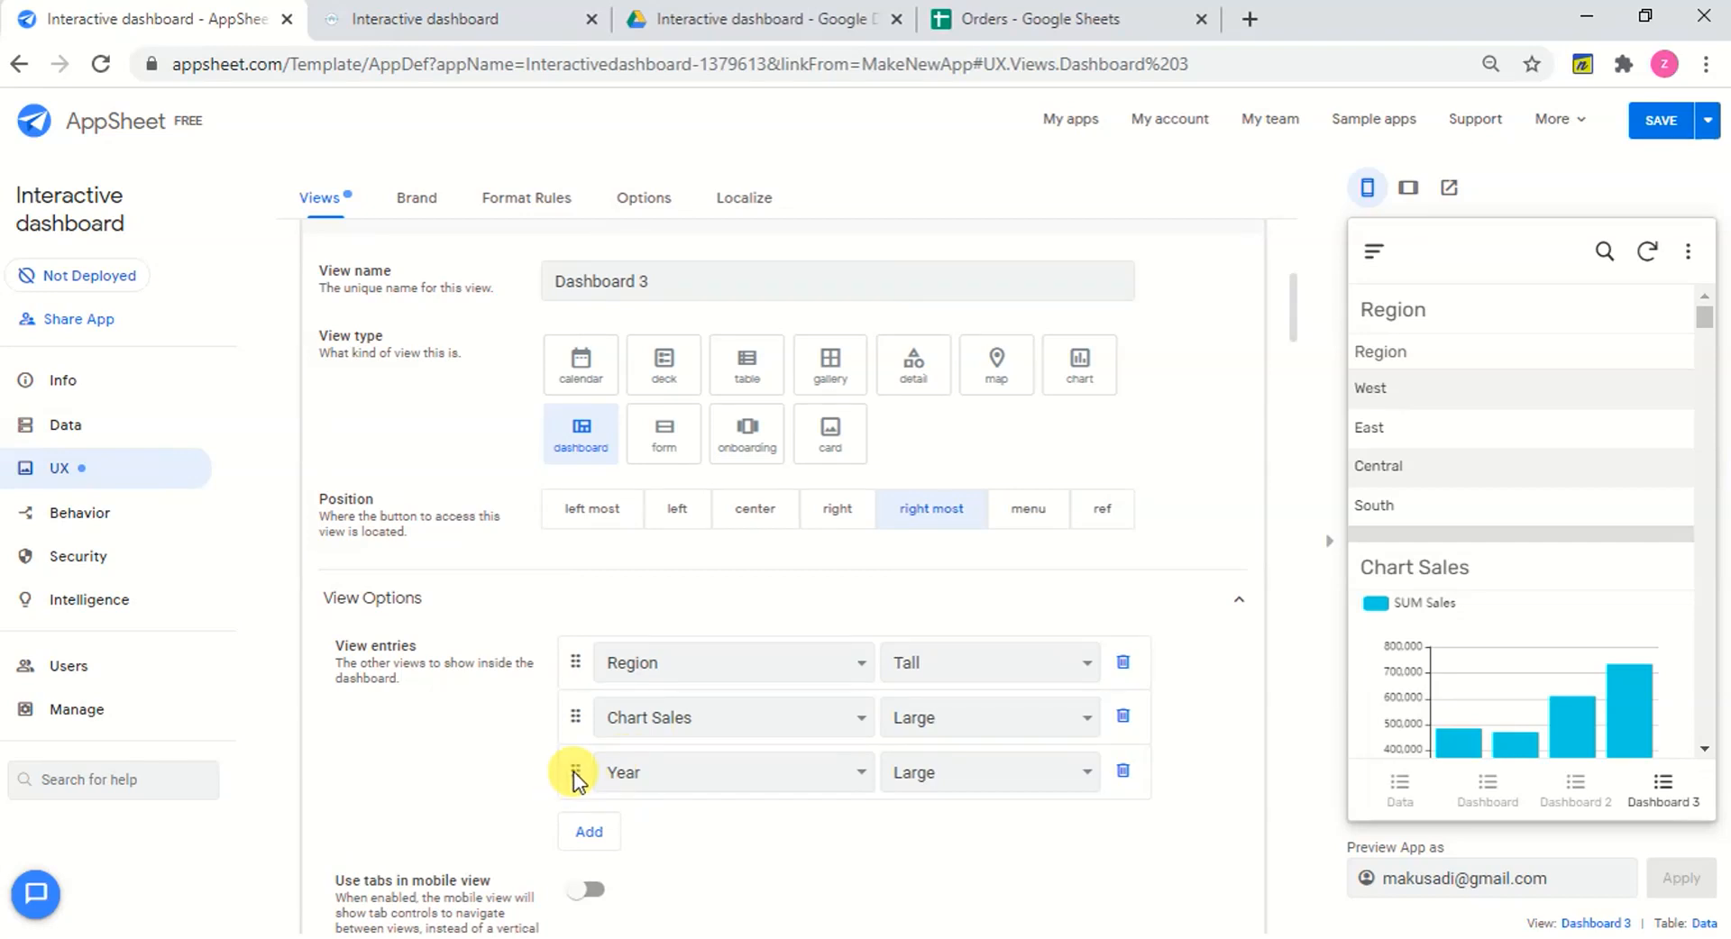
drag(575, 774, 582, 723)
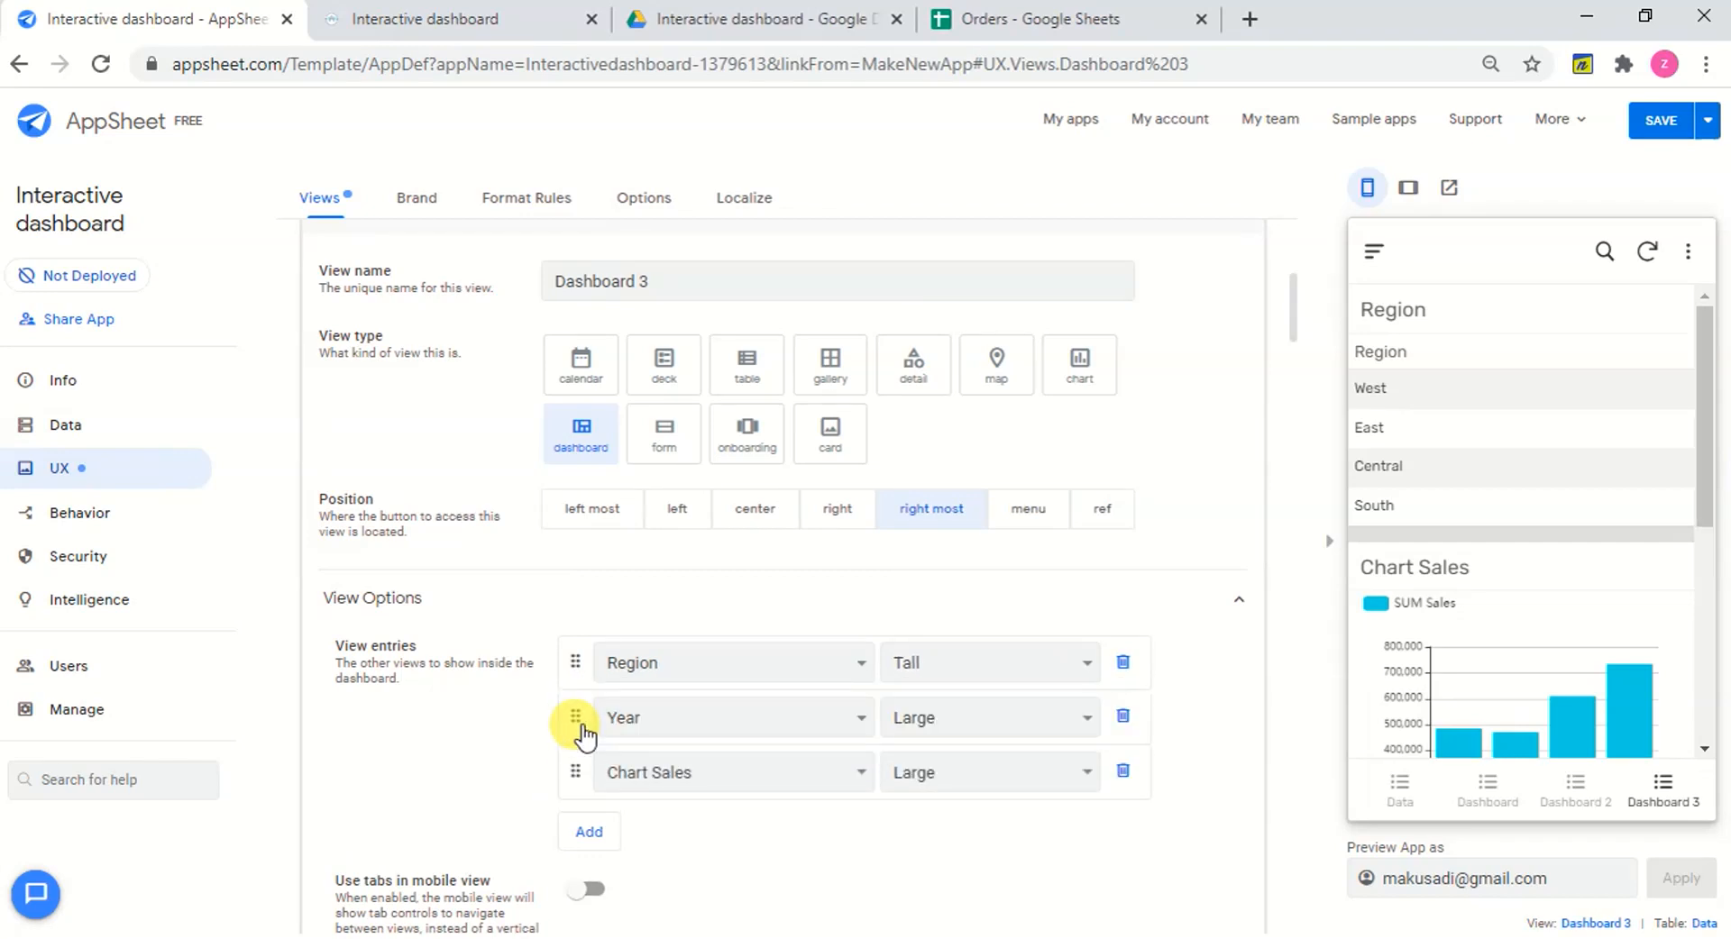
Set the size of Dashboard 3's Year entry to Small and save the app.
click(998, 714)
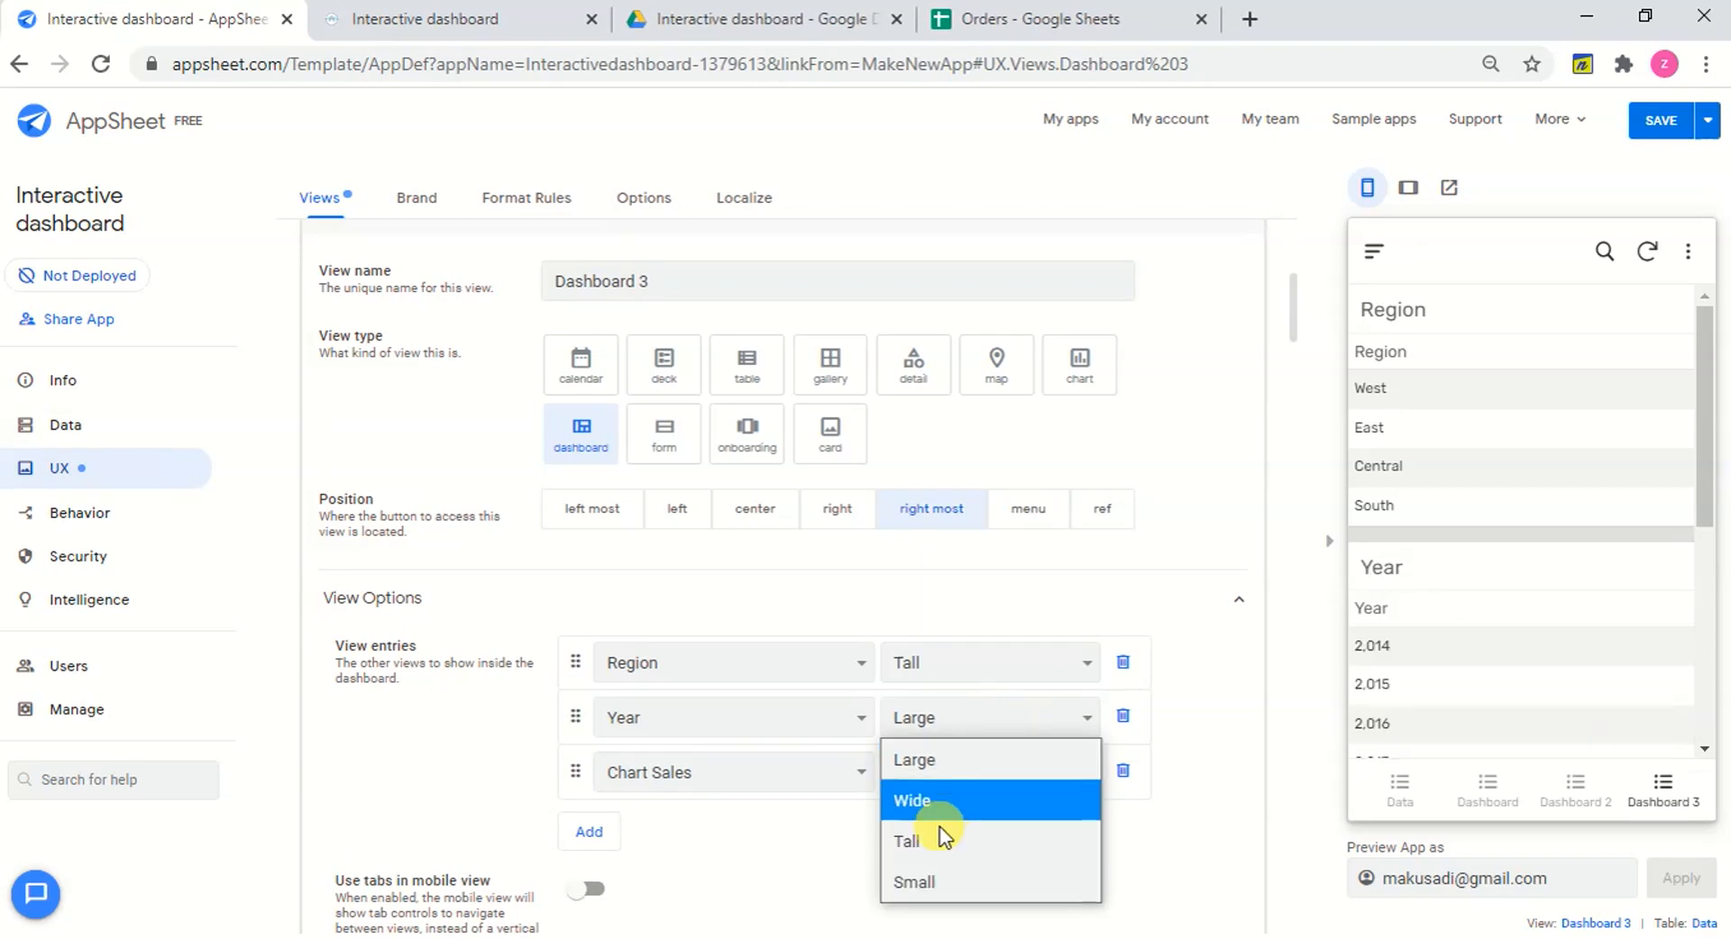
click(933, 879)
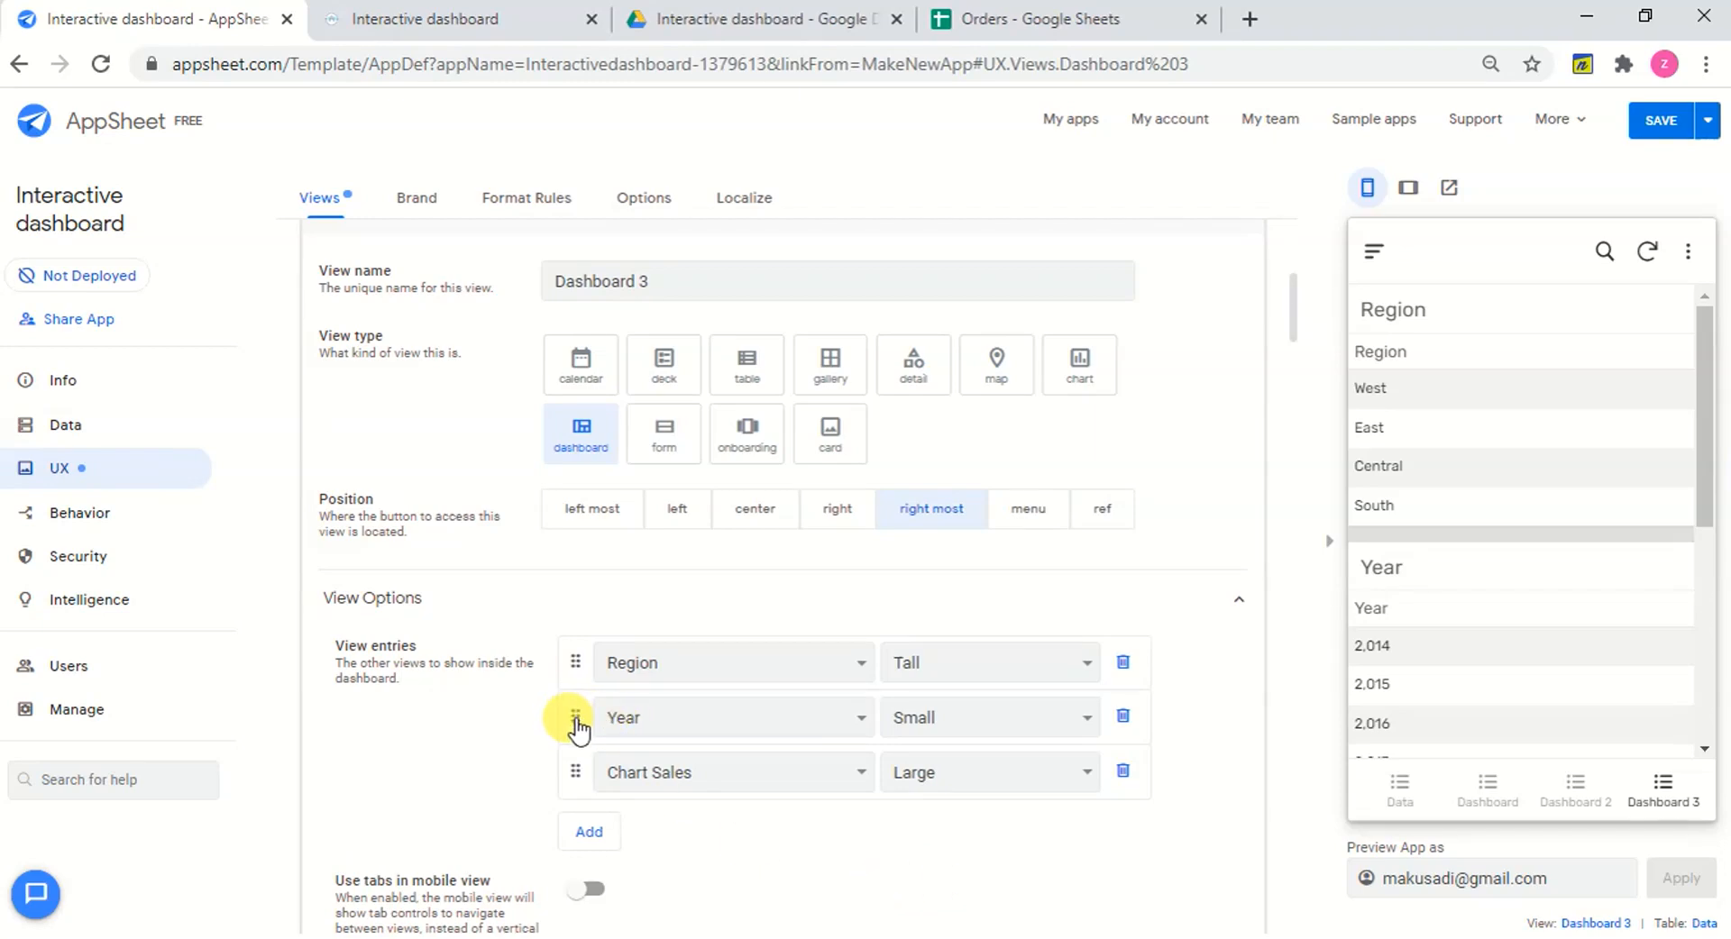
click(1688, 125)
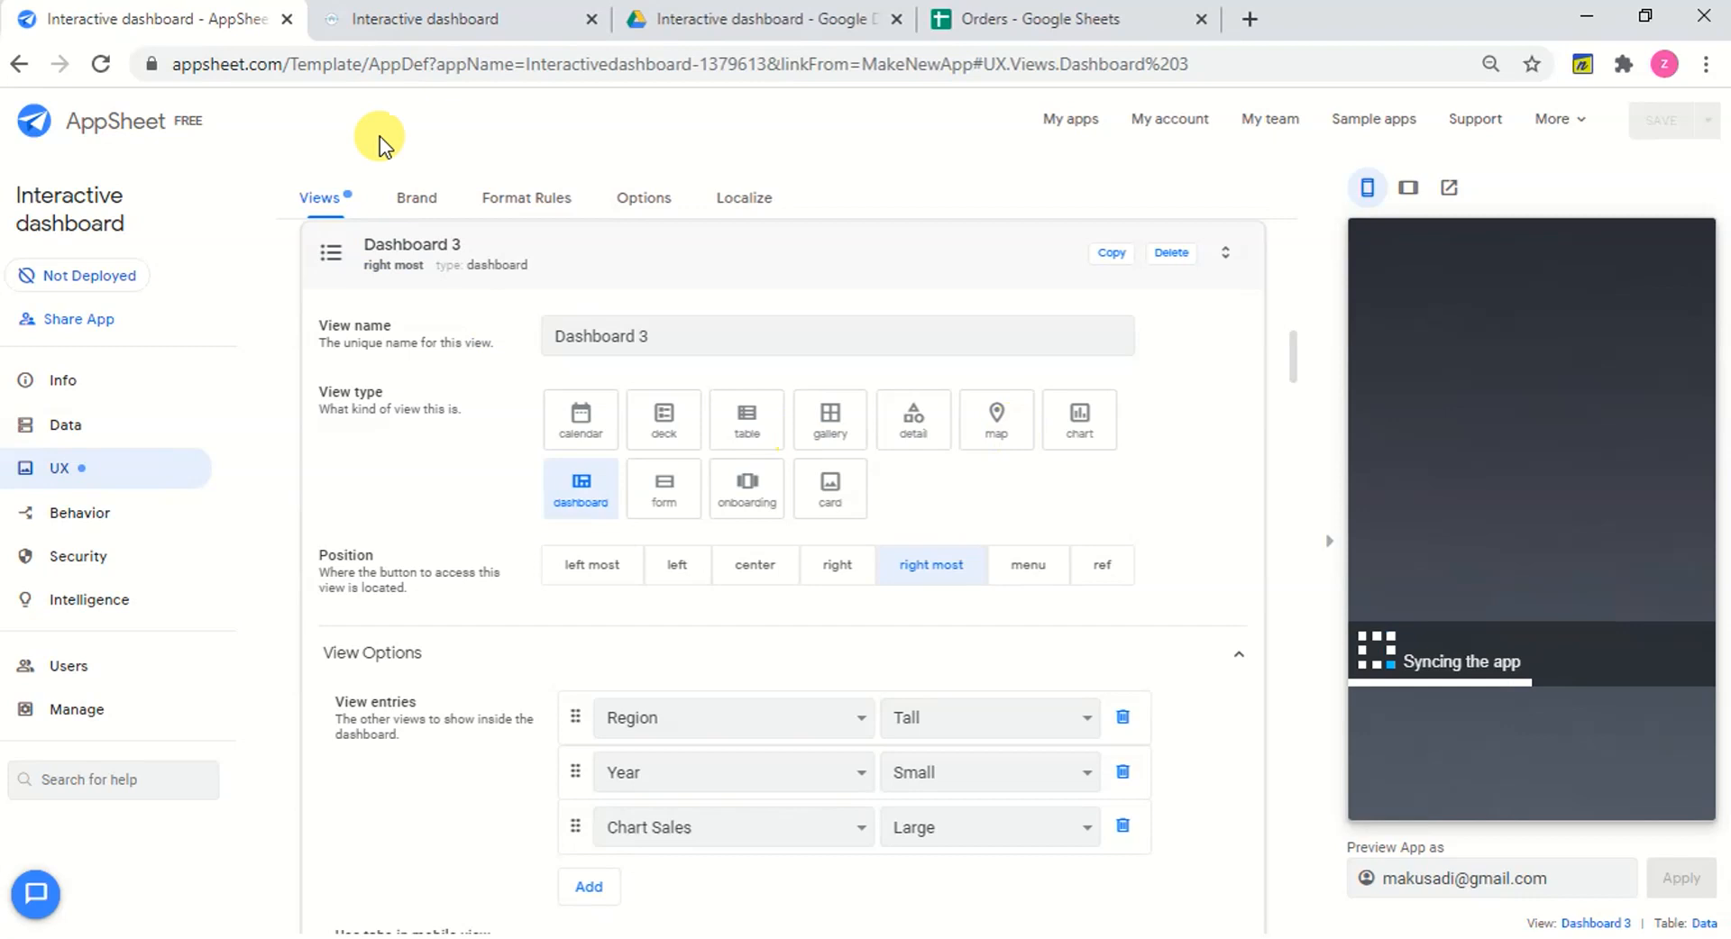
Switch to the running app in the browser, sync it and show Dashboard 3.
click(479, 25)
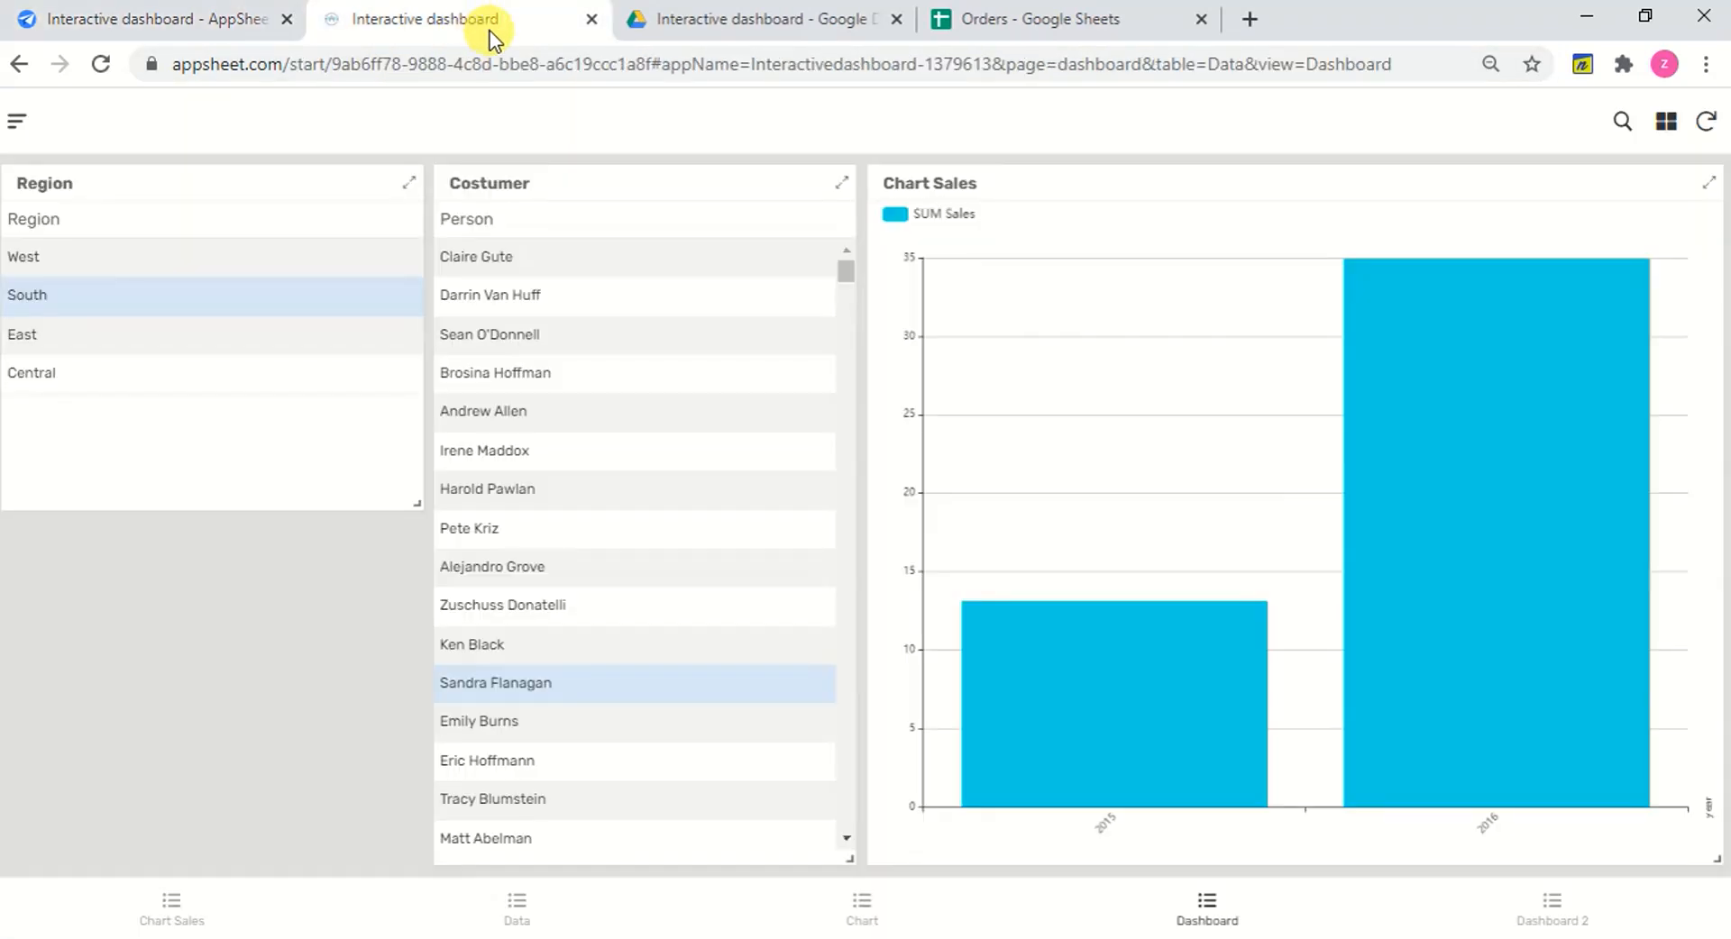
click(1704, 121)
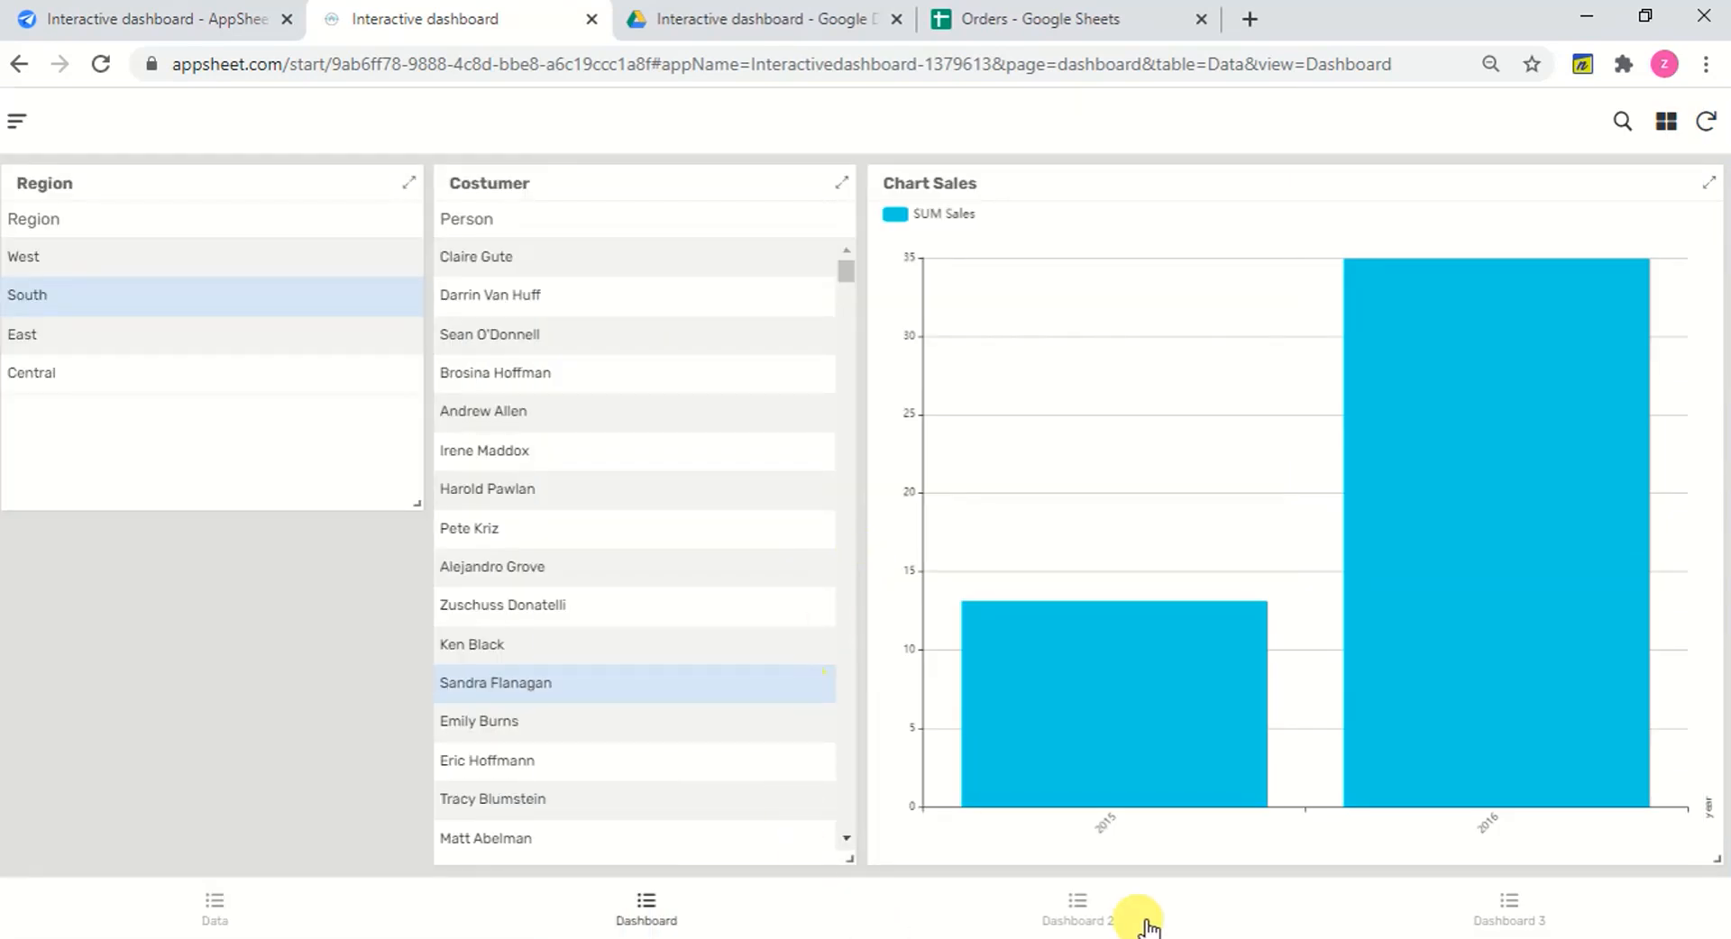
click(1507, 907)
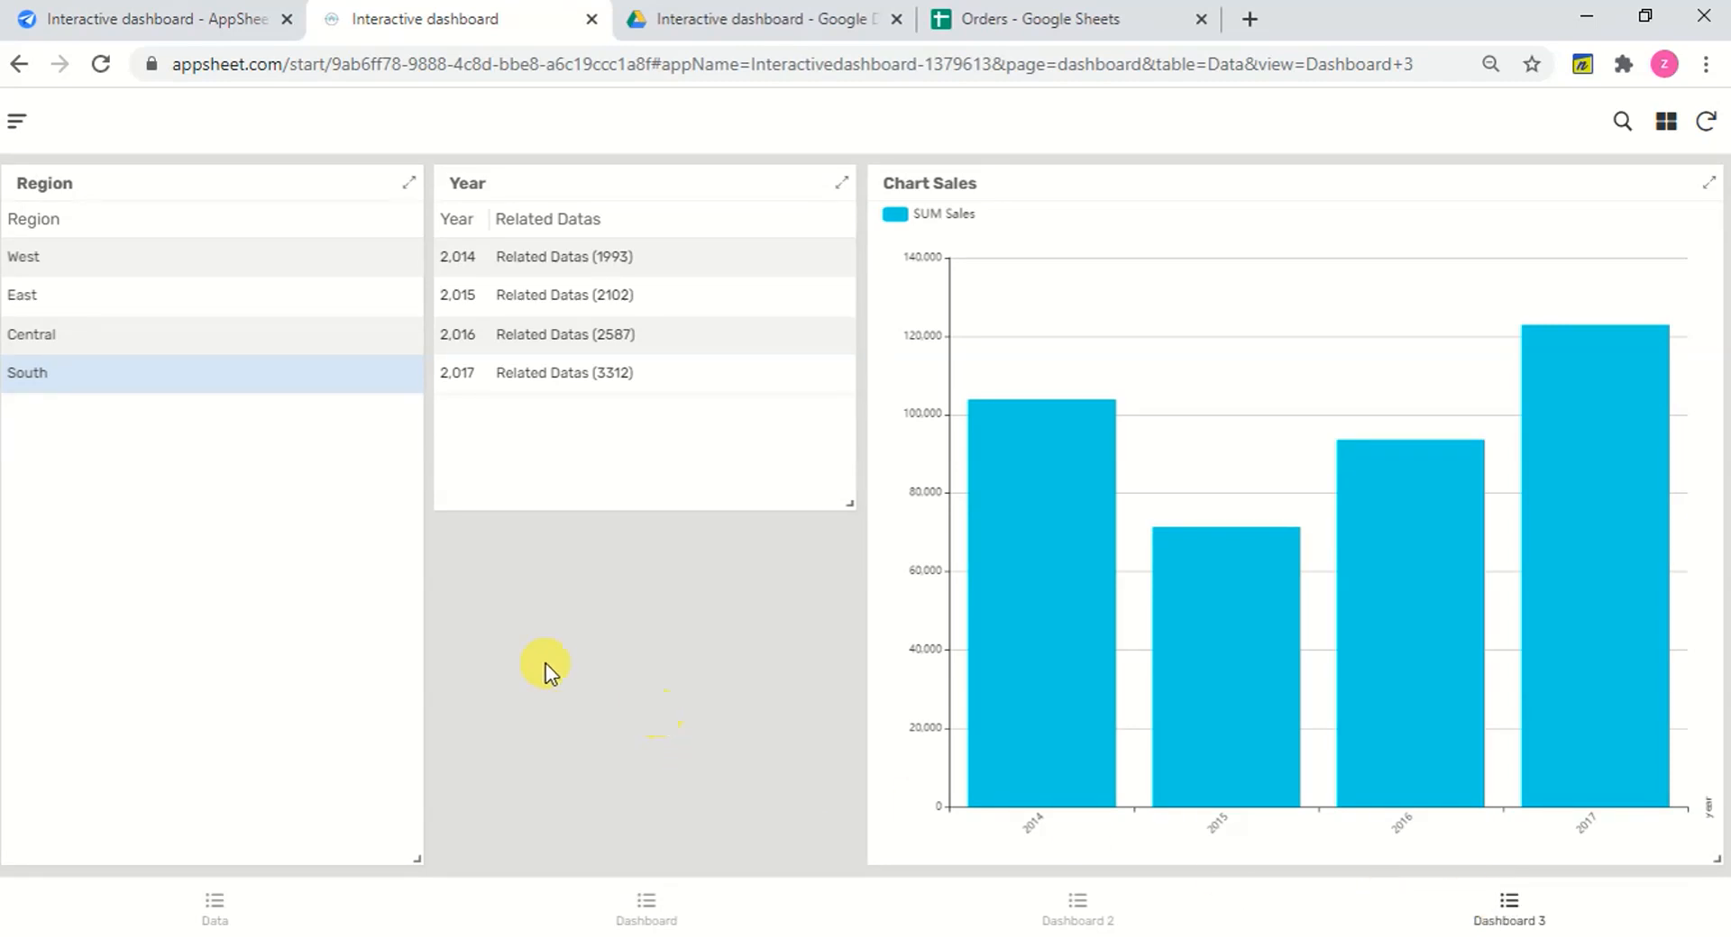
Test the interactive filtering in Dashboard 3 with region West, selecting the years 2014 and 2015.
click(193, 260)
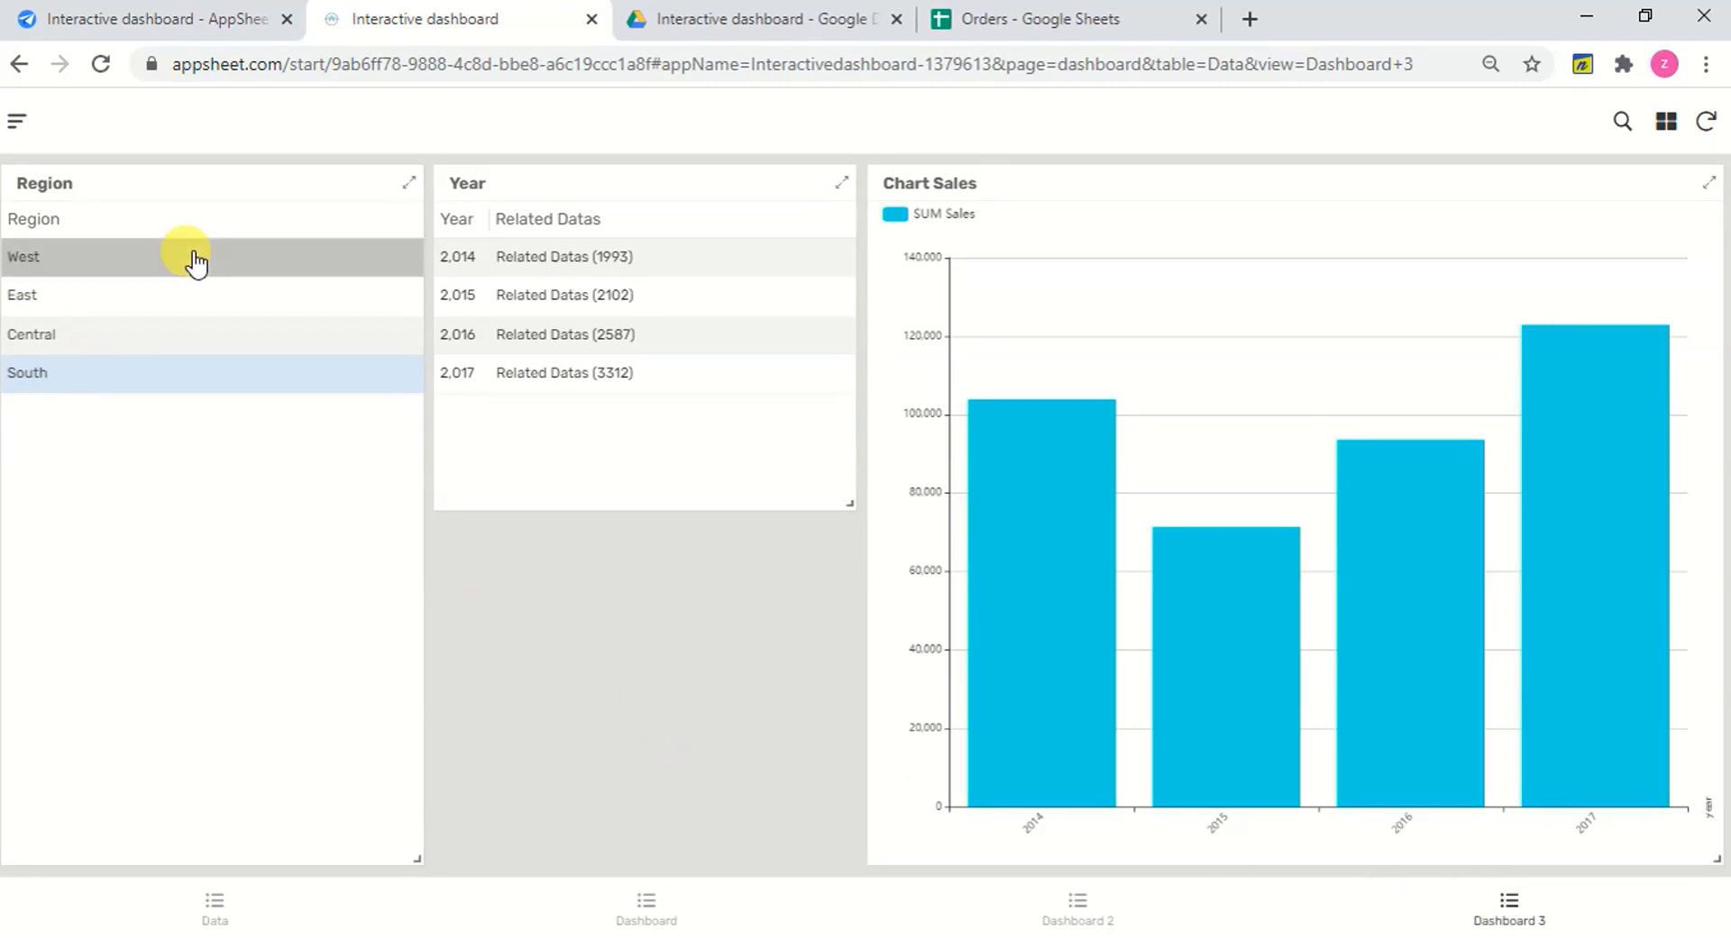
click(463, 260)
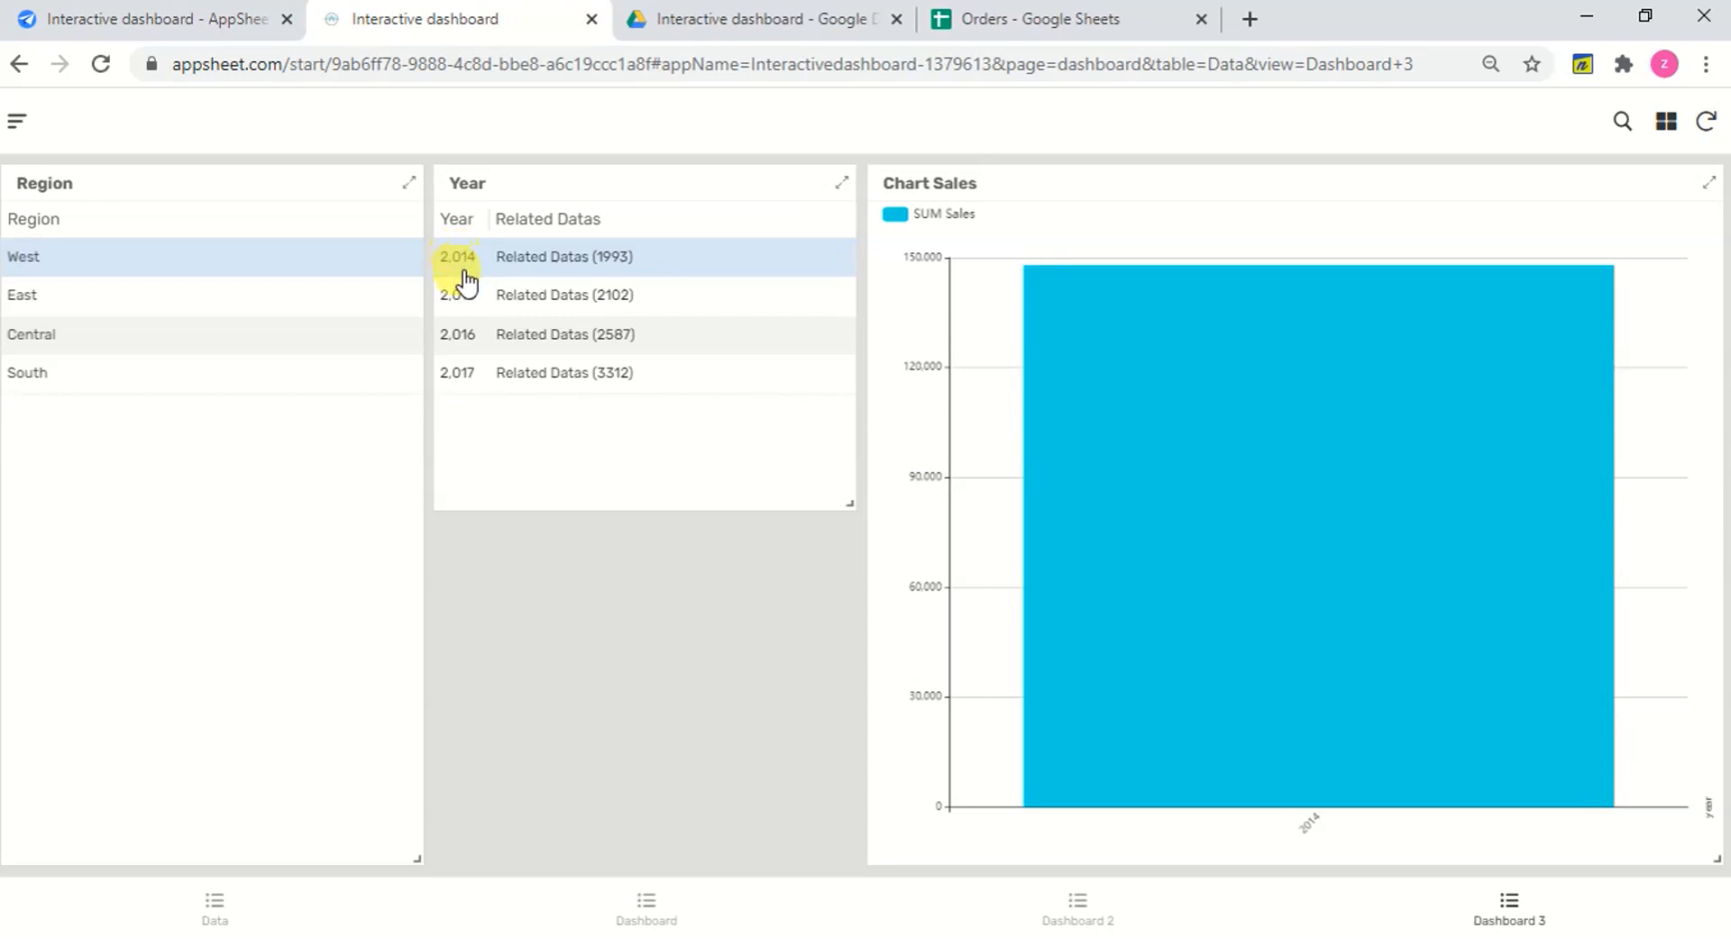
click(468, 301)
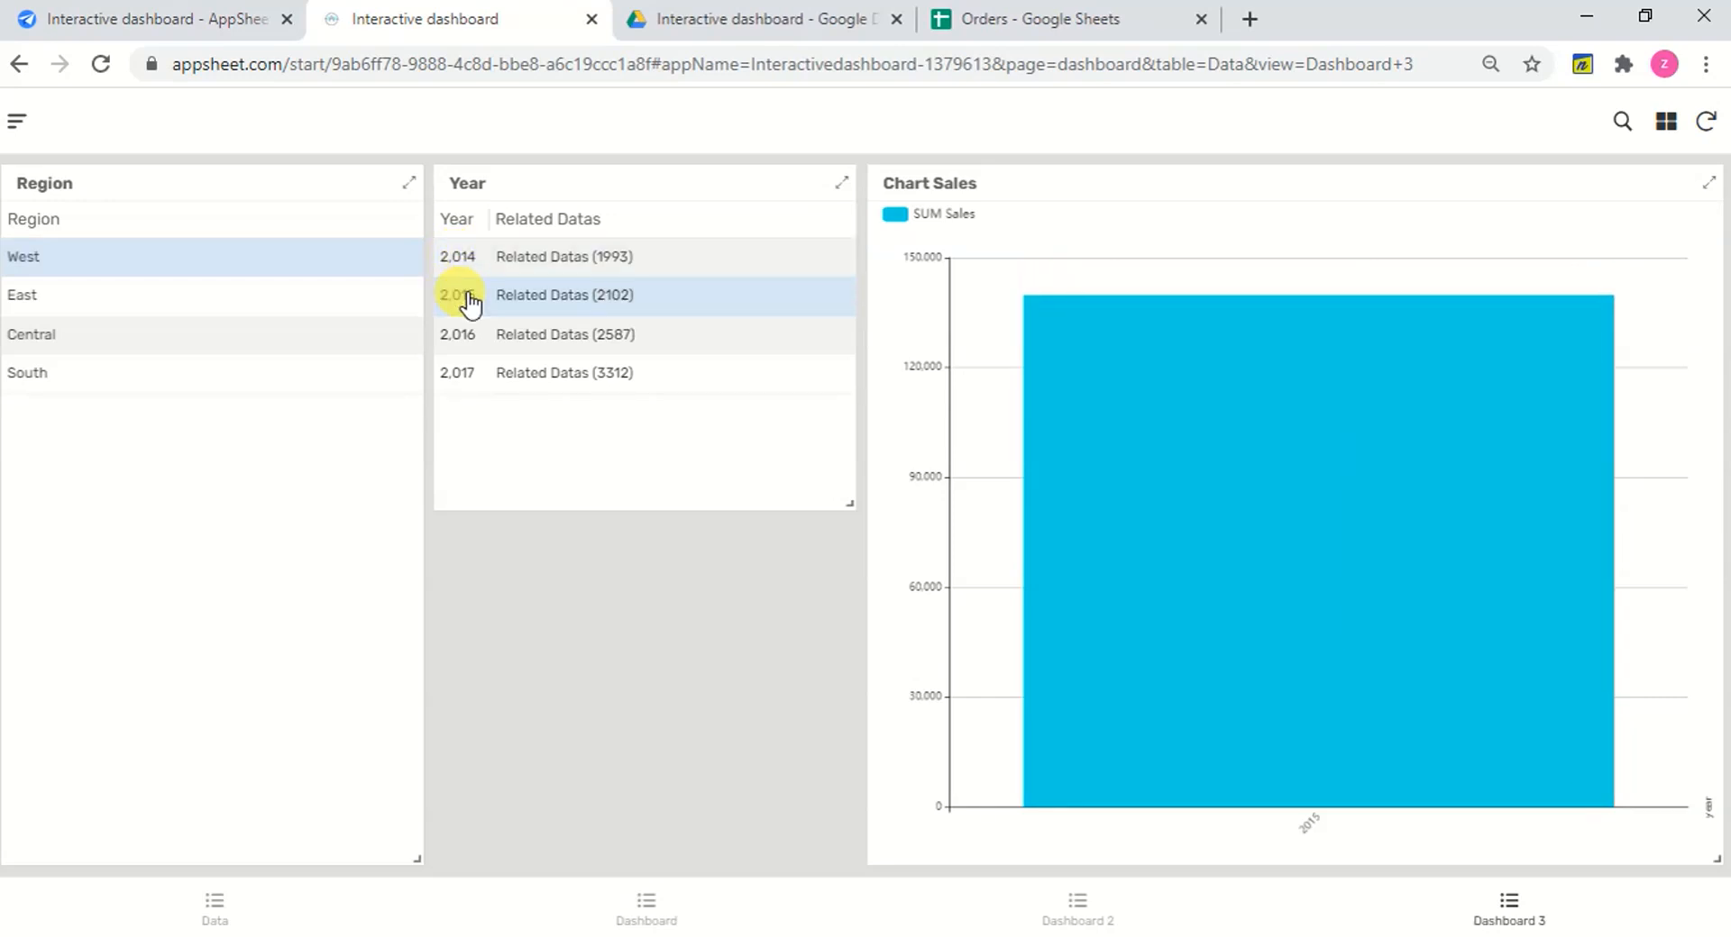
Return to the AppSheet editor, replace Chart Sales with Chart Month in Dashboard 3's view entries, and collapse the view's settings.
click(200, 20)
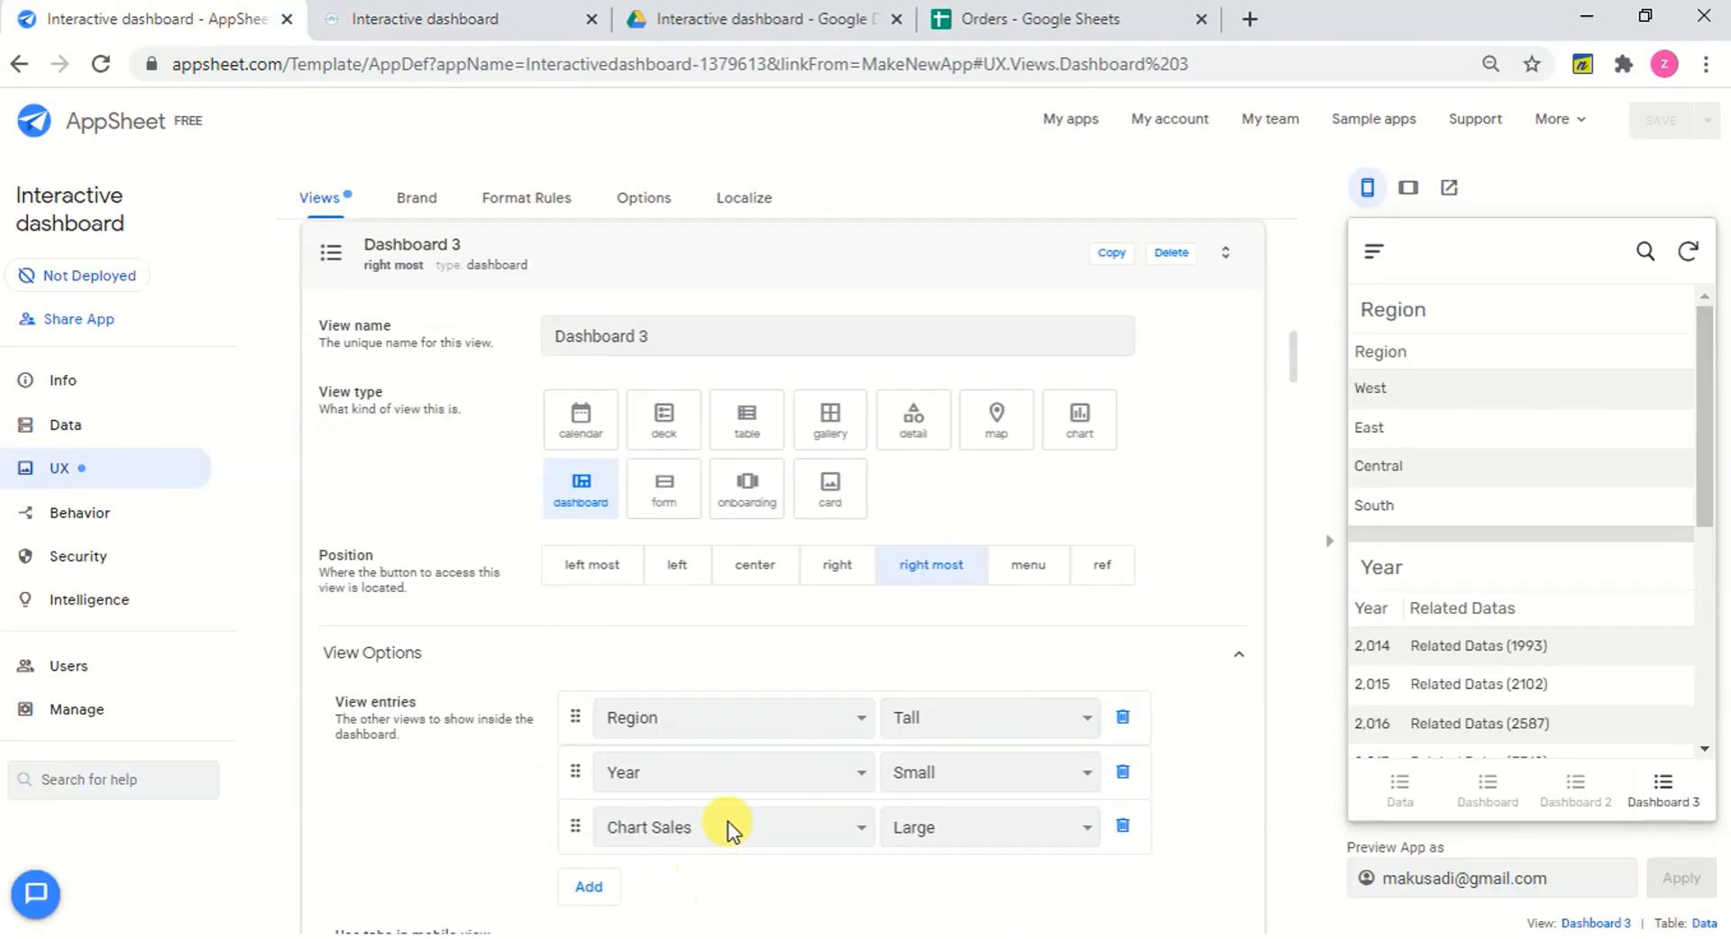
click(757, 829)
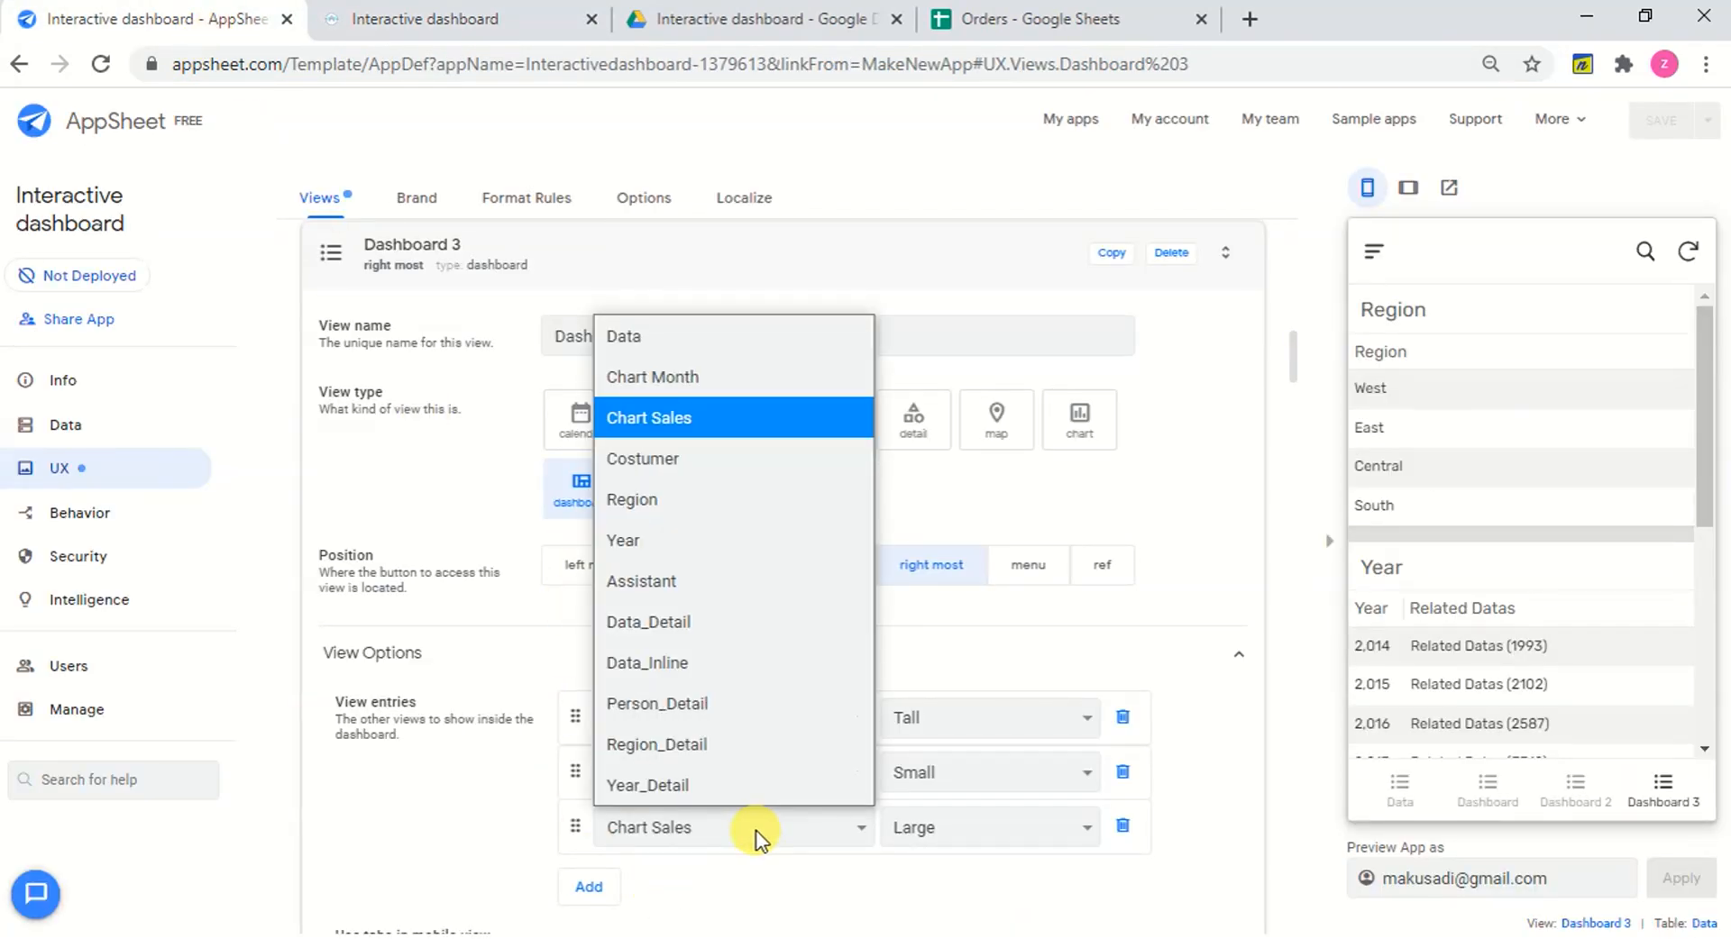
click(663, 380)
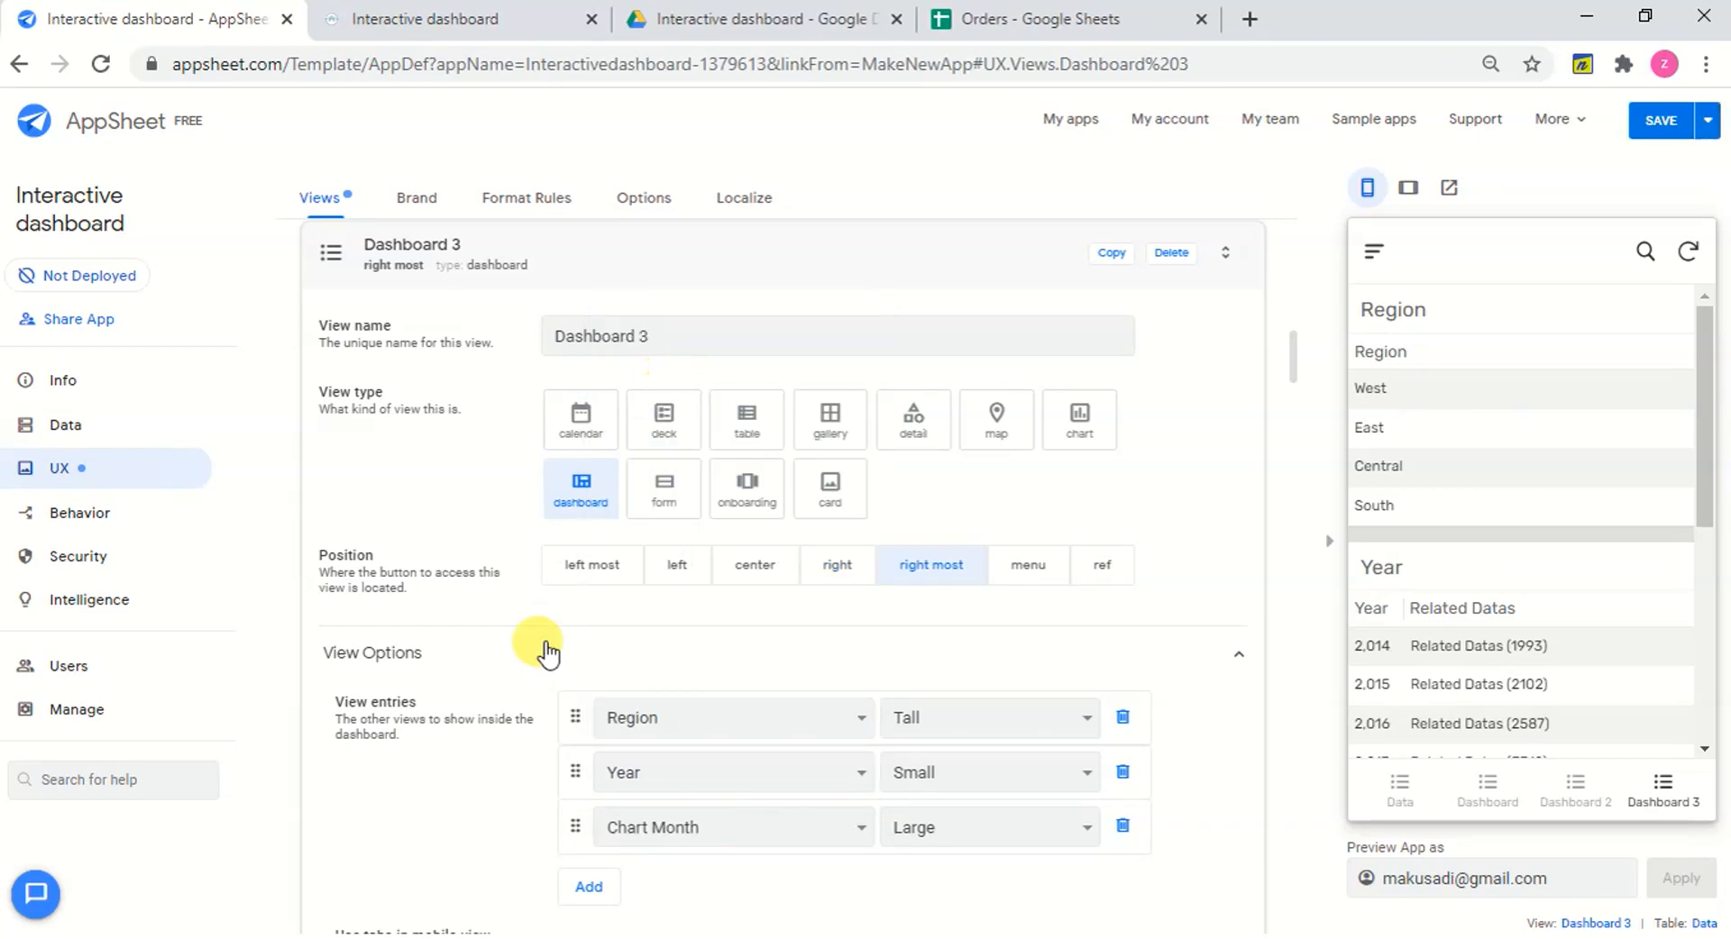
scroll(837, 620, up, 3)
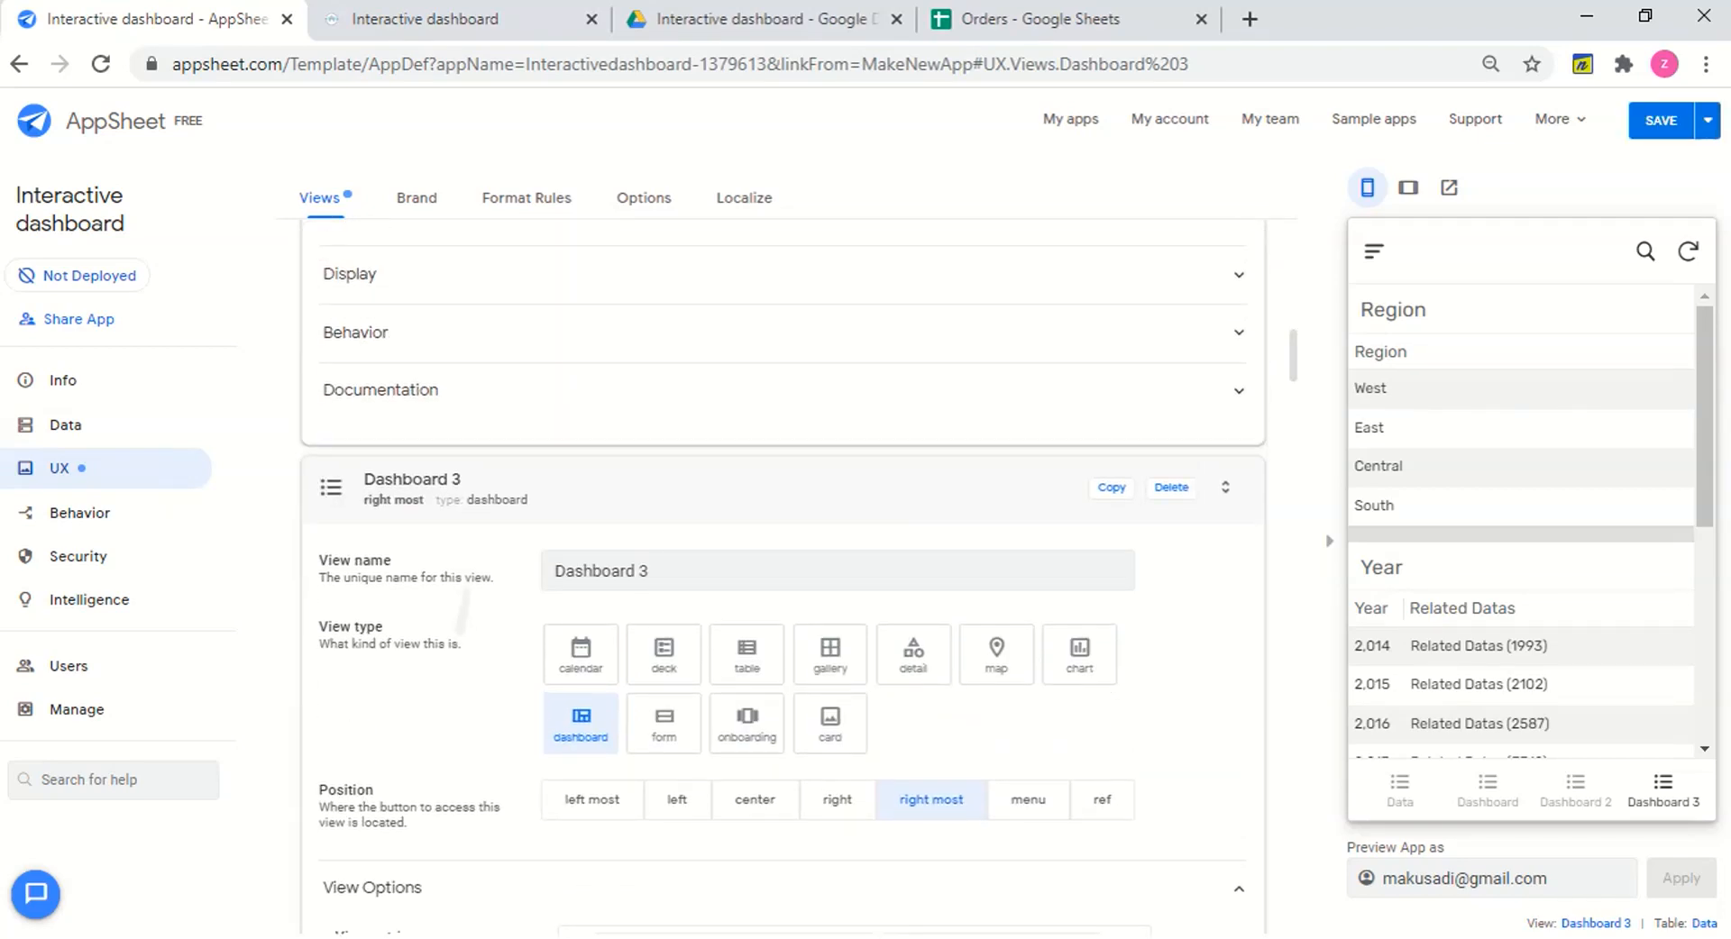
click(782, 526)
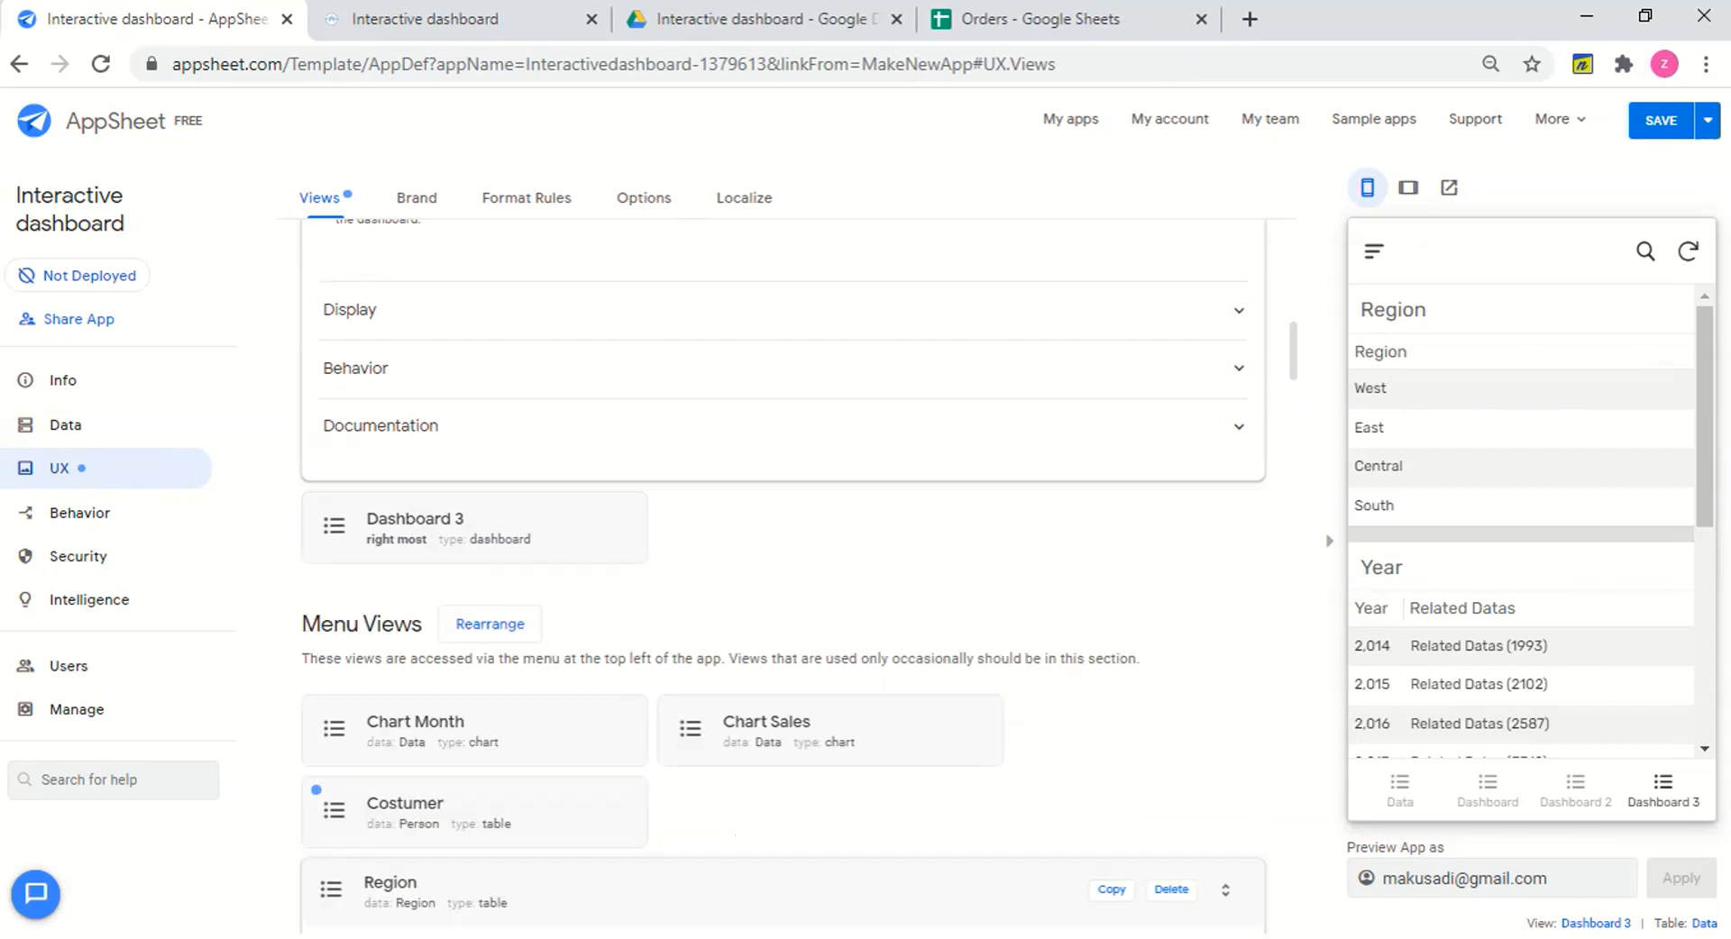
scroll(782, 577, up, 10)
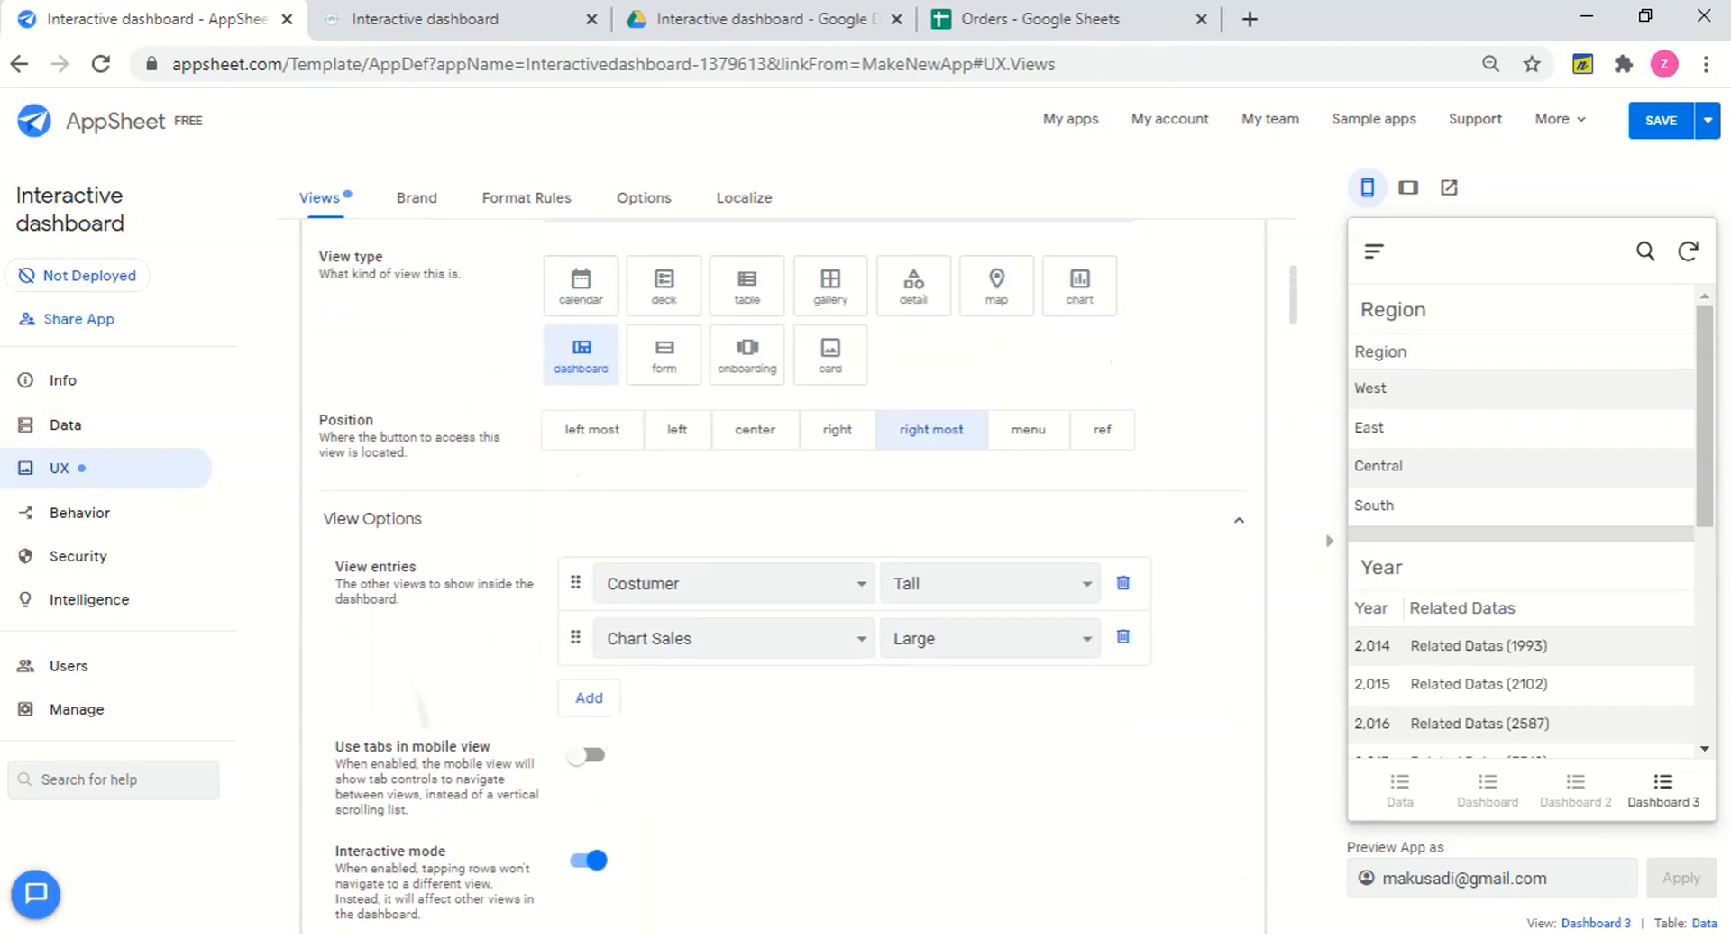
scroll(783, 577, up, 2)
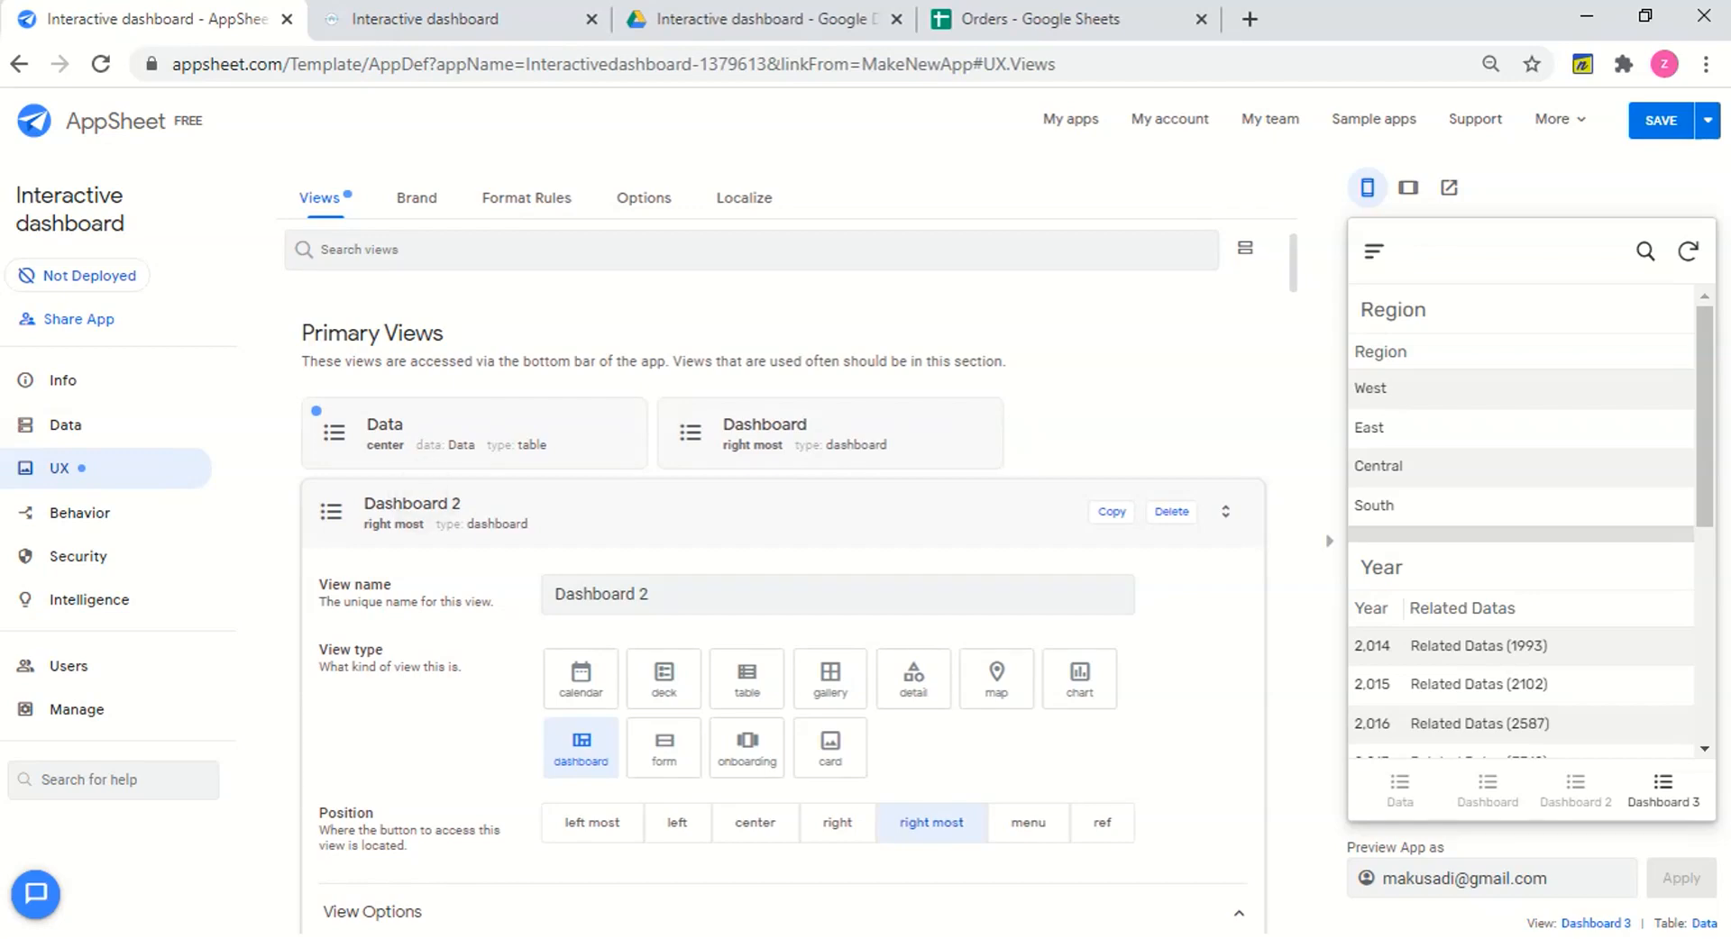
Limit the Year view's column order to the Year column only.
click(425, 512)
scroll(782, 576, down, 2)
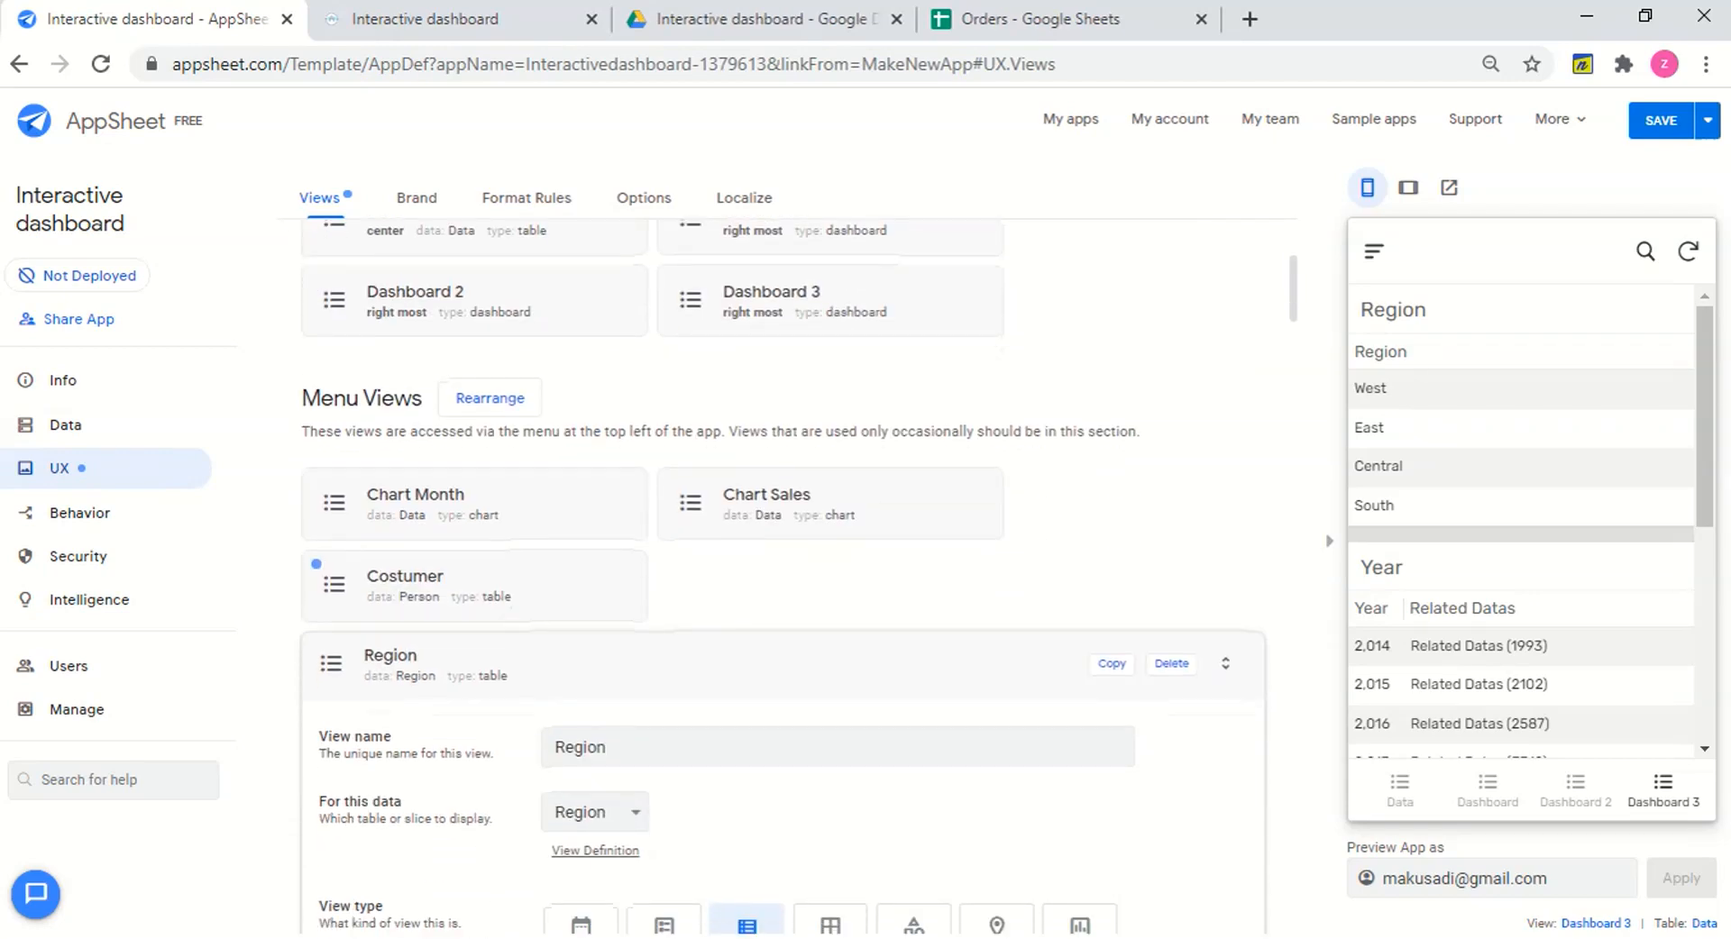
scroll(783, 577, down, 1)
click(430, 544)
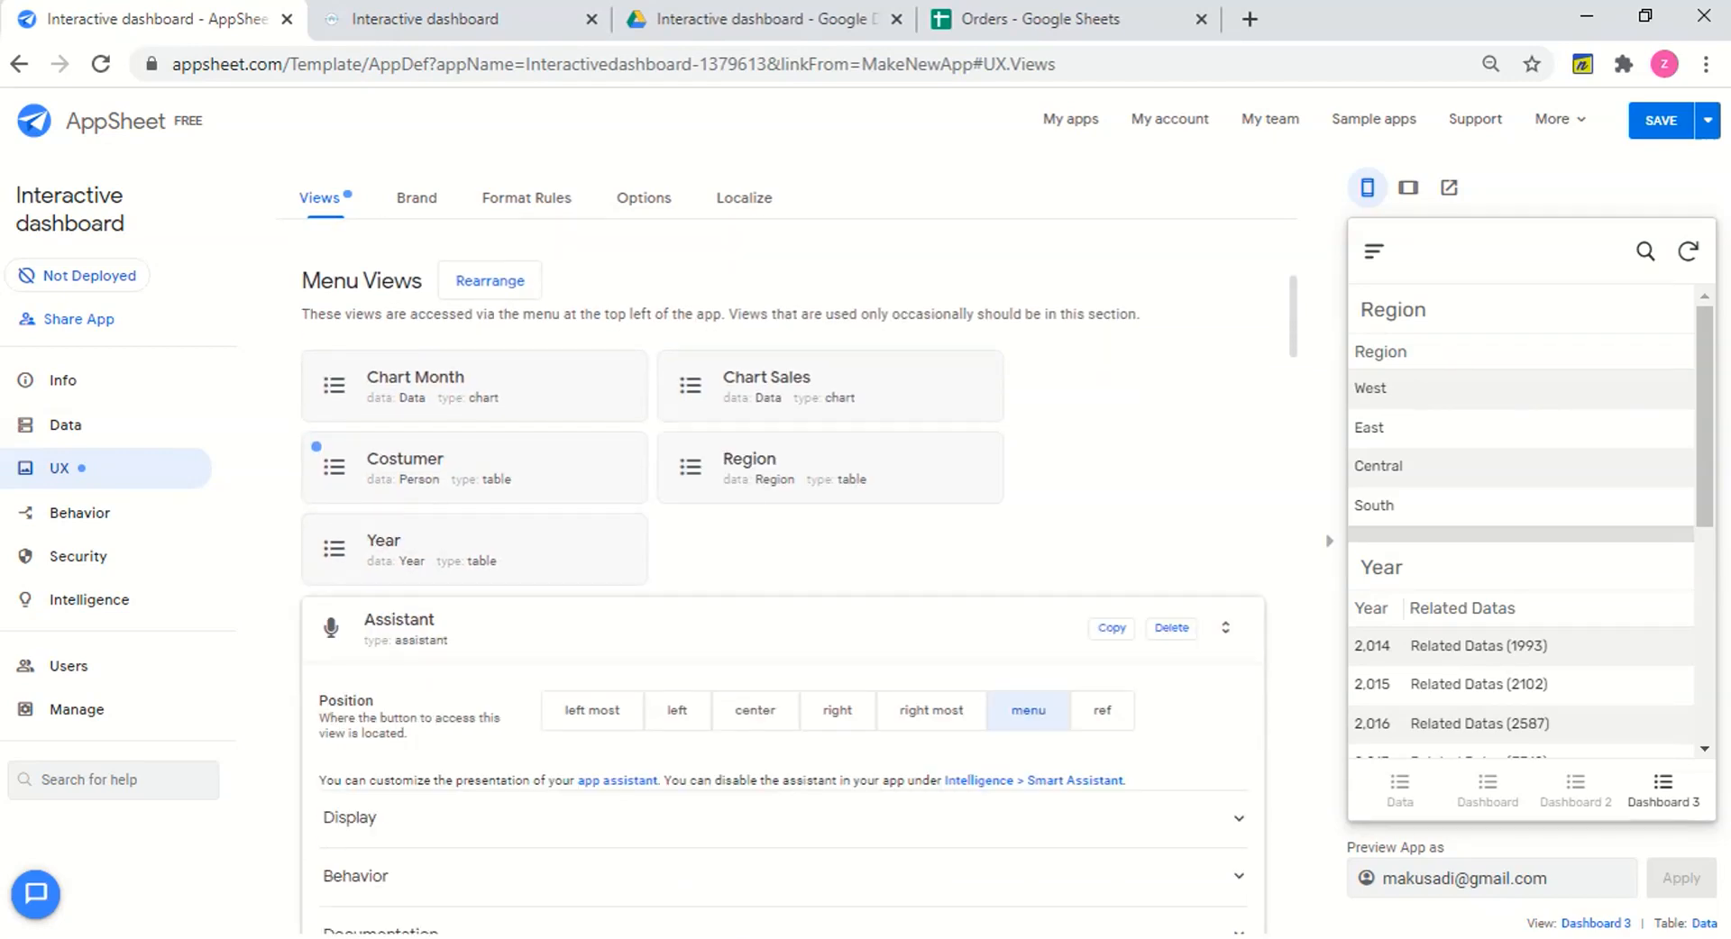
click(460, 534)
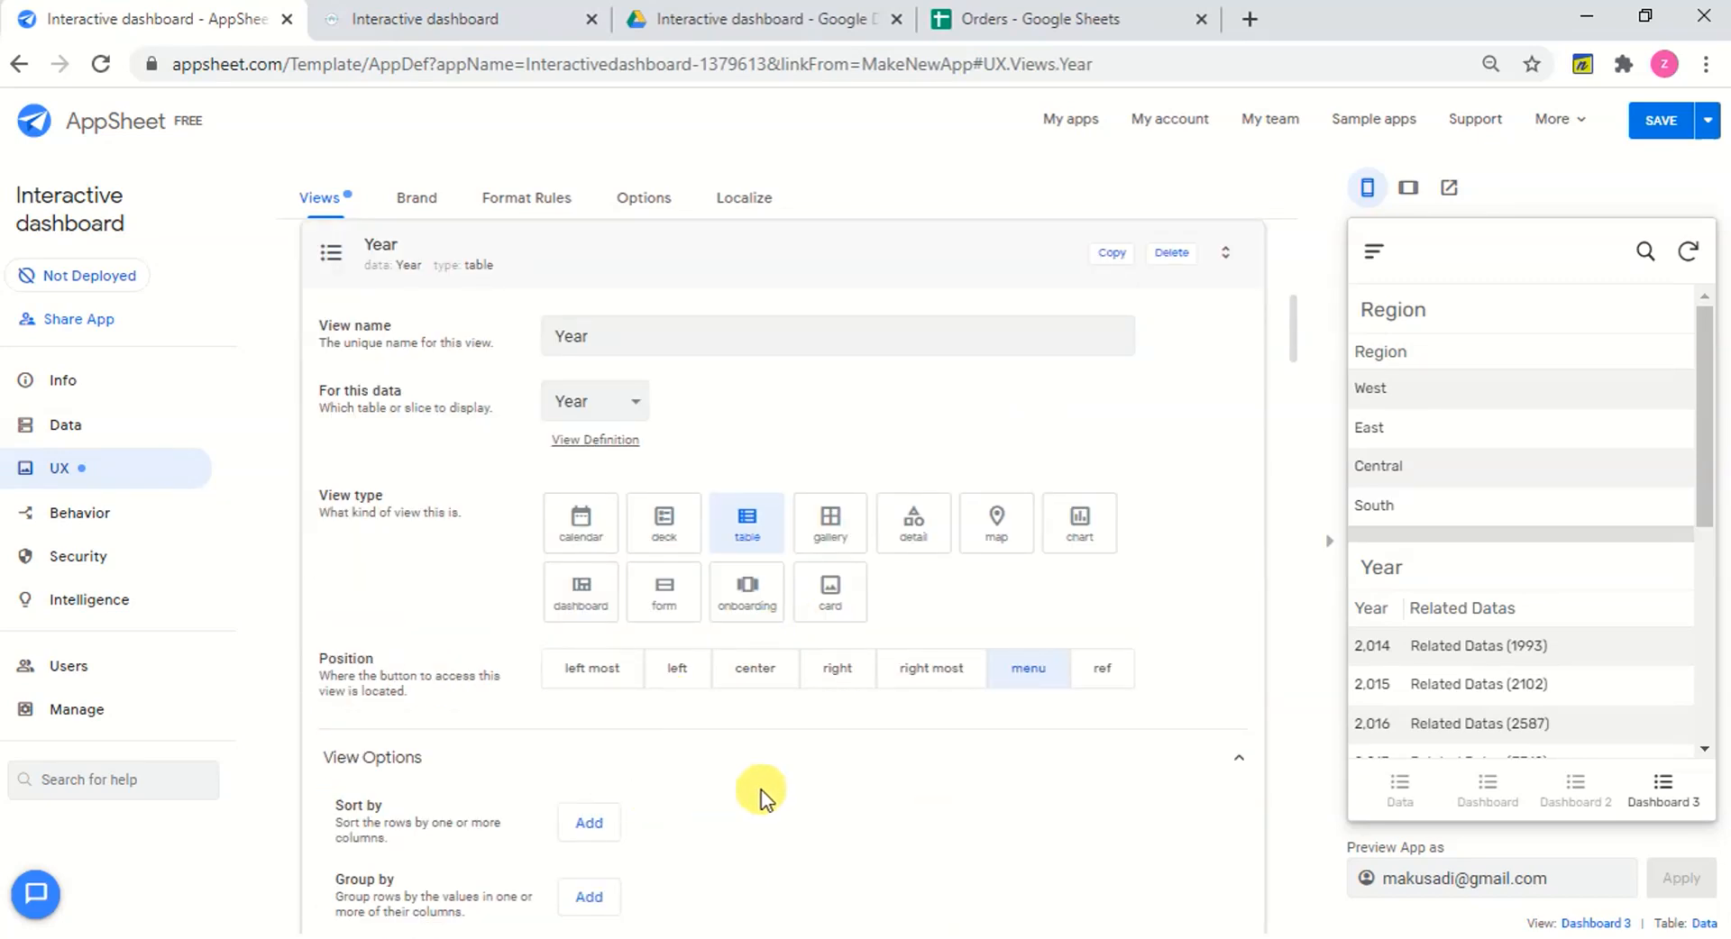
scroll(762, 798, down, 3)
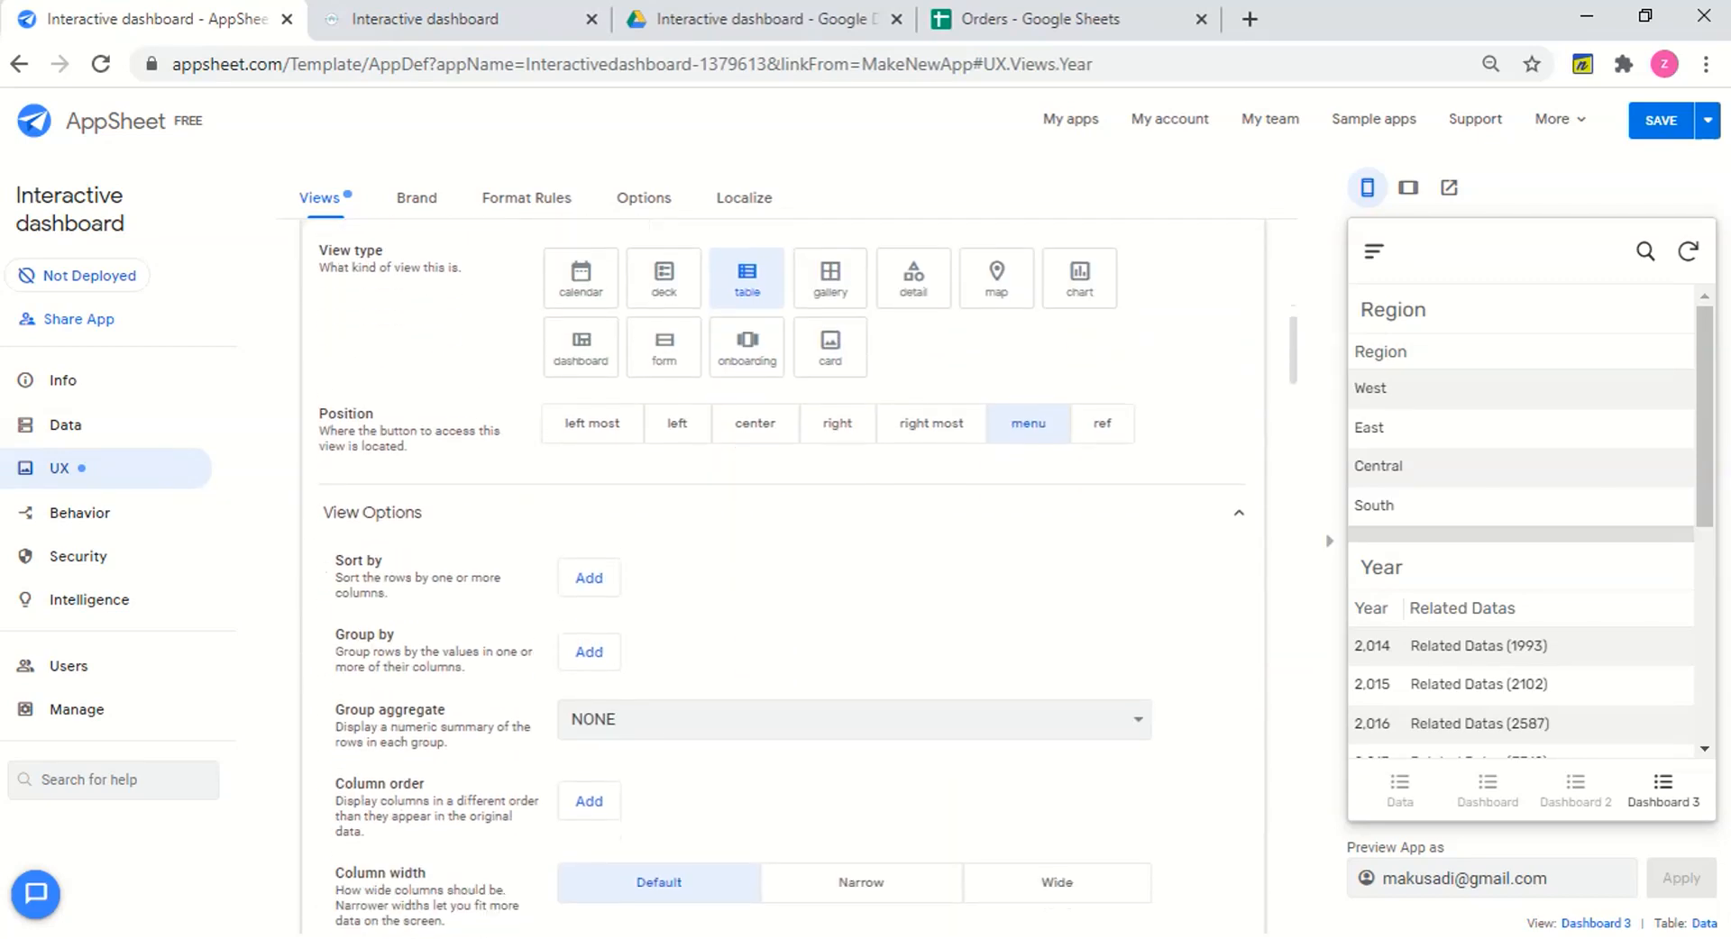
click(590, 795)
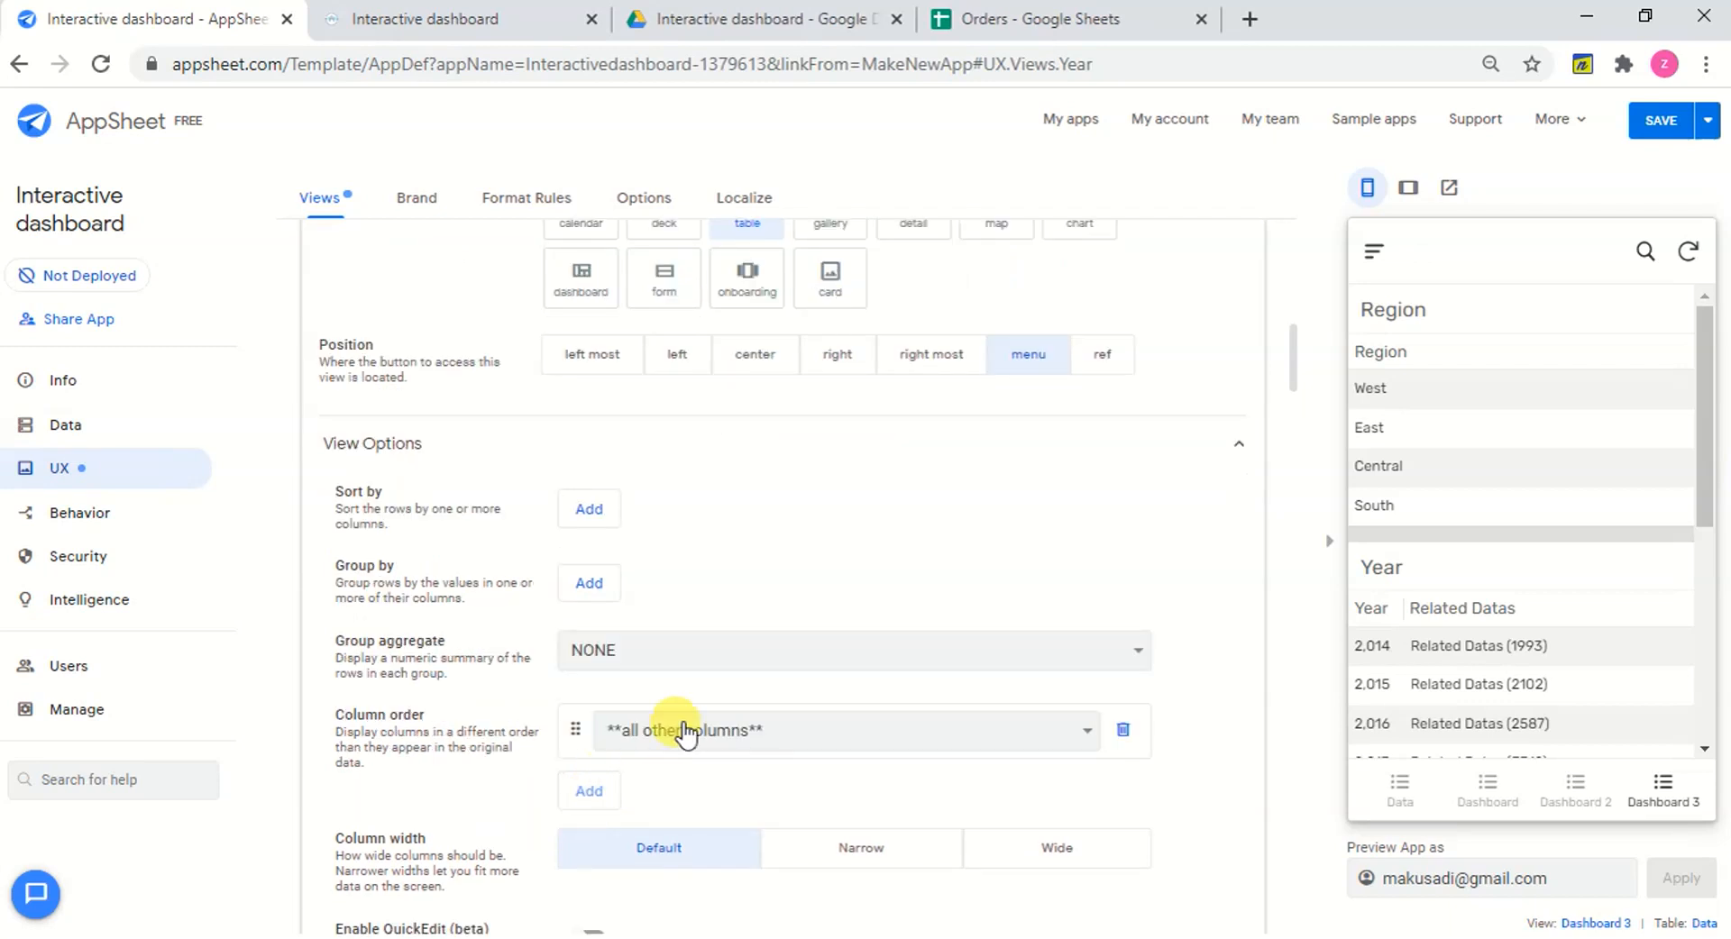
click(721, 733)
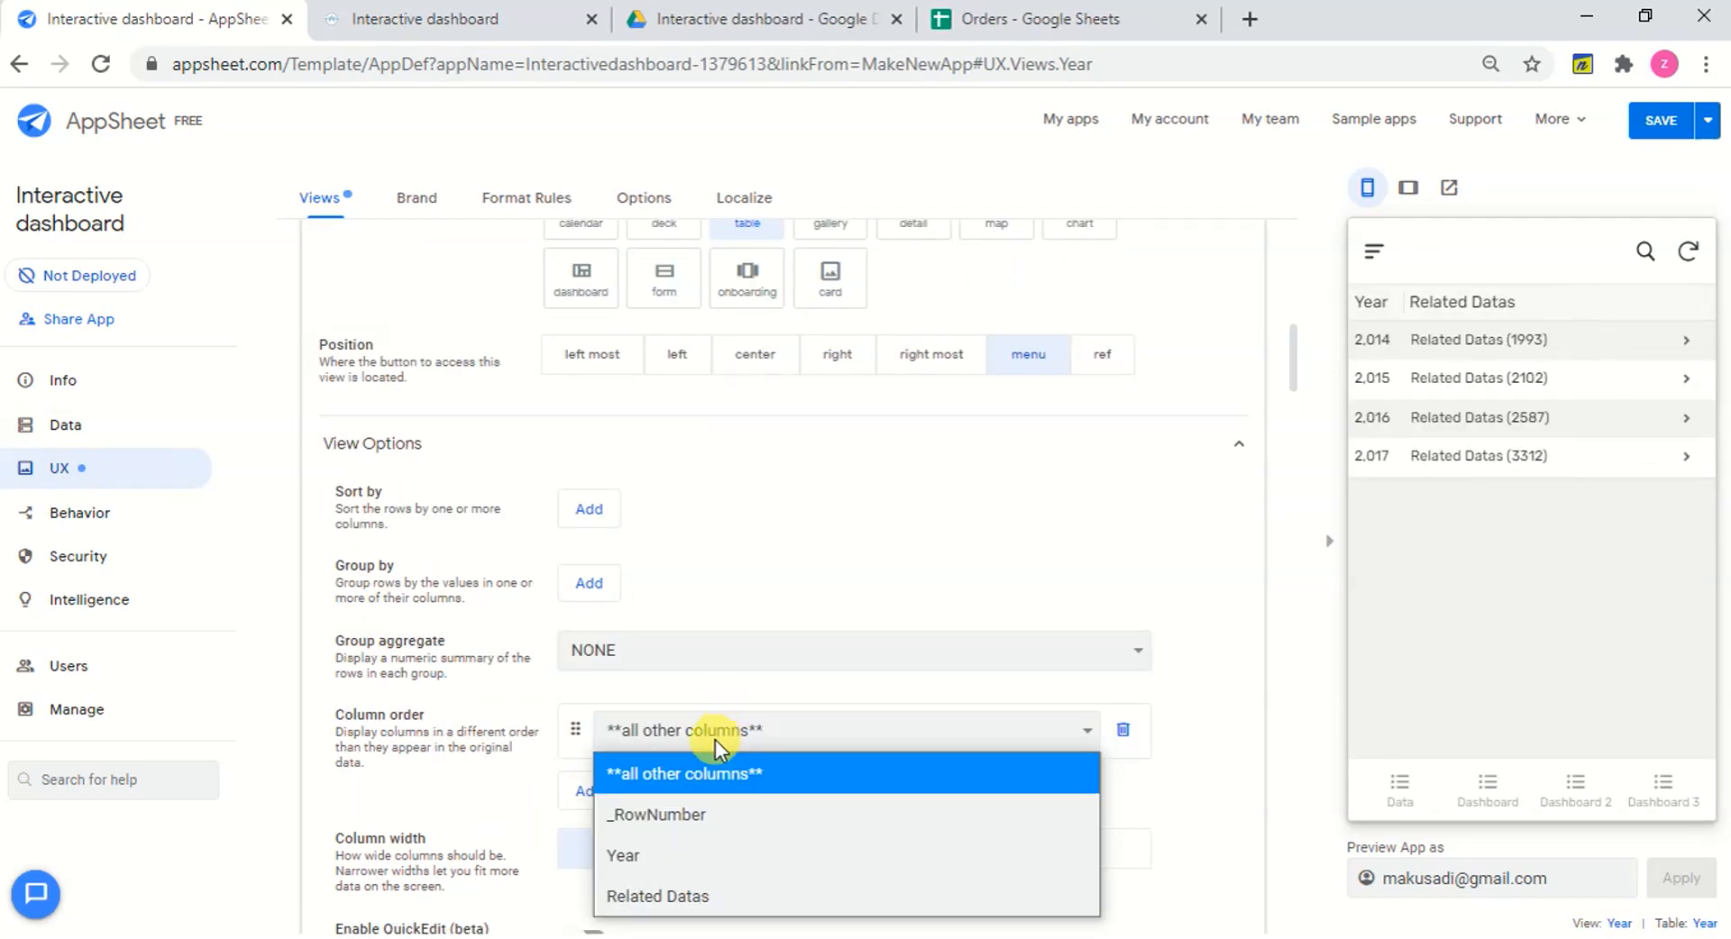
click(661, 864)
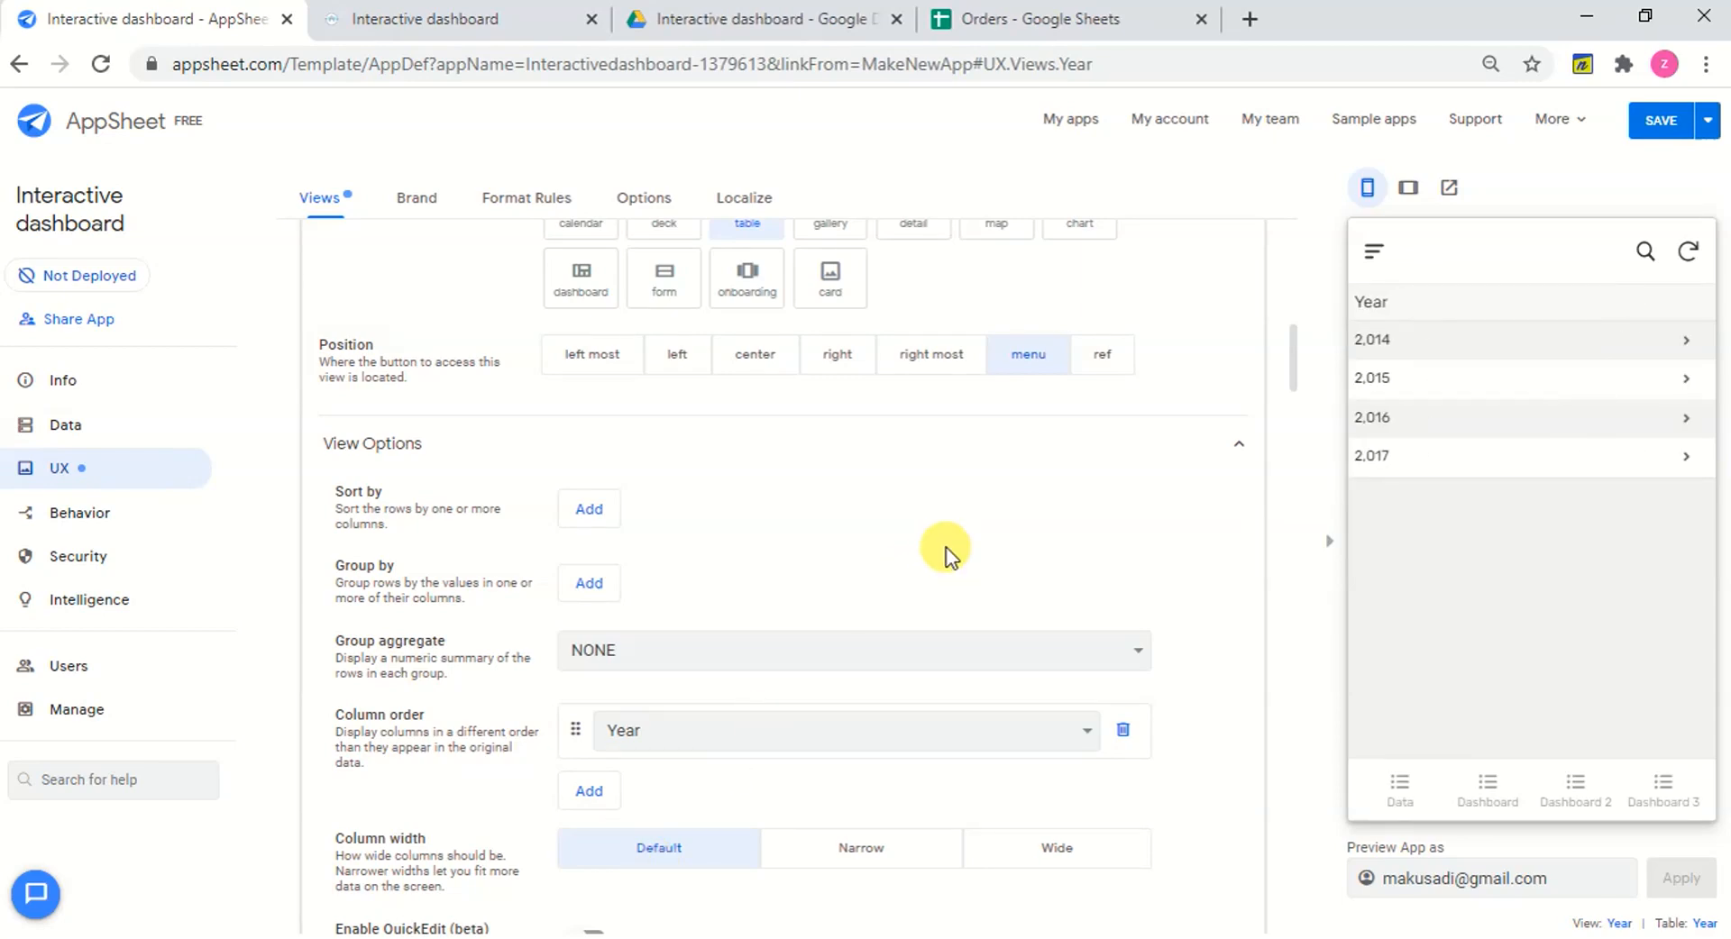
Turn off the thousands separator for the Year column in the Year table's column settings.
scroll(631, 541, up, 3)
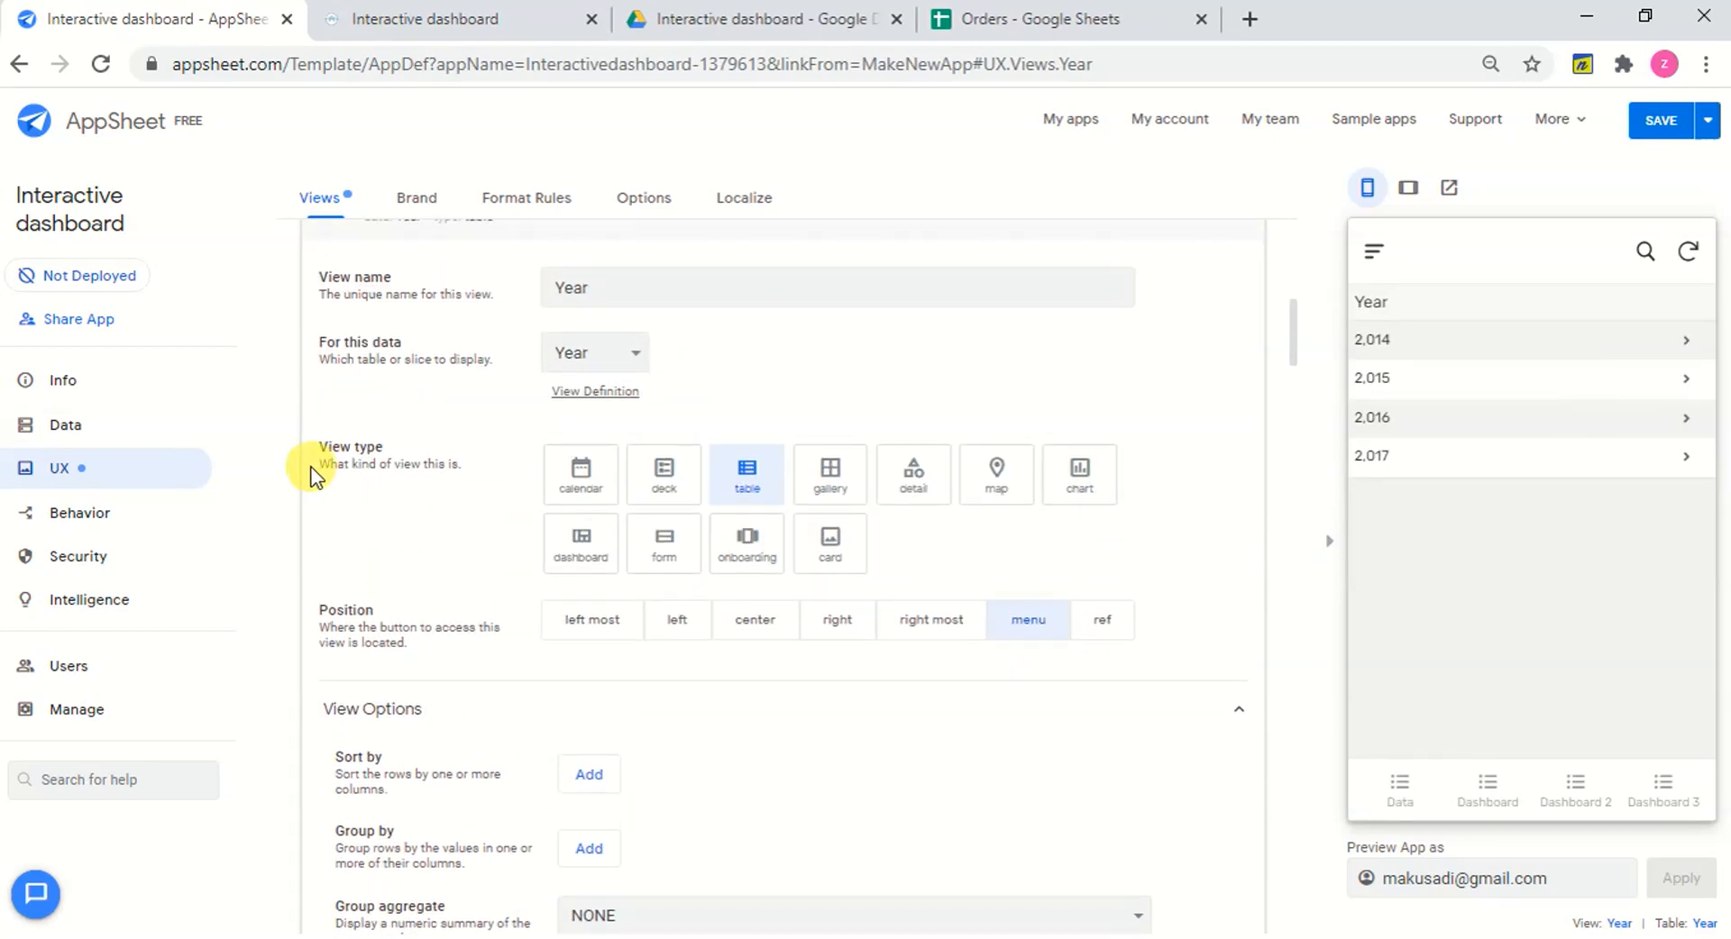
click(68, 428)
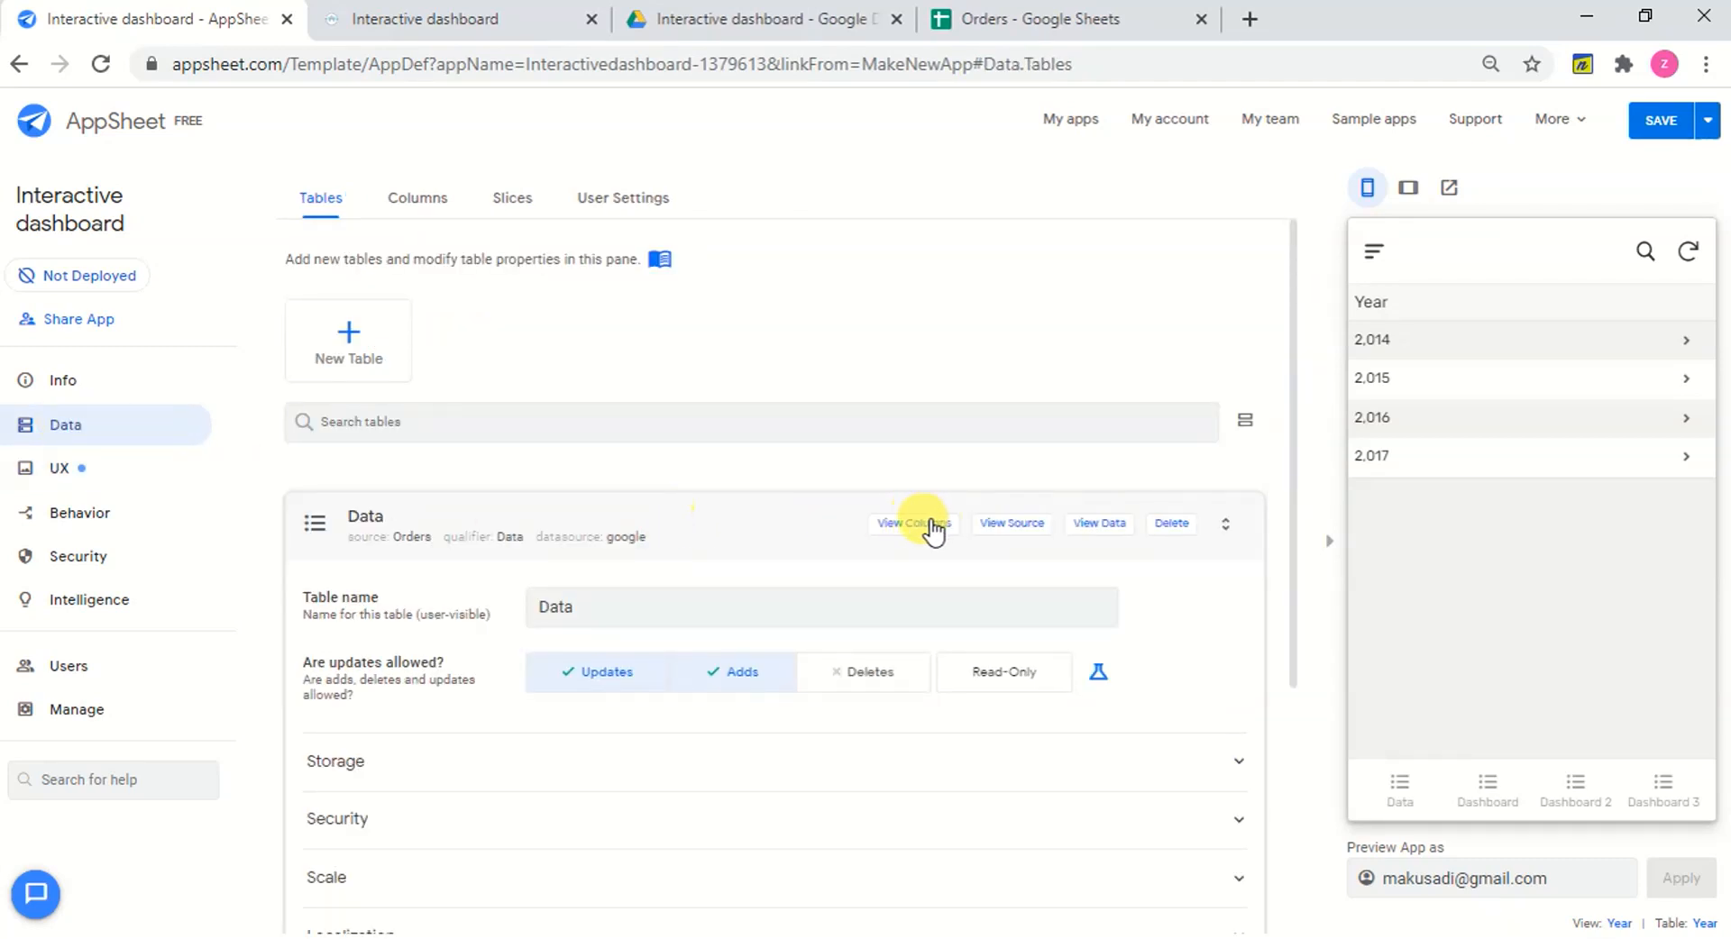
click(426, 204)
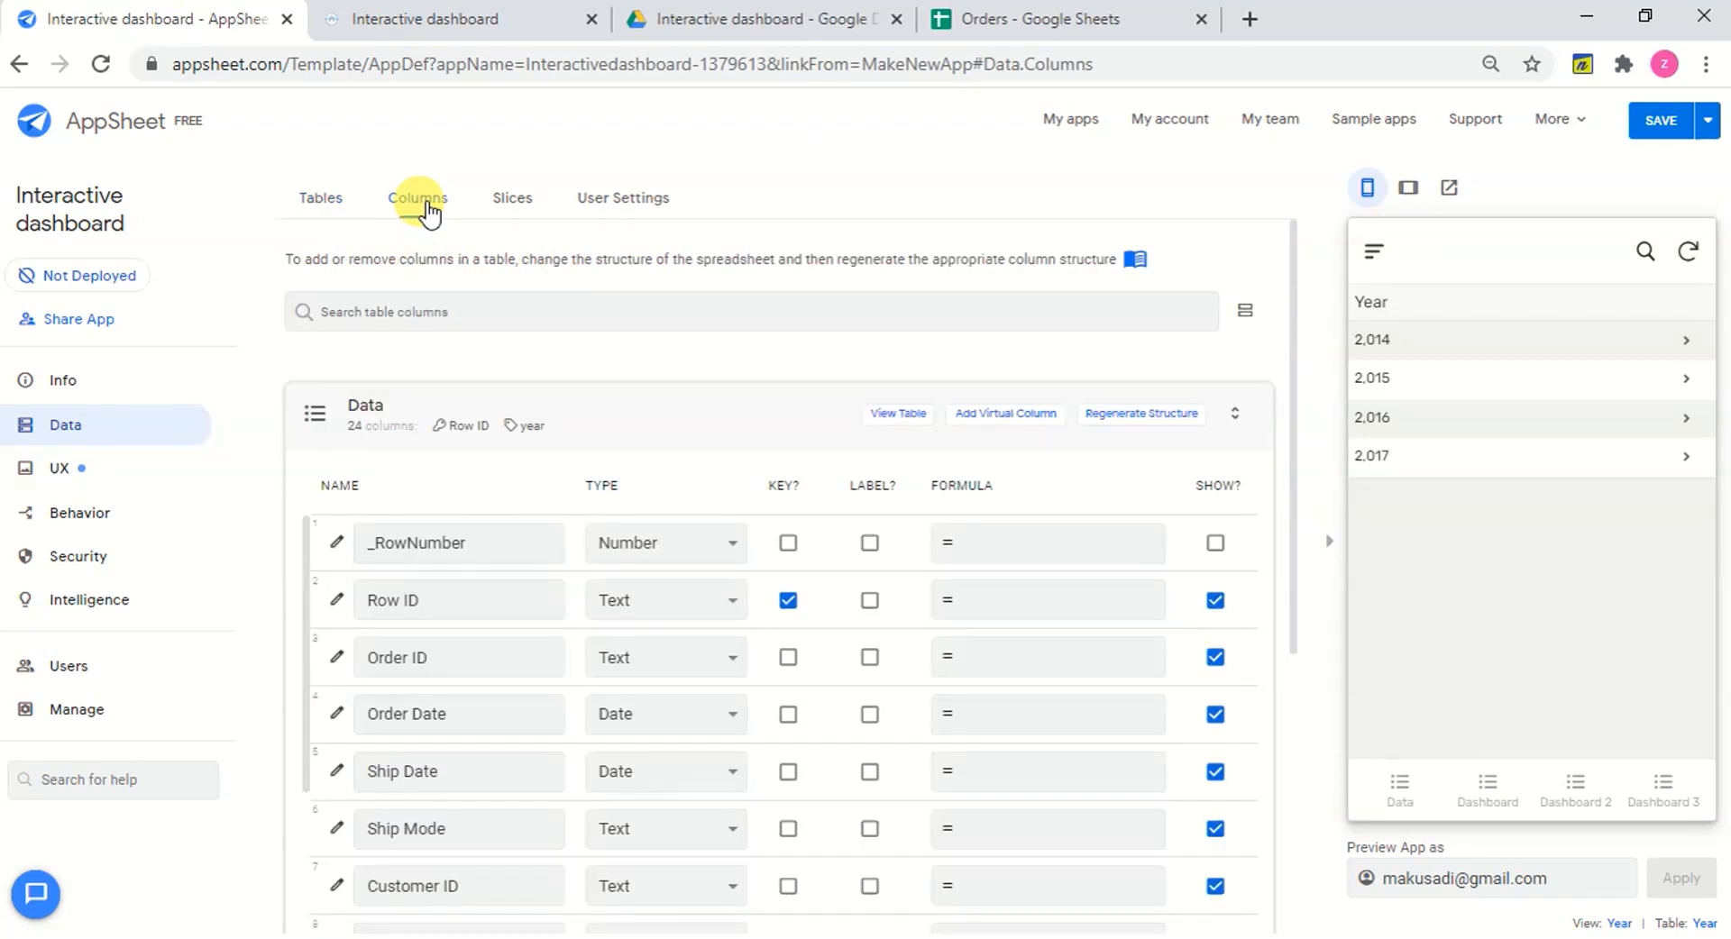
click(661, 417)
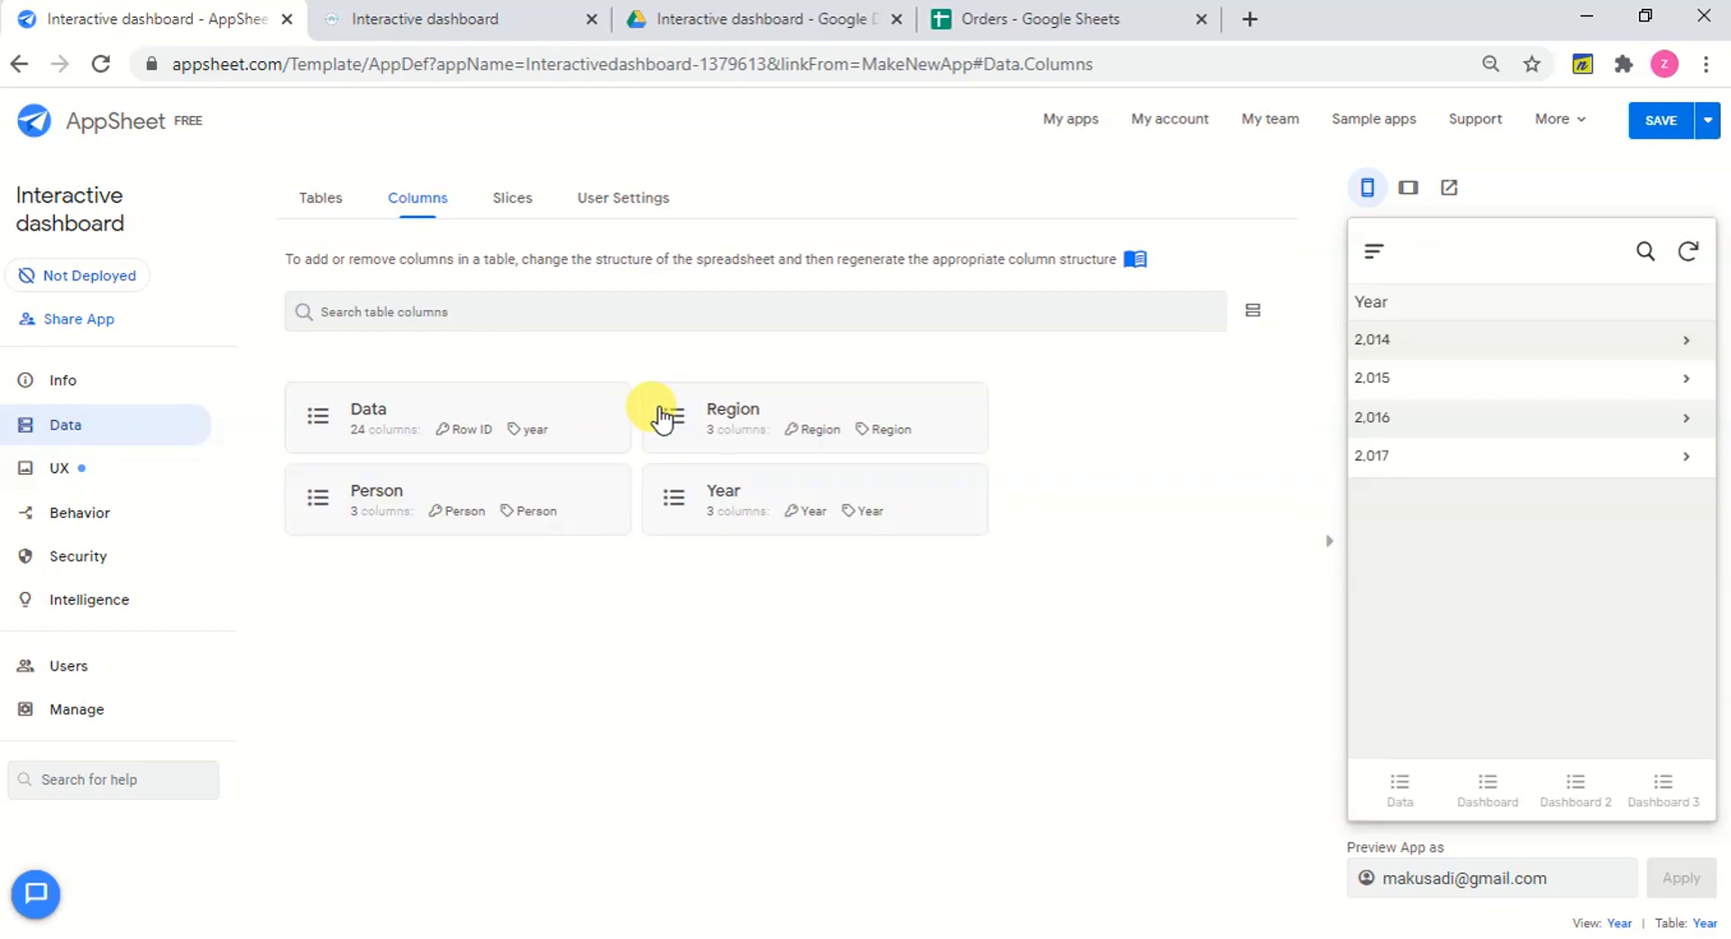
click(791, 518)
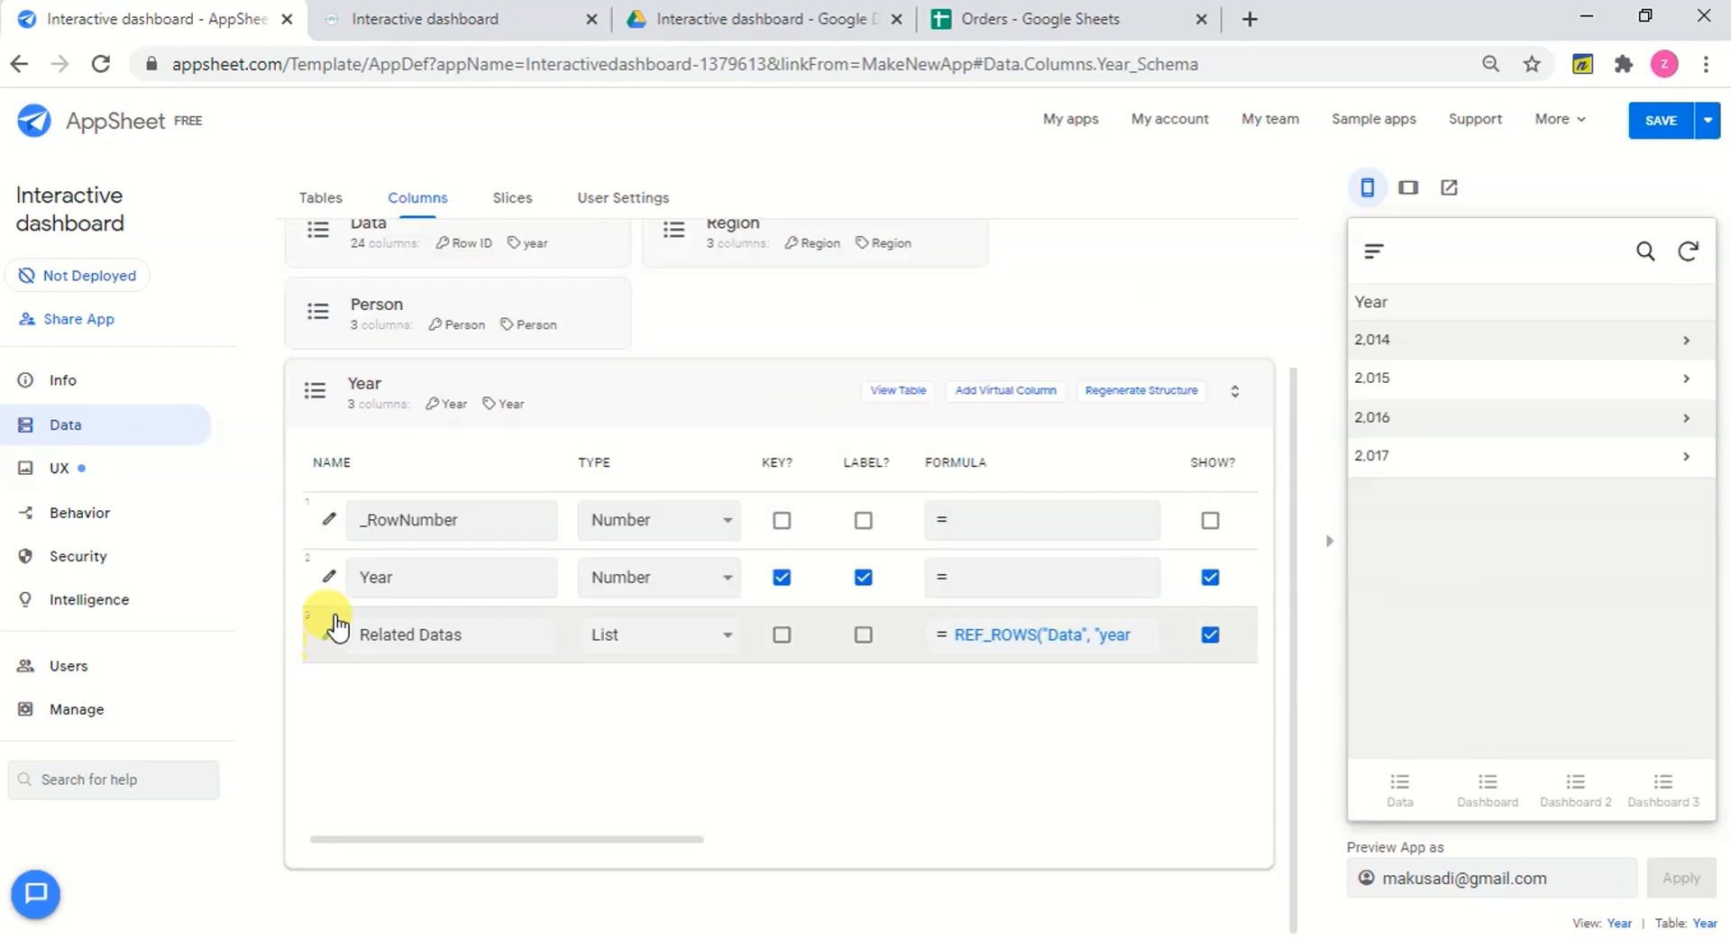
click(329, 577)
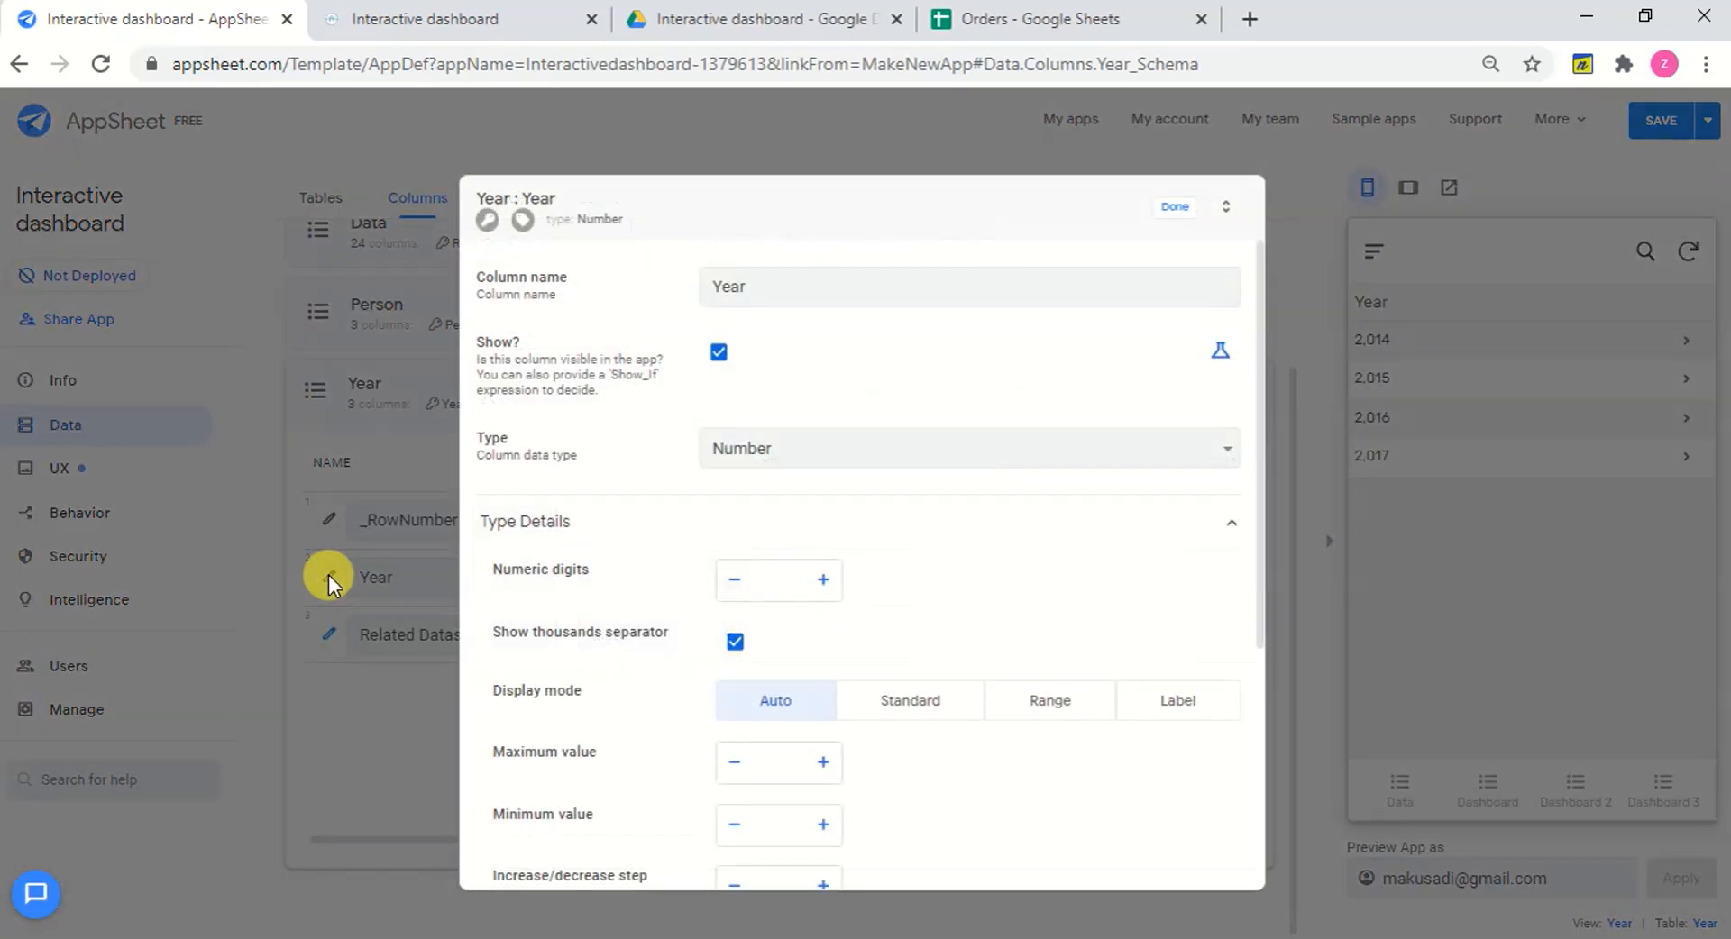
click(735, 643)
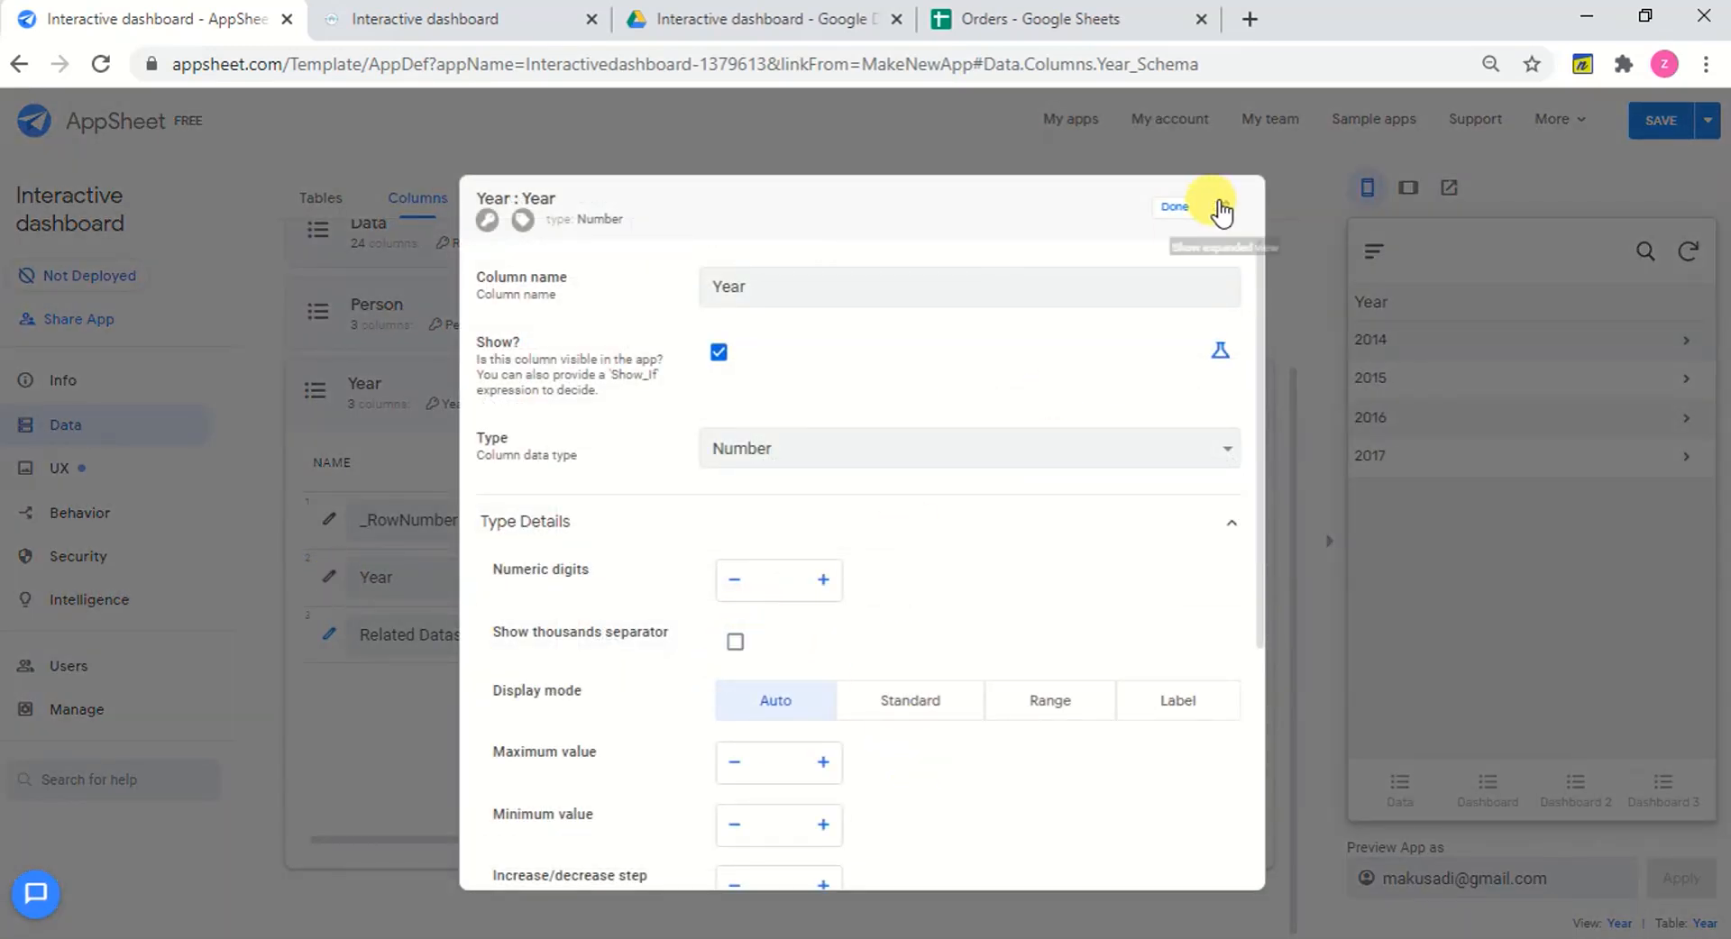
click(1181, 206)
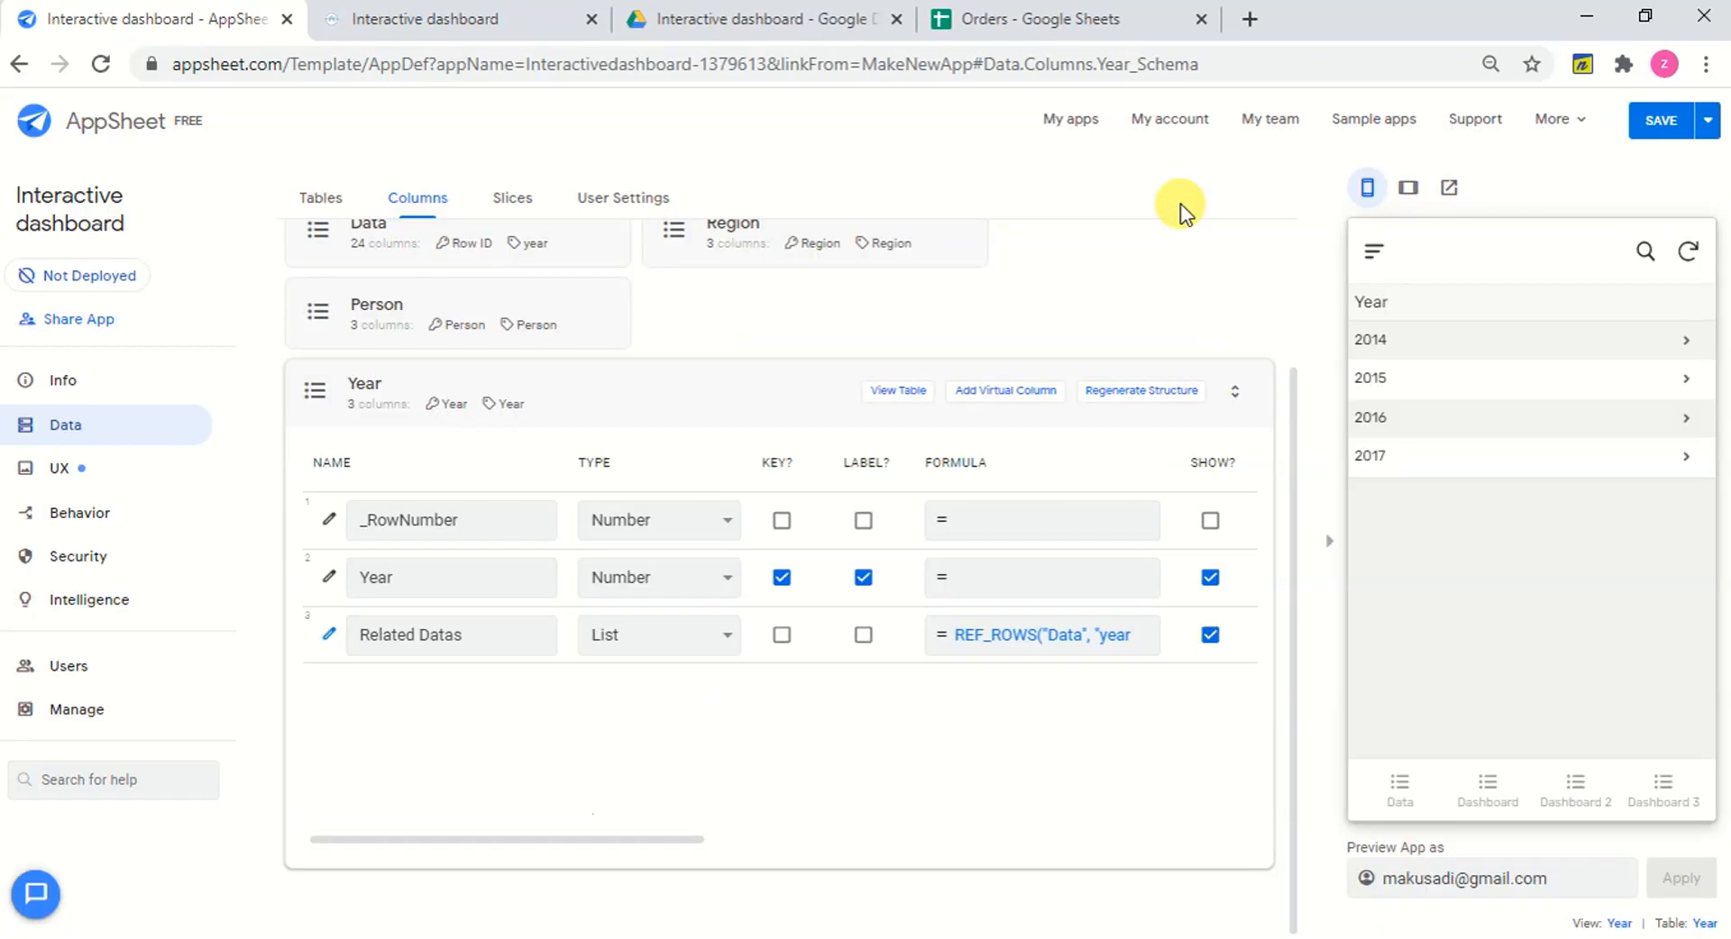
Save the app, then switch to the running app in the browser and sync it.
click(1676, 122)
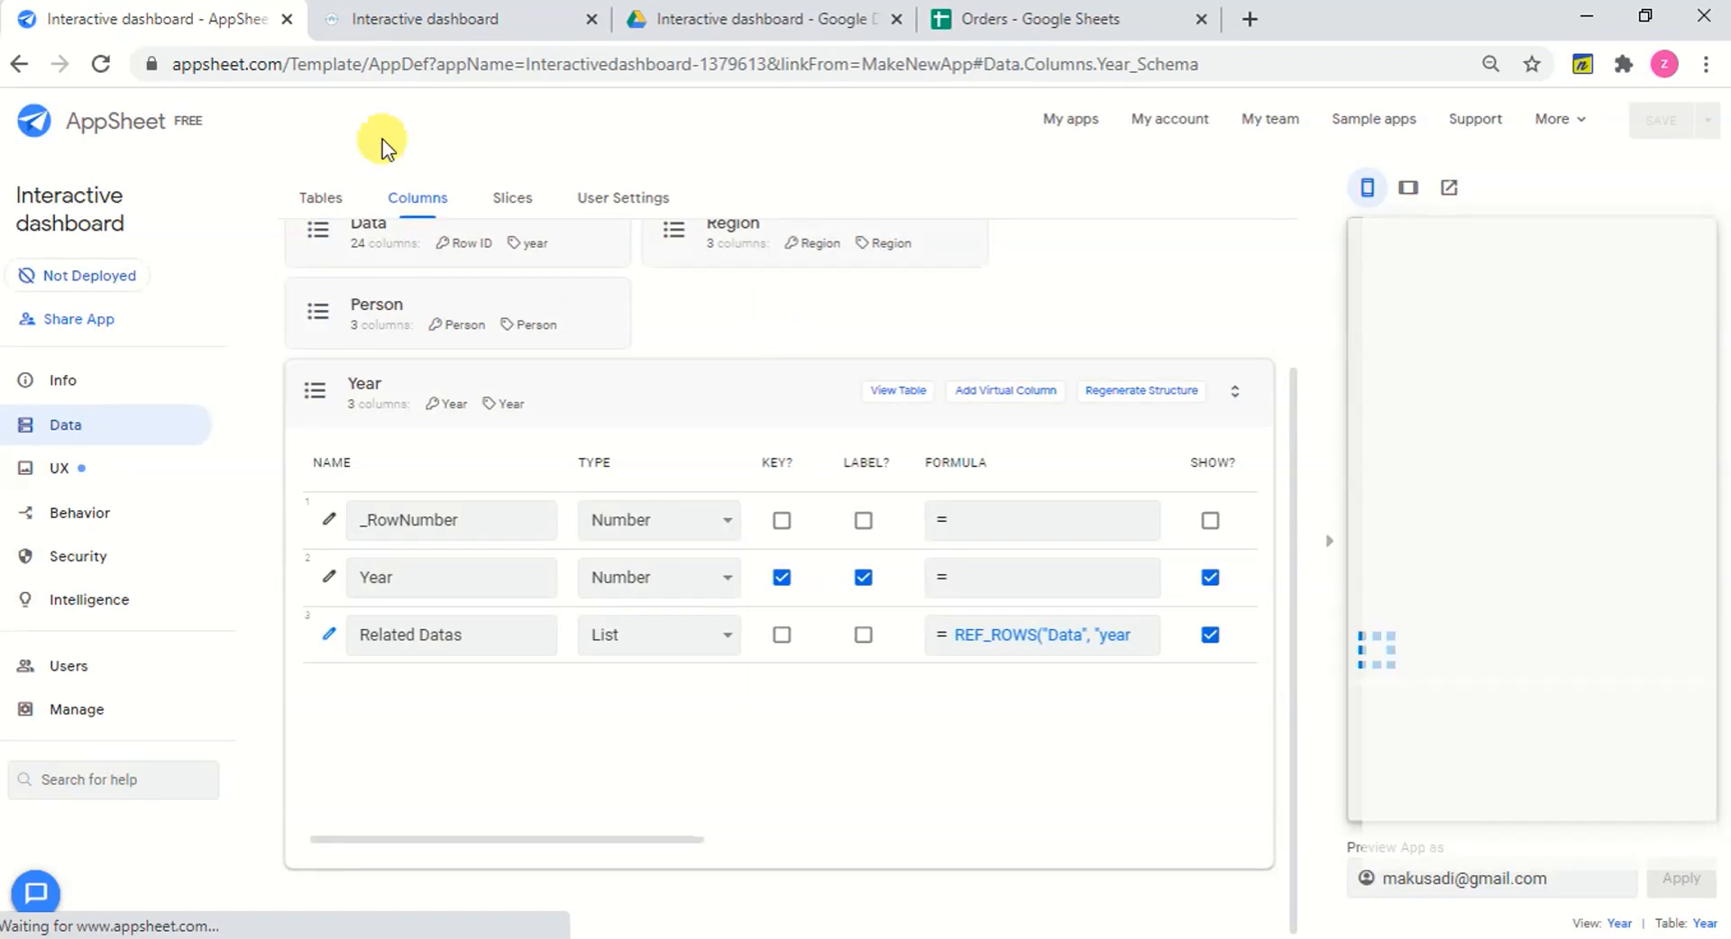
click(493, 25)
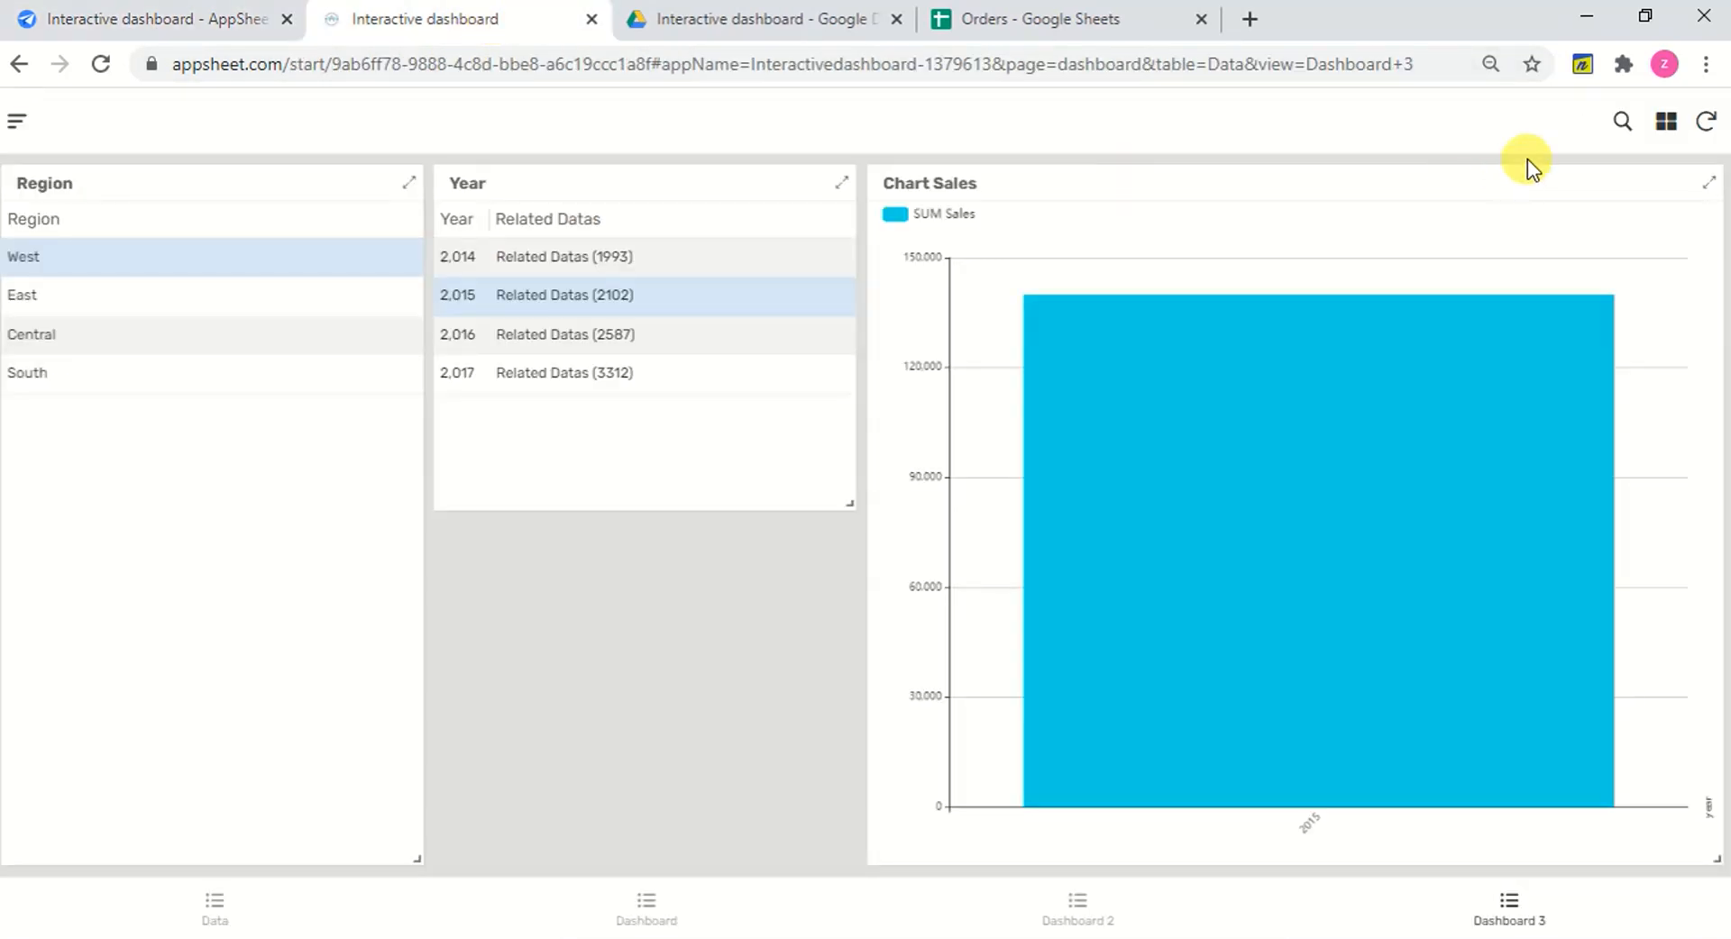
click(1709, 123)
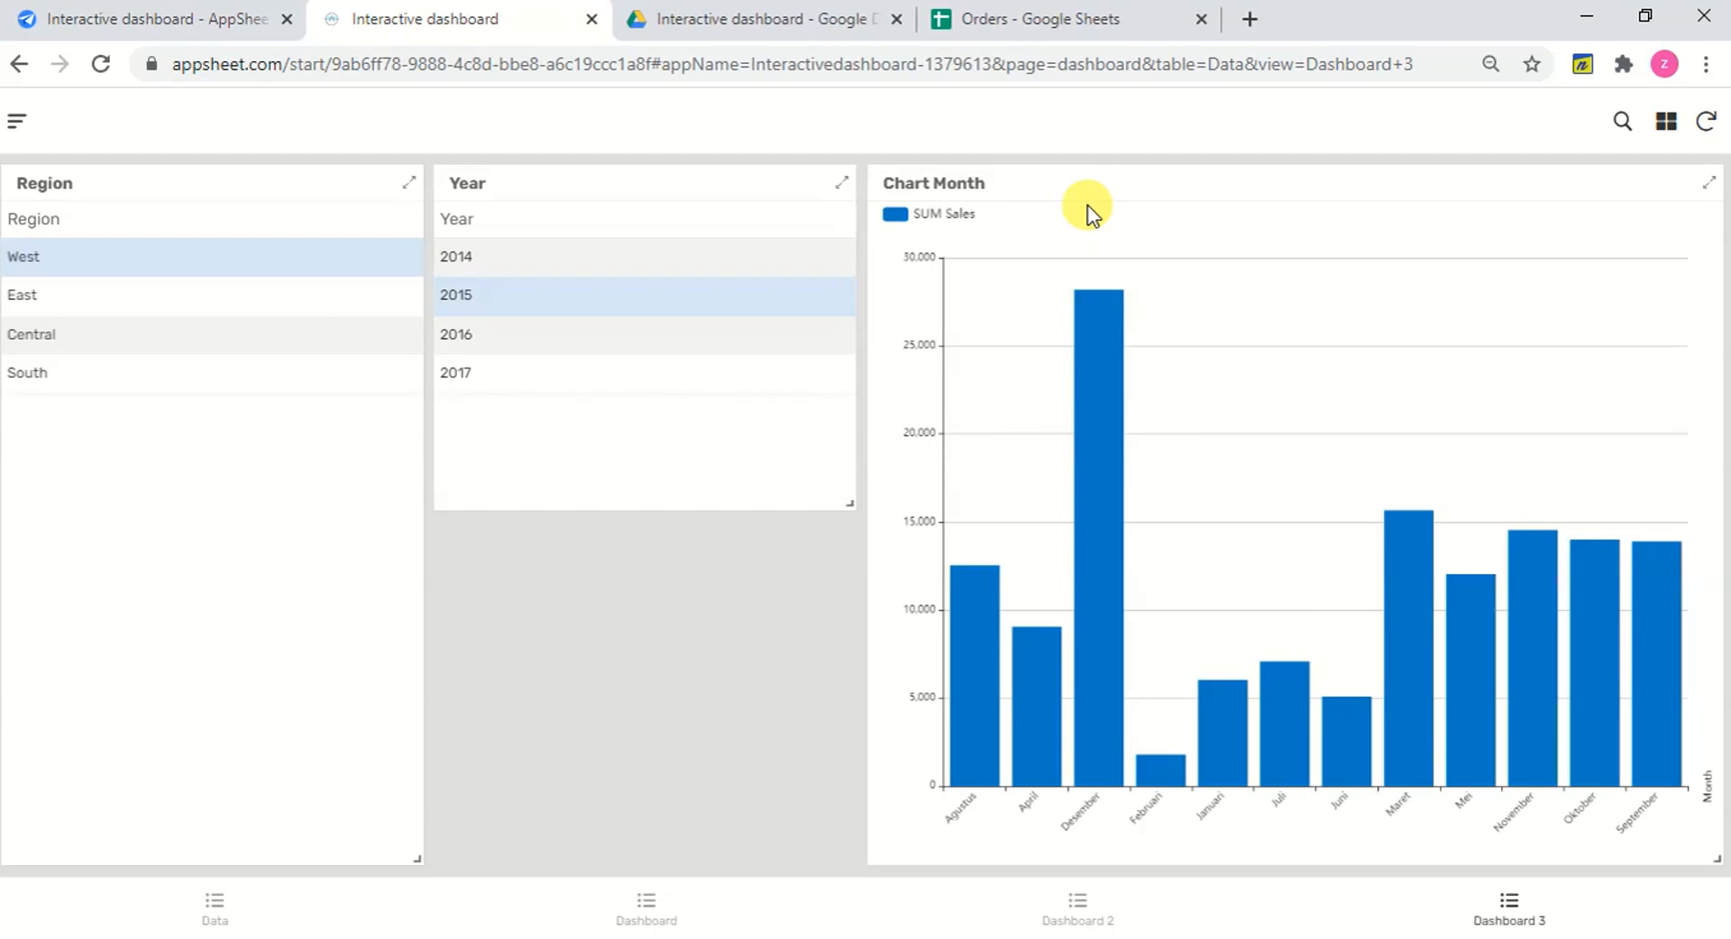
Test Dashboard 3's monthly sales chart with region East, selecting the years 2016, 2017 and 2014.
click(179, 307)
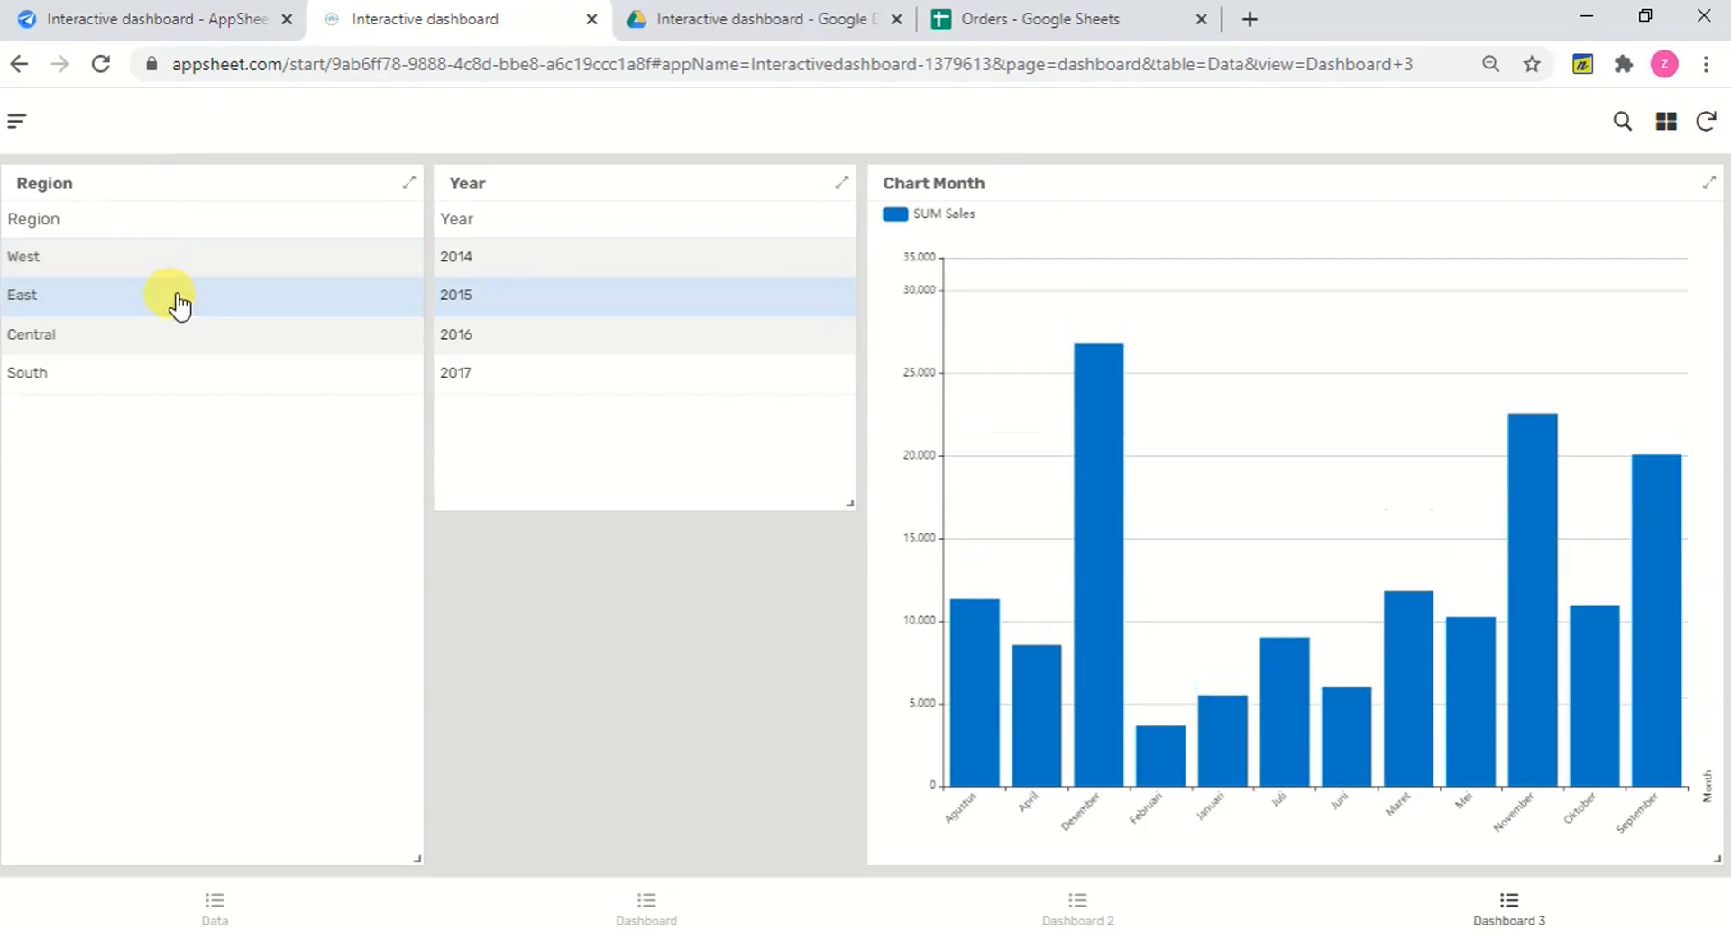
click(507, 340)
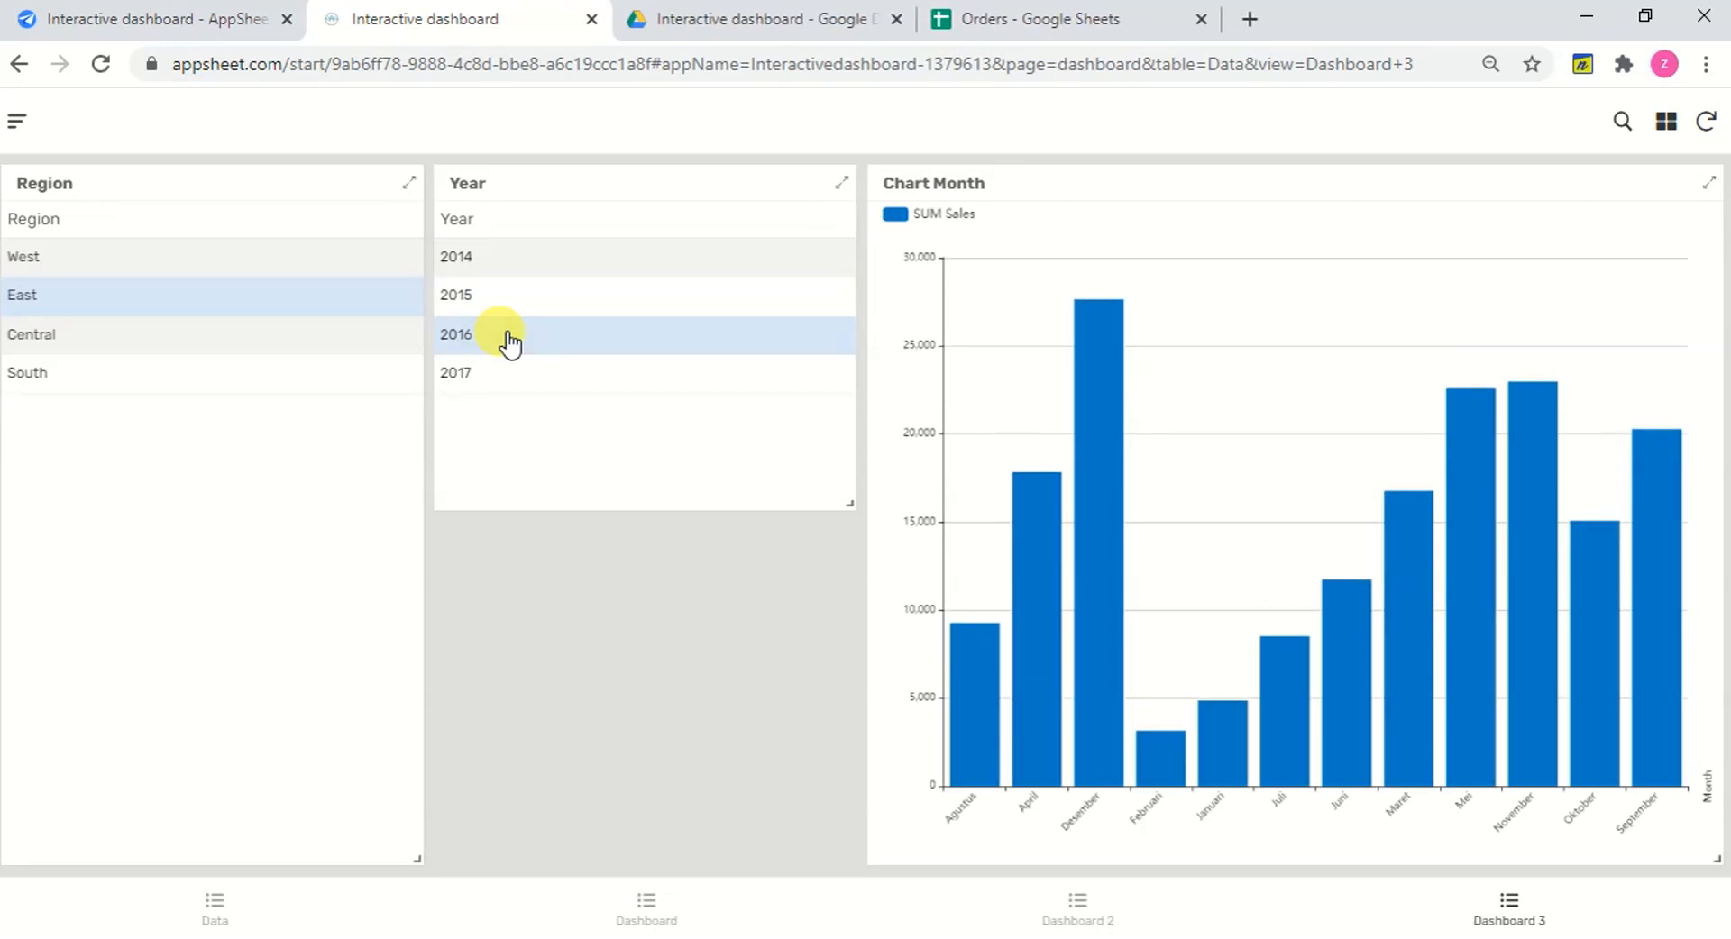
click(511, 376)
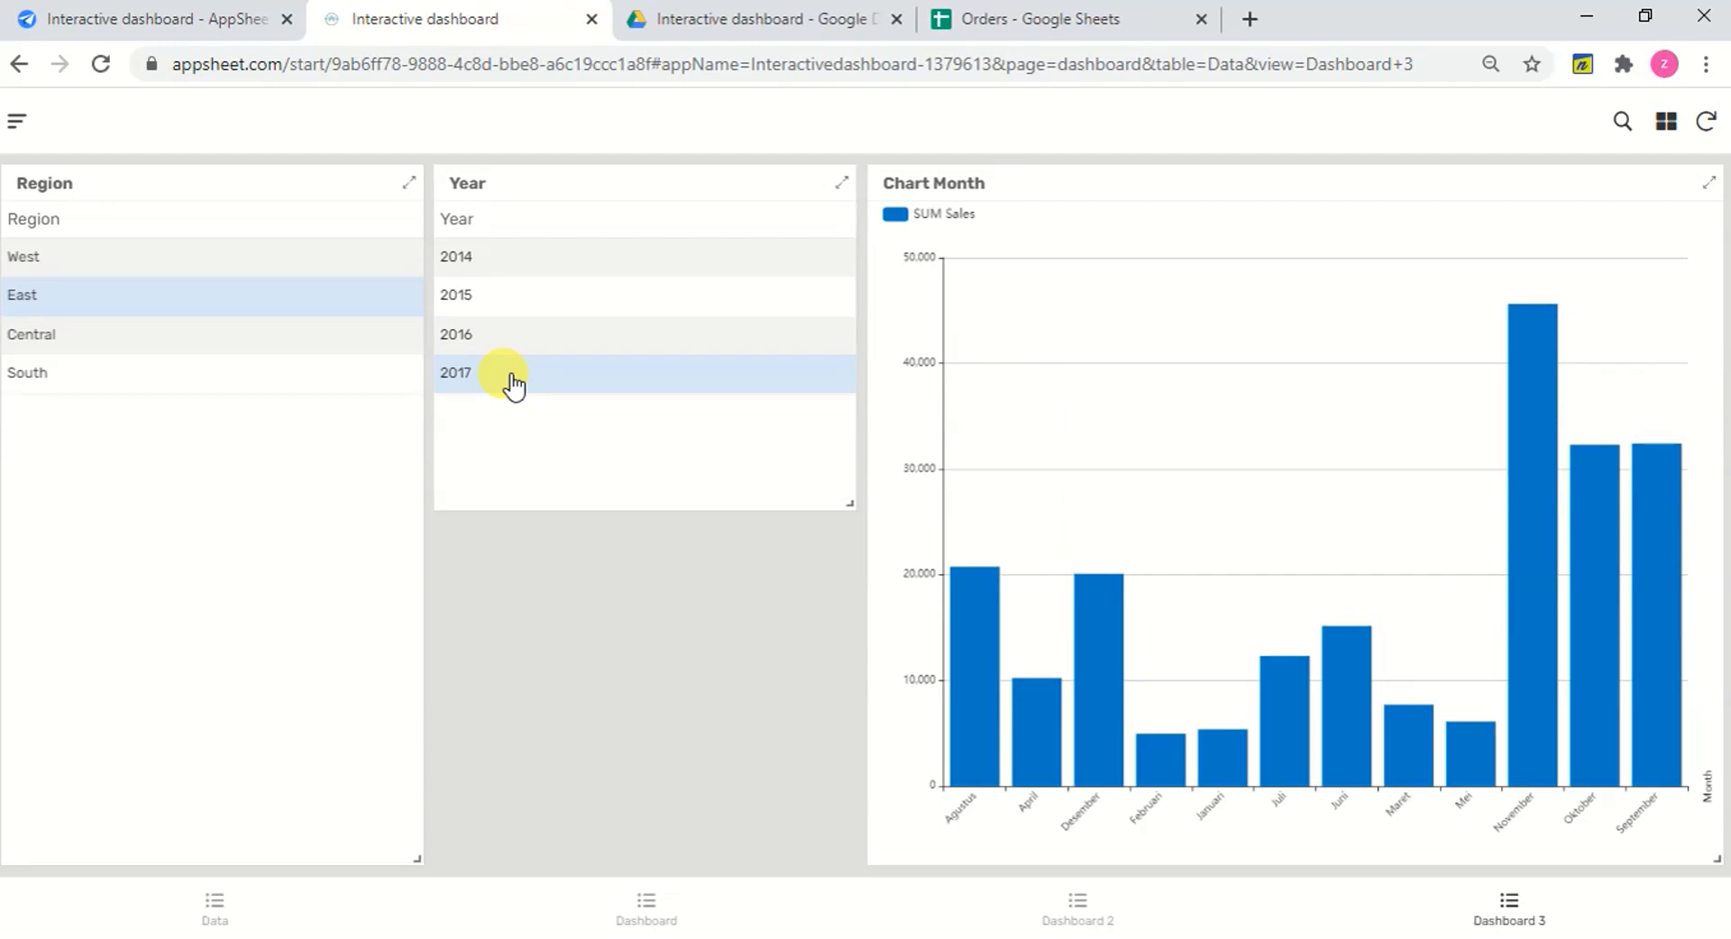
click(517, 259)
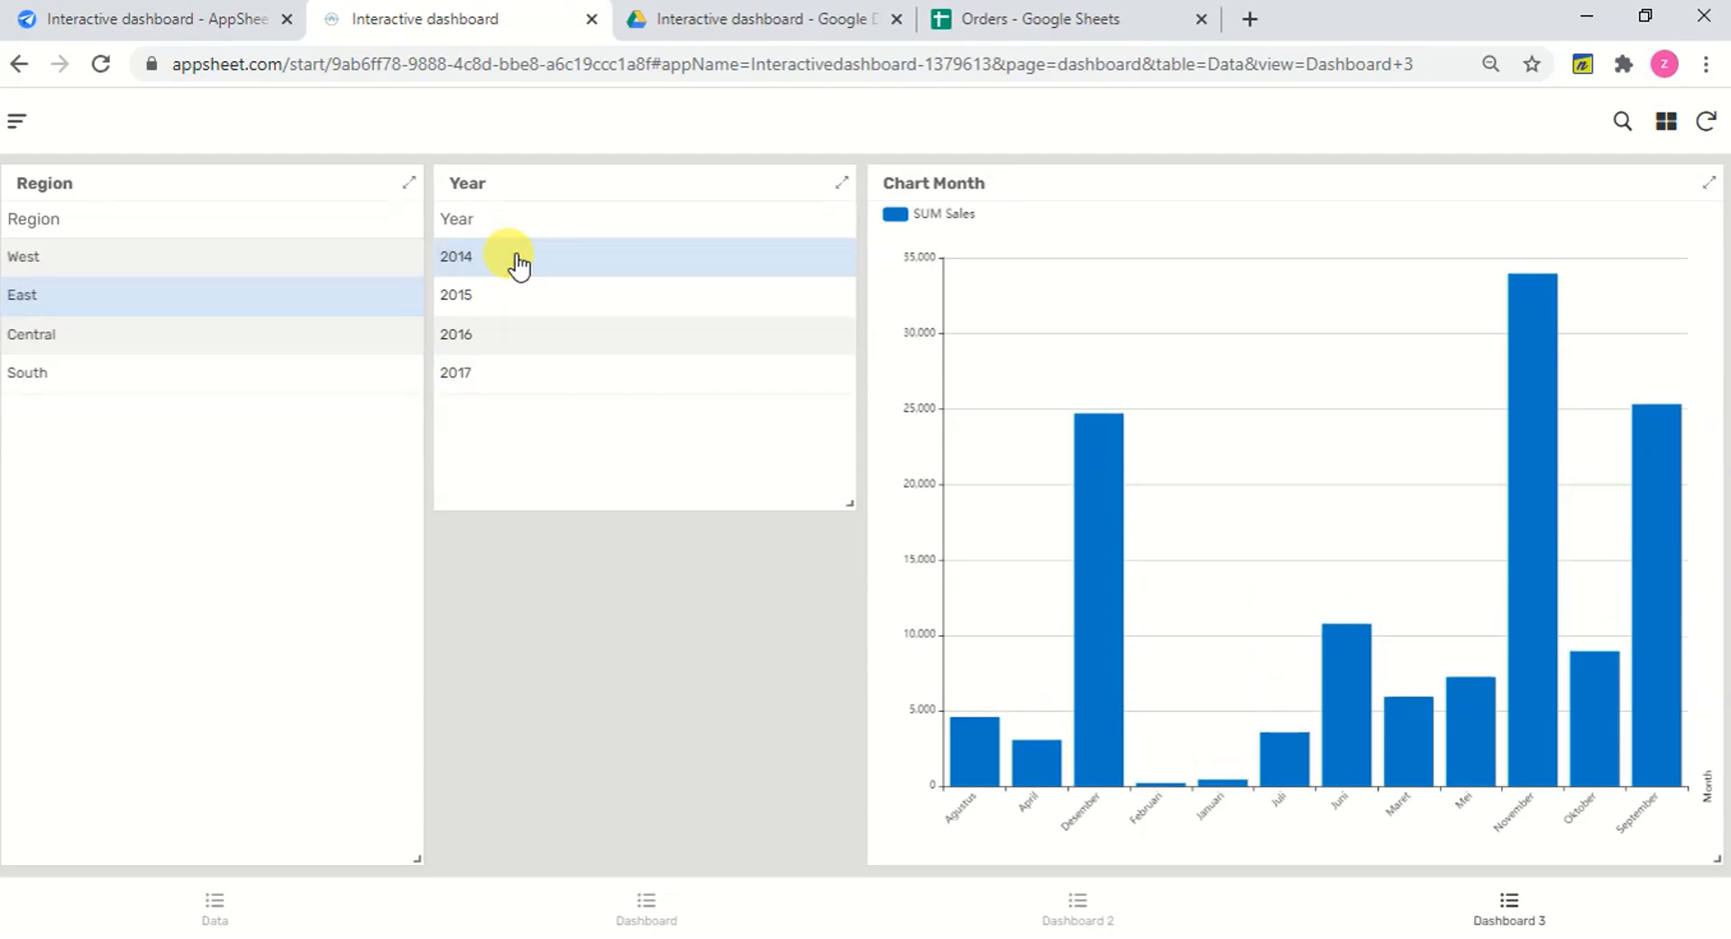
Compare monthly sales in Dashboard 3 for Central and South in 2014, then for South, West, East and Central in 2017.
click(205, 340)
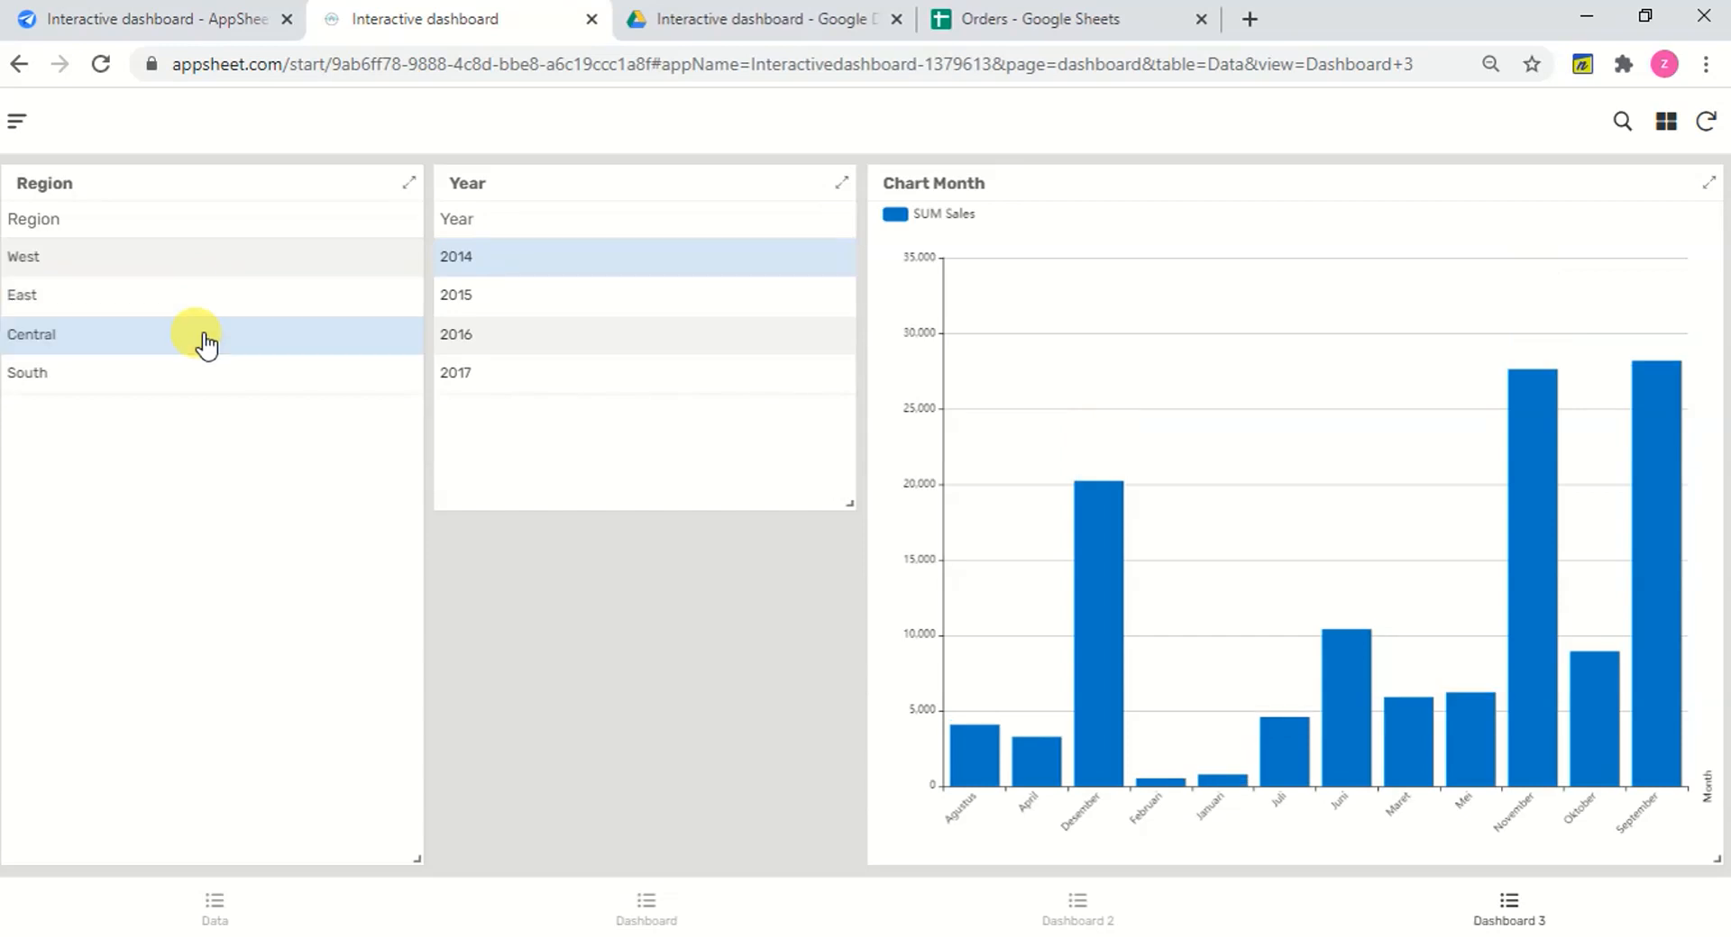
click(206, 383)
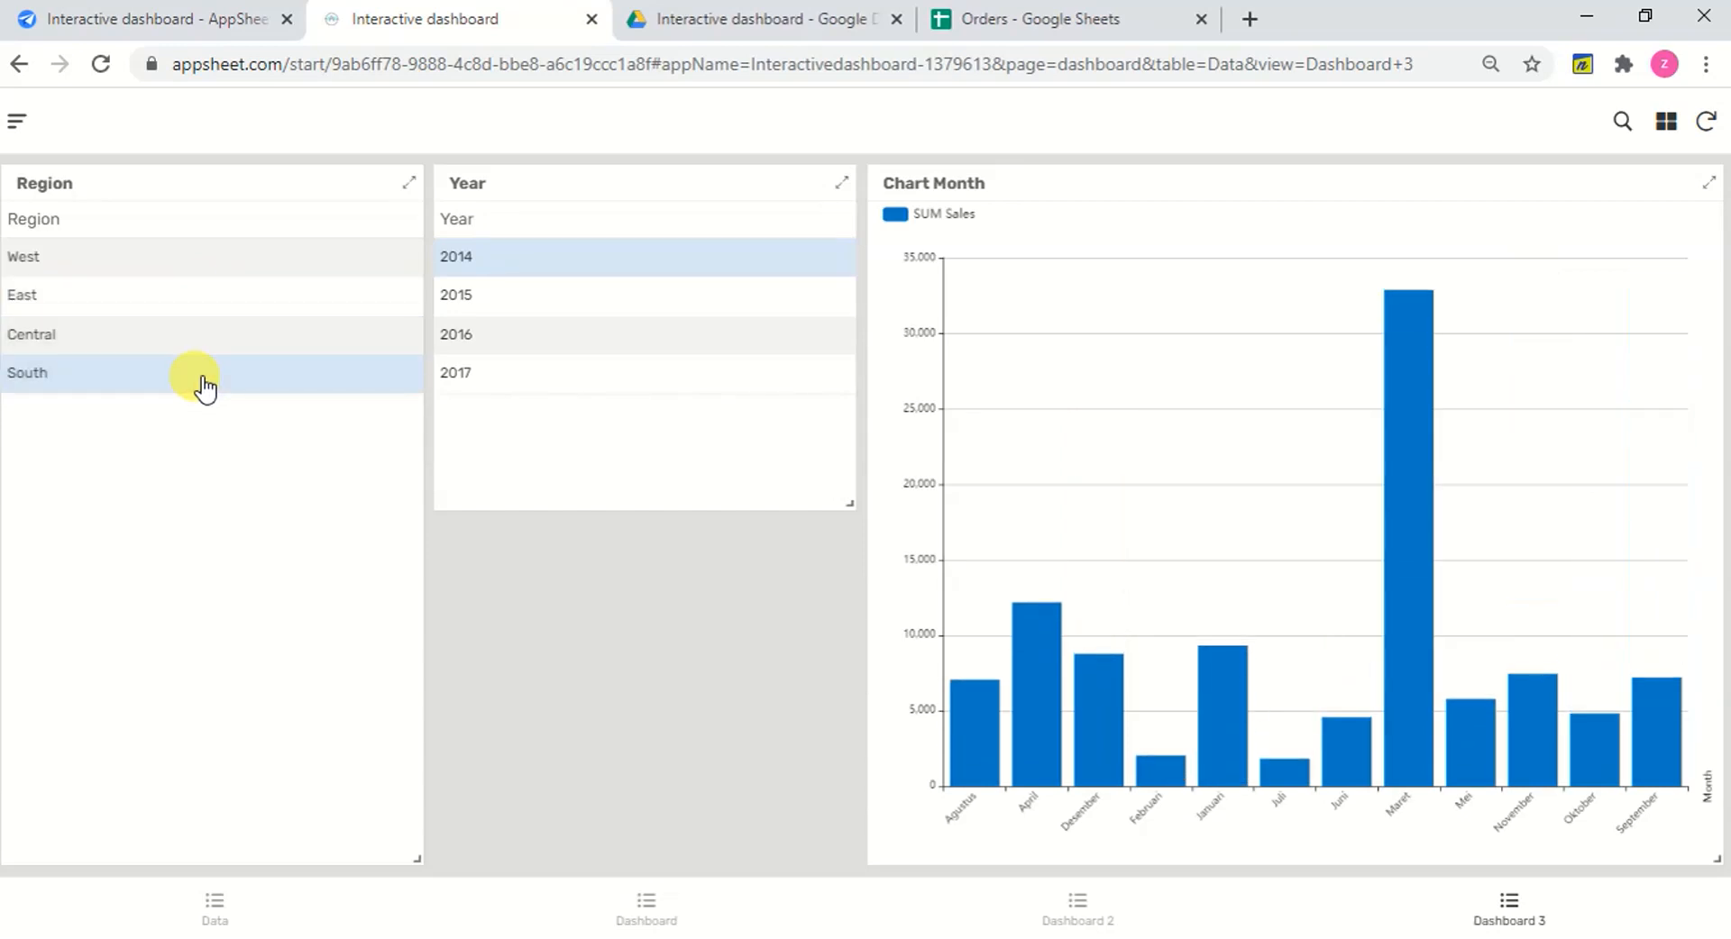
click(570, 380)
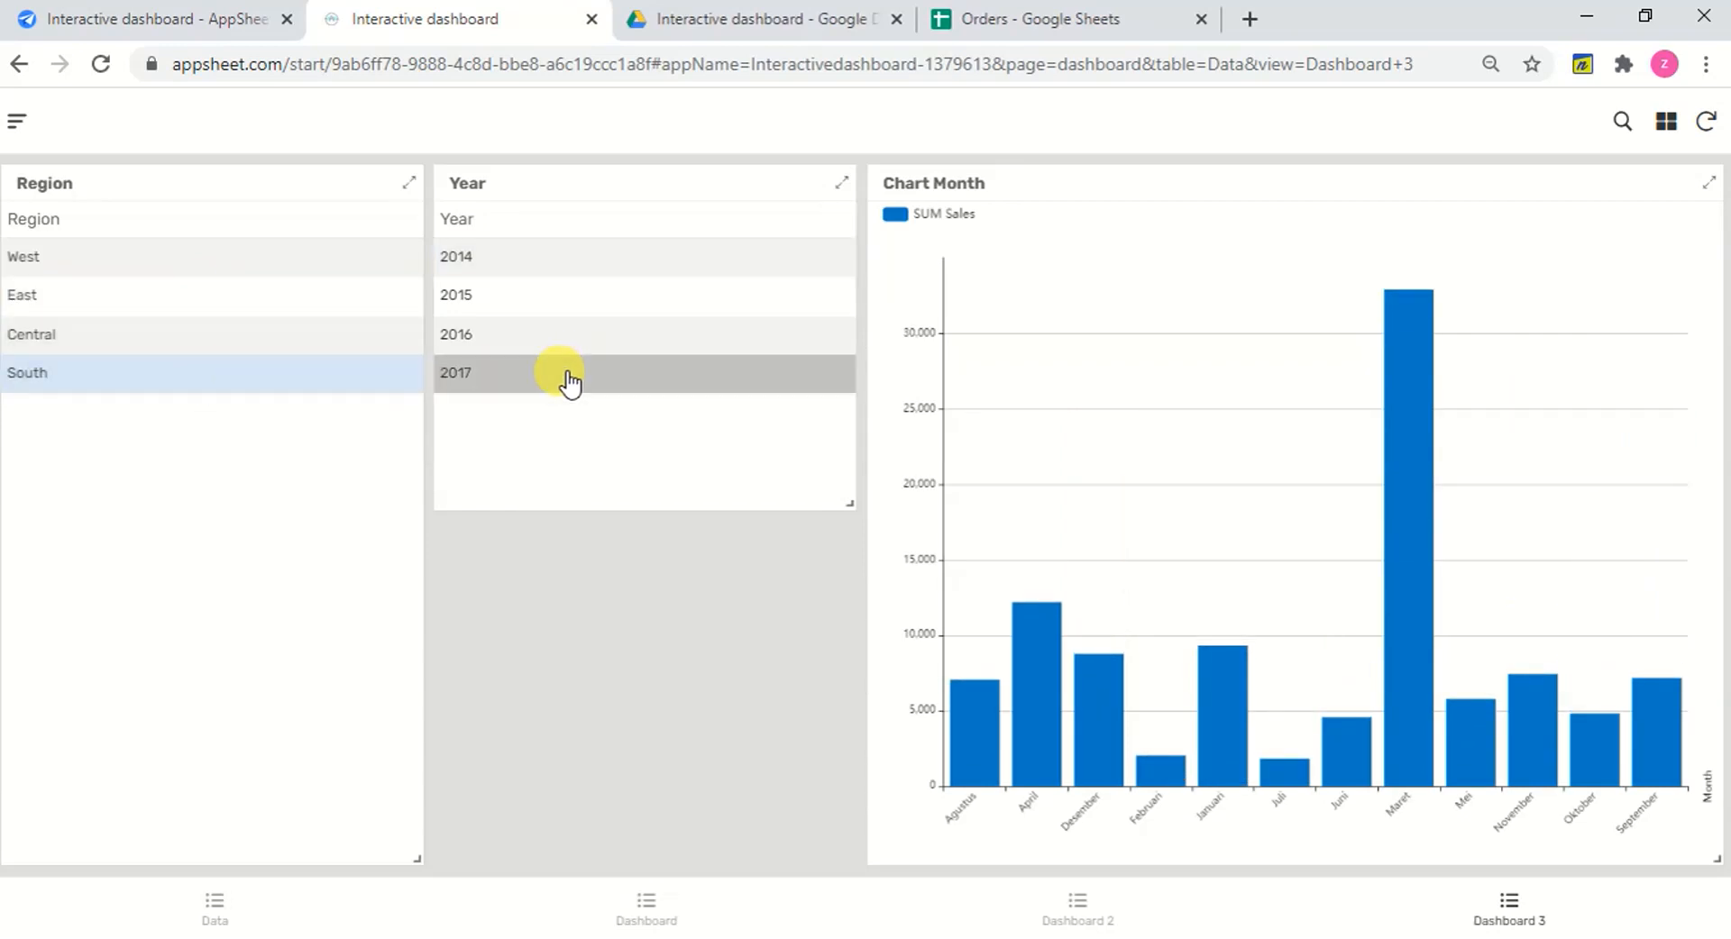
click(225, 269)
click(220, 309)
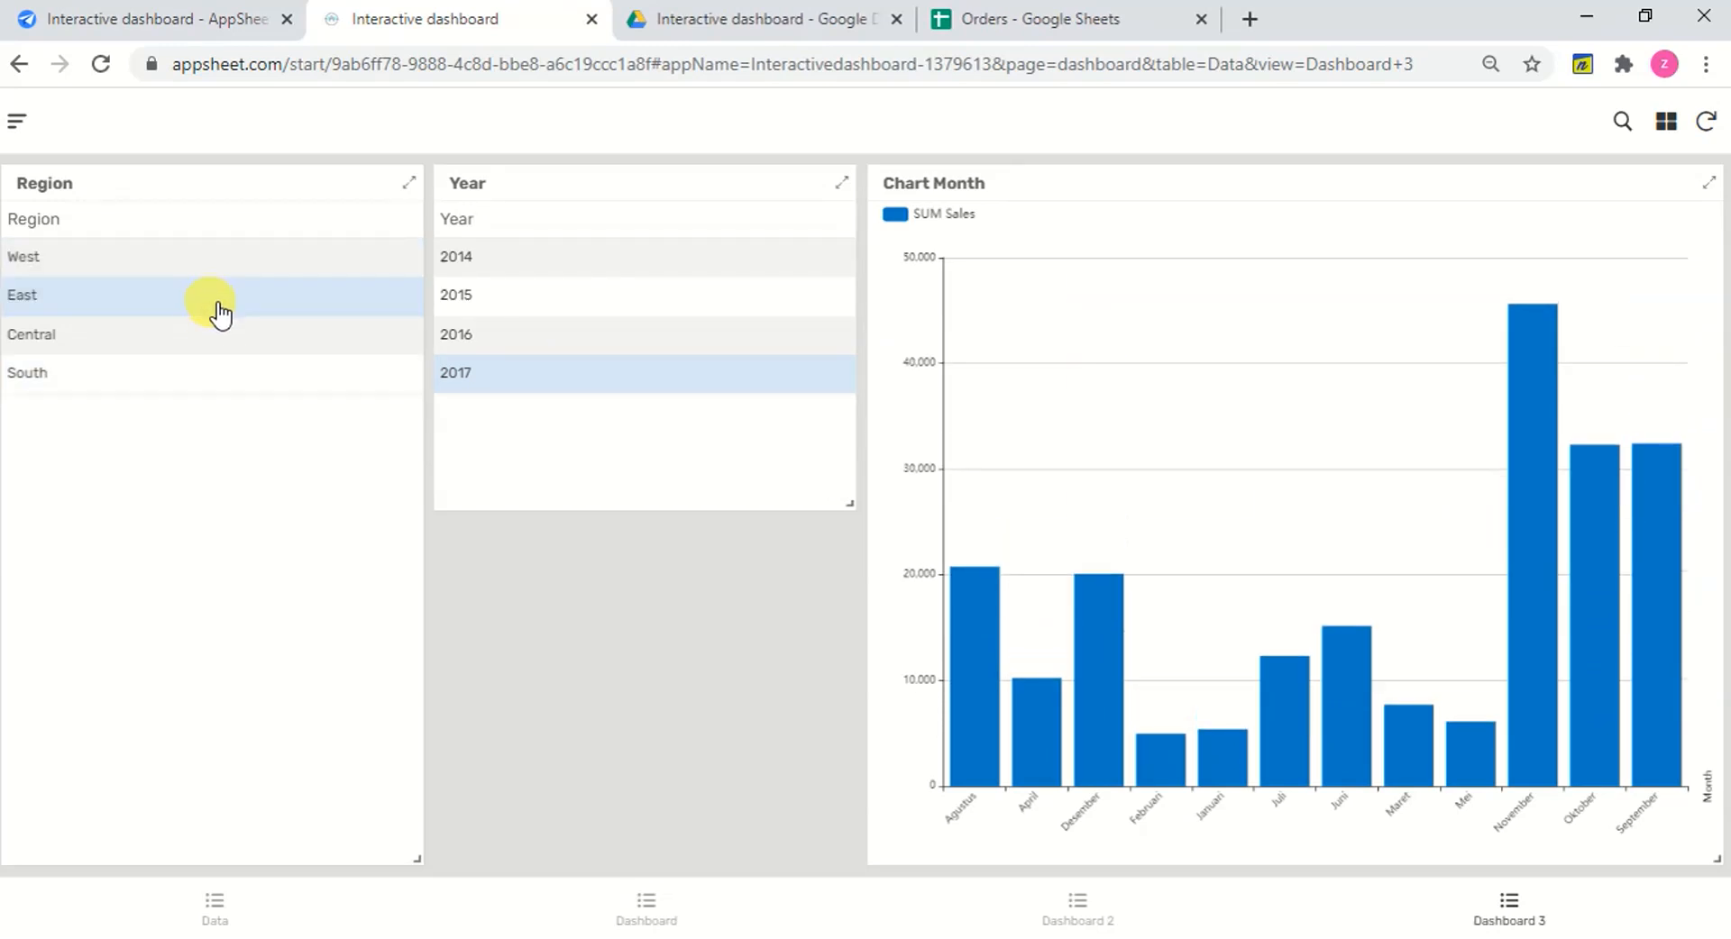
click(218, 347)
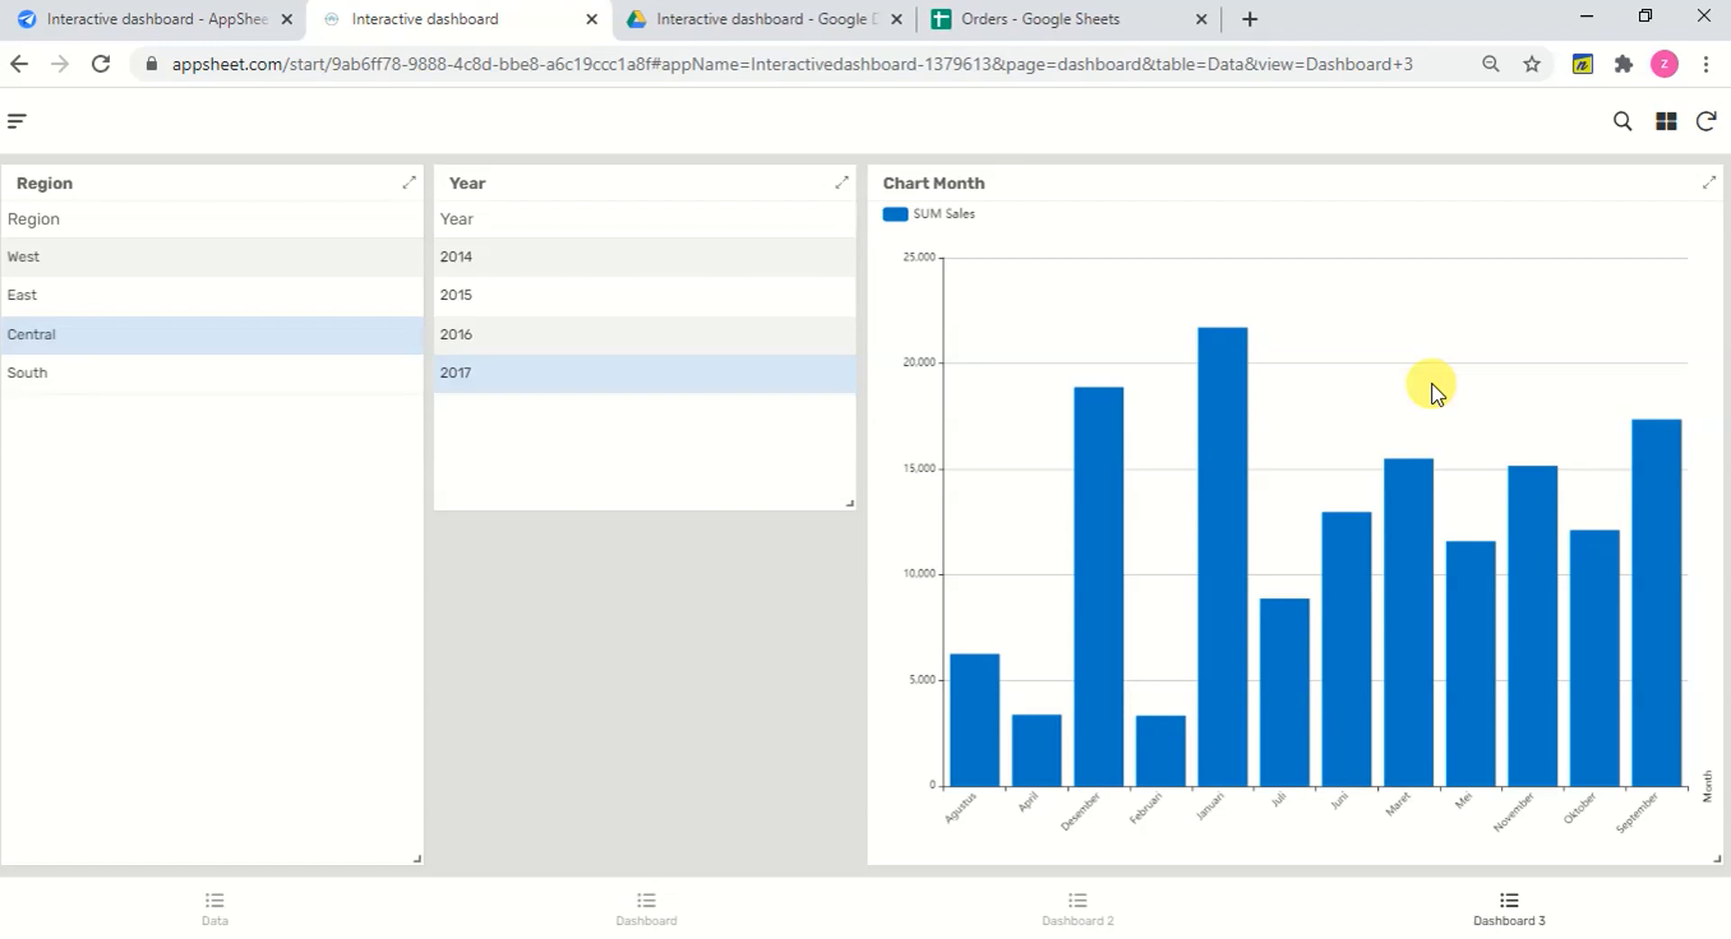
Check Central's monthly sales for 2016, 2015 and 2014, then show region East for 2014.
click(818, 352)
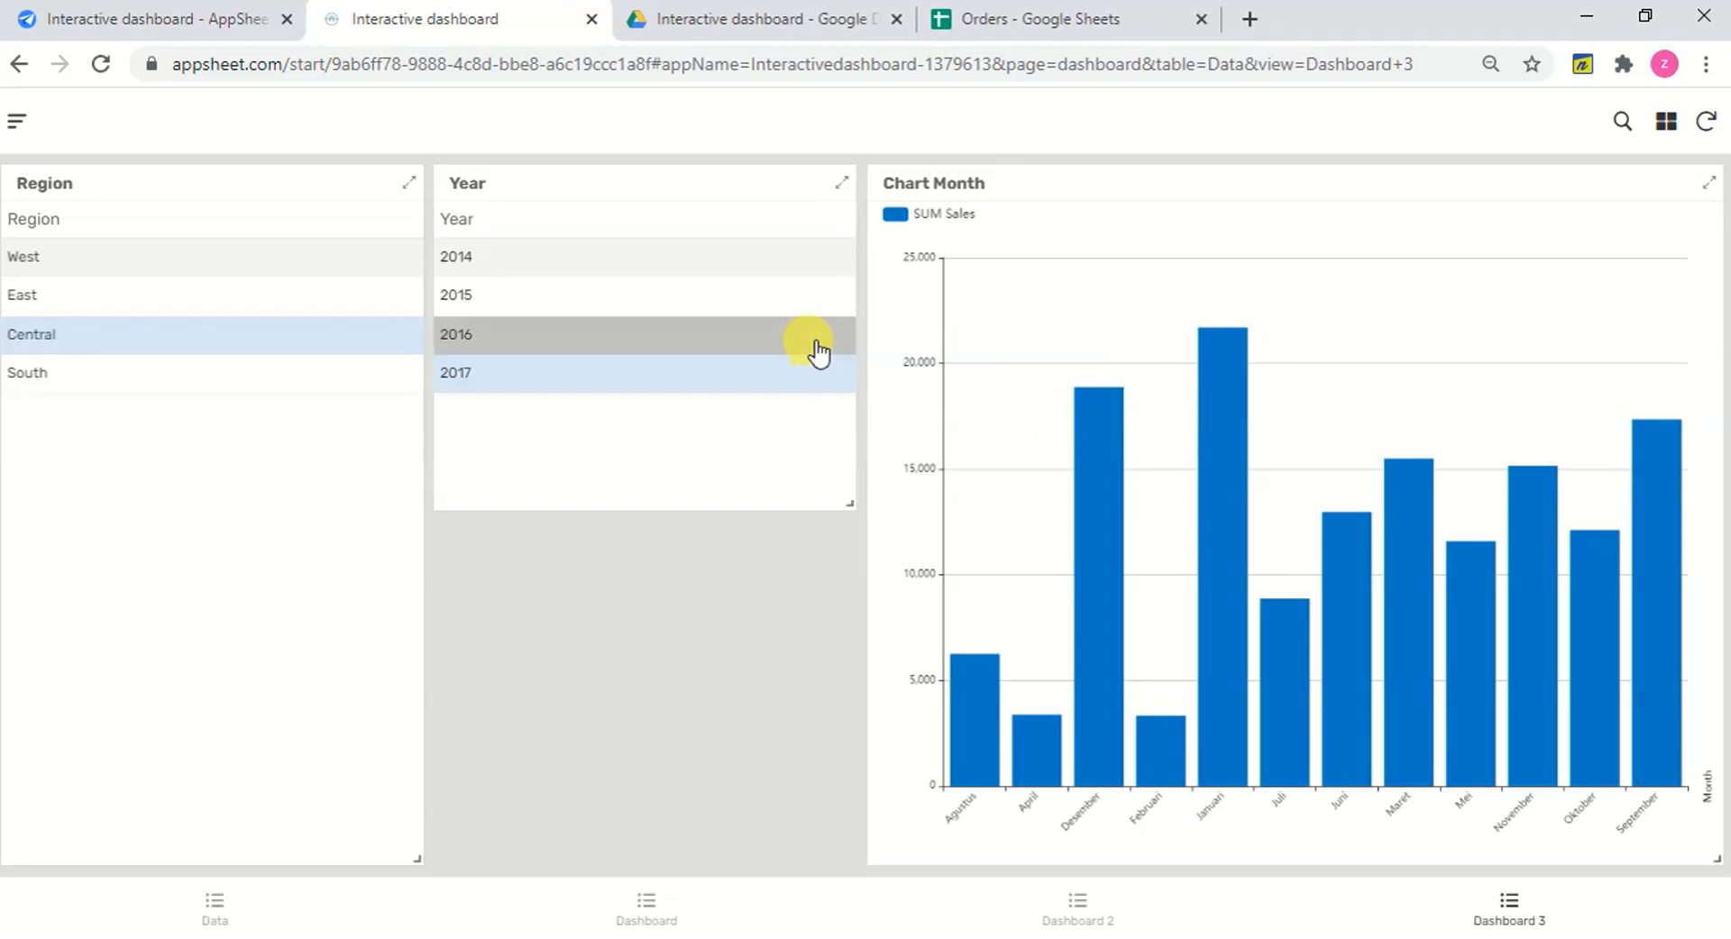
click(724, 296)
click(708, 261)
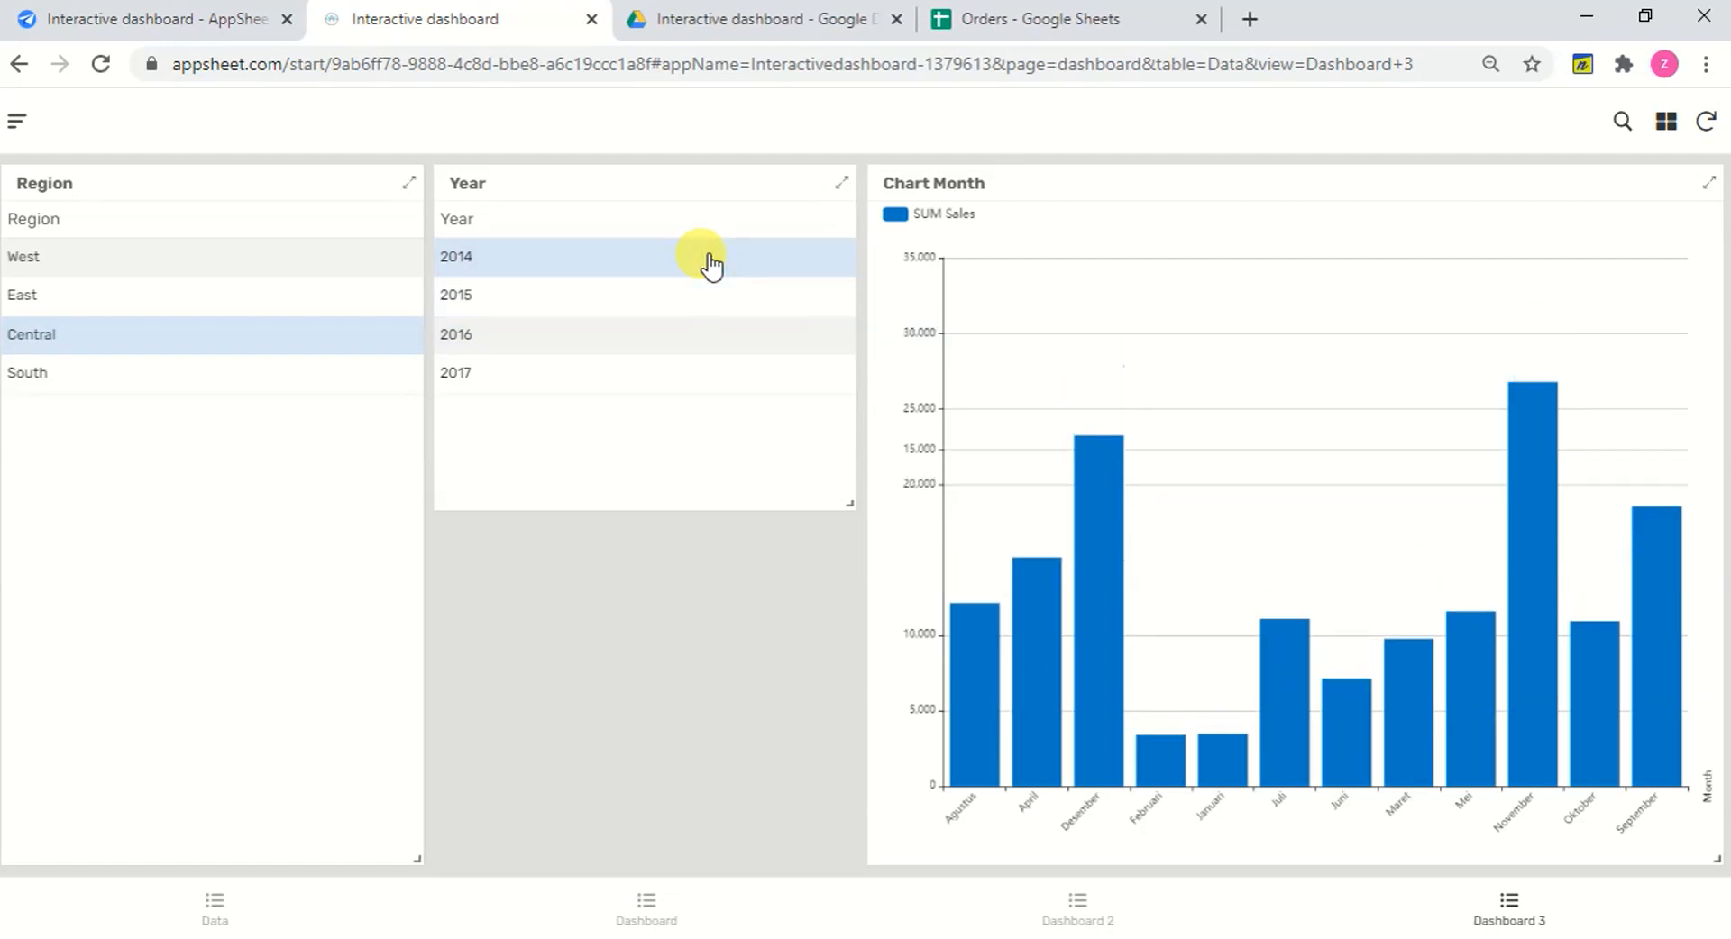
click(226, 302)
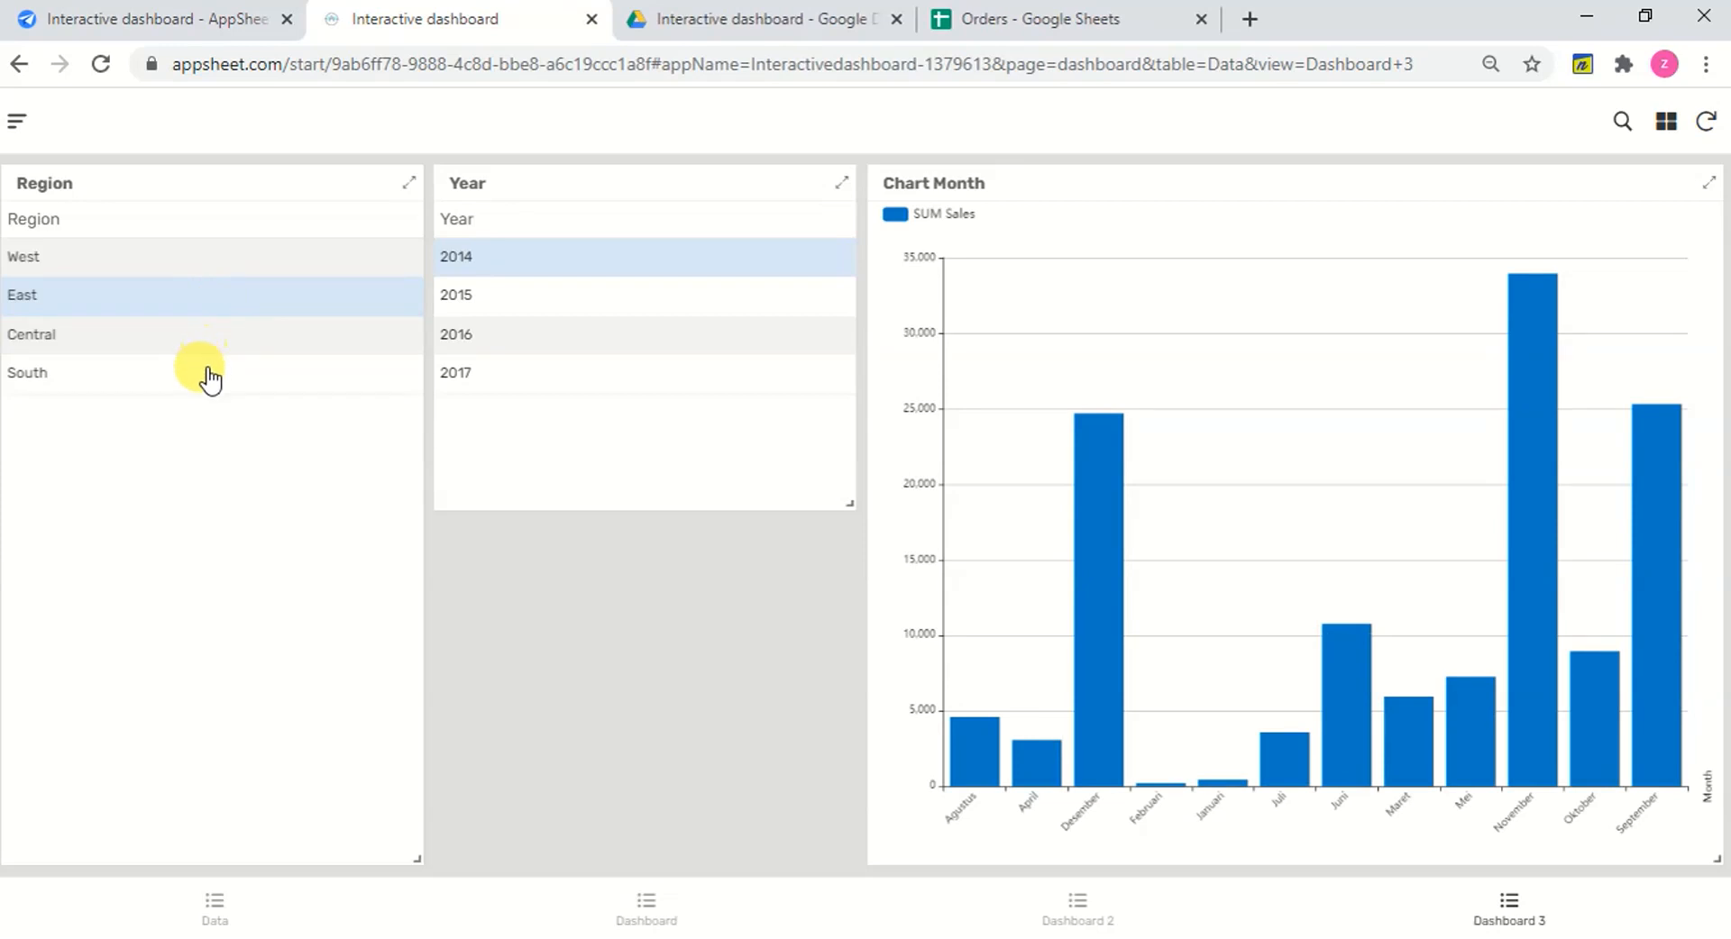
Show region South in Dashboard 3 and check its monthly sales for 2017, 2015 and 2014.
click(208, 380)
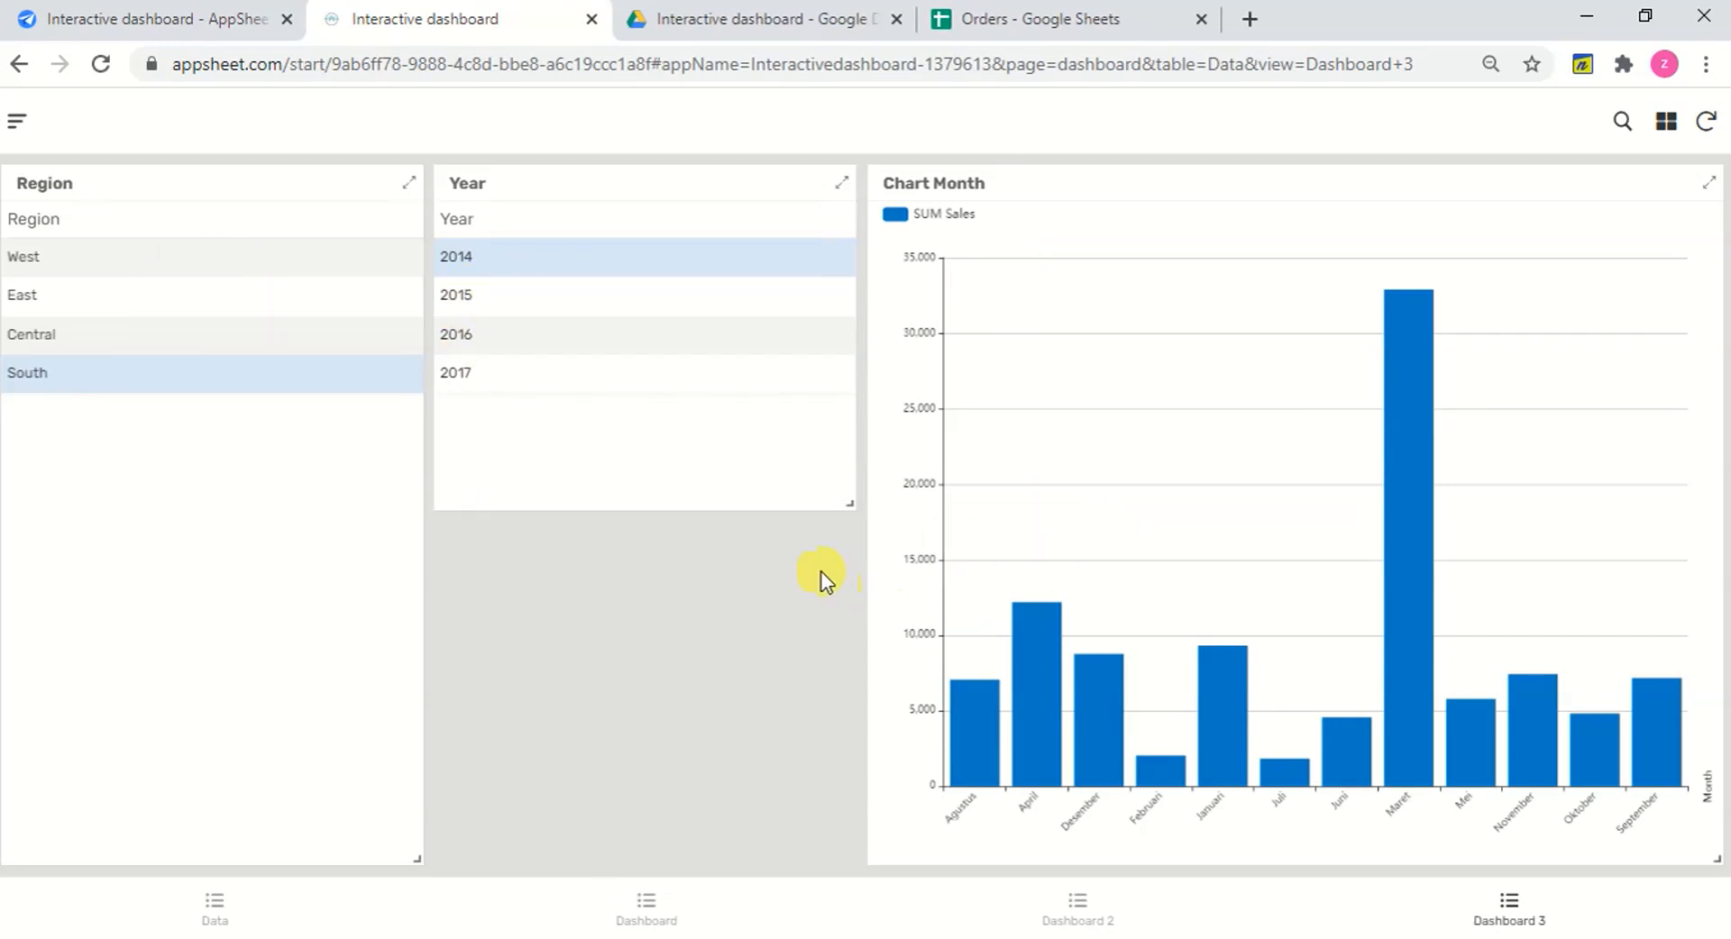
click(603, 379)
click(590, 309)
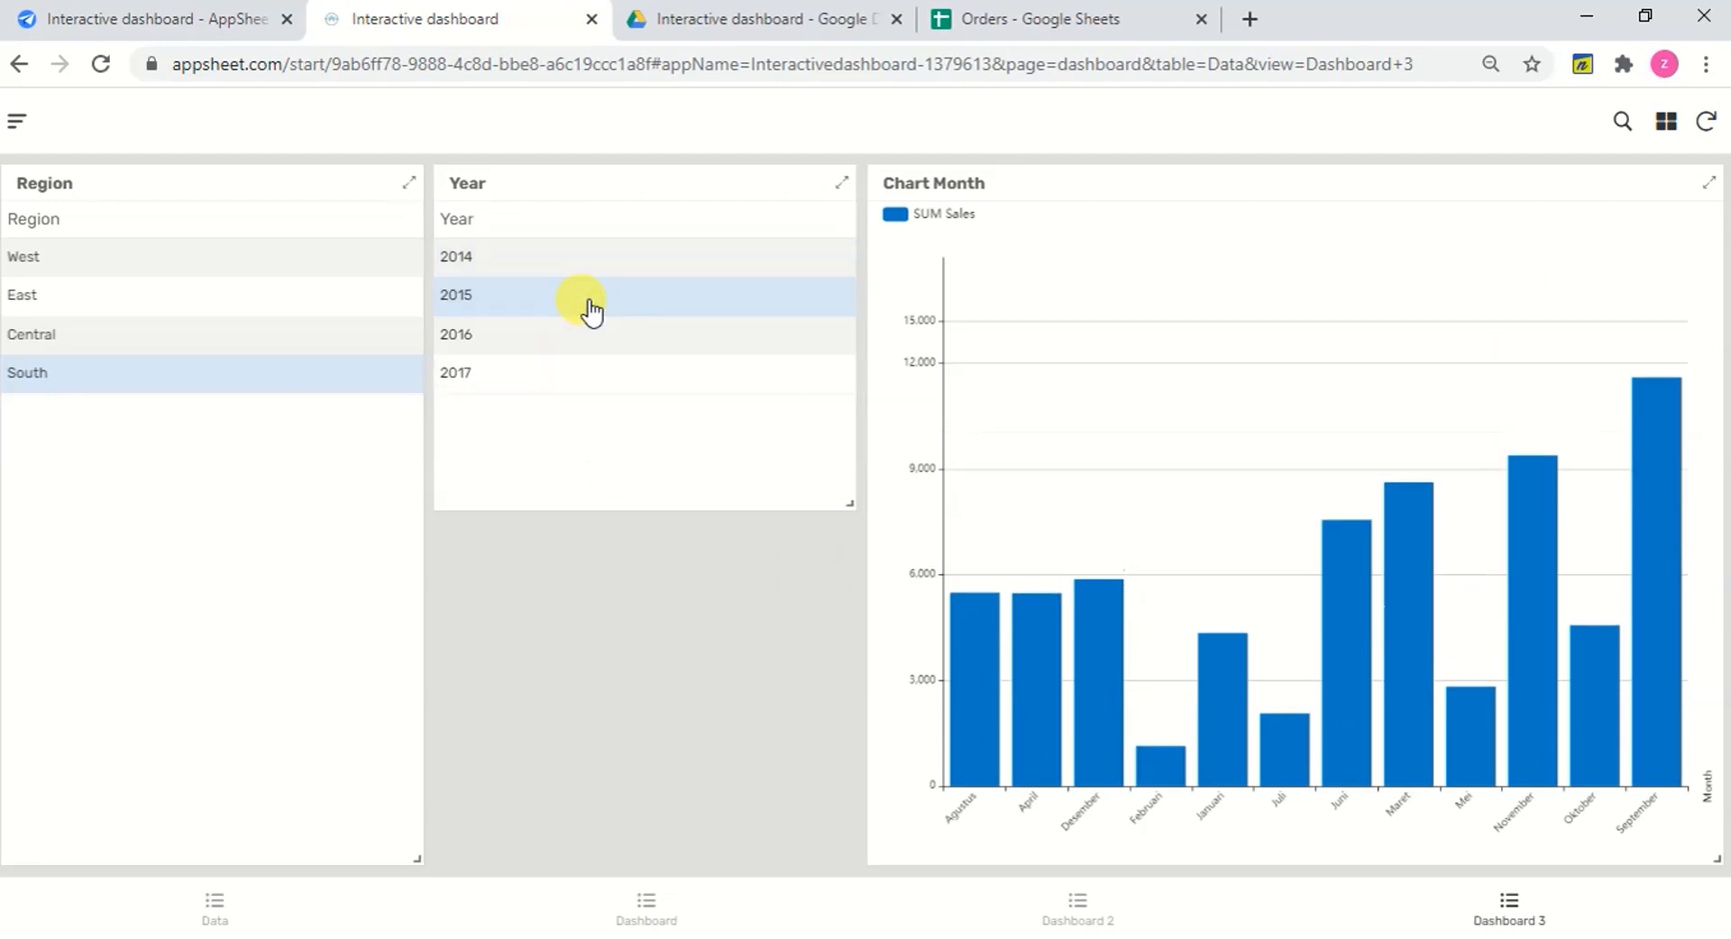
click(582, 260)
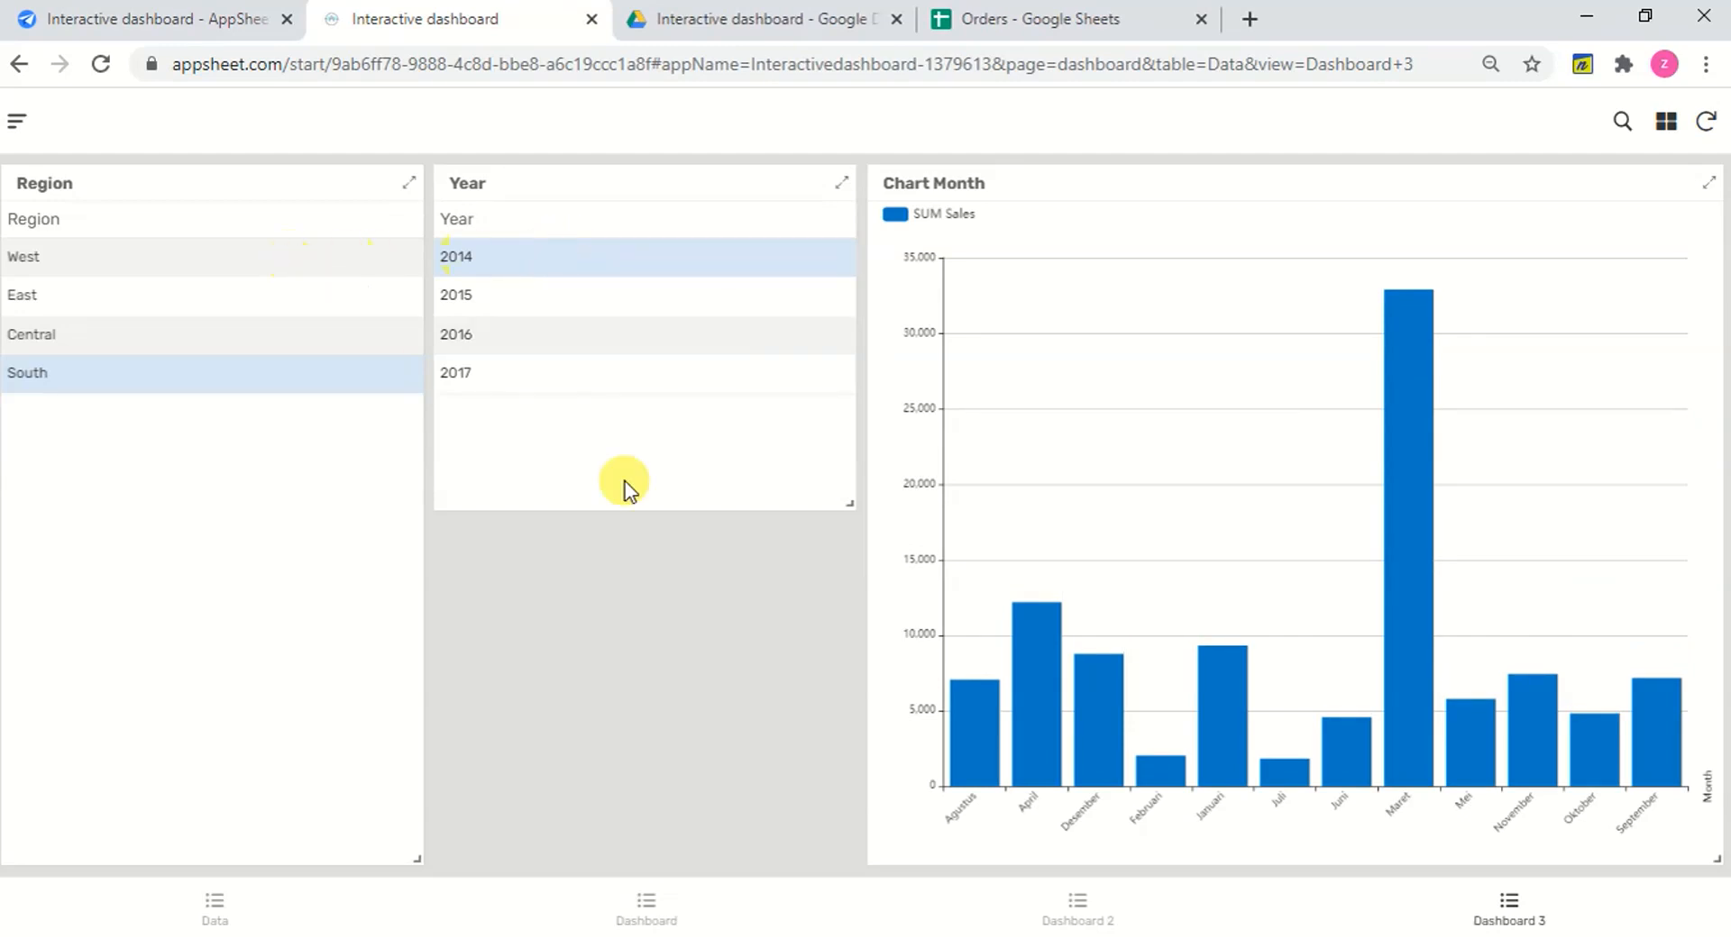
Test Dashboard 2 by selecting a different customer, then test Dashboard with another customer and region East.
click(1069, 907)
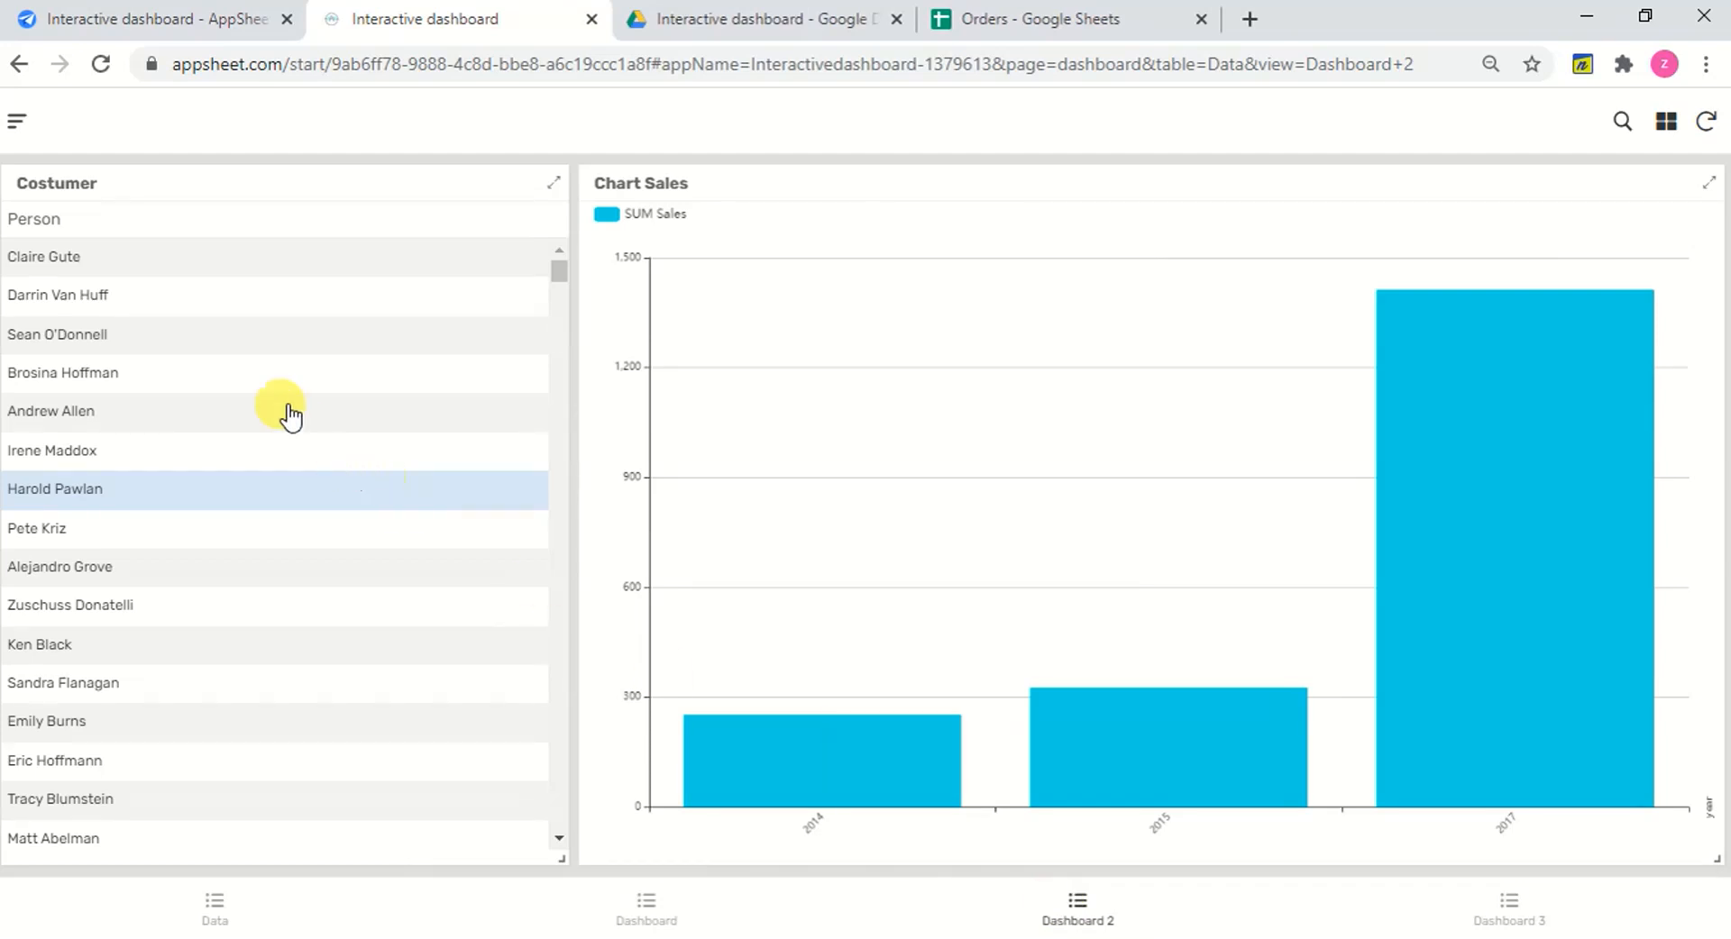
click(266, 352)
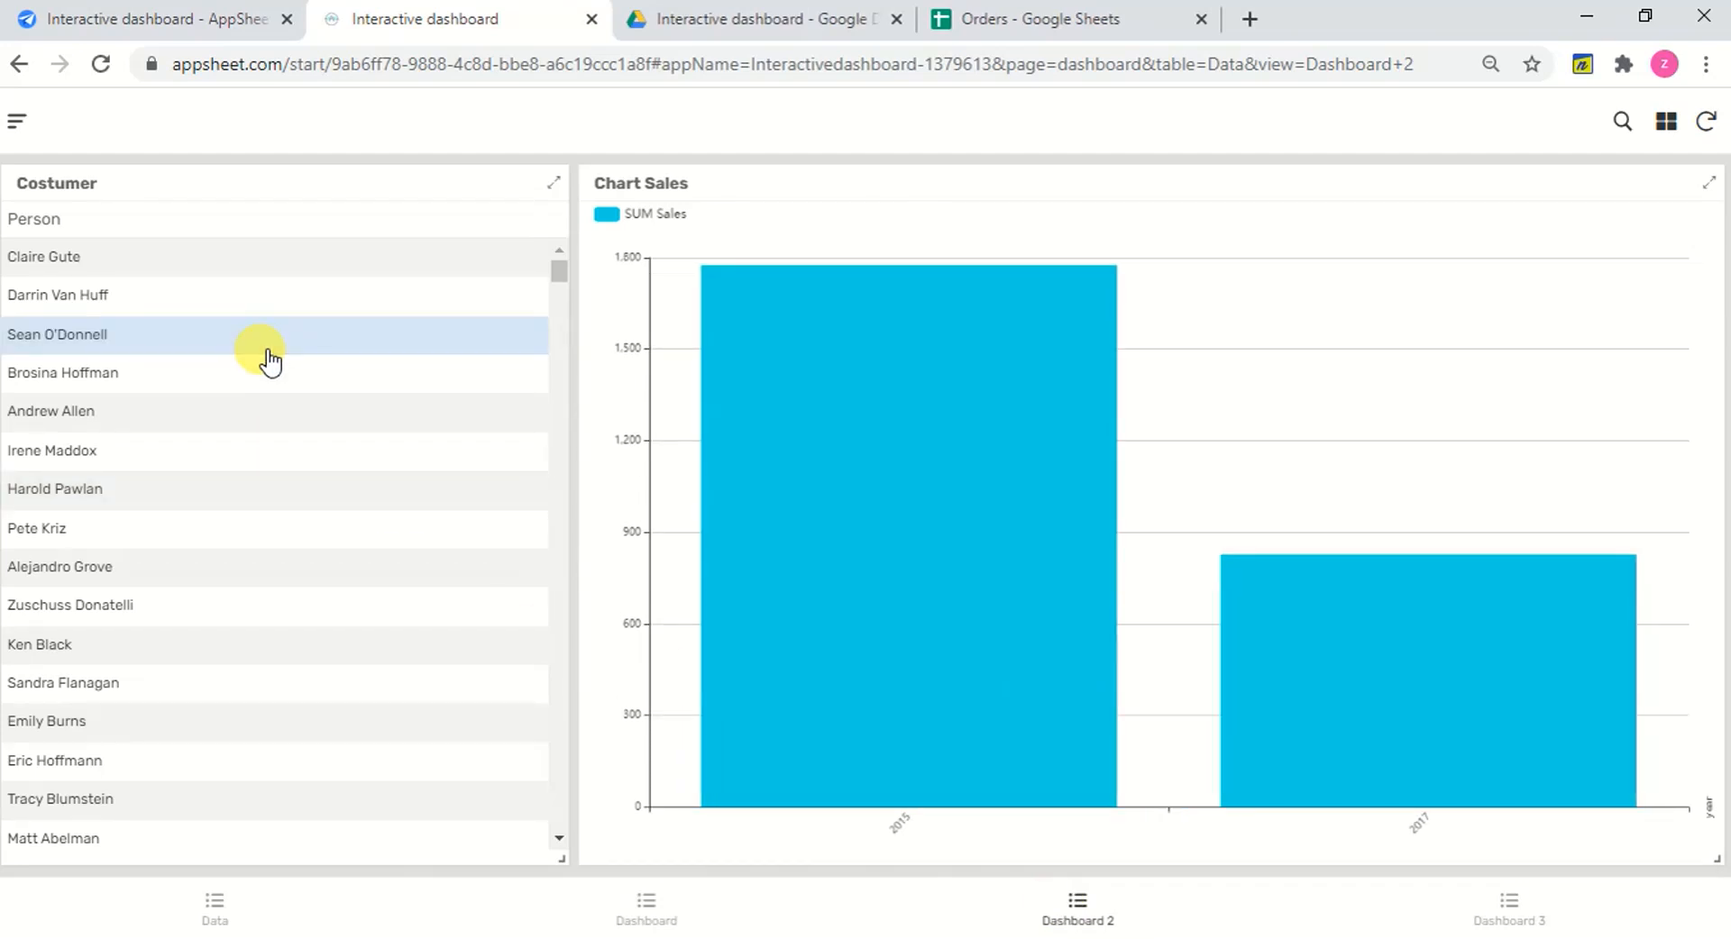
click(647, 912)
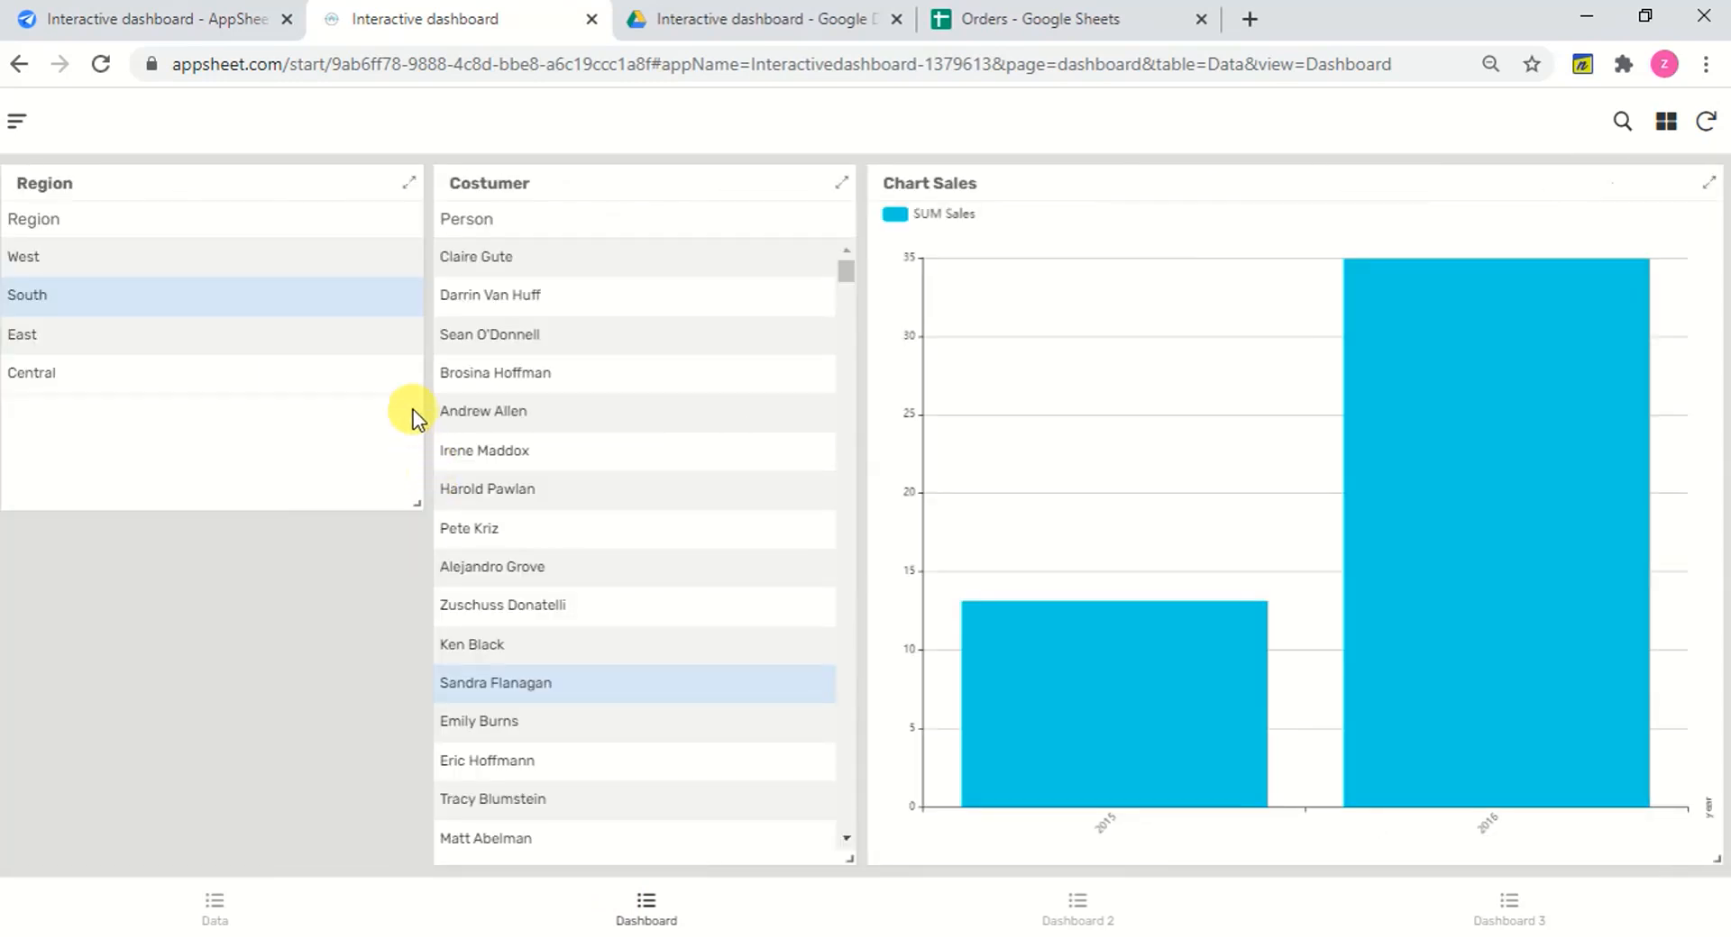
click(542, 379)
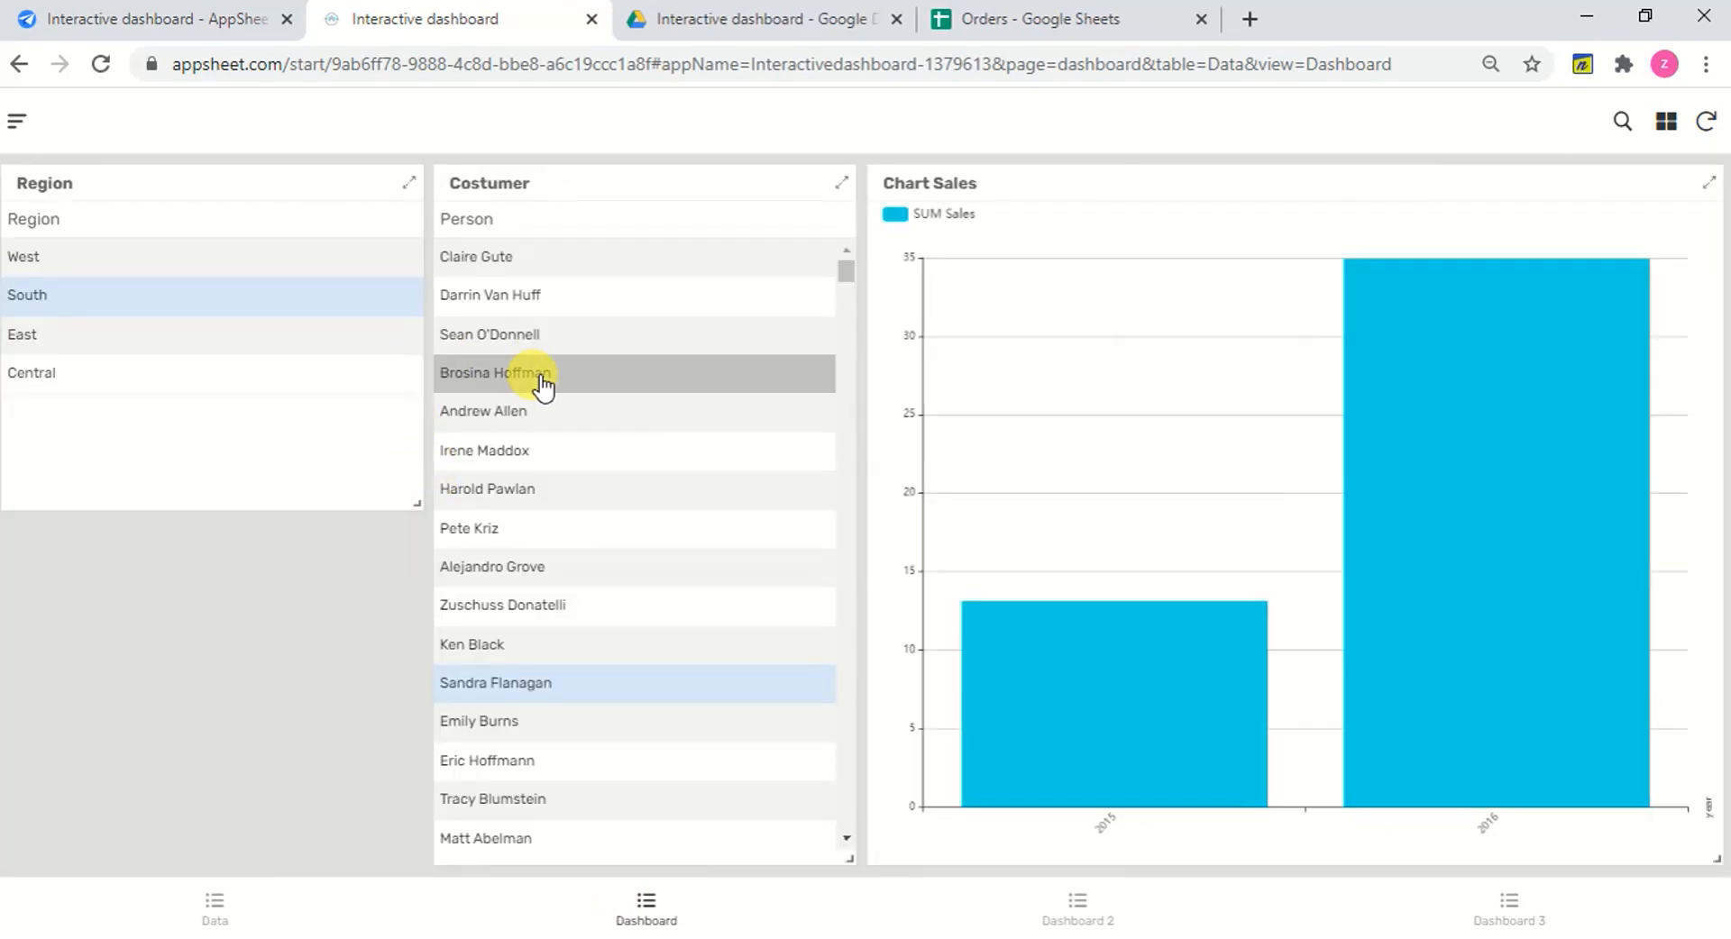
click(126, 357)
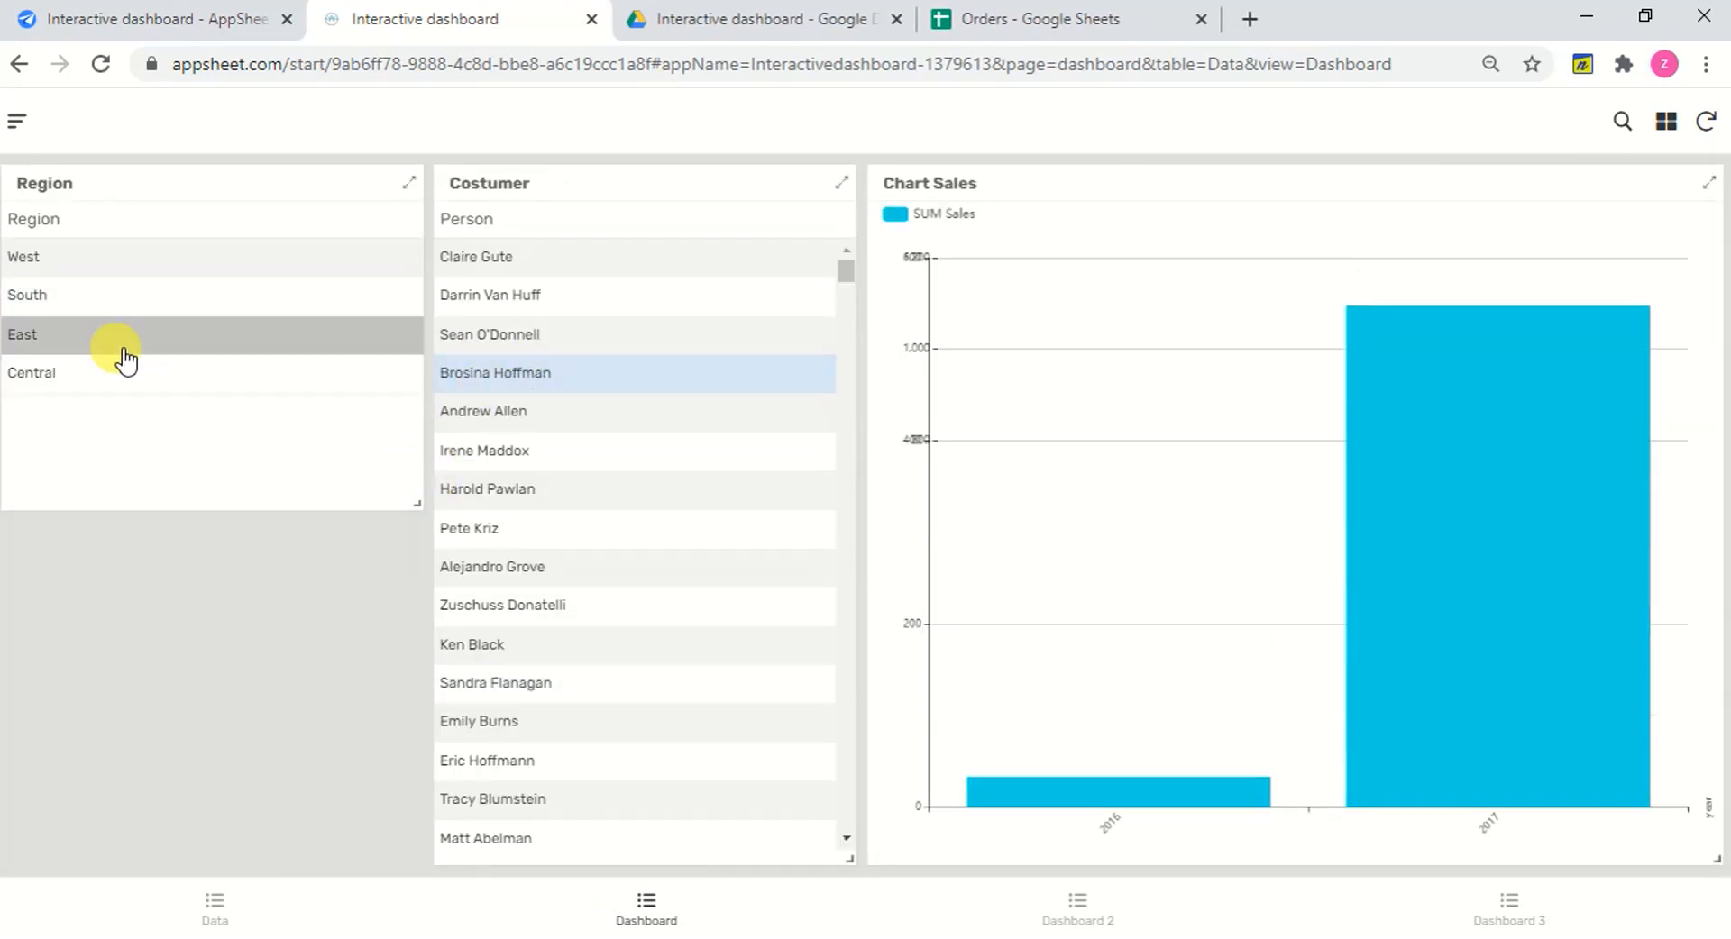